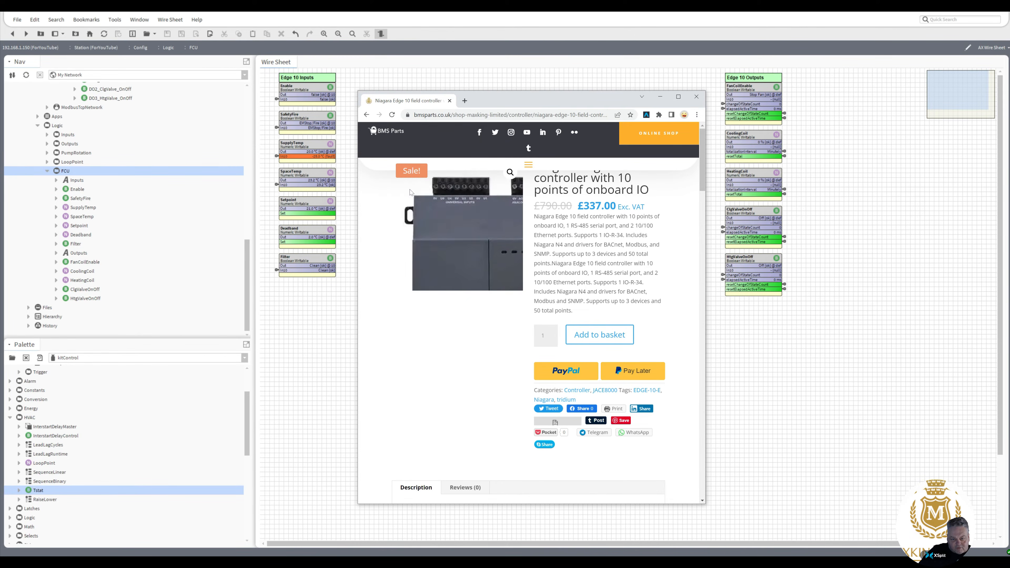
- Close the product web page and compare the actions available on the Setpoint and SpaceTemp points in the FCU wire sheet
left_click(696, 97)
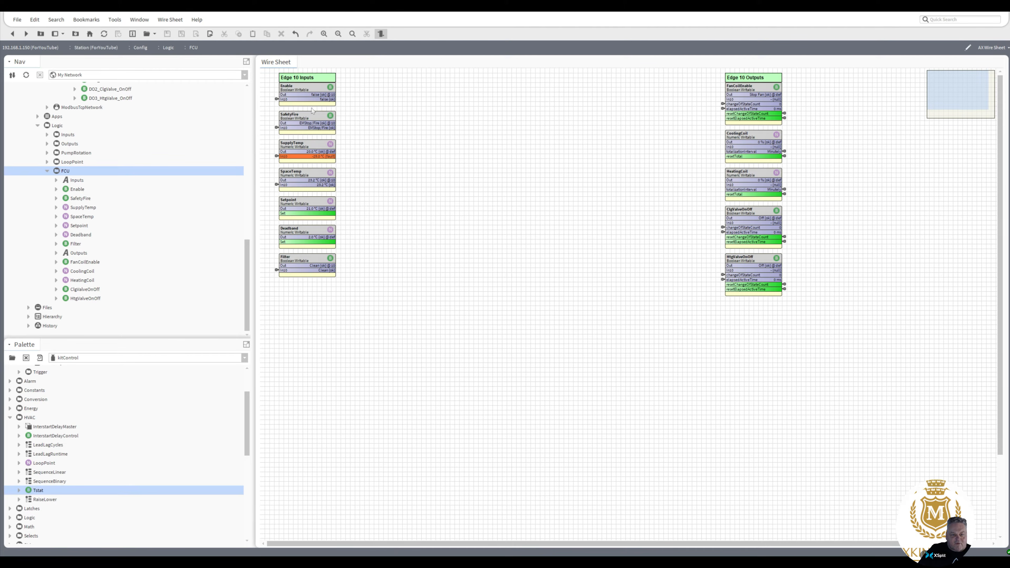
right_click(306, 202)
mouse_move(327, 218)
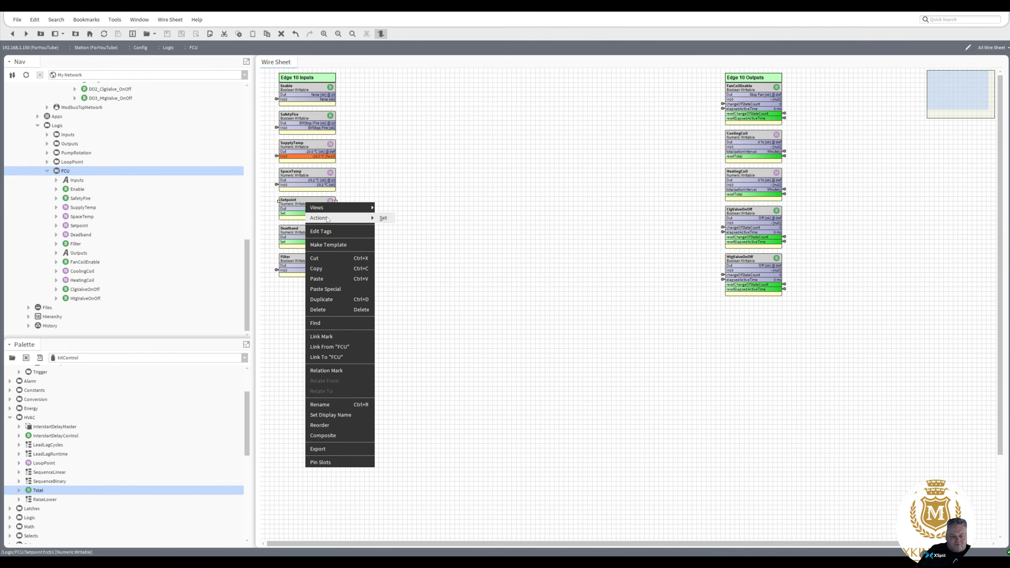
left_click(383, 218)
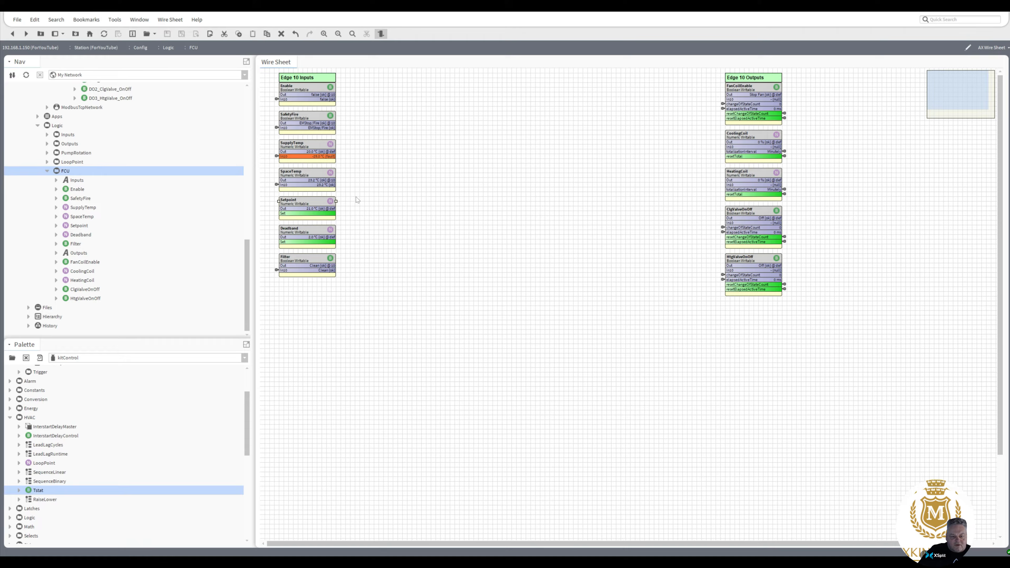
right_click(312, 173)
mouse_move(350, 188)
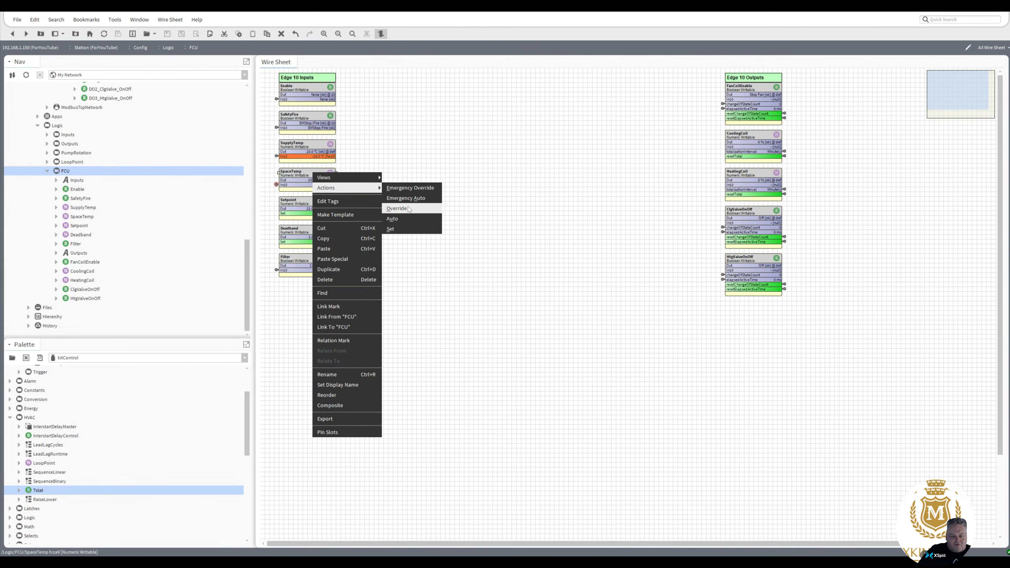
left_click(433, 268)
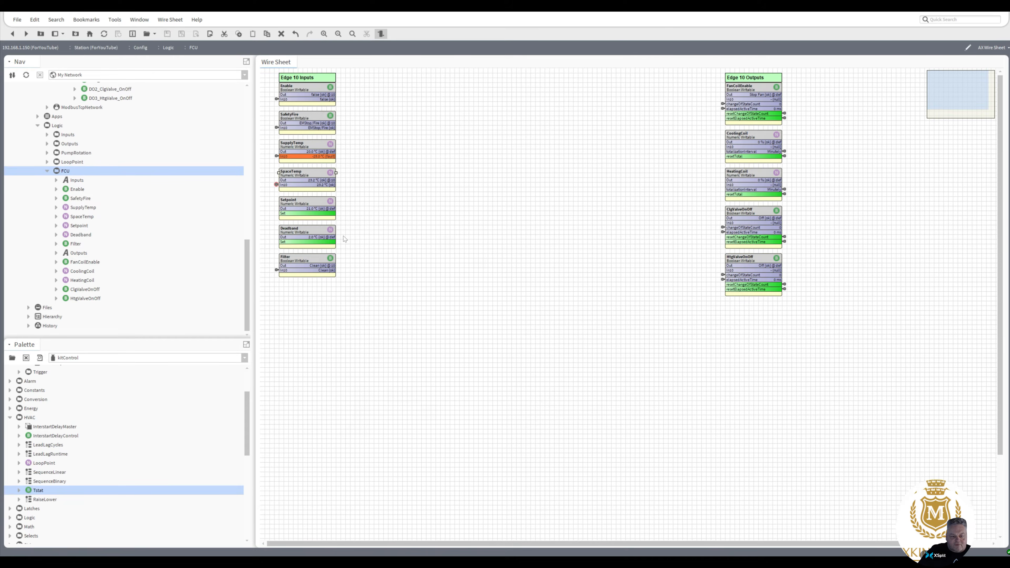
right_click(303, 203)
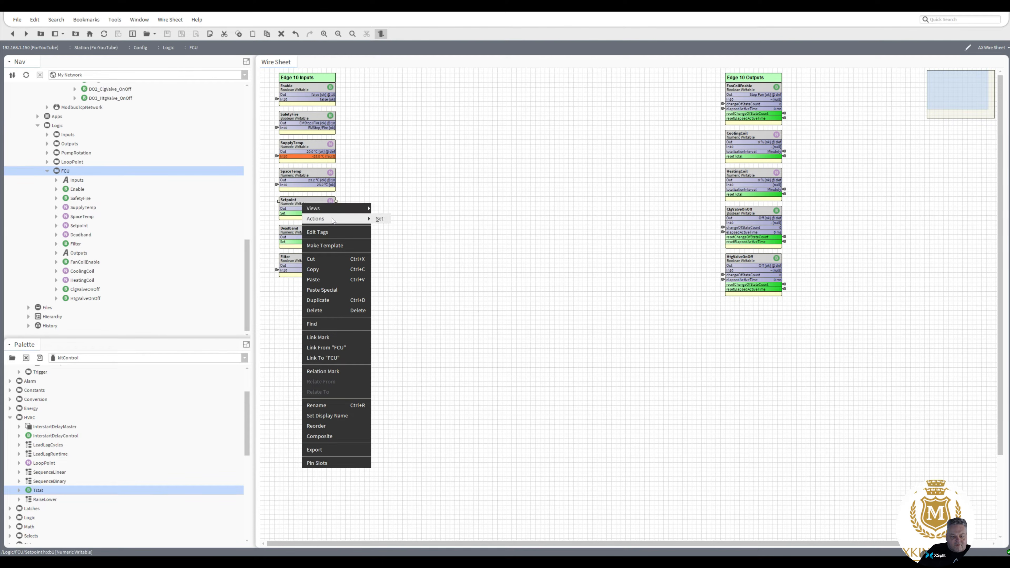
left_click(413, 248)
- Check the min and max facets of the Setpoint point, save its property sheet and return to the FCU wire sheet
double_click(313, 208)
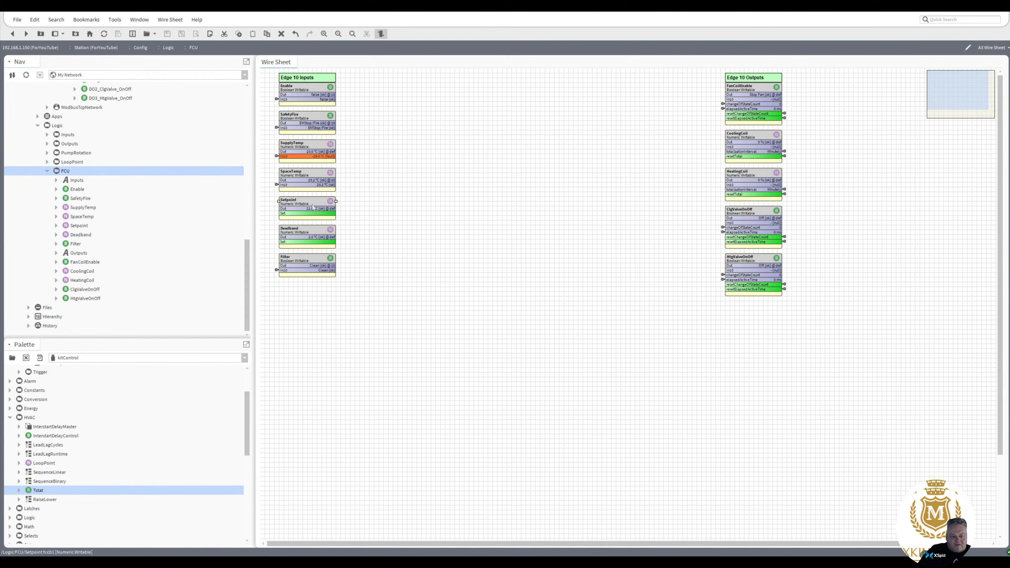
left_click(436, 83)
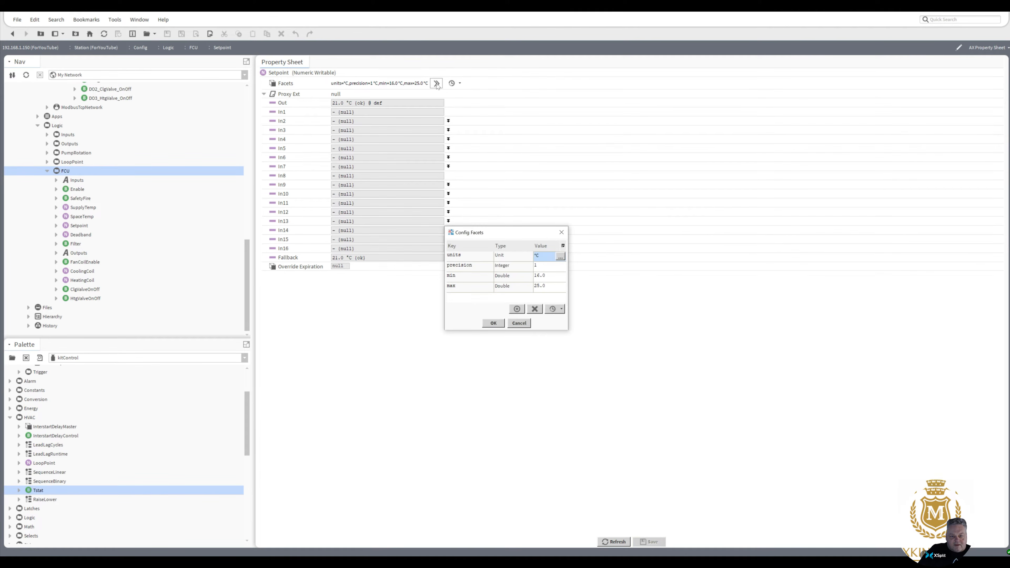
left_click(514, 277)
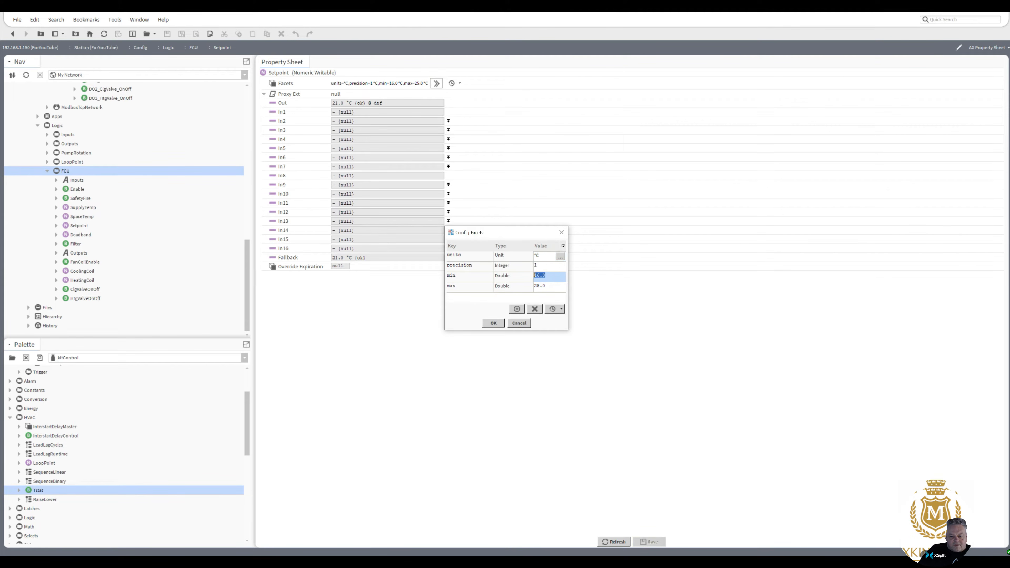
left_click(516, 287)
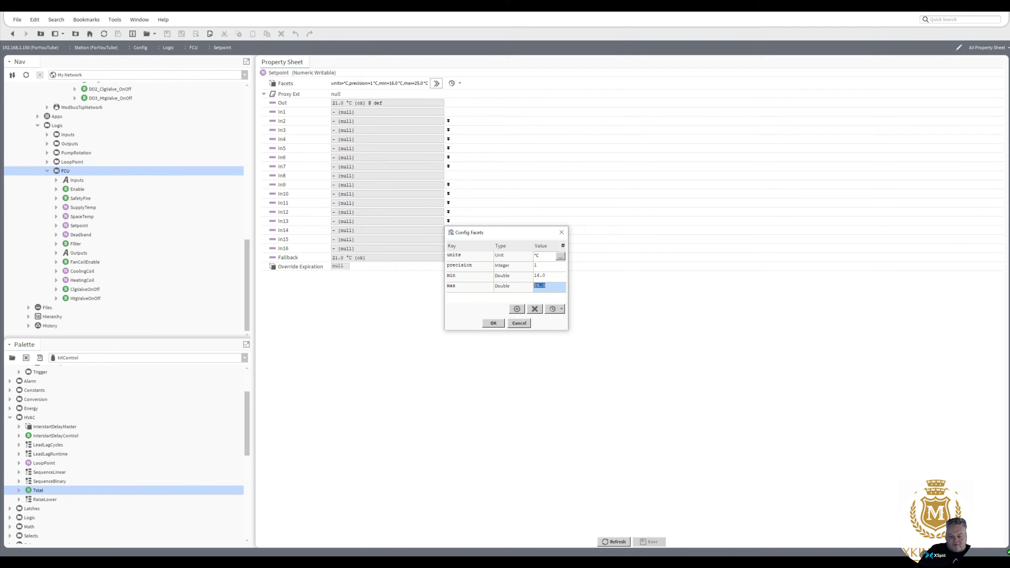
left_click(515, 277)
left_click(517, 287)
left_click(493, 323)
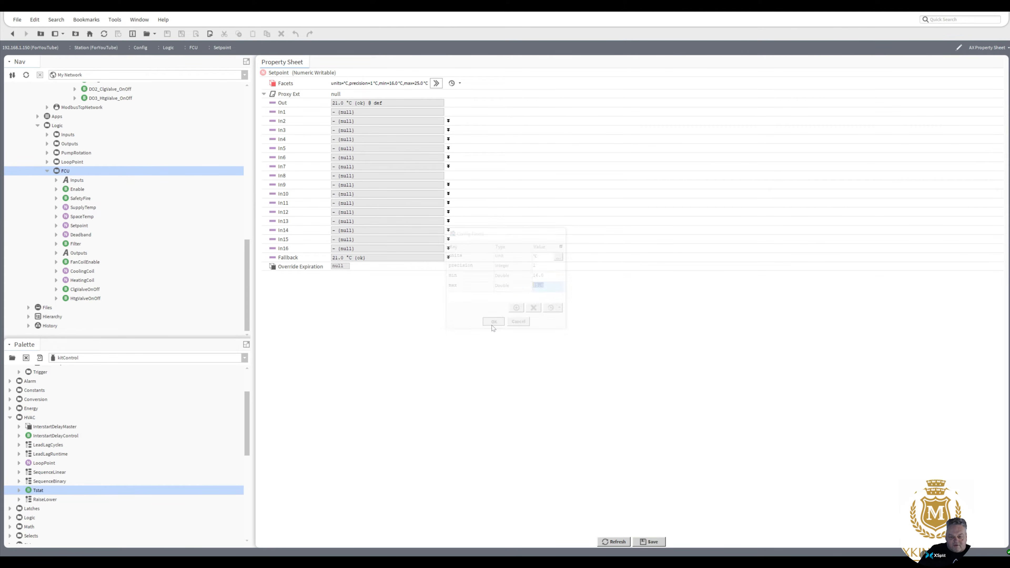
left_click(13, 35)
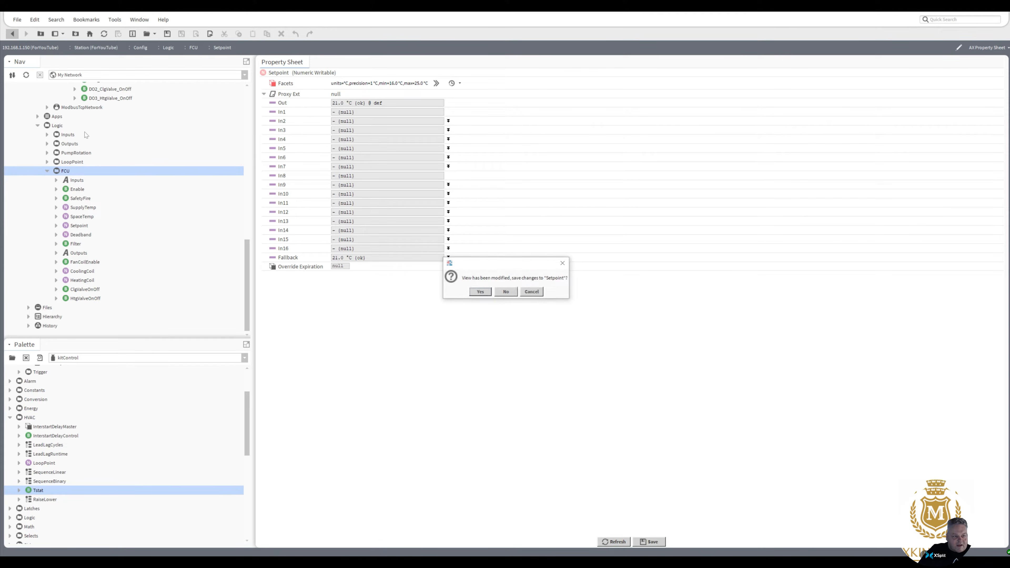
left_click(480, 292)
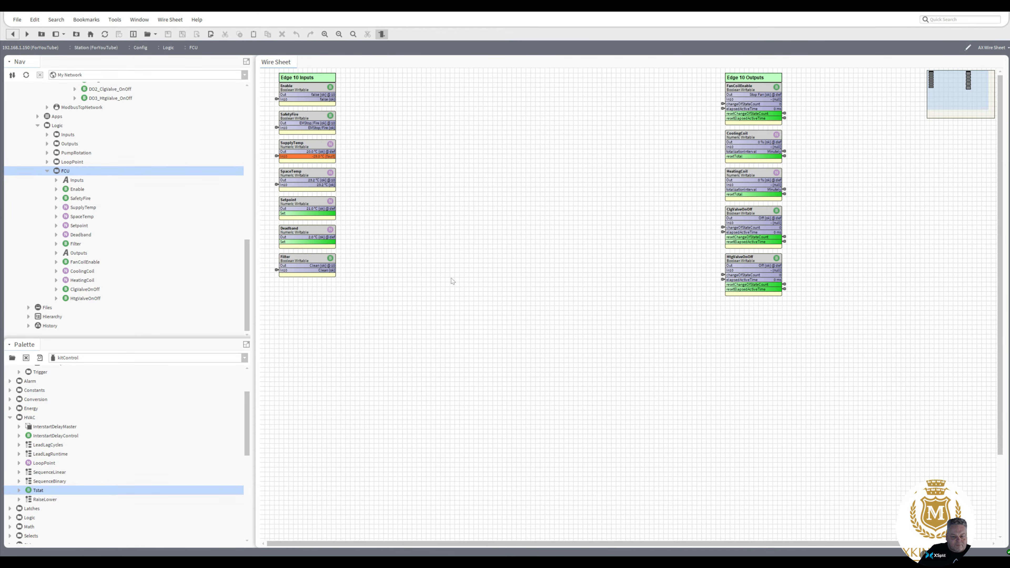
- Review the Hidden flag on Deadband's emergencyOverride, emergencyAuto, override and auto actions in its slot sheet, keep it enabled, and return to the FCU wire sheet
right_click(304, 231)
mouse_move(347, 249)
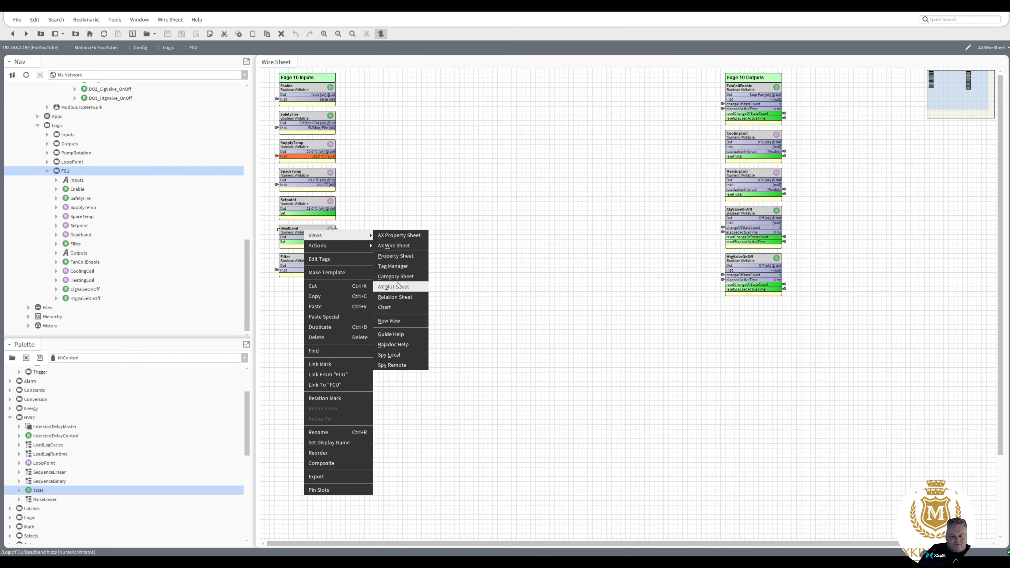
left_click(398, 287)
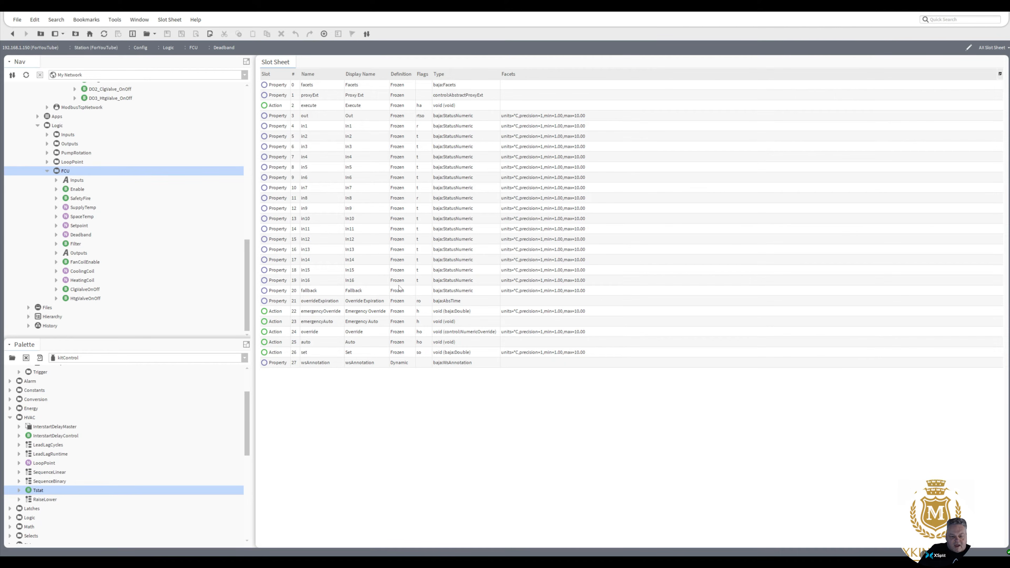
left_click(308, 313)
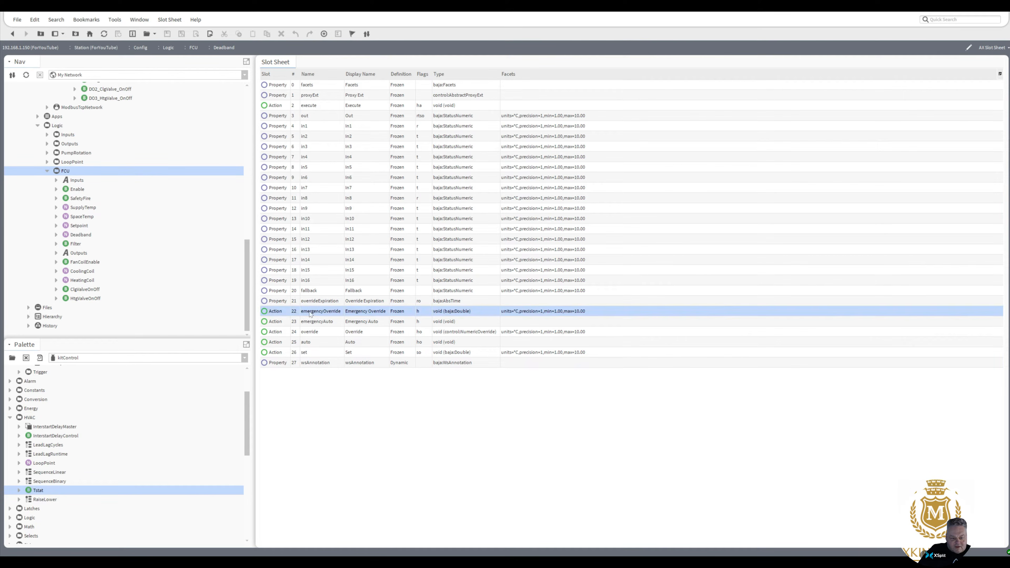
left_click(305, 343, "shift")
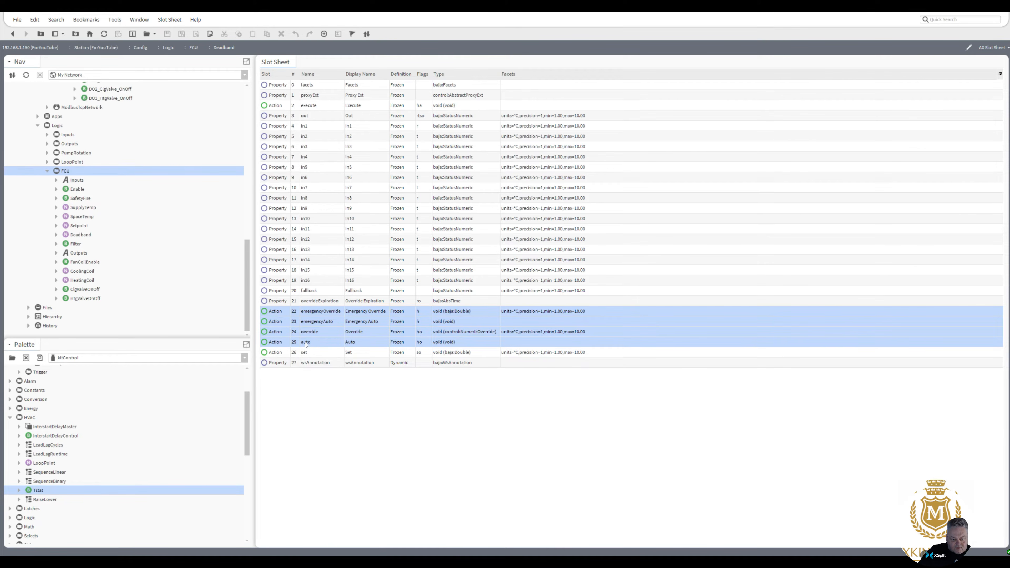
right_click(305, 343)
left_click(327, 391)
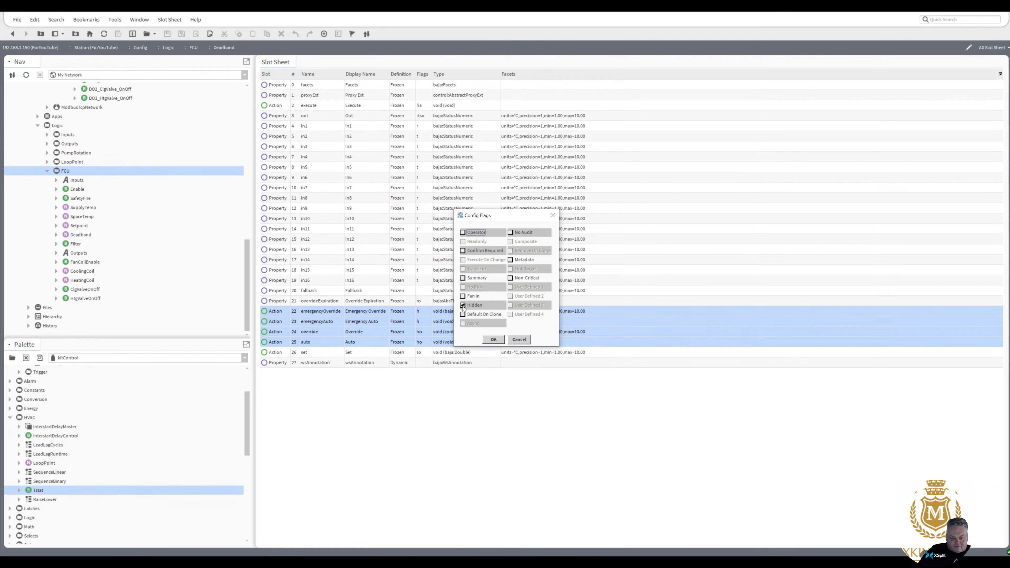
left_click(463, 305)
left_click(464, 306)
left_click(493, 339)
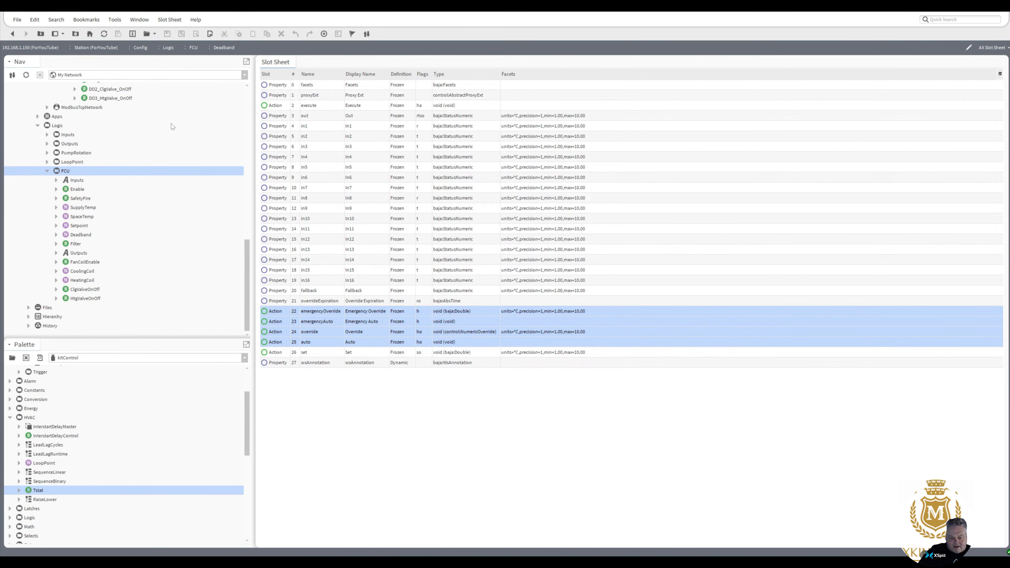
left_click(13, 35)
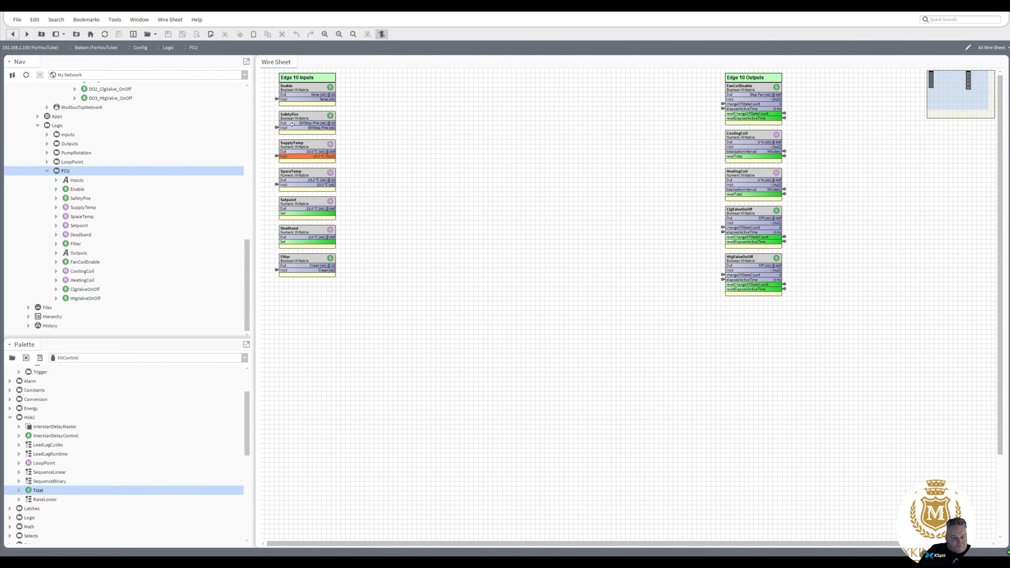
- Move the FCU folder block clear of the others on the Logic wire sheet, widen it to show its full slot names, and reopen the folder
double_click(277, 100)
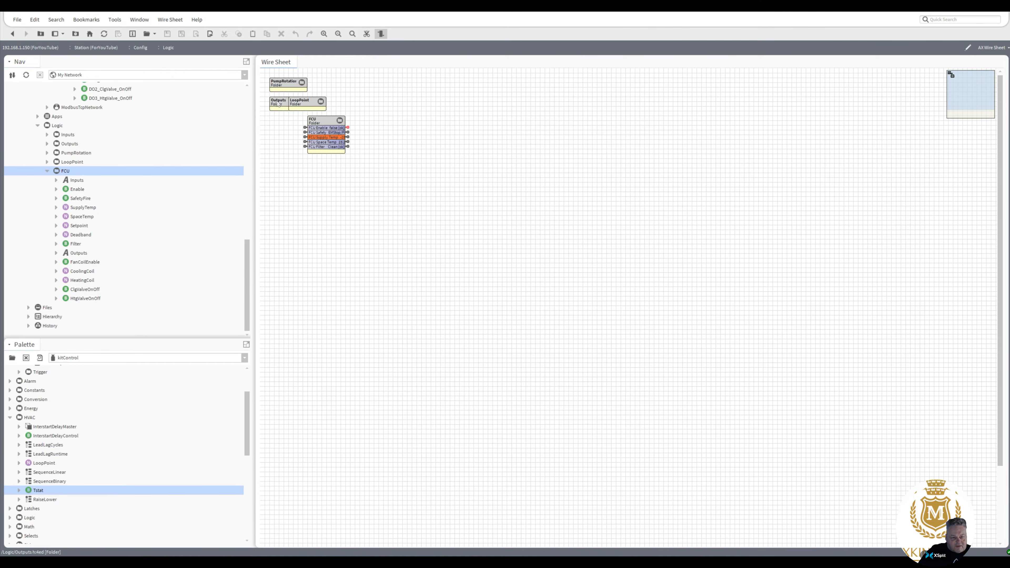
left_click_drag(329, 123, 493, 135)
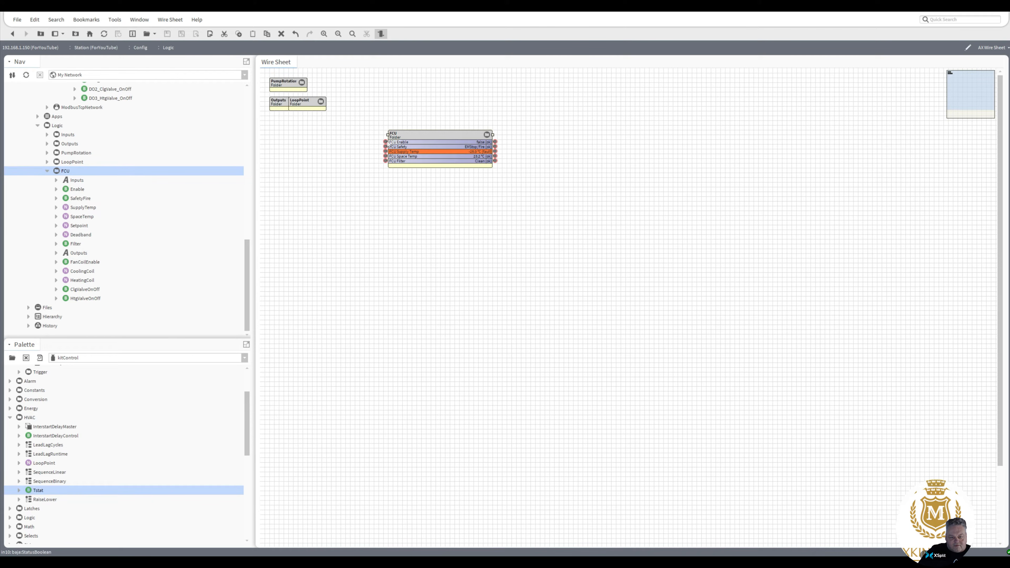
double_click(436, 137)
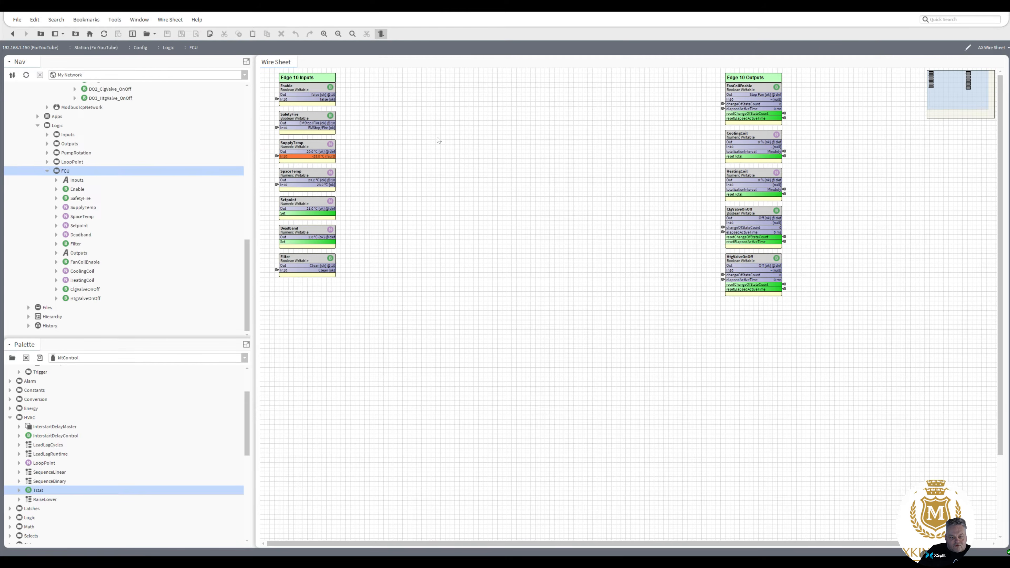
- Open the Composite Editor for the FCU folder and expose the Out slot of FanCoilEnable
left_click(760, 138)
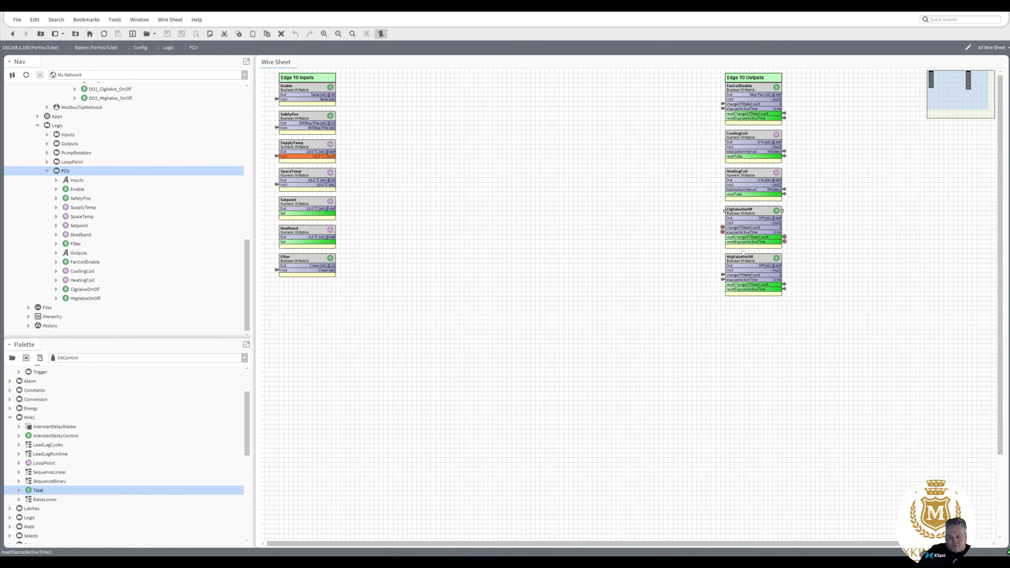
left_click(745, 258)
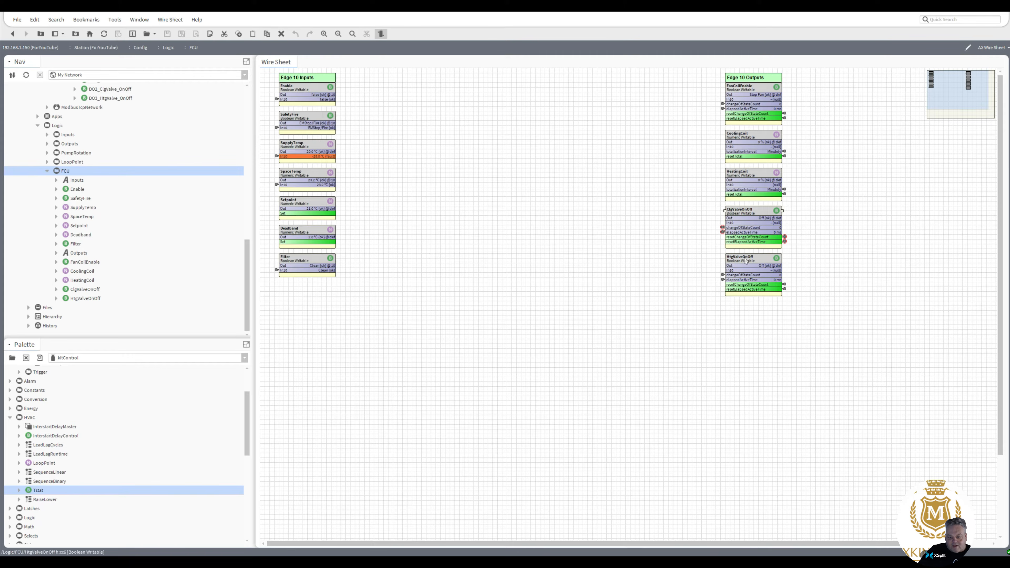
right_click(64, 171)
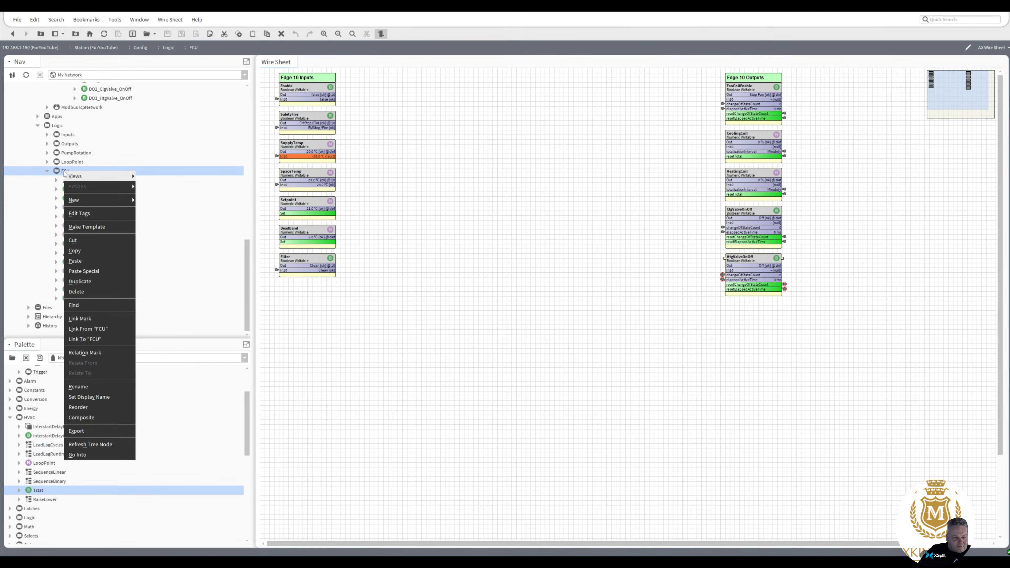
left_click(82, 418)
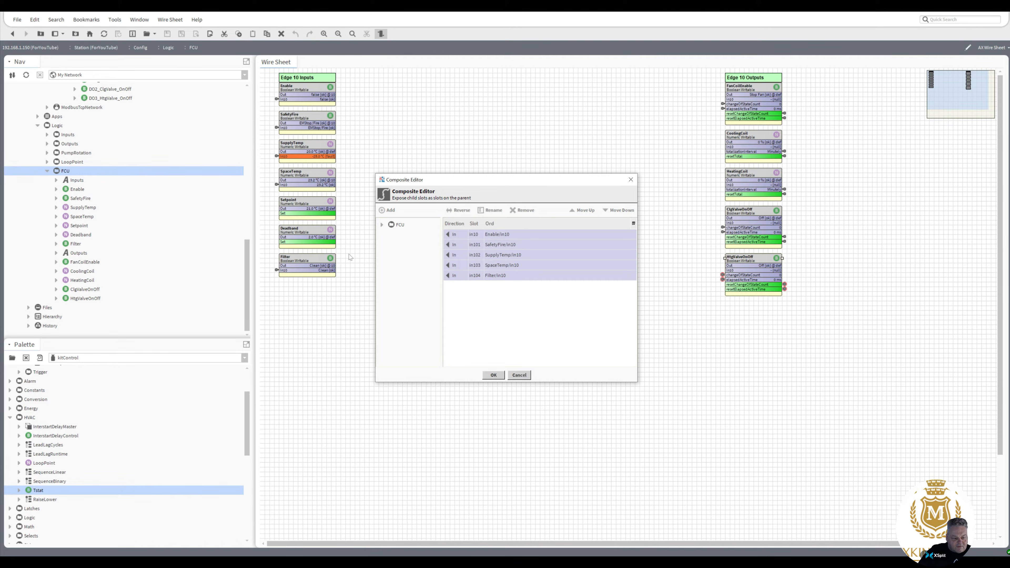
left_click(382, 225)
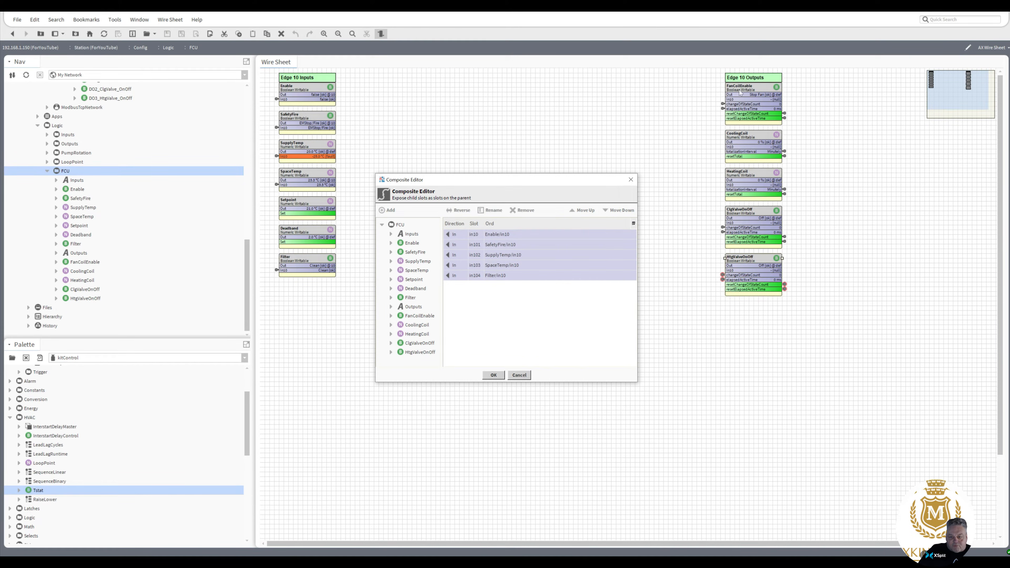
left_click(391, 316)
double_click(419, 344)
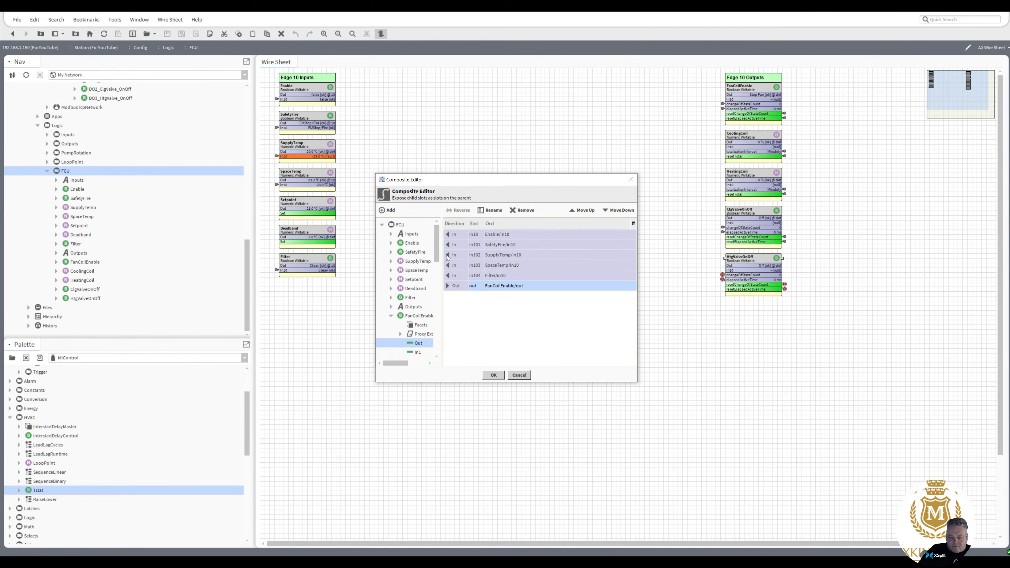
- Expose the Out slots of CoolingCoil and HeatingCoil in the FCU composite
left_click_drag(437, 257, 439, 352)
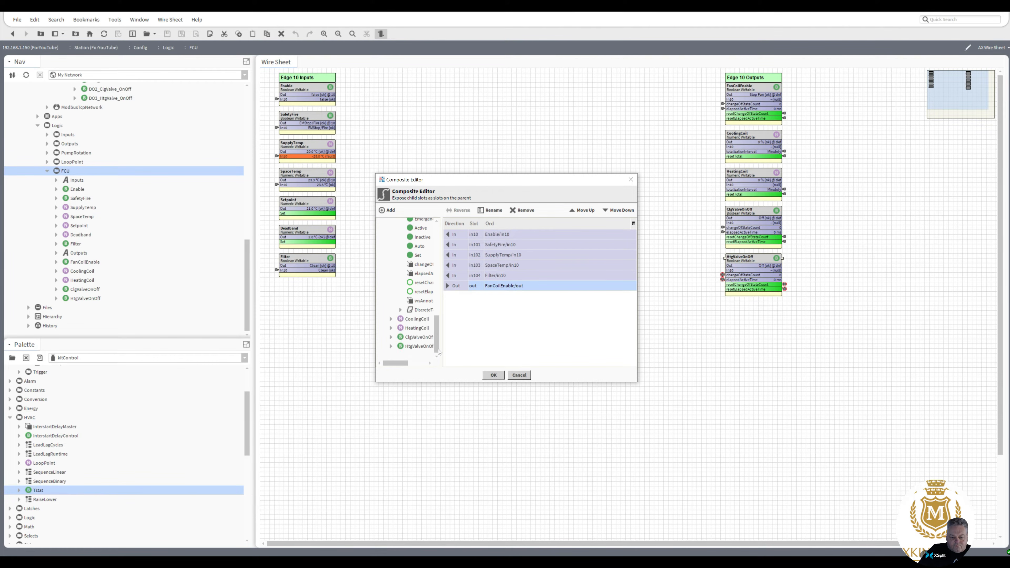
left_click(391, 319)
double_click(418, 344)
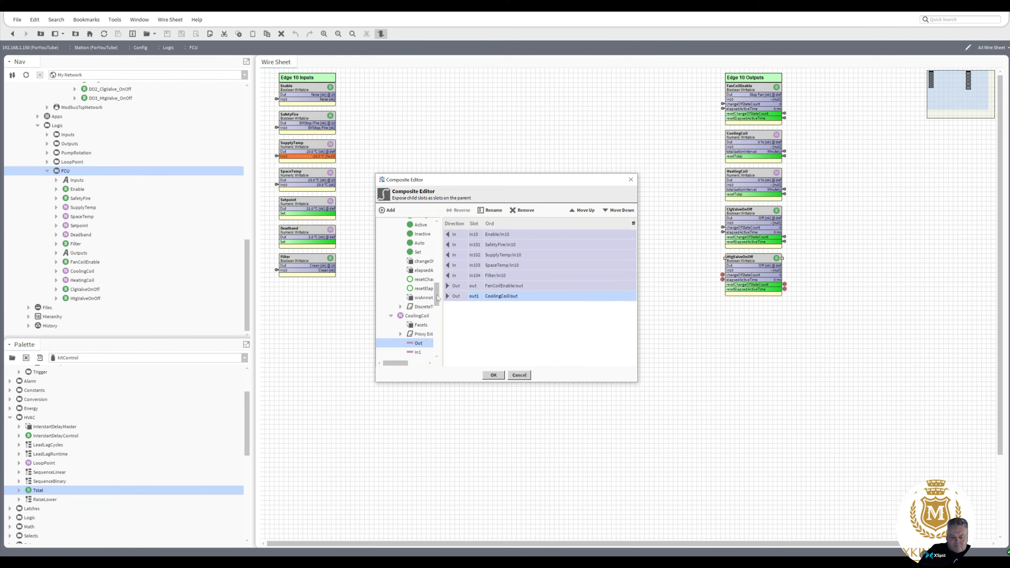
left_click_drag(438, 297, 438, 353)
left_click(392, 329)
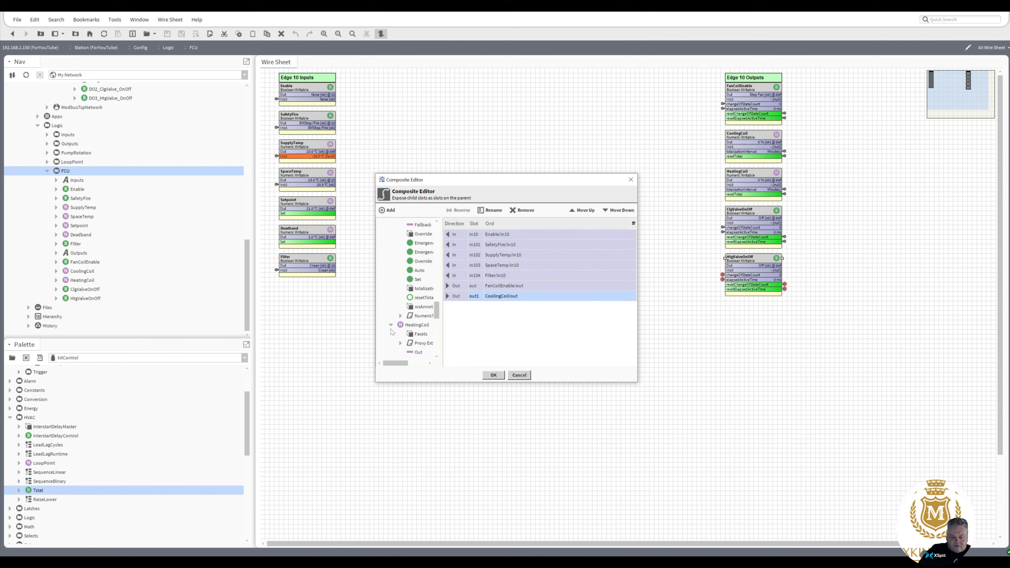
double_click(418, 352)
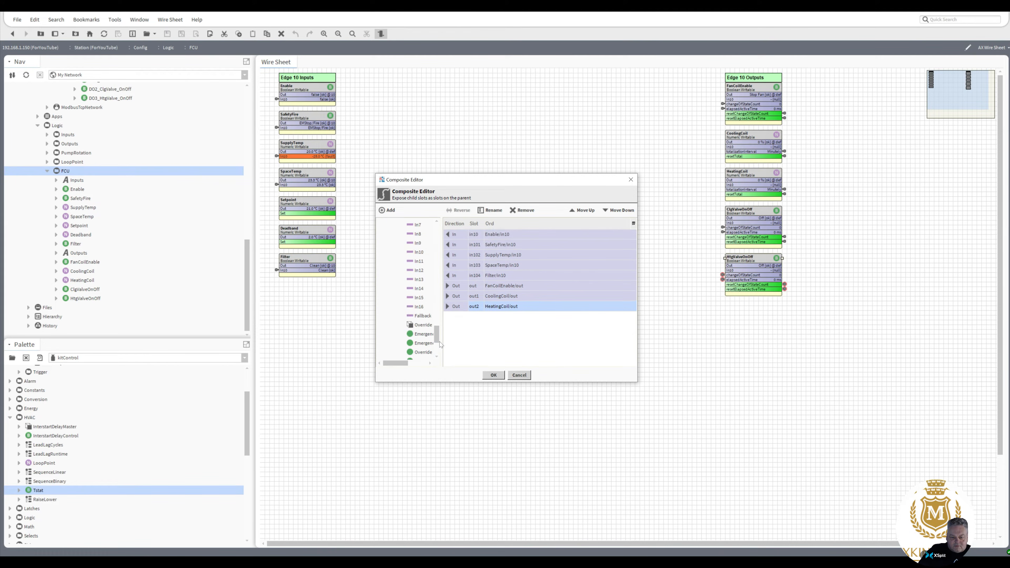
- Expose the Out slots of ClgValveOnOff and HtgValveOnOff in the FCU composite and apply the composite changes
left_click(391, 337)
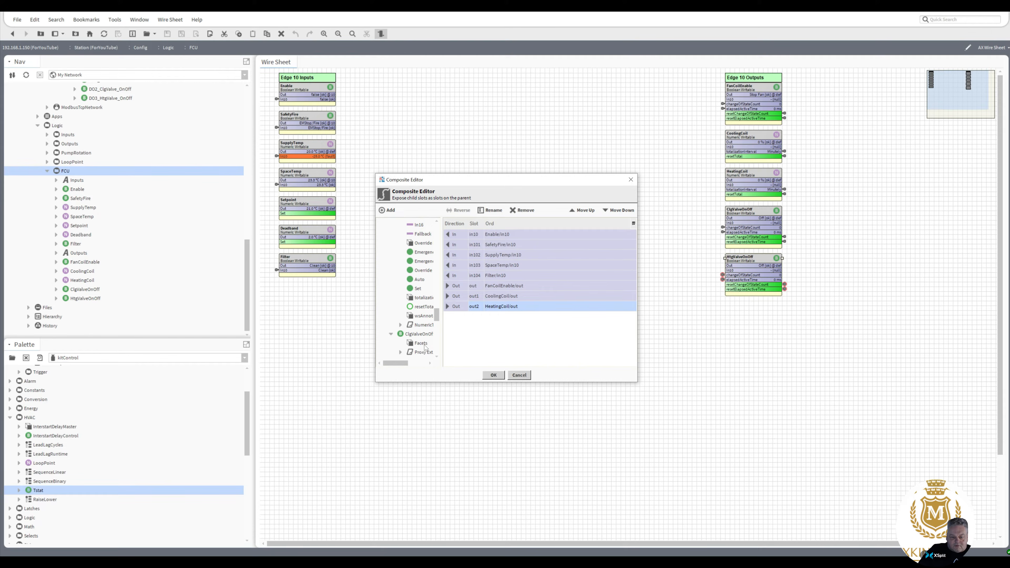
scroll(437, 314, "down", 3)
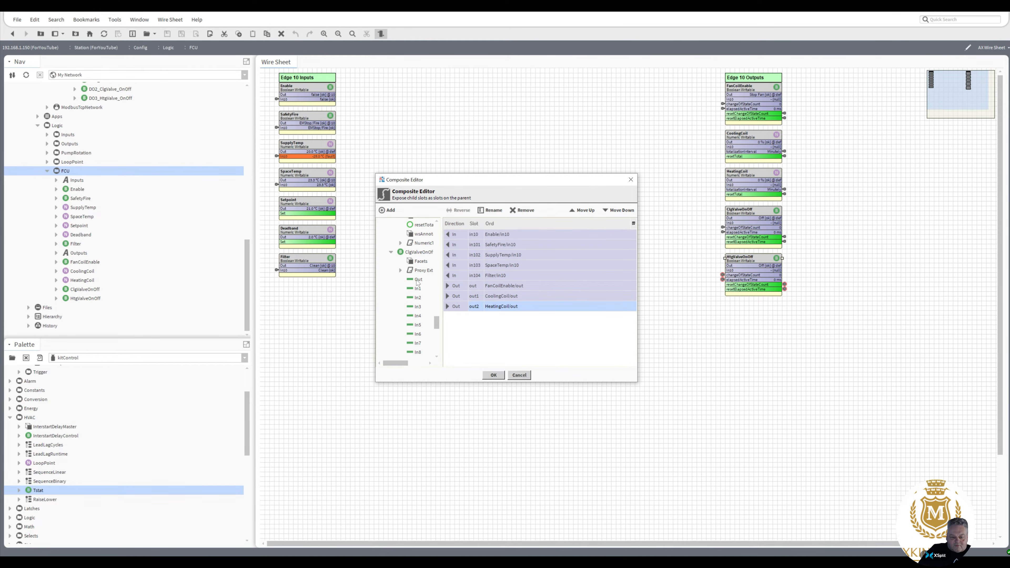
double_click(418, 281)
mouse_move(437, 323)
left_mouse_down()
mouse_move(437, 351)
mouse_move(438, 330)
left_mouse_up()
left_click(391, 347)
double_click(418, 271)
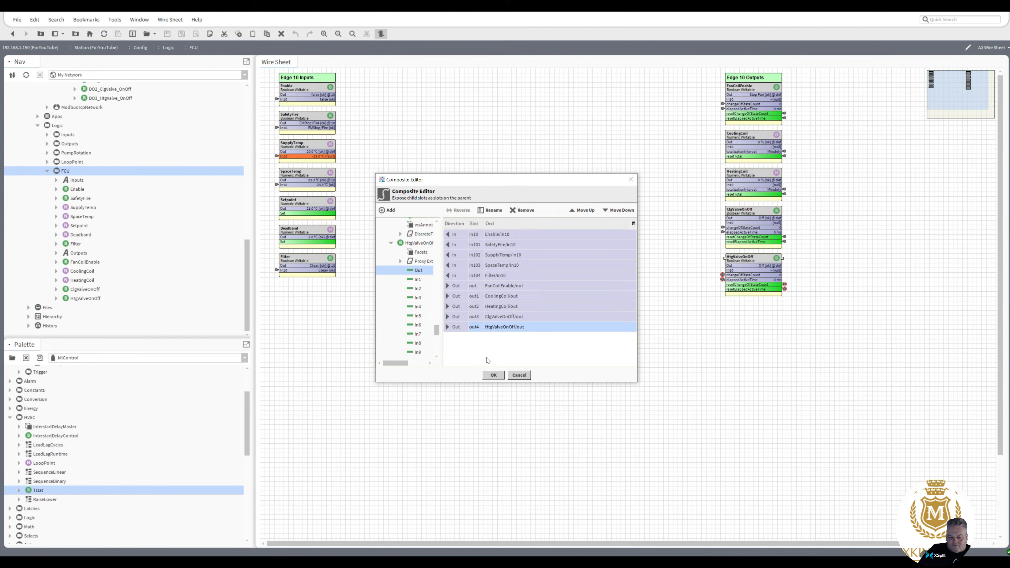
left_click(493, 376)
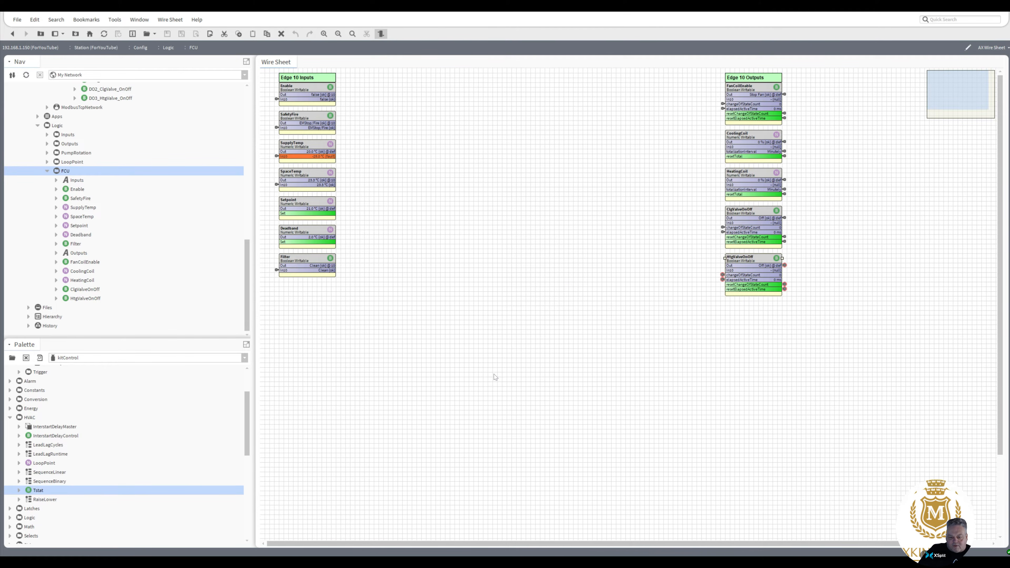
- Open the FCU folder's AX Slot Sheet and set the display name of the out slot to "Enable Out"
double_click(784, 95)
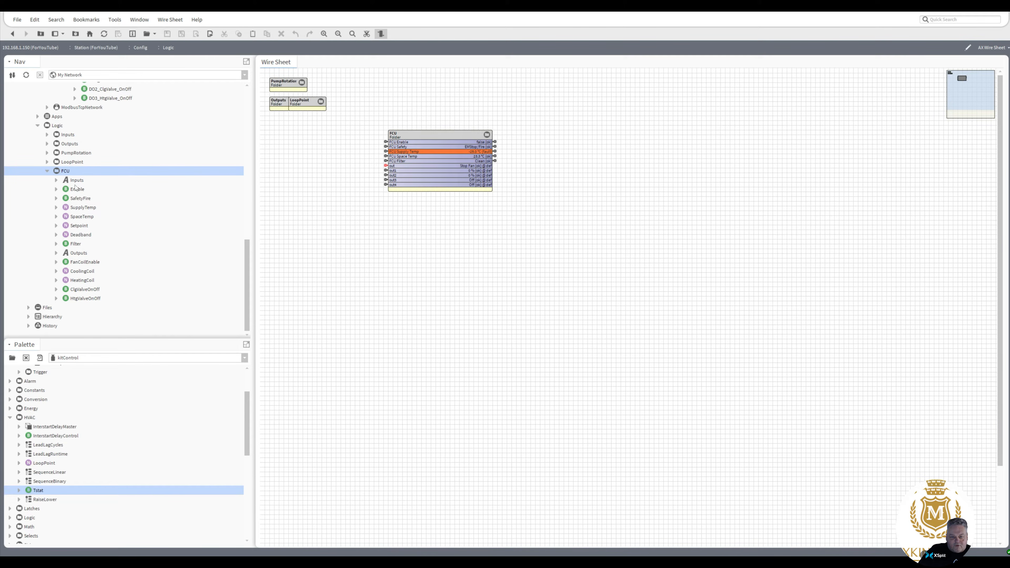
right_click(65, 174)
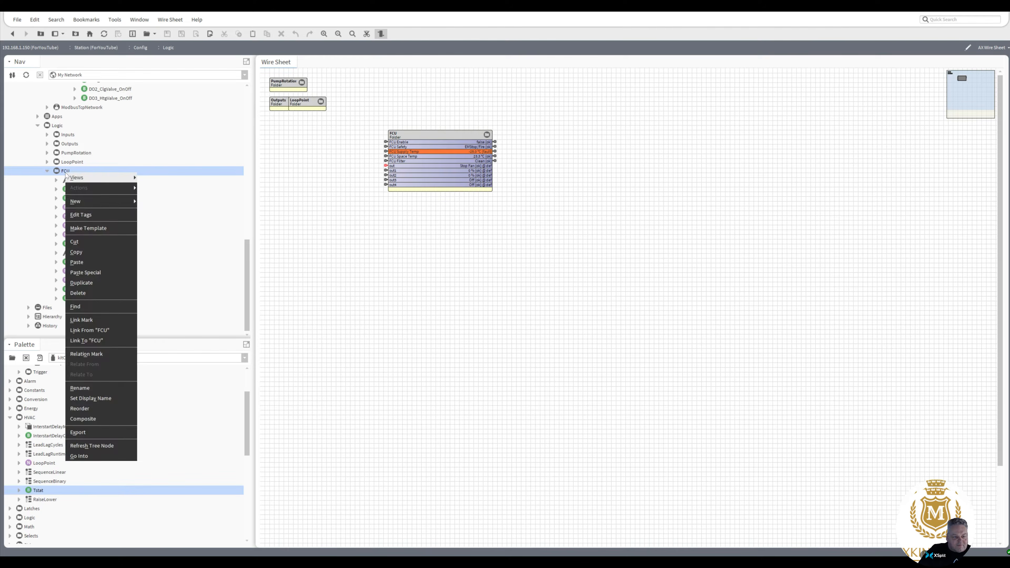
mouse_move(106, 178)
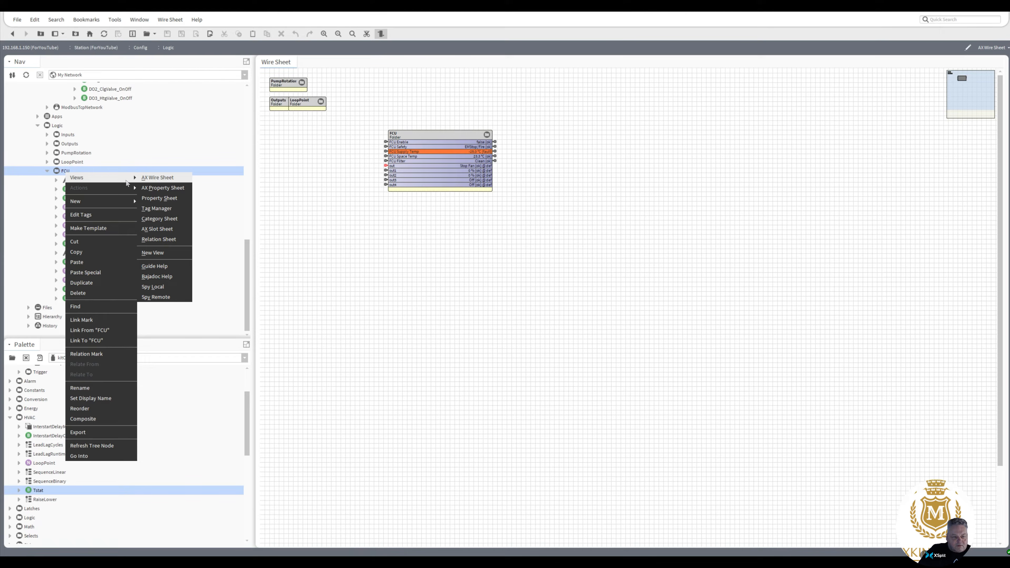
left_click(160, 229)
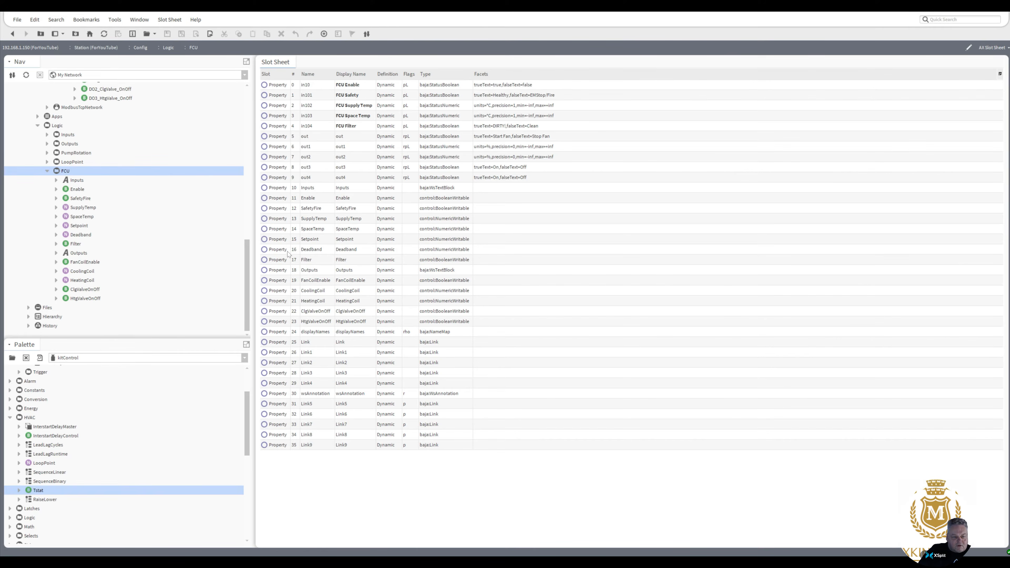
double_click(346, 137)
type("F")
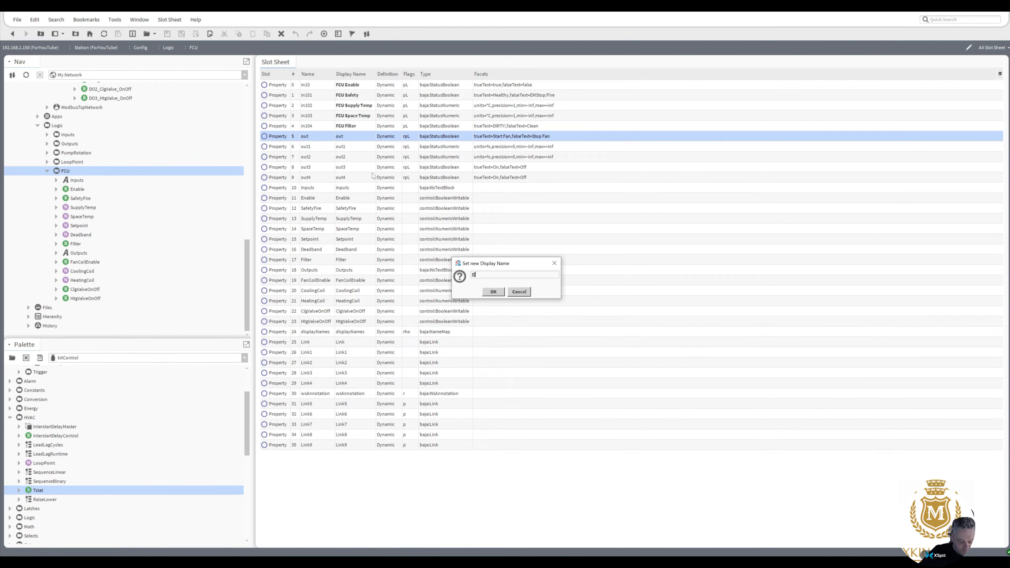
type("nable Out")
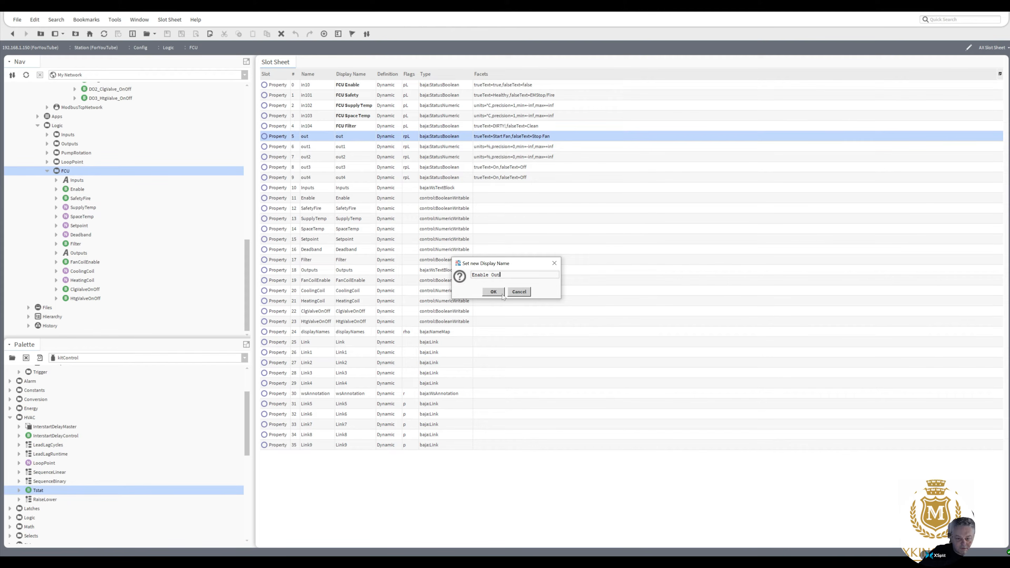
left_click(499, 294)
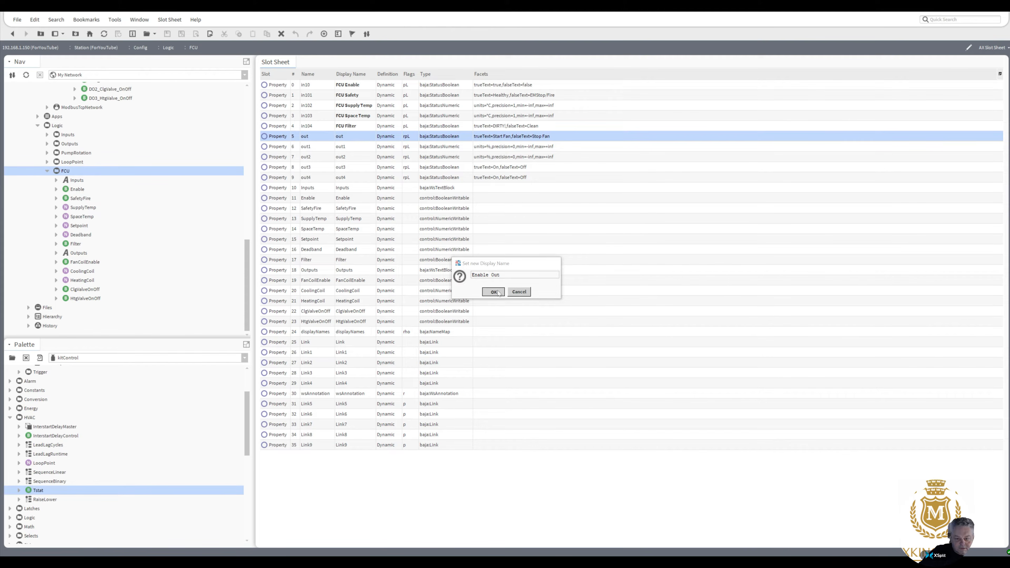
- Set the display names of FCU slots out1 and out2 to "Cooling Coil" and "Heating Coil"
double_click(358, 147)
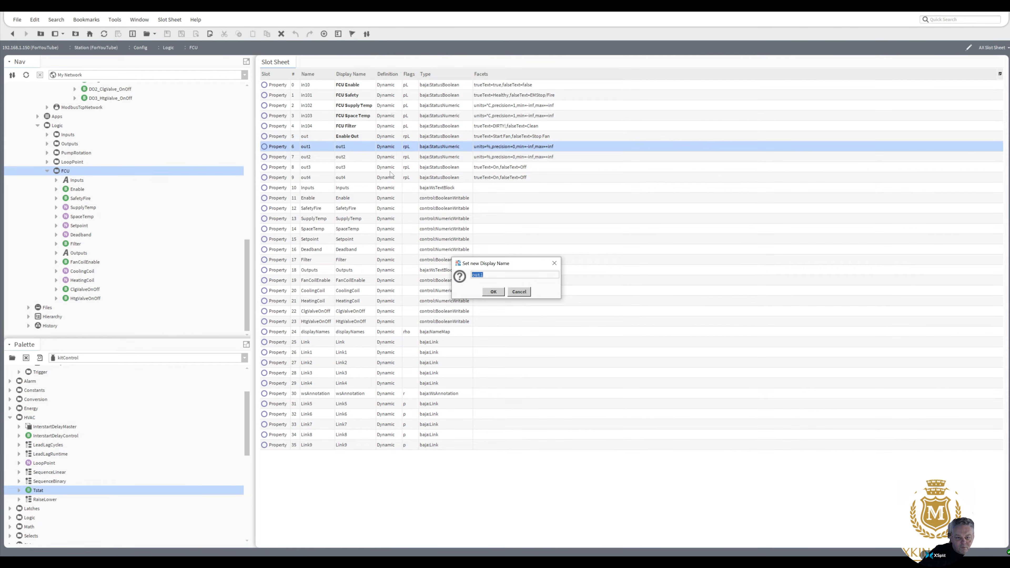
type("Cooling Coil")
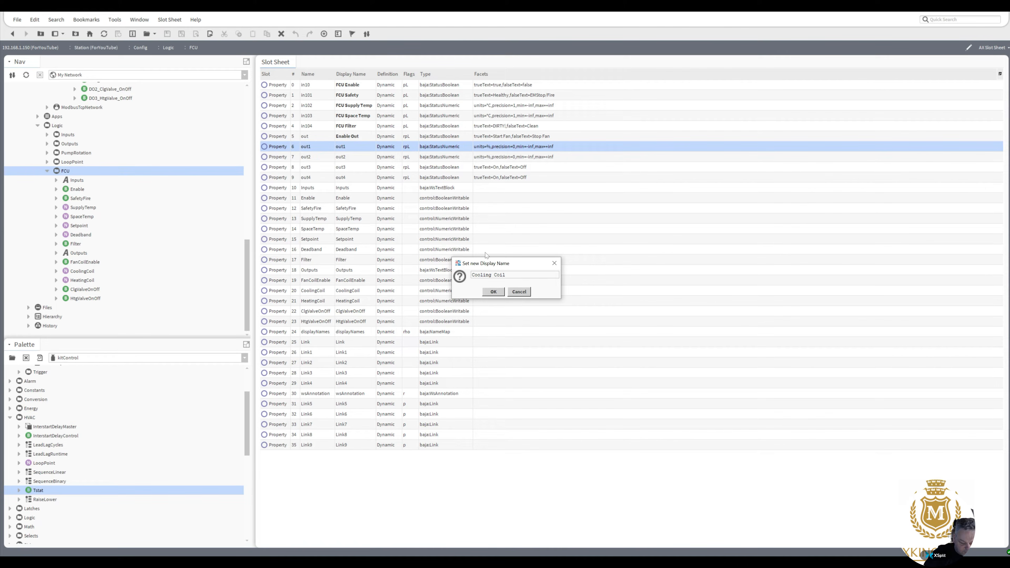
key("Return")
double_click(348, 158)
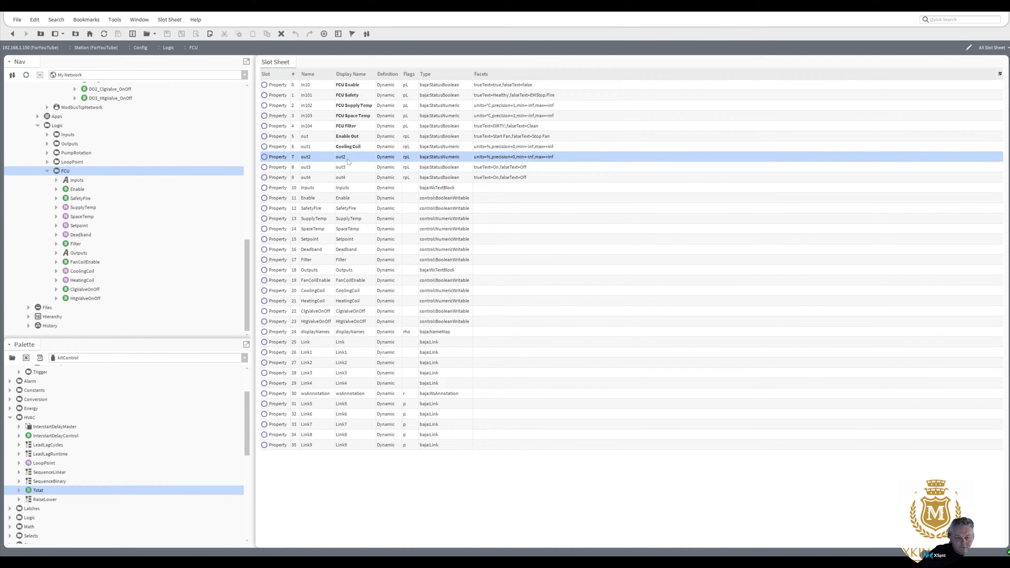
type("Heat")
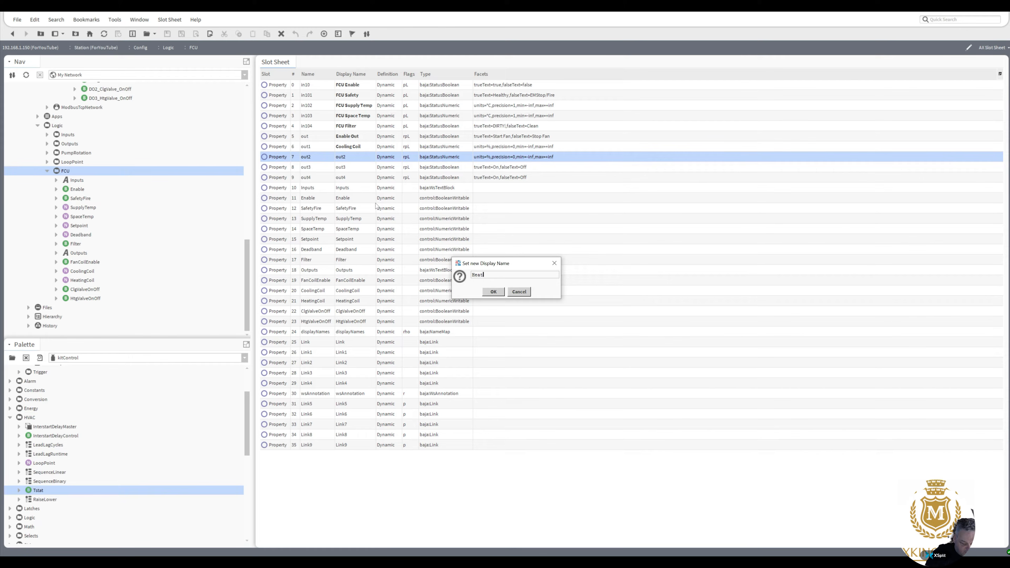
type("ing Coil")
left_click(491, 292)
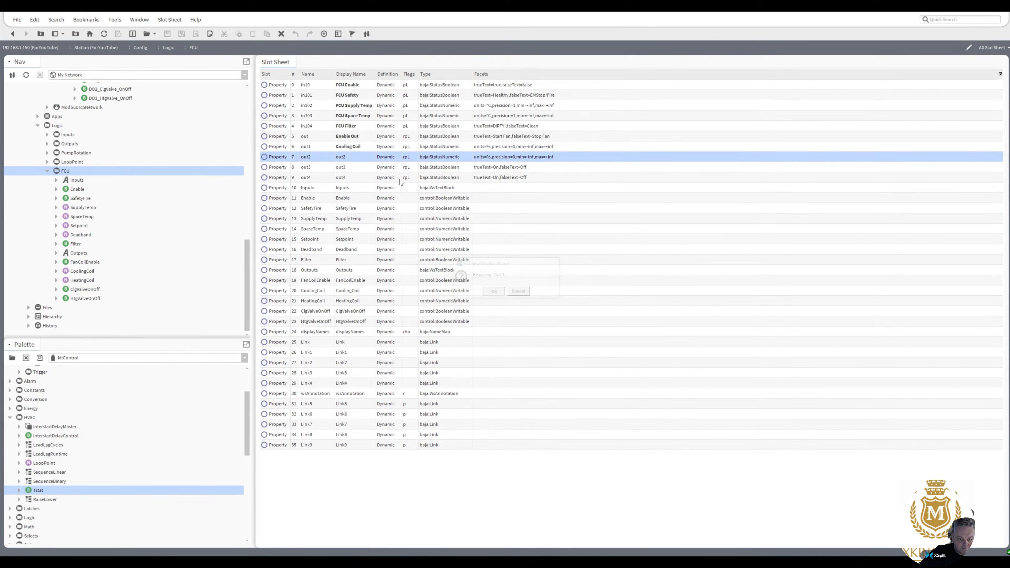
- Set the display names of FCU slots out3 and out4 to "Cooling Valve" and "Heating Valve"
double_click(364, 171)
type("C")
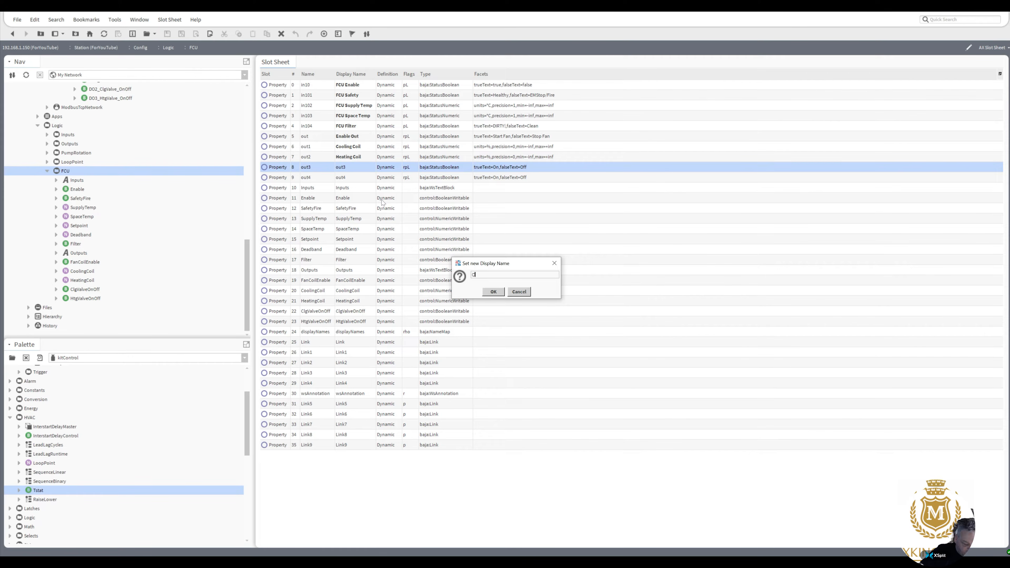
type("ooling Valve")
key("Return")
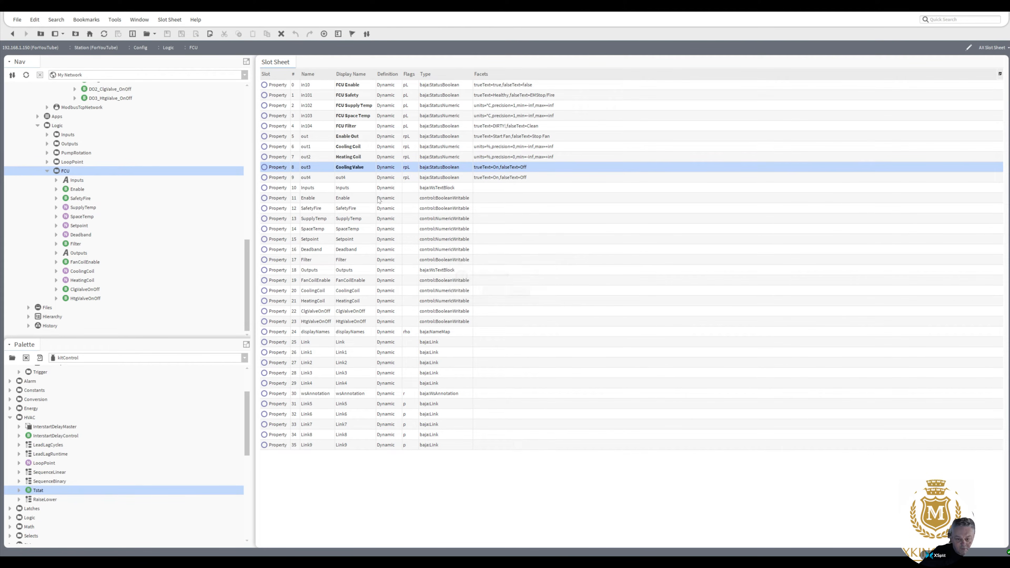
double_click(349, 180)
type("H")
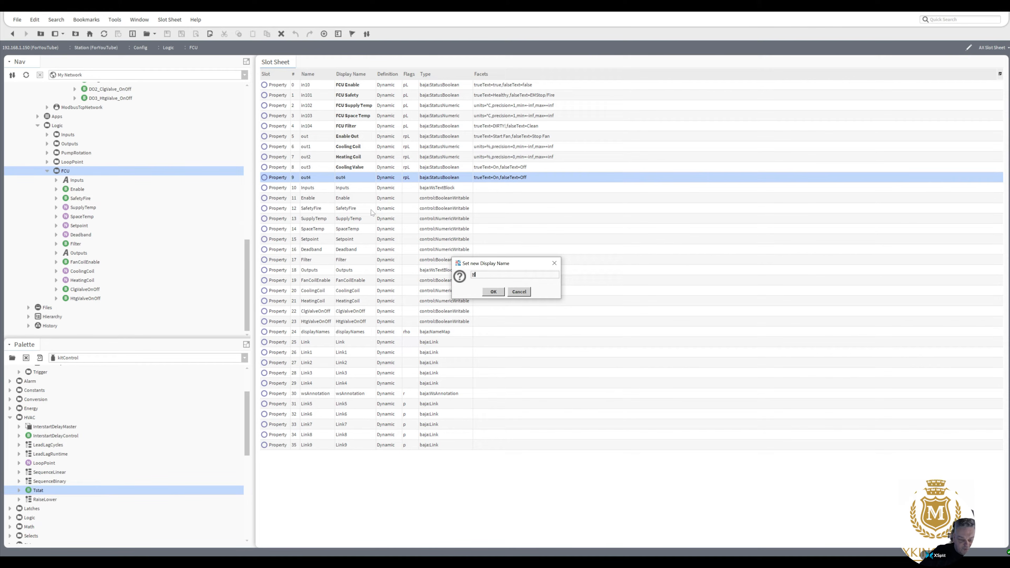
type("eating V")
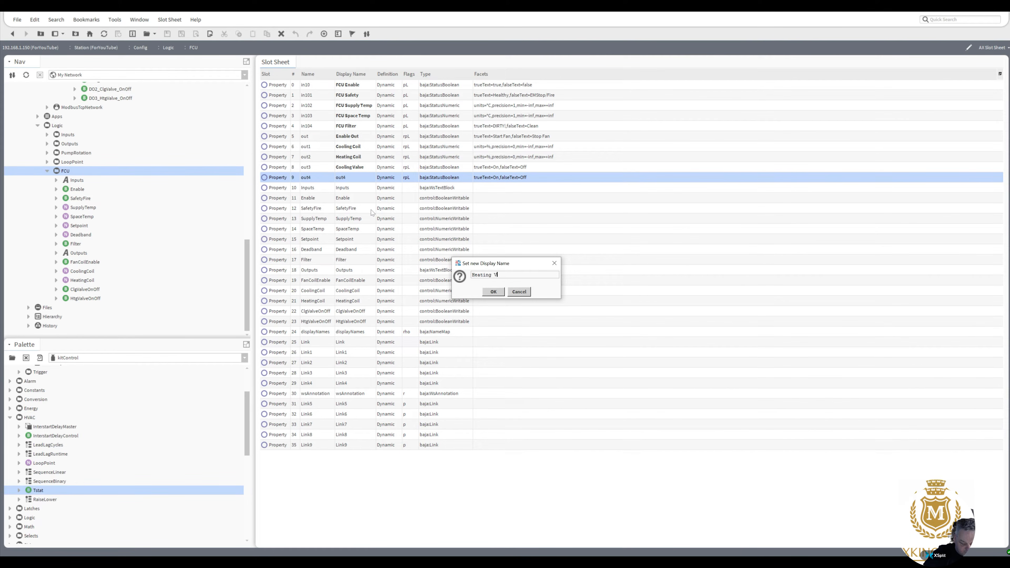
type("alve")
left_click(493, 291)
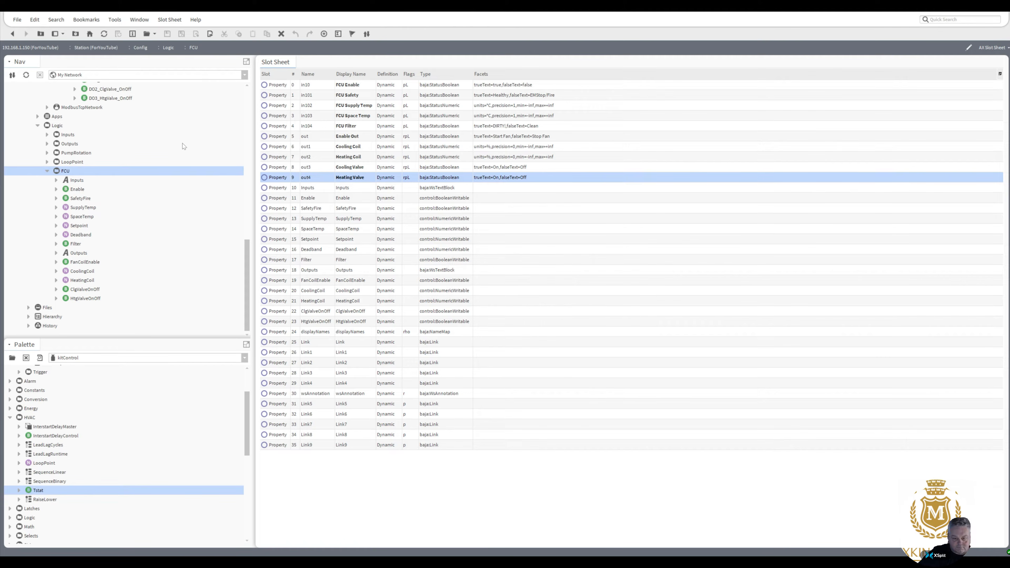
- Open the Logic folder's AX Wire Sheet and move the FCU block slightly closer to the other folder blocks
right_click(57, 126)
mouse_move(74, 134)
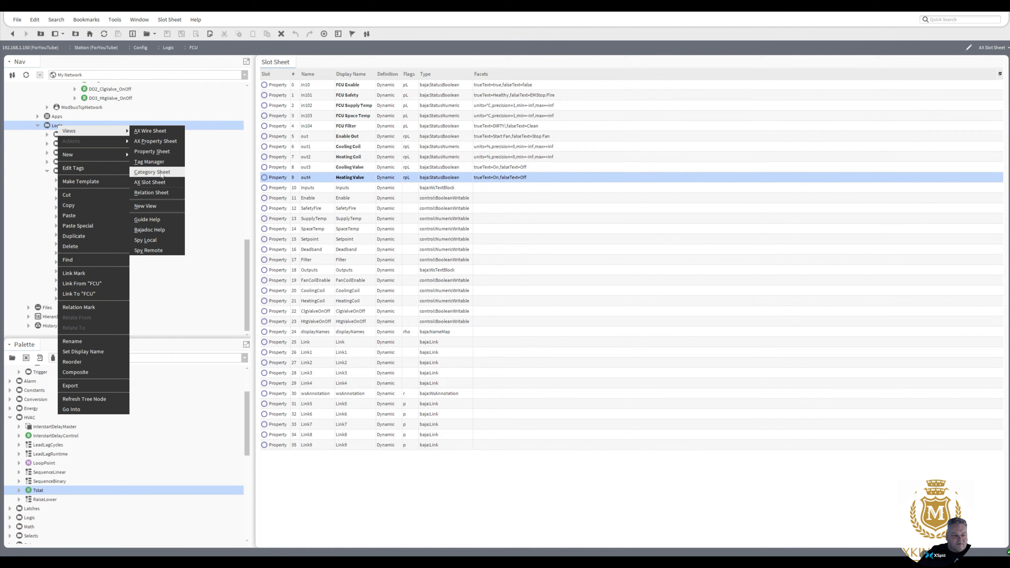
left_click(164, 131)
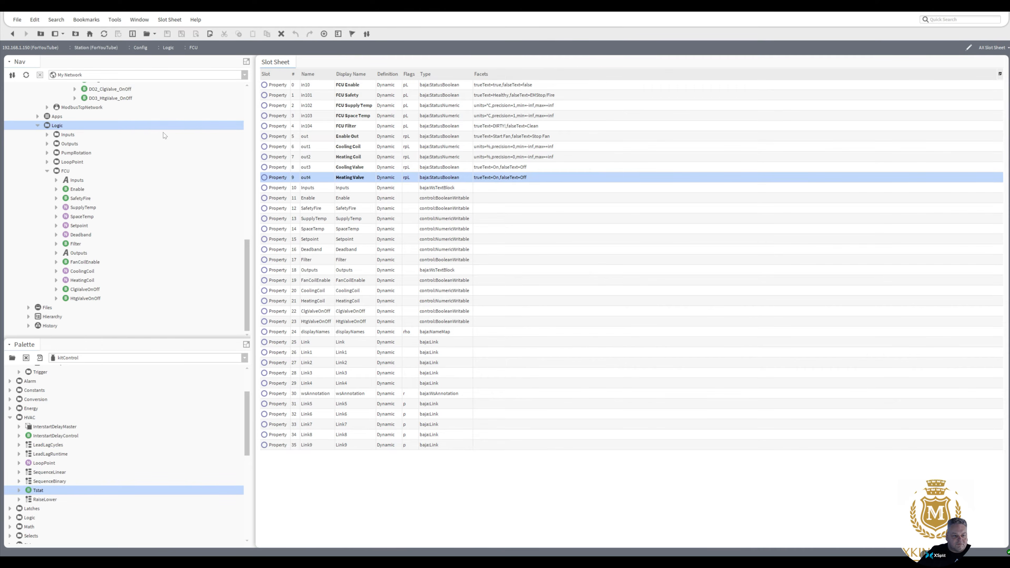
left_click_drag(391, 167, 368, 167)
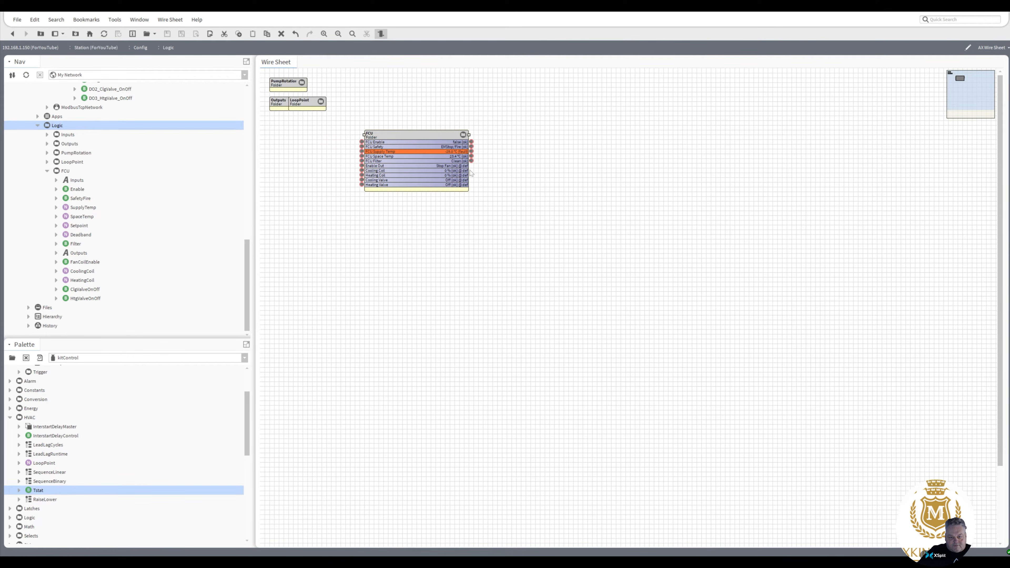
- Link-mark the FCU folder and link its Cooling Coil output to In10 of the AO1_ClgValve point under EdgeIO
right_click(424, 140)
left_click(367, 260)
scroll(195, 249, "up", 5)
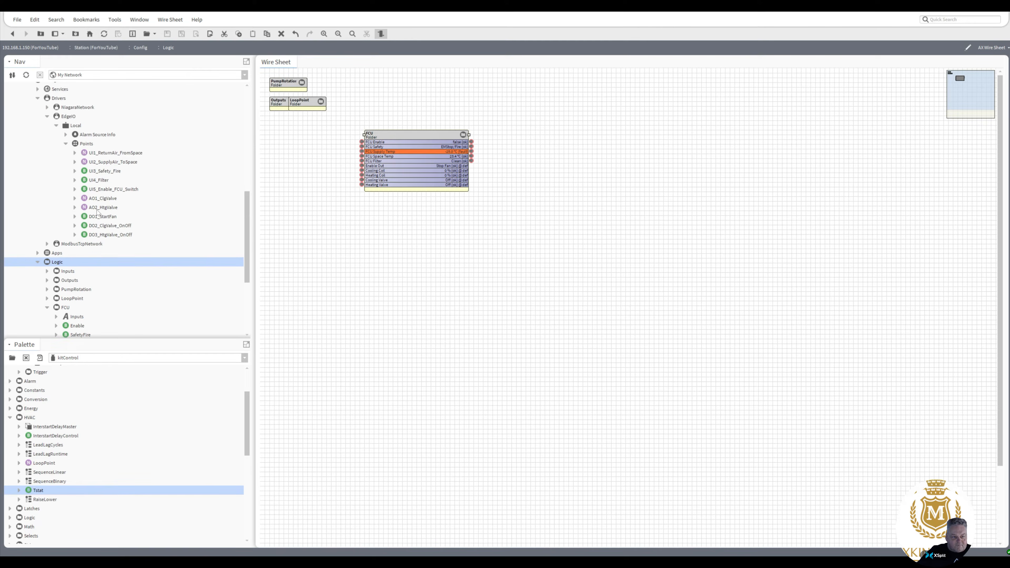
right_click(100, 200)
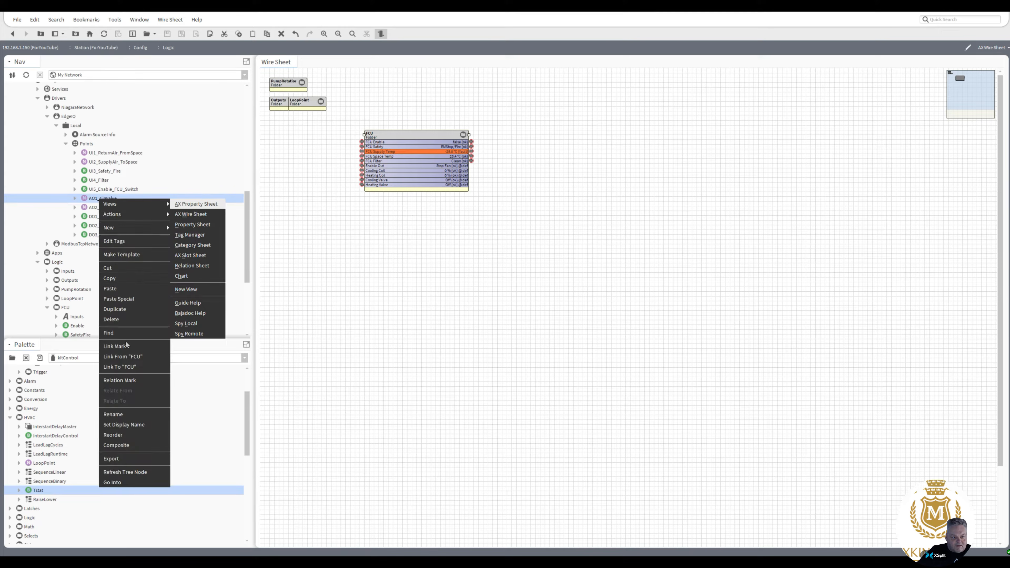
left_click(128, 357)
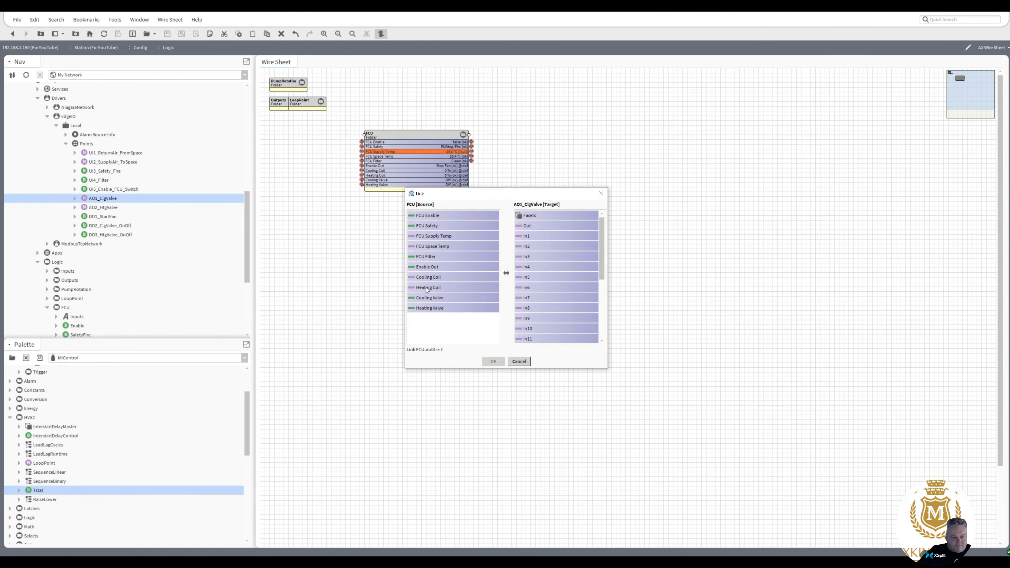
left_click(427, 278)
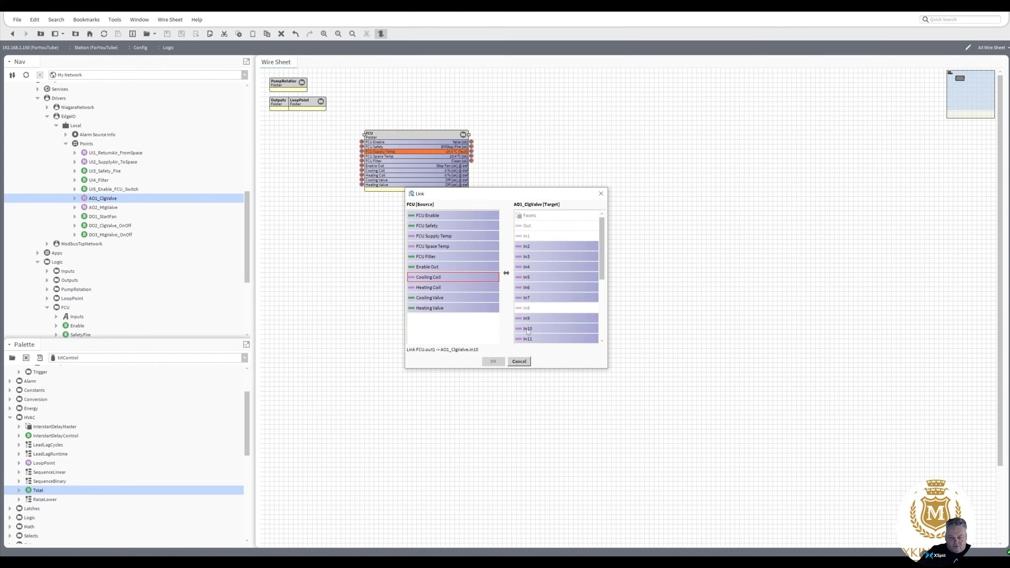
left_click(526, 328)
left_click(493, 361)
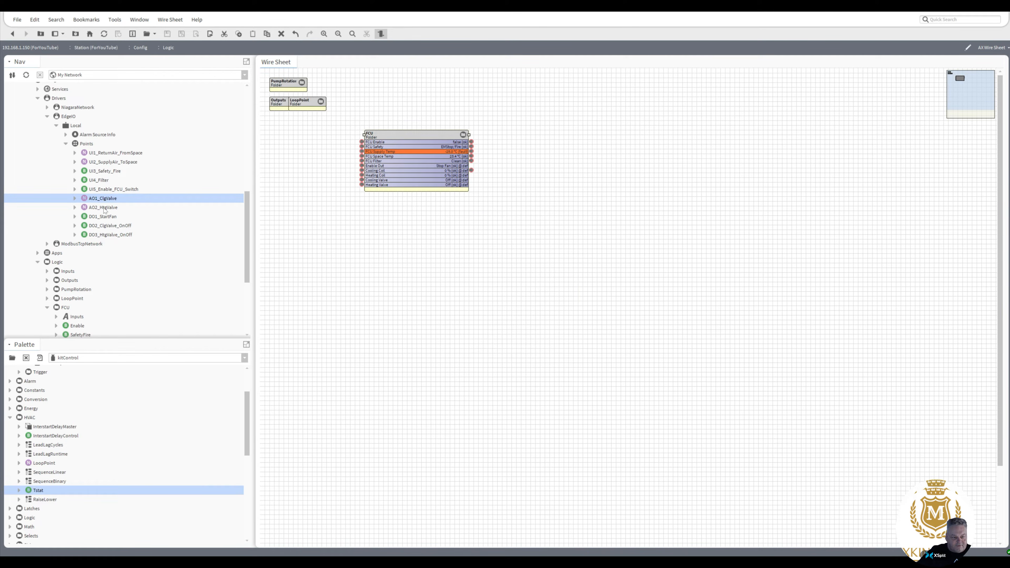
- Link the FCU folder's Heating Coil output to In10 of the AO2_HtgValve point
right_click(104, 208)
left_click(126, 365)
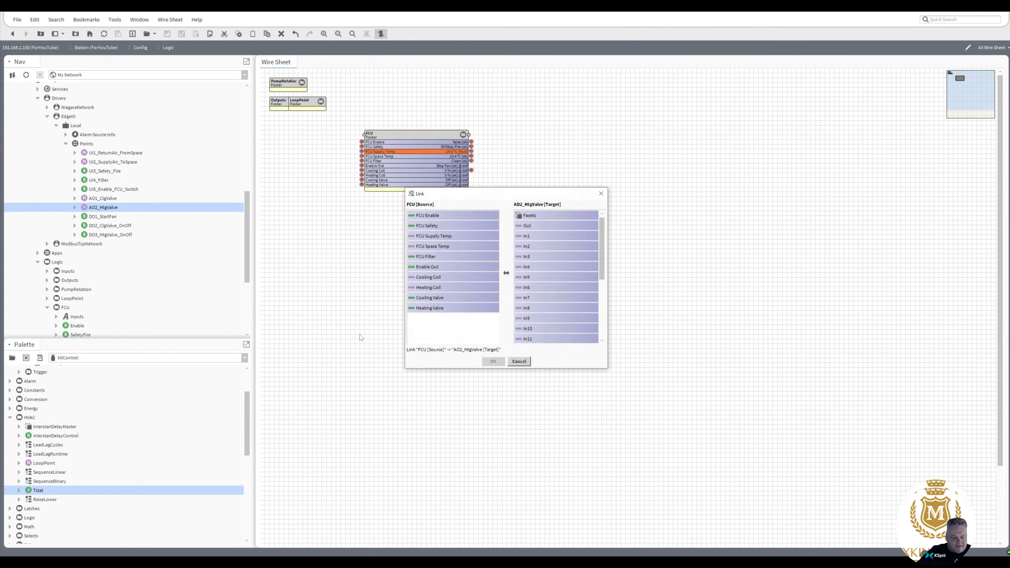
left_click(428, 288)
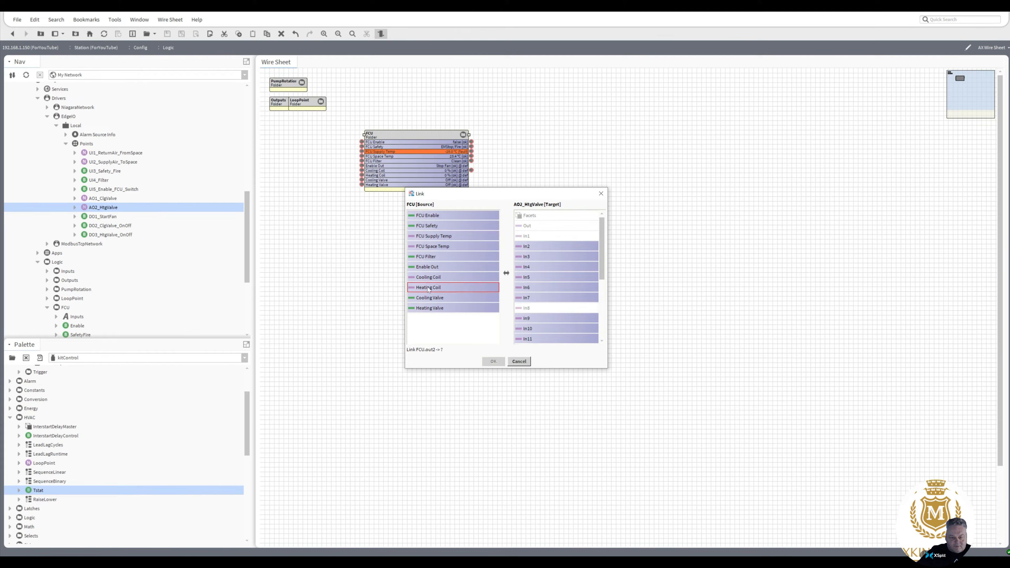
left_click(525, 329)
left_click(493, 361)
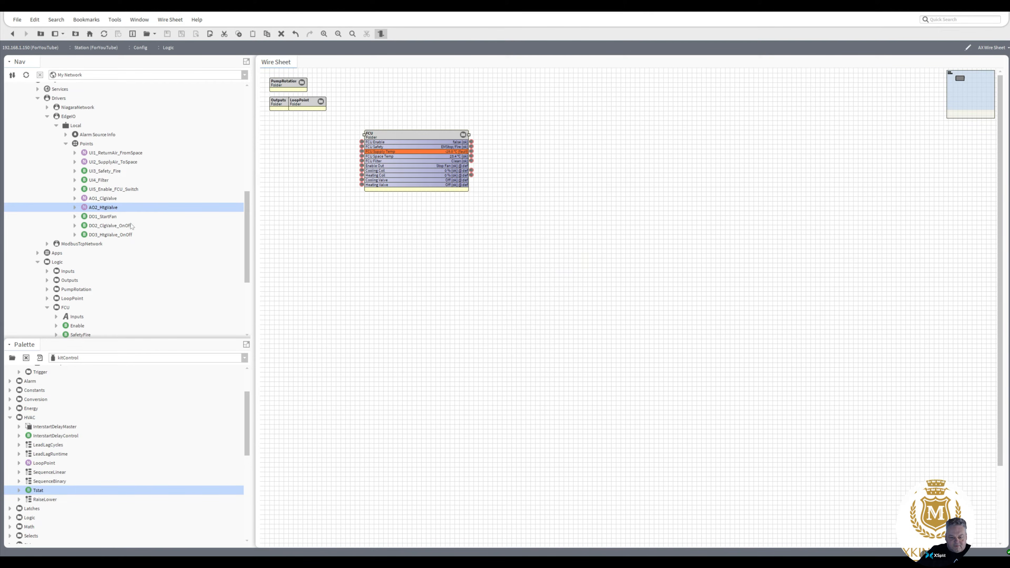
- Link the FCU folder's Enable Out output to In10 of the DO1_StartFan point
right_click(105, 217)
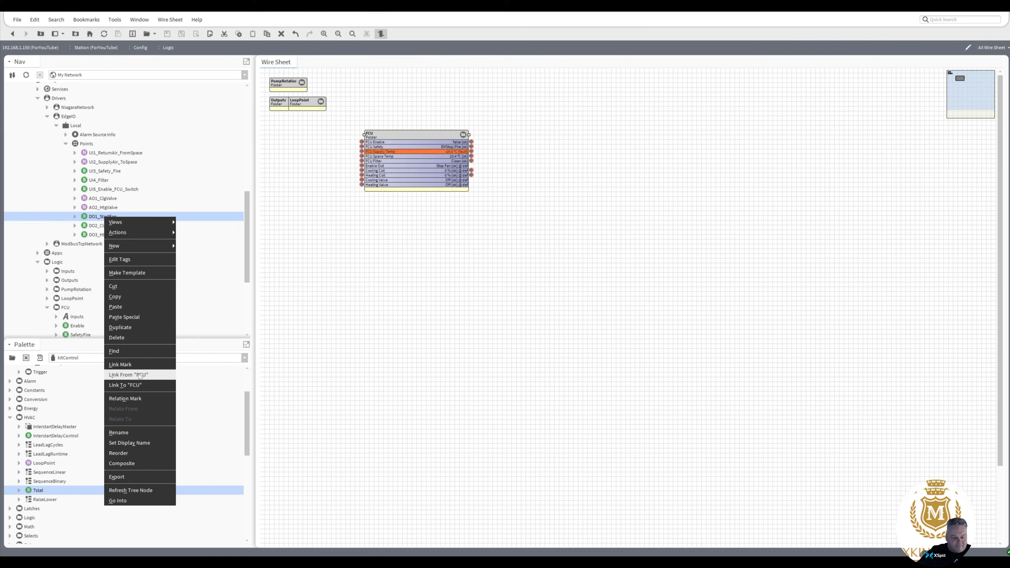
left_click(128, 375)
left_click(426, 267)
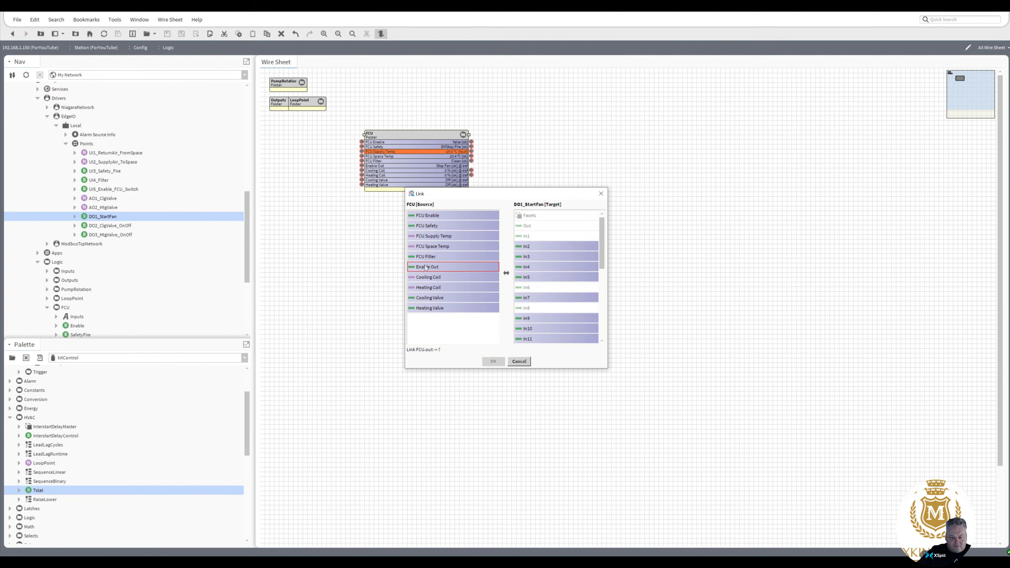
left_click(527, 328)
left_click(494, 362)
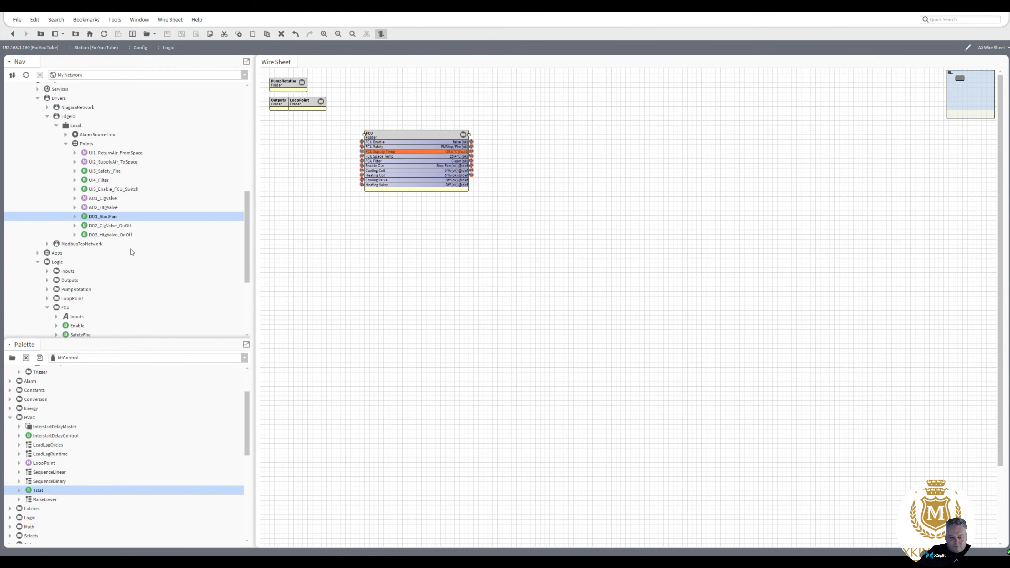
- Link the FCU folder's Cooling Valve output to In10 of the DO2_ClgValve_OnOff point
right_click(115, 226)
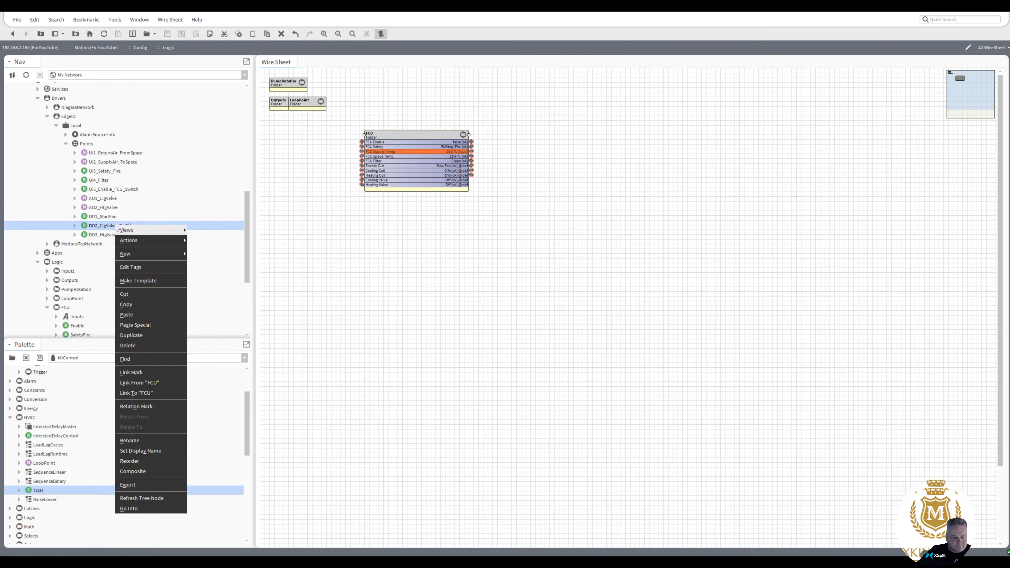
left_click(154, 384)
left_click(433, 302)
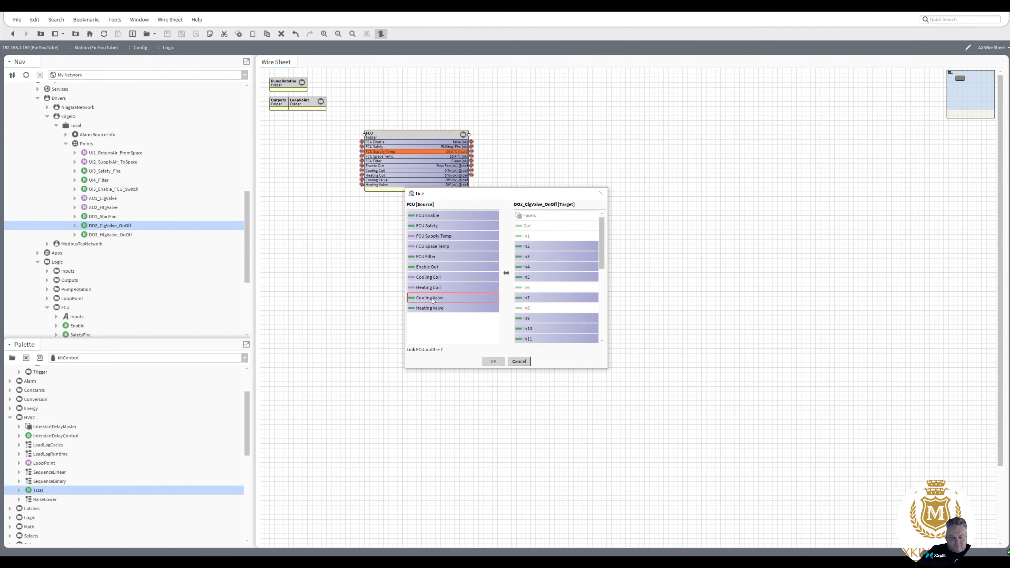
left_click(519, 329)
left_click(495, 362)
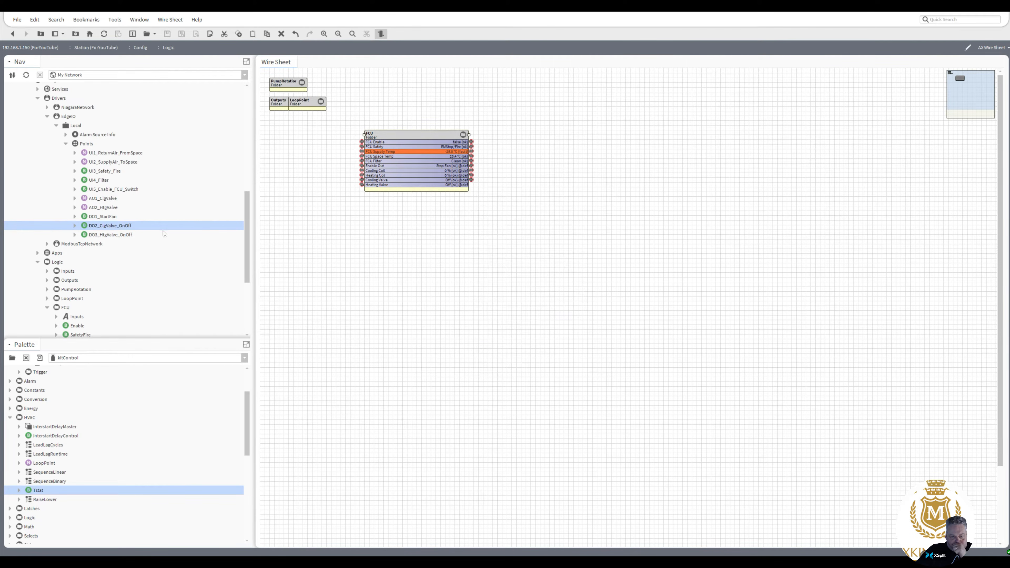
- Link the FCU folder's Heating Valve output to In10 of the DO3_HtgValve_OnOff point
right_click(117, 235)
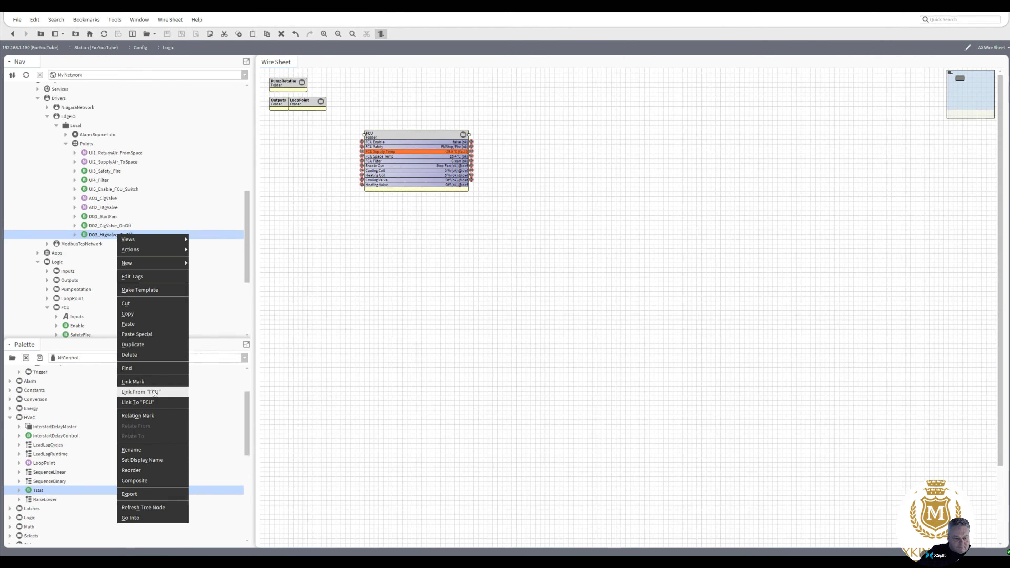
left_click(154, 393)
left_click(435, 310)
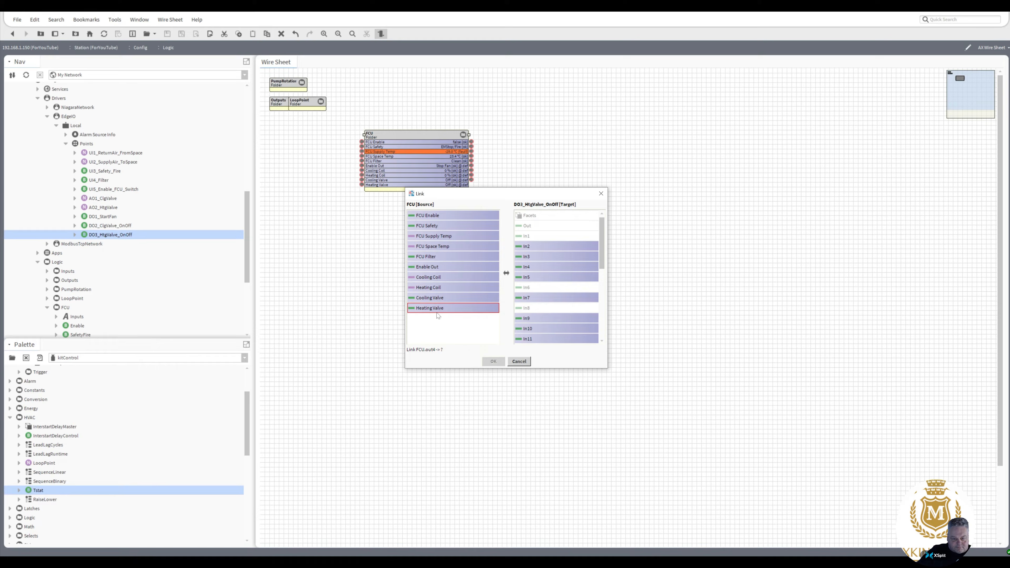
left_click(531, 329)
left_click(493, 361)
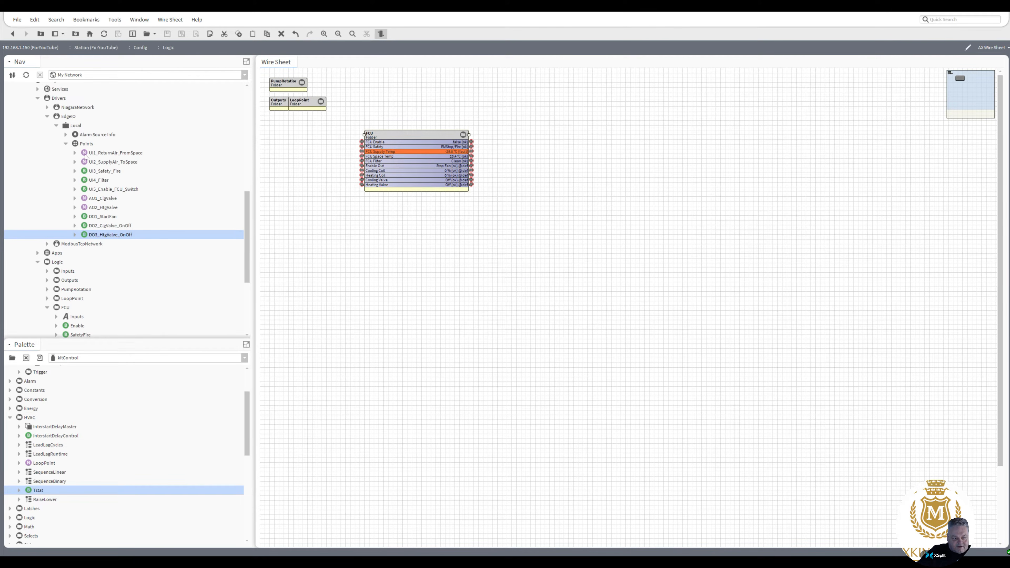
- Open the AX Wire Sheet of EdgeIO's Points folder and stack the five UI input points in one column in numerical order
right_click(88, 143)
mouse_move(131, 147)
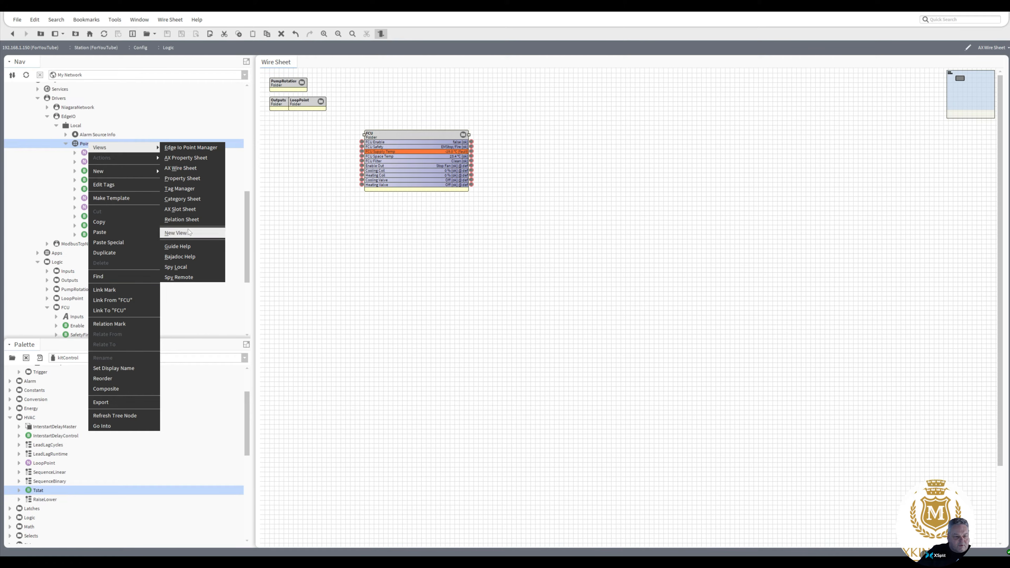
left_click(193, 171)
left_click_drag(281, 78, 386, 82)
left_click_drag(307, 108, 316, 194)
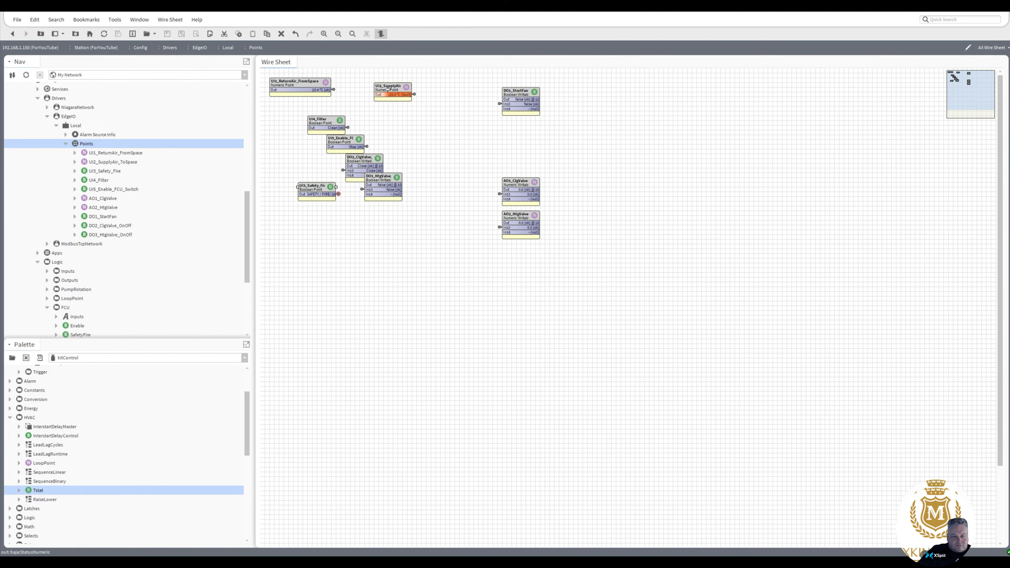
left_click_drag(388, 90, 411, 121)
left_click_drag(316, 190, 331, 120)
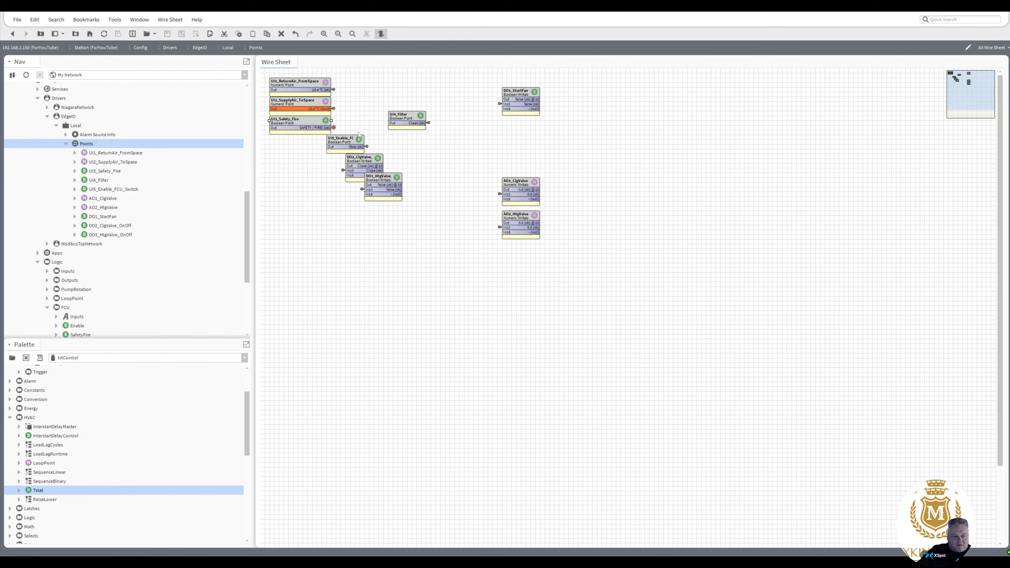
left_click_drag(420, 123, 331, 159)
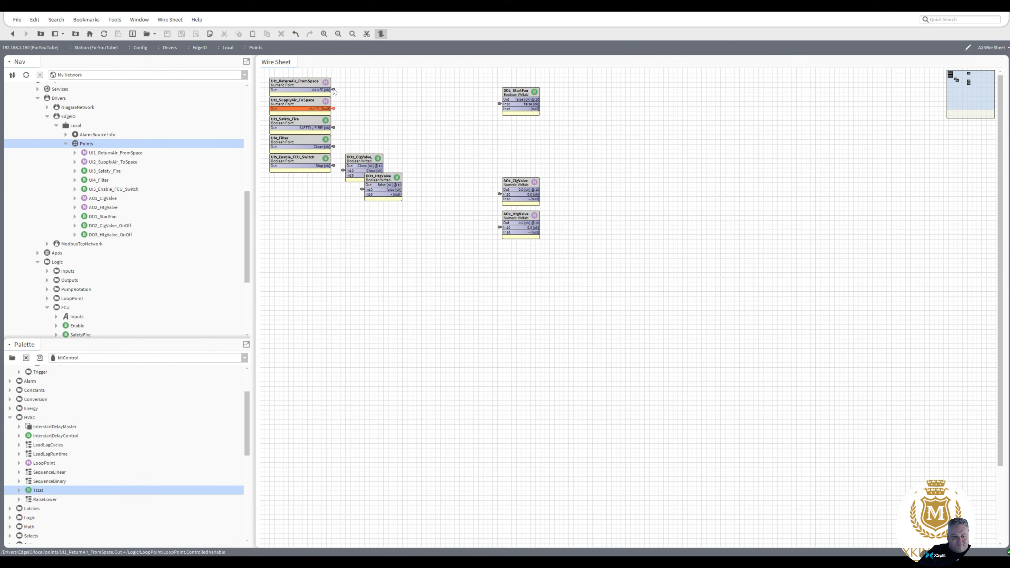
- Stack the DO2, DO3, AO1 and AO2 blocks under DO1_StartFan and move the whole output column closer to the inputs
left_click_drag(360, 161, 516, 123)
left_click_drag(387, 175, 524, 148)
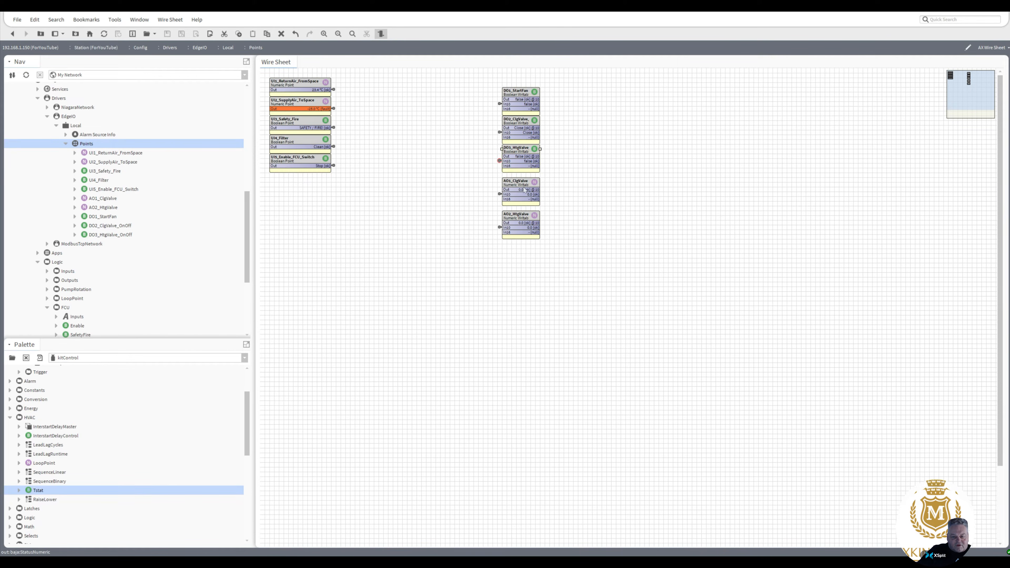
left_click_drag(521, 182, 519, 177)
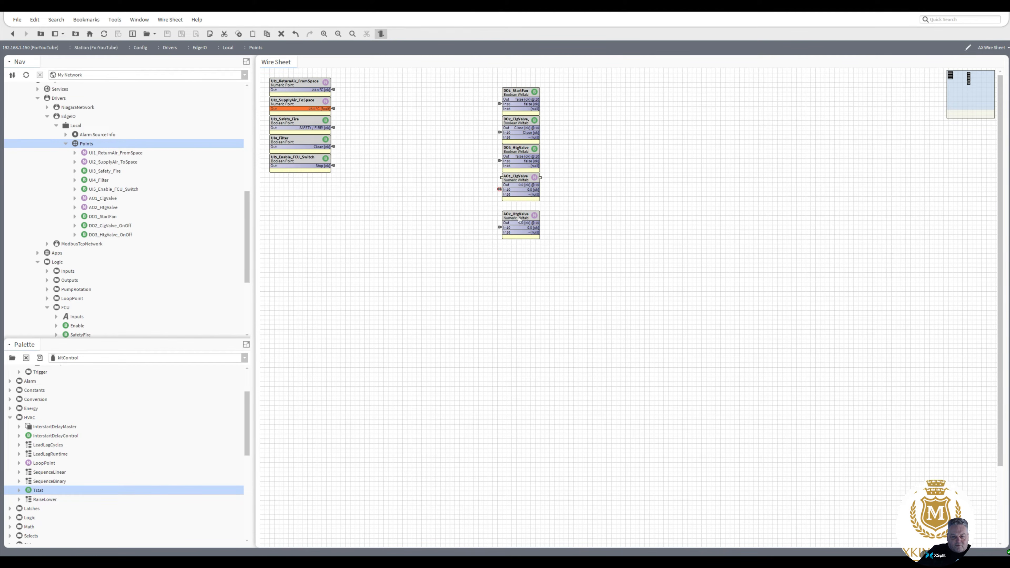
left_click_drag(519, 220, 519, 211)
left_click_drag(548, 241, 413, 83)
left_click(346, 127)
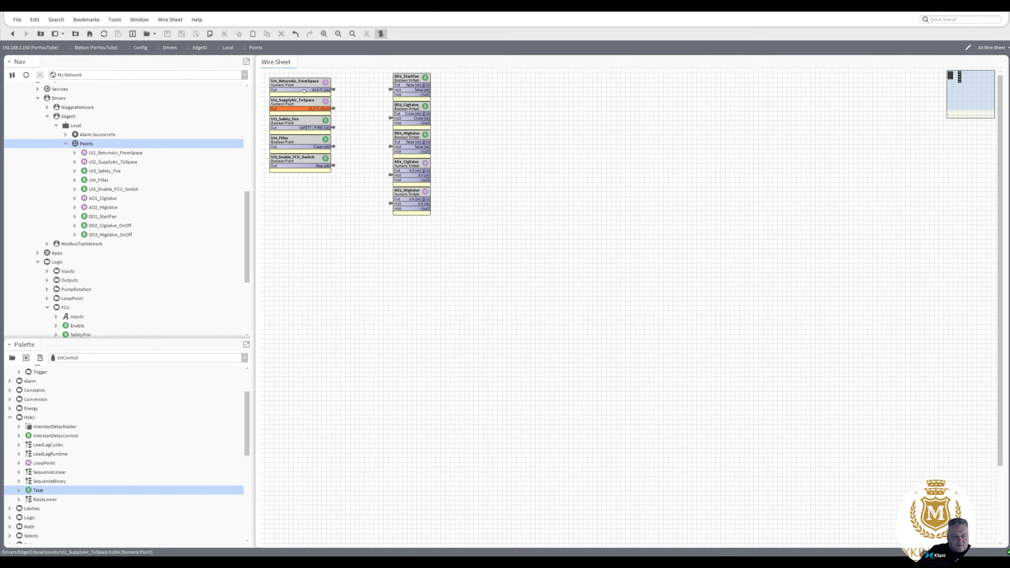
left_click(293, 104)
left_click(287, 142)
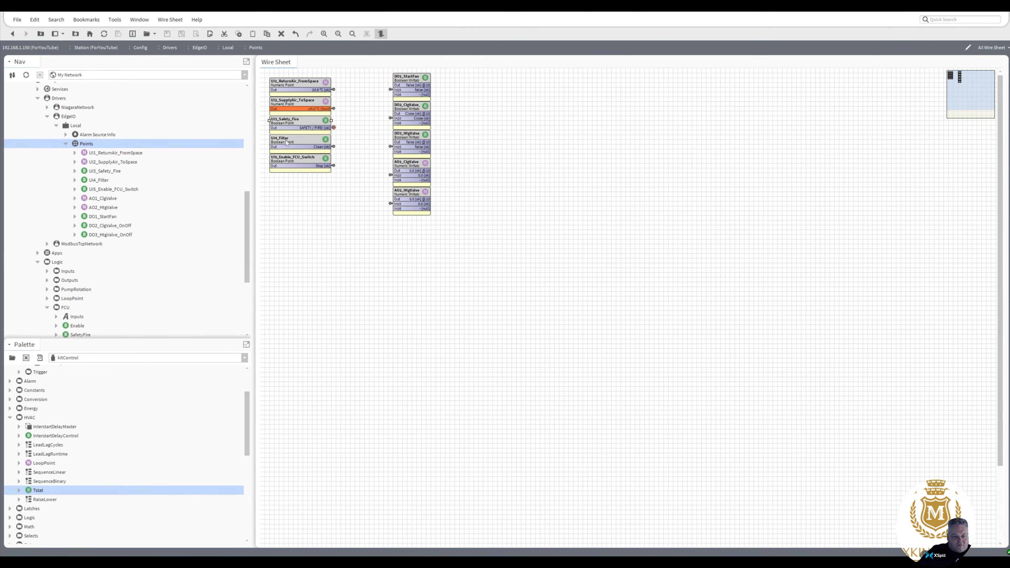
left_click(288, 161)
- Set the AO1_ClgValve point's proxy extension conversion to Linear with a scale of 0.1 and save the property sheet
double_click(406, 167)
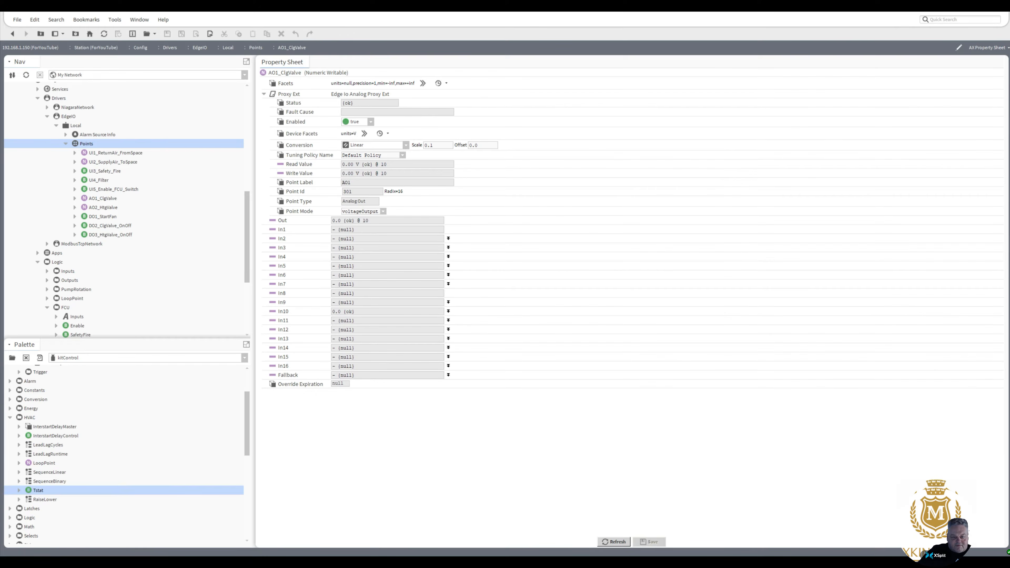
left_click(405, 146)
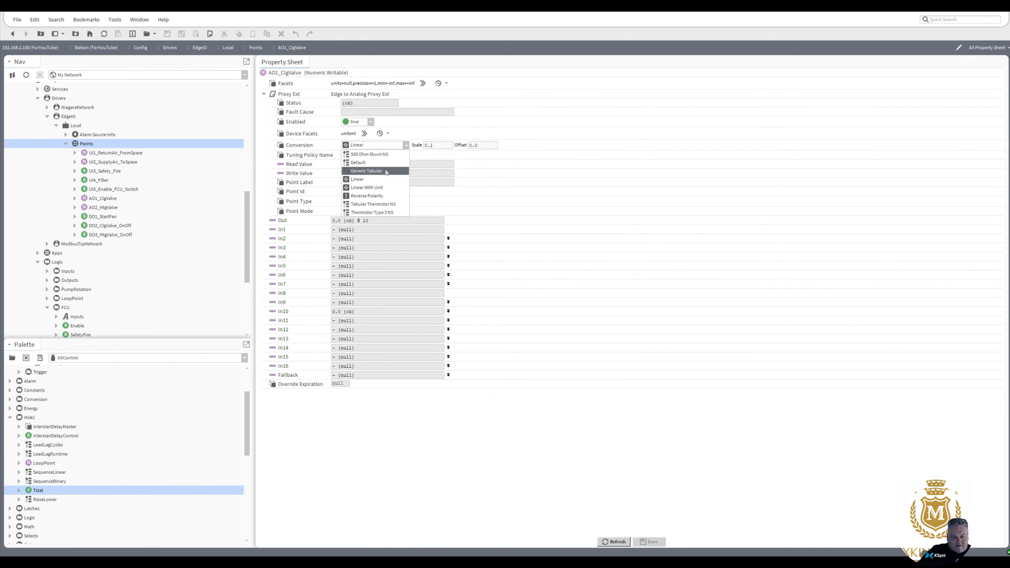
left_click(380, 163)
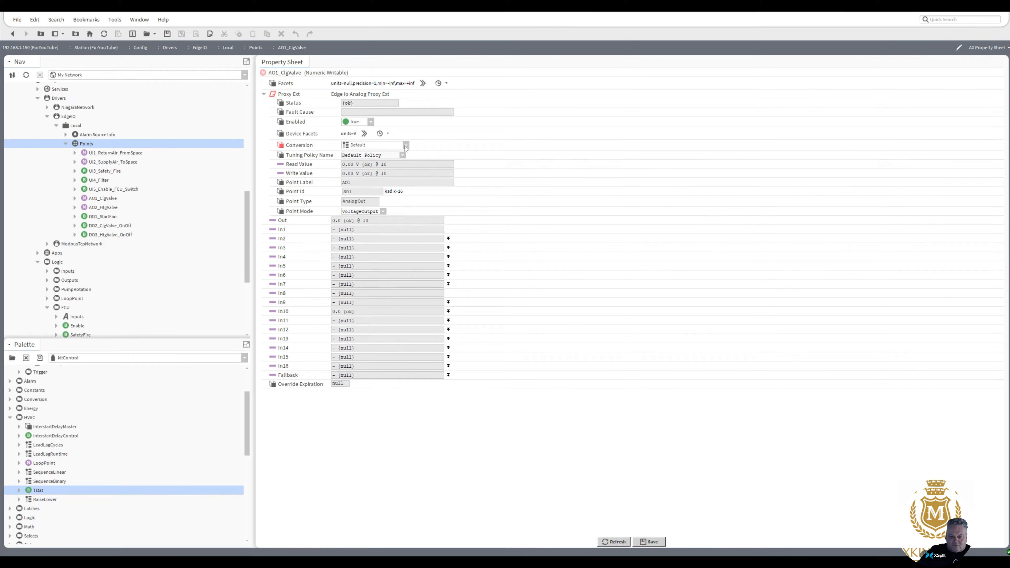
left_click(405, 145)
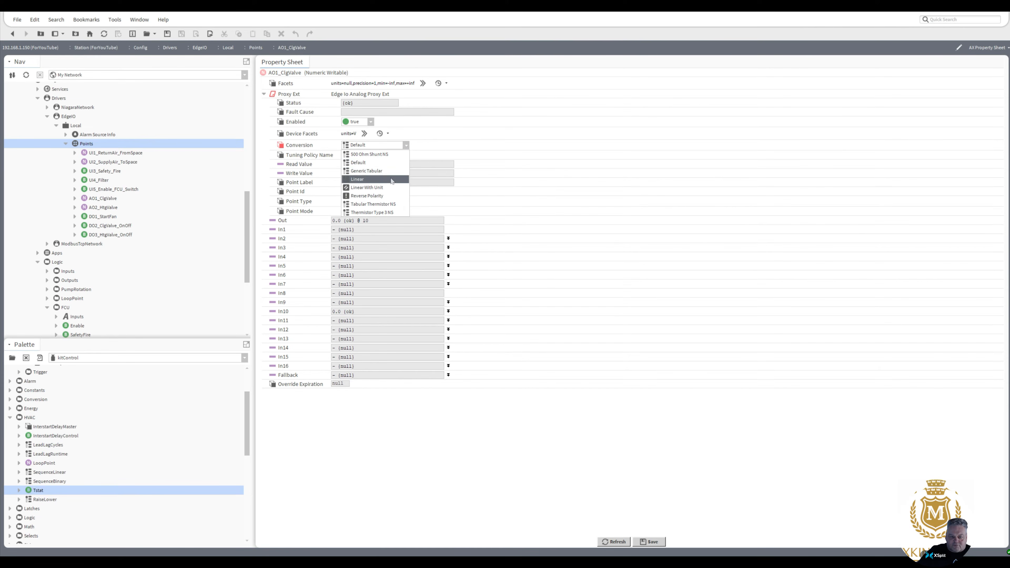
left_click(393, 179)
double_click(434, 146)
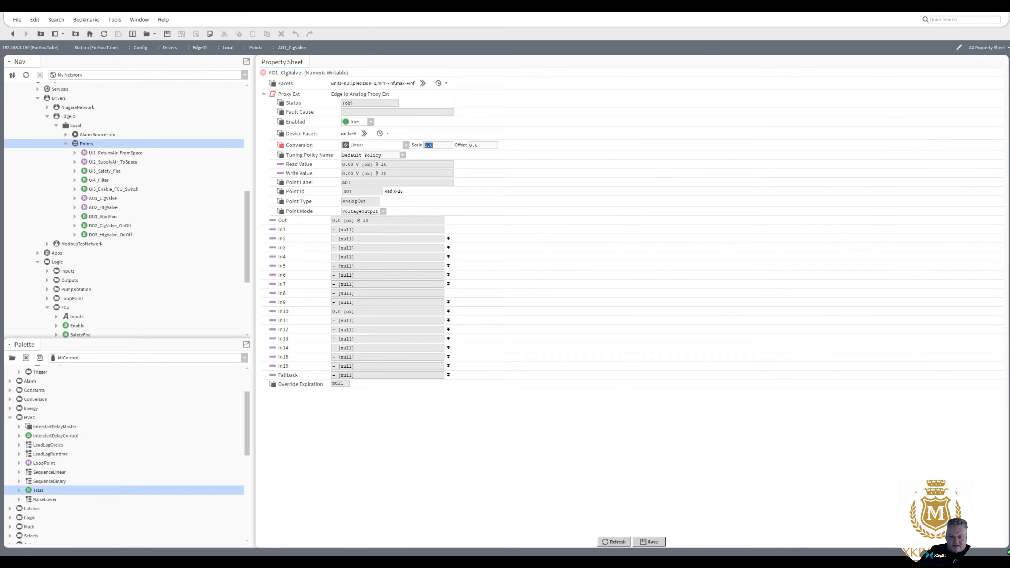
type("0.1")
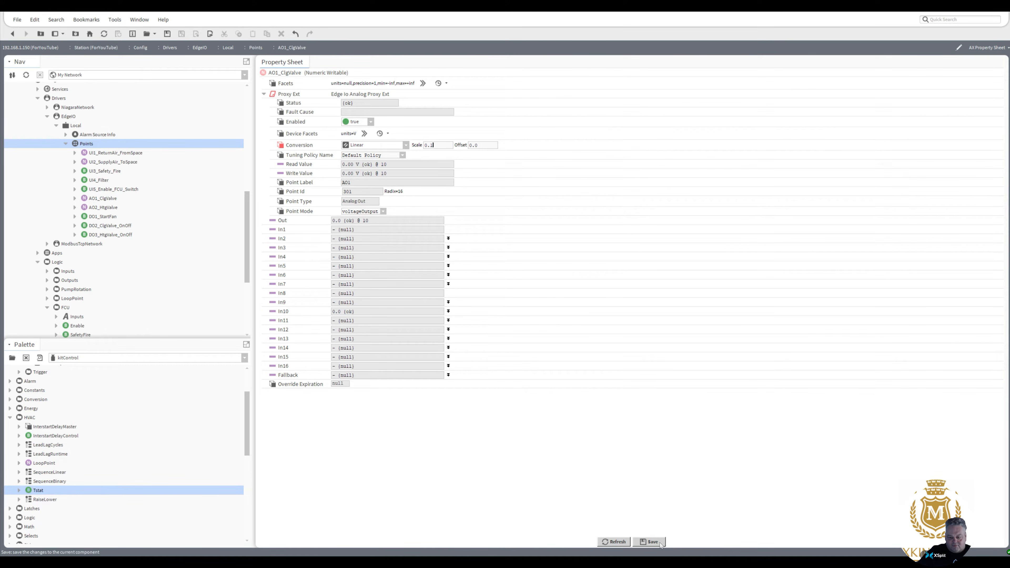
left_click(649, 542)
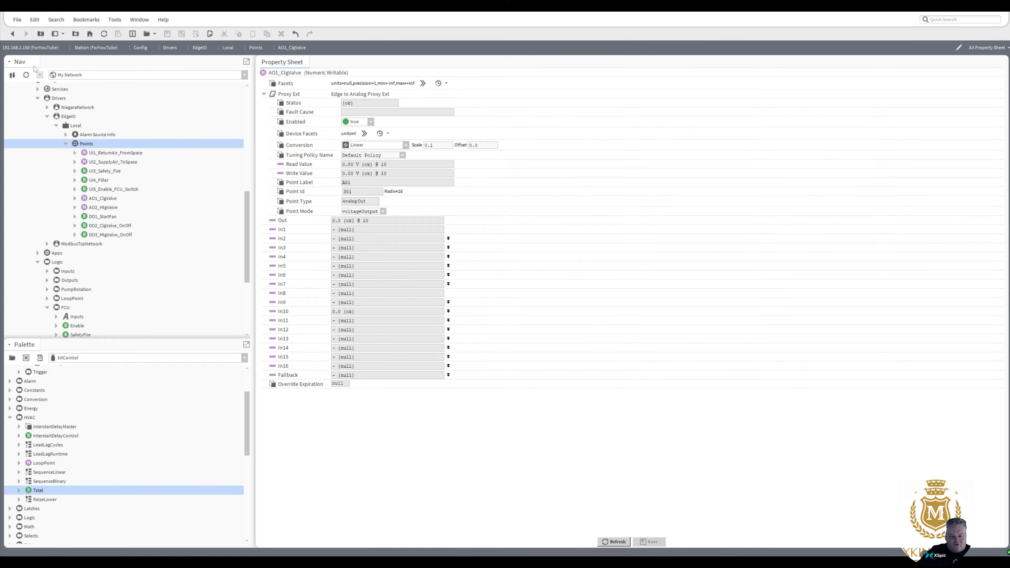
- Return to the points wire sheet, collapse the EdgeIO branch in the navigation tree, and open the FCU folder's wire sheet
left_click(13, 34)
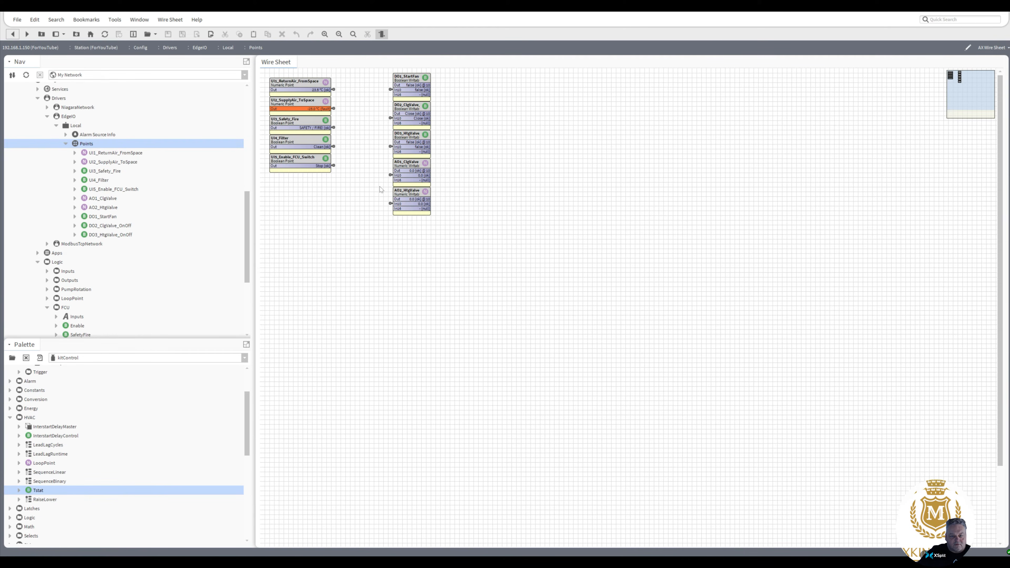
left_click(66, 143)
left_click(56, 126)
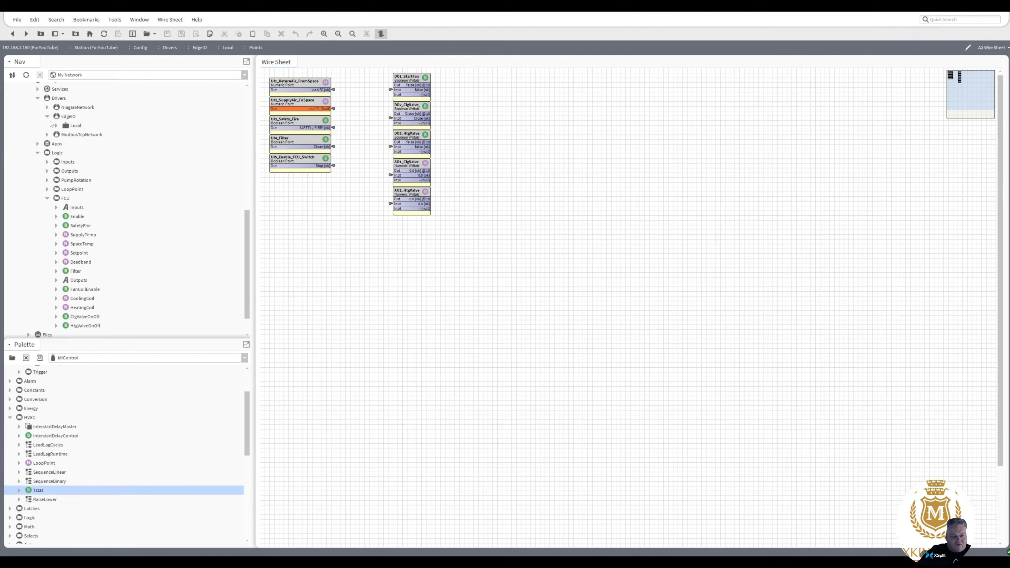
left_click(46, 117)
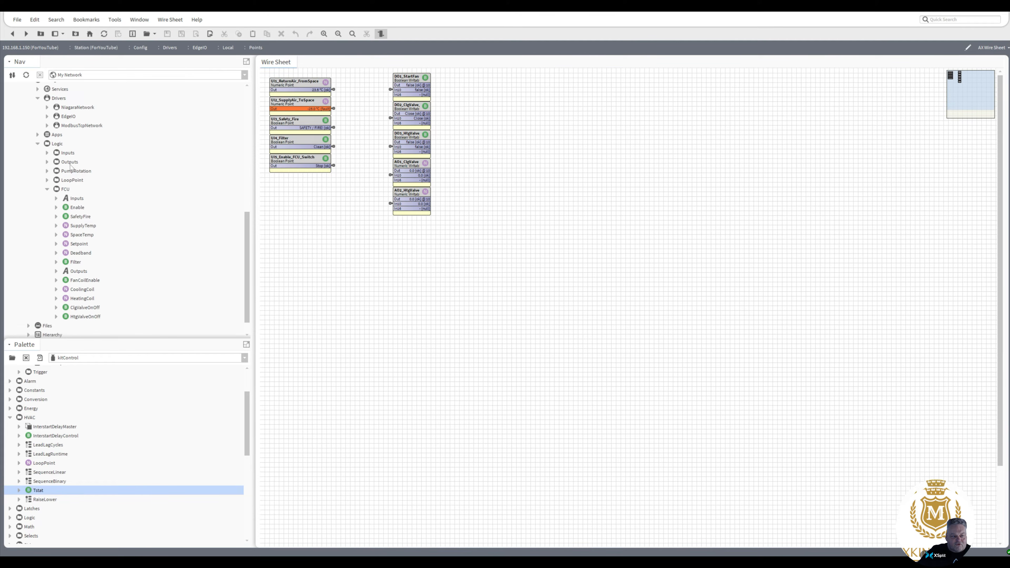
left_click(64, 190)
double_click(65, 190)
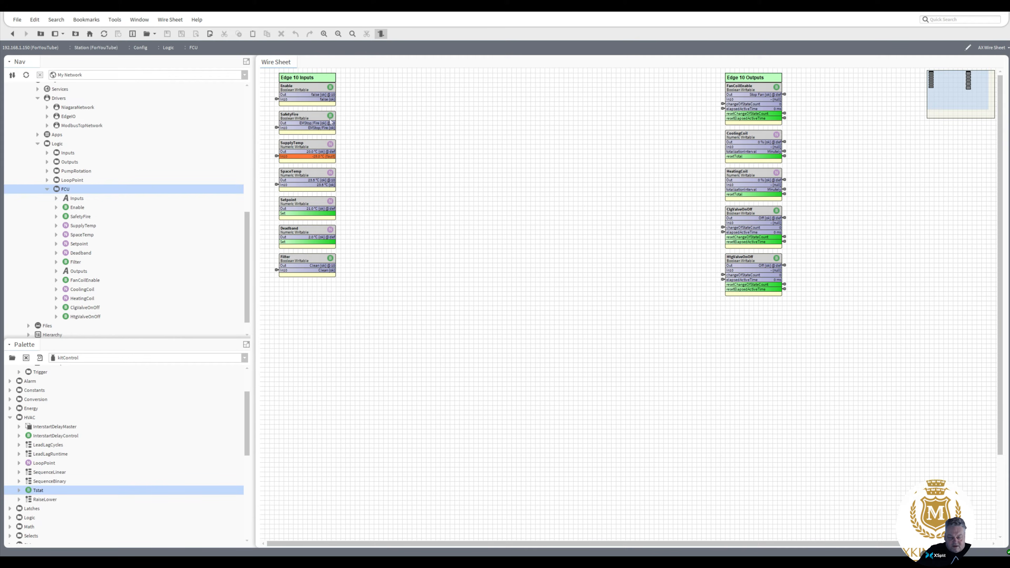
left_click(319, 121)
left_click(276, 185)
left_click(277, 99)
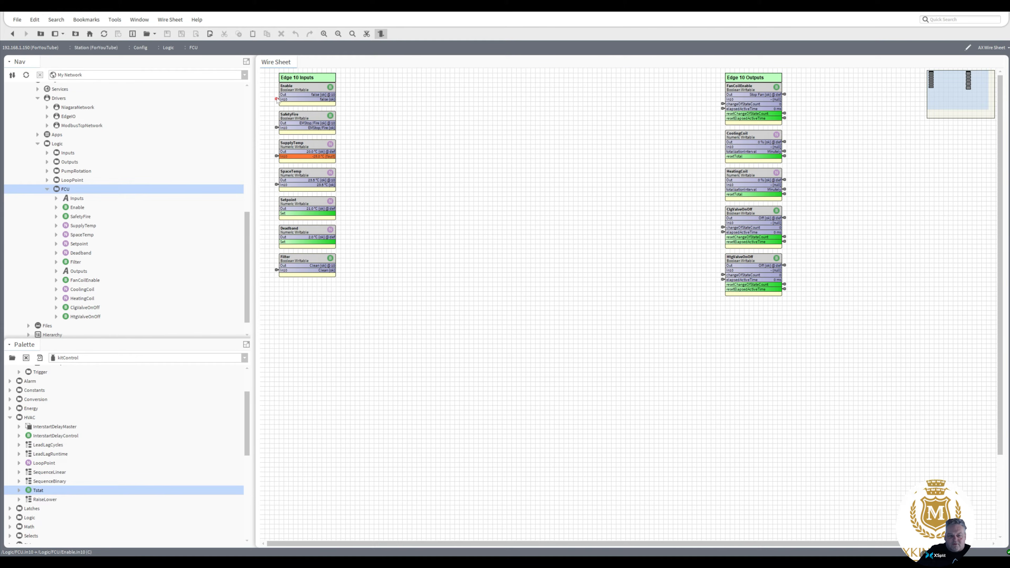
- Rename the Enable point among the FCU inputs as EnableSwitchPirScheduler
right_click(285, 86)
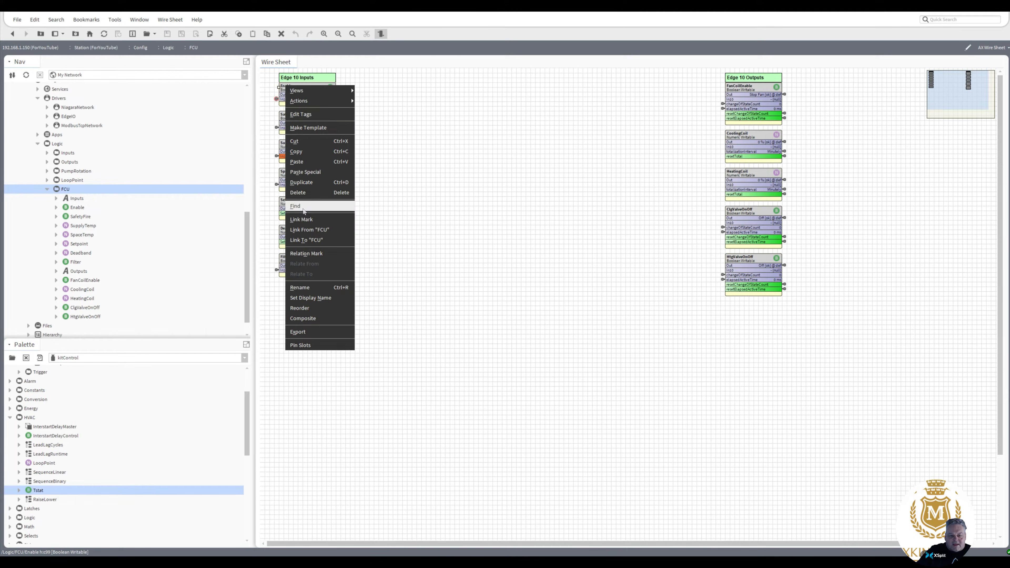
left_click(310, 288)
key("End")
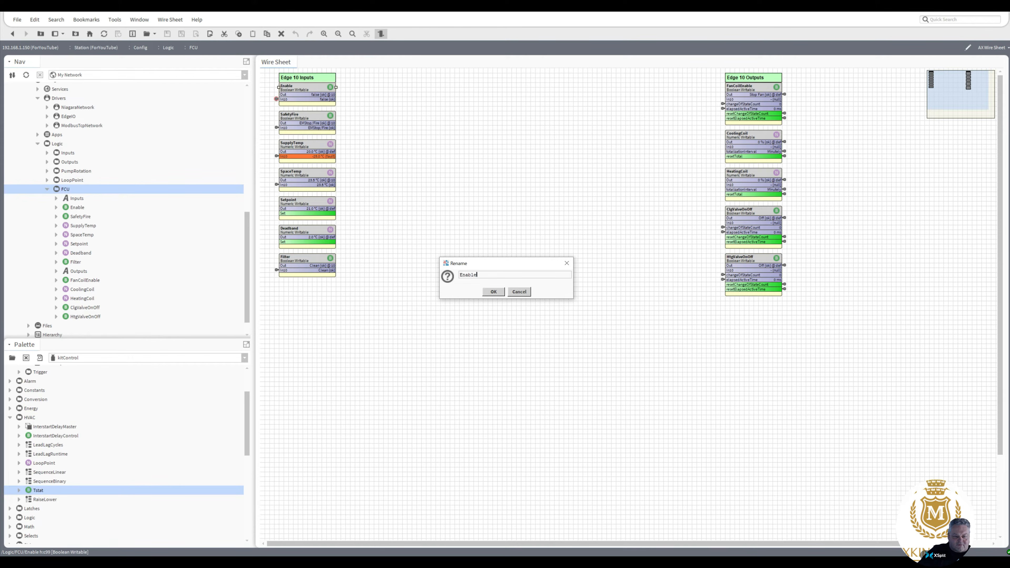
type("Switc")
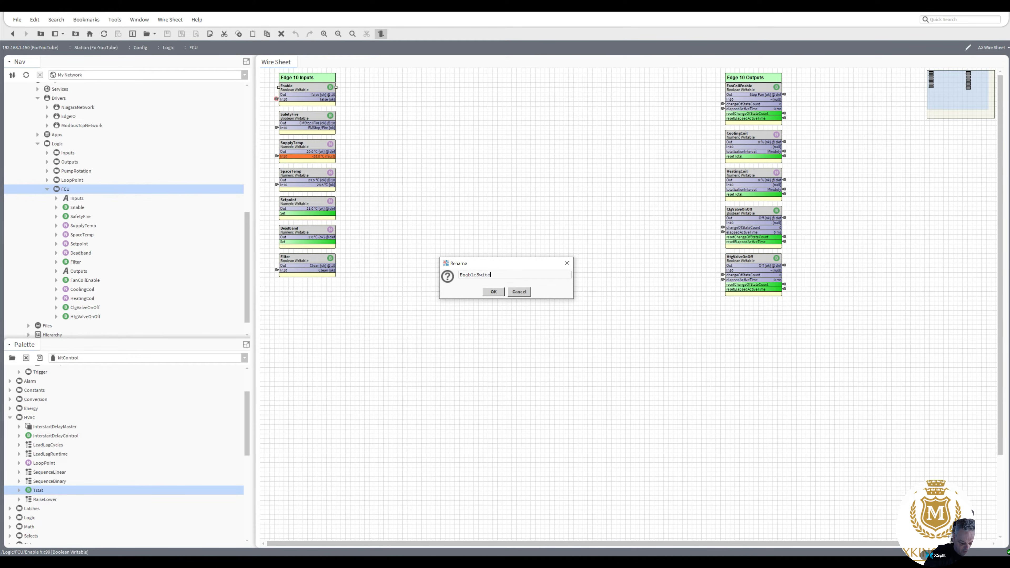
type("hPir")
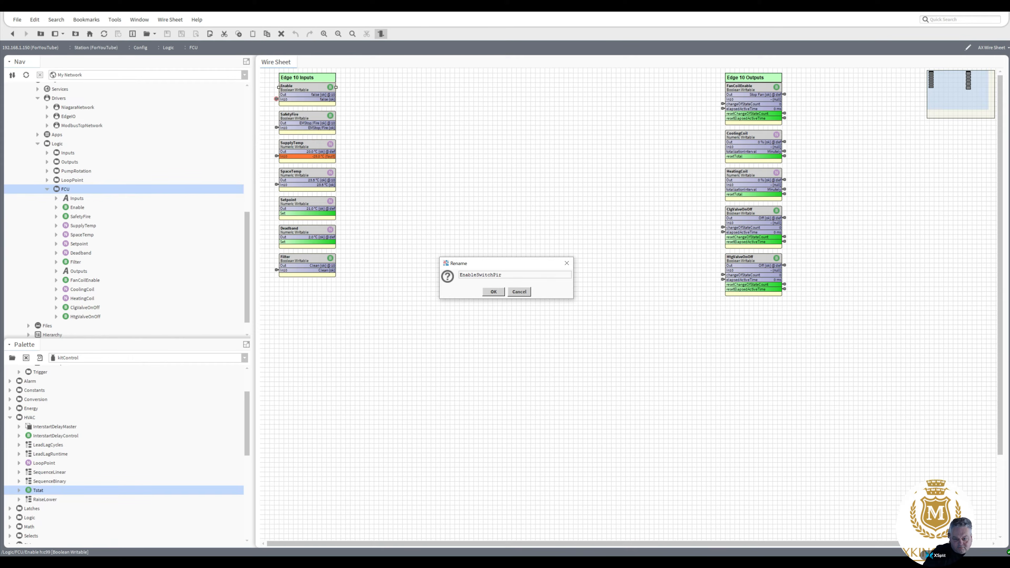
type("Sc")
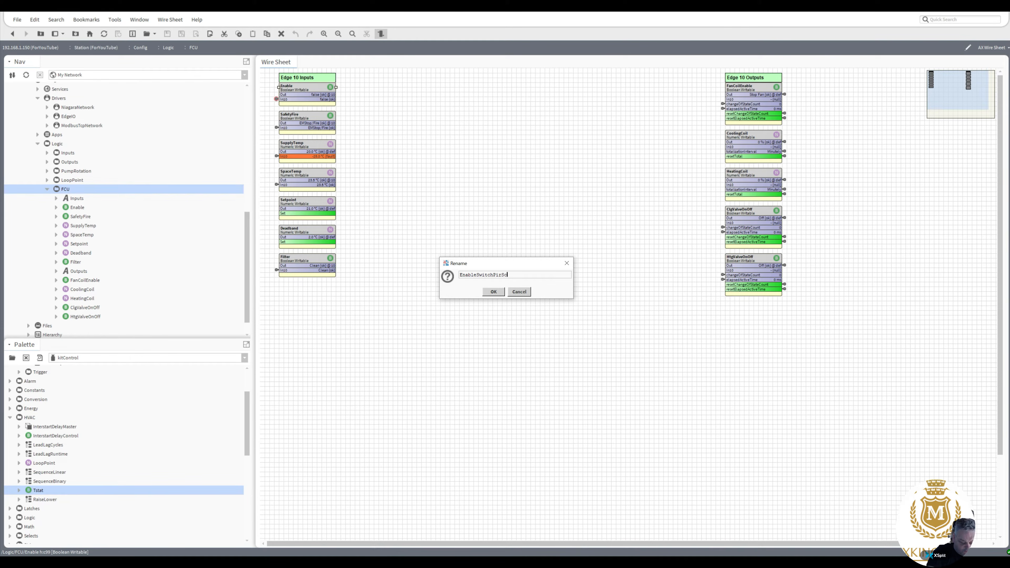
type("heduler")
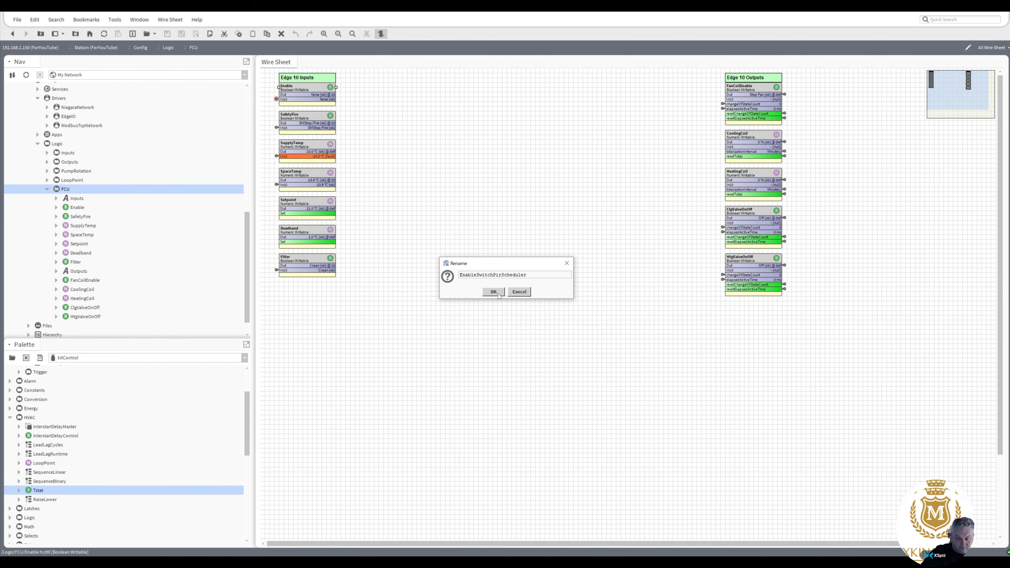
key("Return")
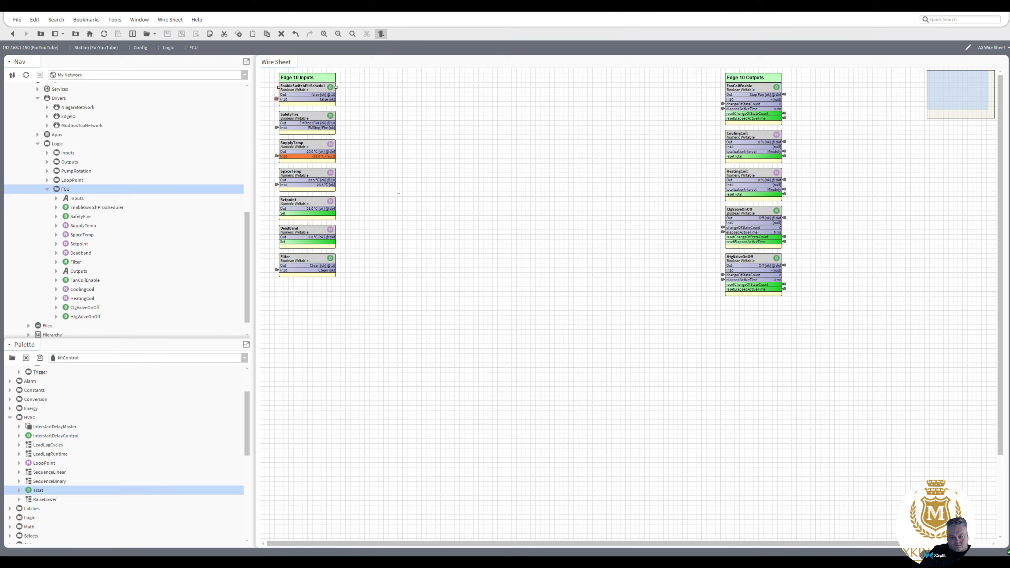
- Shorten the name of the EnableSwitchPirScheduler point among the FCU inputs to EnableSwitchPirSched
right_click(309, 87)
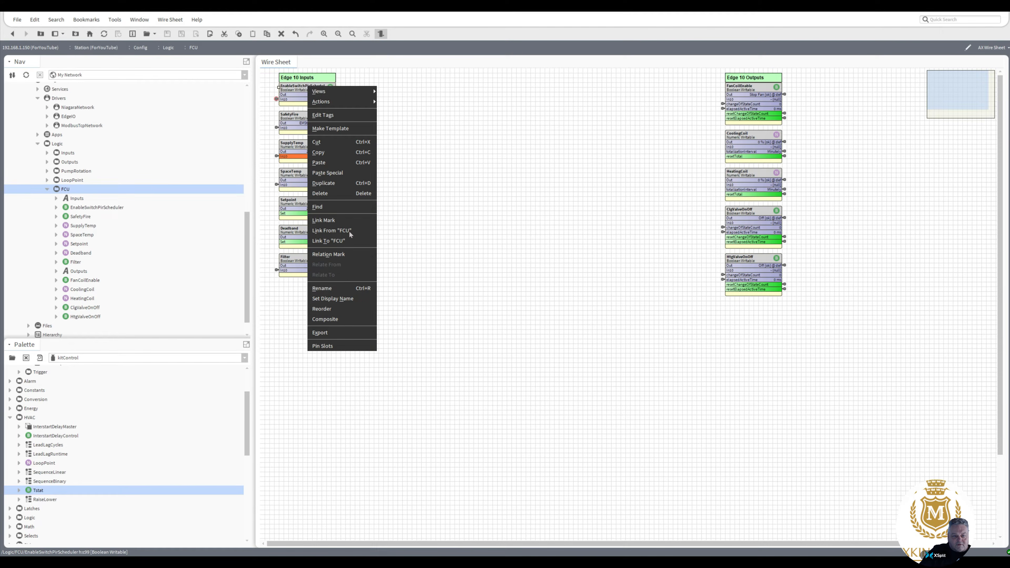
left_click(346, 289)
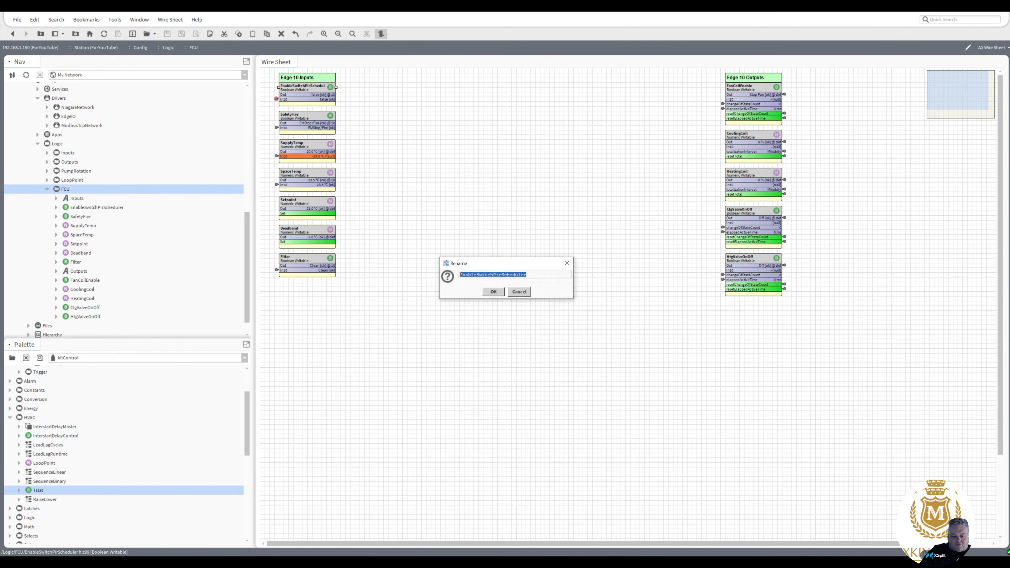
left_click_drag(516, 275, 528, 275)
key("BackSpace")
left_click(494, 292)
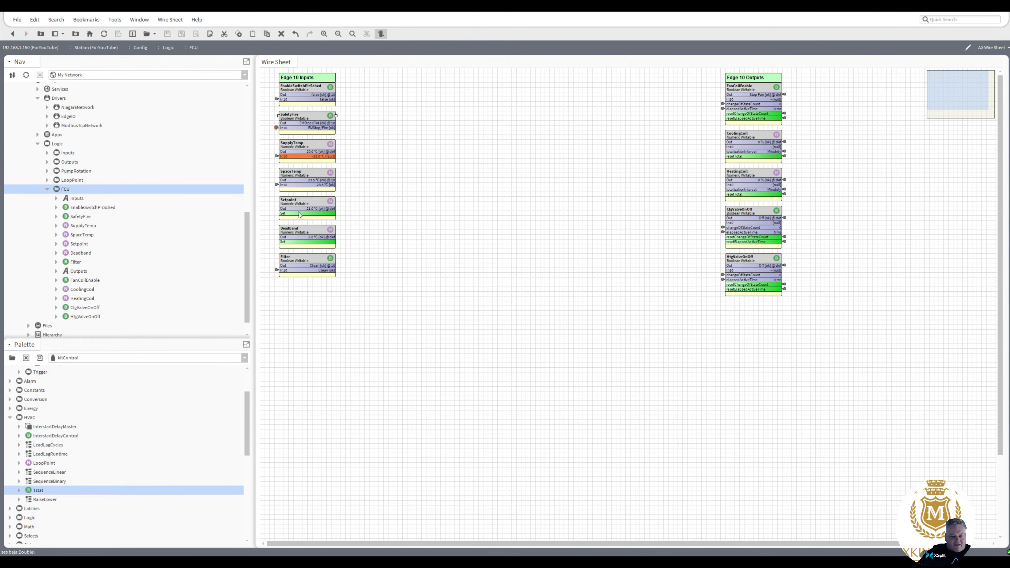
- Add a BooleanChangeOfStateAlarmExt from the alarm palette's Extensions to the FCU Filter point, keeping its default name
left_click(307, 230)
left_click(306, 269)
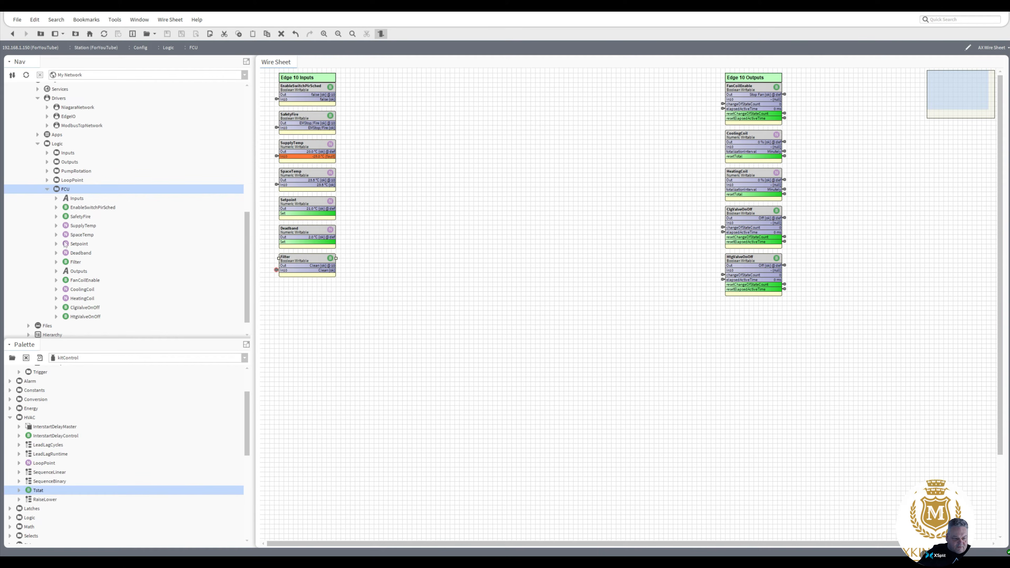
left_click(56, 262)
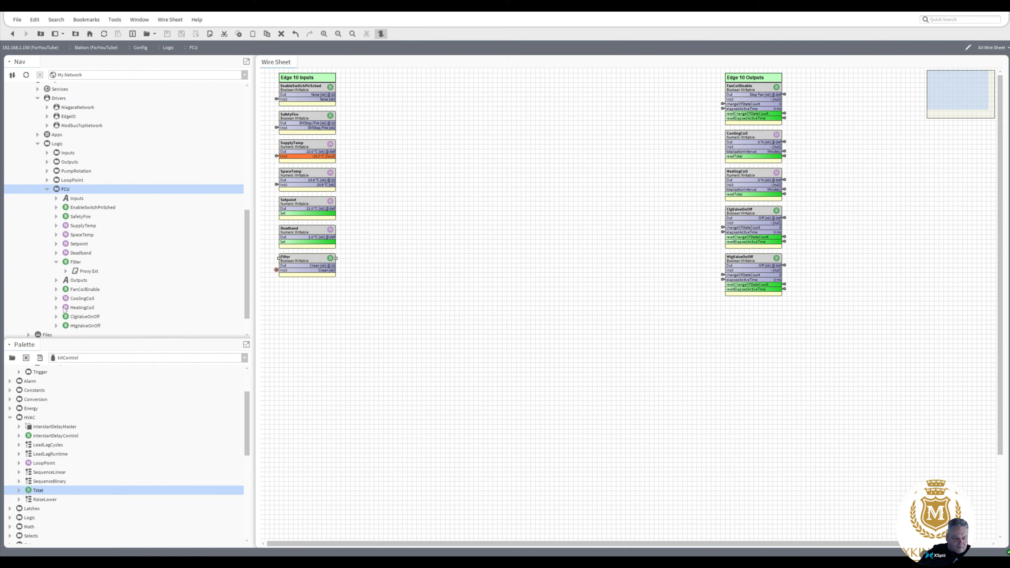
left_click(172, 358)
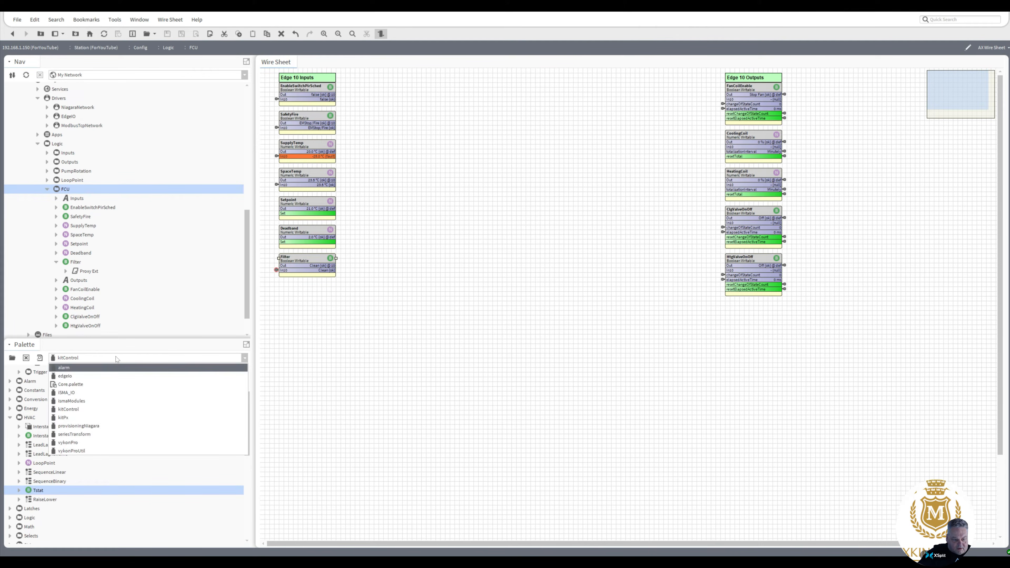
left_click(100, 368)
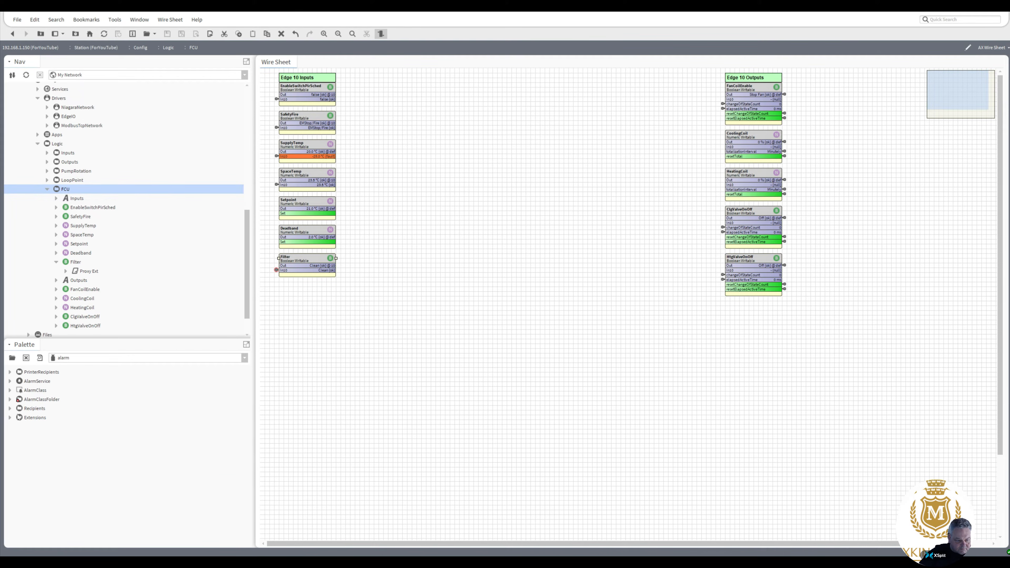
left_click(10, 418)
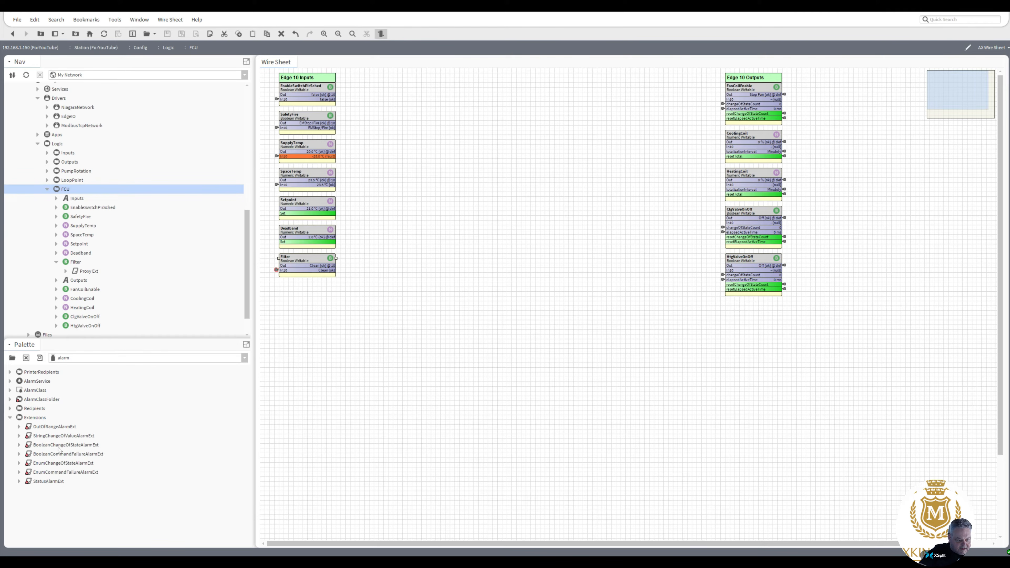
left_click_drag(57, 447, 79, 265)
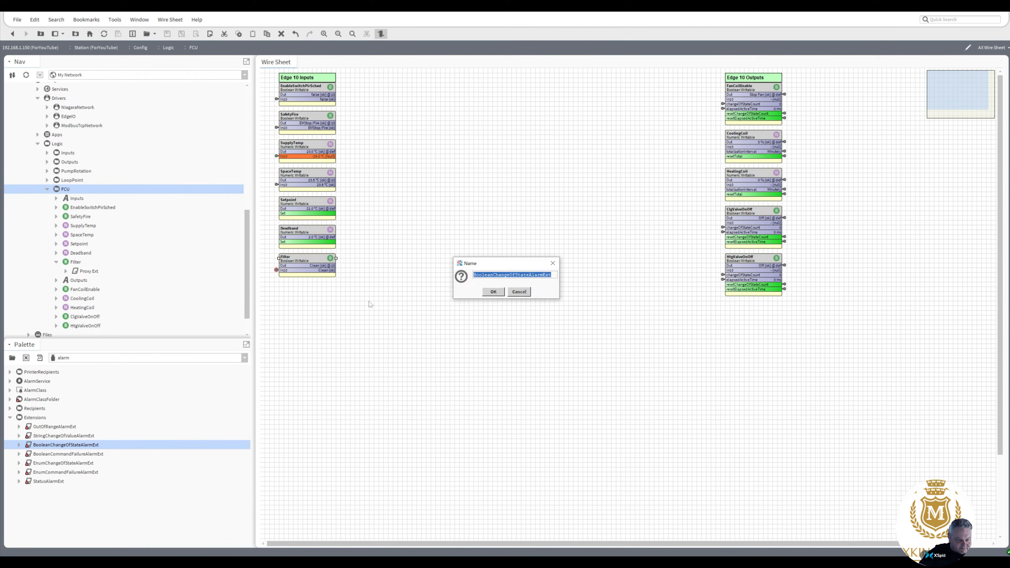
left_click(494, 292)
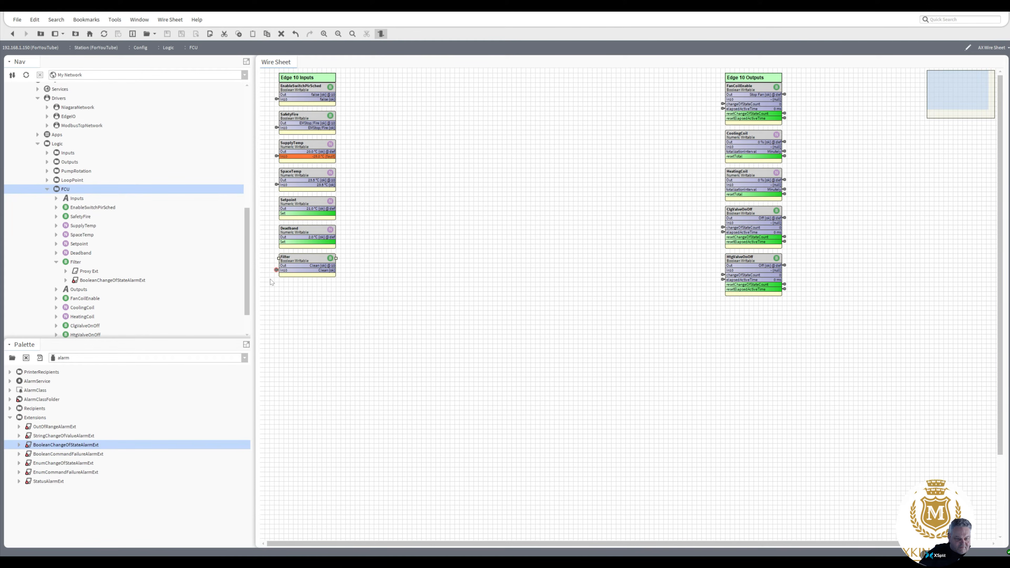
- In the Filter alarm extension's property sheet, set To Offnormal Text to "Filter DIRTY!" and To Normal Text to "Filter Clean"
left_click(102, 282)
double_click(102, 282)
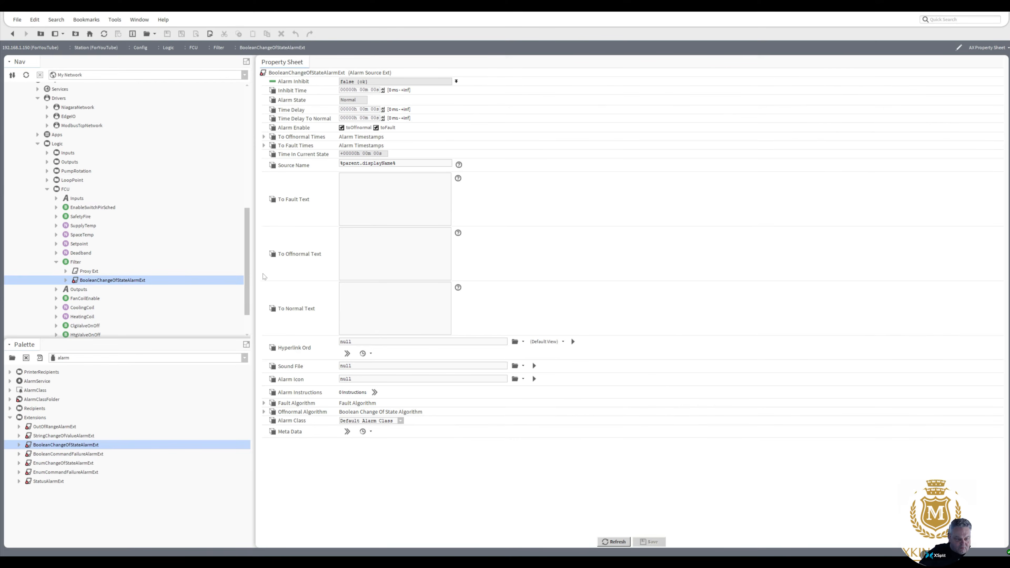
left_click(342, 230)
type("Filter")
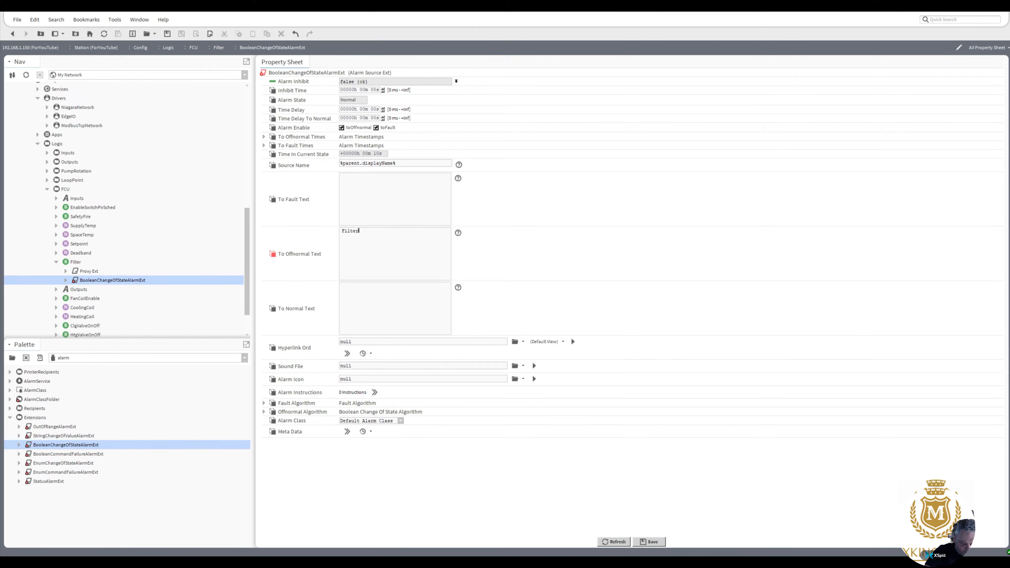
type(" DIRTY!")
left_click(343, 286)
type("Filter Clean")
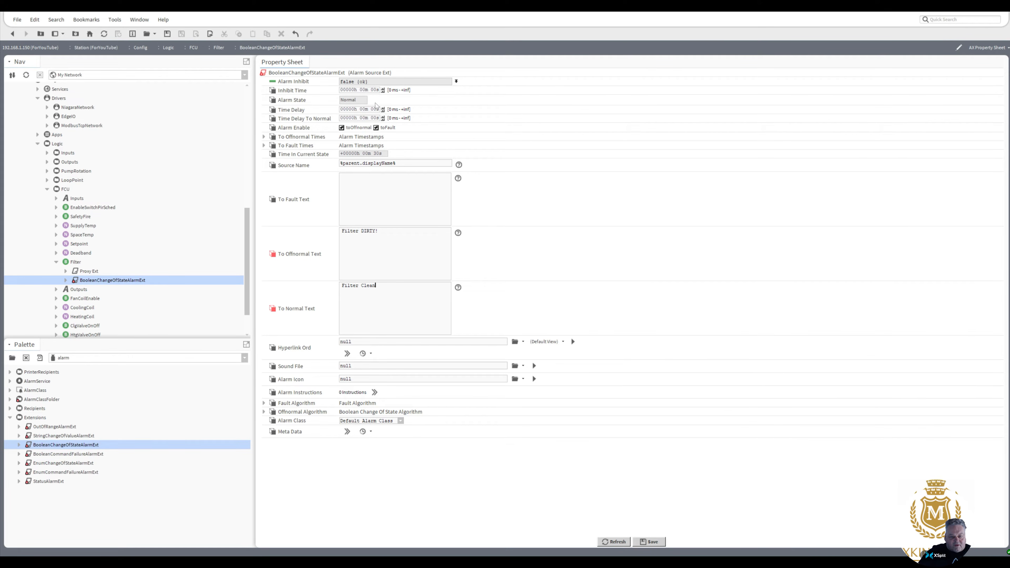
- Set the alarm extension's Inhibit Time and Time Delay to 1 minute, keep Default Alarm Class and alarm value DIRTY!, and save
left_click(363, 91)
type("1")
left_click(363, 109)
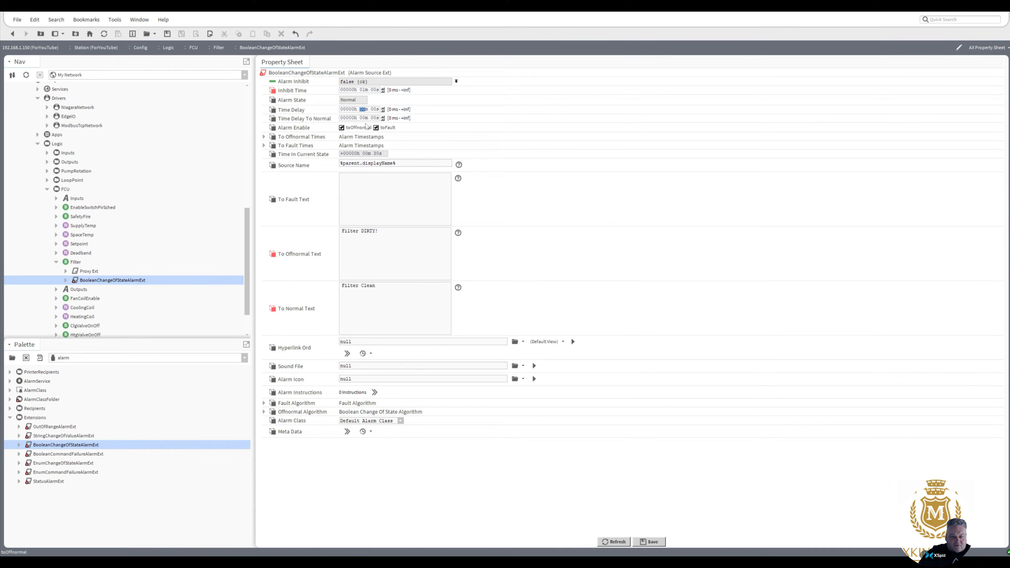
type("1")
left_click(400, 421)
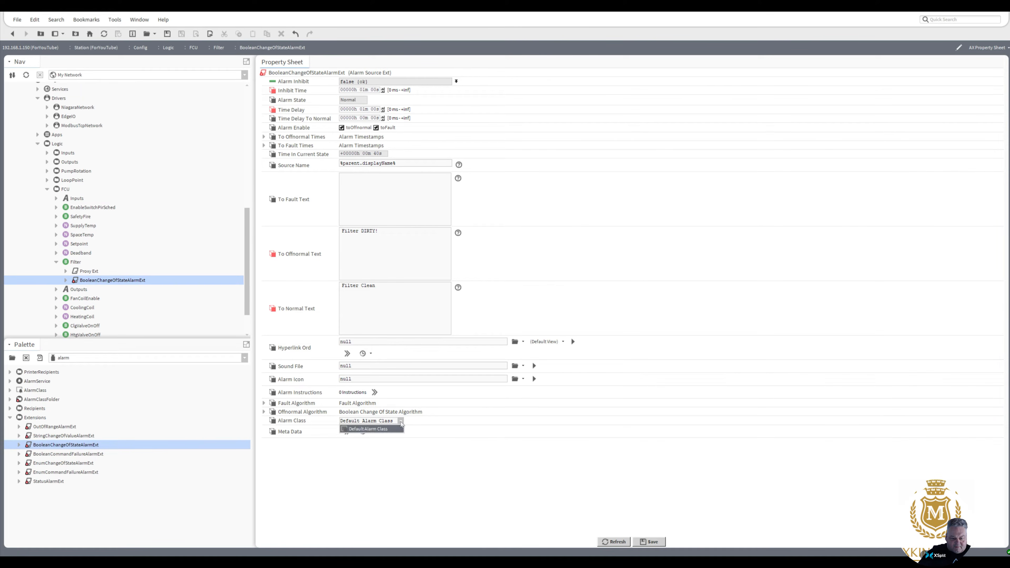
left_click(399, 427)
left_click(264, 412)
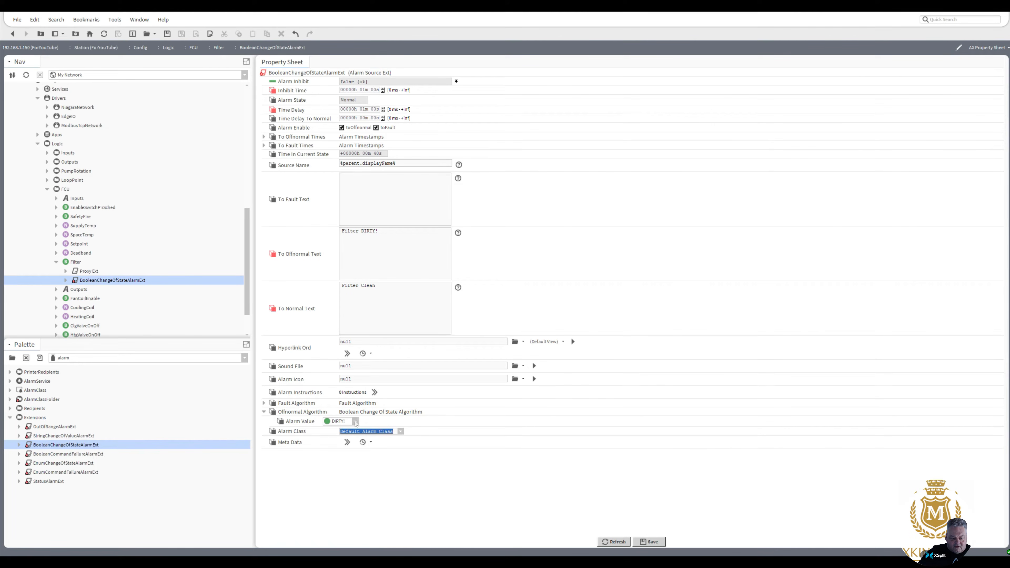
left_click(649, 542)
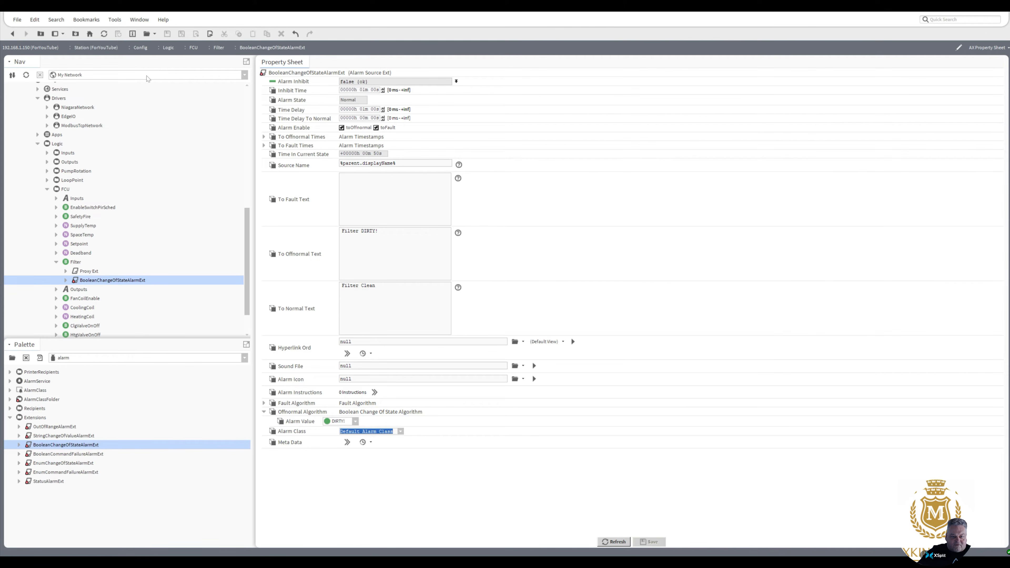
- Return to the FCU wire sheet and place a kitControl And block named Safety_Enable beside the top inputs
left_click(9, 34)
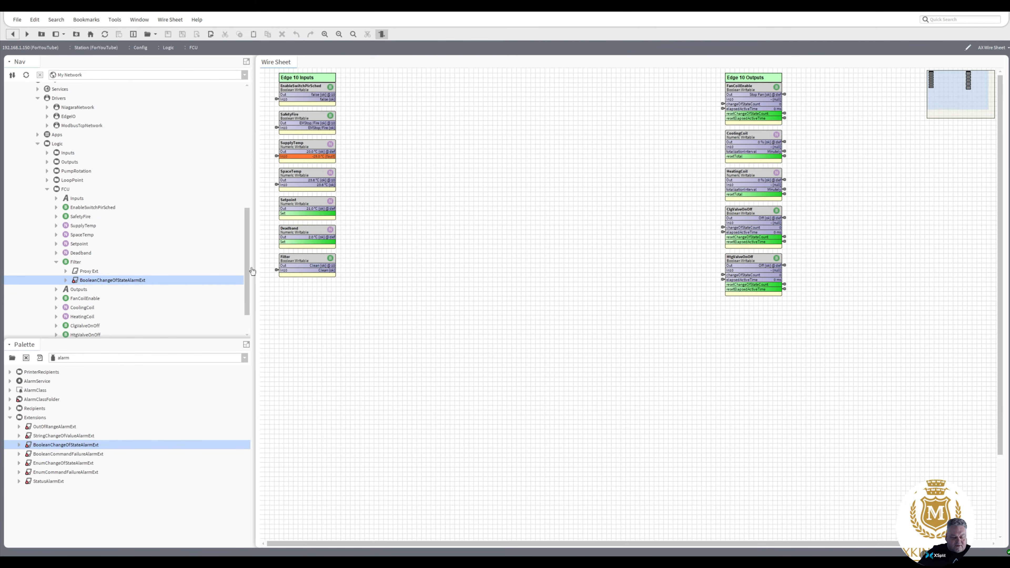
left_click(326, 273)
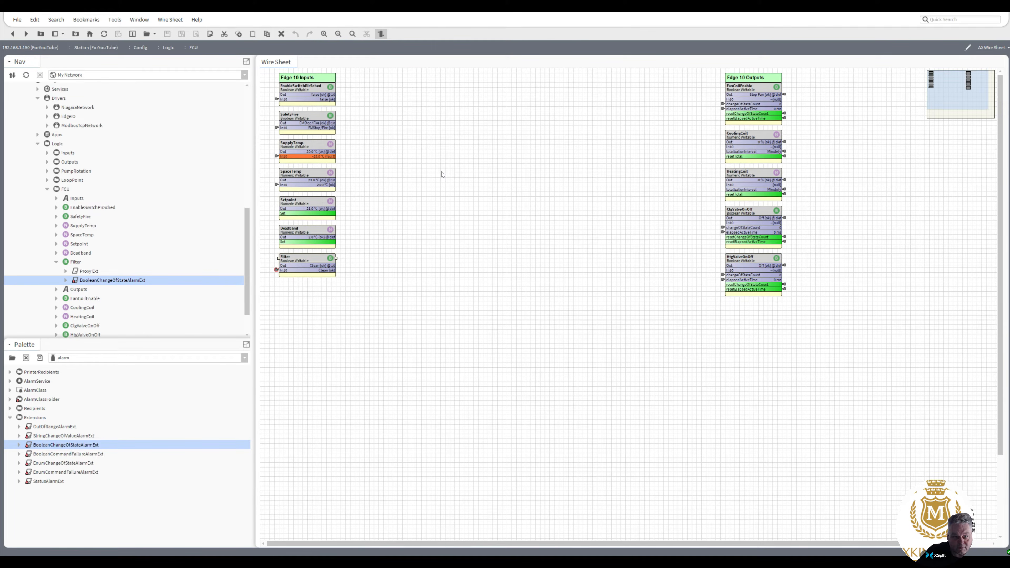
left_click(244, 357)
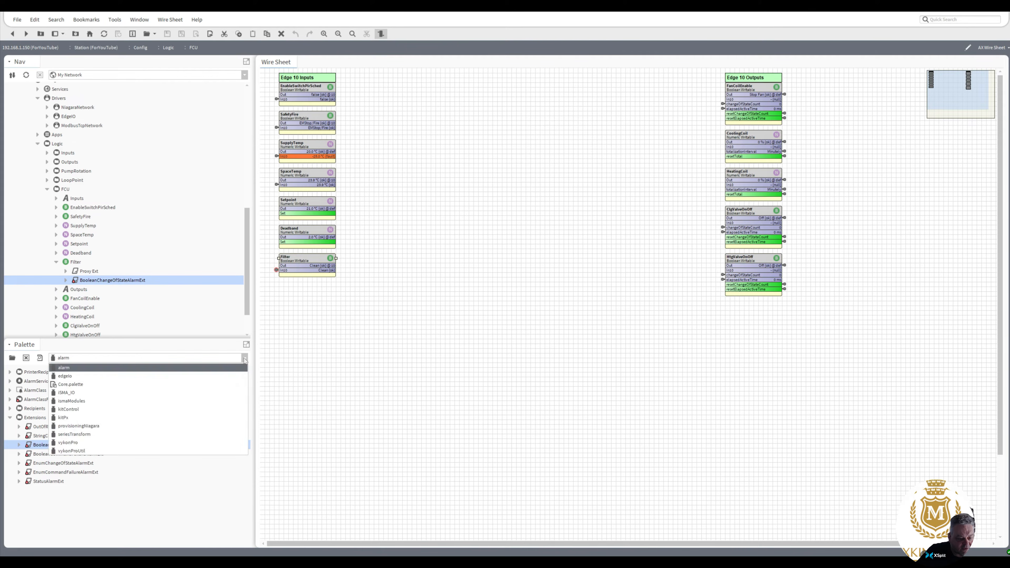
left_click(214, 409)
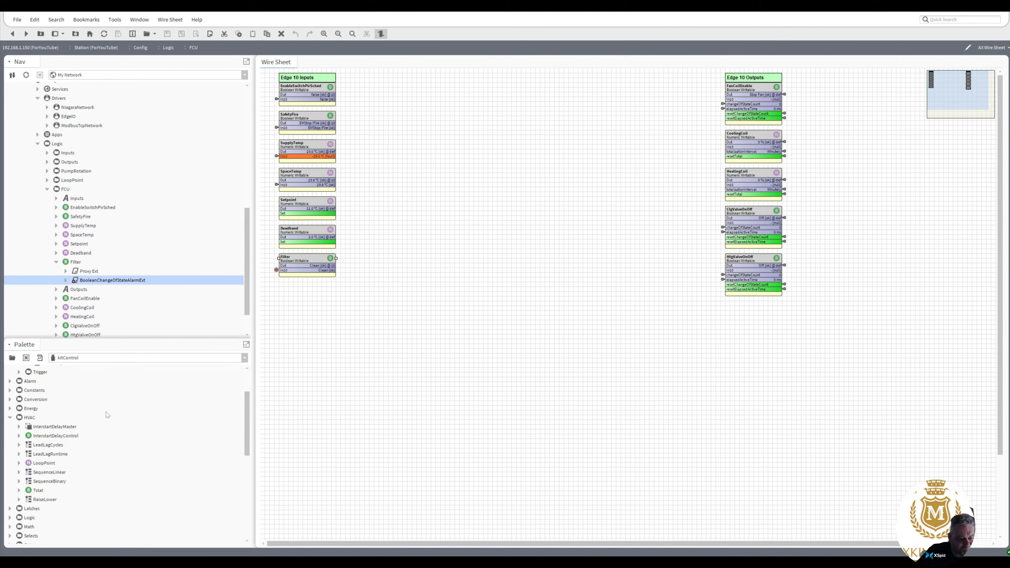
left_click_drag(250, 430, 250, 459)
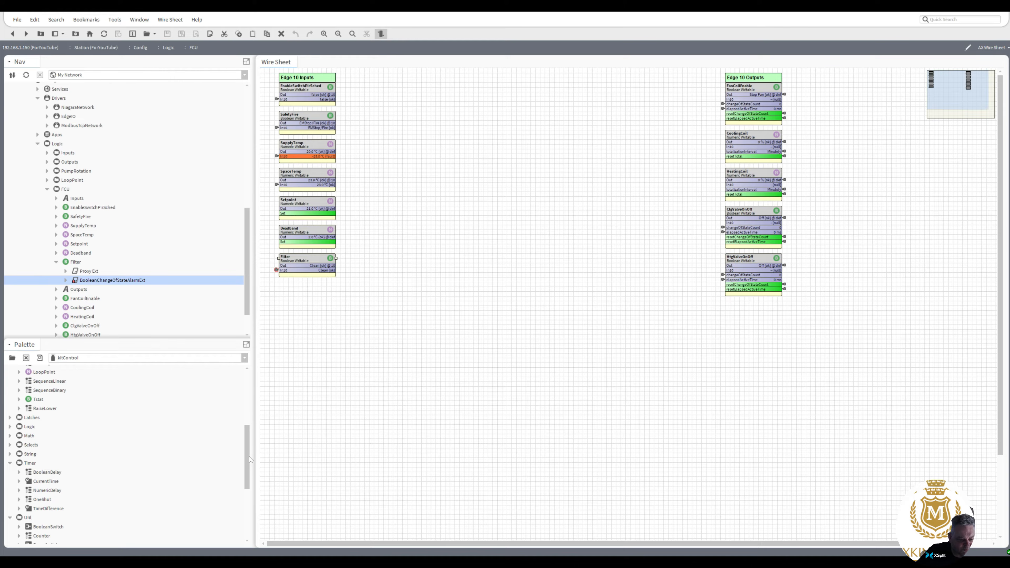
left_click(10, 427)
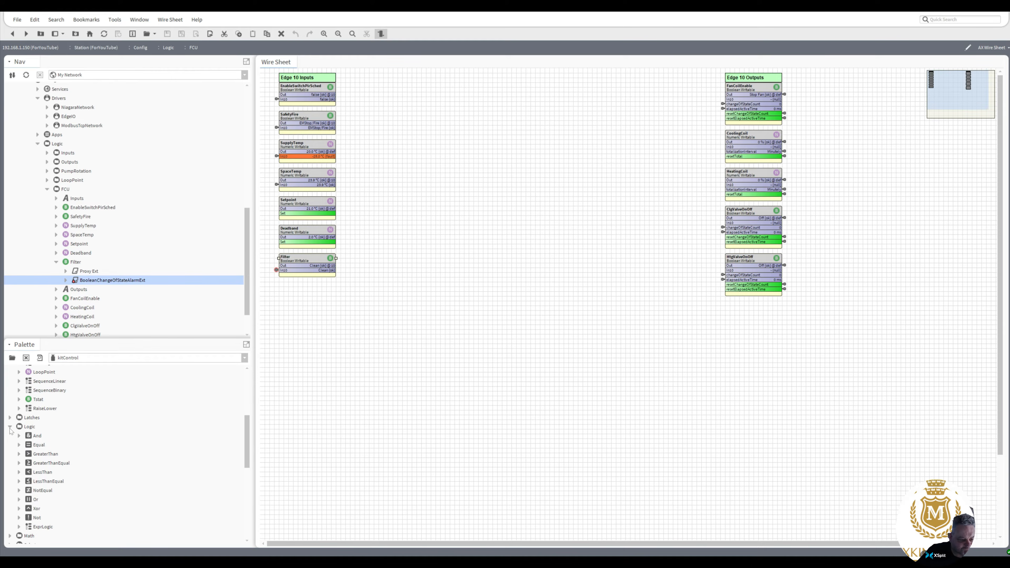
left_click_drag(21, 437, 398, 93)
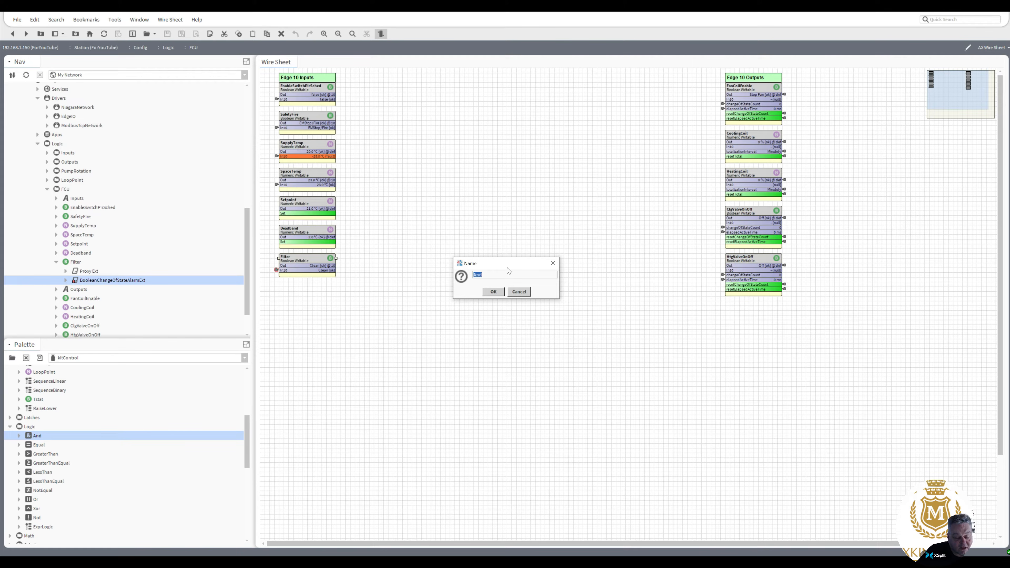
type("S")
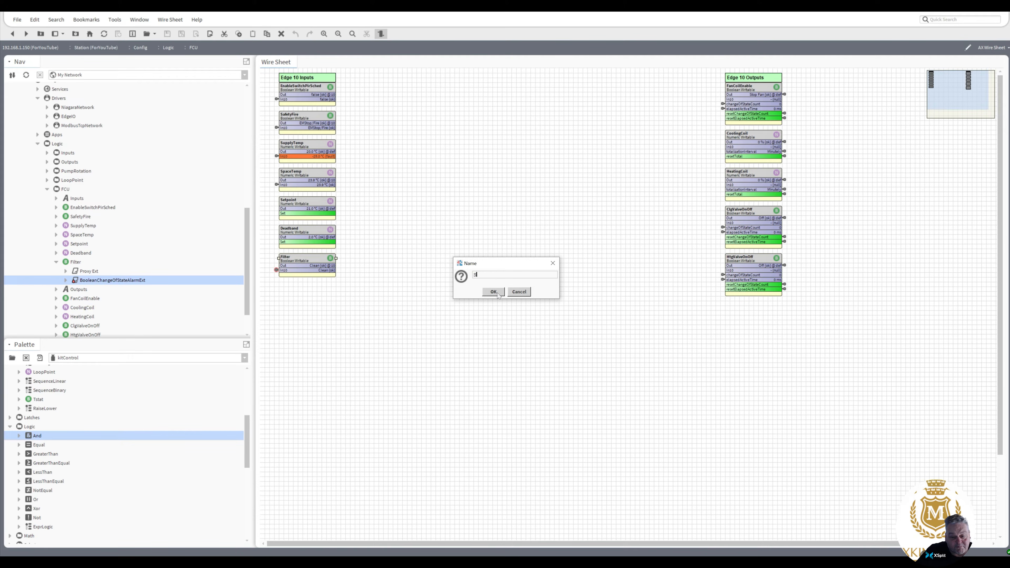
type("afety")
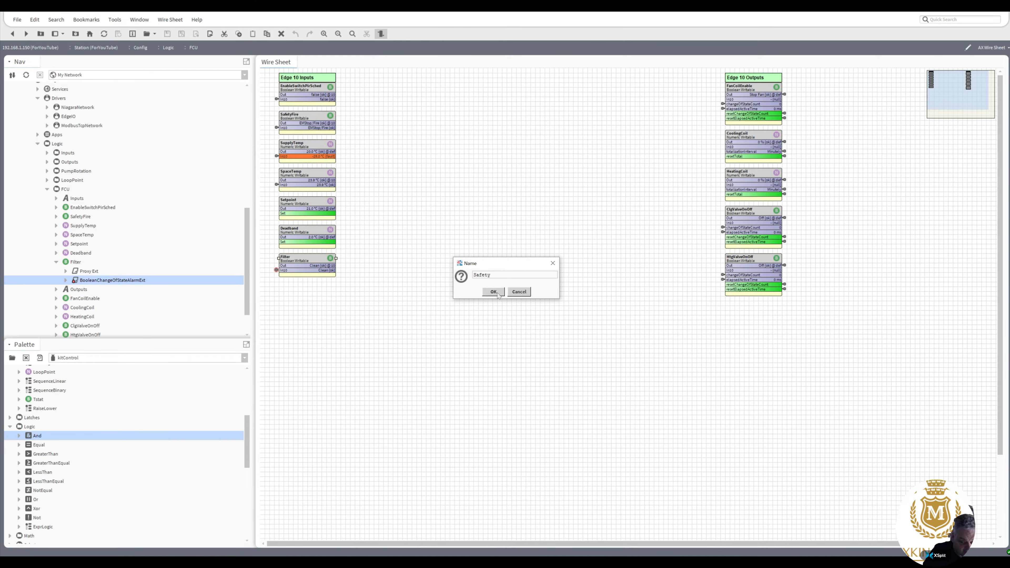
type("_")
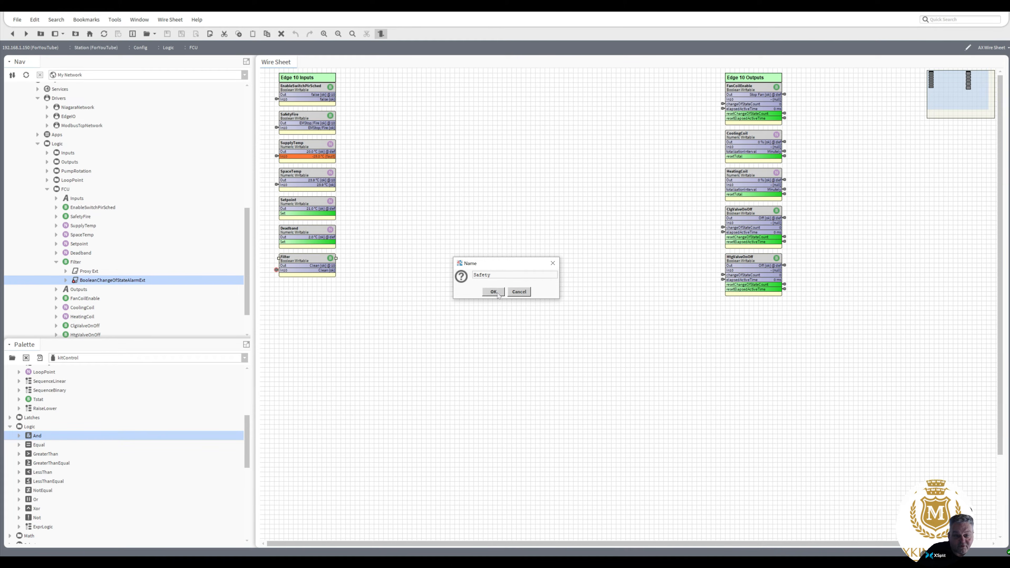
type("Enable")
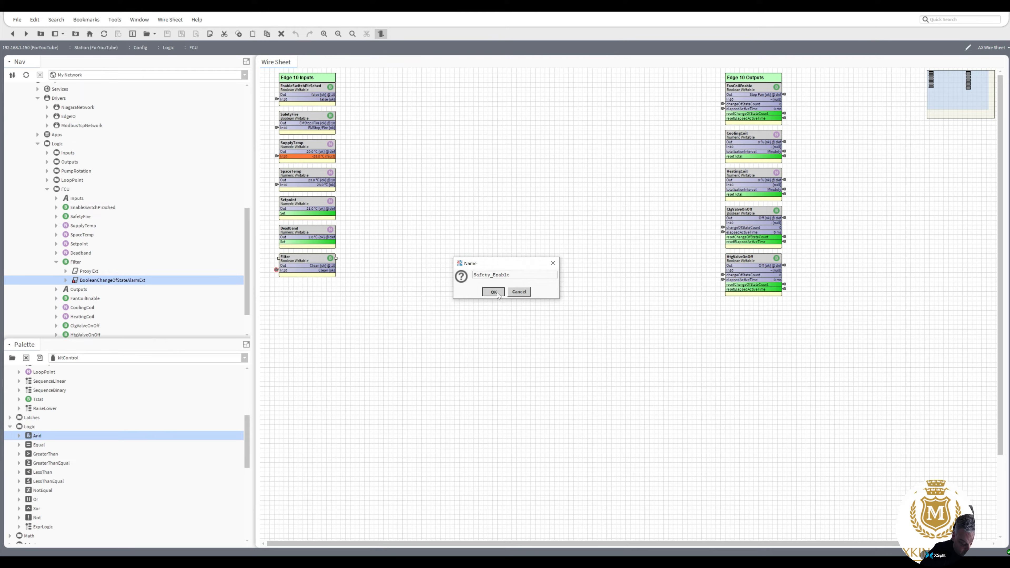
left_click(495, 292)
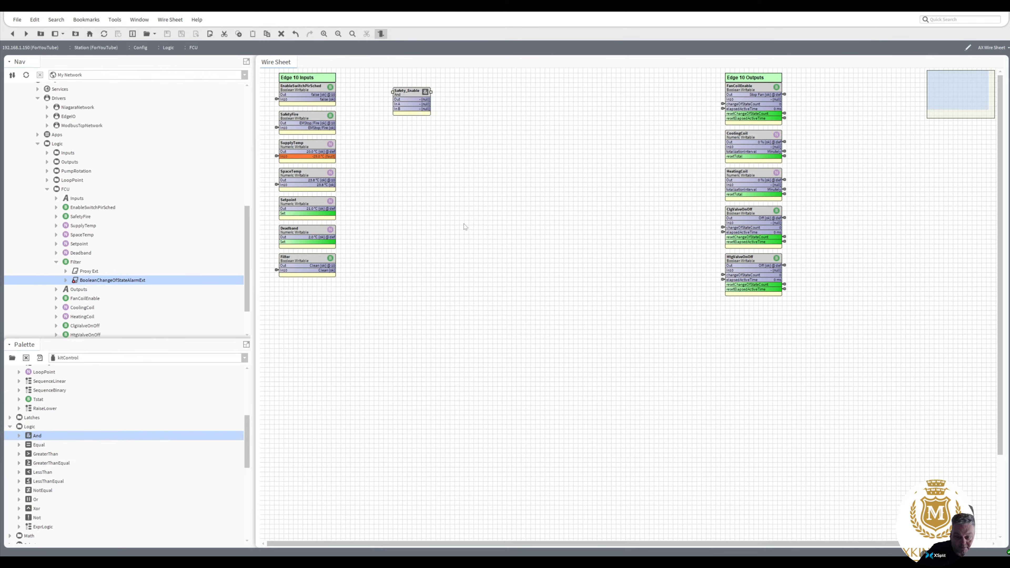
- Link the EnableSwitchPirSched and SafetyFire outputs to Safety_Enable's In A and In B, and move the block closer to the inputs
left_click_drag(329, 95, 397, 103)
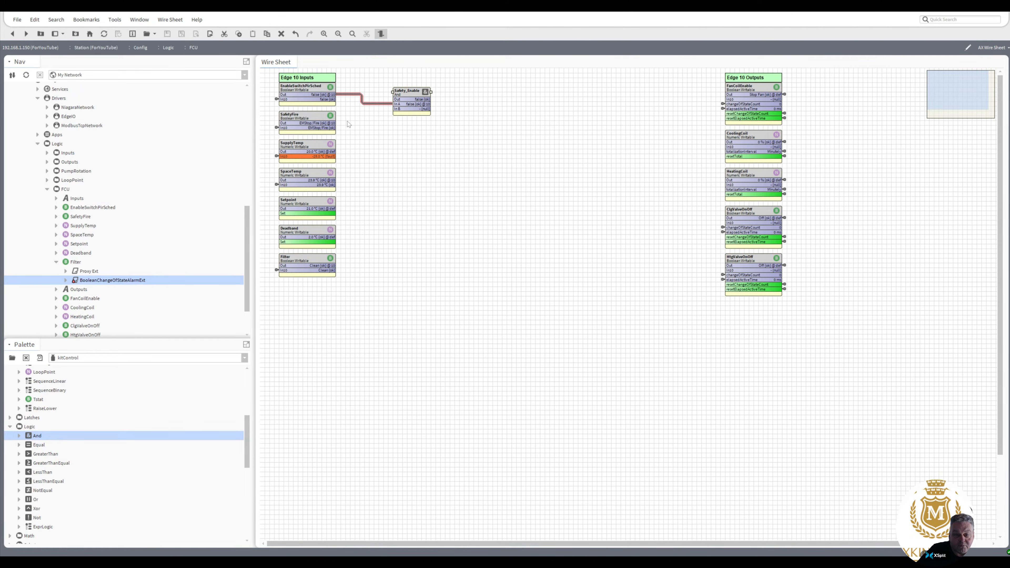
left_click_drag(332, 123, 405, 93)
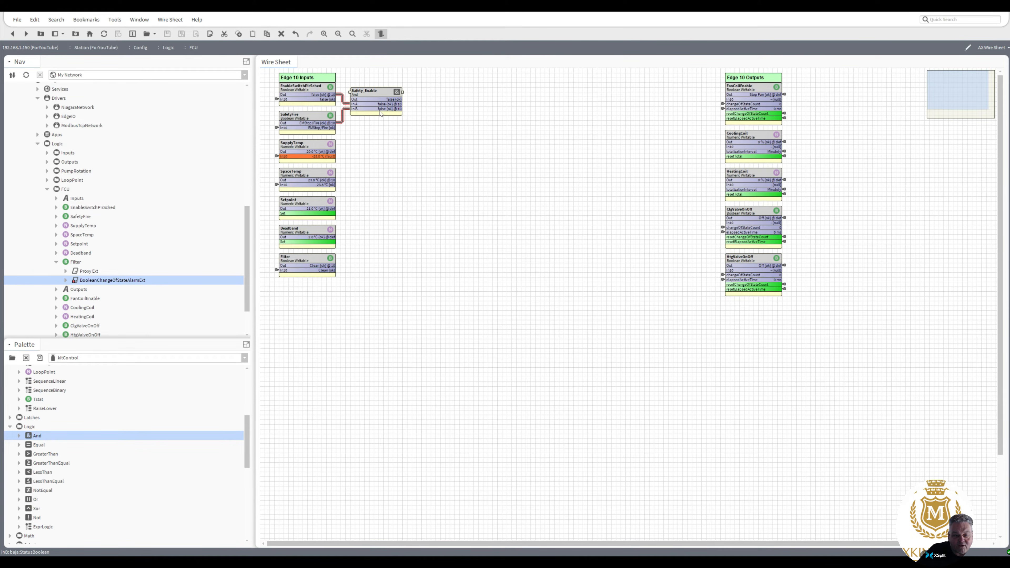
- In Safety_Enable's slot sheet, set the display name of In A to "Enb" and In B to "Safety", and return to the FCU wire sheet
right_click(372, 91)
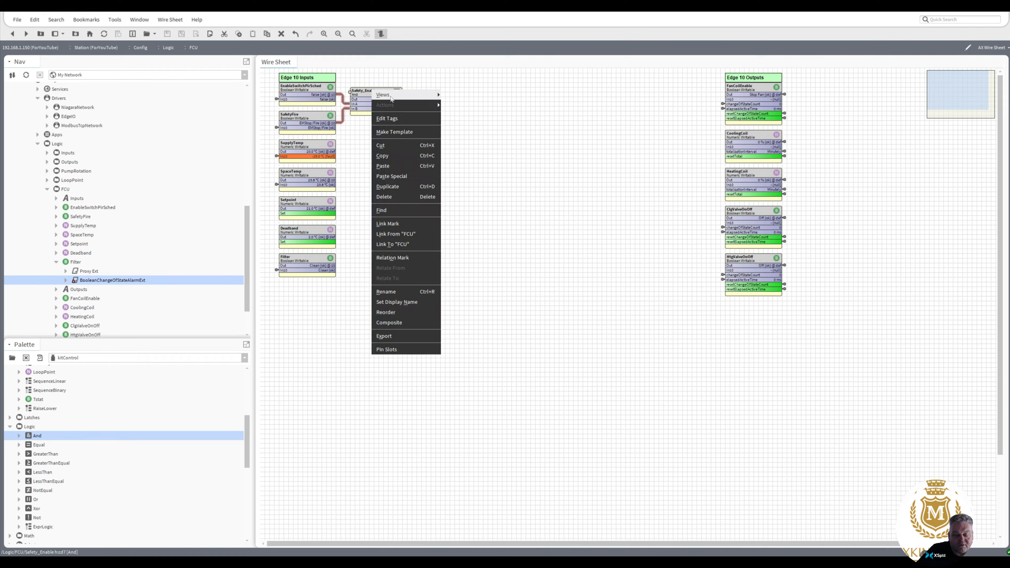
mouse_move(418, 95)
left_click(459, 146)
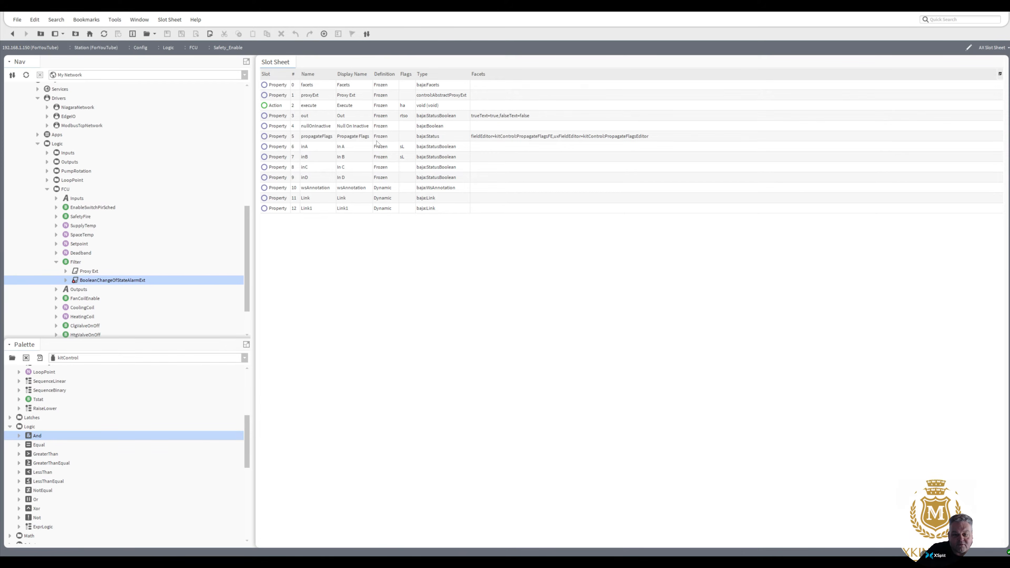
double_click(358, 150)
type("E")
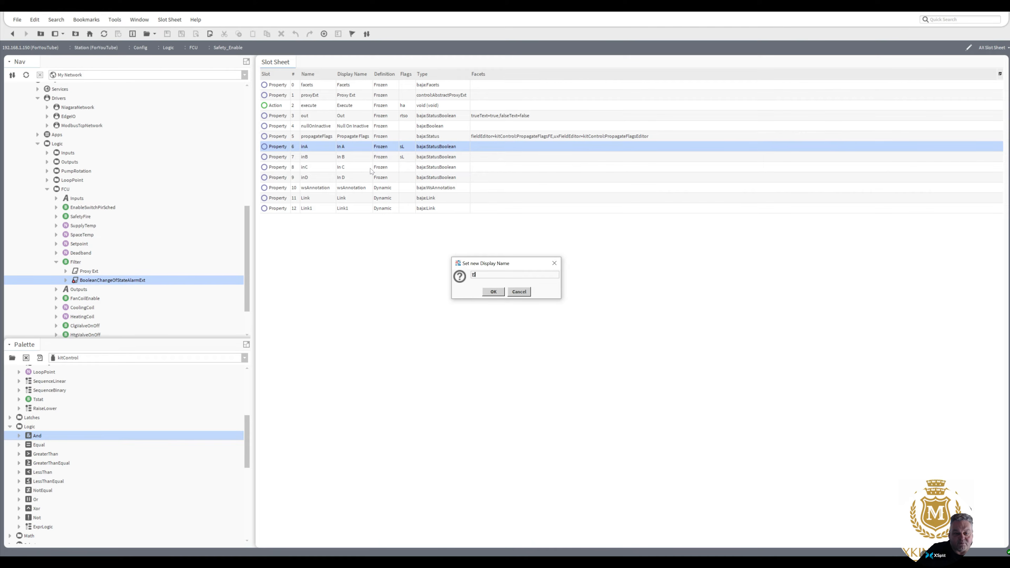
type("nb")
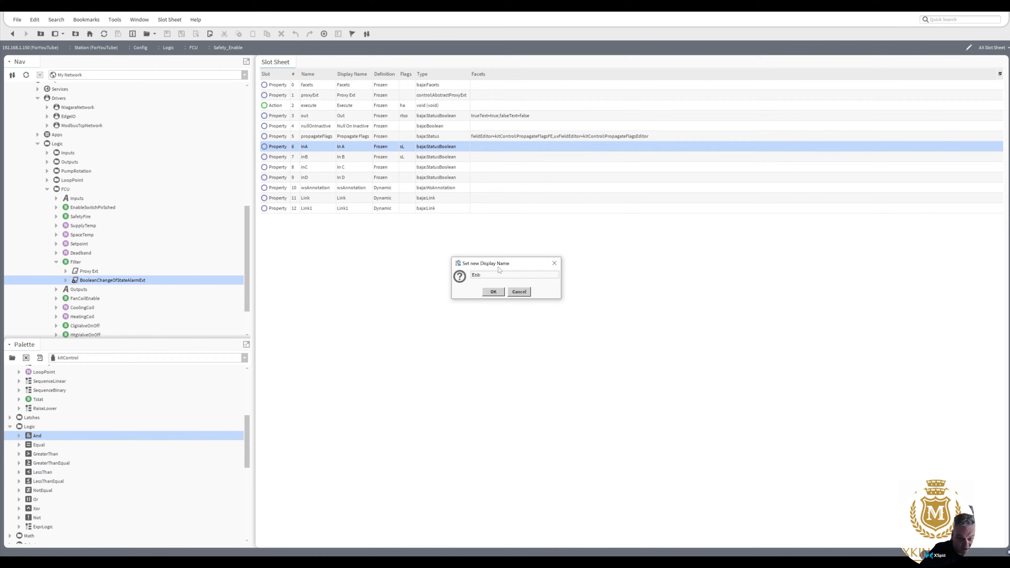
left_click(499, 293)
double_click(352, 157)
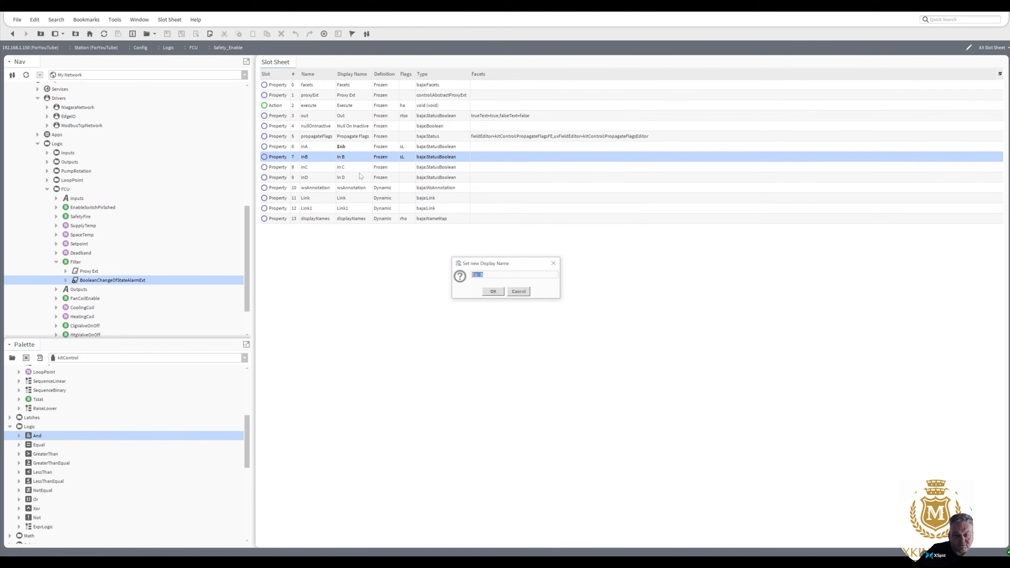
type("Safety")
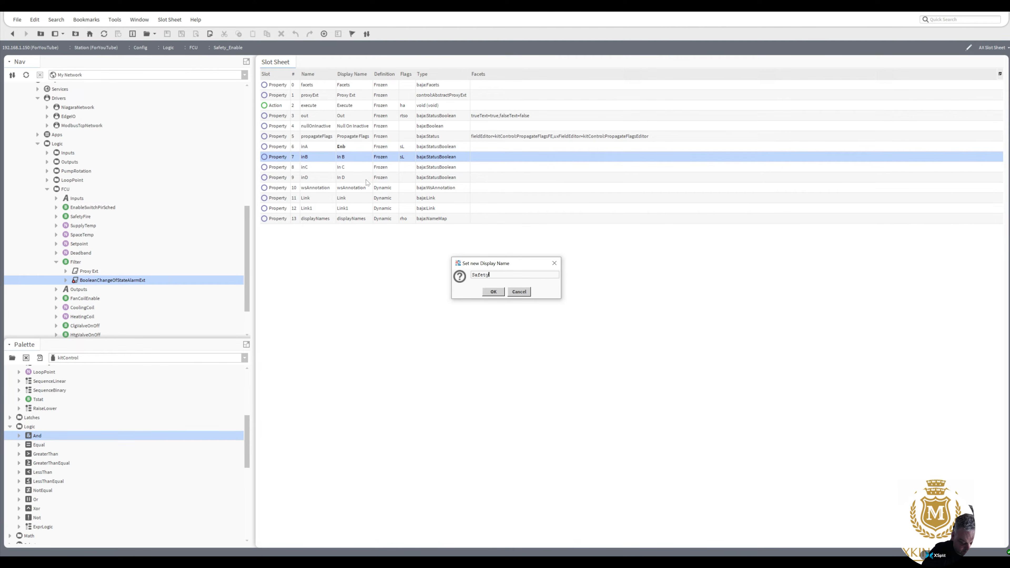
left_click(492, 293)
left_click(13, 34)
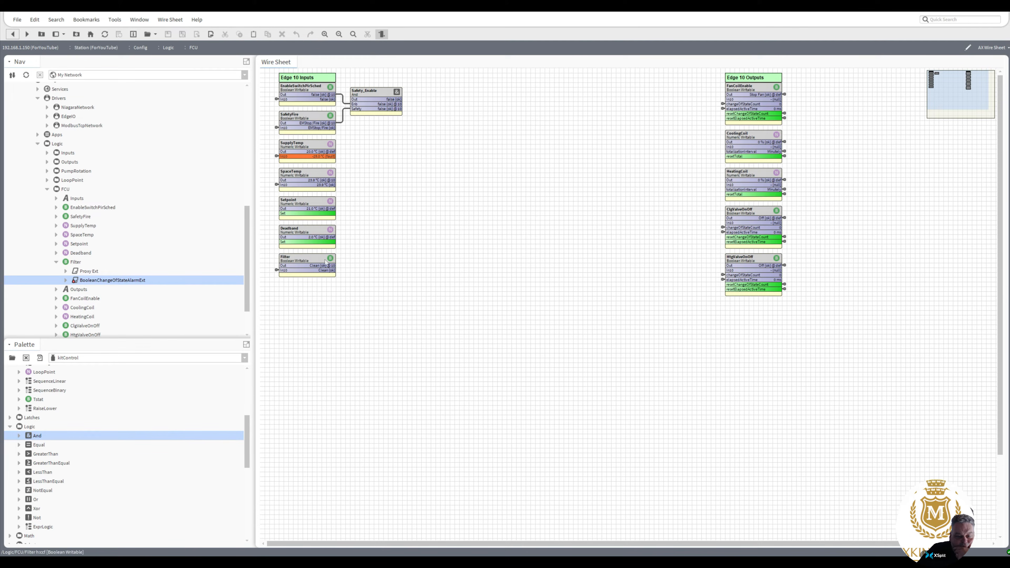
- Override SafetyFire to Healthy and set EnableSwitchPirSched to Emergency Active to test the Safety_Enable block
left_click(304, 259)
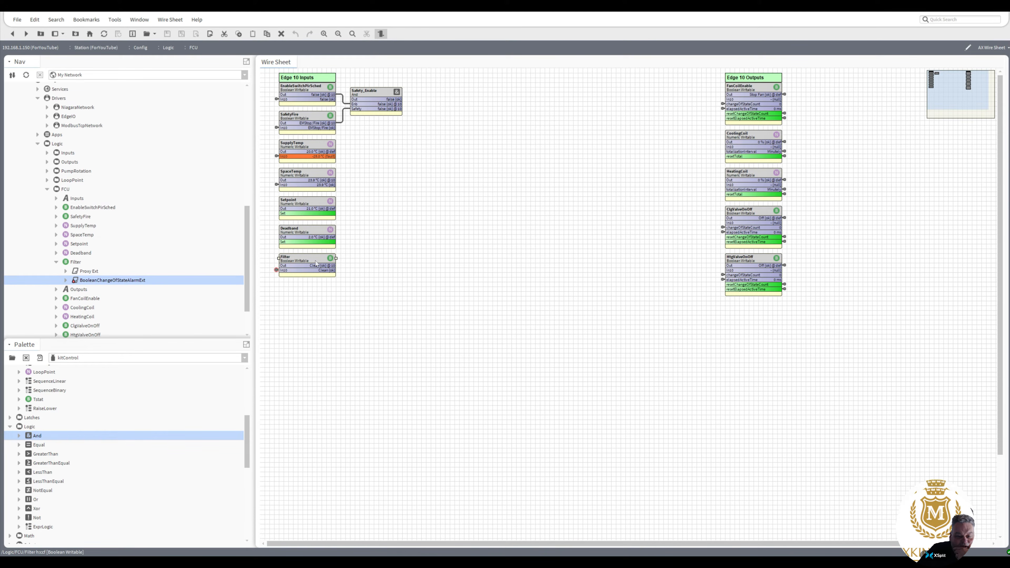
left_click(389, 95)
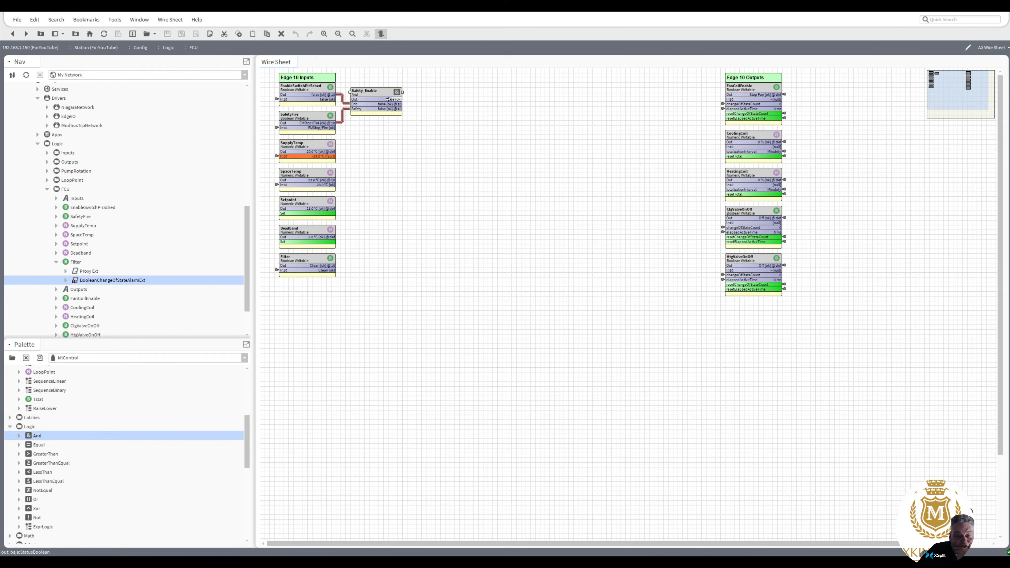
right_click(295, 118)
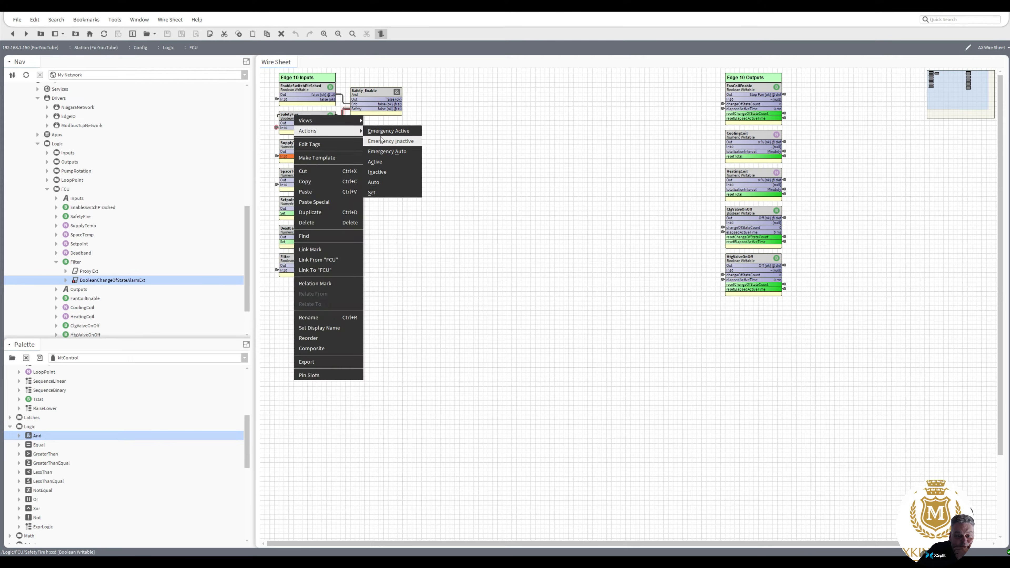
key("Escape")
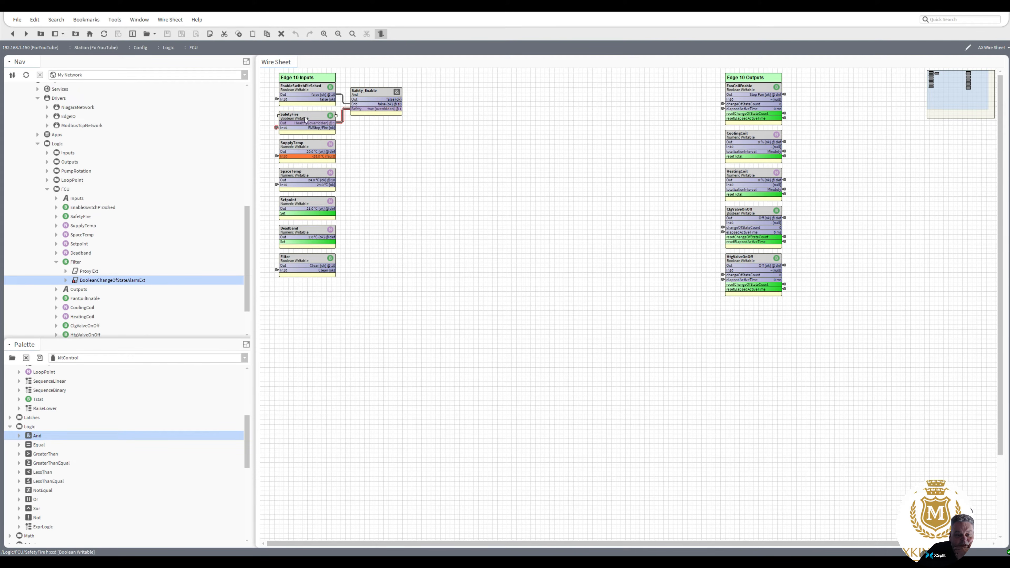
right_click(304, 85)
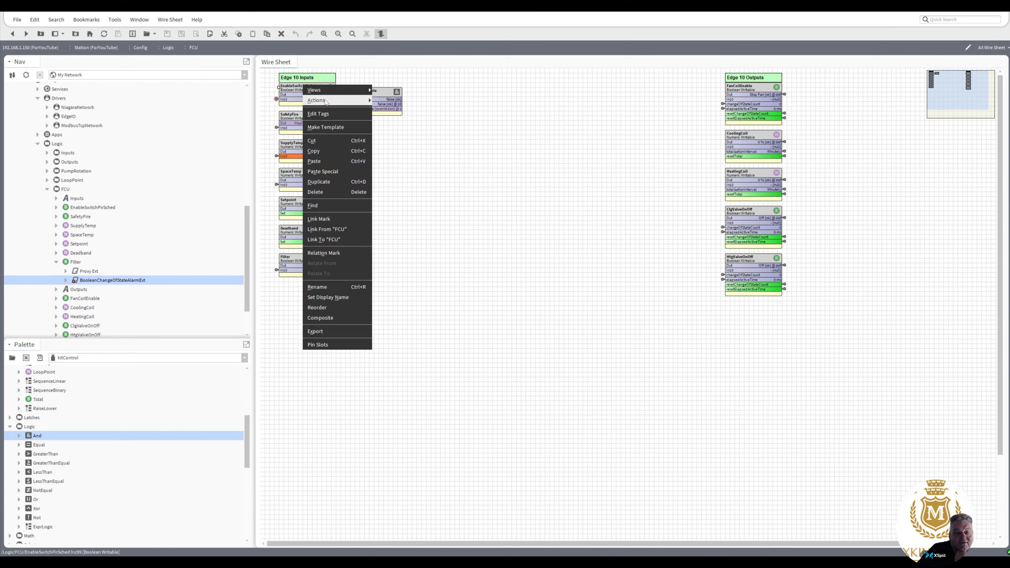
mouse_move(325, 102)
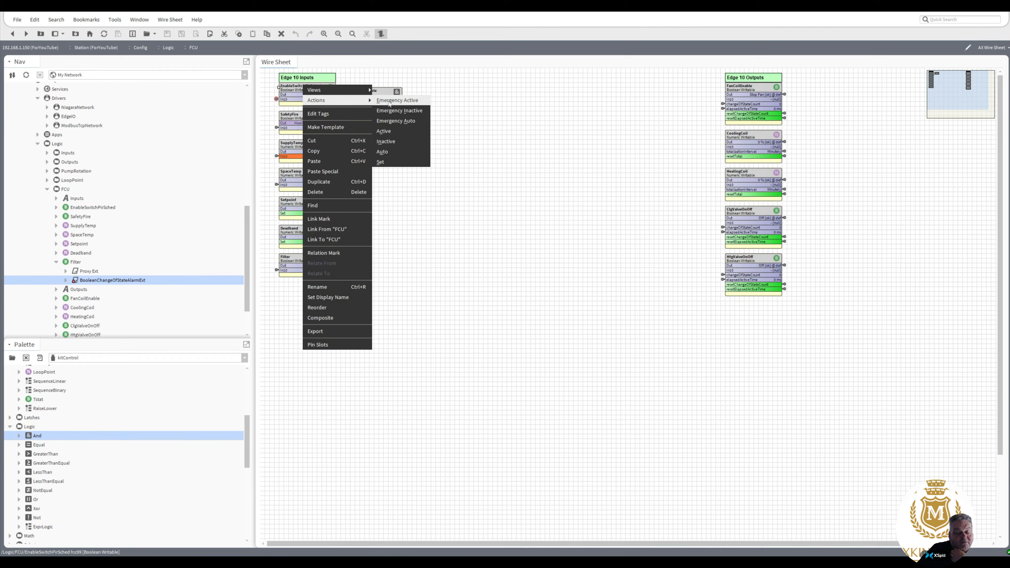
left_click(391, 100)
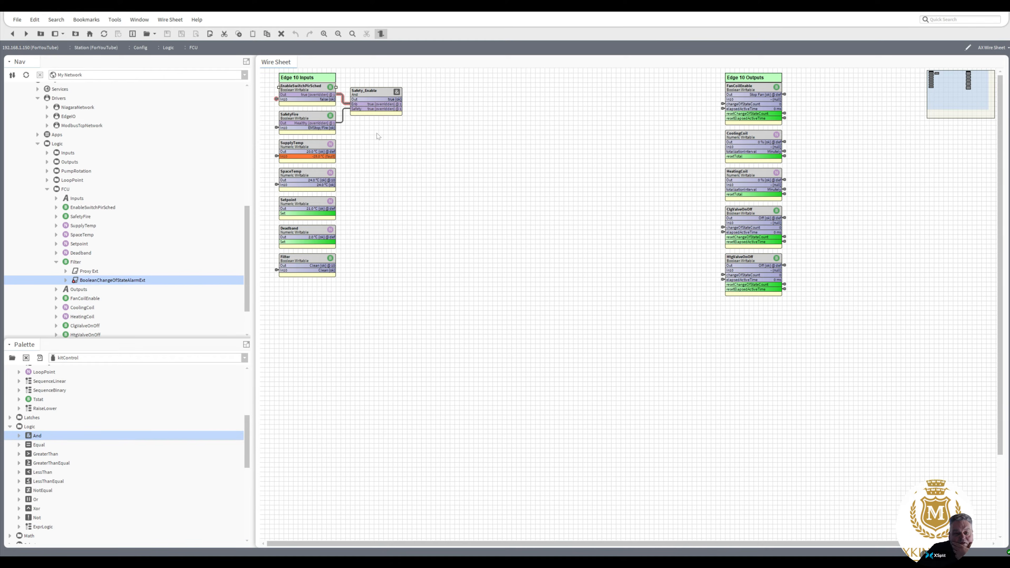
left_click(377, 113)
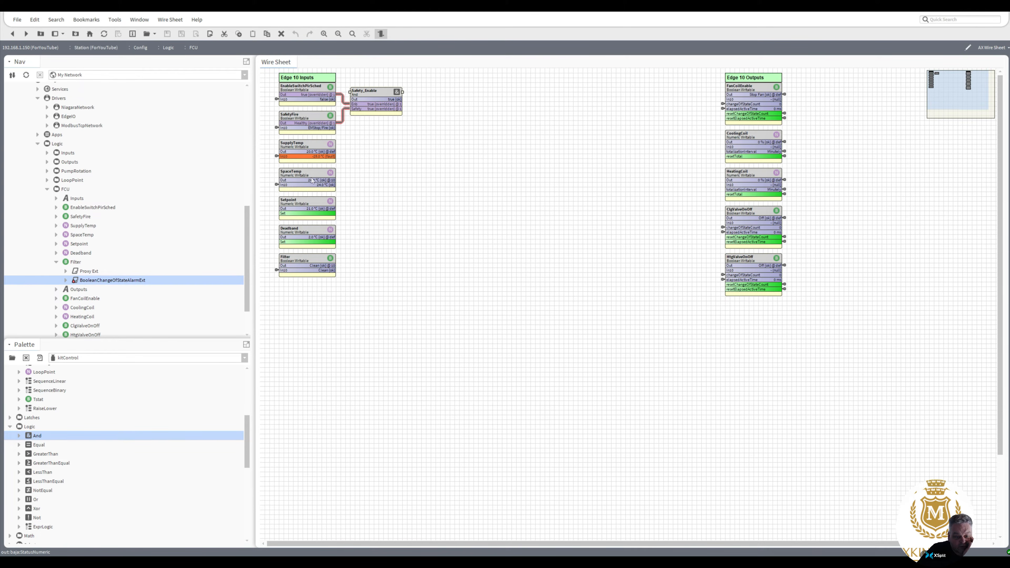
- Add a kitControl LoopPoint block named HtgClgLoop to the wire sheet, beside Safety_Enable
left_click(312, 202)
scroll(244, 429, "up", 3)
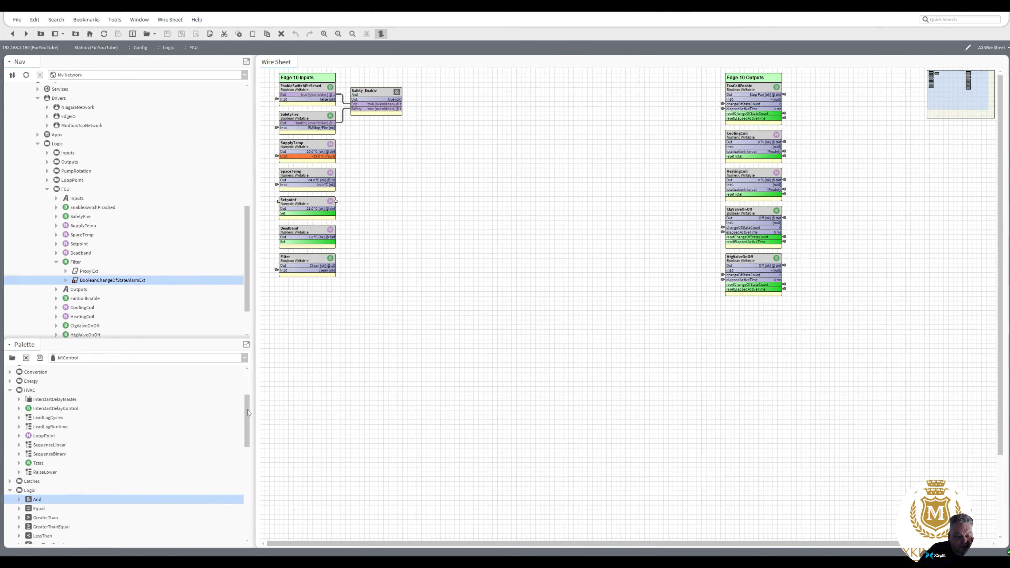
left_click_drag(44, 446, 449, 120)
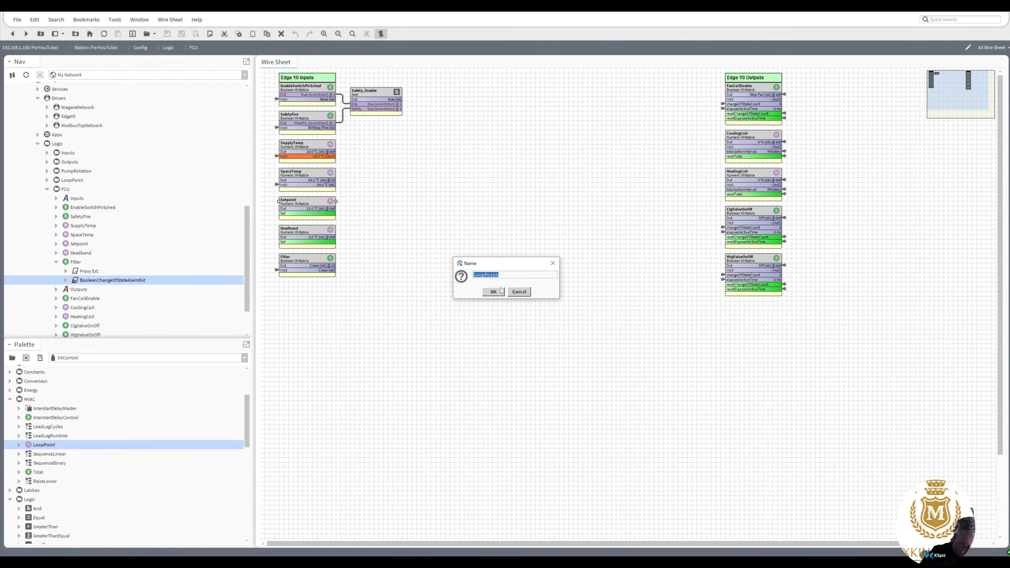
type("E")
type("tgC")
type("lg")
type("Loop")
left_click(500, 291)
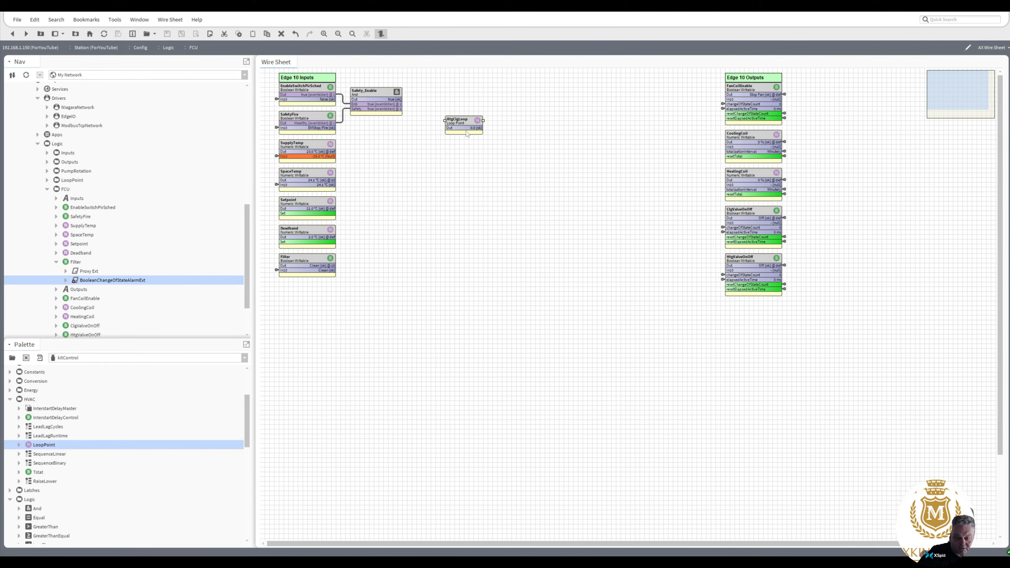
left_click_drag(466, 132, 481, 114)
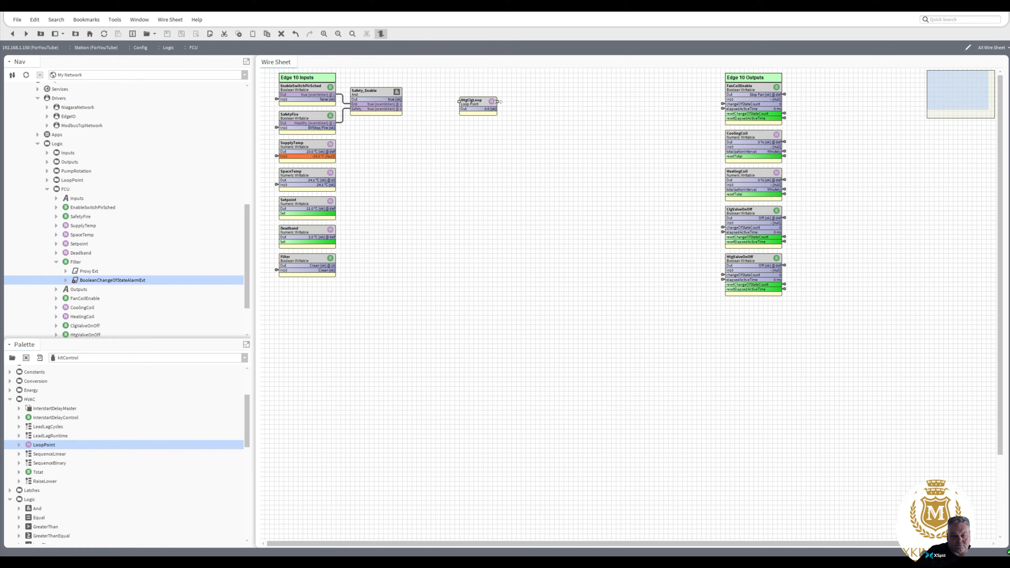
- Pin HtgClgLoop's Loop Enable, Controlled Variable, Setpoint, Proportional and Integral Constant, Maximum and Minimum Output, and Reset Integral slots, and widen the block
right_click(485, 104)
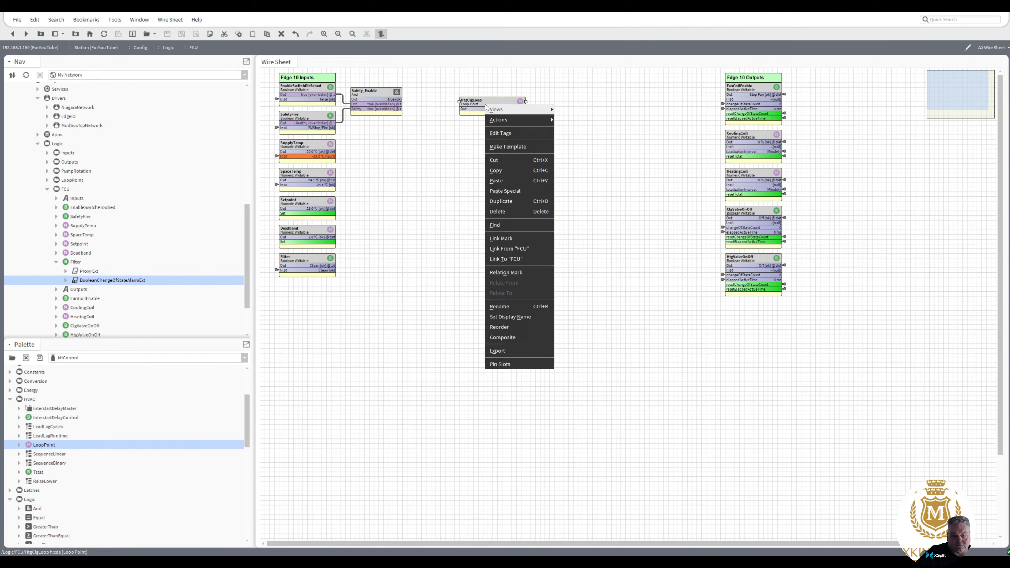
left_click(521, 366)
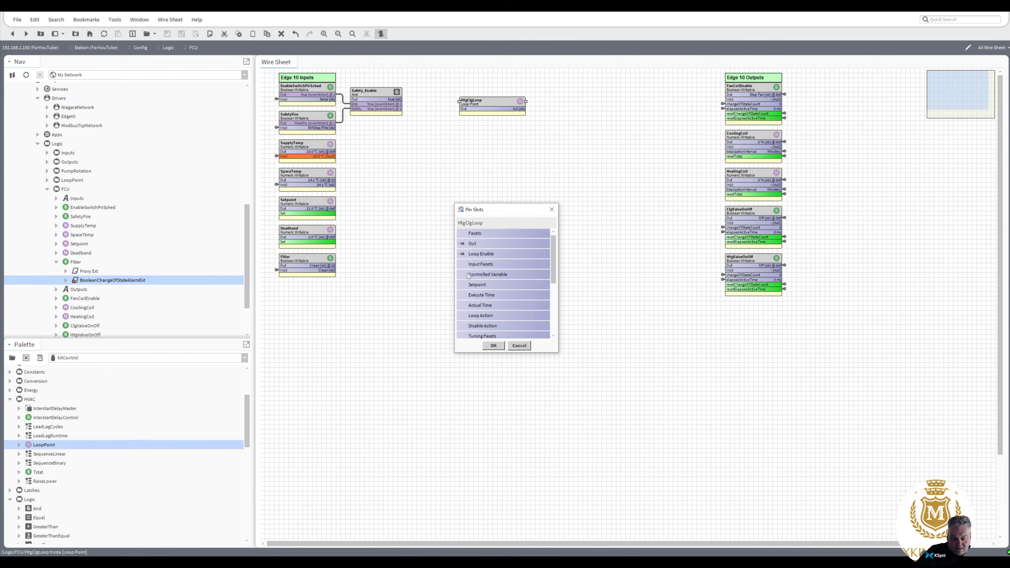
left_click(462, 284)
left_click_drag(554, 273, 556, 305)
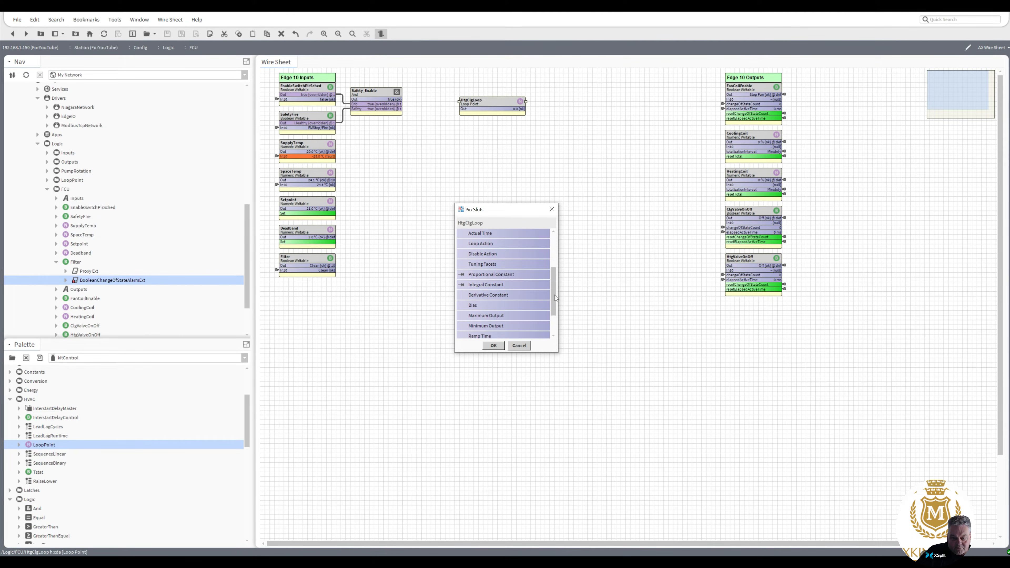
left_click_drag(556, 296, 554, 309)
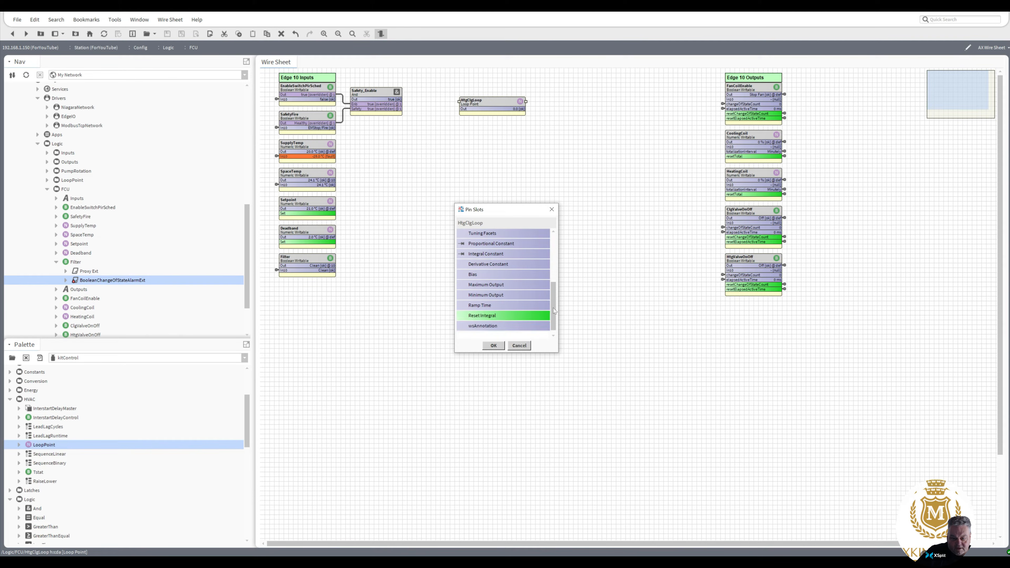
left_click(465, 296)
left_click(493, 346)
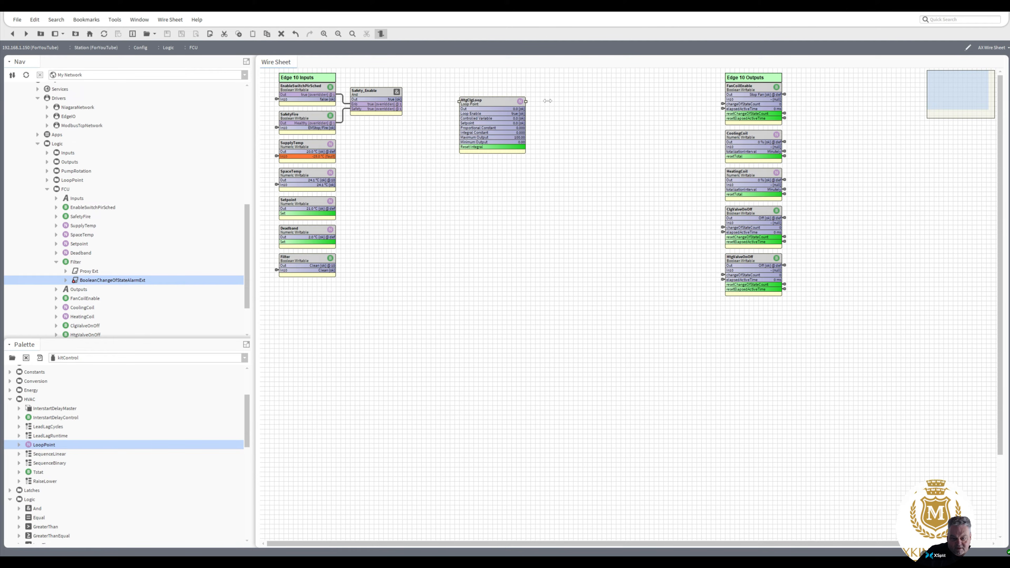
left_click_drag(548, 101, 554, 102)
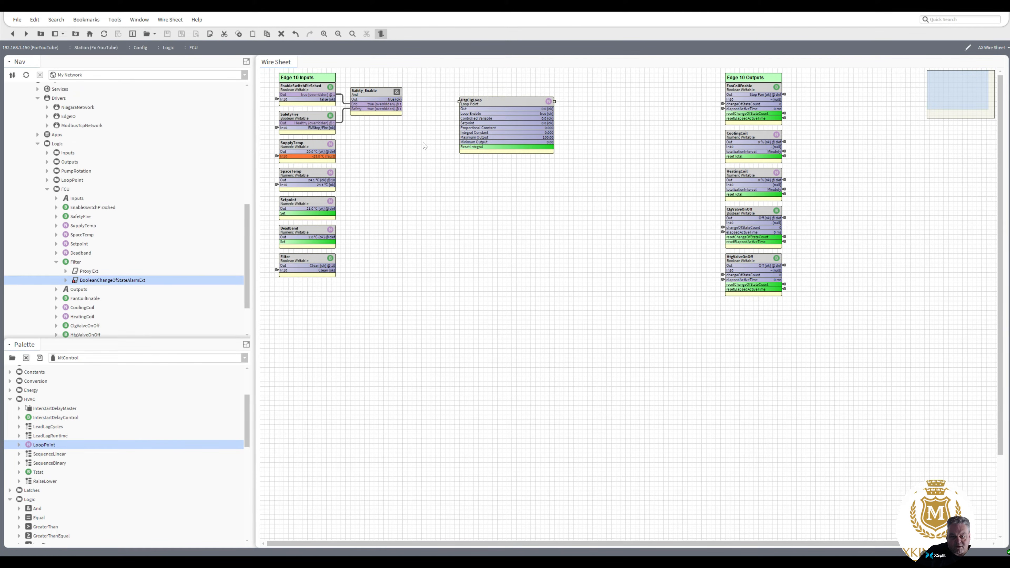
- Link Safety_Enable's Out to HtgClgLoop's Loop Enable, and save the loop with Proportional Constant 2 and Integral Constant 1
left_click_drag(398, 100, 484, 90)
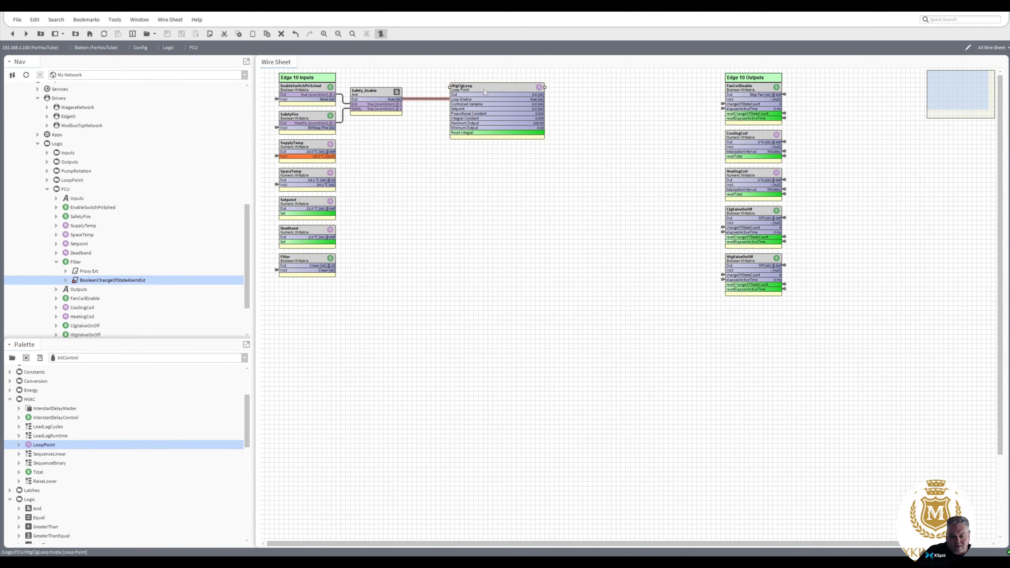
double_click(492, 113)
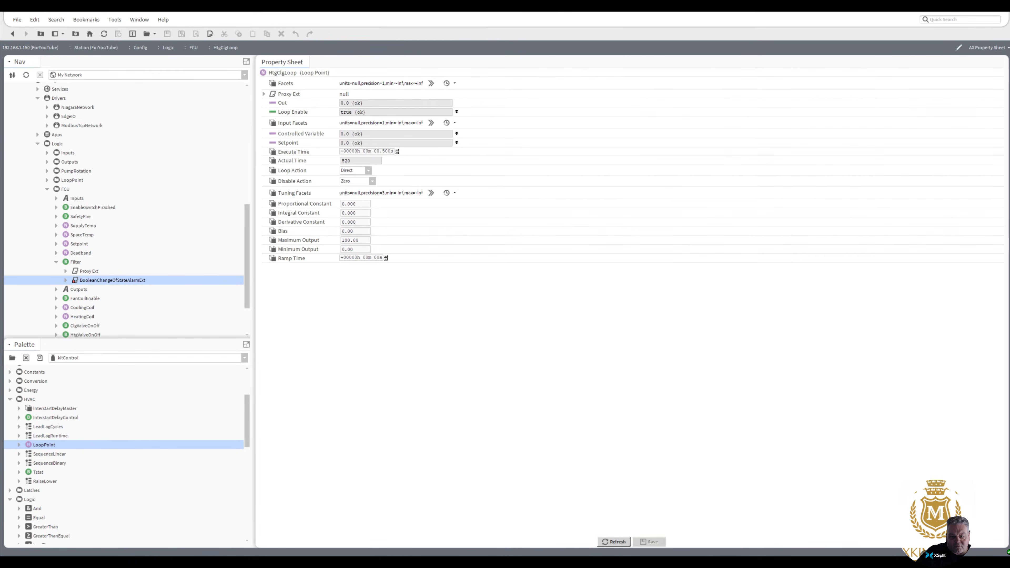
left_click_drag(361, 204, 240, 210)
type("2")
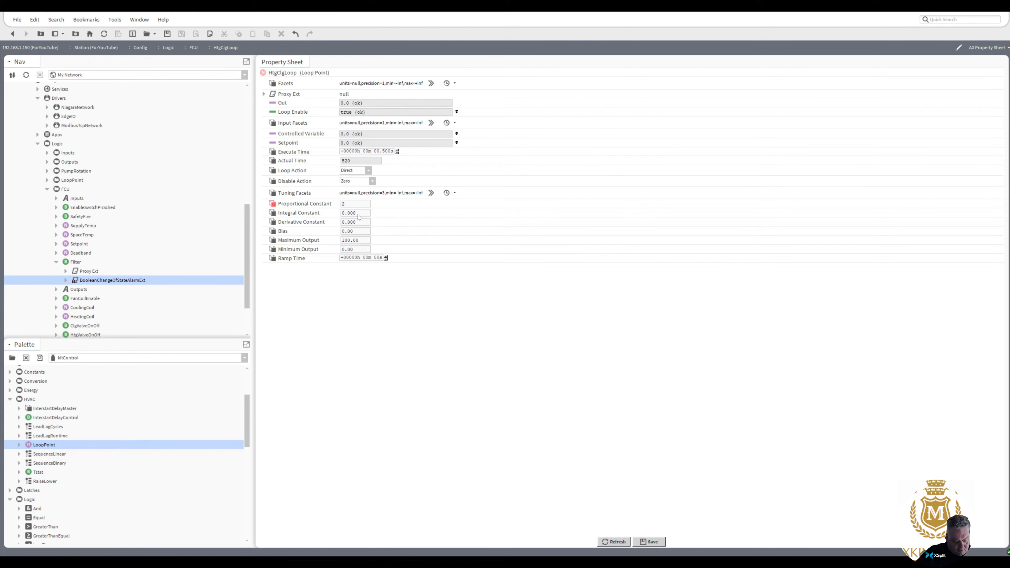
left_click_drag(361, 214, 342, 213)
type("1")
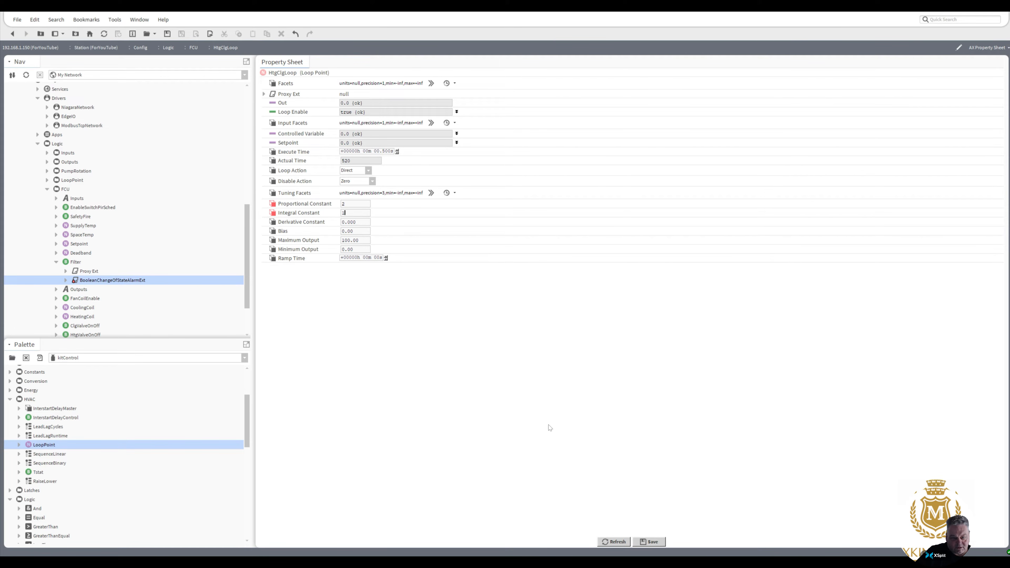
left_click(649, 542)
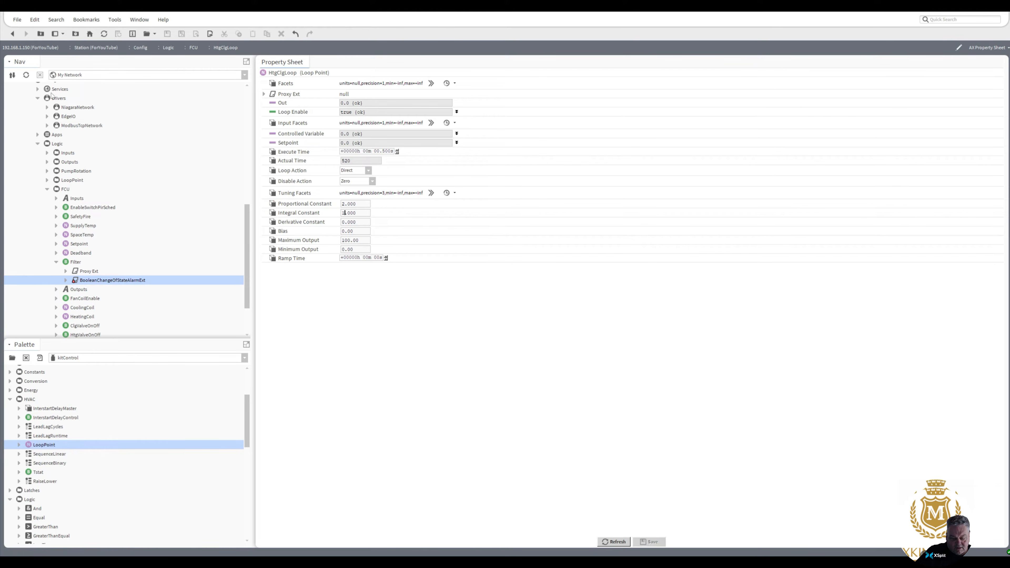
left_click(12, 34)
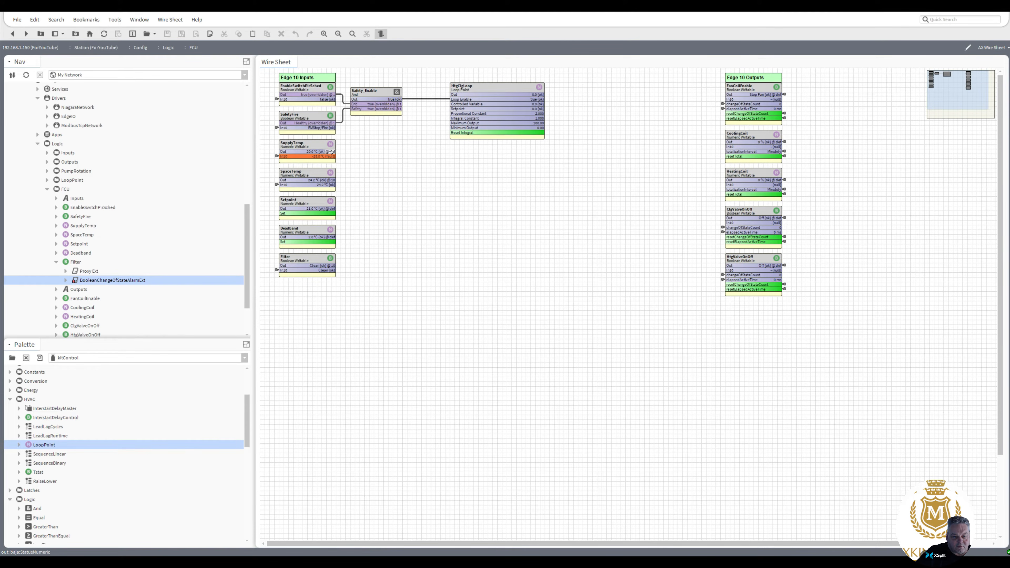
- Link SupplyTemp's Out to HtgClgLoop's Controlled Variable and the Setpoint block's Out to the loop's Setpoint
left_click_drag(332, 152, 455, 104)
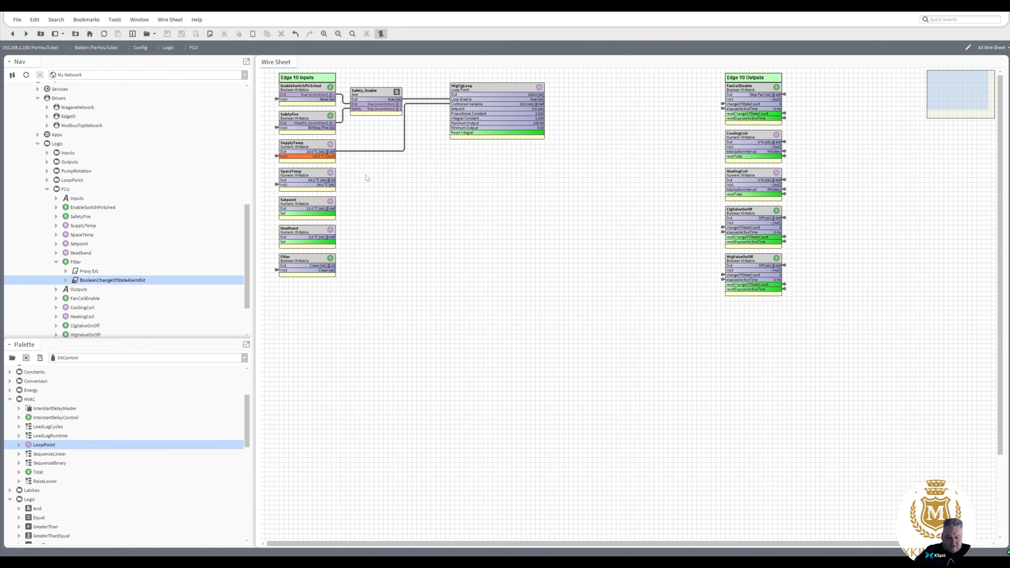
left_click_drag(329, 208, 451, 108)
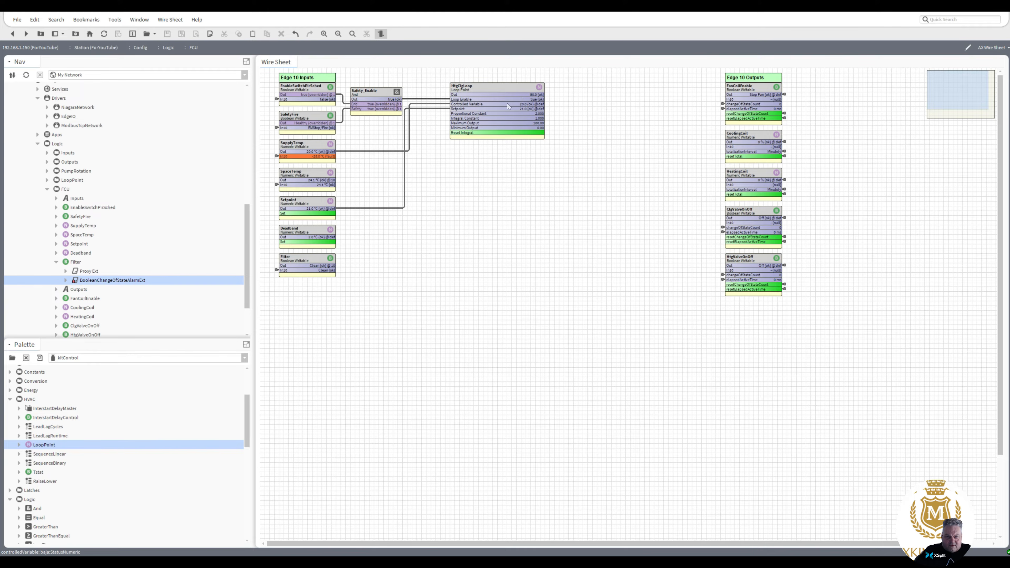
left_click(444, 105)
left_click(444, 108)
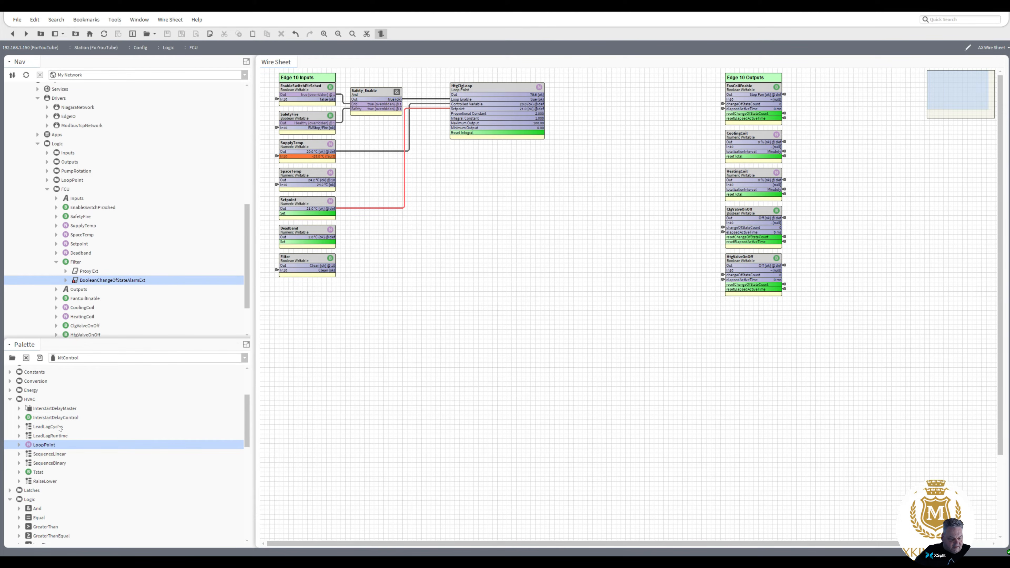
- Add a kitControl Tstat block beside the Setpoint block and pin its Cv, Sp and Diff slots
left_click_drag(249, 436, 247, 435)
left_click_drag(36, 473, 389, 218)
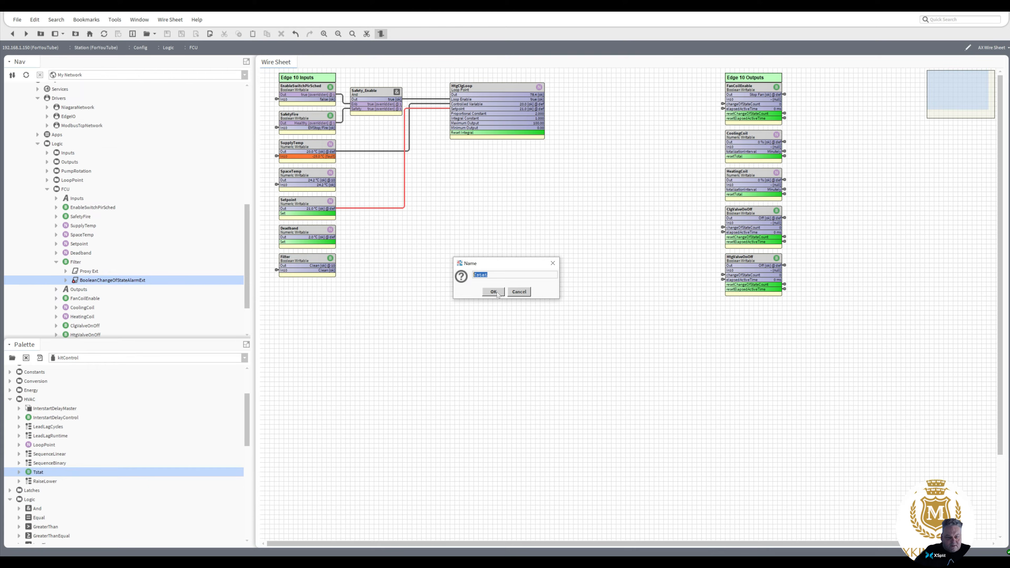
left_click(493, 291)
right_click(411, 217)
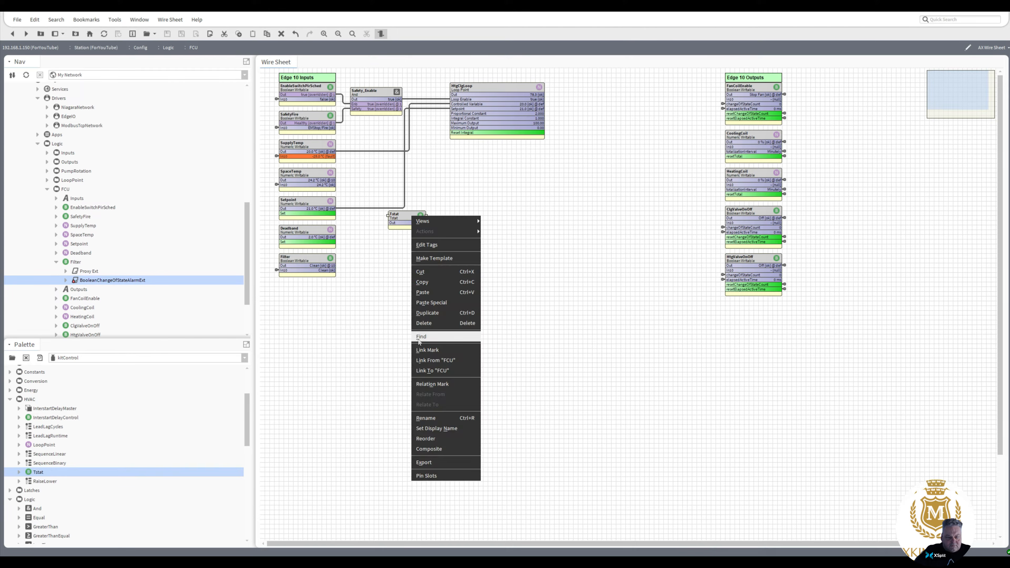
left_click(426, 476)
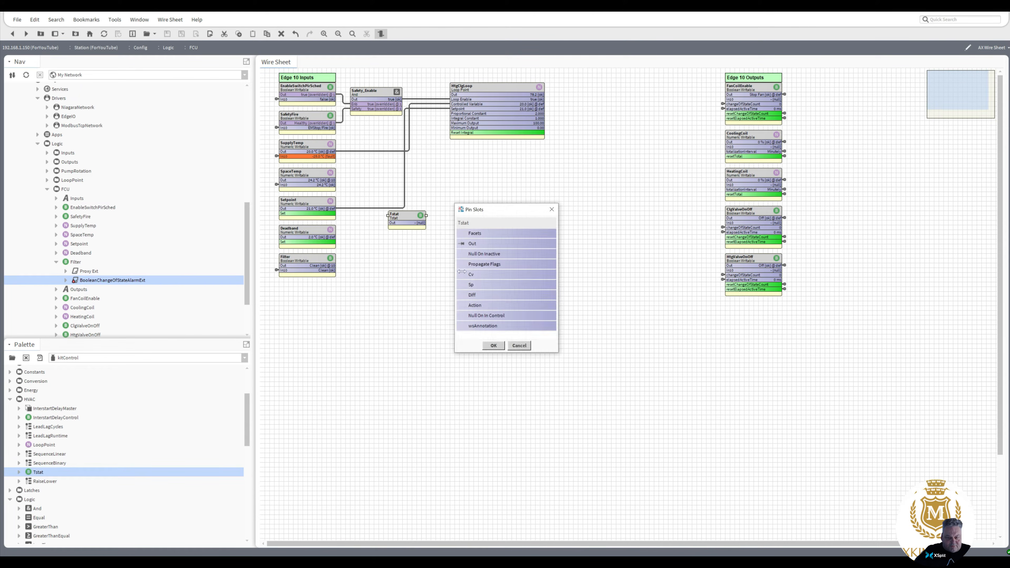
left_click(461, 295)
left_click(493, 345)
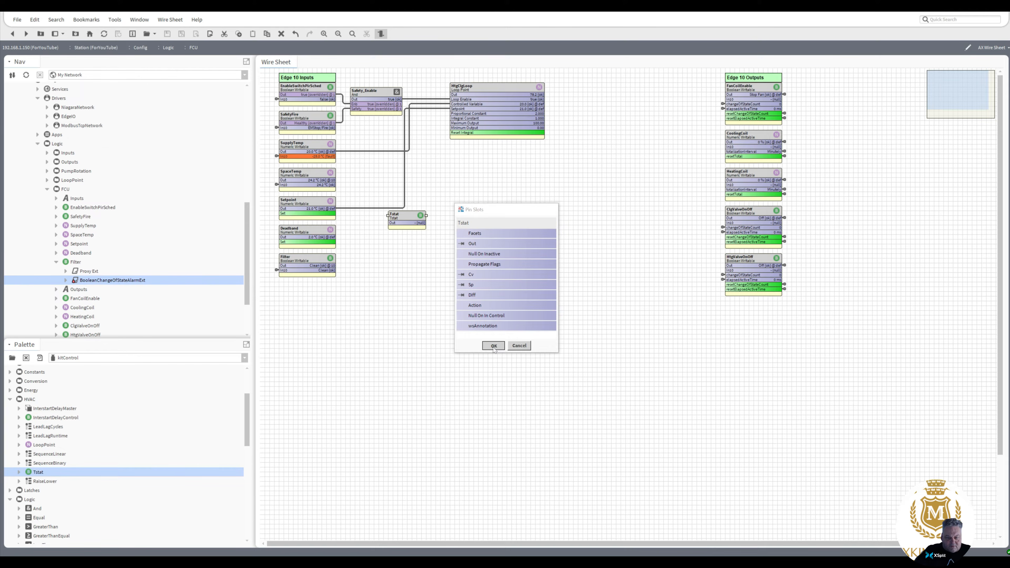
- Set the Tstat block's Null On In Control to false, save it, and return to the wire sheet
double_click(404, 218)
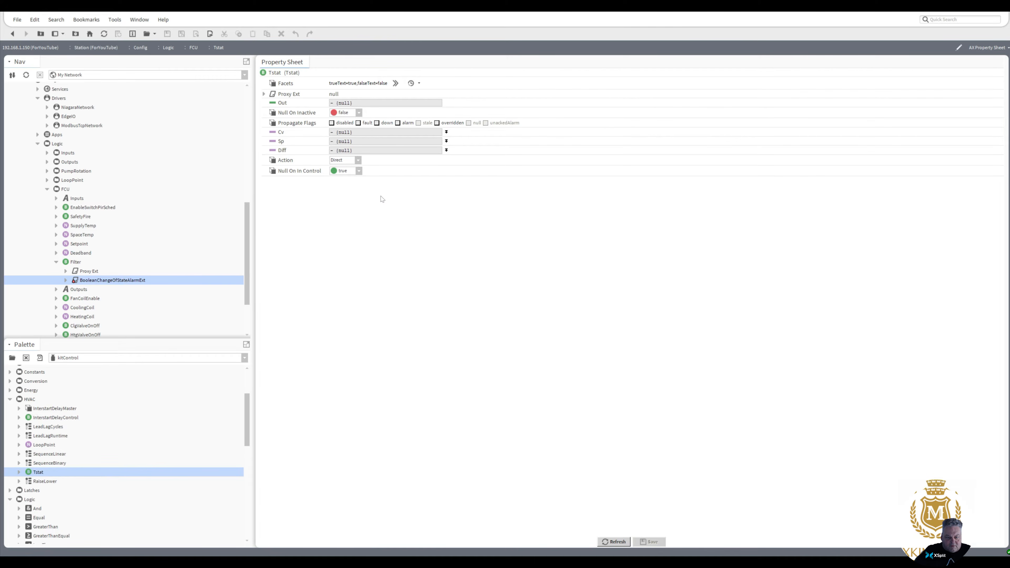
left_click(360, 171)
left_click(341, 186)
left_click(648, 541)
left_click(13, 33)
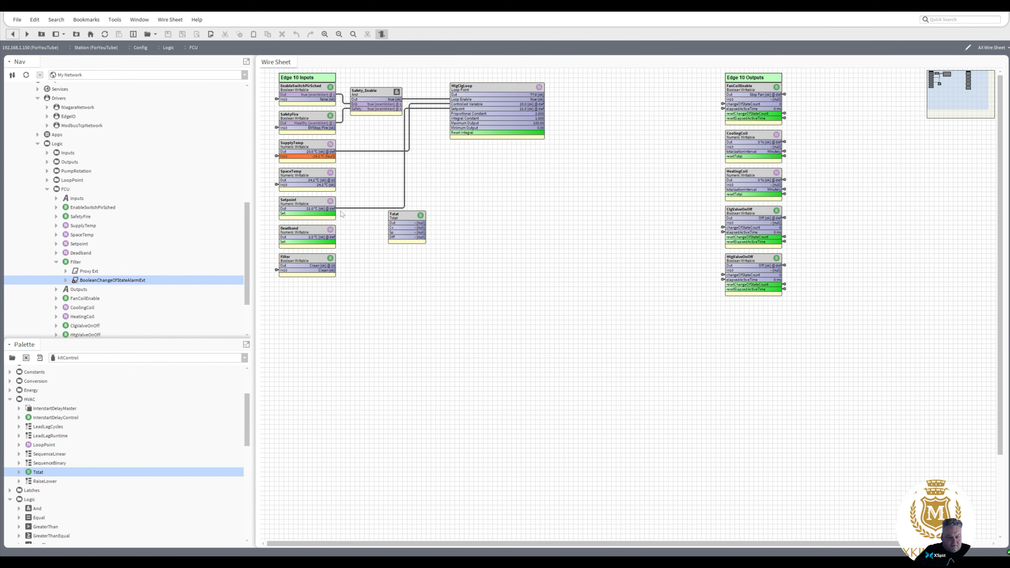
- Link the Outs of SupplyTemp, Setpoint and Deadband to Tstat's Cv, Sp and Diff, and save Tstat's Action as Reverse
left_click_drag(334, 209, 391, 238)
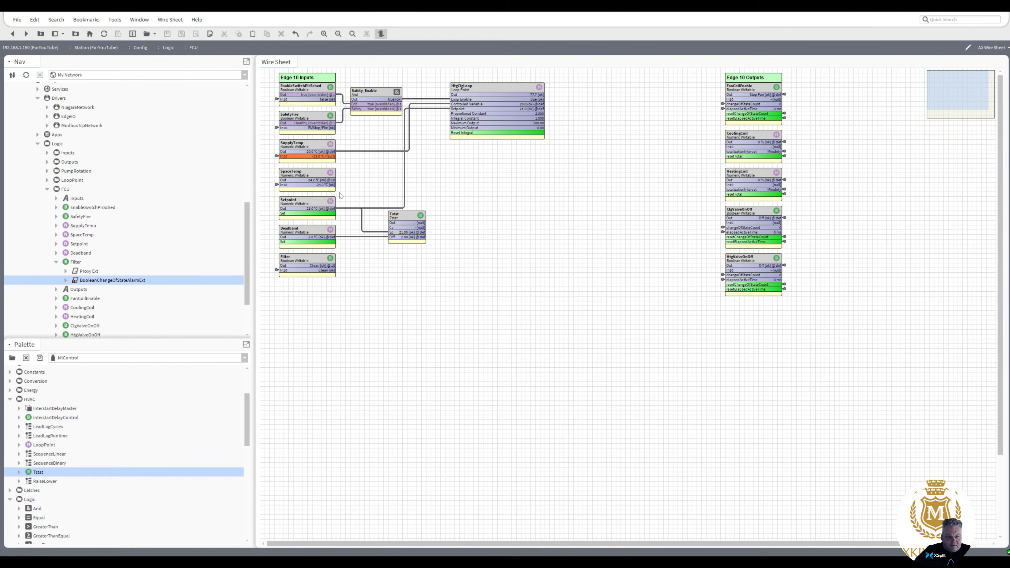
left_click_drag(335, 151, 390, 227)
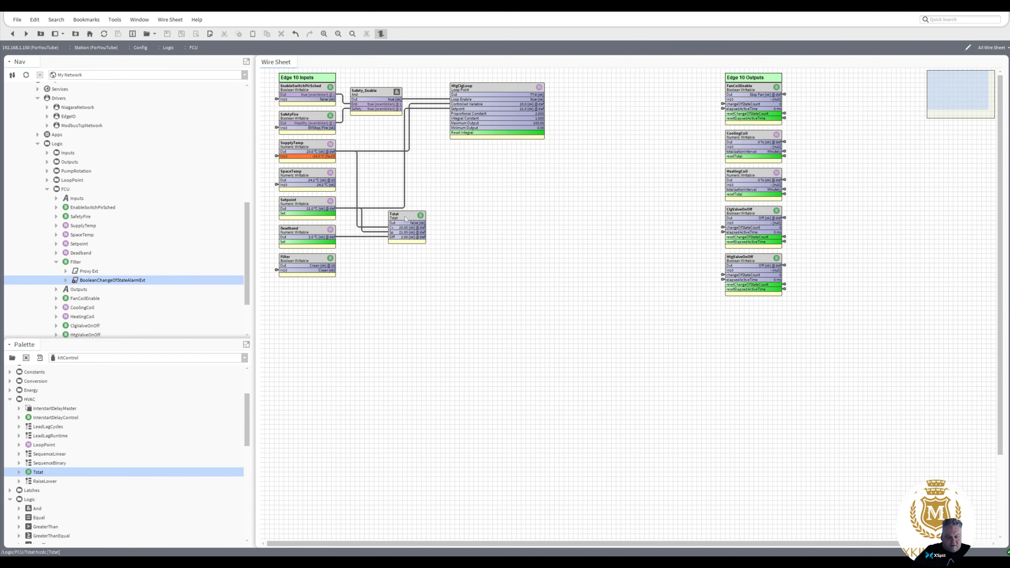
double_click(405, 216)
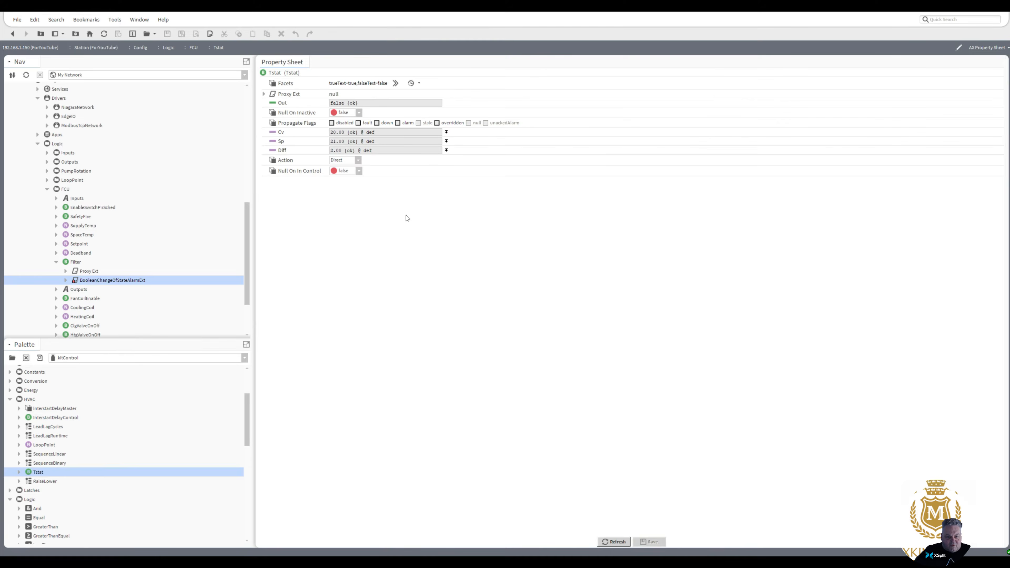
left_click(358, 160)
left_click(340, 178)
left_click(644, 542)
left_click(13, 34)
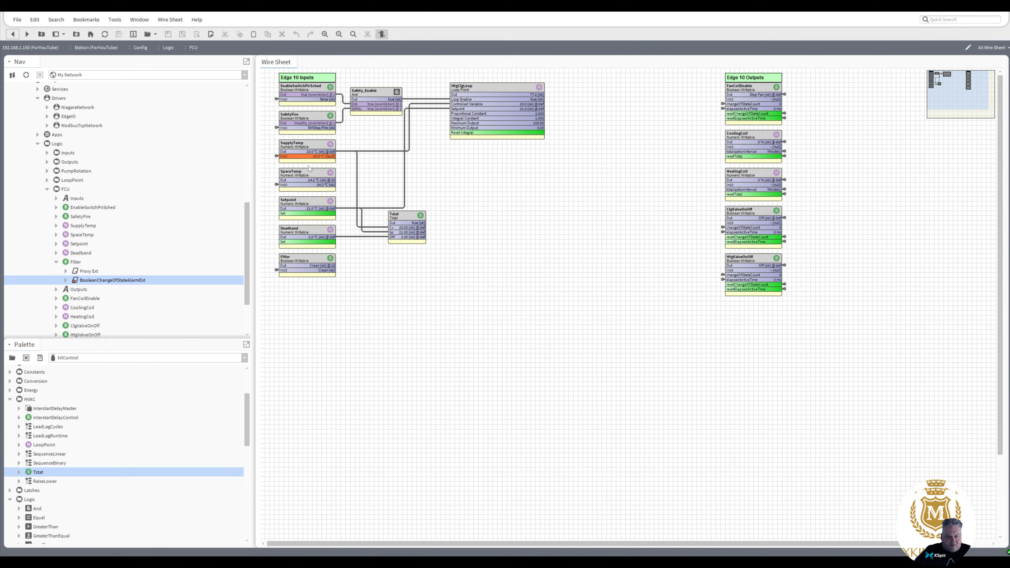
- Set the Setpoint block's value to 25 °C
right_click(303, 202)
mouse_move(335, 217)
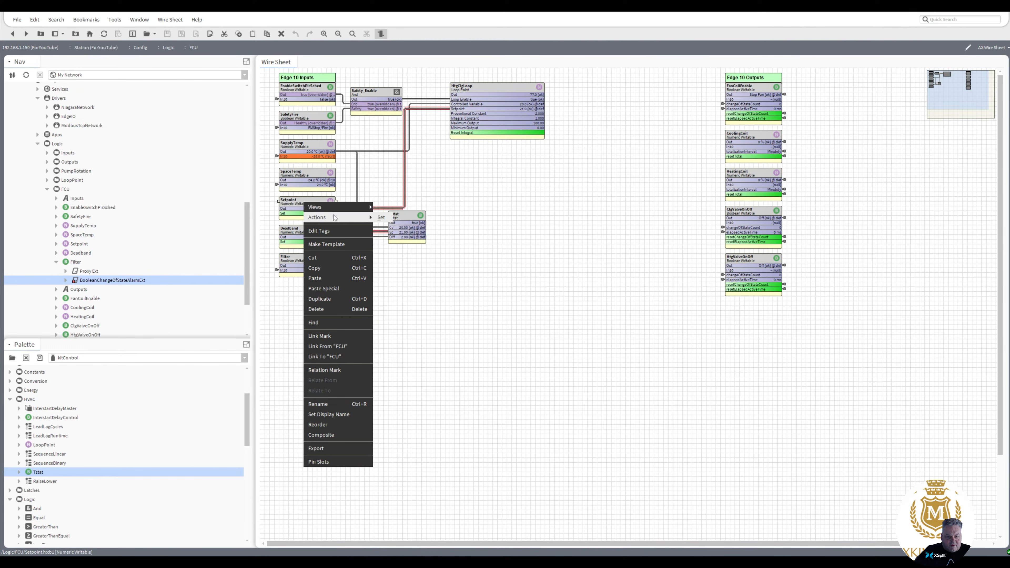
left_click(382, 218)
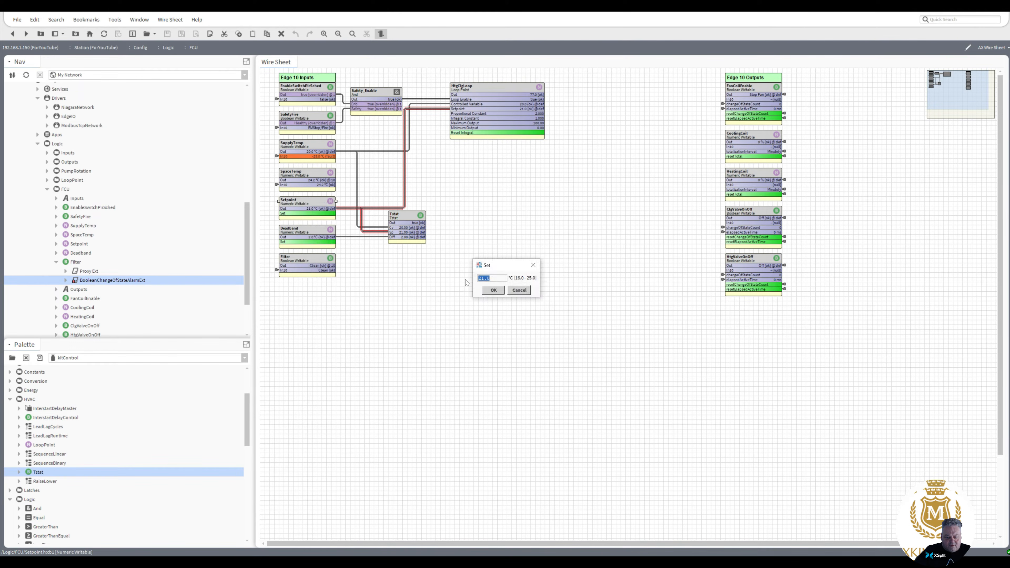
type("25")
left_click(493, 290)
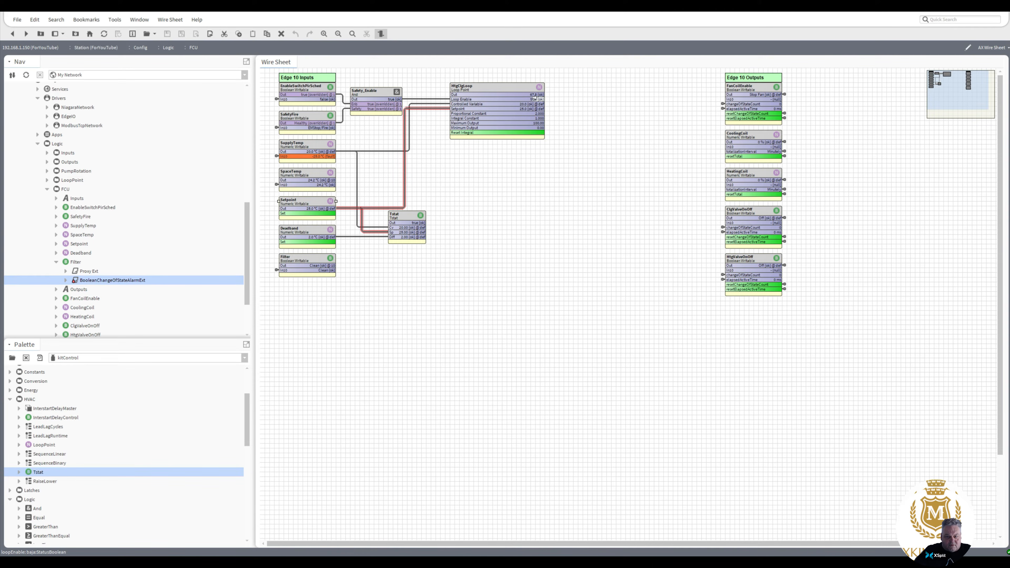
- Change HtgClgLoop's Loop Action to Reverse, save it, and return to the wire sheet
double_click(504, 90)
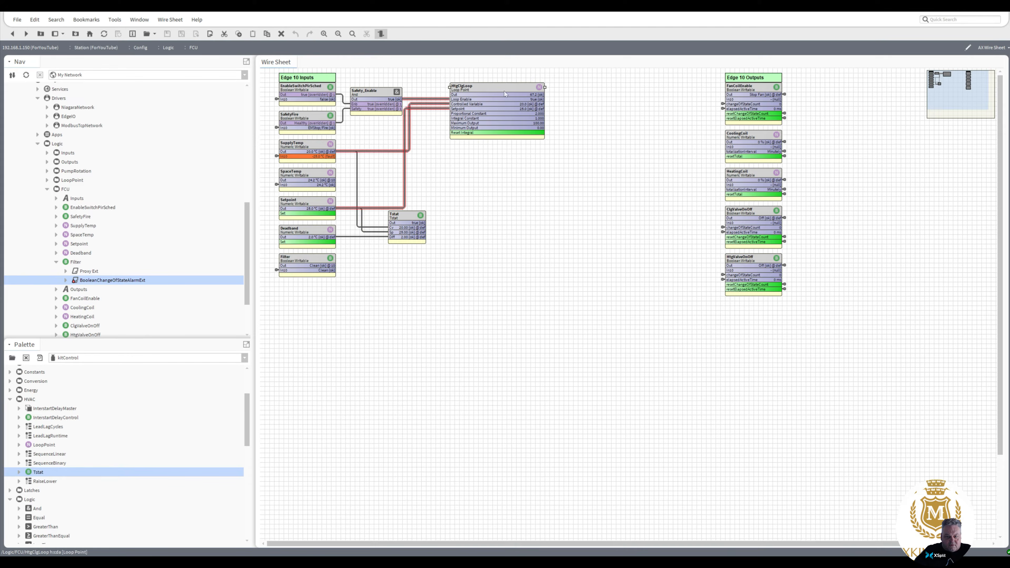
left_click(368, 171)
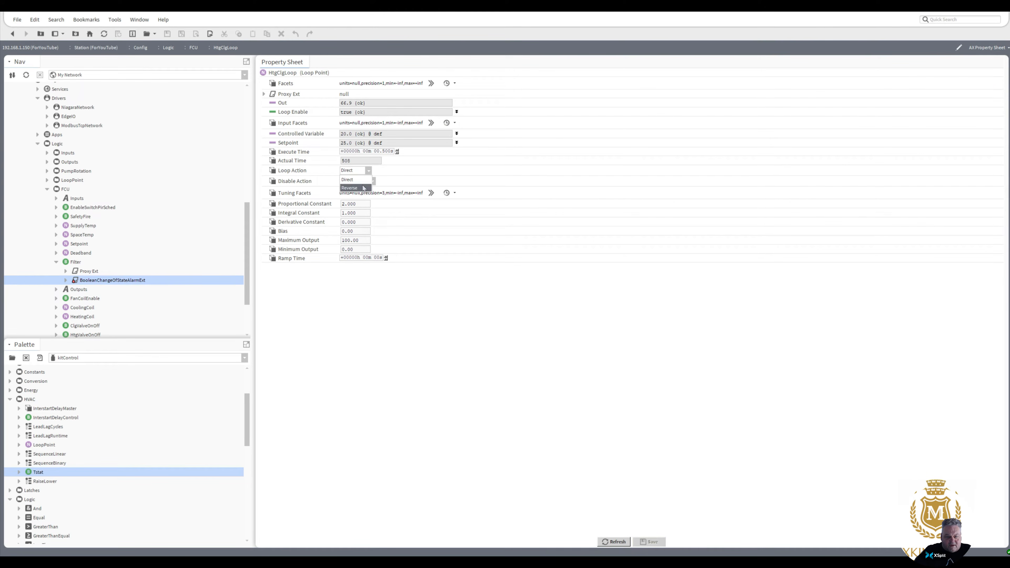
left_click(350, 187)
left_click(649, 541)
left_click(13, 34)
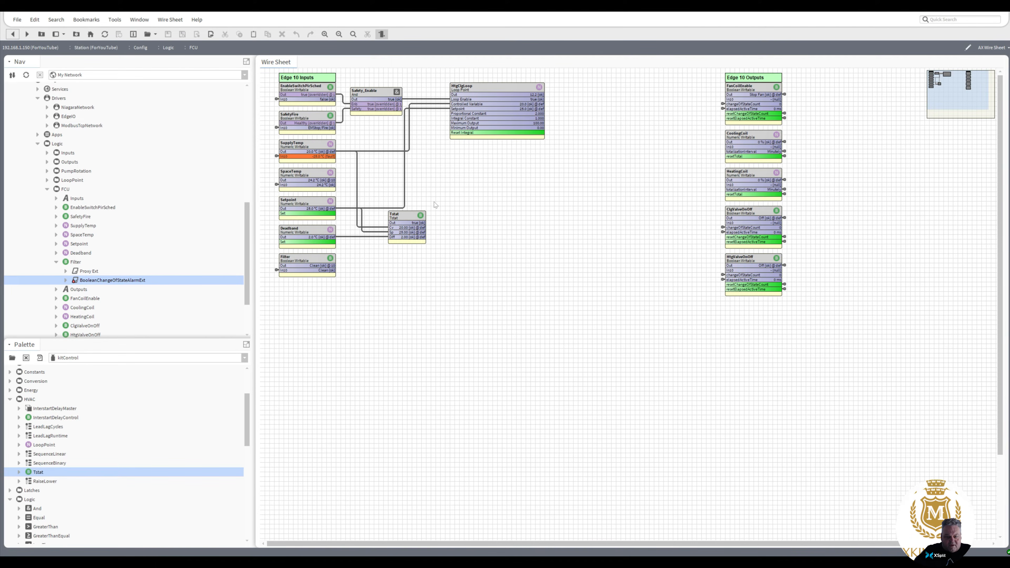
- Set the Tstat facets to trueText Heat and falseText Cool, save them, and return to the wire sheet
double_click(405, 216)
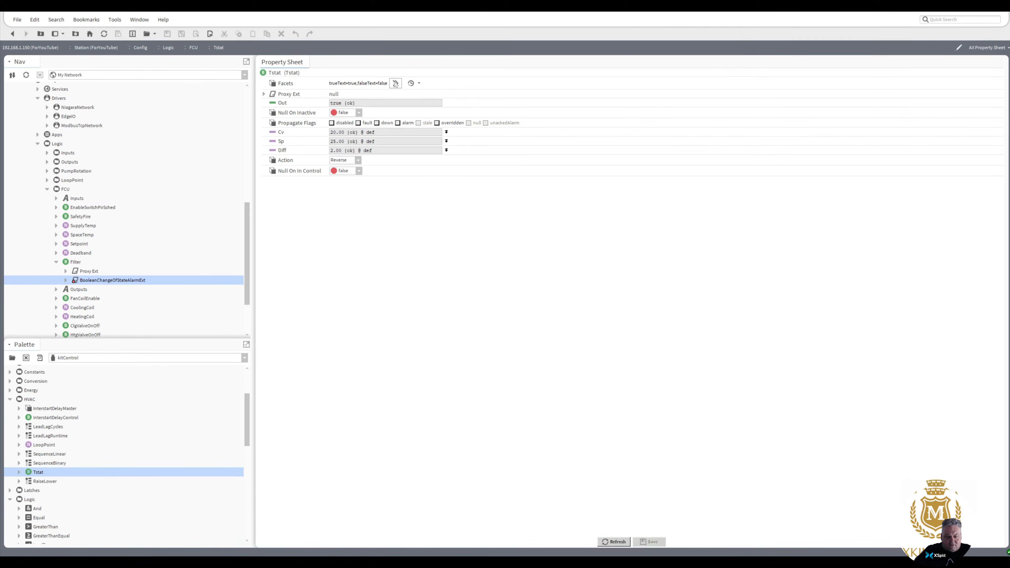
left_click(395, 83)
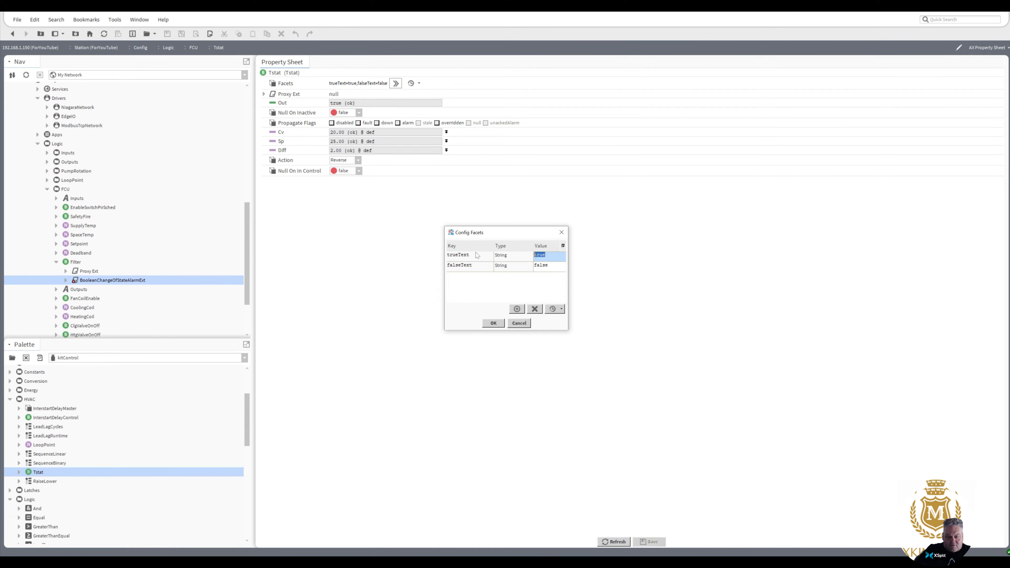
type("Heat")
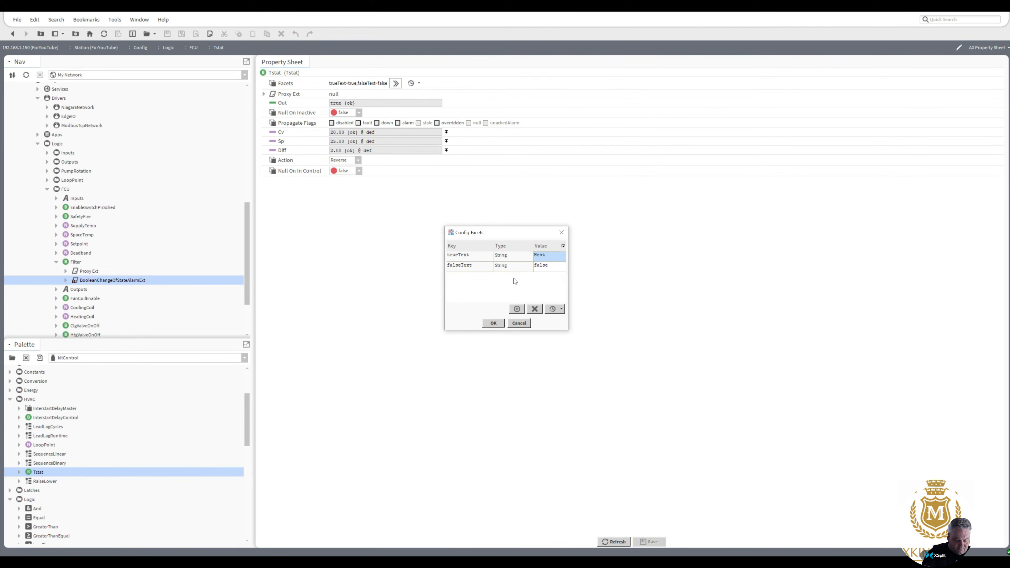
key("Return")
type("Cool")
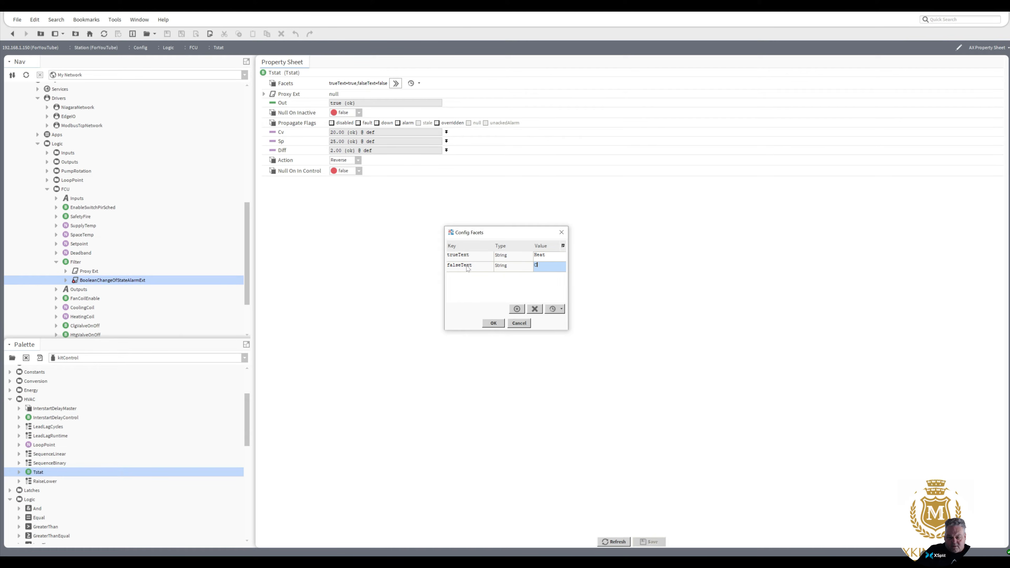
left_click(493, 323)
left_click(649, 541)
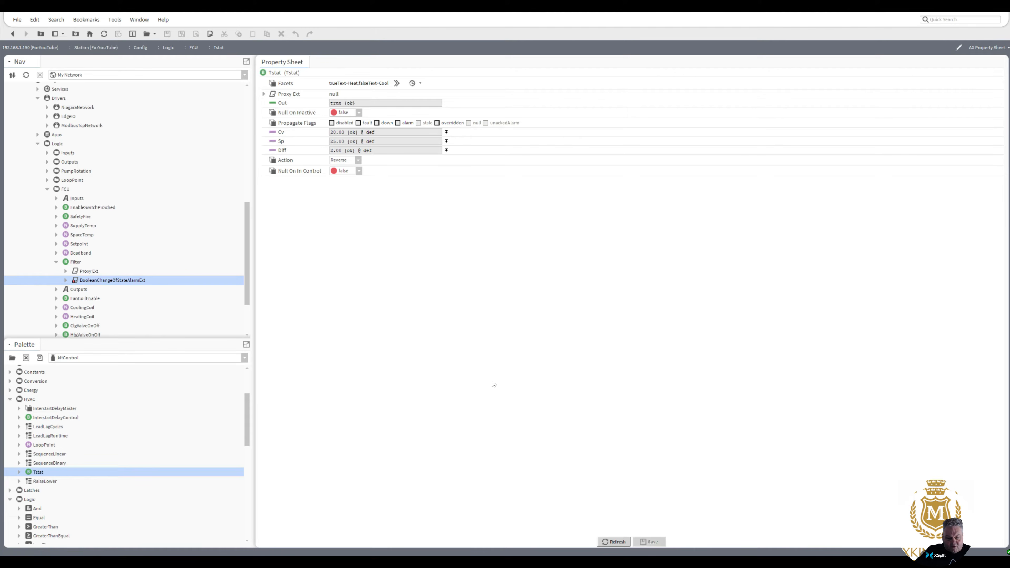
left_click(12, 33)
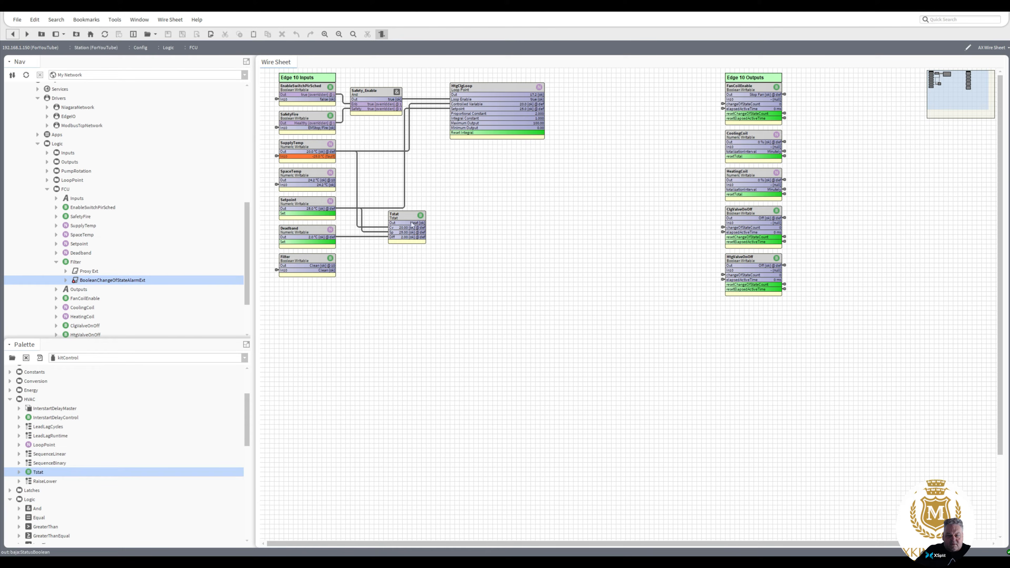
- Add a kitControl NumericSwitch, linking Tstat's Out to its In Switch and HtgClgLoop's Out to its In True
left_click_drag(246, 413, 251, 513)
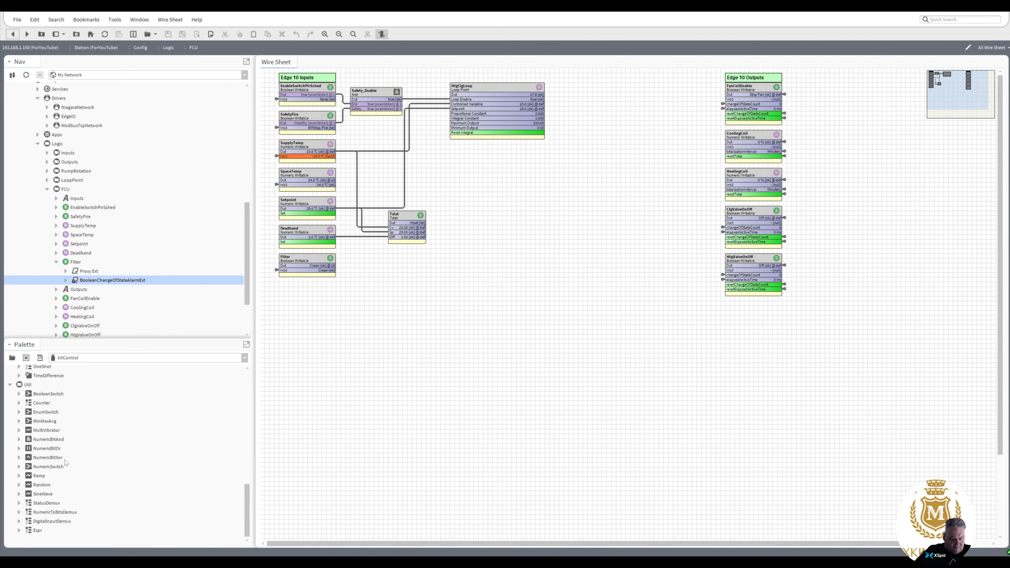
left_click_drag(52, 468, 483, 215)
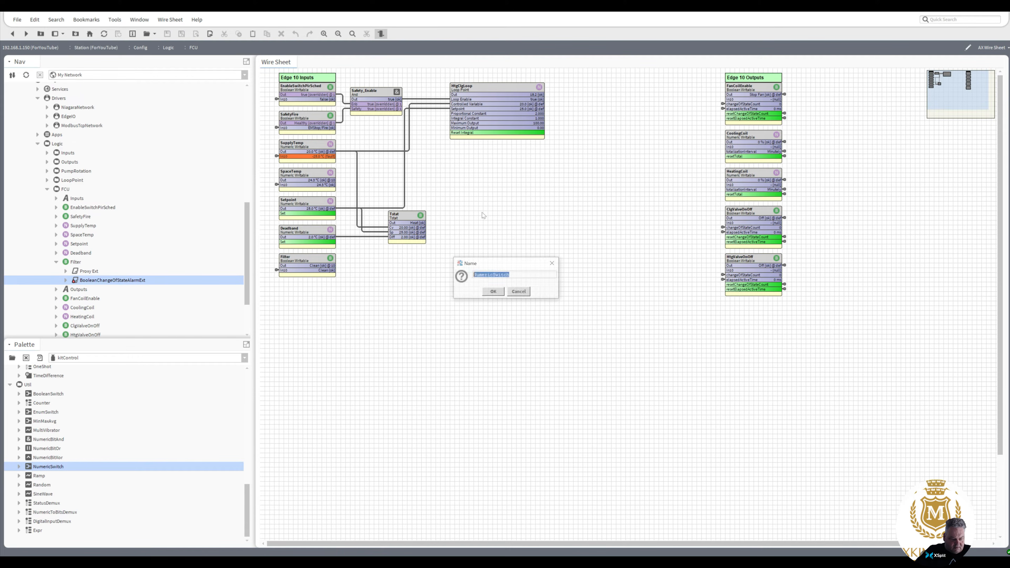
left_click(493, 291)
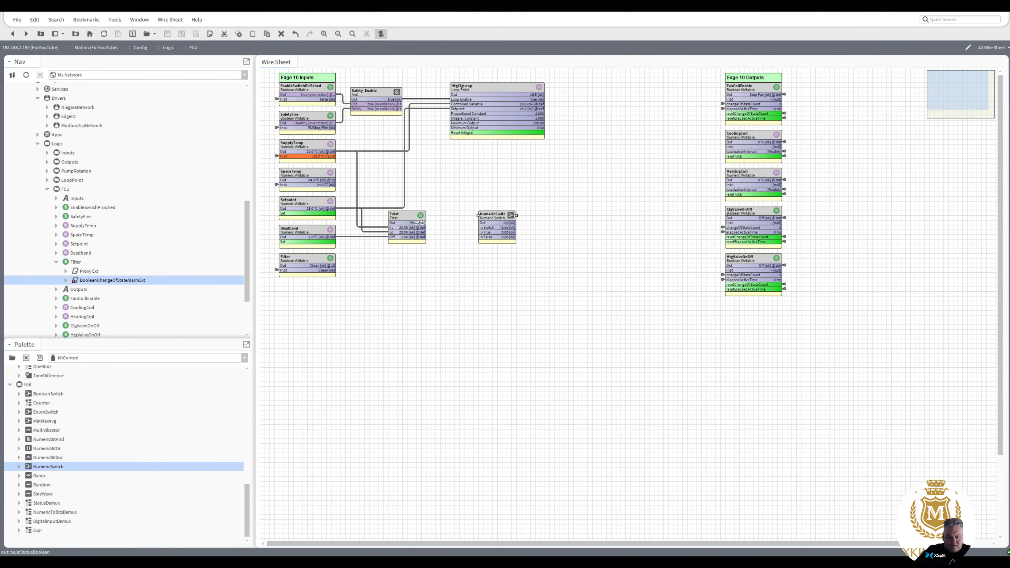
left_click_drag(417, 223, 482, 227)
left_click_drag(496, 216, 491, 211)
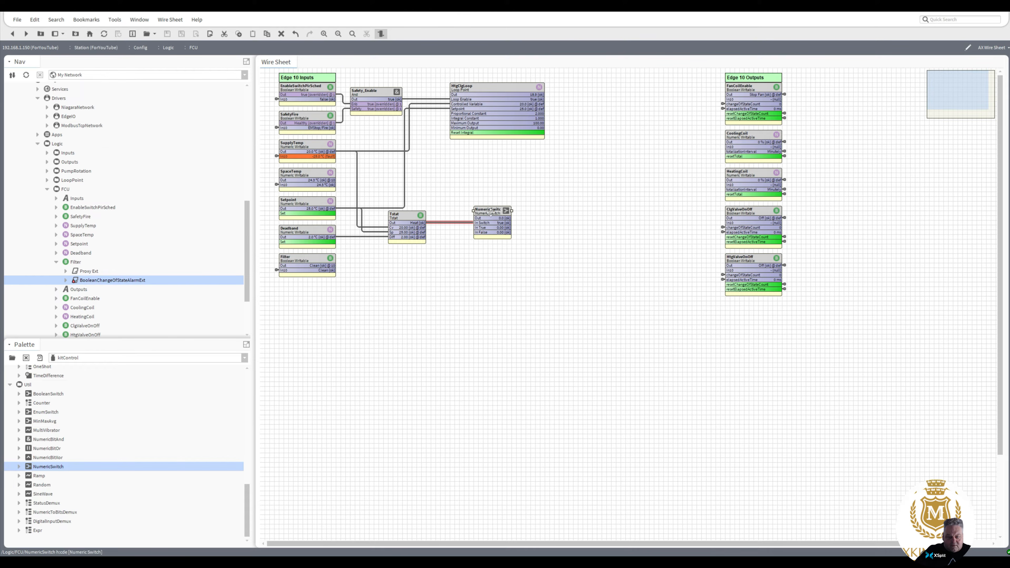
left_click_drag(543, 95, 511, 226)
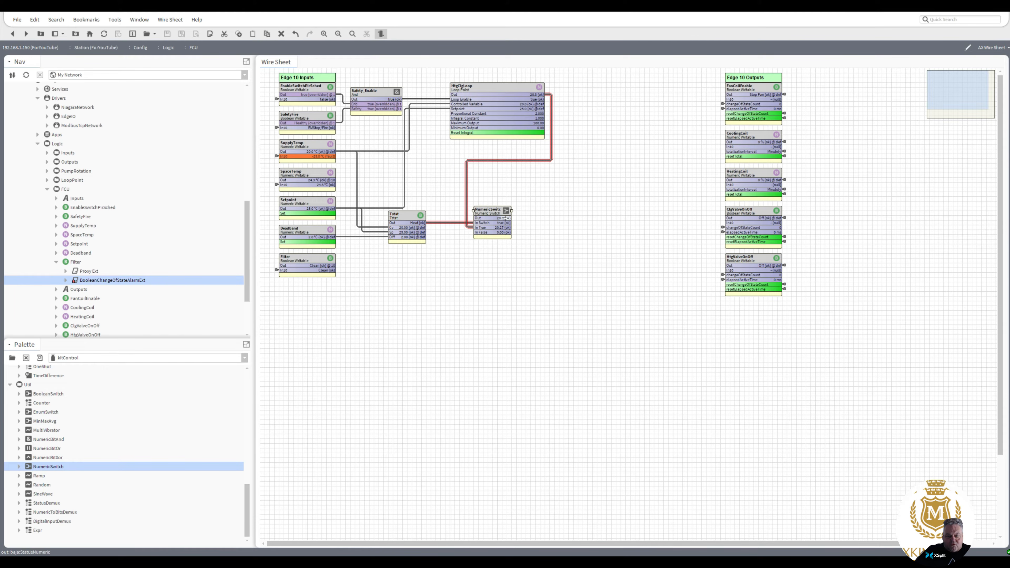
- Move the NumericSwitch beside HeatingCoil, link its Out to HeatingCoil's input, and rename the switch Heat
left_click_drag(505, 218, 699, 182)
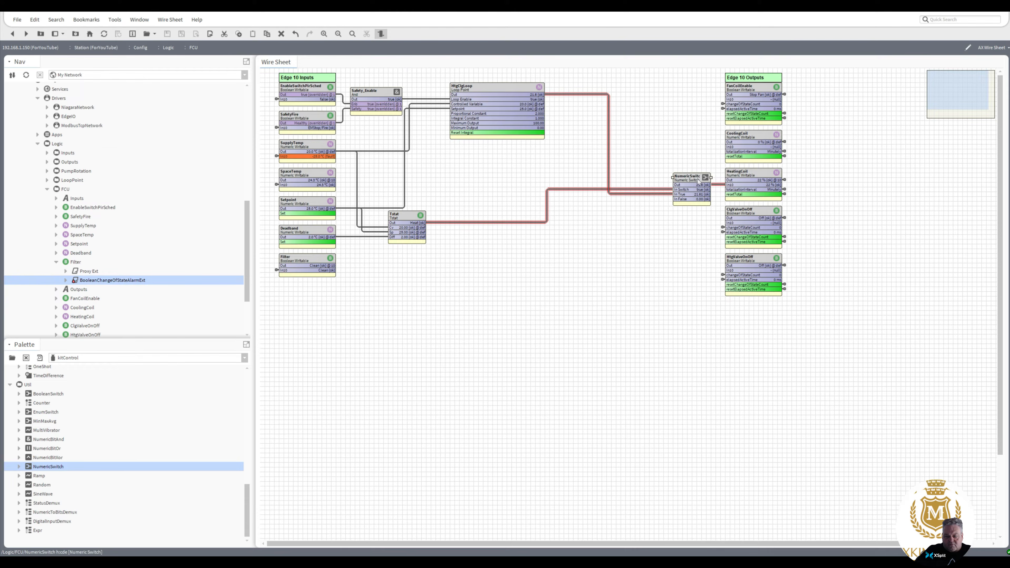
right_click(698, 182)
left_click(716, 382)
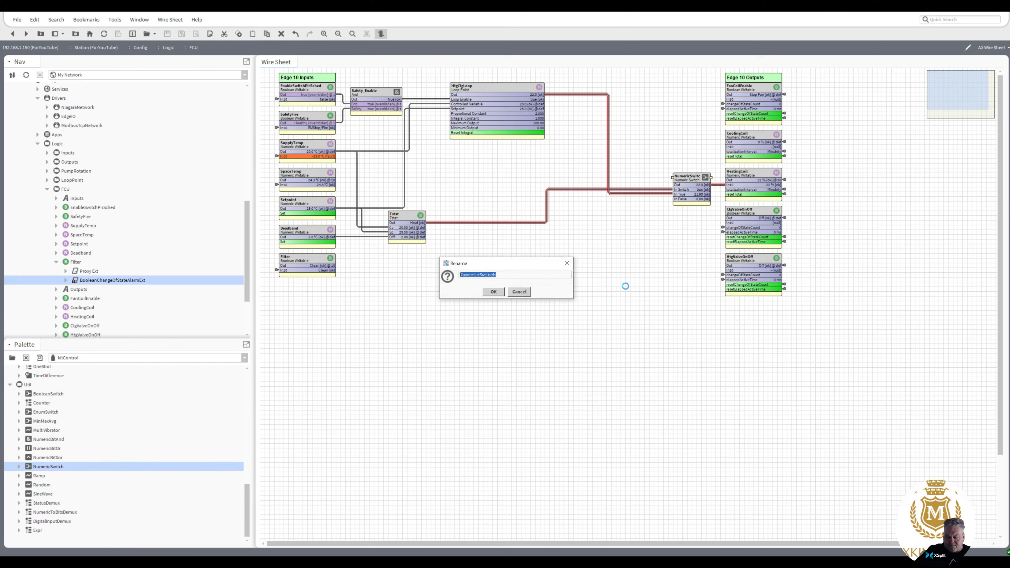
type("Hea")
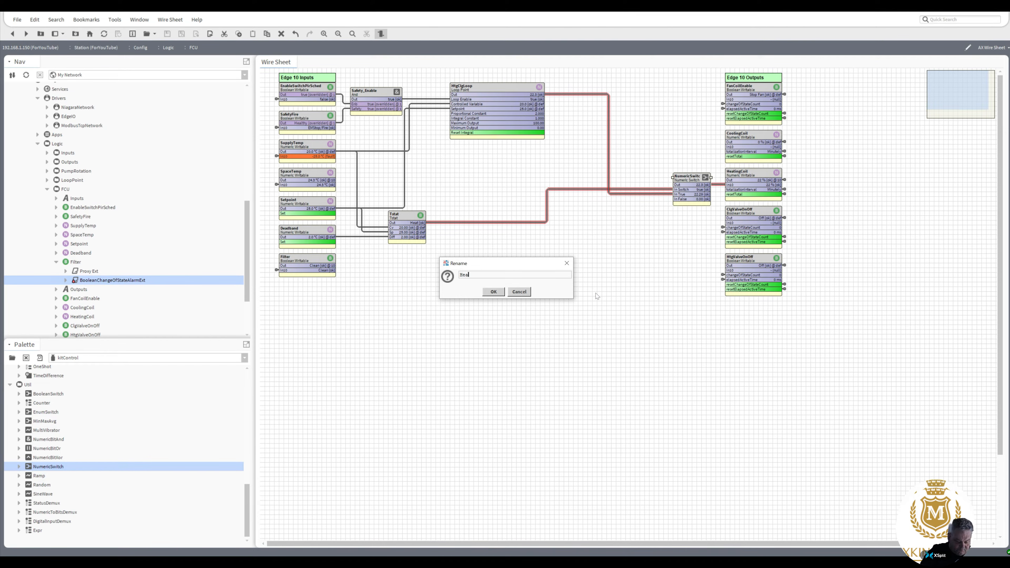
type("t")
left_click(493, 292)
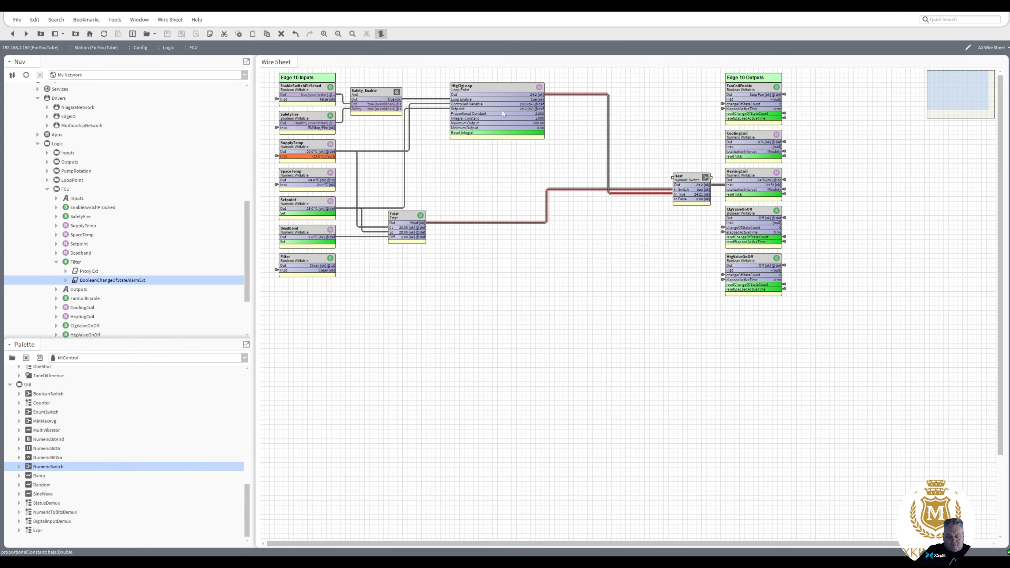
- Set HtgClgLoop's Minimum Output to -100, save it, and return to the wire sheet
double_click(507, 91)
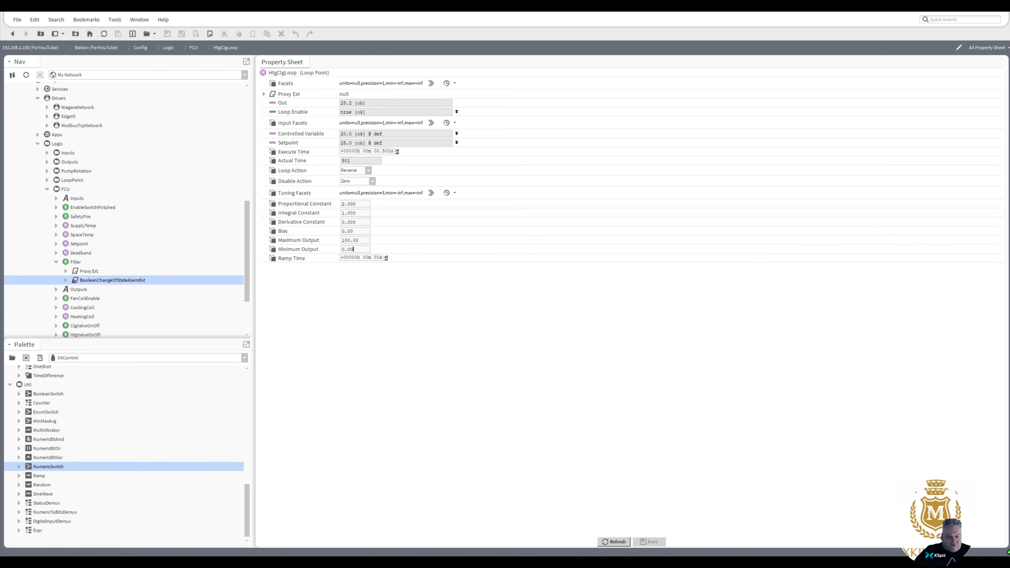
type("-1")
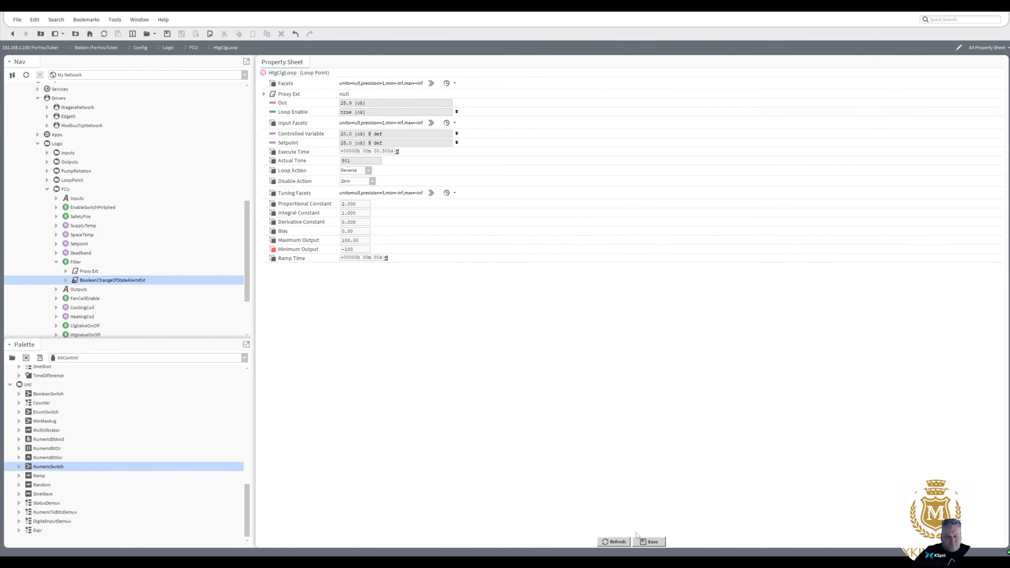
left_click(645, 542)
left_click(13, 33)
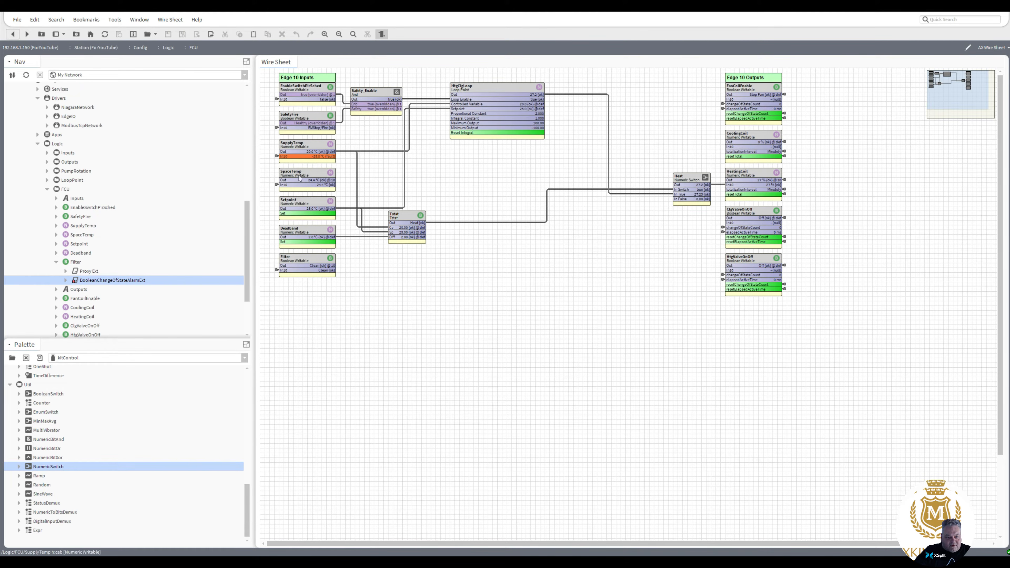
- Set the Setpoint point to 16 °C
right_click(299, 204)
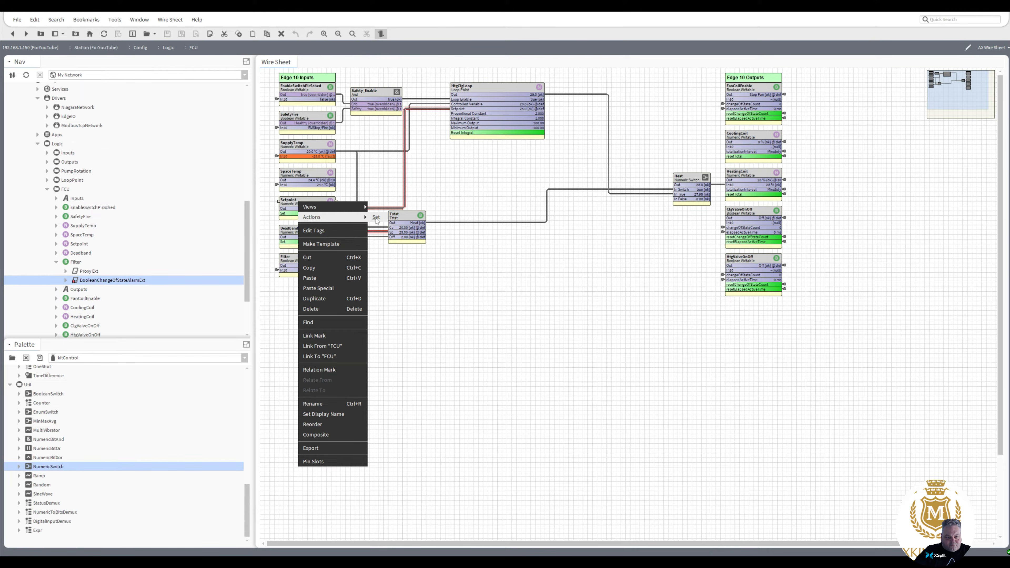
left_click(375, 217)
type("16")
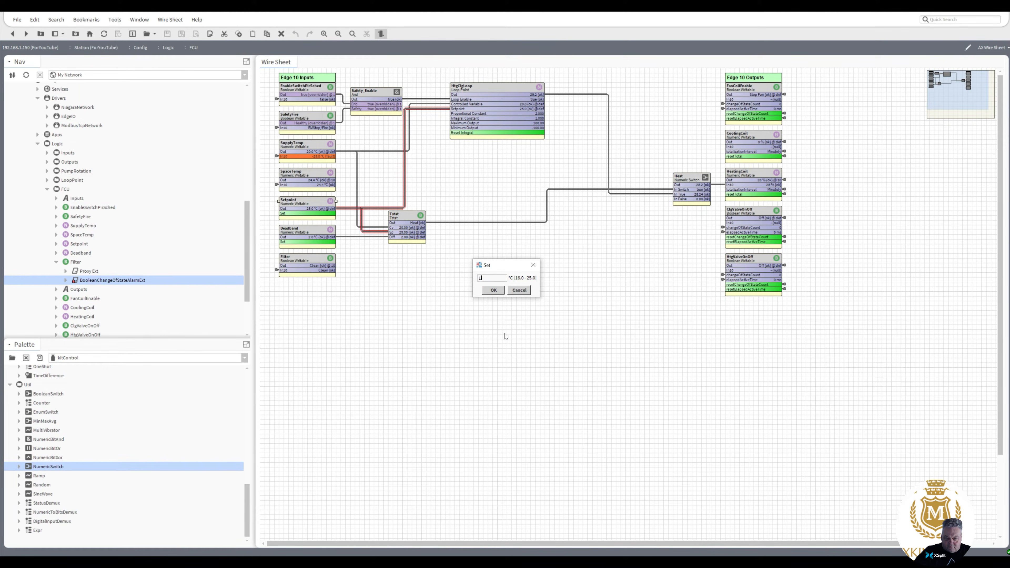
left_click(494, 290)
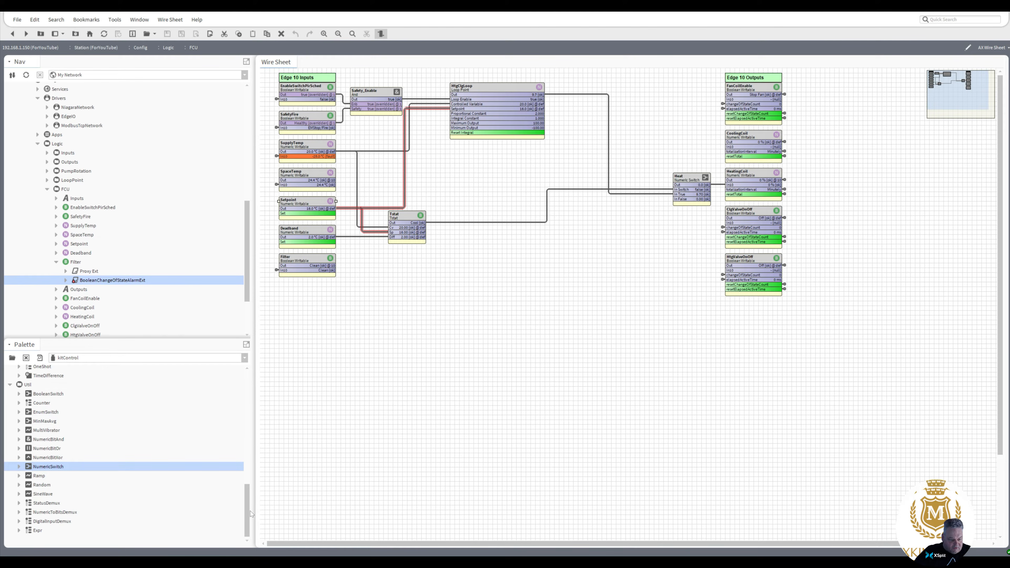
- Add a kitControl Not block to the wire sheet near Tstat, keeping its default name
left_click(241, 511)
scroll(248, 497, "up", 6)
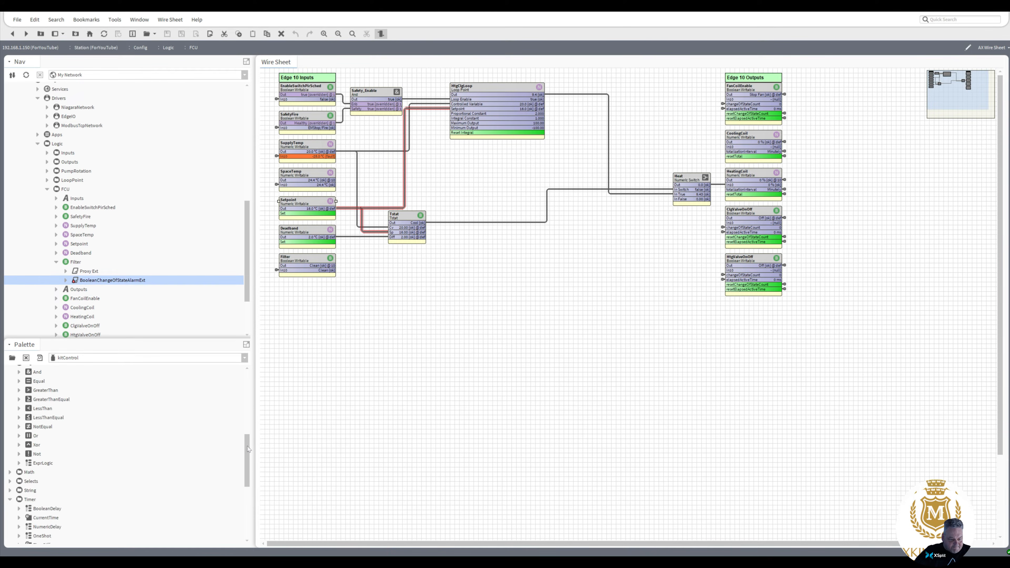
left_click_drag(39, 494, 459, 239)
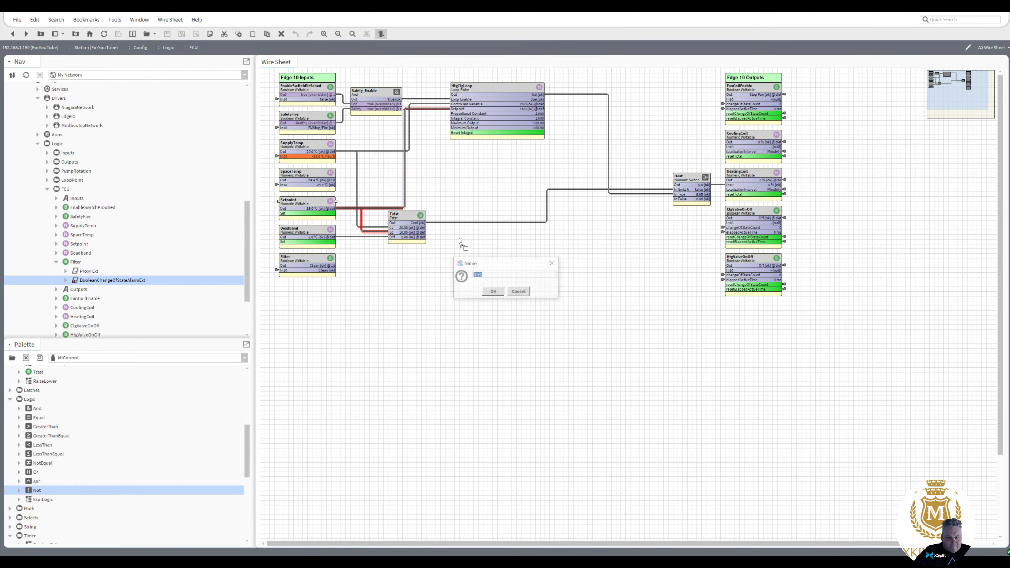
left_click(494, 292)
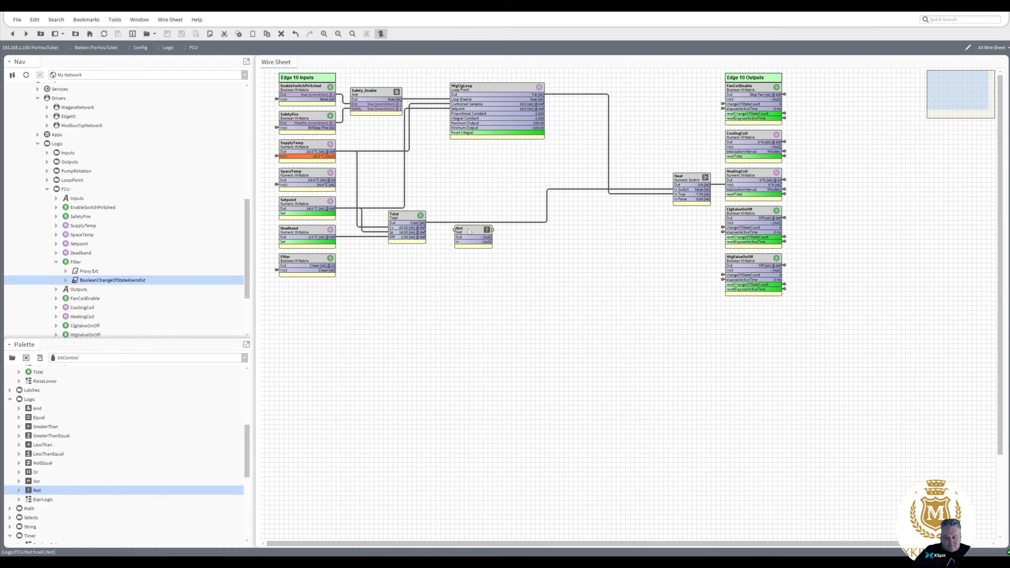
- Delete the Tstat-to-Heat link, place Not beside Tstat, and link Tstat's Out to Not's In and Not's In to Heat's In Switch
left_click(435, 222)
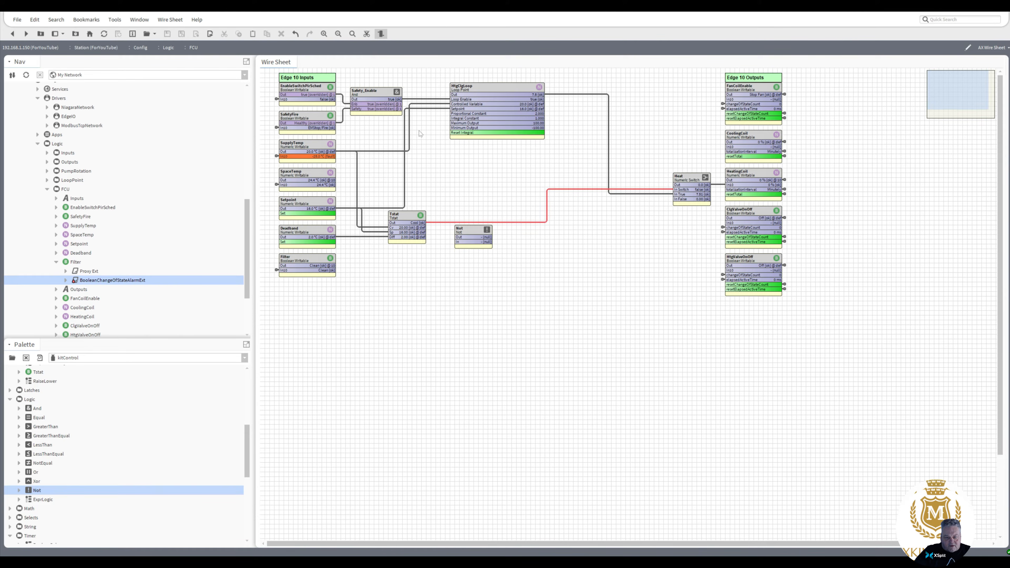
left_click(367, 34)
left_click_drag(425, 223, 469, 229)
left_click_drag(539, 222, 671, 191)
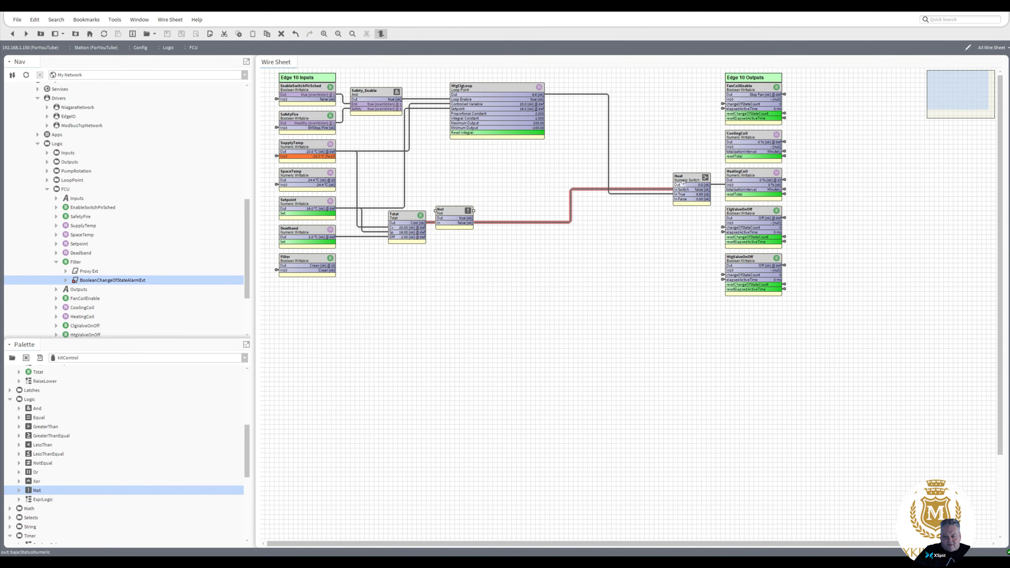
- Duplicate the Heat switch as Cool, place it below Heat, and link Not's Out to Cool's In Switch
right_click(681, 183)
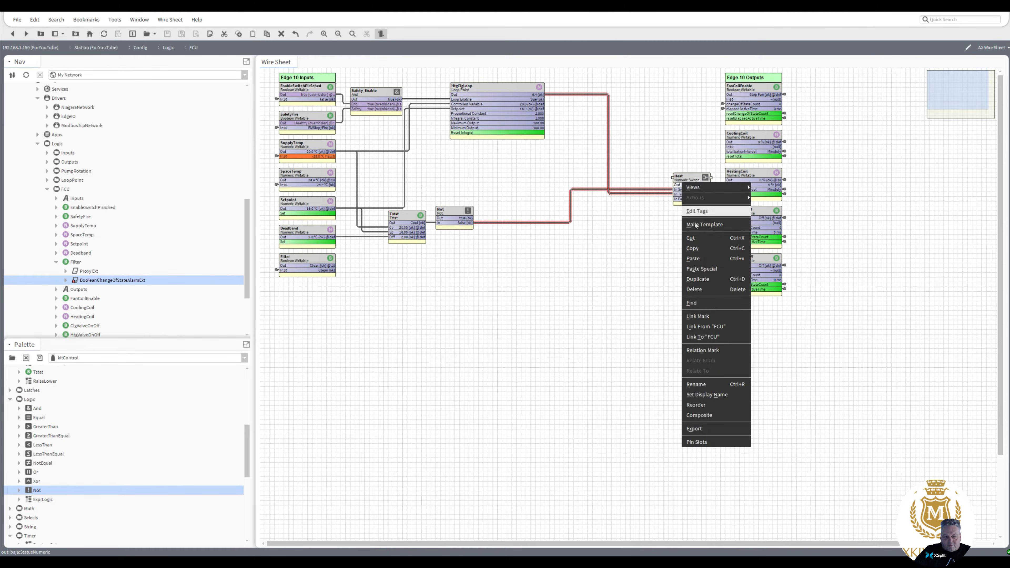
left_click(699, 279)
type("Cool")
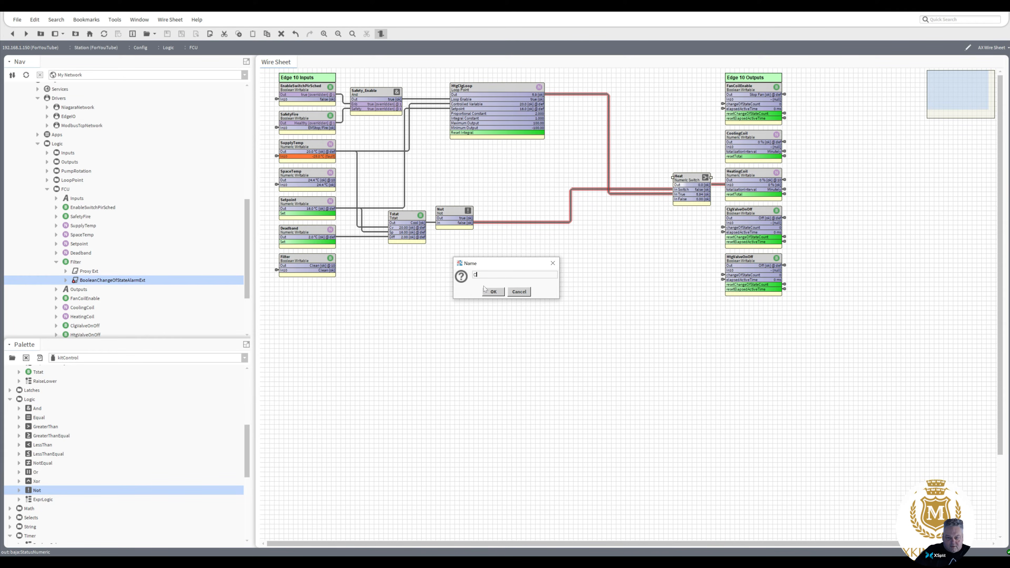
left_click(492, 292)
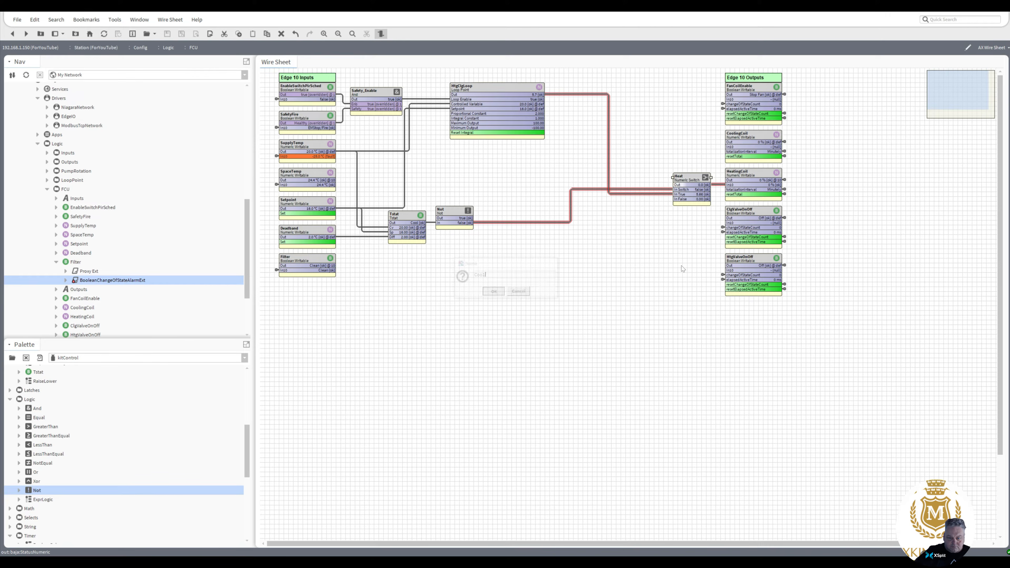
left_click(687, 222)
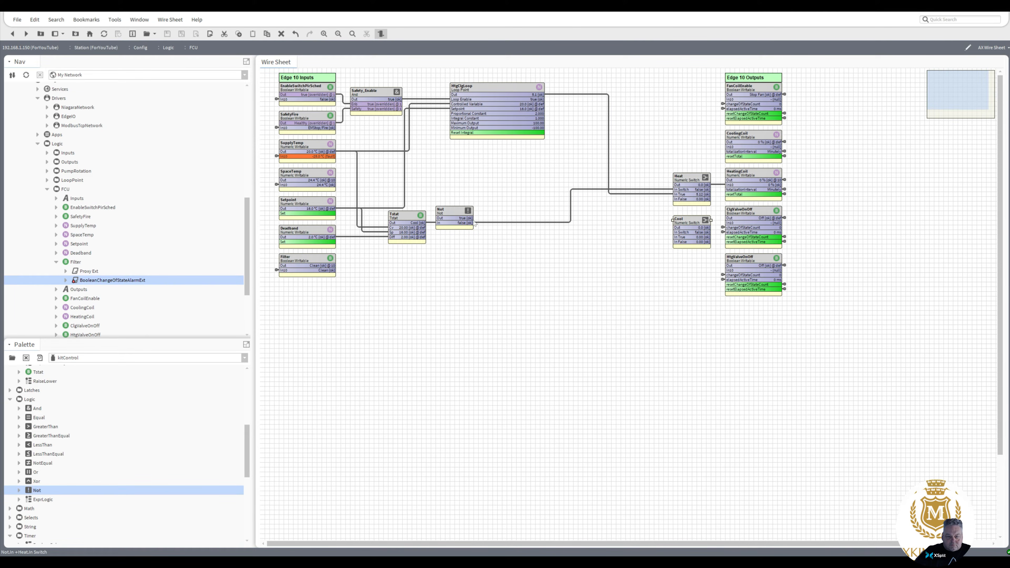
left_click_drag(473, 218, 686, 214)
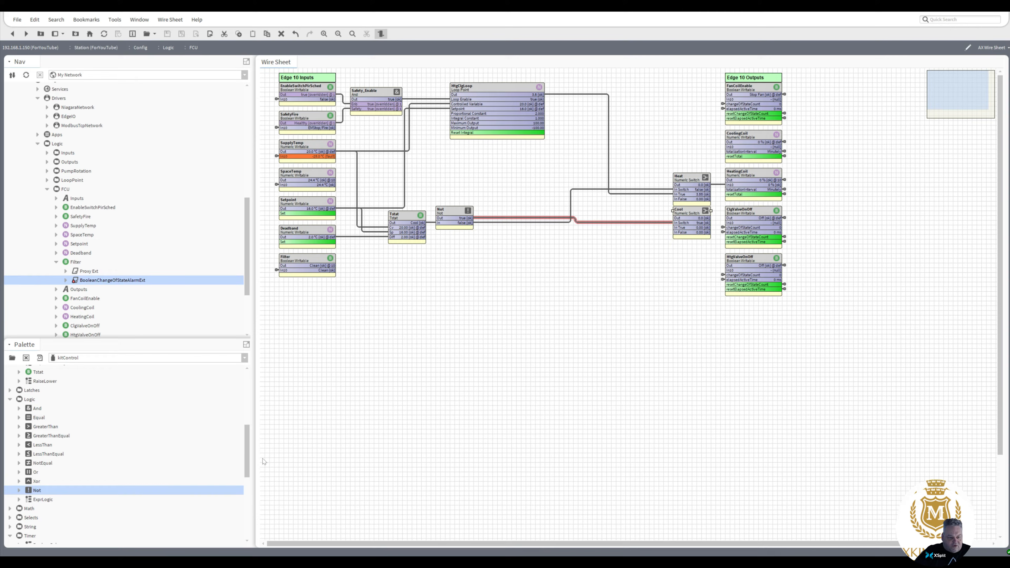
- Add a kitControl AbsValue block beside HtgClgLoop, linking the loop's Out to its In A and its Out to Cool's In True
left_click(10, 510)
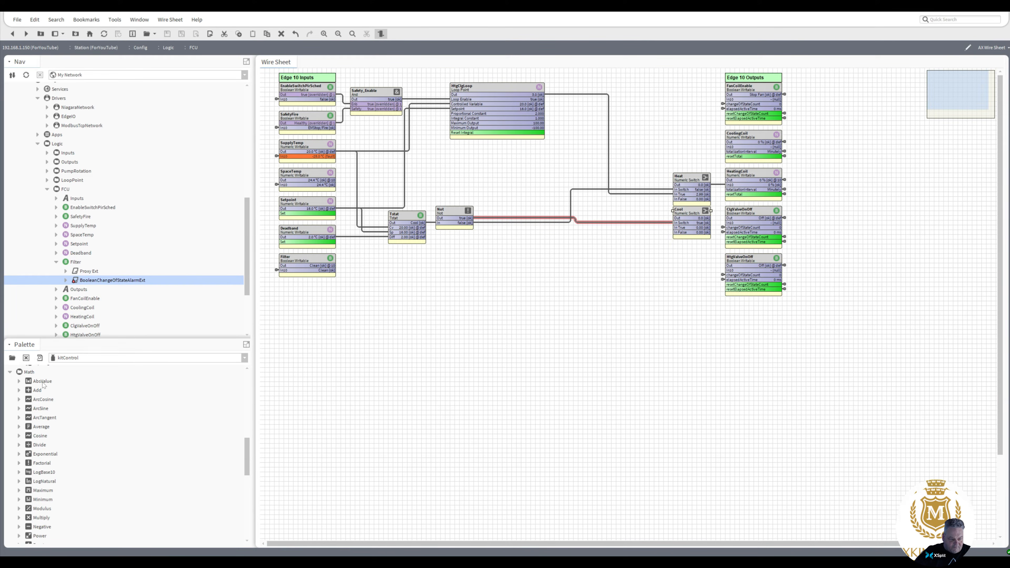
left_click_drag(43, 382, 572, 99)
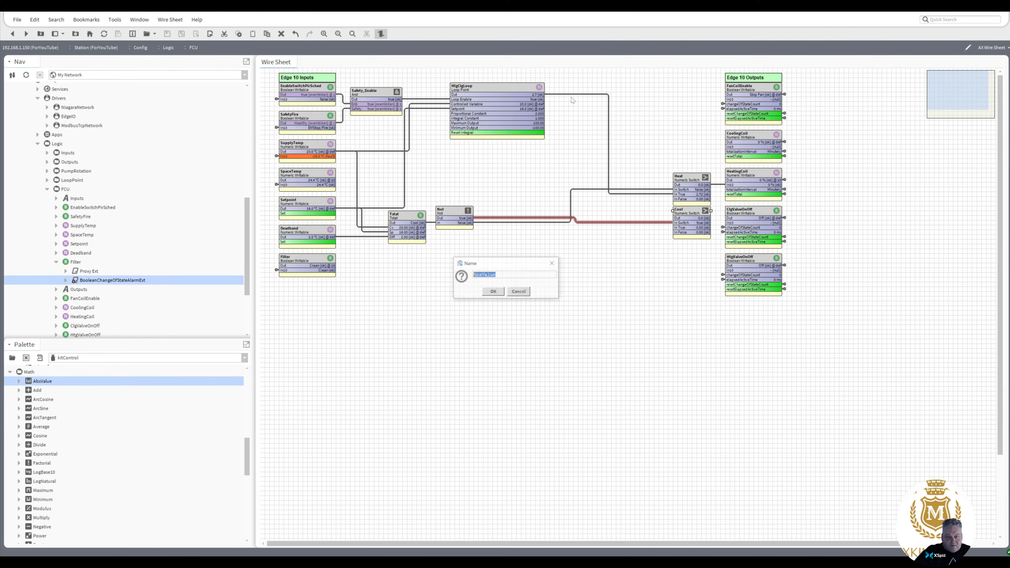
left_click(494, 293)
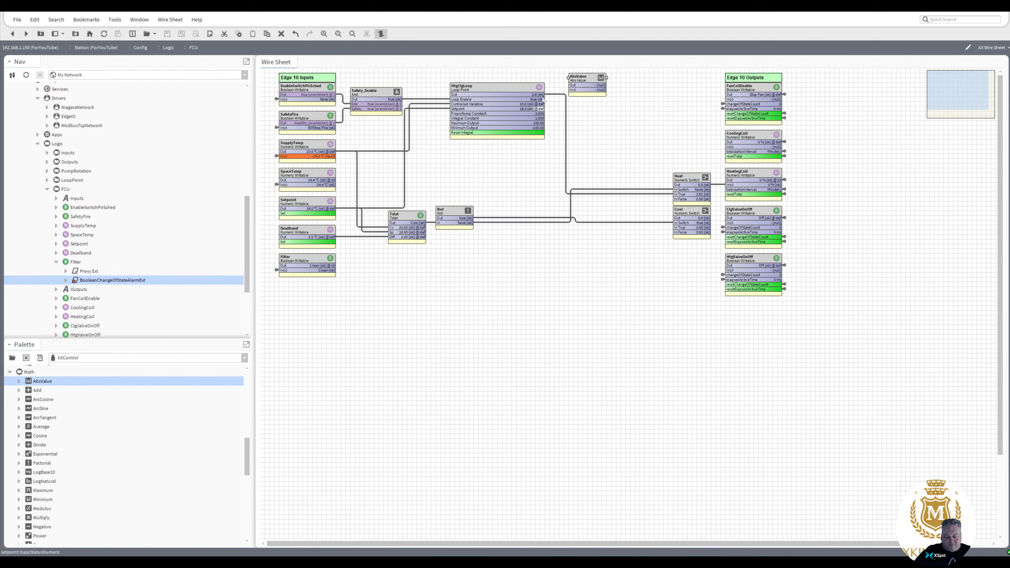
left_click_drag(542, 94, 682, 229)
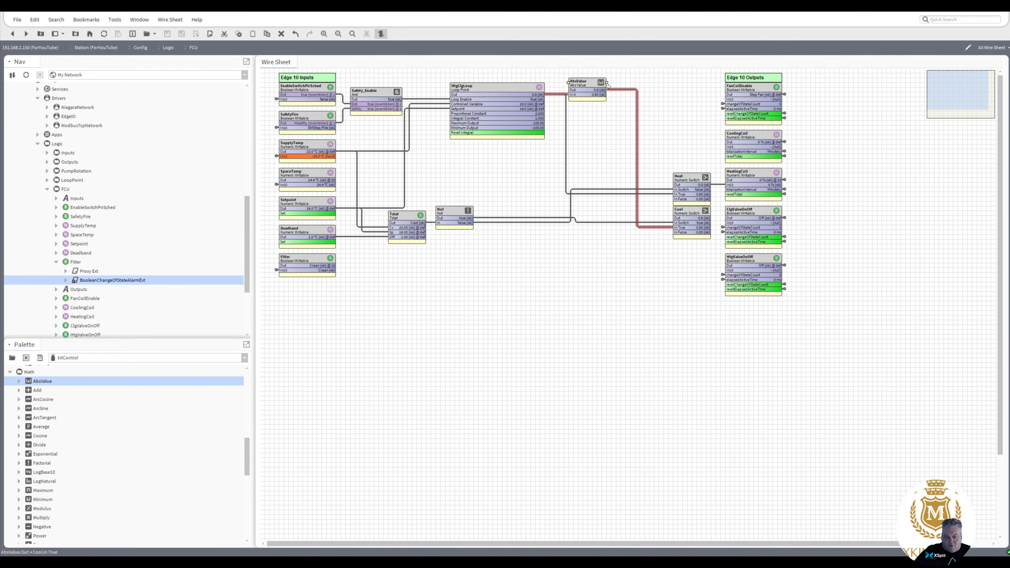
- Set the Setpoint point to 25 °C
left_click_drag(248, 460, 245, 434)
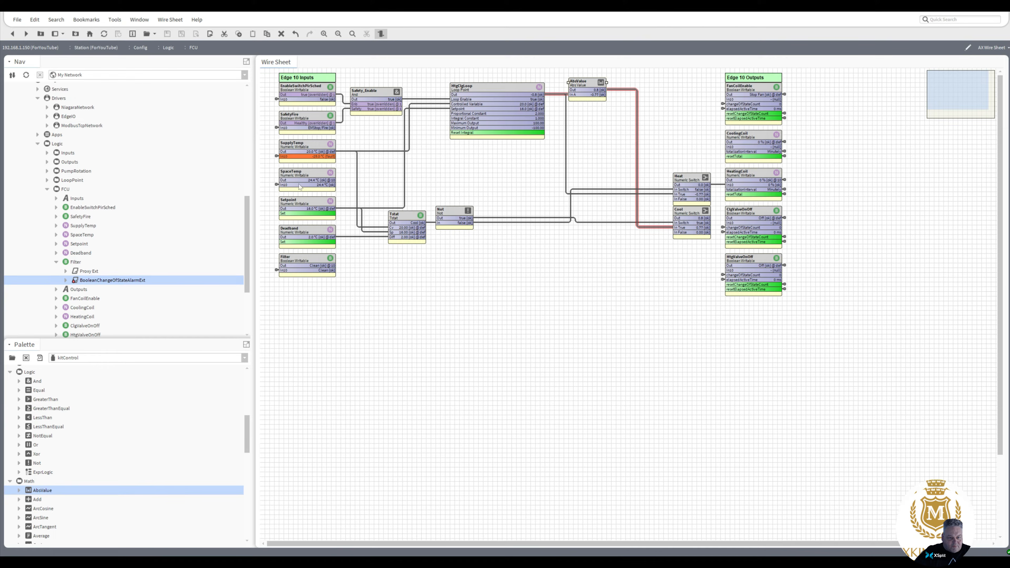
right_click(299, 202)
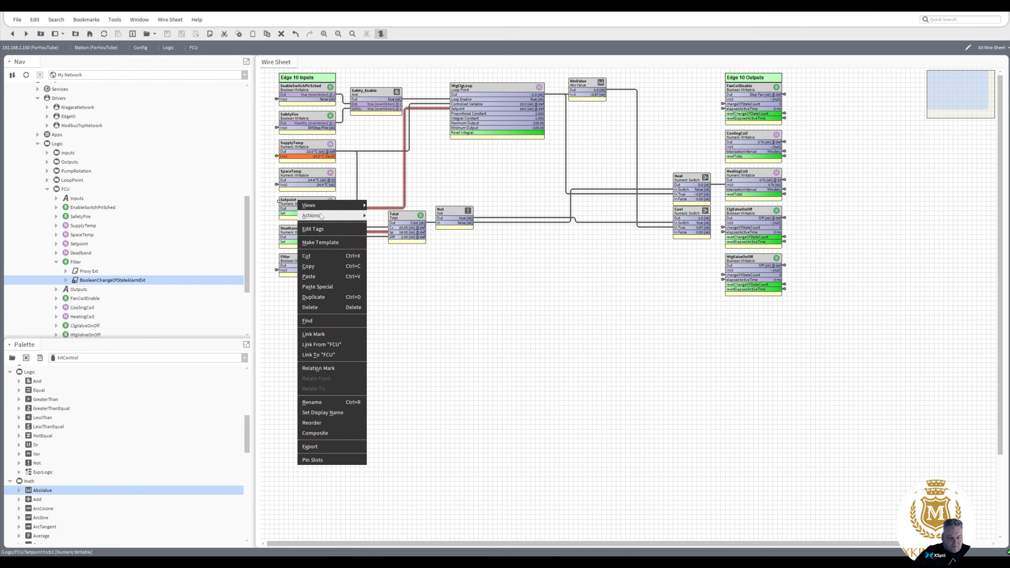
left_click(375, 216)
type("25")
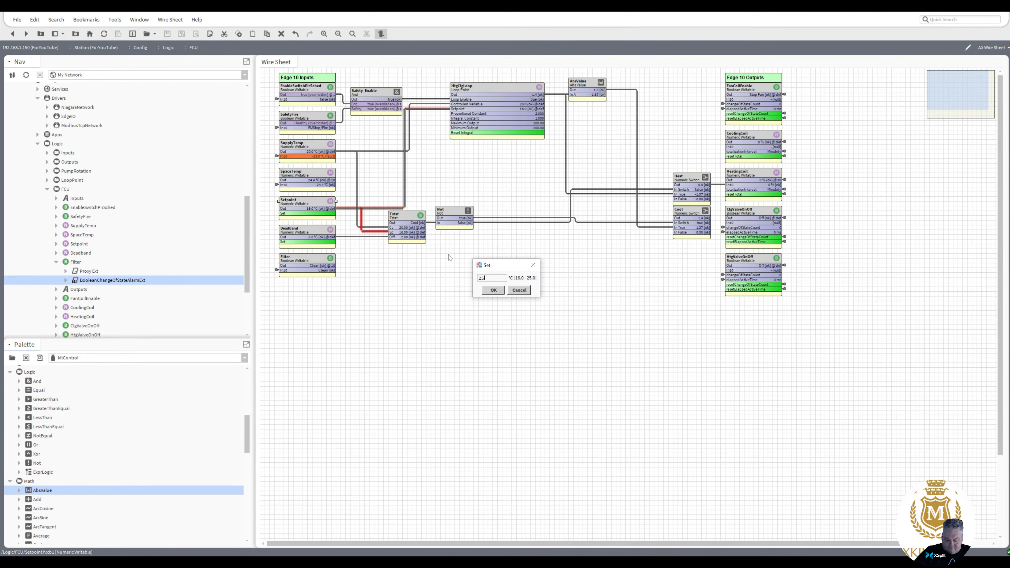
left_click(494, 290)
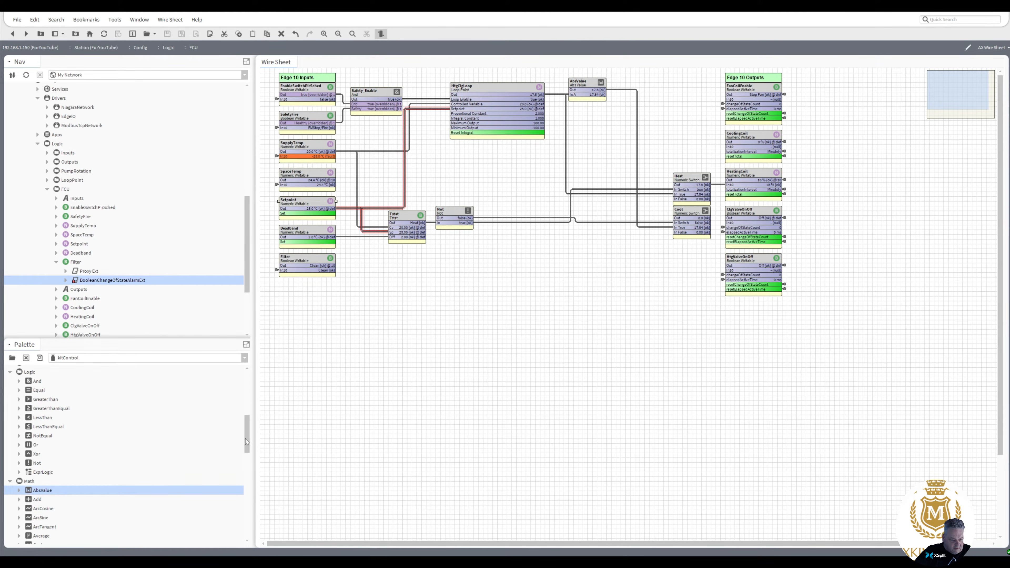
left_click_drag(246, 439, 251, 470)
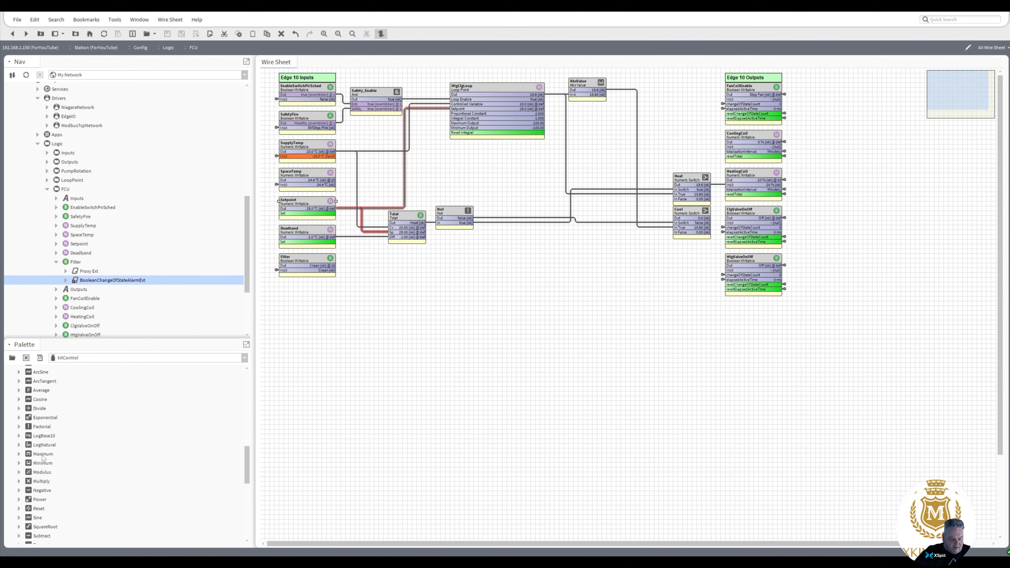
left_click_drag(43, 457, 598, 153)
left_click(493, 293)
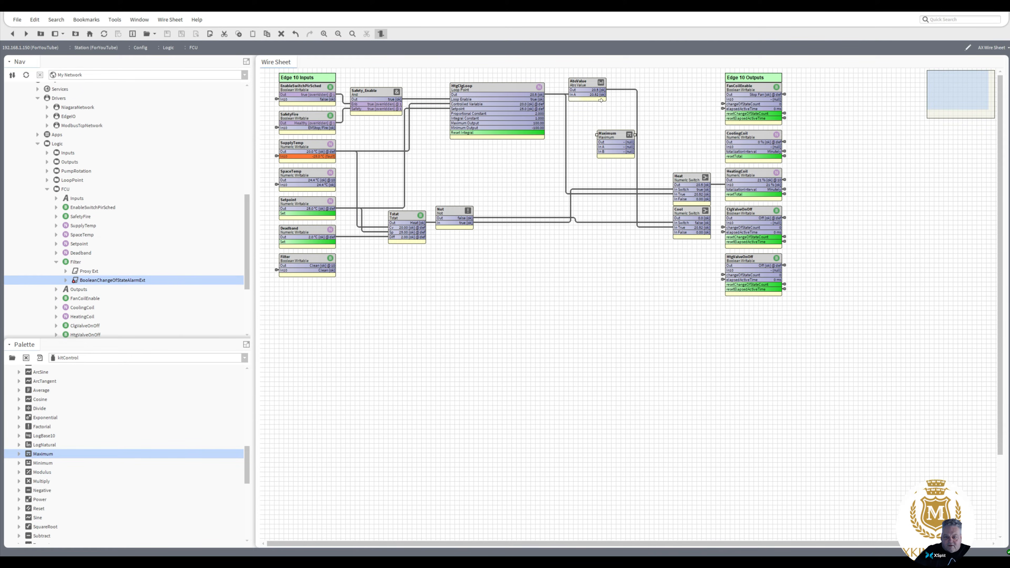
left_click_drag(603, 91, 603, 147)
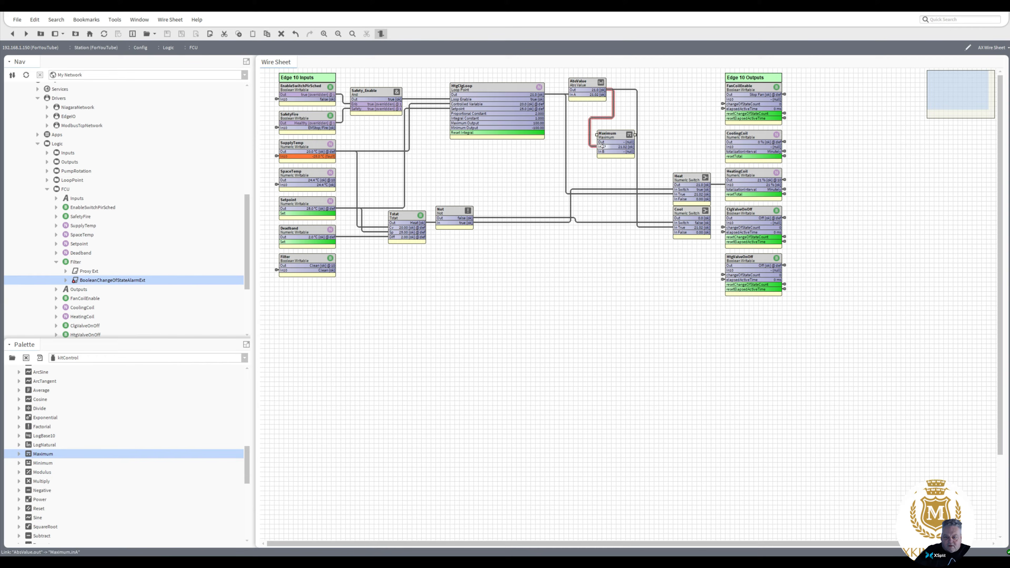
right_click(619, 140)
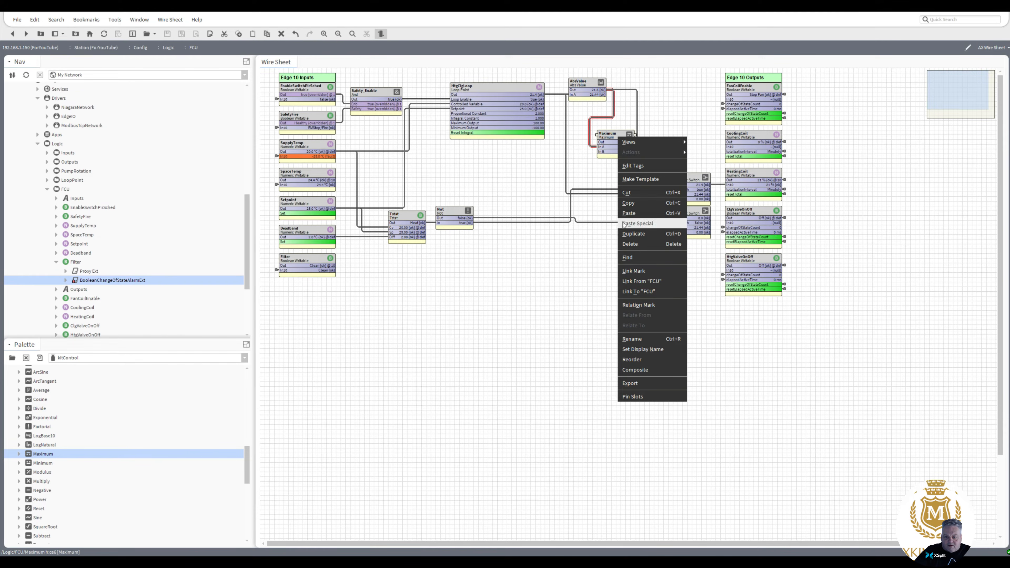
left_click(636, 243)
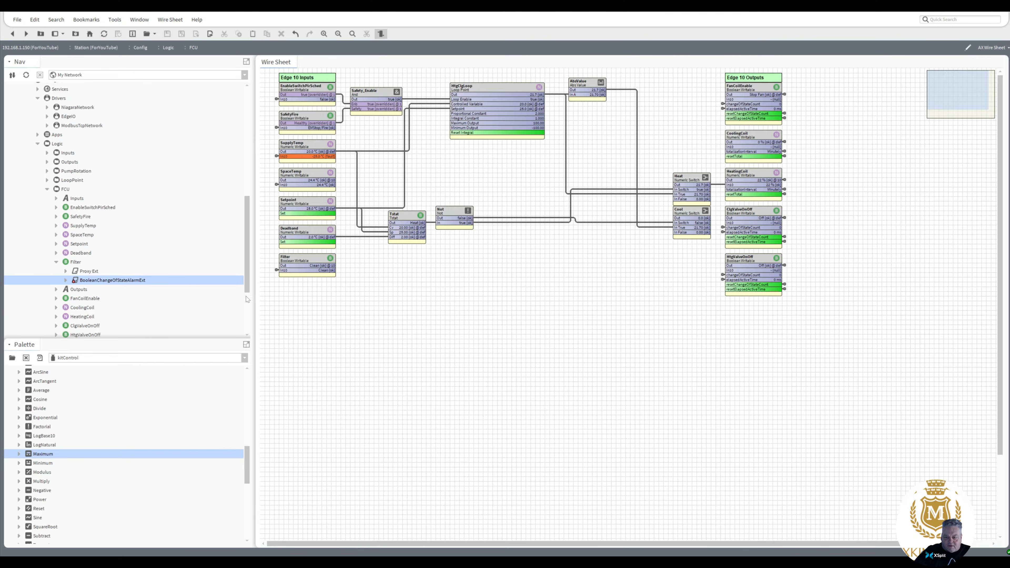
- Add a kitControl Minimum block below AbsValue and link AbsValue's Out to its In A
left_click(47, 464)
left_click_drag(364, 329, 364, 330)
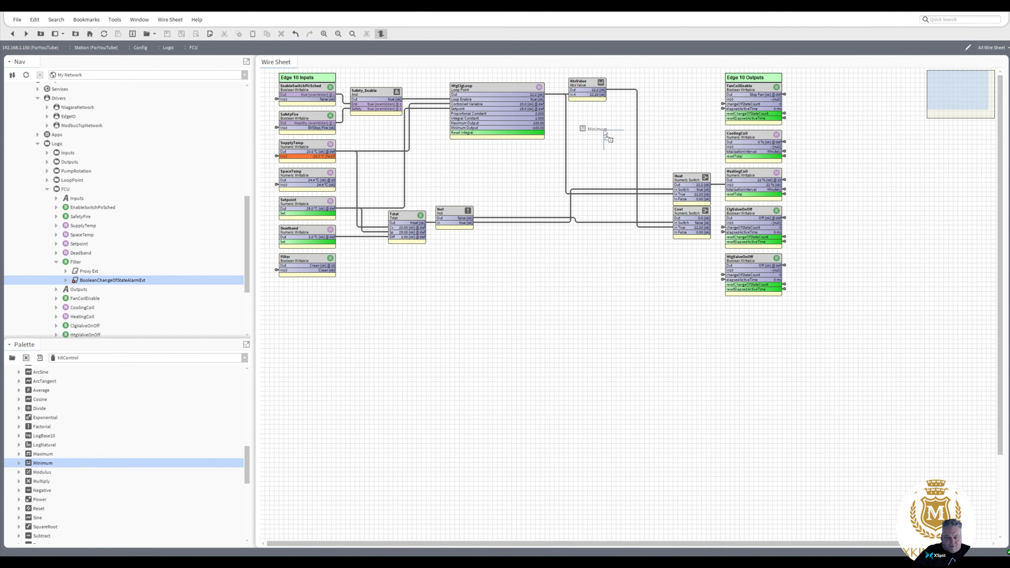
left_click(494, 292)
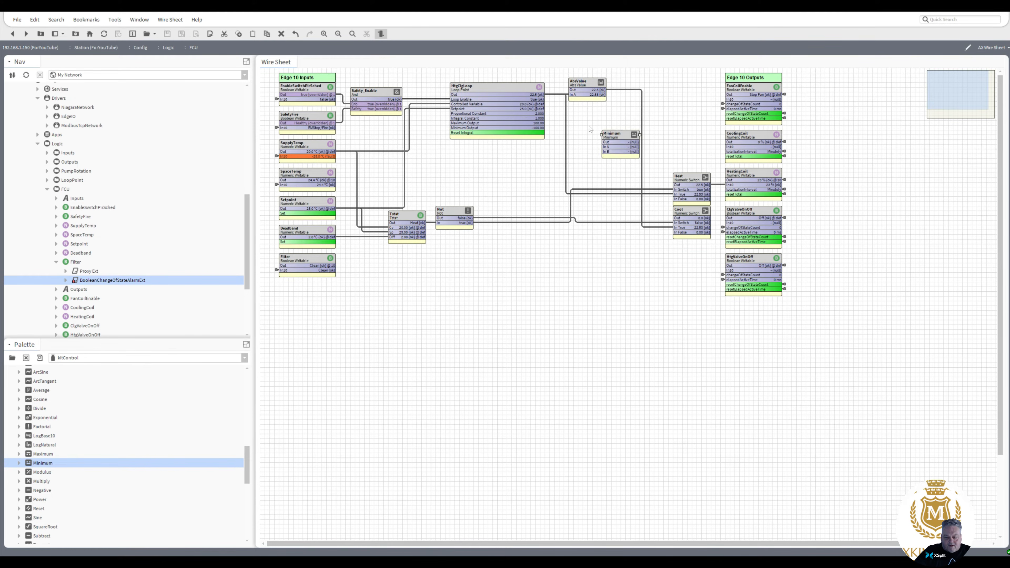
left_click_drag(603, 93, 612, 147)
- Clear the null option on Minimum's In B so it uses 0.00, save it, and return to the wire sheet
double_click(619, 137)
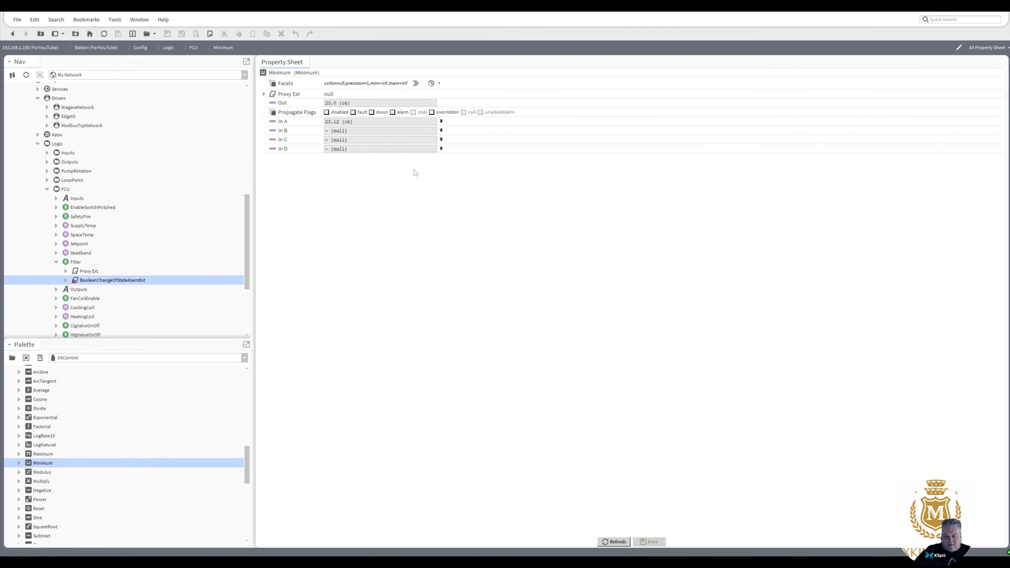
left_click(441, 131)
left_click(326, 139)
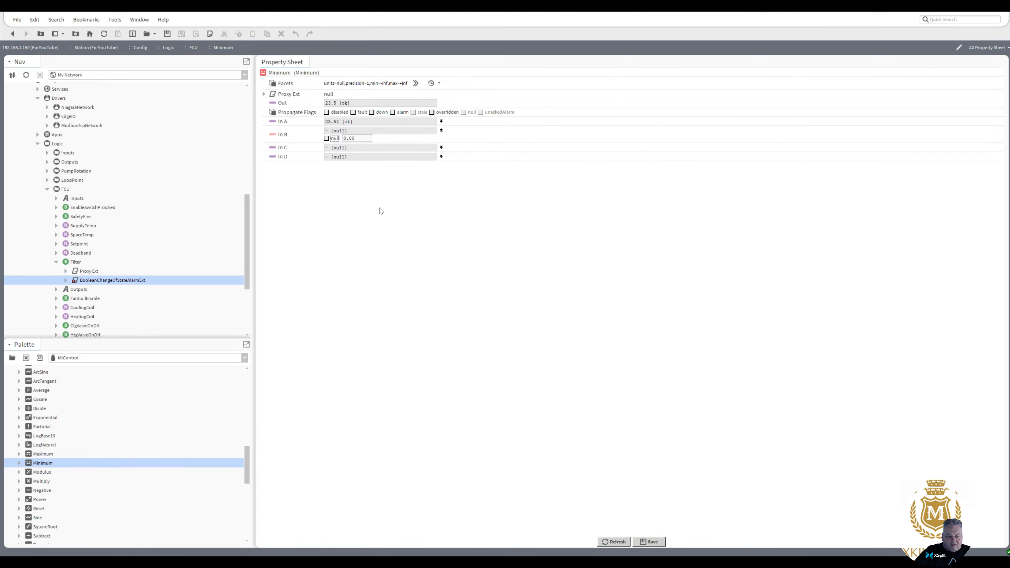
left_click(648, 542)
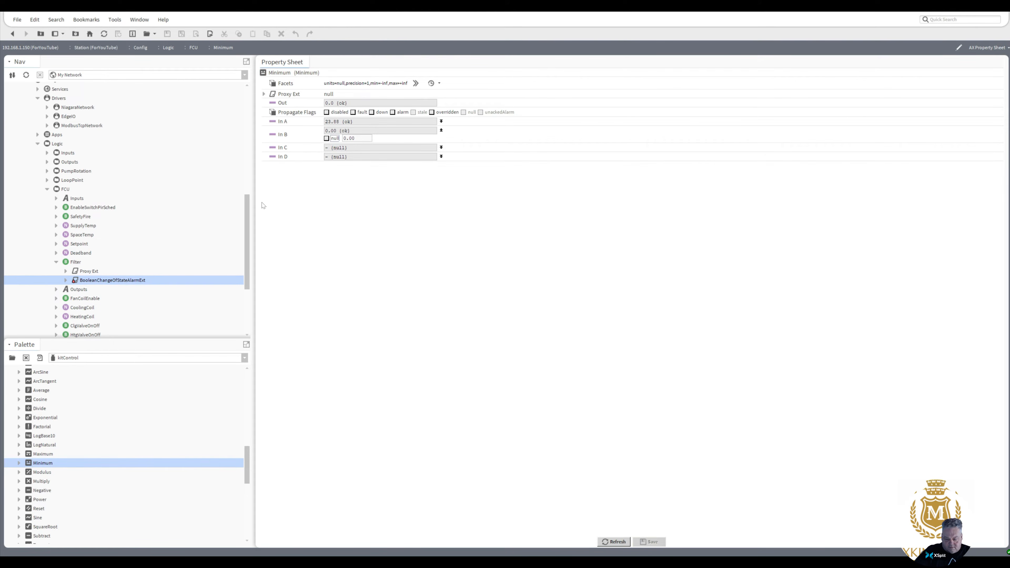
left_click(12, 34)
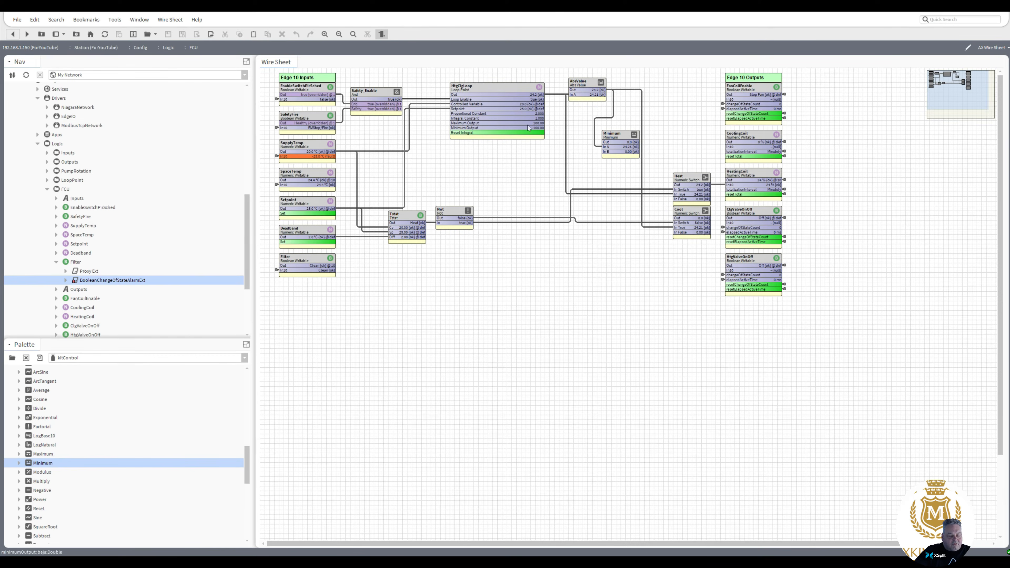
- Delete the link from AbsValue's Out to Cool's In True
left_click_drag(638, 142, 646, 156)
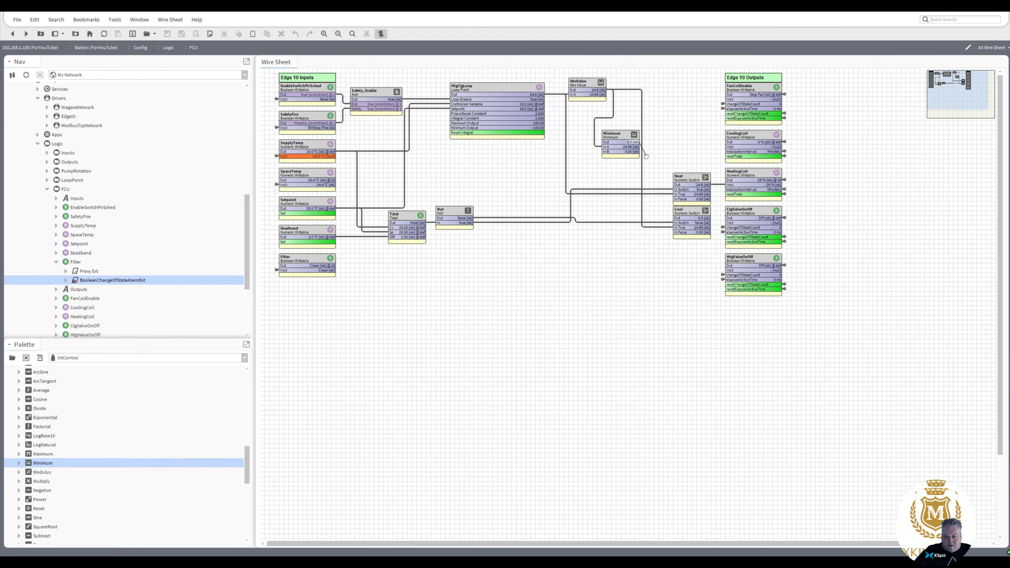
left_click_drag(646, 156, 646, 156)
left_click(642, 181)
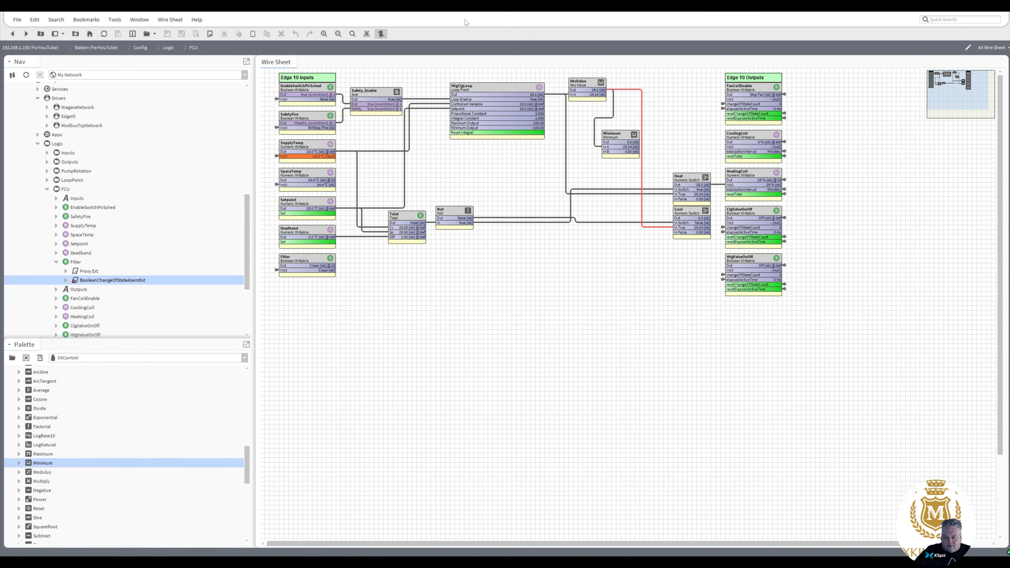
left_click(367, 34)
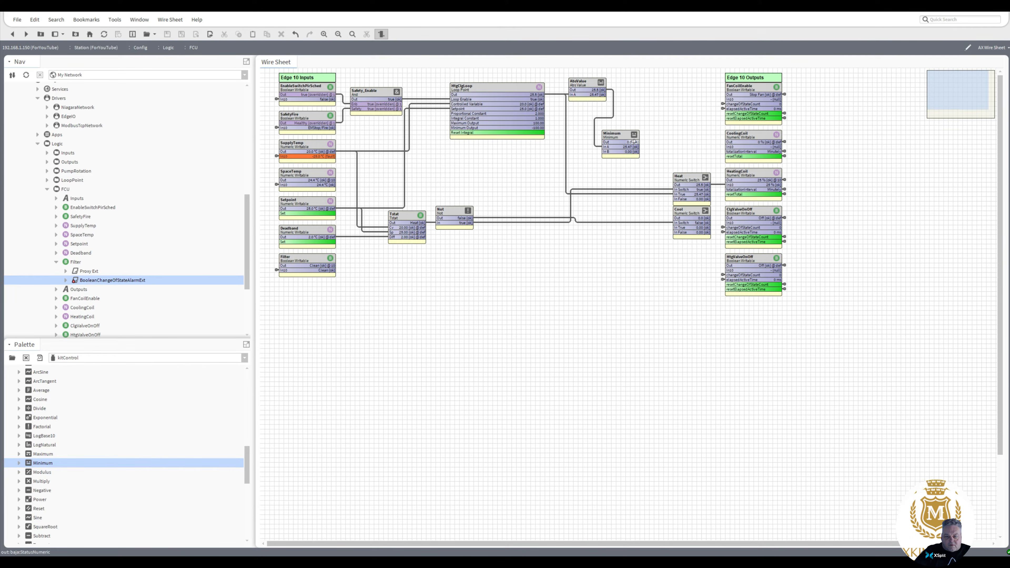
- Link Minimum's Out to Cool's In True and move the Cool block slightly lower
left_click_drag(639, 142, 672, 225)
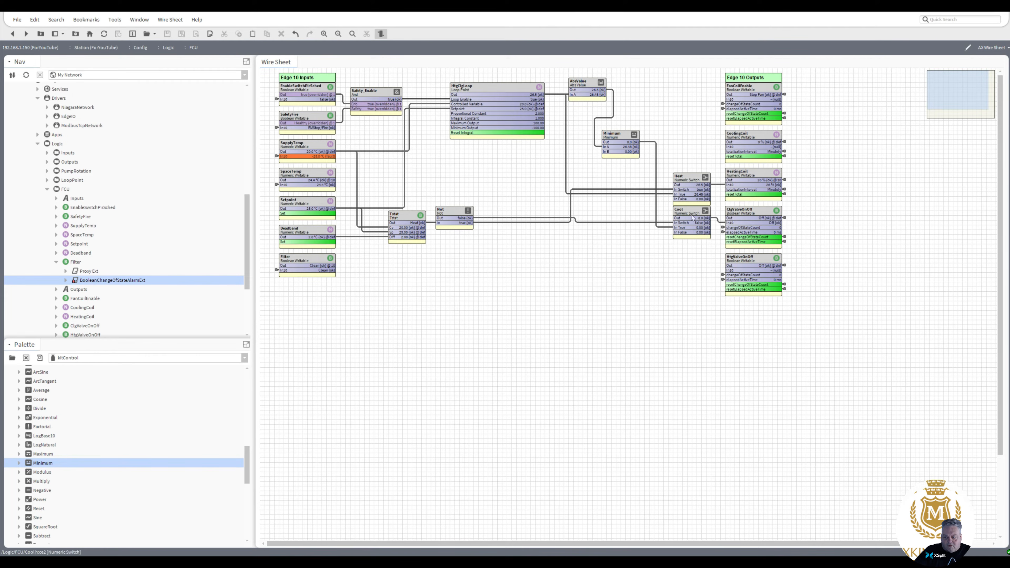
left_click_drag(693, 217, 693, 222)
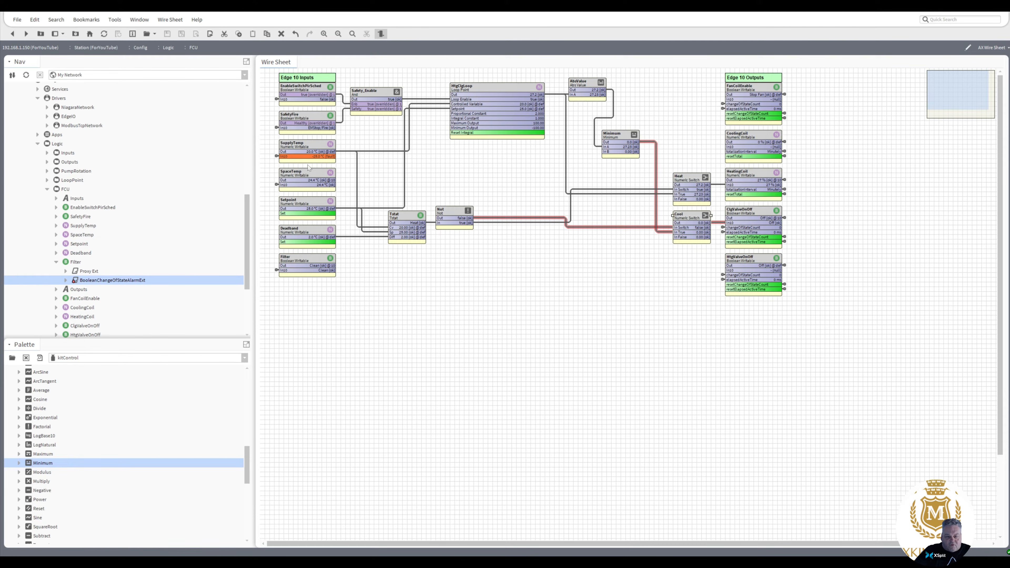
- Set the Setpoint point to 16 °C
right_click(301, 202)
mouse_move(326, 212)
left_click(382, 212)
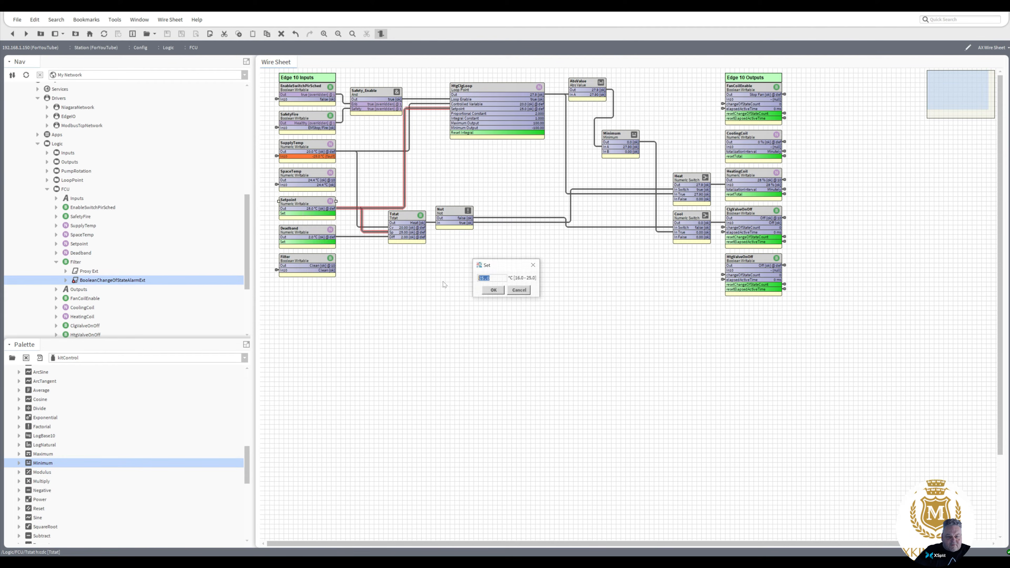
type("16")
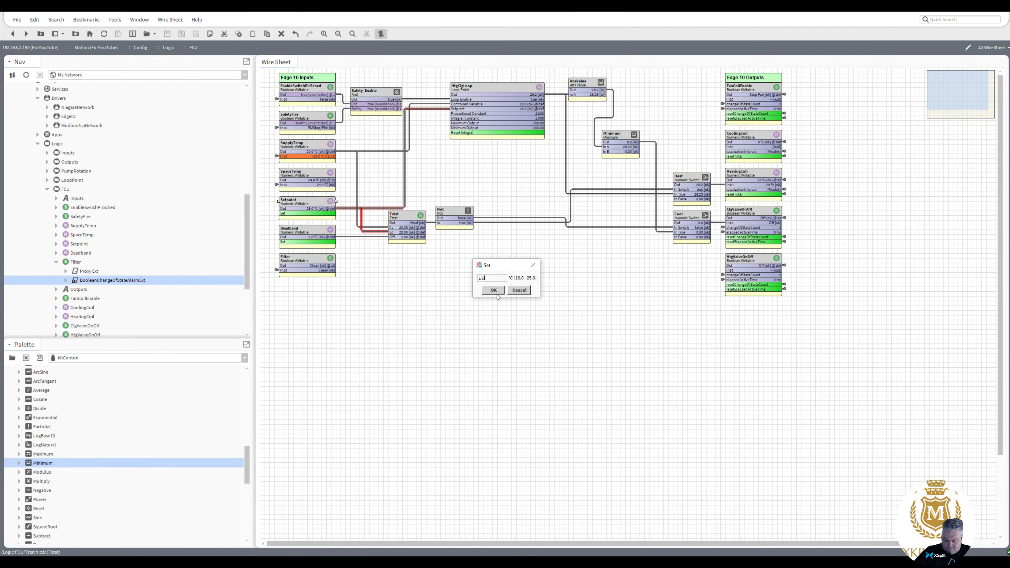
left_click(493, 290)
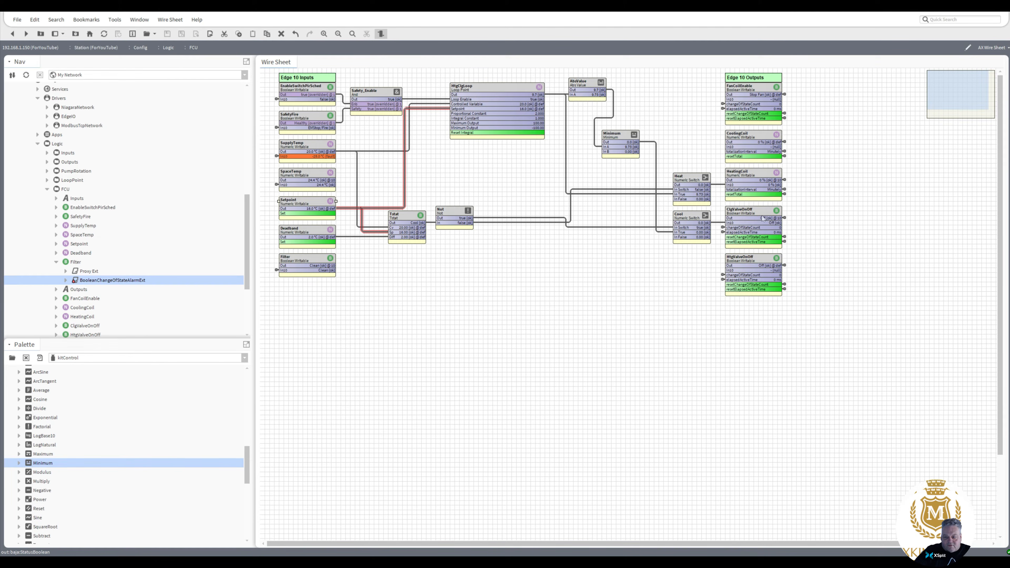
- Delete the link from Cool's Out, then place Cool above Heat and link its Out to CoolingCoil
left_click(721, 223)
left_click(363, 36)
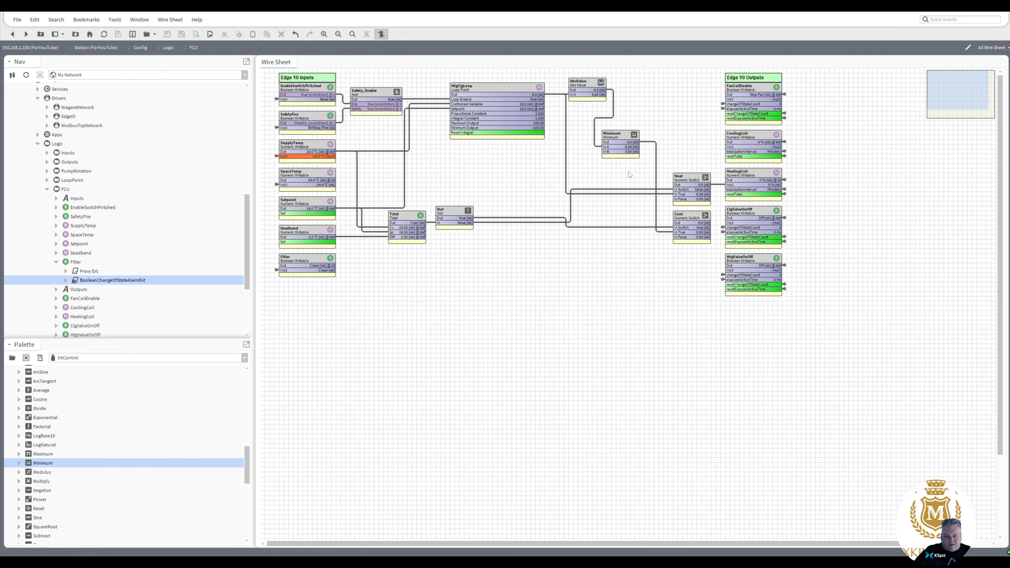
left_click_drag(693, 218, 725, 146)
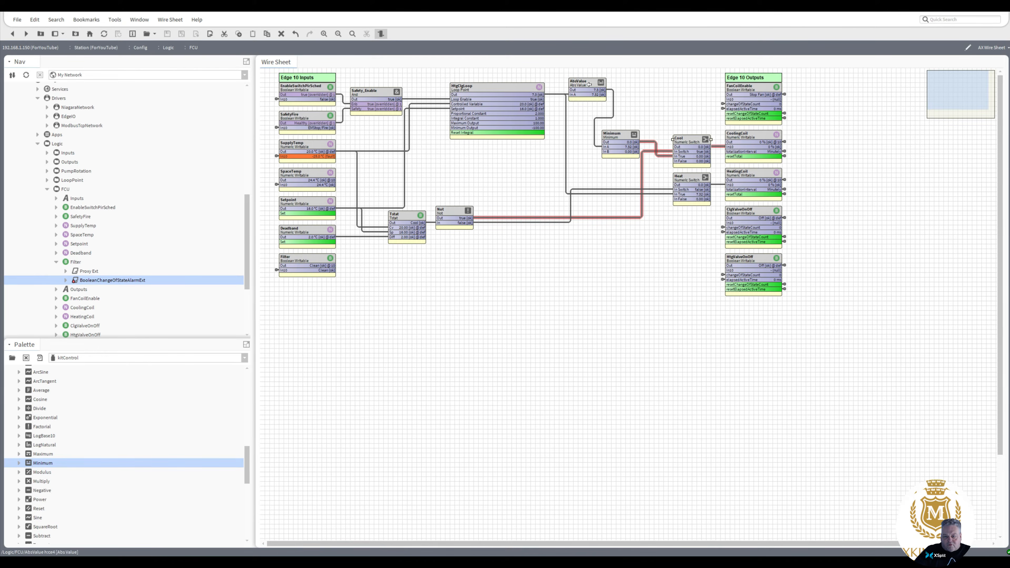
- Shift AbsValue closer to HtgClgLoop and replace the loop's link into Heat's In True with one from AbsValue's In A
left_click_drag(588, 84, 578, 87)
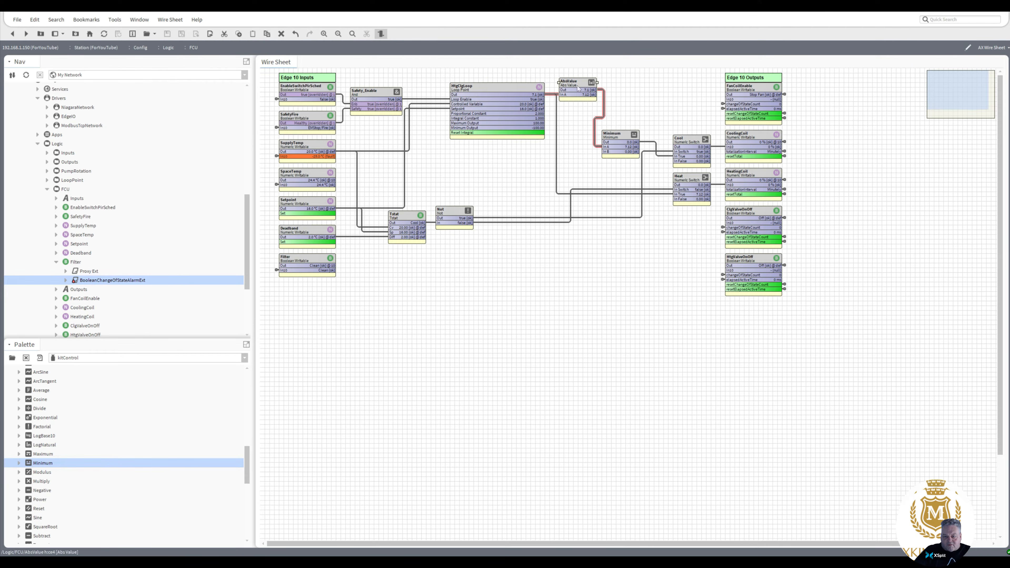
left_click(559, 195)
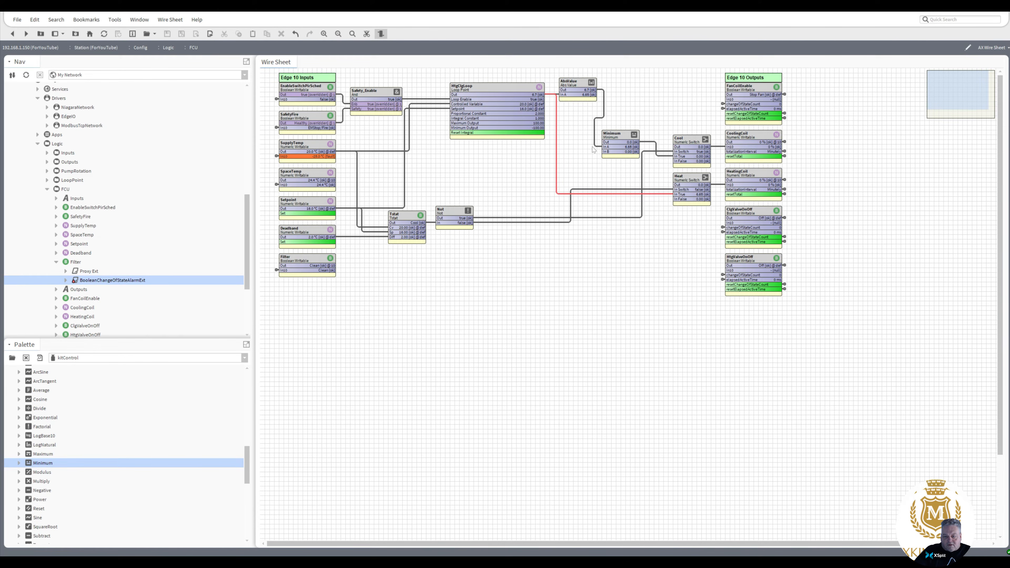
left_click(367, 35)
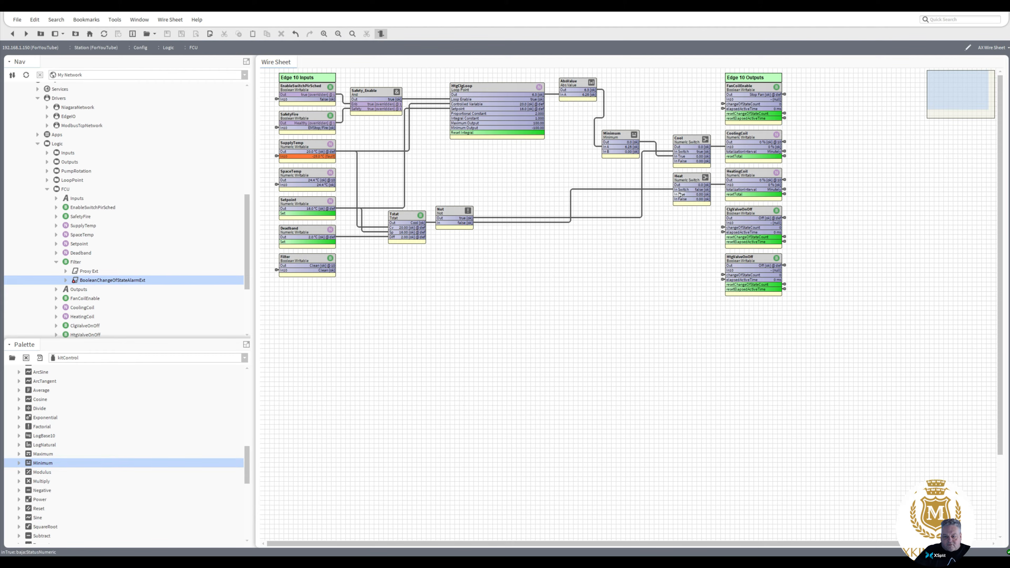
left_click_drag(681, 195, 589, 94)
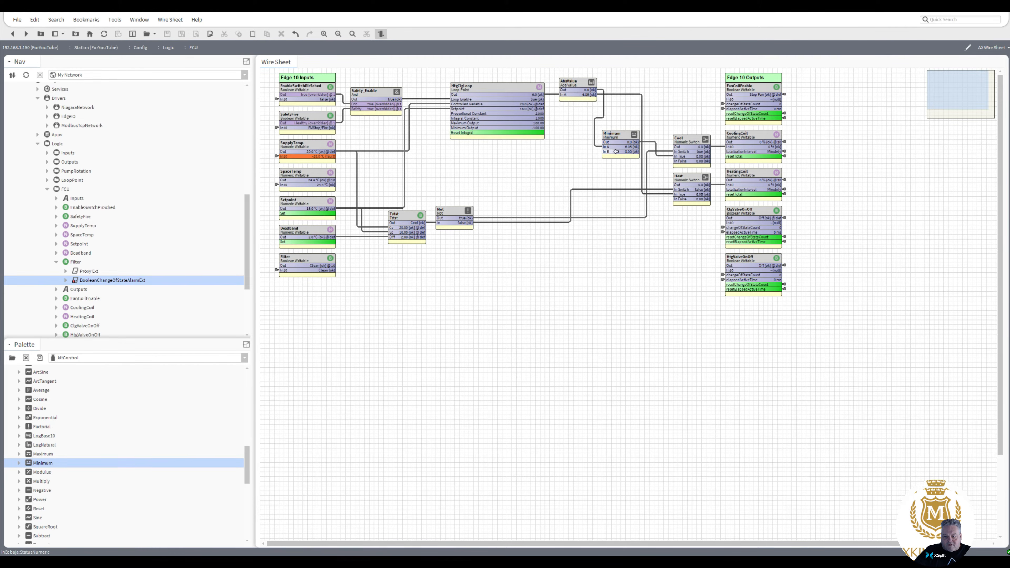
- Move the Minimum block beside AbsValue and rename it OnlyNeg
left_click_drag(622, 140, 640, 85)
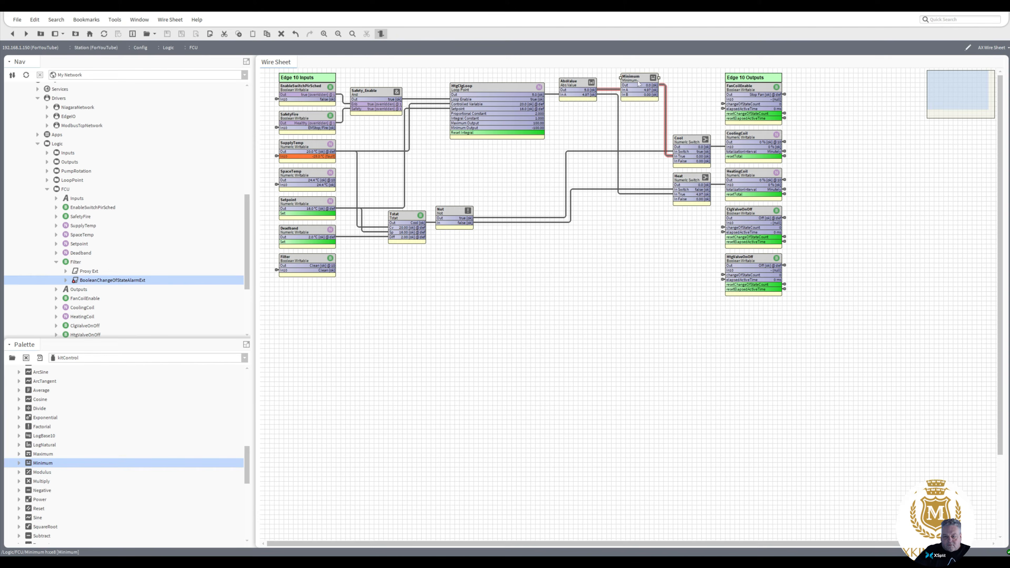
right_click(638, 83)
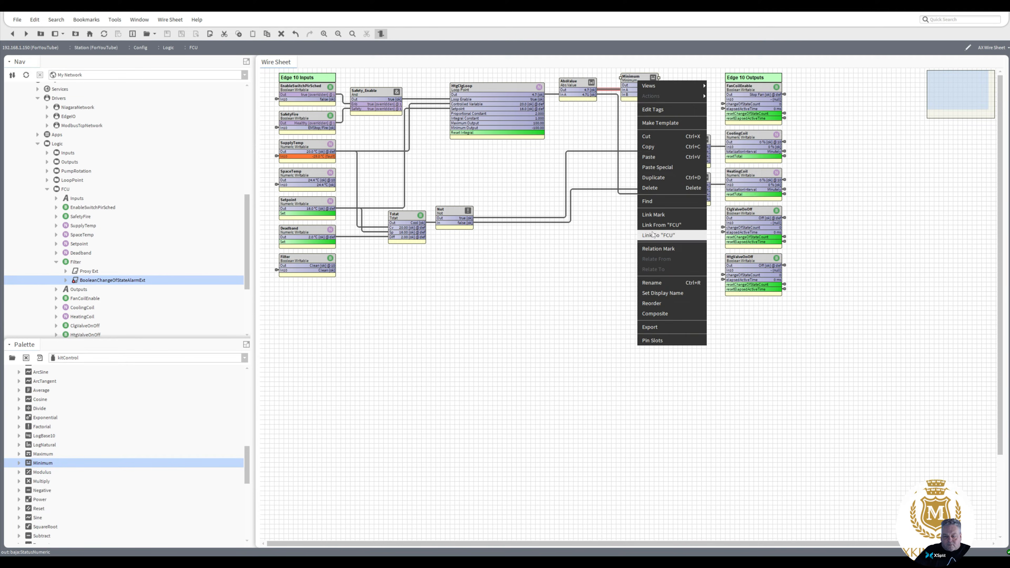
left_click(652, 282)
type("O")
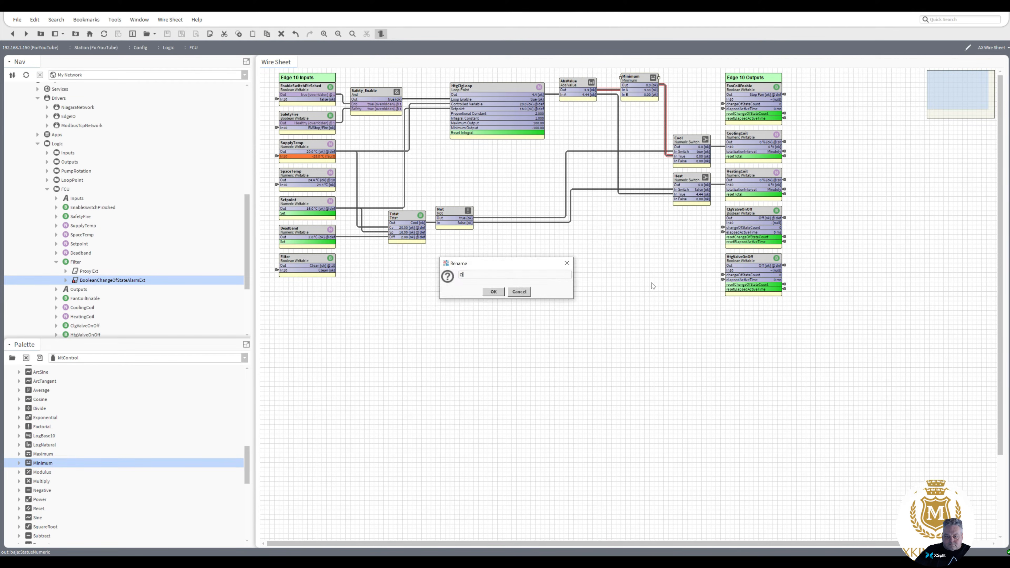
type("nlyNeg")
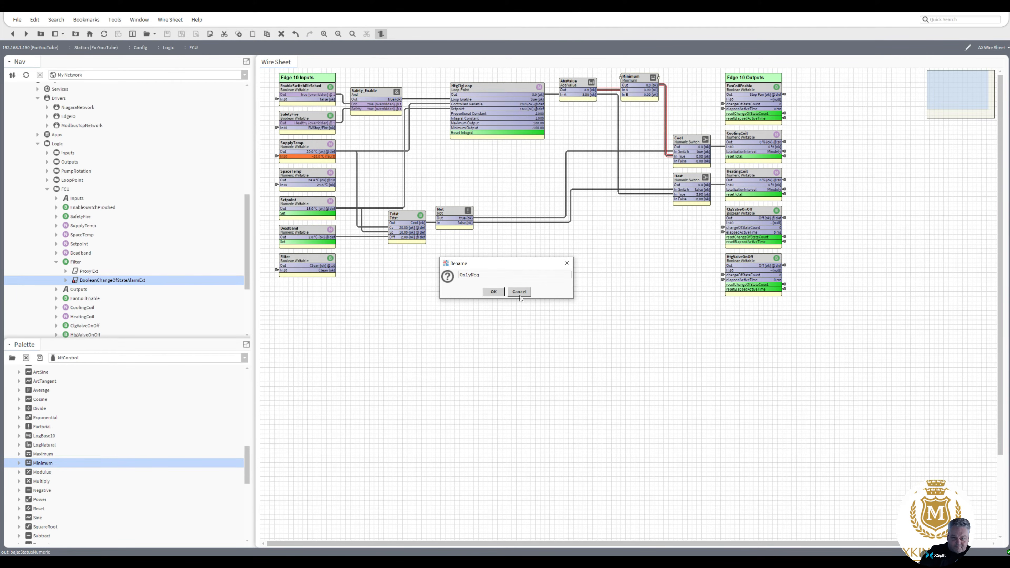
left_click(493, 292)
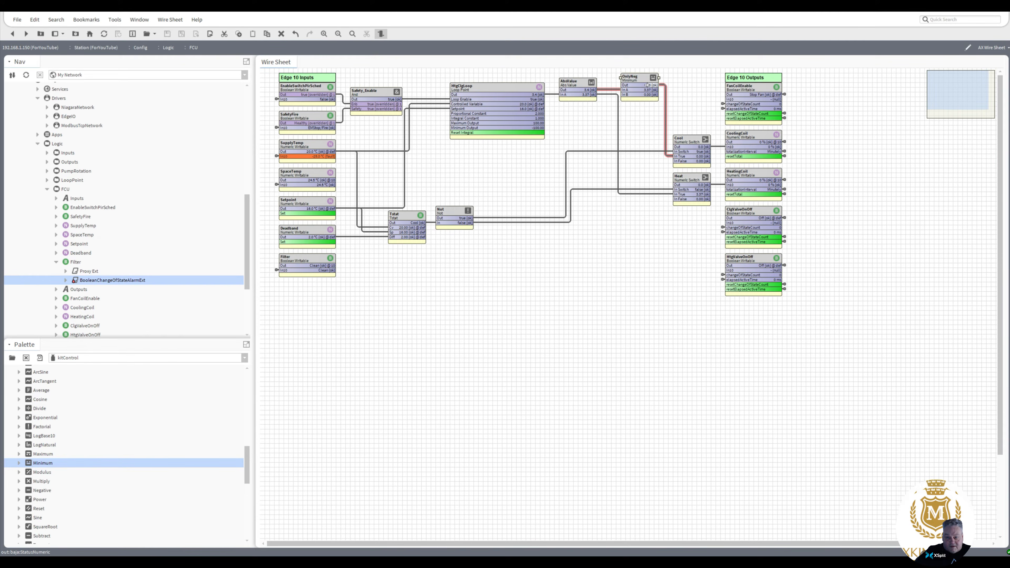
- Apply an emergency override of 25 °C to the SupplyTemp point
left_click(576, 96)
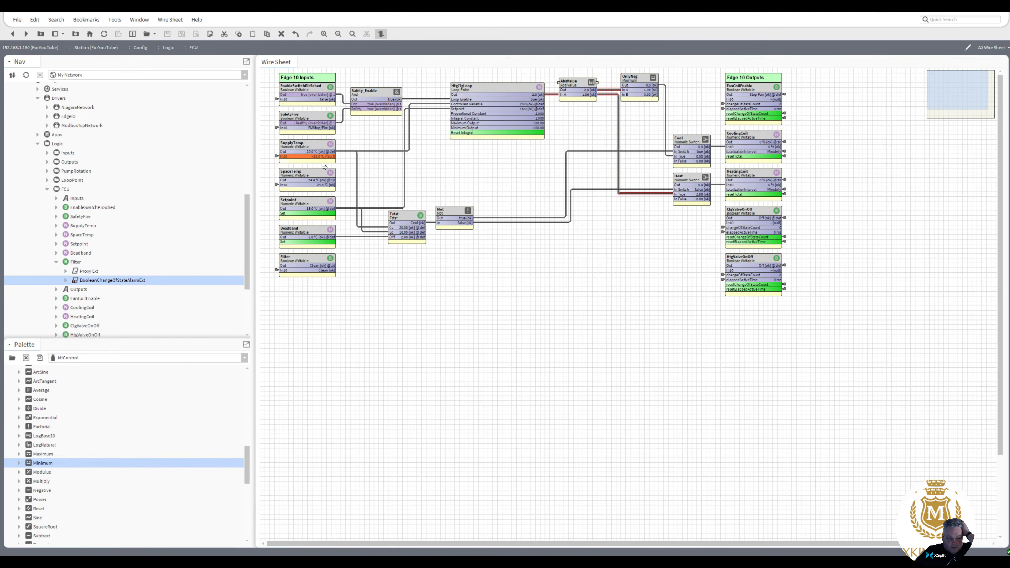
left_click(419, 103)
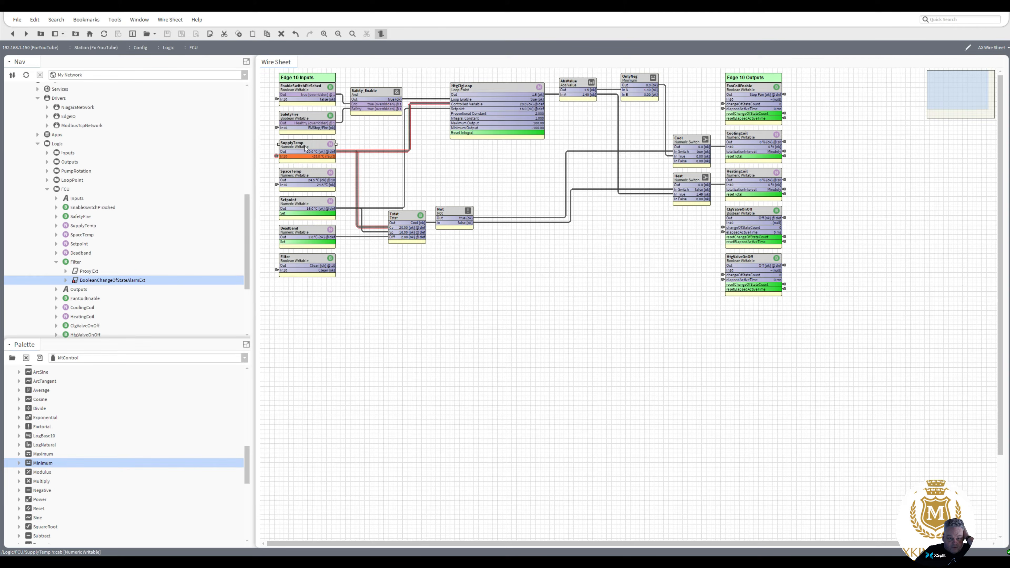
right_click(305, 145)
mouse_move(330, 160)
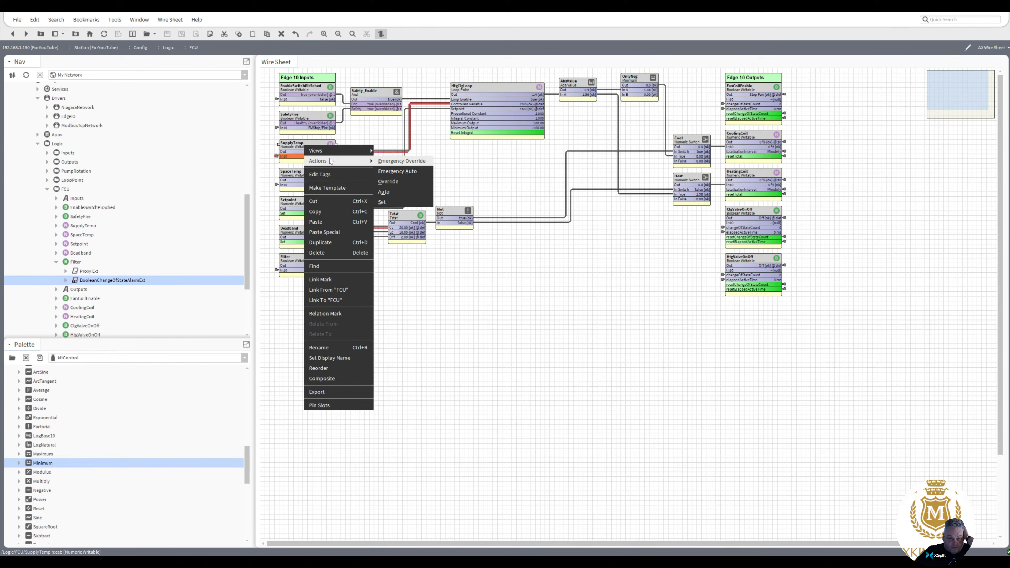
left_click(396, 162)
type("25")
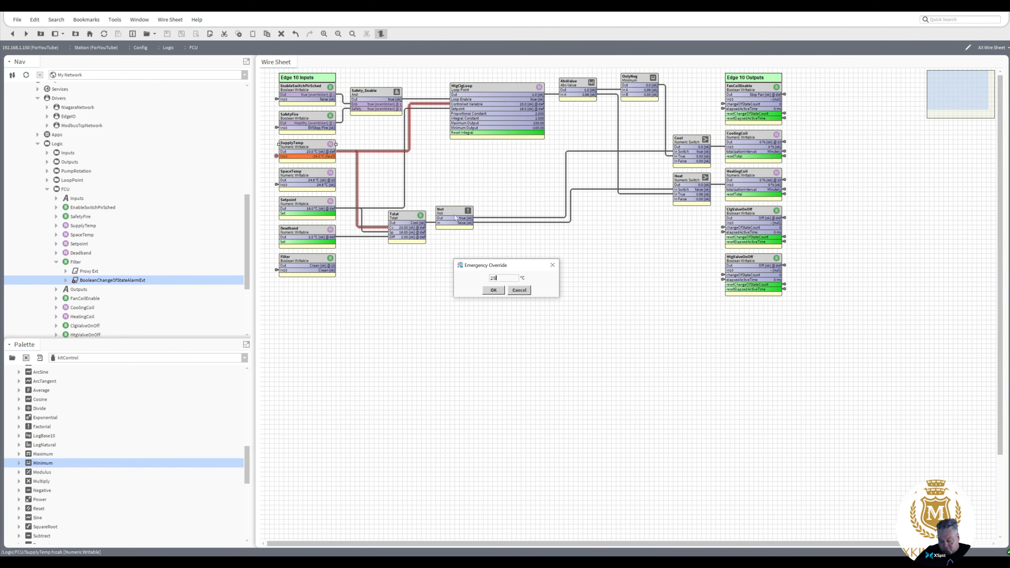
left_click(493, 290)
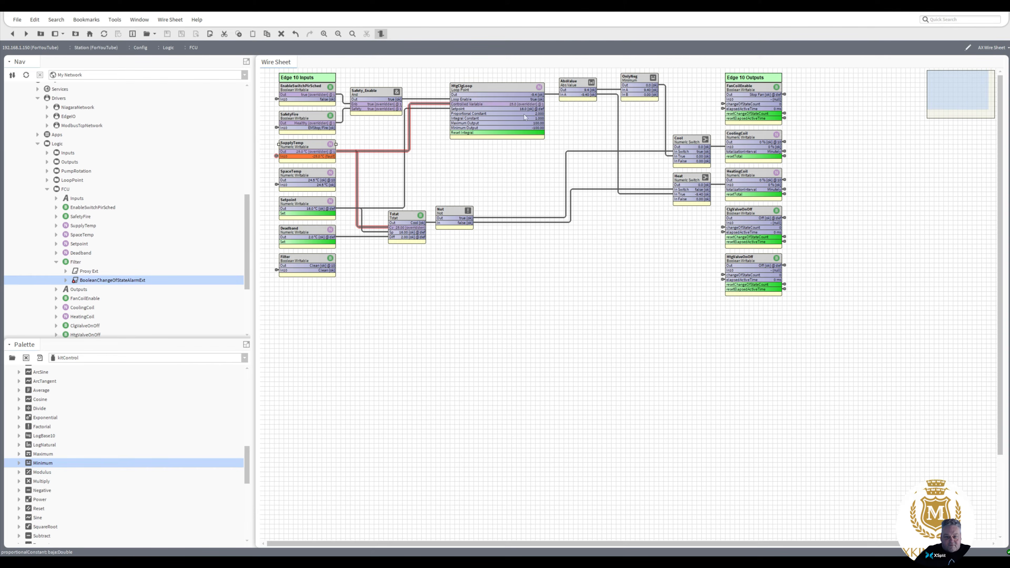
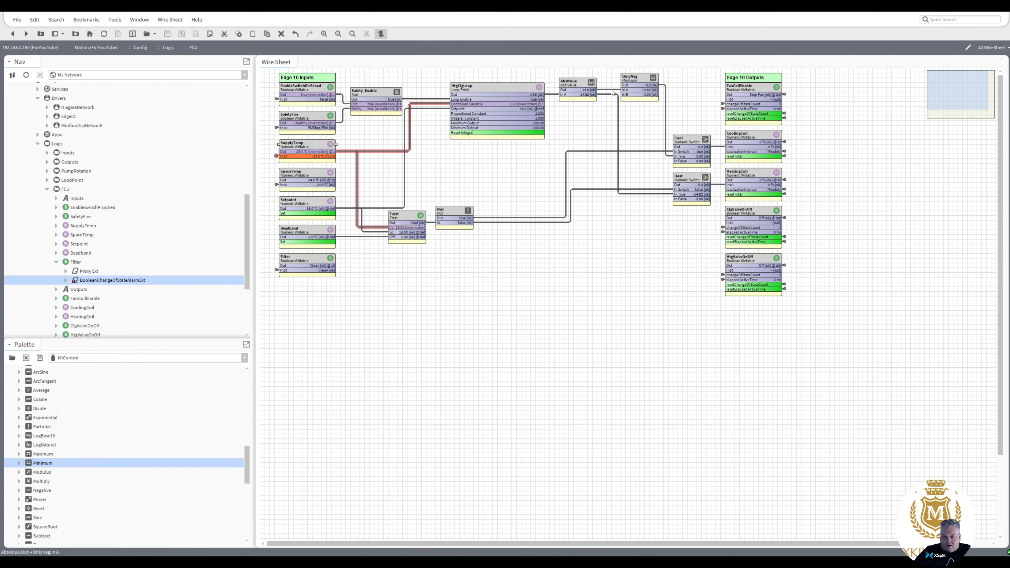
- Remove OnlyNeg's links from AbsValue's Out and to Cool, then link AbsValue's In A to OnlyNeg's In A
left_click(612, 91)
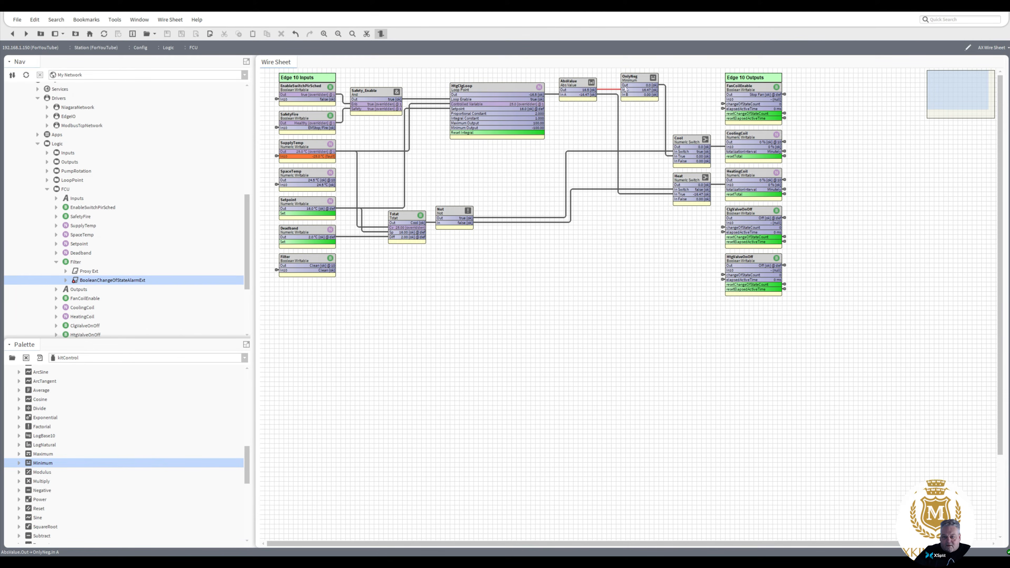
left_click(366, 33)
left_click(367, 33)
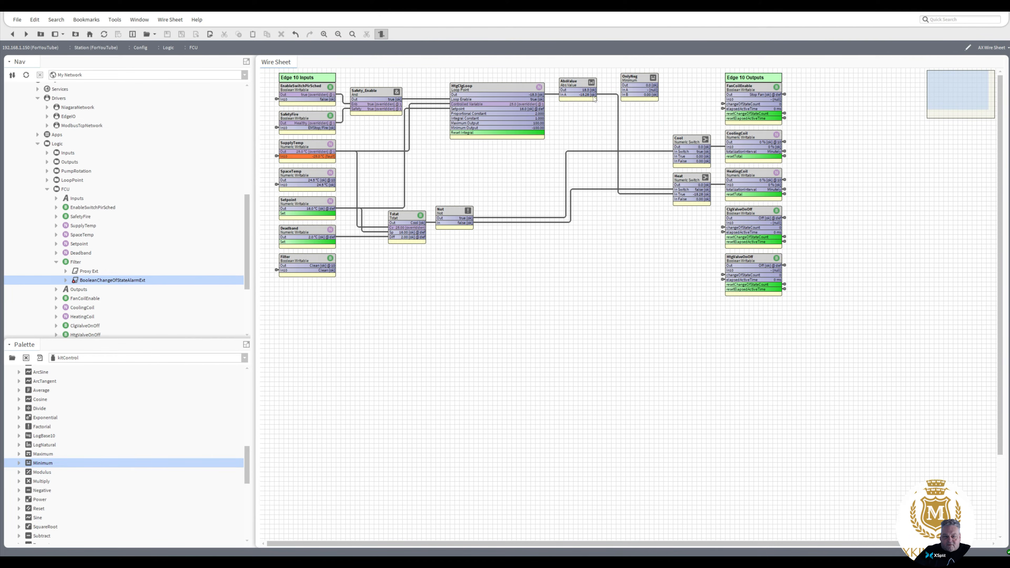
left_click_drag(595, 90, 636, 86)
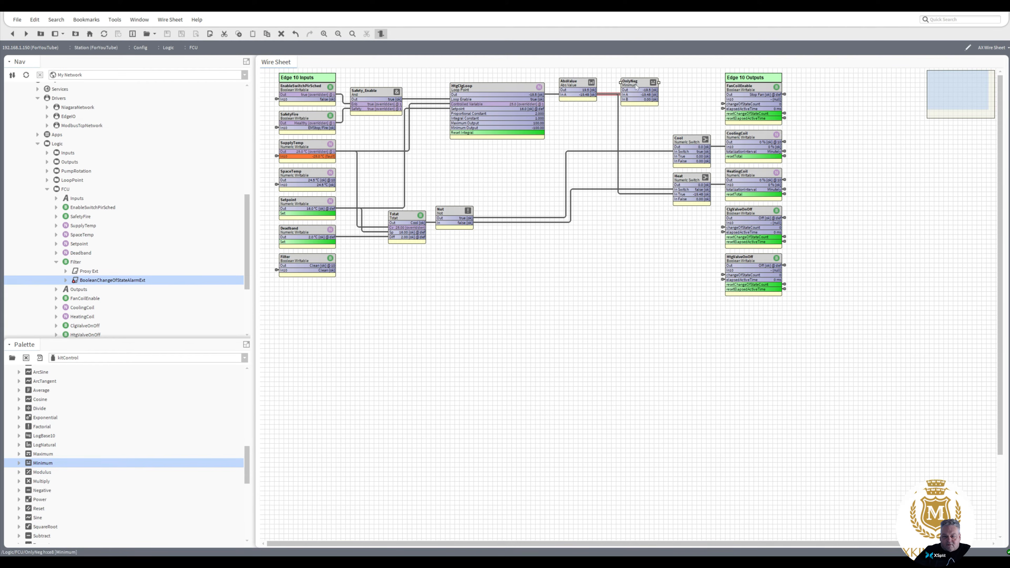
- Delete the links from AbsValue's In A to Heat and OnlyNeg, and the link from HtgClgLoop to AbsValue
left_click(575, 88)
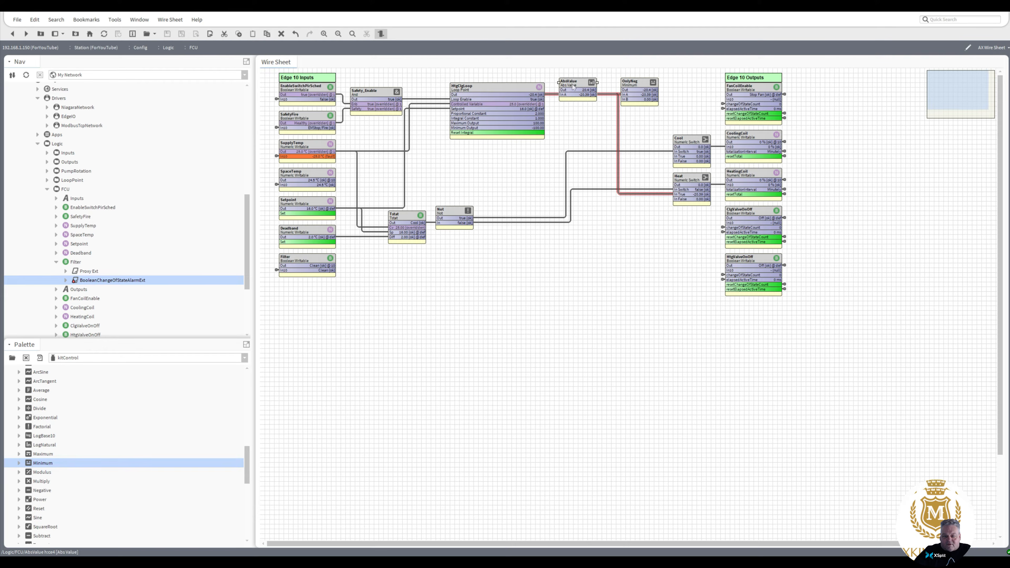
right_click(607, 96)
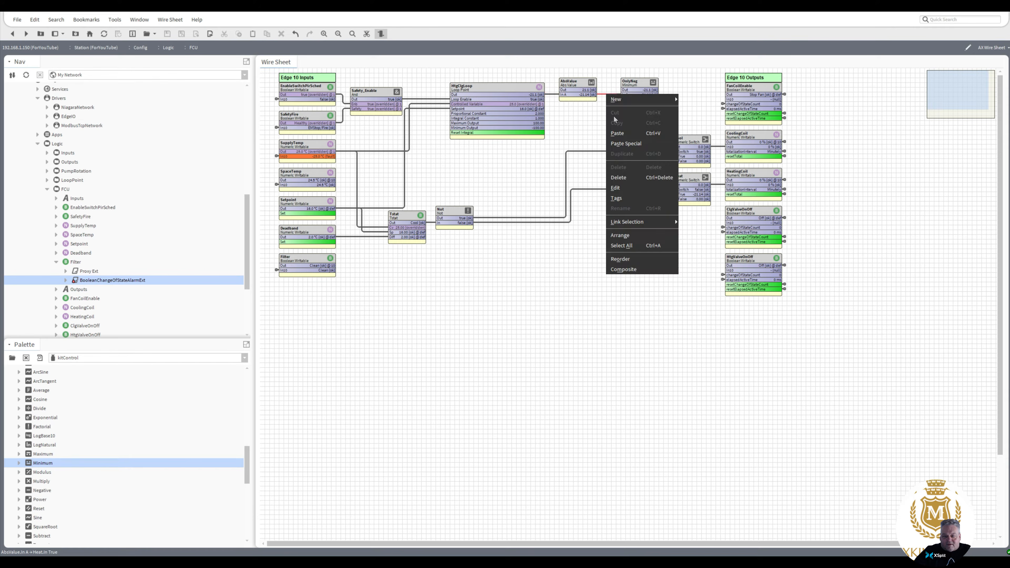
left_click(619, 178)
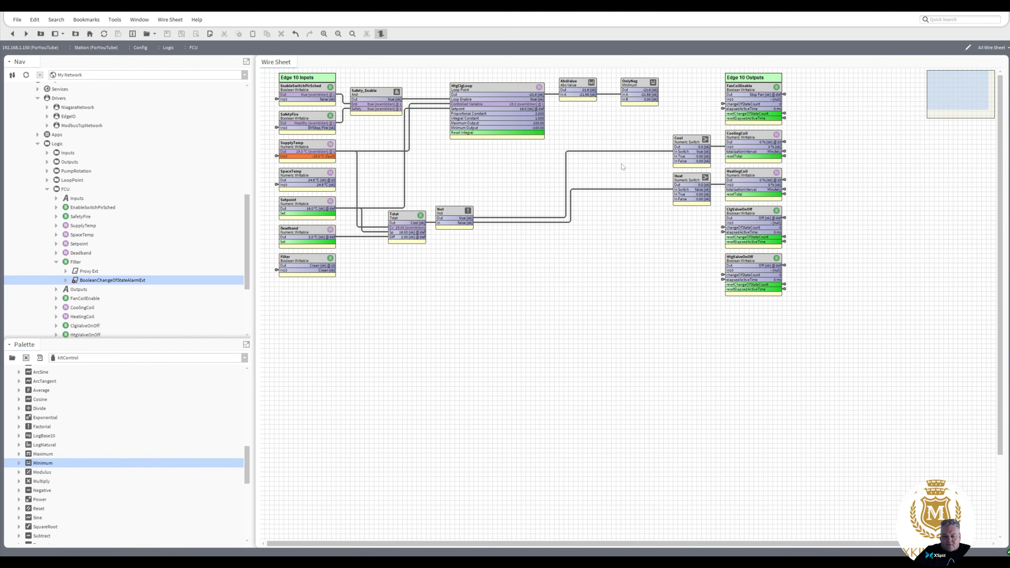
right_click(609, 96)
left_click(628, 179)
right_click(551, 94)
left_click(573, 175)
- Place AbsValue after OnlyNeg and chain HtgClgLoop's Out through OnlyNeg and AbsValue to Cool's In True
left_click_drag(683, 81, 683, 82)
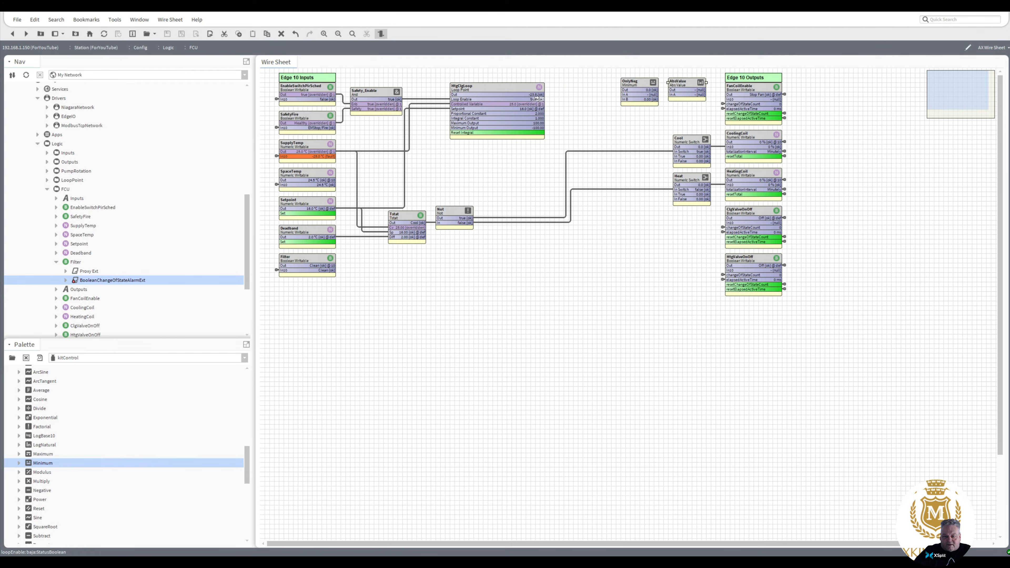
mouse_move(543, 95)
left_mouse_down()
mouse_move(636, 95)
mouse_move(599, 84)
mouse_move(567, 85)
mouse_move(669, 95)
mouse_move(635, 78)
mouse_move(618, 79)
mouse_move(661, 108)
mouse_move(674, 156)
left_mouse_up()
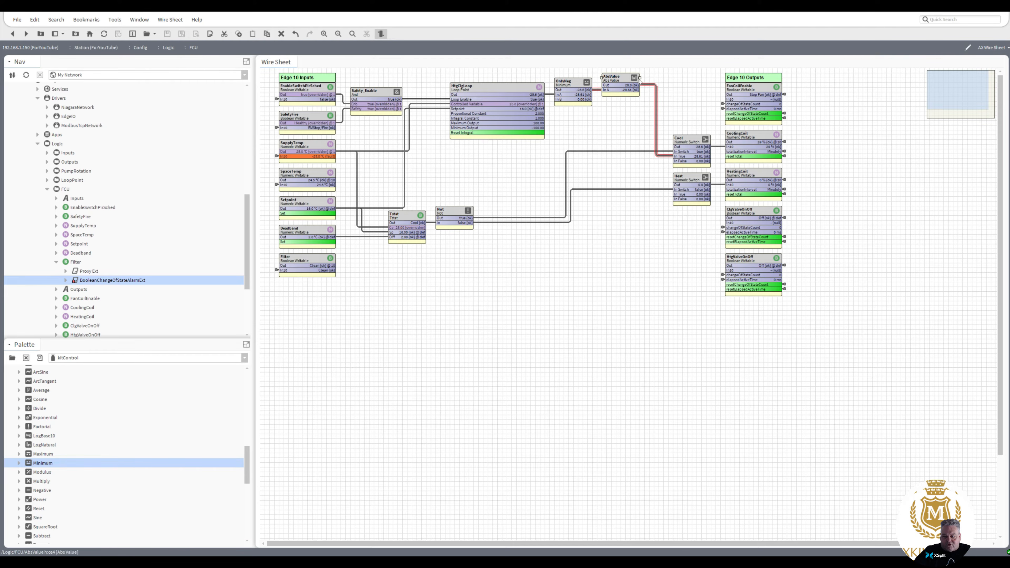
- Rename the AbsValue block as ClgOnly
right_click(615, 82)
left_click(638, 281)
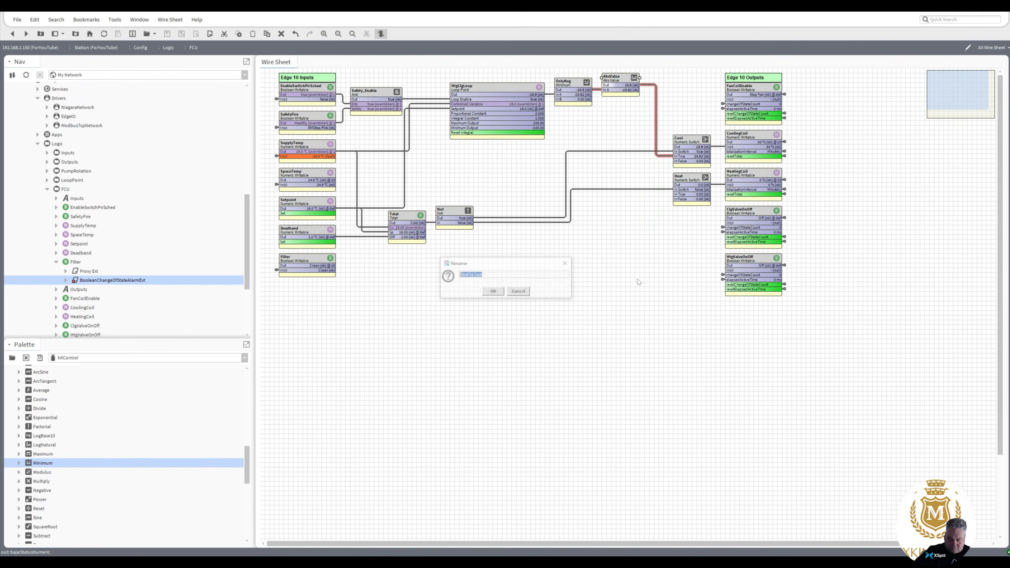
type("Clg")
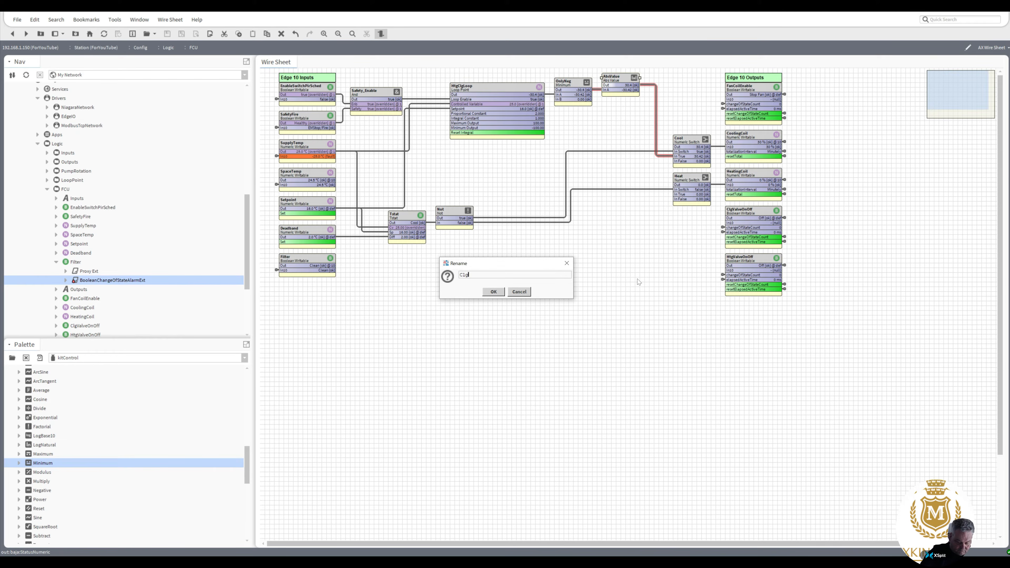
type("Only")
key("Return")
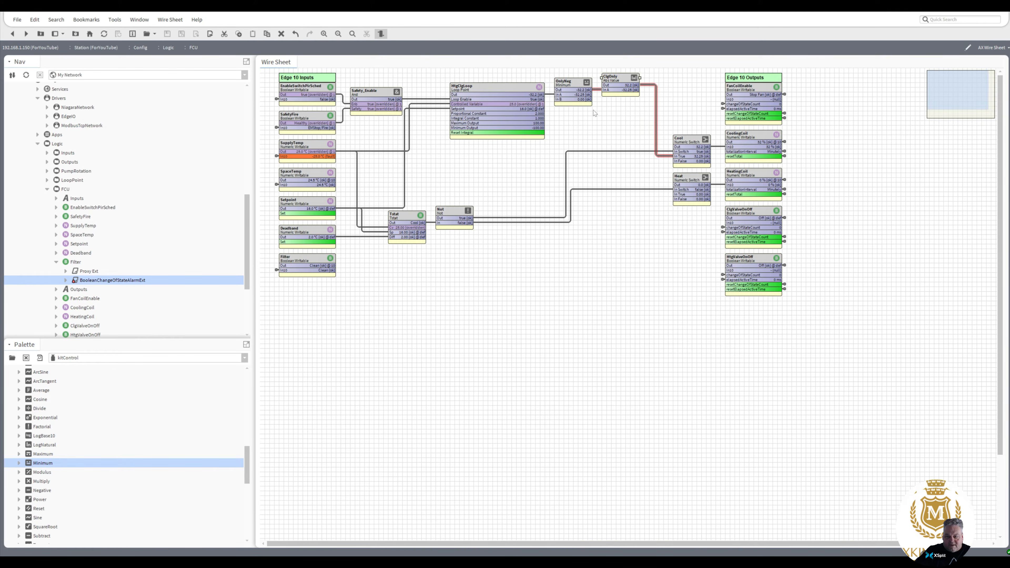
- Link OnlyNeg's In A to Heat's In True
left_click_drag(591, 94, 673, 195)
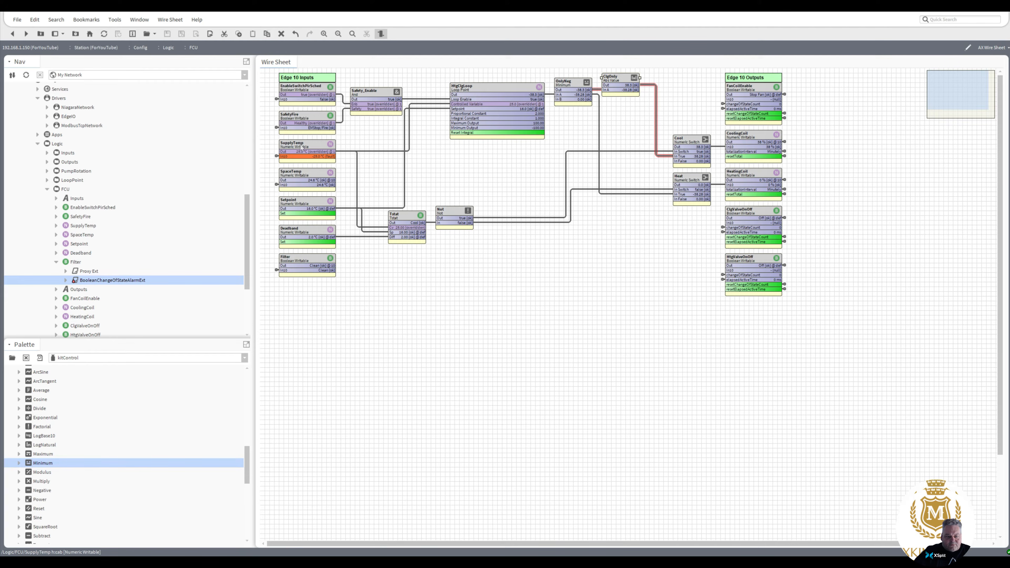
- Set the Setpoint block's value to 25 °C
right_click(300, 207)
mouse_move(325, 221)
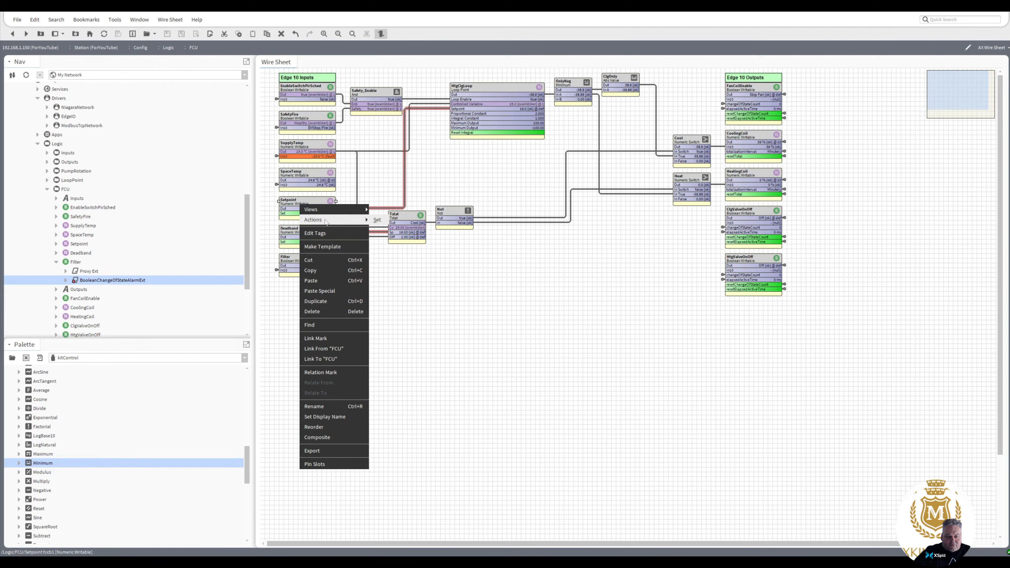
left_click(377, 221)
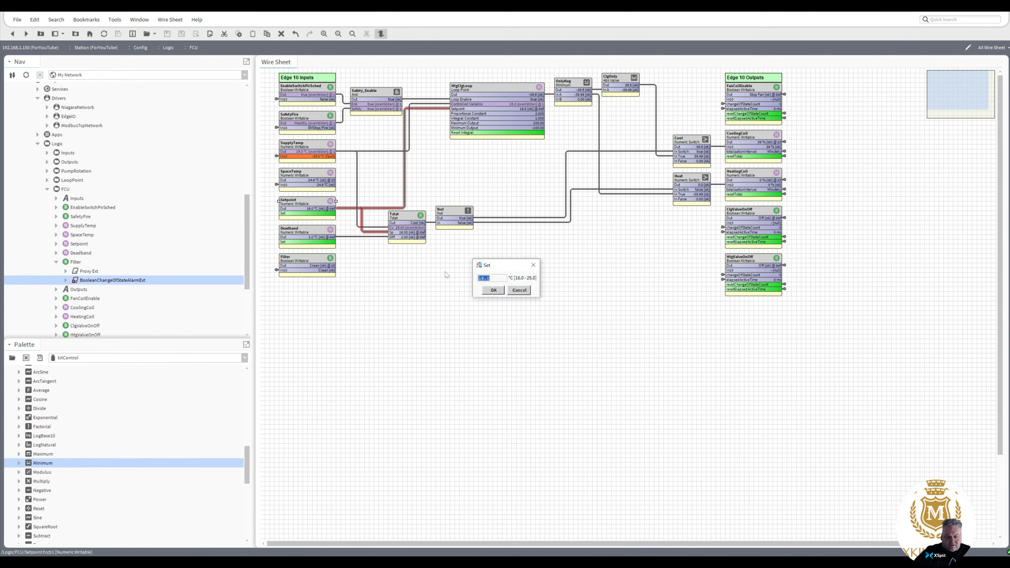
type("25")
left_click(494, 290)
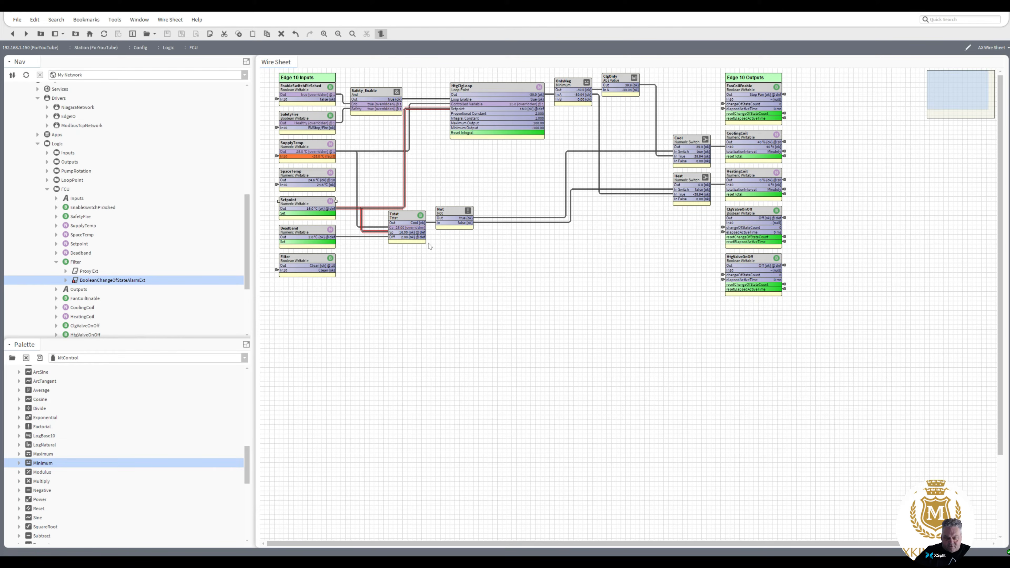
- Apply an emergency override of 16 °C to SupplyTemp
right_click(312, 148)
mouse_move(348, 167)
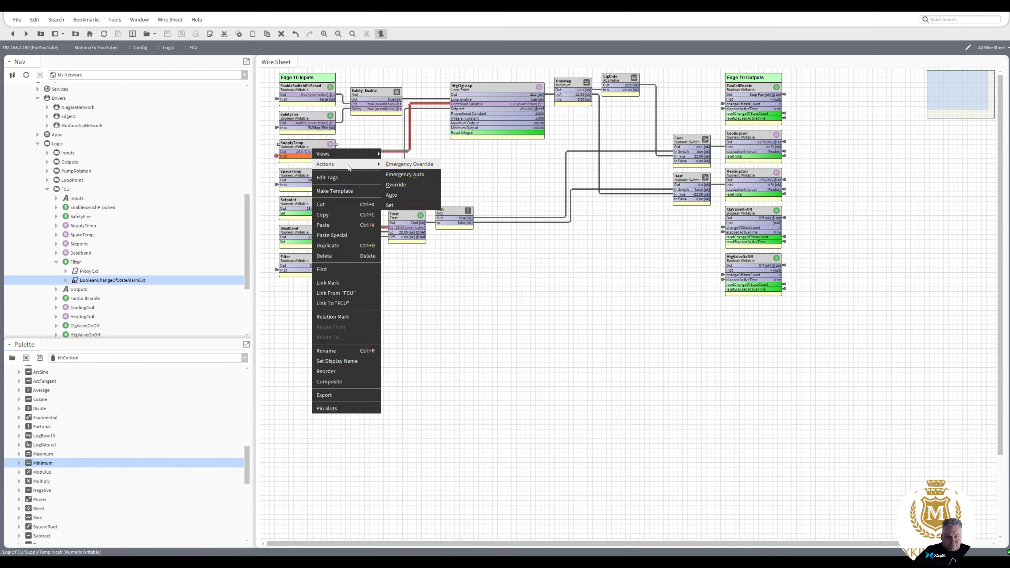
left_click(410, 168)
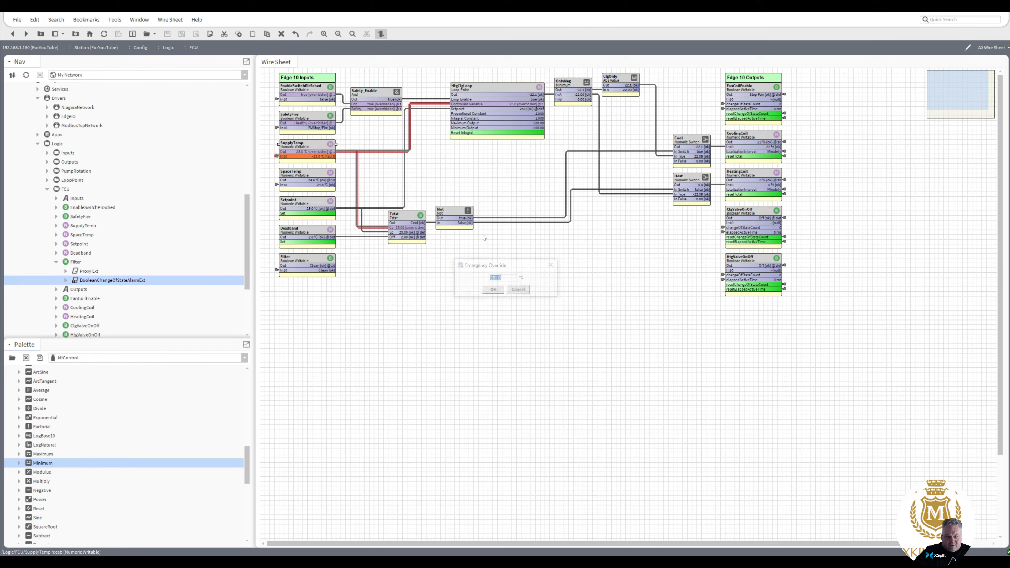
type("16")
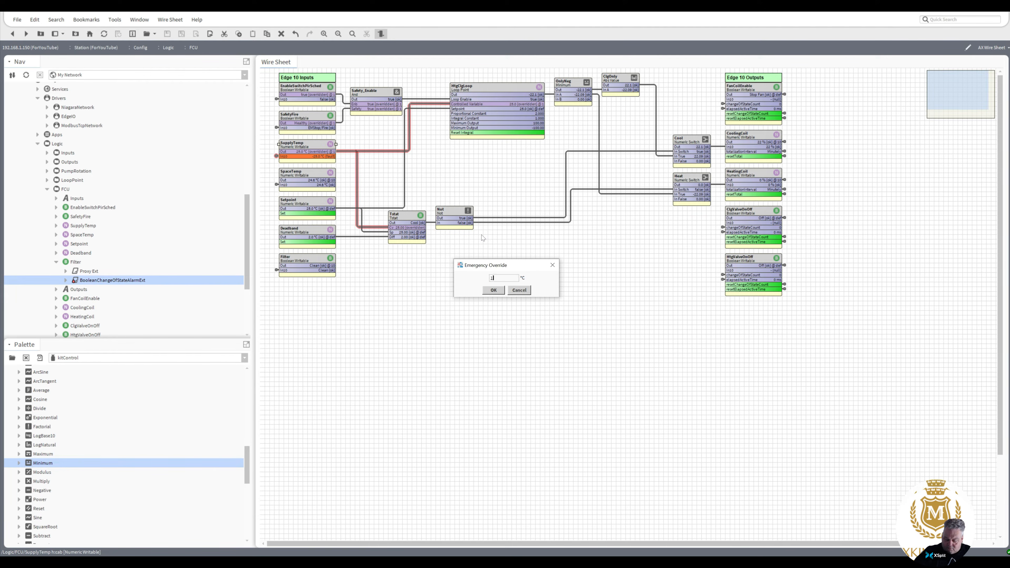
left_click(494, 291)
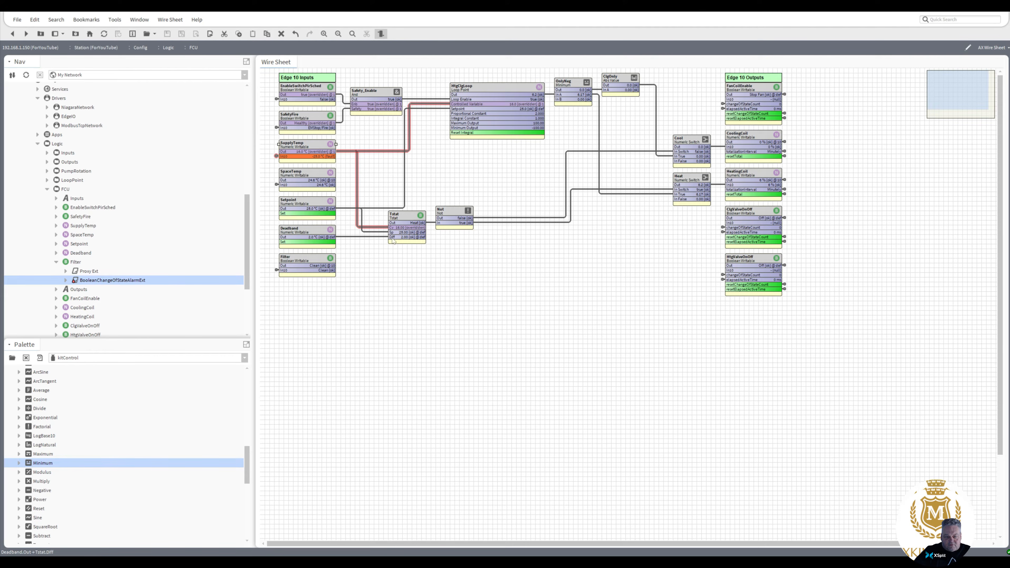
- Link Safety_Enable's Out to the input of FanCoilEnable
left_click(490, 224)
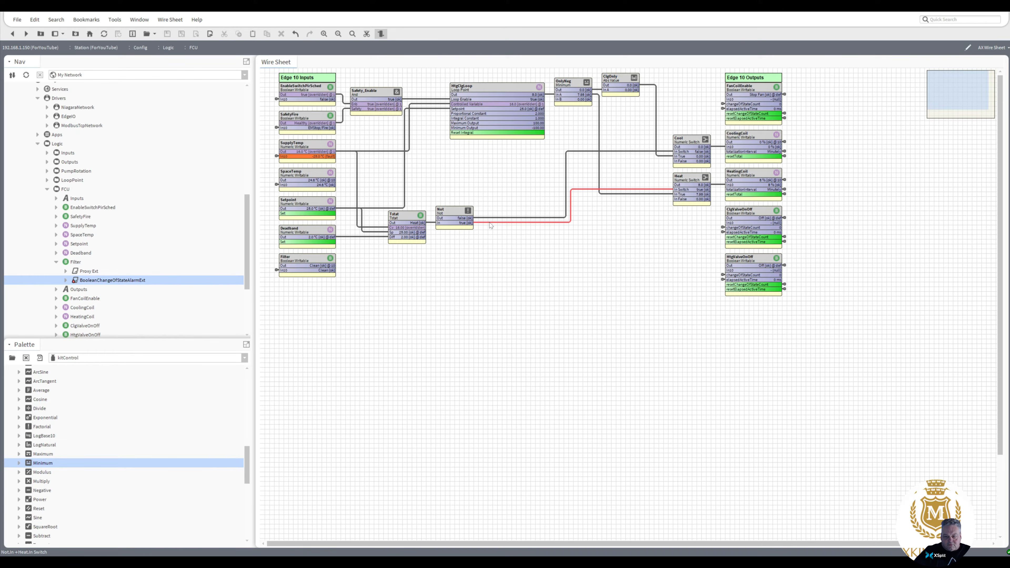
left_click(490, 220)
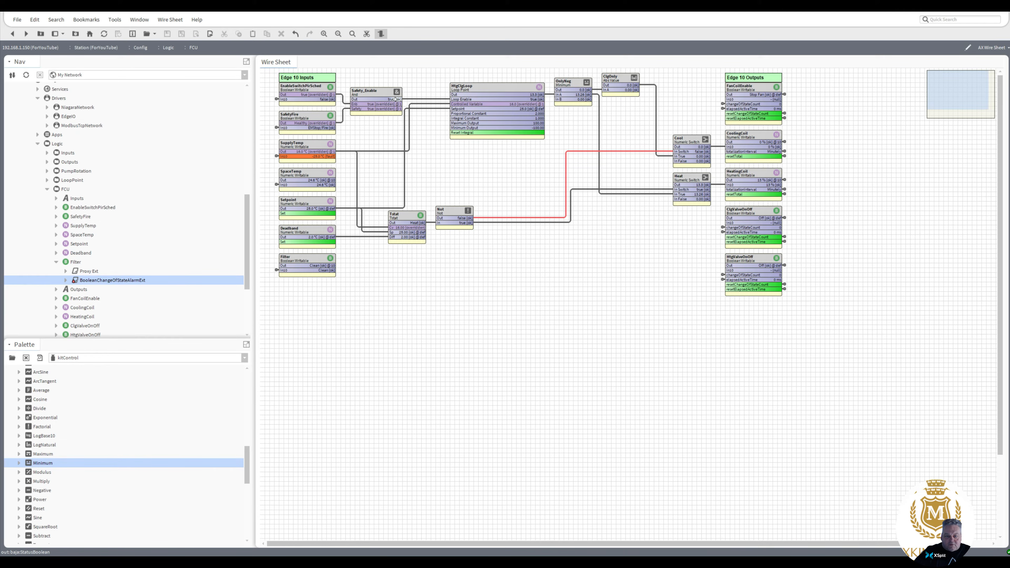
left_click_drag(395, 99, 730, 99)
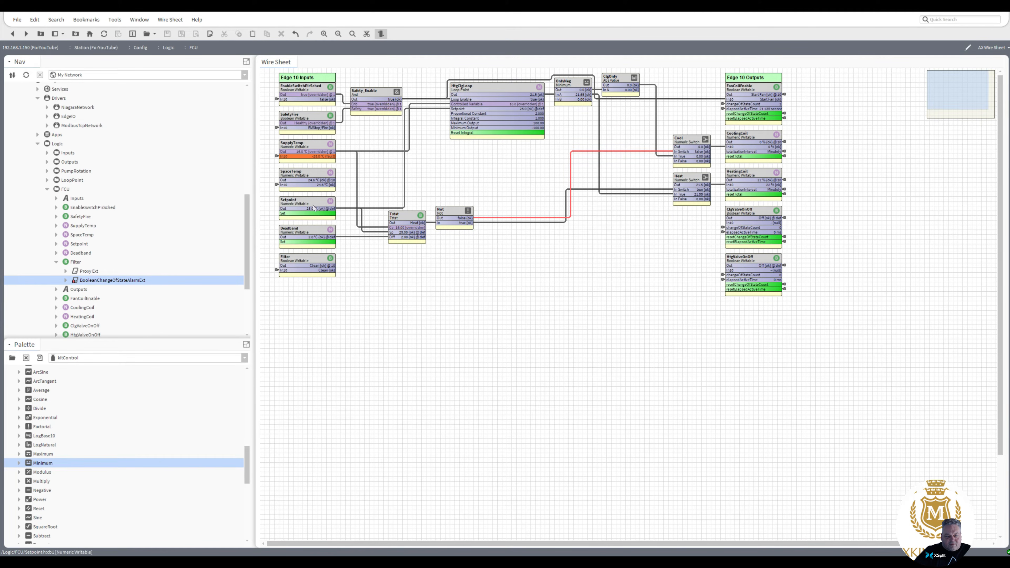
- Move SpaceTemp below Filter and shift Setpoint, Deadband, Tstat and Not up, leaving a gap between Deadband and Filter
left_click(311, 176)
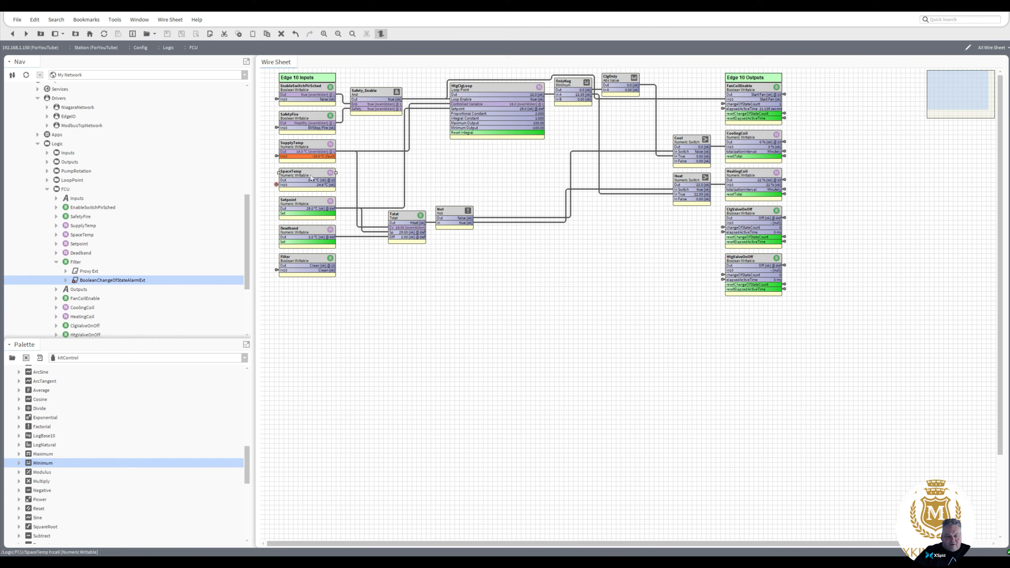
left_click_drag(310, 175, 310, 290)
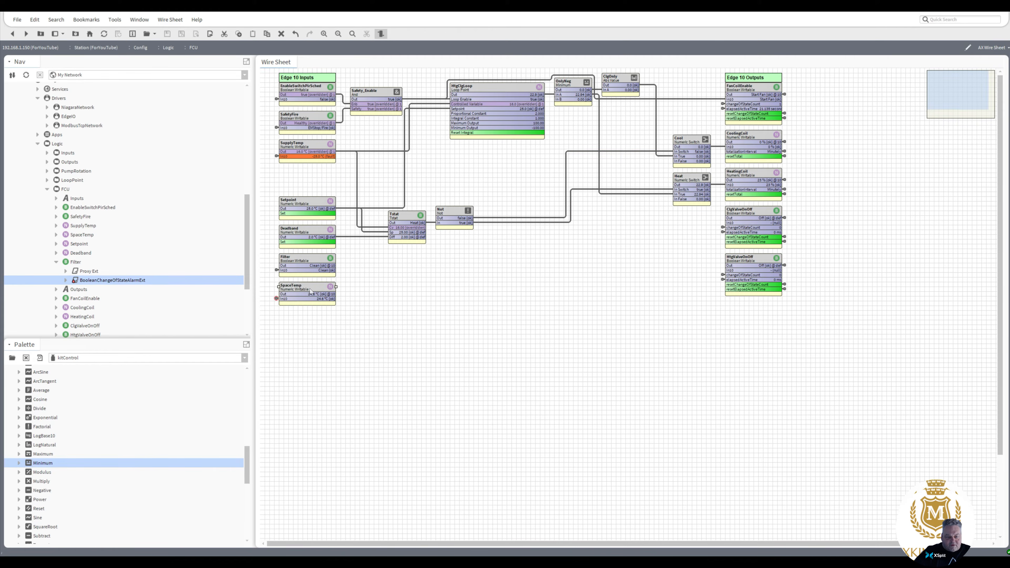
left_click_drag(524, 252, 307, 175)
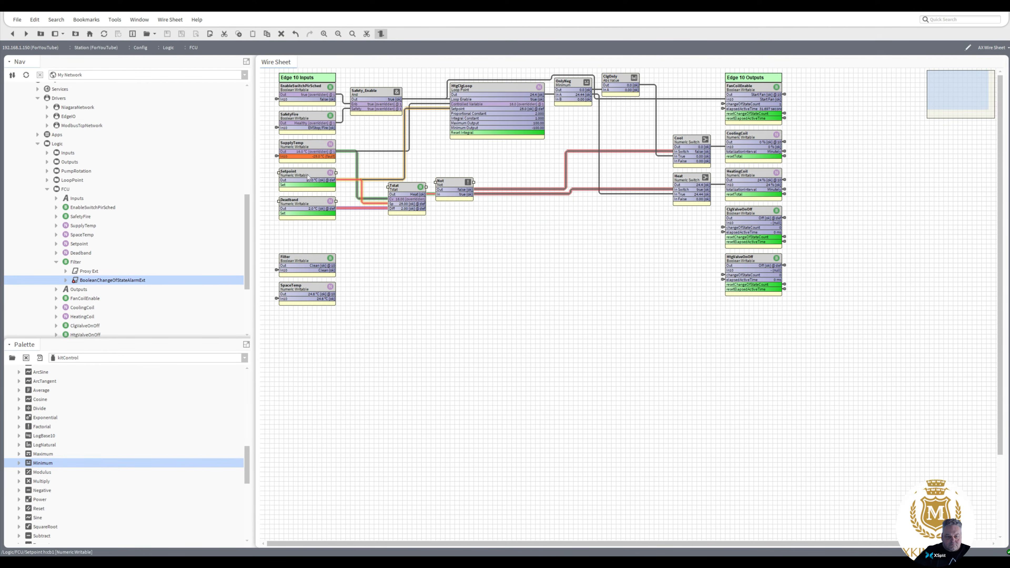
left_click(379, 255)
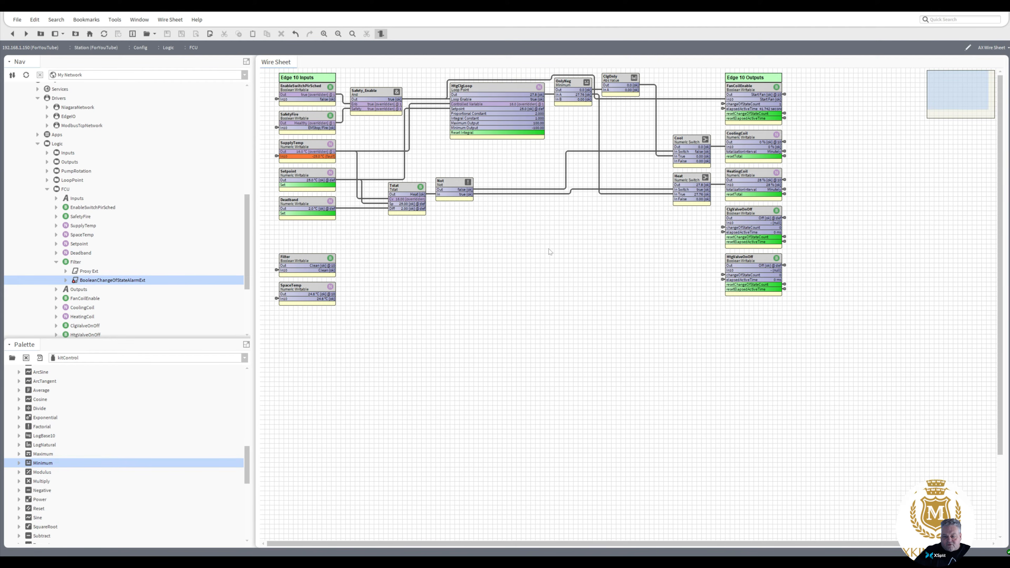
left_click_drag(356, 328, 292, 265)
- Add an EnumWritable point named SelectValveType in the gap between Deadband and Filter
right_click(293, 234)
mouse_move(303, 238)
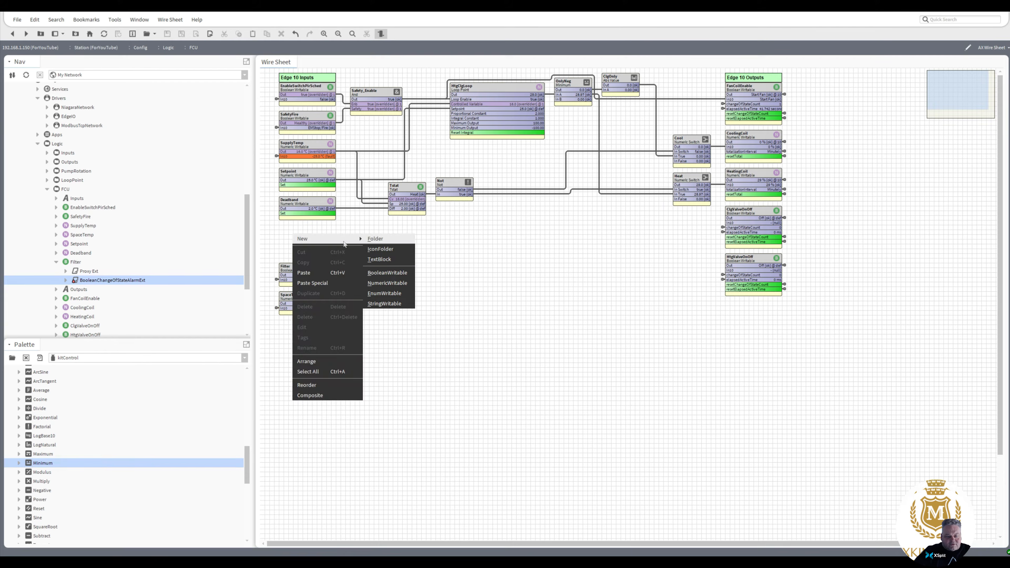
left_click(384, 293)
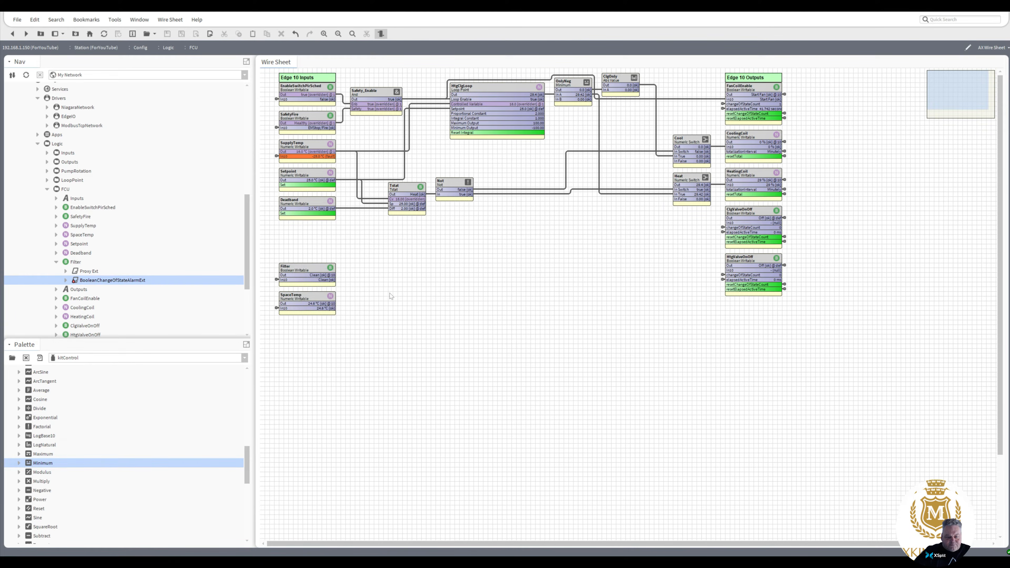
type("S")
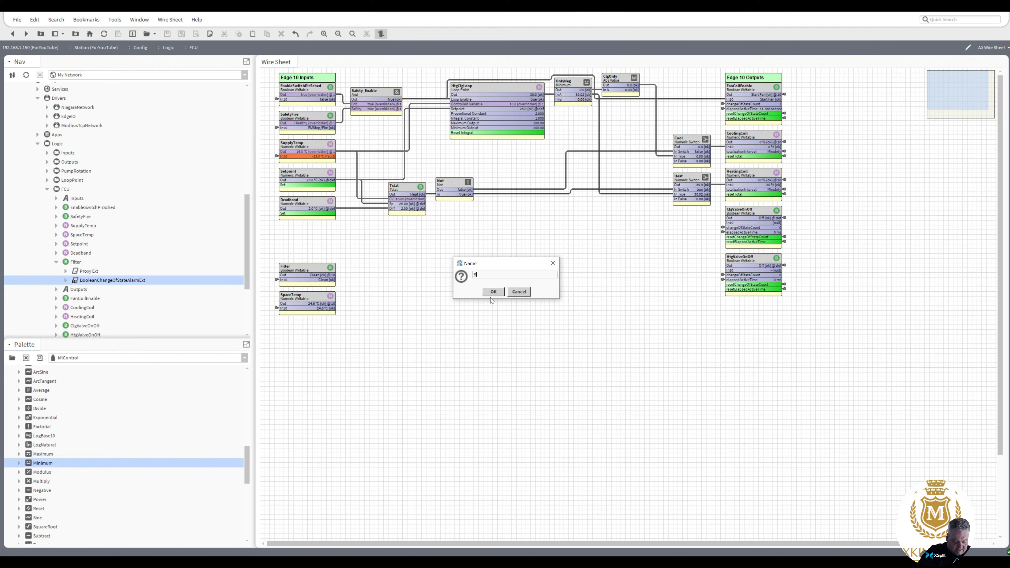
type("elect")
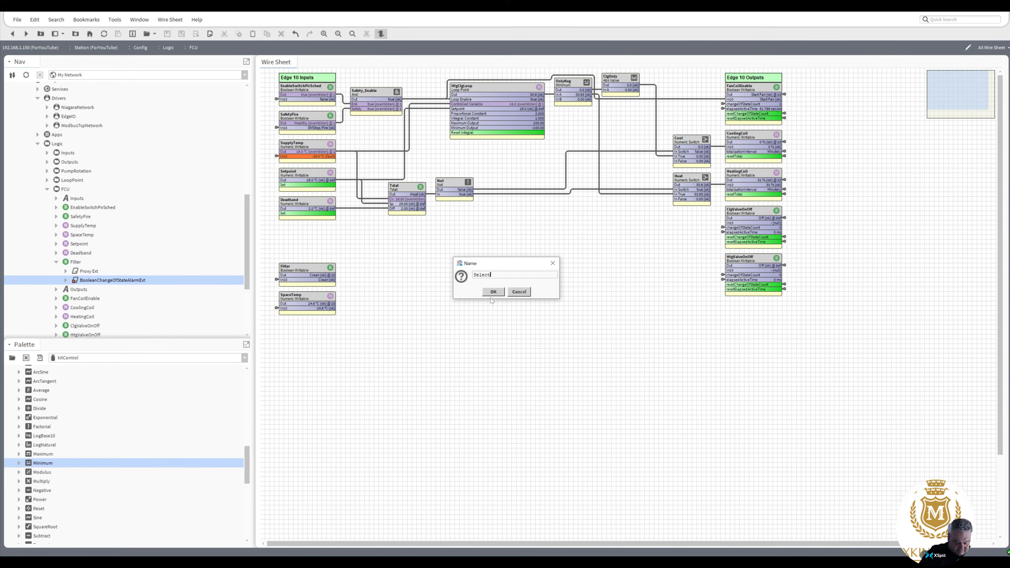
type("ValveType")
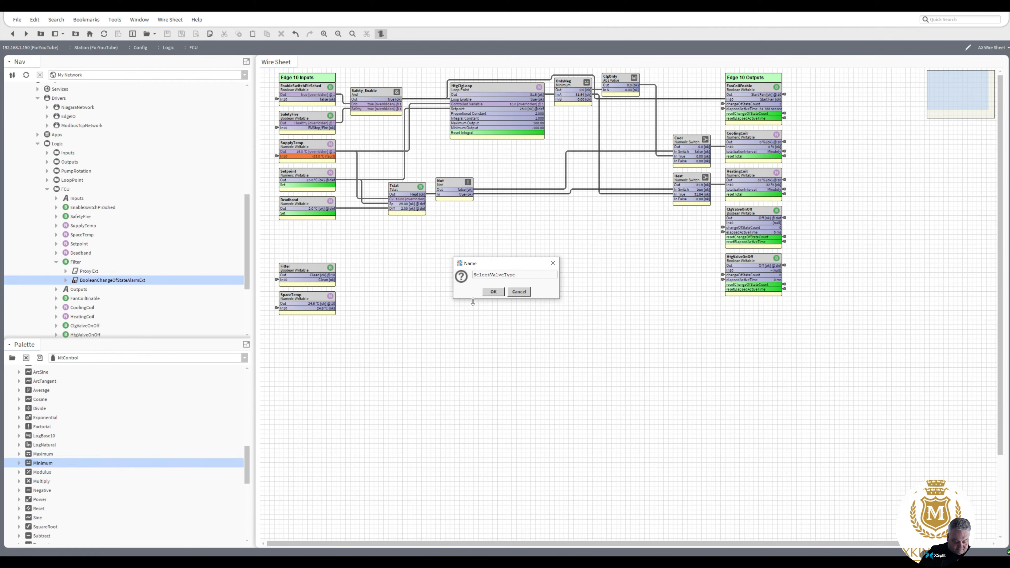
left_click(494, 292)
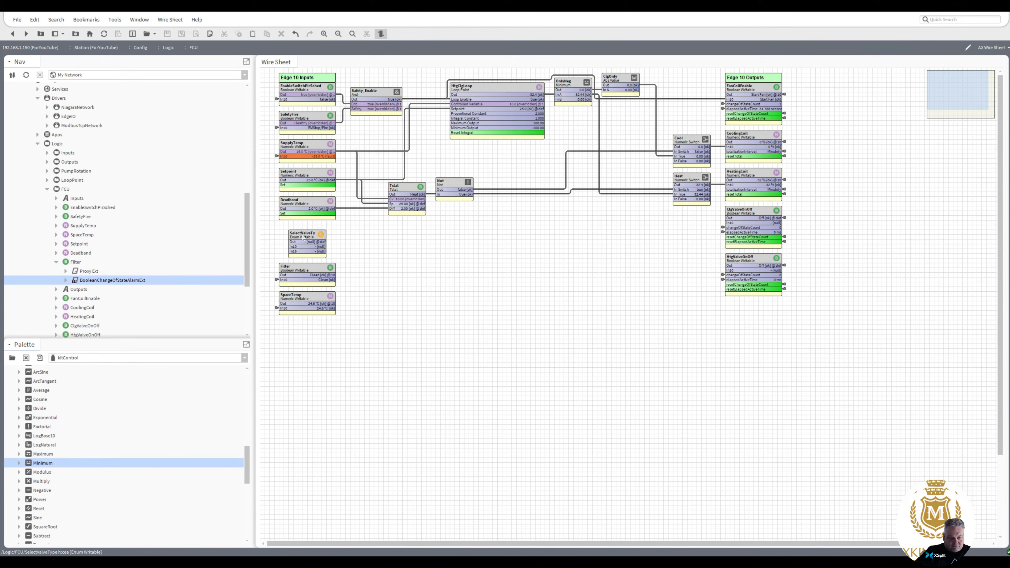
- Pin the Set slot on SelectValveType and unpin its input slots
right_click(302, 236)
left_click(317, 494)
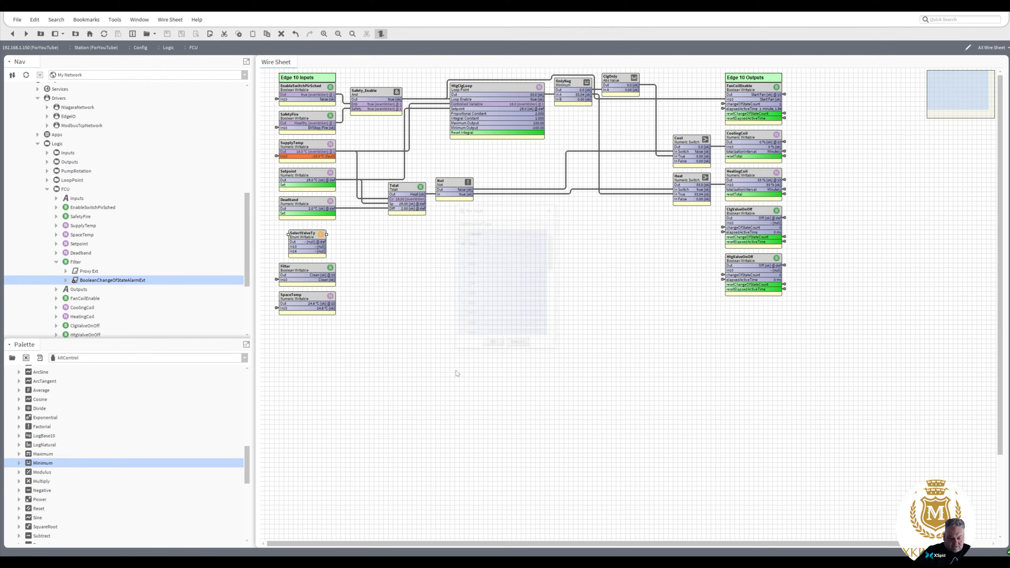
left_click_drag(553, 264, 551, 351)
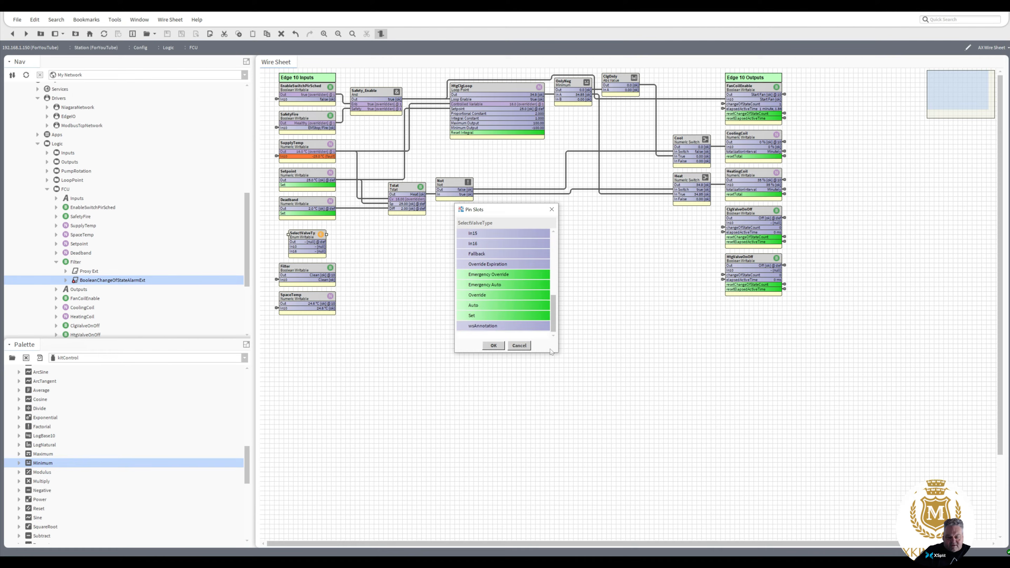
left_click(467, 317)
left_click(494, 346)
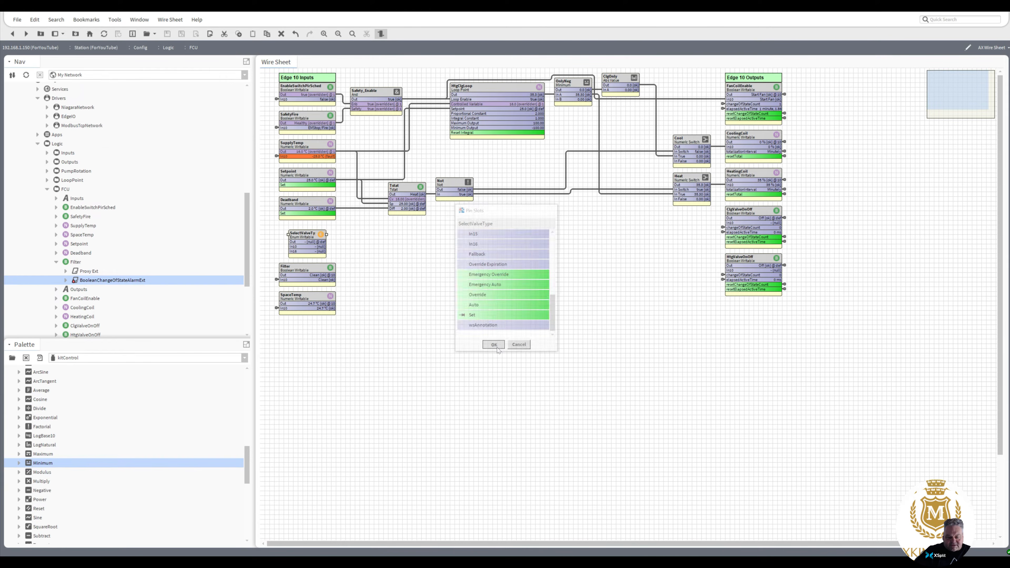
- Open the range facet of SelectValveType and add the enum entry Voltage with ordinal 0
double_click(302, 234)
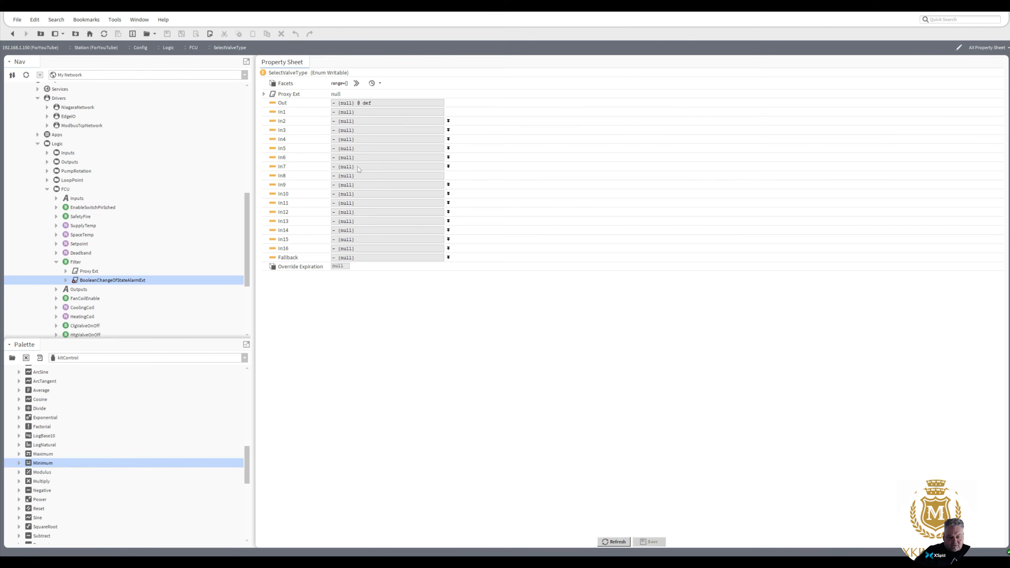
left_click(357, 84)
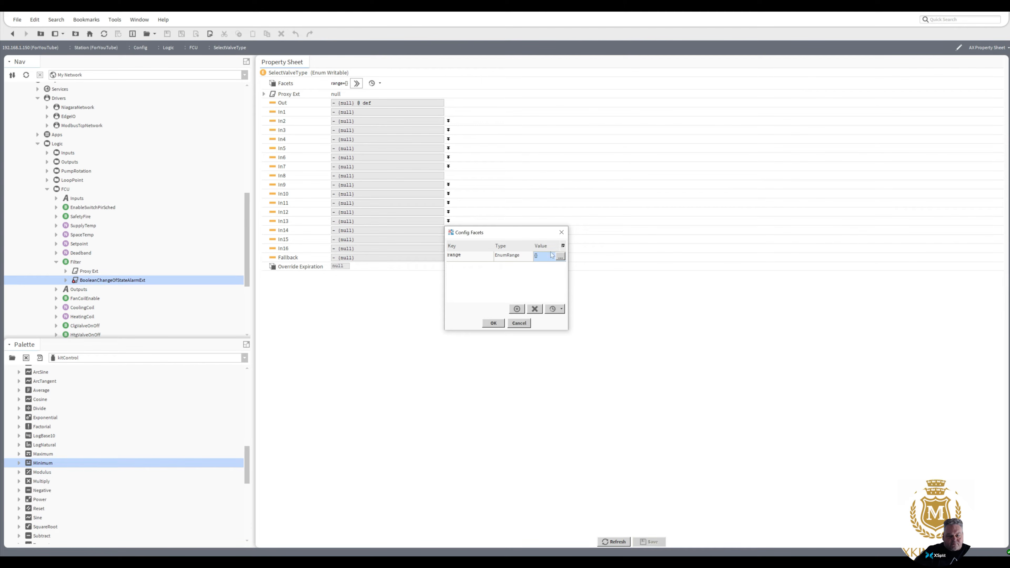
left_click(561, 256)
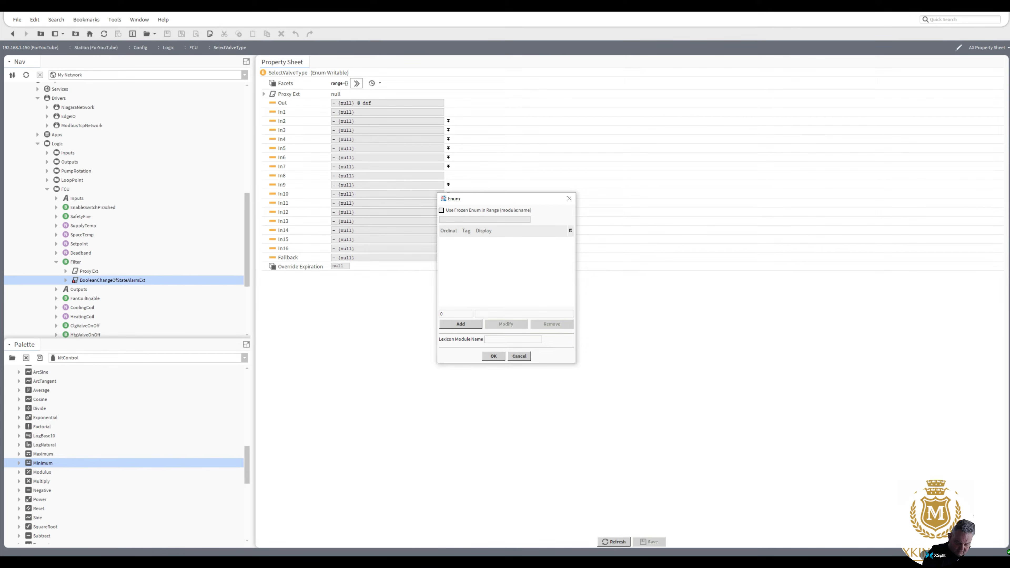
type("Voltage")
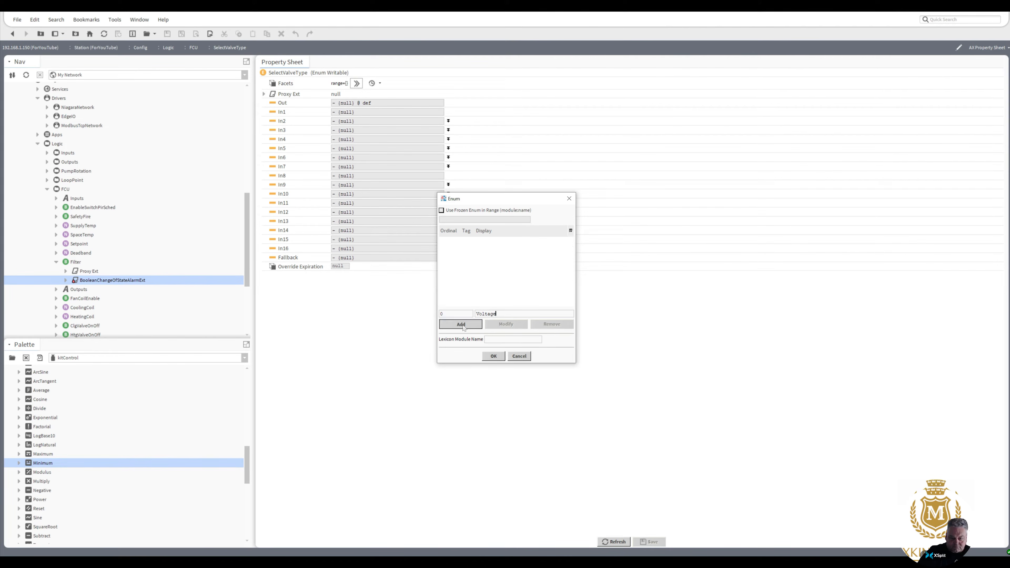
left_click(461, 324)
- Add the enum entry Digital with ordinal 1, save the facets of SelectValveType, and return to the FCU wire sheet
type("1")
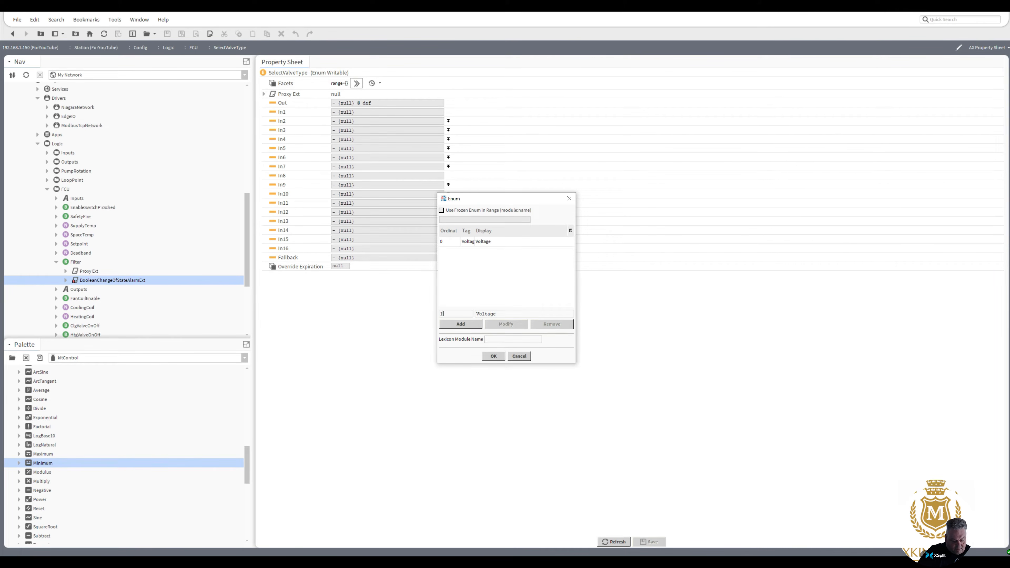
left_click_drag(497, 314, 476, 314)
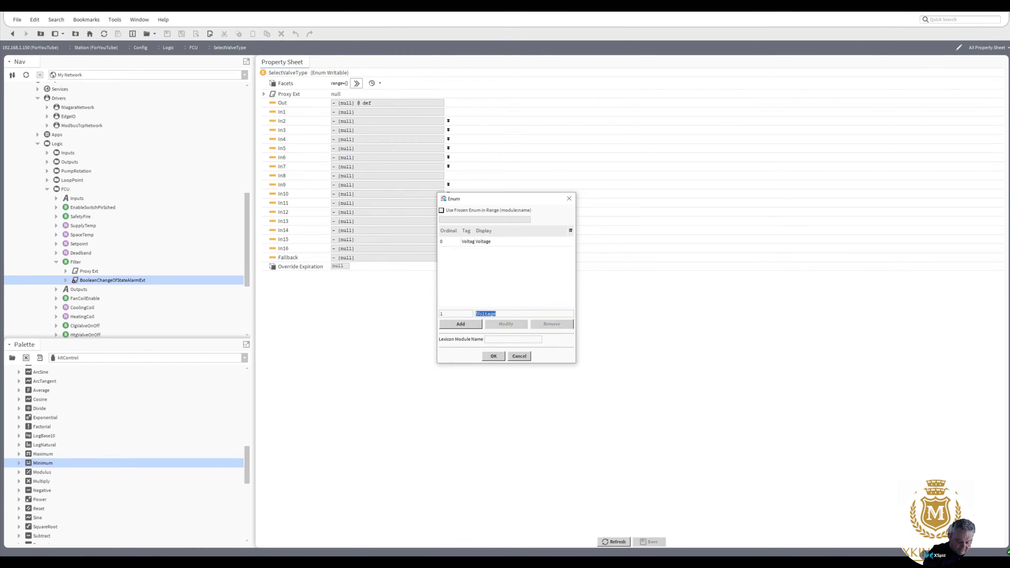
type("Digital")
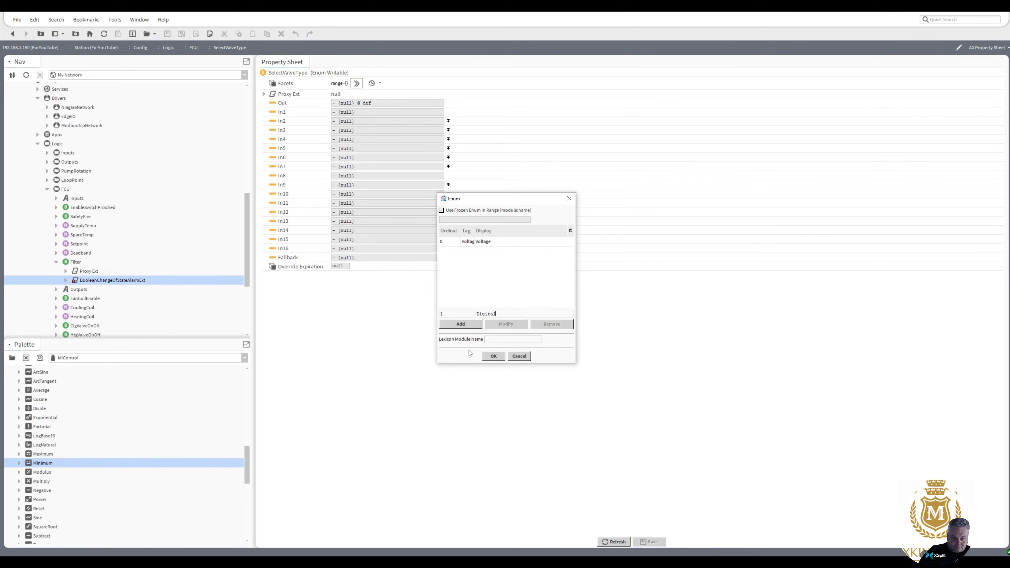
left_click(464, 324)
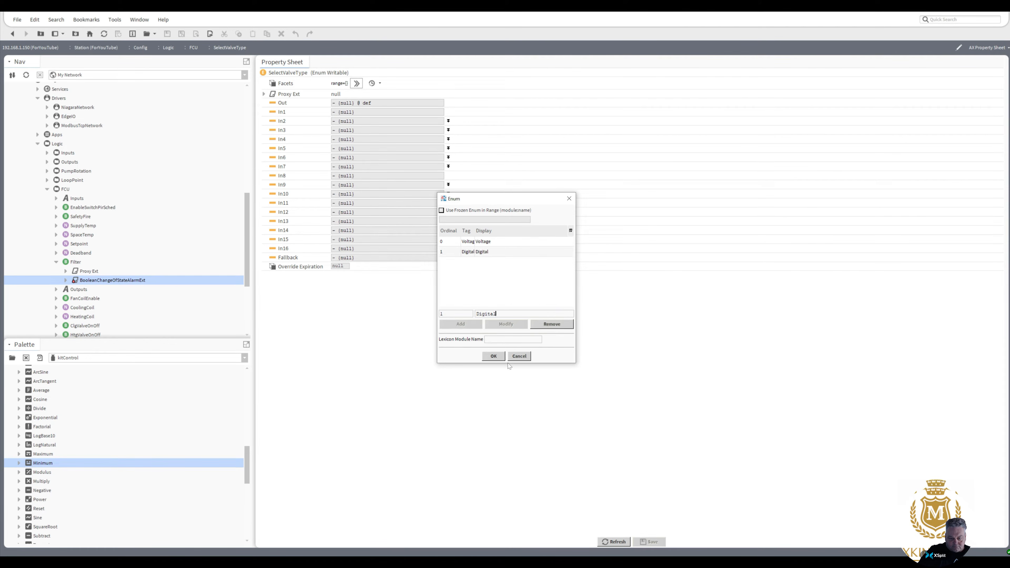
left_click(493, 357)
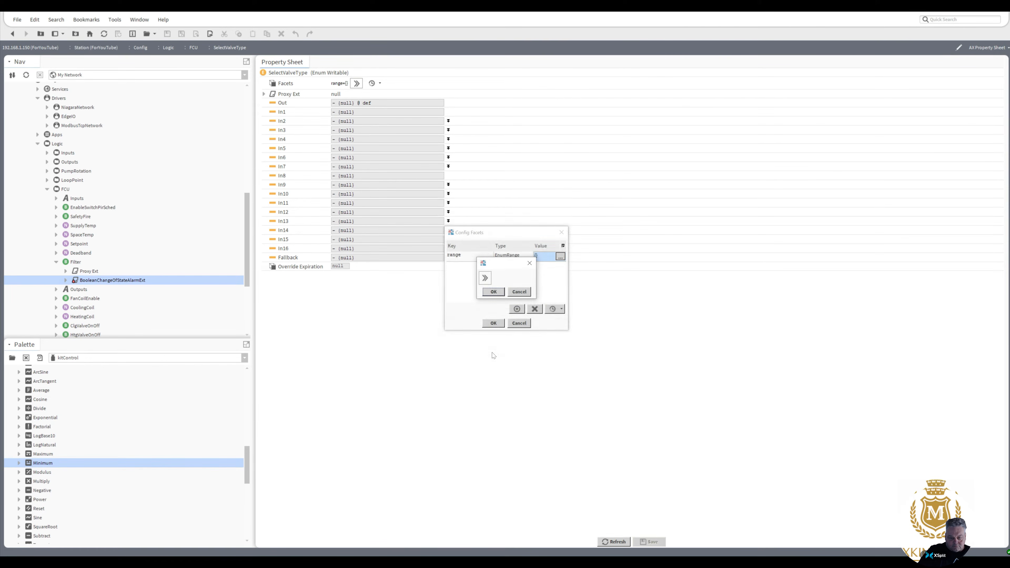
left_click(493, 291)
left_click(494, 323)
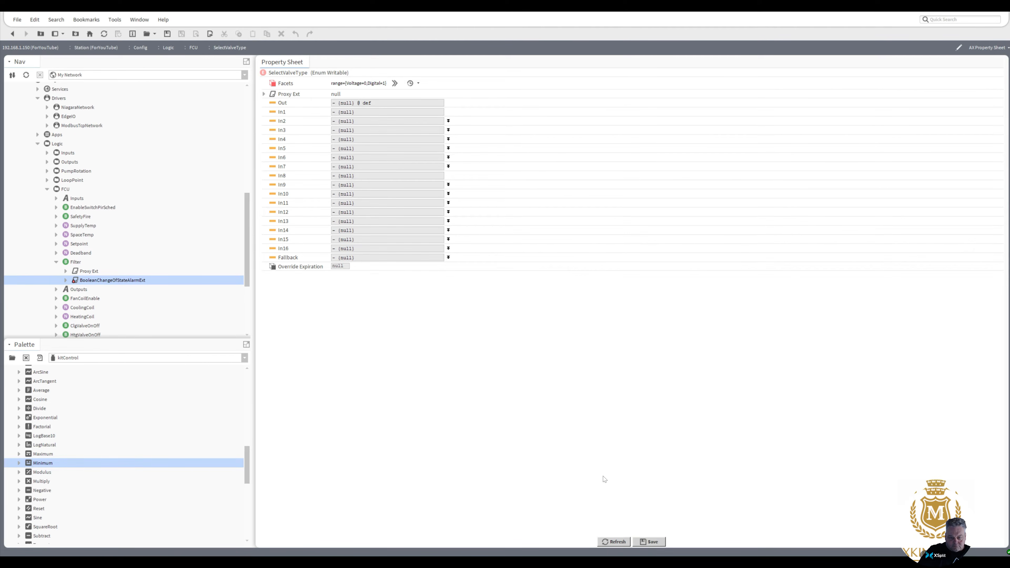
left_click(651, 542)
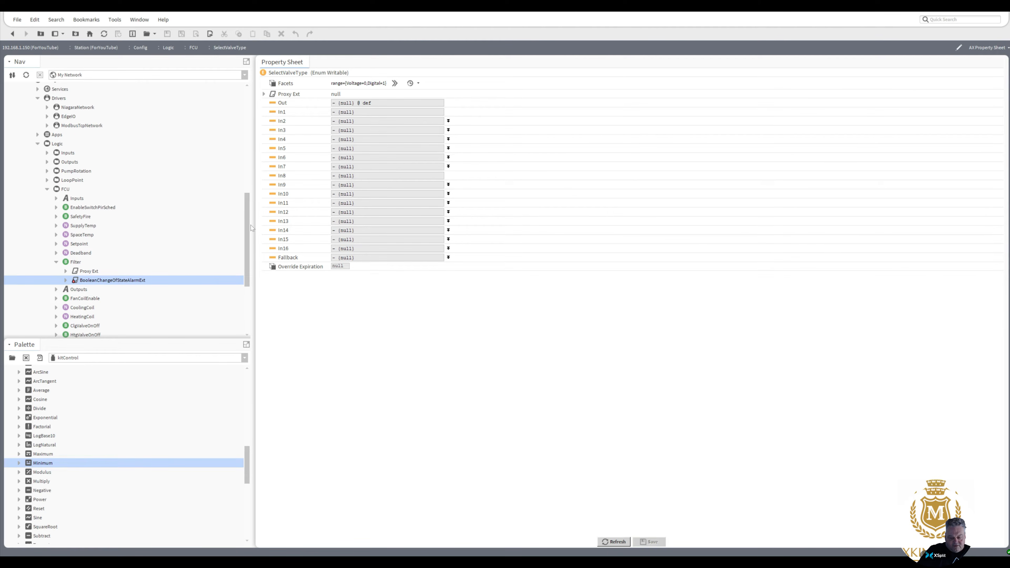
left_click(12, 33)
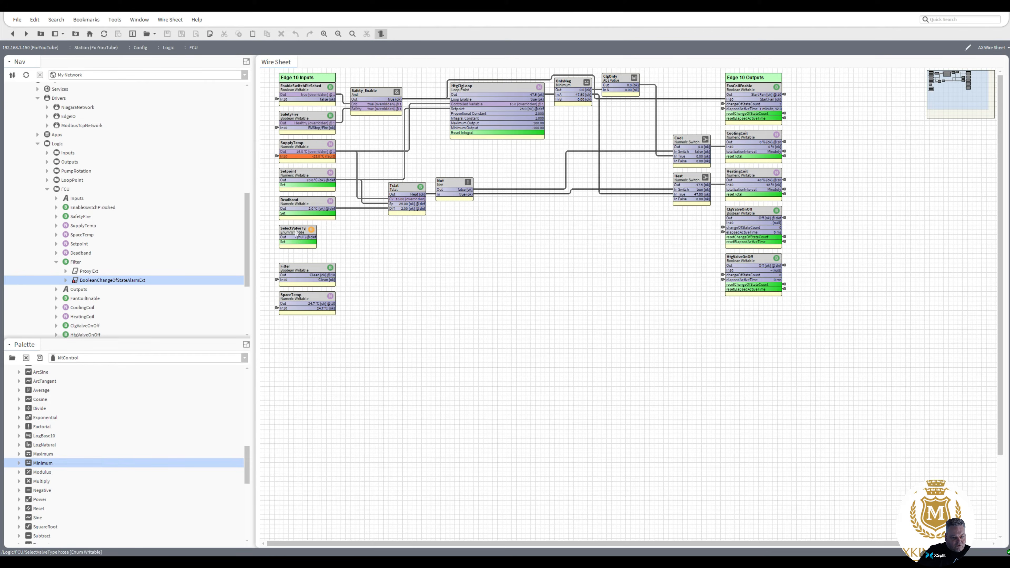
- Widen the SelectValveType block to match the neighbouring input points and set its value to Voltage
left_click(300, 239)
left_click_drag(331, 229, 336, 230)
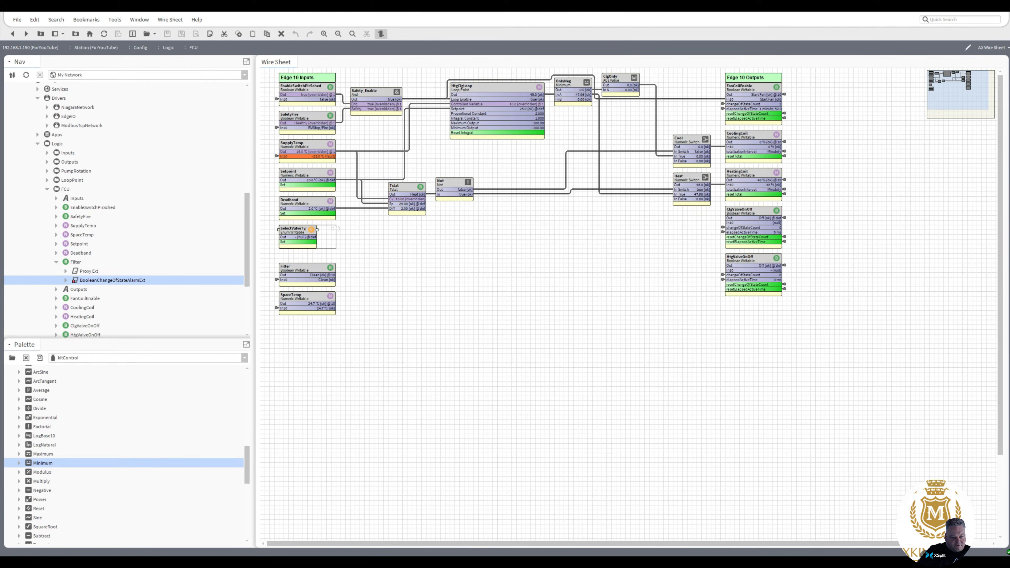
right_click(313, 229)
mouse_move(330, 245)
left_click(404, 285)
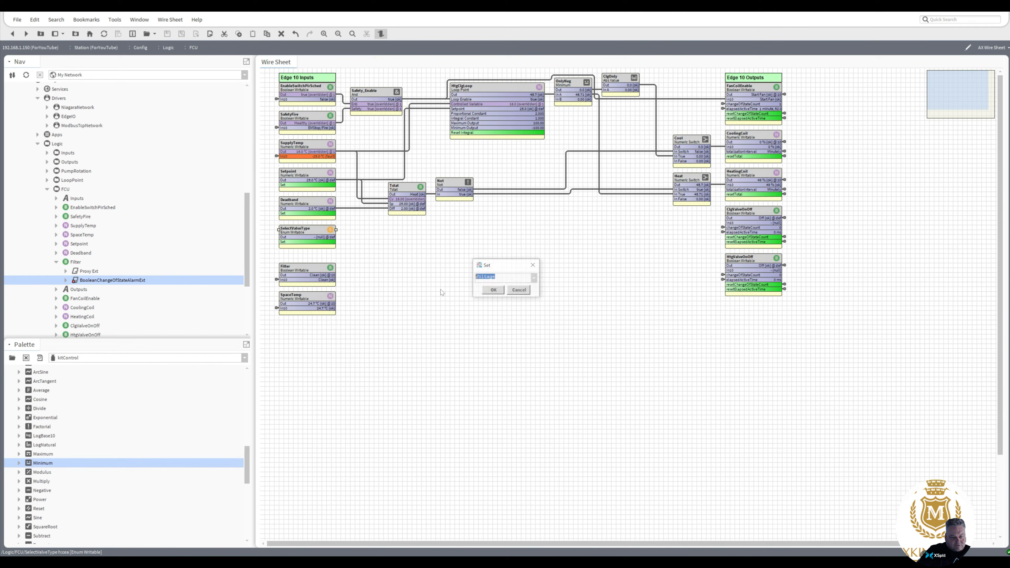
left_click(494, 290)
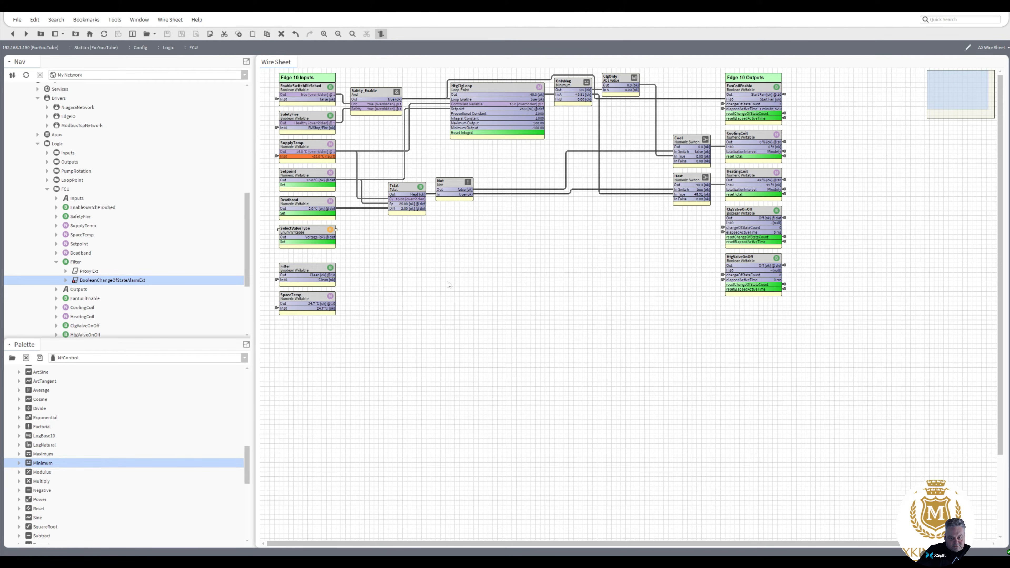
- Set the SelectValveType point to Digital
right_click(299, 234)
mouse_move(318, 246)
left_click(389, 287)
left_click(535, 278)
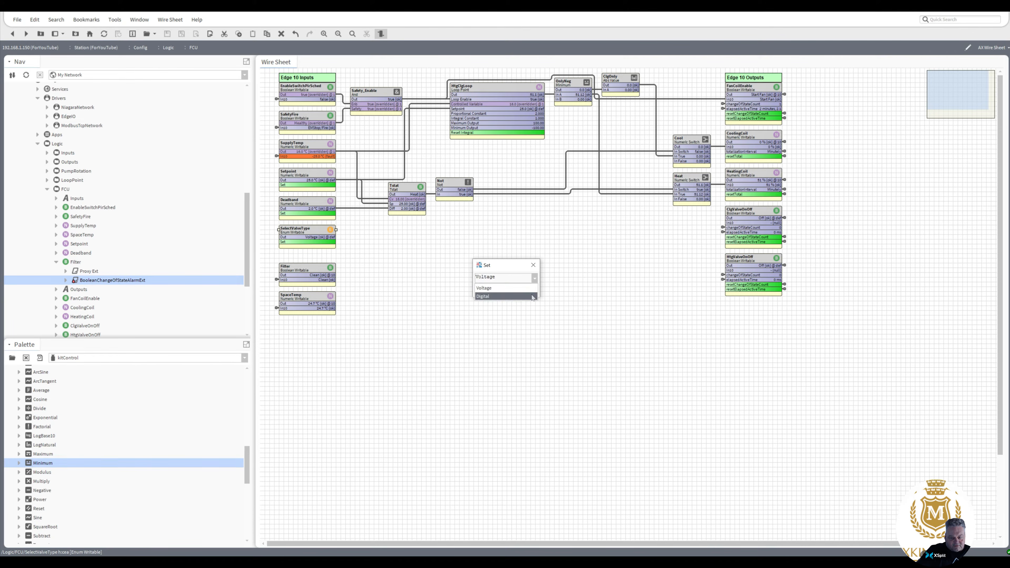
left_click(493, 295)
left_click(497, 291)
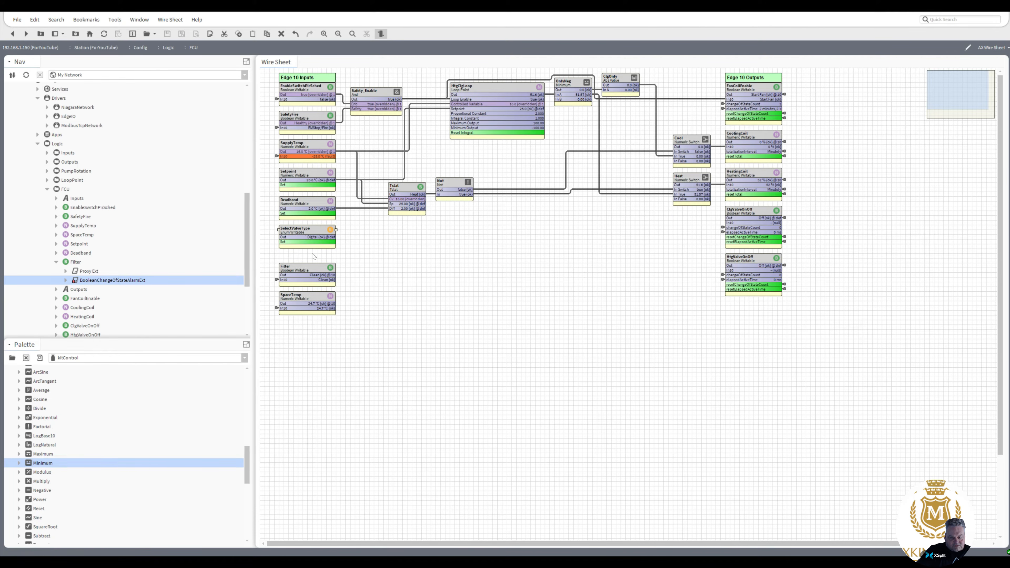
- Flag SelectValveType's emergencyOverride, emergencyAuto, override and auto actions as Hidden in its slot sheet, and return to the FCU wire sheet
right_click(304, 229)
mouse_move(316, 235)
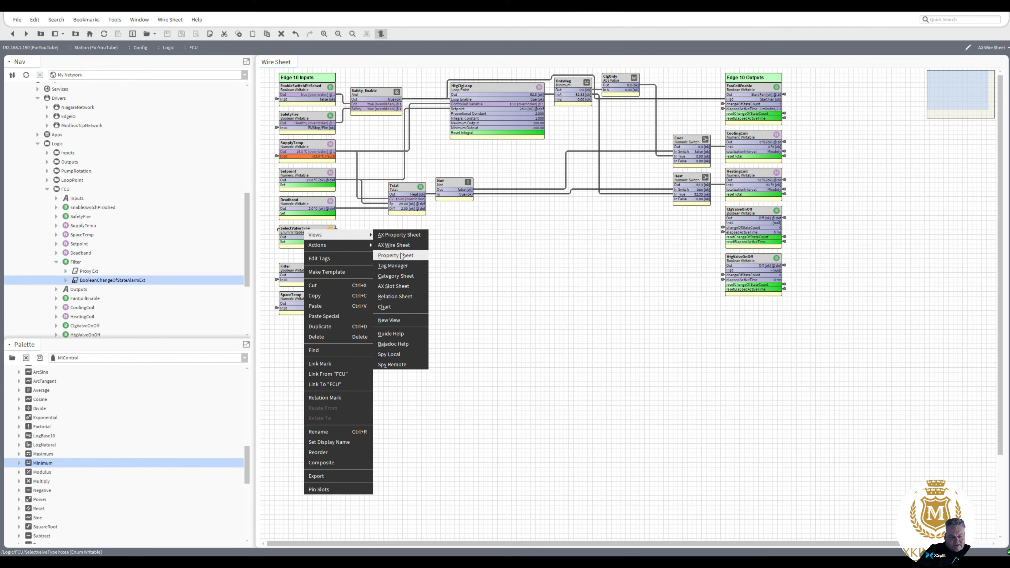
left_click(403, 287)
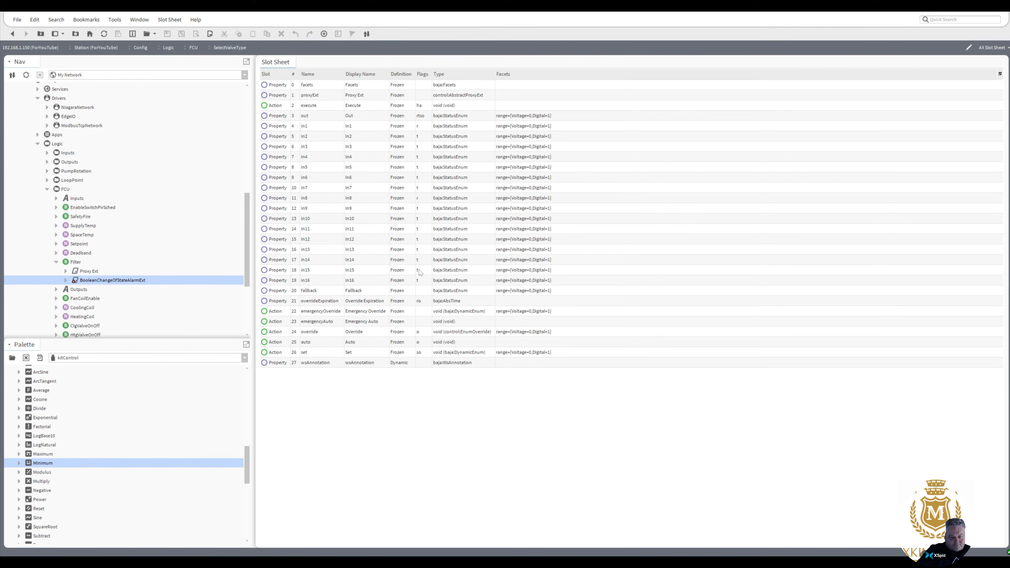
left_click(279, 314)
left_click(277, 343, "shift")
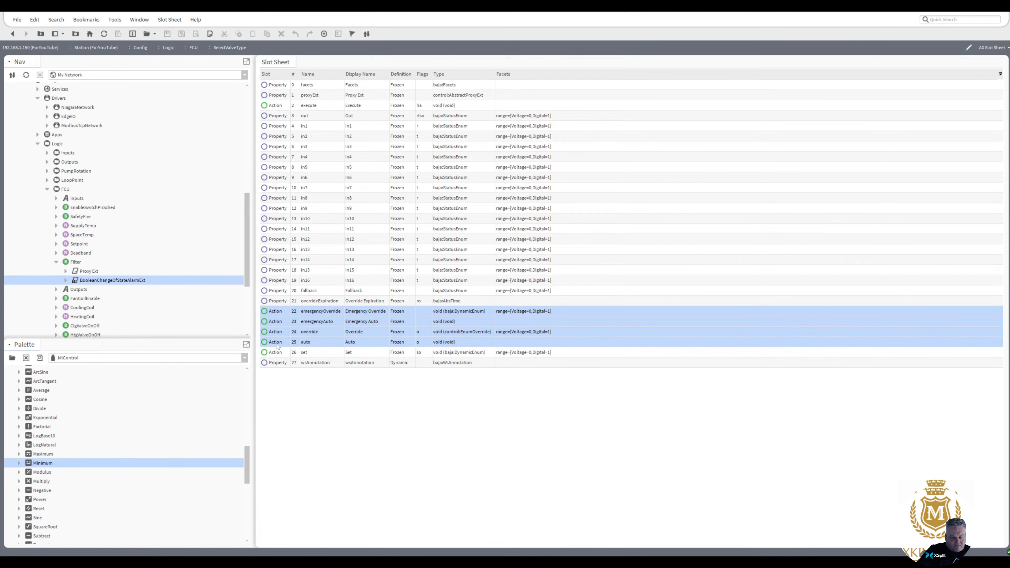
right_click(276, 344)
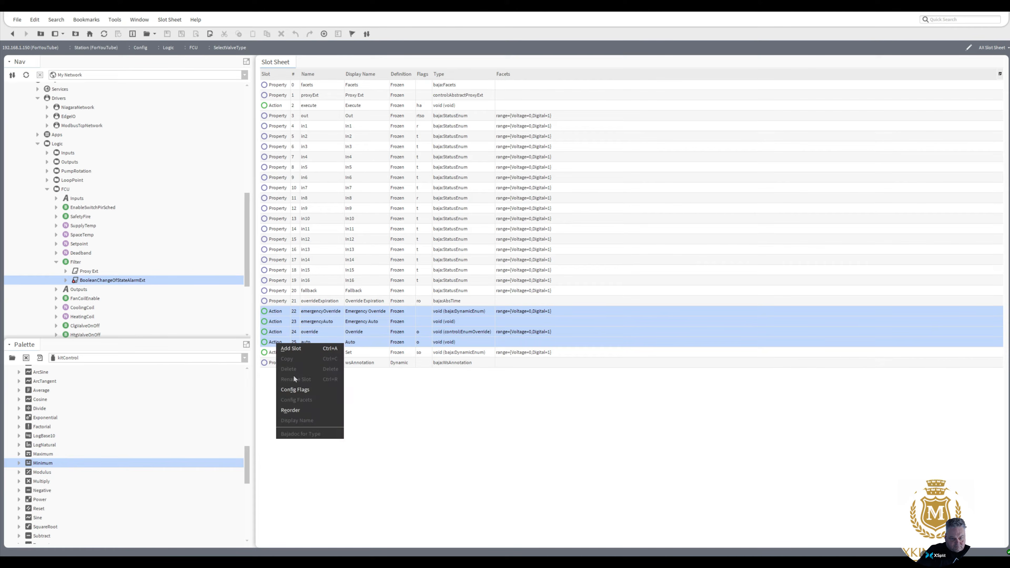
left_click(300, 390)
left_click(463, 305)
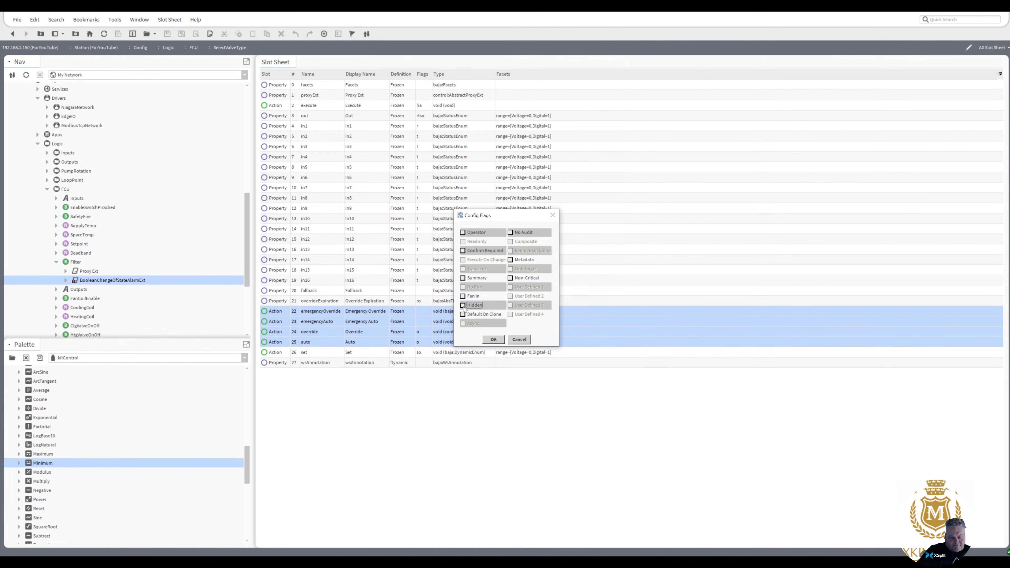
left_click(494, 339)
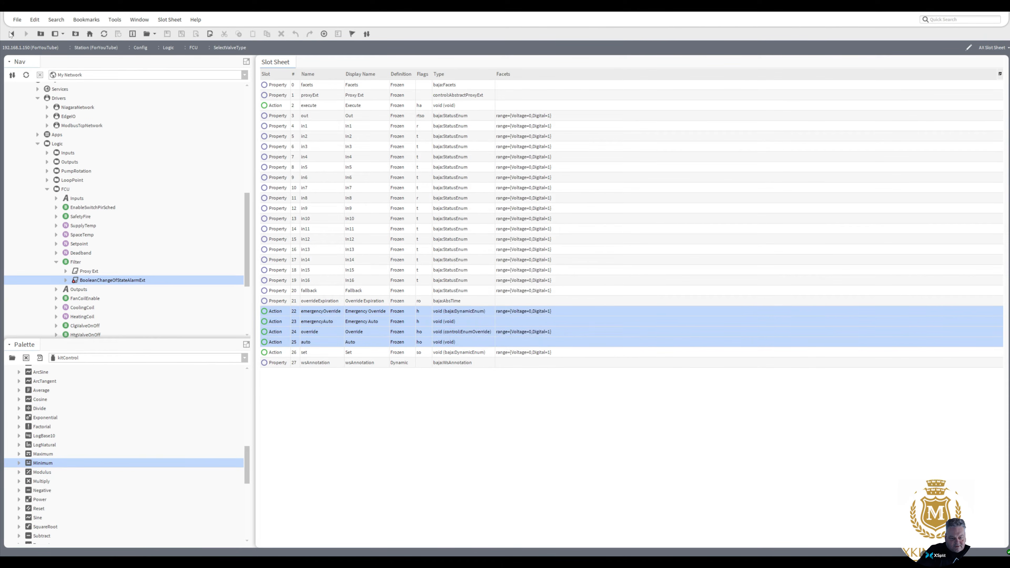
left_click(13, 34)
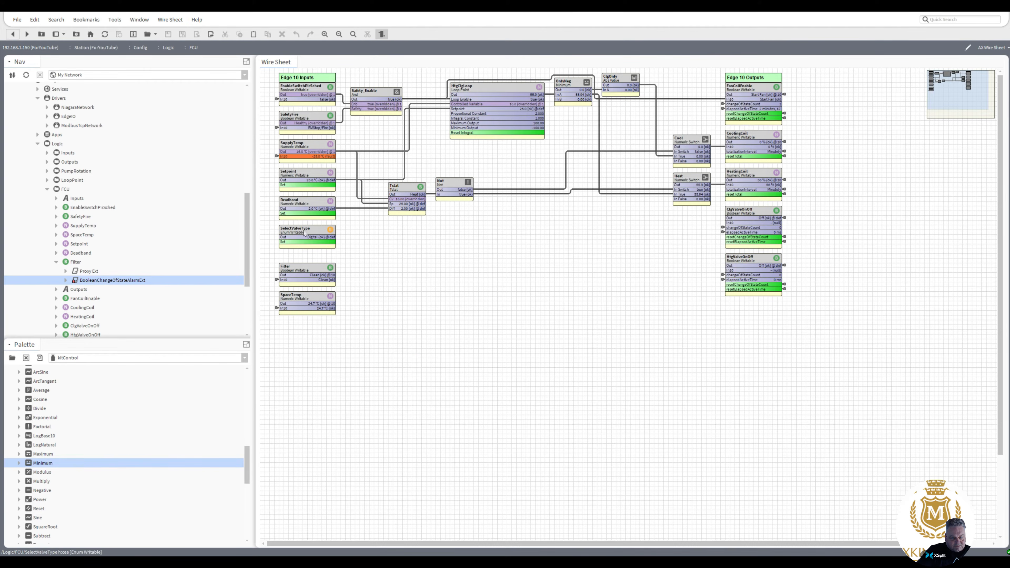
- Switch SelectValveType back to Voltage with its Set action
right_click(305, 230)
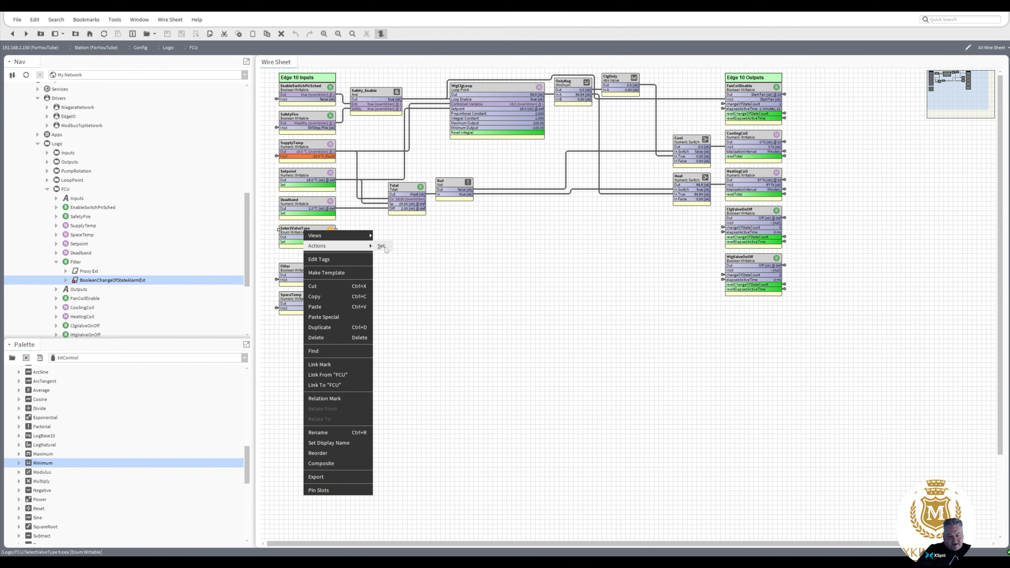
left_click(383, 246)
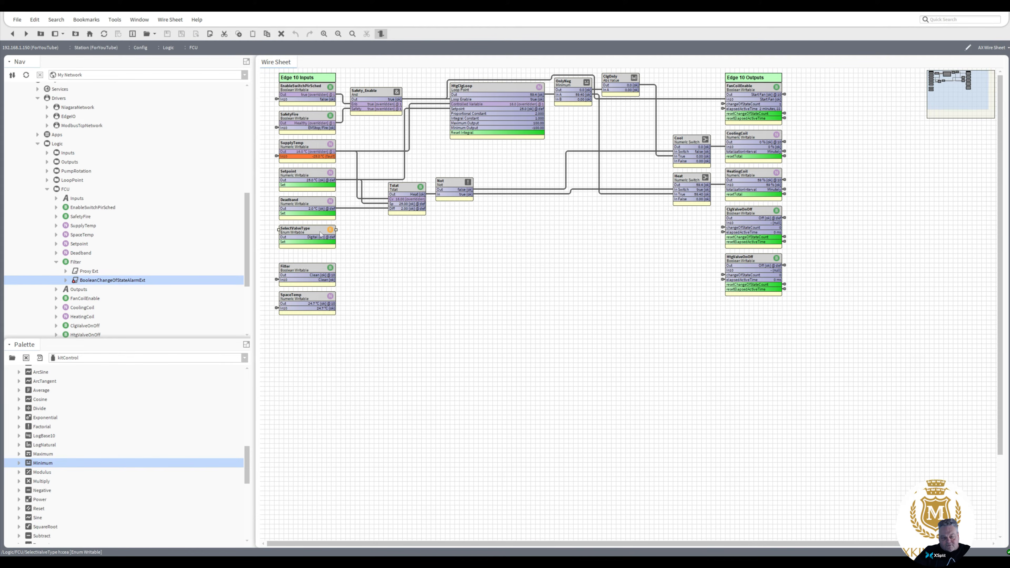
right_click(320, 235)
left_click(401, 249)
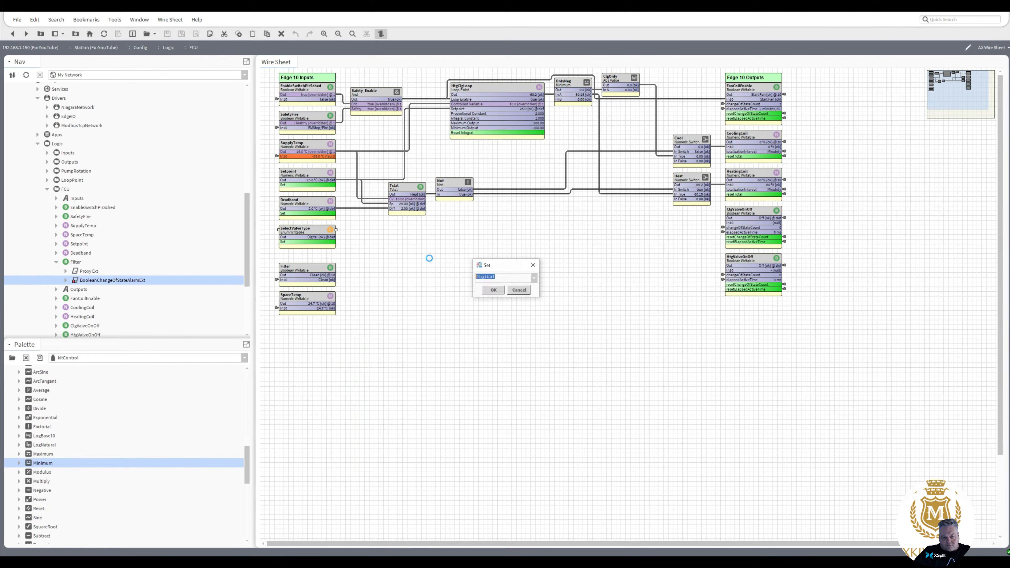
left_click(534, 278)
left_click(495, 286)
left_click(493, 290)
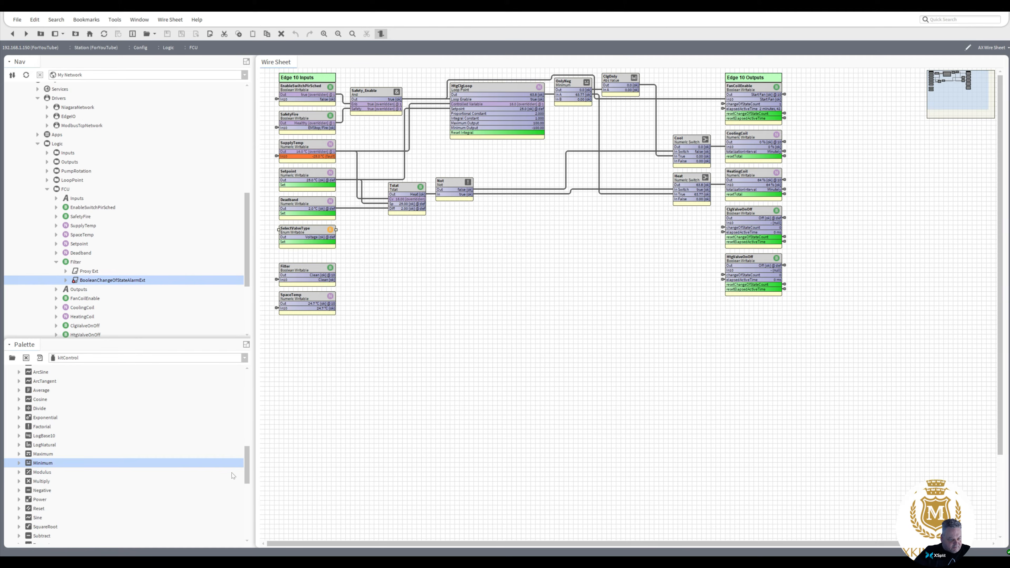
- Add an Equal logic block to the FCU wire sheet and link the SelectValveType output to its In A
left_click_drag(249, 469, 246, 527)
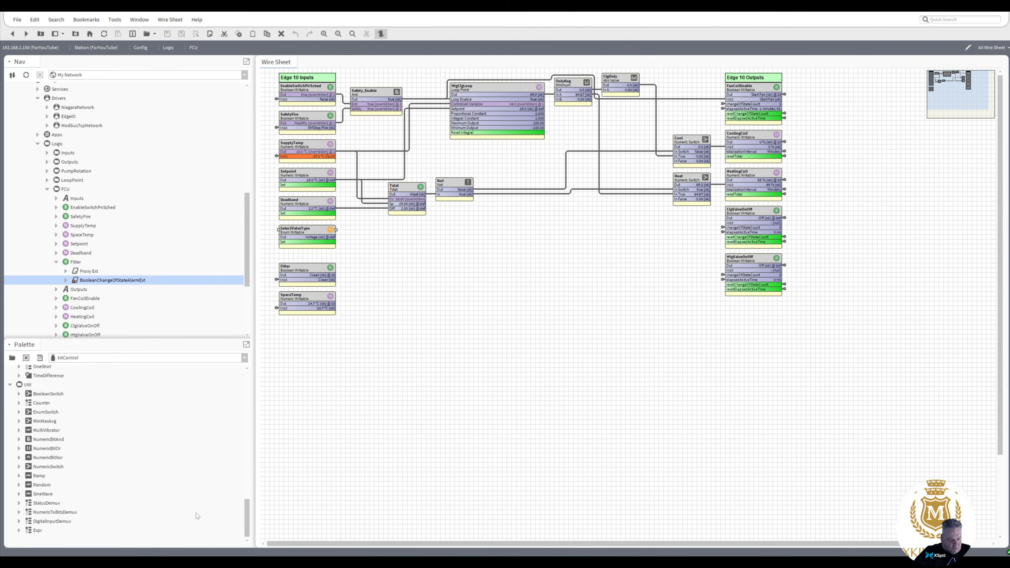
left_click_drag(247, 519, 259, 427)
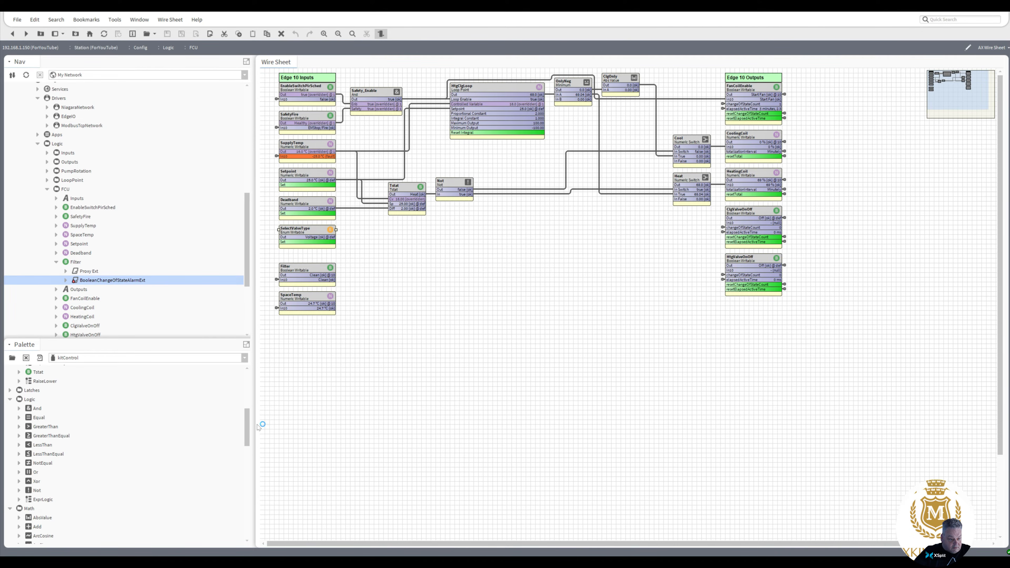
left_click_drag(36, 419, 399, 266)
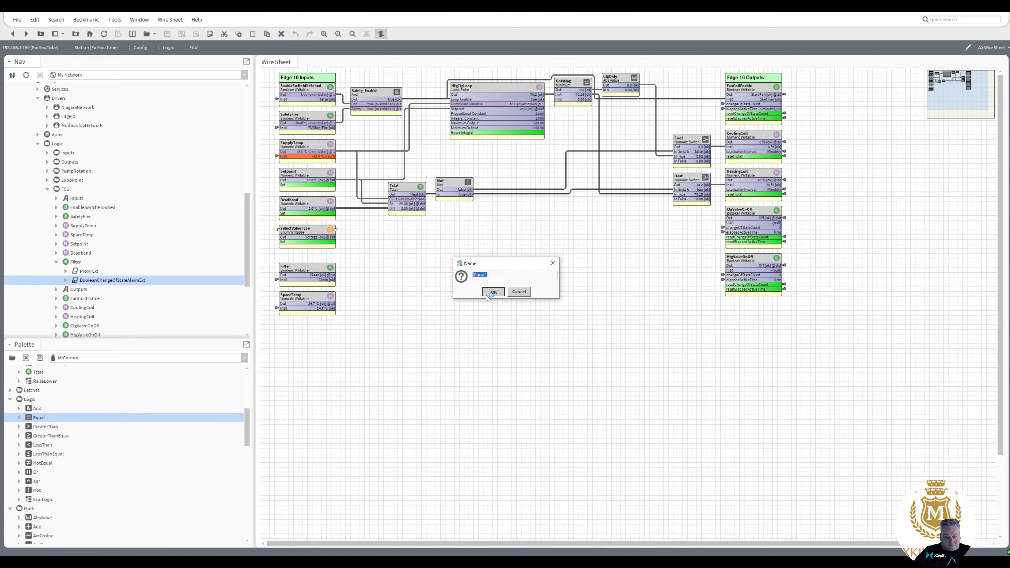
left_click(493, 292)
left_click_drag(382, 271, 398, 280)
- Clear the null setting on the Equal block's In B so it holds 0.00, save, and return to the wire sheet
double_click(417, 270)
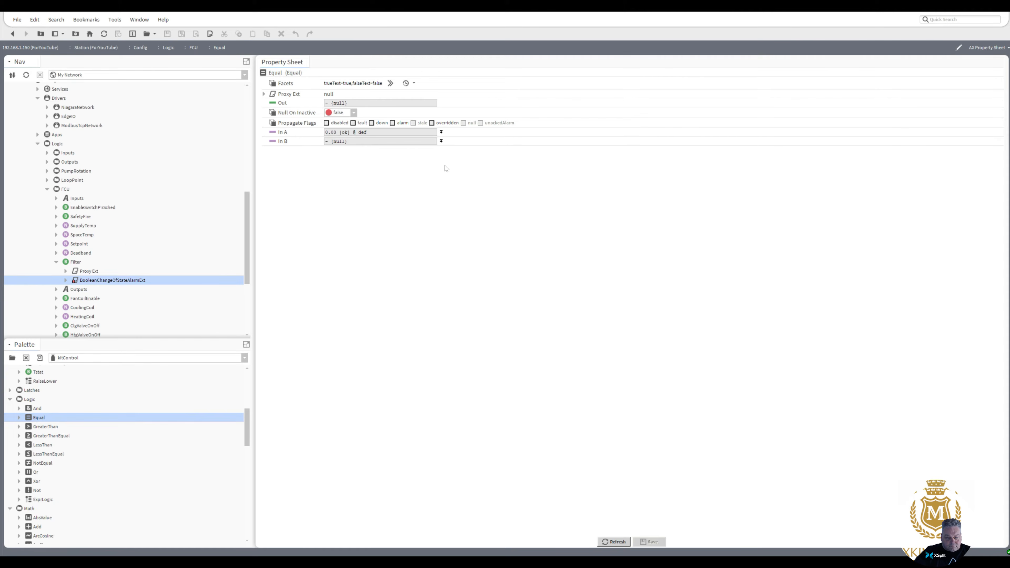
left_click(441, 141)
left_click(327, 149)
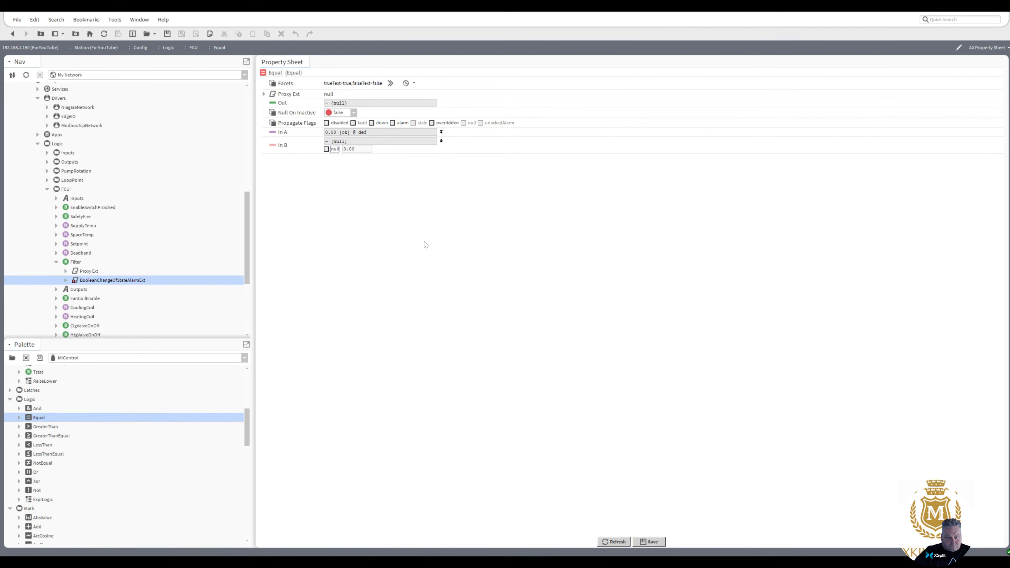
key("ctrl+s")
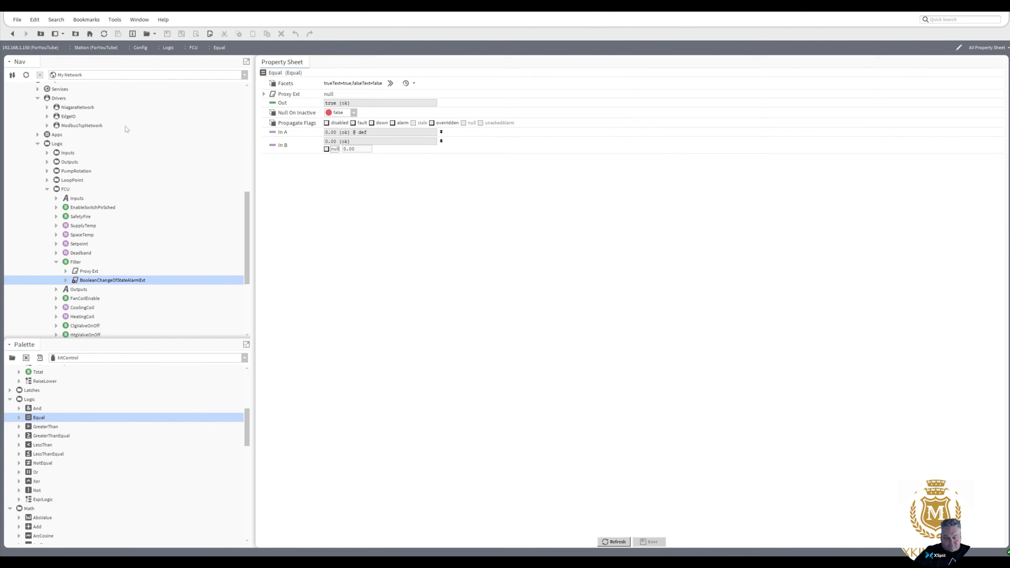
left_click(13, 33)
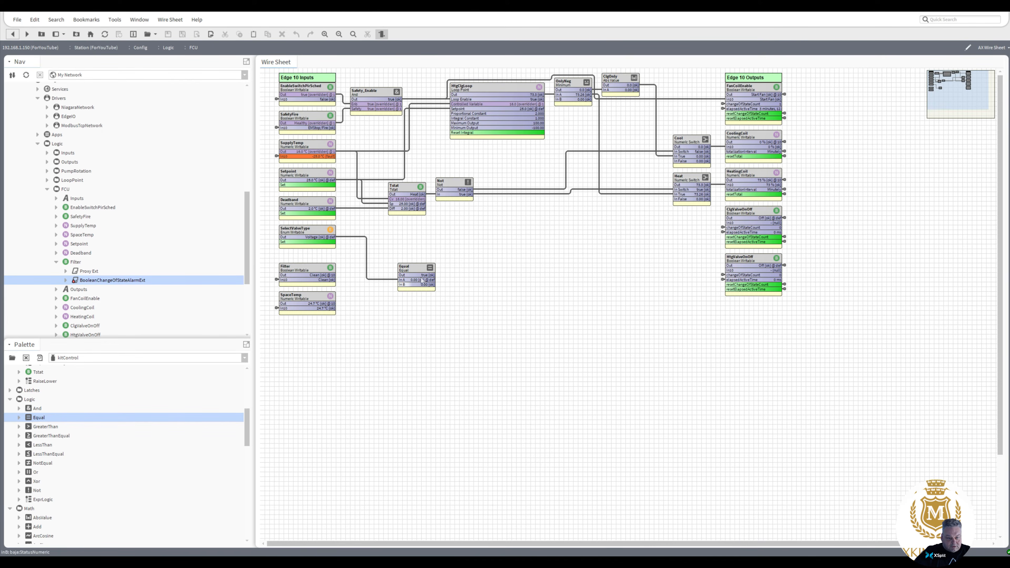
- Move the Equal block directly beneath the Tstat block, beside SelectValveType, and rename it Voltage
left_click_drag(418, 271, 407, 225)
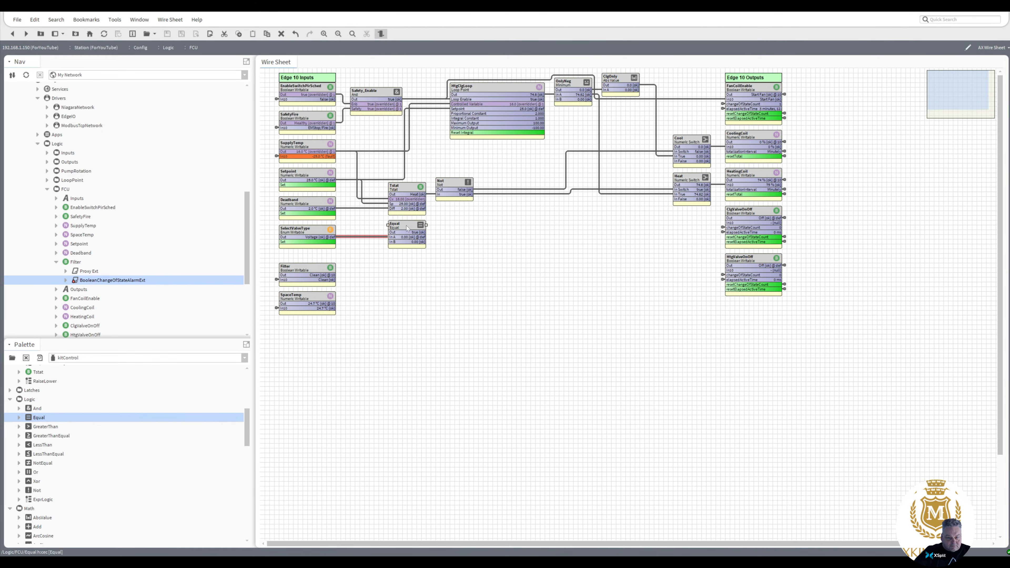
right_click(406, 226)
mouse_move(437, 232)
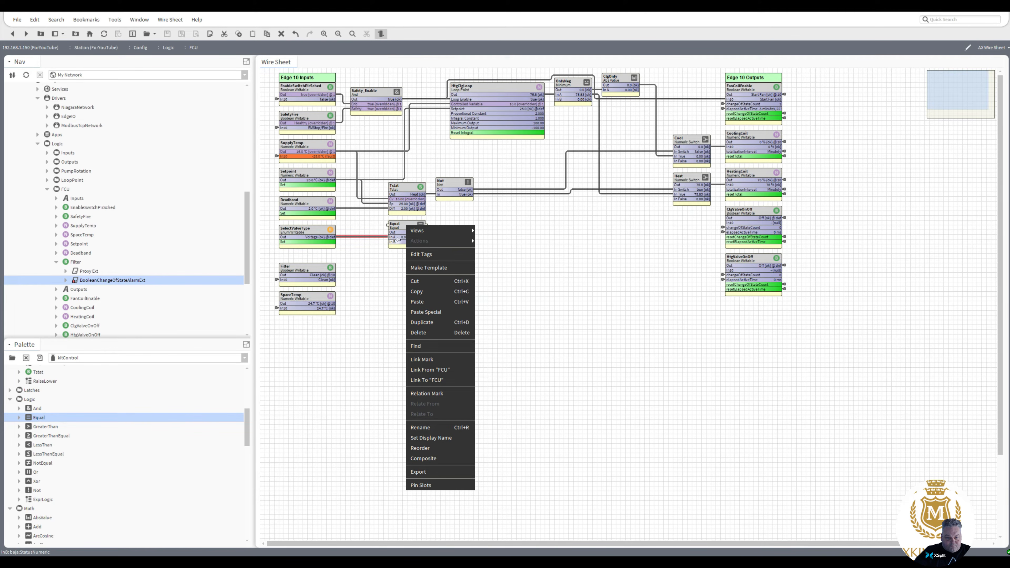
left_click(450, 427)
type("Vo")
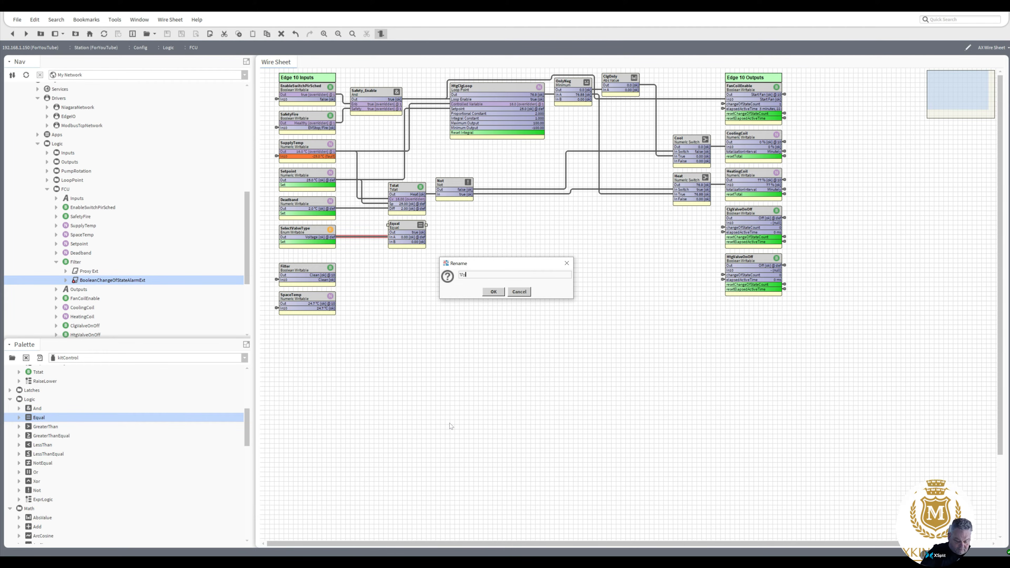
type("ltage")
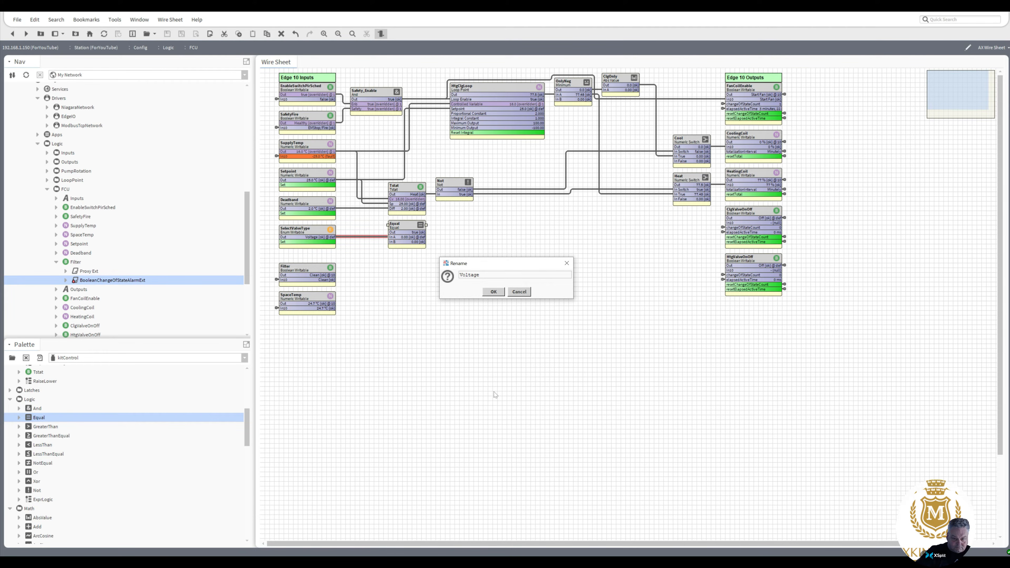
left_click(496, 292)
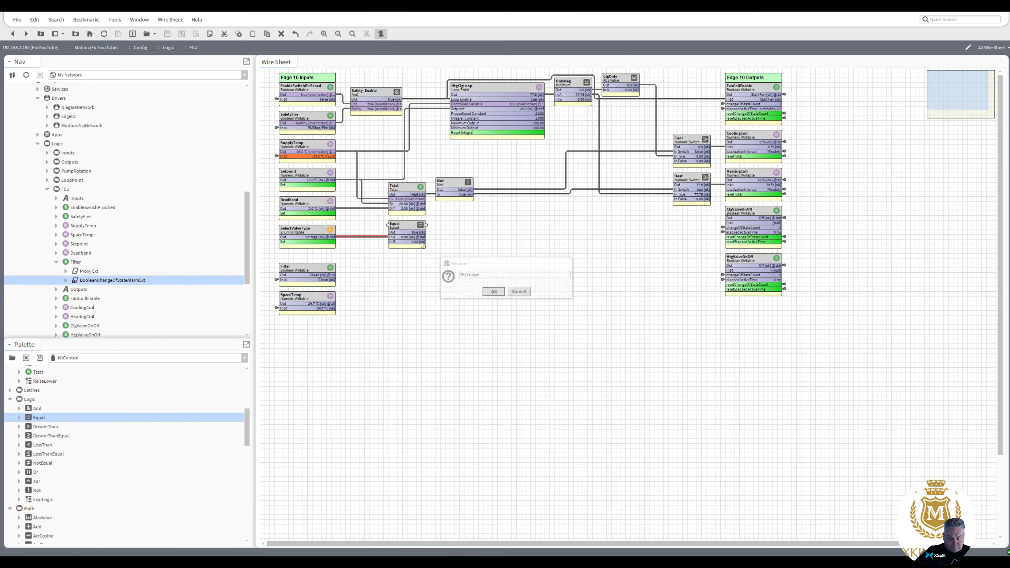
right_click(411, 230)
left_click(436, 321)
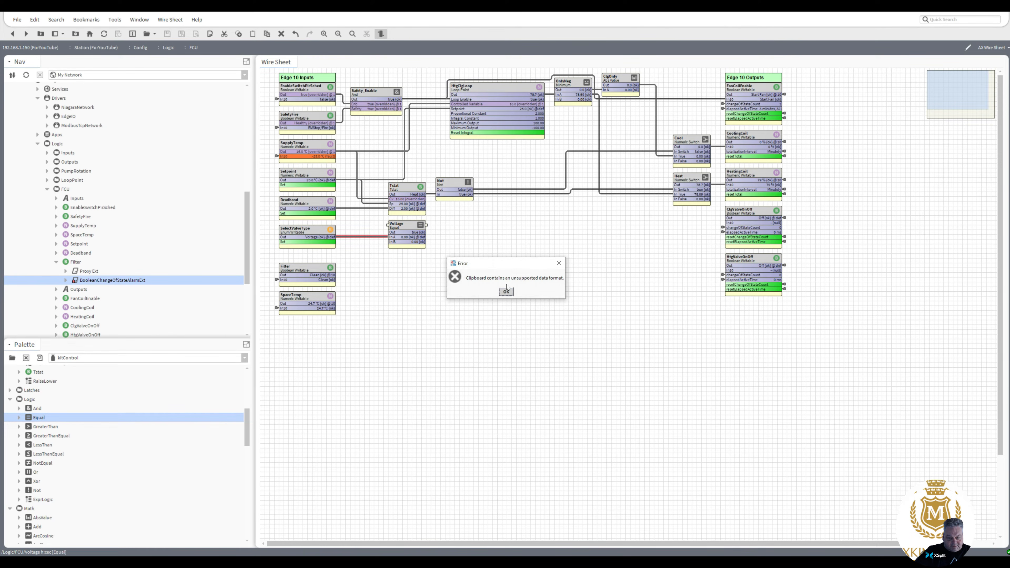
left_click(506, 292)
- Duplicate the Voltage block under the name Digital and place the copy directly beneath it
right_click(400, 230)
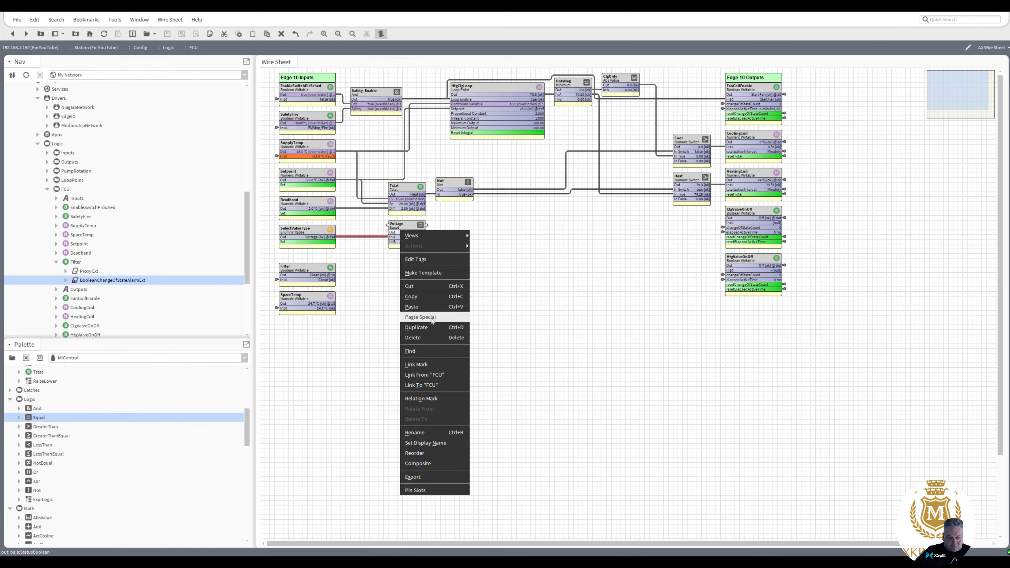
left_click(433, 328)
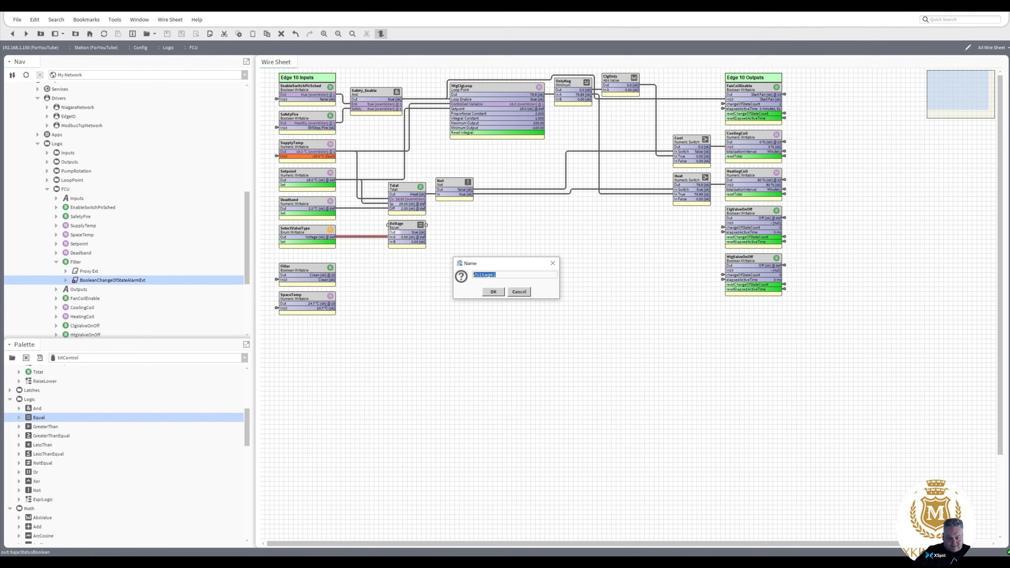
type("Valve")
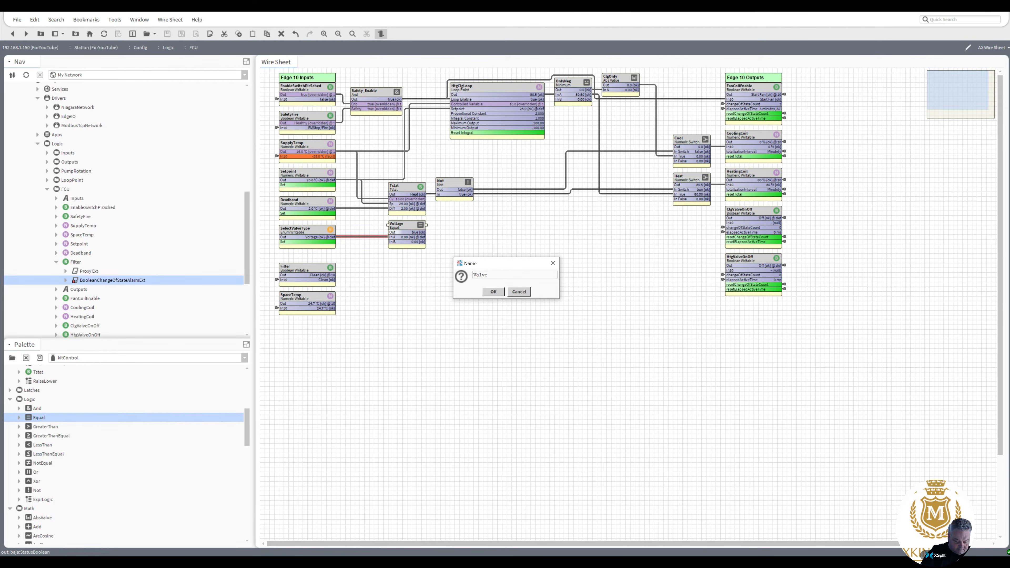
key("ctrl+a")
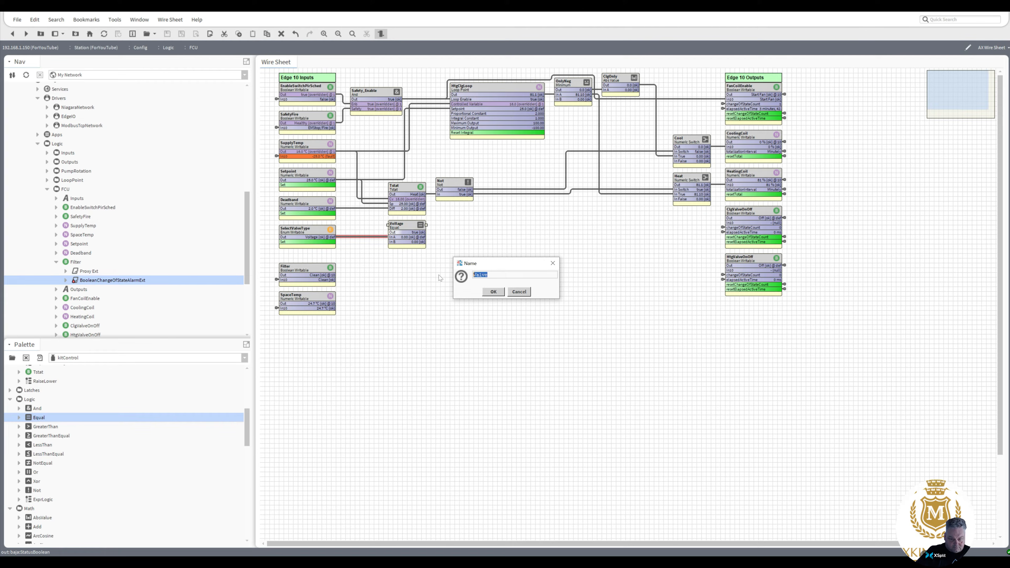
type("Digital")
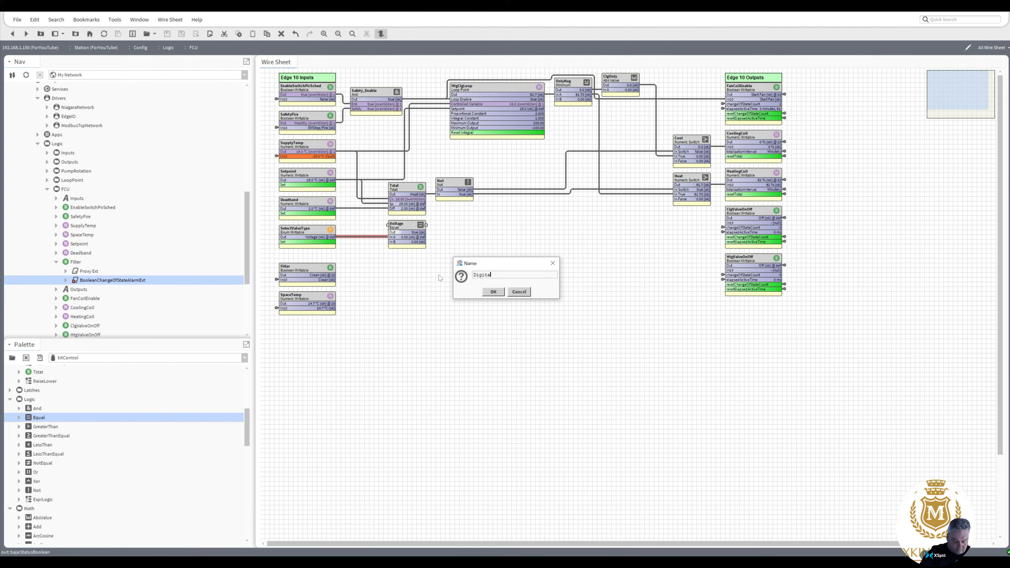
key("BackSpace")
type("l")
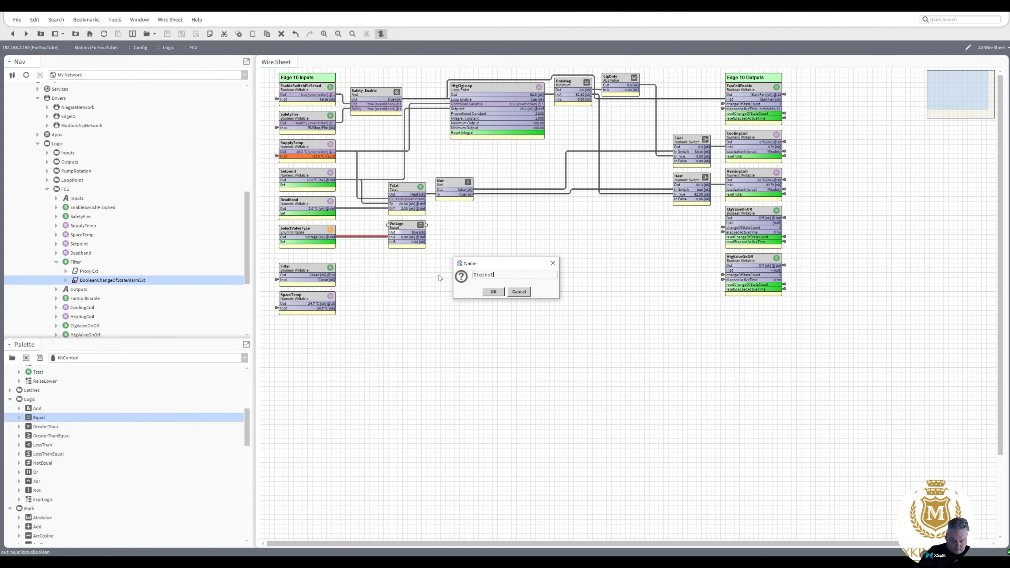
left_click(487, 291)
left_click_drag(413, 229, 408, 252)
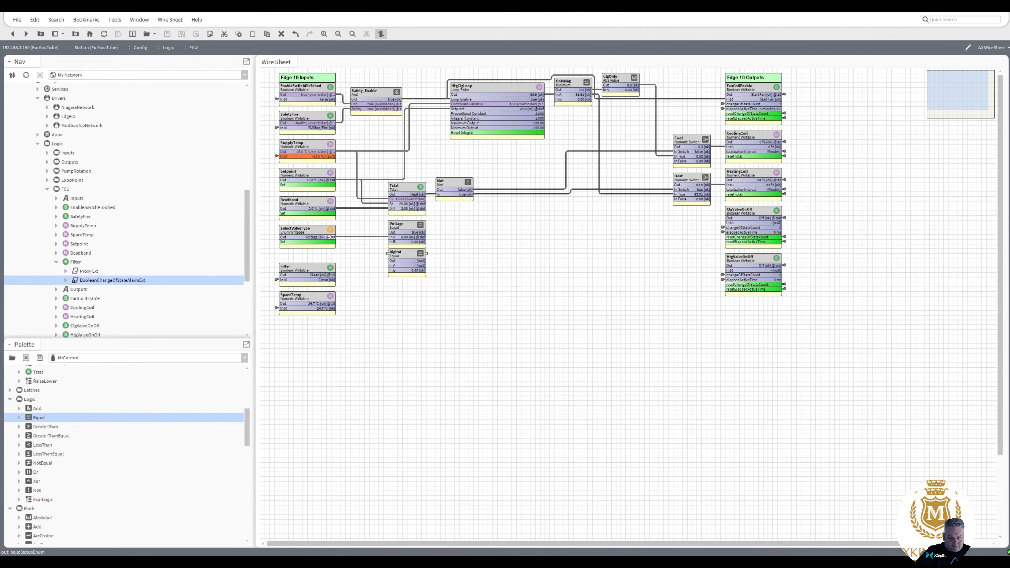
- Link the SelectValveType output to the Digital block's In A and set its In B to 1
left_click_drag(335, 237, 389, 265)
double_click(410, 257)
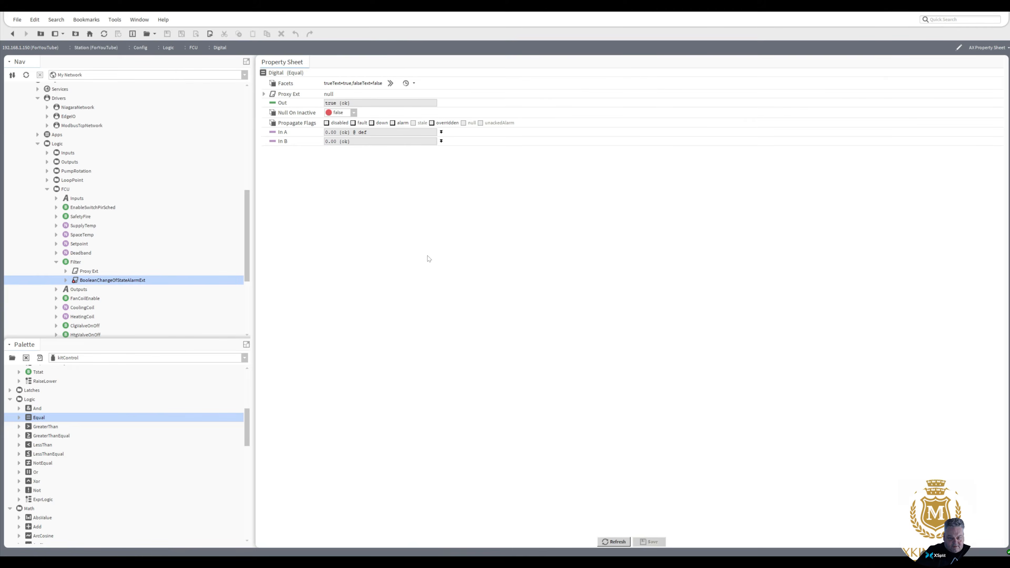
left_click(441, 141)
type("1")
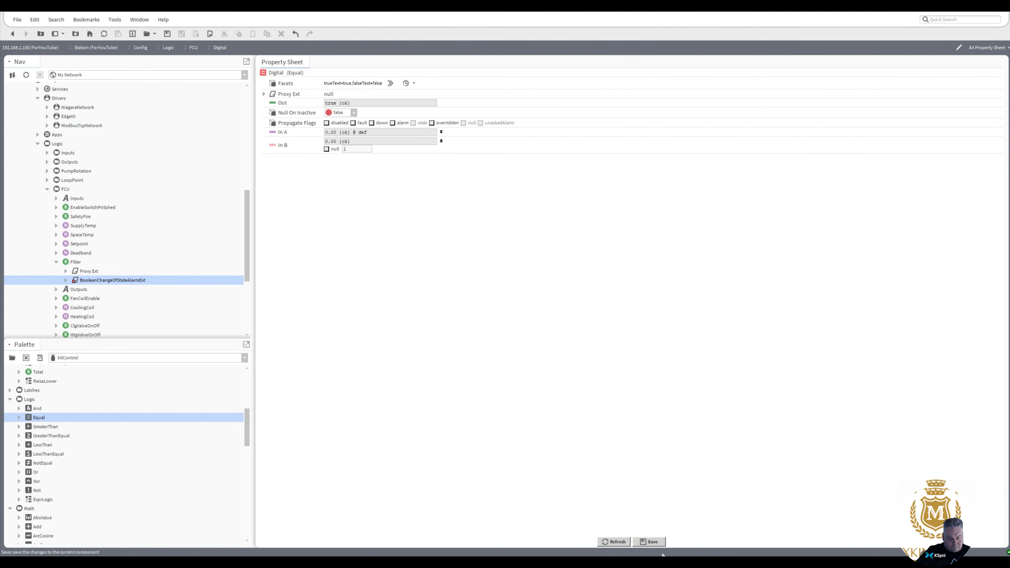
key("Return")
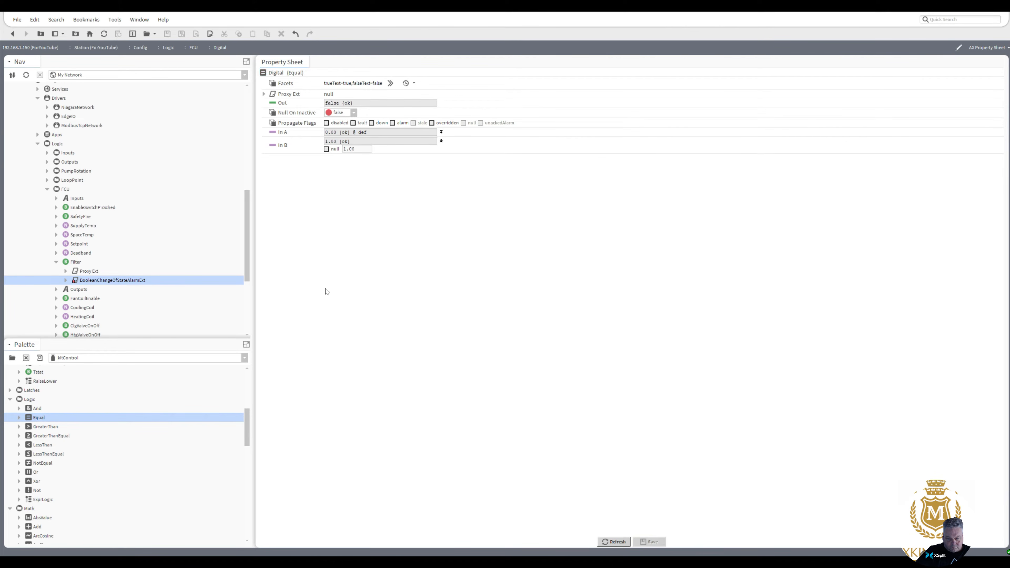
left_click(12, 34)
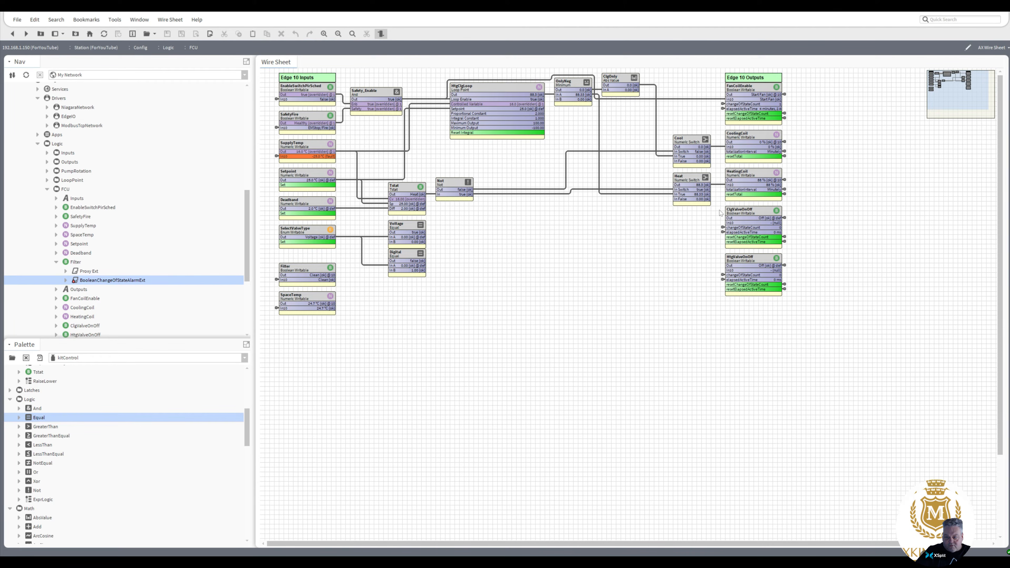
- Spread the Cool and Heat switches and the whole Edge 10 Outputs column apart to make room between them
left_click_drag(718, 216, 625, 118)
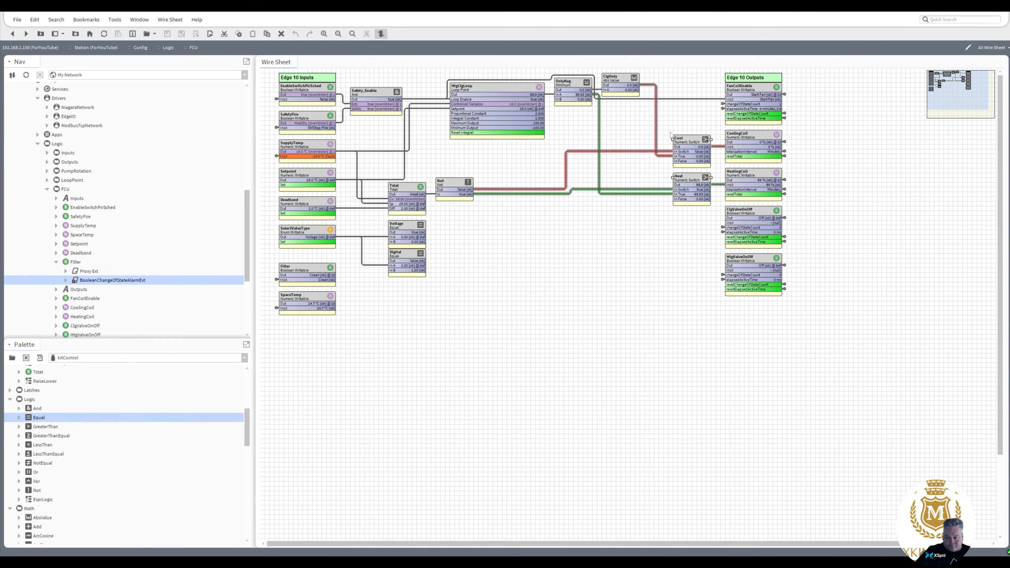
left_click_drag(678, 143, 659, 142)
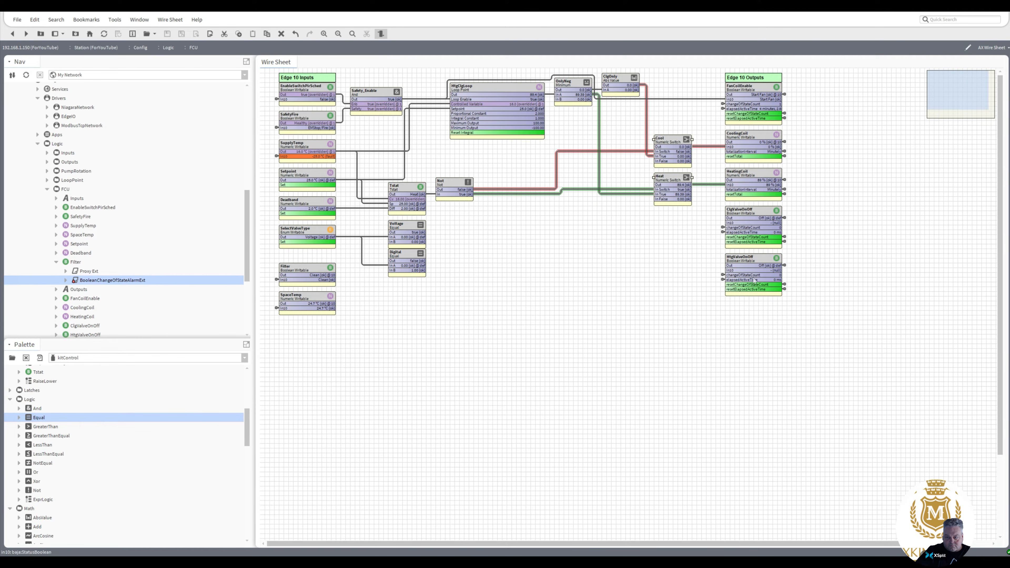
left_click_drag(802, 317, 704, 68)
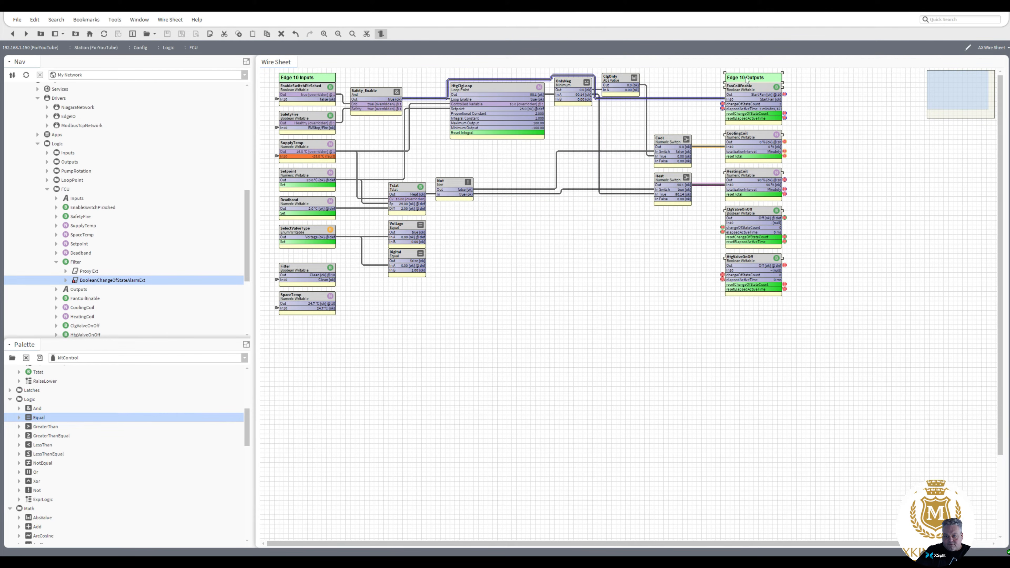
mouse_move(783, 81)
left_mouse_down()
mouse_move(838, 76)
mouse_move(798, 93)
left_mouse_up()
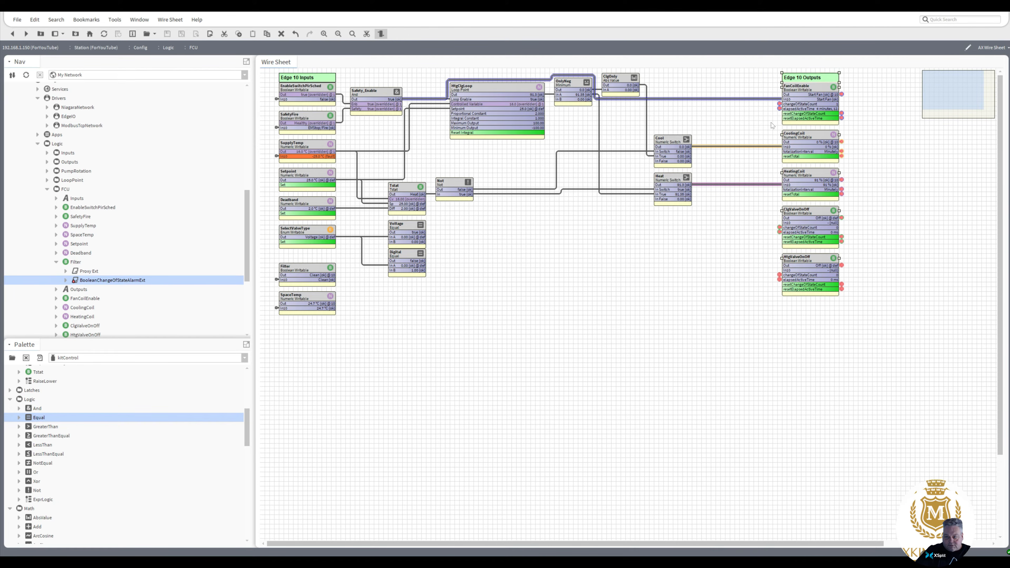
left_click(715, 238)
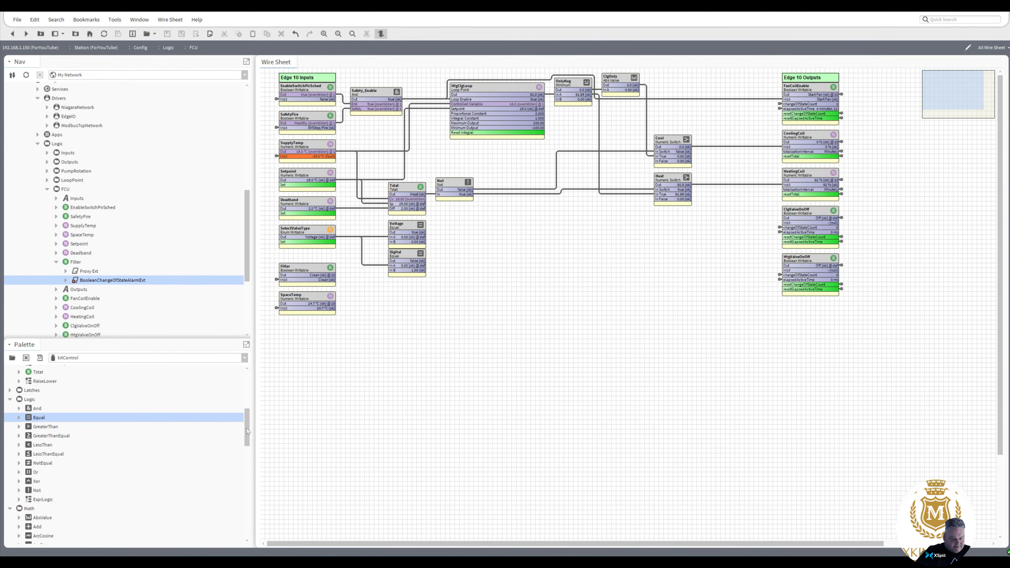
- Add a NumericSwitch beside ClgValveOnOff, keeping its default name, and link the Voltage block's output to its switch input
left_click_drag(247, 429, 244, 528)
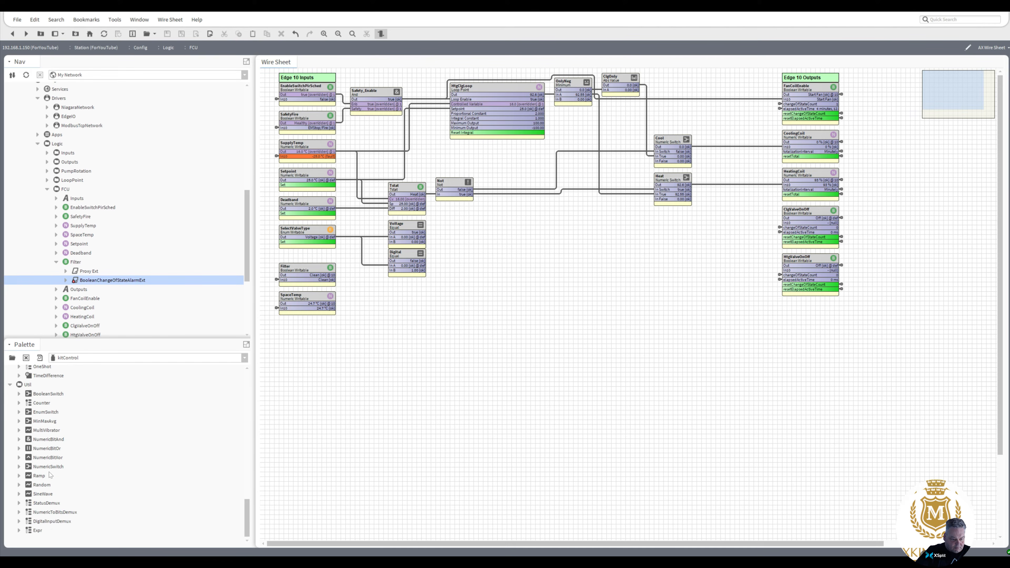
left_click_drag(45, 468, 727, 217)
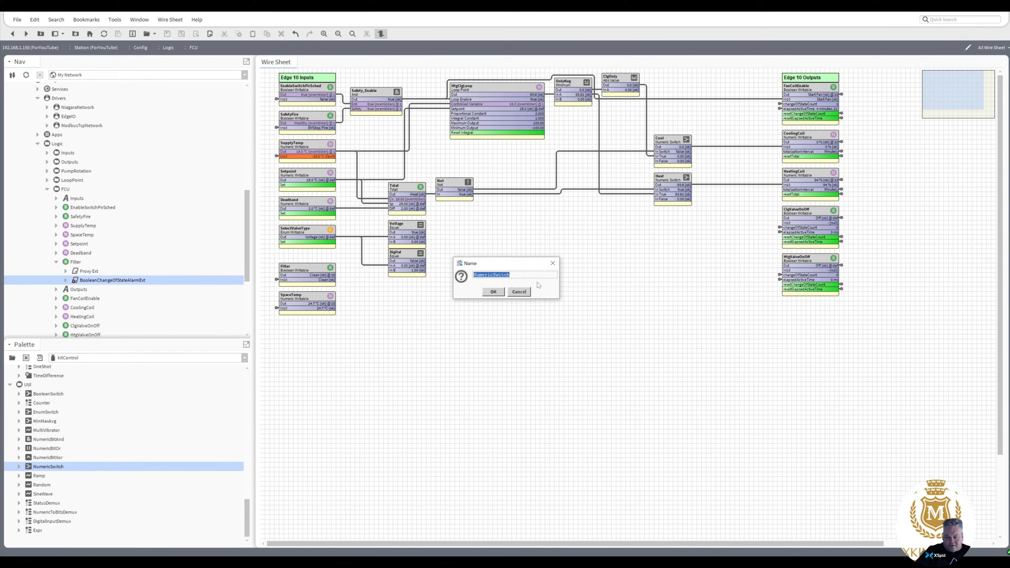
left_click(494, 292)
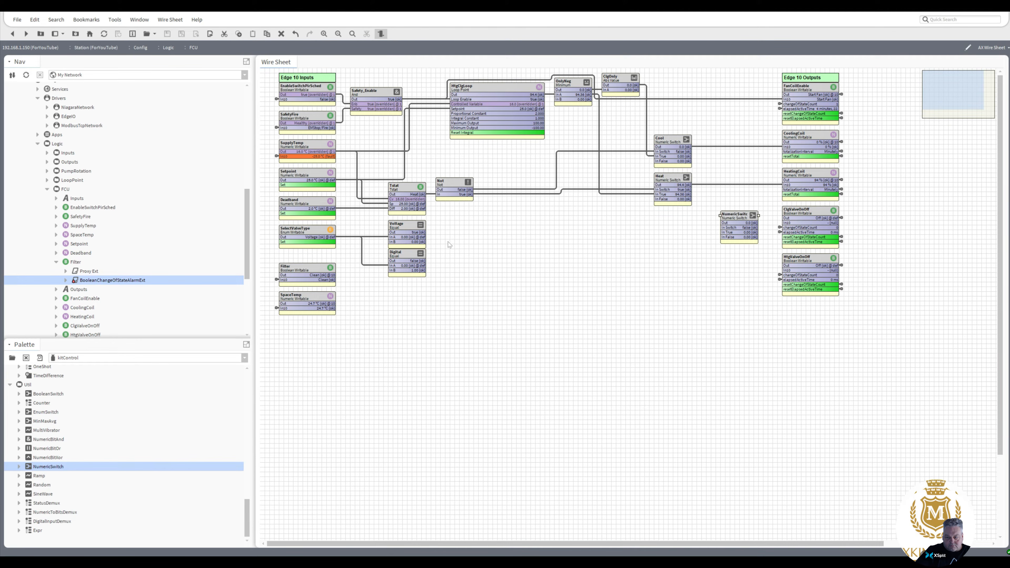
left_click_drag(424, 232, 734, 225)
- Rename the new NumericSwitch beside ClgValveOnOff as ClgVoltage
right_click(735, 222)
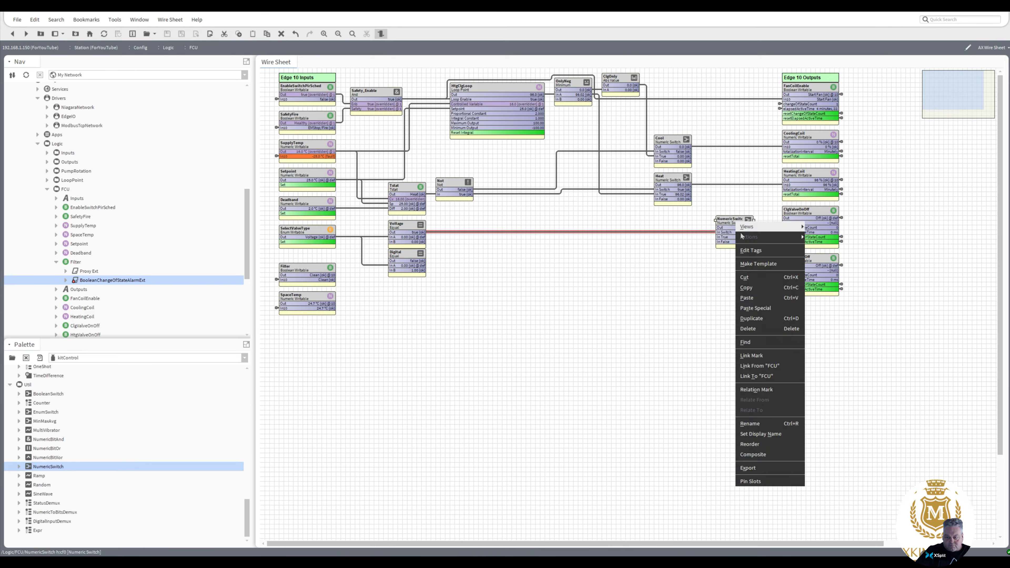
left_click(754, 424)
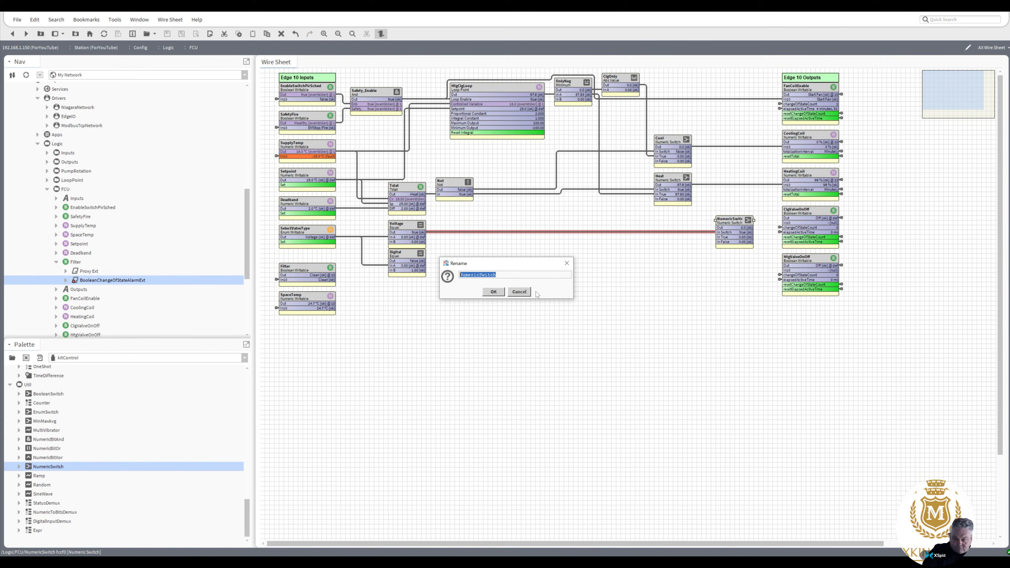
type("clg")
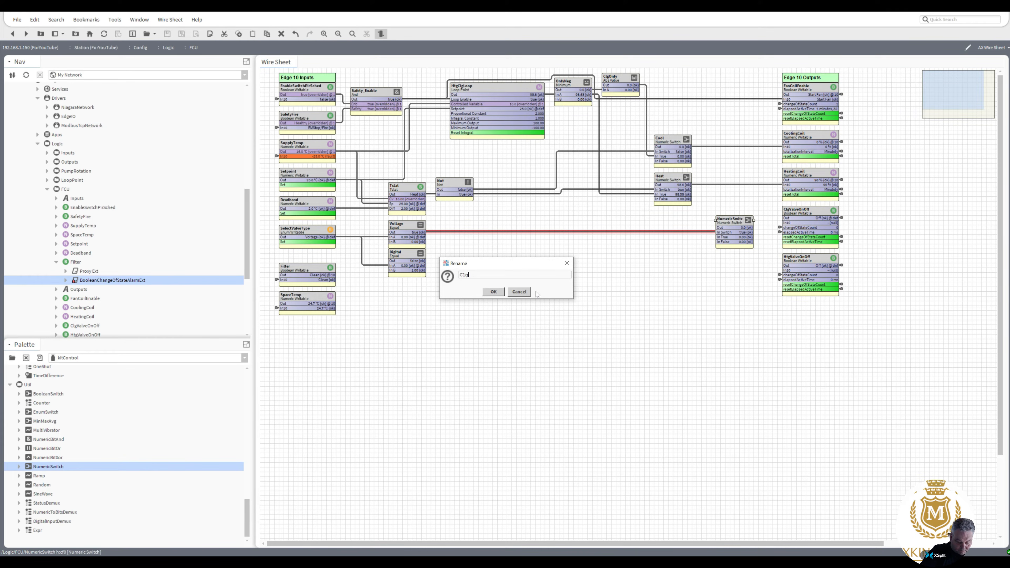
type("V")
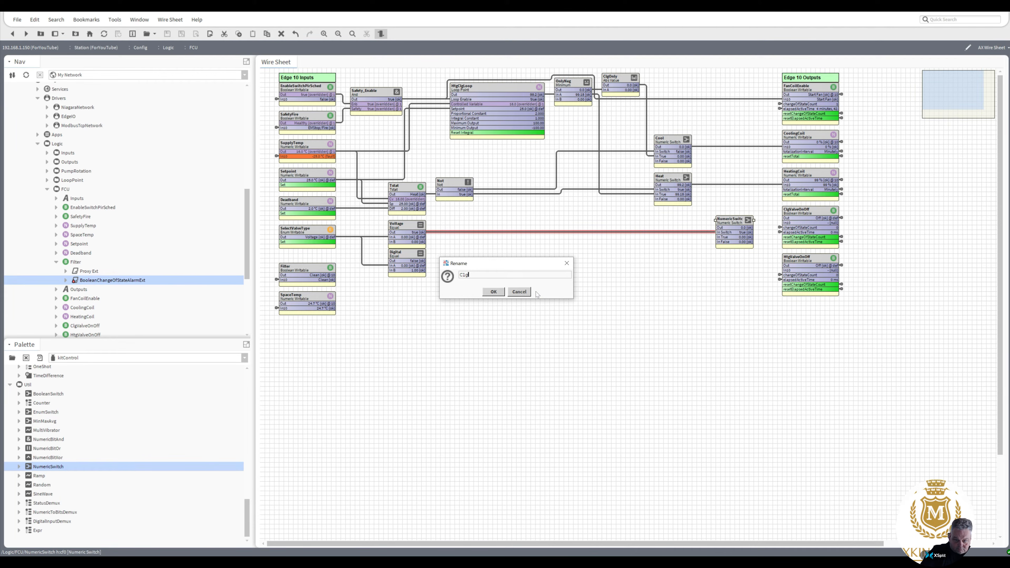
type("oltage")
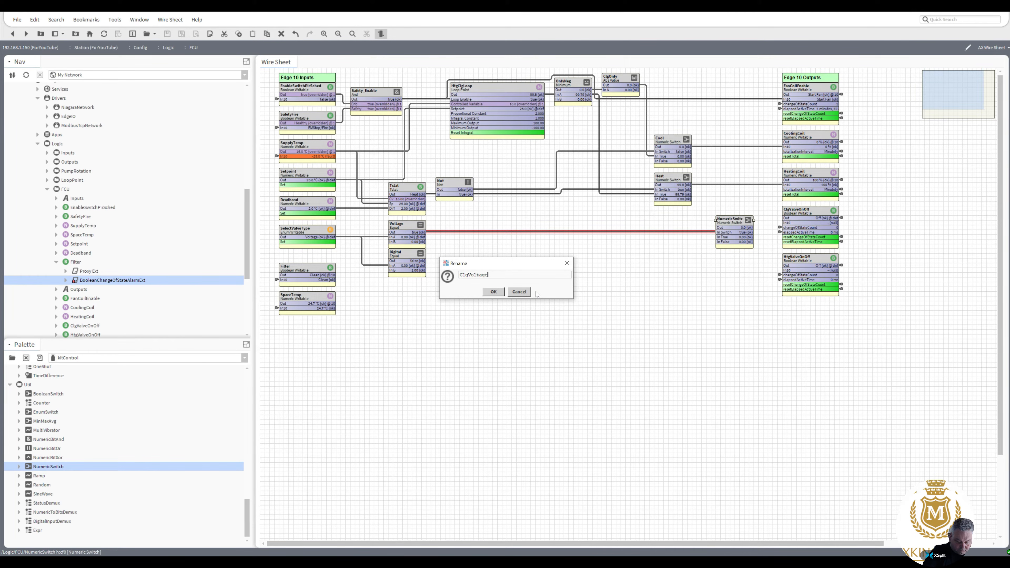
left_click(497, 293)
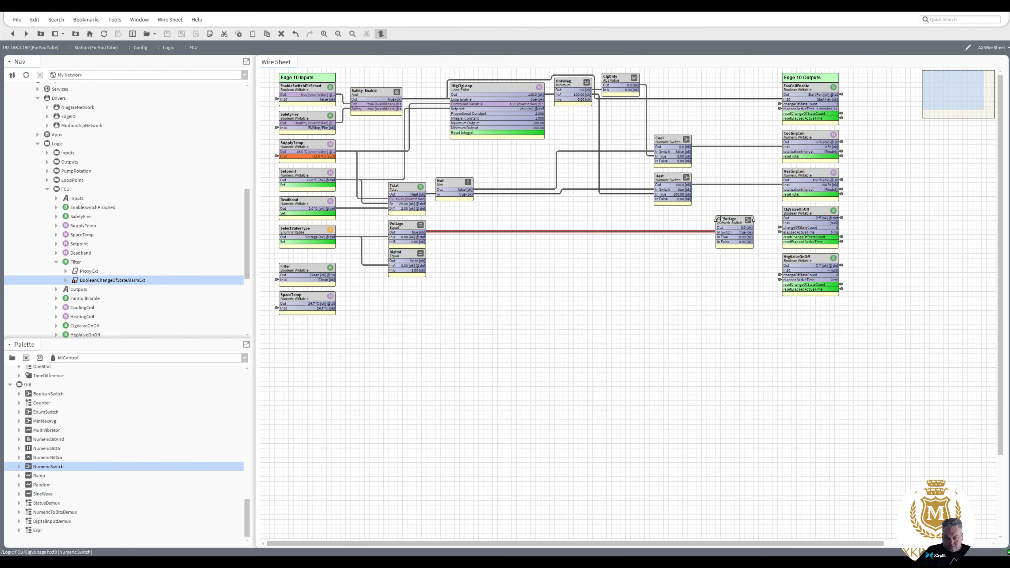
- Replace the direct Cool-to-CoolingCoil link with one routed through ClgVoltage's In True, and place ClgVoltage between the two blocks
left_click_drag(687, 147, 721, 238)
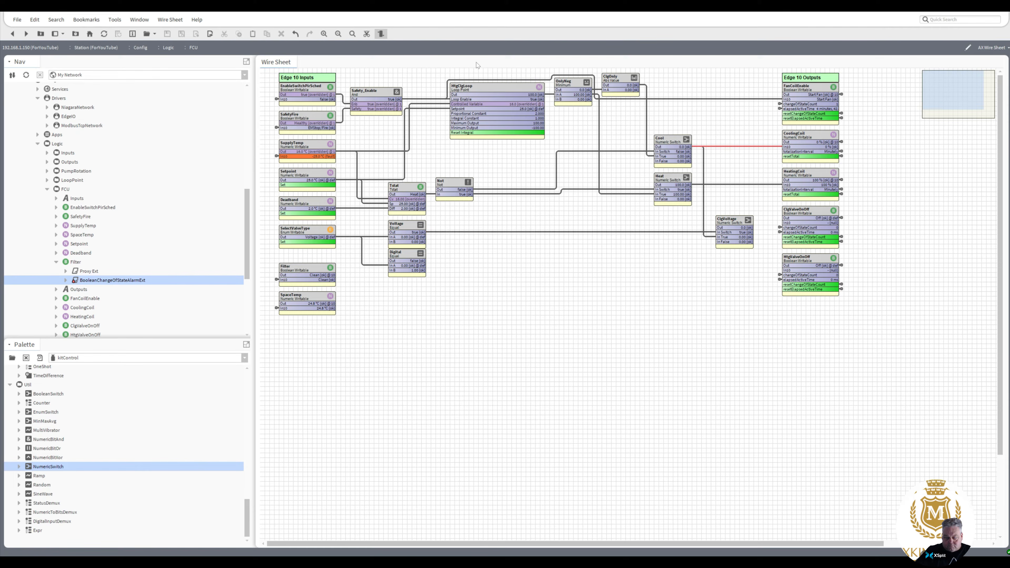
left_click(367, 34)
left_click_drag(744, 228, 783, 147)
left_click_drag(740, 223, 732, 133)
- Duplicate the ClgVoltage switch under the name HtgVoltage and place the copy directly beneath it
right_click(732, 134)
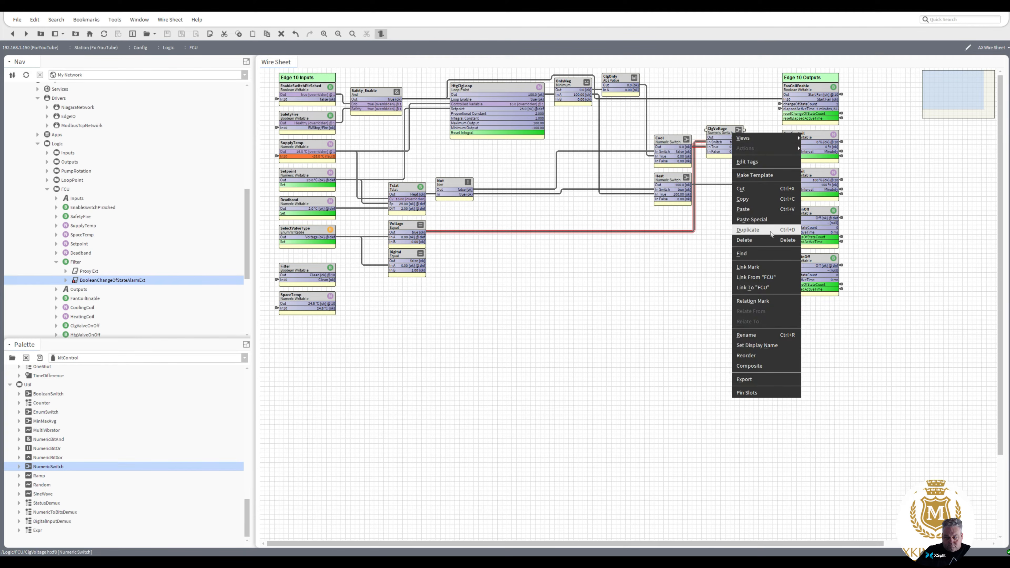
left_click(746, 335)
left_click_drag(482, 278, 442, 274)
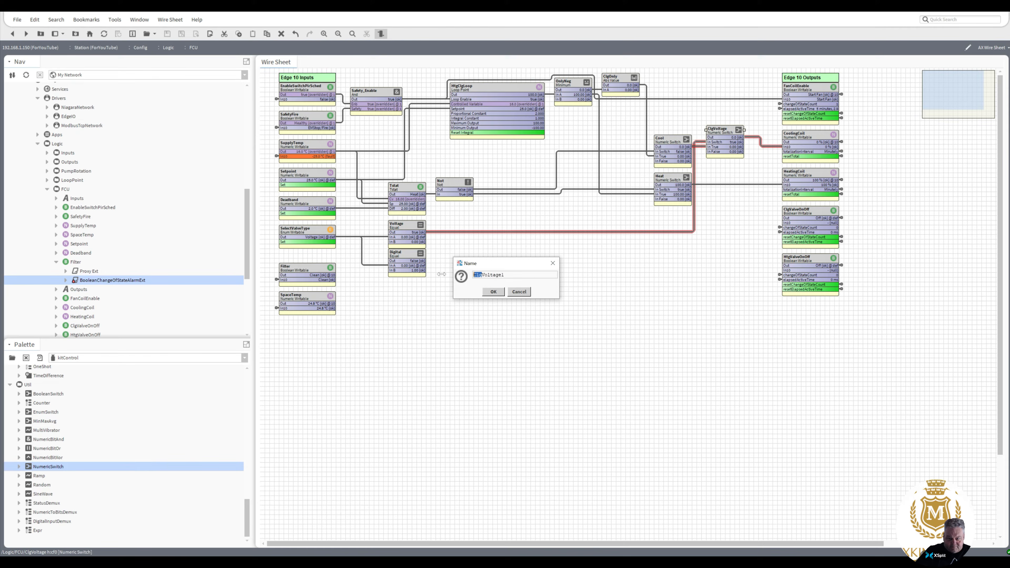
type("Htg")
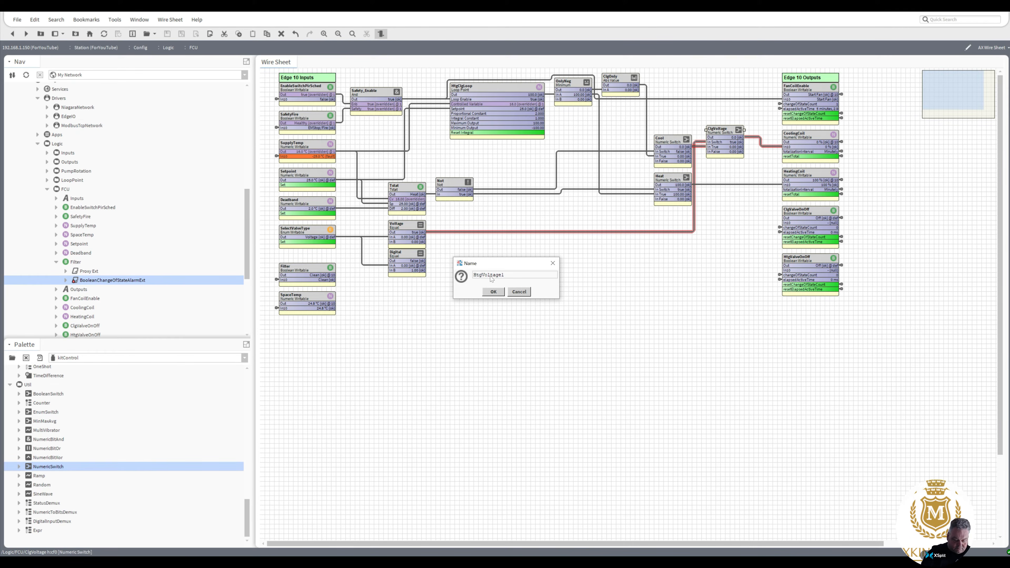
key("End")
key("BackSpace")
key("Return")
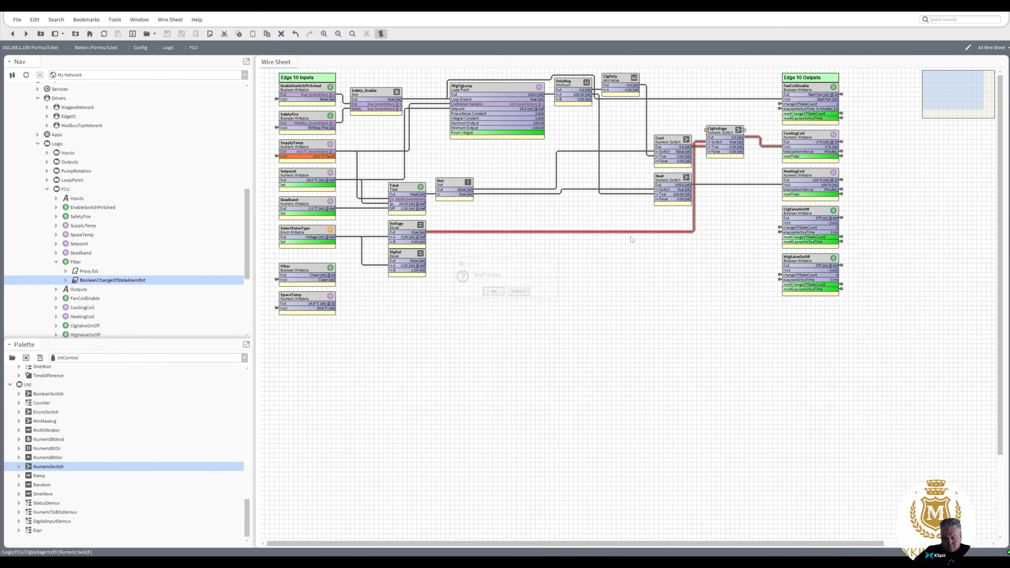
left_click_drag(723, 134, 717, 172)
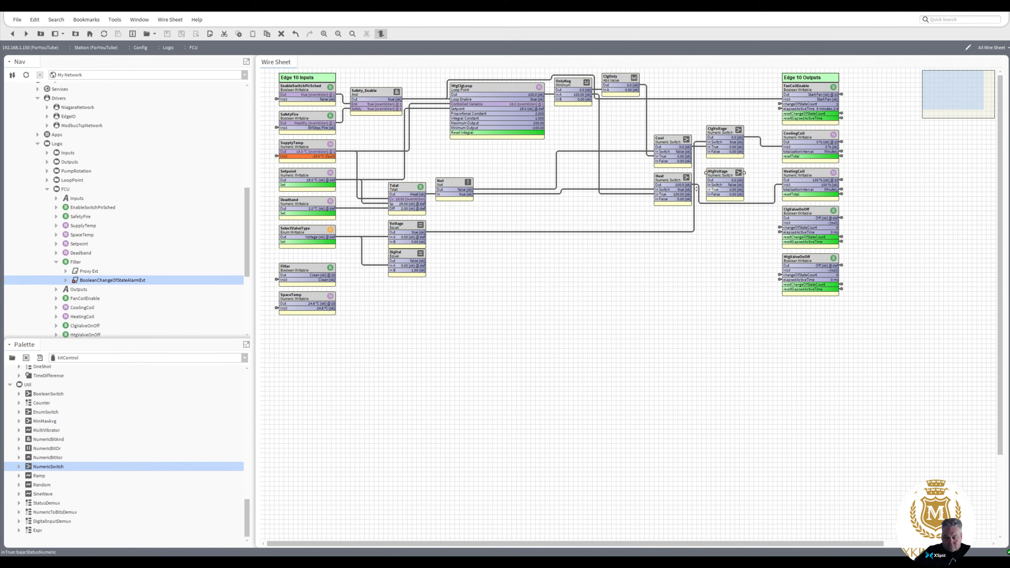
- Replace the direct Heat-to-HeatingCoil link with one routed through HtgVoltage's In True, and link the Voltage block's output to its In Switch
left_click(707, 203)
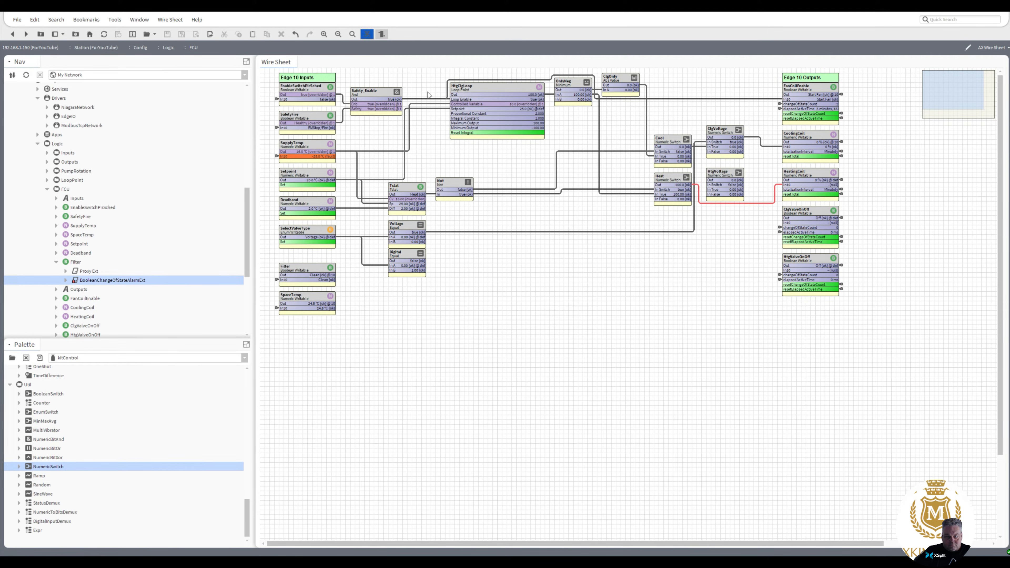
key("Delete")
left_click_drag(686, 185, 731, 169)
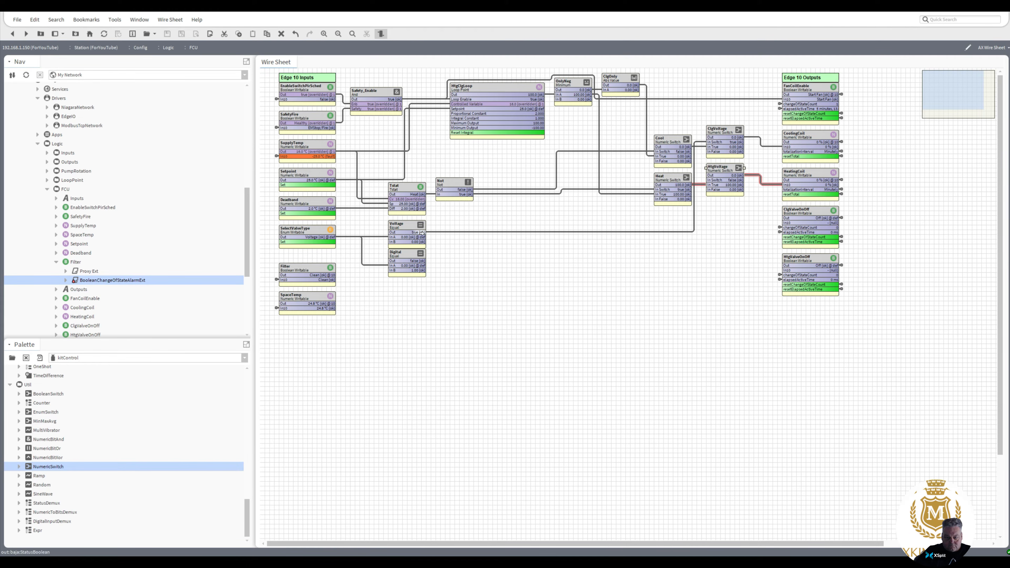
left_click_drag(423, 233, 712, 180)
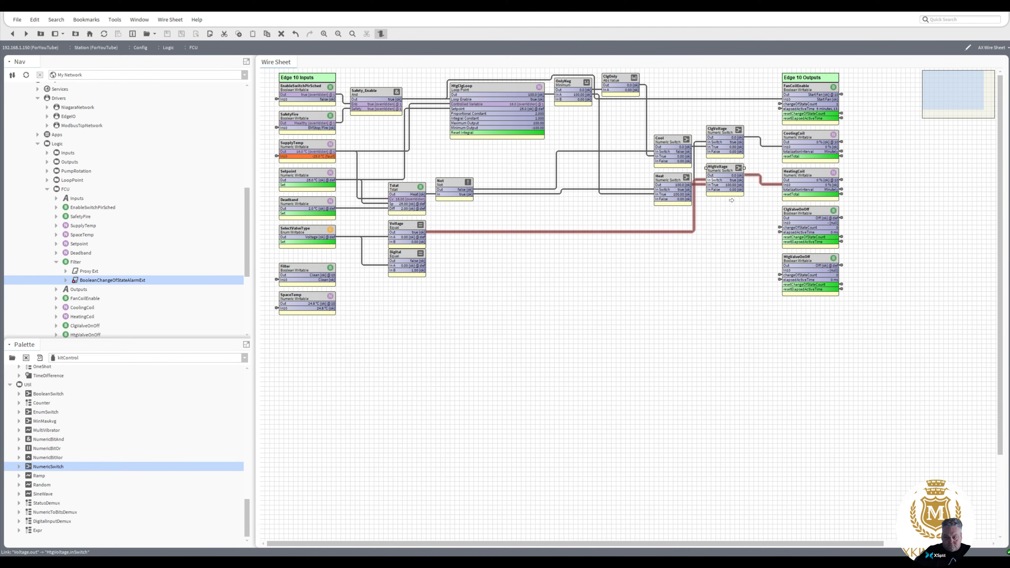
left_click(747, 232)
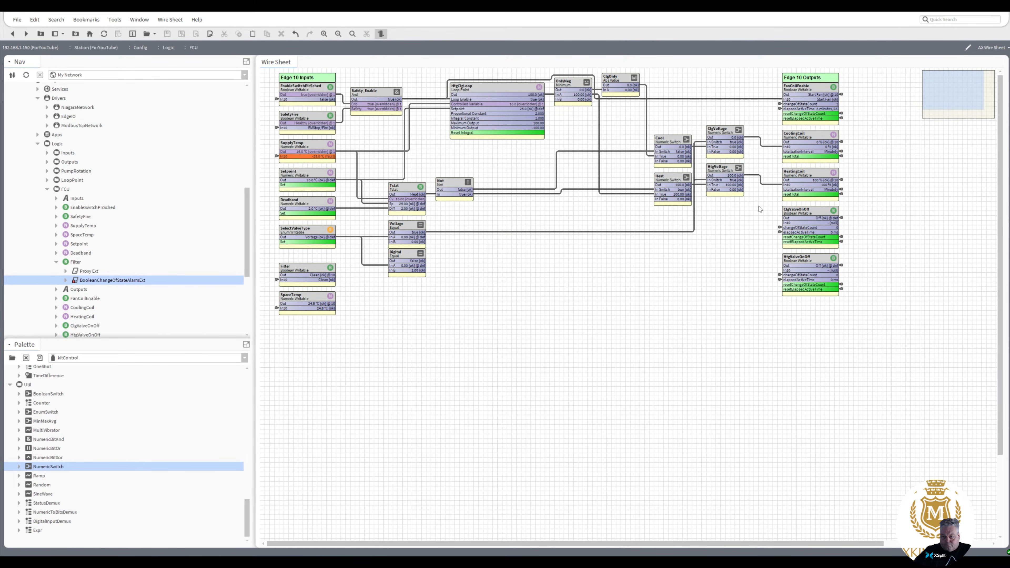
- Shift the ClgVoltage, HtgVoltage, Cool and Heat switches slightly down to straighten their links to the coil outputs
left_click_drag(759, 207, 636, 116)
left_click_drag(716, 130, 719, 145)
left_click(718, 139)
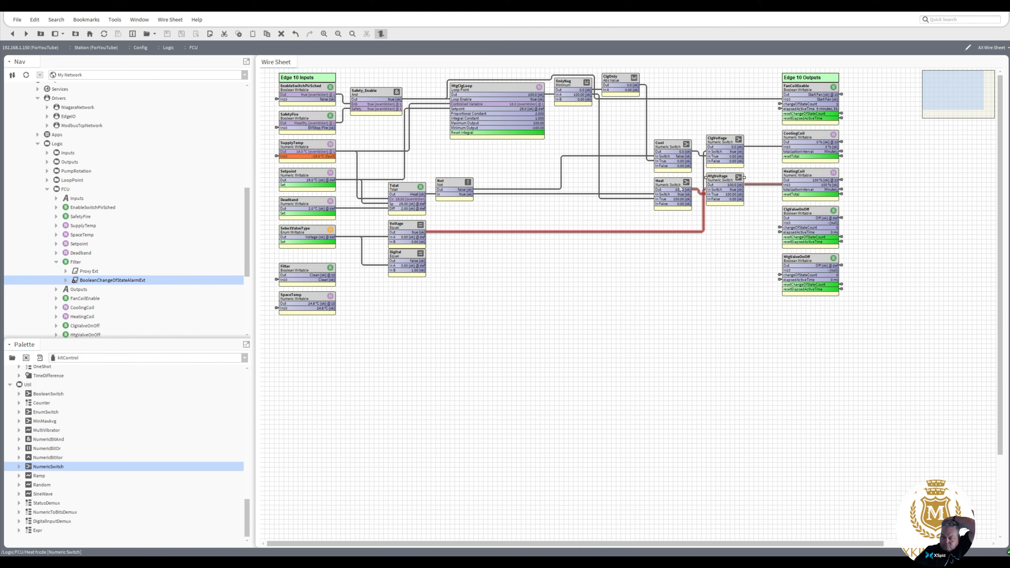
left_click_drag(689, 189, 688, 194)
left_click_drag(679, 148, 678, 153)
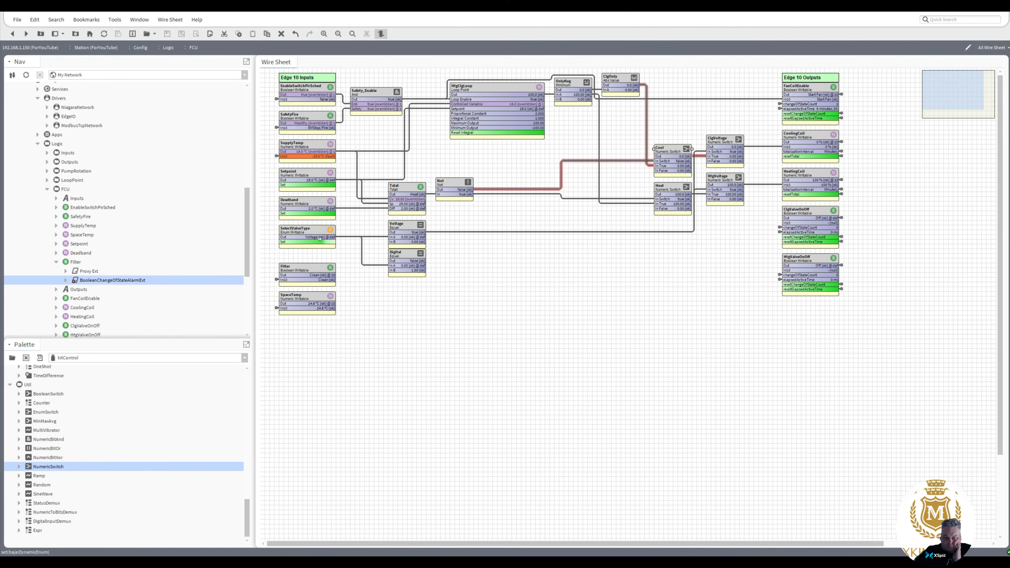
- Set the SelectValveType point to Digital
right_click(303, 233)
mouse_move(321, 248)
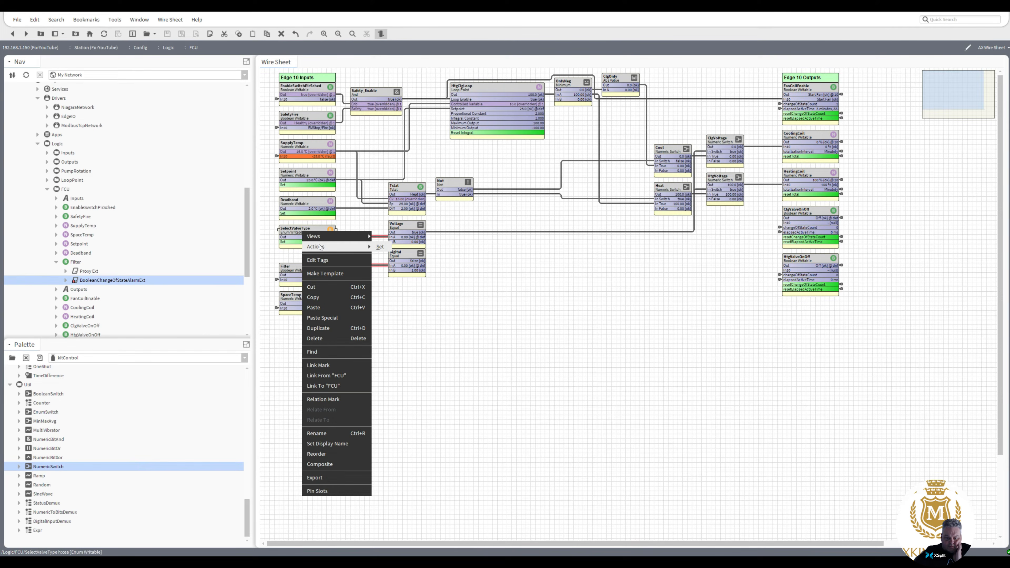
left_click(380, 247)
left_click(535, 278)
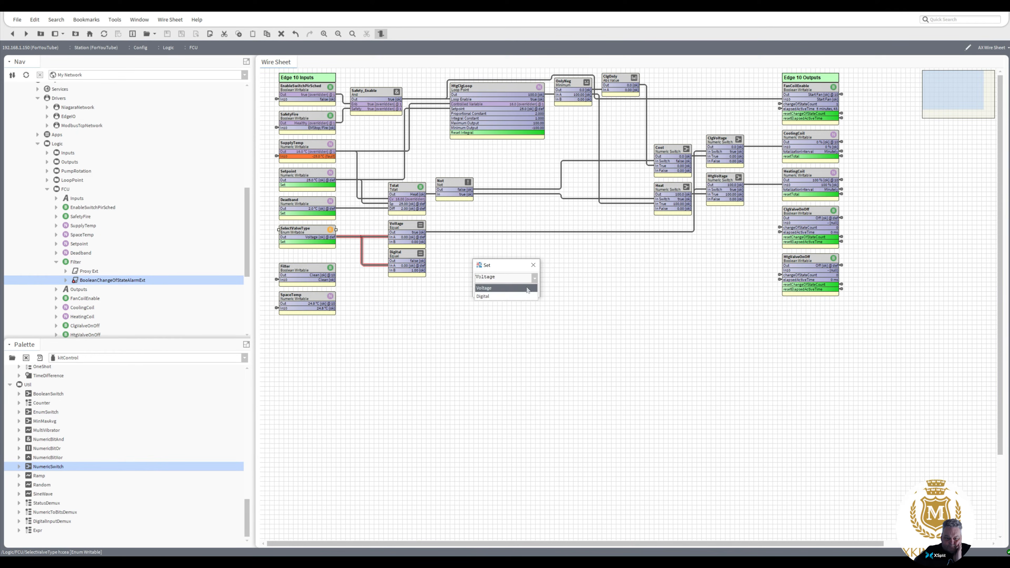
left_click(523, 292)
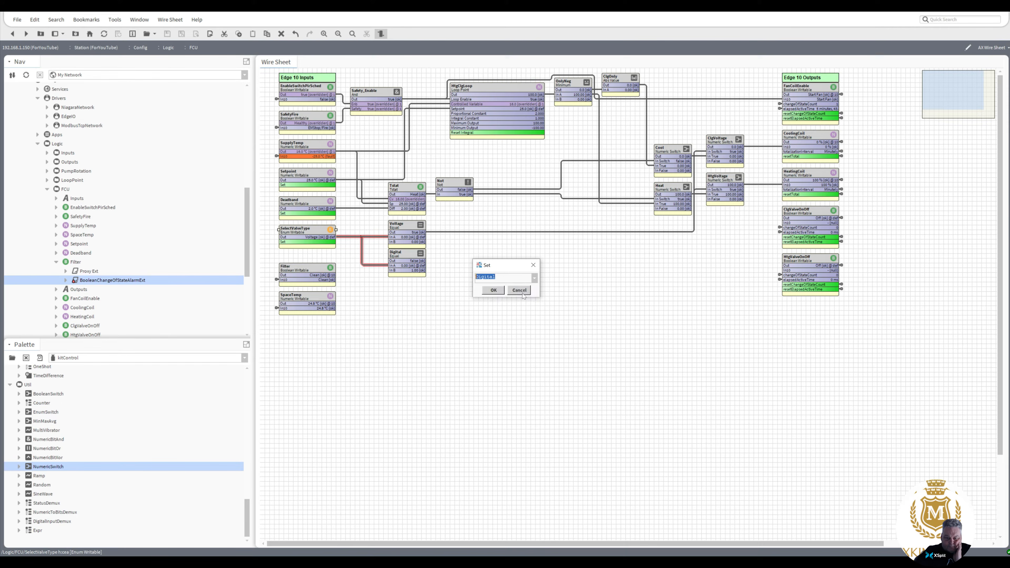
left_click(494, 290)
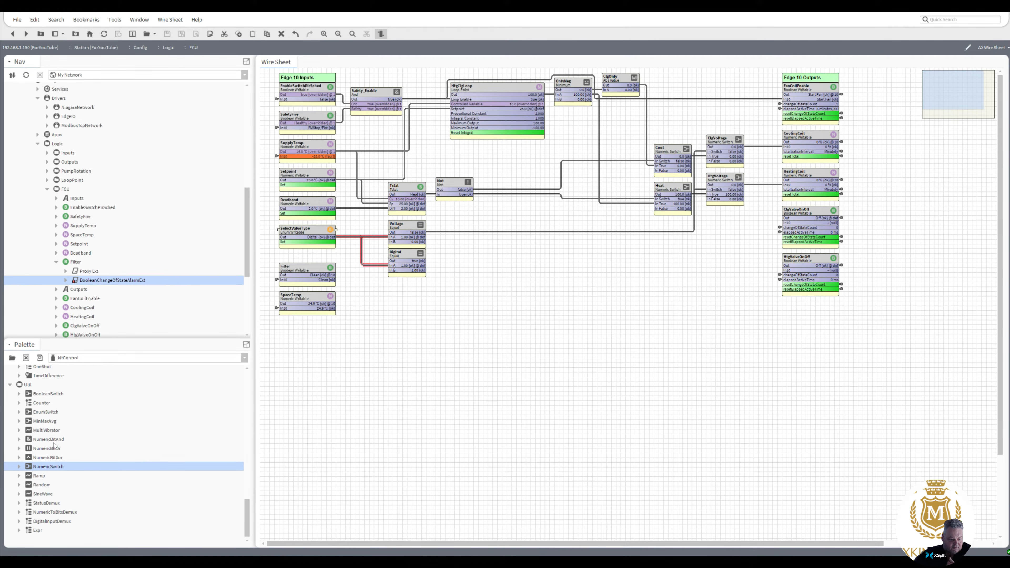
- Add a BooleanSwitch beside HtgValveOnOff with its default name and link the Digital block's output to its In Switch
left_click(51, 395)
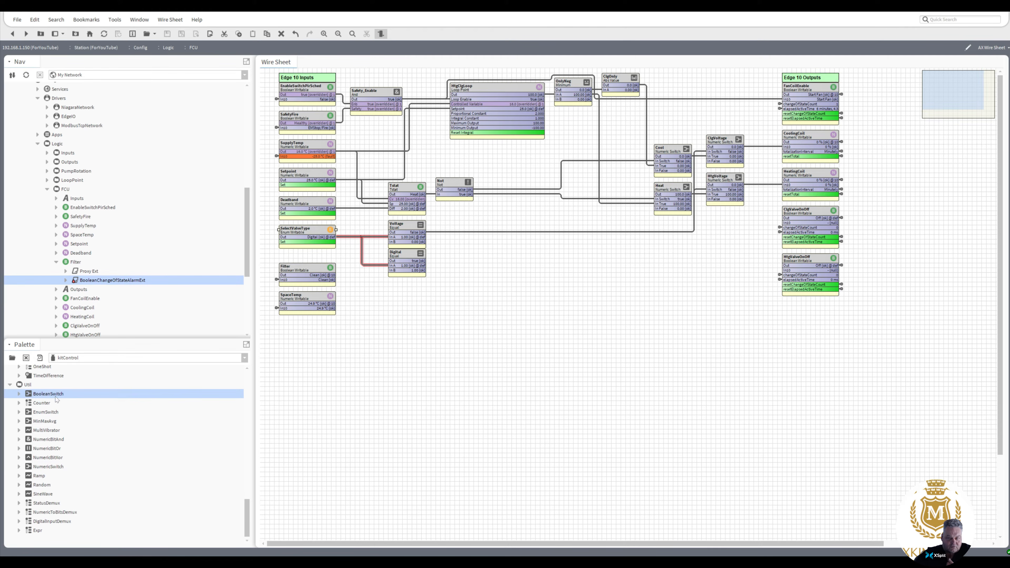
left_click_drag(56, 399, 702, 266)
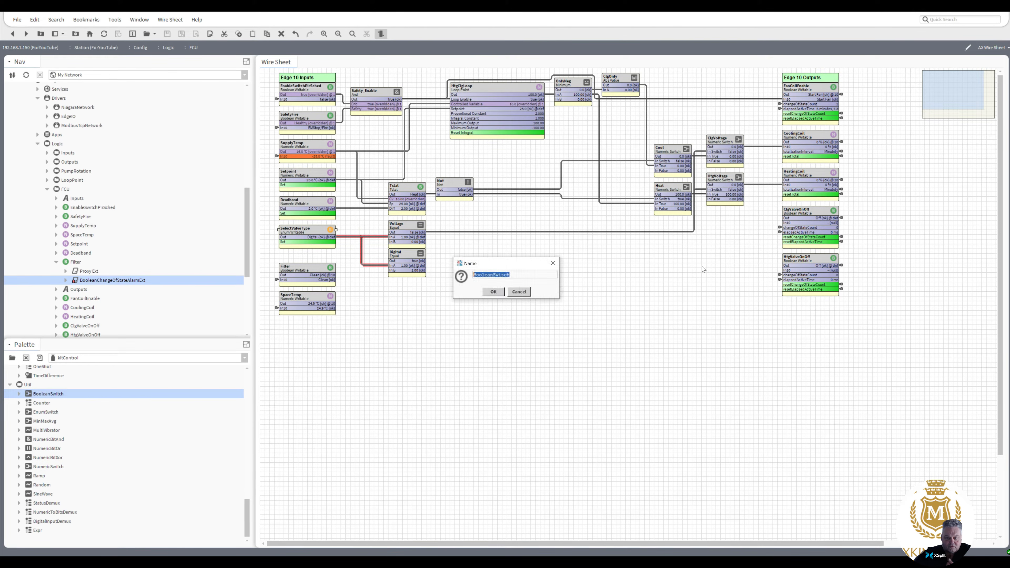
left_click(493, 292)
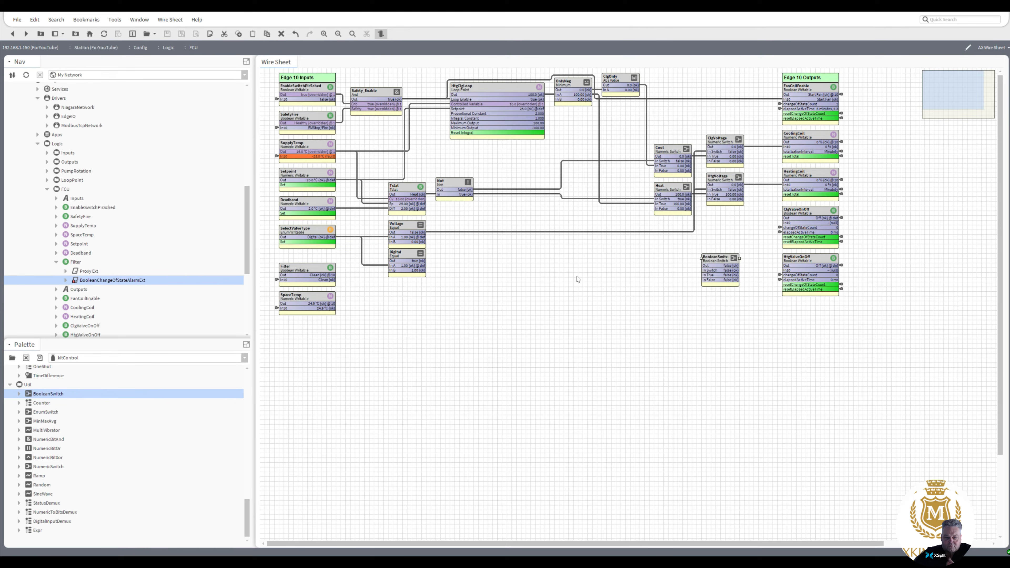
left_click_drag(425, 261, 719, 259)
- Rename the BooleanSwitch as ClgDigitalValve and move it slightly up to straighten its link from the Digital block
right_click(719, 260)
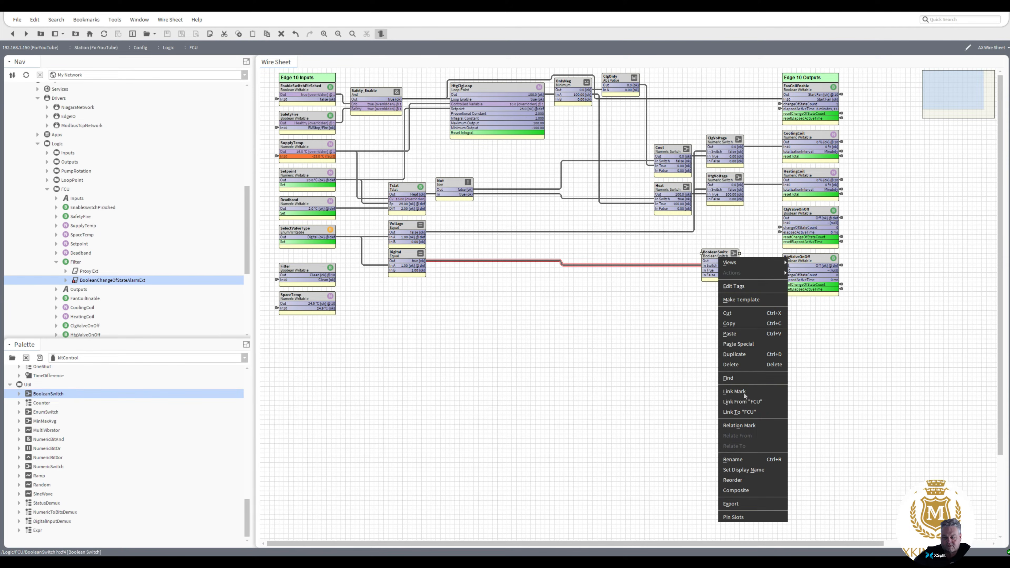
left_click(740, 459)
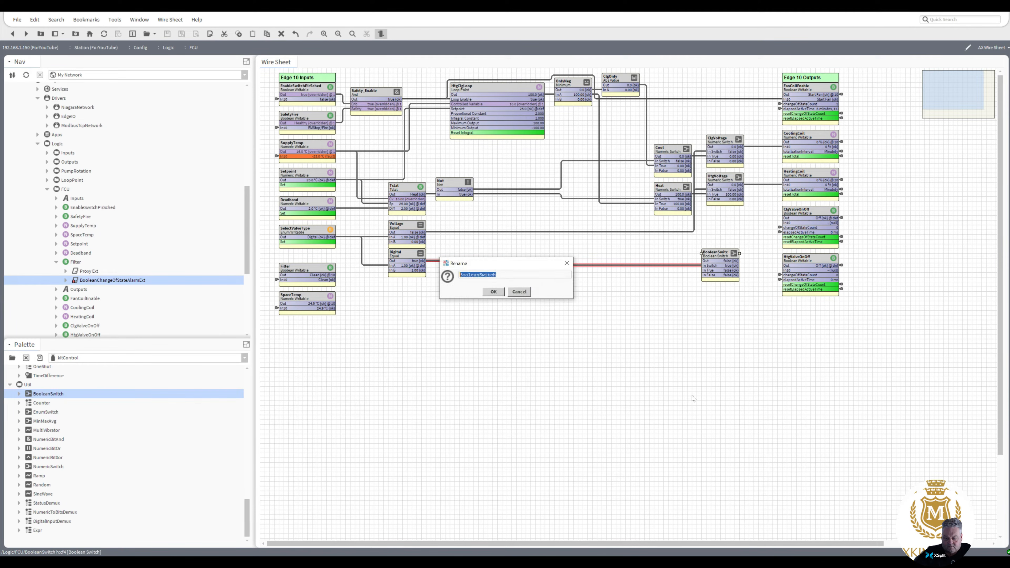
type("Cl")
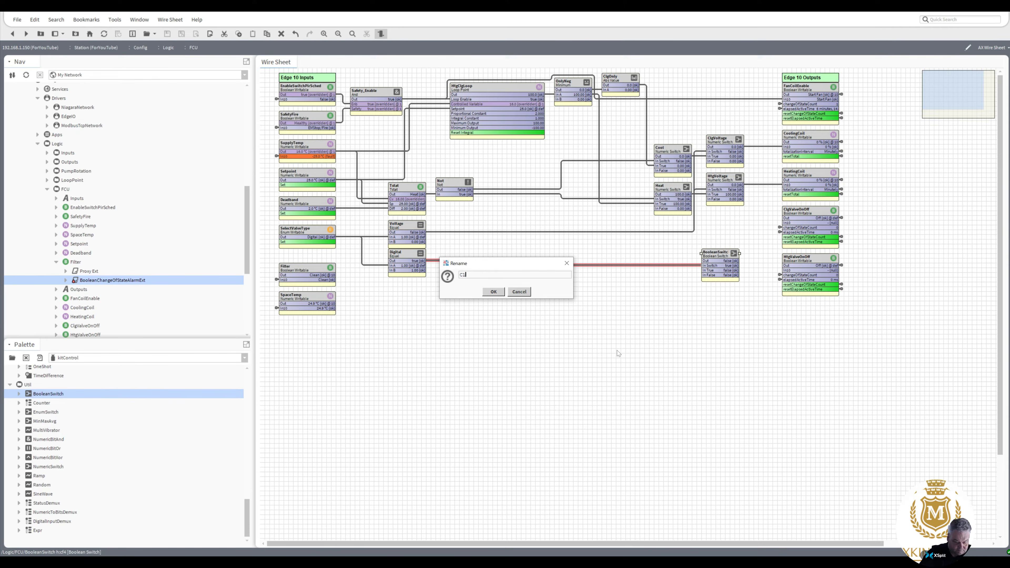
type("g_")
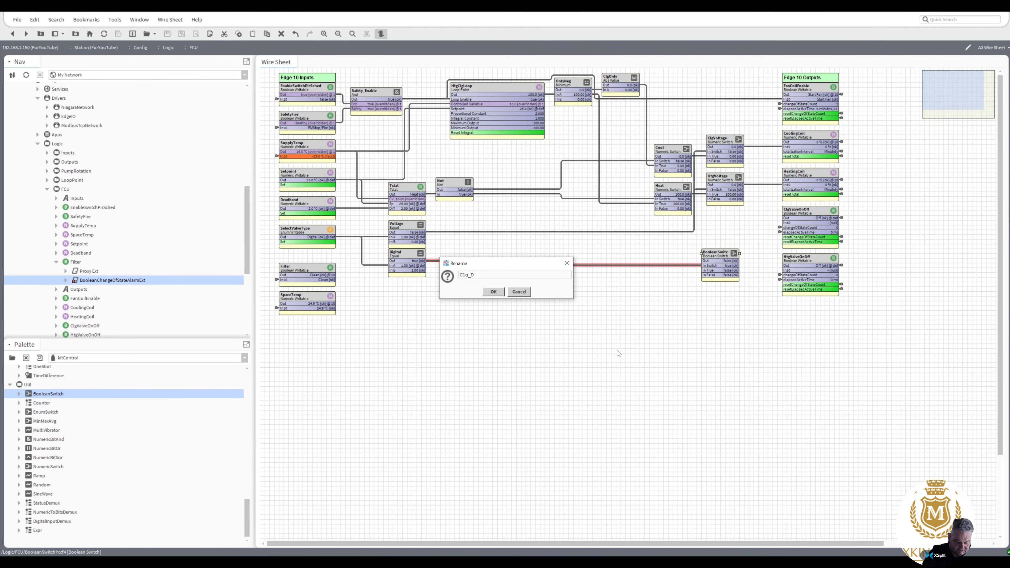
key("BackSpace")
type("Di")
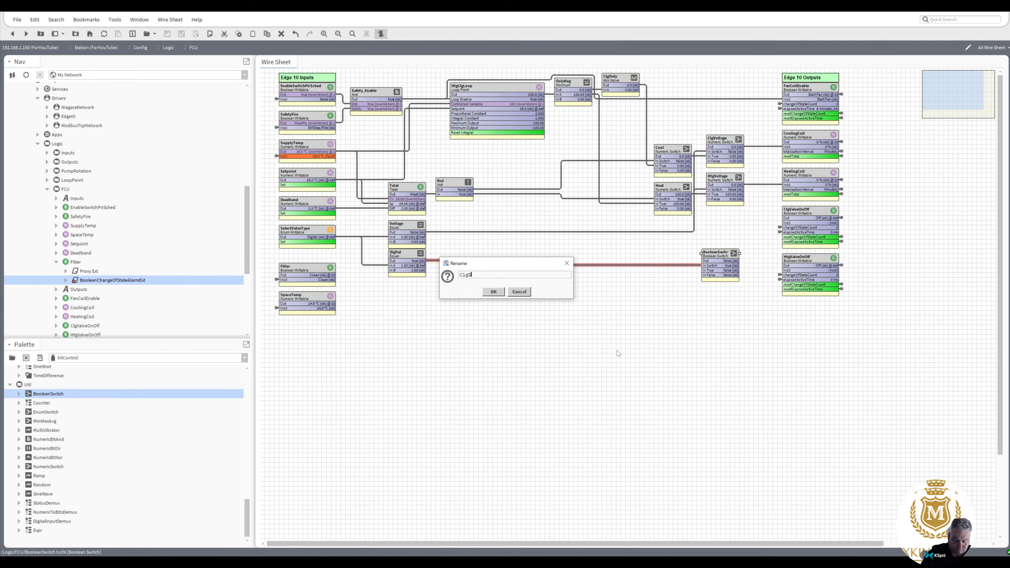
type("gitalValve")
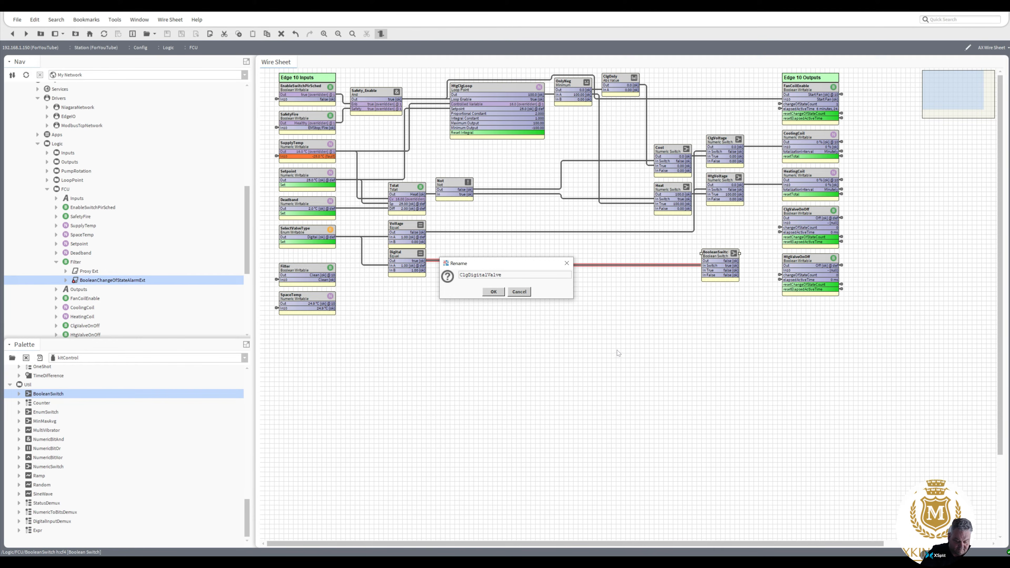
left_click(492, 292)
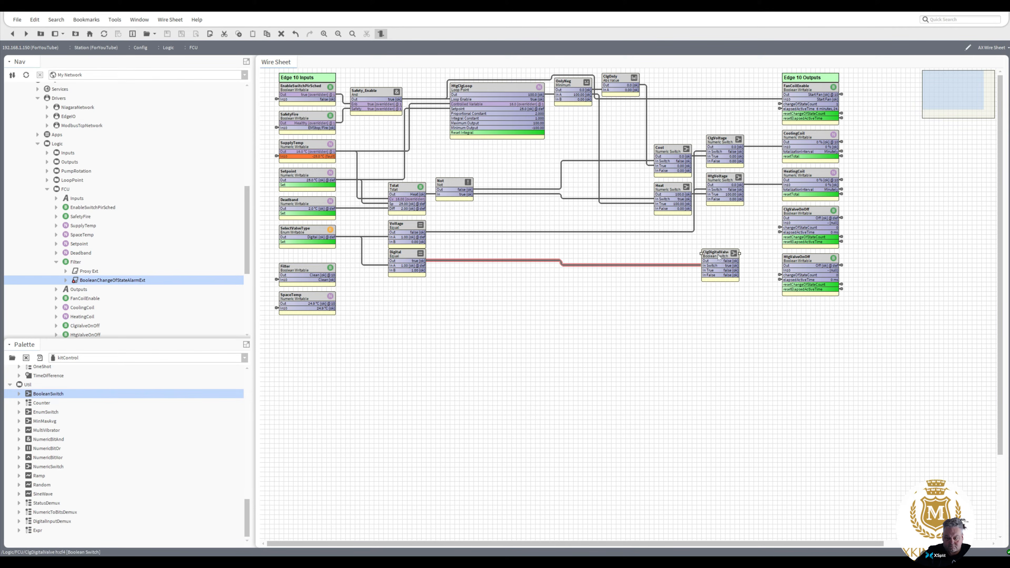
mouse_move(739, 253)
left_mouse_down()
mouse_move(753, 253)
mouse_move(736, 251)
left_mouse_up()
- Duplicate ClgDigitalValve as HtgDigitalValve directly below it and link the Digital block's output to the copy's In Switch
right_click(730, 251)
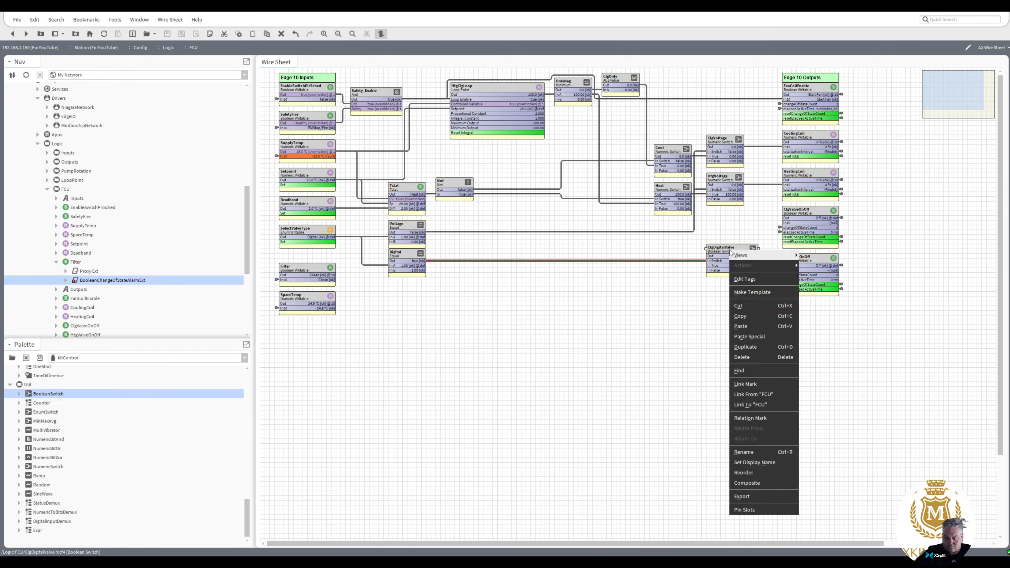
left_click(743, 452)
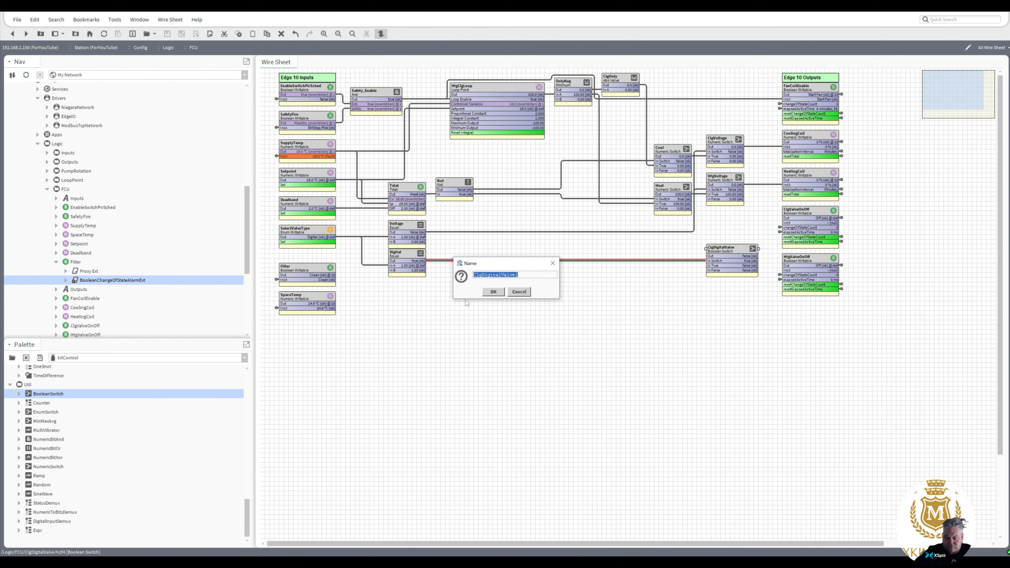
key("Home")
key("shift+Right")
key("shift+Right")
key("shift+Right")
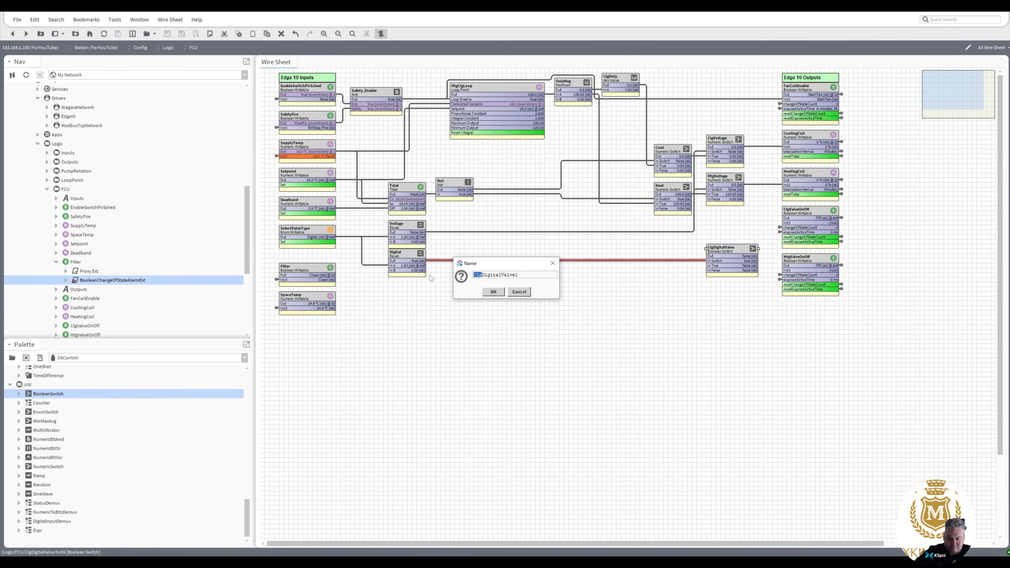
type("Htg")
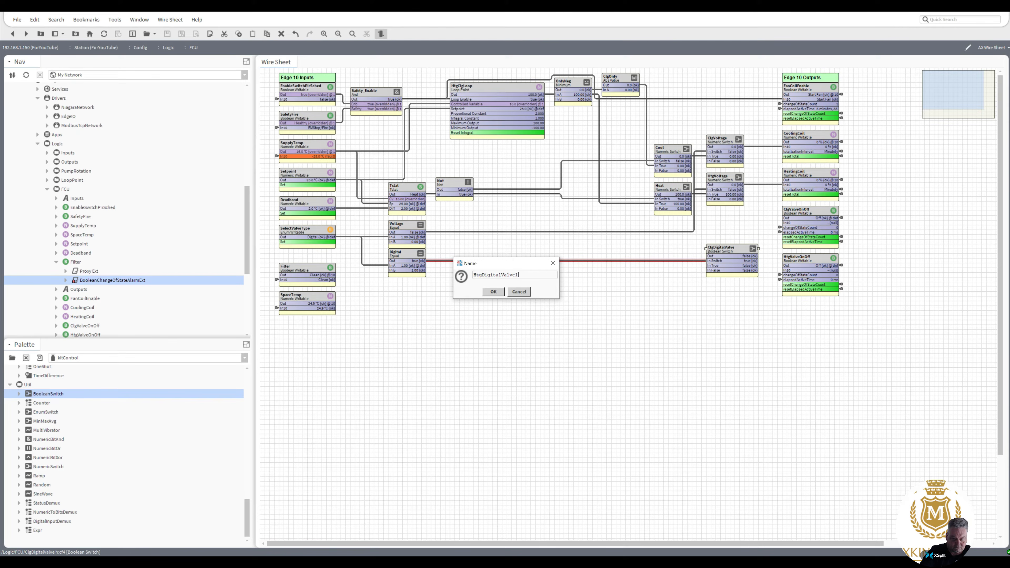
left_click(493, 292)
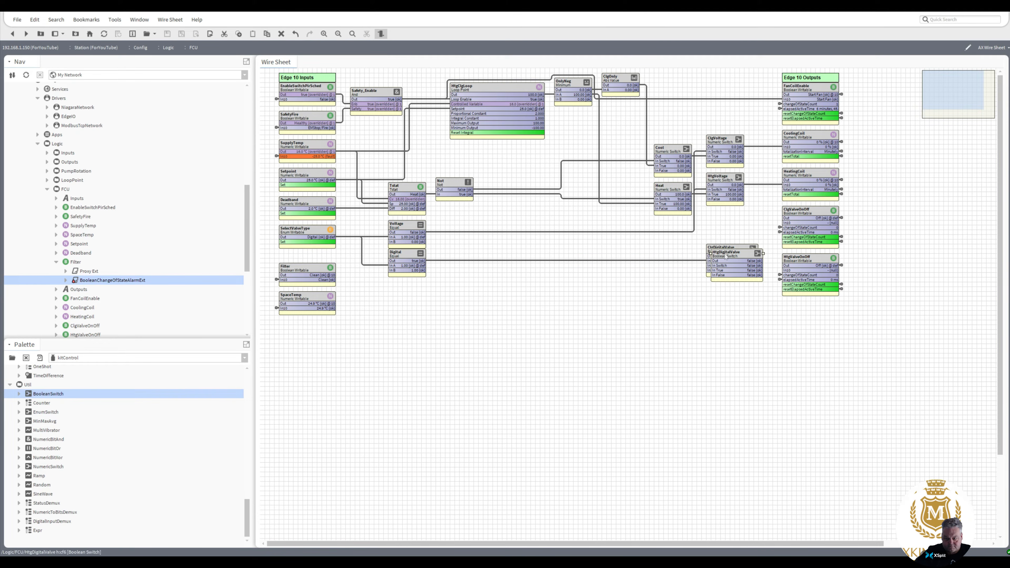
left_click_drag(726, 256, 721, 286)
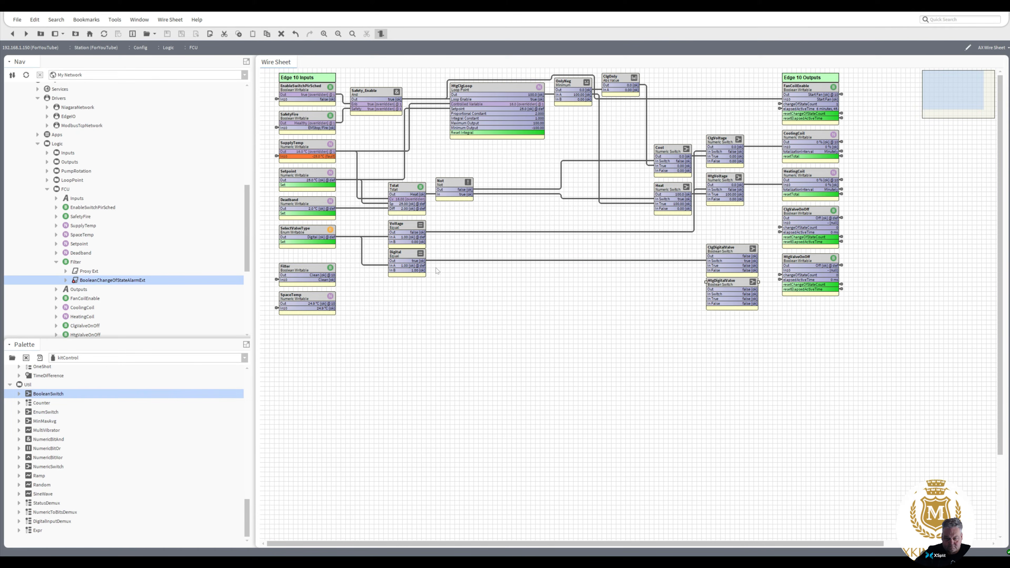
left_click_drag(427, 260, 708, 295)
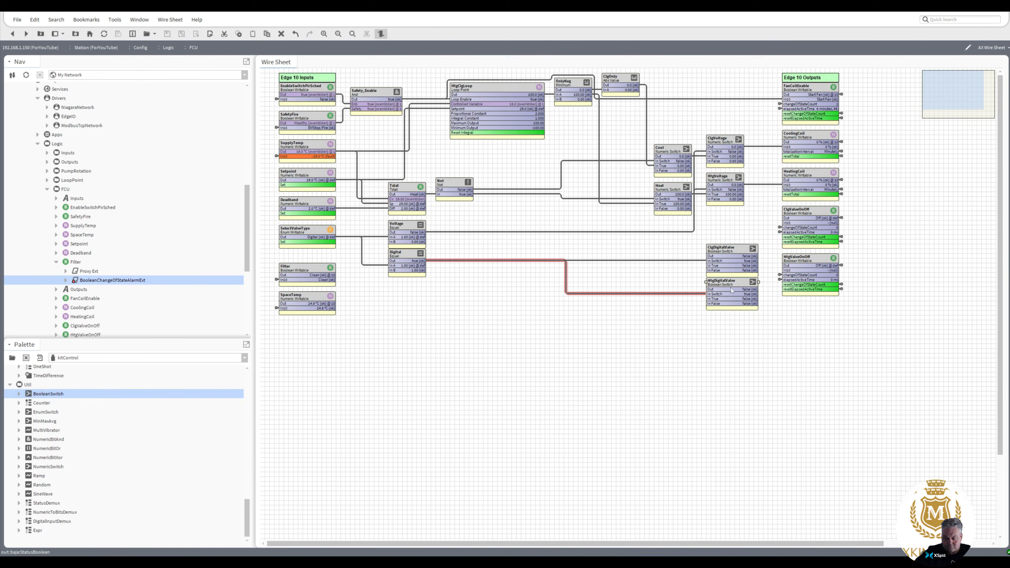
- Set HtgDigitalValve's In True value to true, save it and return to the FCU wire sheet
double_click(723, 286)
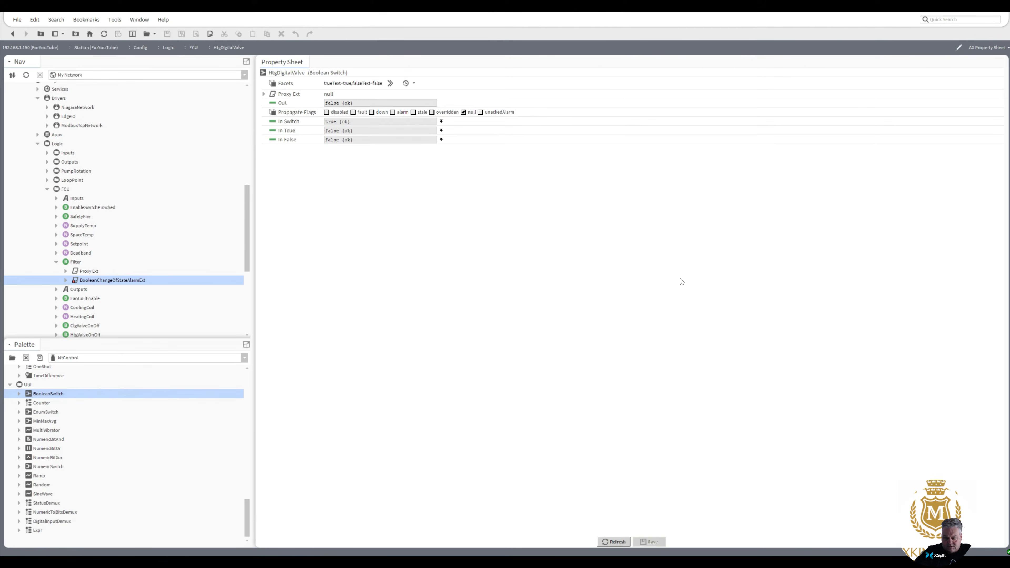
left_click(441, 130)
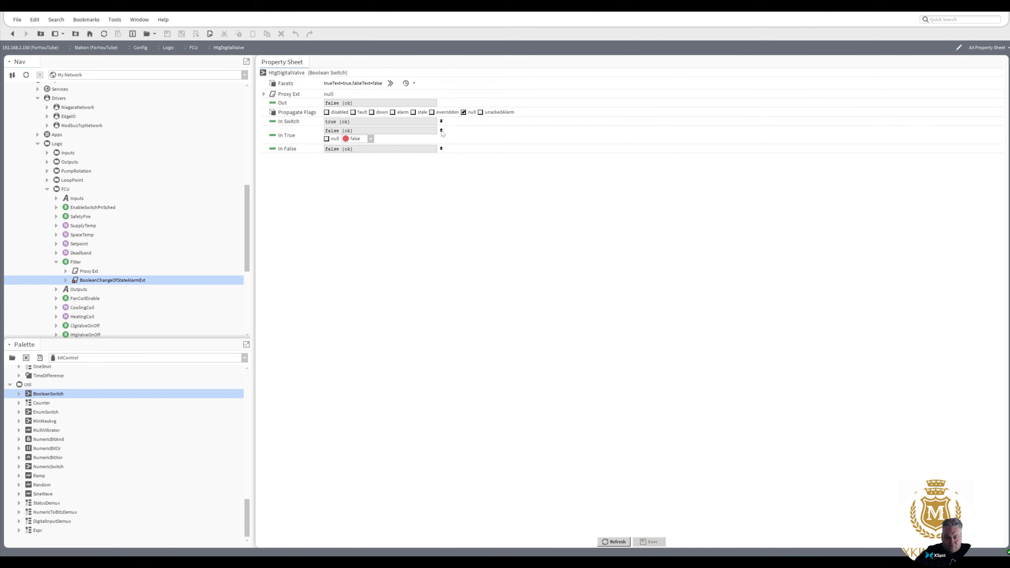
left_click(370, 139)
left_click(365, 156)
left_click(649, 541)
left_click(12, 34)
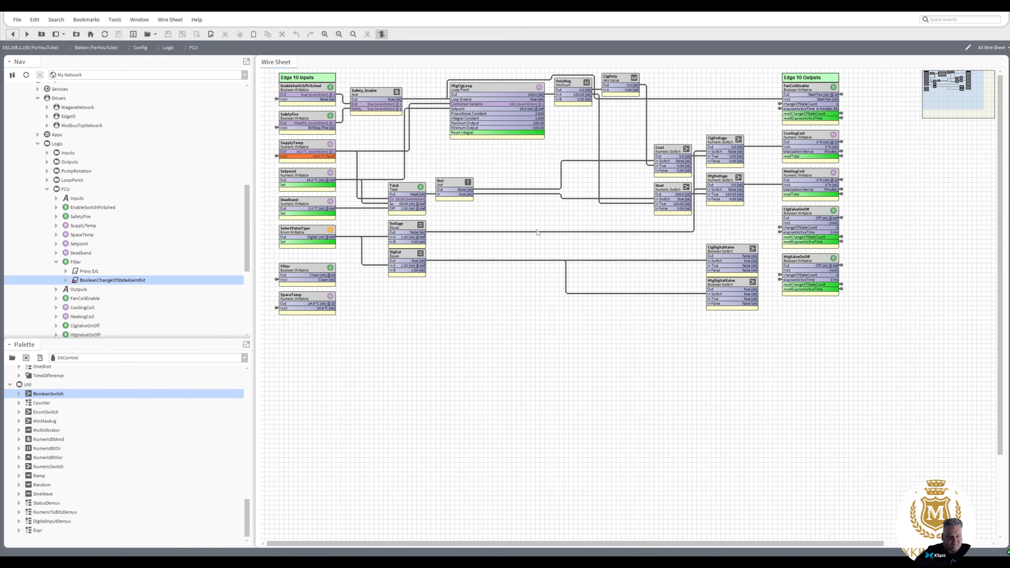
- Set ClgDigitalValve's In True value to true, save it and return to the FCU wire sheet
double_click(725, 252)
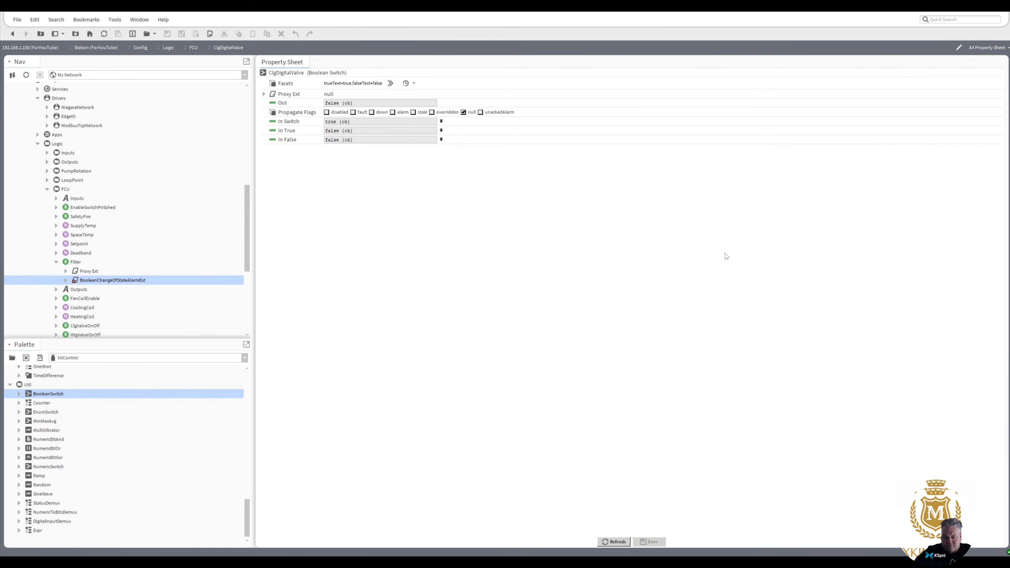
left_click(441, 130)
left_click(370, 139)
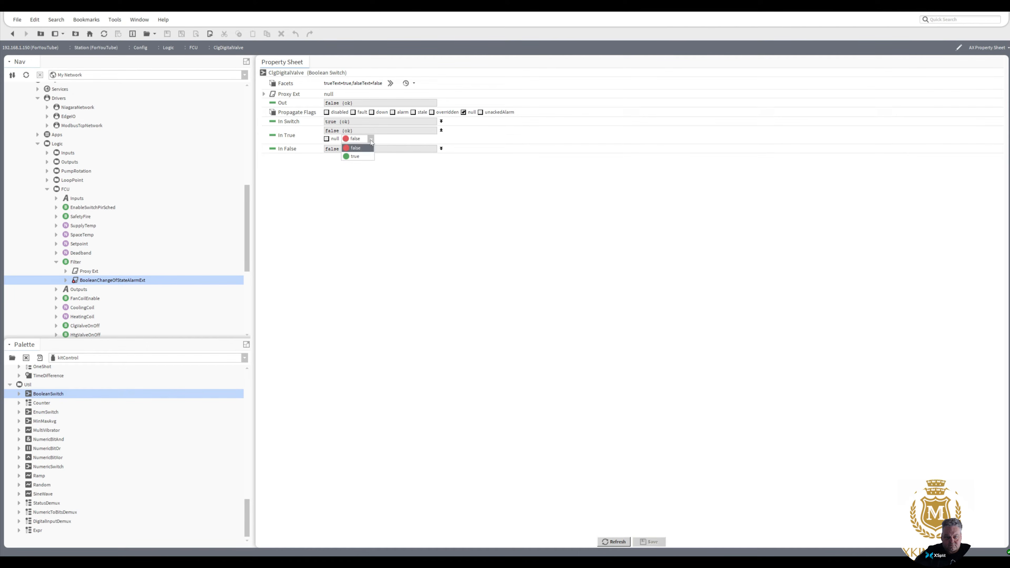
left_click(355, 155)
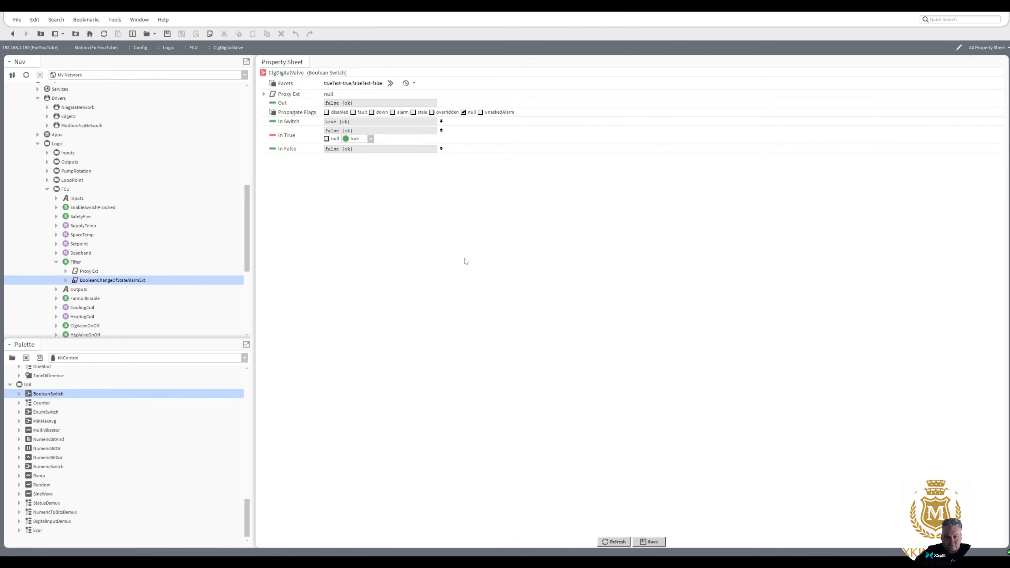
left_click(649, 541)
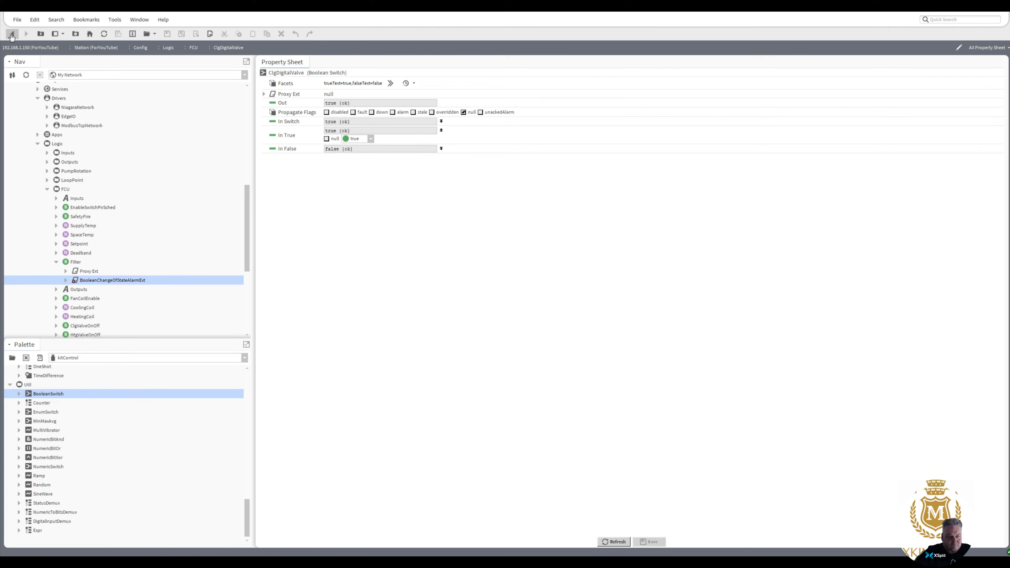
left_click(13, 34)
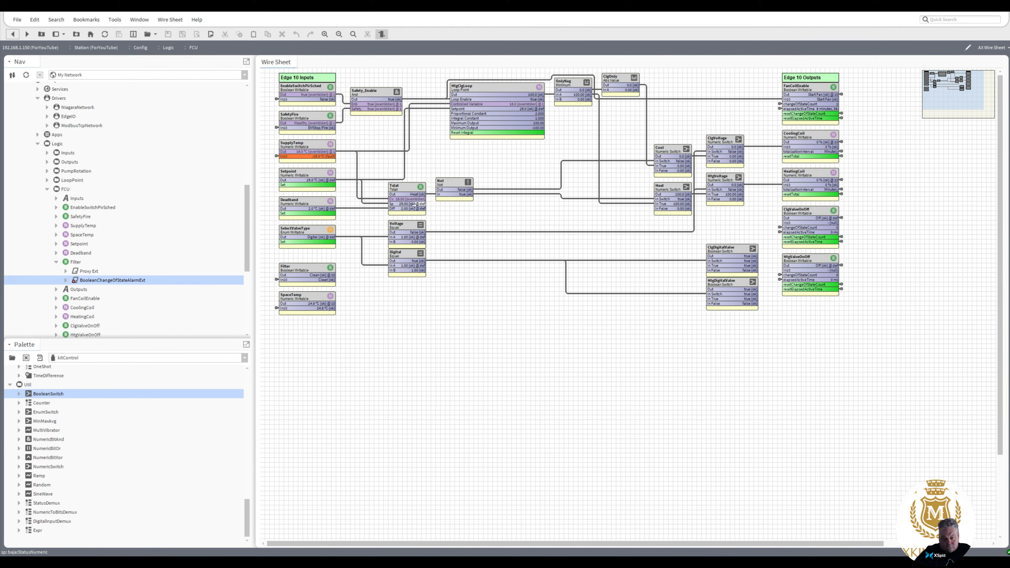
- Duplicate the Tstat block as Htg beneath the OnlyNeg block and link the HtgClgLoop output to its Cv
right_click(403, 185)
left_click(437, 282)
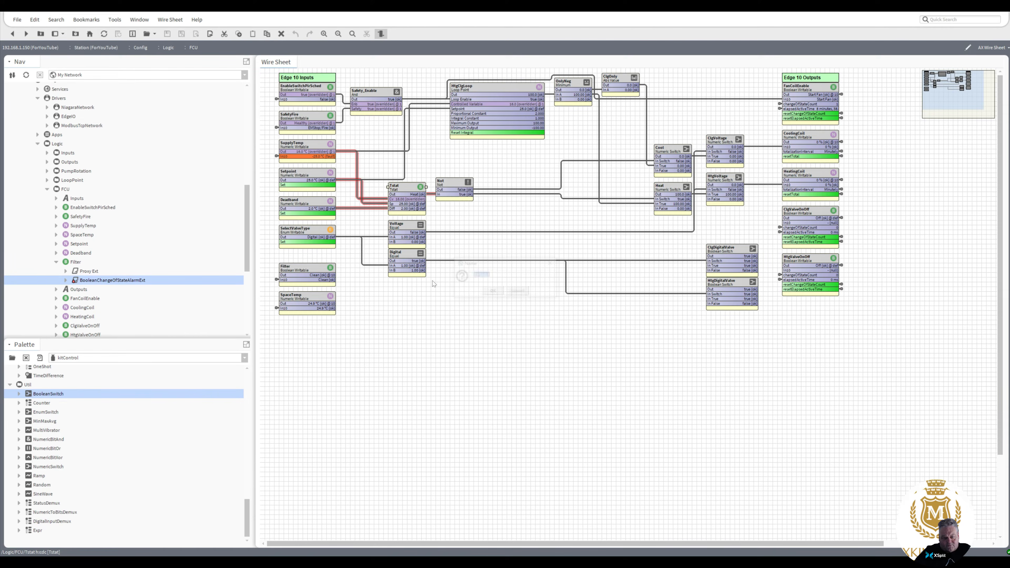
type("Htg")
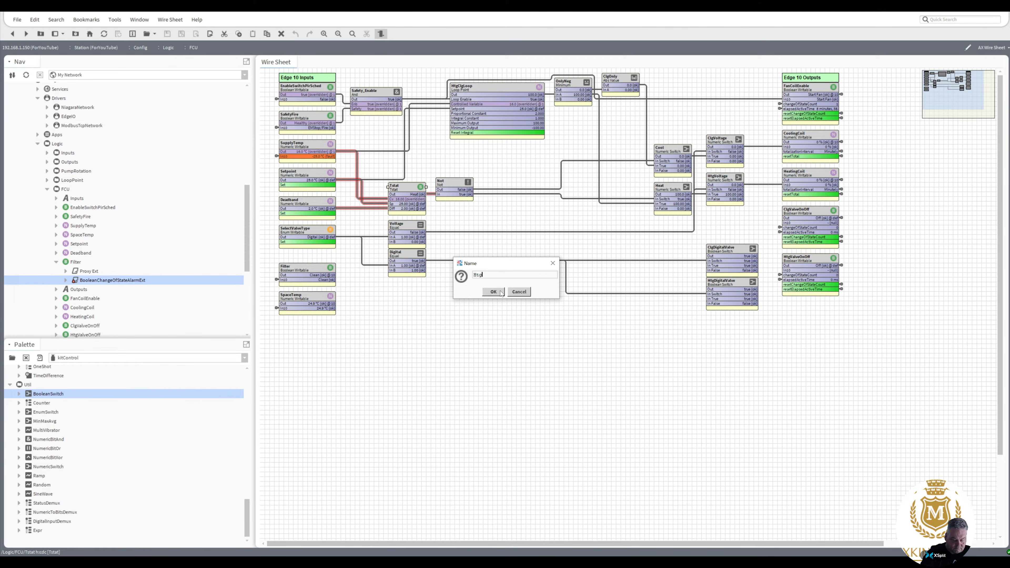
key("Return")
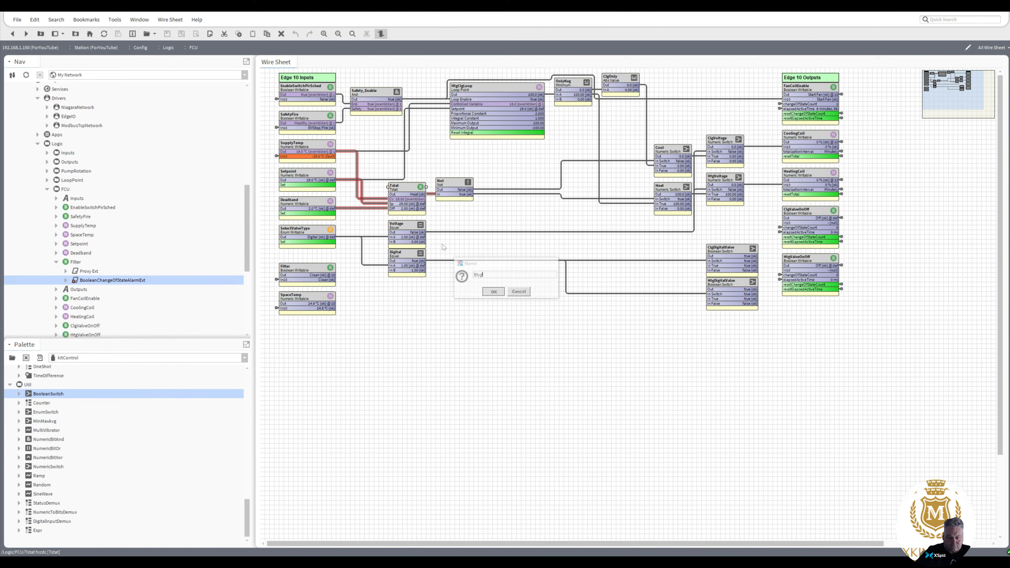
left_click_drag(415, 194, 569, 128)
- Set the Htg Tstat's Diff to 20 and Sp to 50, clearing null on both, and save
double_click(573, 118)
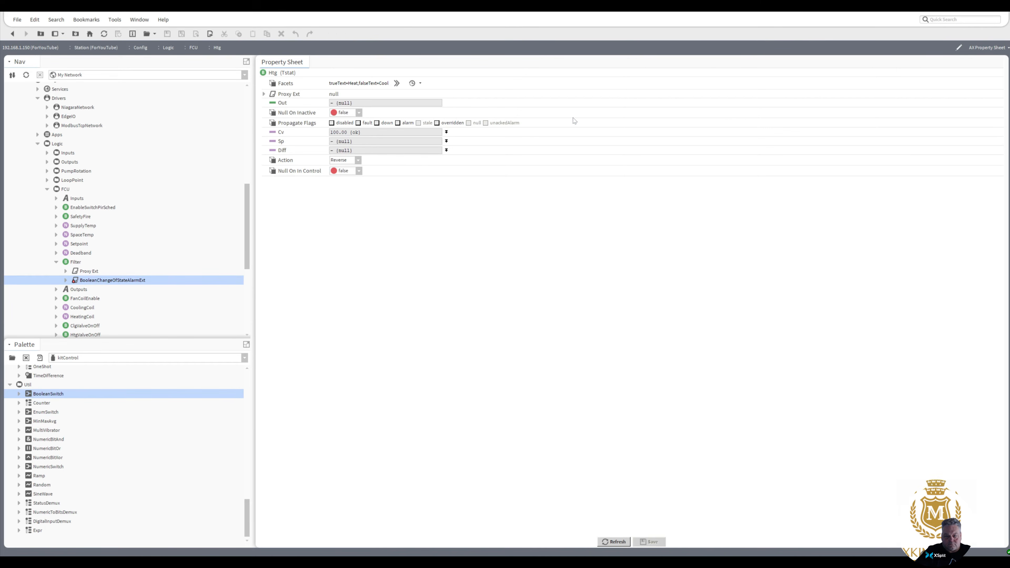
left_click(446, 149)
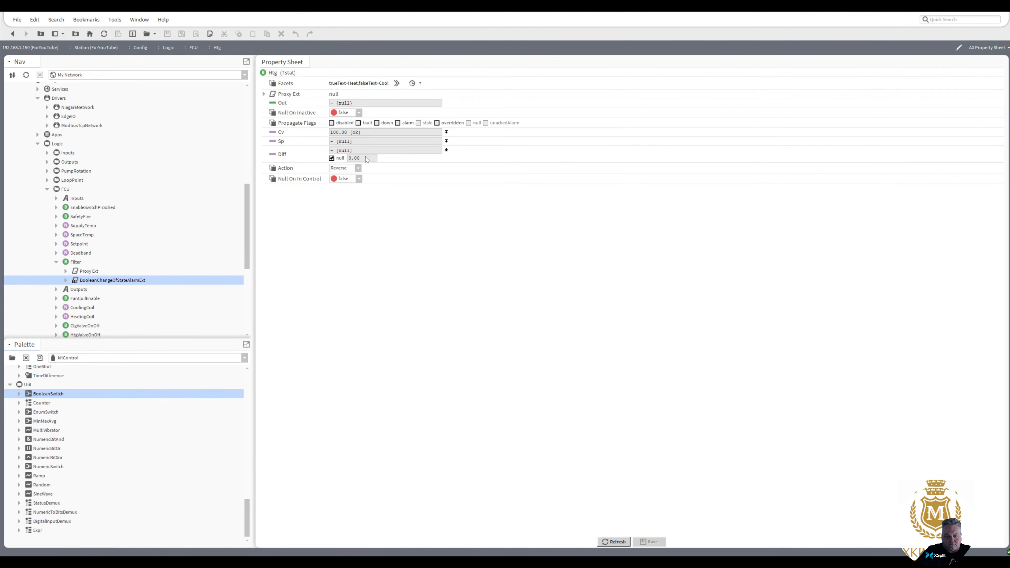
left_click(332, 158)
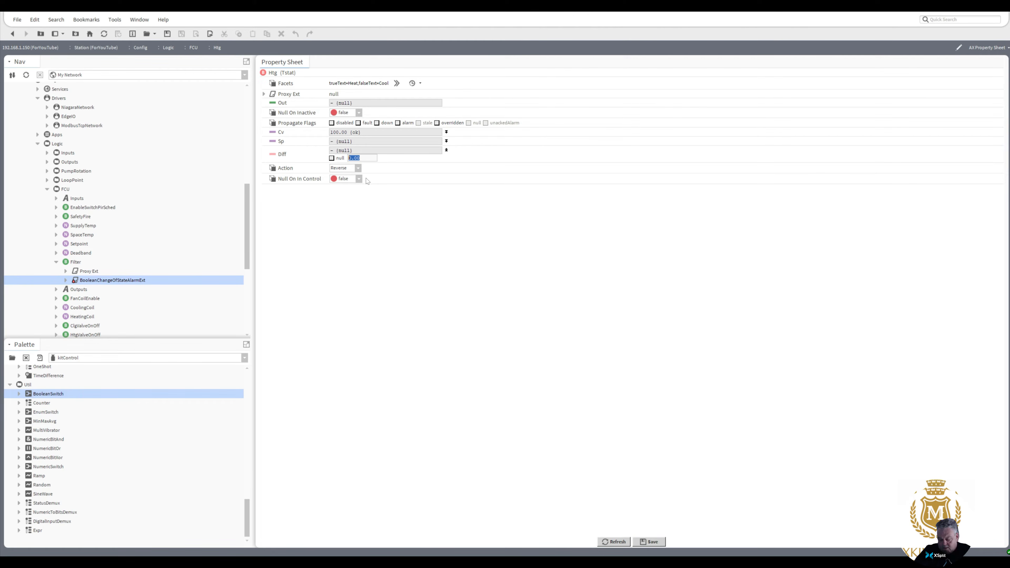
type("20")
left_click(447, 142)
left_click(332, 149)
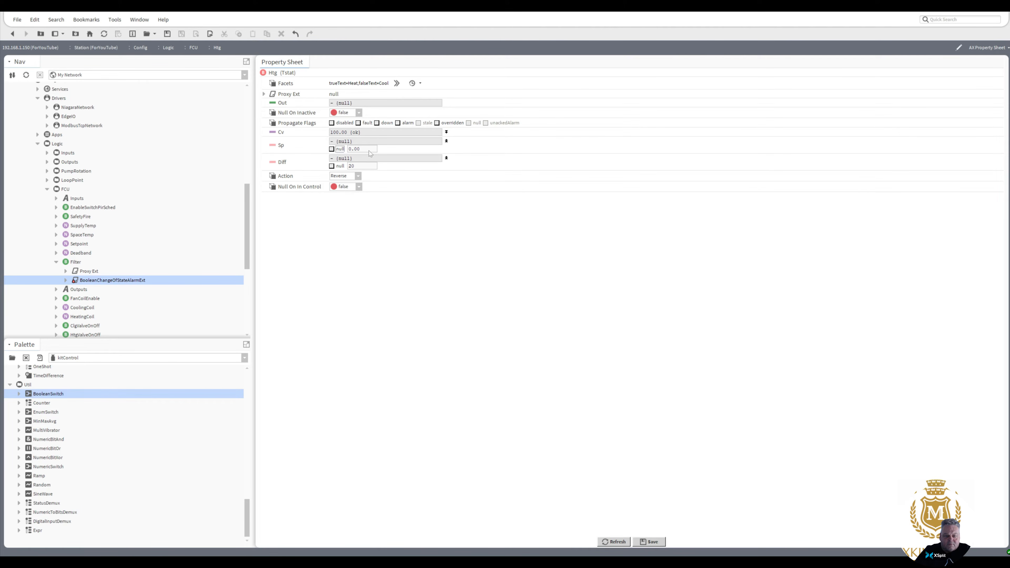
key("Tab")
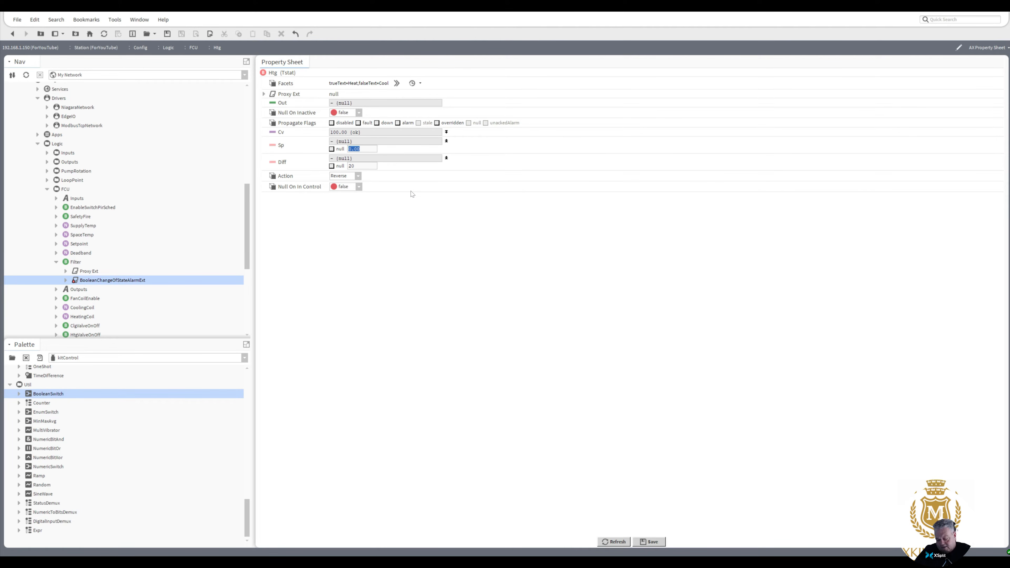
type("50")
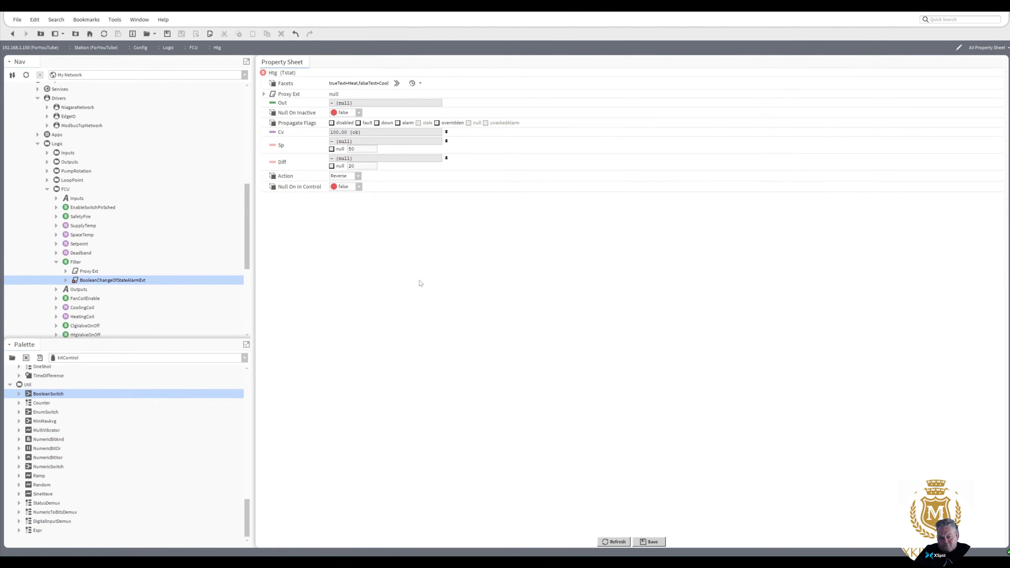
left_click(652, 542)
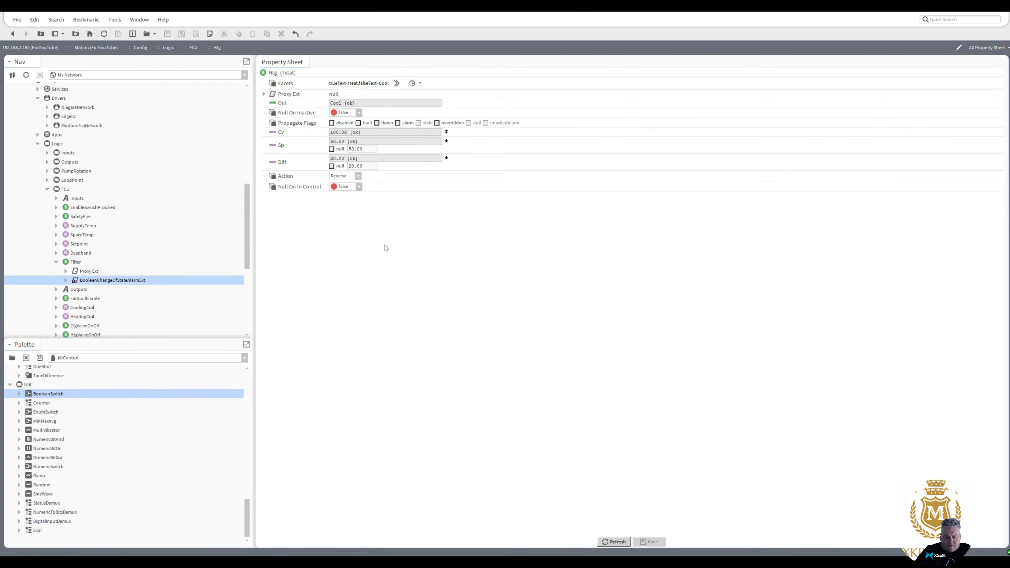
- Change the Htg Tstat's facets to trueText true and falseText false, and return to the wire sheet
left_click(396, 83)
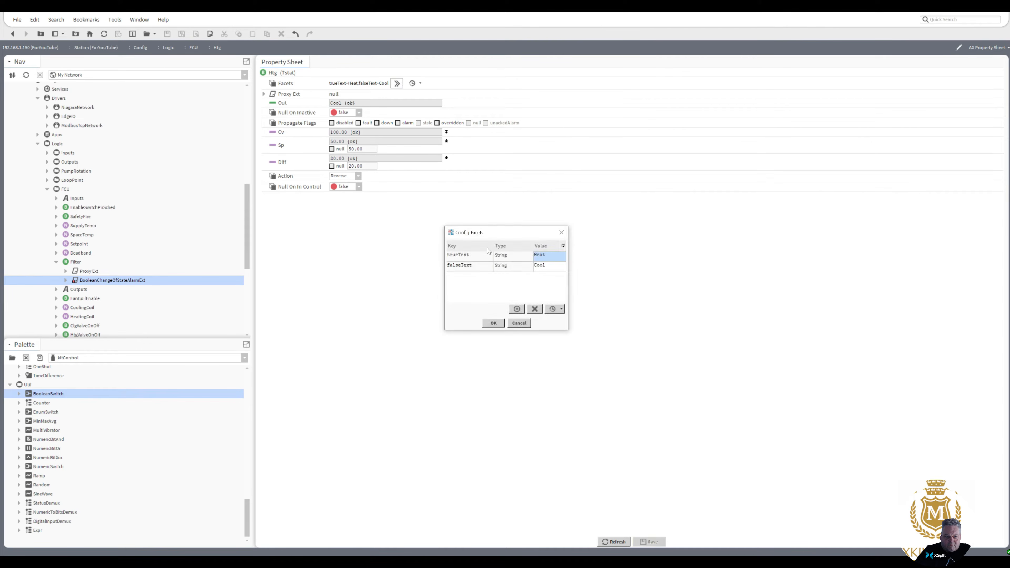
left_click_drag(547, 255, 535, 255)
type("true")
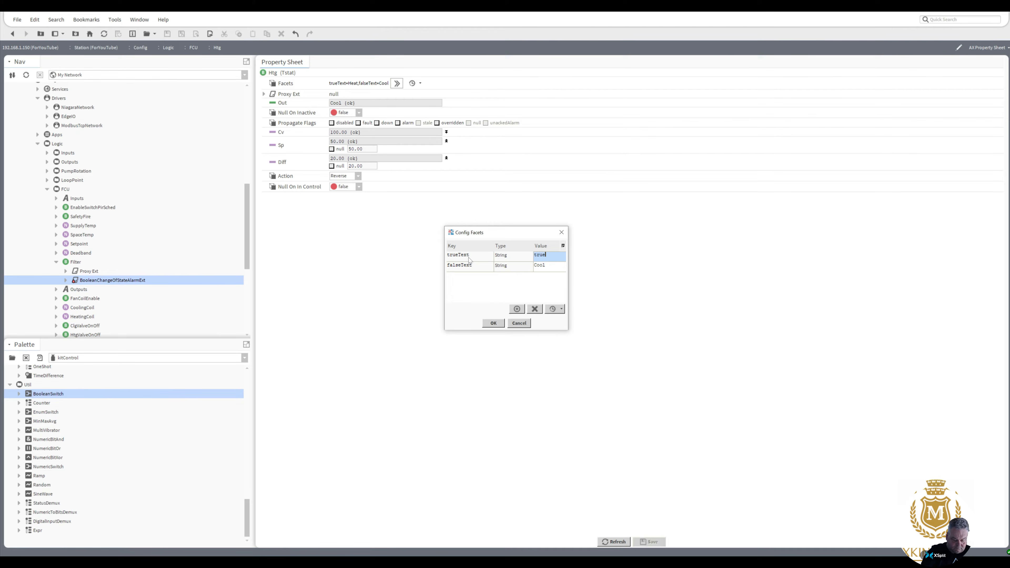
left_click(556, 266)
type("fa")
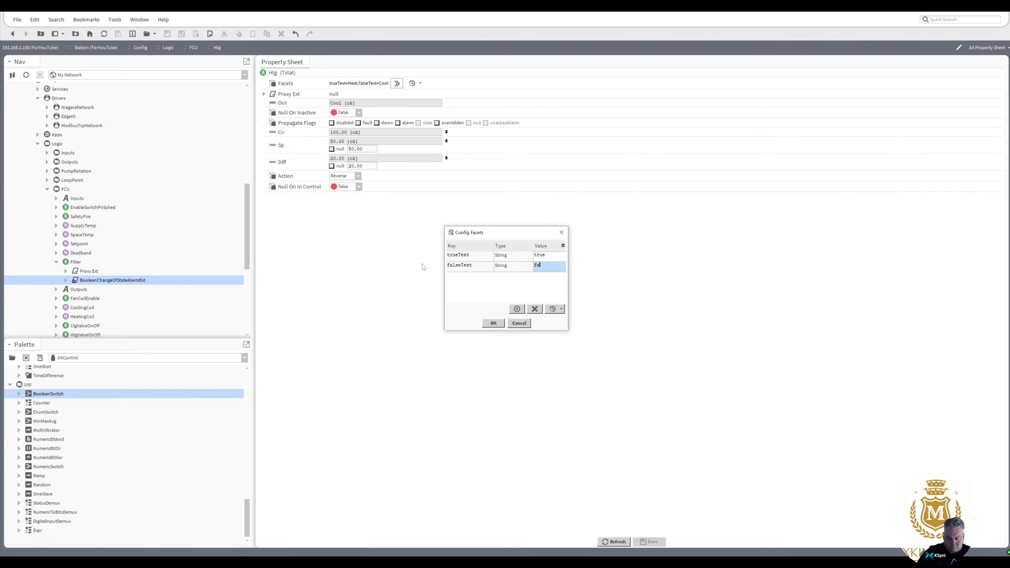
type("lse")
left_click(494, 323)
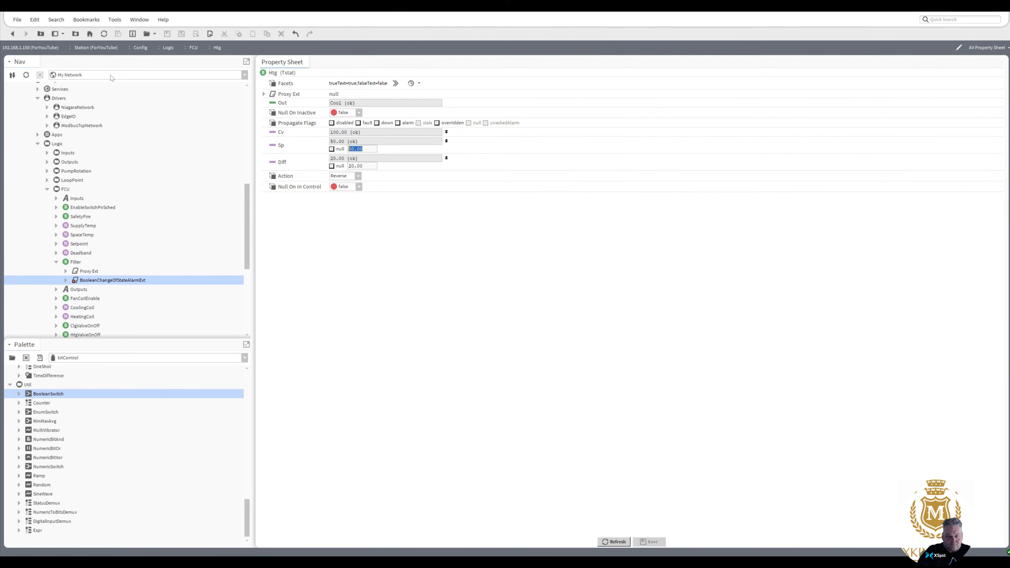
left_click(12, 33)
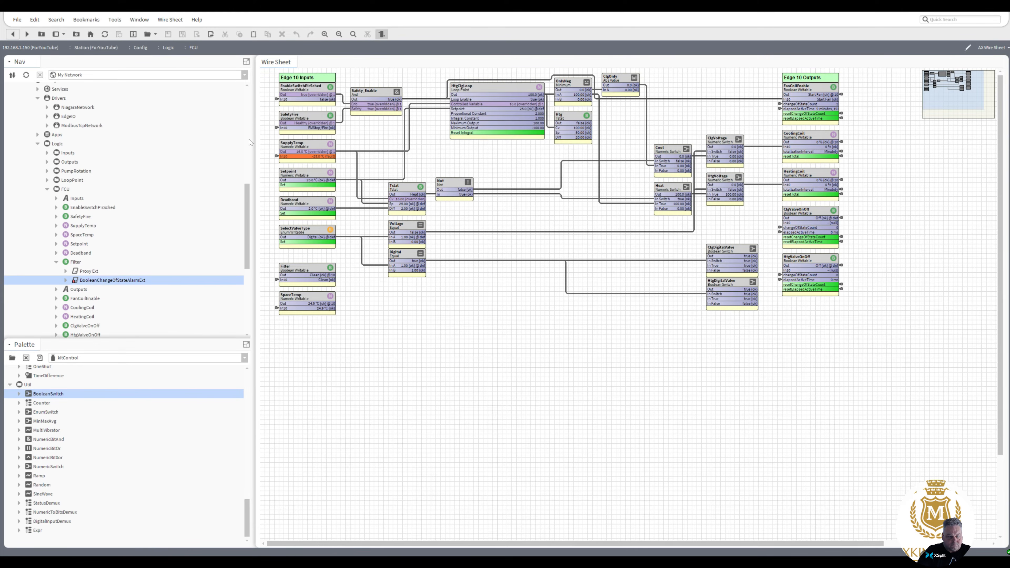
- Set the Htg Tstat's Action to Direct, save it and return to the wire sheet
left_click(575, 117)
left_click_drag(575, 115, 575, 114)
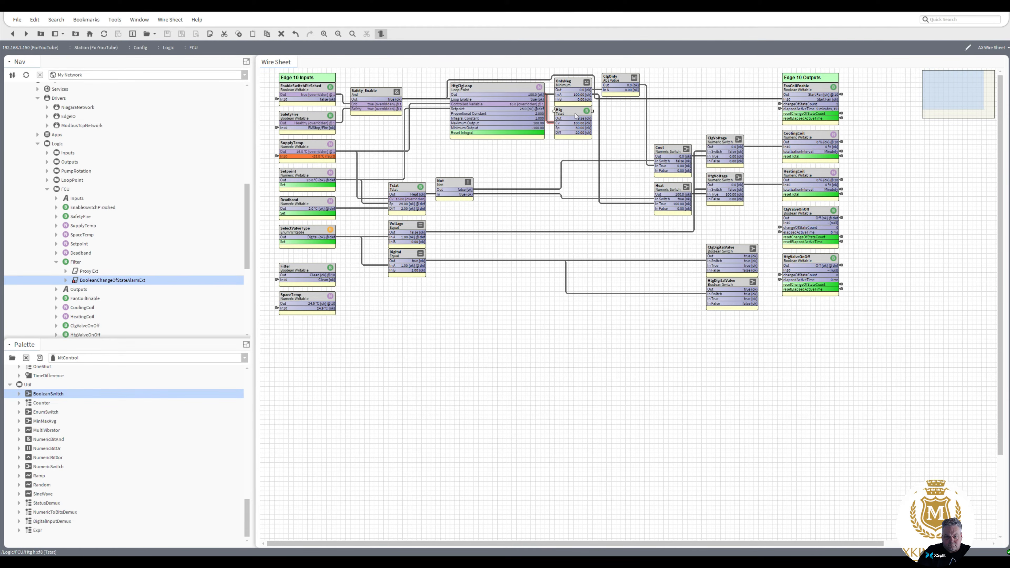
double_click(576, 116)
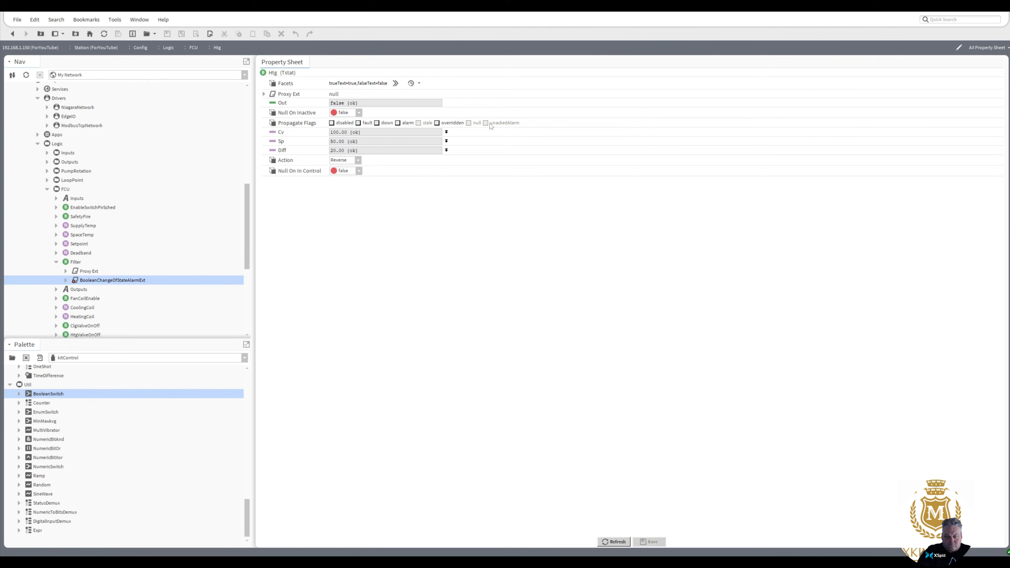
left_click(358, 160)
left_click(338, 169)
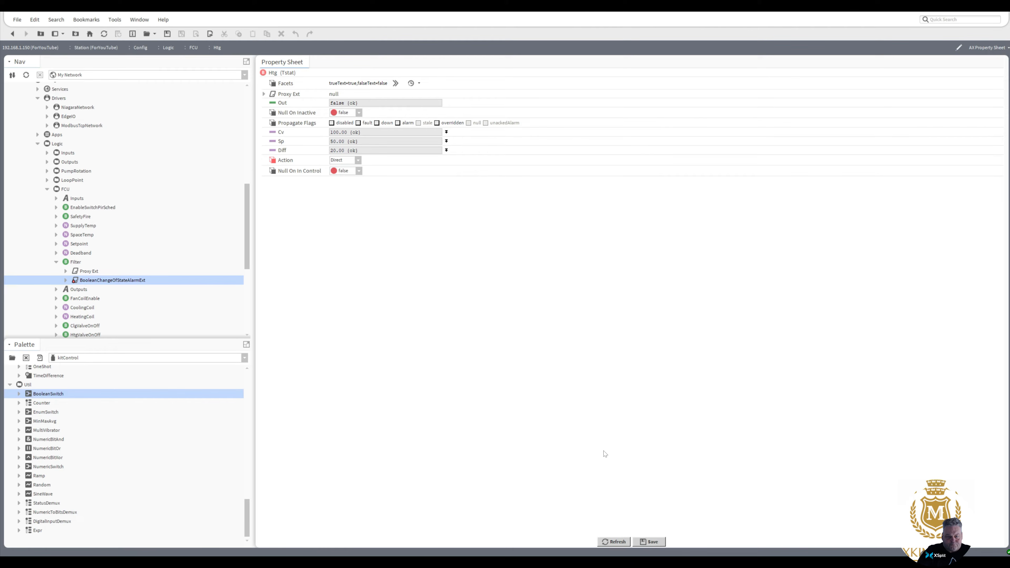
left_click(652, 541)
left_click(12, 34)
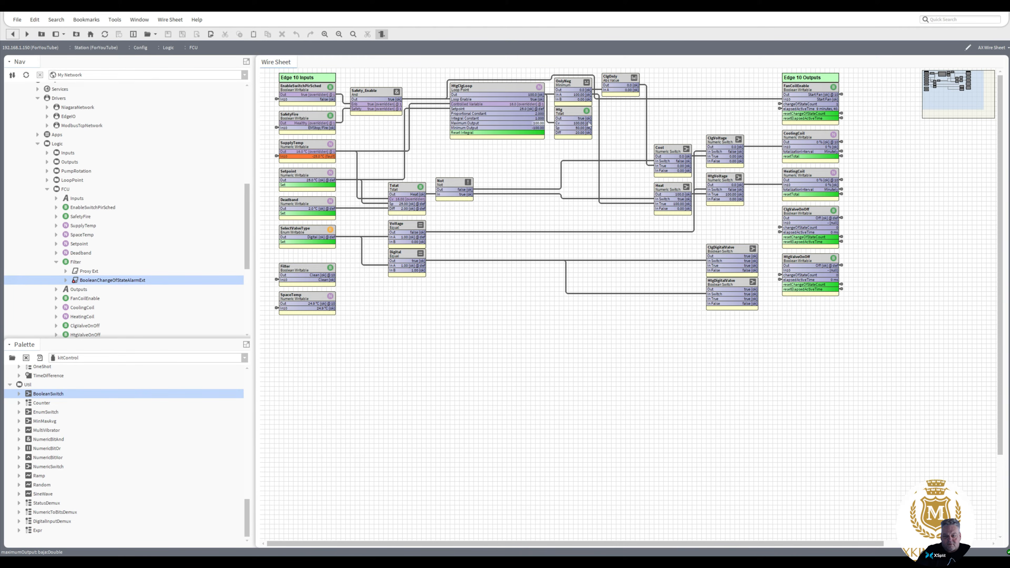
- Link the Htg output to HtgDigitalValve's In True and the HtgDigitalValve output to the HtgValveOnOff input
left_click_drag(587, 118, 807, 270)
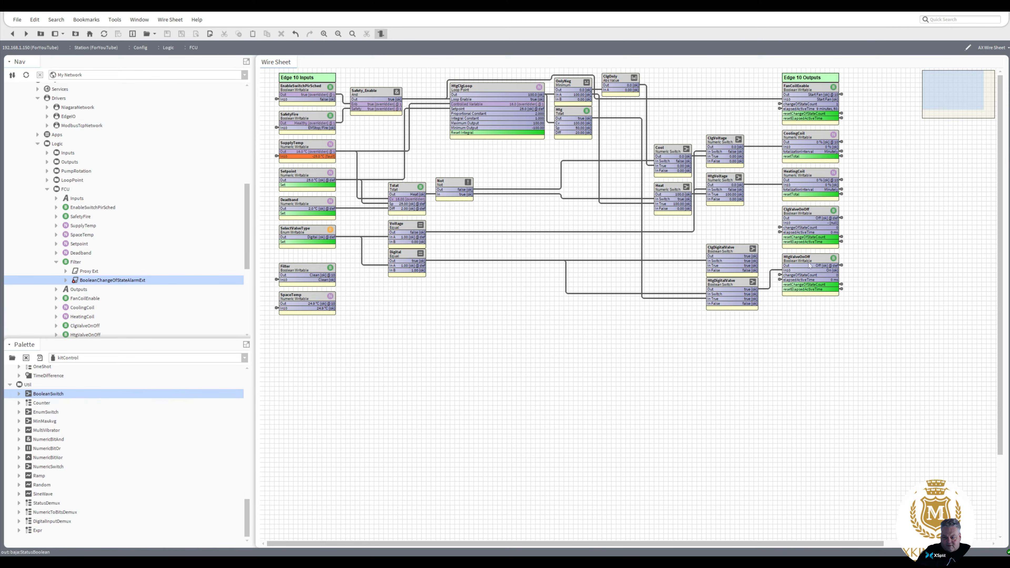
- Move the HtgValveOnOff block down so it sits level with the HtgDigitalValve switch
left_click(808, 273)
left_click_drag(809, 274, 810, 283)
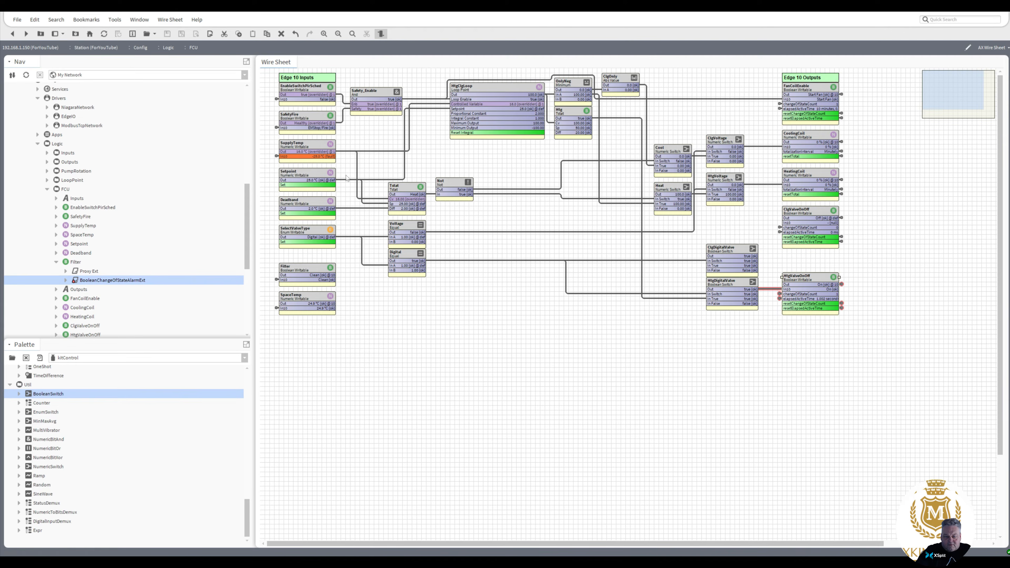
right_click(301, 148)
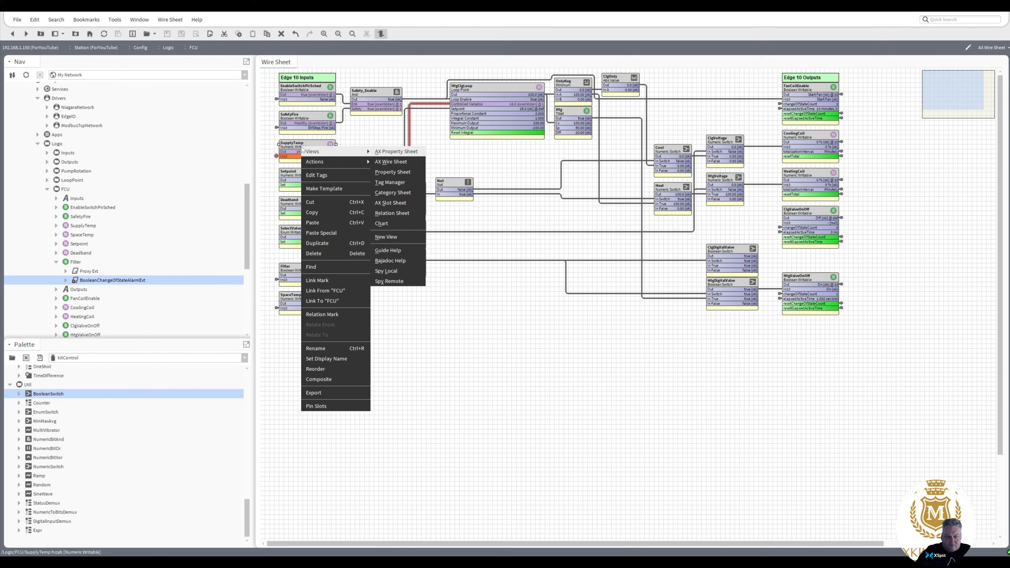
key("Escape")
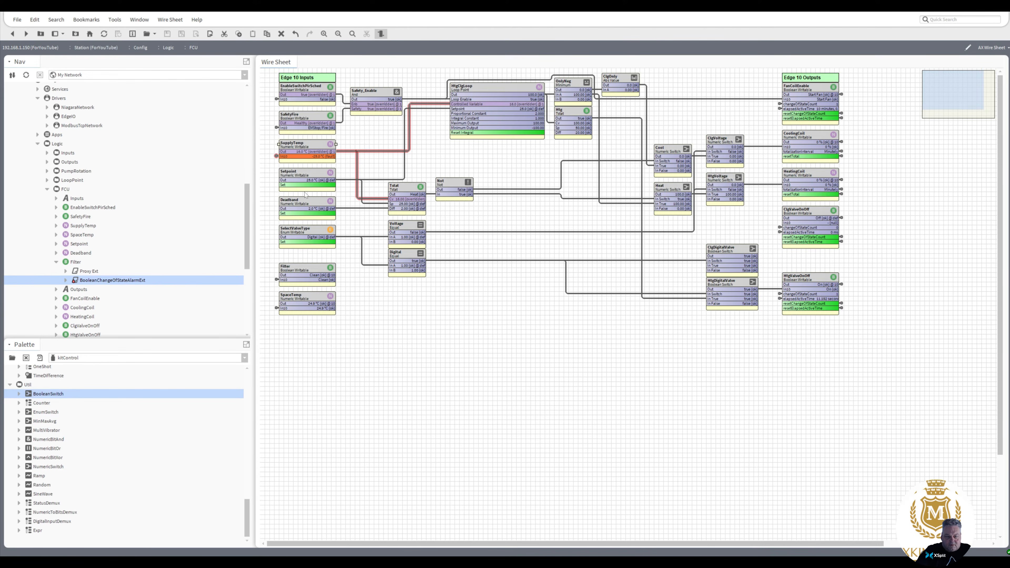
- Set the Setpoint point to 16 °C
right_click(304, 174)
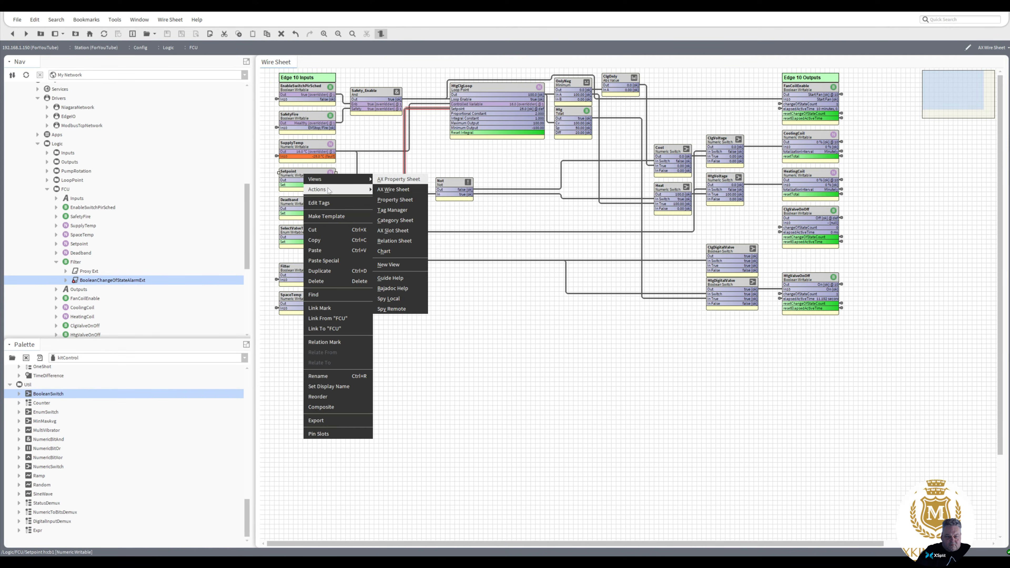
left_click(380, 190)
type("16")
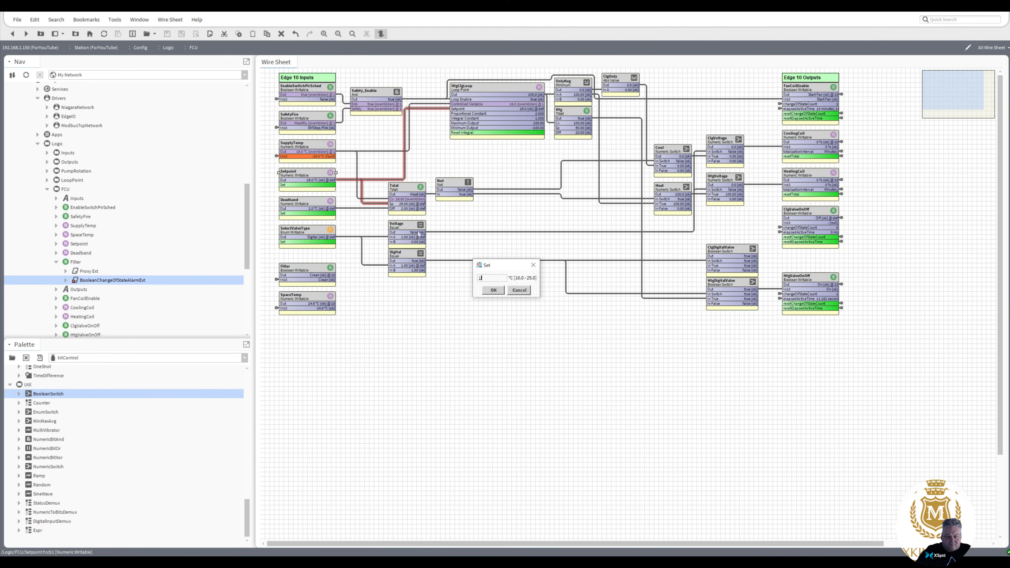
left_click(494, 291)
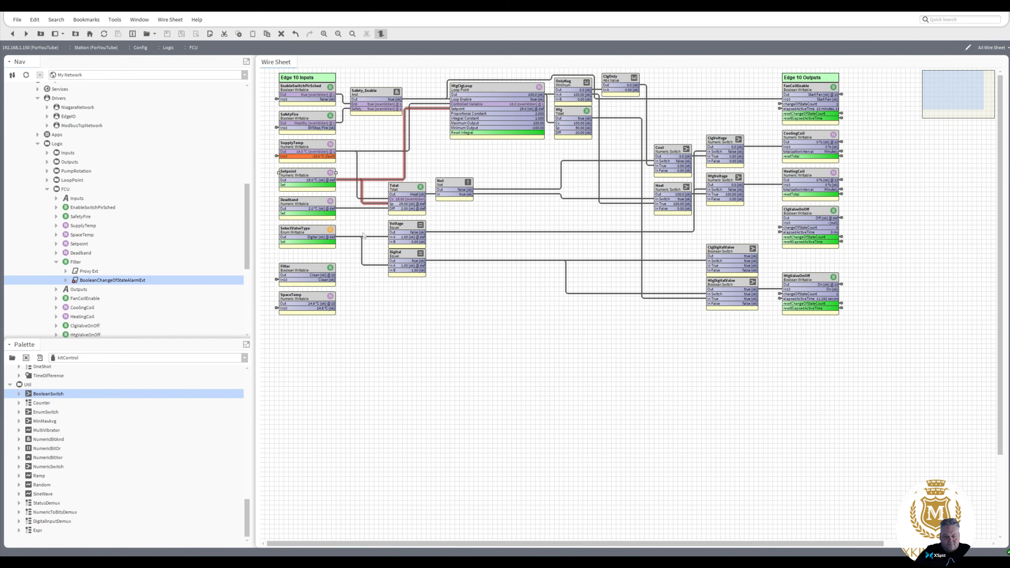
- Apply an emergency override of 25 °C to the SupplyTemp point
right_click(303, 150)
mouse_move(358, 165)
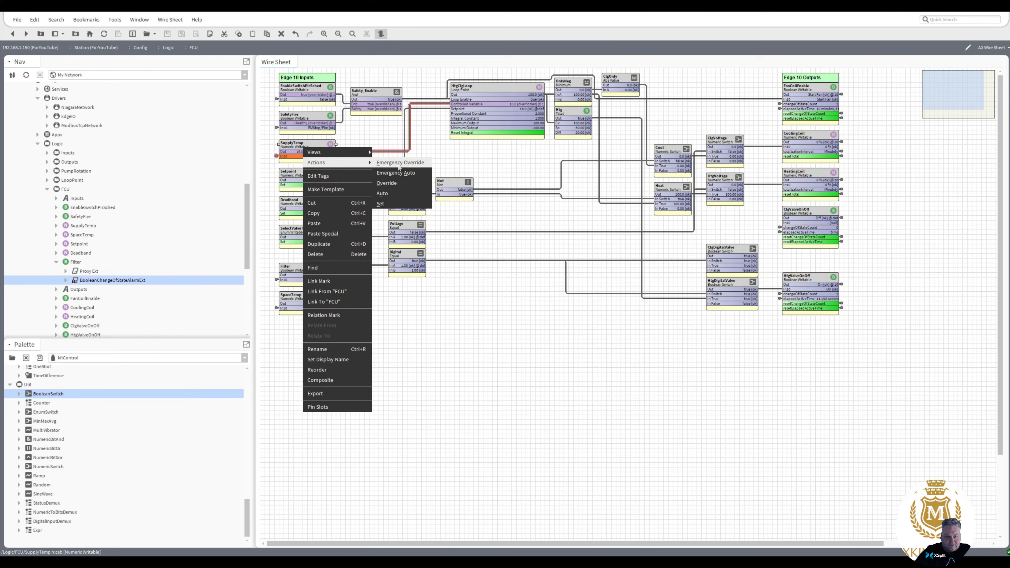
left_click(400, 166)
type("525")
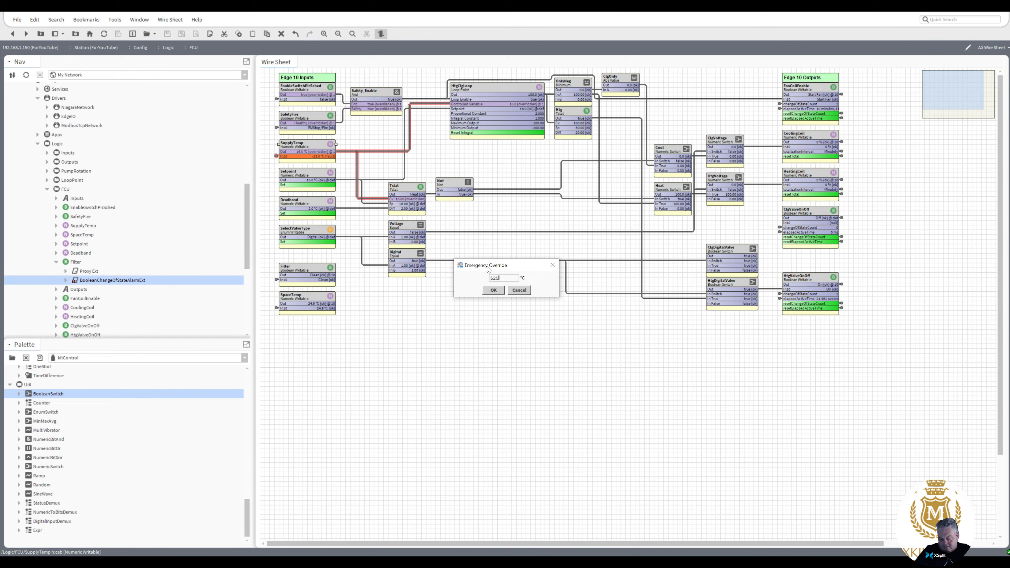
left_click_drag(501, 279, 446, 279)
left_click(494, 290)
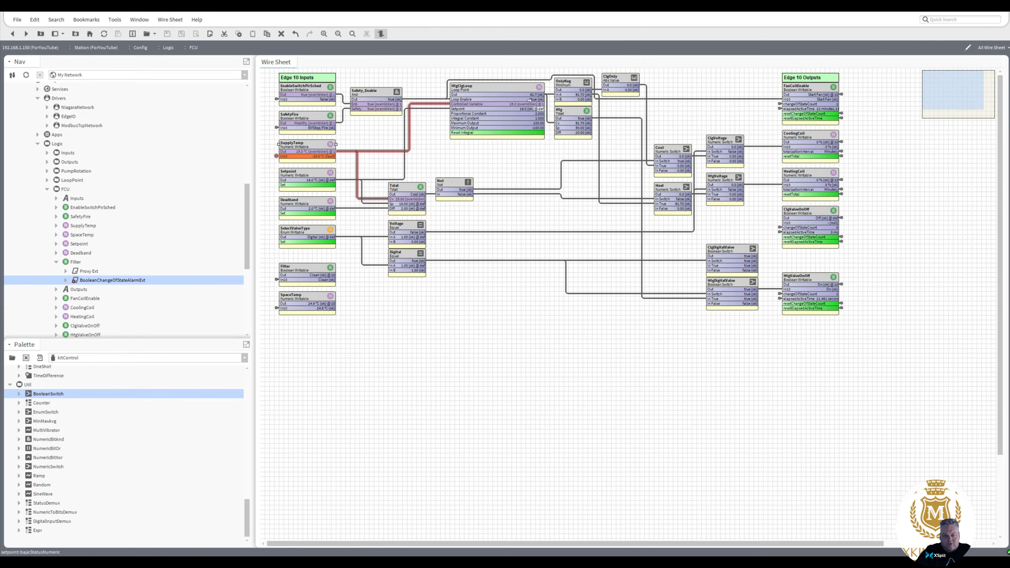
- Raise the SupplyTemp emergency override to 55 °C
right_click(315, 149)
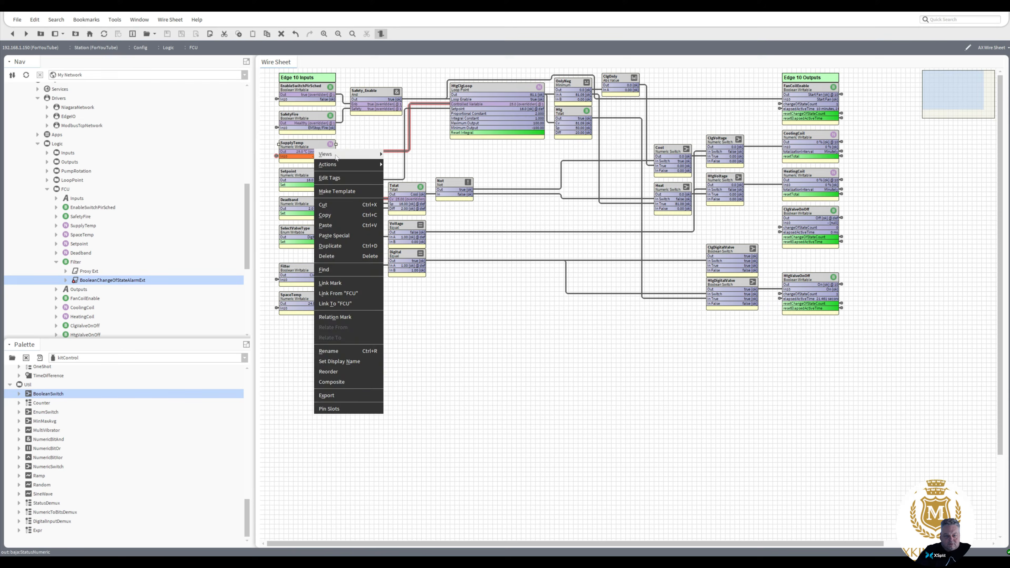
mouse_move(344, 165)
left_click(410, 165)
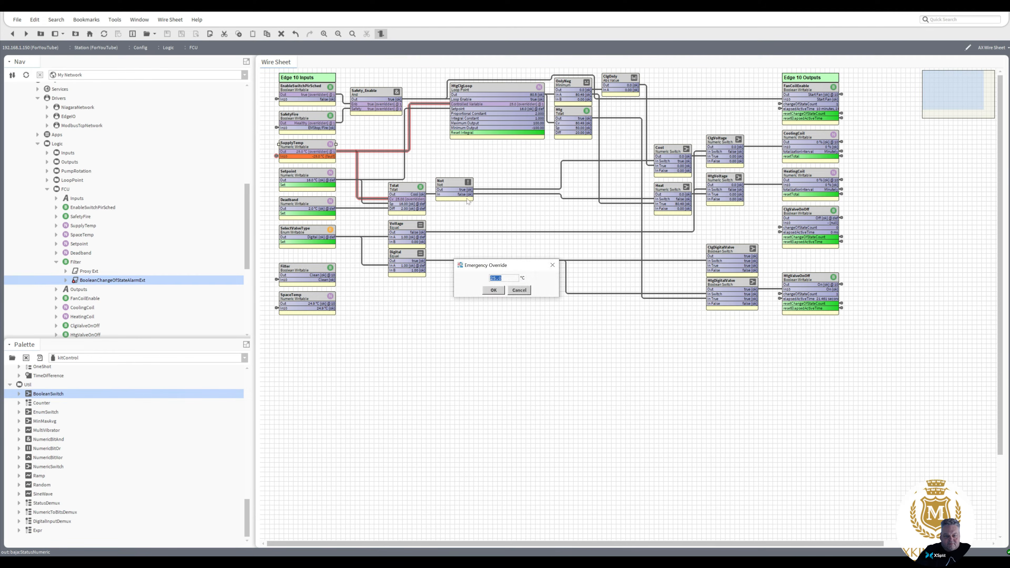
type("552")
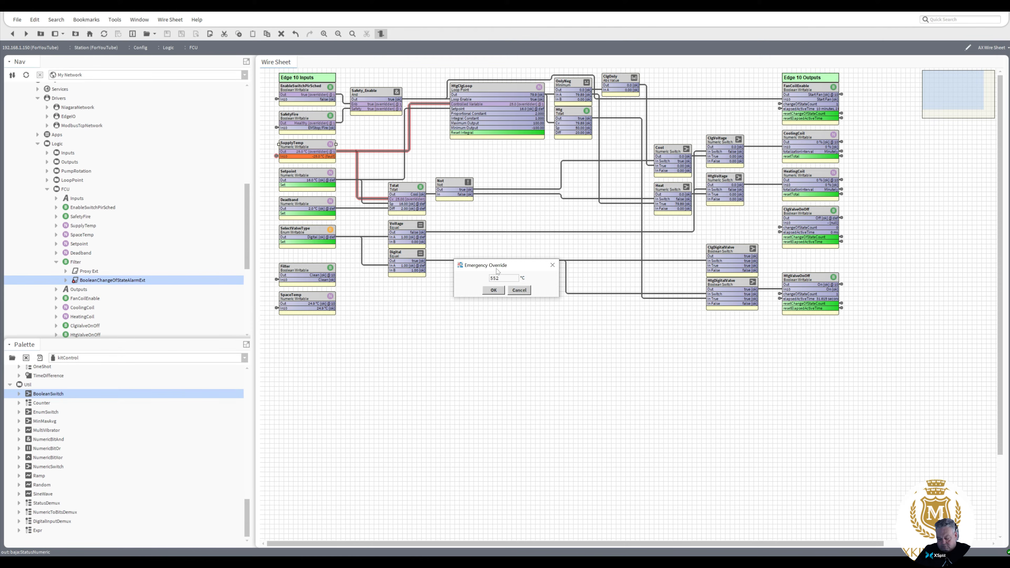
left_click(496, 291)
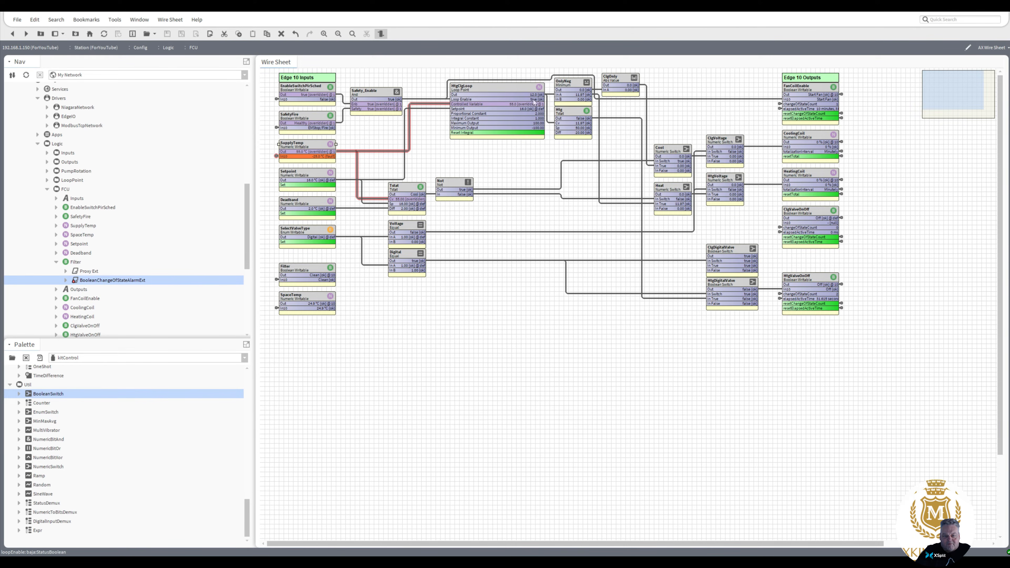
- Raise the SupplyTemp emergency override to 60 °C
right_click(311, 144)
mouse_move(345, 161)
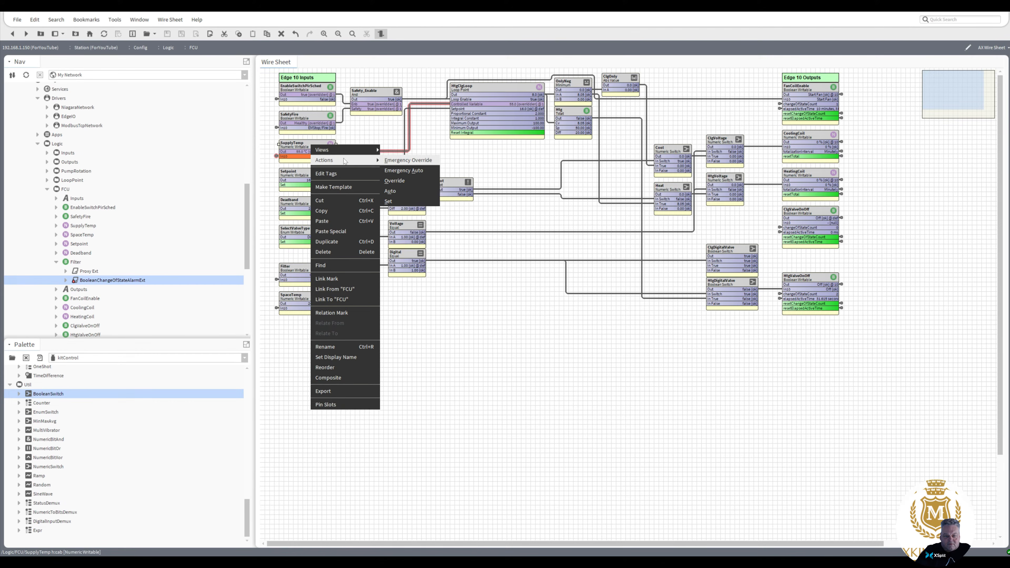
left_click(402, 161)
type("60")
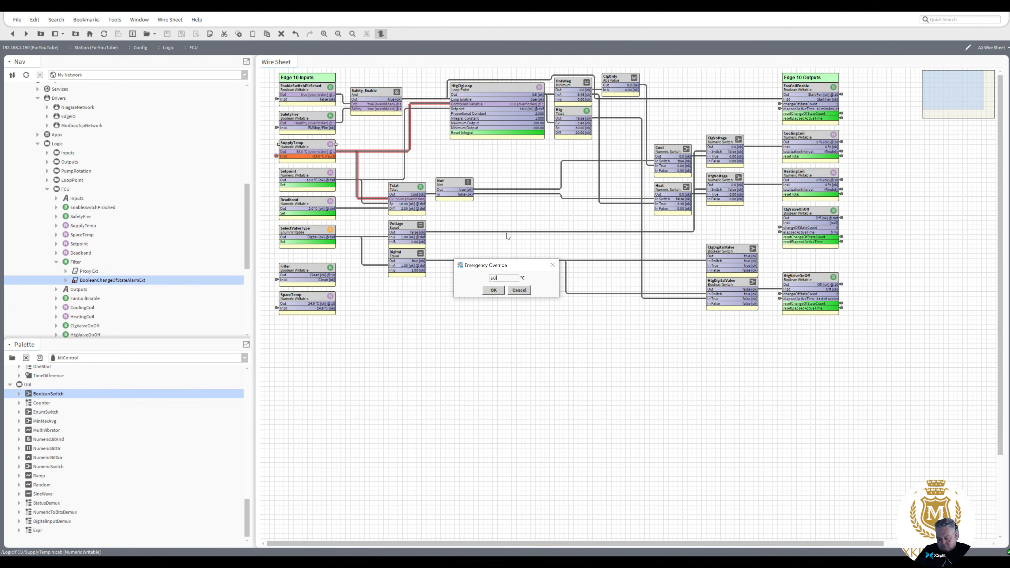
left_click(493, 290)
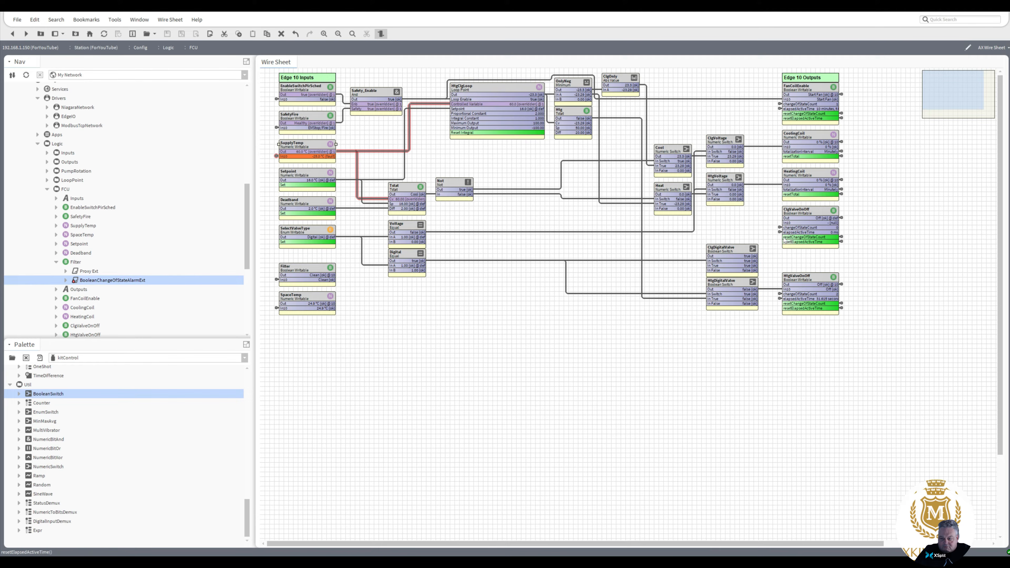
- Move the ClgValveOnOff block down to just above HtgValveOnOff
left_click(801, 228)
left_click_drag(801, 228, 802, 247)
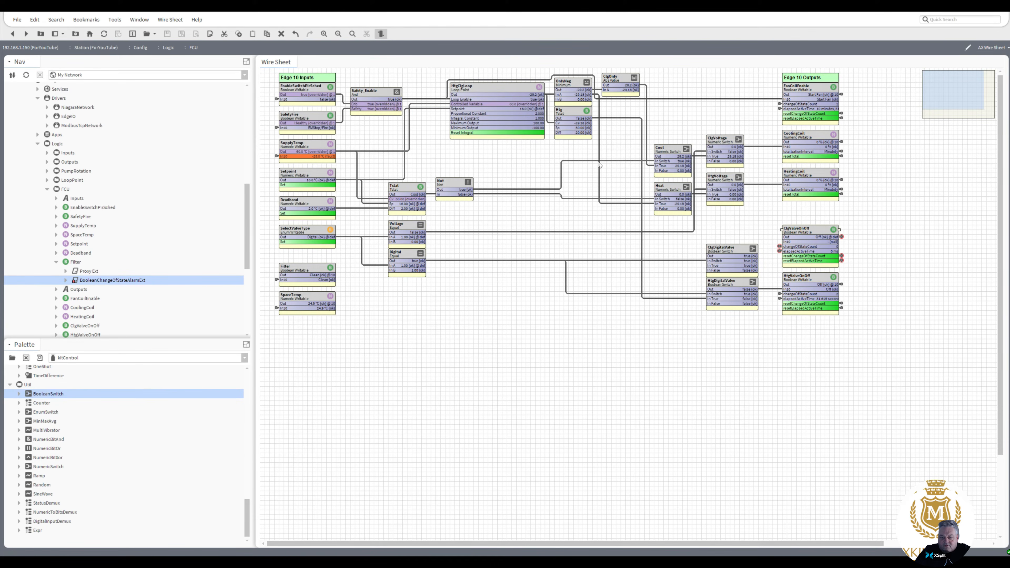
- Delete the link from the Htg Tstat output to HtgDigitalValve's In True
left_click(571, 115)
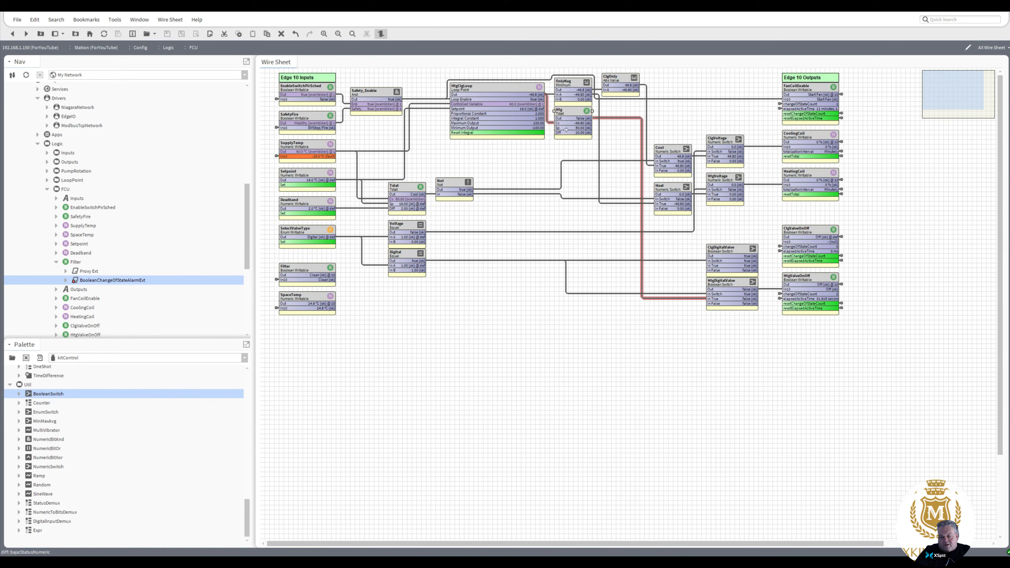
left_click(609, 122)
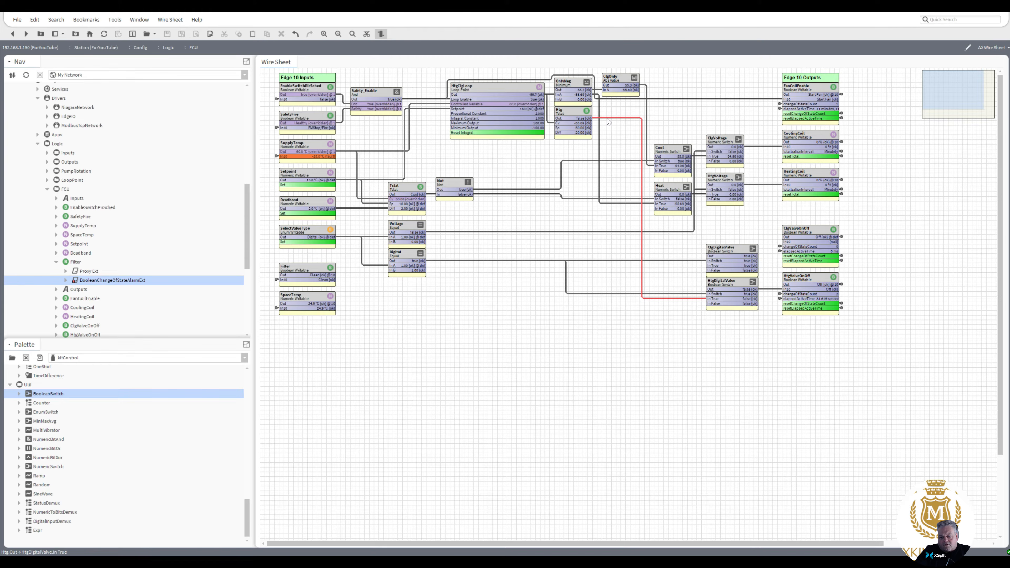
right_click(607, 120)
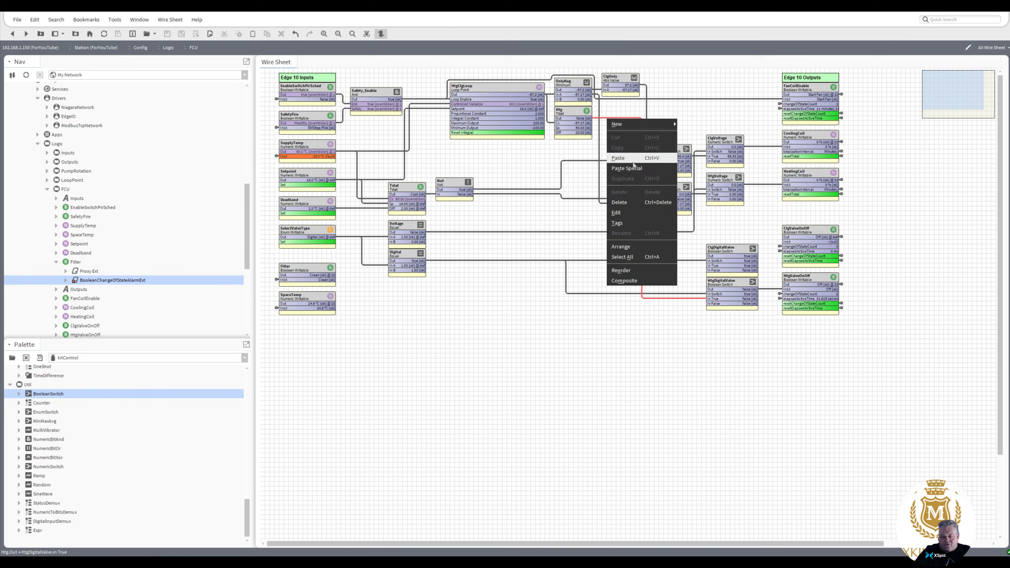
left_click(628, 202)
- Duplicate the Not block with its default name and place the copy beside the Htg Tstat, below ClgOnly
right_click(451, 183)
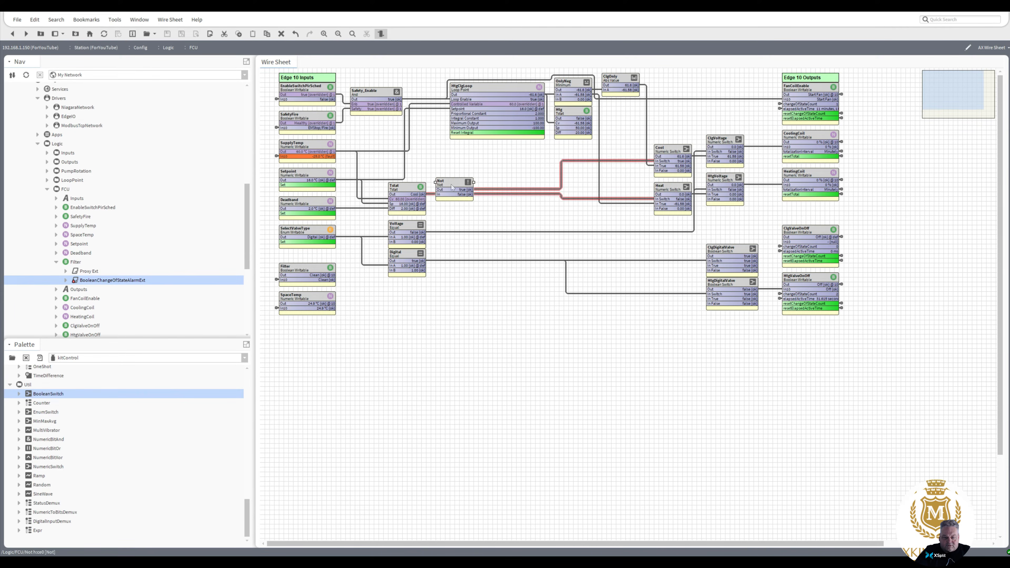
left_click(468, 281)
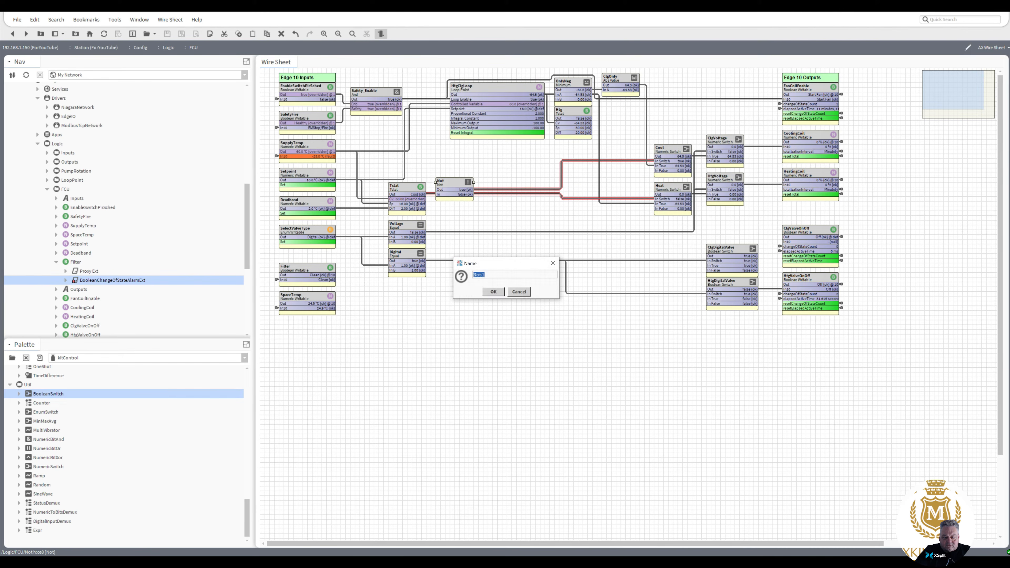
left_click(494, 292)
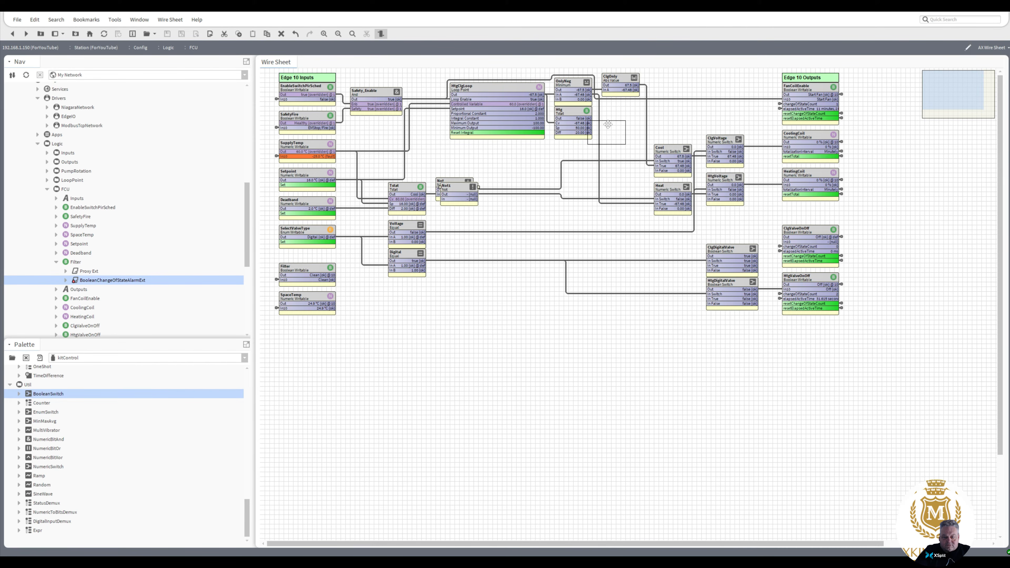
left_click(620, 118)
- Link Htg's output to the new Not's In, the Not's Out to ClgDigitalValve's In True, and the Not's In to HtgDigitalValve's In True
left_click_drag(587, 118, 708, 264)
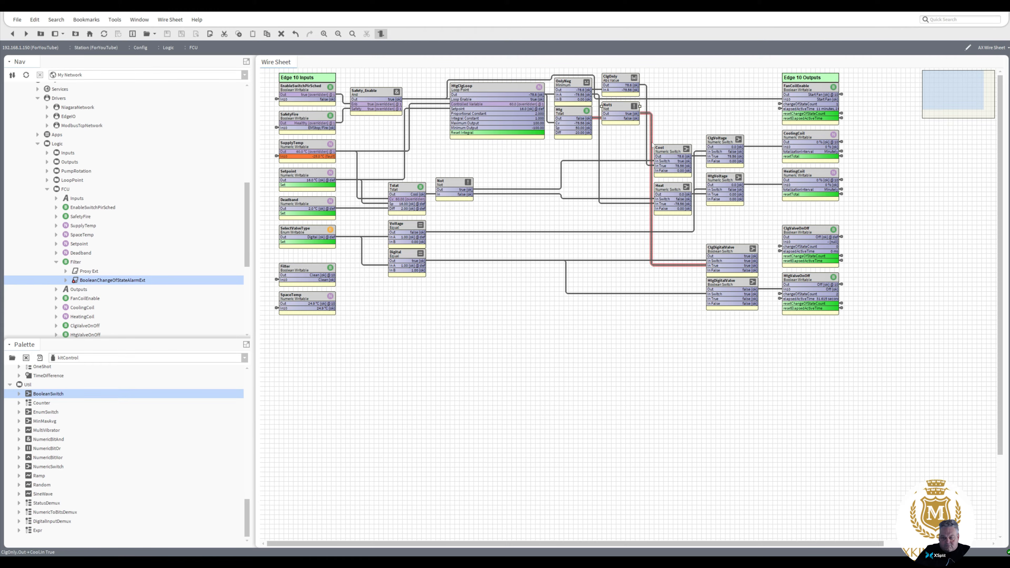
left_click_drag(633, 114, 709, 299)
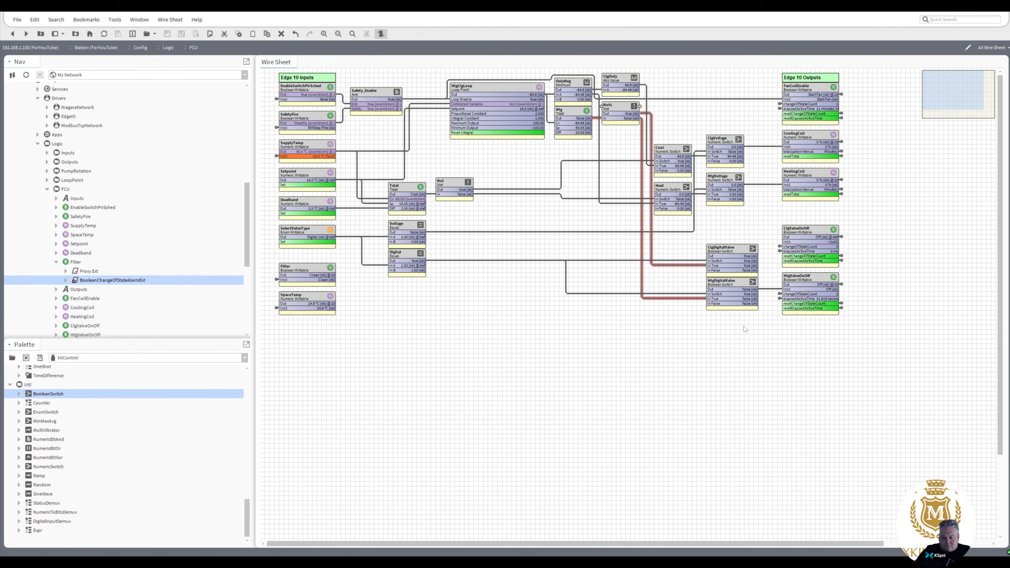
- Move ClgDigitalValve up and link its output to the ClgValveOnOff input, and narrow both digital valve switches to the voltage switches' width
left_click_drag(750, 256, 736, 234)
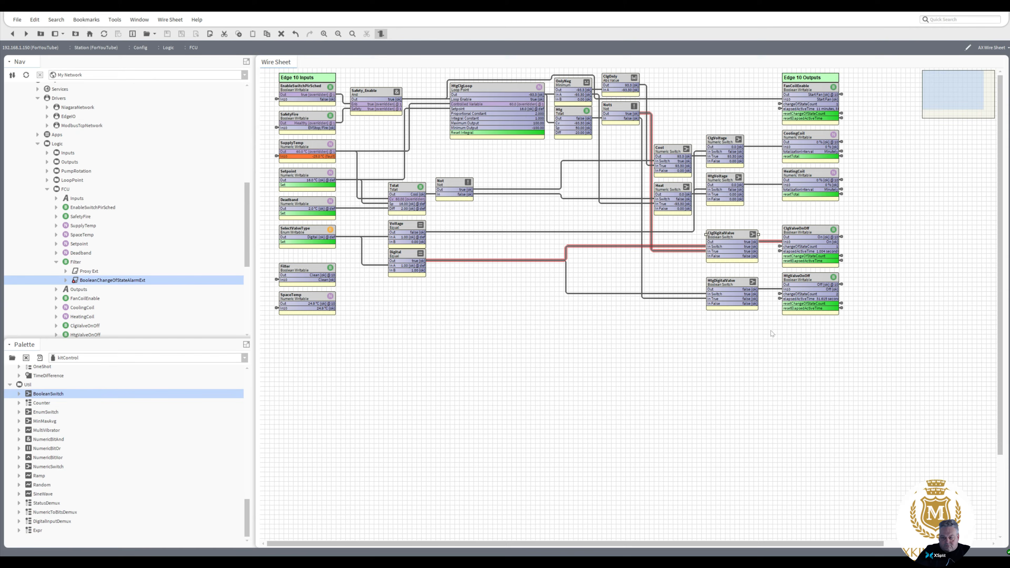
left_click_drag(771, 330, 682, 220)
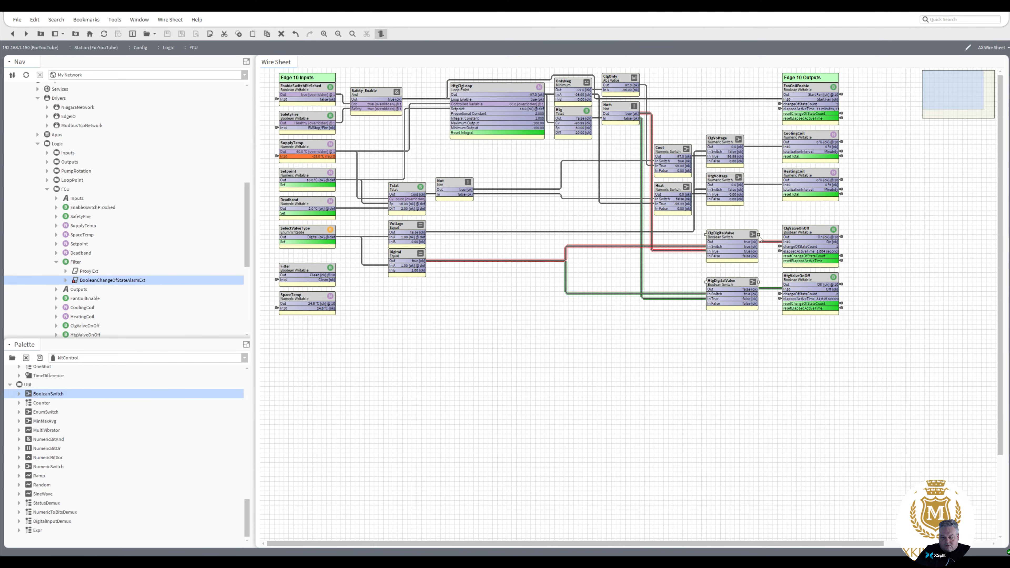
left_click_drag(759, 239, 747, 241)
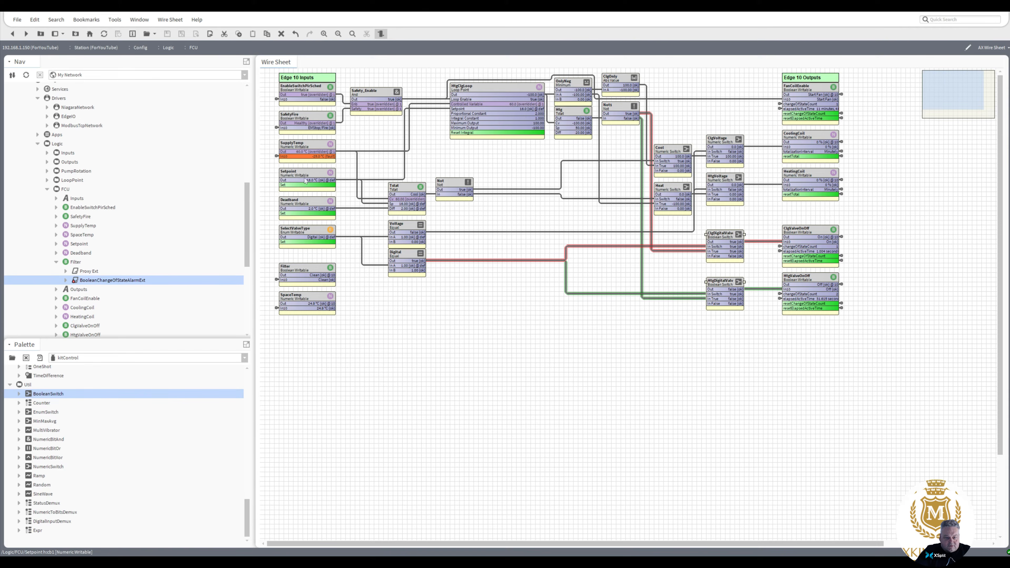
- Release the SupplyTemp emergency override with the Emergency Auto action
right_click(300, 144)
mouse_move(324, 161)
left_click(397, 171)
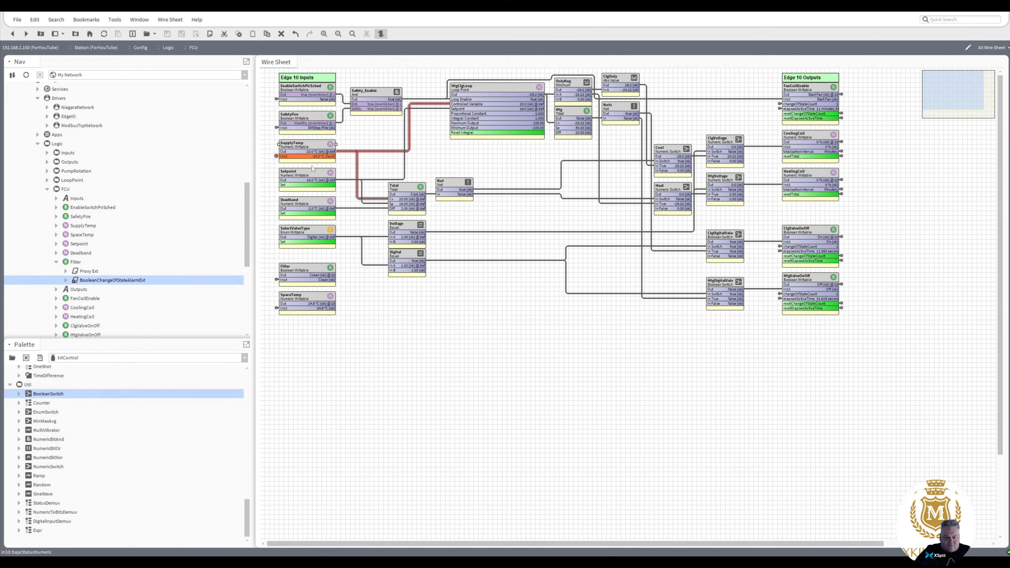
- Set the Setpoint point to 20 °C
right_click(309, 176)
mouse_move(333, 192)
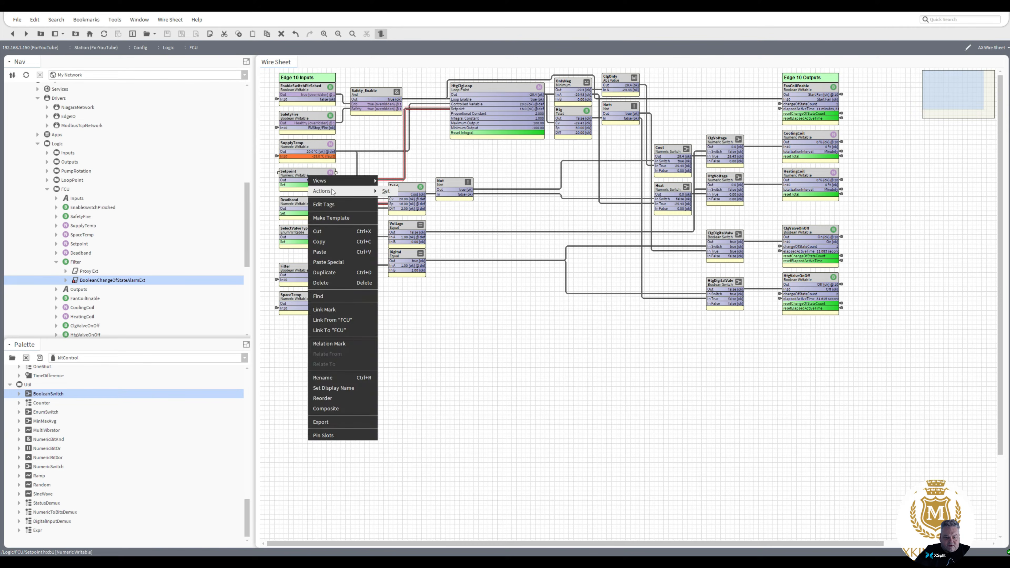
left_click(385, 191)
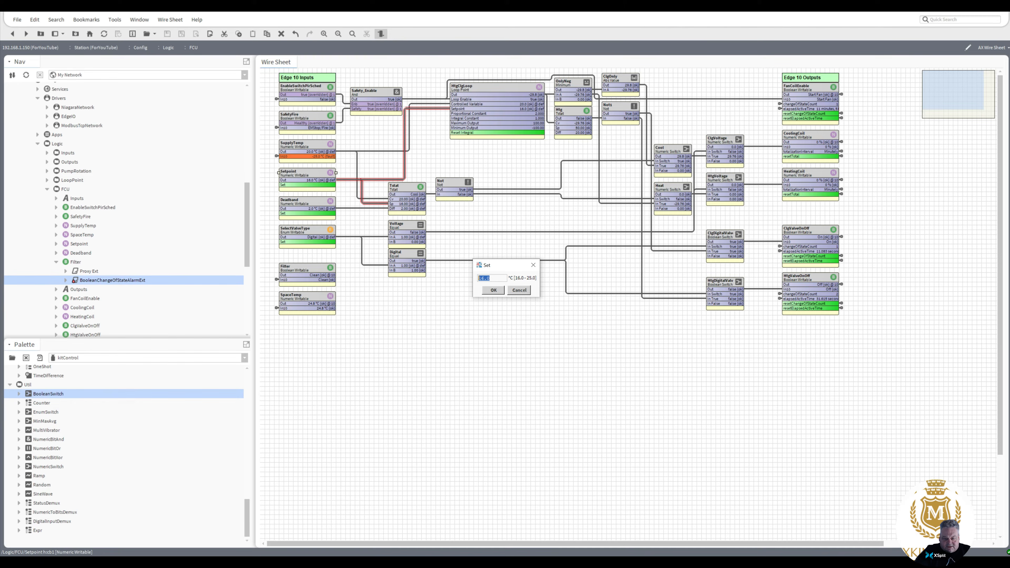
type("20")
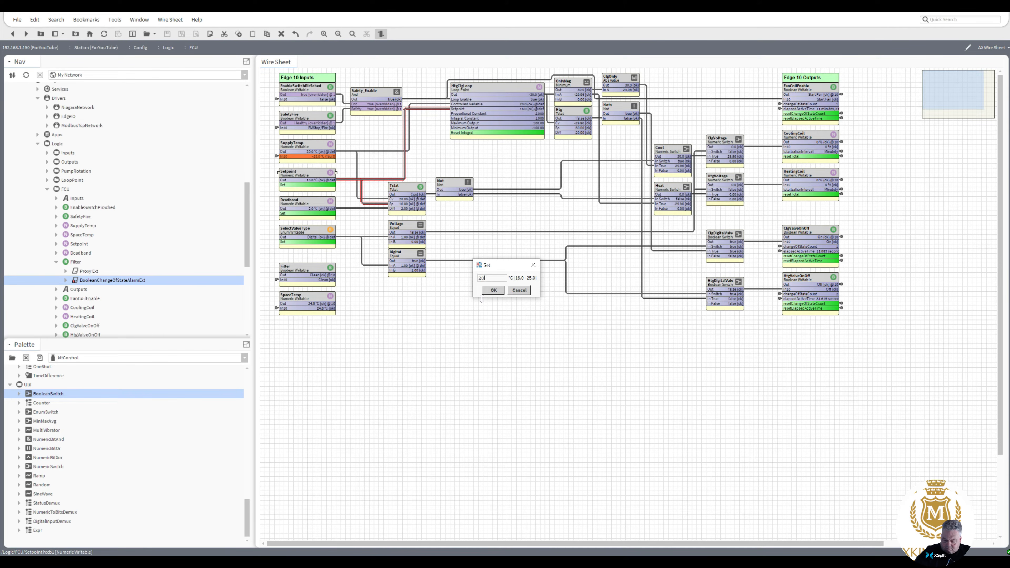
left_click(493, 290)
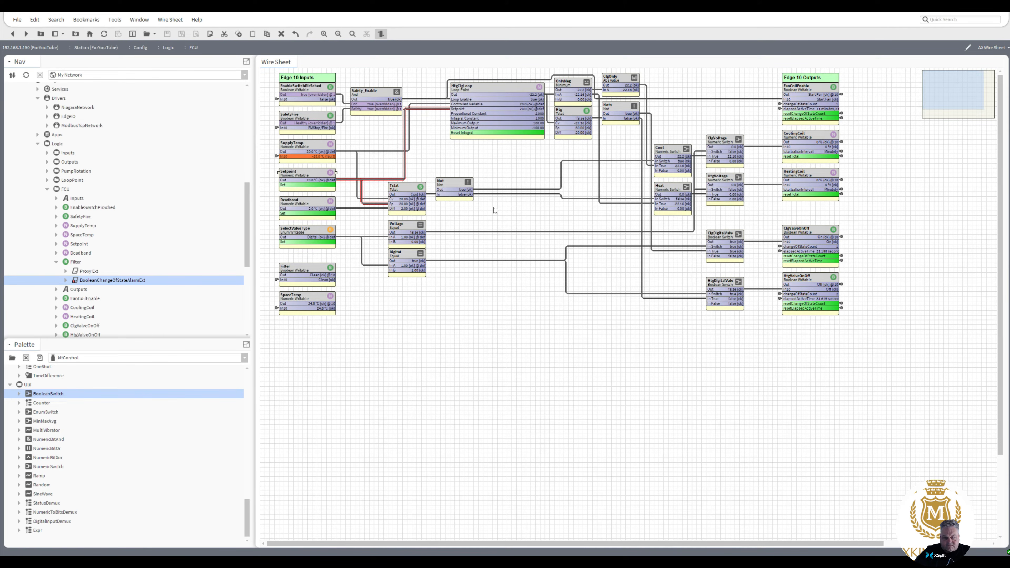
- Set the Setpoint point to 22 °C
right_click(308, 179)
mouse_move(321, 191)
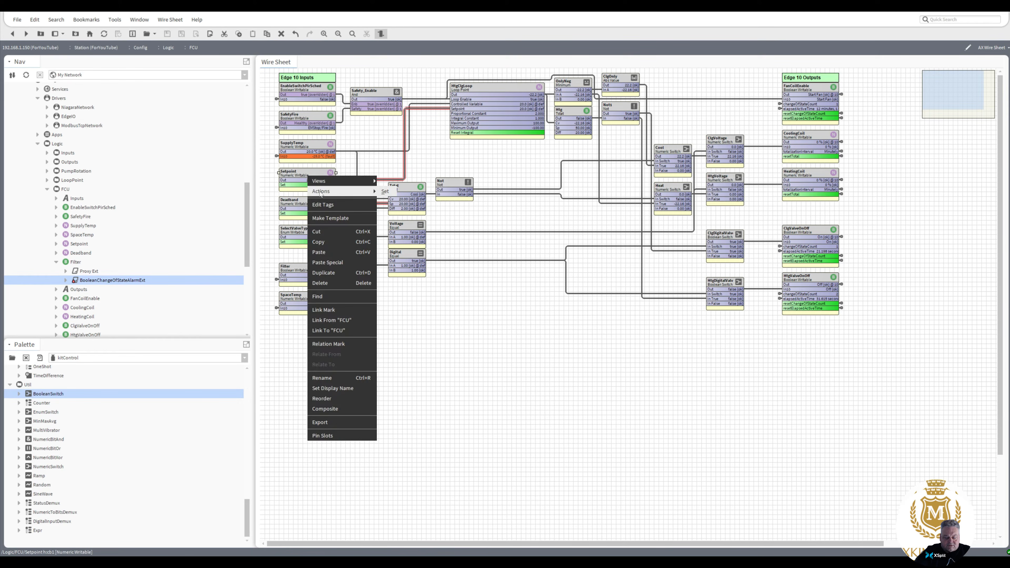
left_click(384, 192)
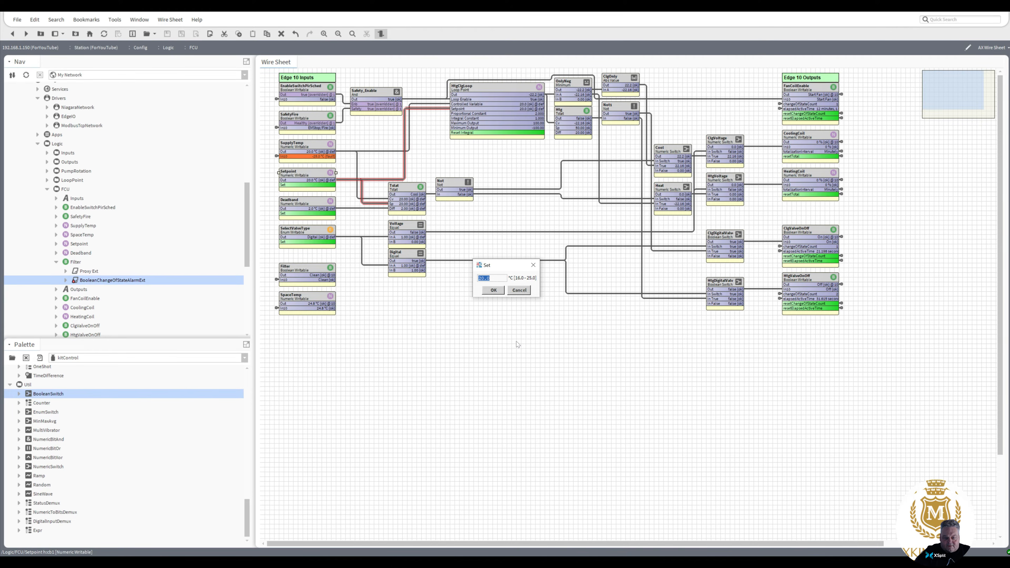
type("22")
left_click(493, 289)
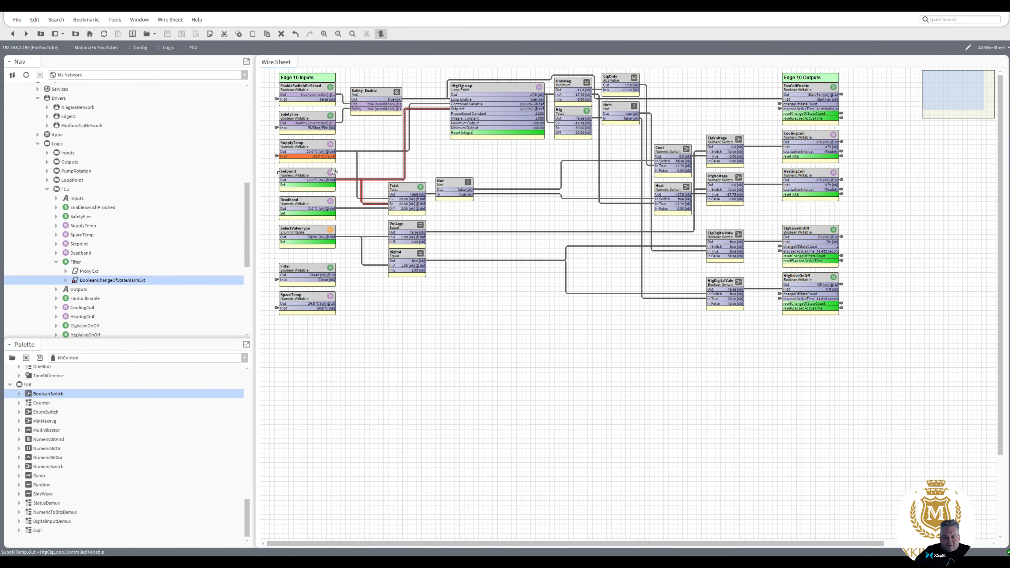
- Set the Setpoint point to 25 °C
right_click(306, 174)
mouse_move(330, 192)
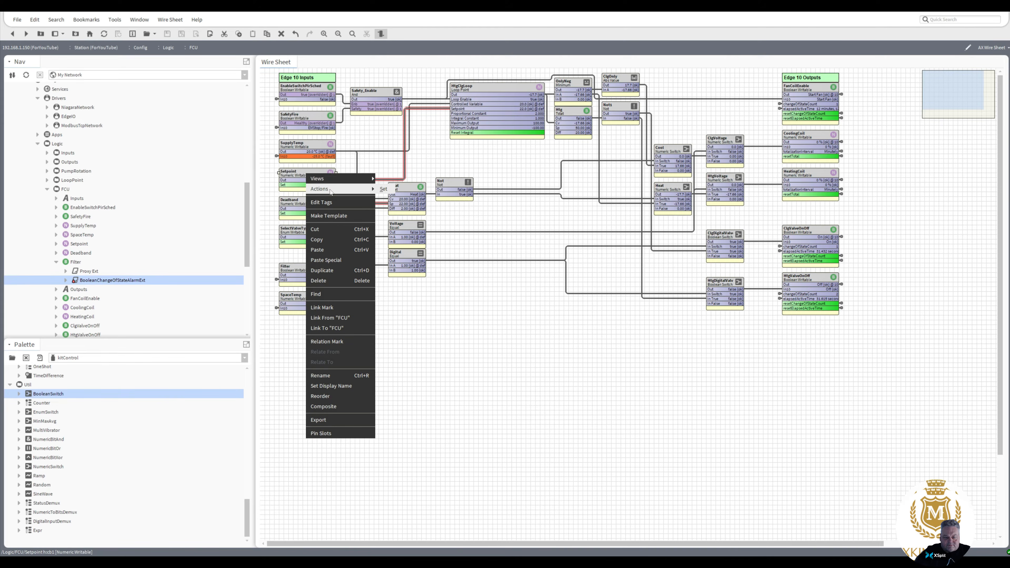
left_click(384, 189)
type("25")
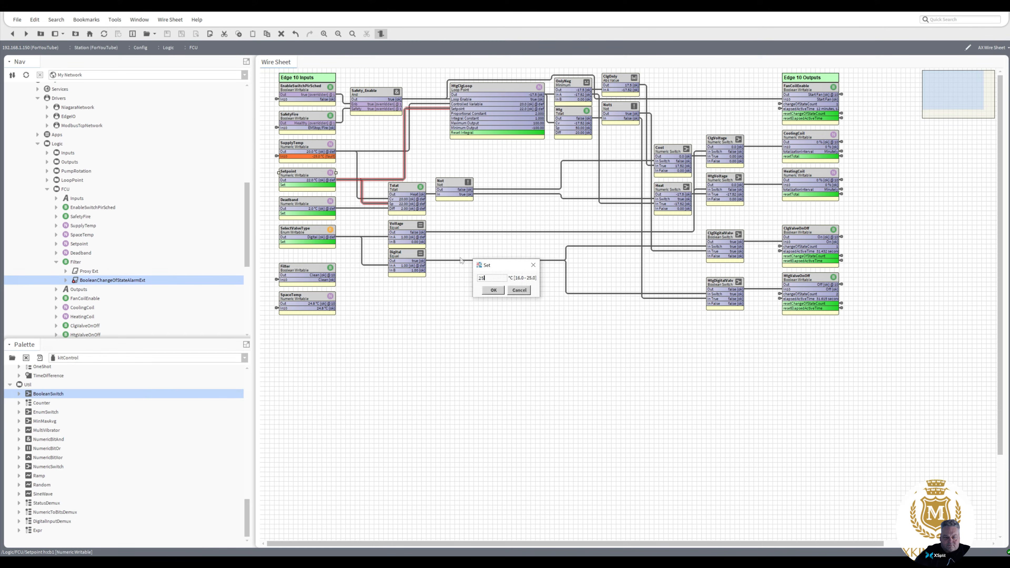
left_click(494, 290)
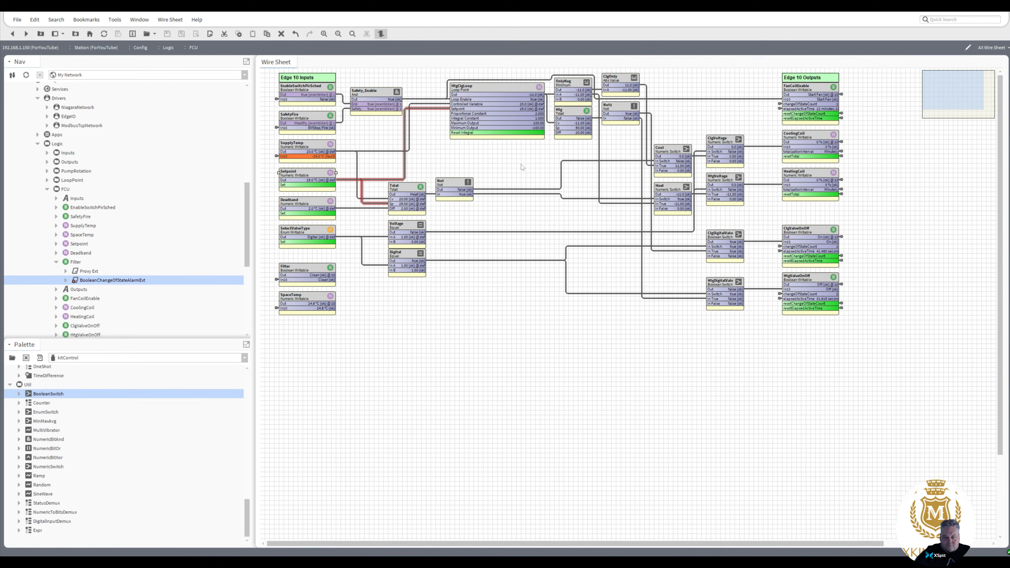
- Apply an emergency override of 25 °C to the SupplyTemp point
right_click(317, 149)
mouse_move(334, 162)
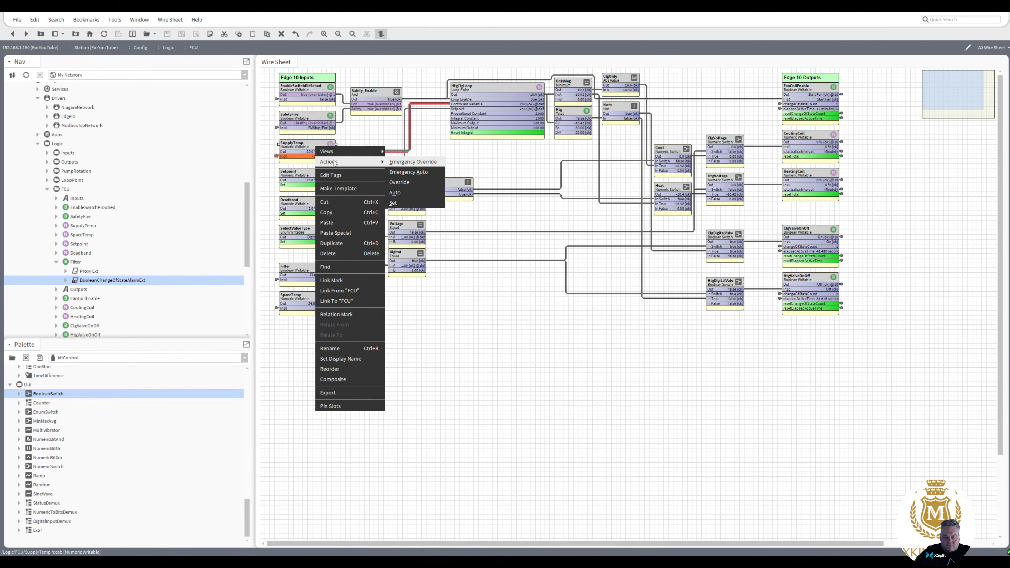
left_click(410, 166)
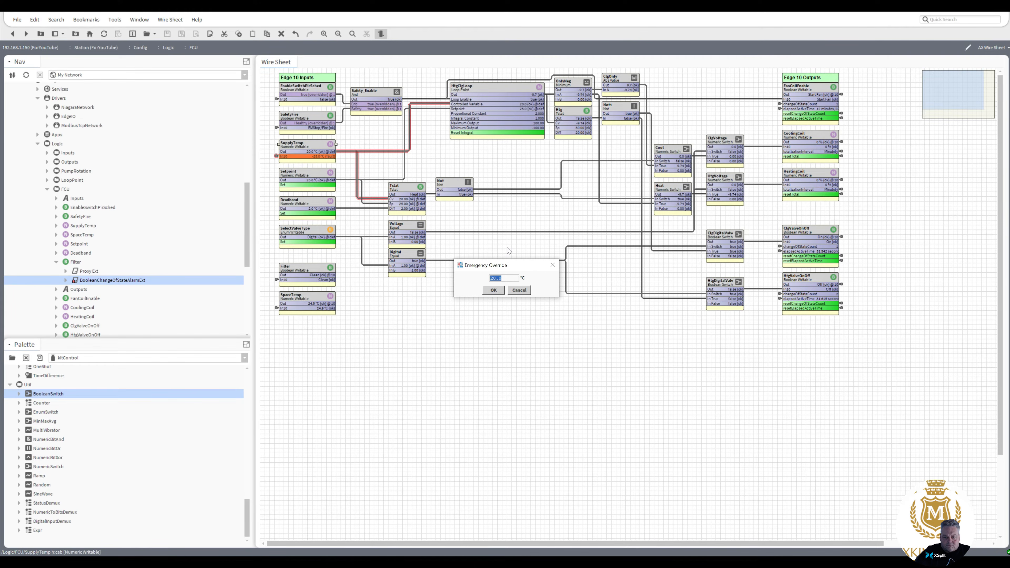
type("25")
key("Return")
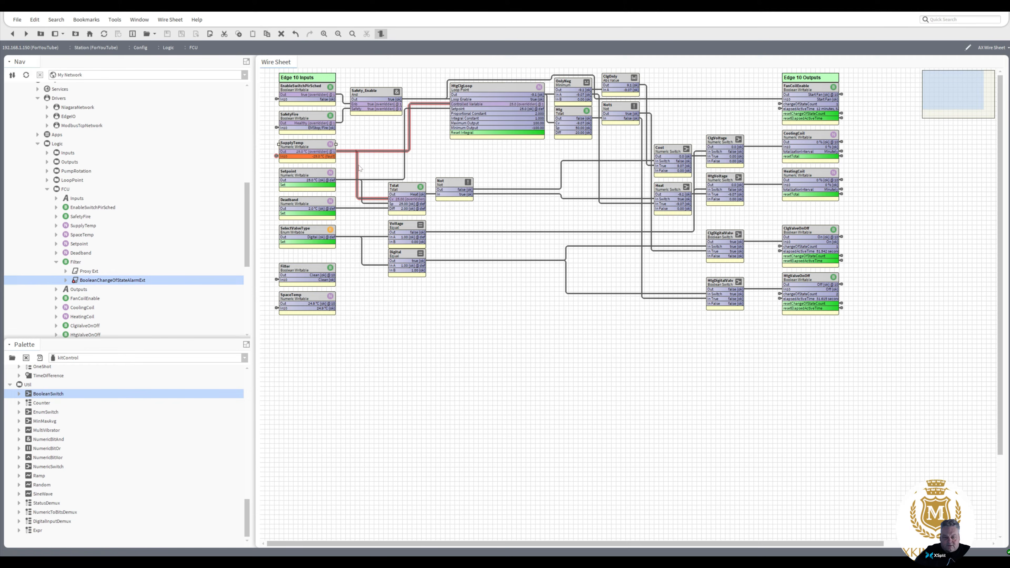
- Change the SupplyTemp emergency override to 16 °C
right_click(309, 149)
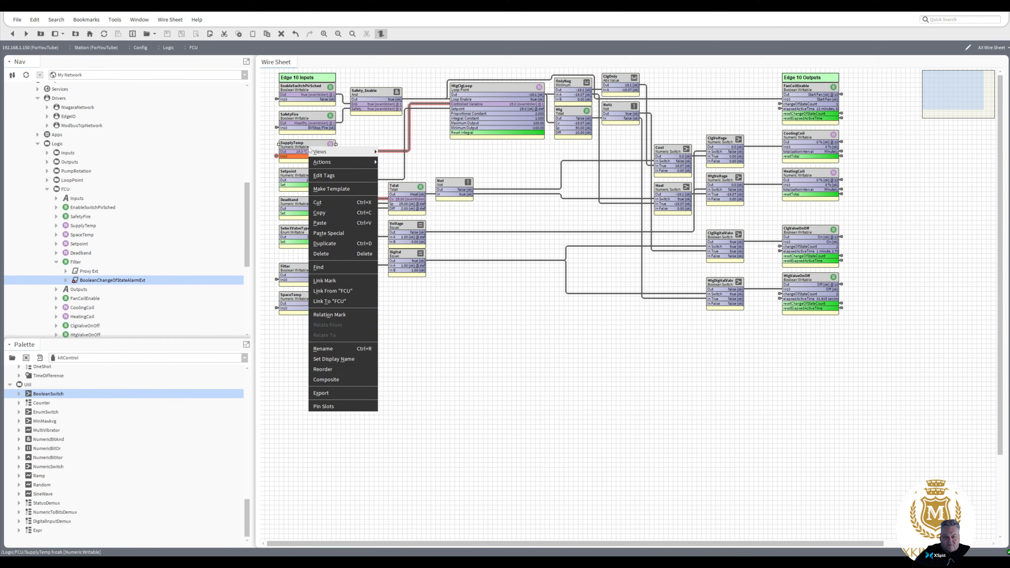
mouse_move(329, 162)
left_click(404, 162)
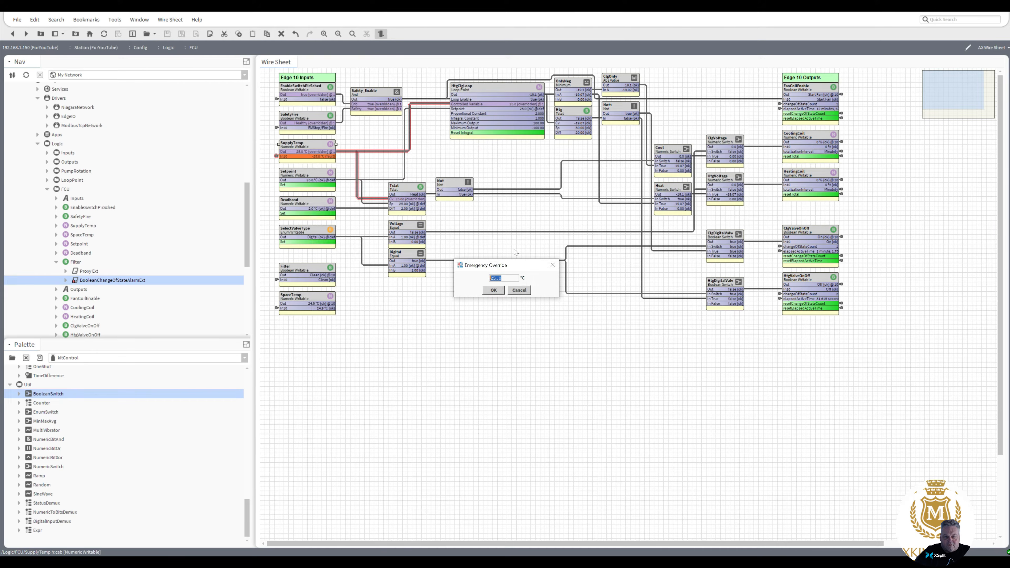
type("16")
left_click(493, 290)
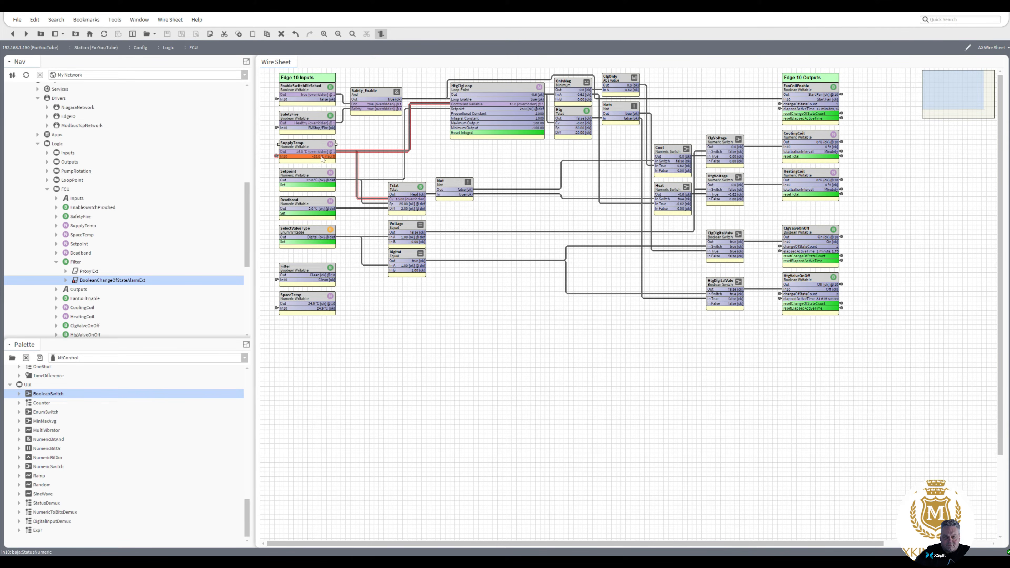
- Release the SupplyTemp emergency override with the Emergency Auto action
right_click(307, 149)
mouse_move(328, 162)
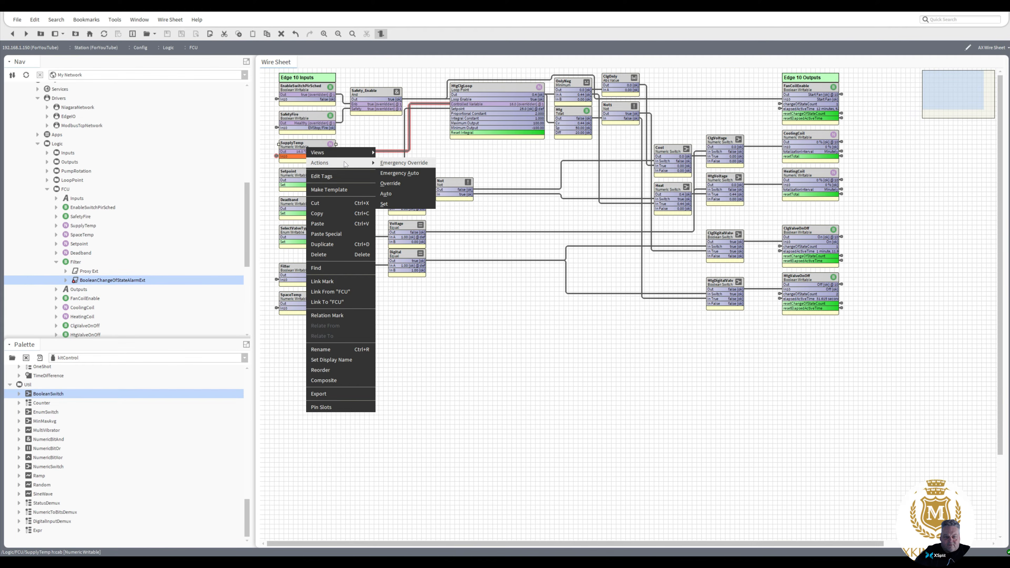
left_click(393, 173)
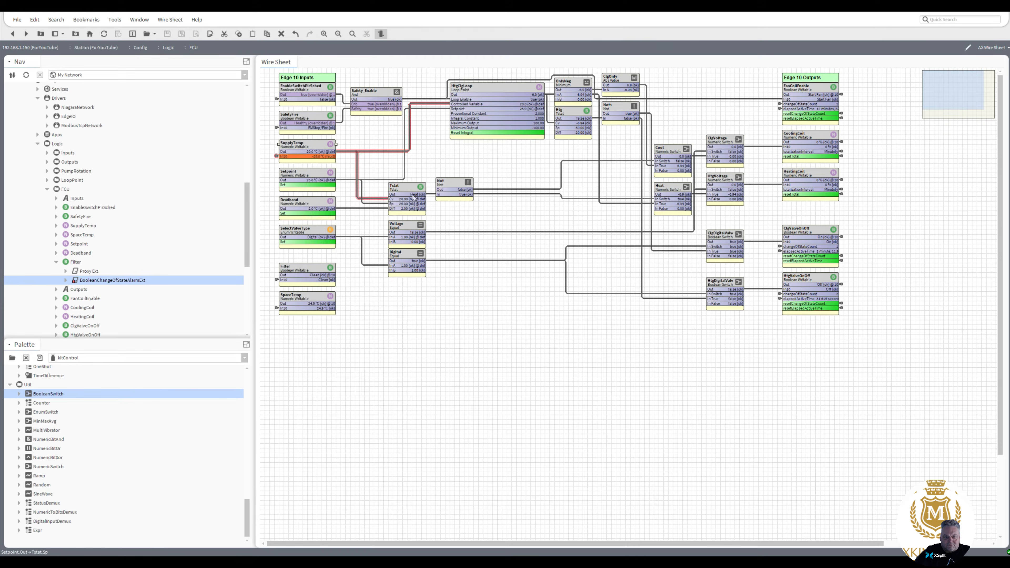
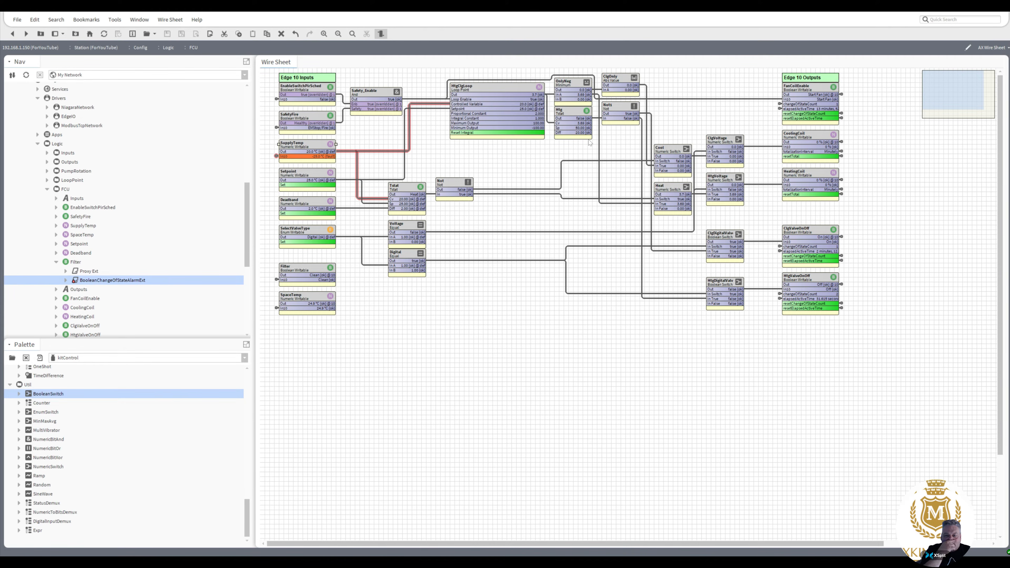
- Delete the Not block that connects Htg to the two digital valve switches
left_click(623, 112)
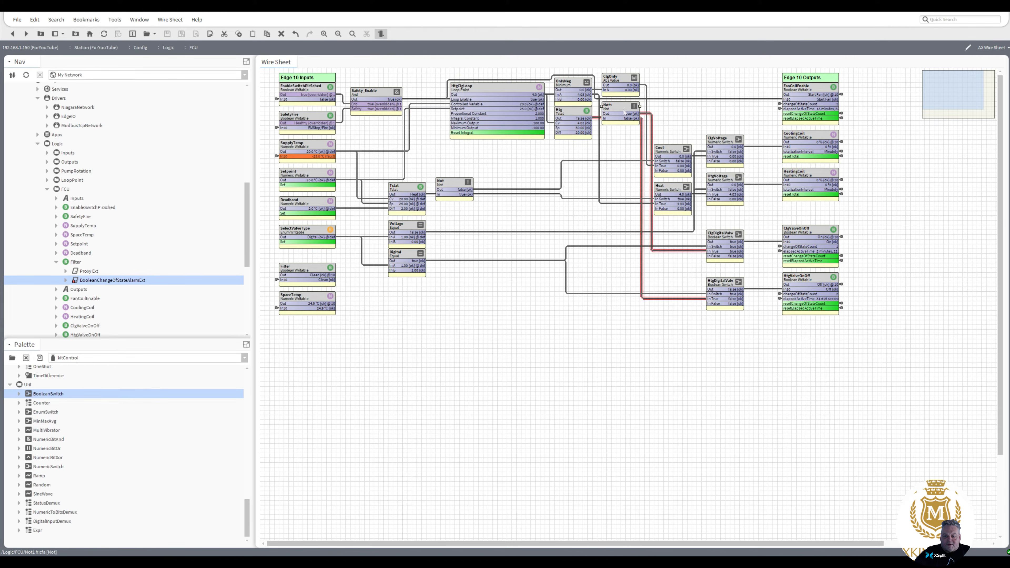
right_click(623, 113)
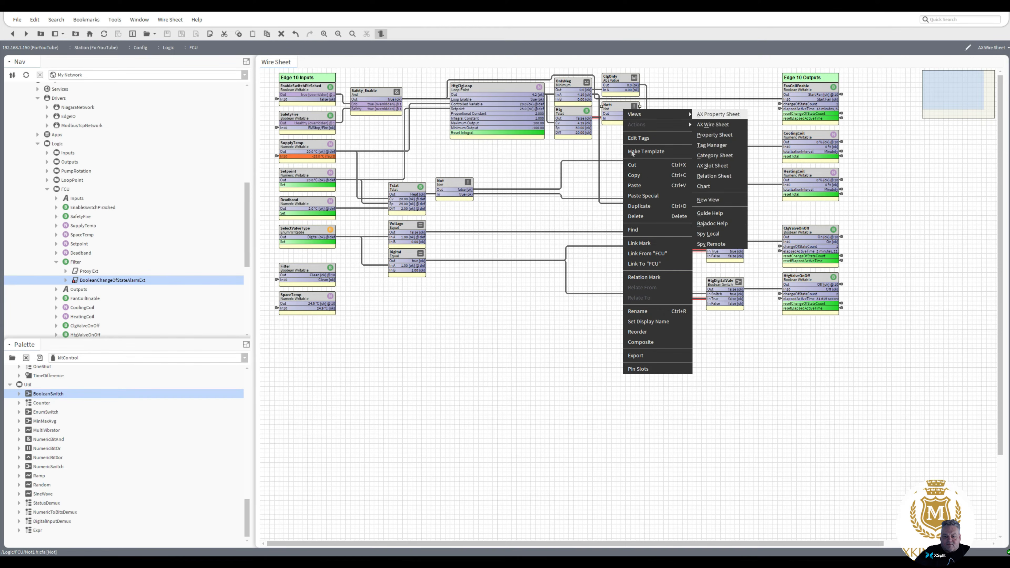
left_click(651, 215)
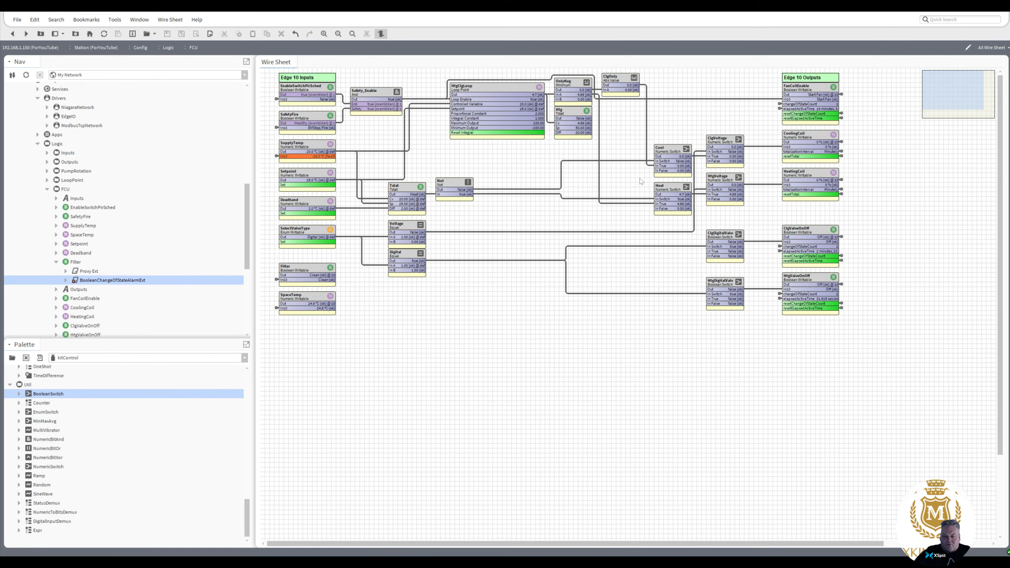
- Duplicate the Htg Tstat block as Clg and place the copy directly below Htg
right_click(569, 113)
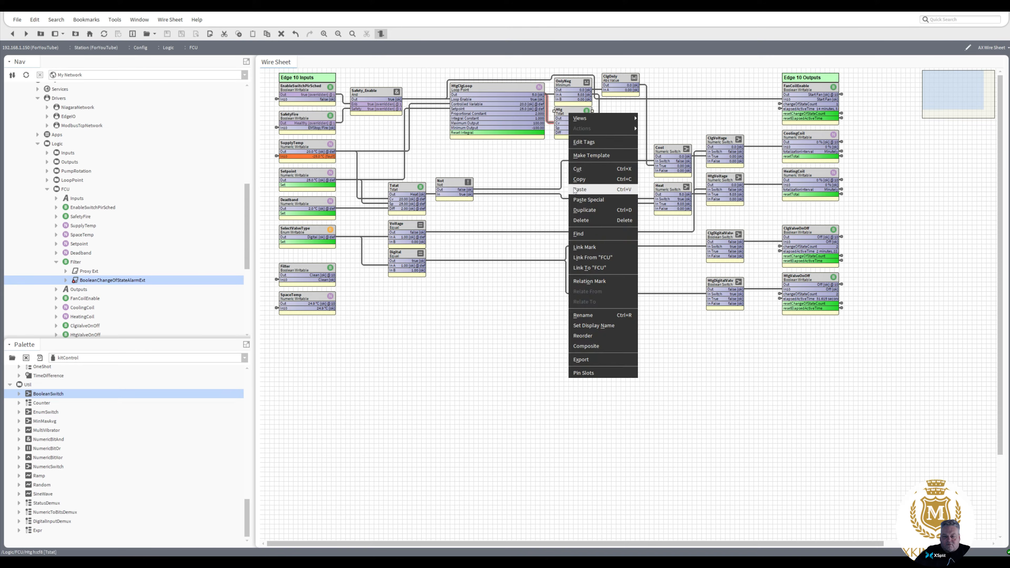
left_click(594, 218)
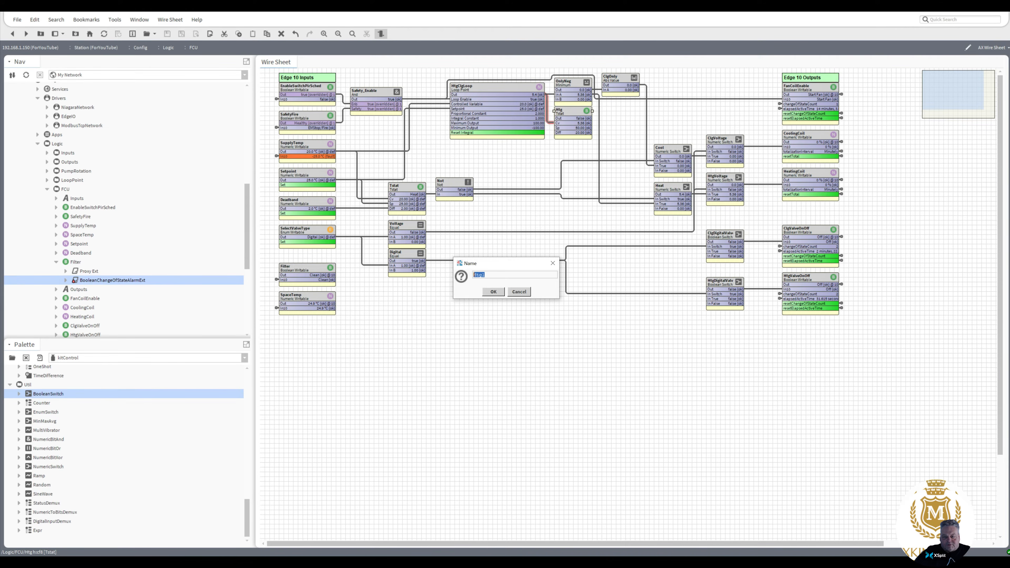
key("BackSpace")
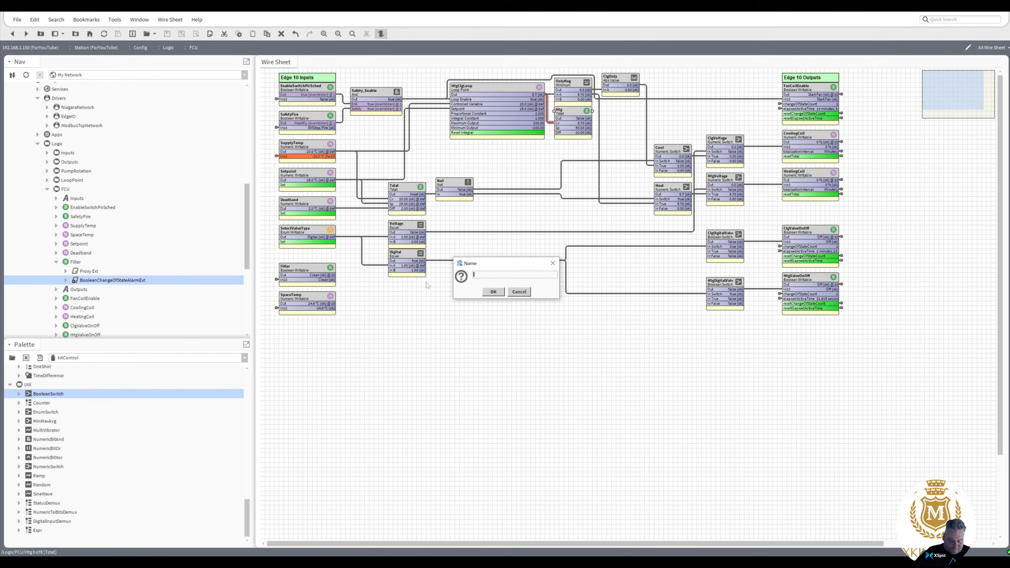
type("Clg")
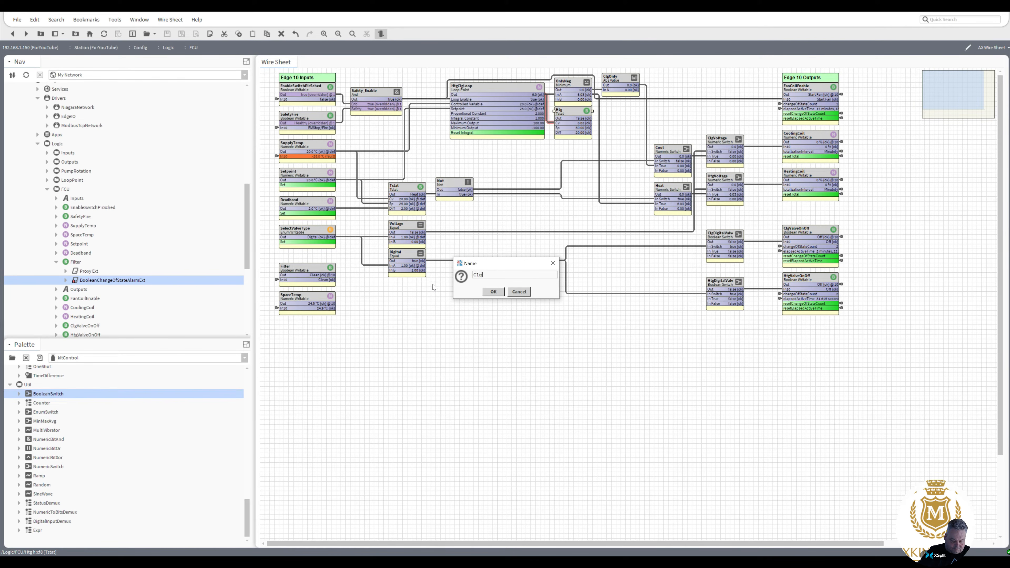
key("Return")
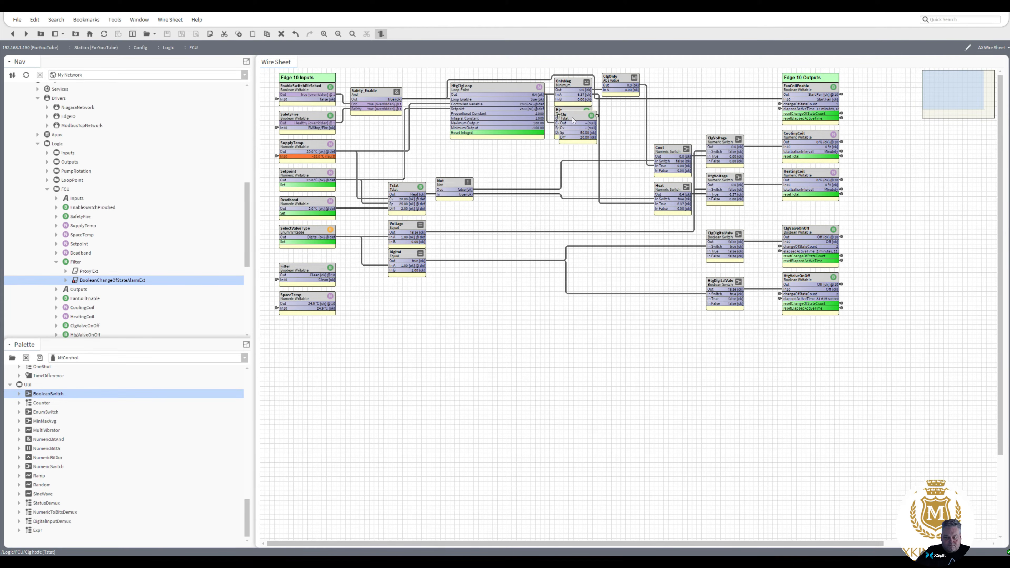
left_click_drag(572, 120, 568, 149)
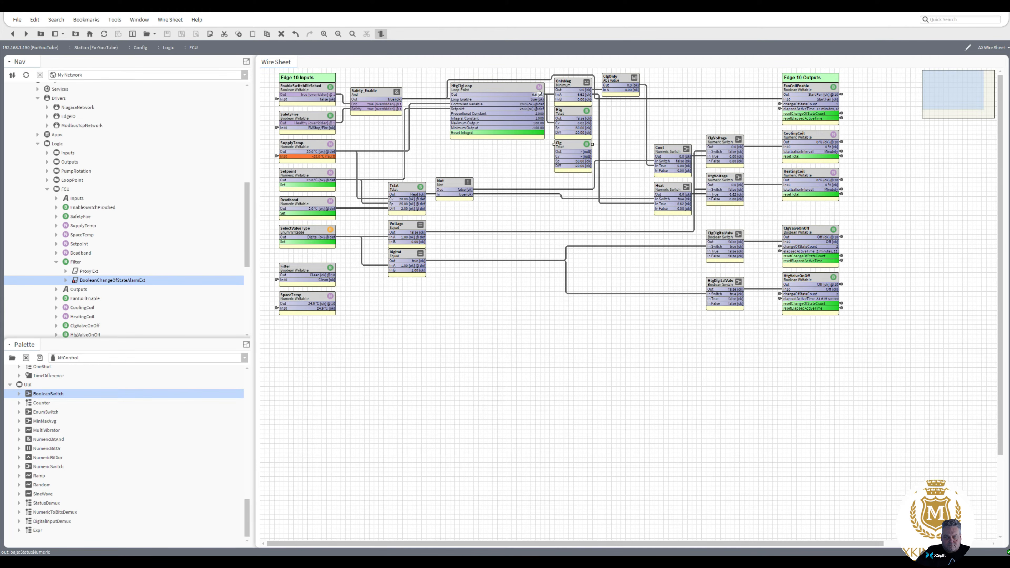
- Link ClgOnly's Out to the Cv input of the Clg Tstat
left_click_drag(540, 93, 539, 146)
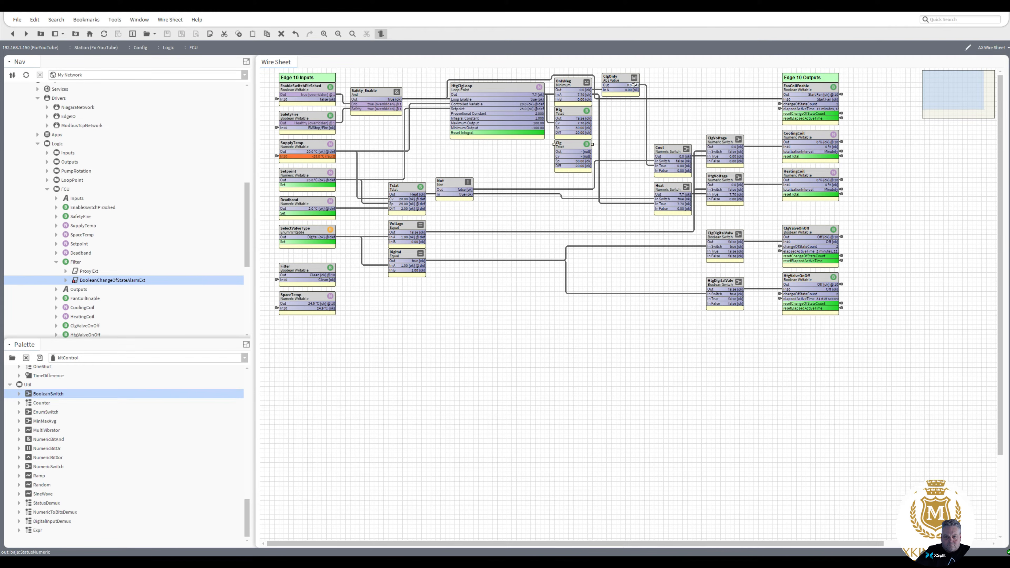
left_click_drag(635, 85, 557, 156)
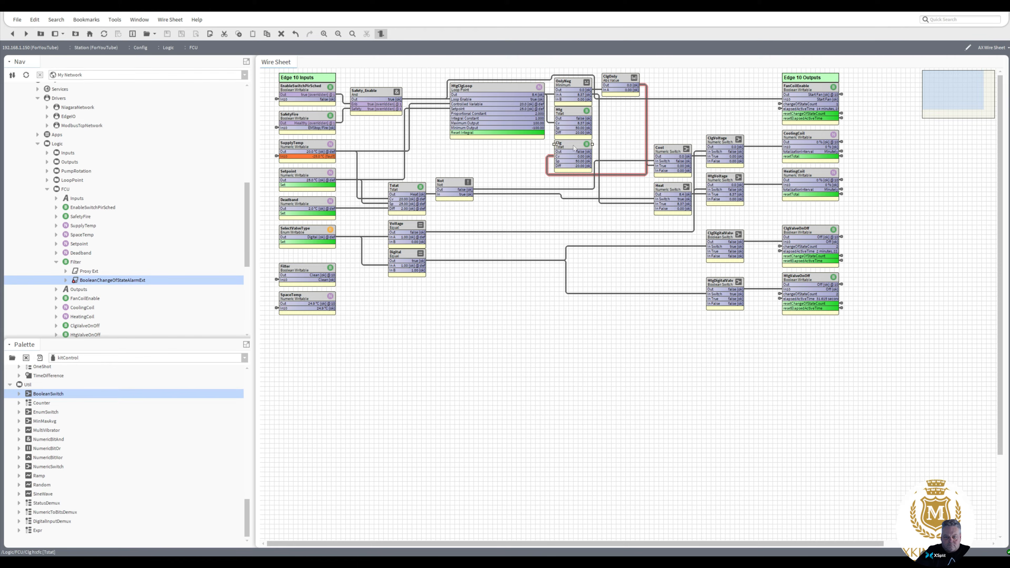
- Set the Clg Tstat's Action to Reverse, save it and return to the FCU wire sheet
double_click(574, 149)
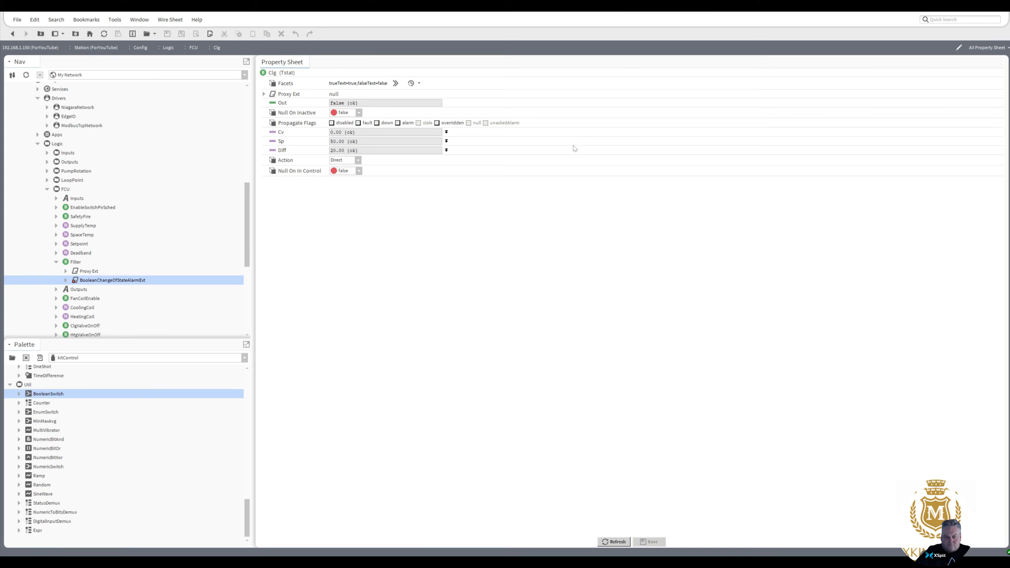
left_click(345, 160)
left_click(340, 175)
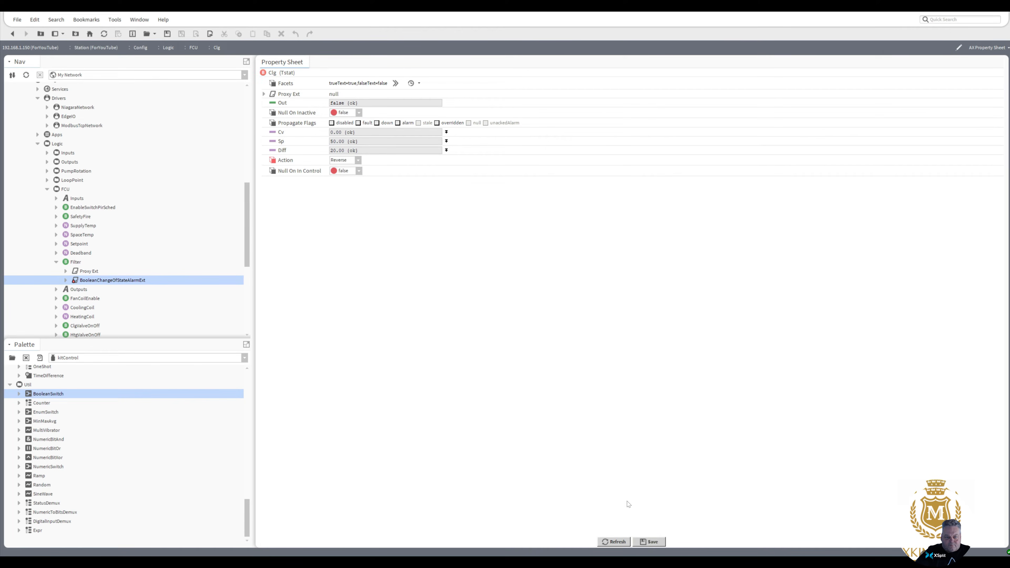
left_click(649, 541)
left_click(12, 34)
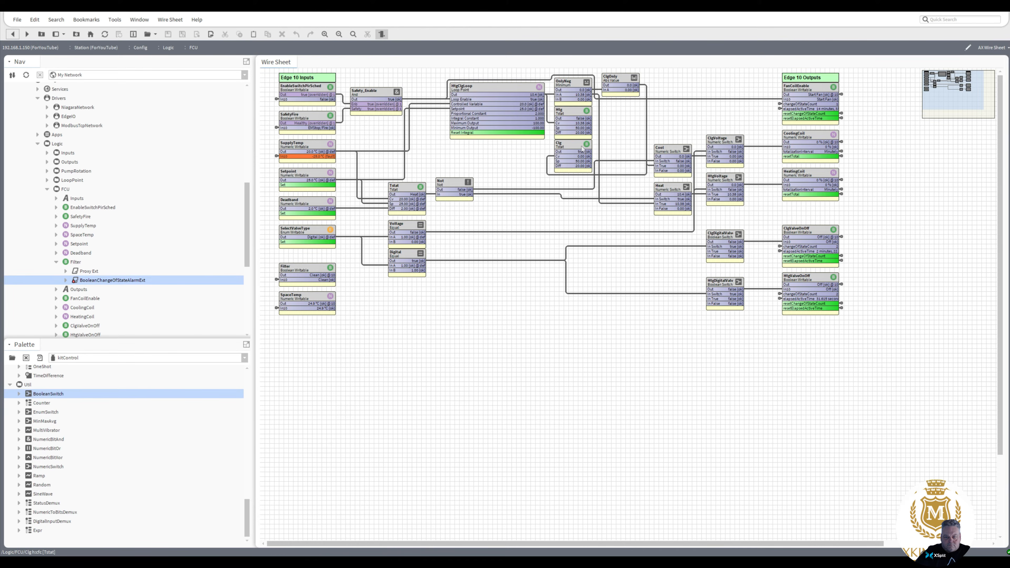
- Move the Clg block slightly lower, set its Action to Direct and save the change
left_click_drag(582, 147, 583, 155)
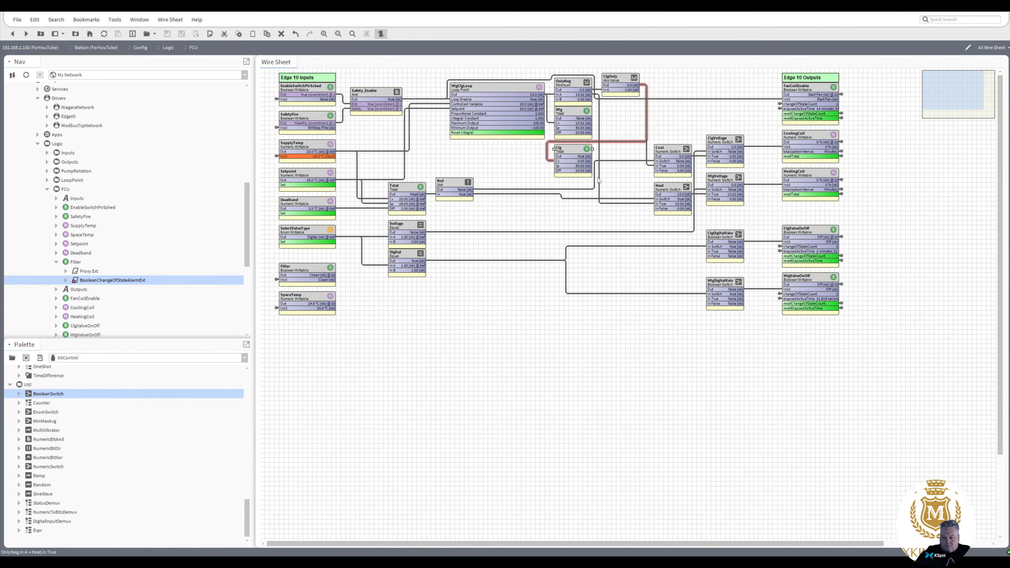
double_click(578, 151)
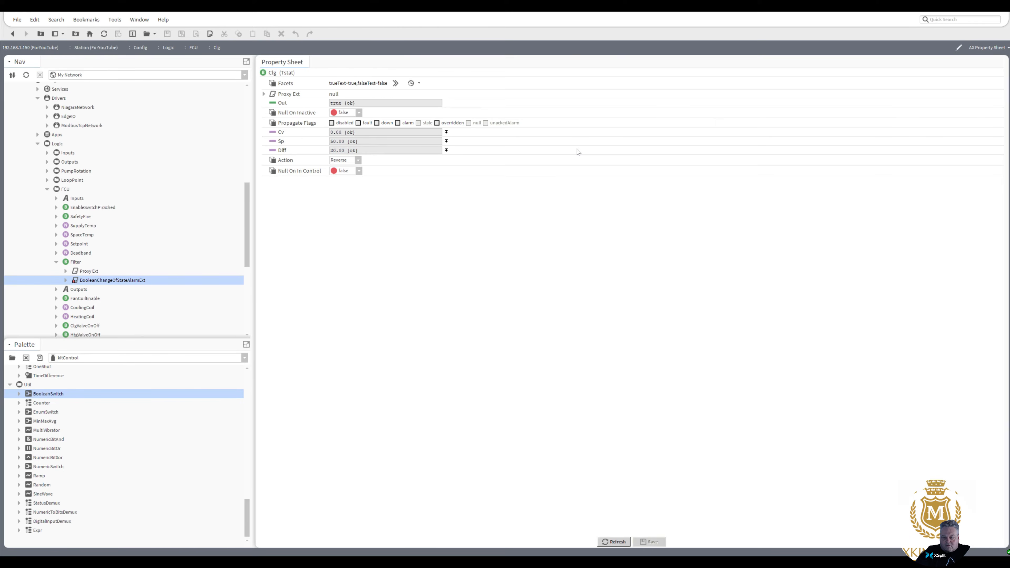
left_click(359, 161)
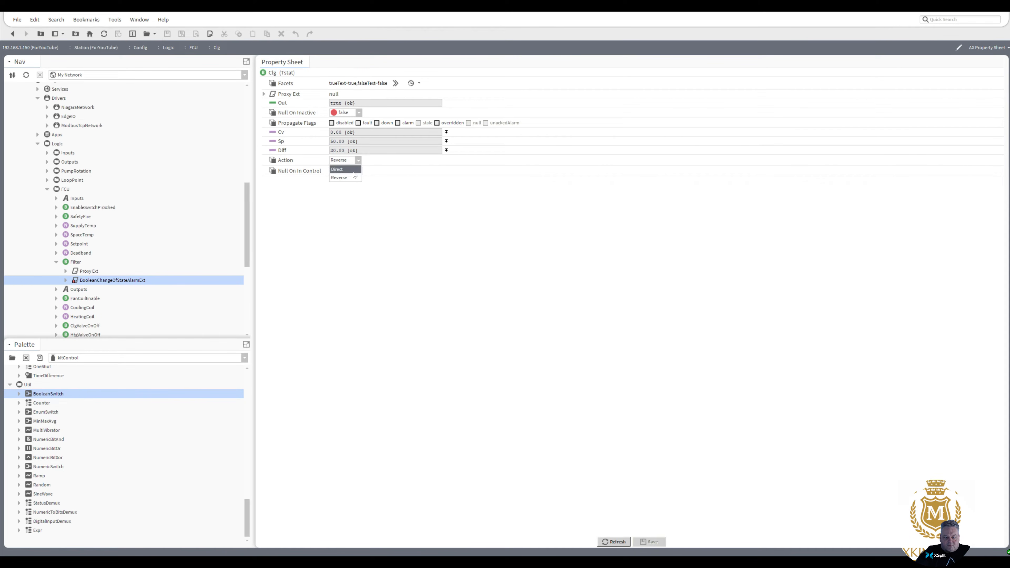
left_click(340, 169)
left_click(652, 541)
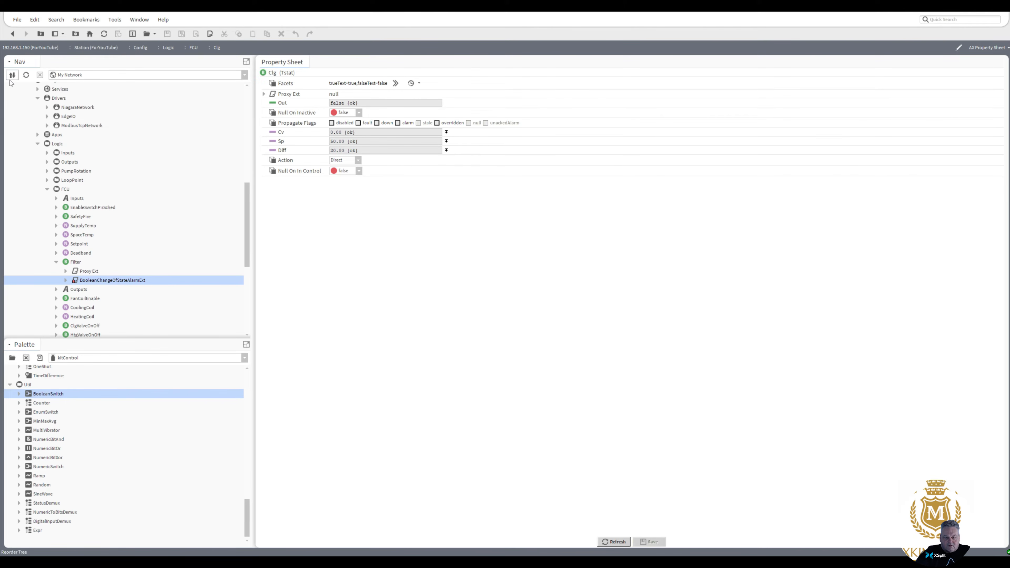
left_click(13, 33)
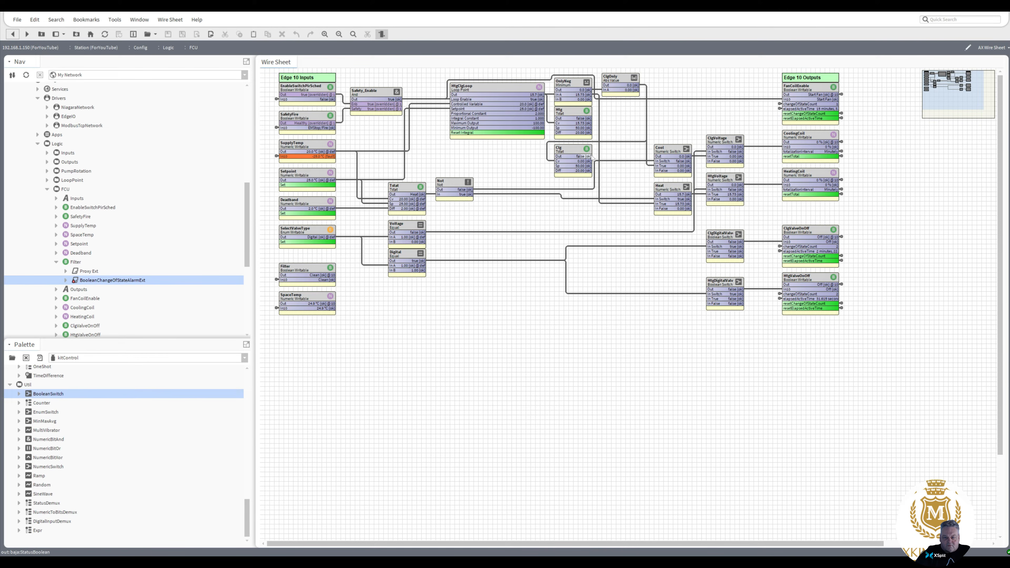
- Link the Clg Tstat's Out to ClgDigitalValve's In True and the Htg Tstat's Out to HtgDigitalValve's In True
left_click_drag(589, 156, 707, 250)
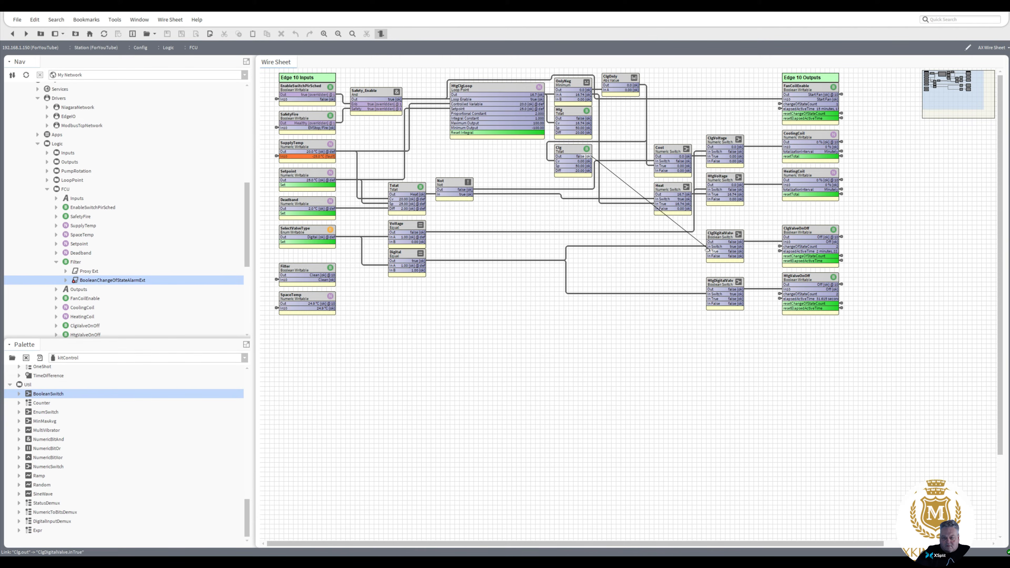
left_click_drag(707, 249, 711, 250)
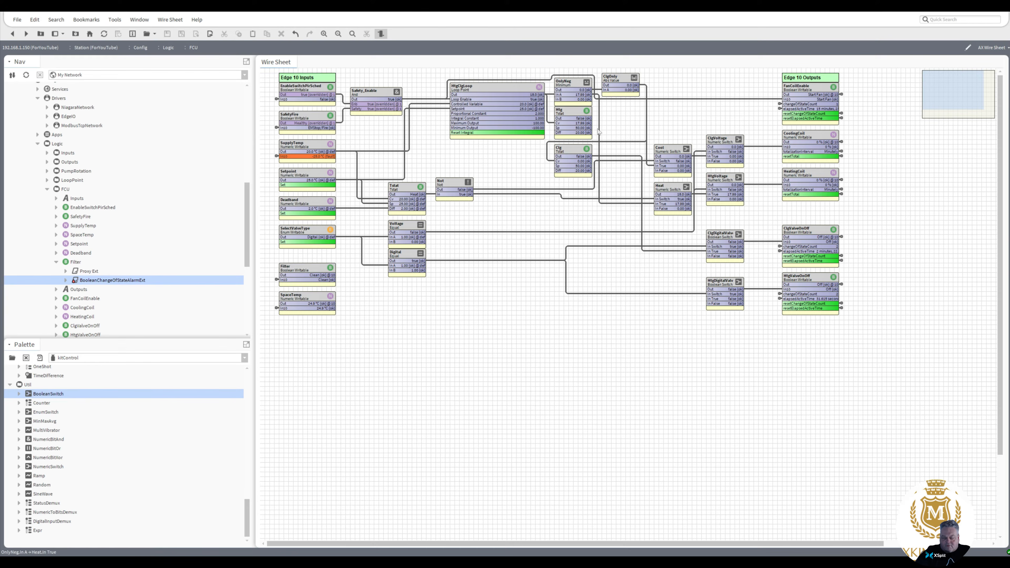
left_click_drag(585, 118, 710, 297)
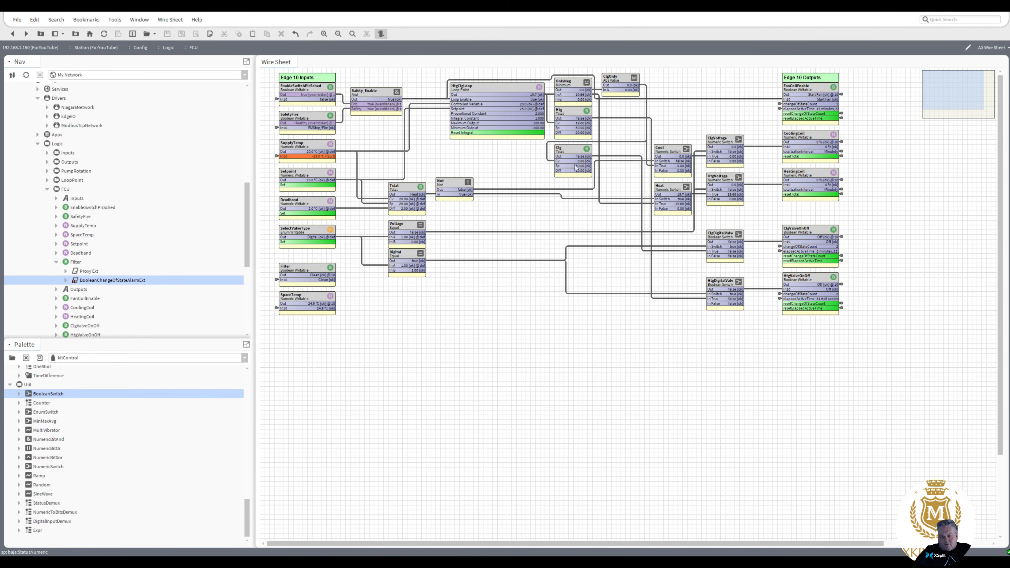
- Move the Cool, Heat, voltage and digital valve switches together slightly closer to the Edge 10 Outputs column
left_click(548, 161)
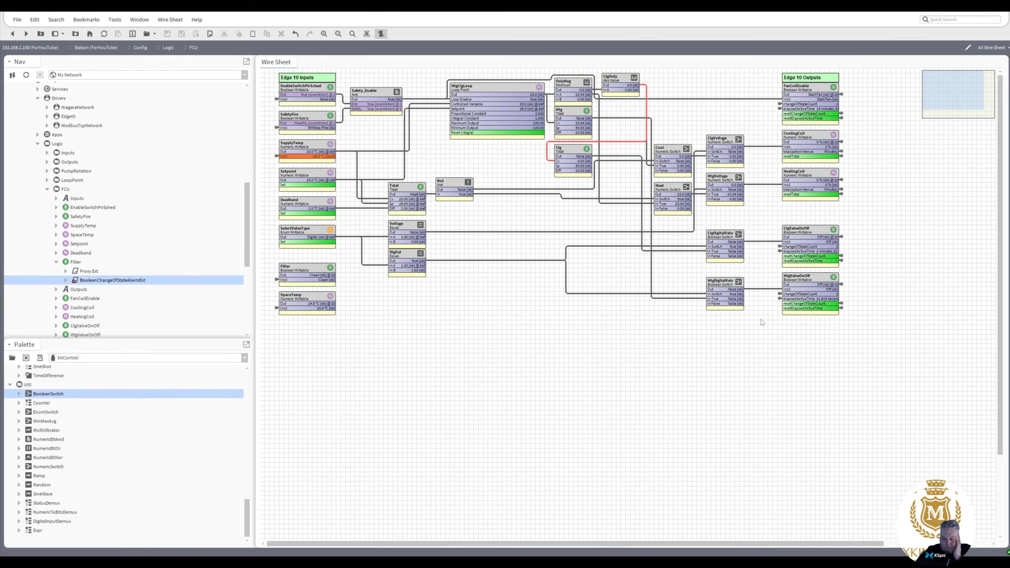
left_click_drag(760, 319, 697, 150)
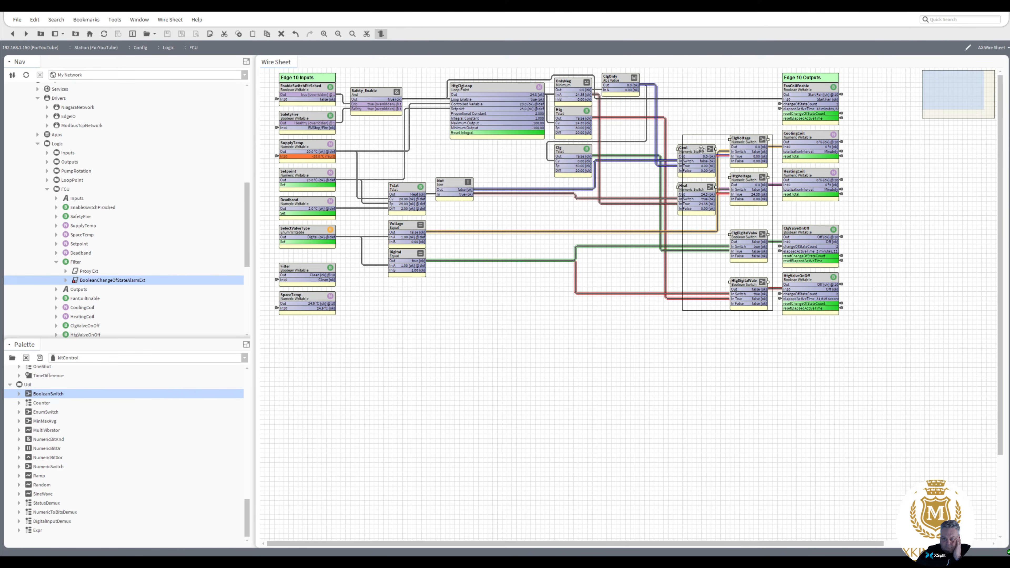
left_click(670, 332)
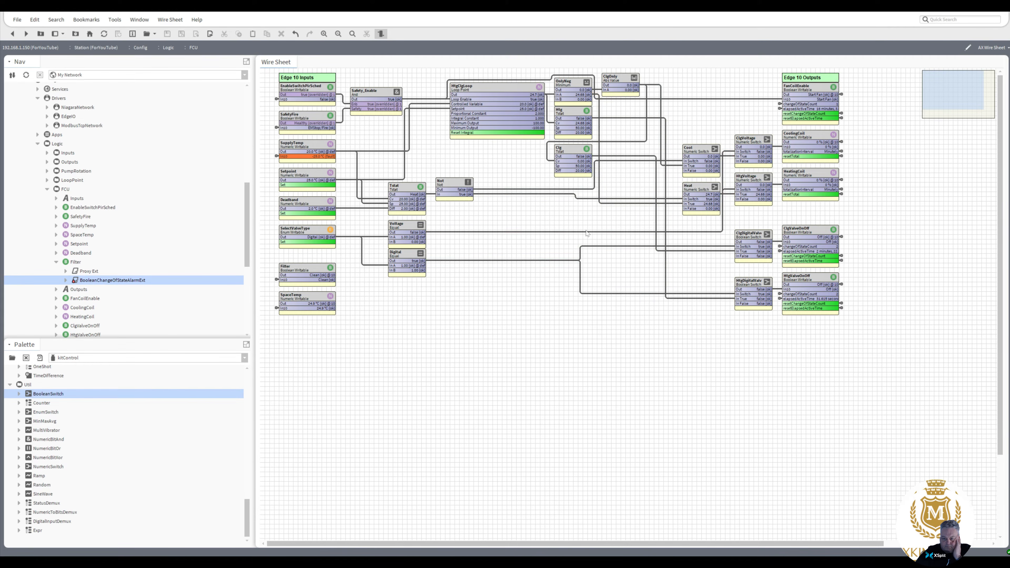
- Apply an emergency override of 16 °C to SupplyTemp
right_click(308, 145)
mouse_move(328, 164)
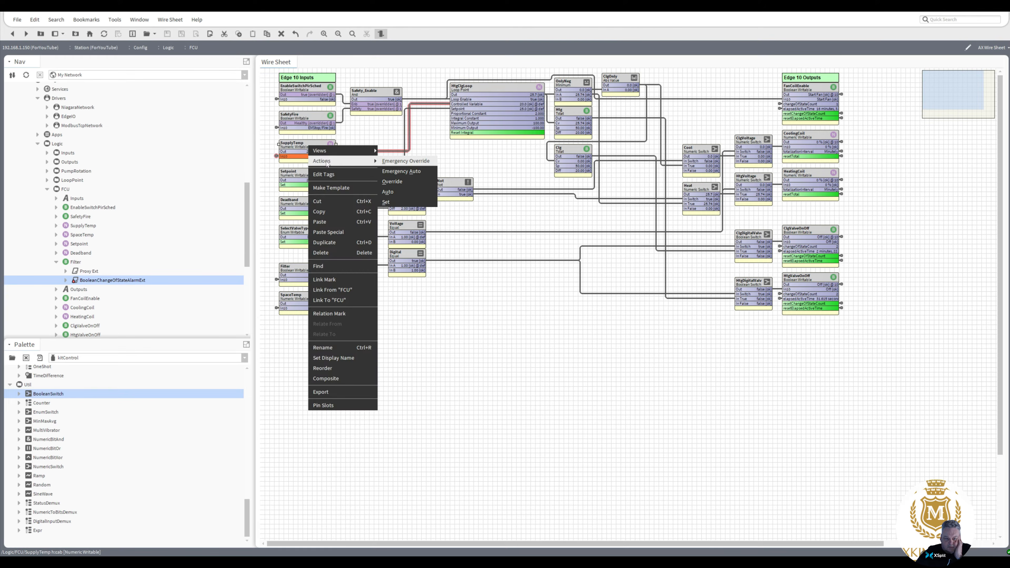
left_click(405, 160)
type("1")
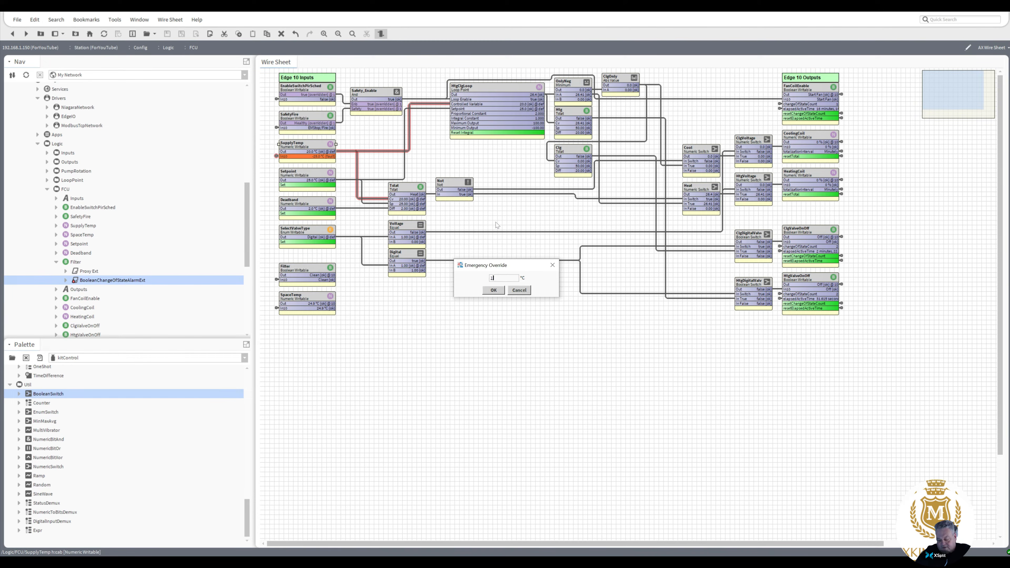
type("6")
key("Return")
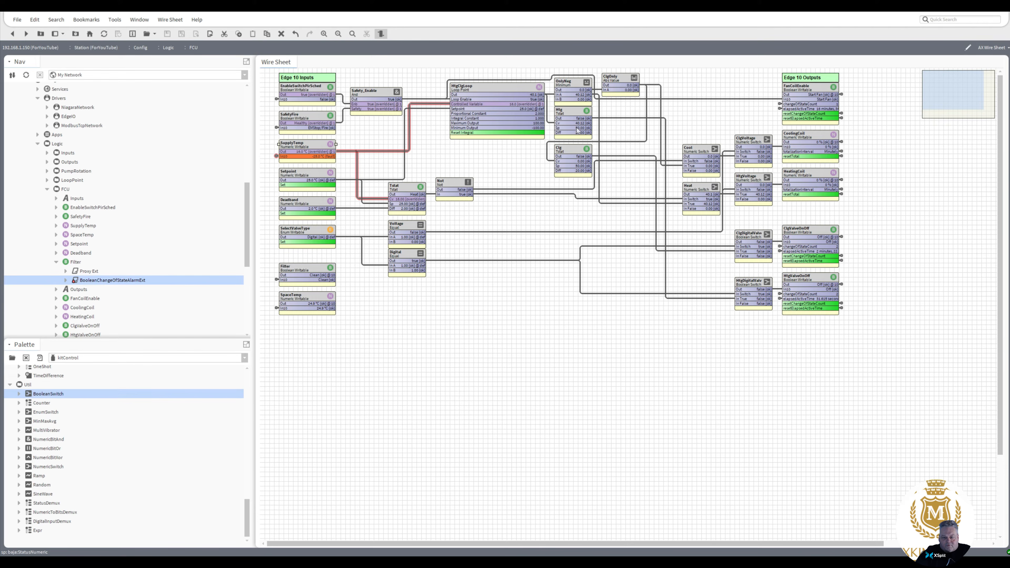
- Link the Htg Tstat's Sp and Diff to the matching Sp and Diff inputs of the Clg Tstat
left_click_drag(578, 130, 559, 163)
left_click_drag(557, 166, 557, 167)
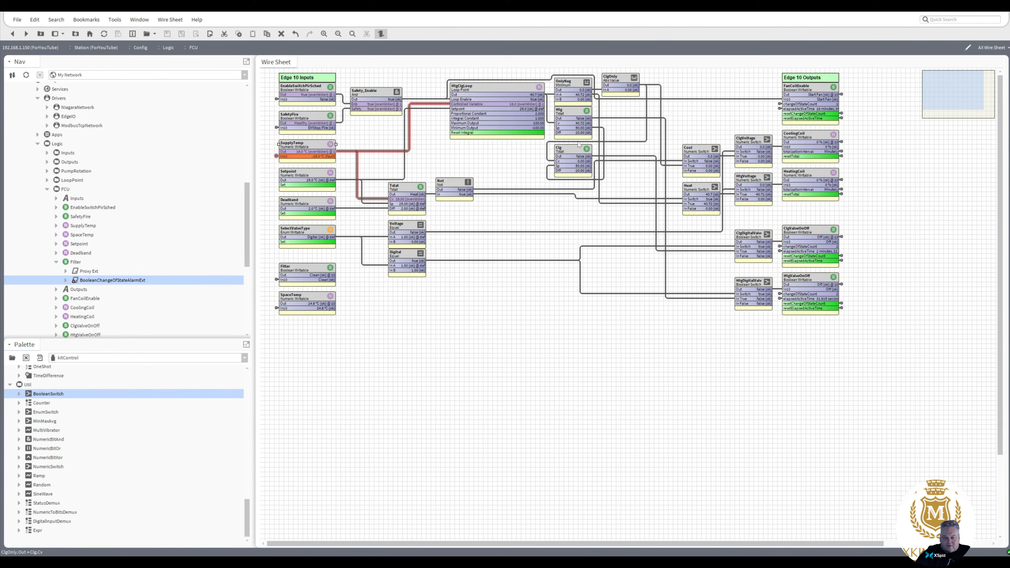
left_click_drag(591, 133, 558, 170)
left_click(570, 112)
left_click(571, 150)
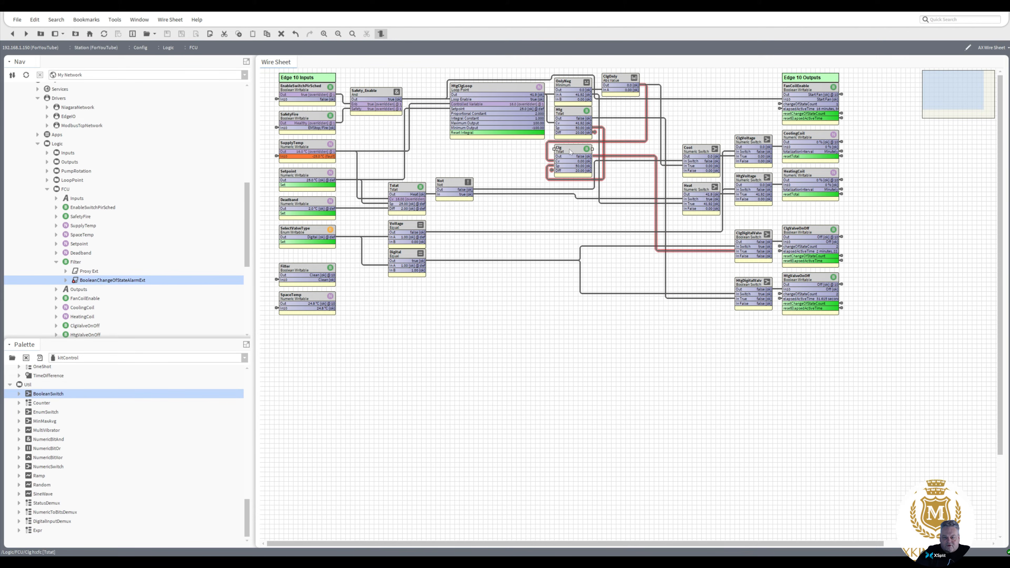
left_click(569, 116)
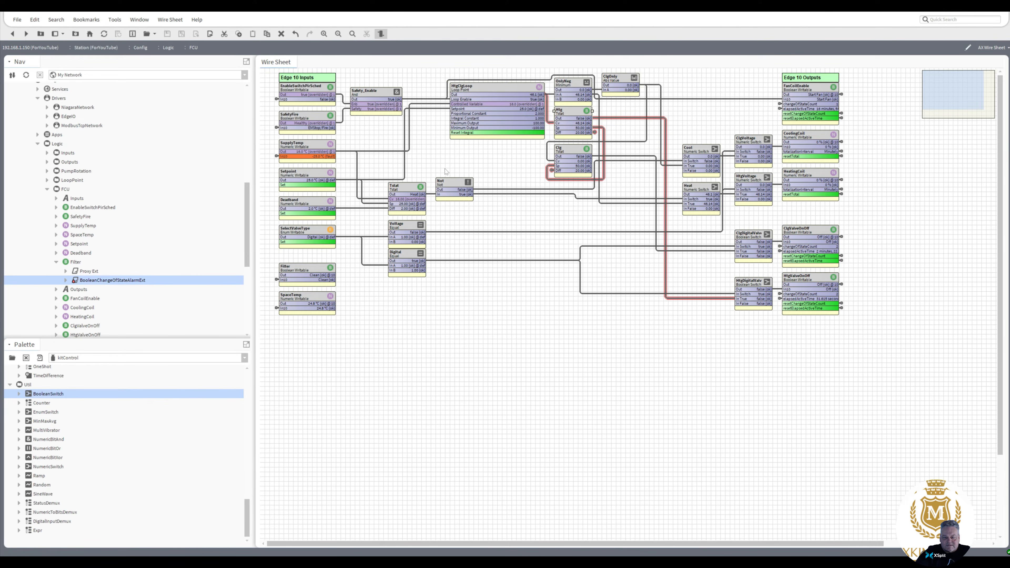
- Duplicate the Setpoint block as DigValveStartSP and place the copy below SpaceTemp
left_click(301, 175)
right_click(301, 175)
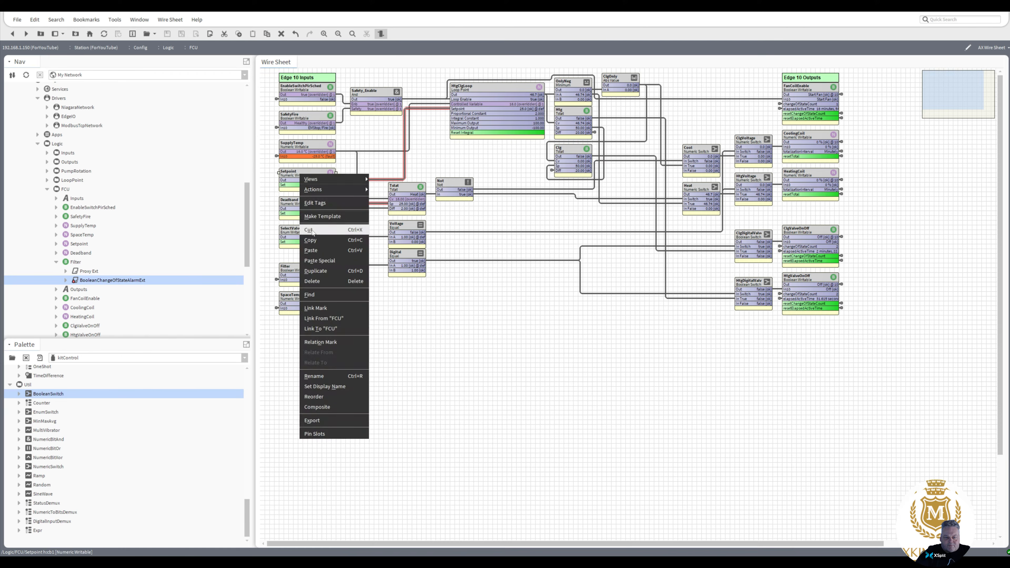
left_click(316, 271)
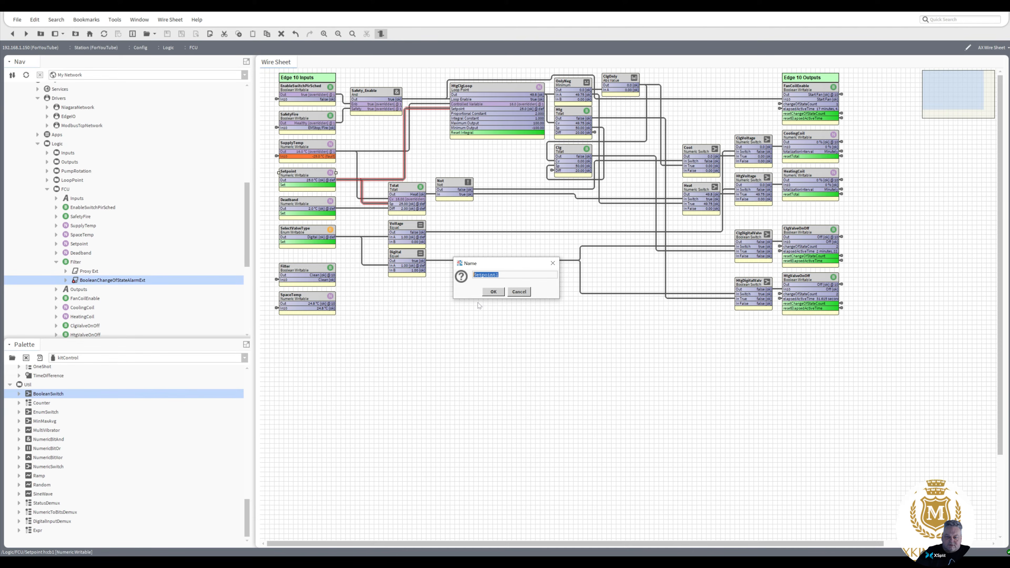
type("Dig")
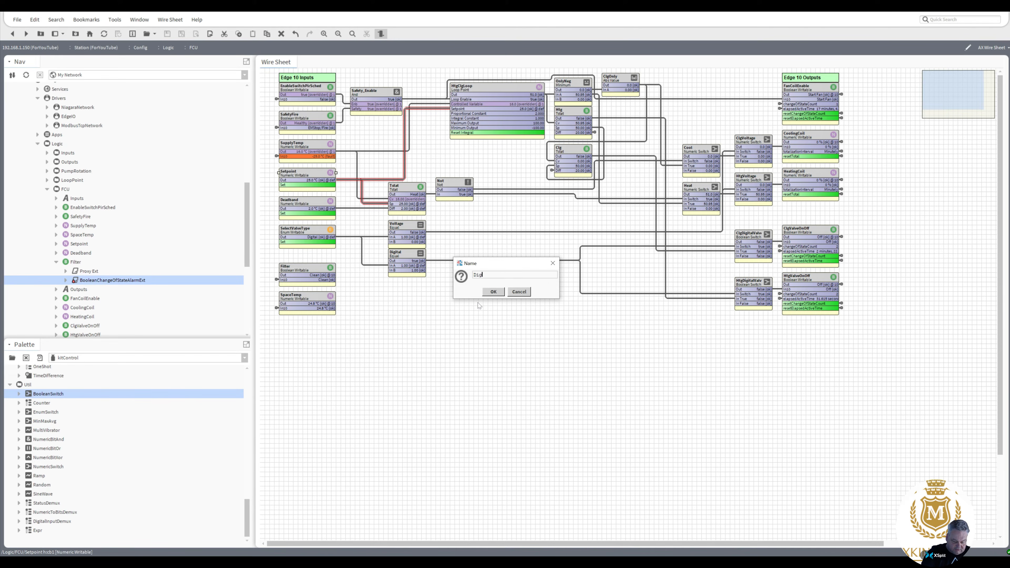
type("vALVE")
key("BackSpace")
key("BackSpace")
key("BackSpace")
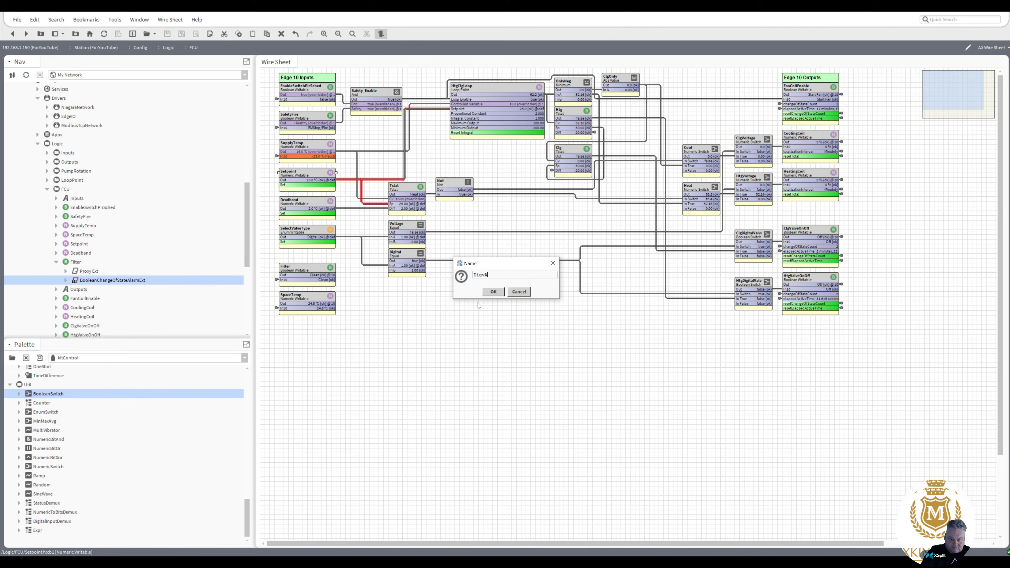
type("ValveStar")
type("SP")
left_click(494, 292)
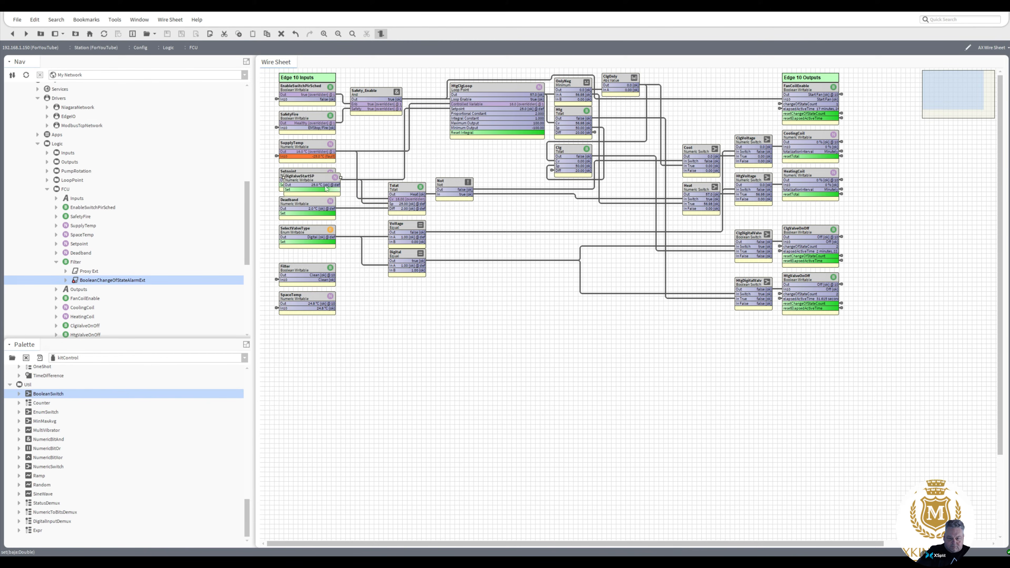
left_click_drag(317, 178, 313, 335)
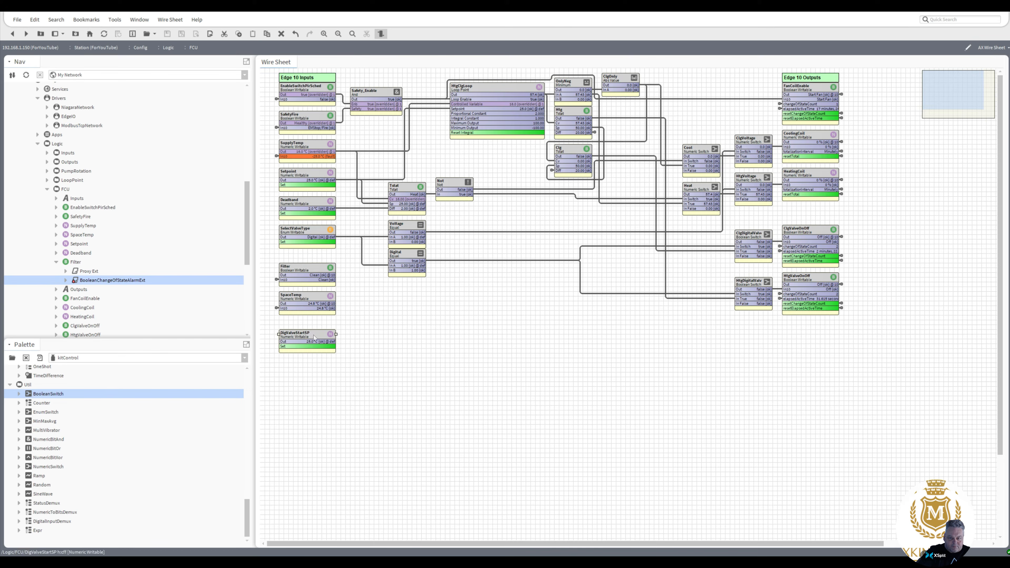
- Set DigValveStartSP's facets to min -inf and max +inf, save, and return to the FCU wire sheet
double_click(314, 334)
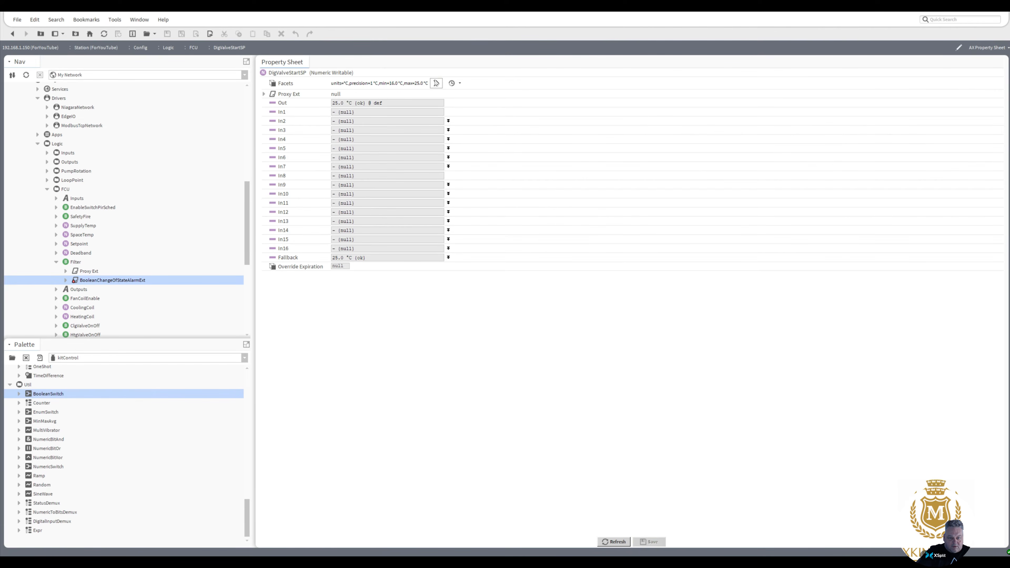
left_click(436, 83)
left_click(447, 278)
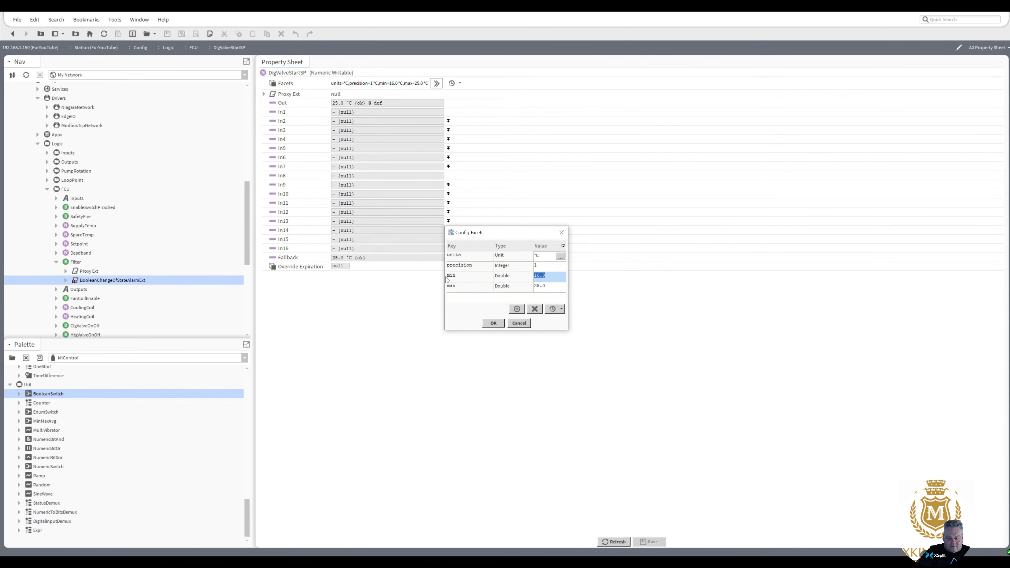
type("-1nf")
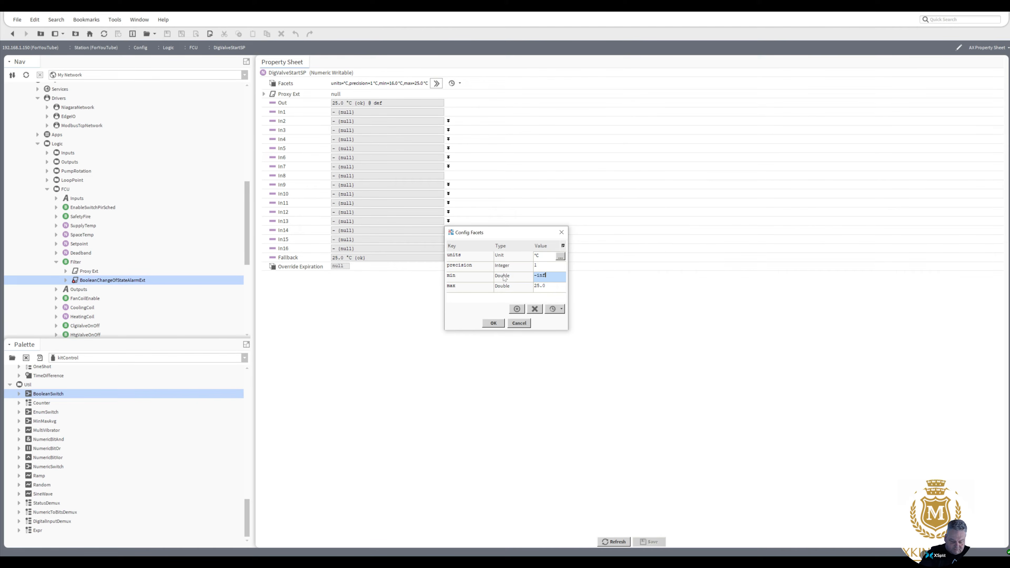
left_click(495, 285)
type("+i")
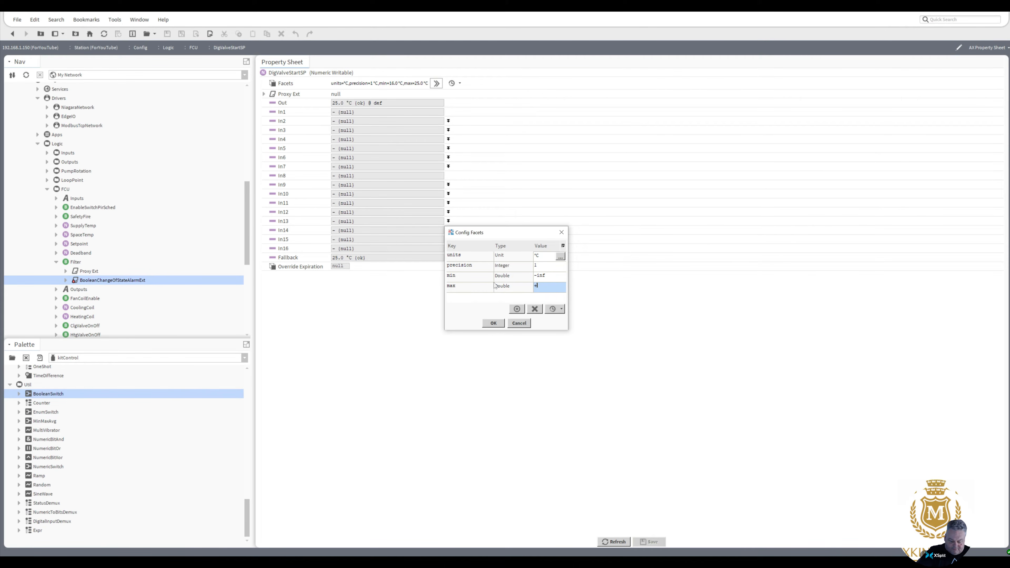
type("nf")
left_click(493, 323)
left_click(649, 542)
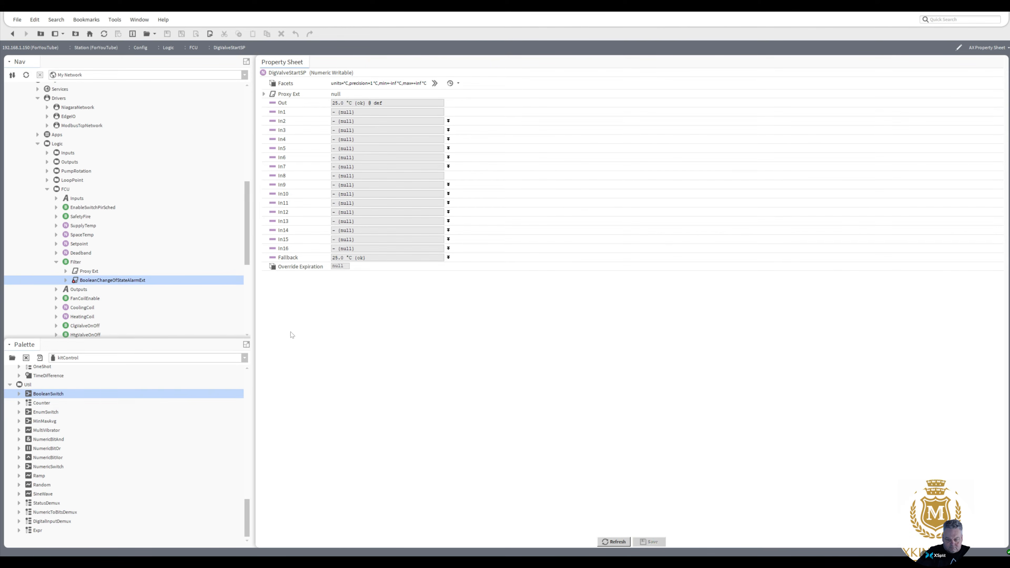
left_click(13, 34)
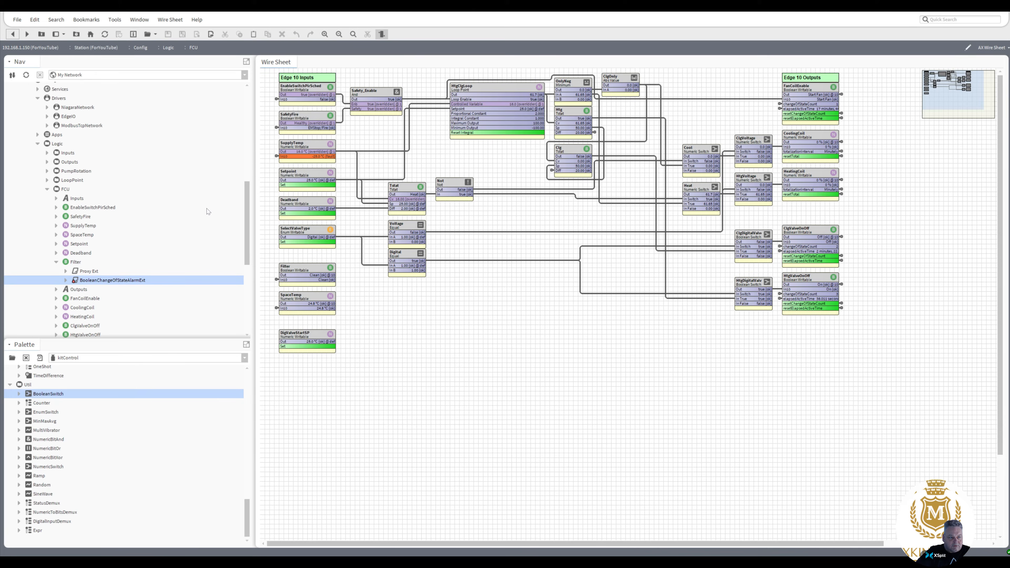
- Set DigValveStartSP to 50 and link its Out to the Htg Tstat's Sp input
right_click(308, 336)
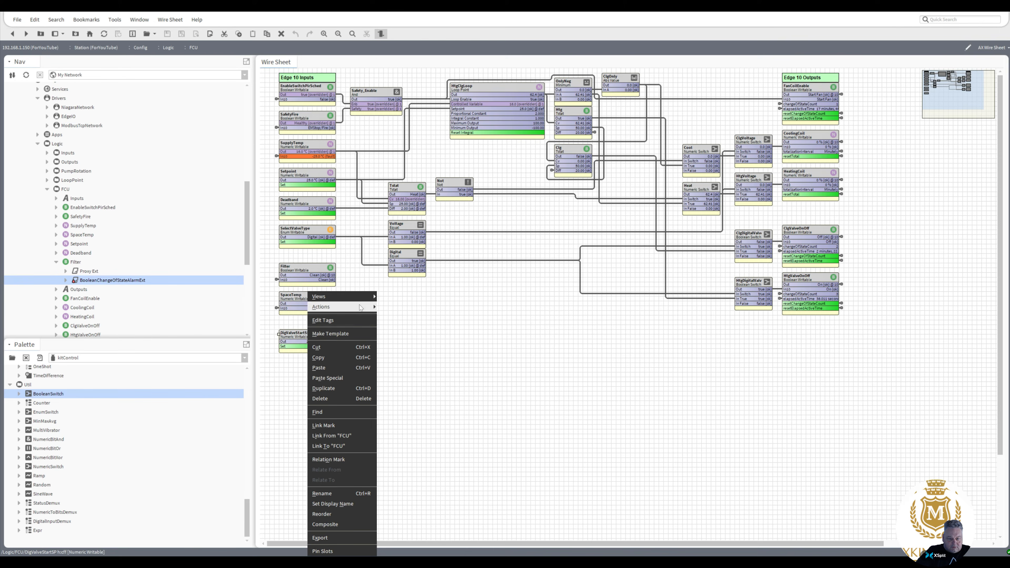
mouse_move(358, 307)
left_click(394, 309)
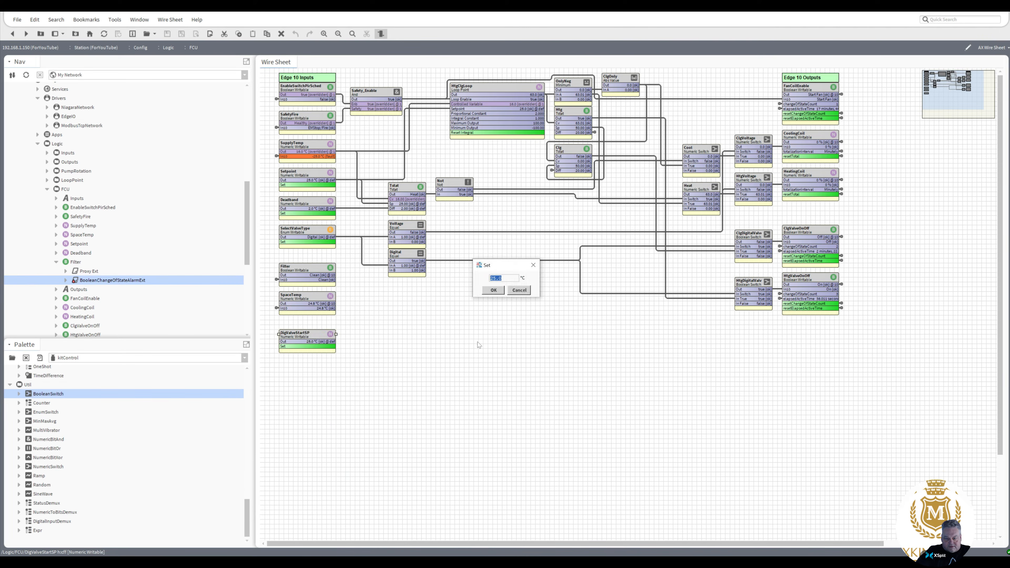
type("50")
left_click(494, 290)
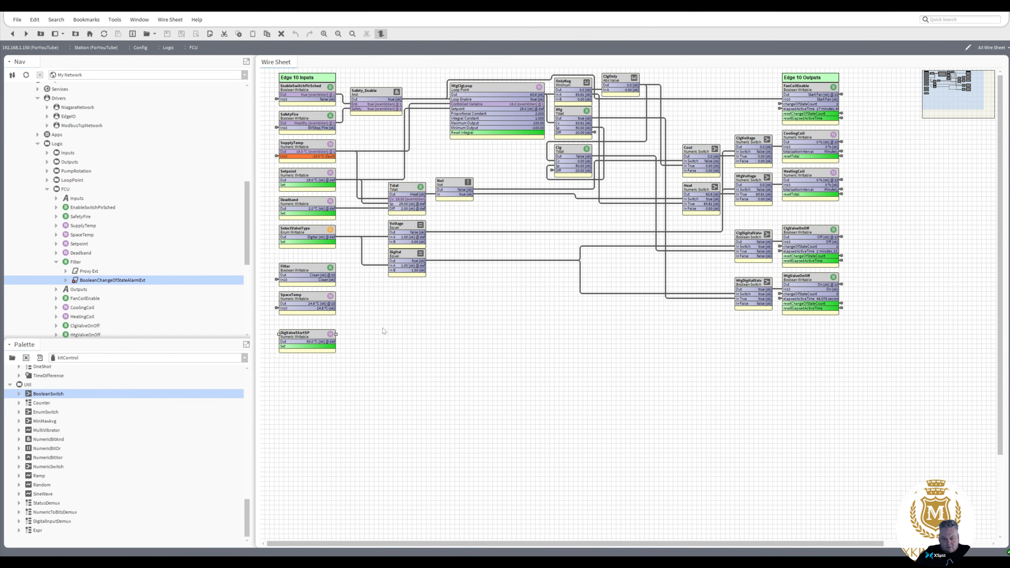
left_click_drag(331, 341, 559, 128)
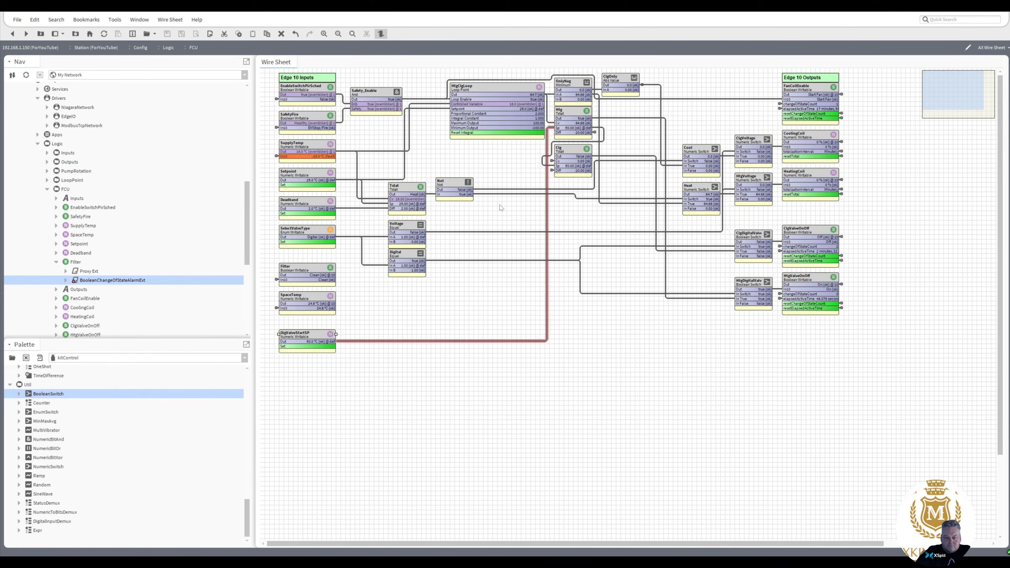
- Duplicate DigValveStartSP as DigValveStartDiff and place the copy directly below the original
right_click(303, 334)
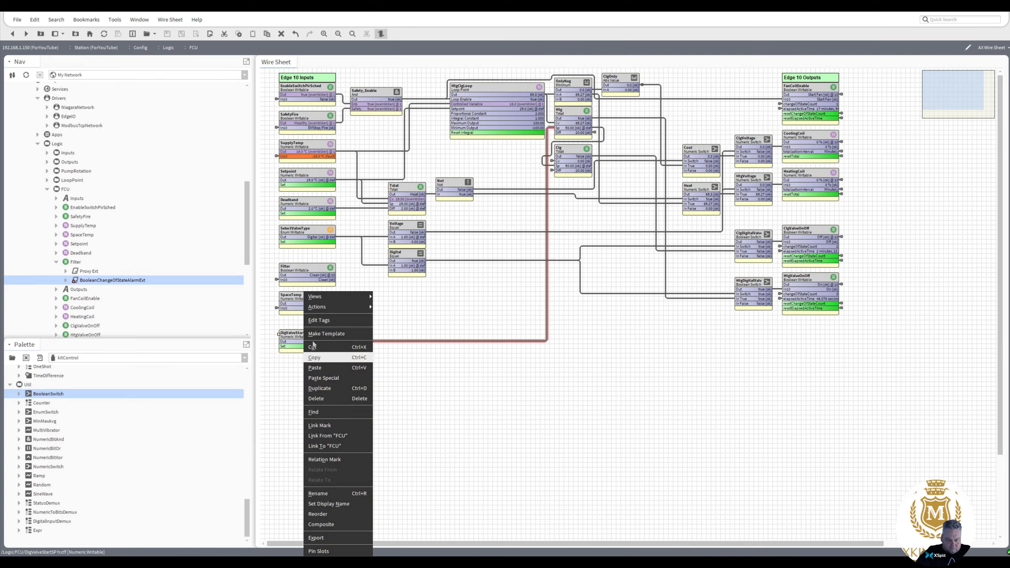
left_click(332, 388)
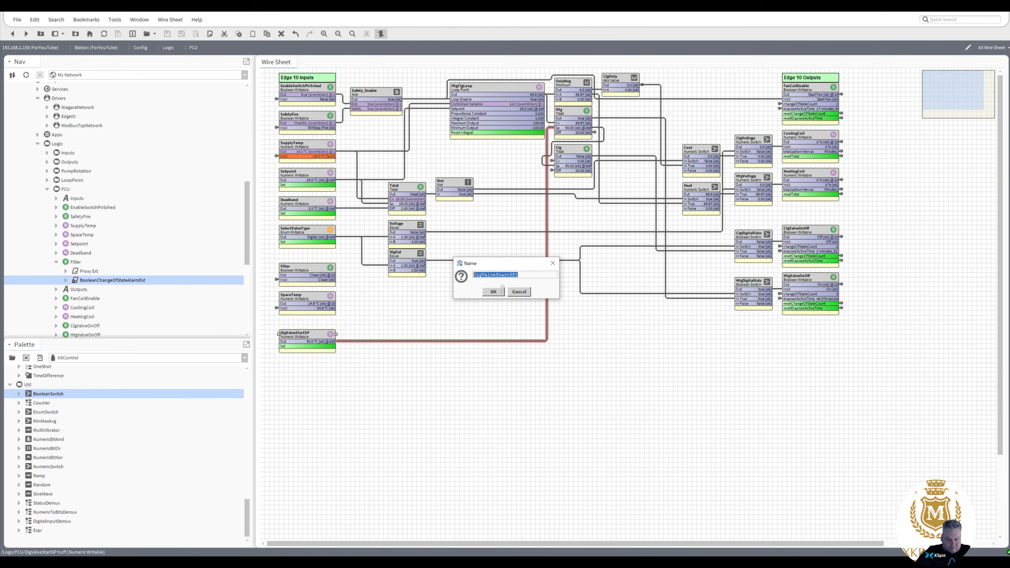
left_click_drag(509, 274, 518, 275)
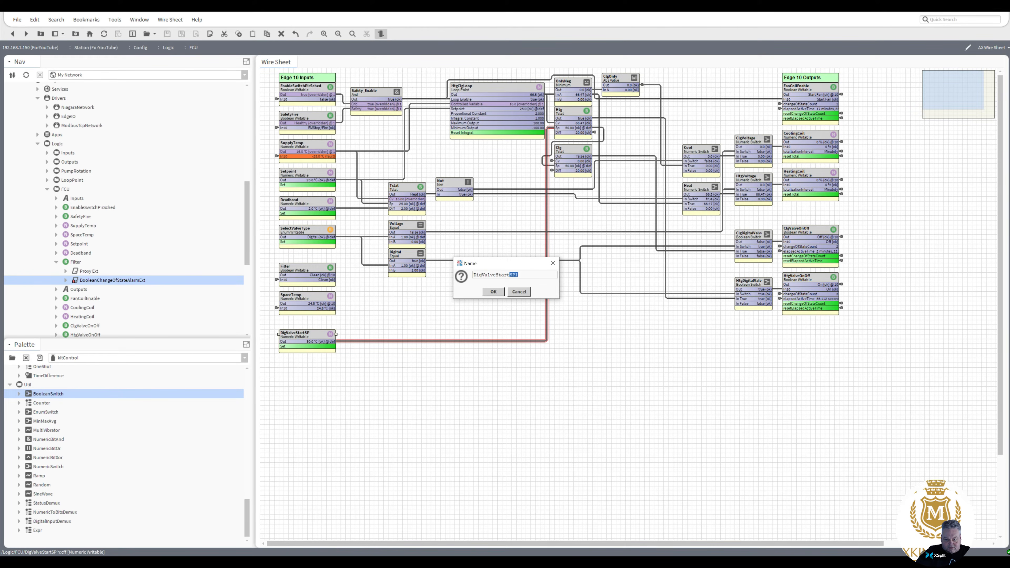
type("Diff")
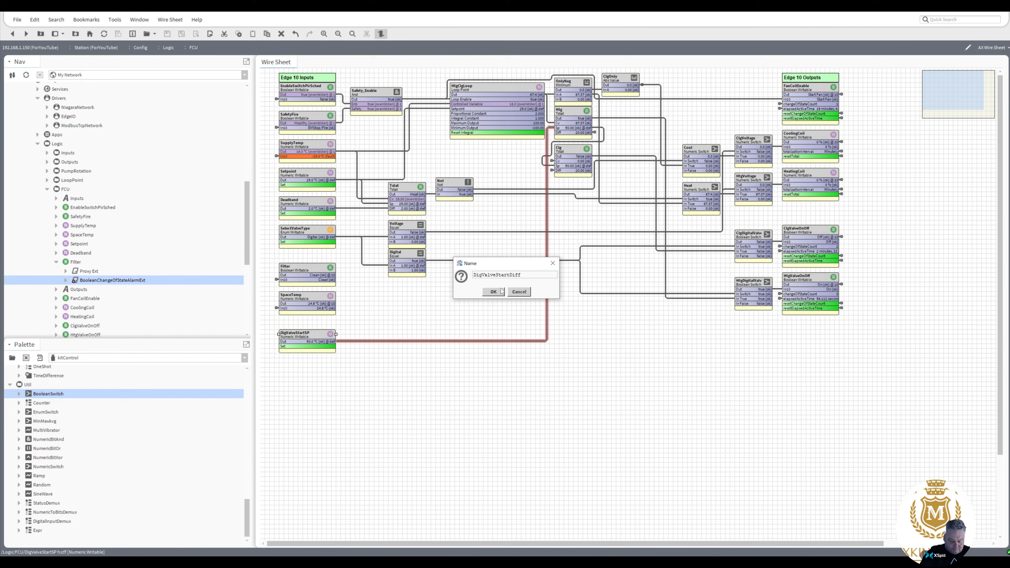
key("Return")
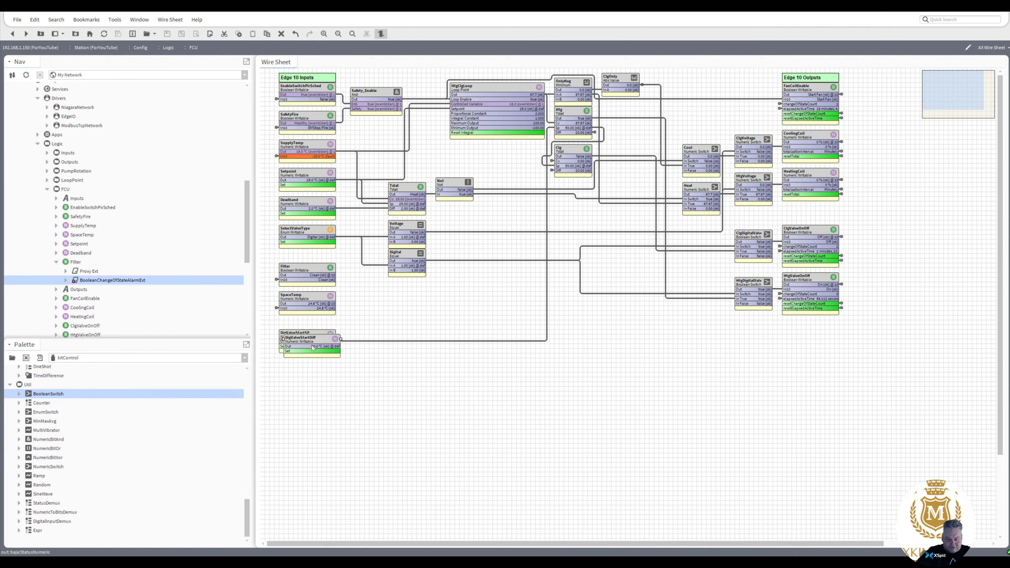
left_click(305, 366)
- Set DigValveStartDiff to 20 and link its Out to the Htg Tstat's Diff input
right_click(309, 361)
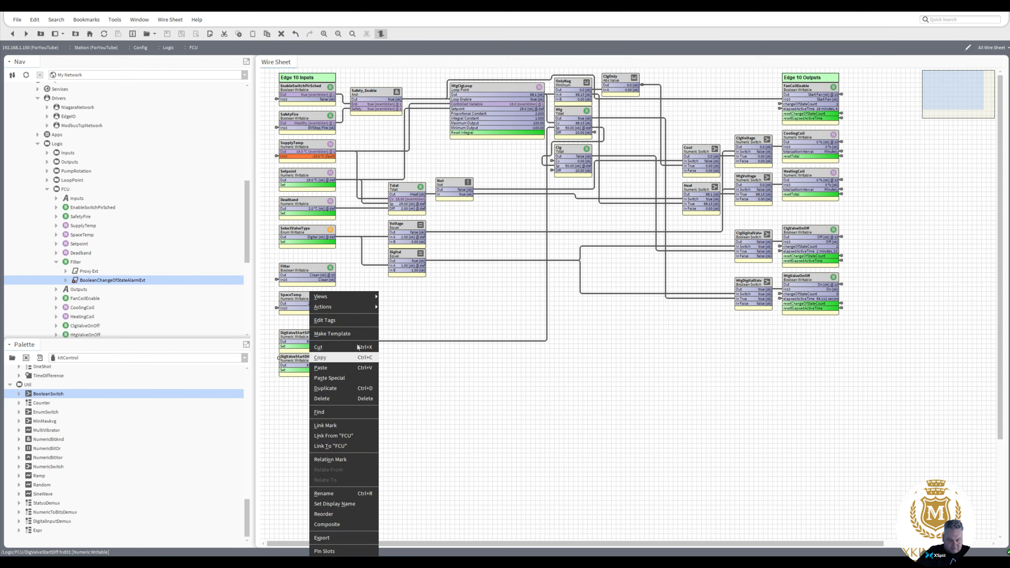
left_click(390, 309)
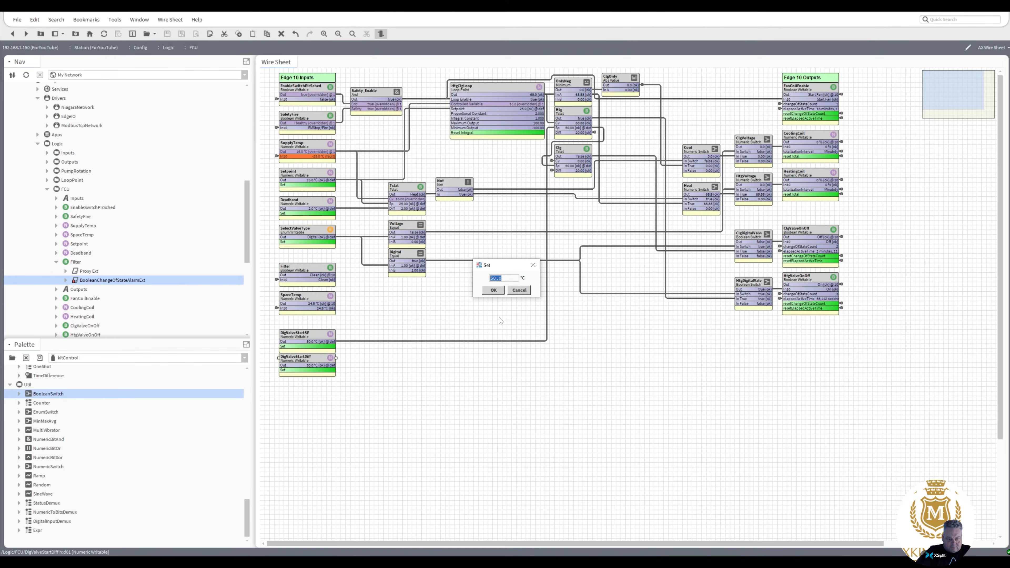
type("20")
left_click(493, 291)
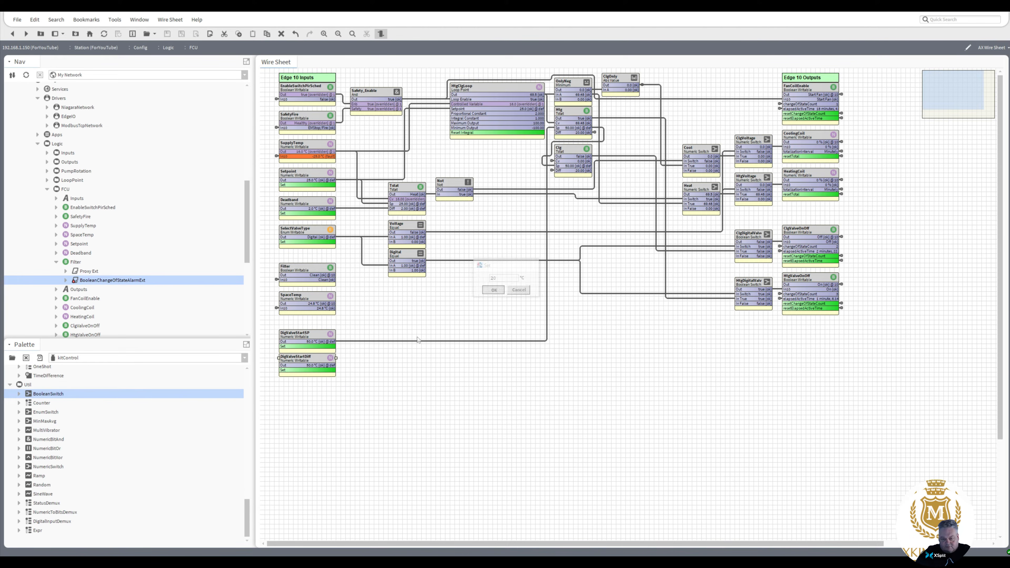
left_click_drag(335, 365, 559, 133)
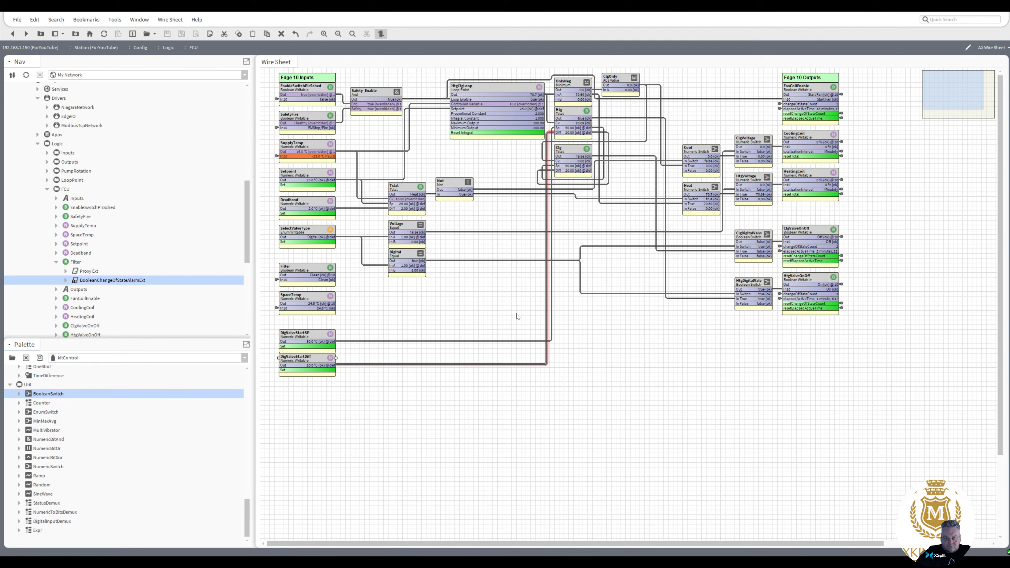
left_click(370, 390)
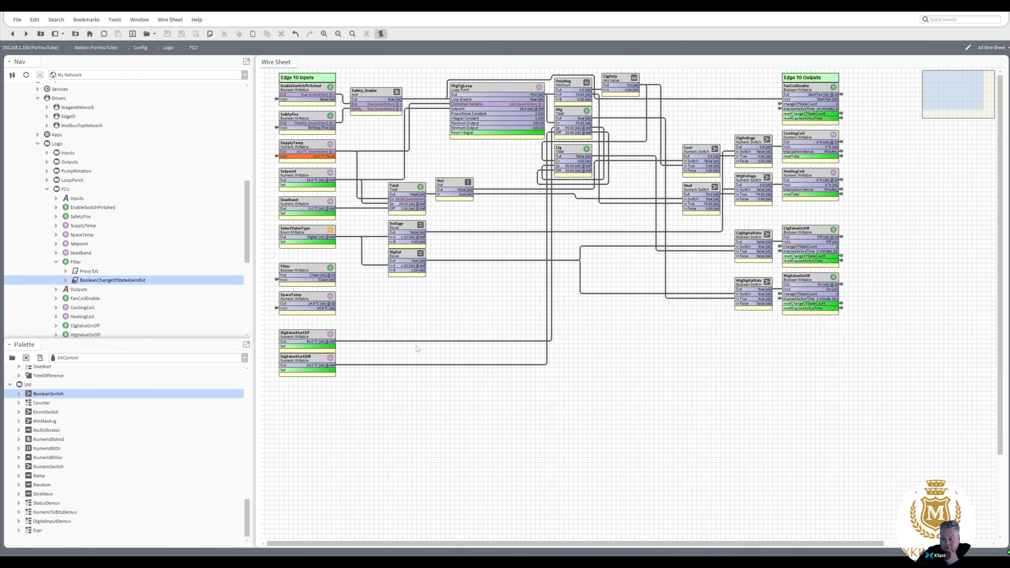
- Set SelectValveType to Voltage to test the valve outputs
left_click(813, 280)
right_click(309, 236)
mouse_move(342, 249)
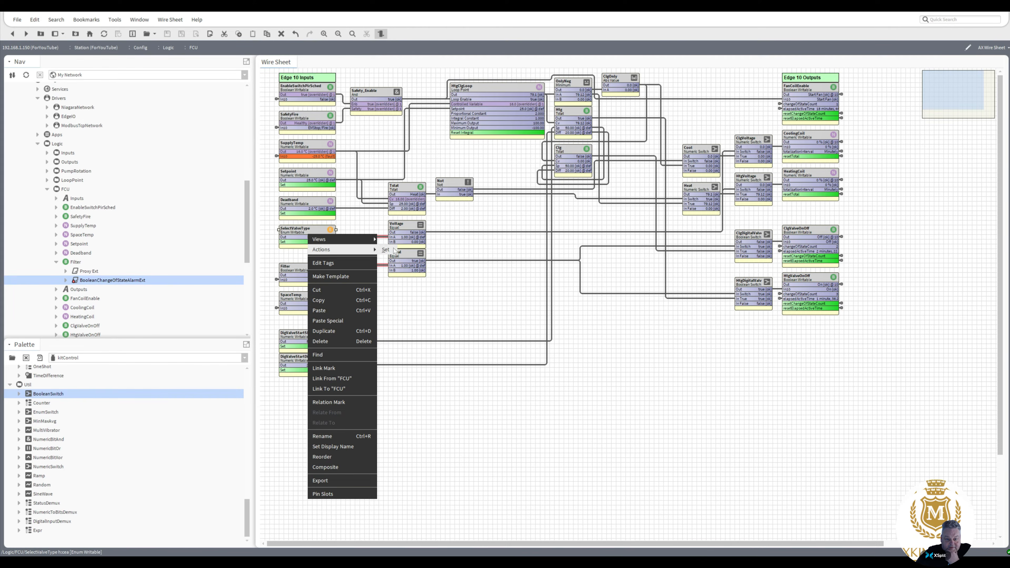
left_click(385, 250)
left_click(535, 278)
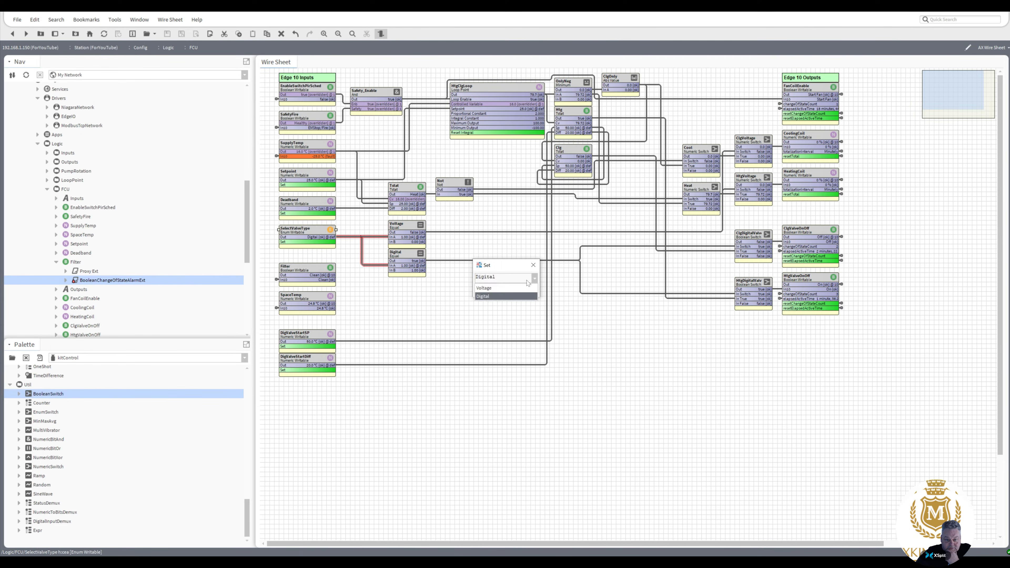
left_click(516, 291)
left_click(493, 291)
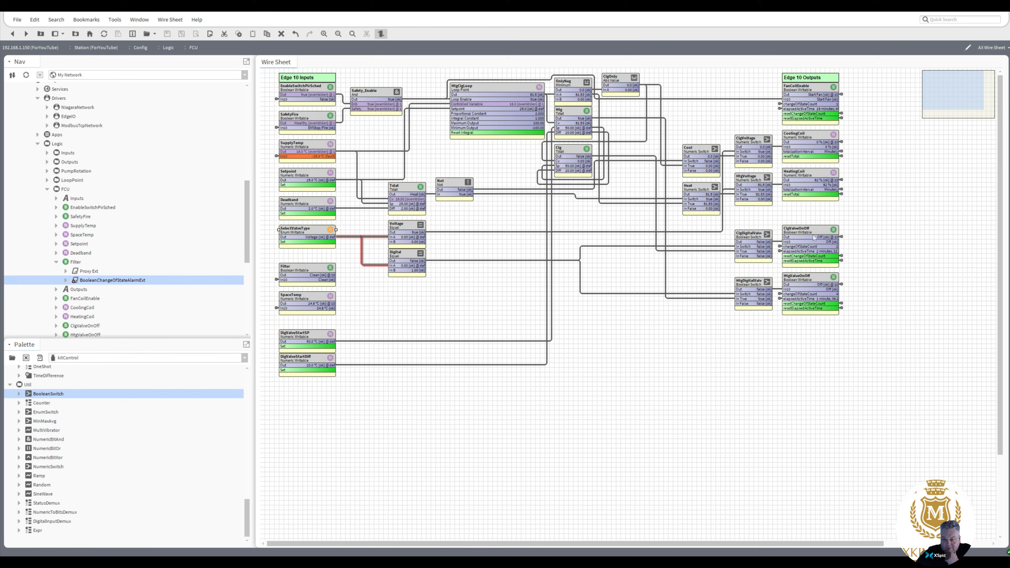
- Examine how the HeatingCoil, CoolingCoil, ClgValveOnOff and HtgValveOnOff outputs respond to the Voltage valve type
right_click(305, 230)
left_click(303, 230)
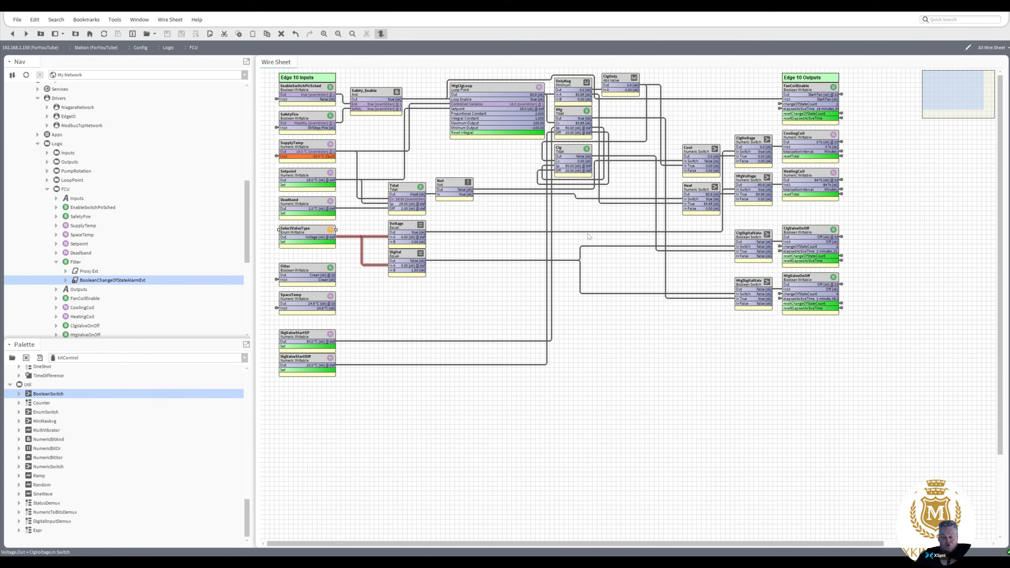
left_click(812, 177)
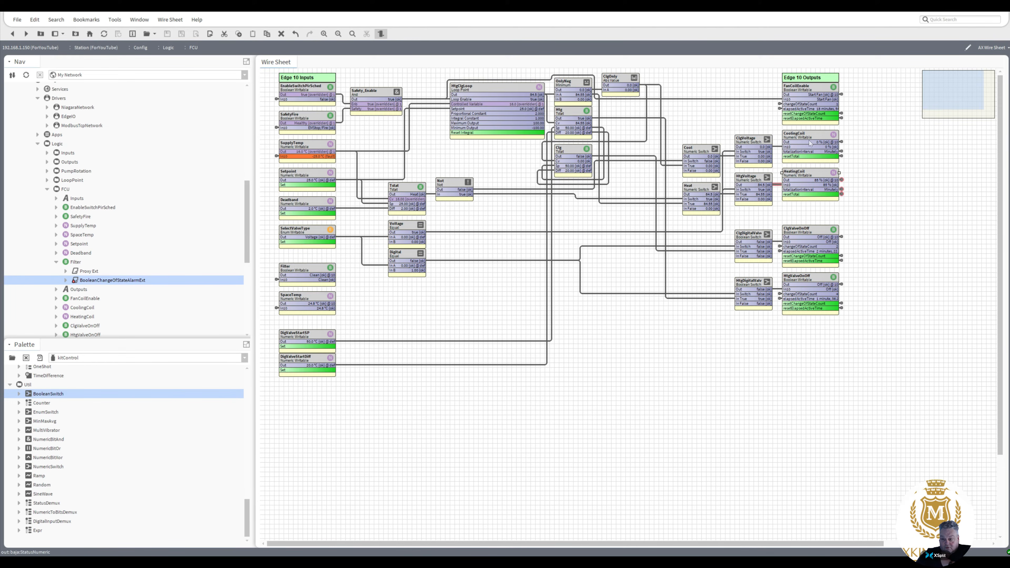
left_click(809, 139)
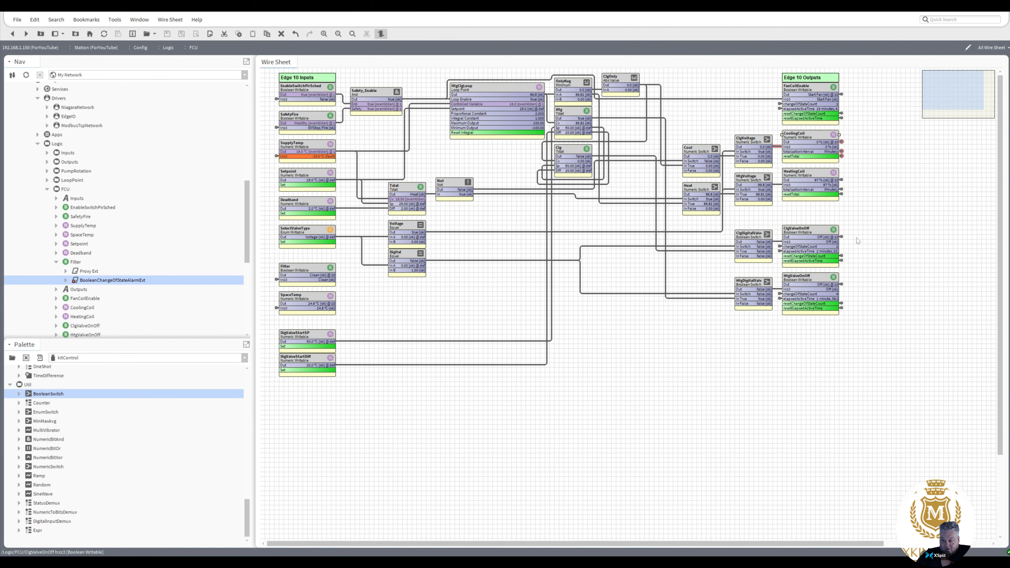
left_click_drag(872, 227, 878, 361)
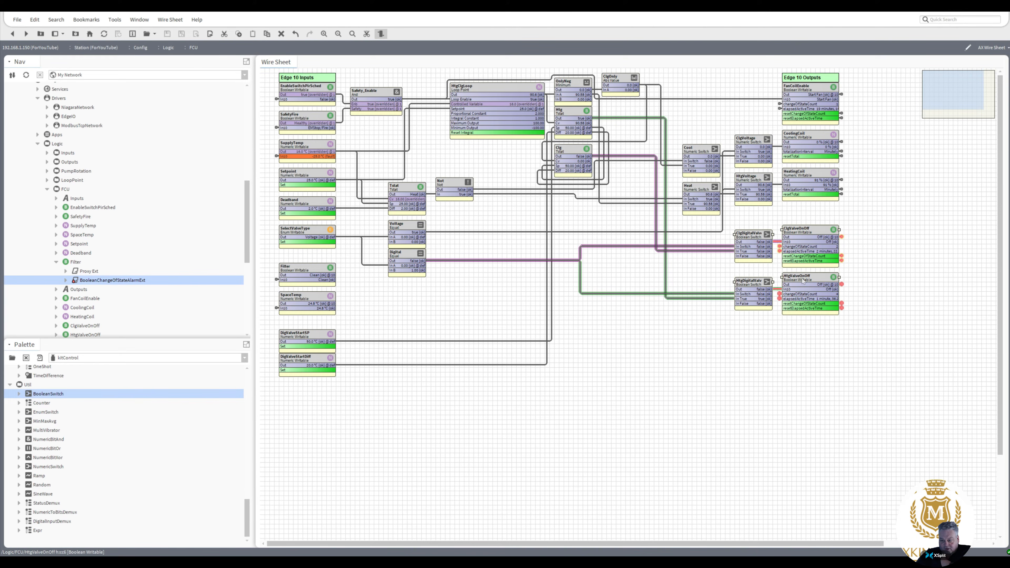
left_click(870, 277)
left_click_drag(863, 337, 710, 217)
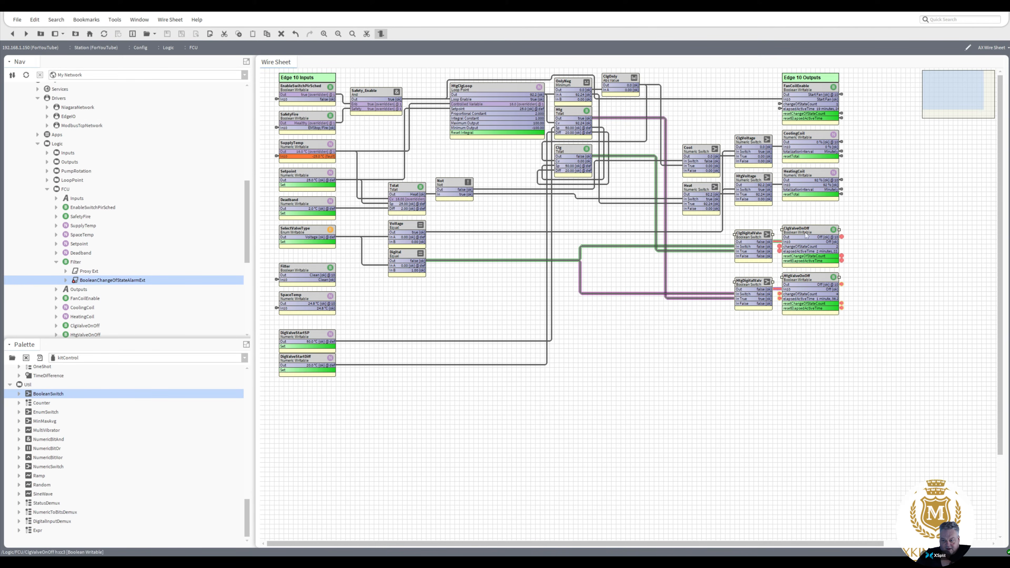
left_click(851, 221)
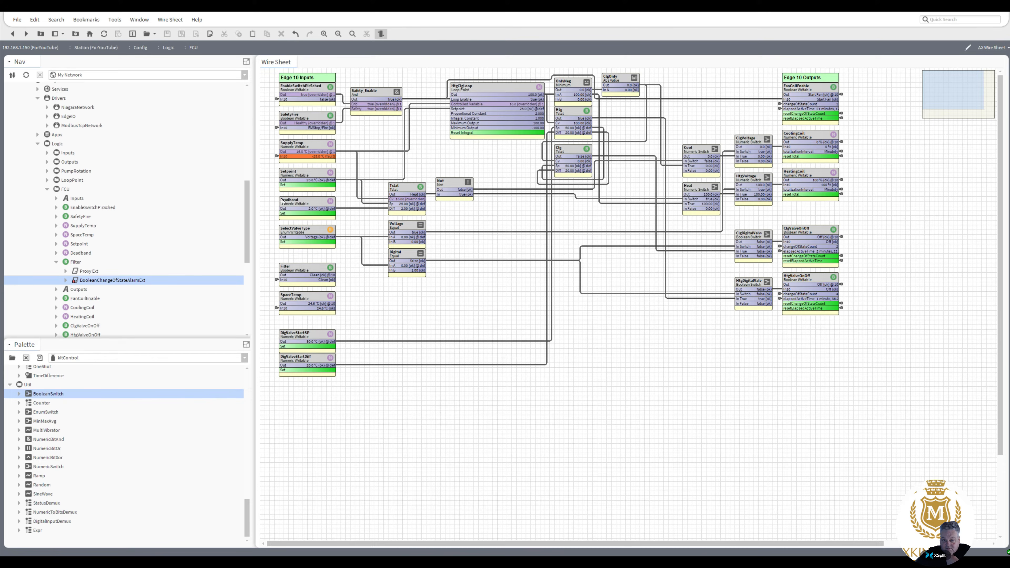
- Create a new Px view named FCU on the FCU folder, using the Px file FCU.px
left_click(63, 189)
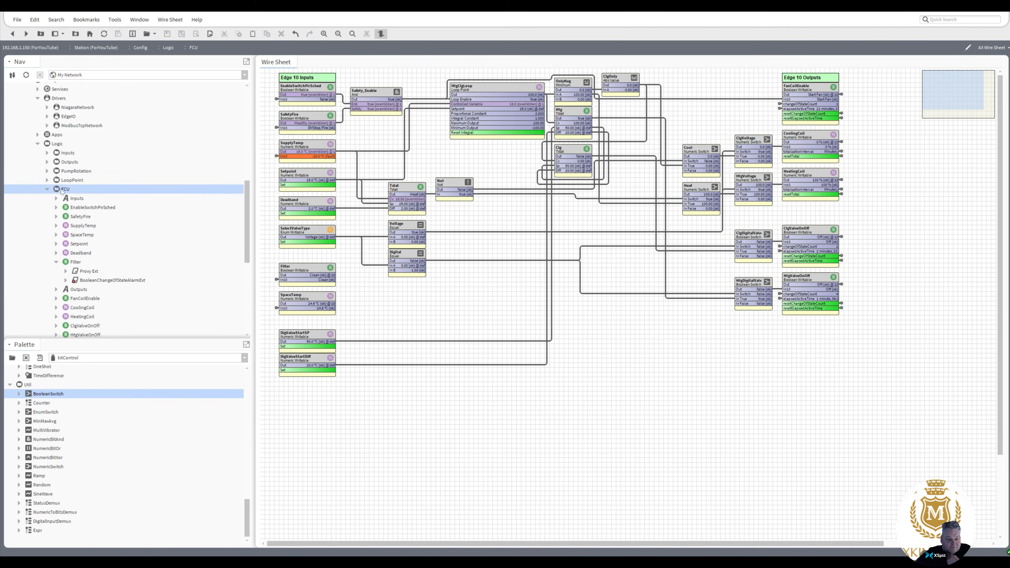
right_click(63, 191)
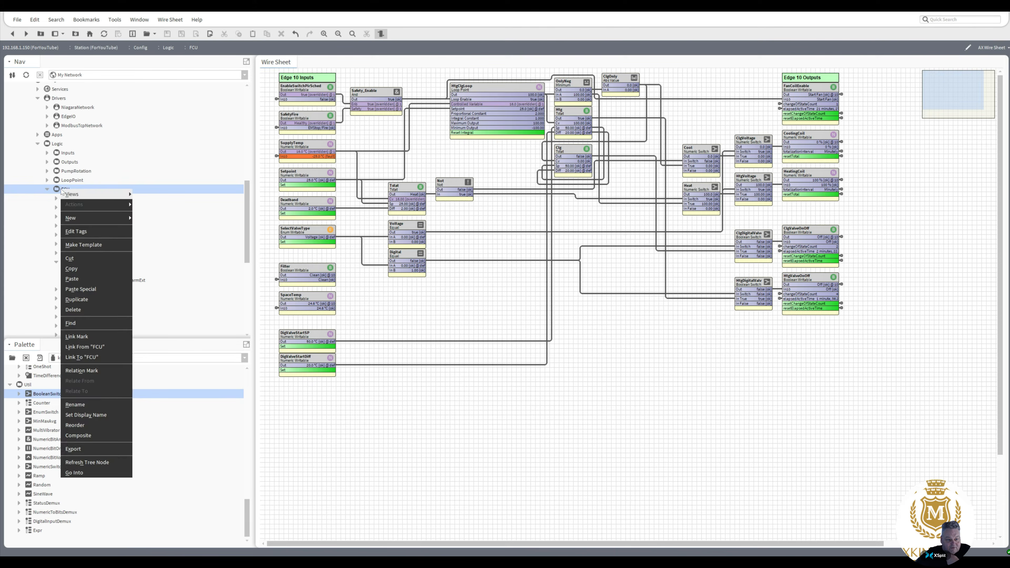
mouse_move(108, 194)
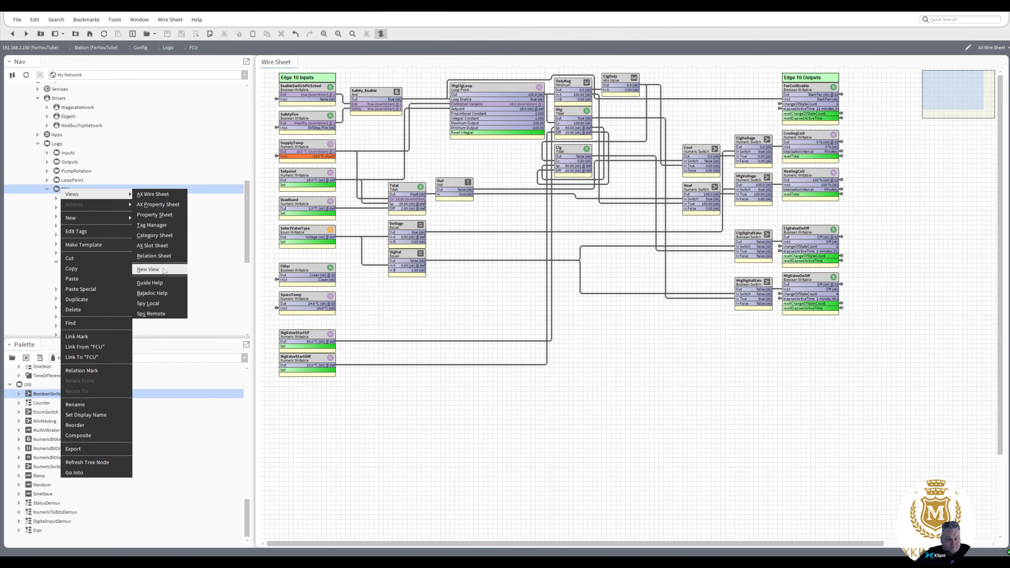
left_click(148, 269)
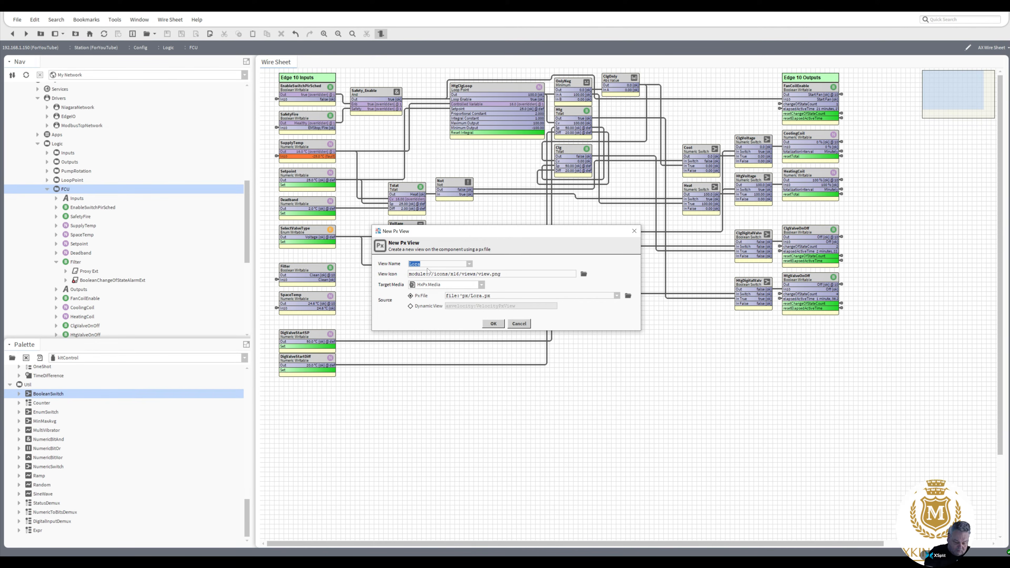
type("FCU")
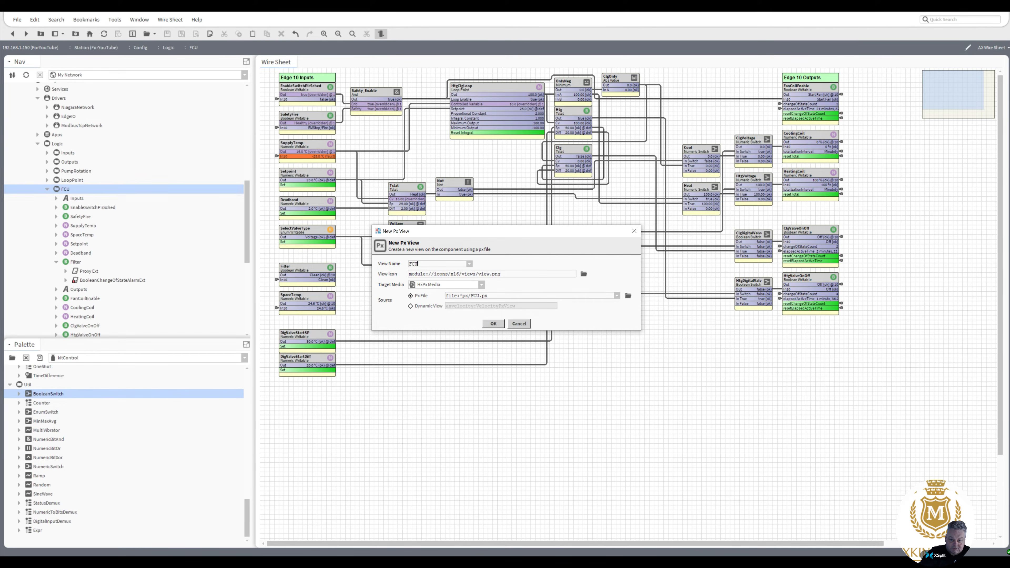
left_click(494, 324)
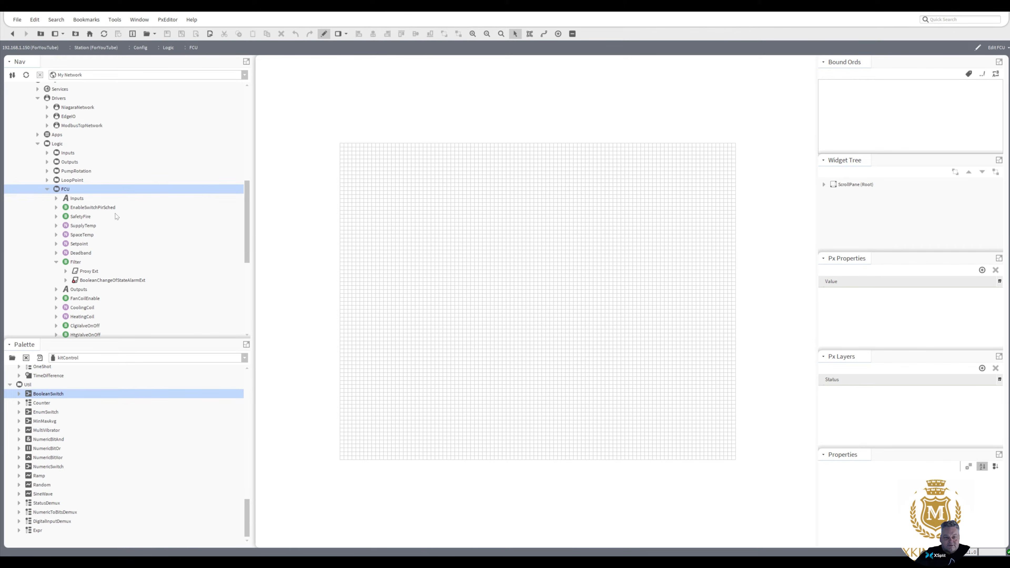
- Collapse the FCU folder in the station tree and rename it FCU_01
left_click(46, 189)
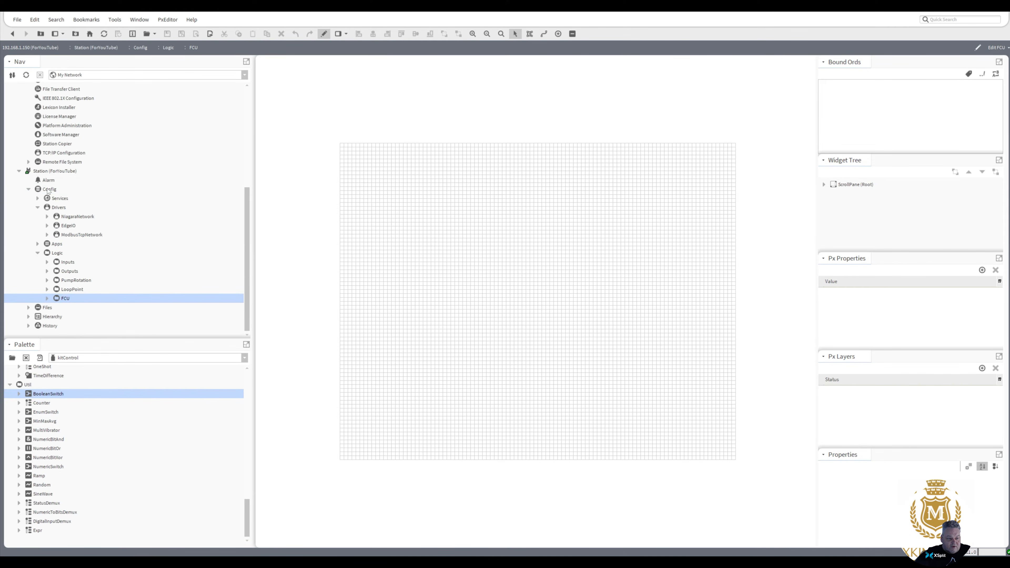
right_click(66, 299)
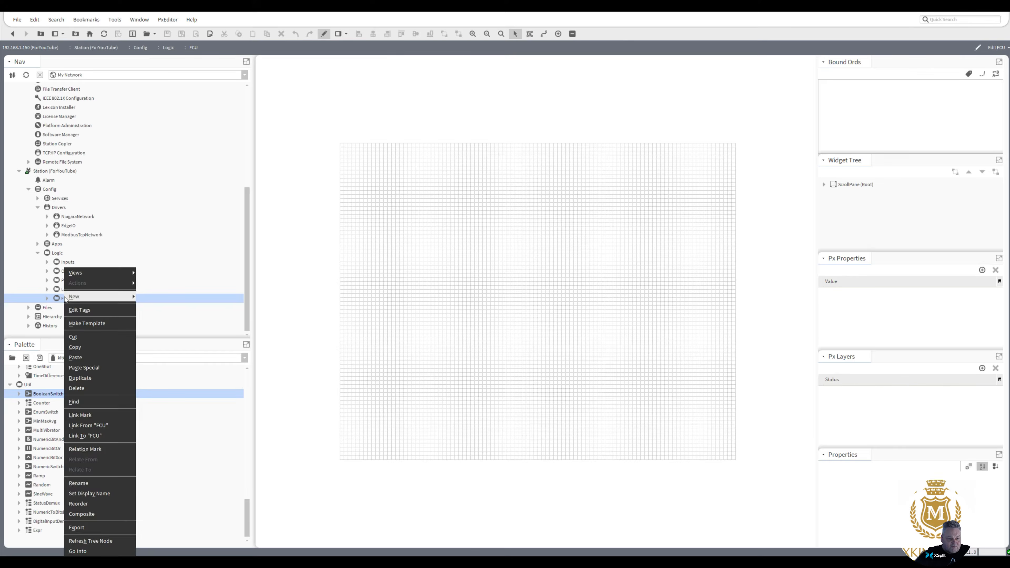
left_click(78, 483)
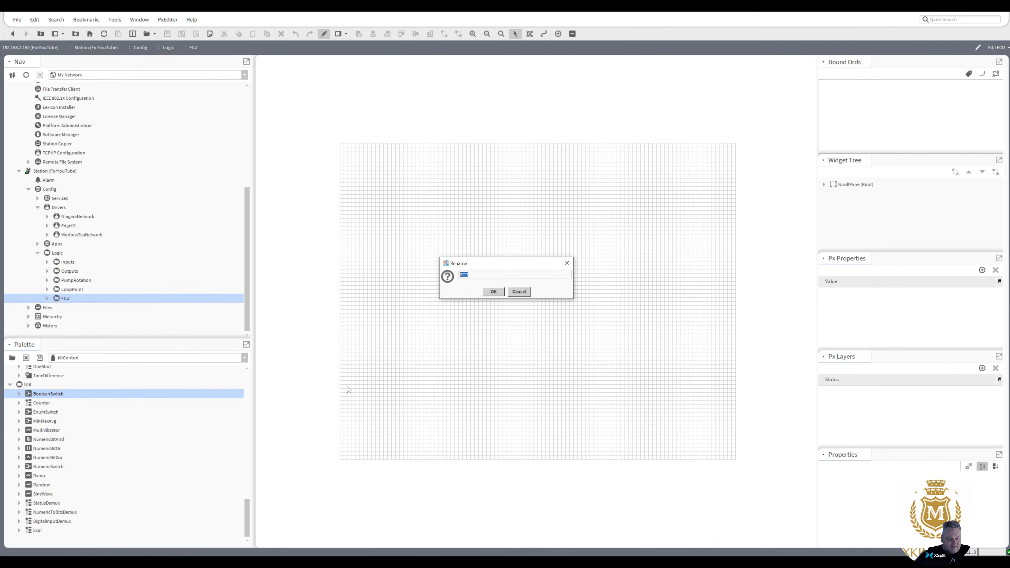
left_click(469, 275)
type("_01")
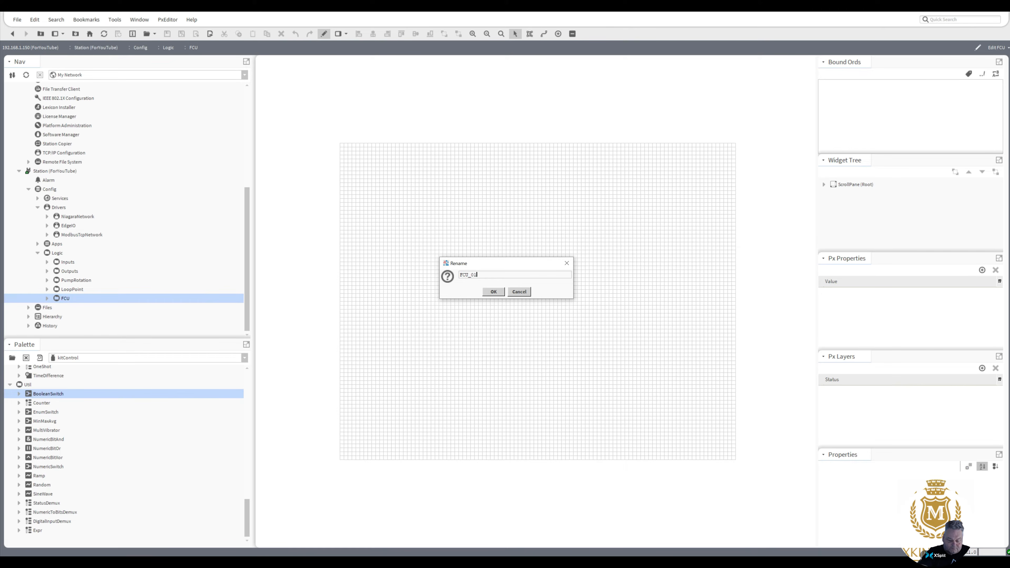
left_click(493, 292)
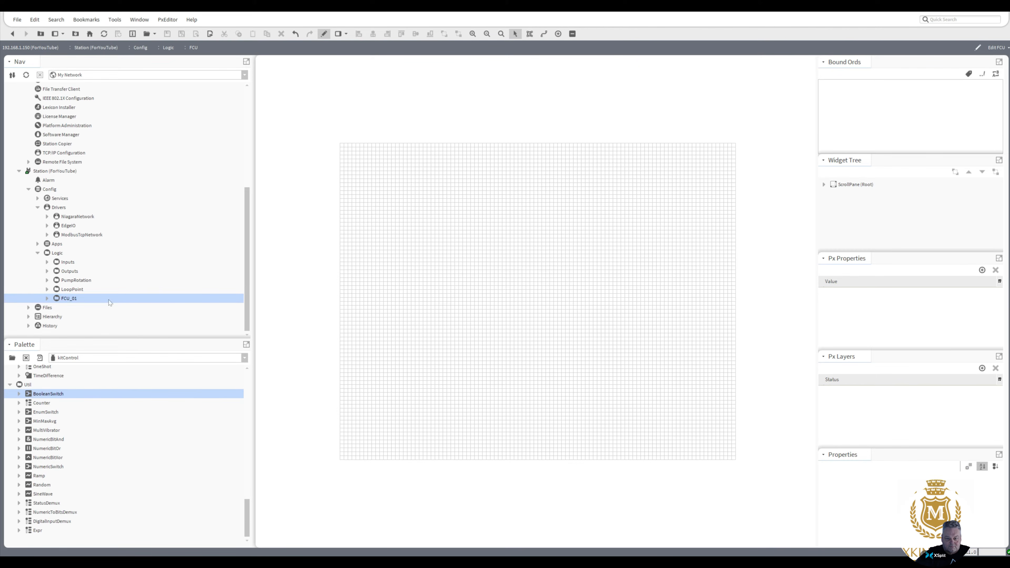
- Duplicate the FCU_01 folder as FCU_02 and open the copy's FCU Px view in edit mode
right_click(66, 299)
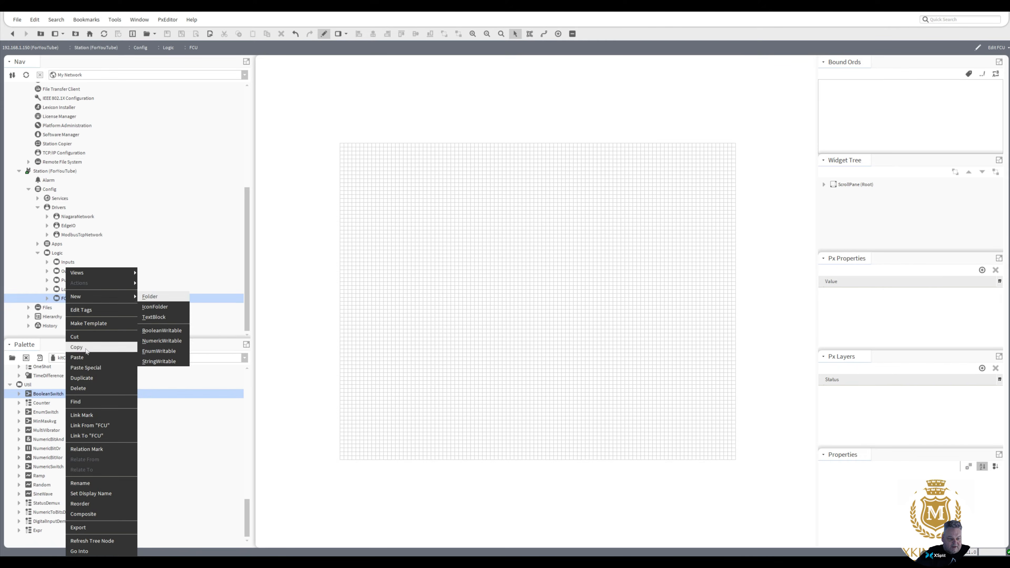
left_click(88, 379)
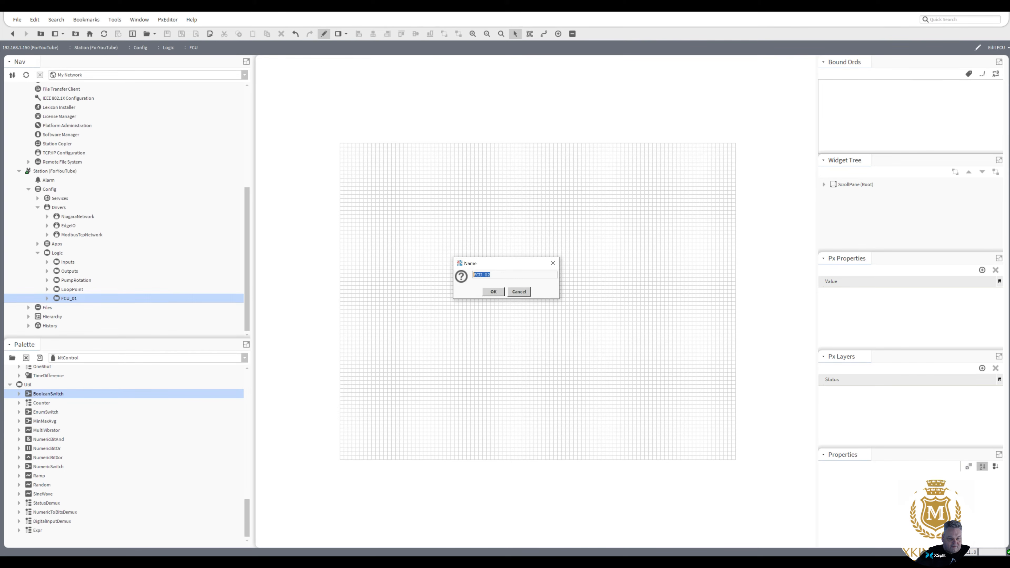
left_click(493, 292)
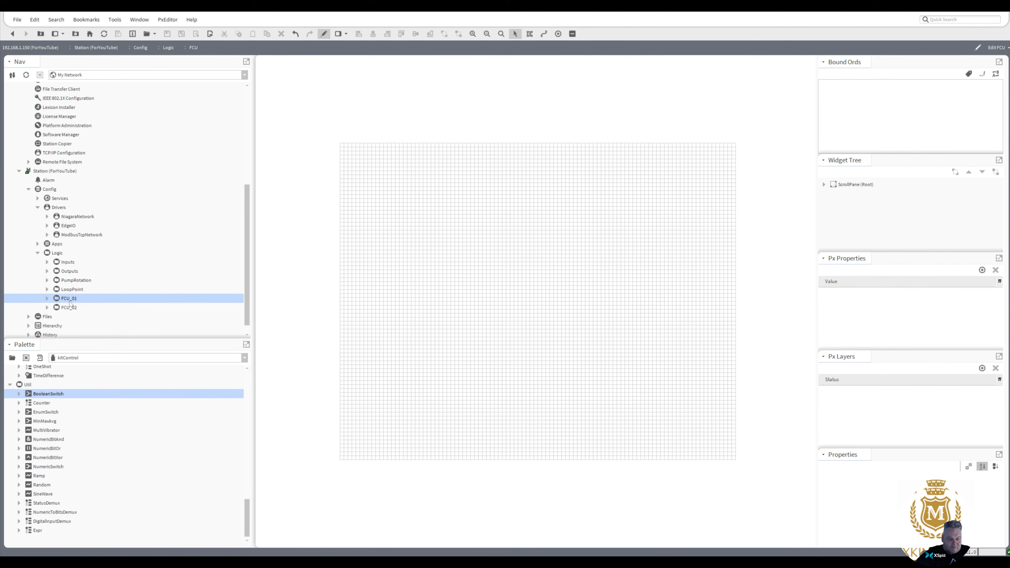
double_click(68, 307)
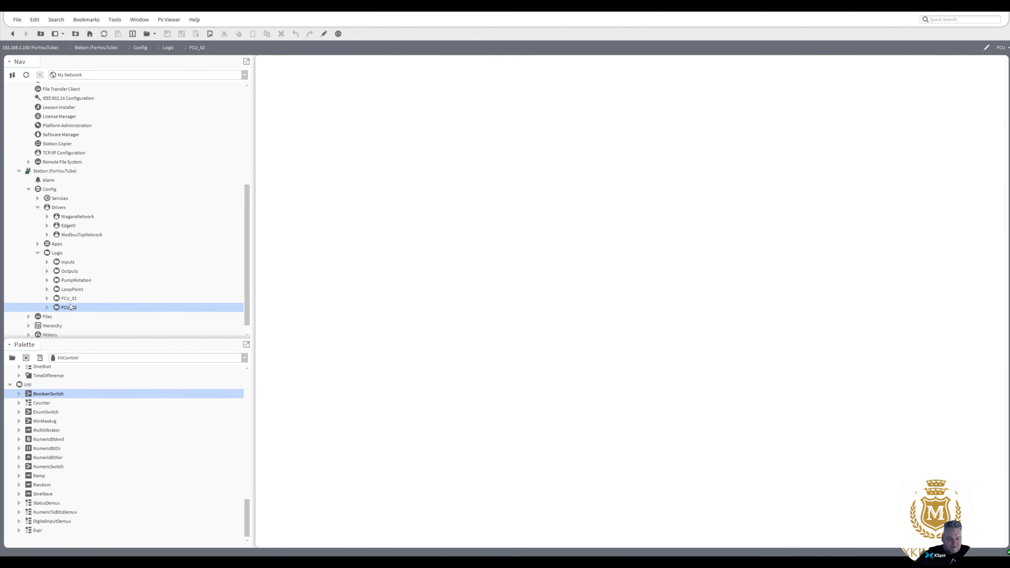
left_click(324, 34)
left_click(324, 34)
left_click(325, 35)
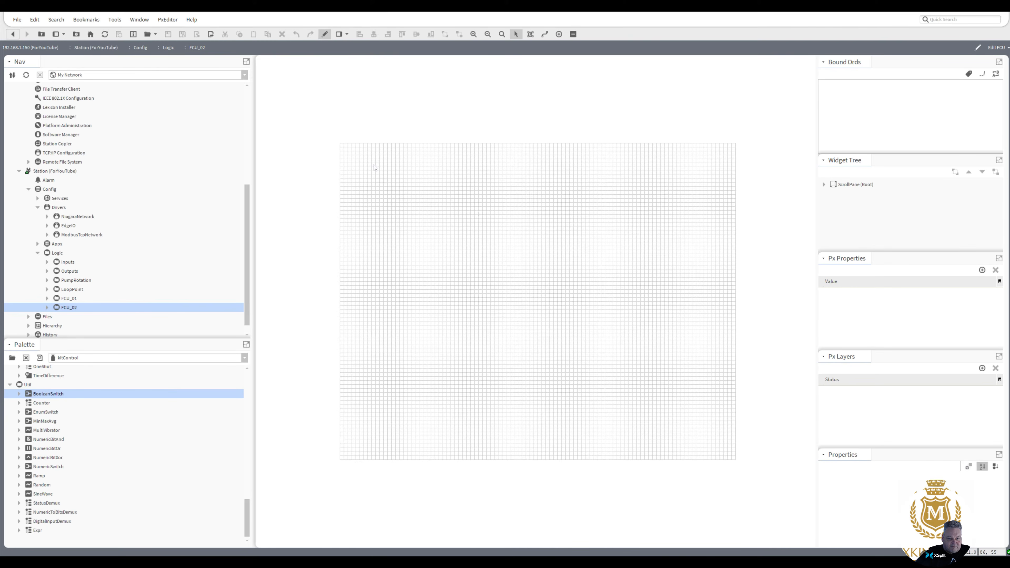
- Add a new label near the middle of the canvas's upper edge in the FCU_02 view
right_click(485, 165)
mouse_move(503, 167)
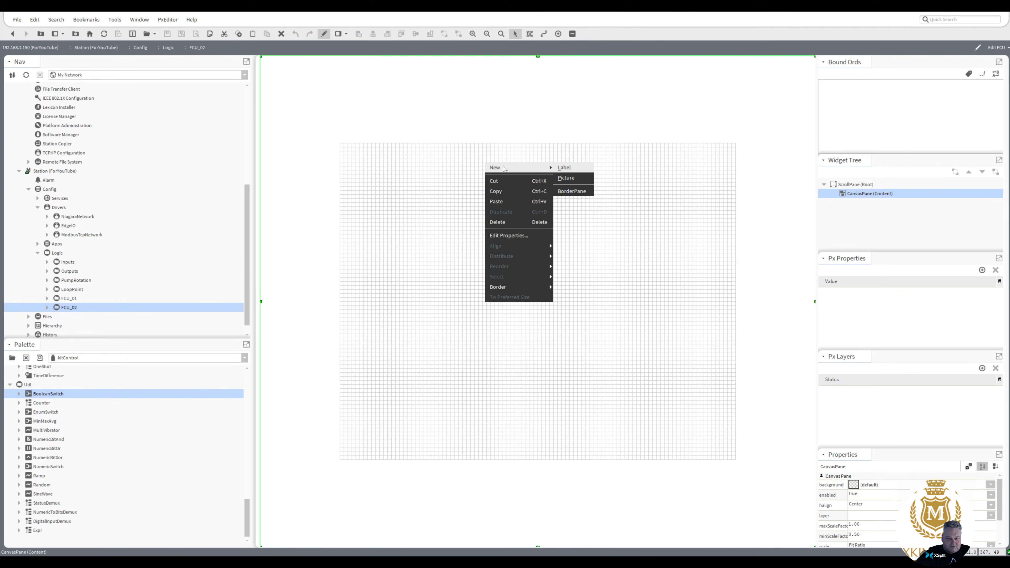
left_click(565, 168)
- Add a bajaui Value Binding to the new label and set the binding's ord to slot:
double_click(512, 170)
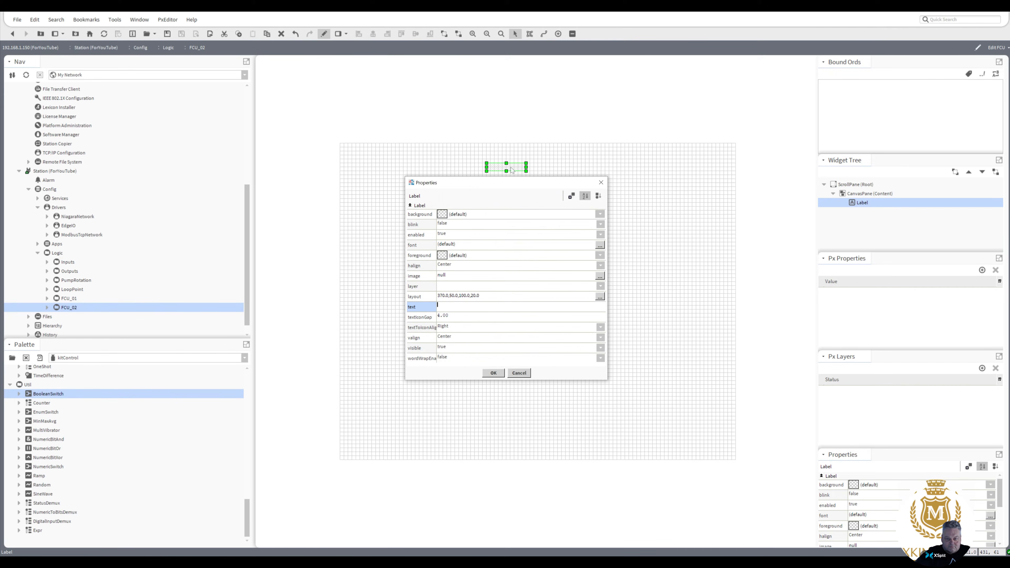
left_click(570, 197)
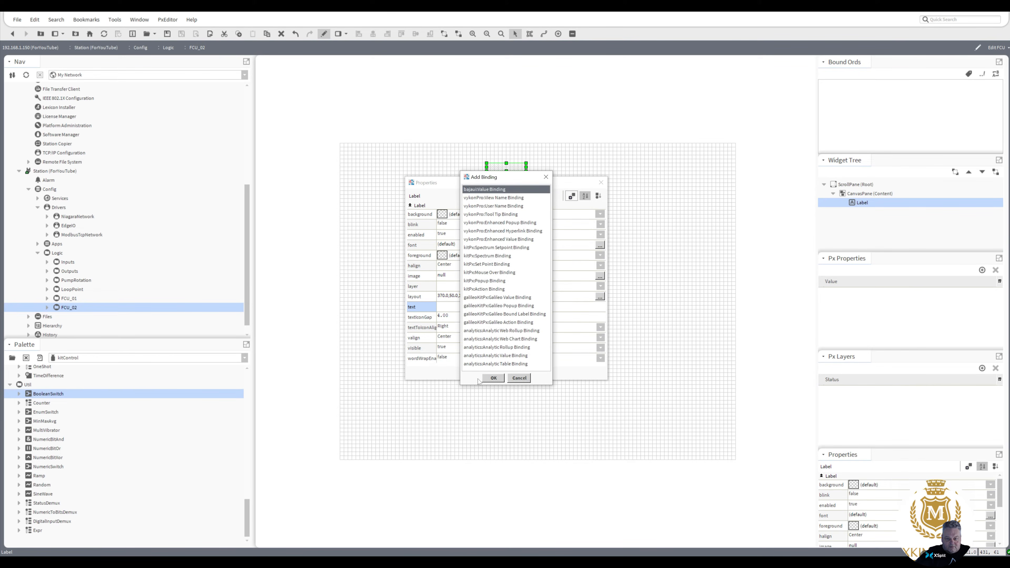
left_click(493, 378)
left_click_drag(603, 297, 592, 379)
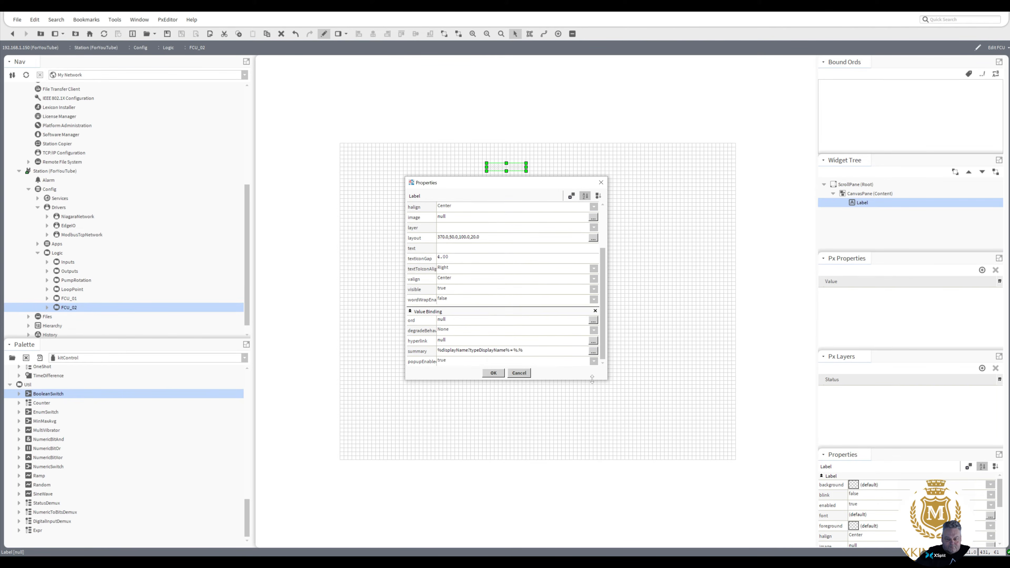
left_click(463, 319)
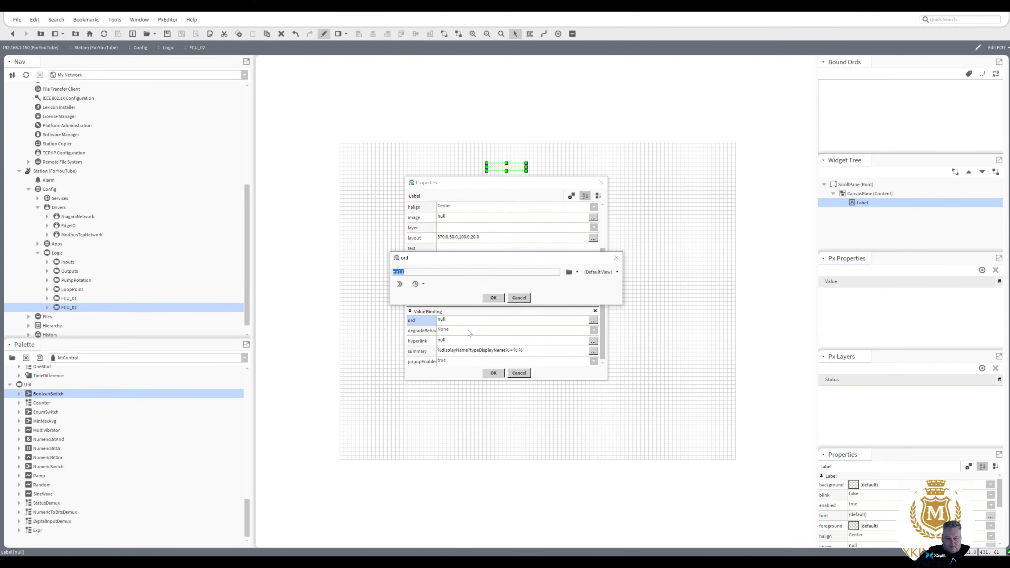
type("slot")
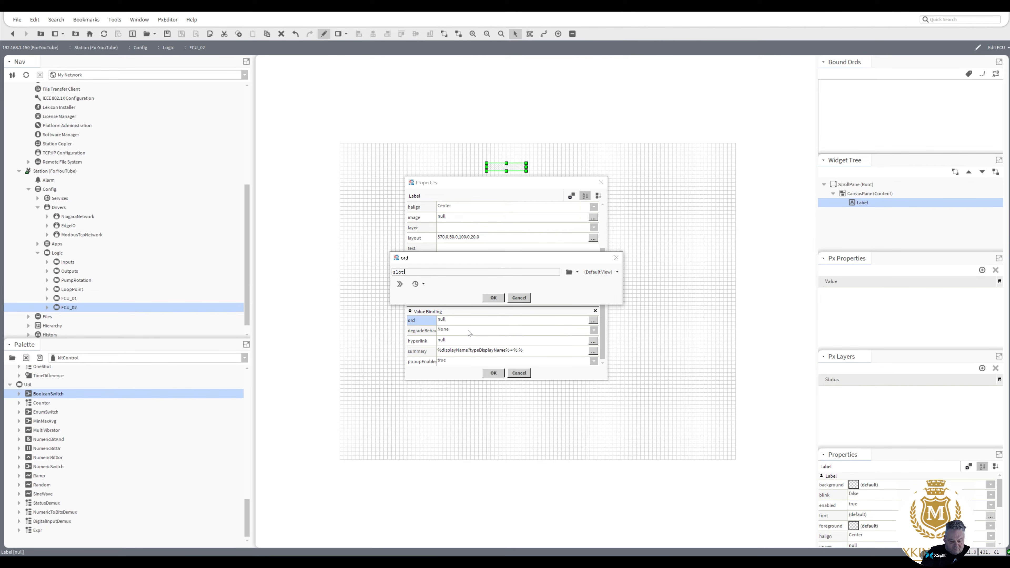
type(":")
left_click(491, 298)
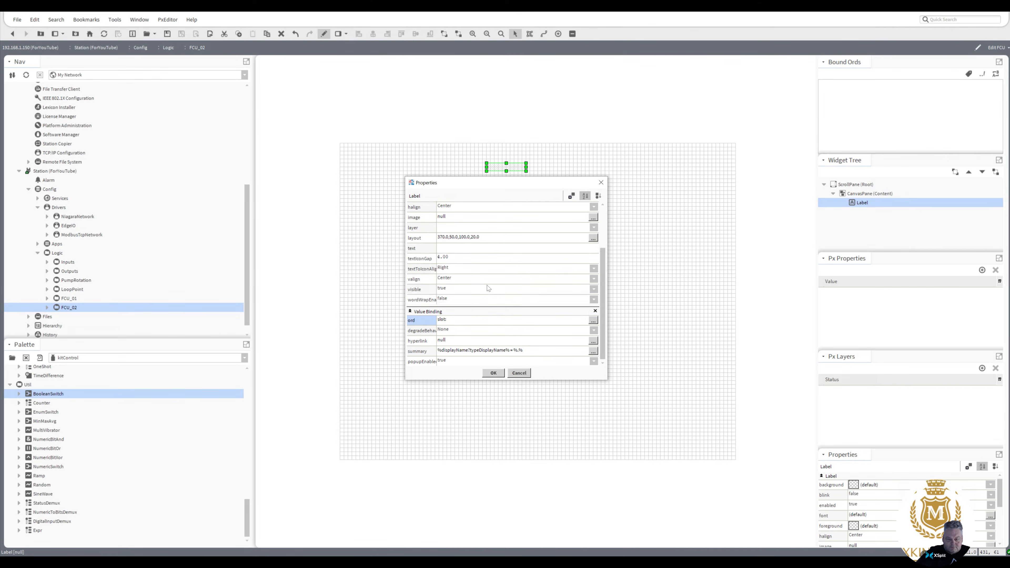
- Animate the label's text through the value binding with an Object To String converter using the format name%
right_click(506, 248)
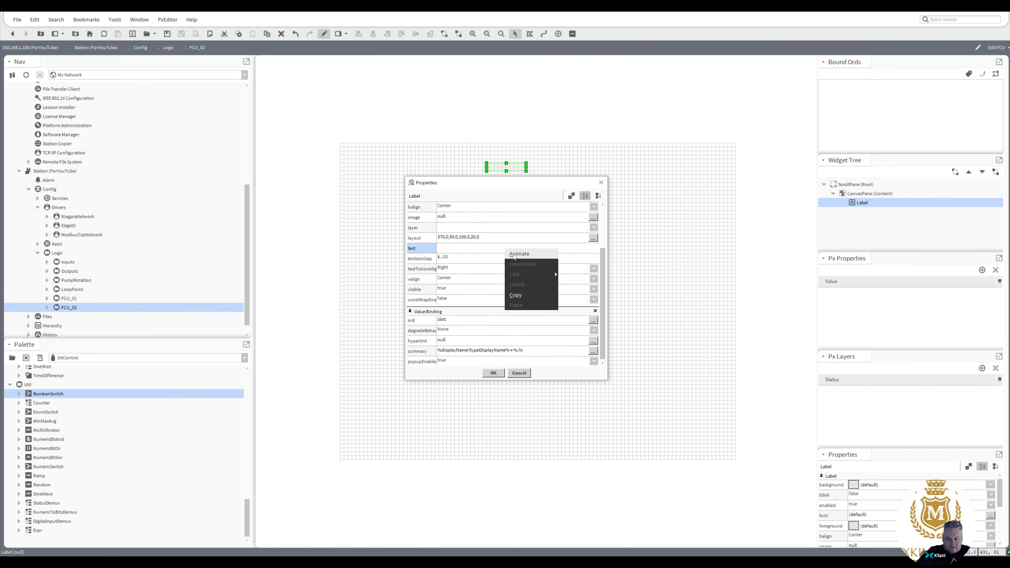
left_click(518, 254)
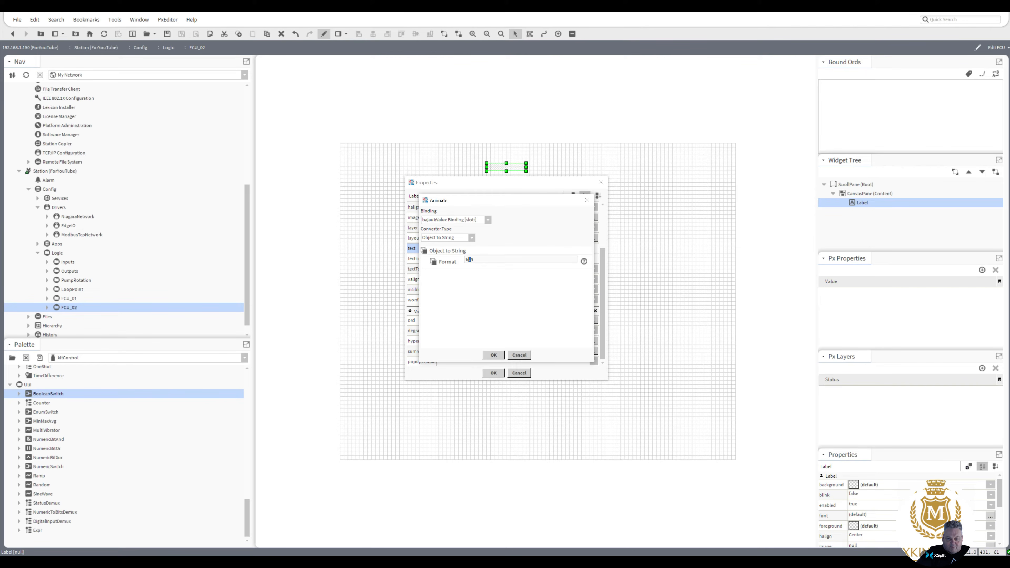
type("nam,e")
left_click(493, 354)
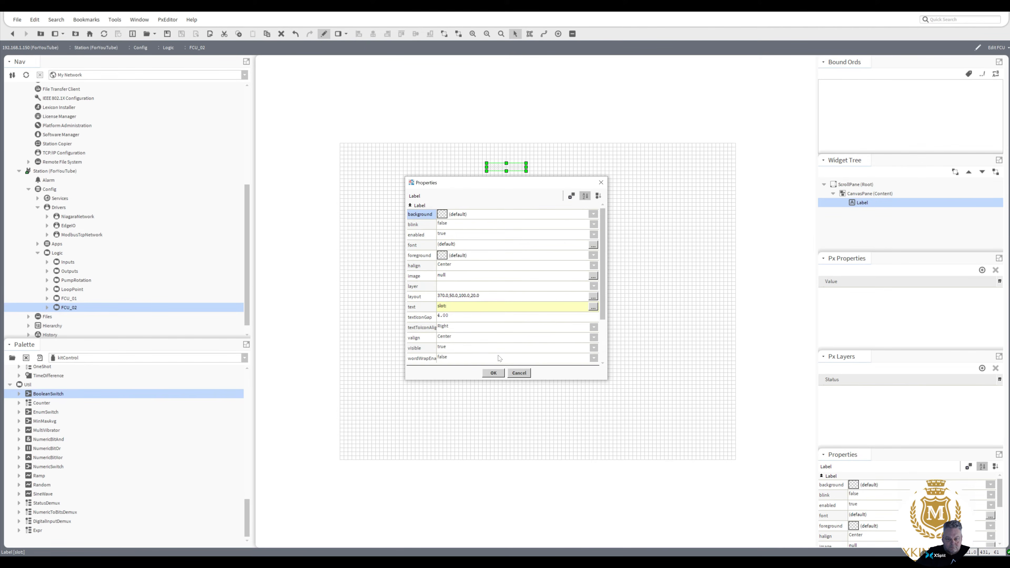
- Set the label's font to bold Arial, size 20
left_click(454, 245)
left_click(524, 282)
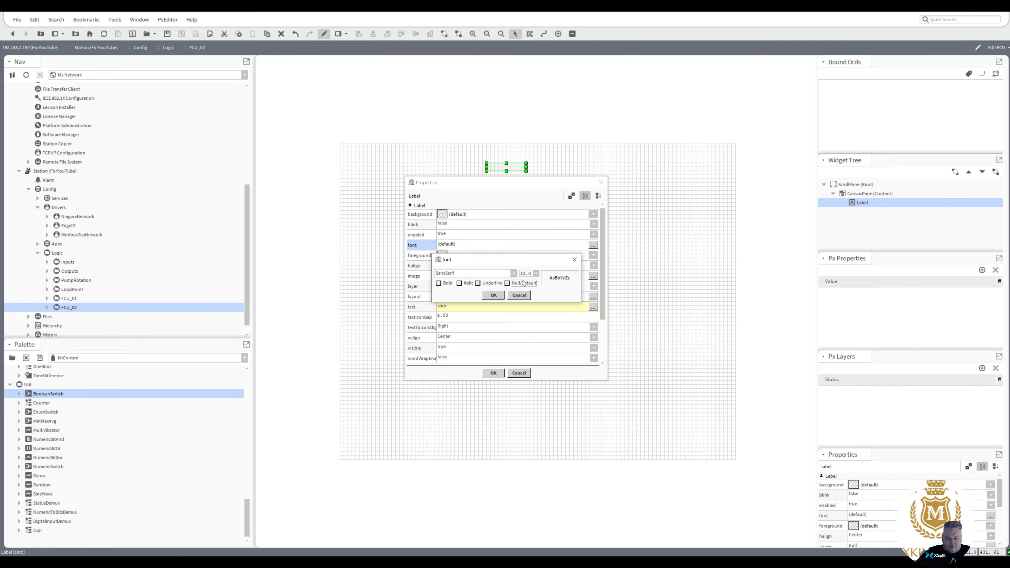
left_click(537, 274)
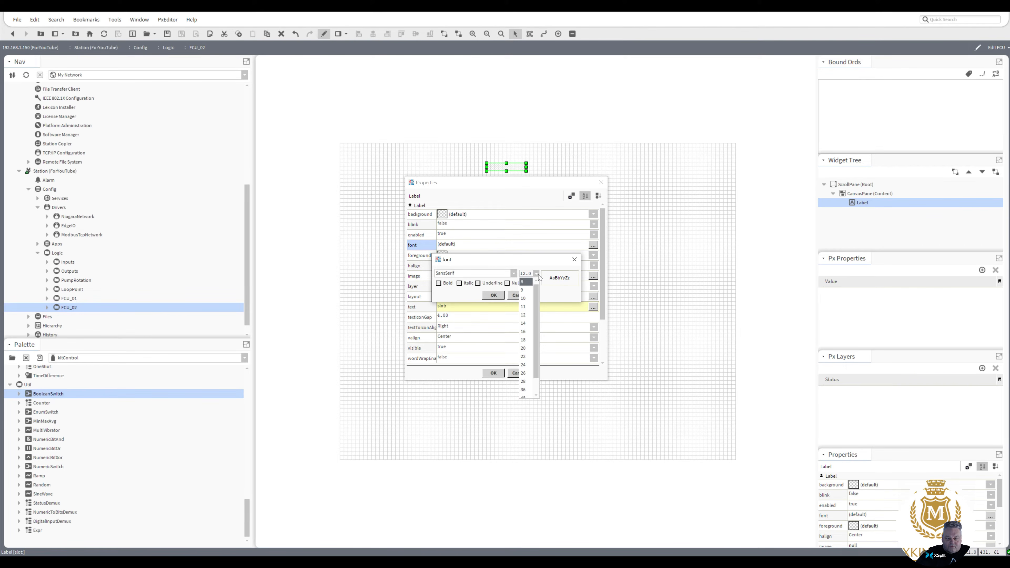
left_click(524, 349)
left_click(439, 283)
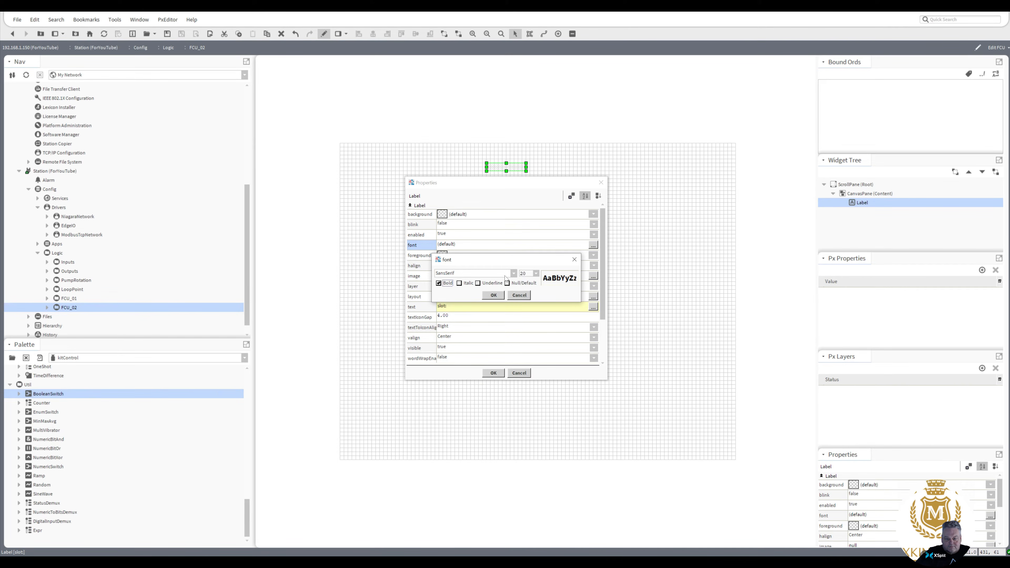
left_click(514, 273)
scroll(515, 302, "up", 3)
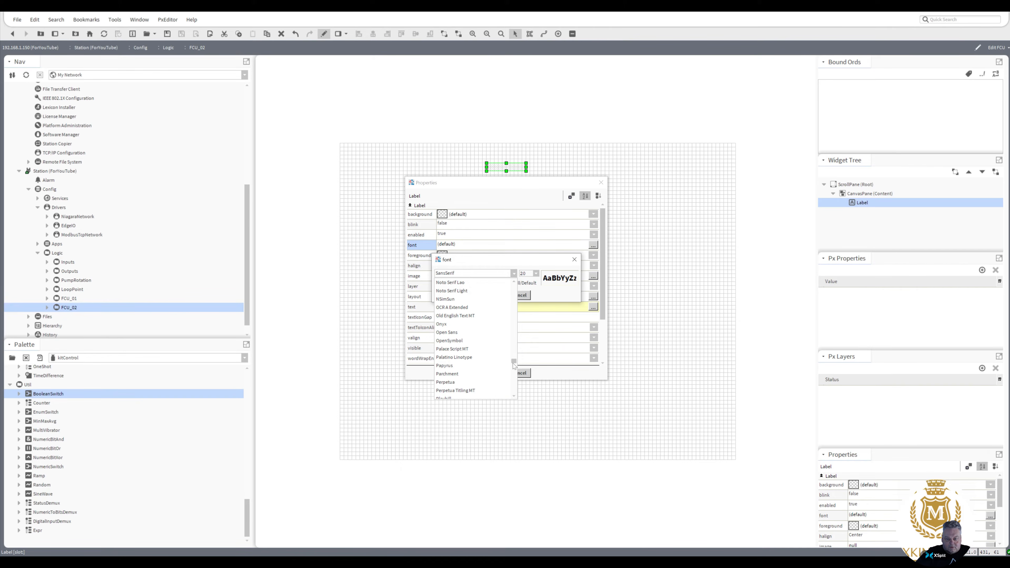
left_click_drag(514, 361, 522, 284)
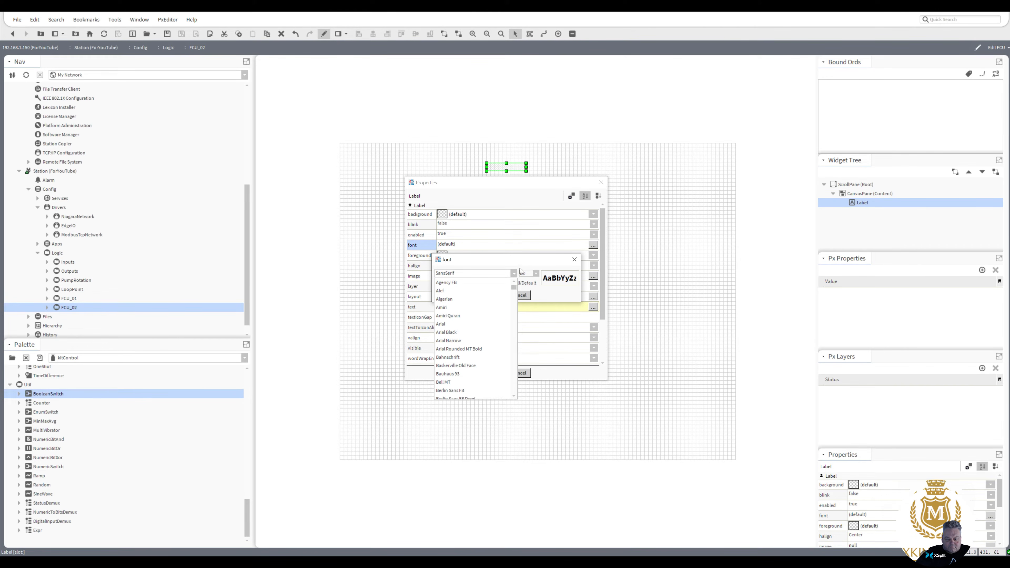
left_click(460, 324)
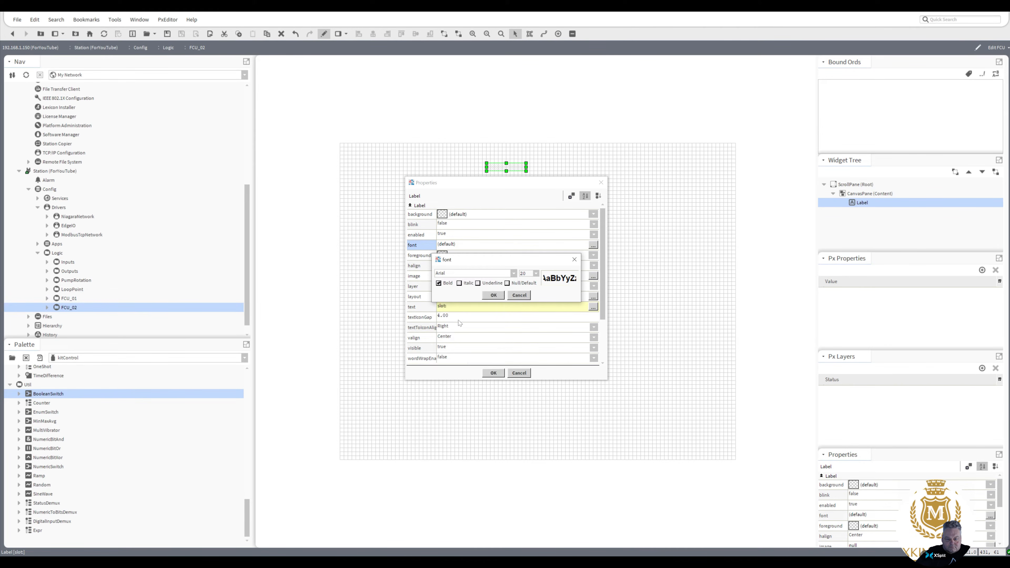
left_click(498, 294)
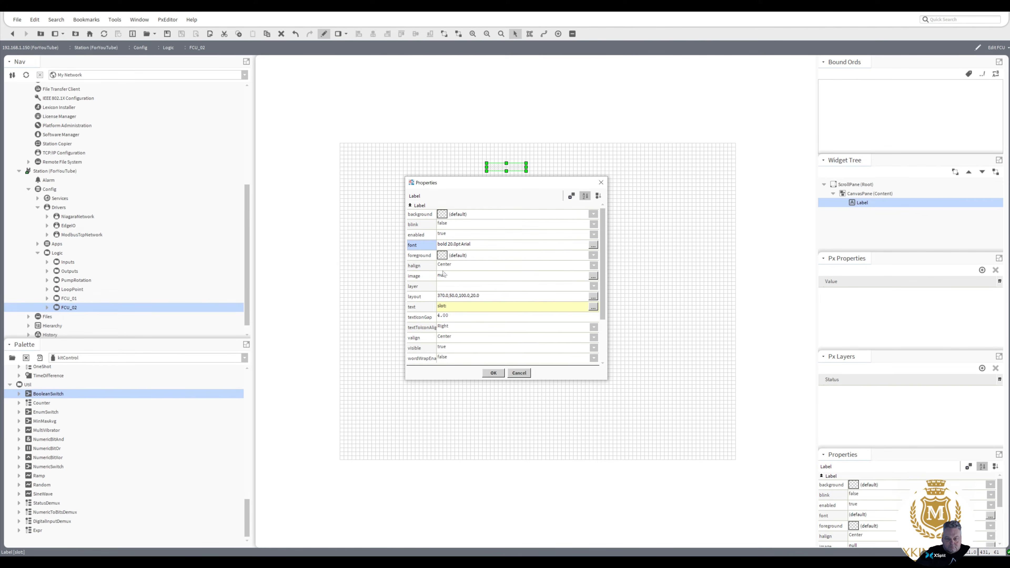
- Set the label's foreground color to green and apply the label properties
left_click(442, 256)
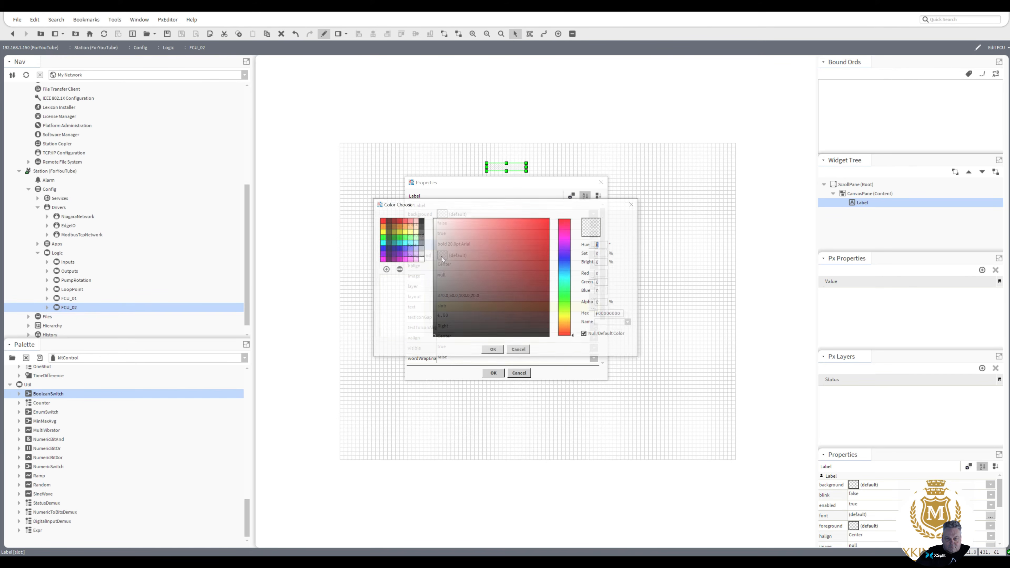
left_click(394, 238)
left_click(500, 350)
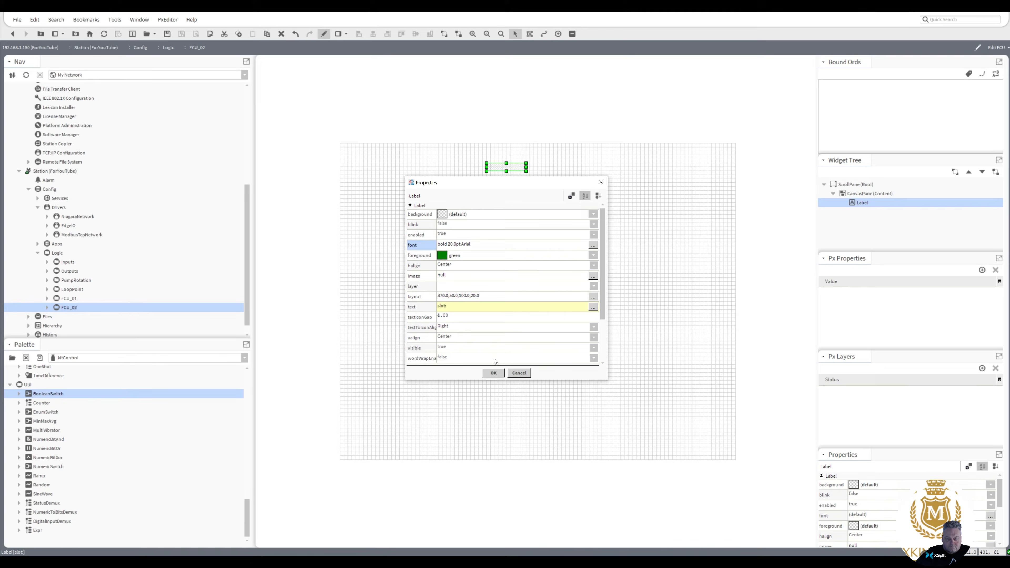
left_click(493, 373)
- Enlarge the label to about 370 by 80 and move it to about 320, 30 near the canvas's upper edge
left_click_drag(529, 168, 633, 168)
left_click(560, 173)
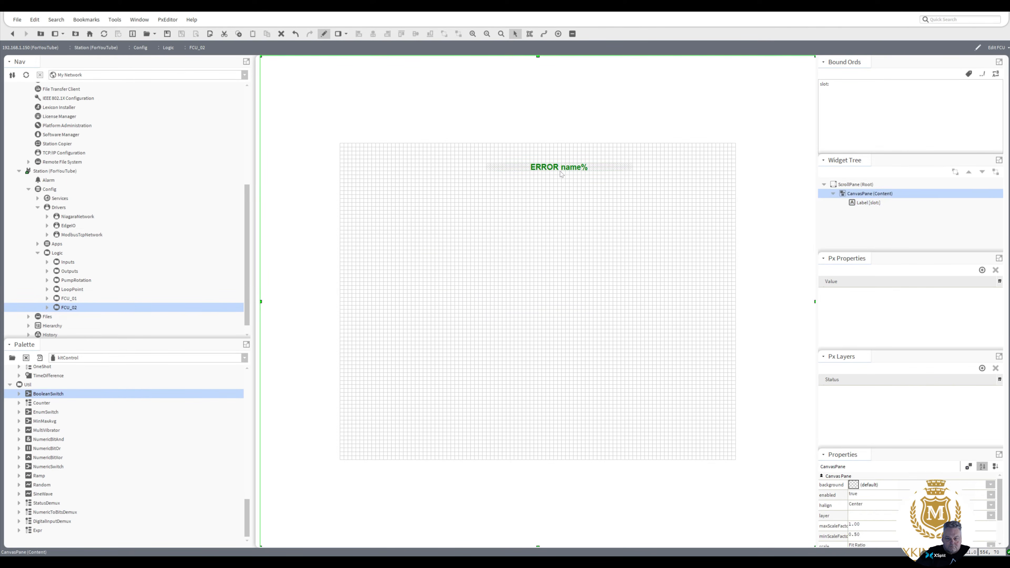
left_click(560, 169)
left_click_drag(559, 171, 528, 174)
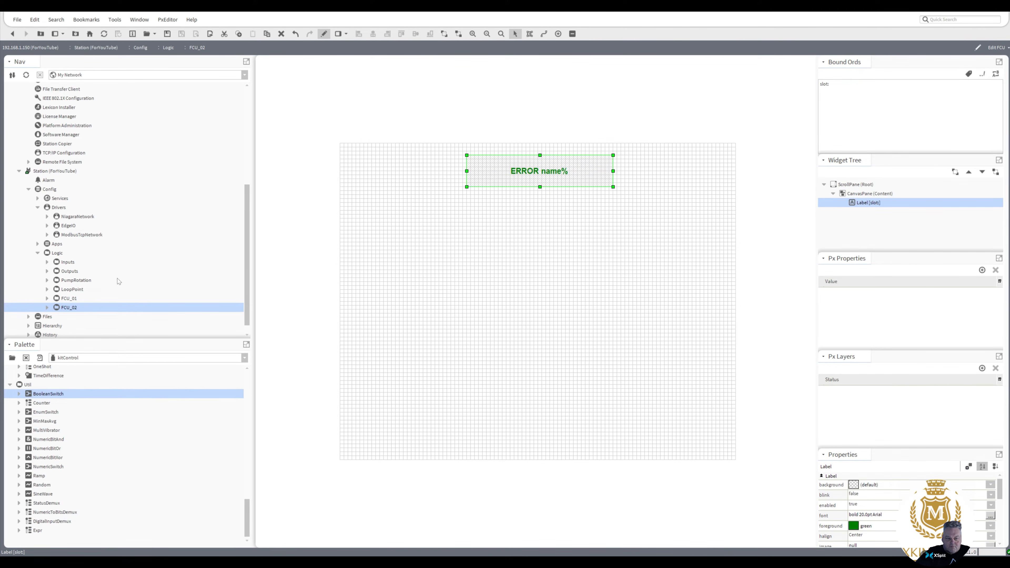
- Save the FCU_02 view changes and open the FCU_01 folder's FCU view in edit mode
double_click(69, 299)
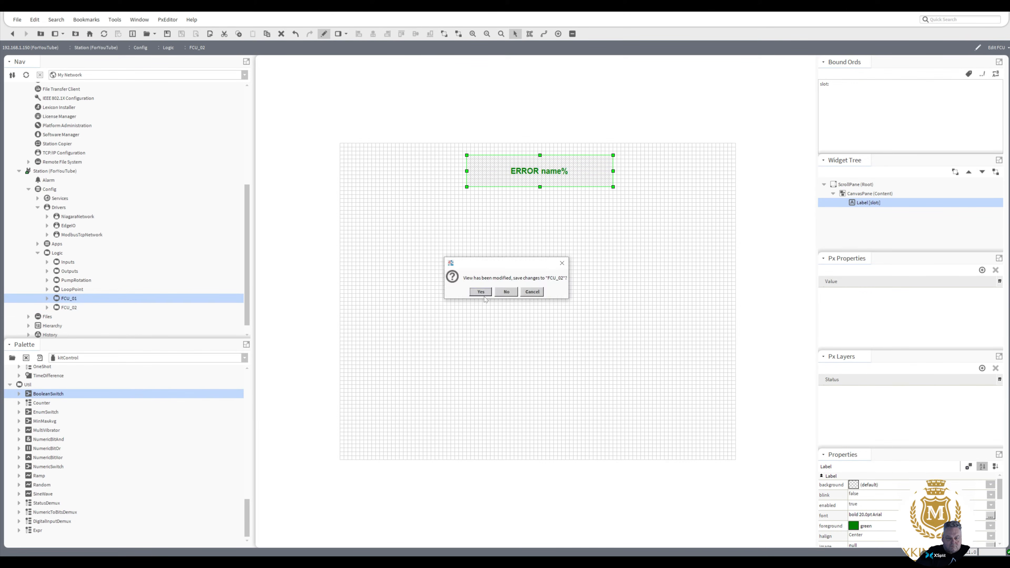
left_click(483, 293)
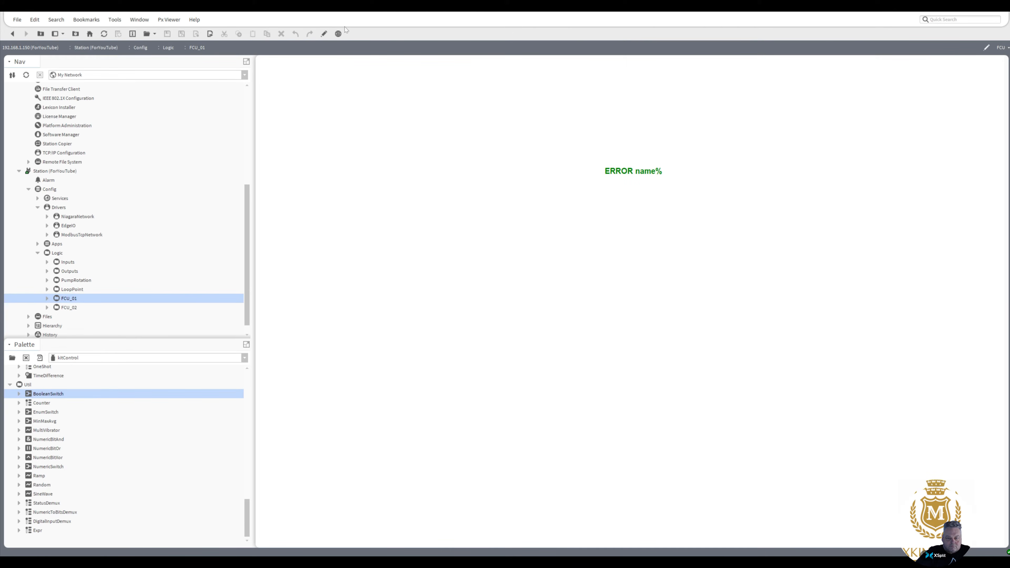
left_click(325, 33)
- Correct the label's animated text format to %name% and apply the properties
double_click(513, 177)
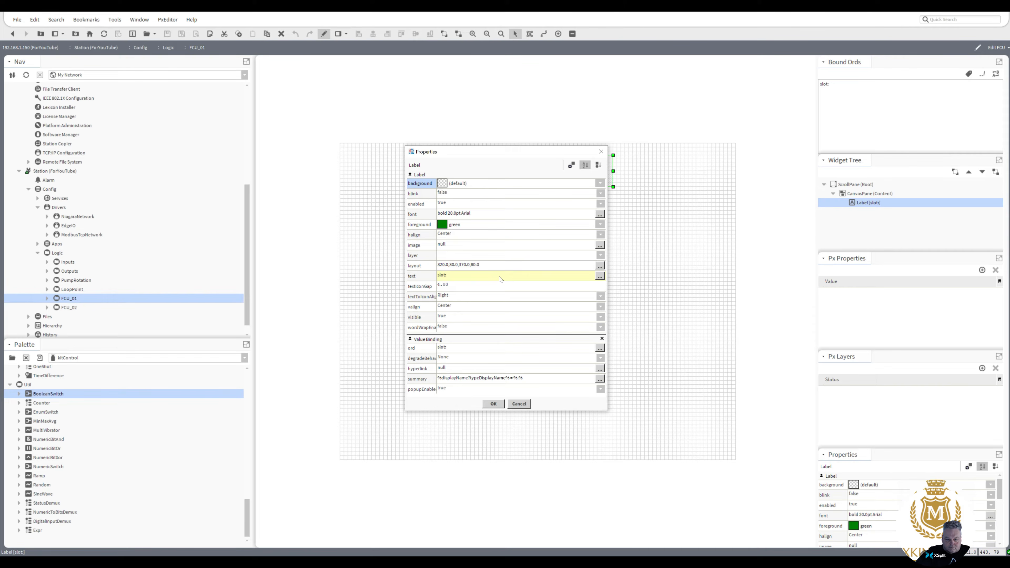
left_click(600, 276)
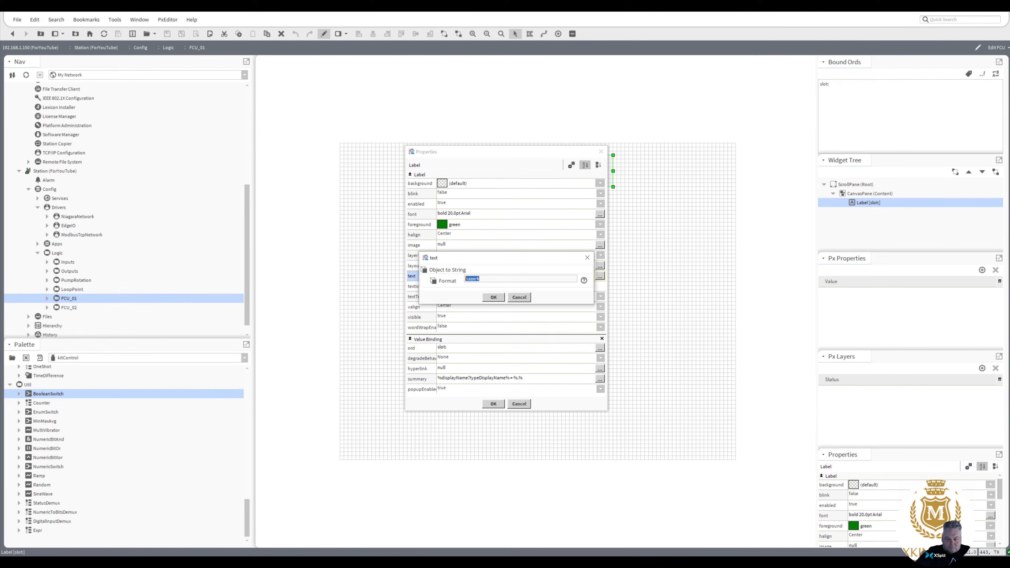
left_click(466, 279)
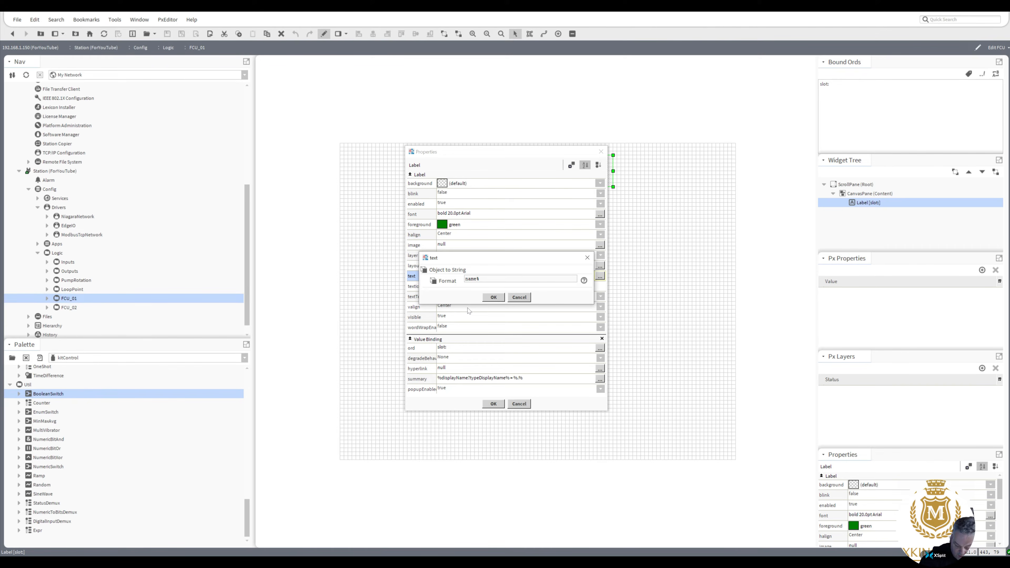
type("%")
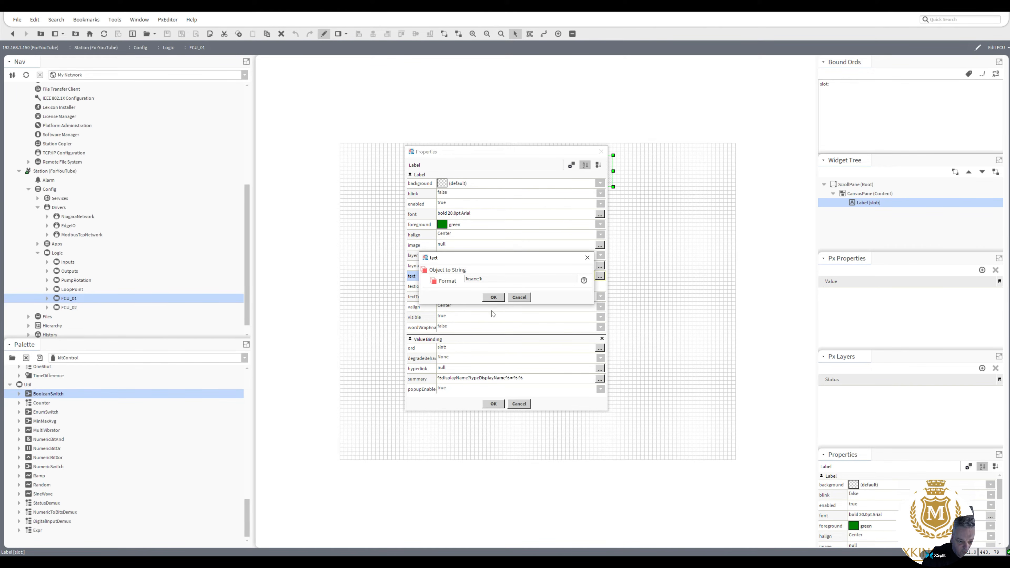
left_click(493, 297)
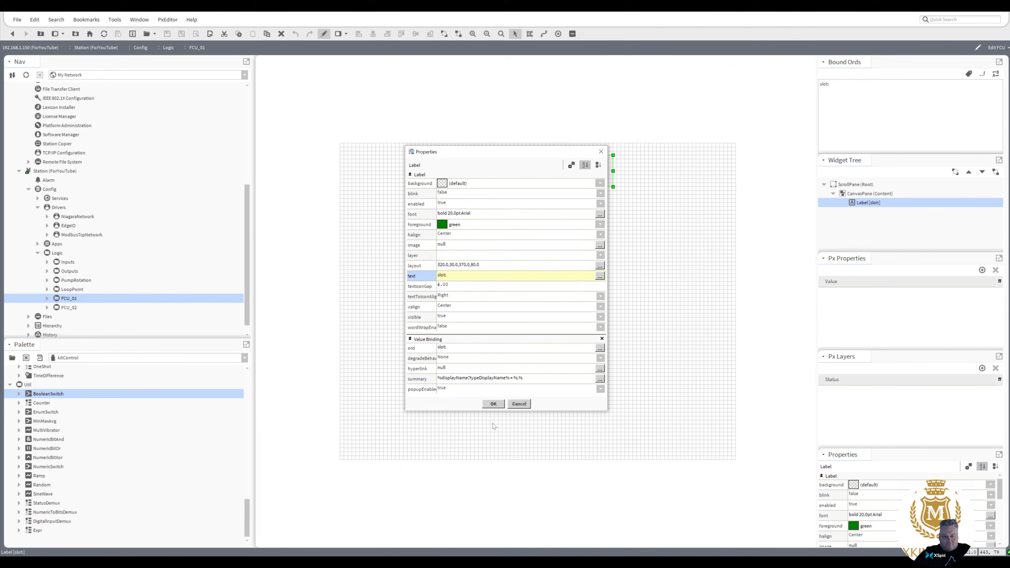
left_click(493, 404)
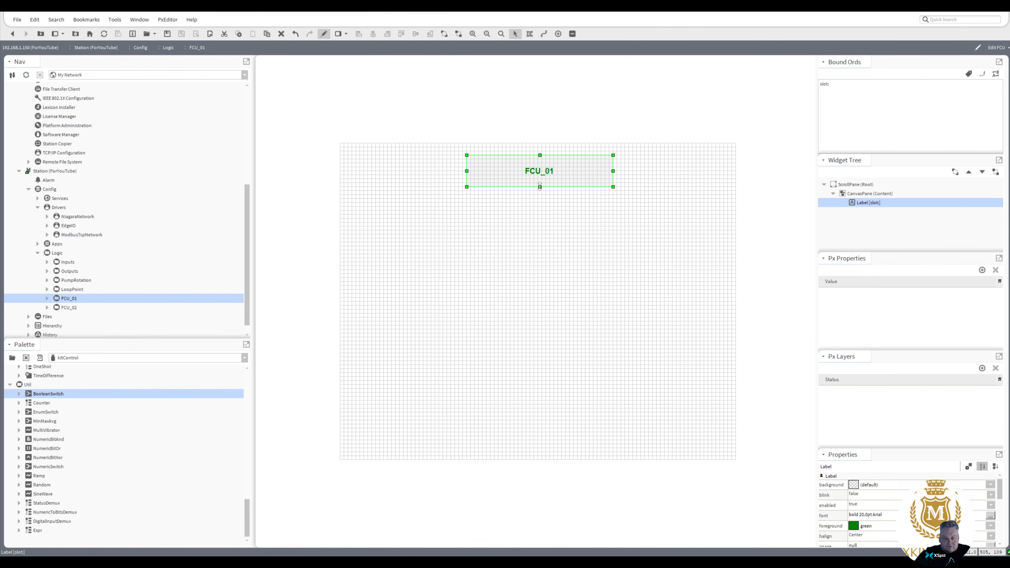
- Reduce the label's height, move it up to the canvas's upper edge, and leave edit mode
left_click_drag(540, 187, 524, 150)
left_click(325, 34)
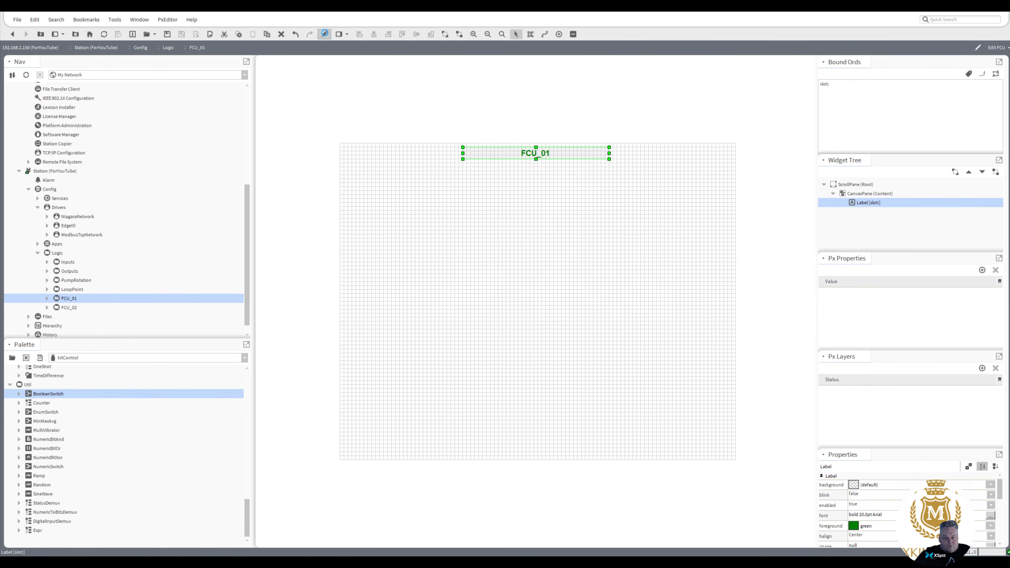
- Check the label in the FCU_02 and FCU_01 views, and reopen the FCU_01 view in edit mode
left_click(65, 307)
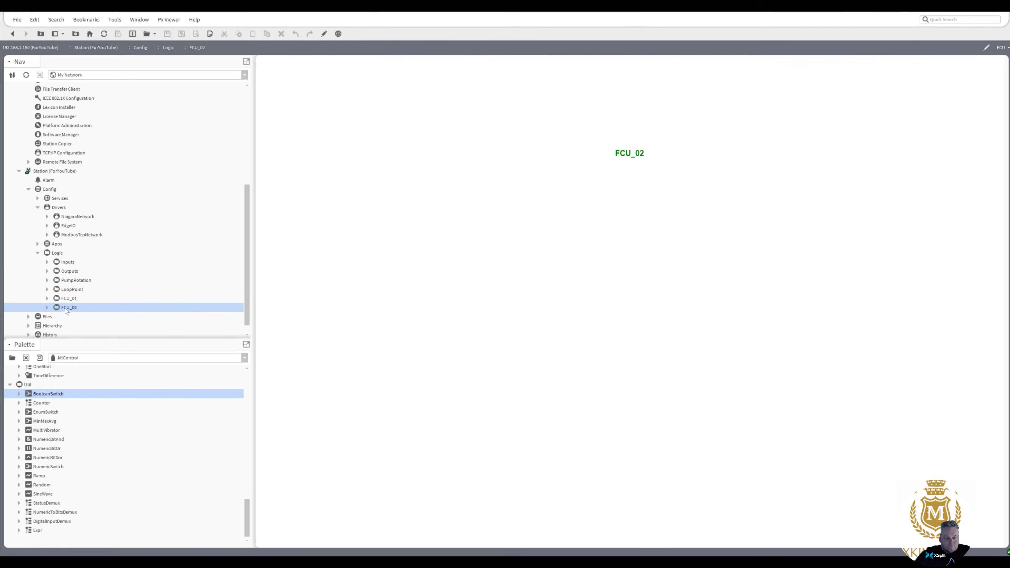
left_click(69, 298)
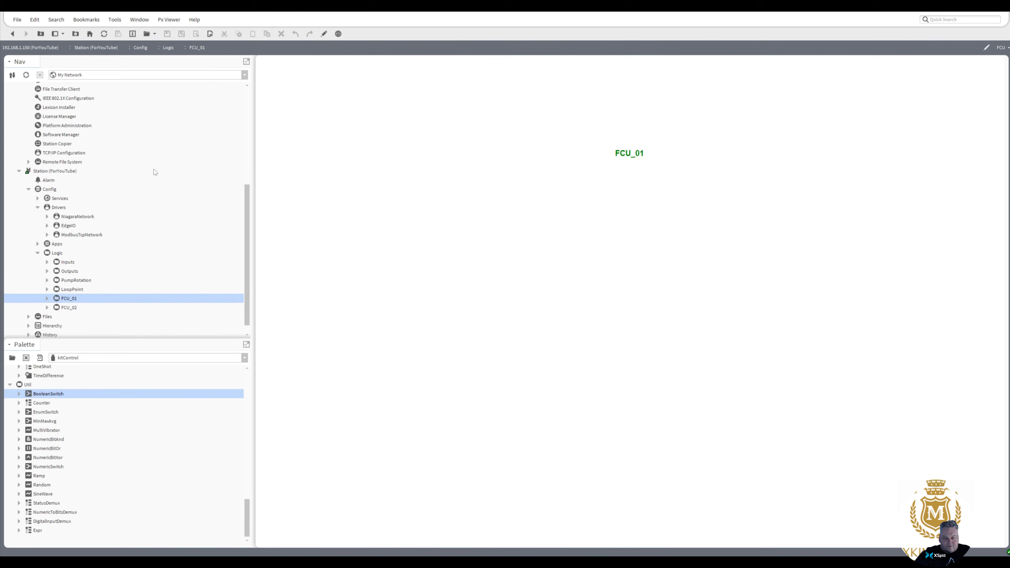
left_click(324, 35)
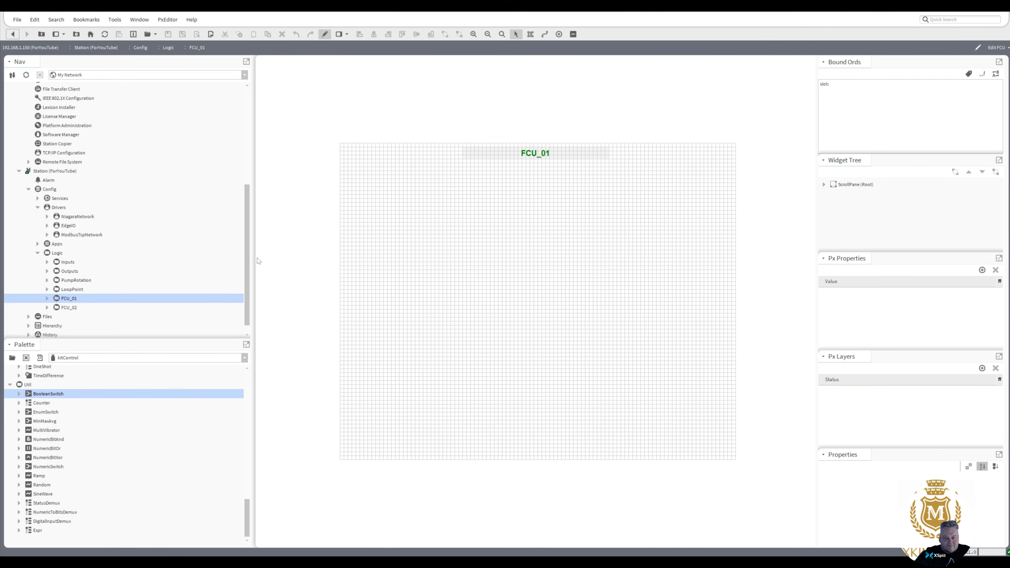
- Filter the available palettes by "kit" and open the kitPxN4svg palette
left_click(245, 358)
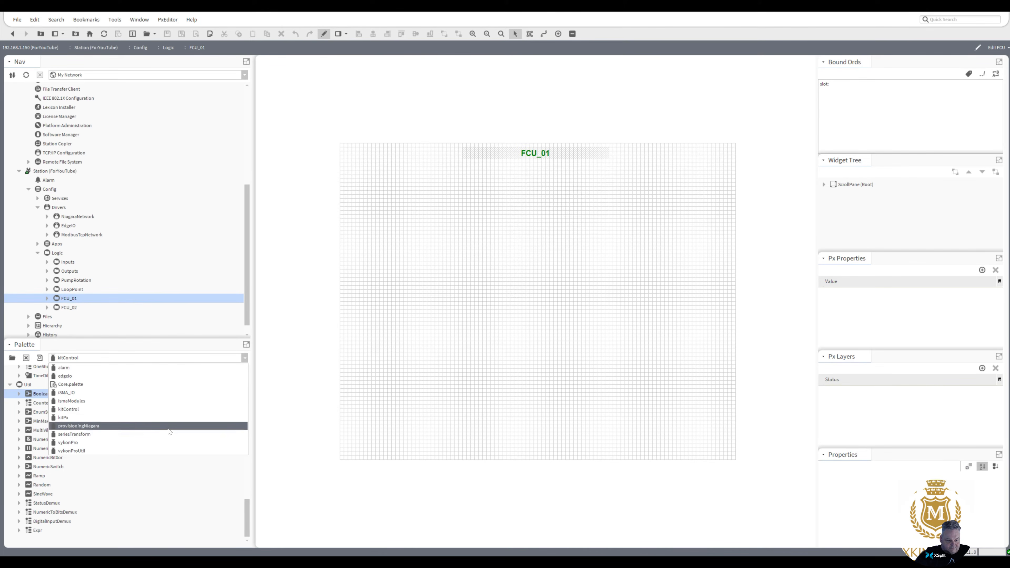
left_click(12, 359)
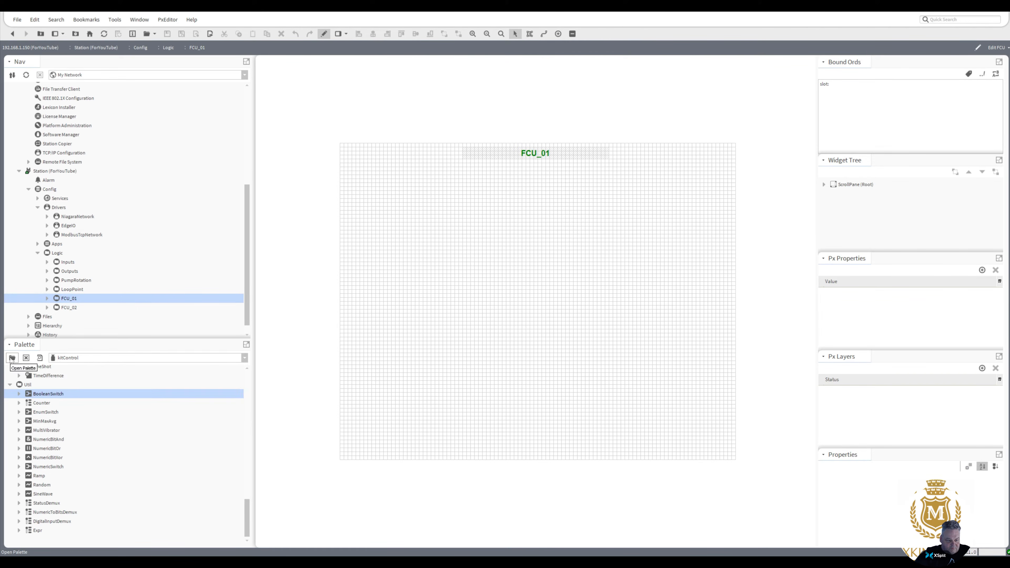
left_click(12, 359)
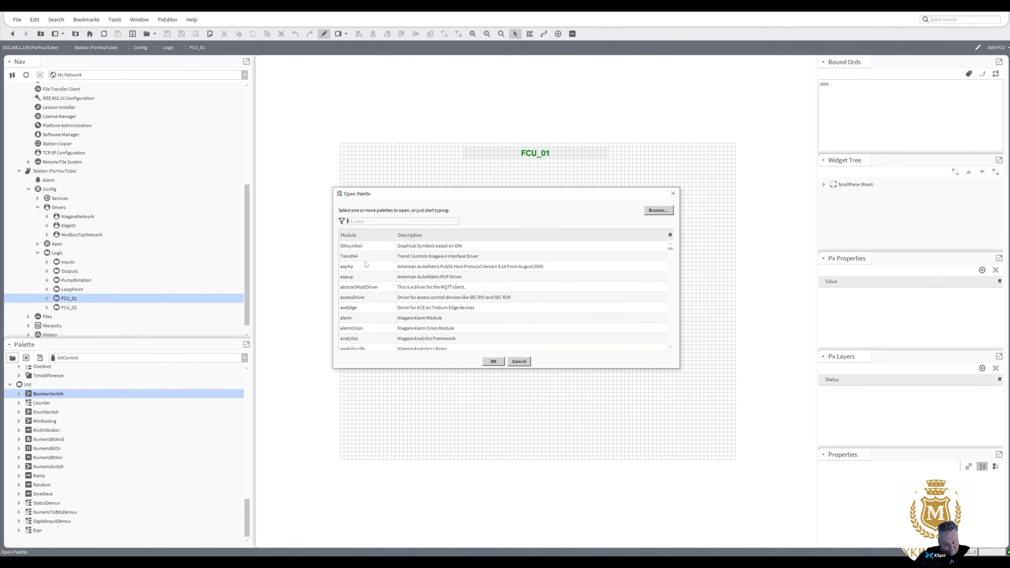
type("ki")
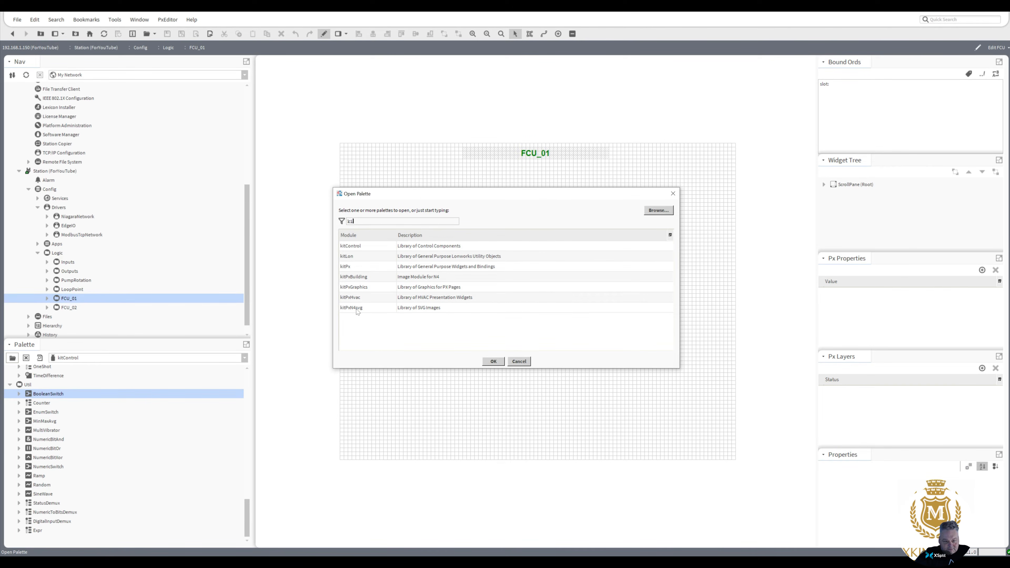
double_click(358, 308)
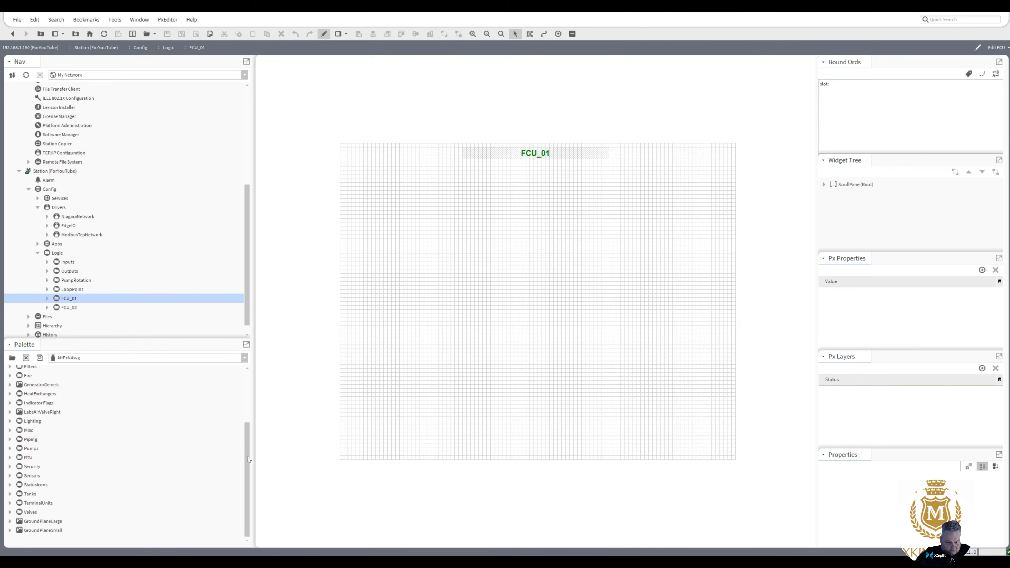
- Expand the Ductwork folder of the kitPxN4svg palette and turn on the palette preview
left_click_drag(248, 459, 253, 405)
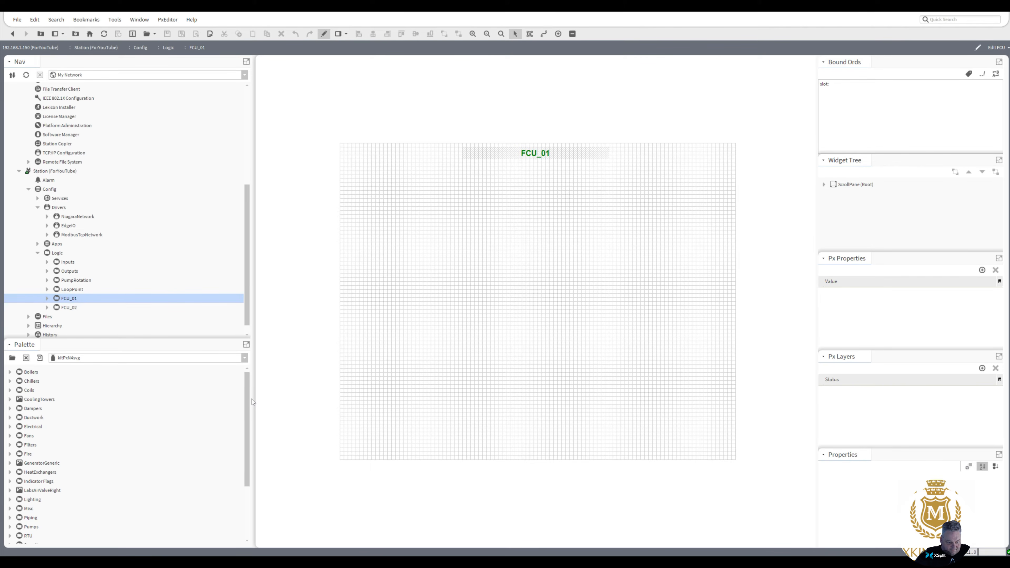
mouse_move(251, 403)
left_mouse_down()
mouse_move(243, 462)
mouse_move(245, 406)
left_mouse_up()
left_click(11, 418)
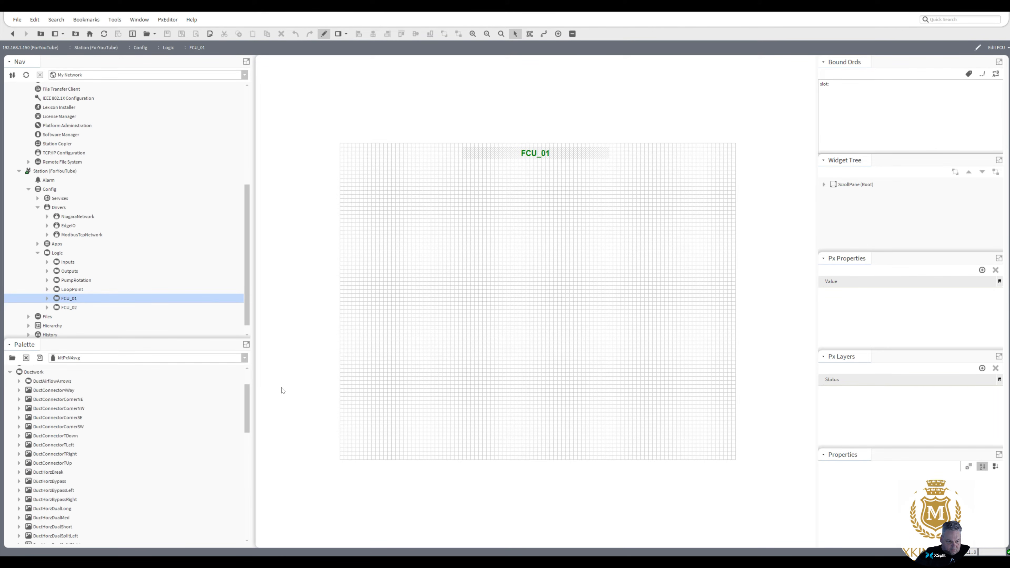
mouse_move(243, 417)
left_mouse_down()
mouse_move(241, 458)
mouse_move(239, 428)
mouse_move(239, 436)
left_mouse_up()
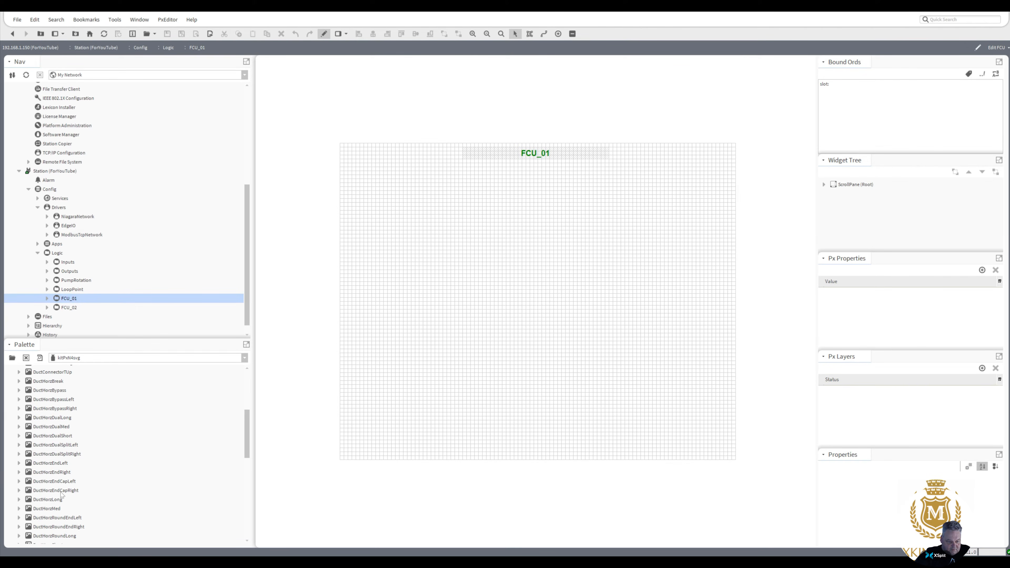
left_click(58, 483)
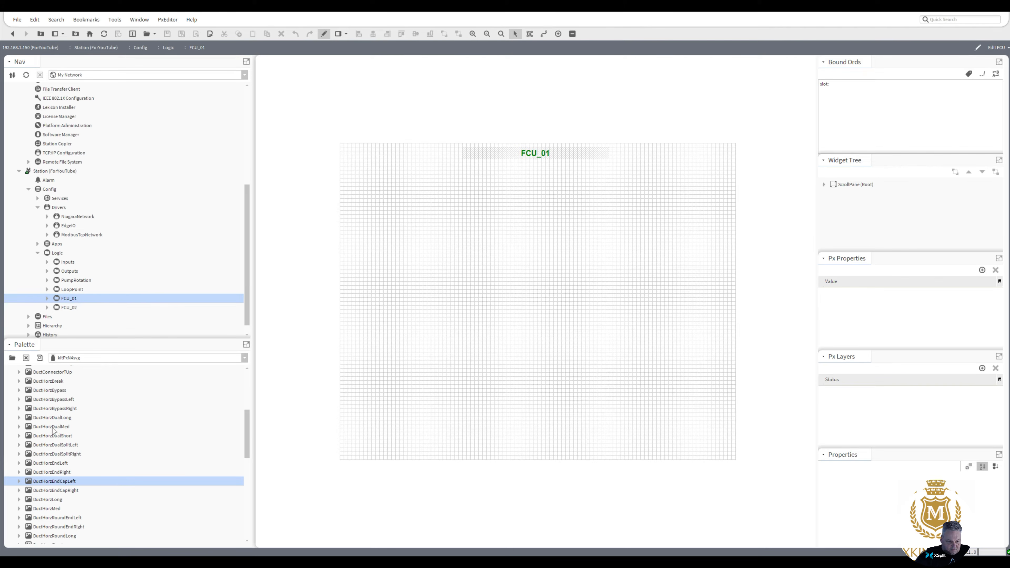
left_click(39, 358)
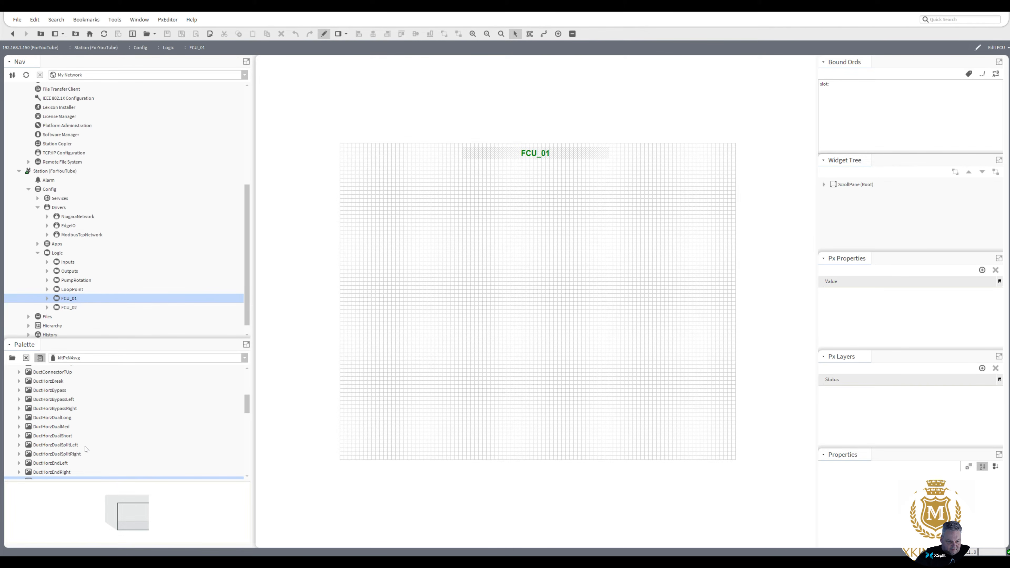
- Preview the horizontal duct pieces and place DuctHorzEndLeft and DuctHorzEndRight separately on the canvas
left_click(46, 428)
left_click(51, 418)
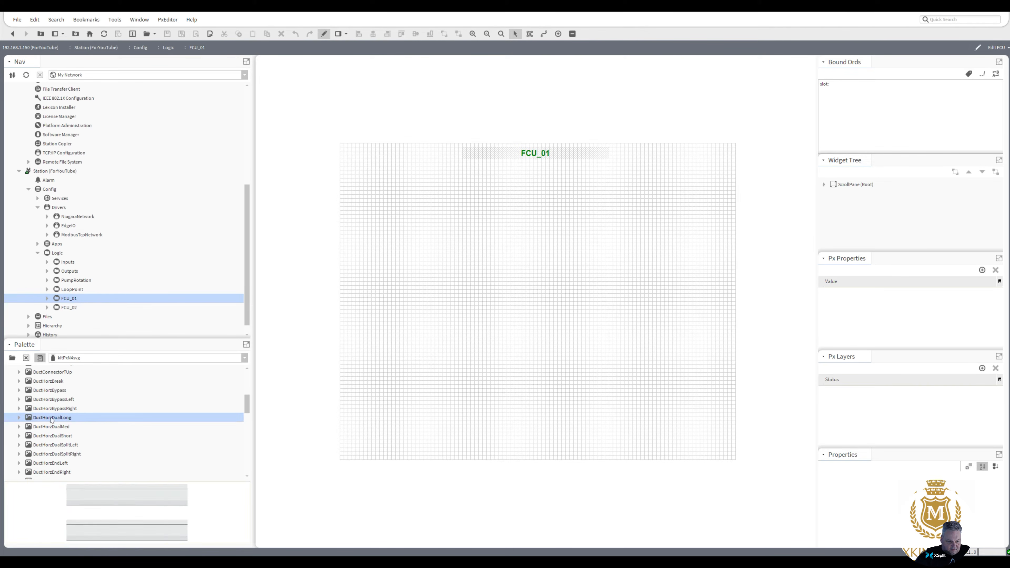
left_click(51, 401)
left_click(54, 437)
left_click(56, 445)
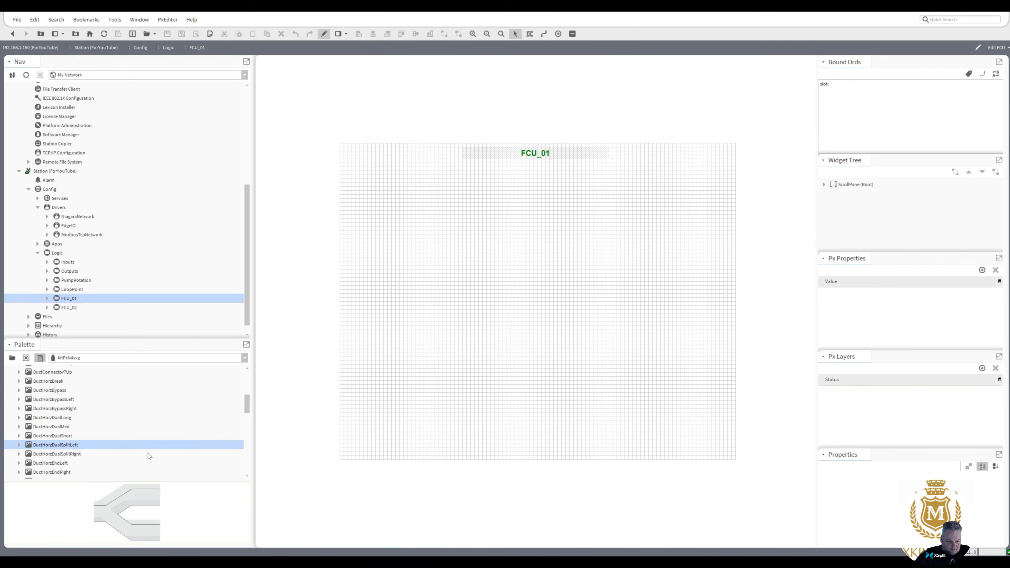
left_click(54, 464)
left_click_drag(56, 467, 391, 274)
left_click(58, 473)
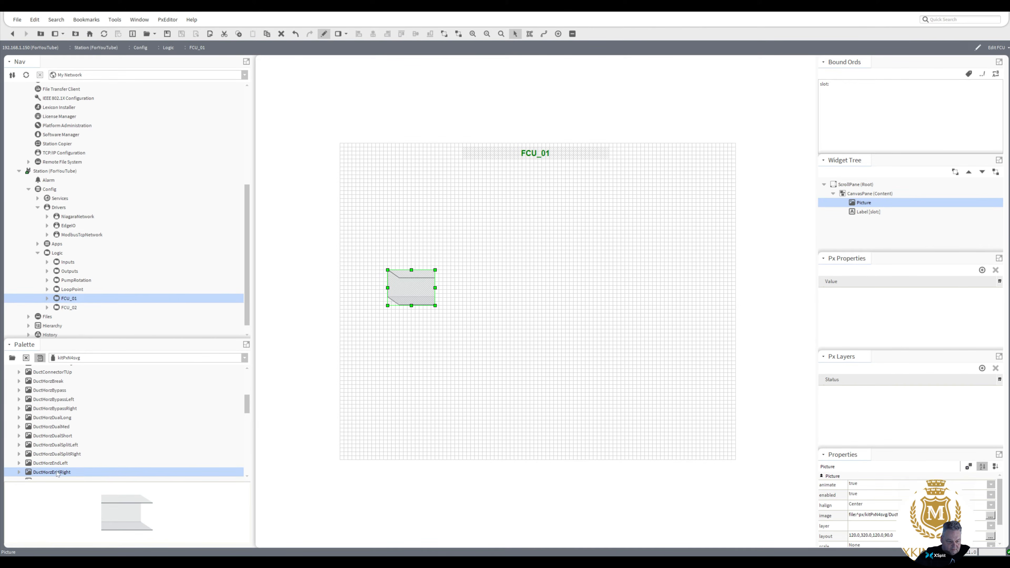
left_click_drag(57, 473, 548, 257)
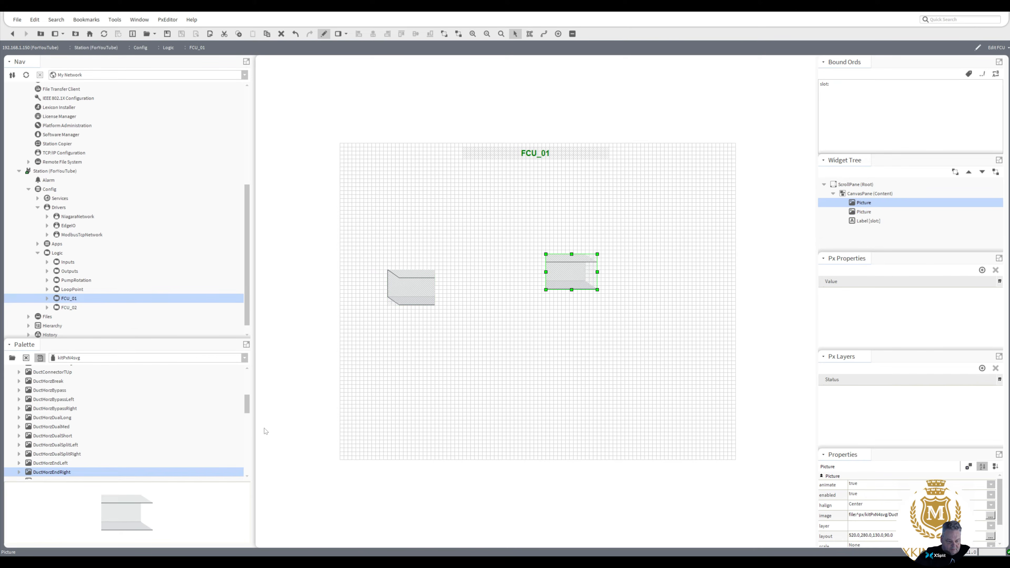
- Place DuctHorzMed below the FCU label and fit the left and right end pieces against its ends
left_click_drag(247, 405, 247, 417)
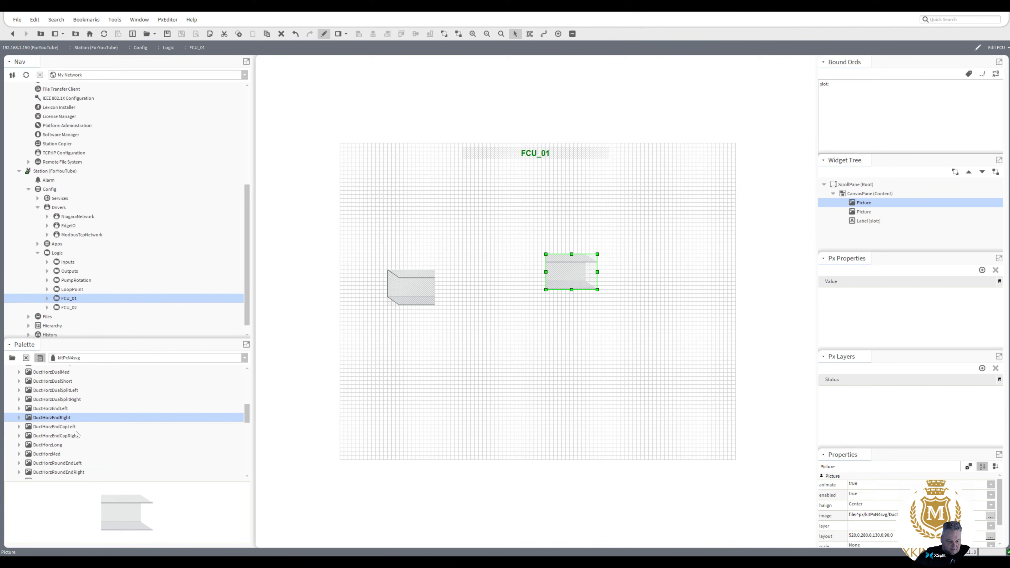
left_click(64, 428)
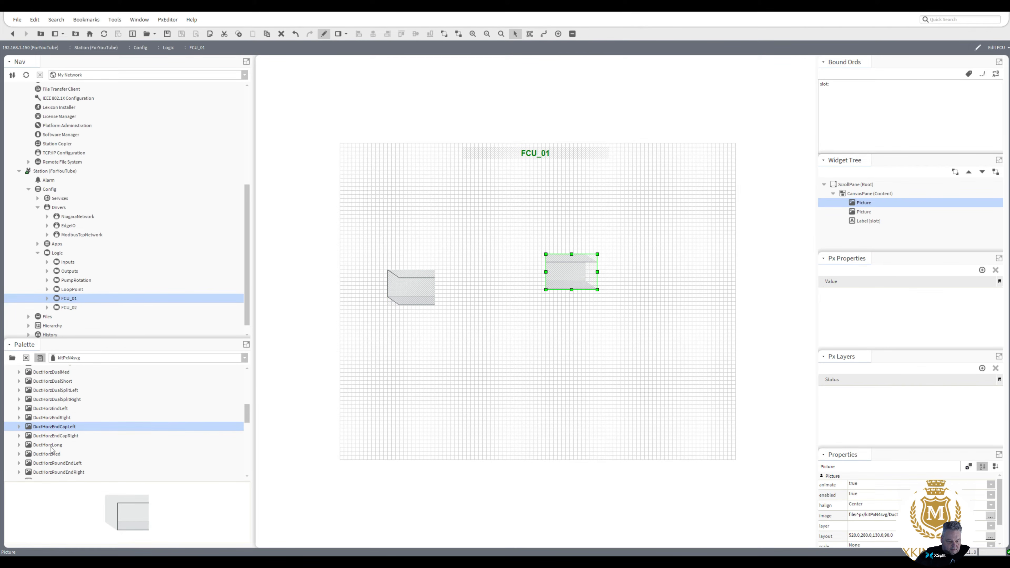
left_click(52, 454)
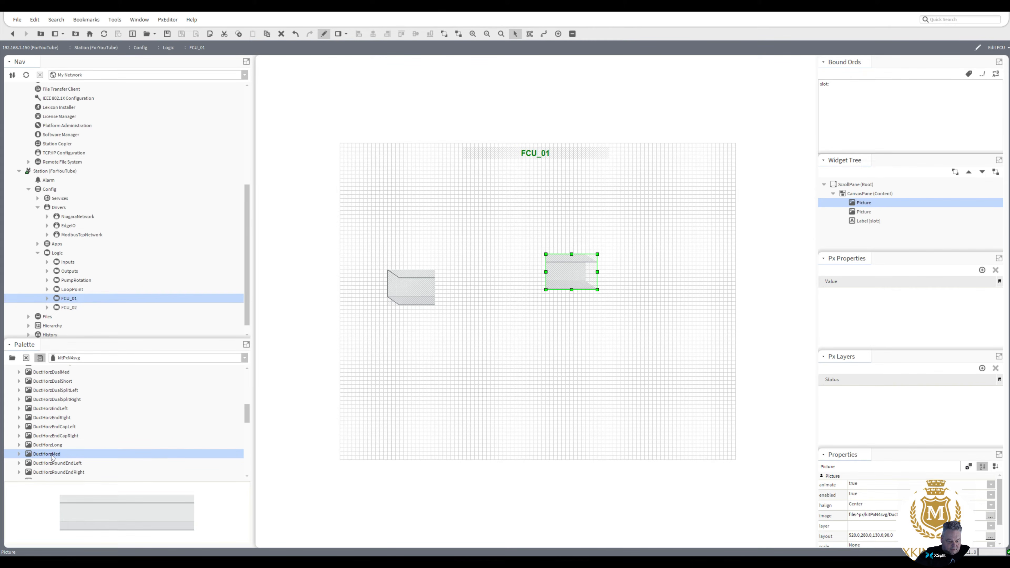
left_click_drag(52, 457, 516, 193)
left_click_drag(574, 265, 626, 192)
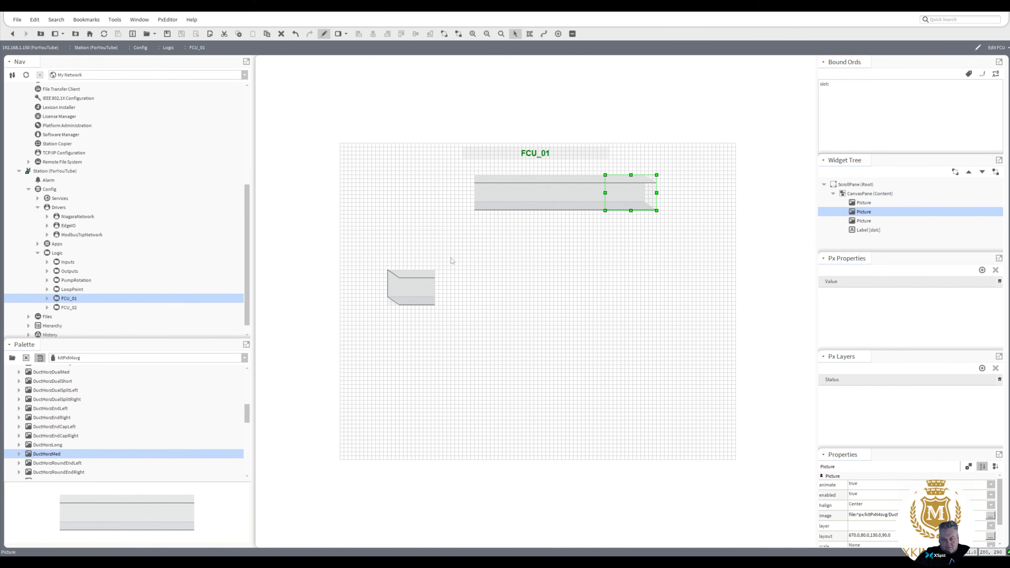
left_click_drag(410, 292, 454, 195)
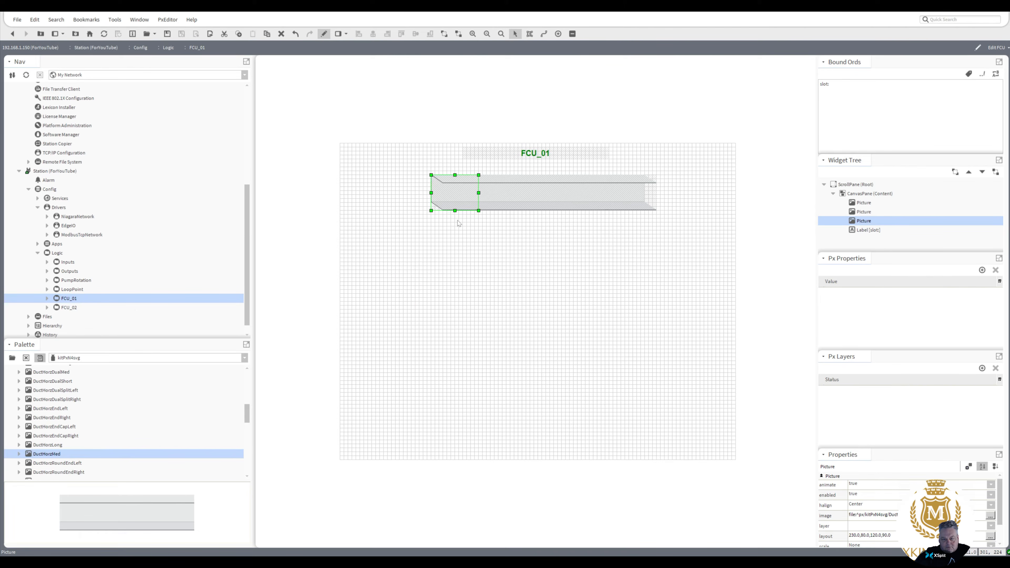
left_click(407, 194)
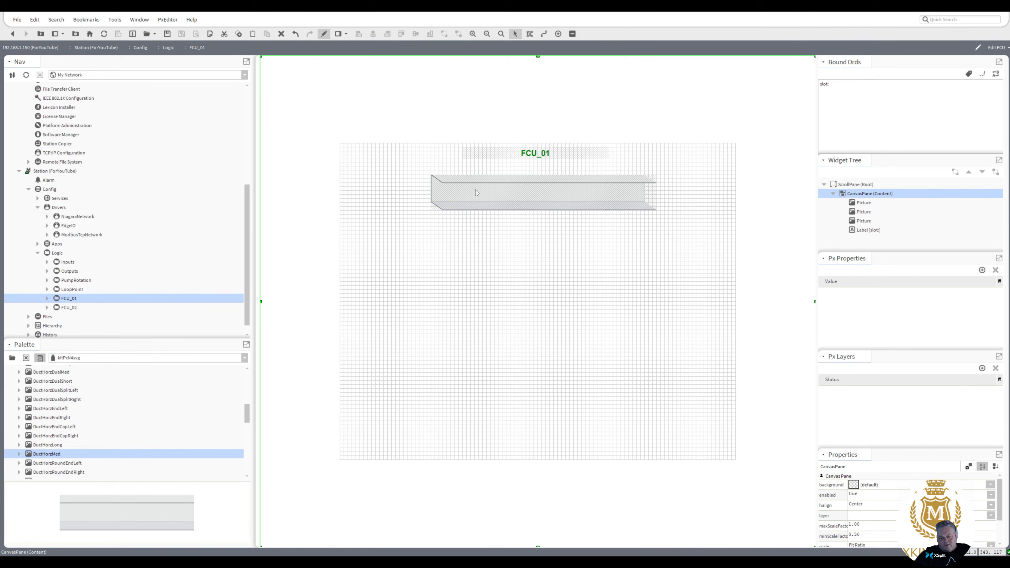
- Move the right end piece off the duct and fit DuctConnectorCornerNE to the duct's right end instead
left_click_drag(619, 175, 636, 323)
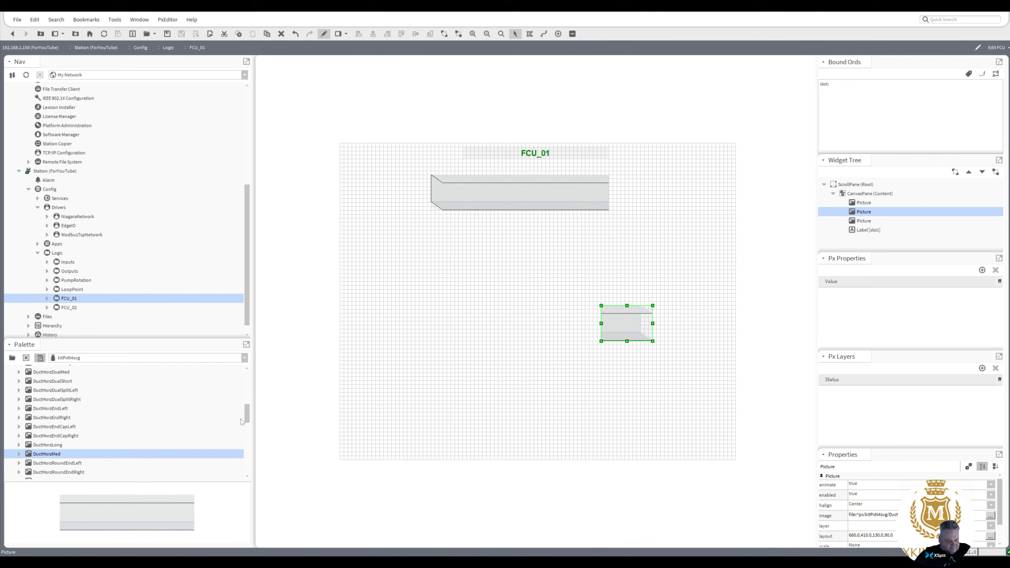
scroll(245, 410, "down", 1)
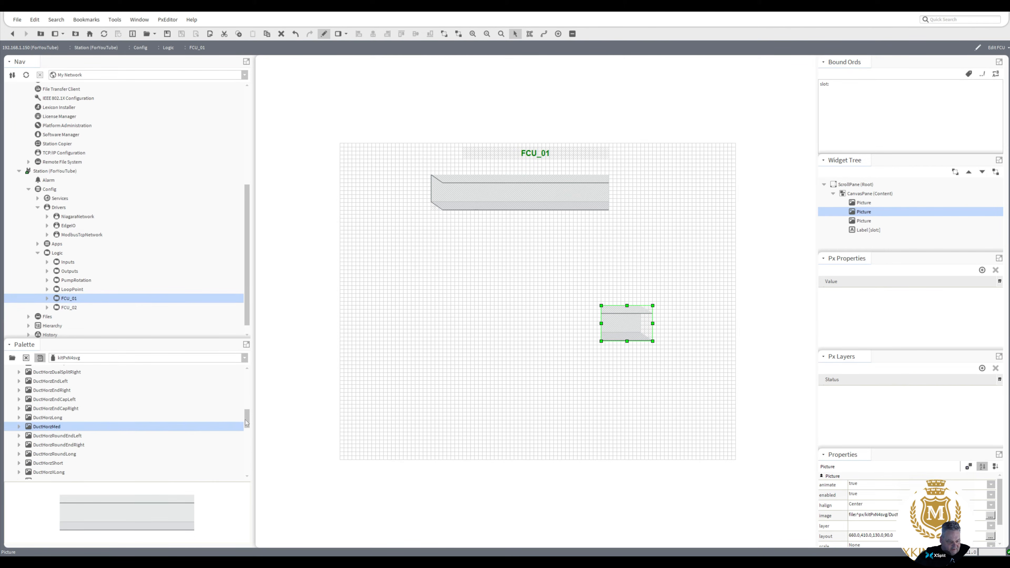
left_click(72, 440)
left_click(68, 446)
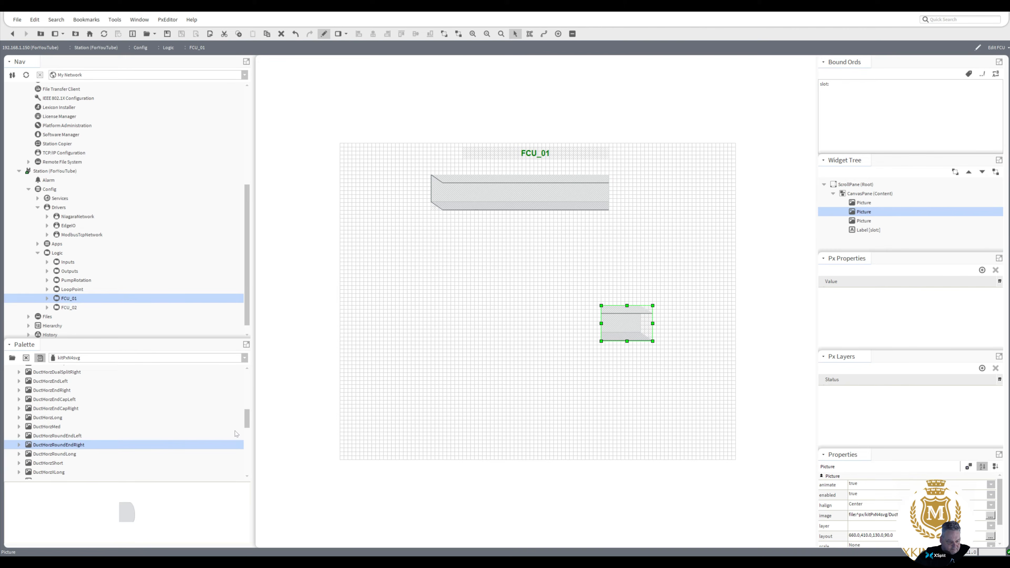
left_click_drag(247, 423, 250, 390)
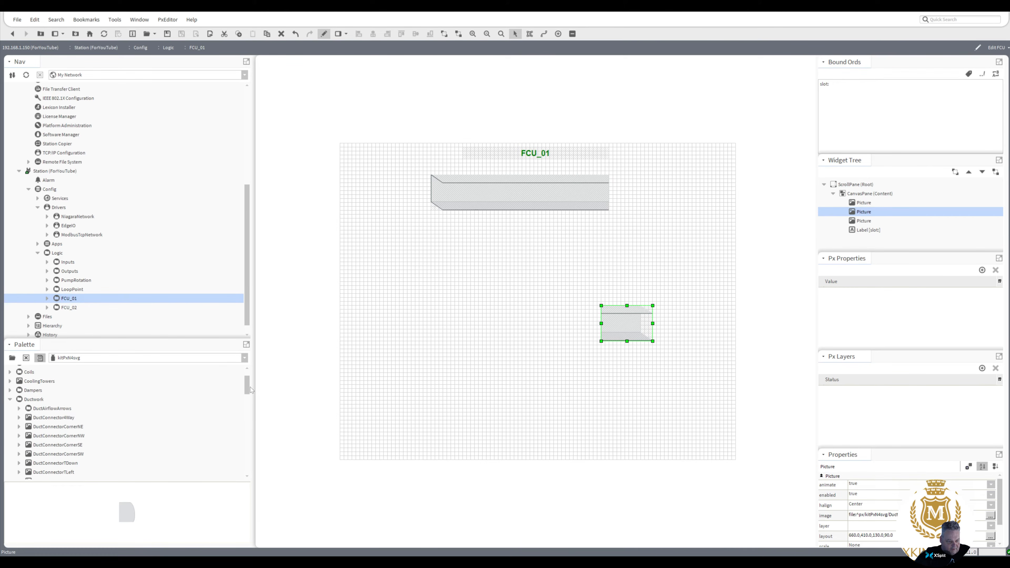
left_click(66, 419)
left_click(64, 428)
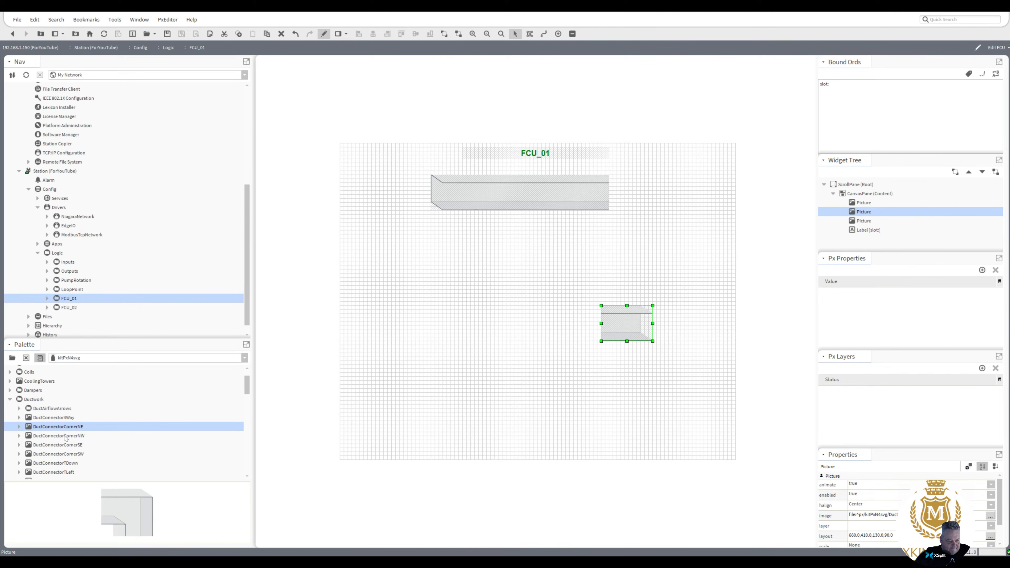
left_click_drag(63, 429, 505, 325)
left_click_drag(590, 281, 623, 202)
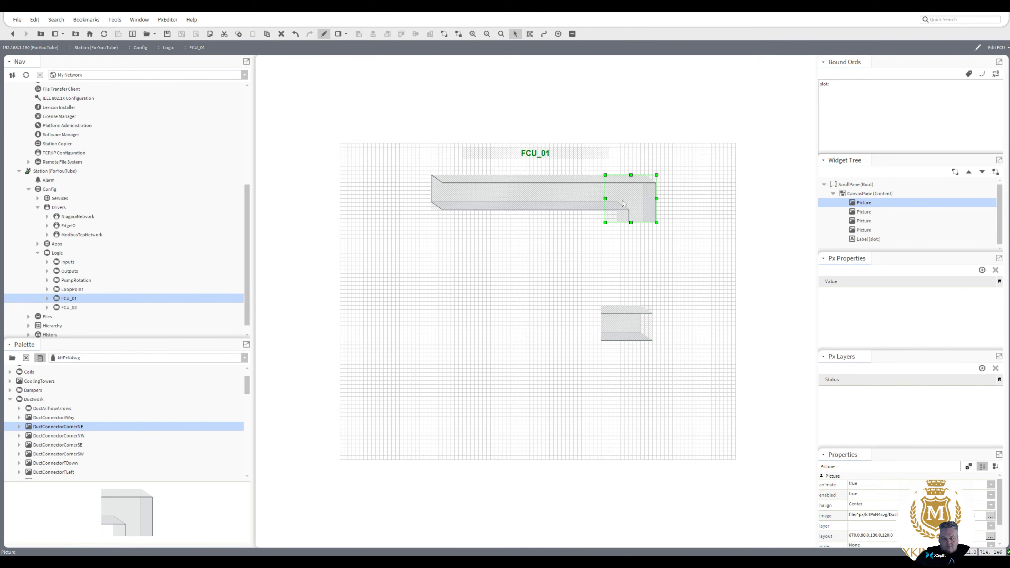
left_click(578, 250)
- Move the spare end piece aside and attach DuctVertEndDown below the corner connector
left_click_drag(614, 336, 507, 358)
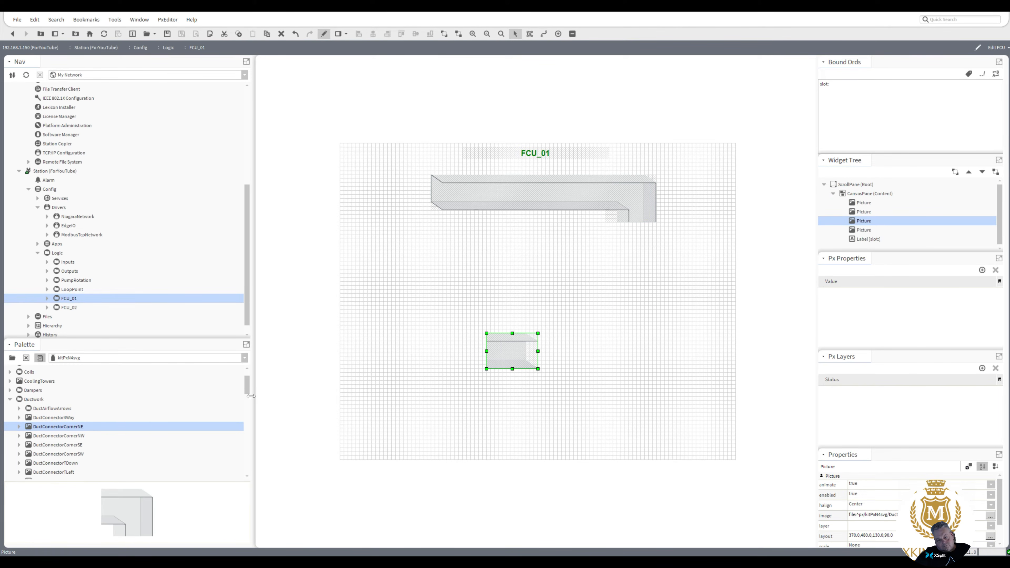
left_click_drag(247, 389, 248, 433)
left_click(53, 410)
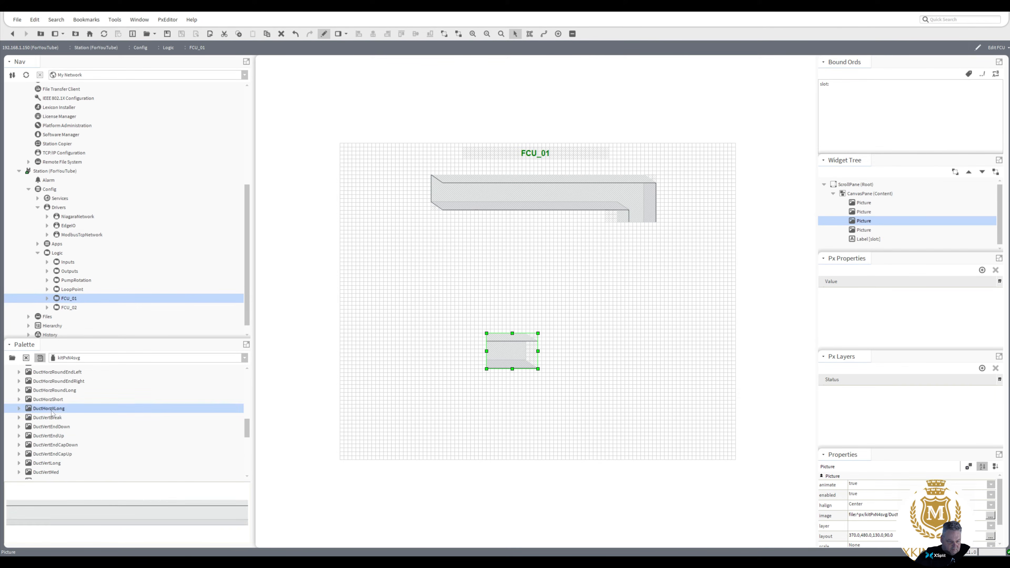
left_click(48, 427)
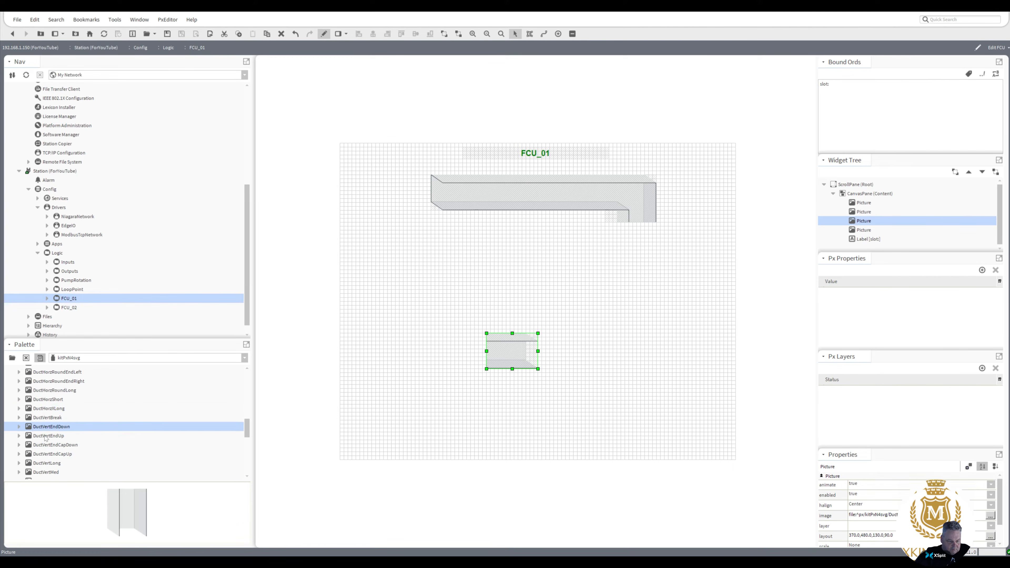
left_click_drag(46, 428, 648, 247)
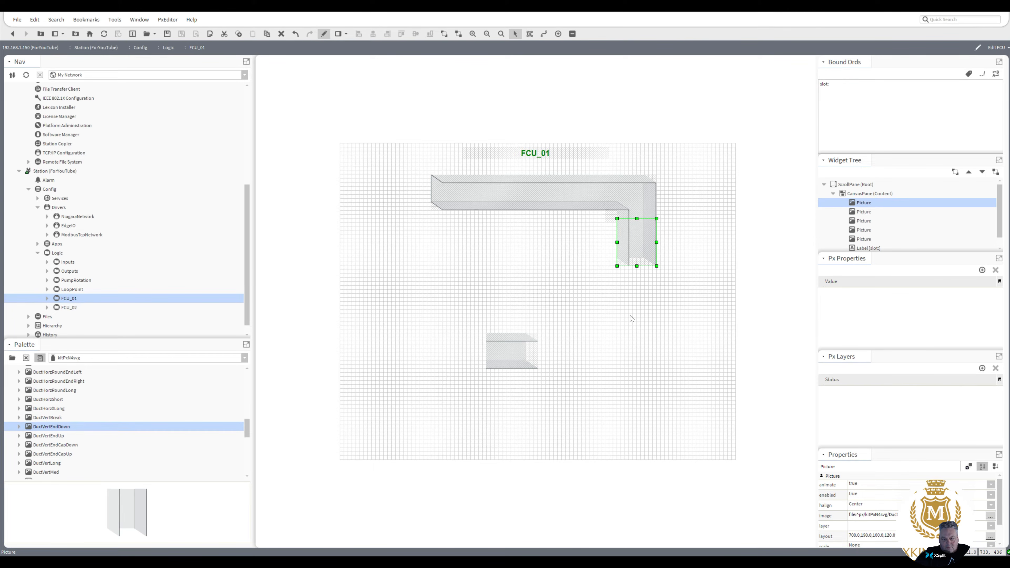
- Delete the unused DuctHorzEndRight piece from the canvas
left_click(583, 301)
left_click(504, 357)
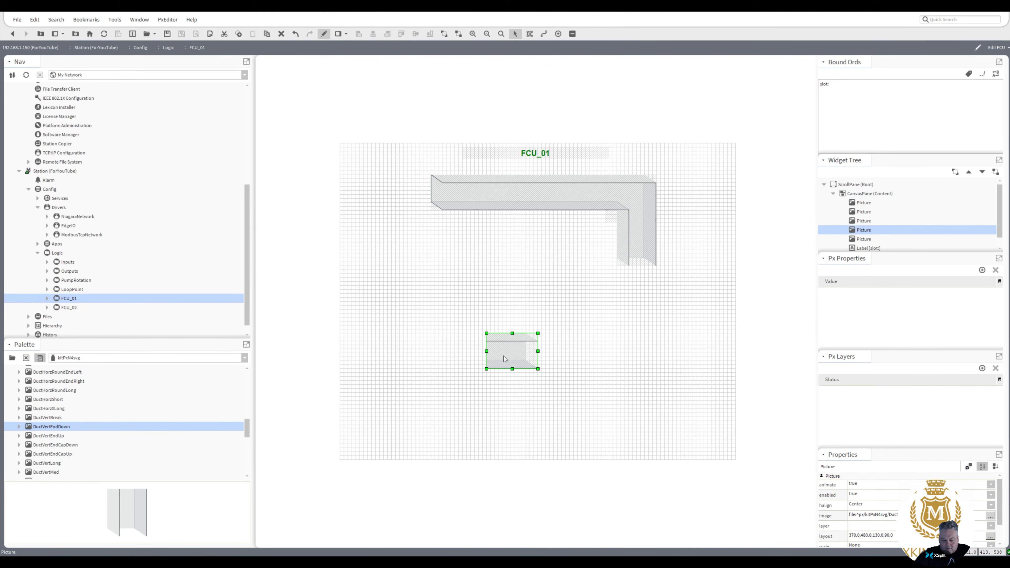
key("Delete")
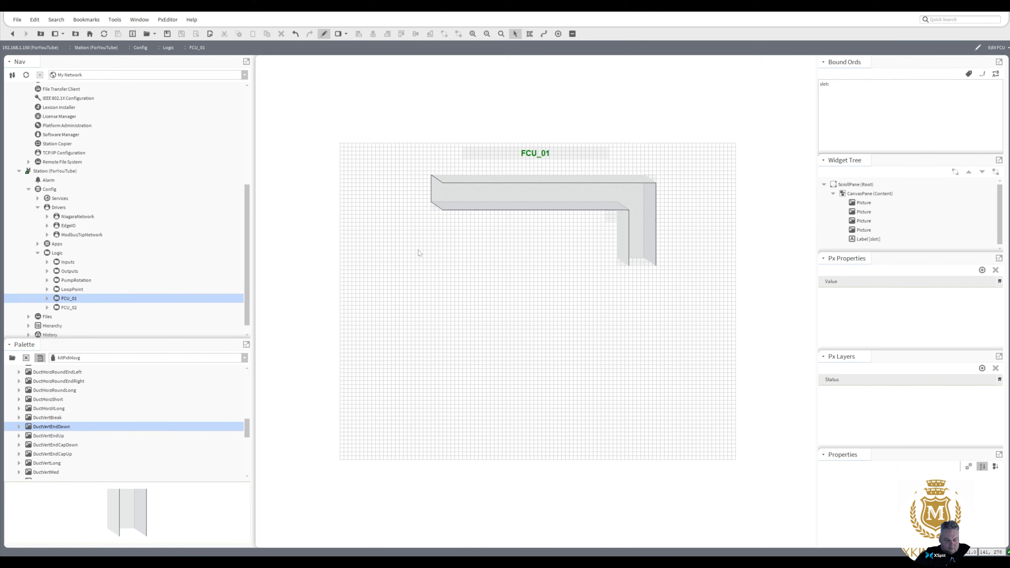
- Add a BooleanImage widget from the kitPx palette below the horizontal duct, shaped as a thin strip about 760 by 10 crossing the vertical duct
left_click(245, 358)
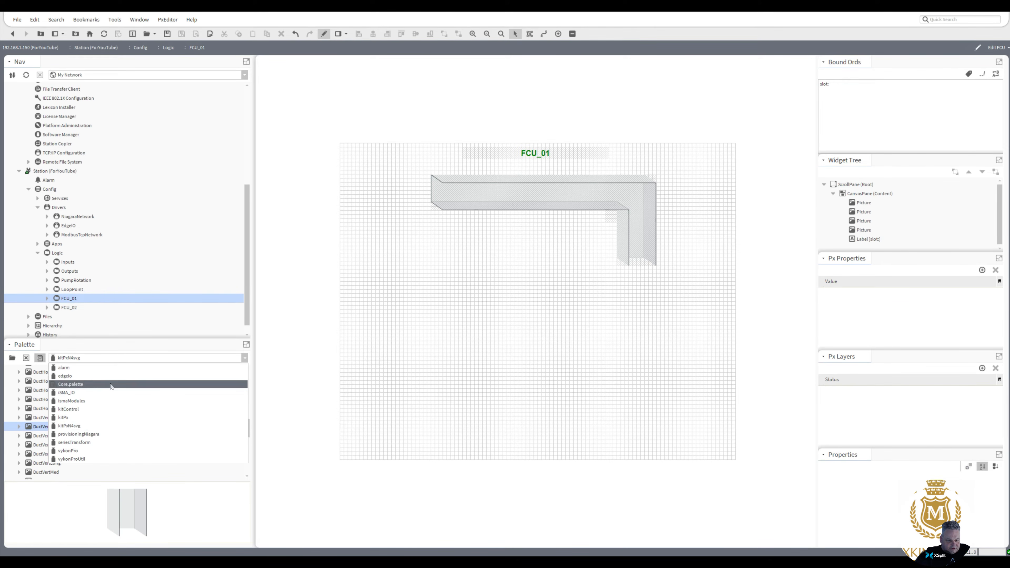
left_click(84, 418)
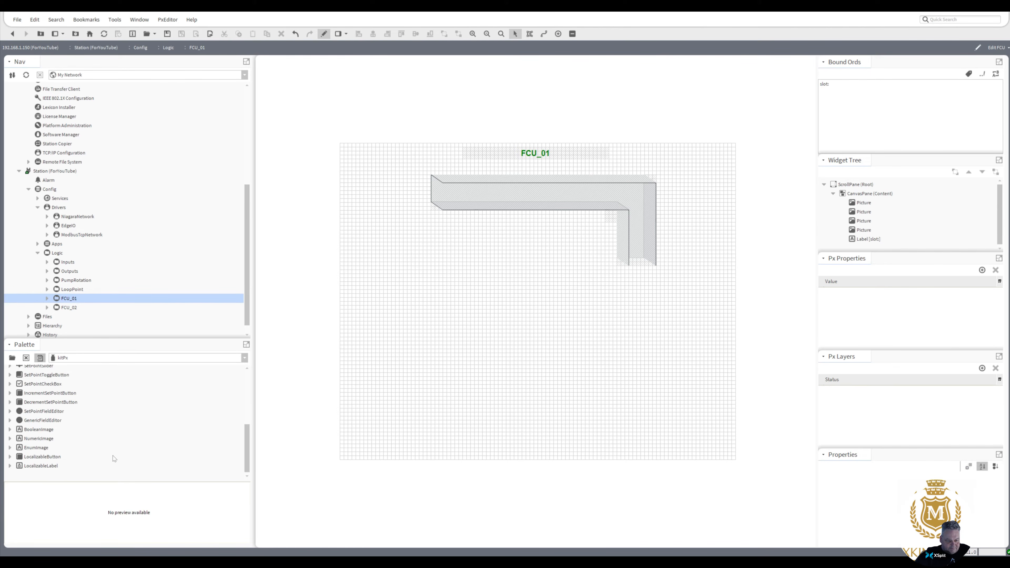
left_click(31, 431)
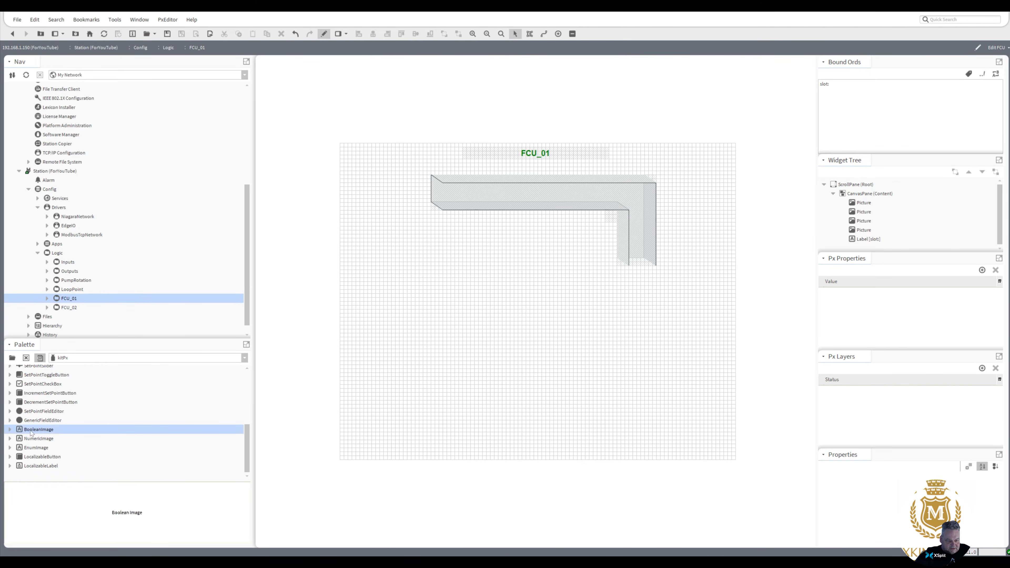
left_click_drag(30, 433, 715, 244)
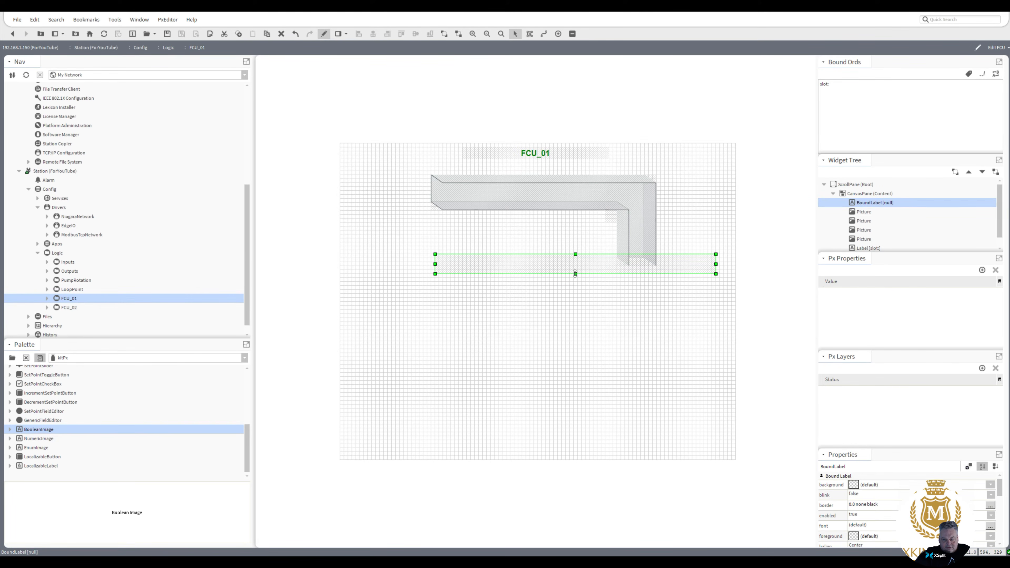
left_click_drag(575, 274, 560, 244)
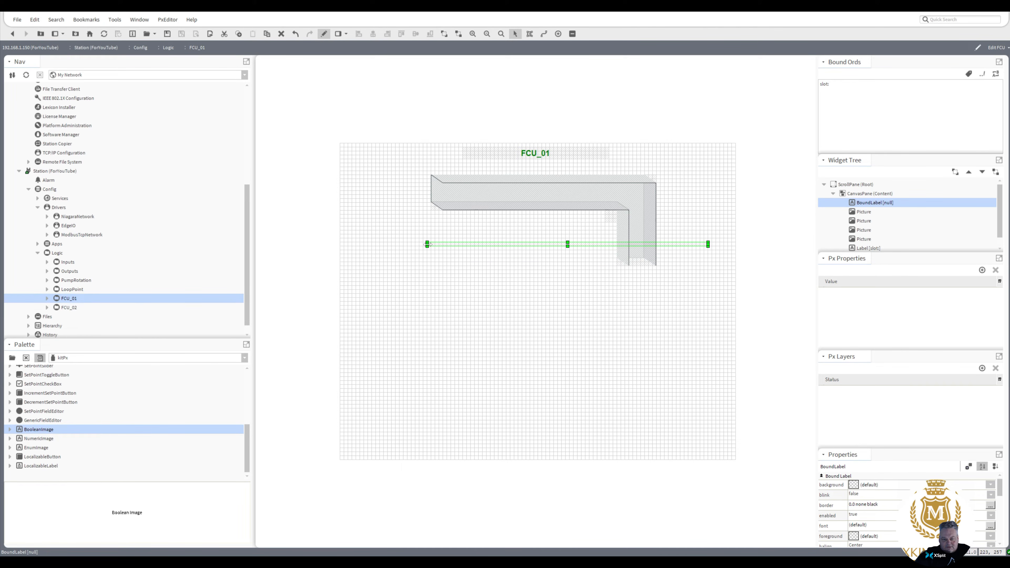
left_click_drag(427, 243, 407, 243)
- Give the thin strip label a solid black border with a width of 5 on all sides
double_click(479, 248)
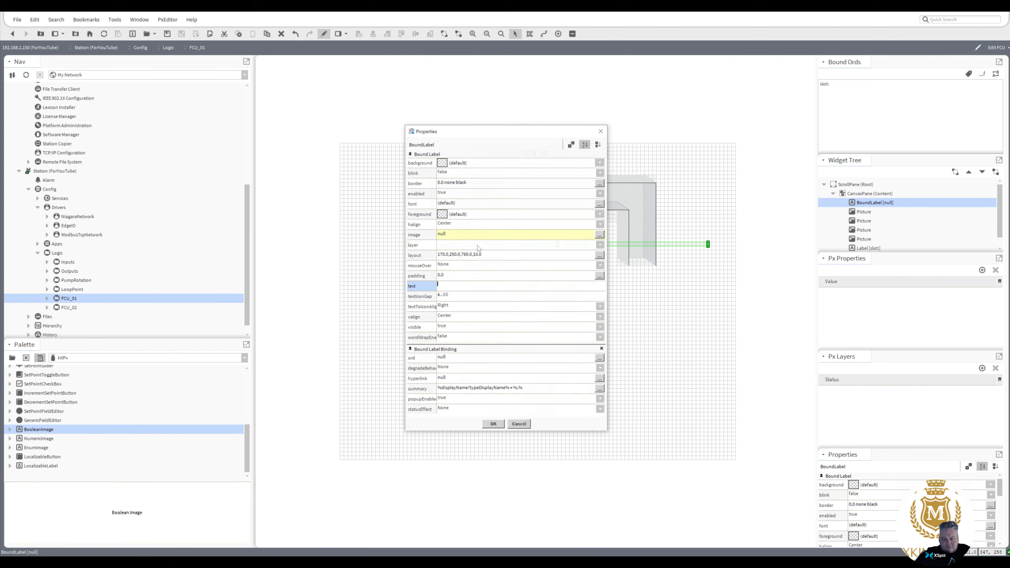
left_click(449, 183)
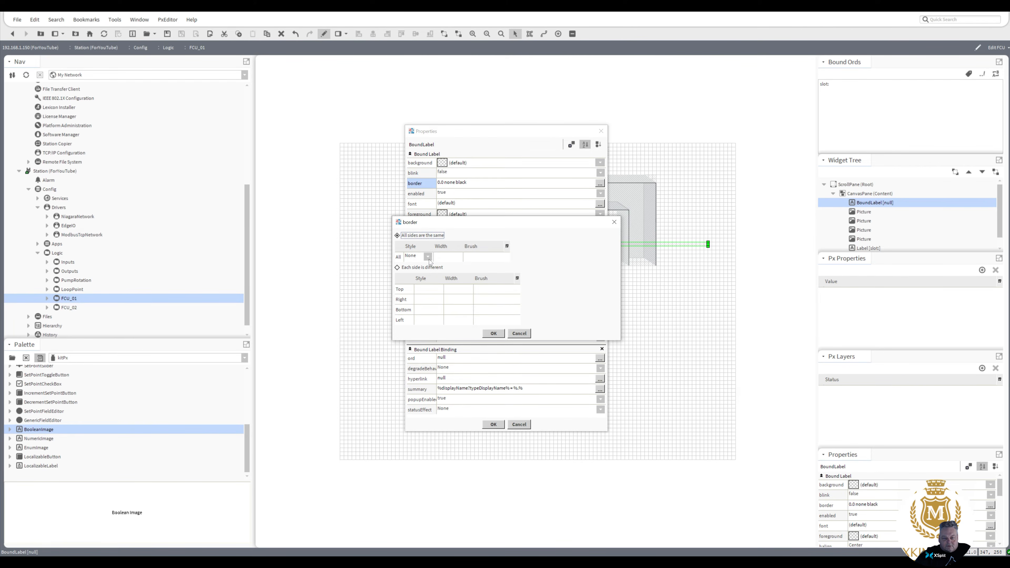
left_click(428, 257)
left_click(422, 276)
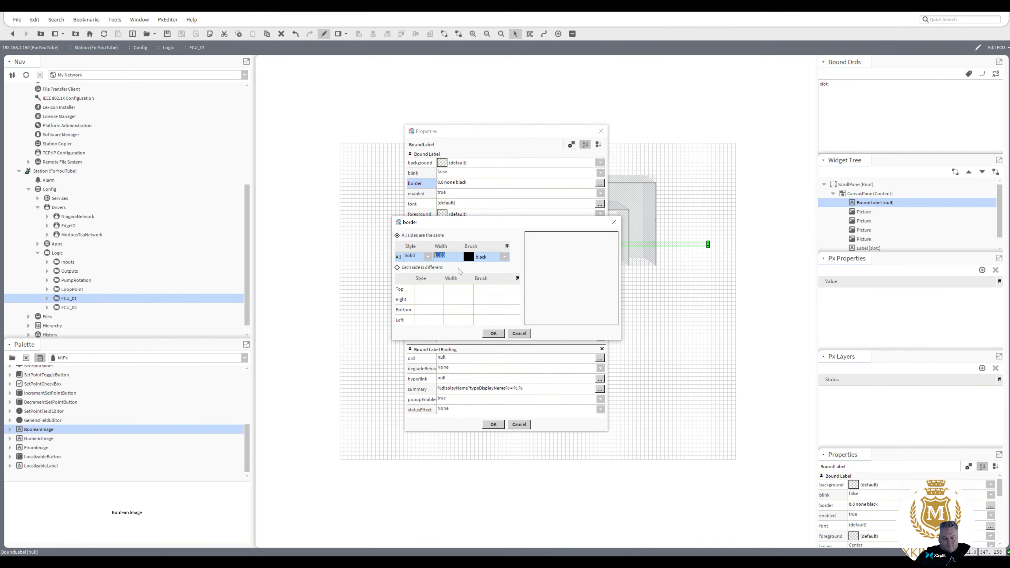
type("5")
left_click(494, 334)
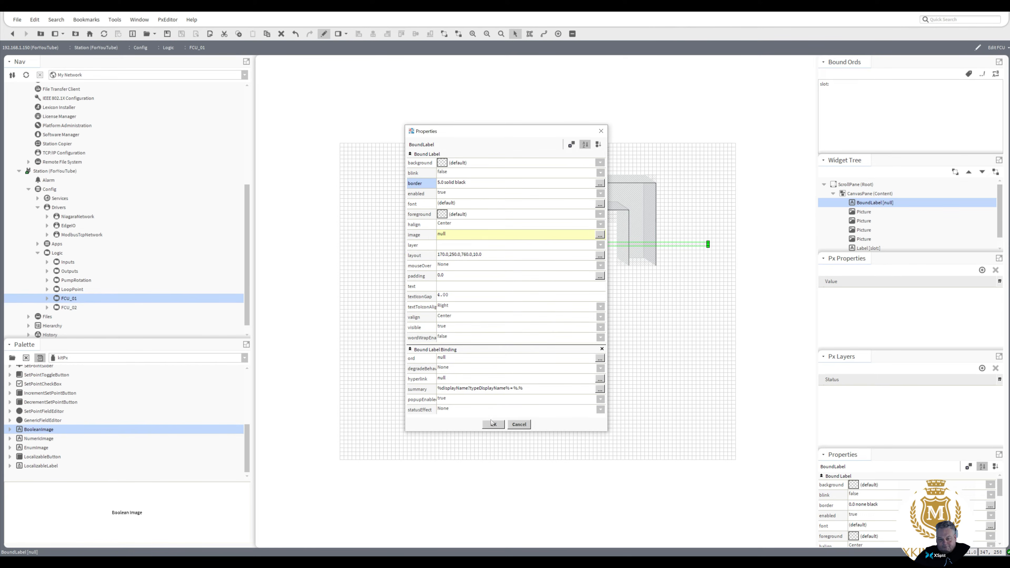
left_click(493, 425)
left_click(518, 336)
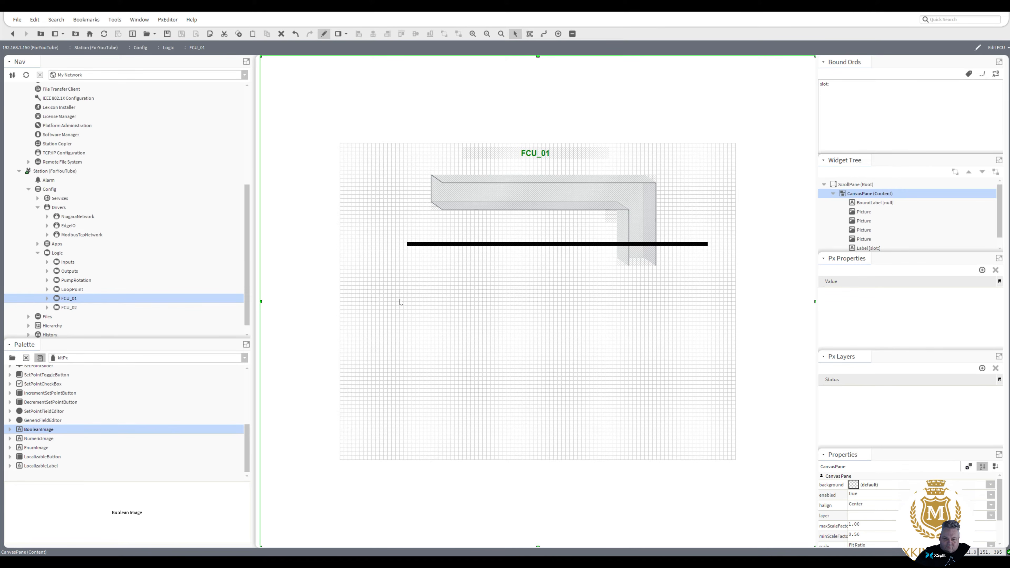
- Switch the palette back to kitPxN4svg and preview the vertical duct pieces and the extra-long horizontal duct
scroll(249, 395, "up", 4)
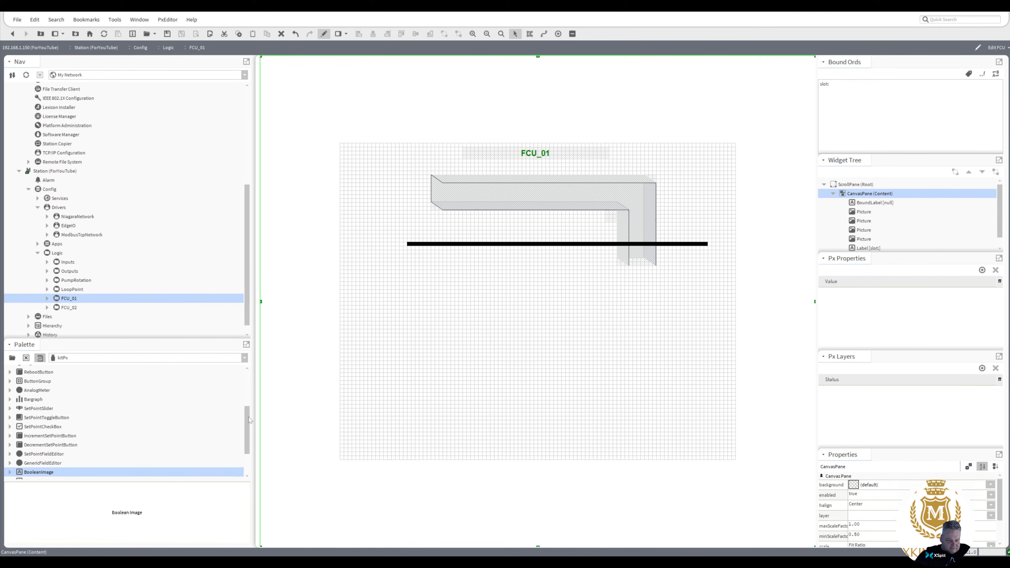
left_click(244, 358)
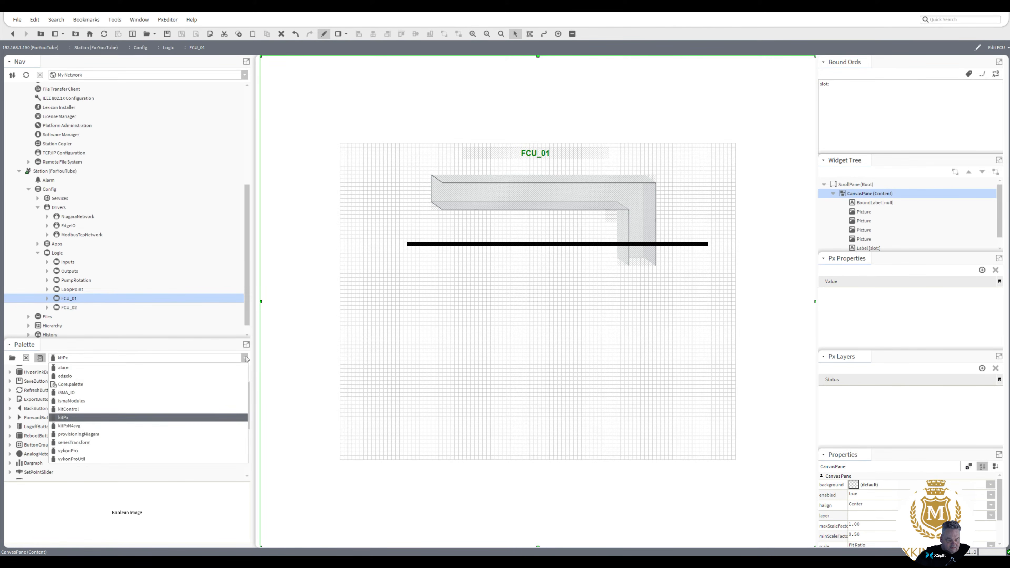
left_click(218, 426)
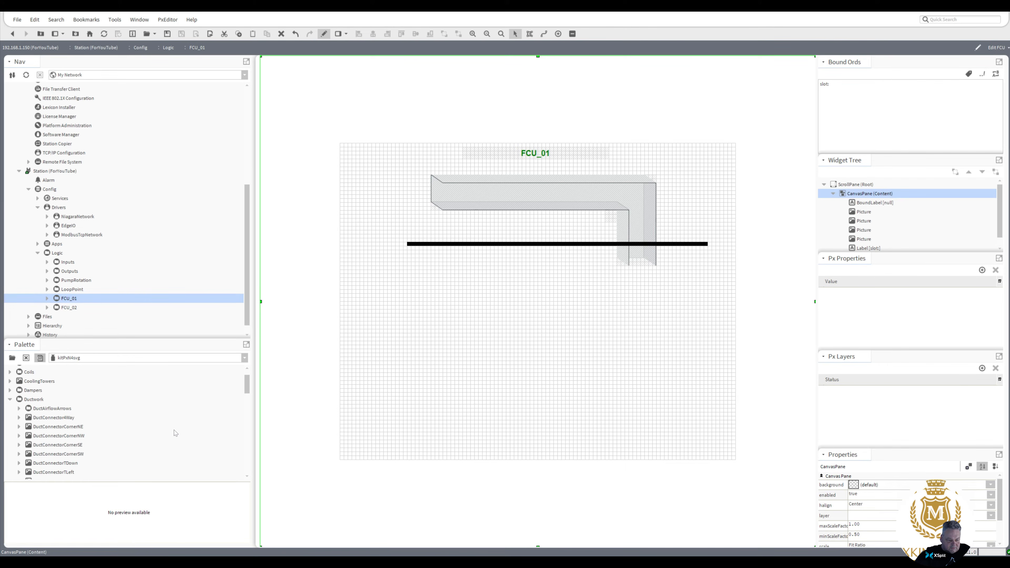
left_click_drag(246, 390, 241, 439)
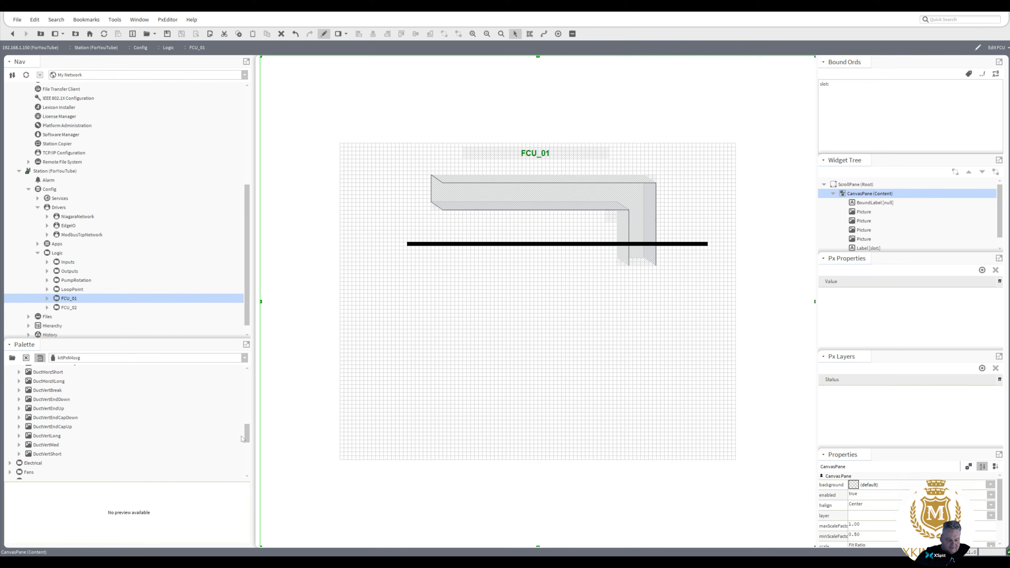
left_click(48, 444)
scroll(48, 424, "down", 1)
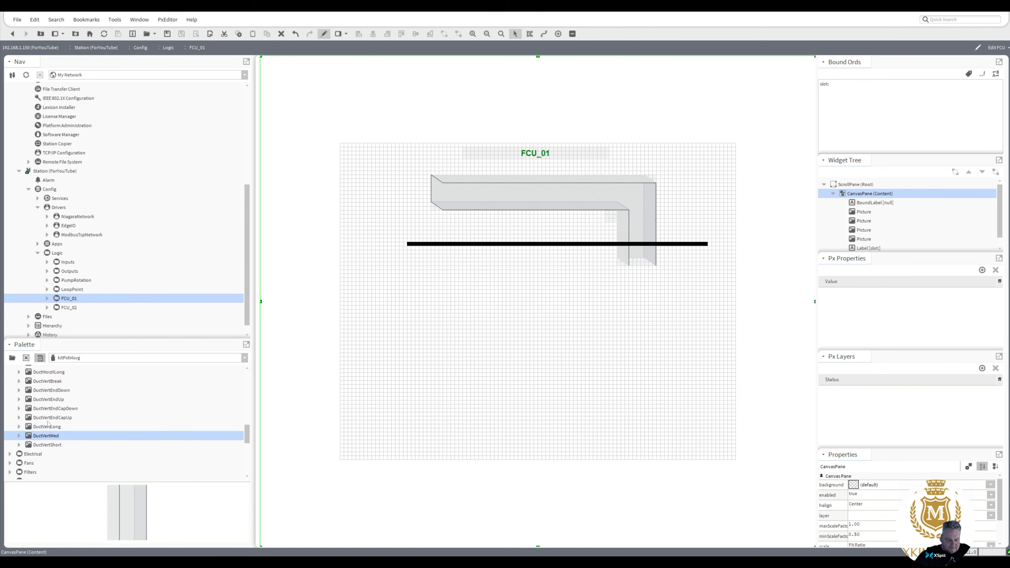
left_click(48, 418)
left_click(51, 400)
left_click(54, 381)
left_click(56, 372)
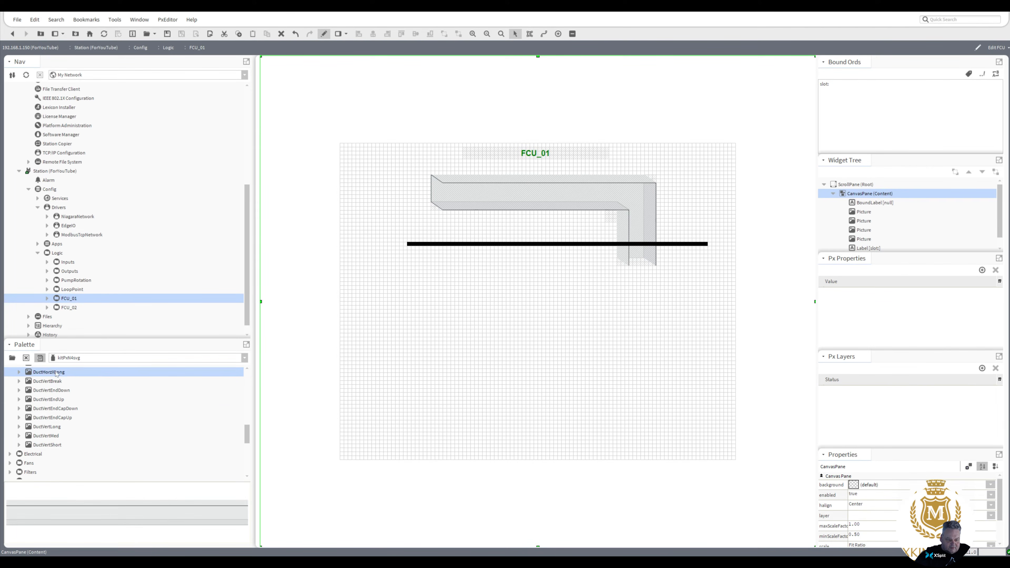
- Preview the horizontal duct pieces in the Ductwork folder, including the round, long, medium, end and dual-split variants
left_click_drag(247, 433, 247, 417)
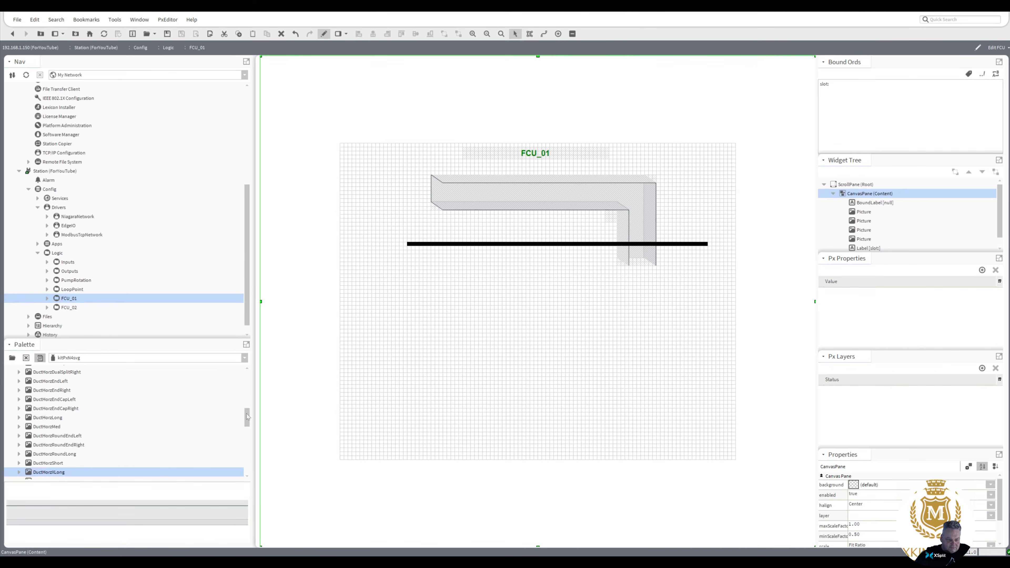
left_click(66, 455)
left_click(62, 445)
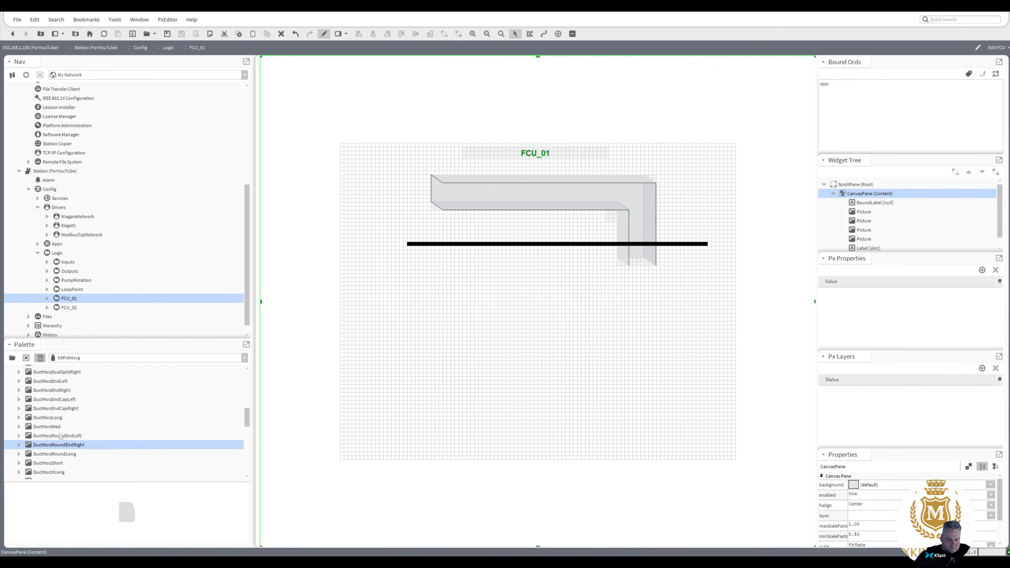
left_click(61, 436)
left_click(55, 445)
left_click(53, 427)
left_click(52, 417)
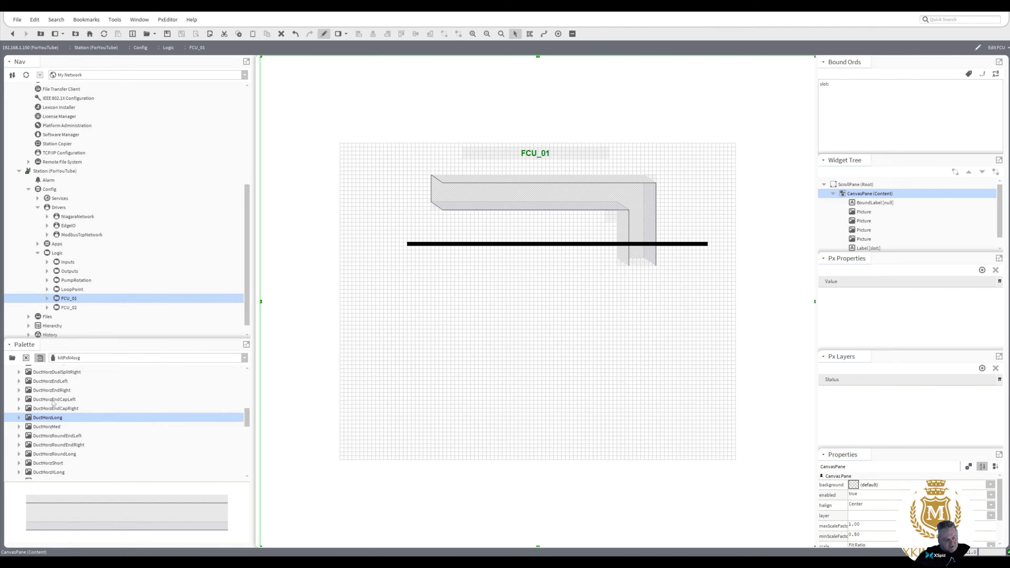
left_click(54, 399)
left_click(55, 381)
left_click(54, 371)
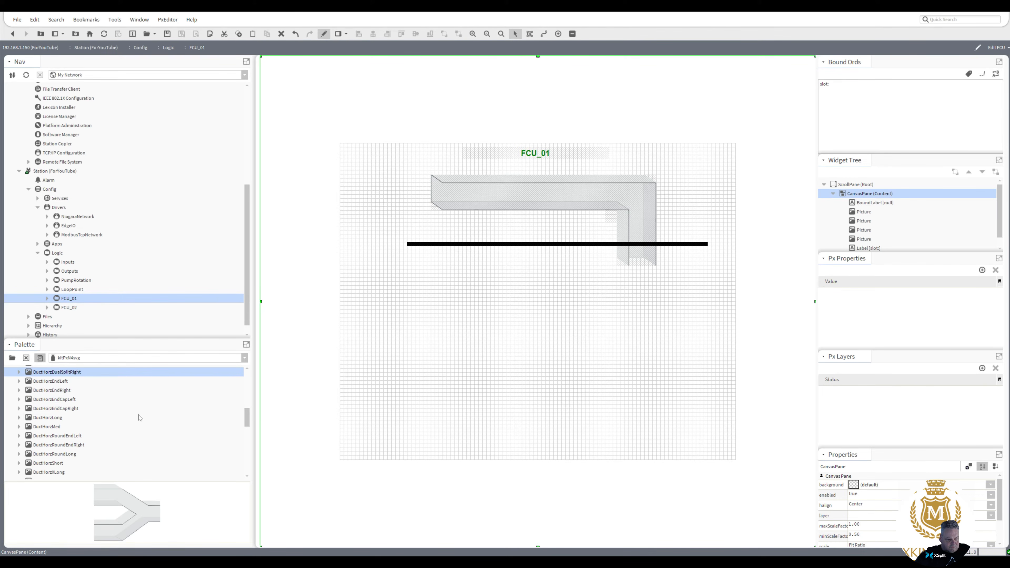
- Examine the bypass, tee, four-way and corner connector pieces in the Ductwork folder
left_click_drag(249, 416, 249, 396)
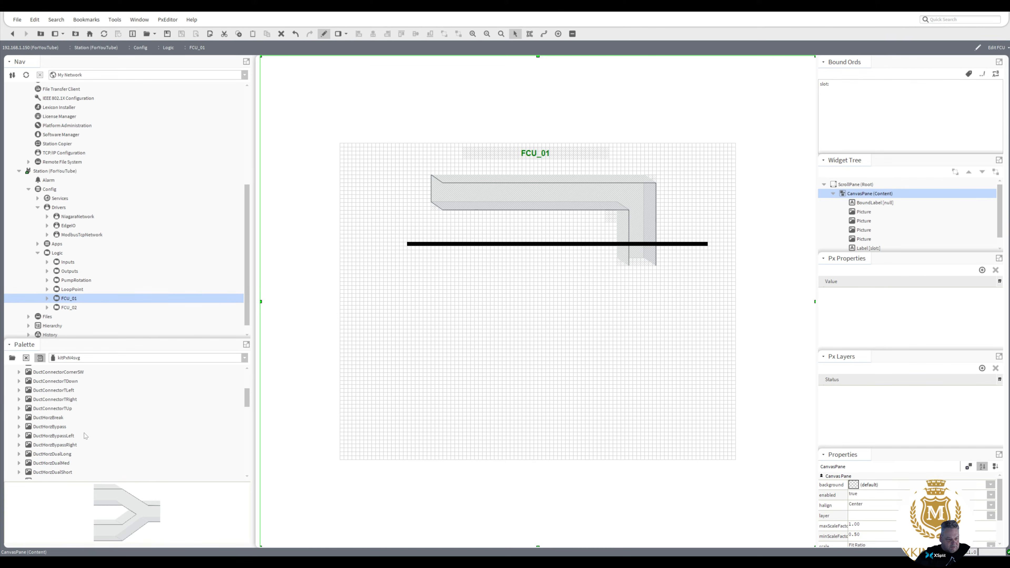
left_click(55, 437)
left_click(61, 399)
left_click(63, 380)
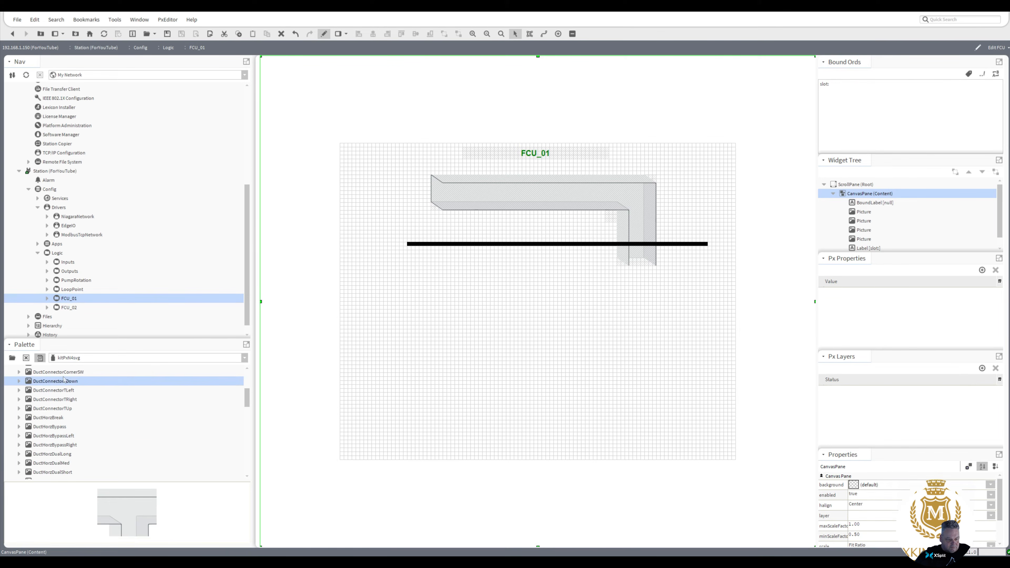
left_click(63, 373)
left_click_drag(247, 398, 250, 378)
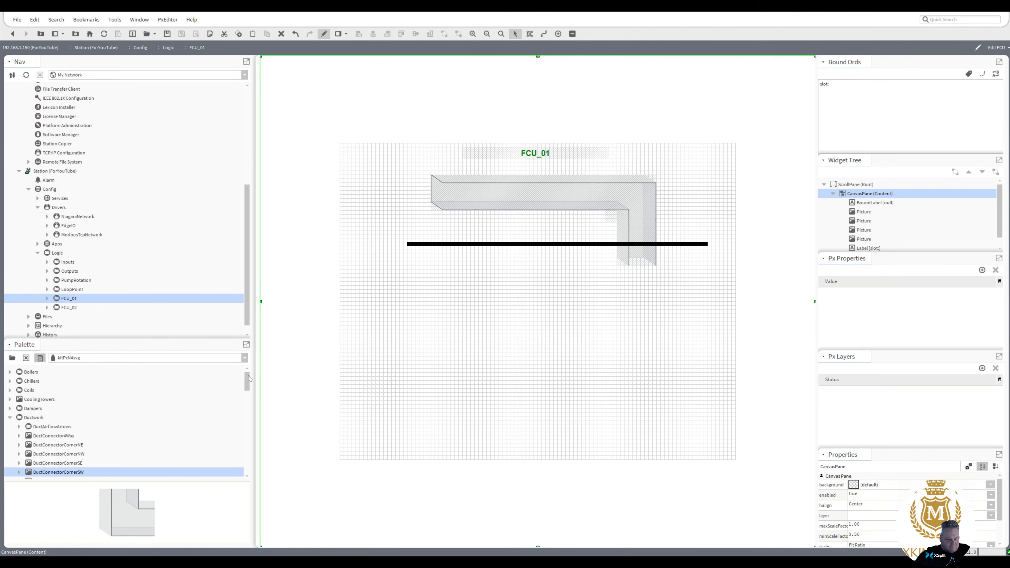
left_click(63, 436)
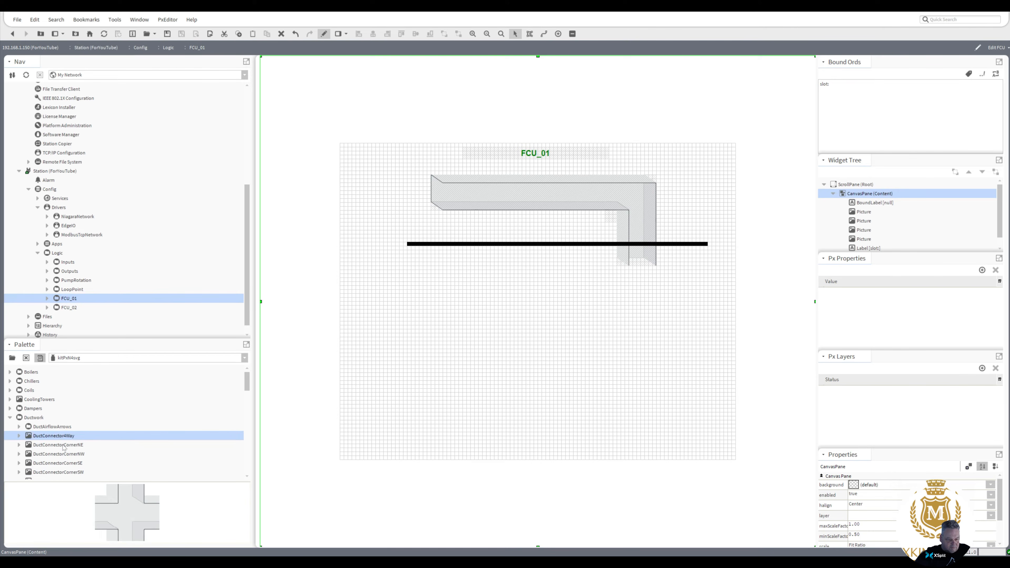
left_click(65, 446)
left_click(67, 454)
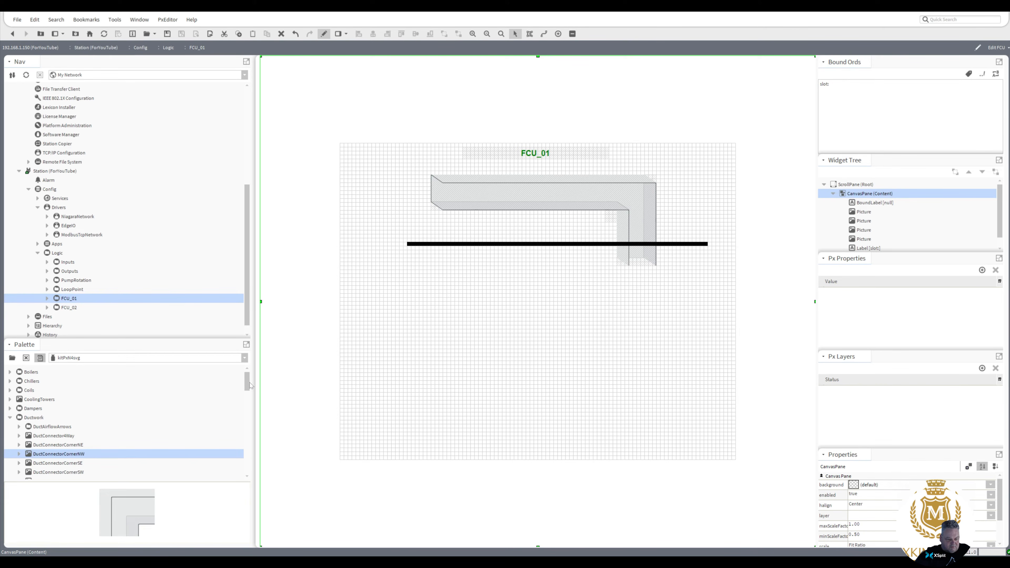
left_click_drag(250, 385, 253, 389)
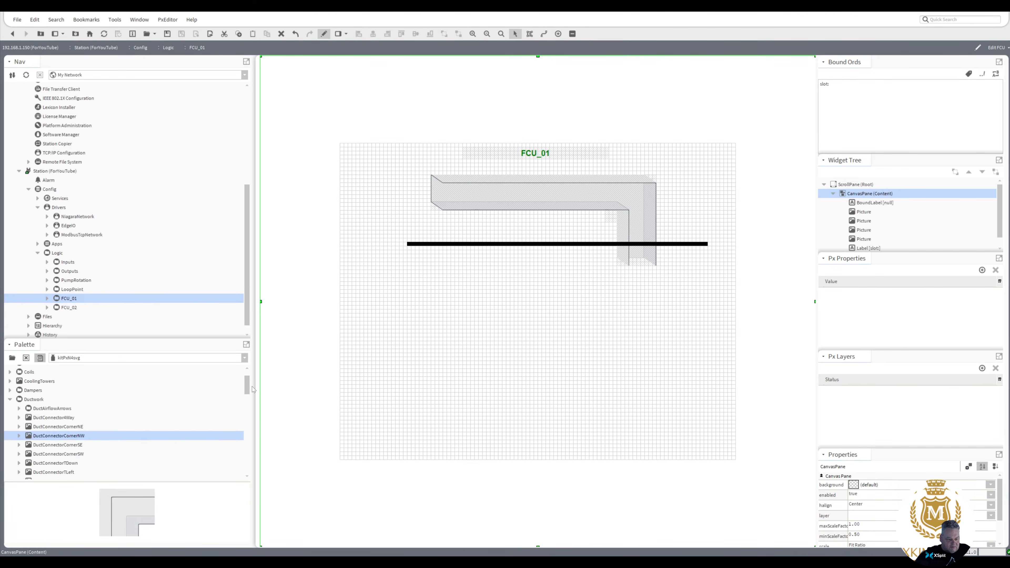
scroll(9, 373, "down", 2)
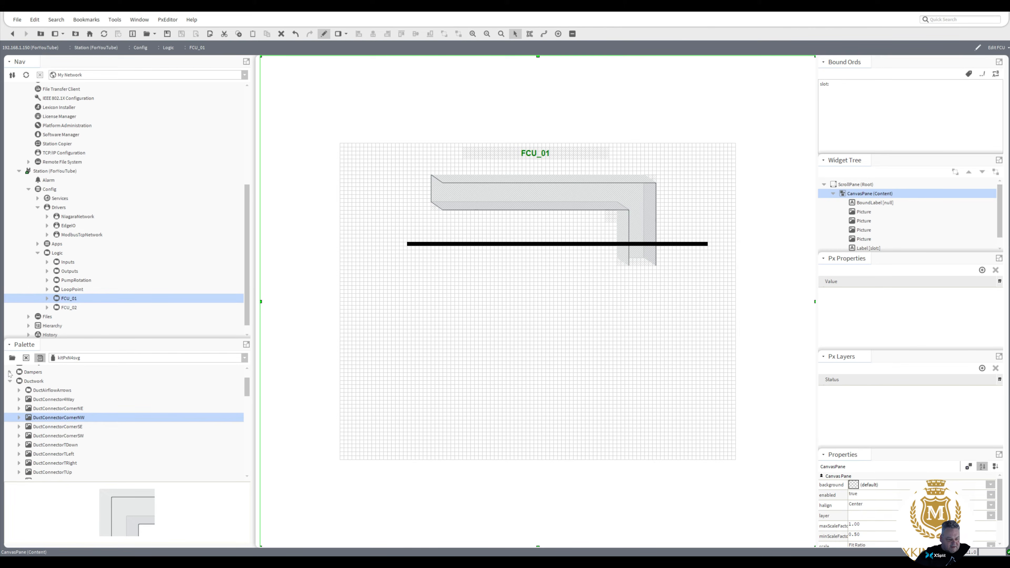
- Place the FansHorzRight fan from the palette's FansHorz group inside the horizontal duct, right of its inlet end
left_click(11, 373)
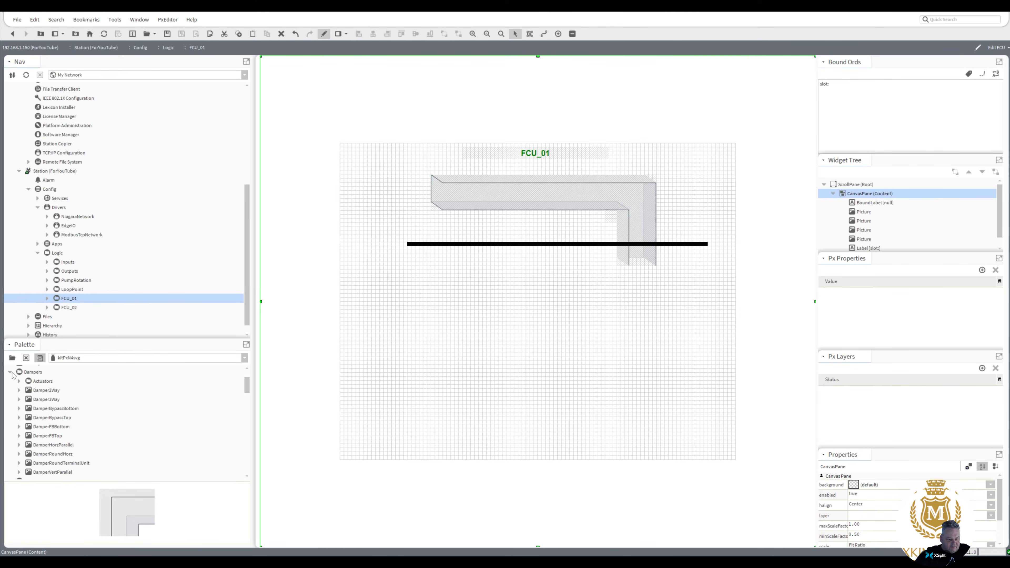
left_click(11, 372)
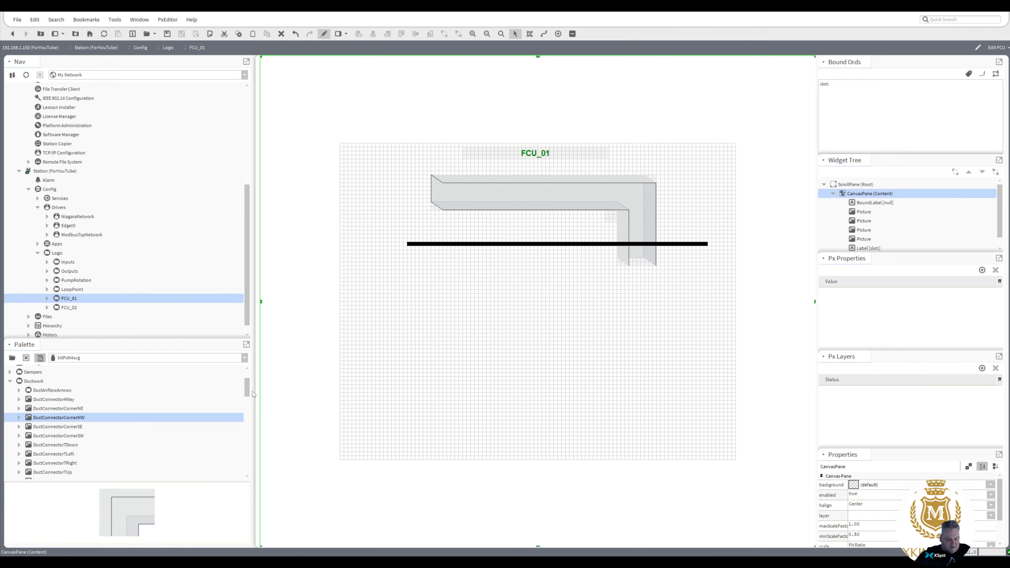
scroll(250, 380, "up", 4)
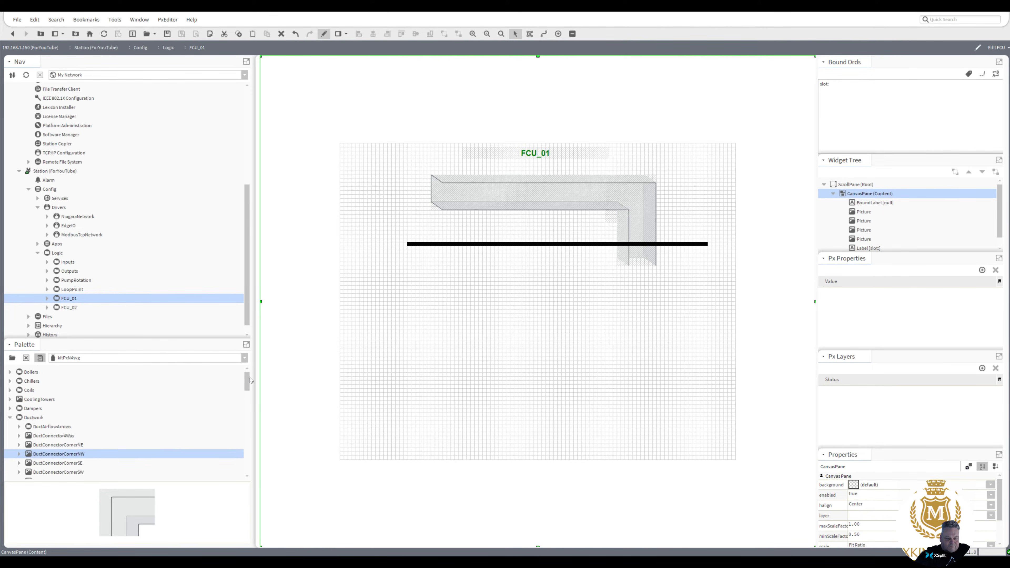
left_click(7, 418)
left_click(9, 418)
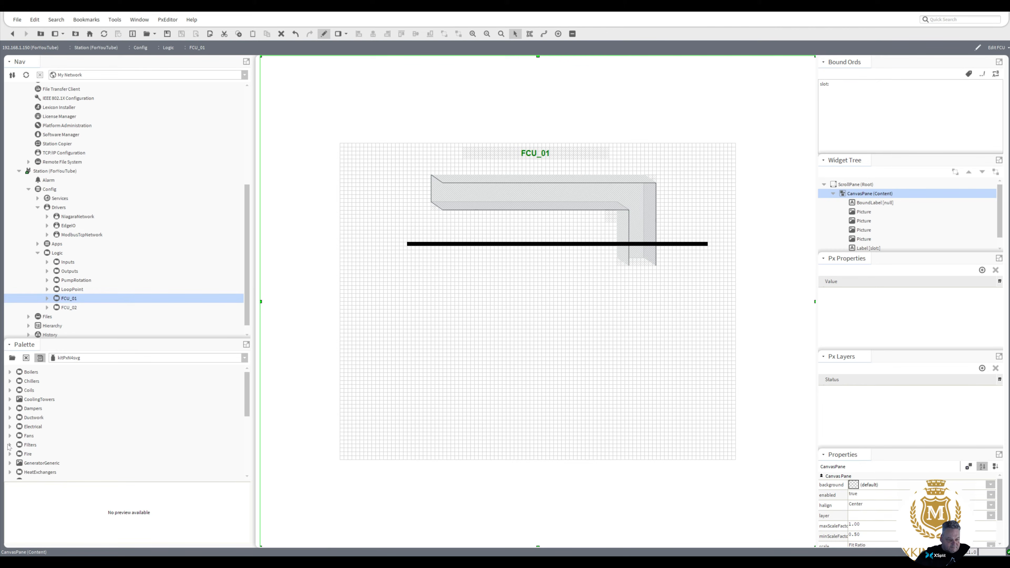
left_click(10, 436)
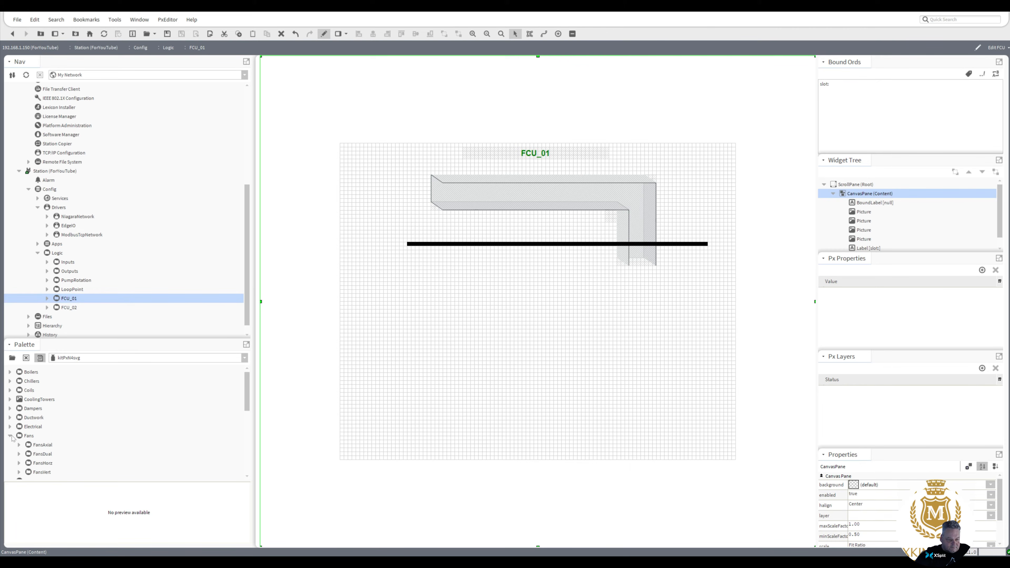
left_click(20, 463)
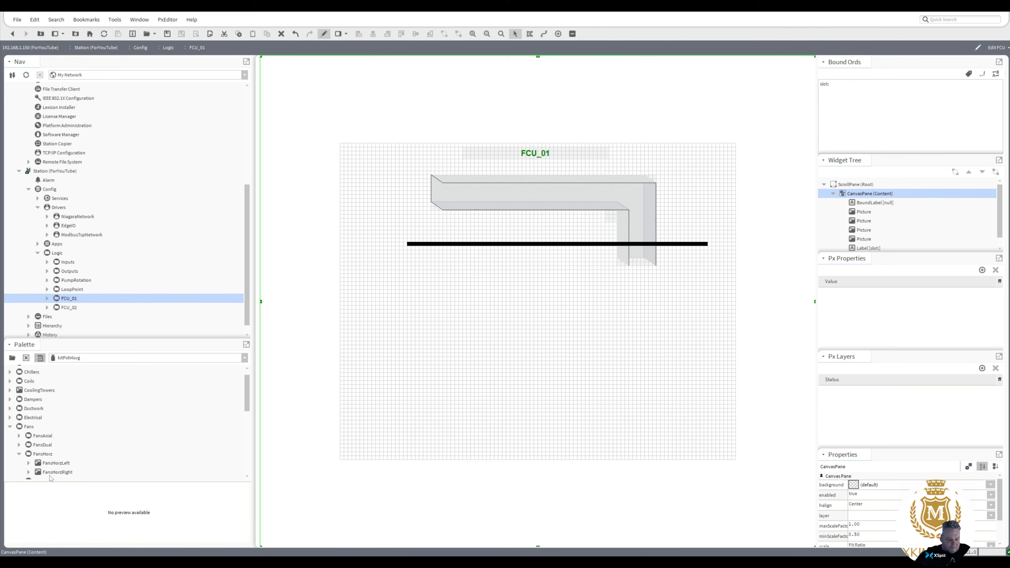
left_click_drag(51, 474, 453, 355)
left_click_drag(512, 248, 497, 204)
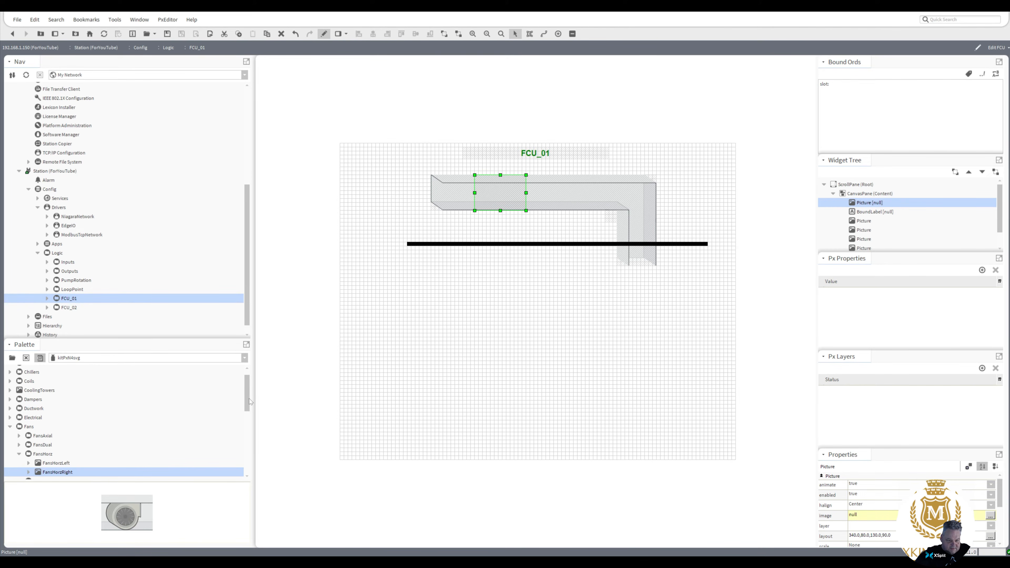
- Place a CoilsCooling picture in the duct right of the fan and a CoilsHeating picture between it and the corner
scroll(249, 402, "up", 1)
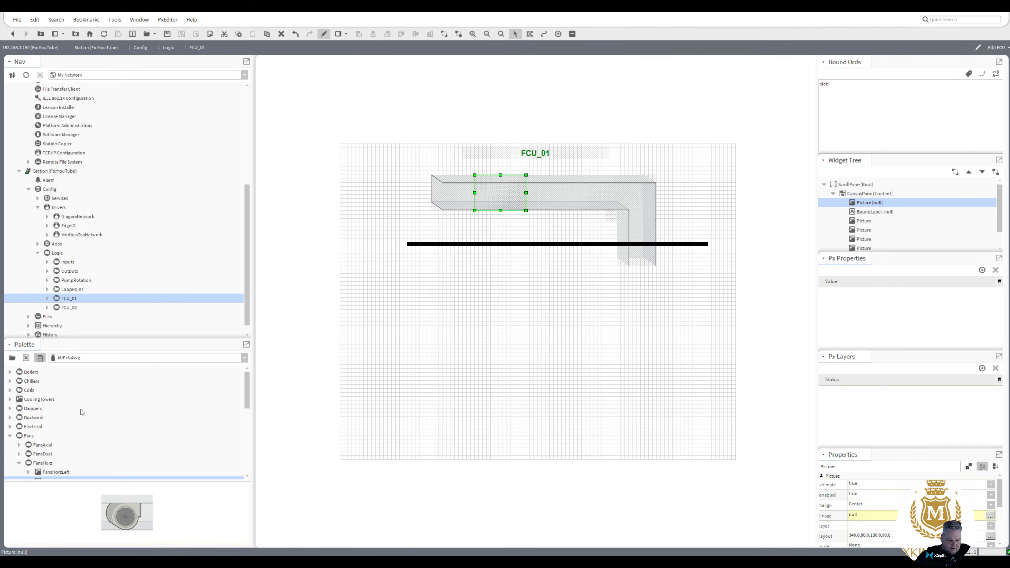
left_click(10, 391)
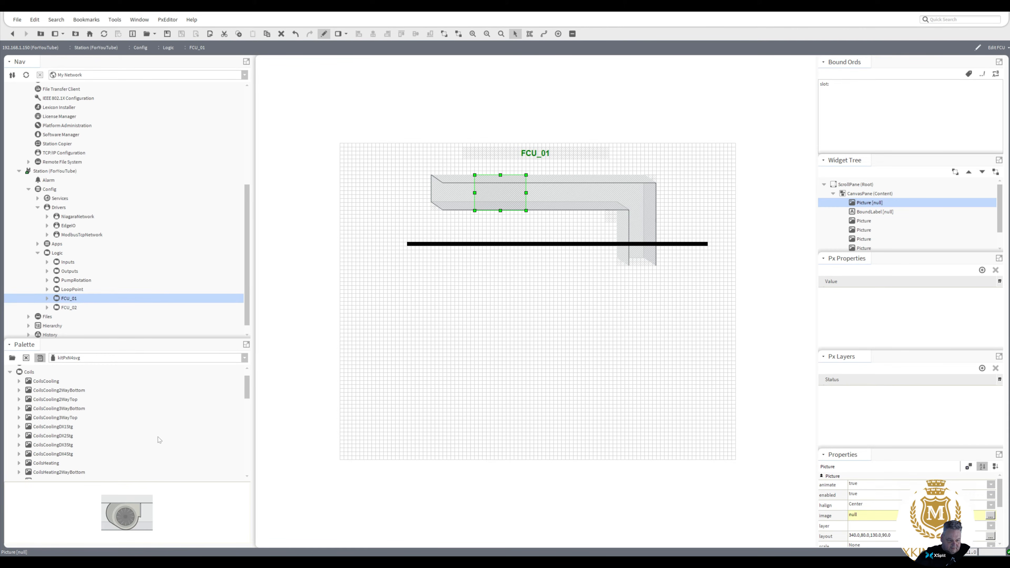
left_click(50, 383)
left_click_drag(50, 384, 549, 198)
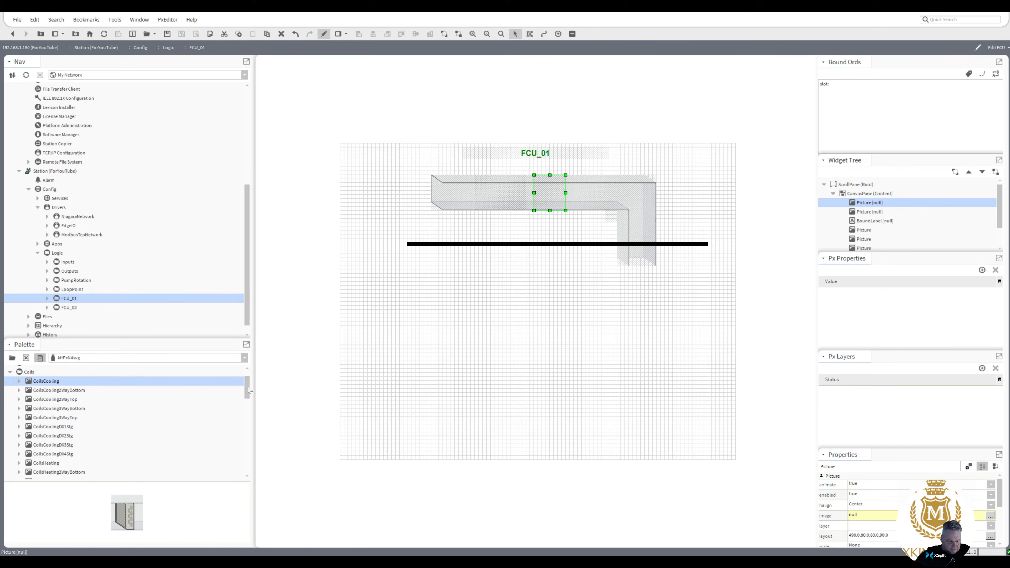
left_click_drag(248, 390, 246, 396)
left_click_drag(42, 440, 594, 204)
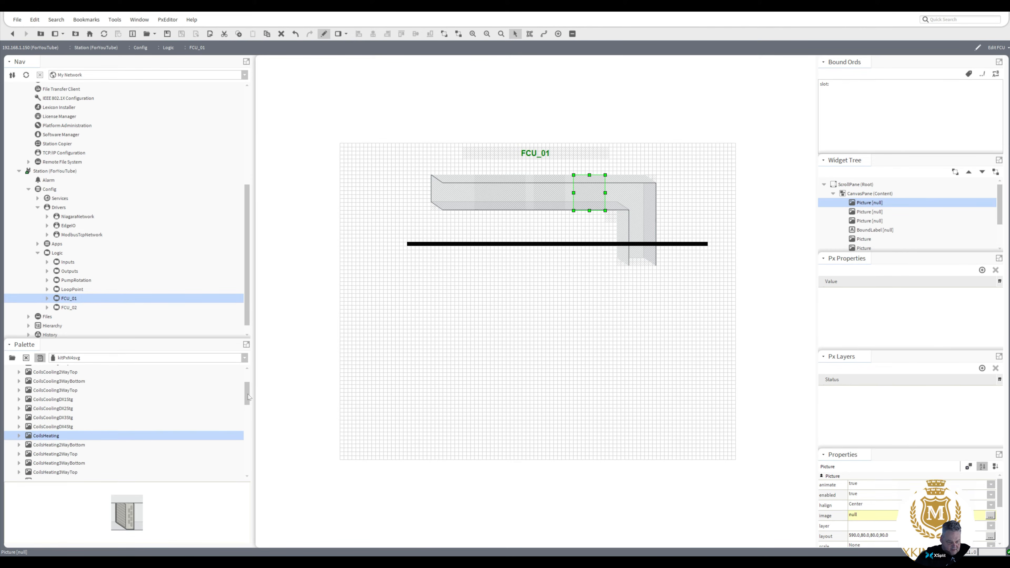
- Place a FilterSingle picture from the palette's Filters group in the duct directly left of the fan
scroll(247, 399, "down", 1)
left_click_drag(247, 399, 247, 380)
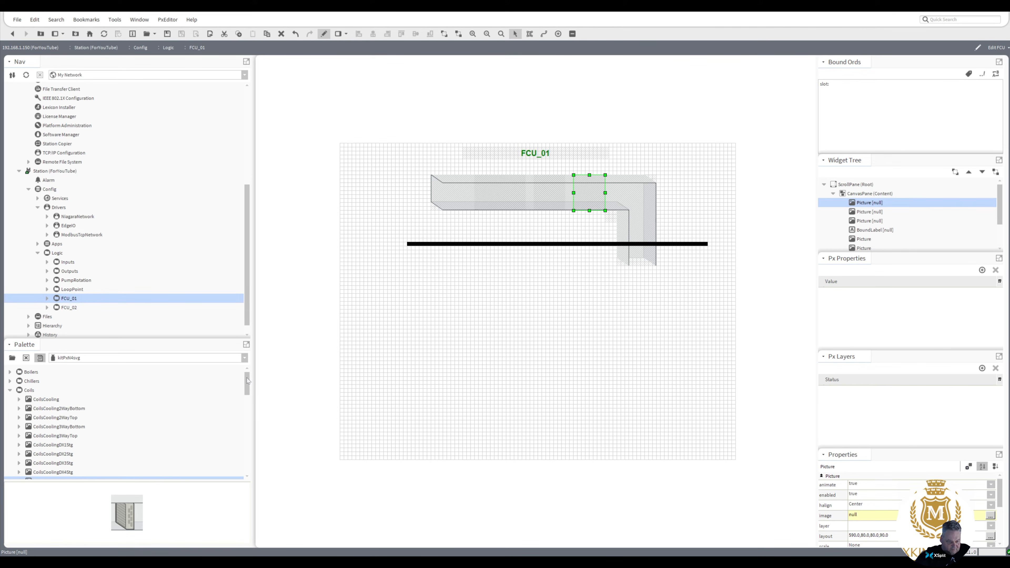
left_click(10, 391)
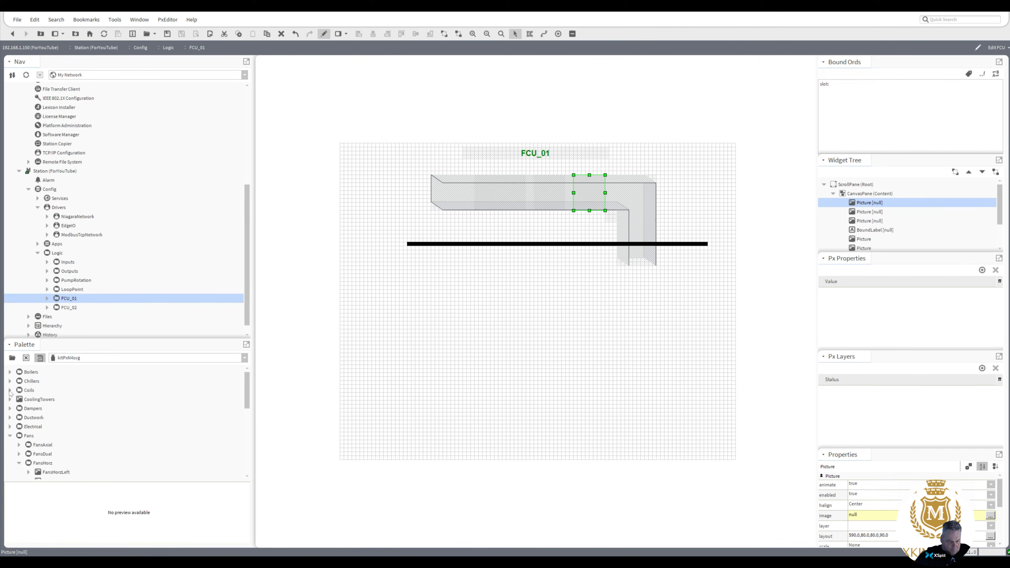
left_click(10, 436)
left_click(10, 446)
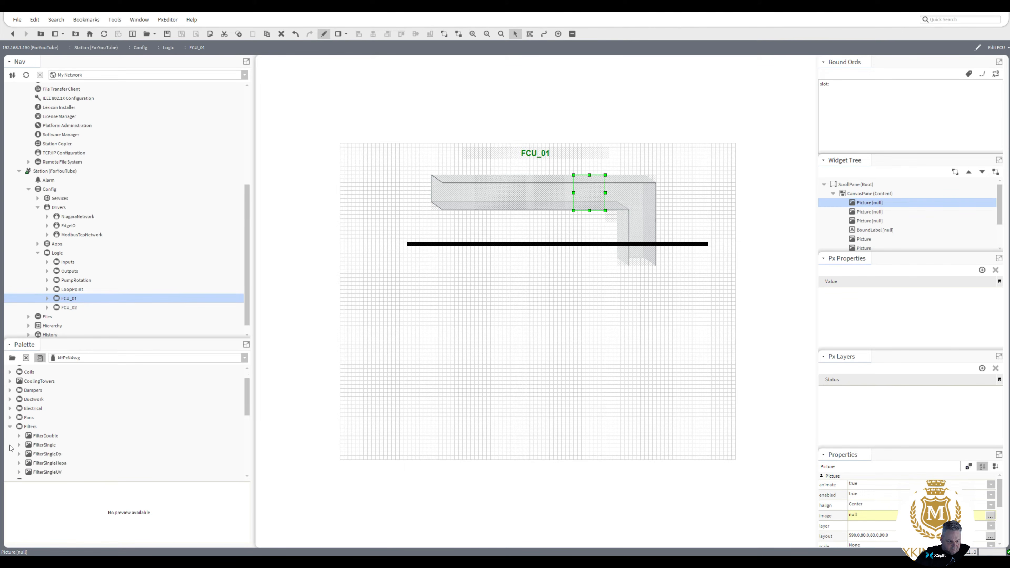
left_click(43, 446)
left_click_drag(43, 446, 459, 200)
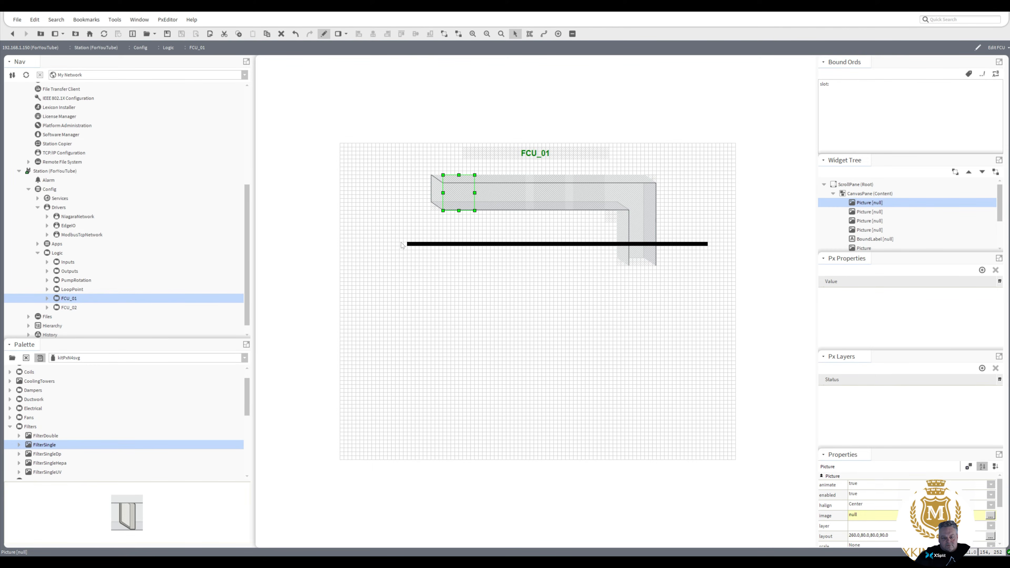
- Start making widgets below the duct for FCU_01's points EnableSwitchPirSched through Filter and FanCoilEnable through HtgValveOnOff
scroll(248, 275, "up", 2)
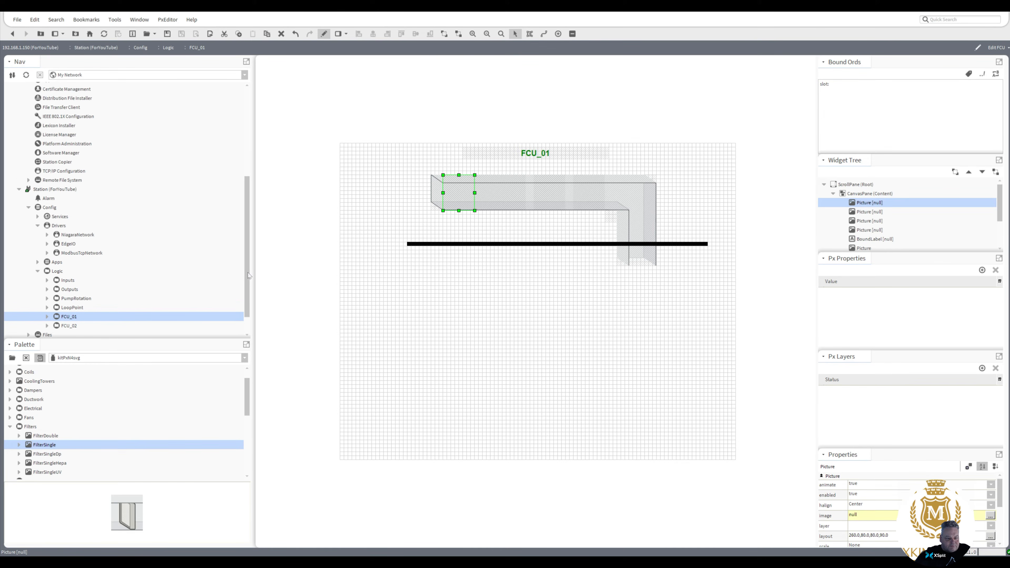
scroll(246, 280, "down", 3)
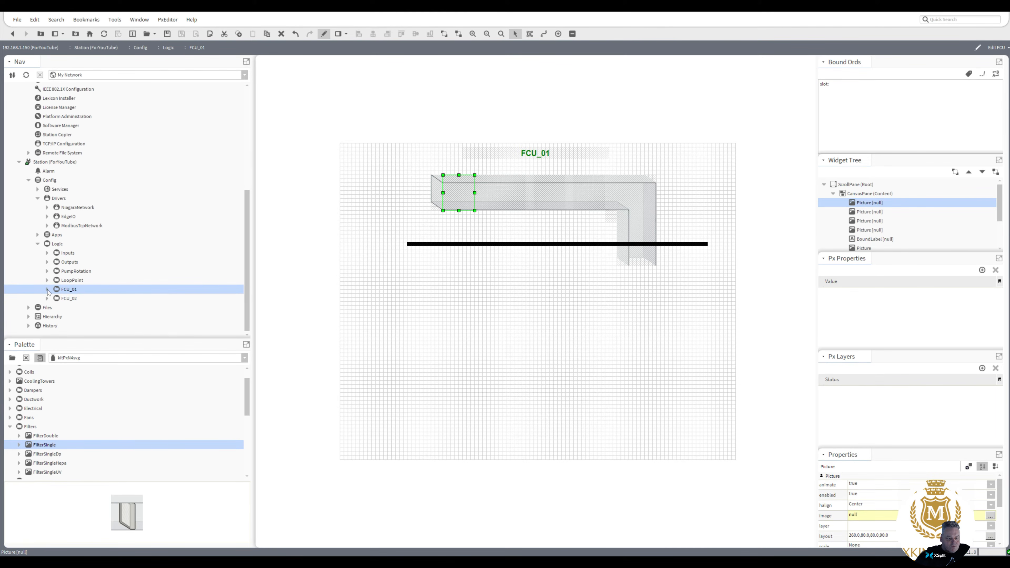
left_click(48, 290)
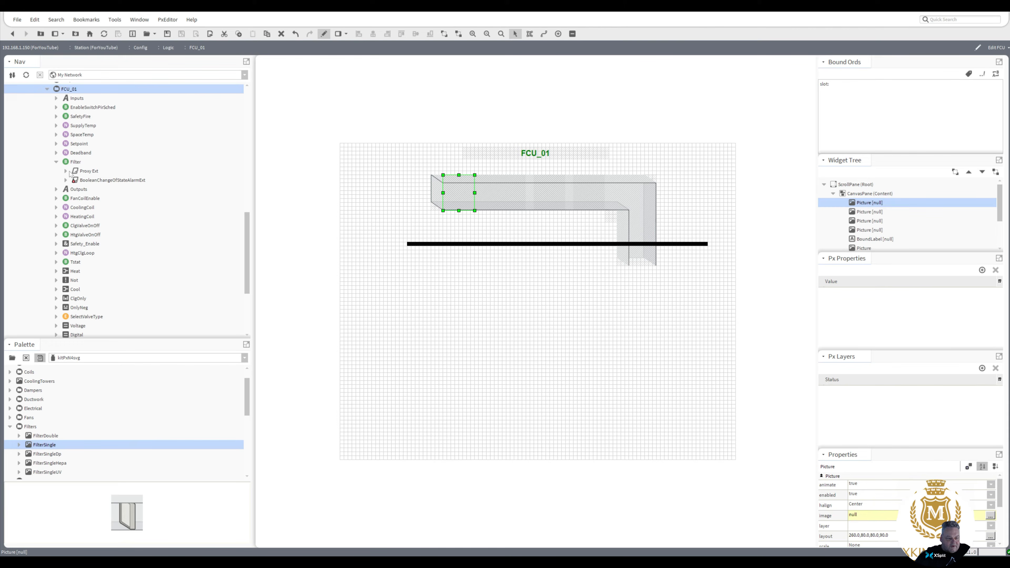
left_click(56, 163)
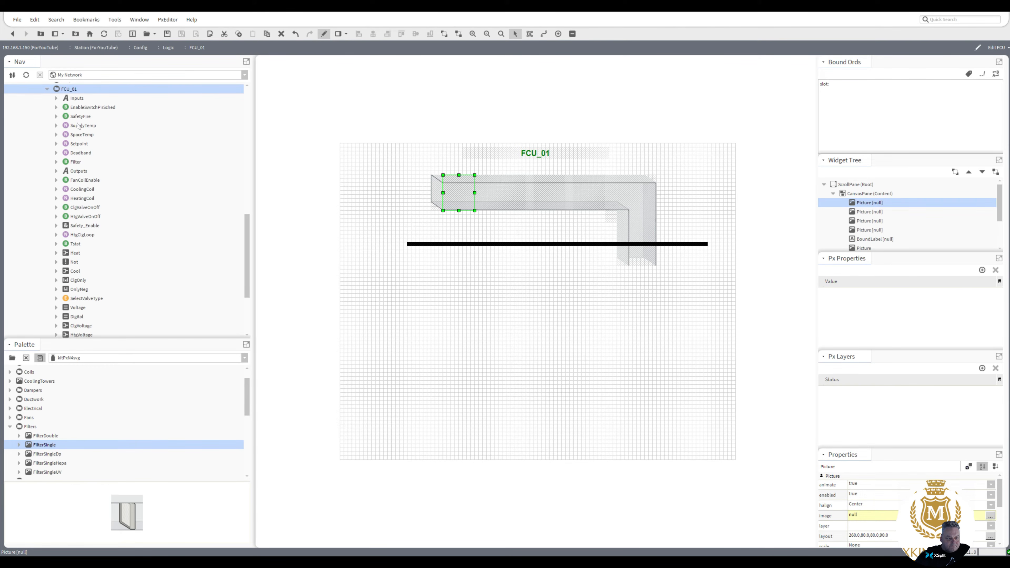
left_click(77, 109)
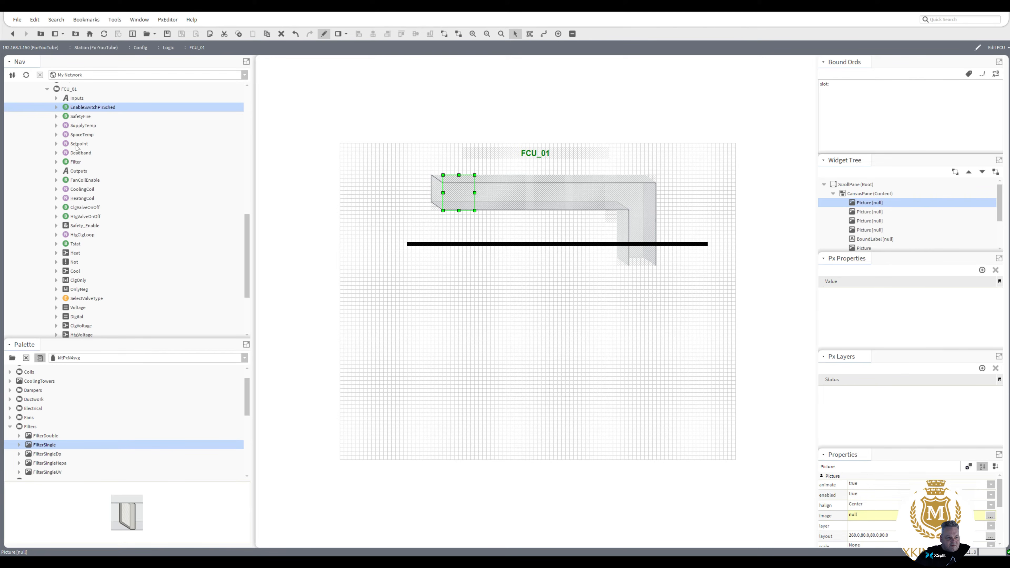
left_click(76, 163, "shift")
left_click(78, 182, "ctrl")
key("ctrl+shift+Down")
key("ctrl+shift+Down")
key("ctrl+shift+Down")
key("ctrl+shift+Down")
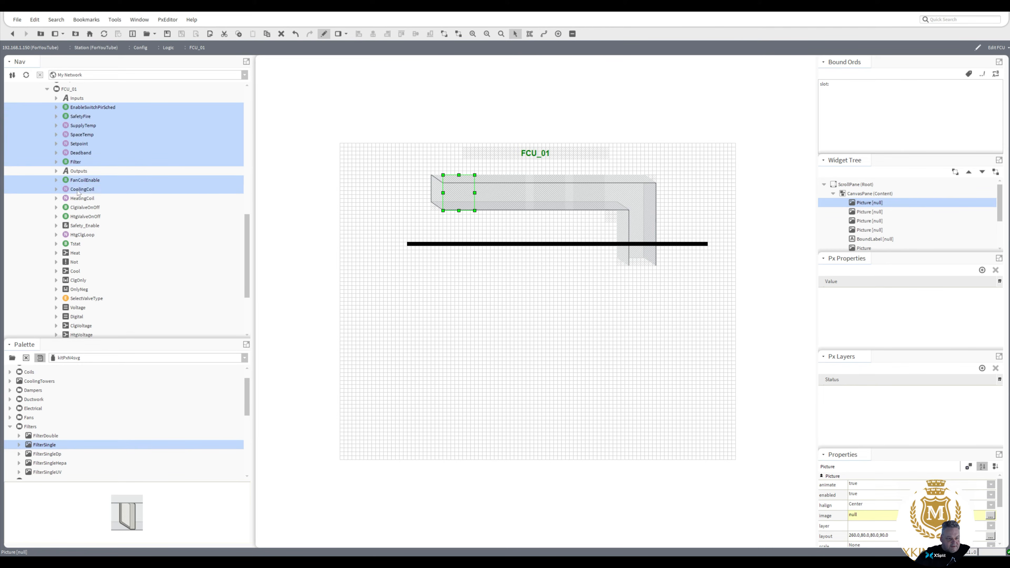
left_click_drag(79, 183, 445, 324)
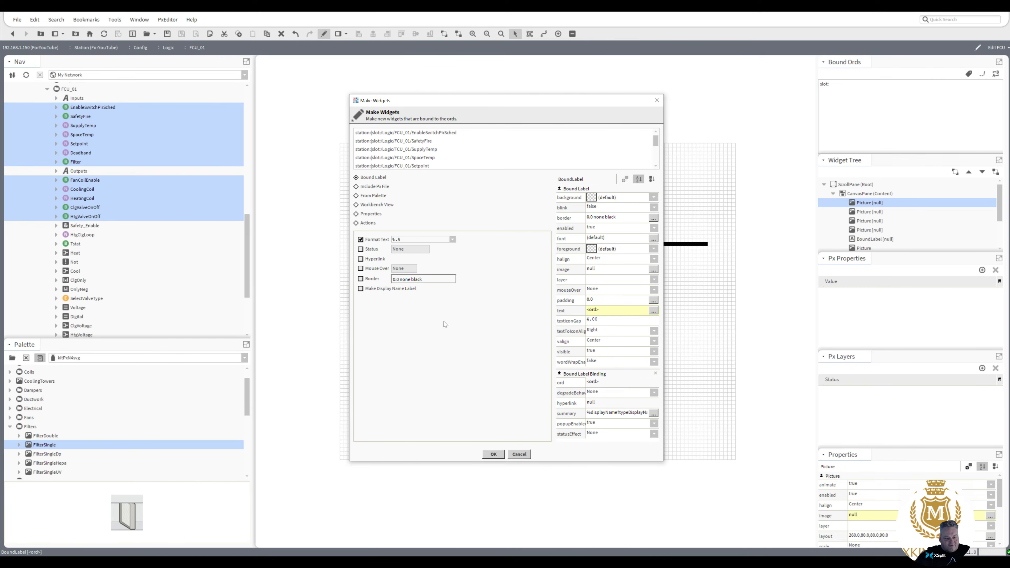
- Animate the bound labels' background with the I Status To Simple converter, applying the background status colors
right_click(595, 198)
left_click(606, 201)
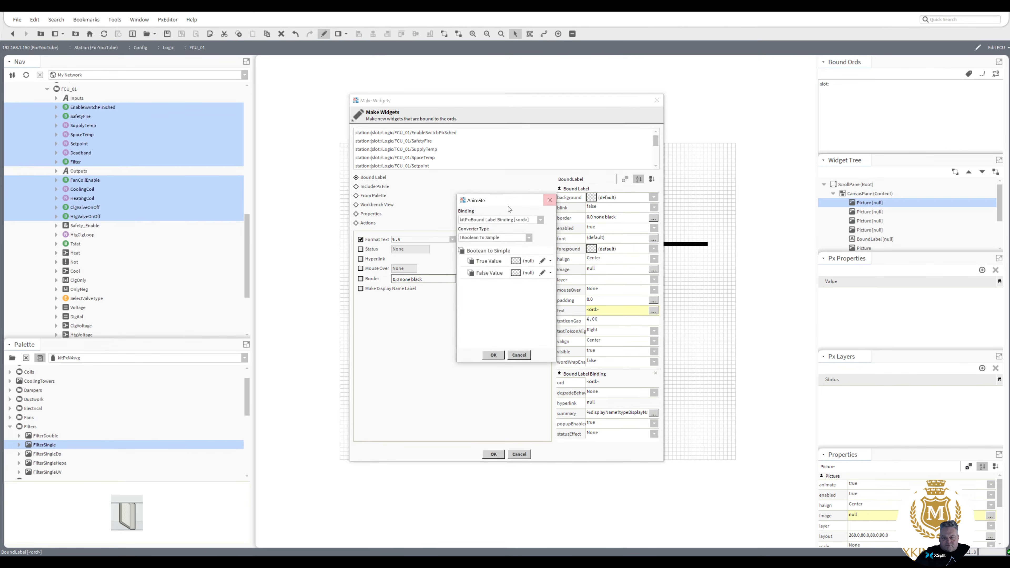
left_click(517, 237)
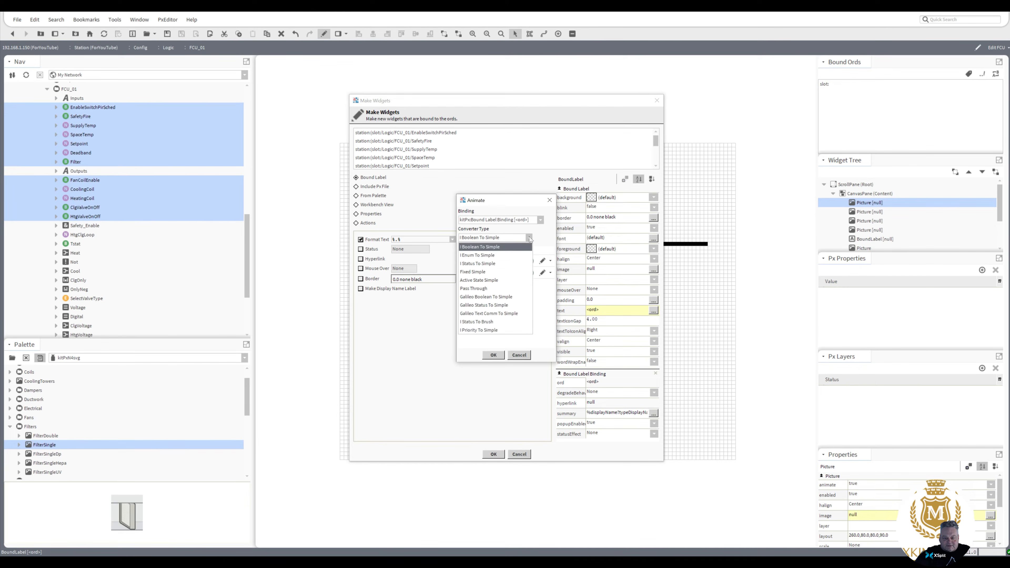
left_click(517, 263)
left_click(529, 339)
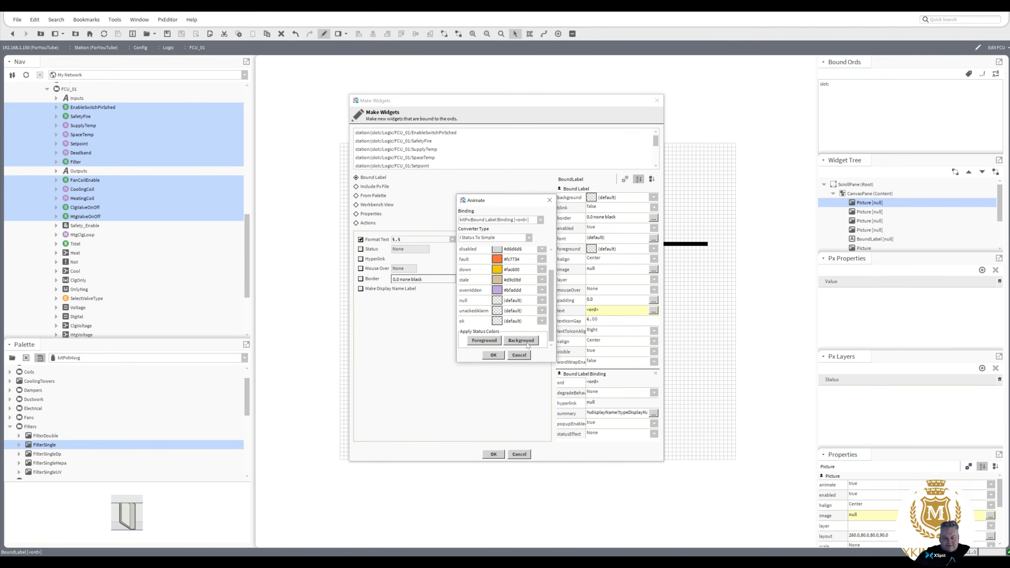
left_click(494, 355)
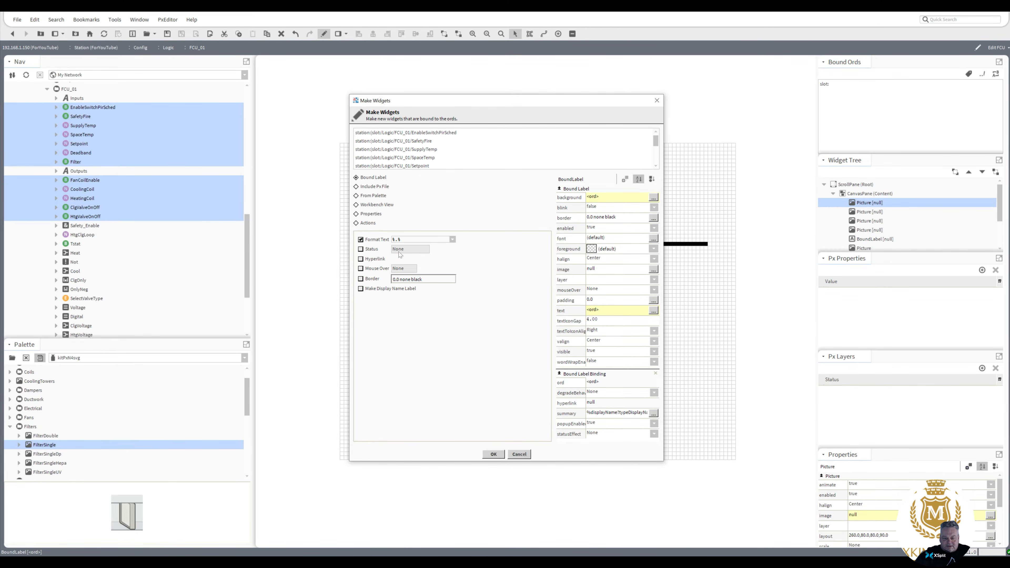
- Set the bound labels' format text to %out.value% and enable Make Display Name Label
type("out.")
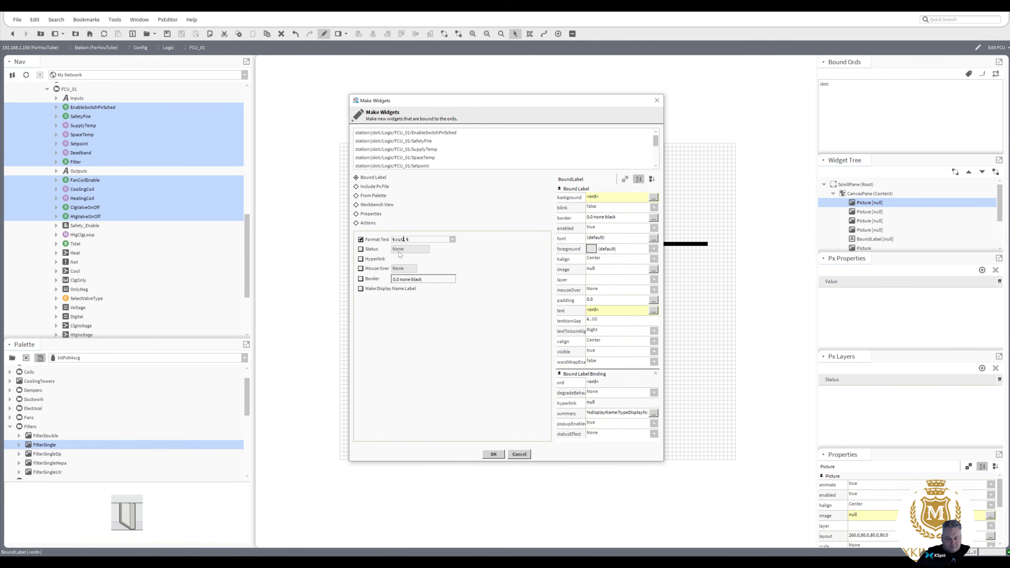
type("valu")
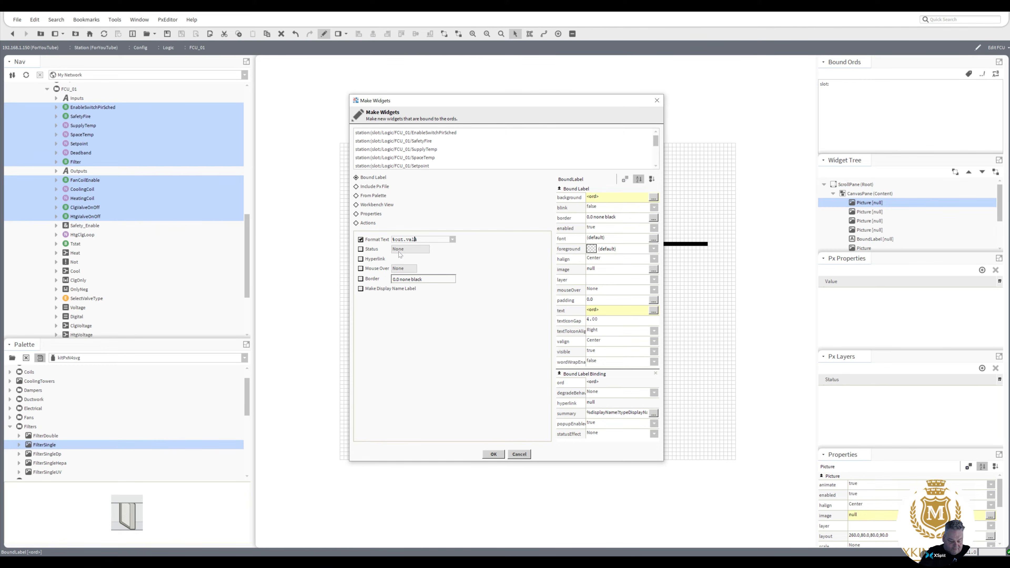
type("e%")
left_click(360, 289)
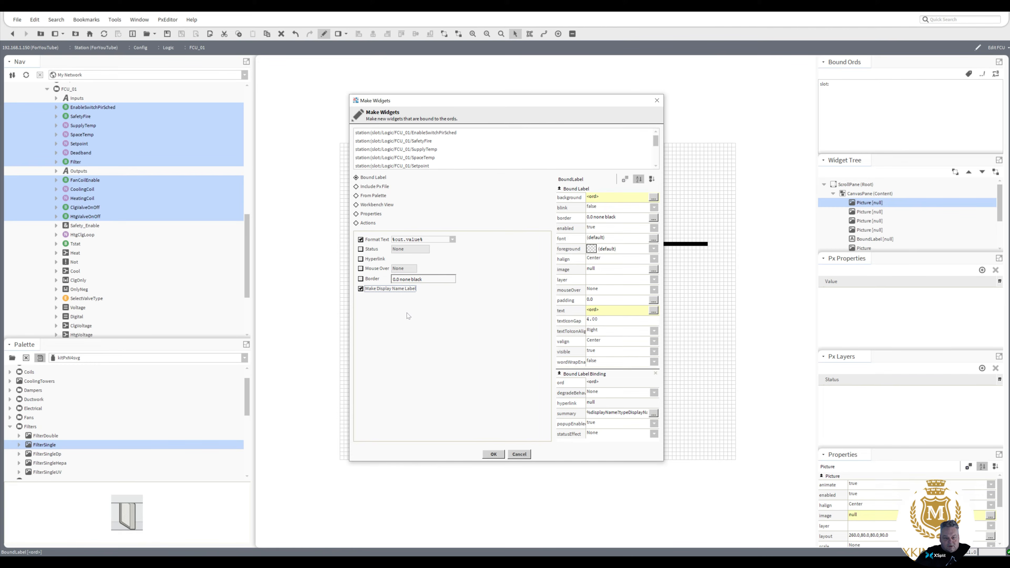
- Animate the bound labels' foreground with the I Boolean To Simple converter, using green for the true value
right_click(594, 247)
left_click(606, 253)
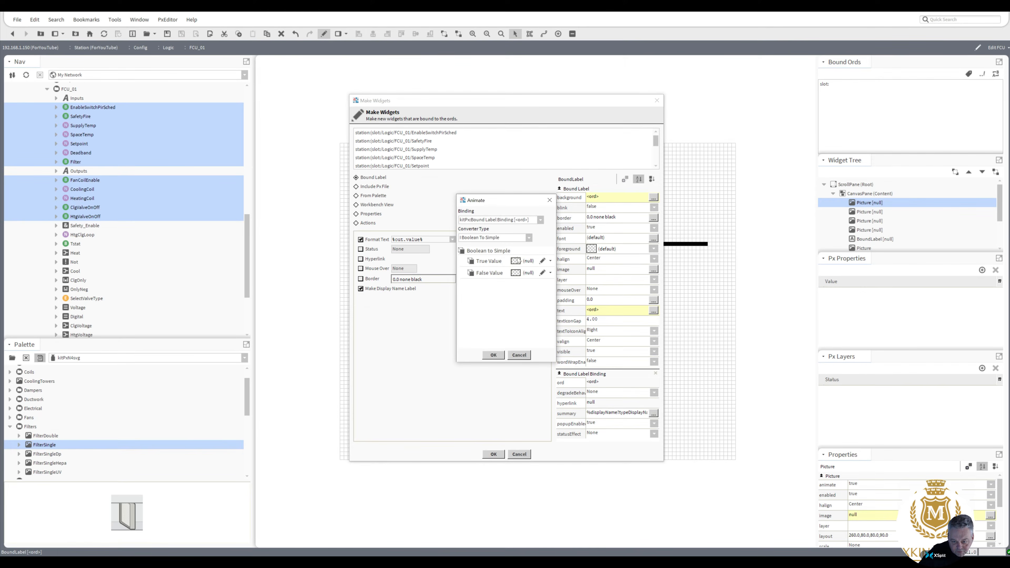
left_click(516, 261)
left_click(393, 238)
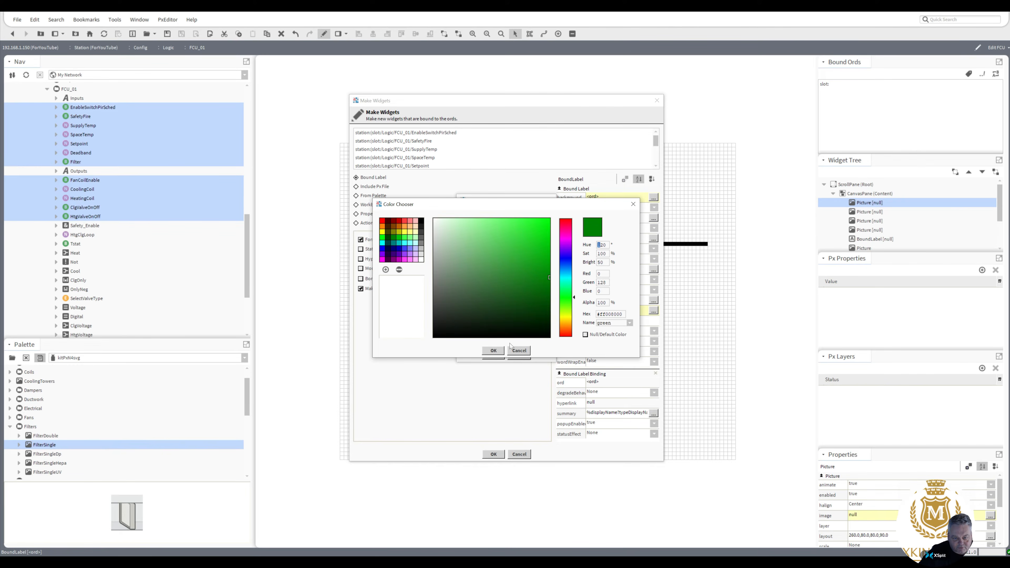
left_click(500, 351)
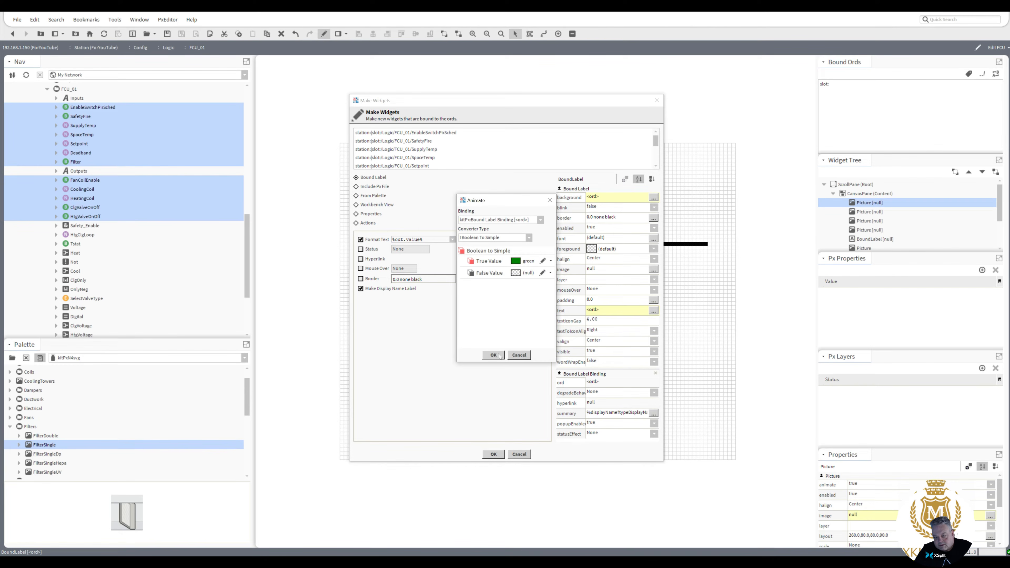
left_click(498, 356)
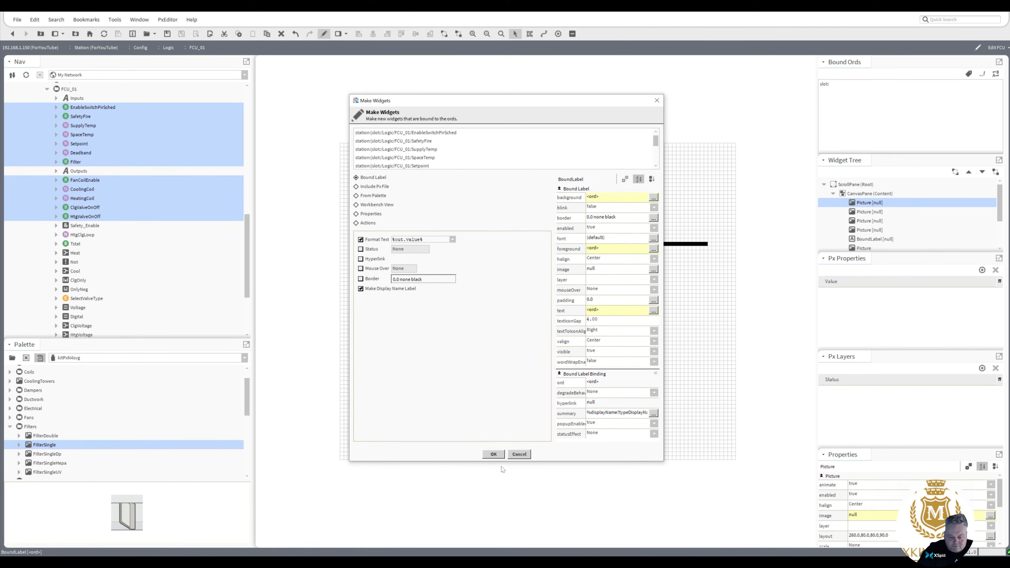
- Give the bound labels a 2.0 groove black border on all sides and create the widgets
left_click(654, 218)
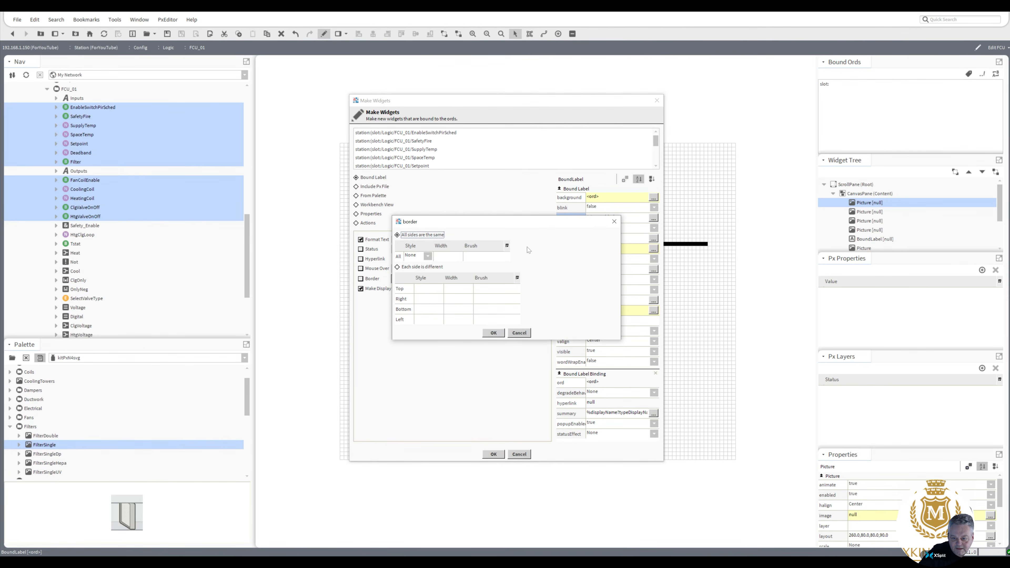
left_click(416, 255)
left_click(424, 274)
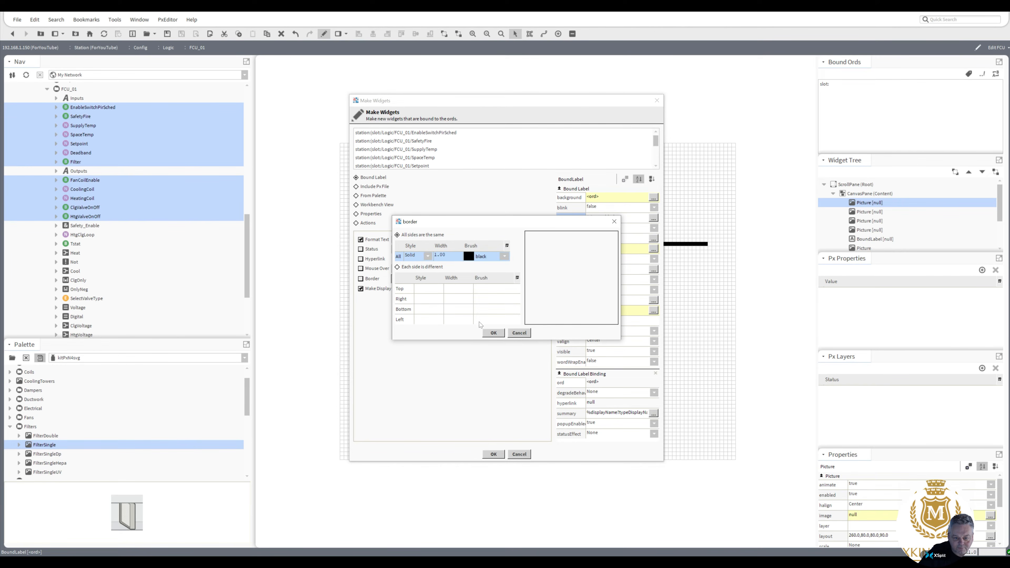
left_click(428, 257)
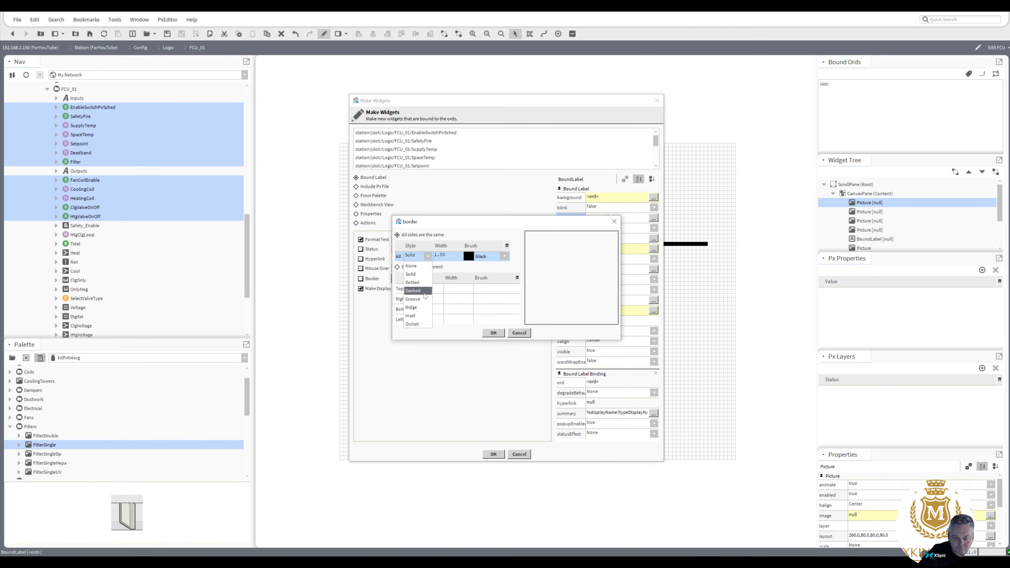
left_click(416, 299)
left_click(493, 333)
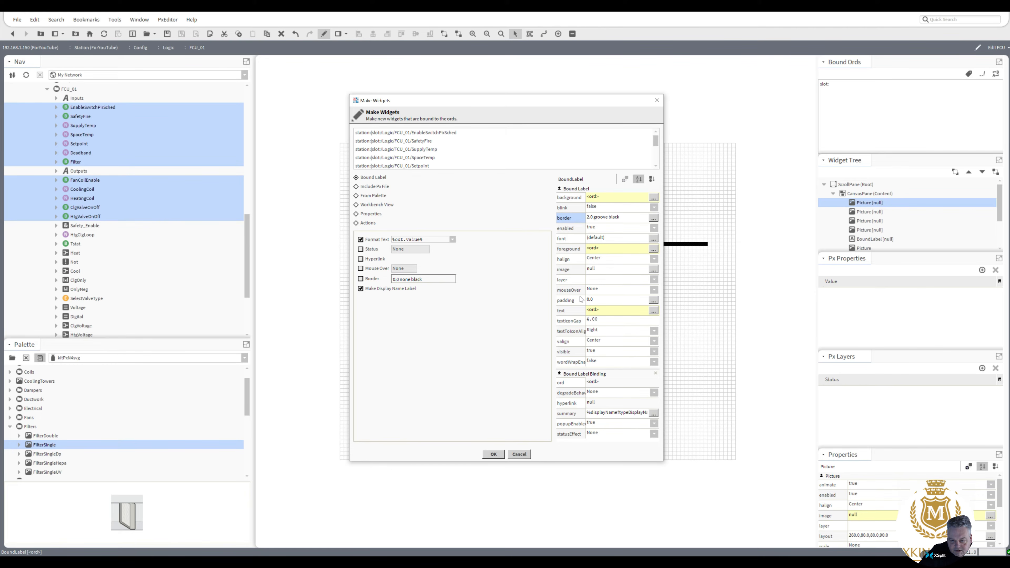
left_click(493, 455)
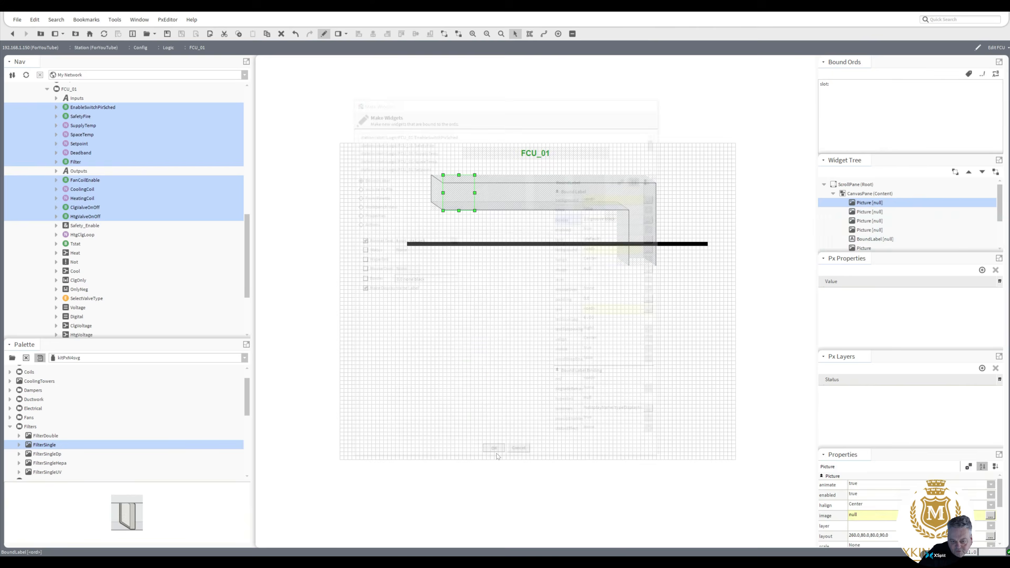
- Move the value labels aside to widen the point name labels, and shift the FanCoilEnable through HtgValveOnOff rows down to leave a gap
left_click_drag(562, 345, 502, 335)
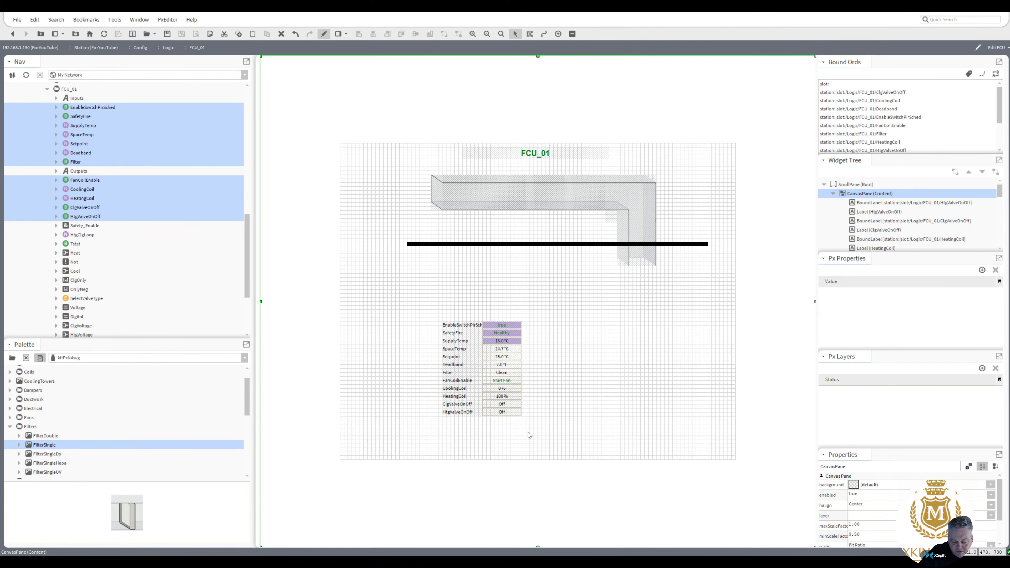
left_click_drag(532, 430, 537, 326)
left_click_drag(426, 307, 493, 423)
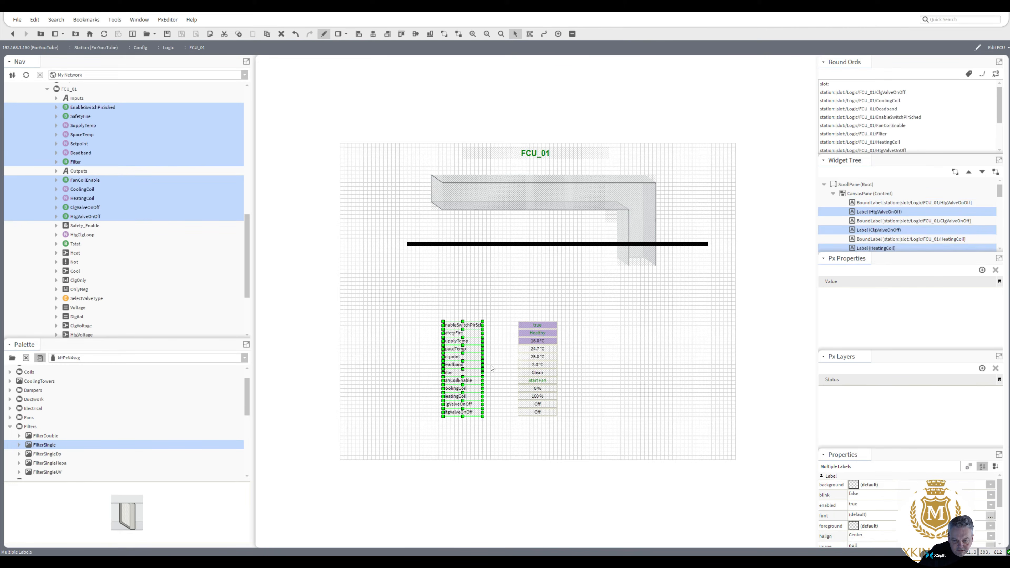
left_click_drag(483, 325, 518, 326)
left_click(635, 370)
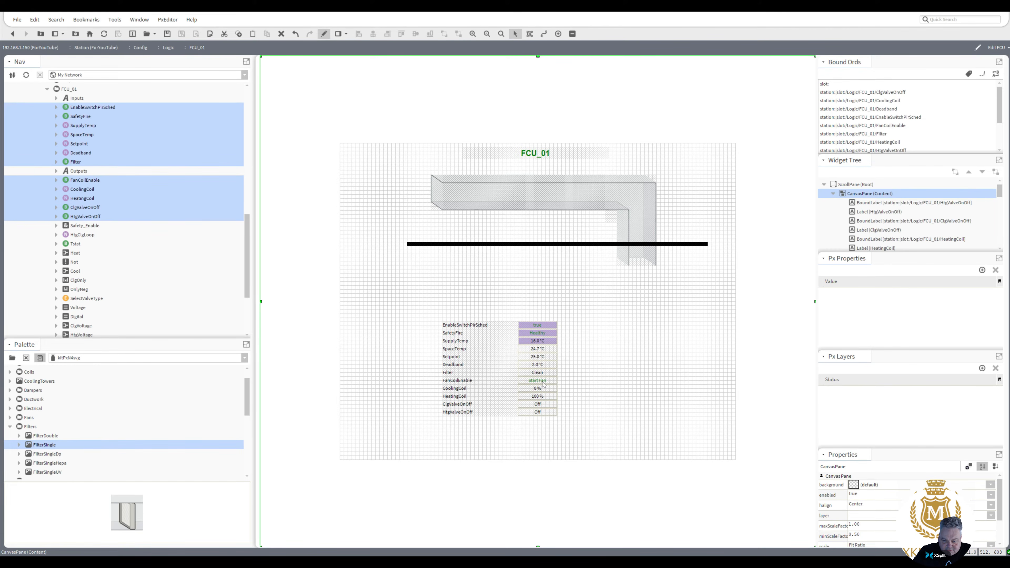
left_click_drag(580, 423, 454, 402)
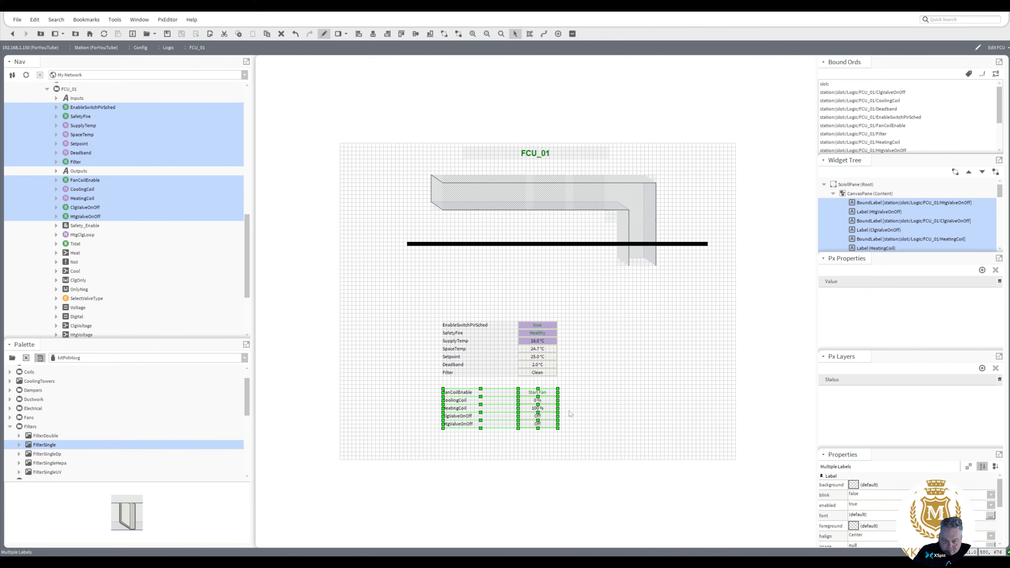
- Bind the fan picture in the duct to station:|slot:/Logic/FCU_01/FanCoilEnable, copying the ord from the FanCoilEnable value label
left_click(539, 394)
double_click(540, 396)
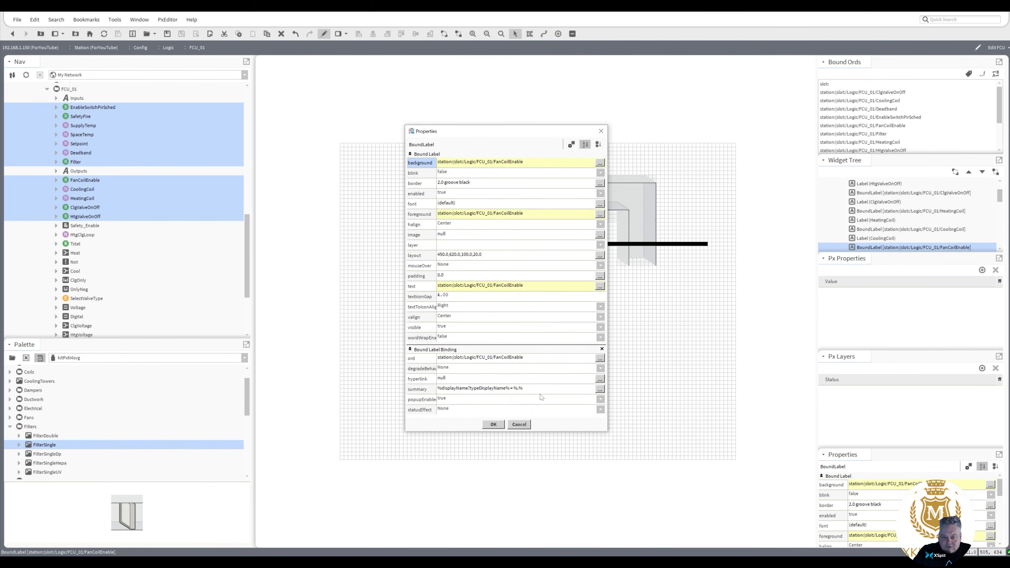
double_click(517, 360)
key("ctrl+c")
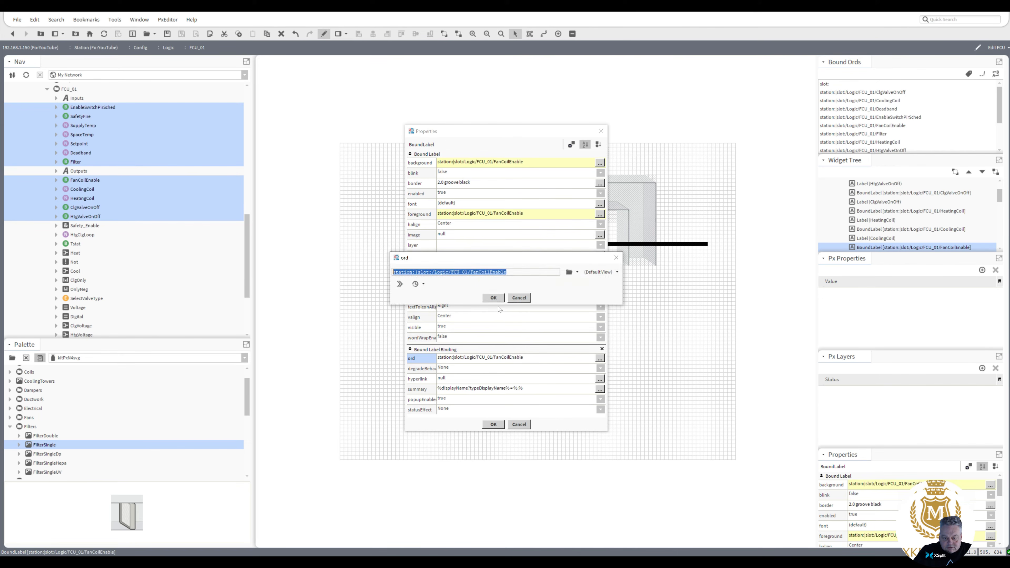
left_click(493, 298)
left_click(496, 425)
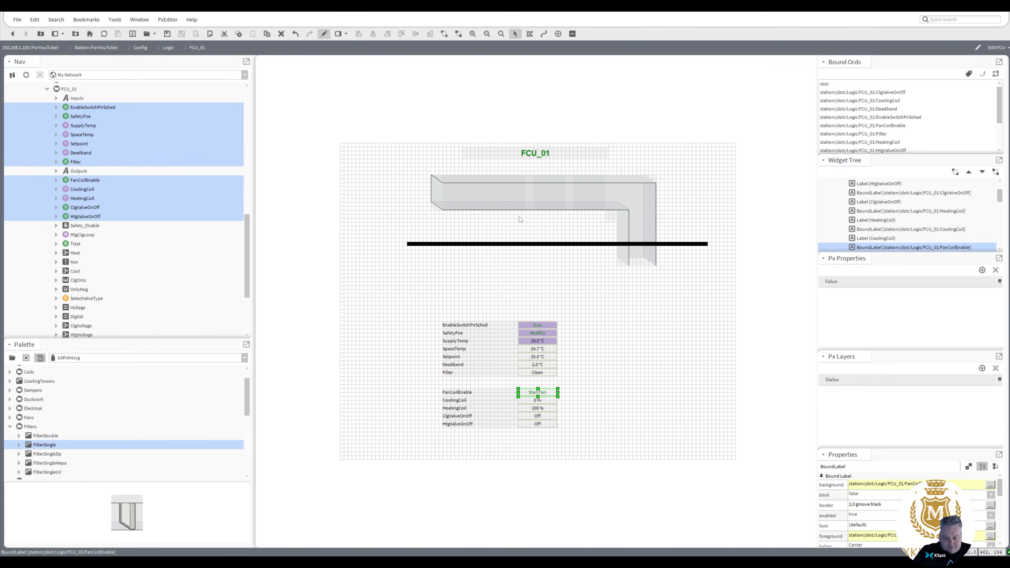
left_click(504, 197)
double_click(503, 198)
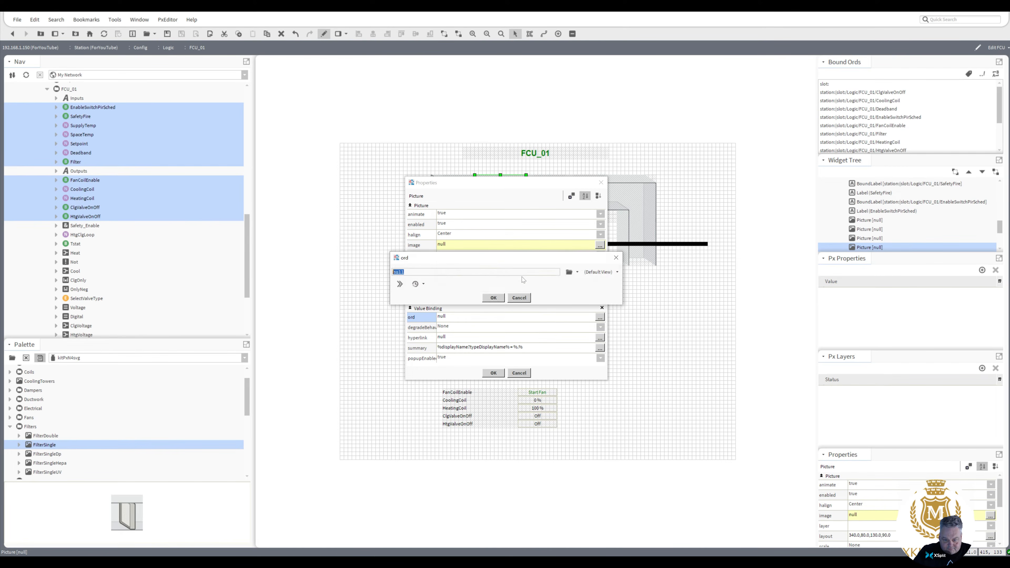
key("ctrl+v")
left_click(493, 297)
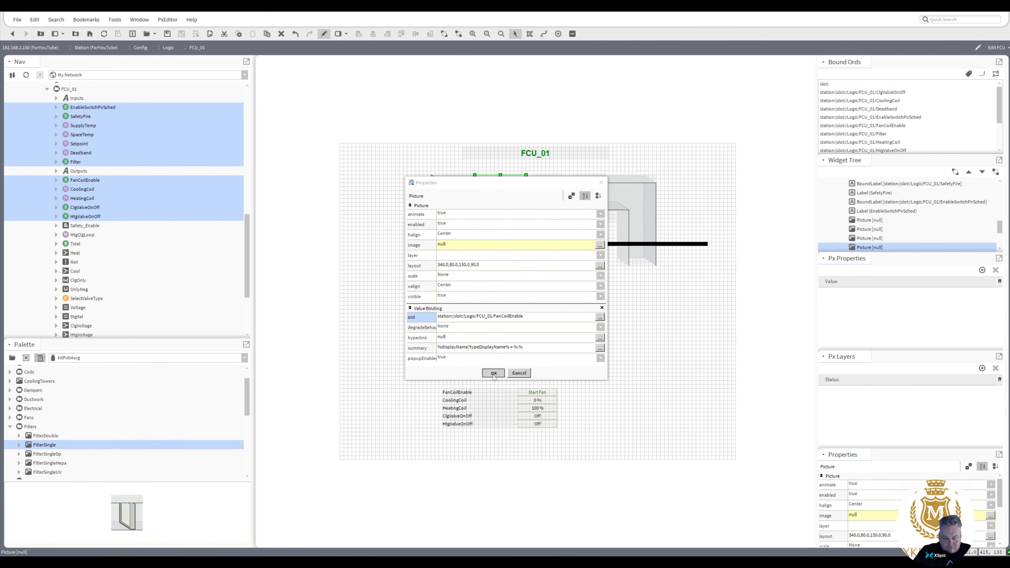
left_click(493, 372)
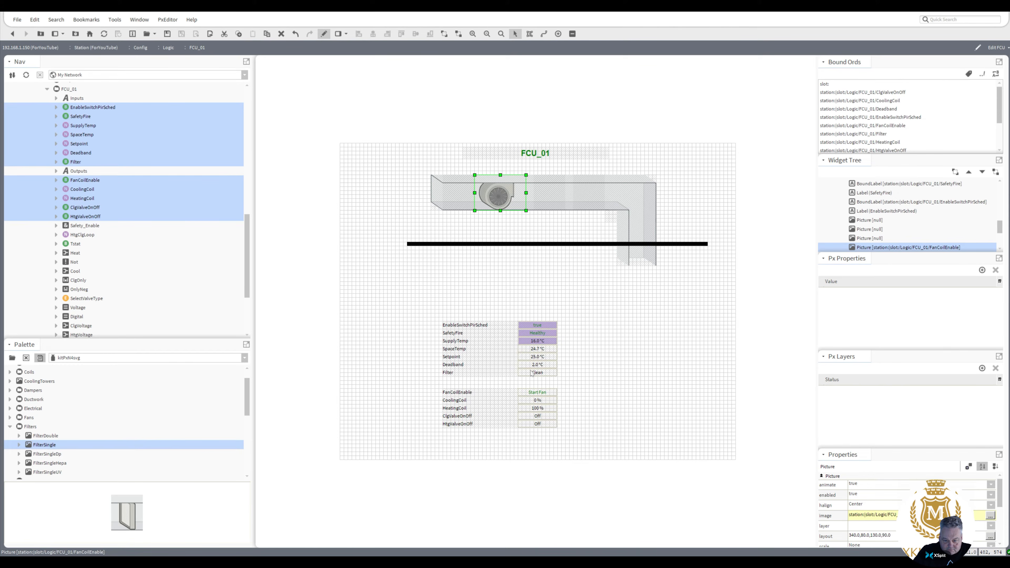
- Set the filter picture's value binding to station:|slot:/Logic/FCU_01/Filter, copying the ord from the Filter value label
double_click(539, 376)
double_click(498, 358)
key("ctrl+c")
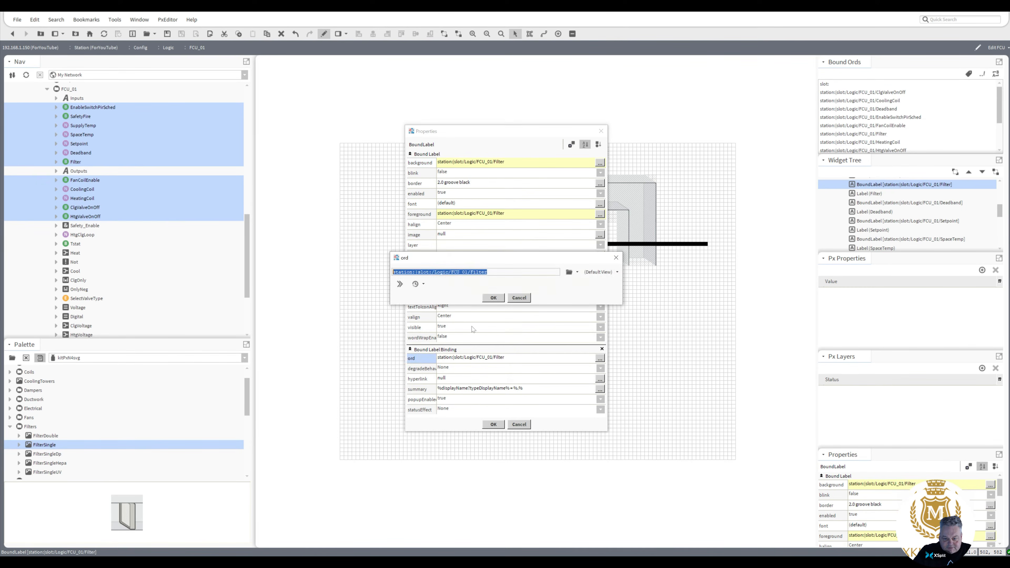
left_click(493, 298)
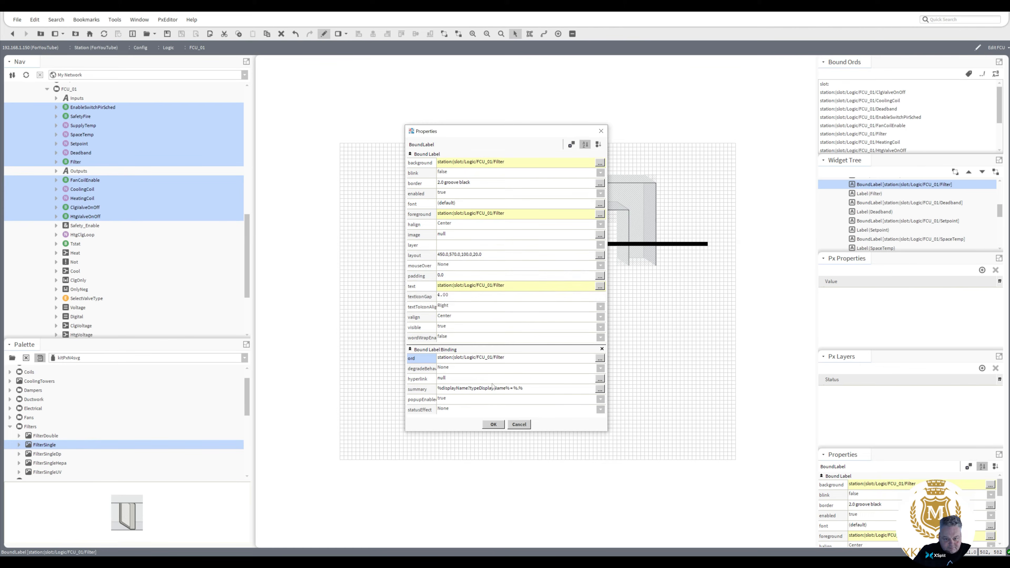
left_click(493, 425)
double_click(460, 196)
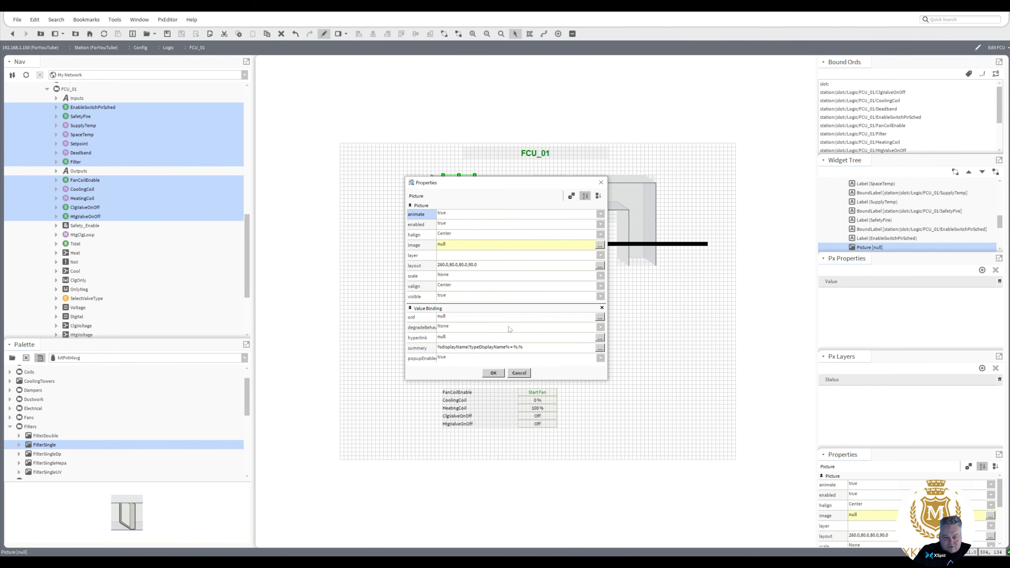
double_click(506, 318)
key("ctrl+v")
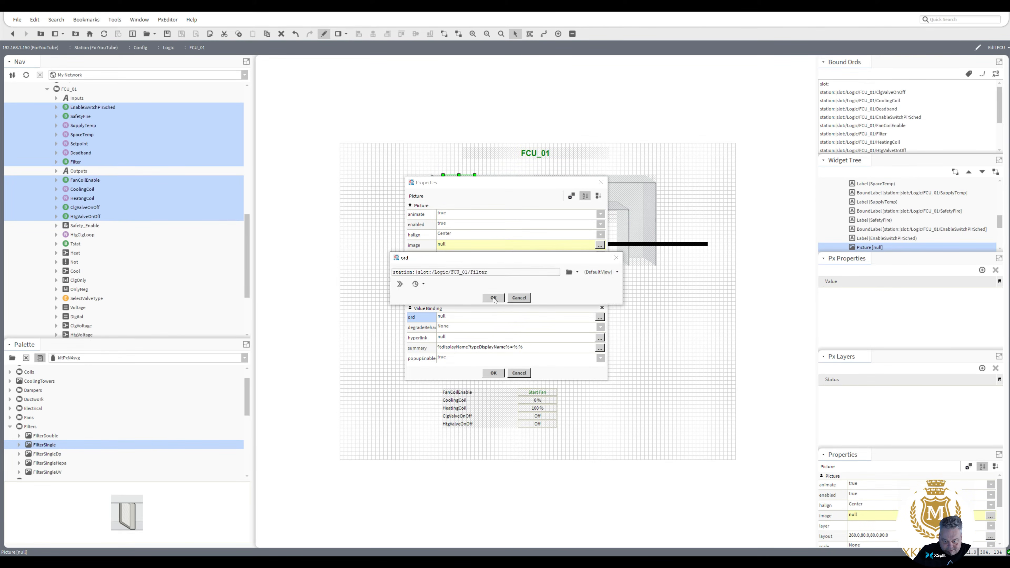
left_click(493, 298)
- Check the filter picture's image ranges and copy the Filter_Single_0.svg path from the lowest range
double_click(502, 246)
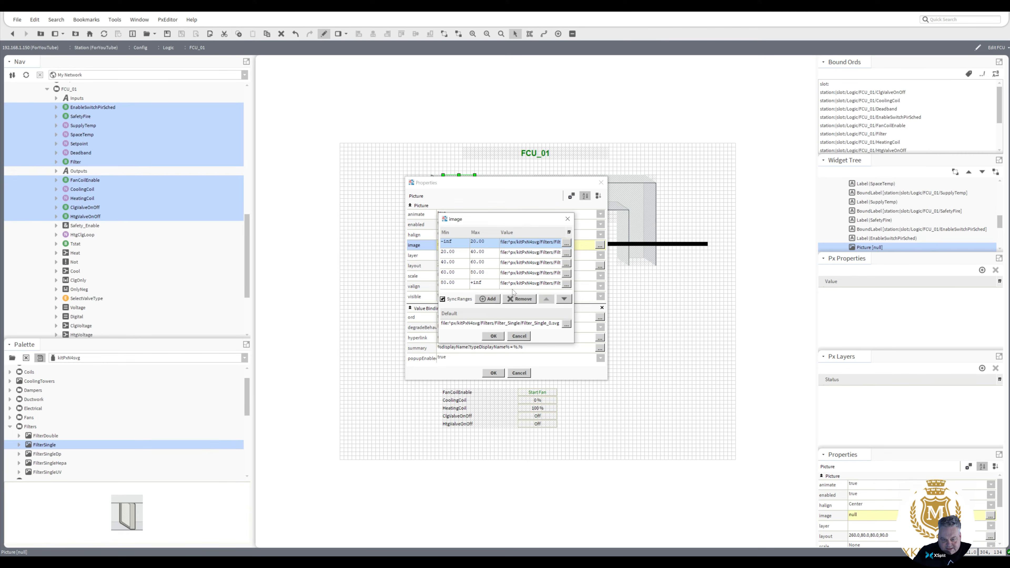
left_click(569, 276)
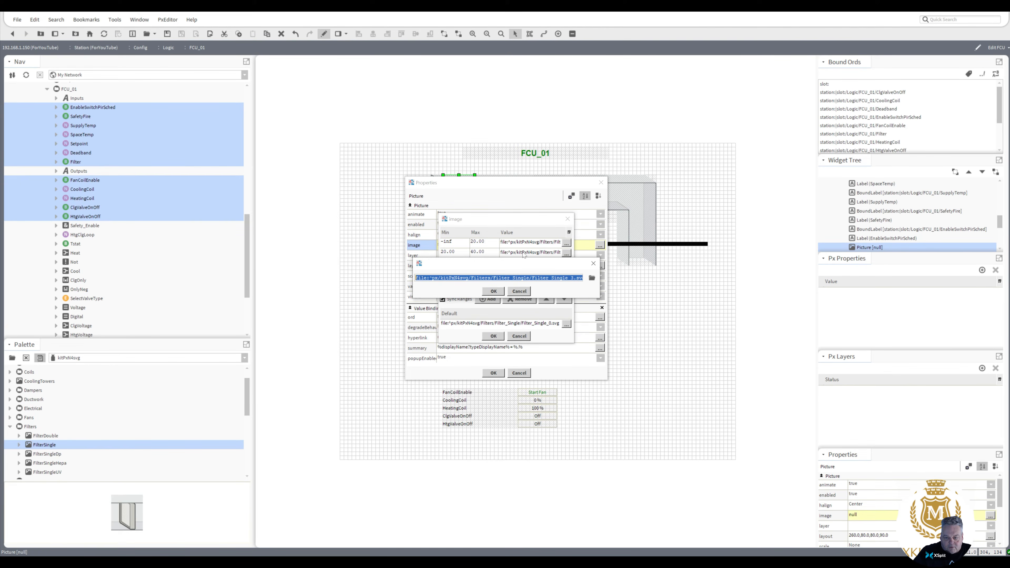
left_click(518, 292)
double_click(518, 243)
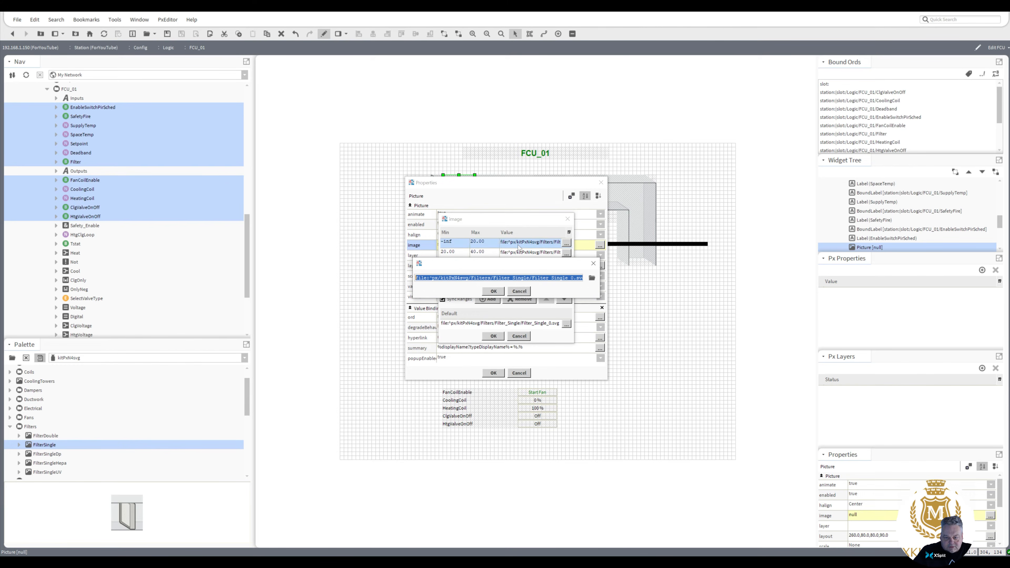
left_click(519, 291)
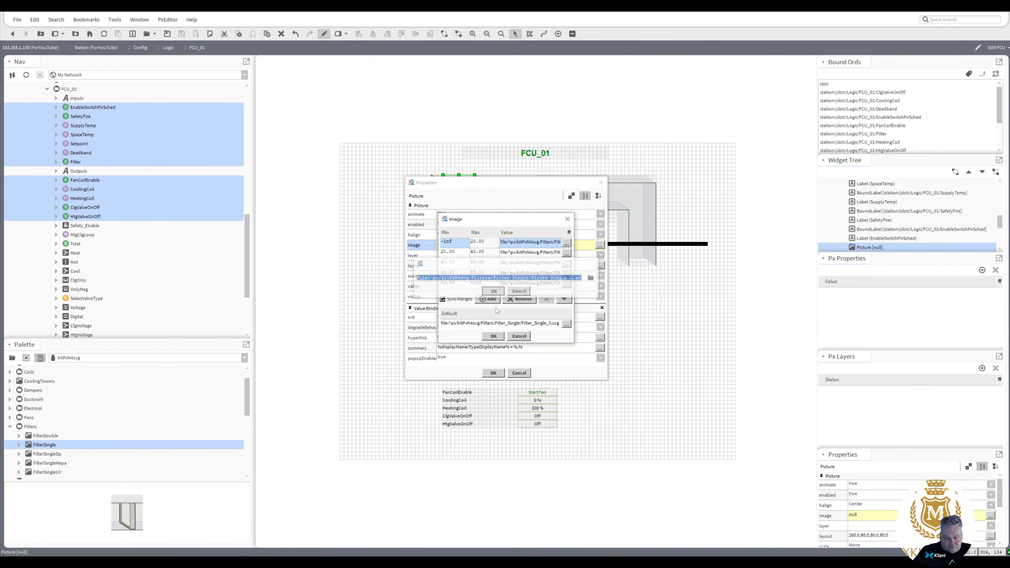
left_click(519, 336)
- Unanimate the filter picture's image and start animating it again with the I Boolean To Simple converter
right_click(516, 241)
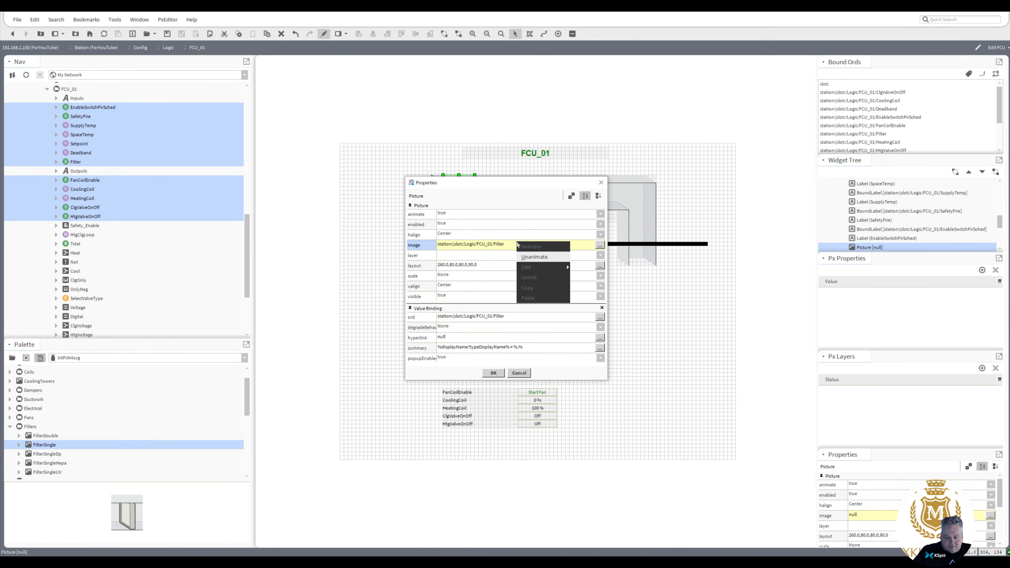
left_click(528, 257)
right_click(521, 247)
left_click(525, 252)
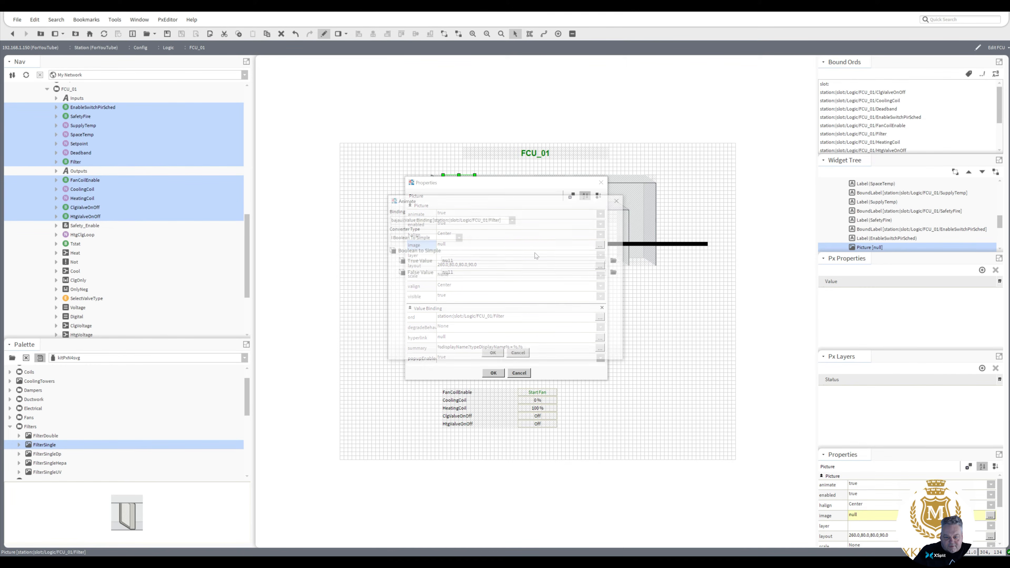
- Set the filter image's true value to Filter_Single_4.svg and false value to Filter_Single_0.svg, both from file:^px/kitPxN4svg/Filters/Filter_Single, and apply the properties
double_click(470, 261)
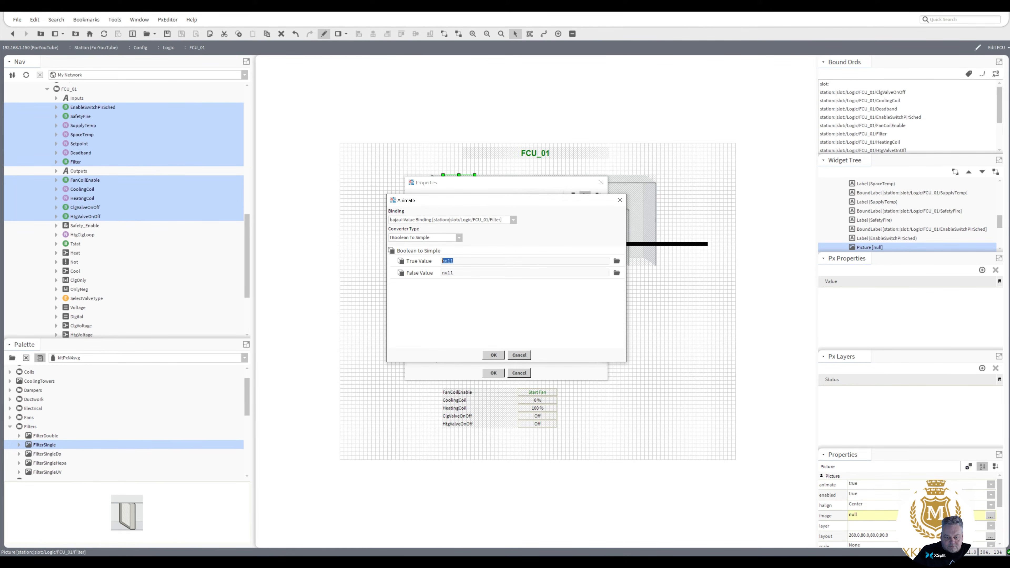
type("file:^px/kitPxN4svg/Filters/Filter_Single/Filter_Single_0.svg")
left_click(479, 275)
double_click(448, 273)
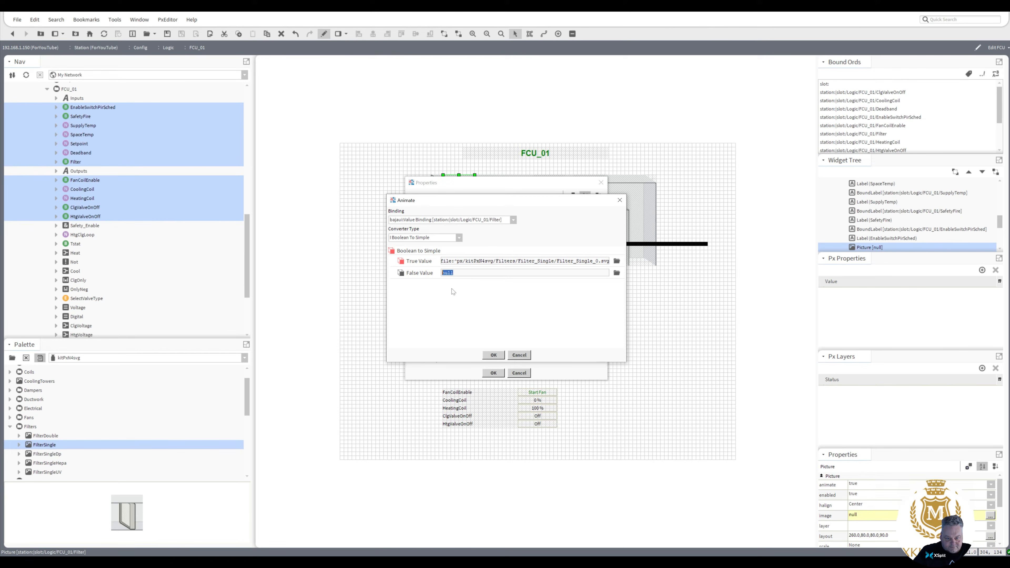
type("file:^px/kitPxN4svg/Filters/Filter_Single/Filter_Single_0.svg")
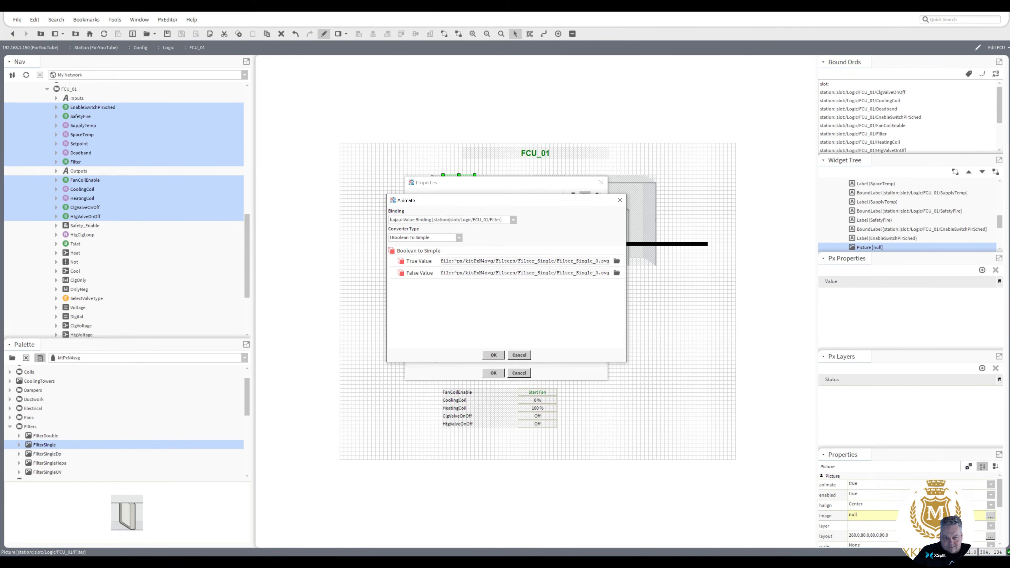
left_click_drag(595, 273, 599, 273)
left_click_drag(594, 261, 598, 261)
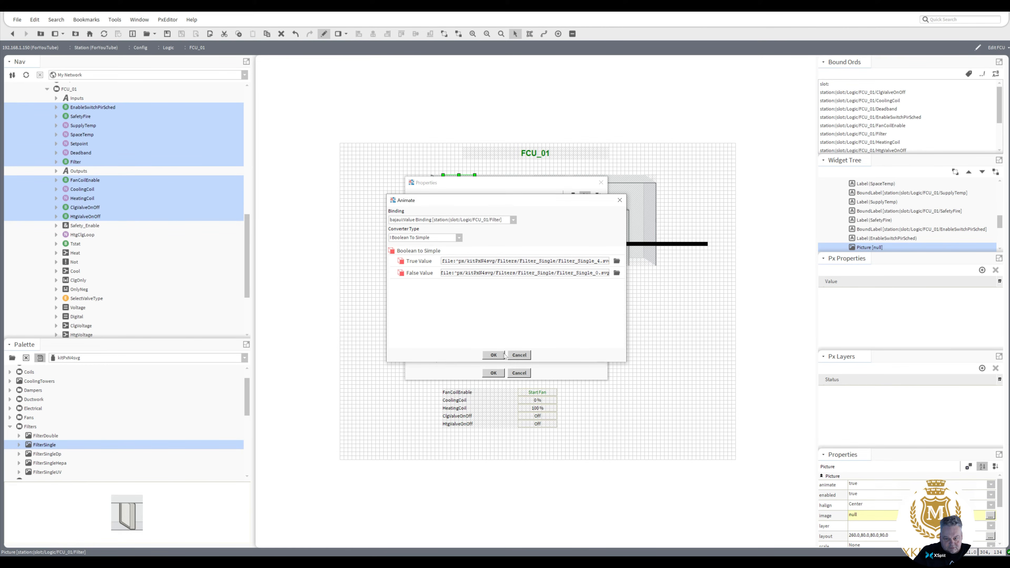
left_click(494, 355)
left_click(493, 373)
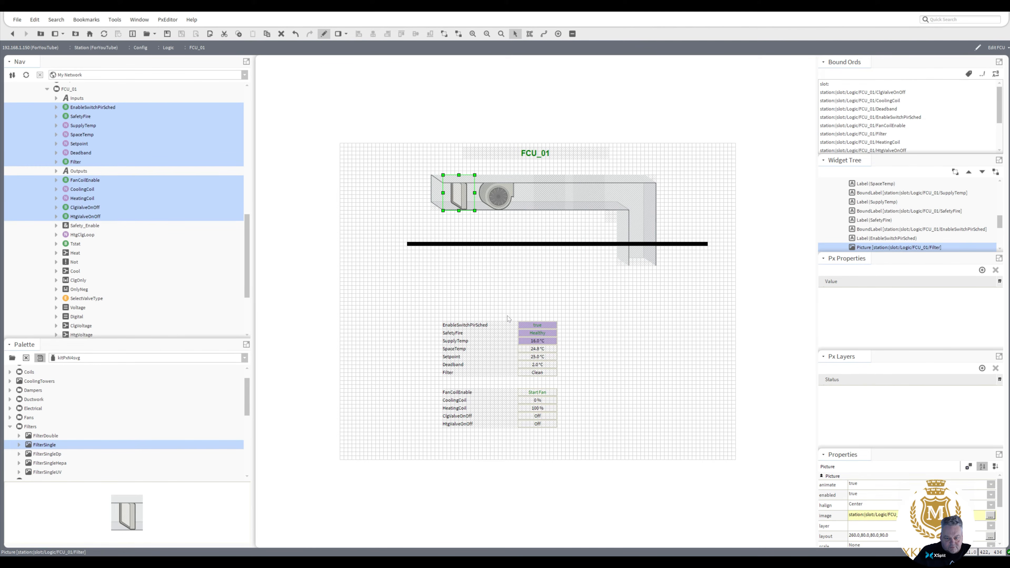
- Set the cooling coil picture's value binding to station:|slot:/Logic/FCU_01/CoolingCoil, copying the ord from the CoolingCoil value label
left_click(473, 273)
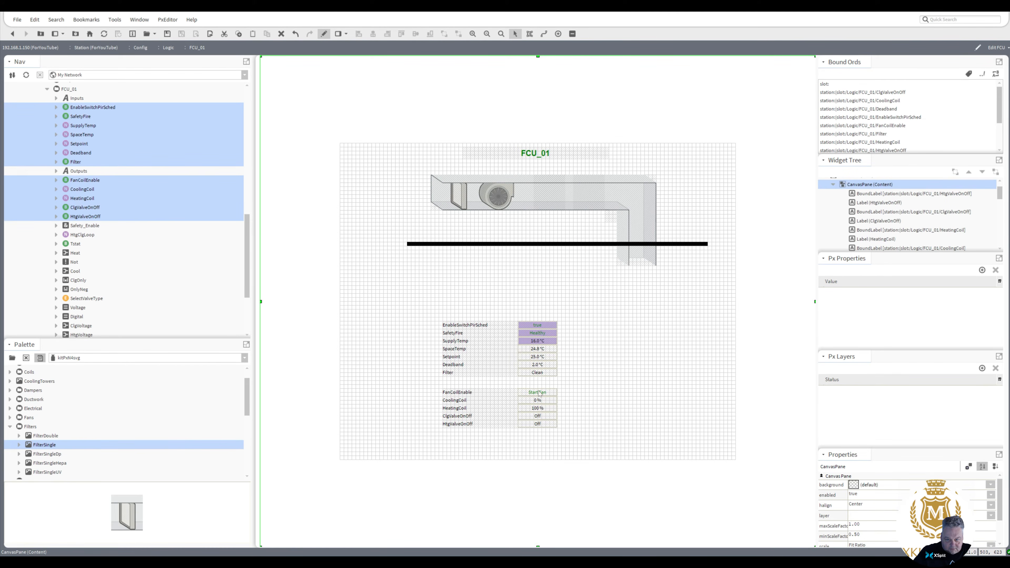
left_click(537, 401)
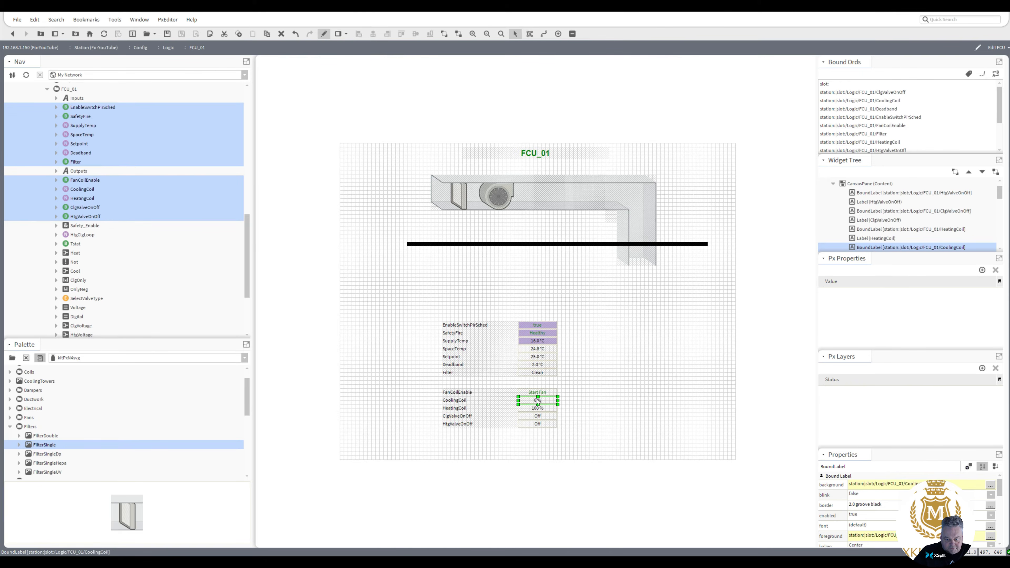
double_click(537, 401)
left_click(524, 359)
key("ctrl+c")
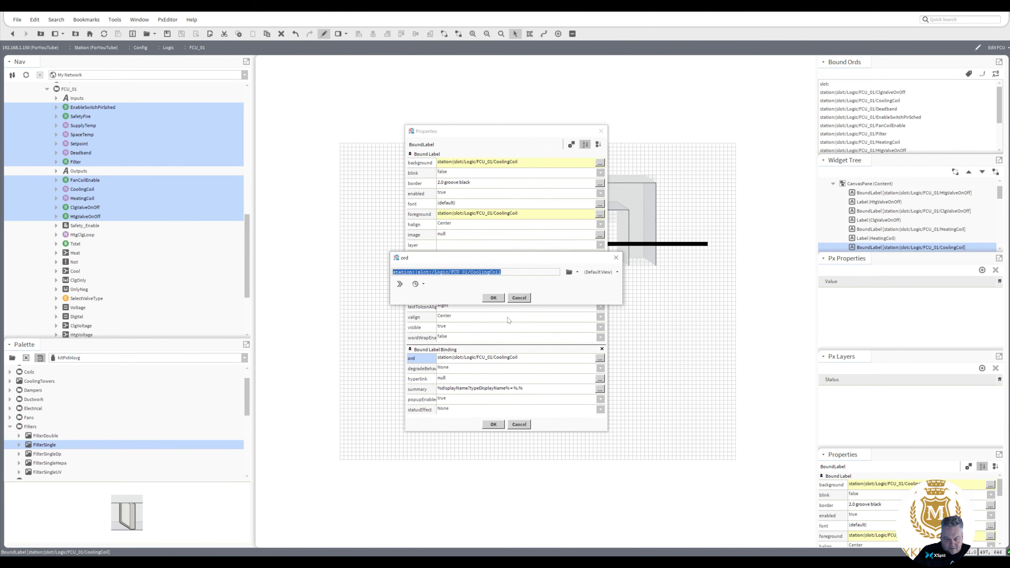
left_click(493, 297)
left_click(493, 424)
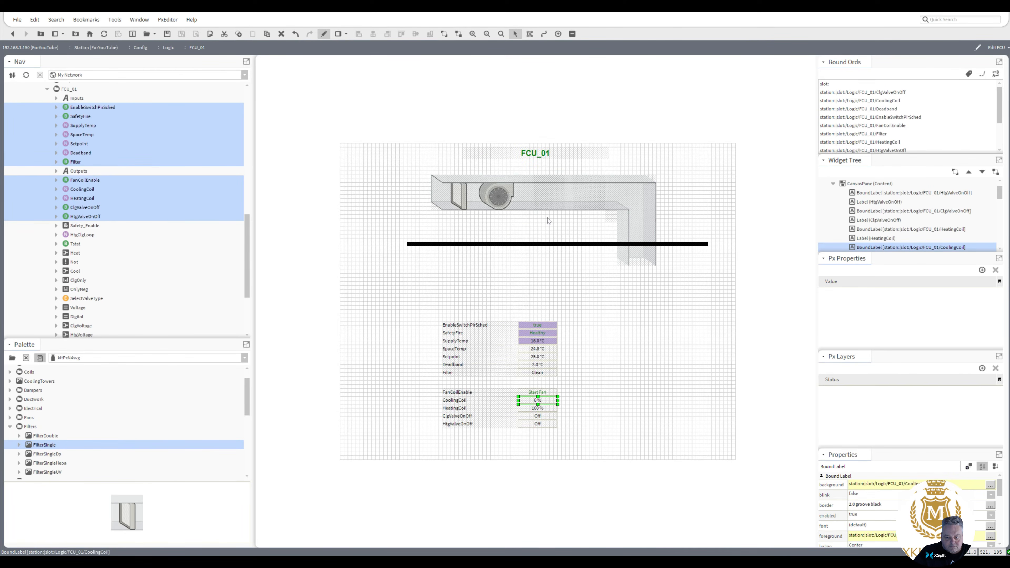
double_click(549, 200)
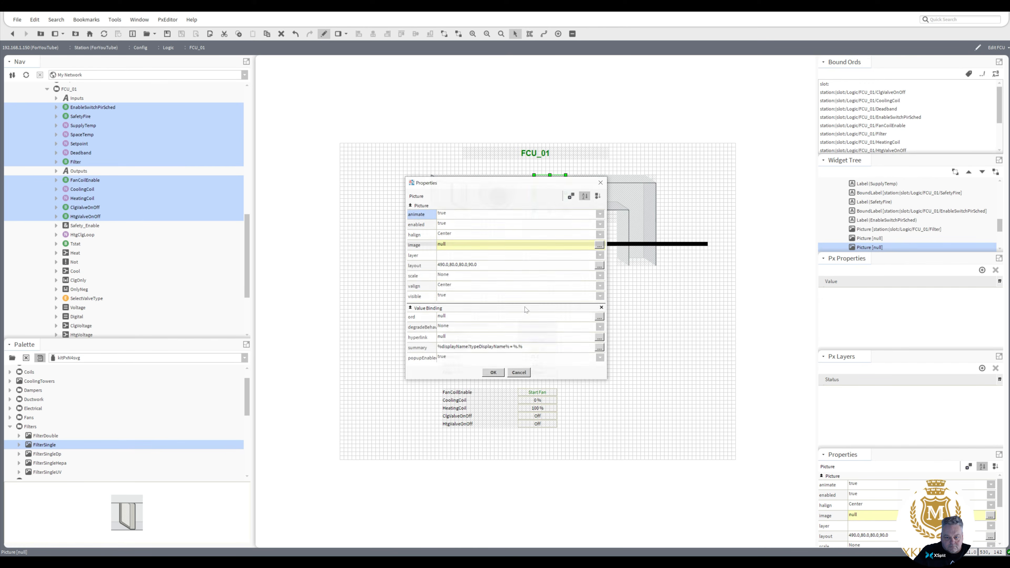
left_click(523, 320)
key("ctrl+v")
left_click(494, 298)
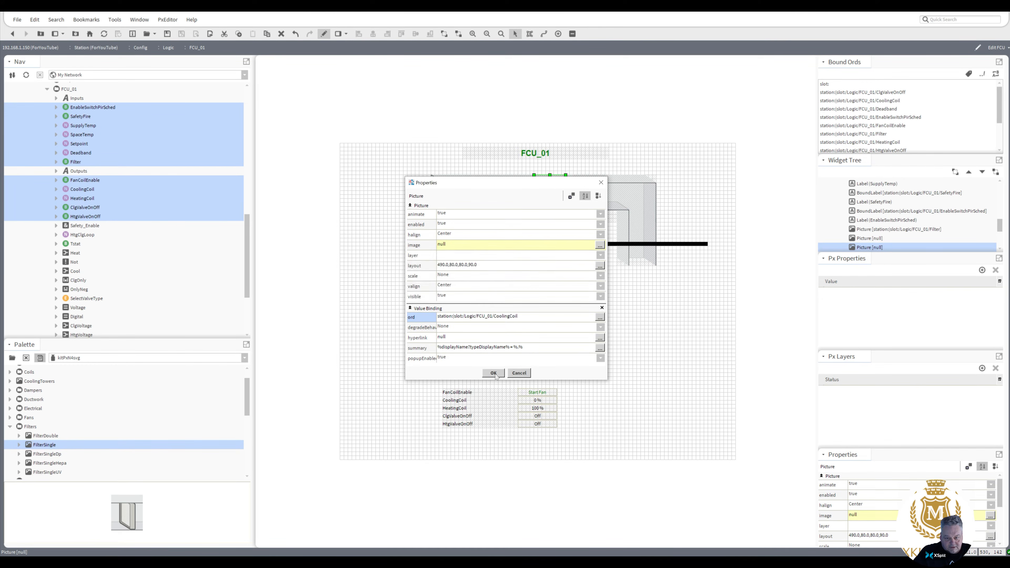
left_click(494, 373)
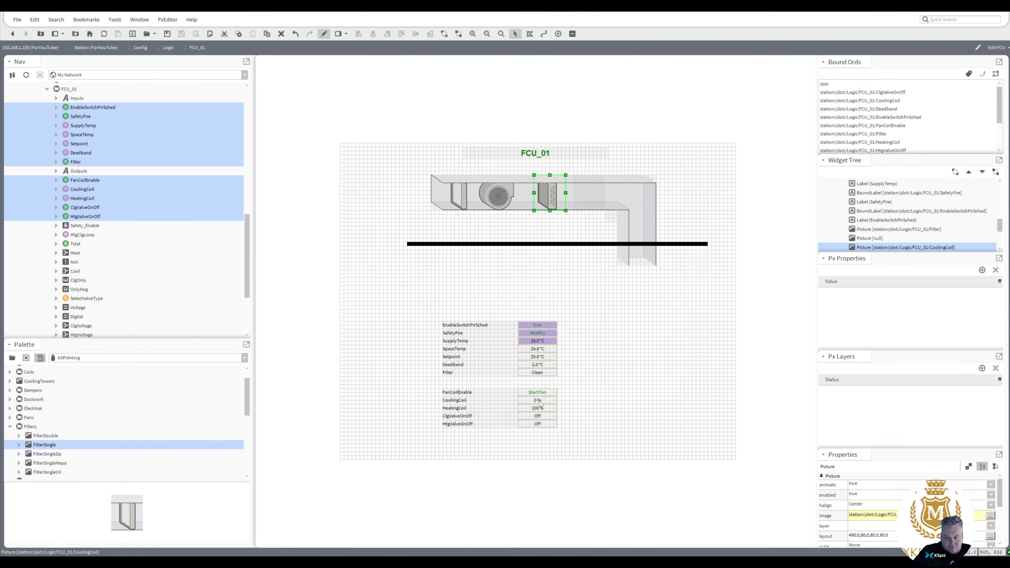
- Set the heating coil picture's value binding to station:|slot:/Logic/FCU_01/HeatingCoil, copying the ord from the HeatingCoil value label
double_click(538, 408)
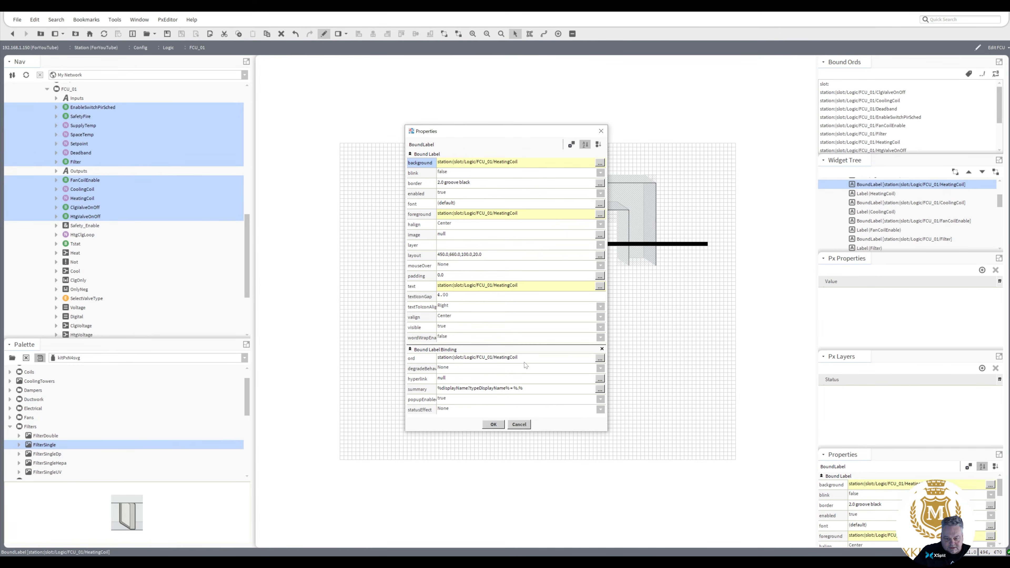
double_click(526, 358)
key("ctrl+c")
left_click(492, 299)
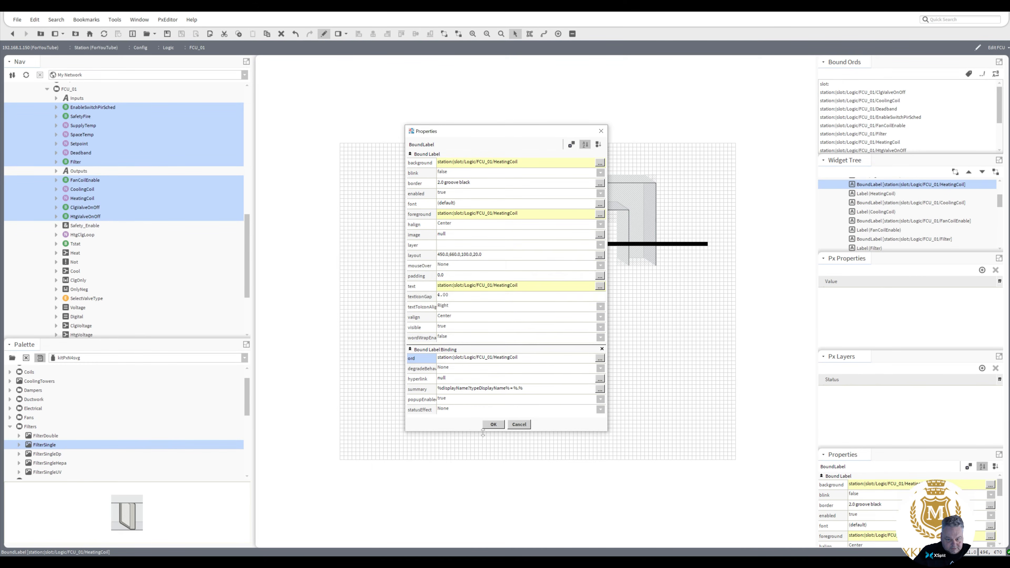
left_click(493, 424)
double_click(590, 196)
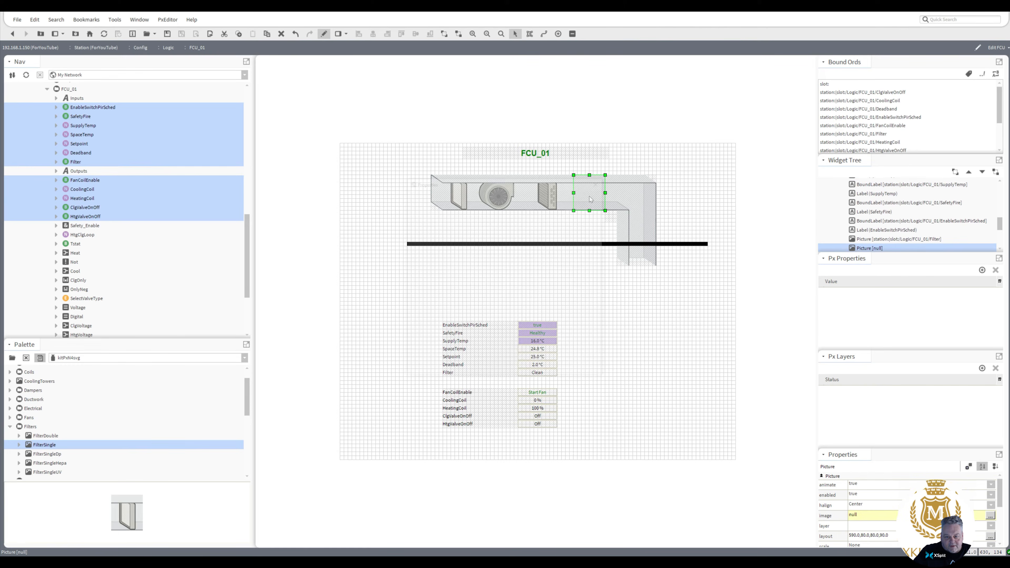
double_click(523, 318)
key("ctrl+v")
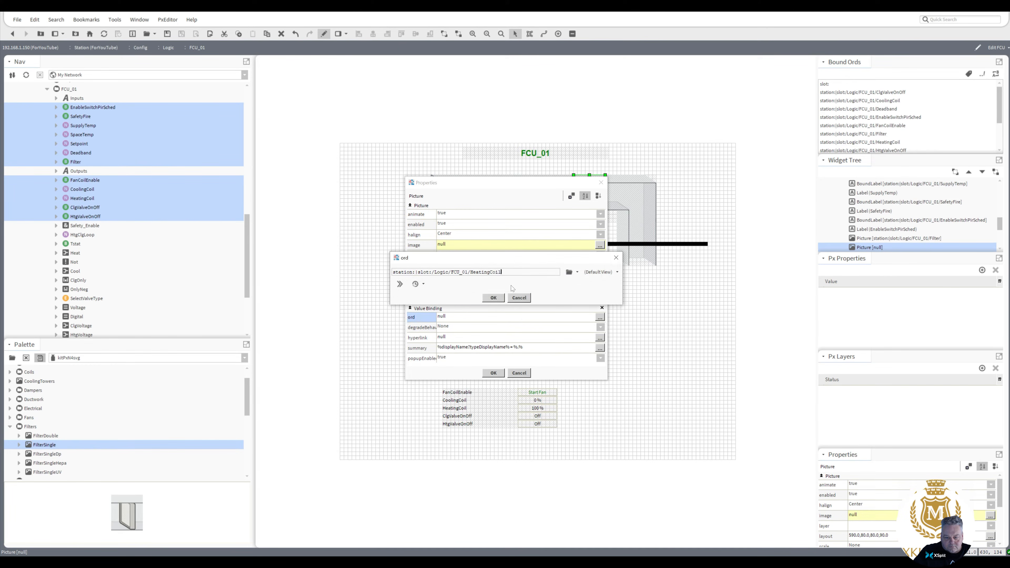
left_click(493, 297)
left_click(494, 373)
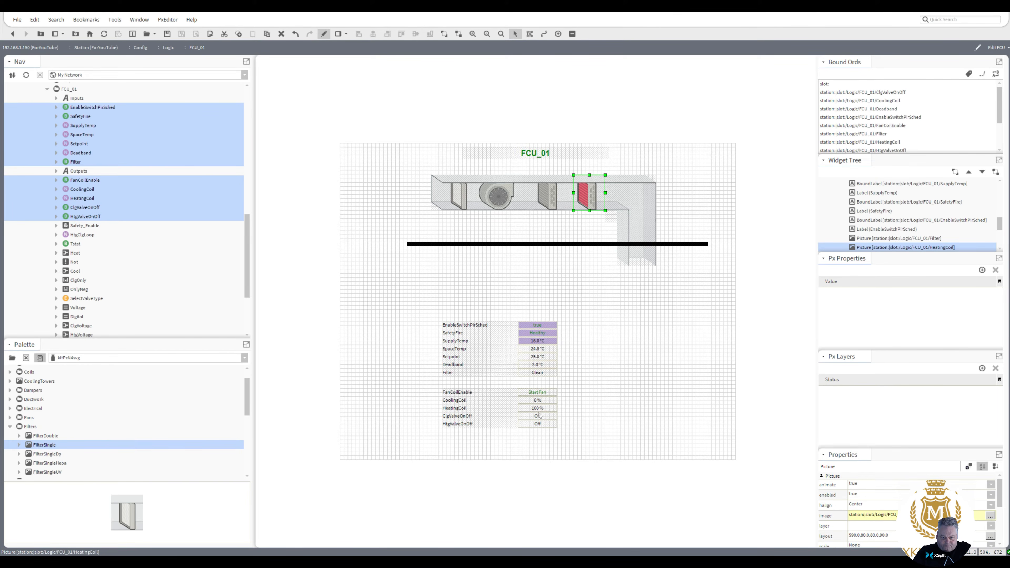
- Place a DuctAirflowShortRight arrow from the Ductwork palette inside the duct after the heating coil, at about 670,110
left_click(539, 419)
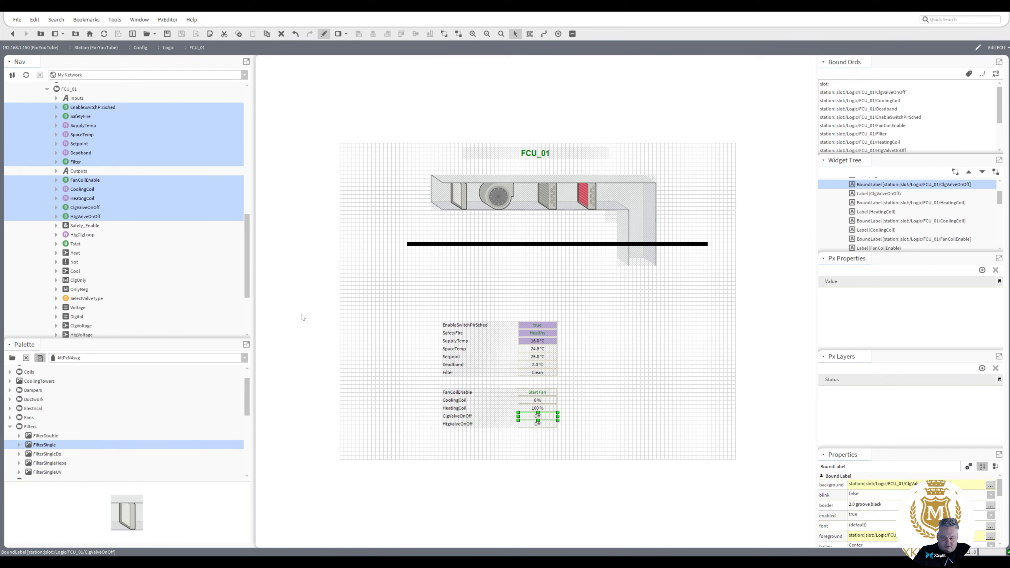
scroll(247, 400, "up", 1)
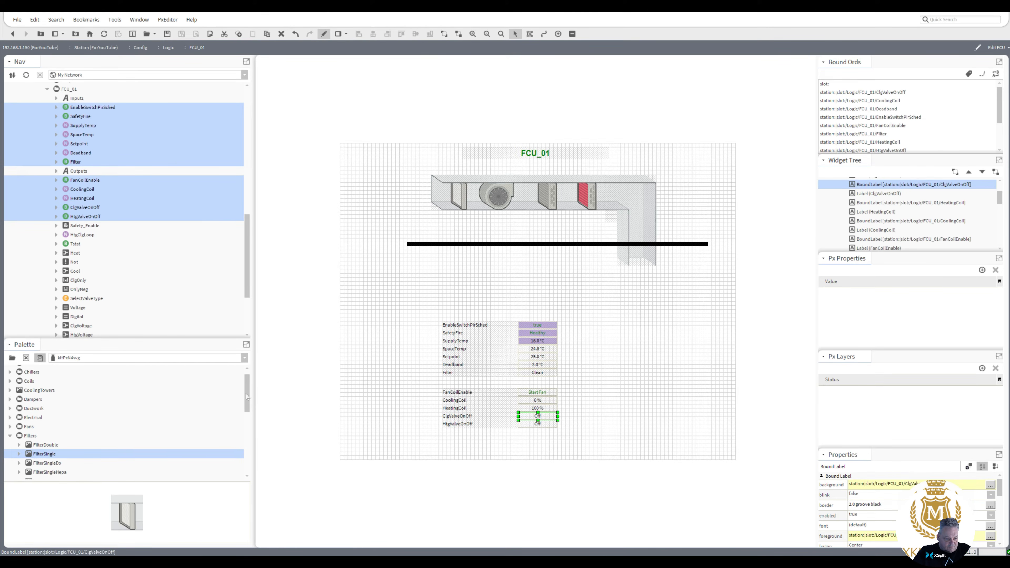
double_click(30, 419)
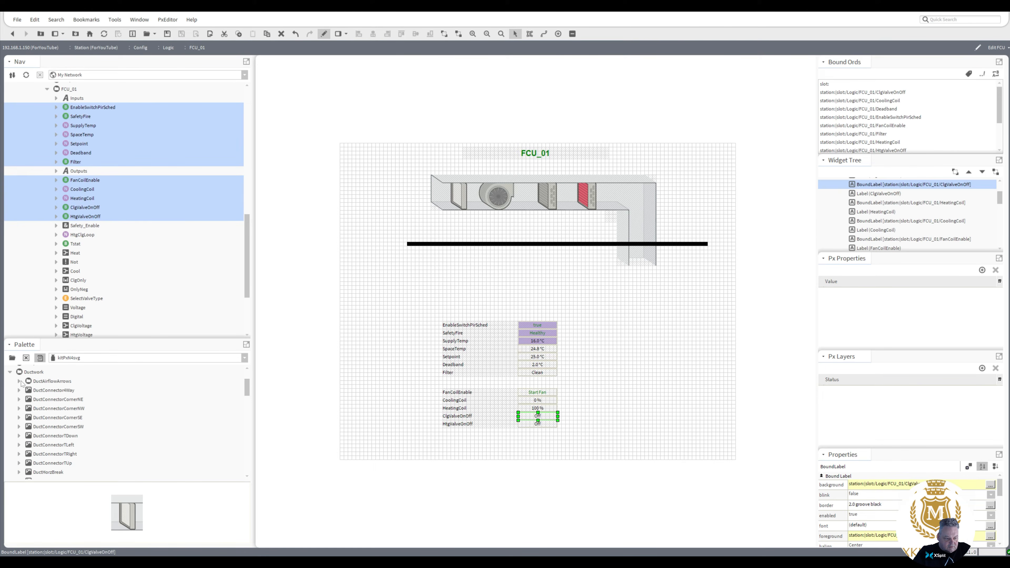
left_click(20, 381)
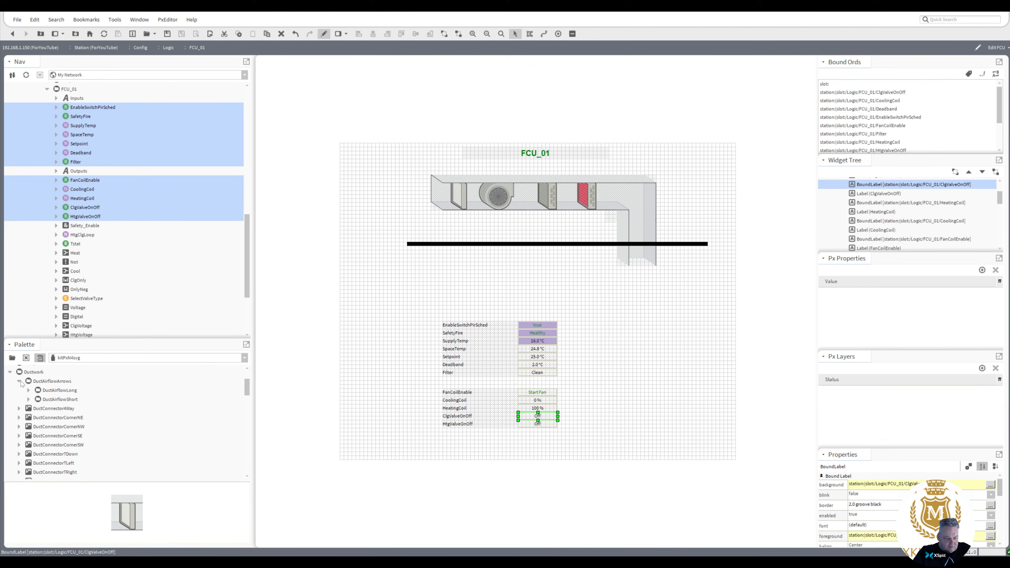
left_click(28, 399)
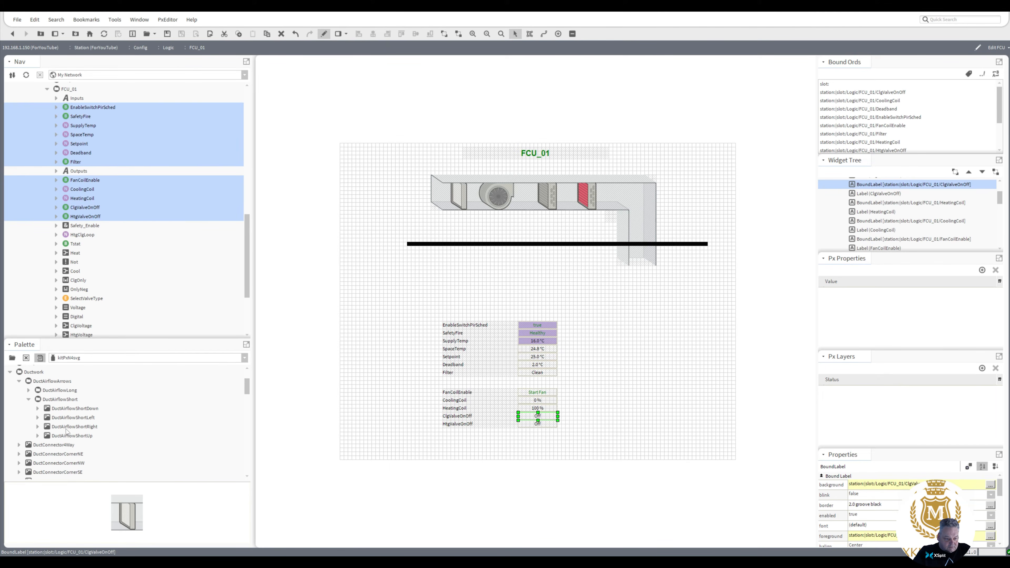
left_click_drag(71, 426, 330, 319)
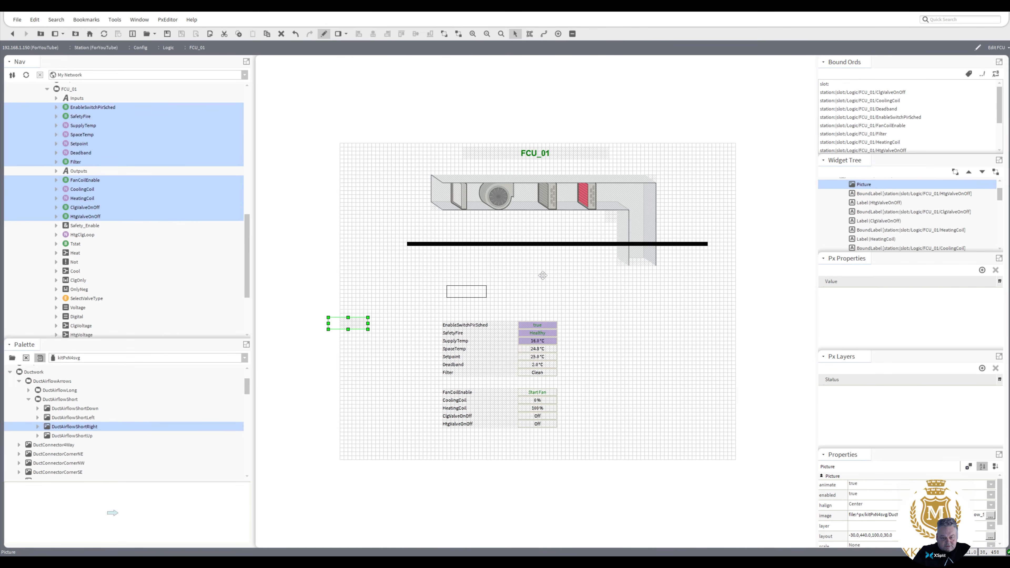
left_click_drag(627, 217, 632, 198)
- Add a bajaui Value Binding to the right airflow arrow with ord station:|slot:/Logic/FCU_01/FanCoilEnable, copied from the fan picture's binding
double_click(503, 195)
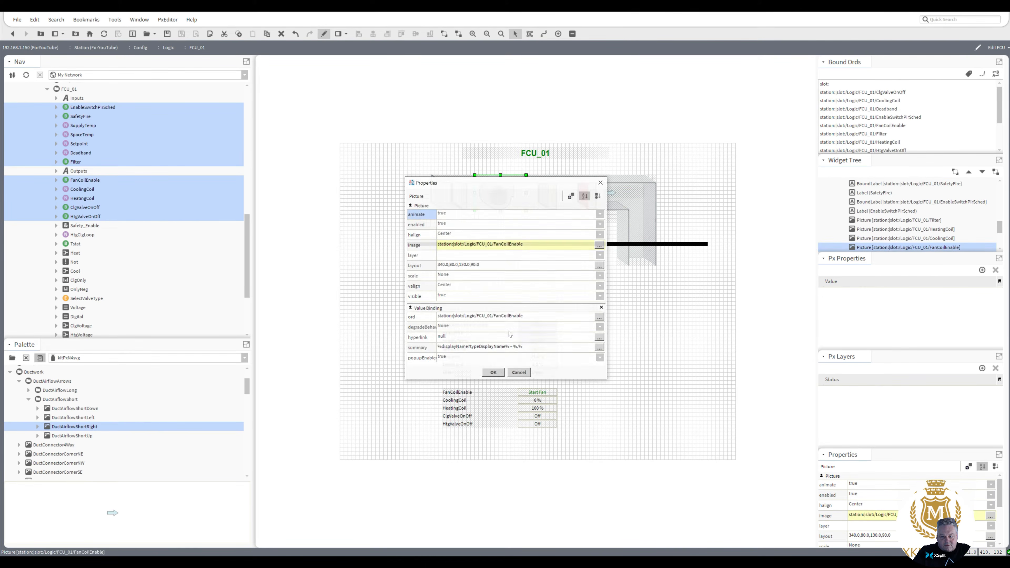
double_click(508, 318)
key("ctrl+c")
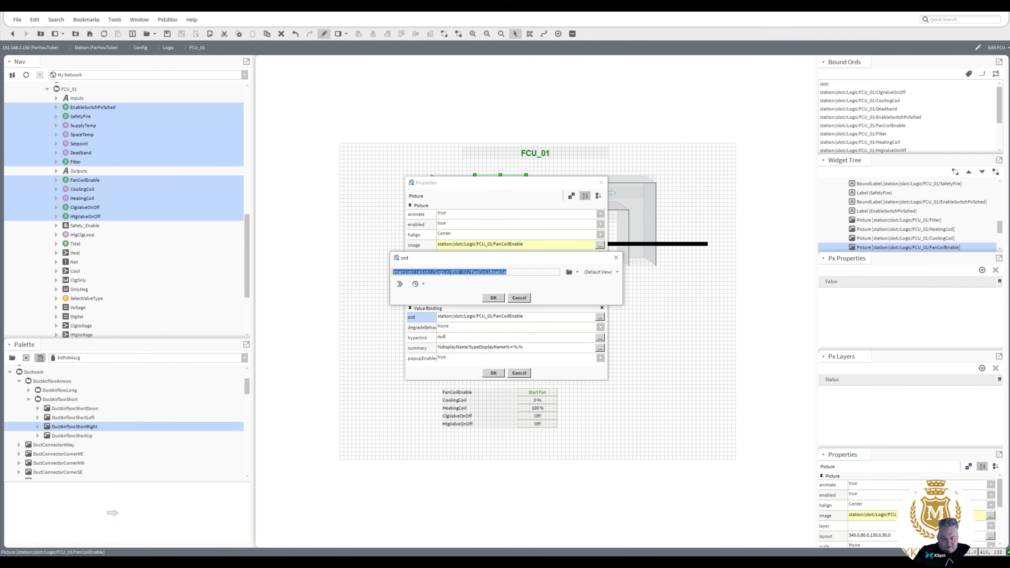
left_click(494, 298)
left_click(493, 372)
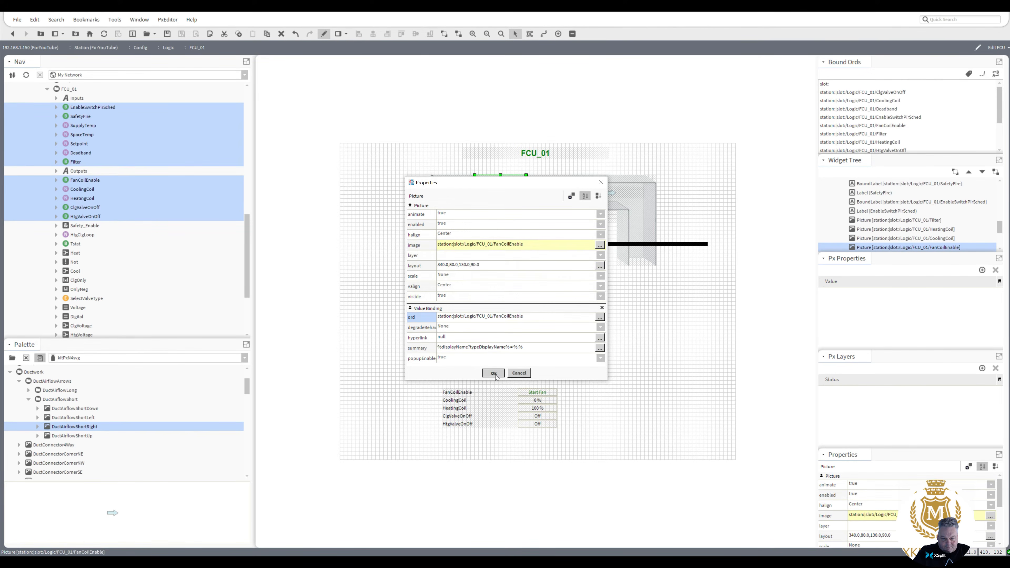
double_click(621, 191)
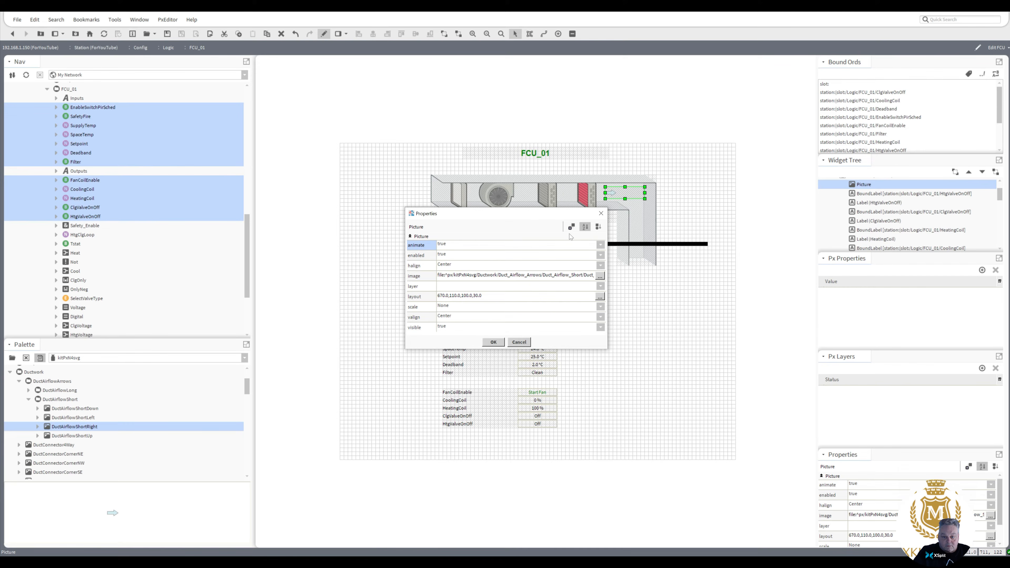
left_click(571, 227)
left_click(493, 378)
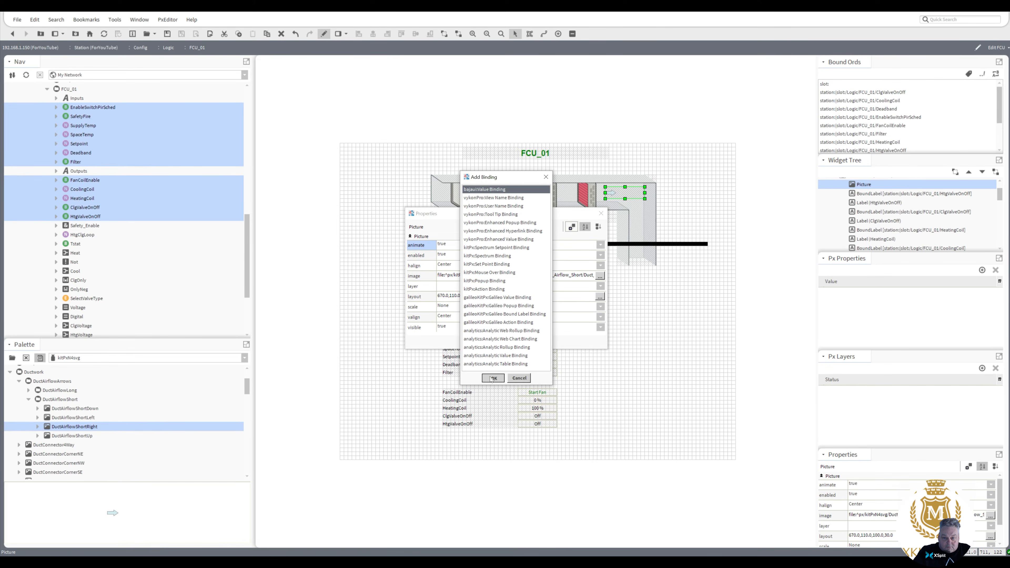
scroll(604, 289, "down", 3)
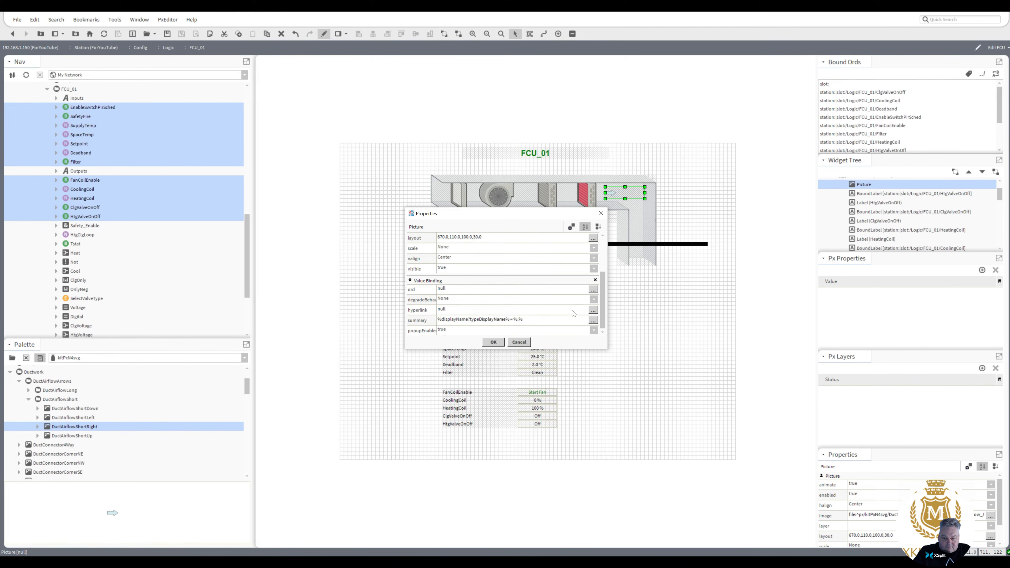
left_click(535, 292)
key("ctrl+v")
left_click(494, 300)
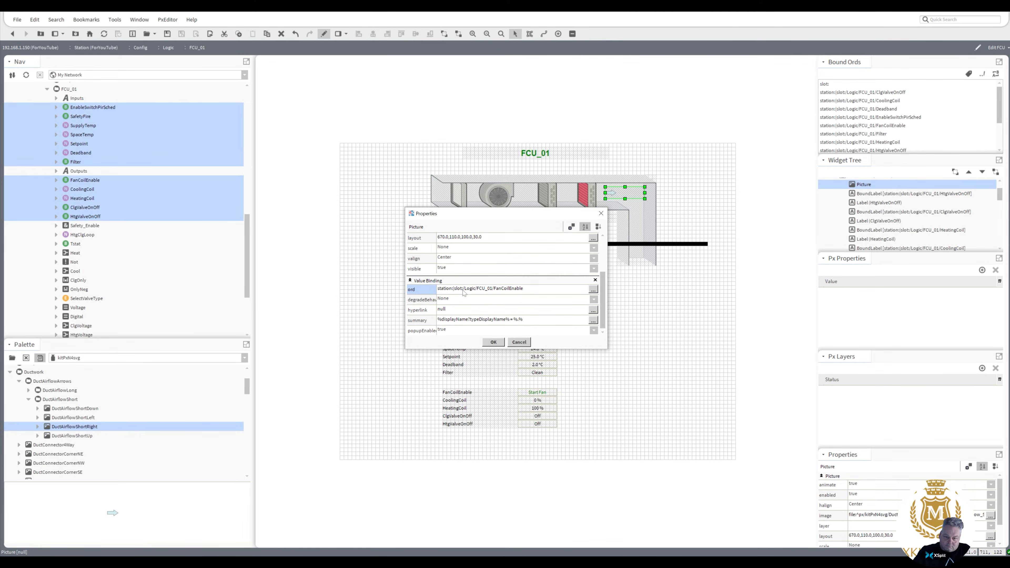
- Animate the right airflow arrow's visible property with Boolean To Simple, true value true and false value false, and apply the properties
right_click(451, 273)
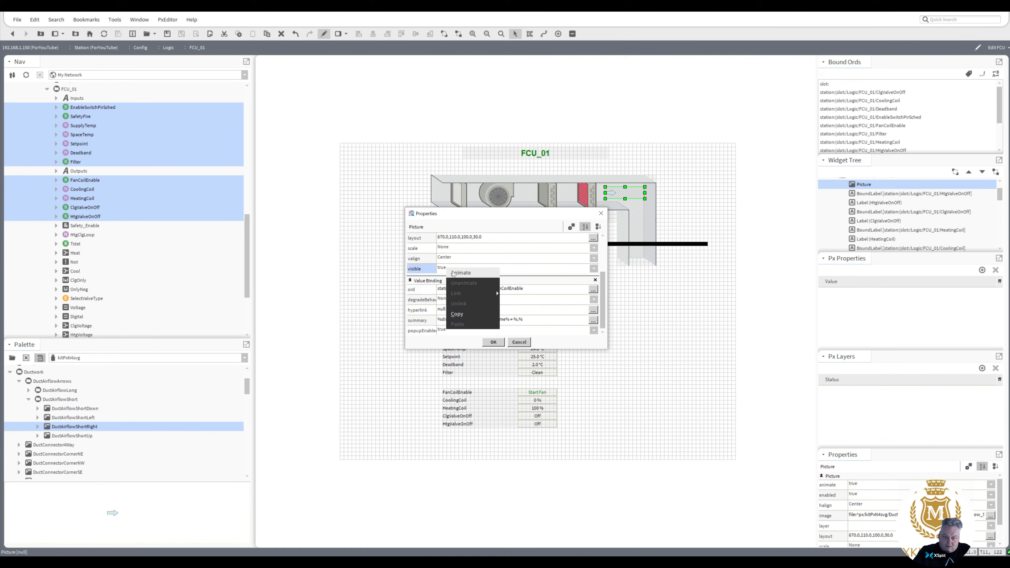
left_click(460, 273)
left_click(514, 272)
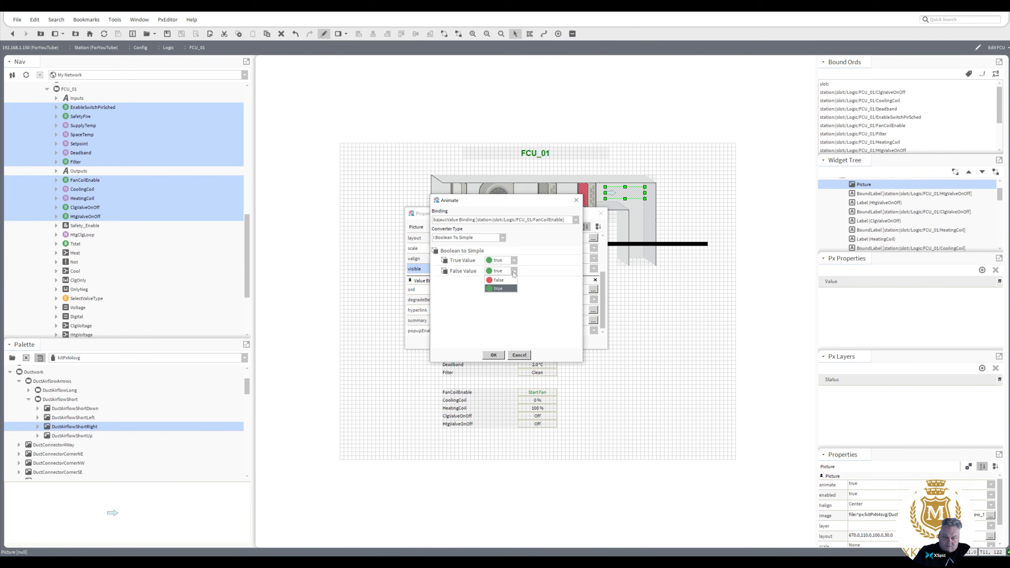
left_click(500, 280)
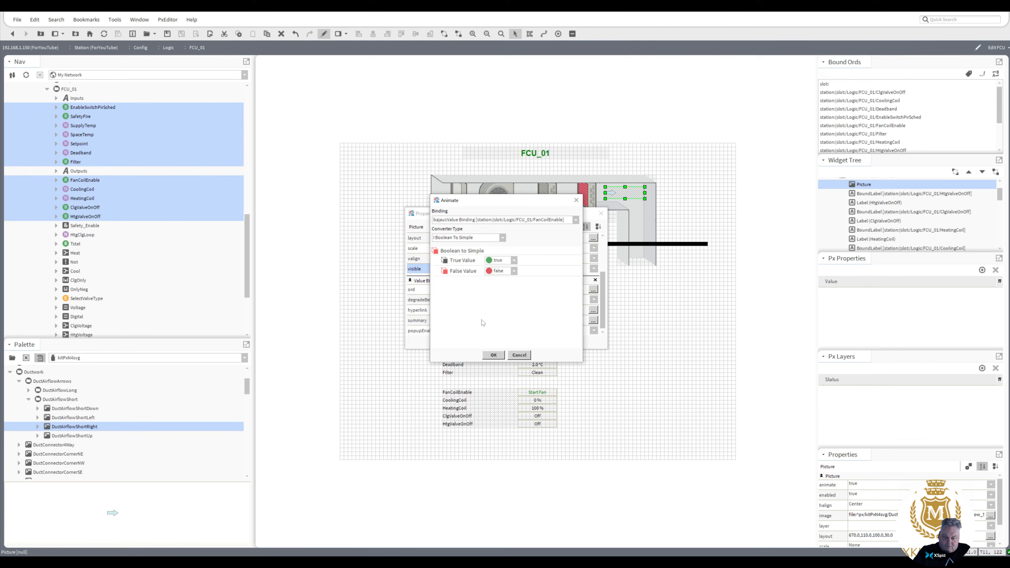
left_click(494, 356)
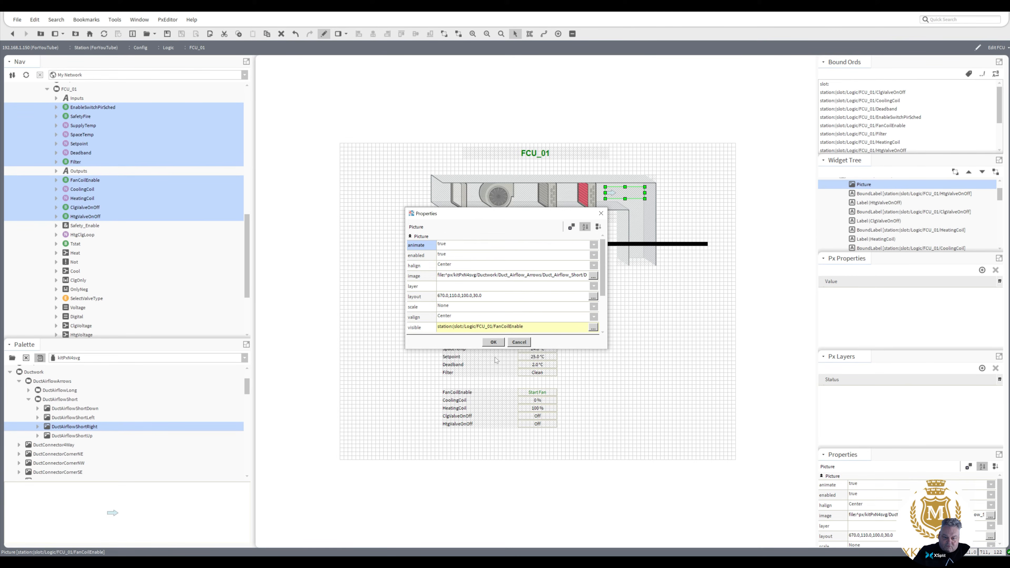
left_click(494, 342)
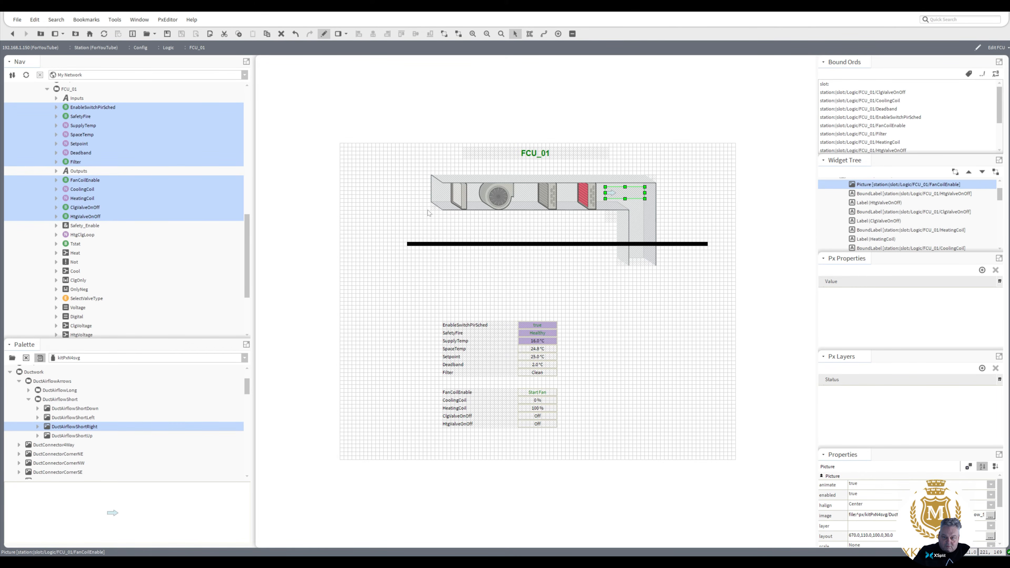
- Preview the graphic in view mode, return to editing and nudge the right airflow arrow horizontally to x 650
left_click(324, 35)
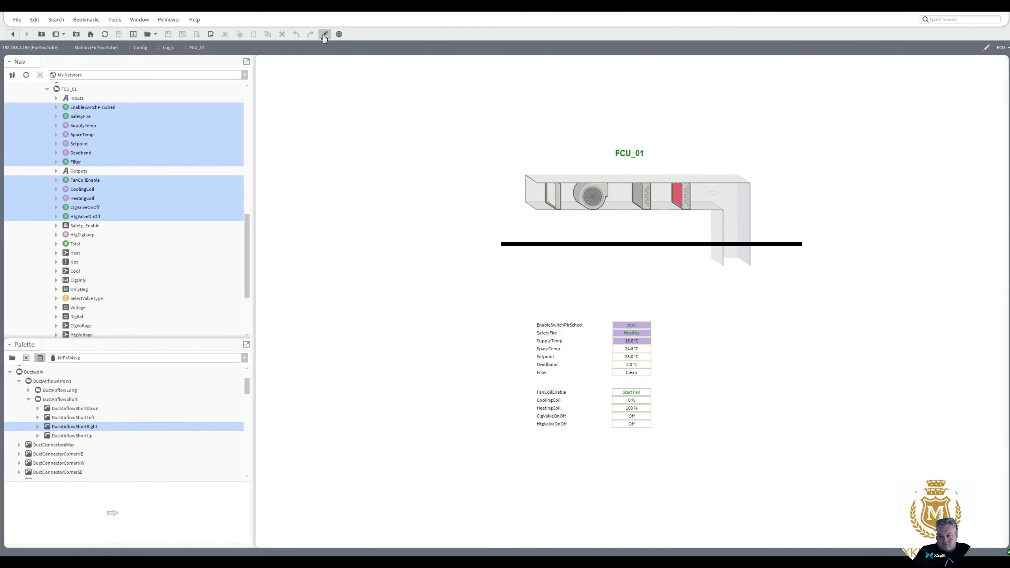
left_click(325, 35)
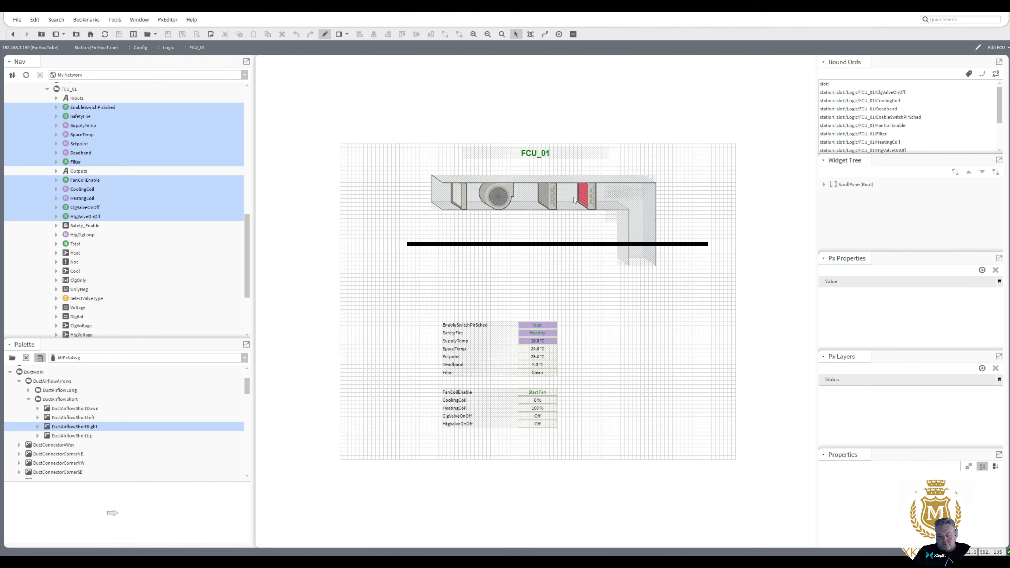
left_click(608, 194)
key("Left")
key("Left")
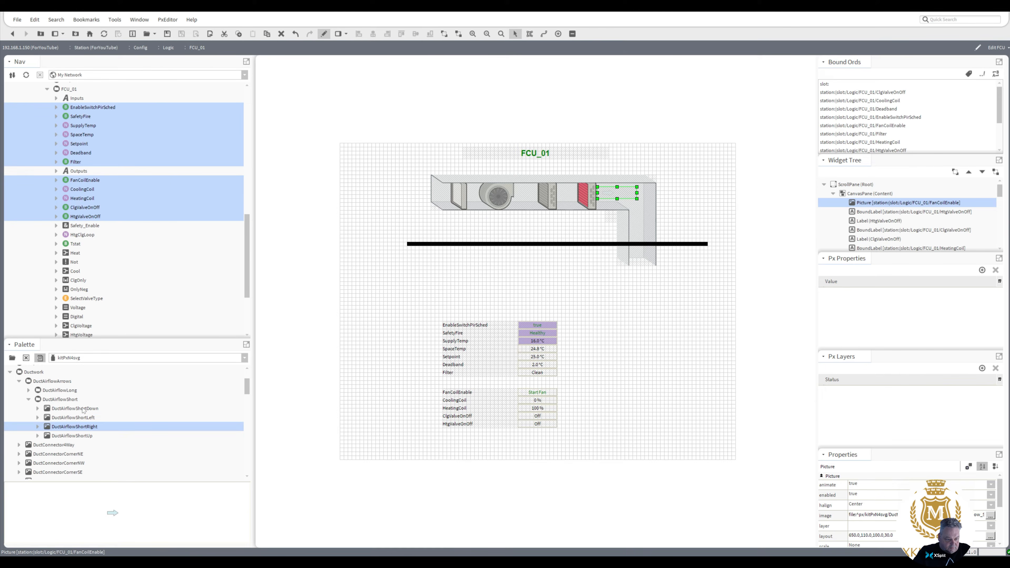
- Place a DuctAirflowShortDown arrow in the vertical duct at about 740,140 and copy the FanCoilEnable ord from the right airflow arrow's binding
left_click_drag(83, 410, 635, 227)
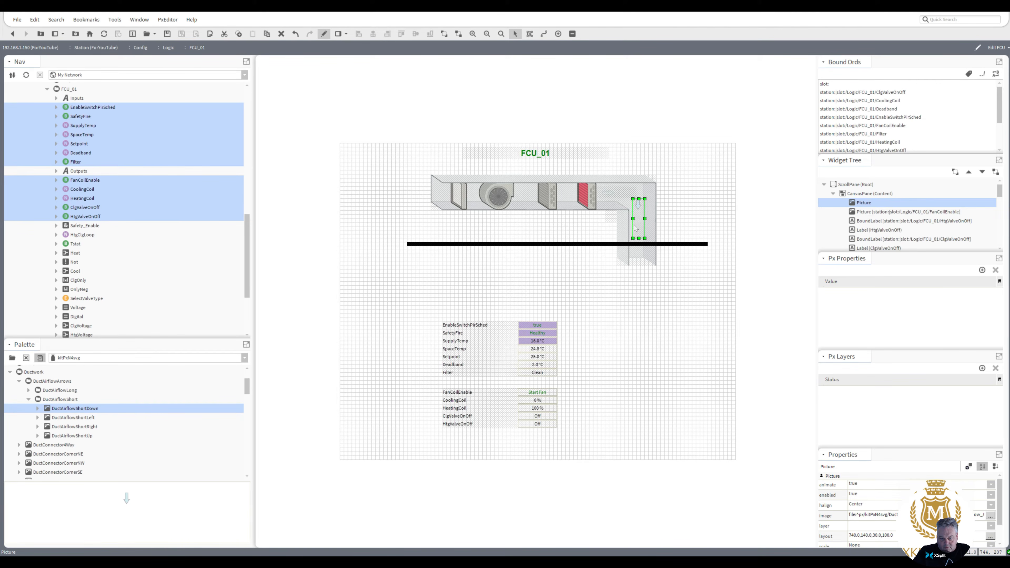
double_click(621, 197)
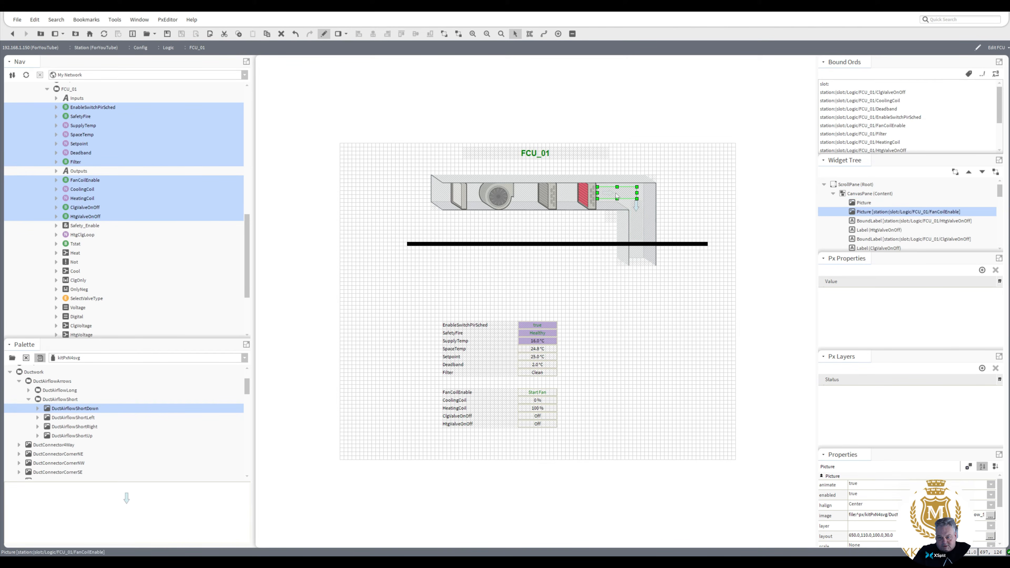
left_click(599, 317)
key("ctrl+c")
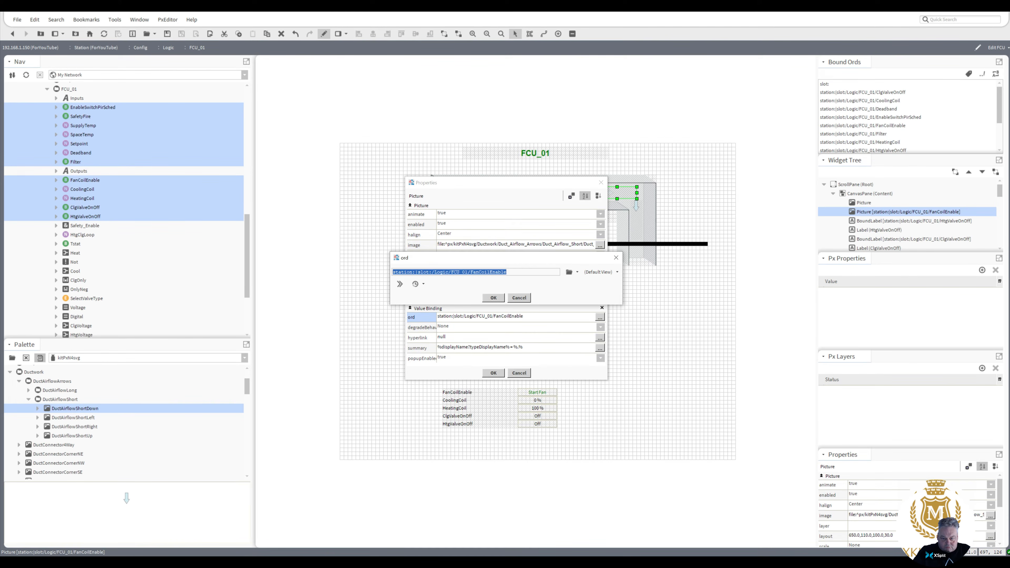
left_click(494, 298)
left_click(494, 372)
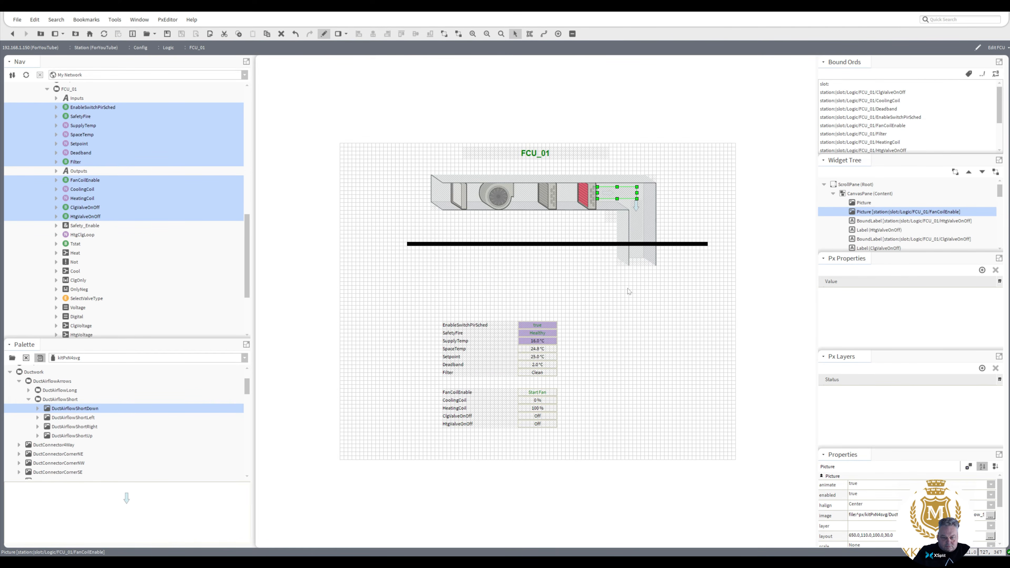
- Add a bajaui Value Binding to the down airflow arrow with the copied ord station:|slot:/Logic/FCU_01/FanCoilEnable
double_click(638, 235)
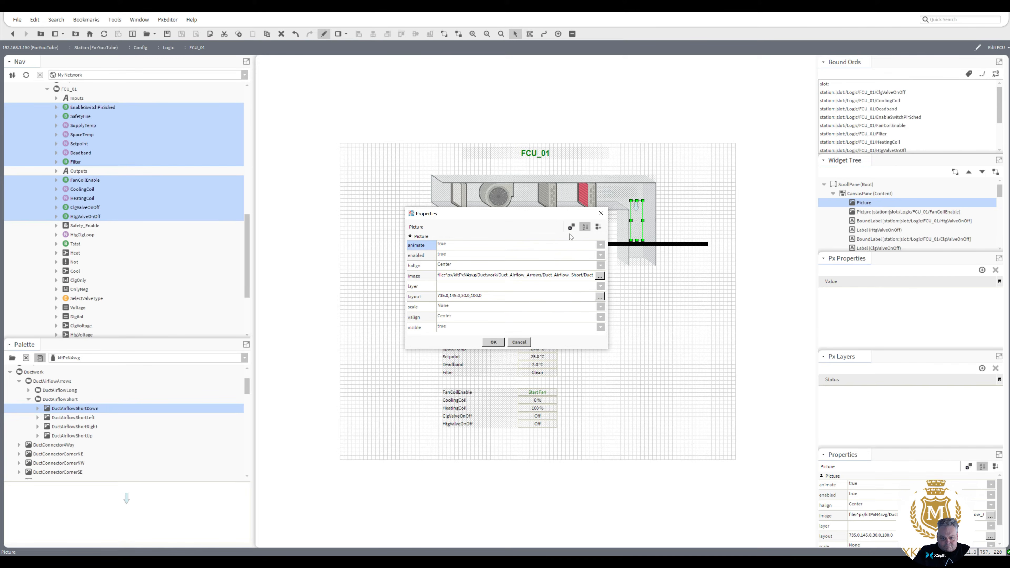
left_click(571, 227)
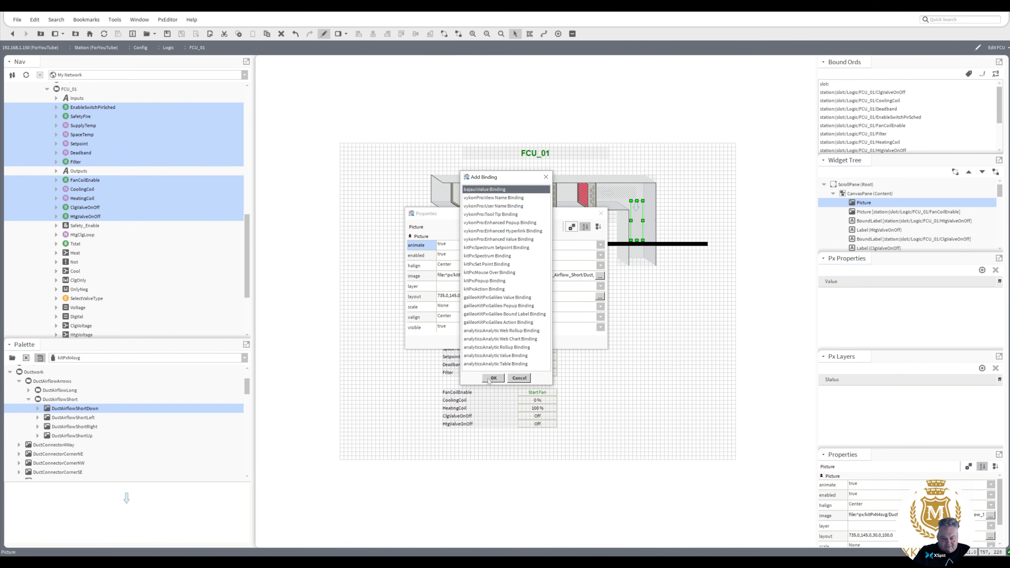
left_click(493, 378)
scroll(604, 299, "down", 3)
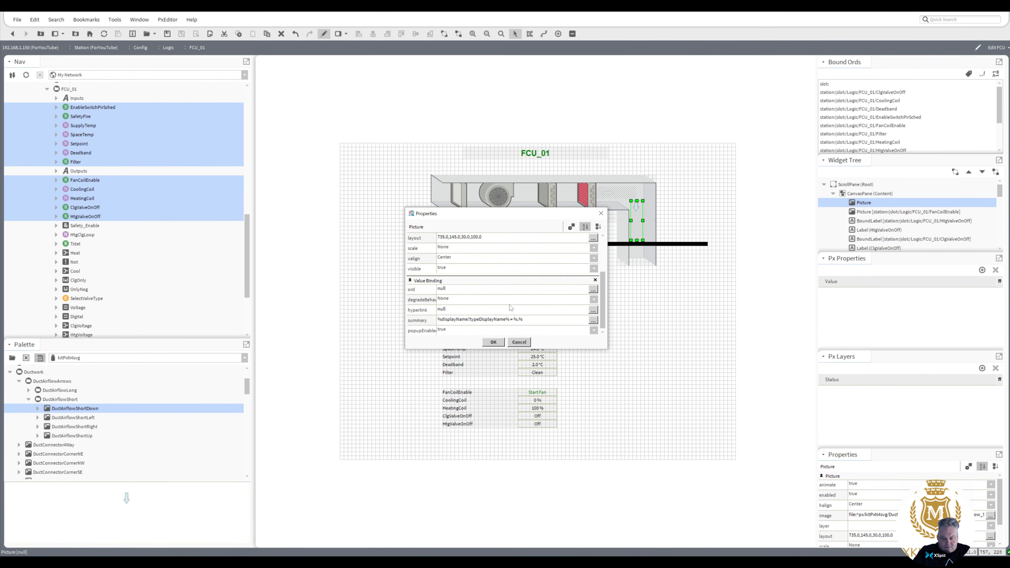
double_click(504, 293)
key("ctrl+v")
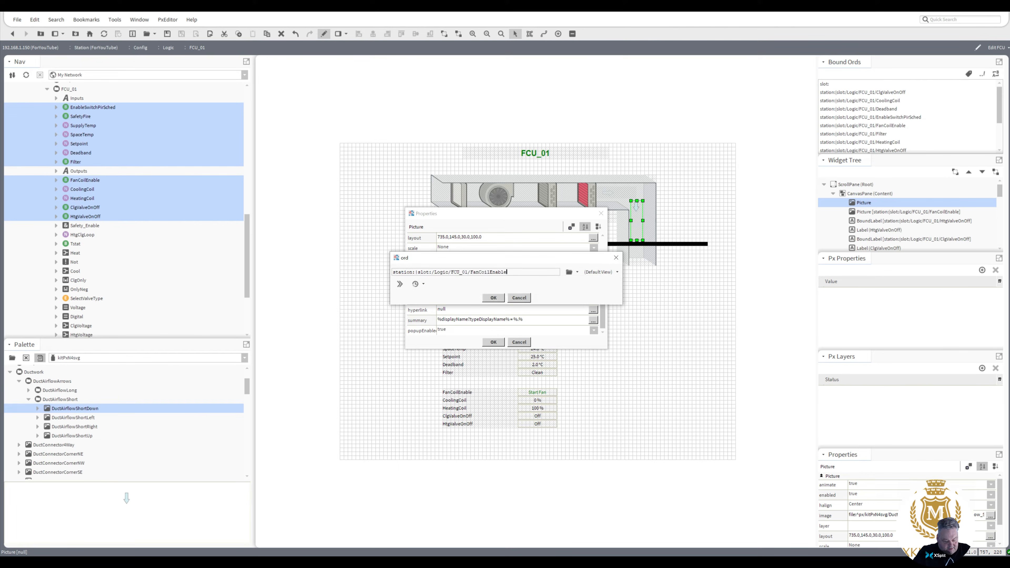
left_click(494, 298)
- Animate the down airflow arrow's visible property with Boolean To Simple, true value true and false value false, and apply the properties
right_click(467, 270)
left_click(493, 281)
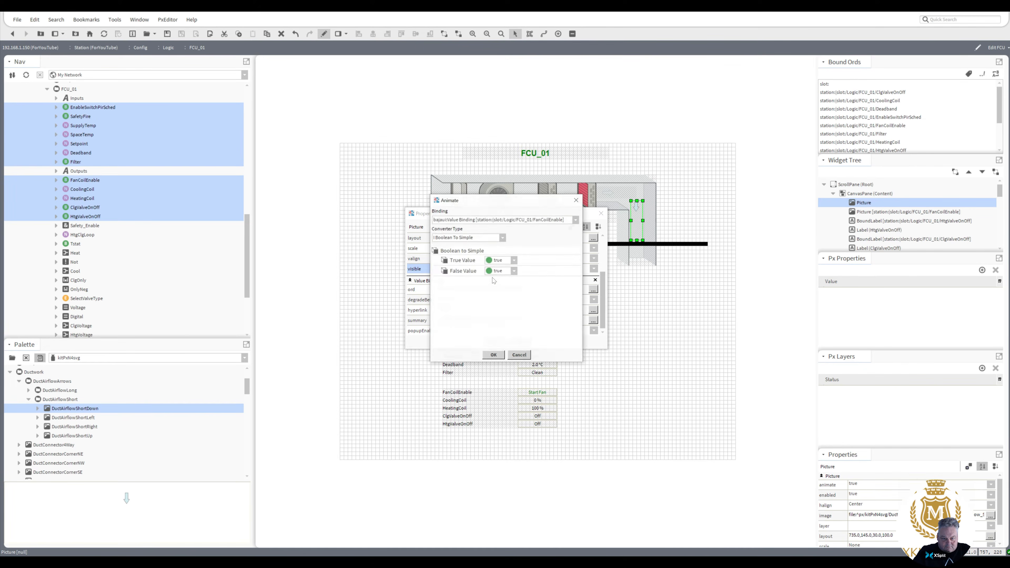
left_click(501, 271)
left_click(497, 289)
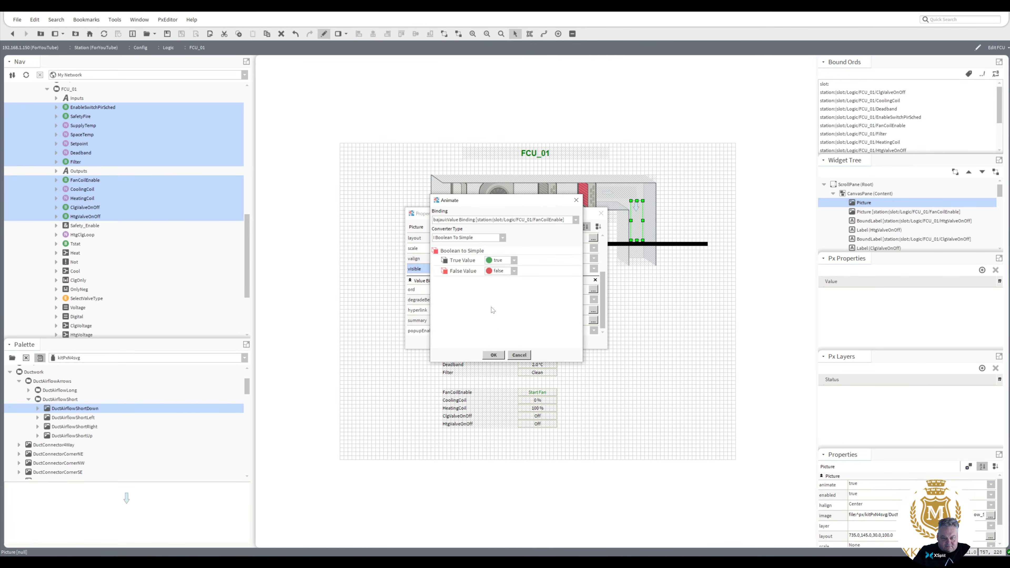
left_click(493, 355)
left_click(513, 337)
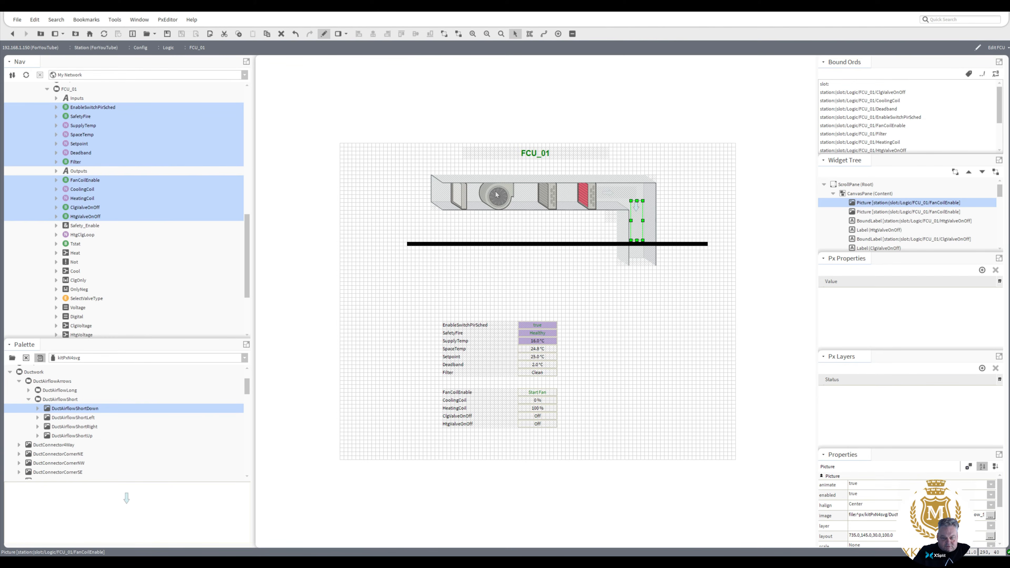
- Preview the graphic in view mode, return to editing and move the down airflow arrow lower in the vertical duct to about 730,190
left_click(324, 34)
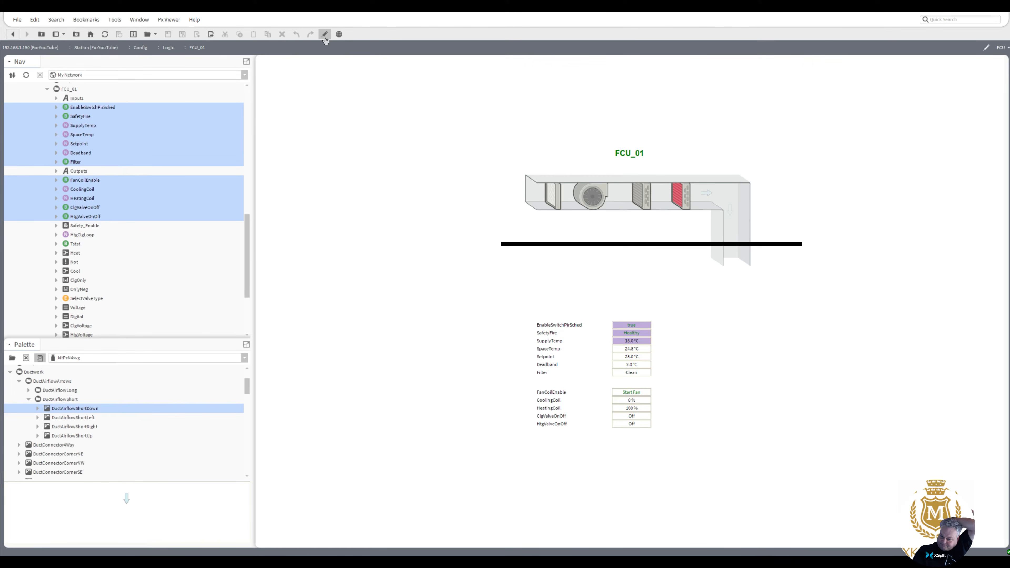
left_click(325, 36)
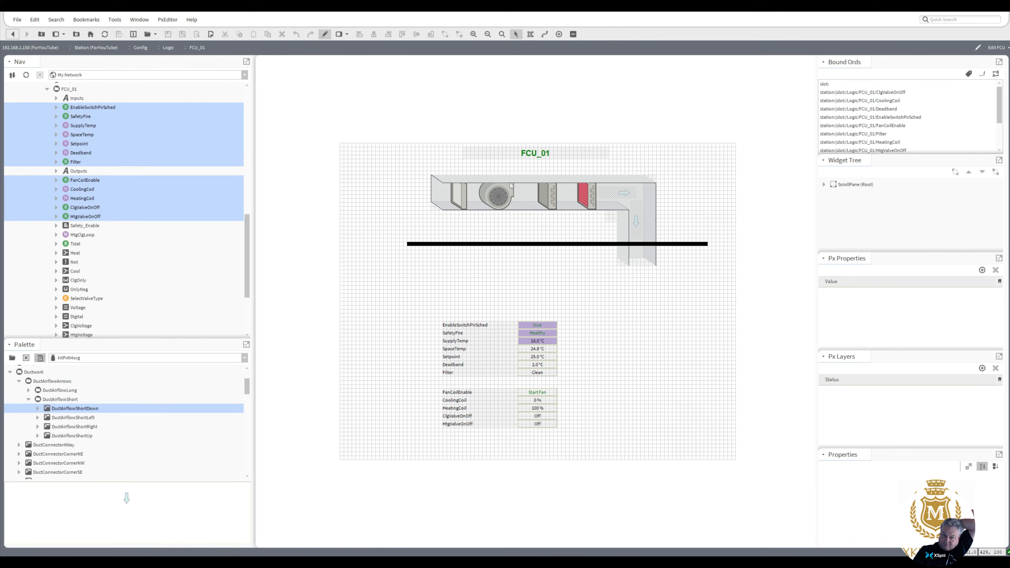
left_click_drag(635, 227, 634, 244)
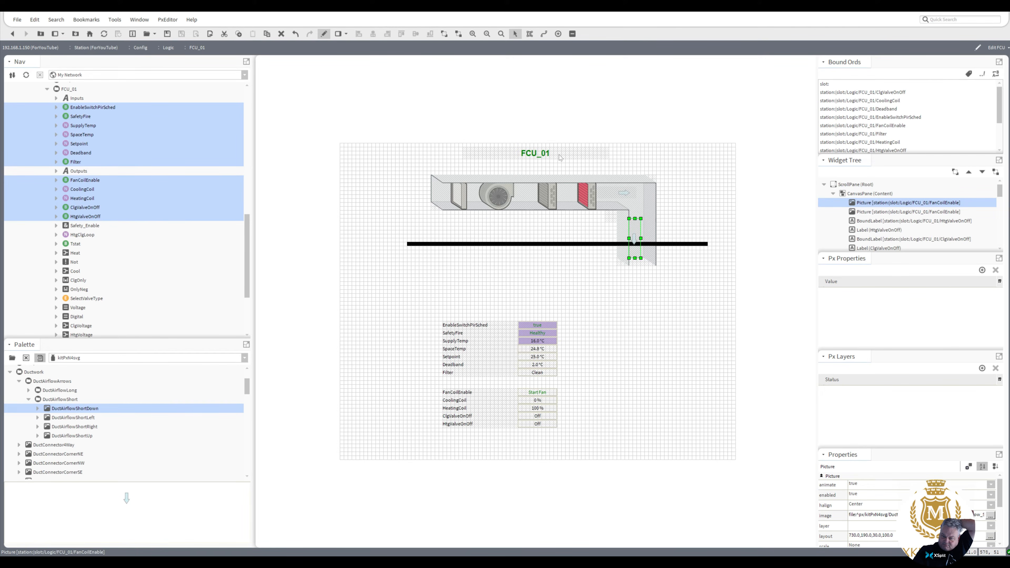
- Between two previews, move the heating coil to 630,80, shift the cooling coil towards it and put the right airflow arrow after the fan
left_click(324, 35)
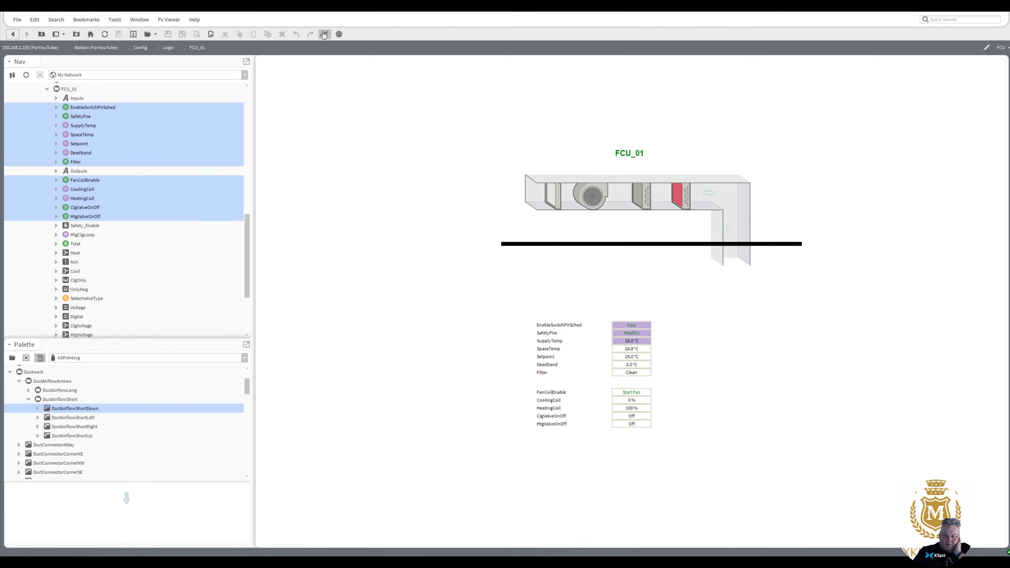
left_click(324, 35)
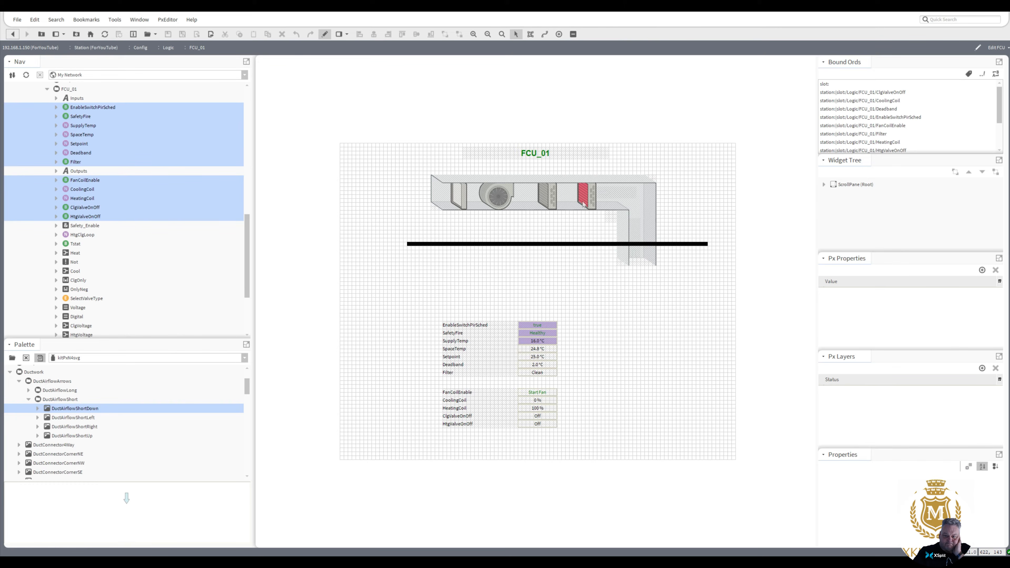
mouse_move(605, 196)
left_mouse_down()
mouse_move(524, 194)
mouse_move(565, 210)
mouse_move(606, 207)
left_mouse_up()
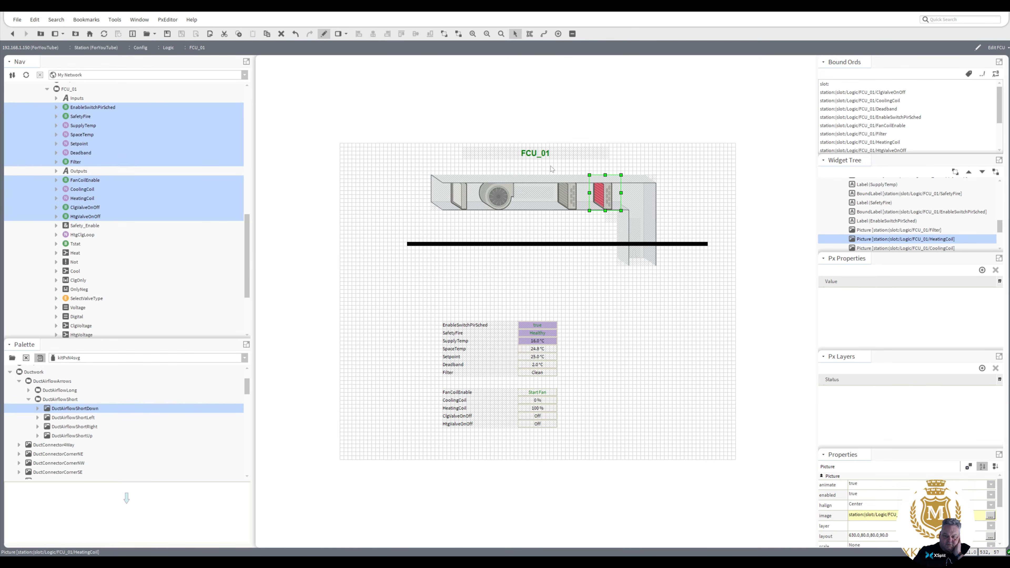
left_click(325, 34)
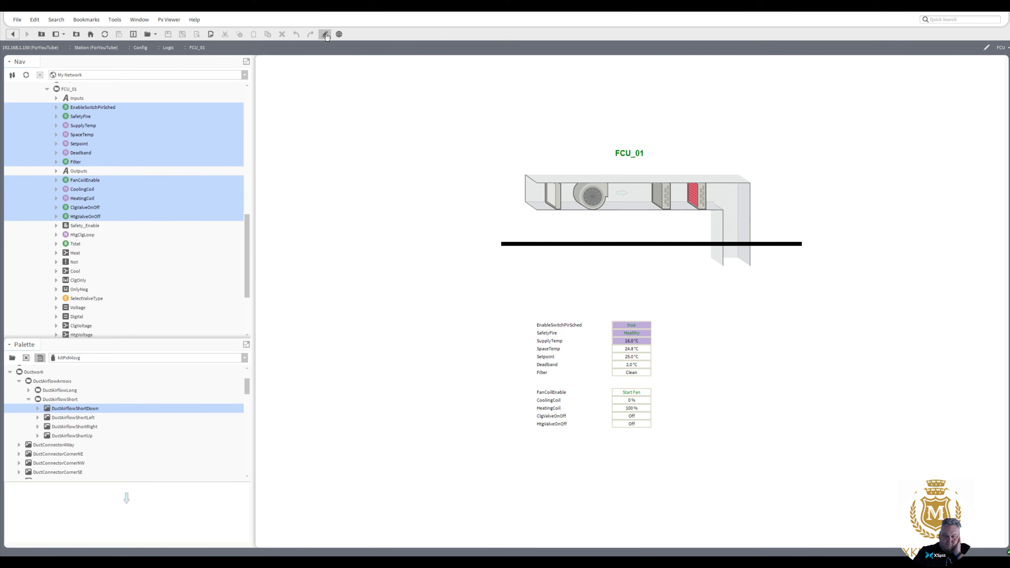
left_click(325, 35)
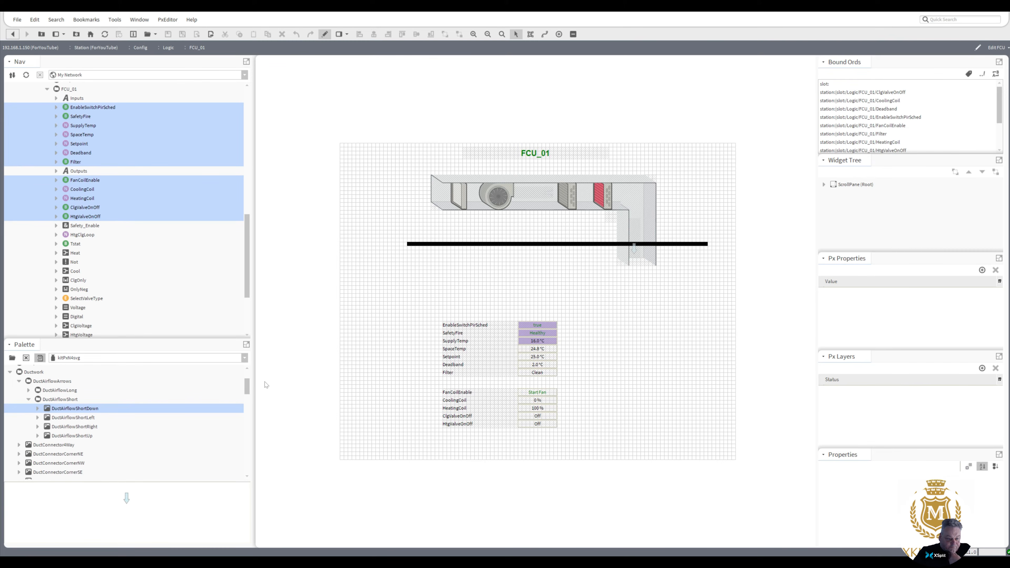
- Place a SensorDuctAvgtempTop picture from the Sensors palette on the canvas just below the vertical duct, at about 750,350
left_click_drag(248, 389, 248, 383)
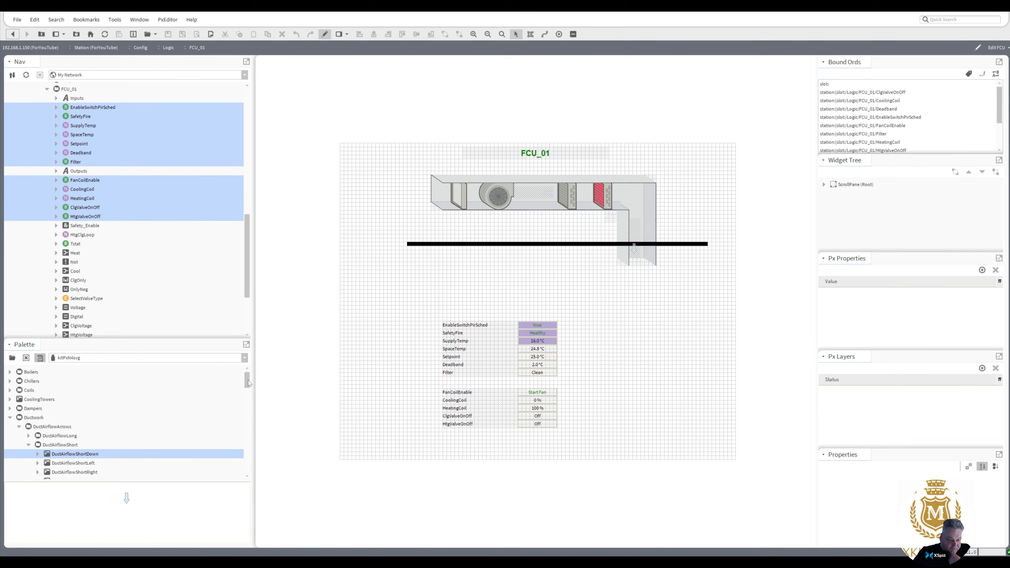
left_click(10, 417)
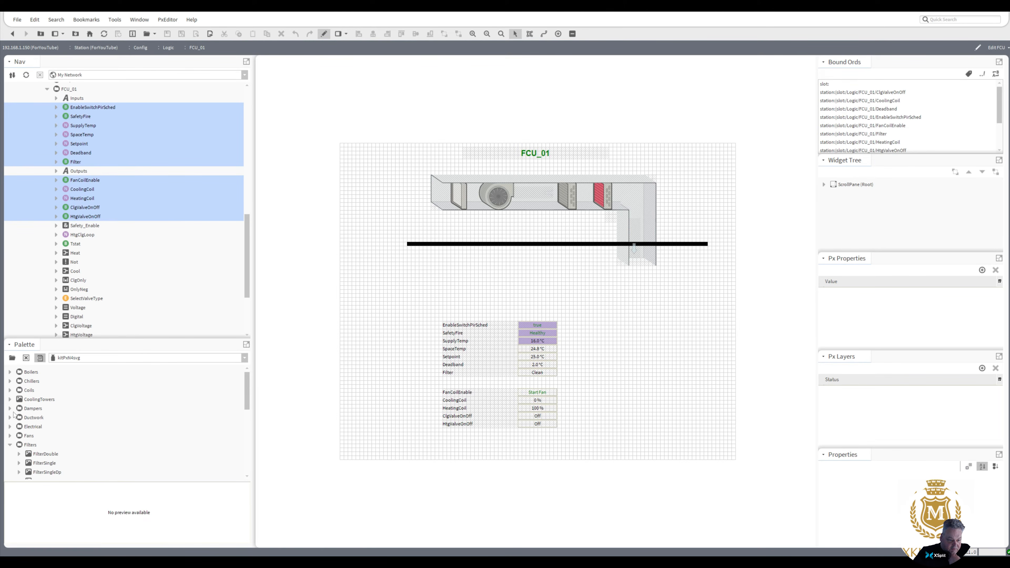
left_click(9, 444)
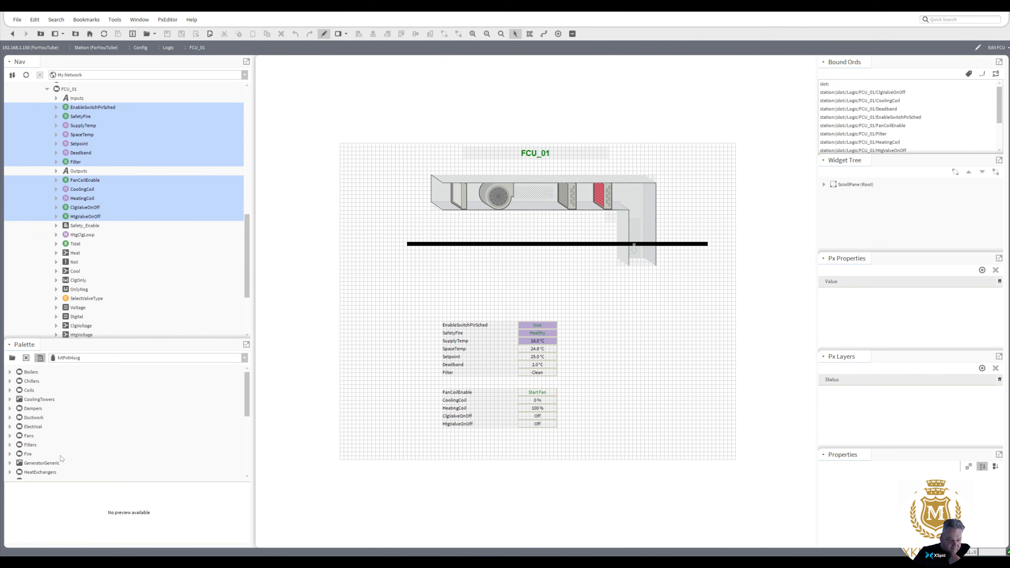
left_click_drag(246, 406, 247, 446)
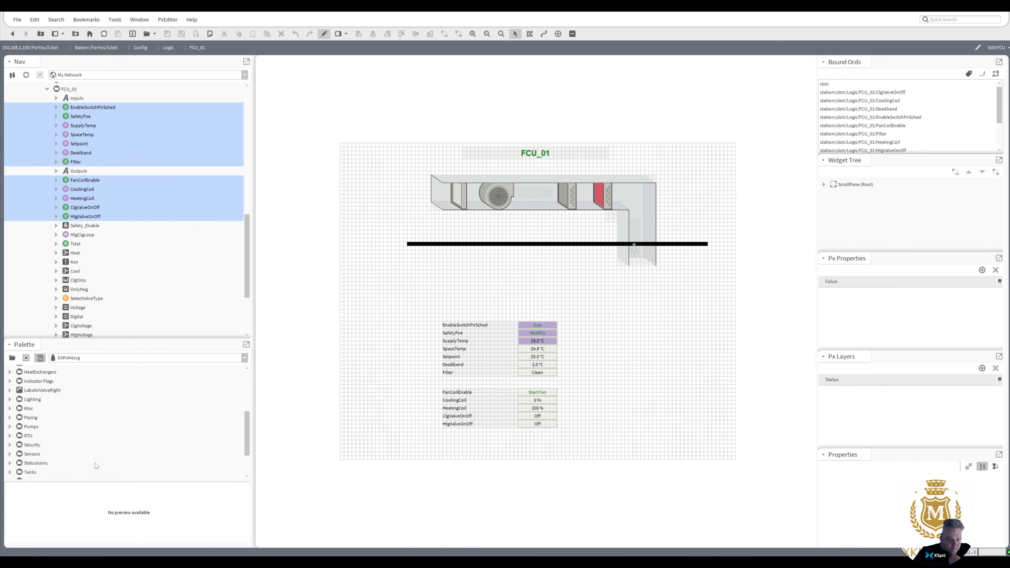
left_click(10, 454)
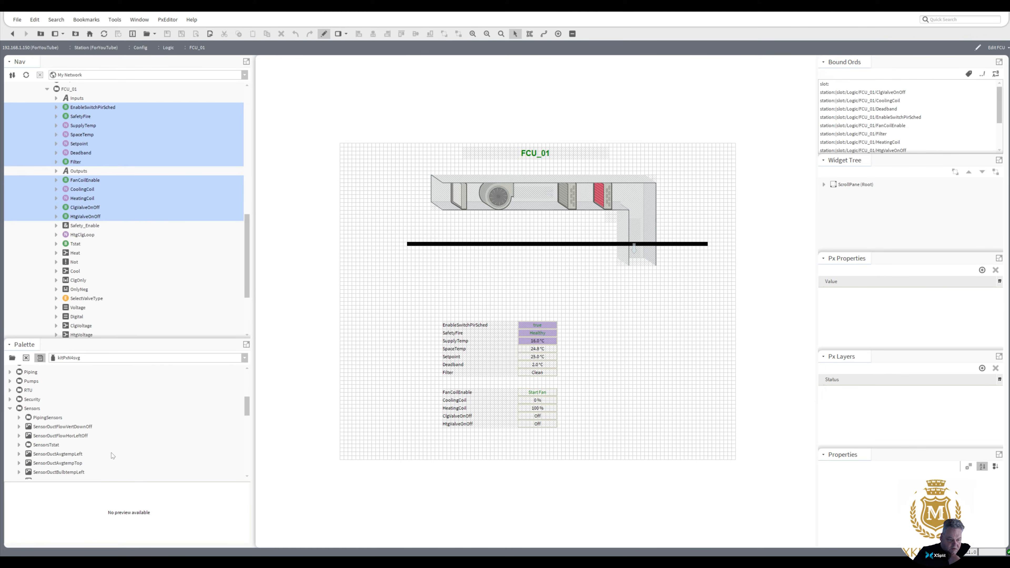
left_click(73, 456)
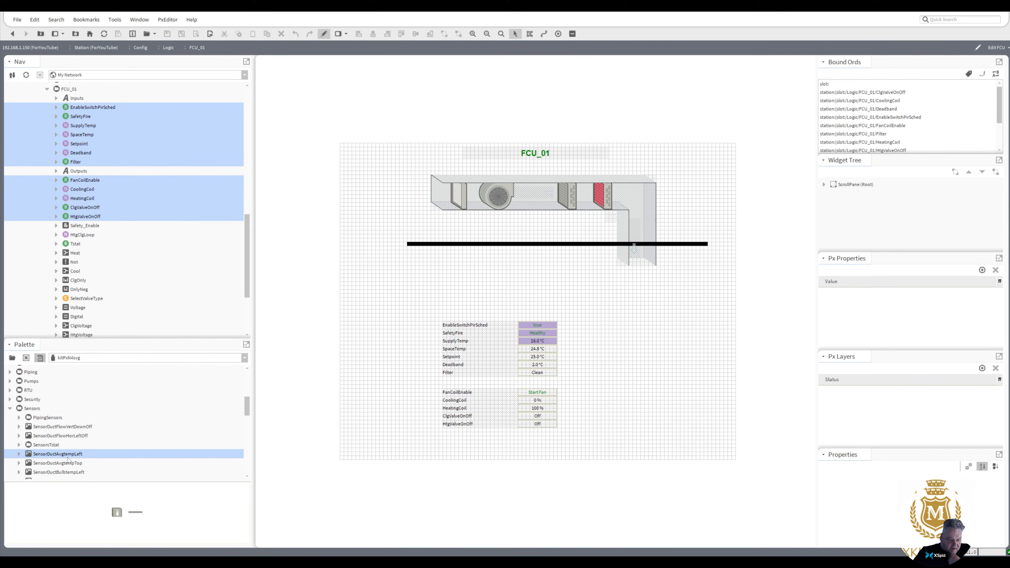
left_click(67, 464)
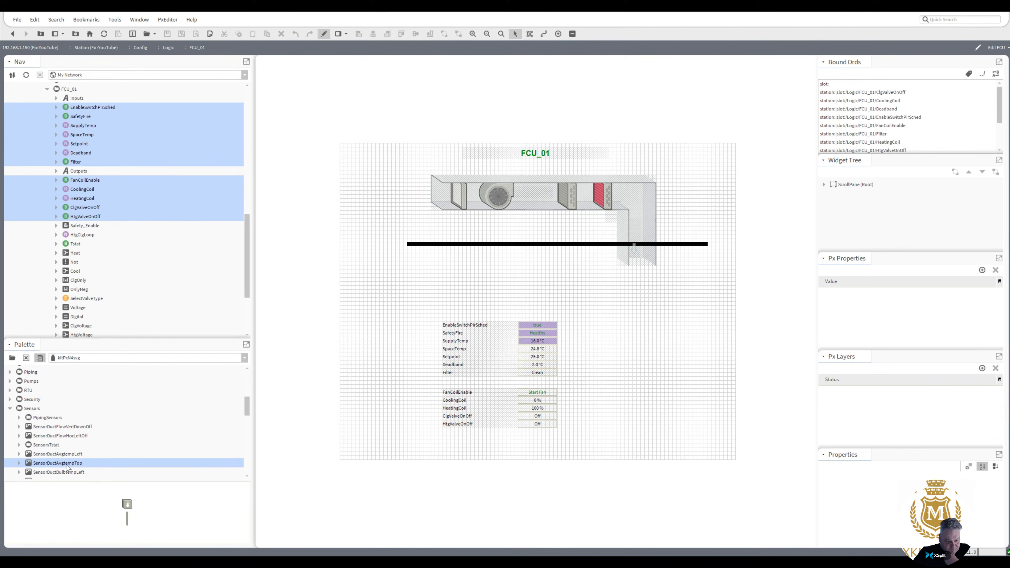
left_click_drag(67, 467, 635, 301)
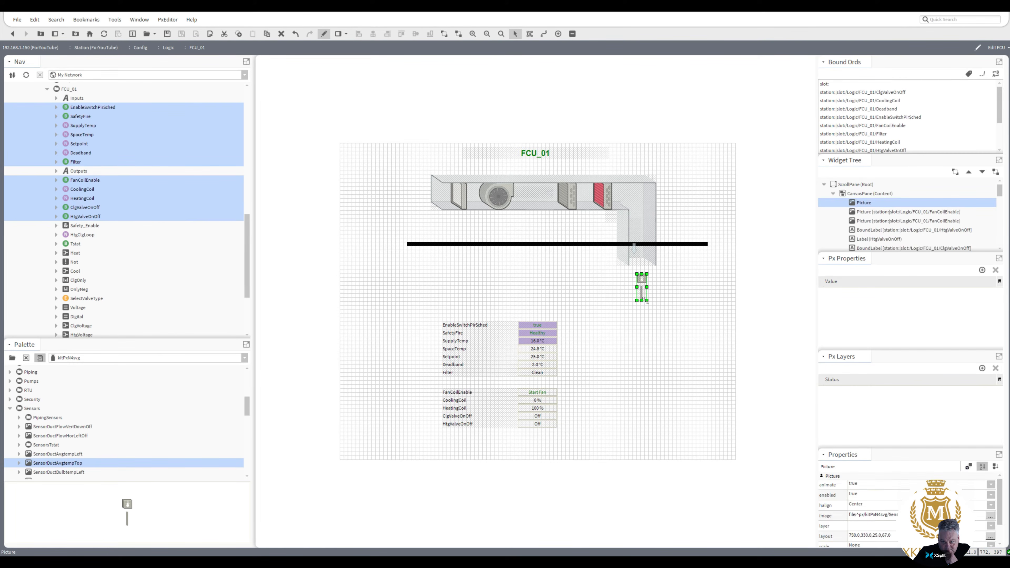
left_click(631, 272)
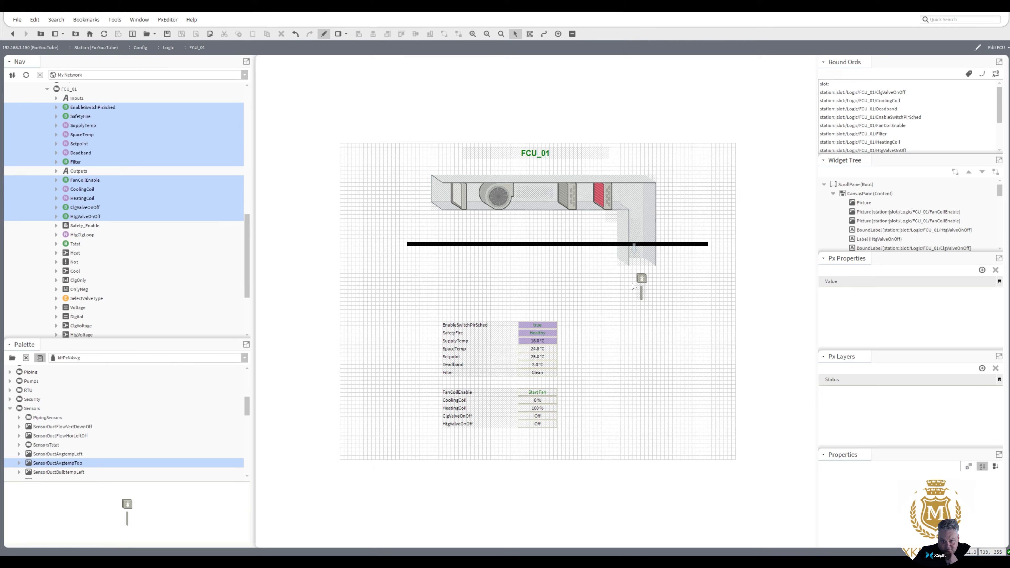
- Nudge the heating coil picture horizontally to x 620
left_click(641, 294)
left_click(625, 212)
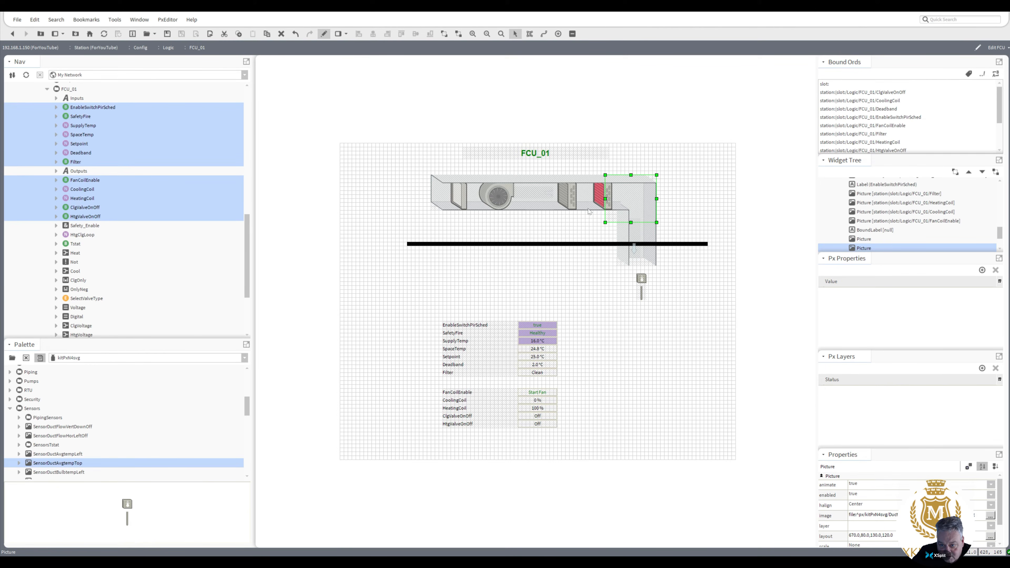
left_click(599, 202)
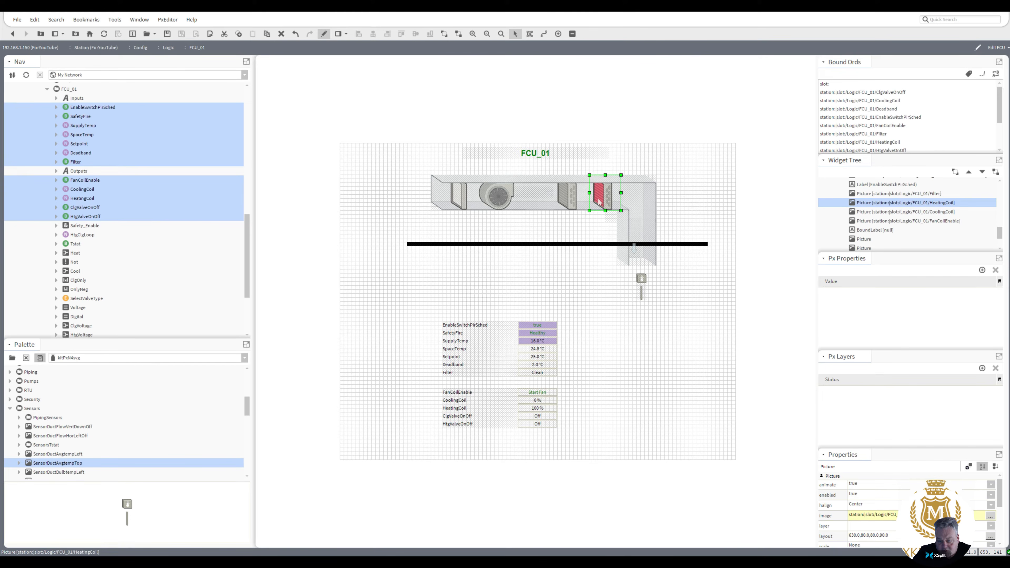
key("Left")
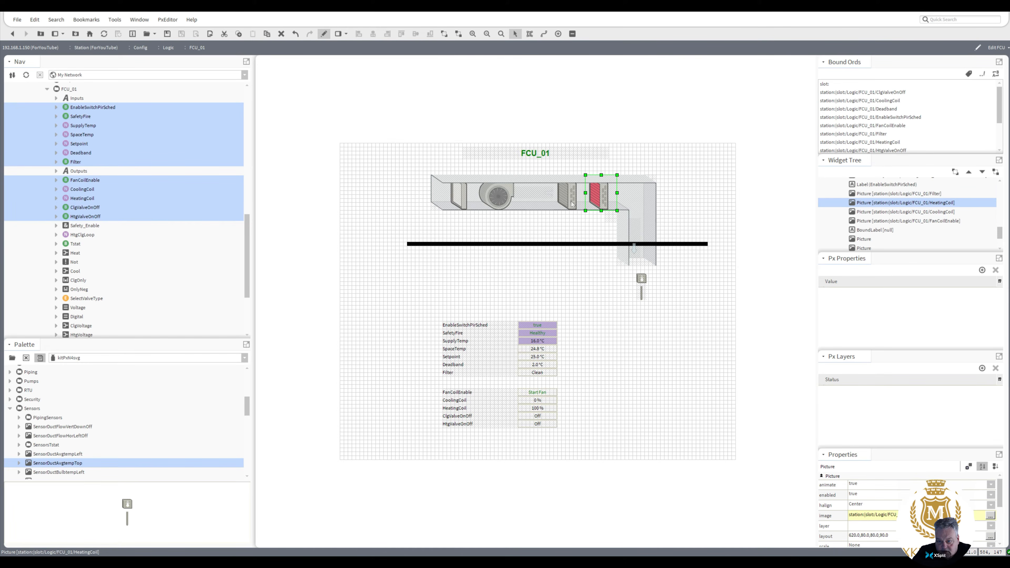
- Move the duct temperature sensor to 730,70 above the duct corner and place a duplicate of it at the duct inlet by the filter
left_click(641, 283)
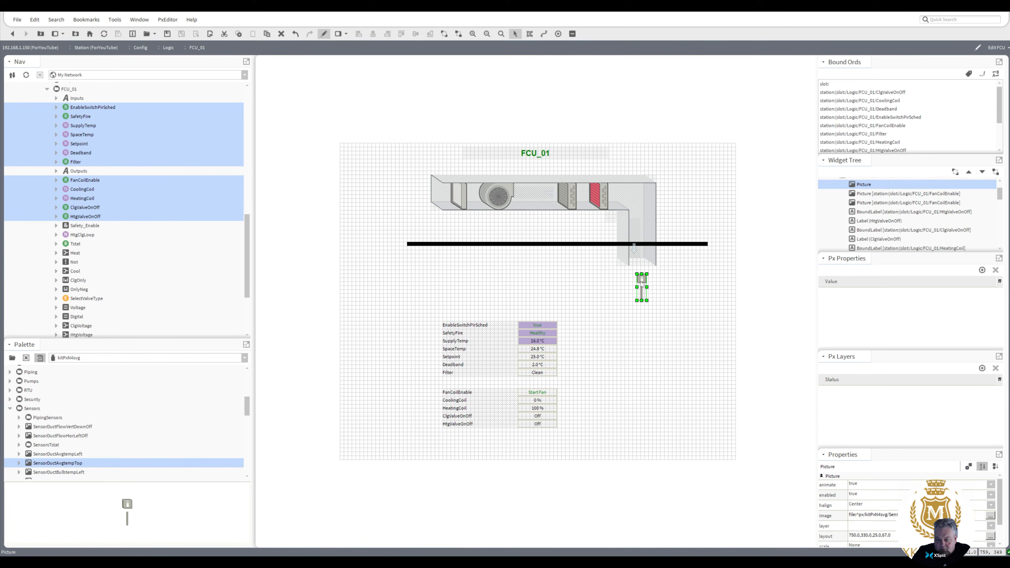
left_click_drag(642, 283, 634, 176)
right_click(633, 176)
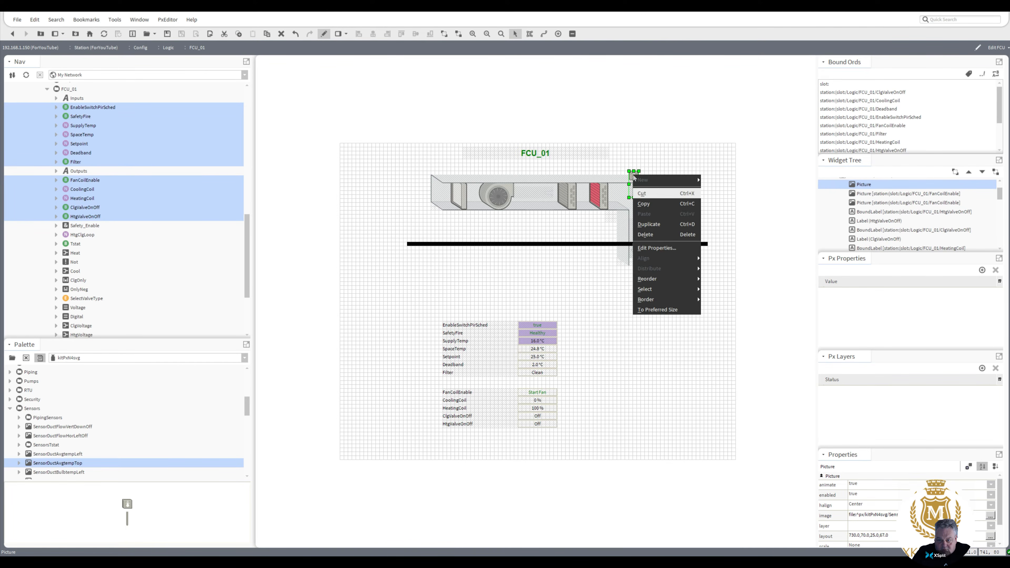
left_click(648, 224)
left_click_drag(638, 181, 448, 176)
- Move the SupplyTemp value label from the points list to just above the temperature sensor at the duct corner
left_click(459, 281)
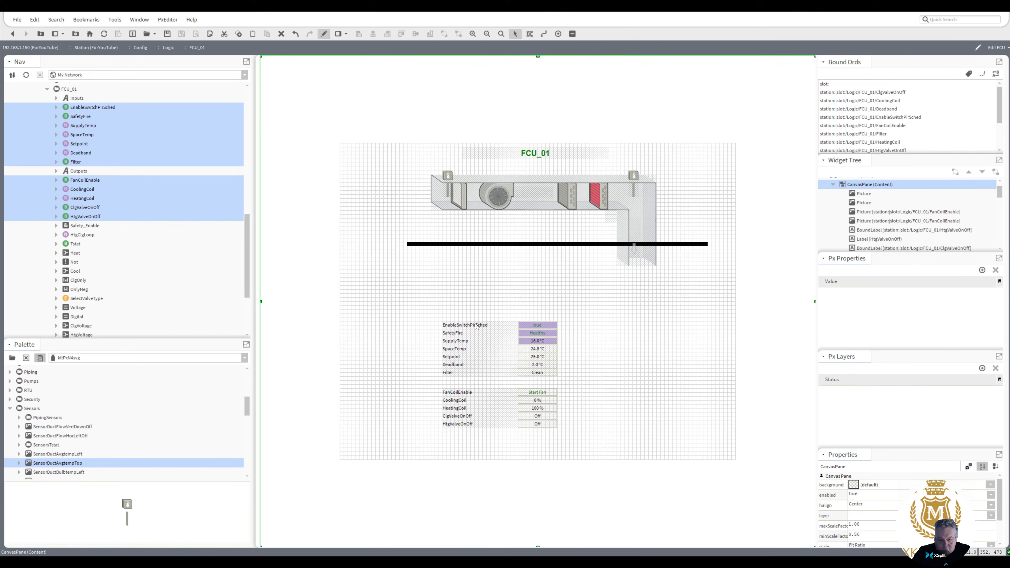
left_click_drag(537, 343, 637, 166)
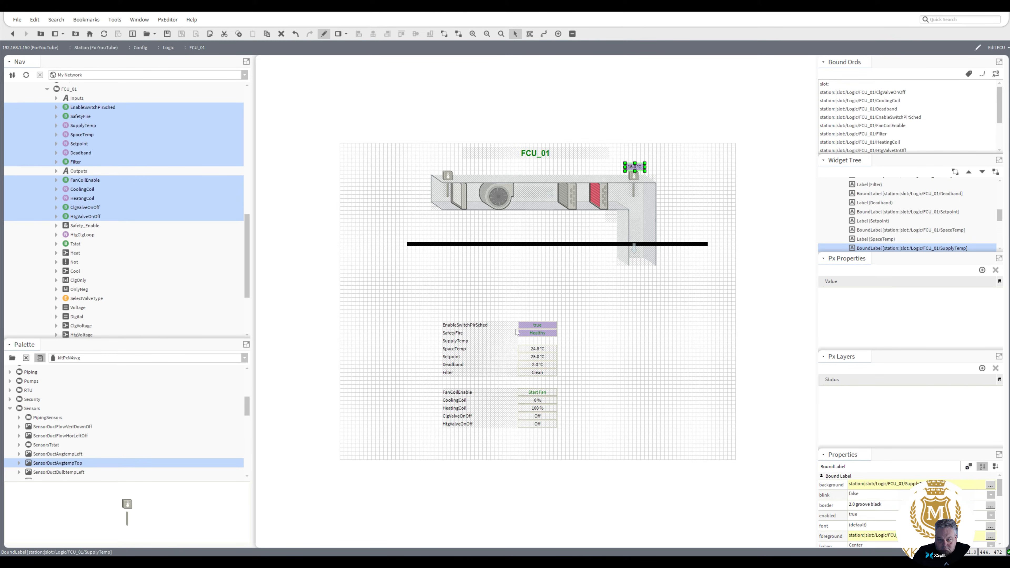
- Move the SpaceTemp value above the duct inlet sensor, and the Filter and FanCoilEnable values below the filter and fan pictures
left_click_drag(537, 350, 453, 163)
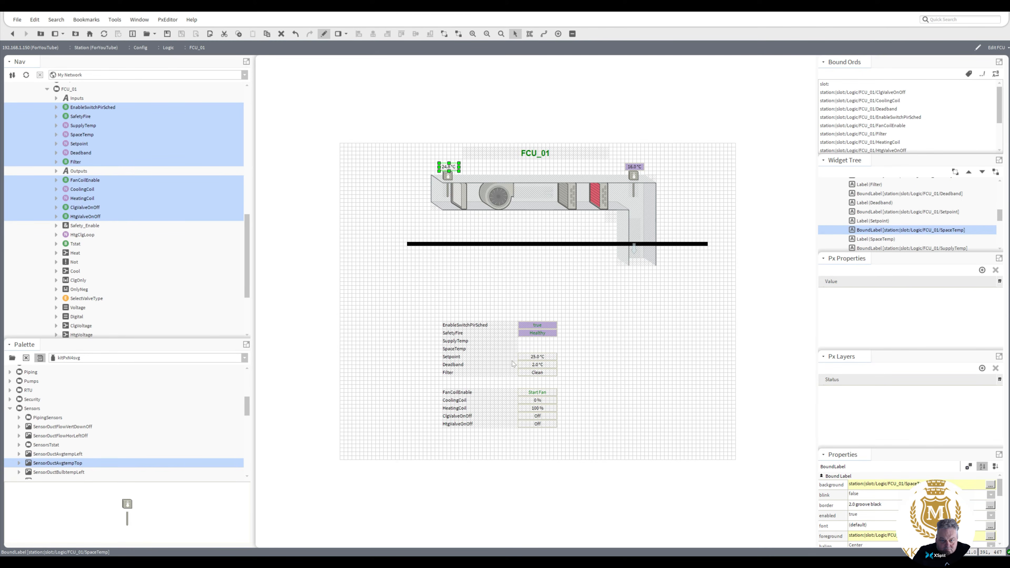
left_click(537, 373)
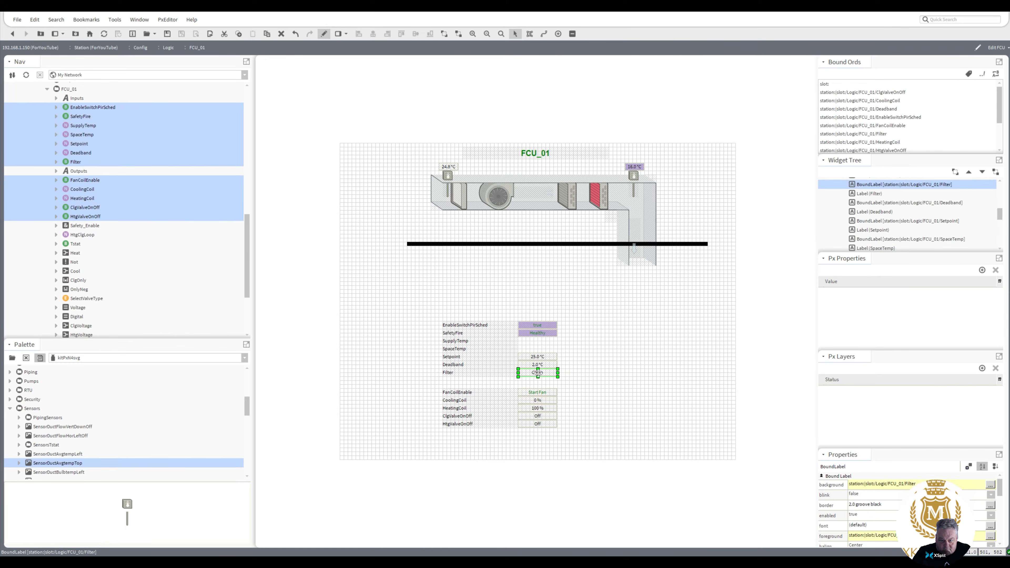
left_click_drag(538, 373, 471, 214)
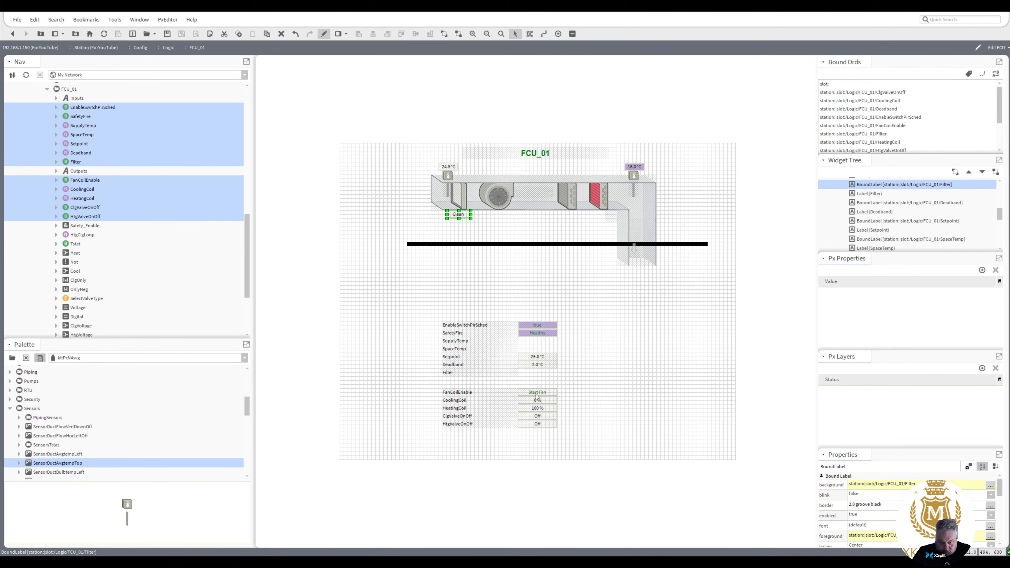
left_click_drag(537, 393, 503, 215)
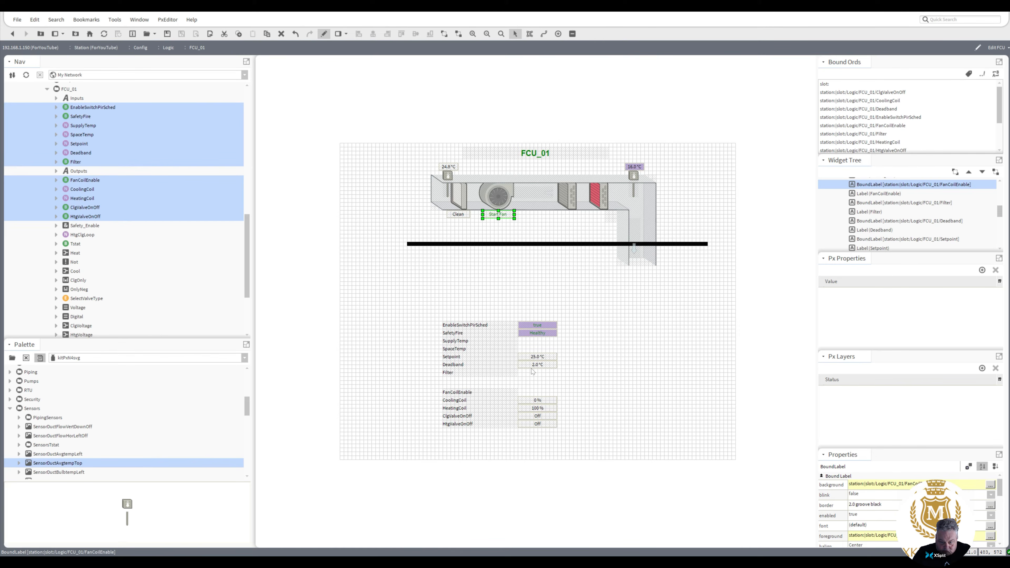
- Move the EnableSwitchPirSched value label from the points list to 180,20, above the duct inlet sensor's temperature value
left_click(535, 358)
left_click(534, 365)
left_click(534, 354)
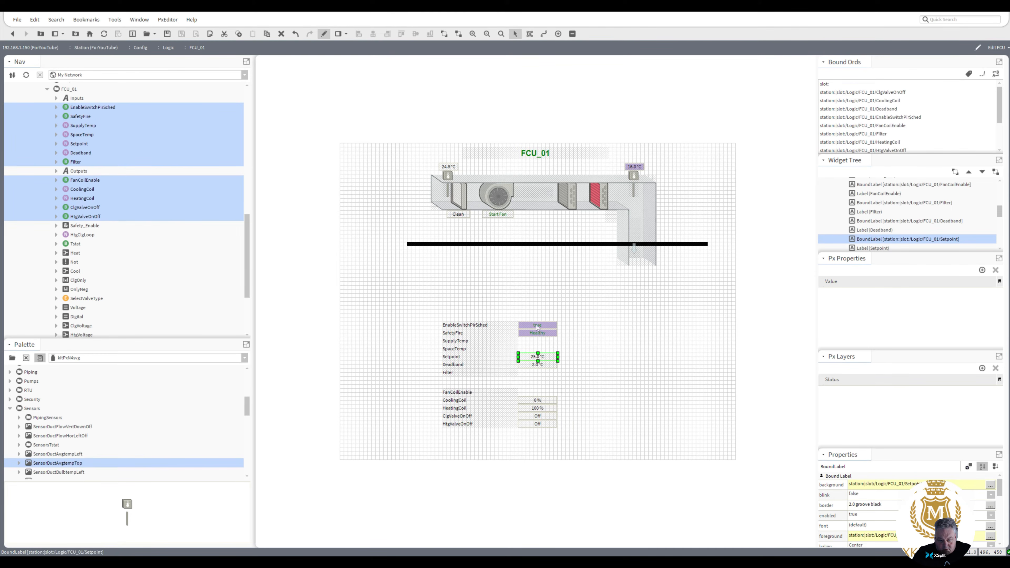
left_click(536, 326)
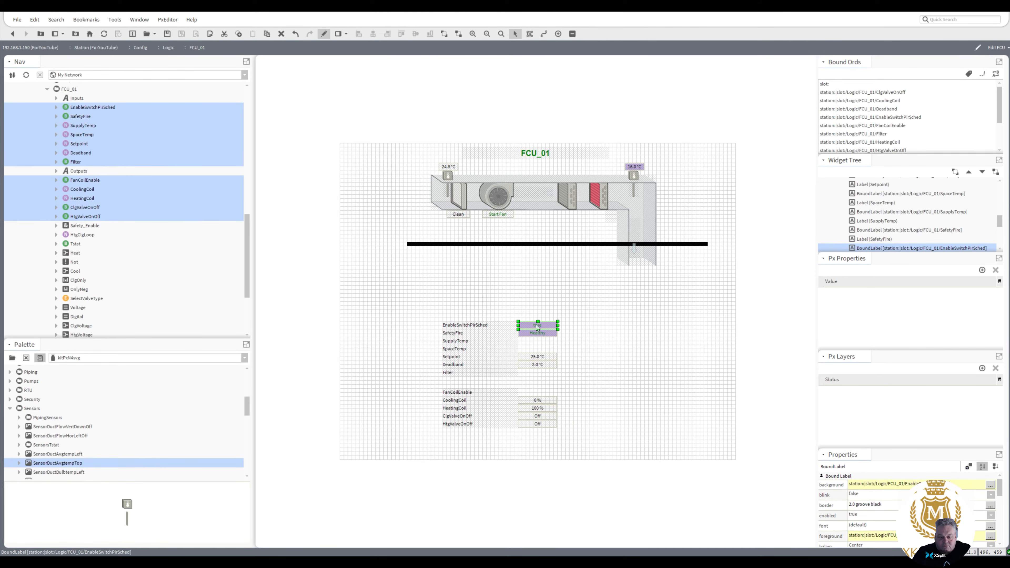
left_click_drag(537, 326, 431, 155)
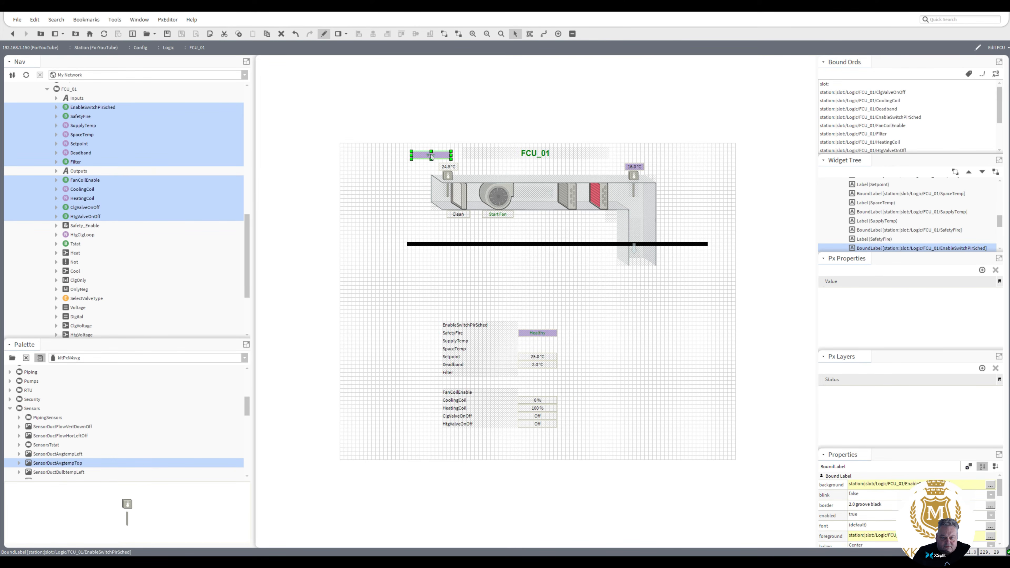
- Remove the EnableSwitchPirSched value label's text animation and animate its text again with the I Boolean To Simple converter
double_click(430, 155)
right_click(501, 288)
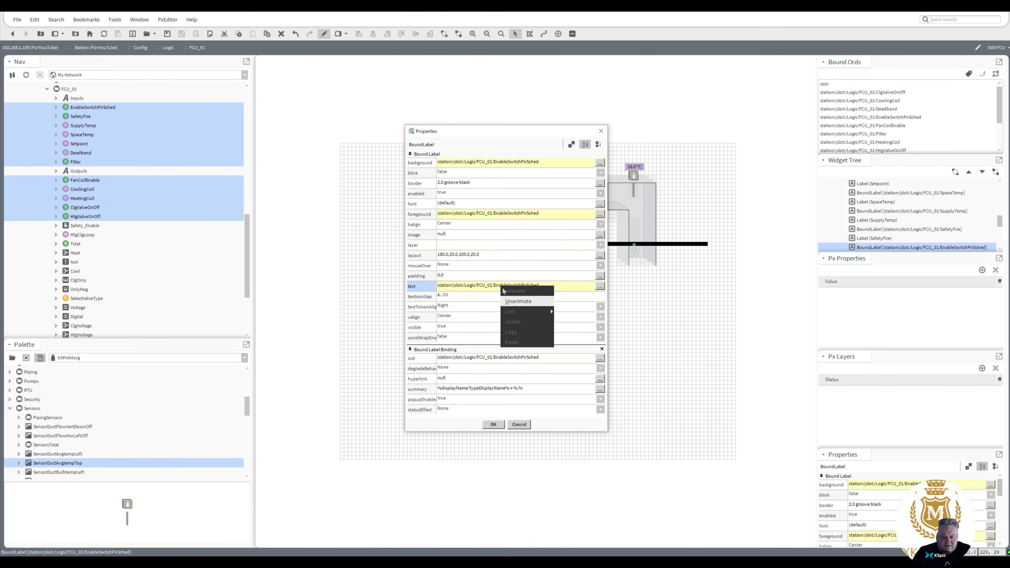
left_click(517, 301)
right_click(504, 289)
left_click(512, 291)
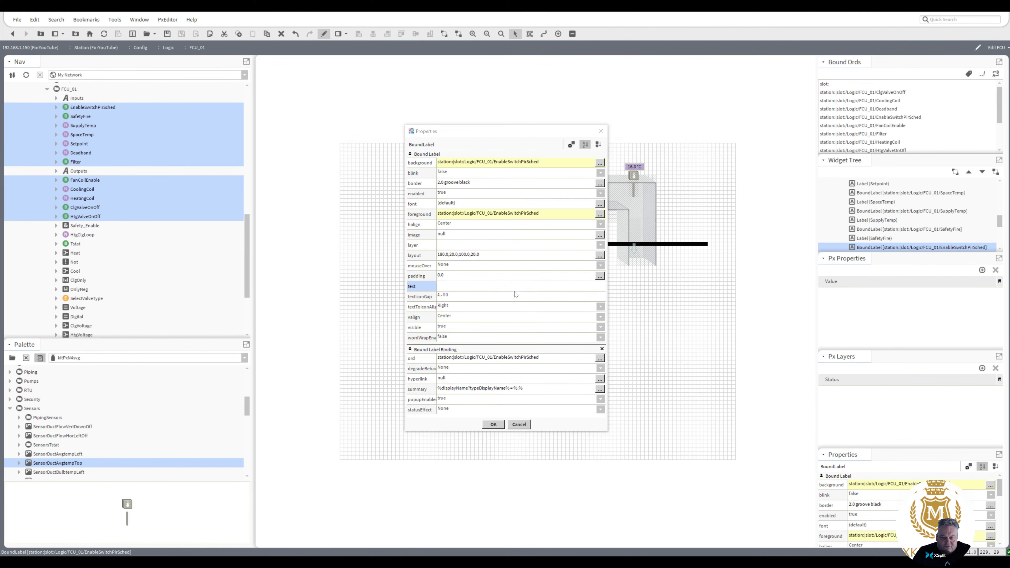
left_click(490, 237)
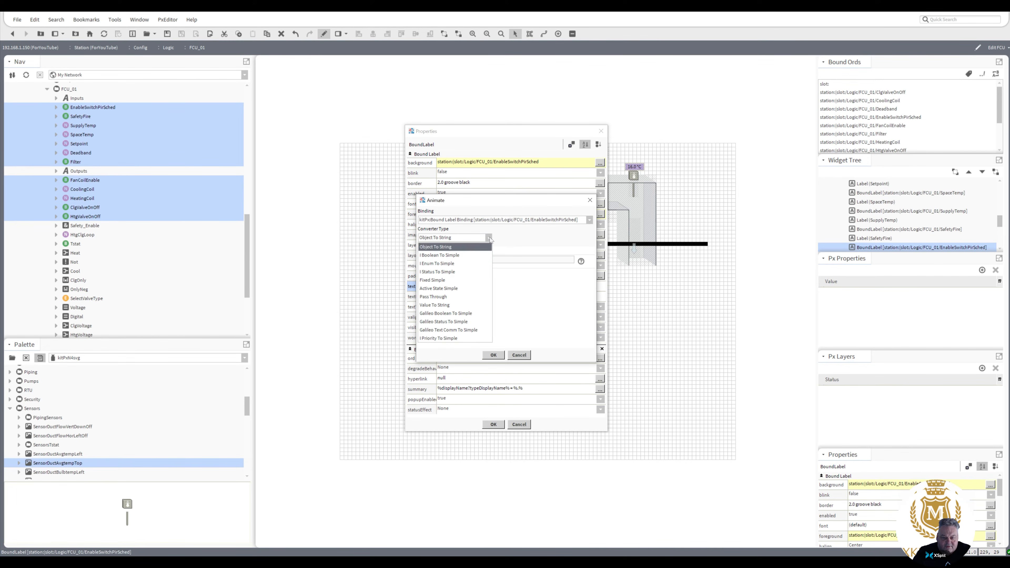
left_click(475, 254)
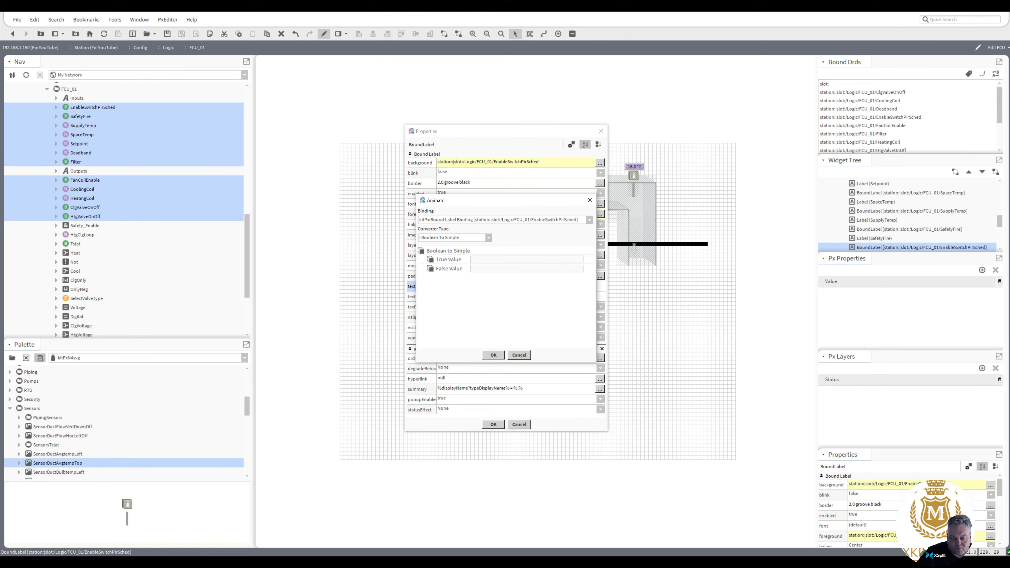
- Set the converter's true value to Enabled and its false value to Disabled, and apply the label properties
left_click(473, 260)
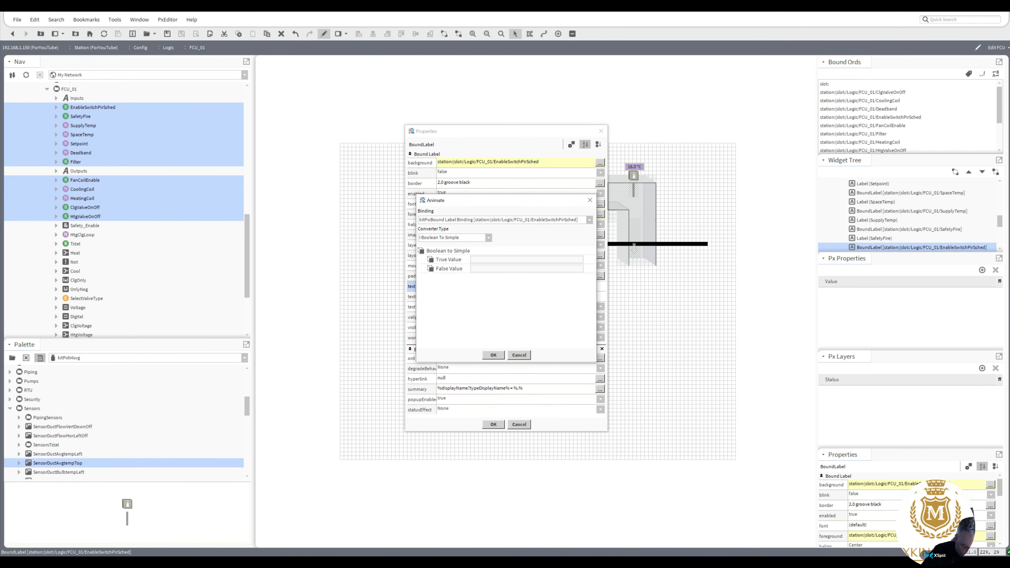
type("Enabled")
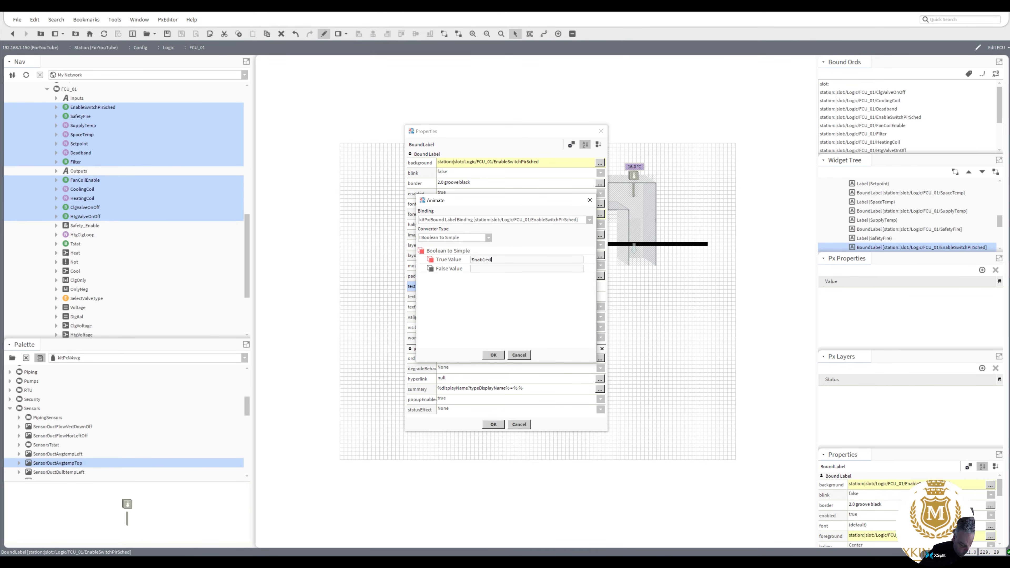
left_click(473, 268)
type("DEisabled")
key("Left")
key("Left")
key("Left")
key("Left")
key("Left")
key("Left")
key("Left")
key("BackSpace")
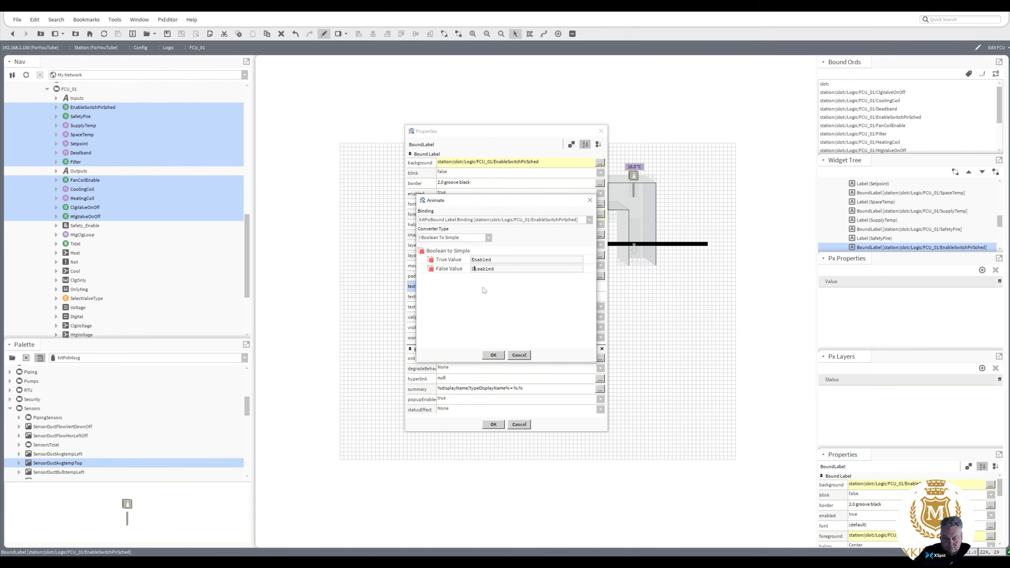
left_click(493, 355)
left_click(494, 425)
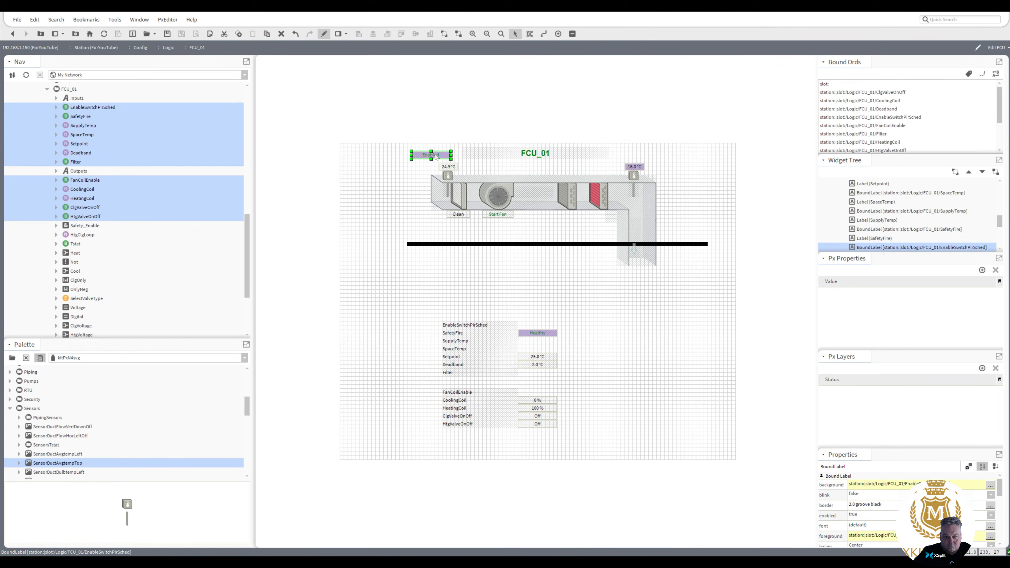
- Stack the EnableSwitchPirSched and SafetyFire value labels directly below the FanCoilEnable value under the fan, matching its width
left_click_drag(435, 155, 435, 154)
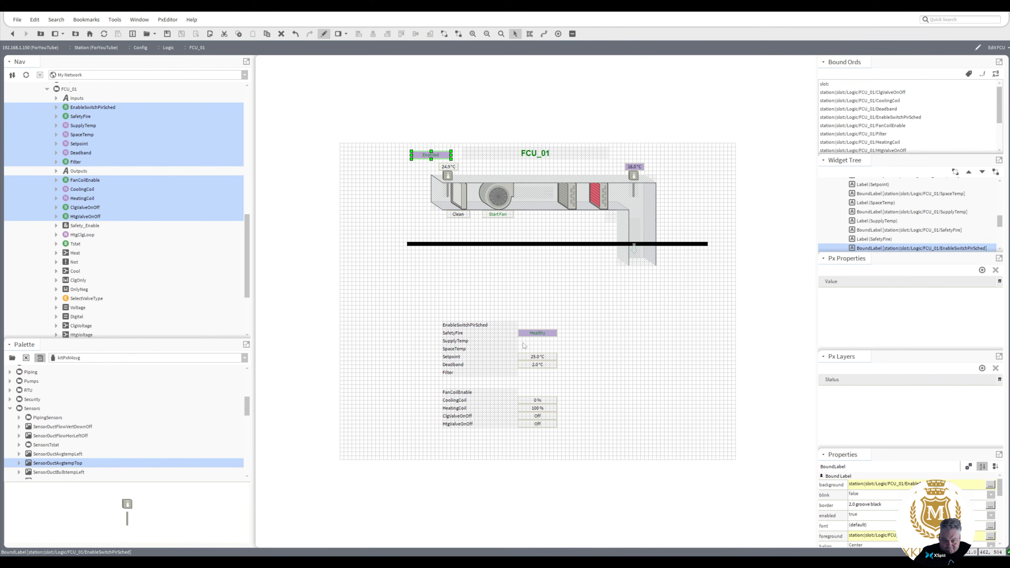
left_click(536, 336)
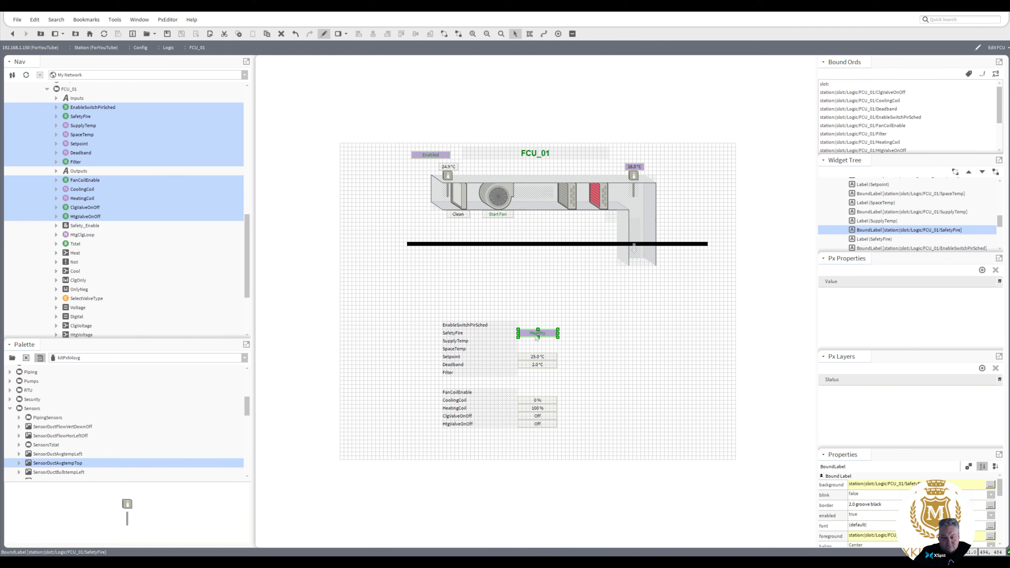
mouse_move(536, 336)
left_mouse_down()
mouse_move(482, 295)
mouse_move(411, 192)
mouse_move(416, 177)
mouse_move(429, 163)
mouse_move(459, 176)
mouse_move(438, 153)
mouse_move(438, 195)
mouse_move(547, 225)
mouse_move(456, 232)
mouse_move(507, 230)
mouse_move(501, 224)
left_mouse_up()
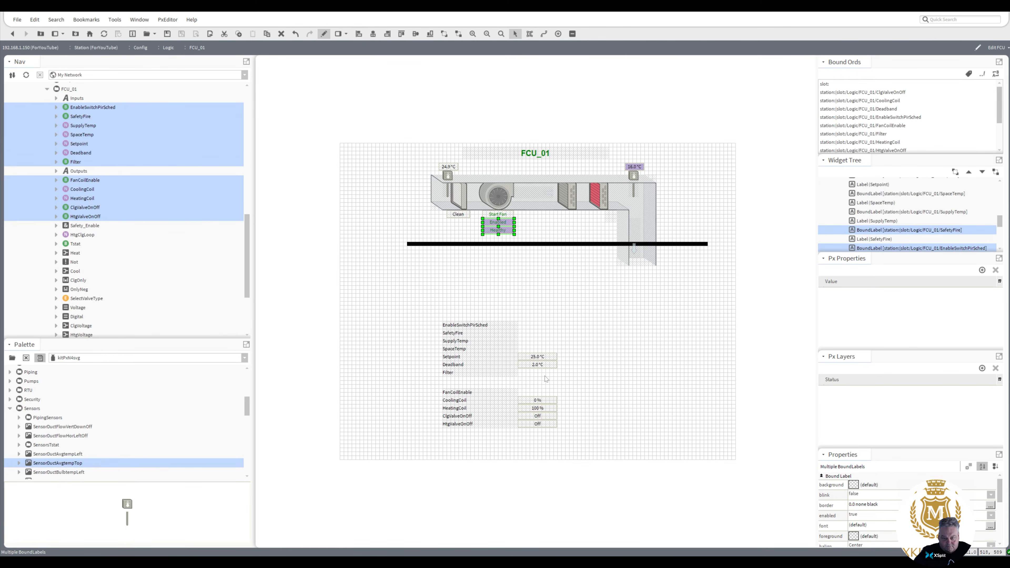
- Narrow the CoolingCoil and HeatingCoil value labels and place each one below its own coil picture
left_click(537, 410)
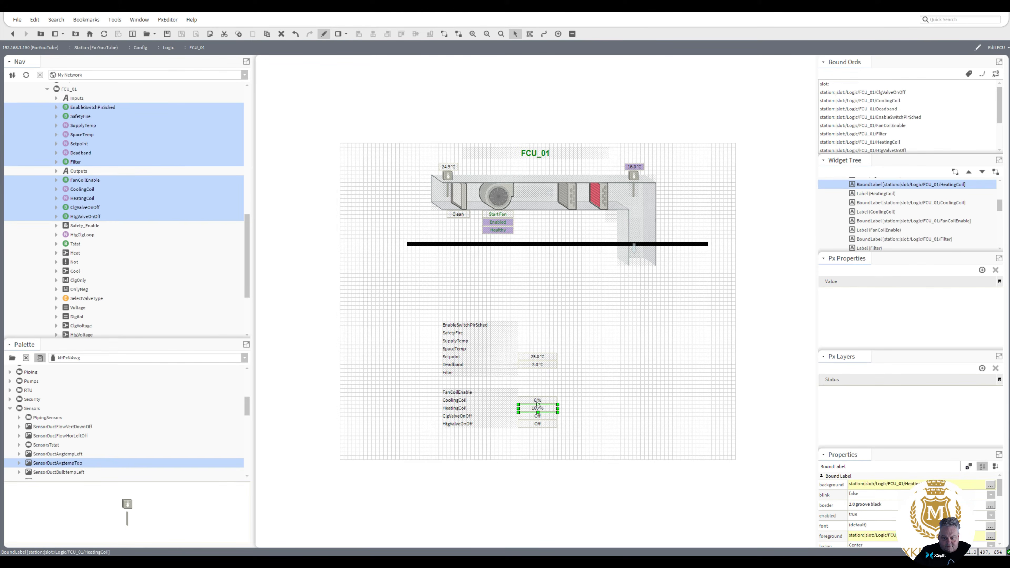
left_click(537, 401, "ctrl")
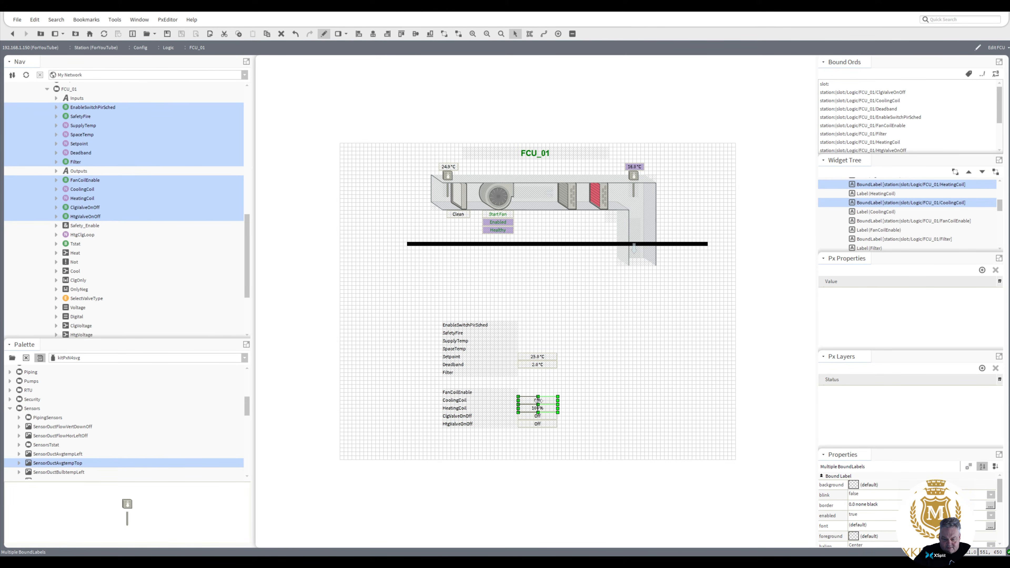
left_click_drag(539, 400, 569, 217)
left_click(534, 404)
left_click_drag(531, 408, 599, 218)
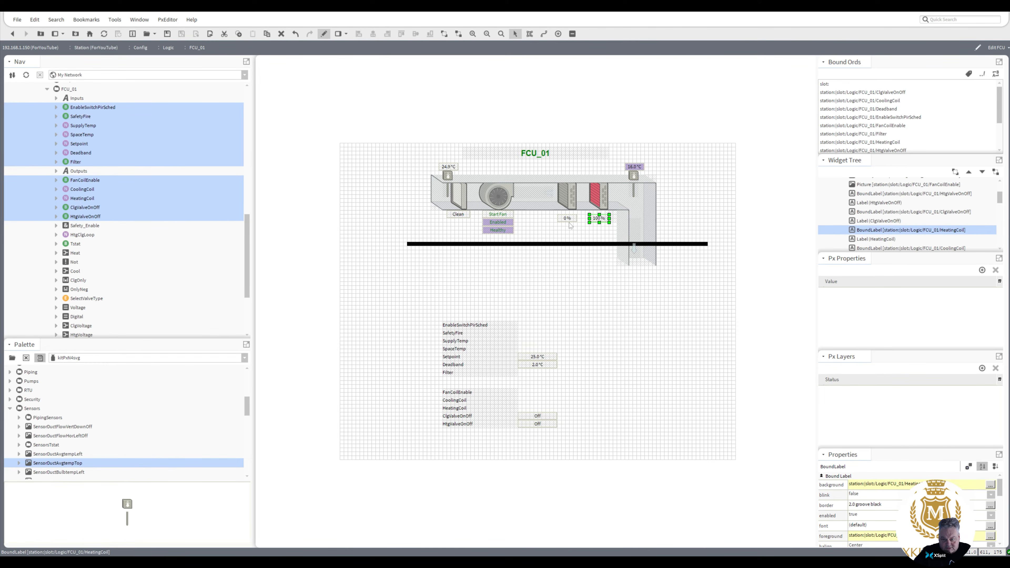
- Narrow the CoolingCoil and HeatingCoil name labels to a width of 80 and change their texts to Cooling Coil and Heating Coil
left_click(463, 403)
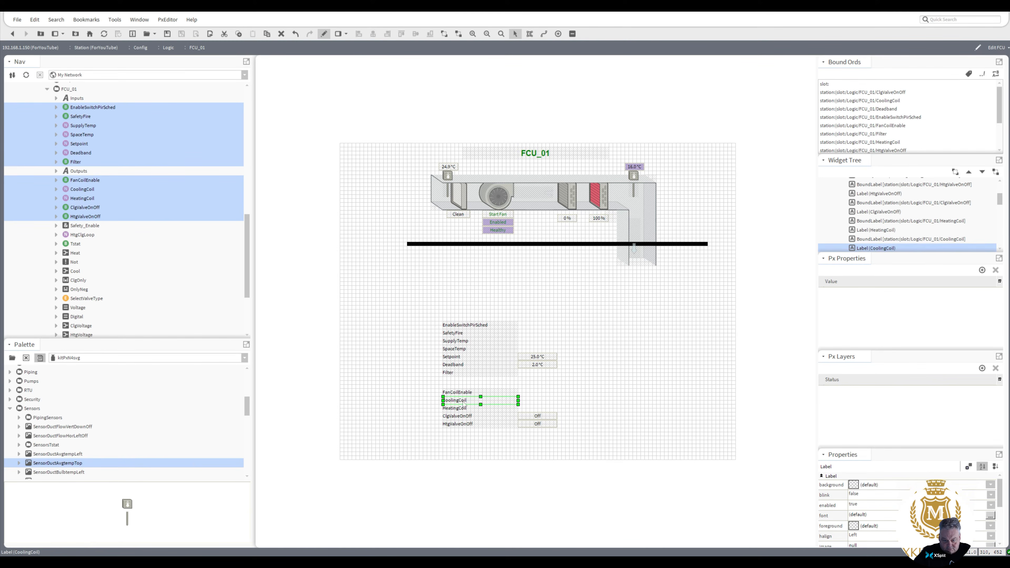
left_click(463, 408, "shift")
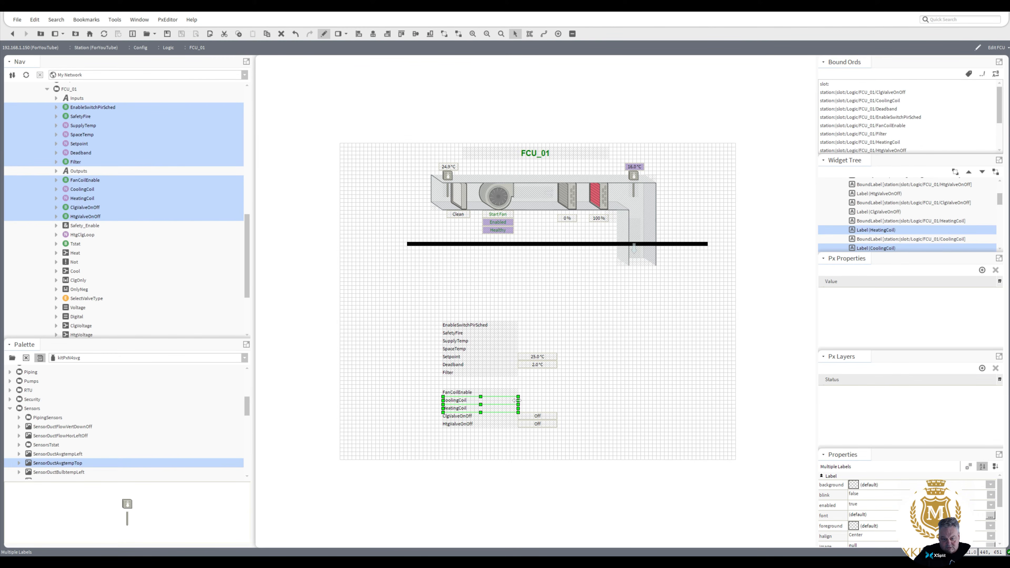
double_click(475, 401)
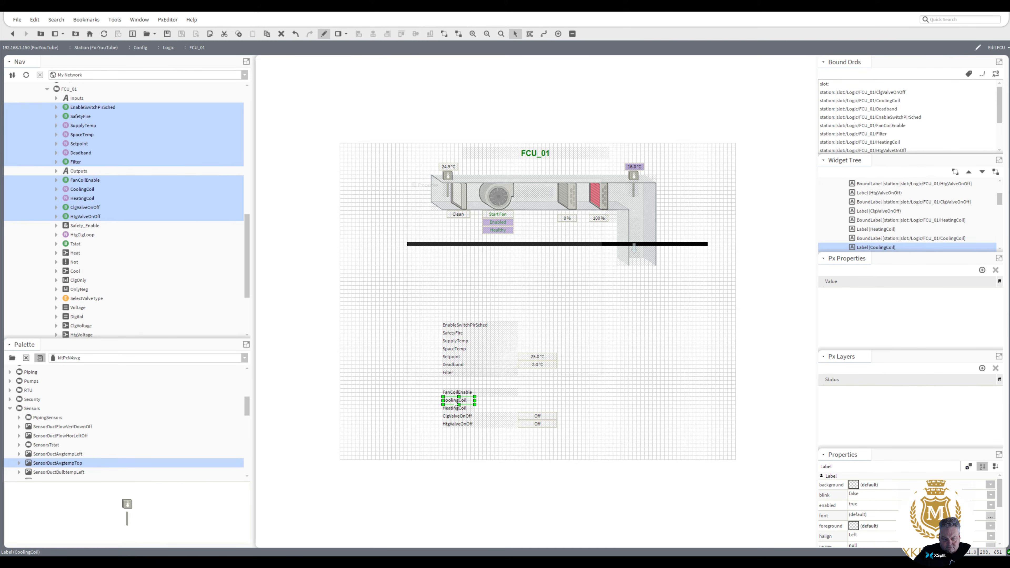
left_click(457, 306)
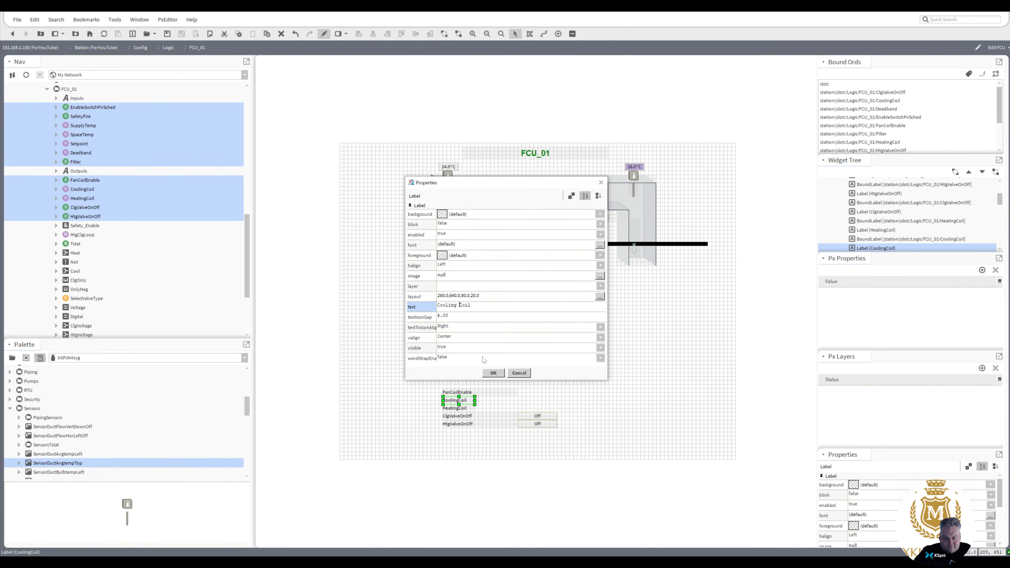
left_click(494, 372)
double_click(461, 409)
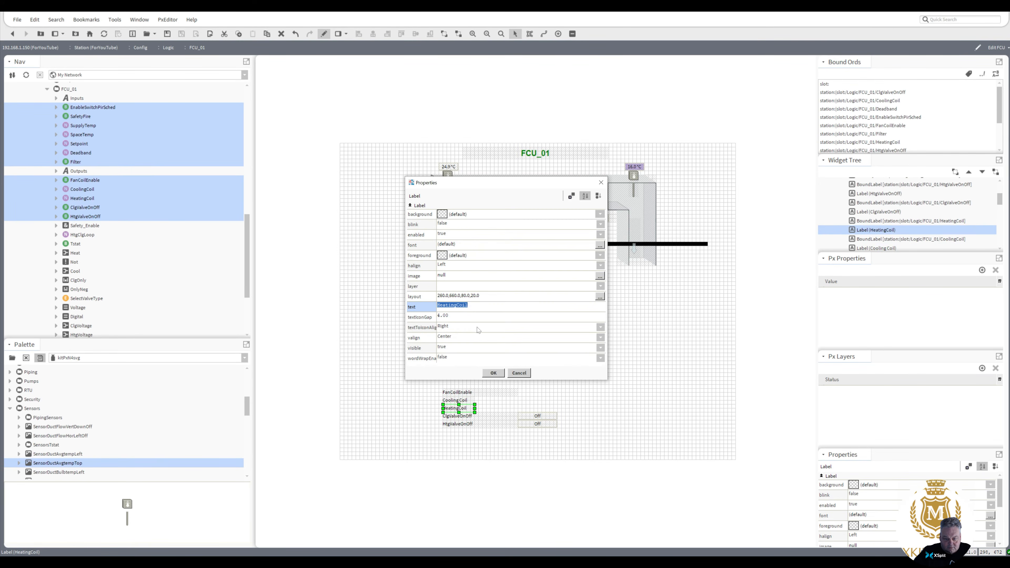
left_click(460, 305)
left_click(494, 373)
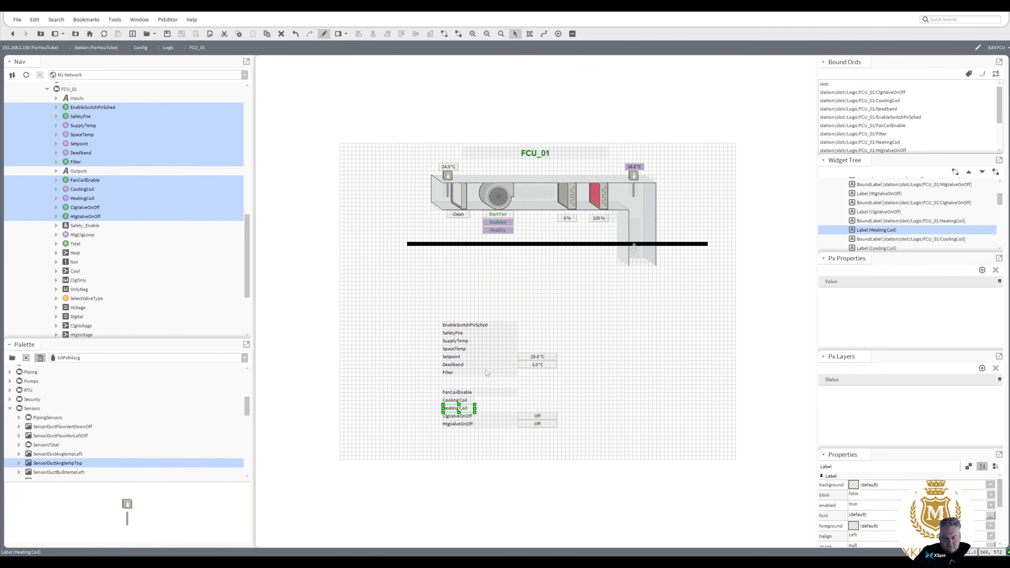
- Check the text property of the Heating Coil and Cooling Coil name labels
double_click(459, 411)
left_click(460, 305)
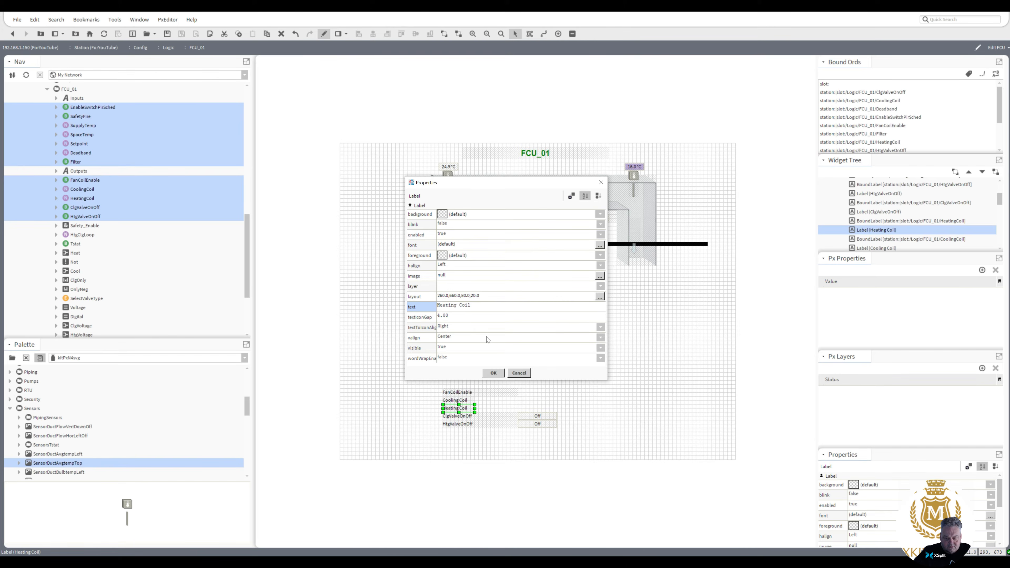
left_click(493, 373)
double_click(465, 400)
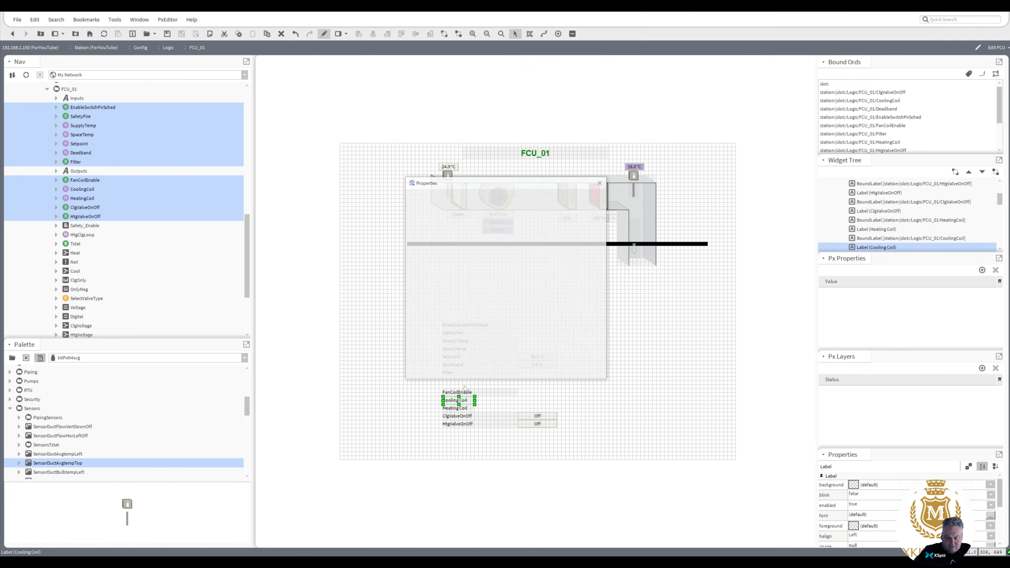
left_click(460, 305)
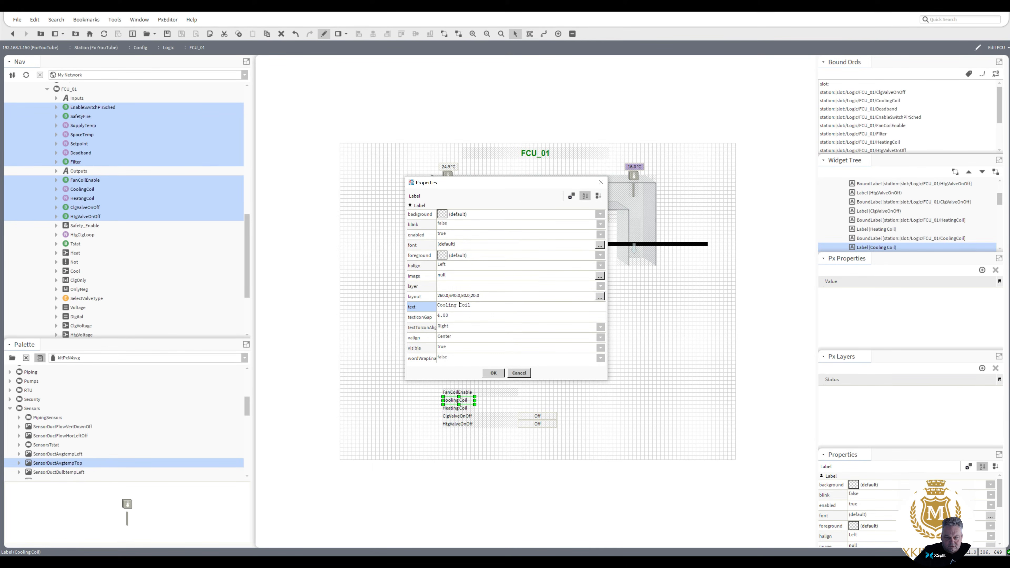
left_click(493, 373)
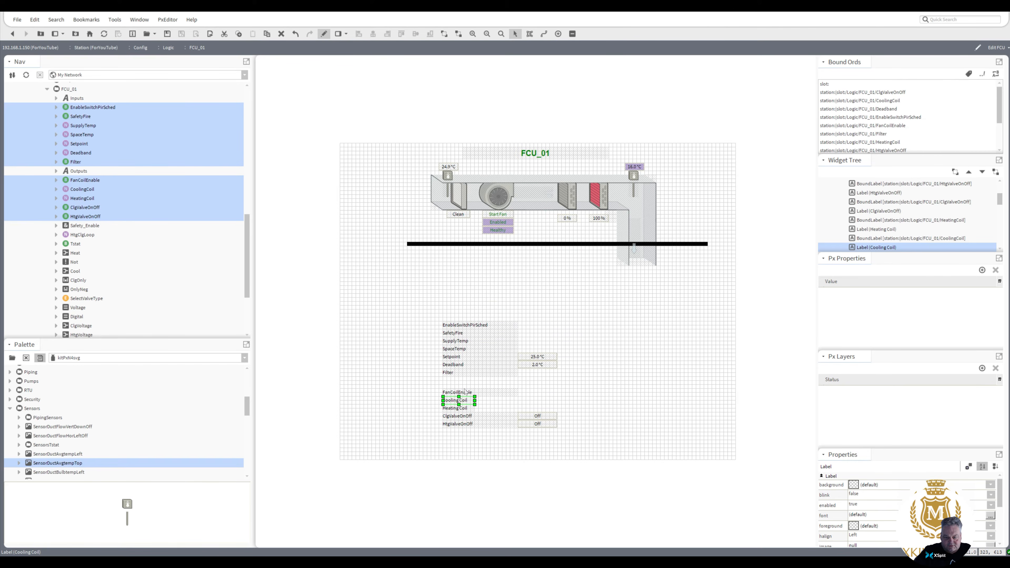
- Move the Cooling Coil and Heating Coil name labels side by side above their coil pictures on the duct
left_click_drag(464, 401, 566, 168)
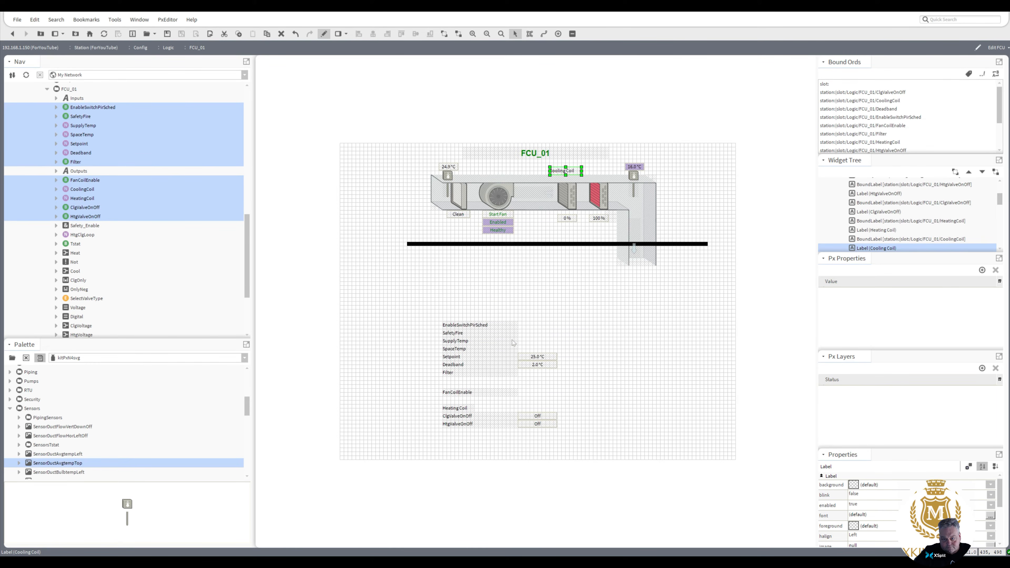
left_click_drag(462, 407, 601, 172)
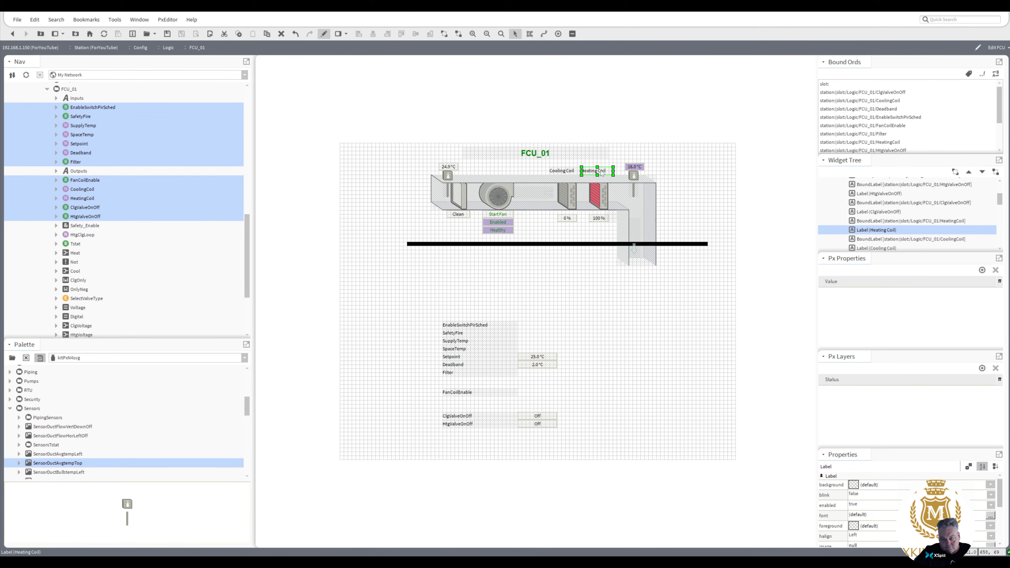
left_click(608, 337)
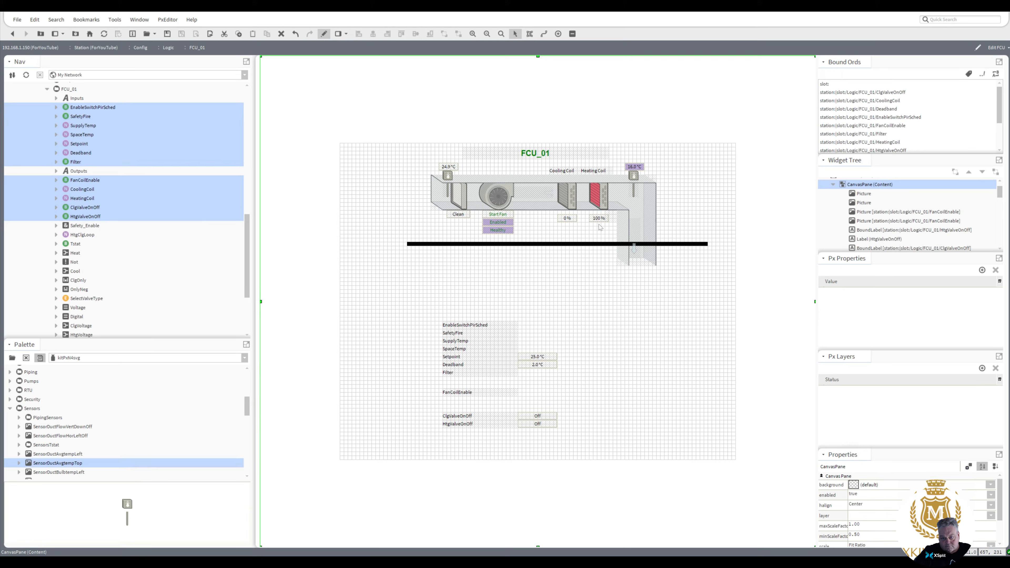
left_click(596, 171)
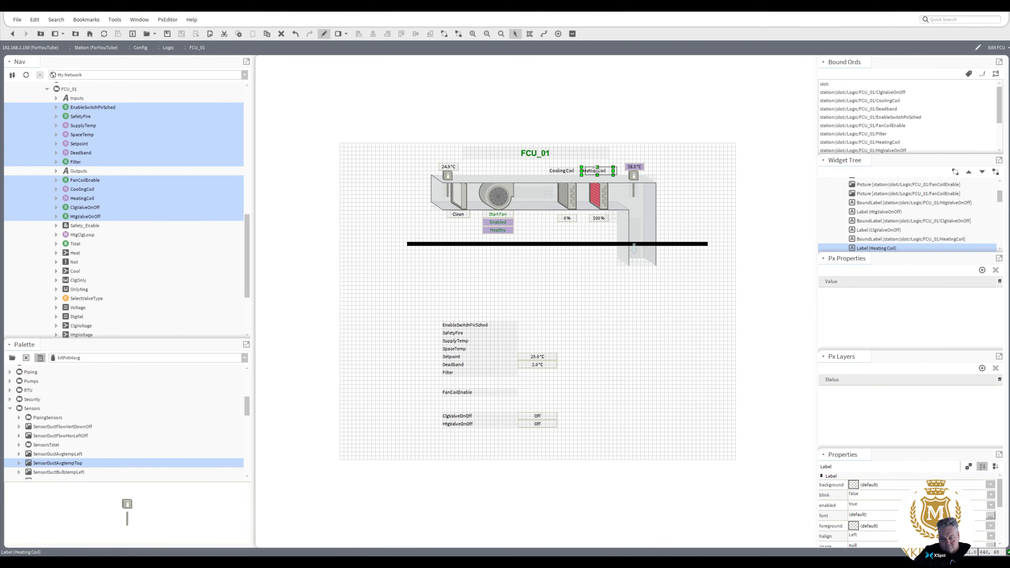
- Delete the leftover EnableSwitchPirSched, SafetyFire, SupplyTemp, SpaceTemp, Filter and FanCoilEnable labels, keeping the Setpoint and Deadband rows
left_click(590, 283)
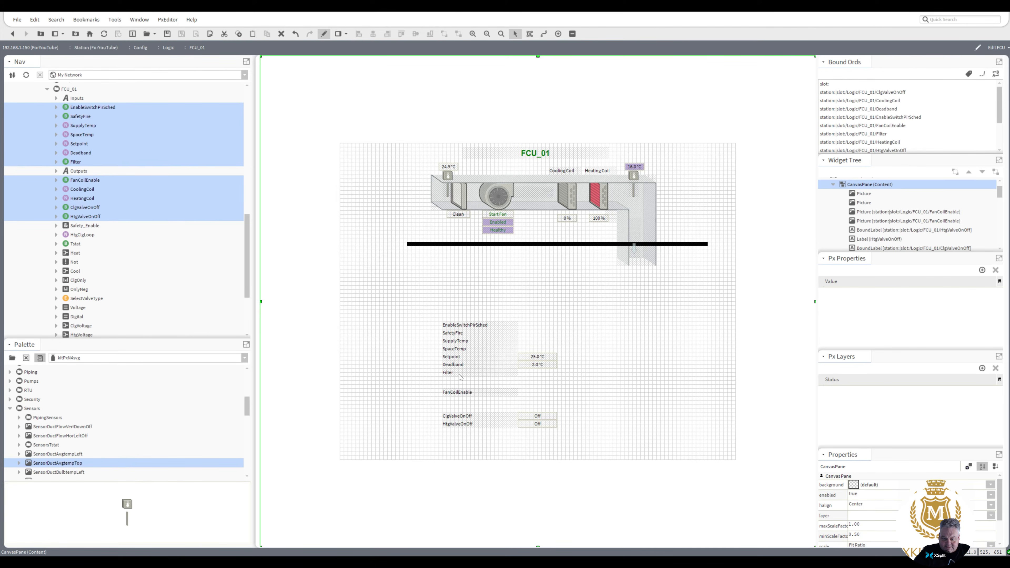
left_click_drag(550, 403, 419, 364)
key("Delete")
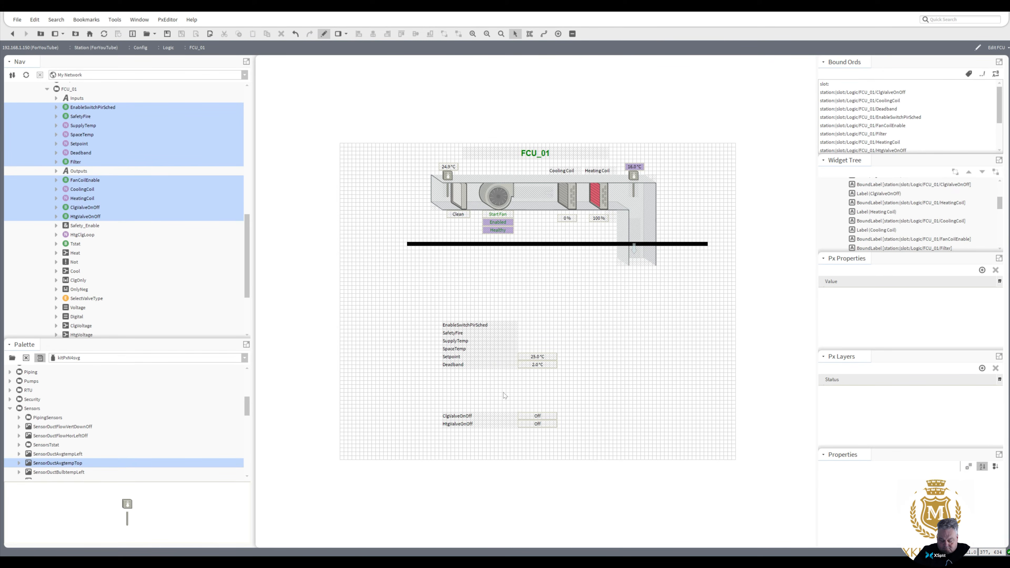
left_click_drag(424, 306, 528, 360)
key("Delete")
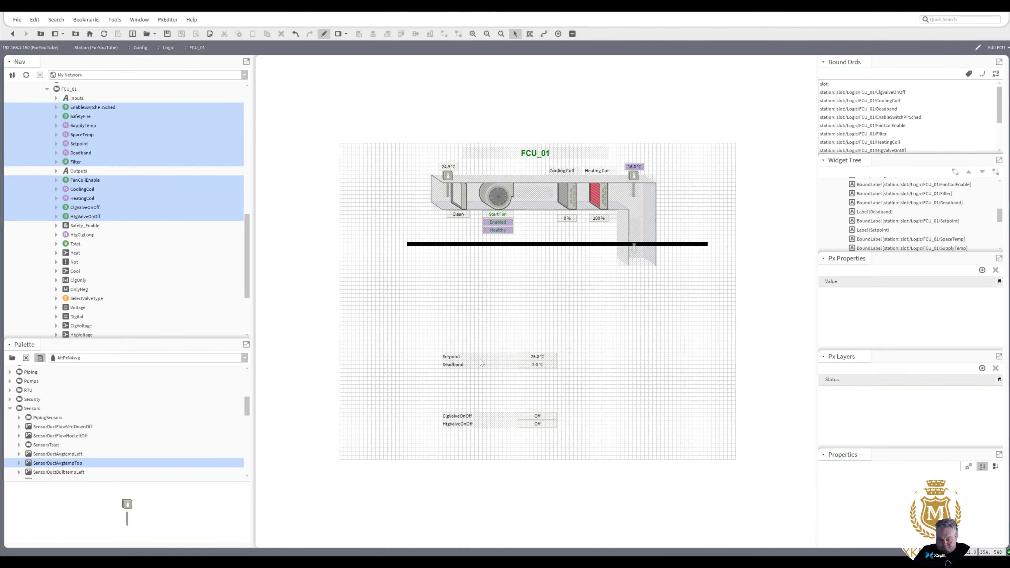
- Place an ActionButton from the kitPx palette on the canvas between the duct drawing and the Setpoint row
left_click(245, 358)
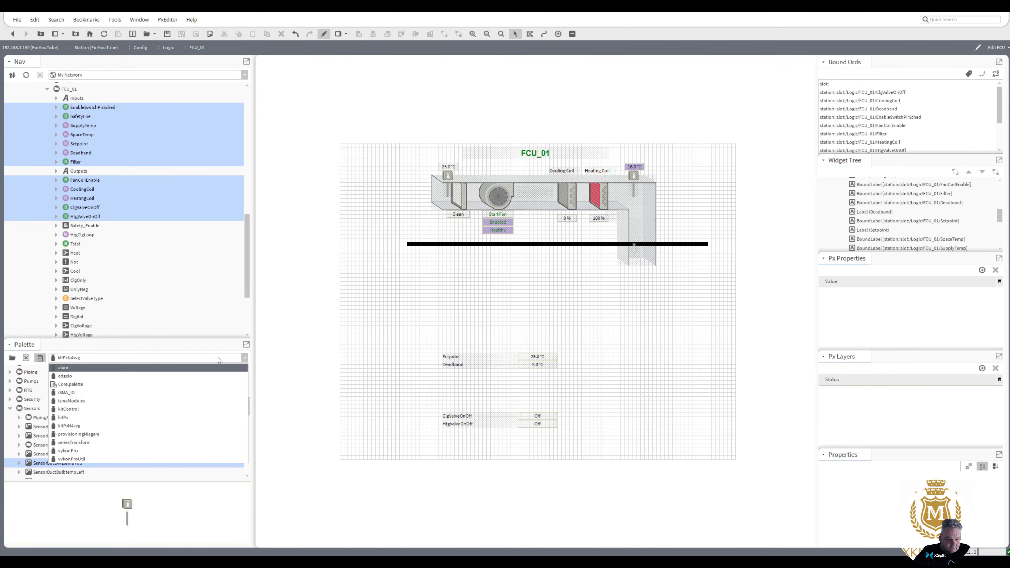
left_click(170, 418)
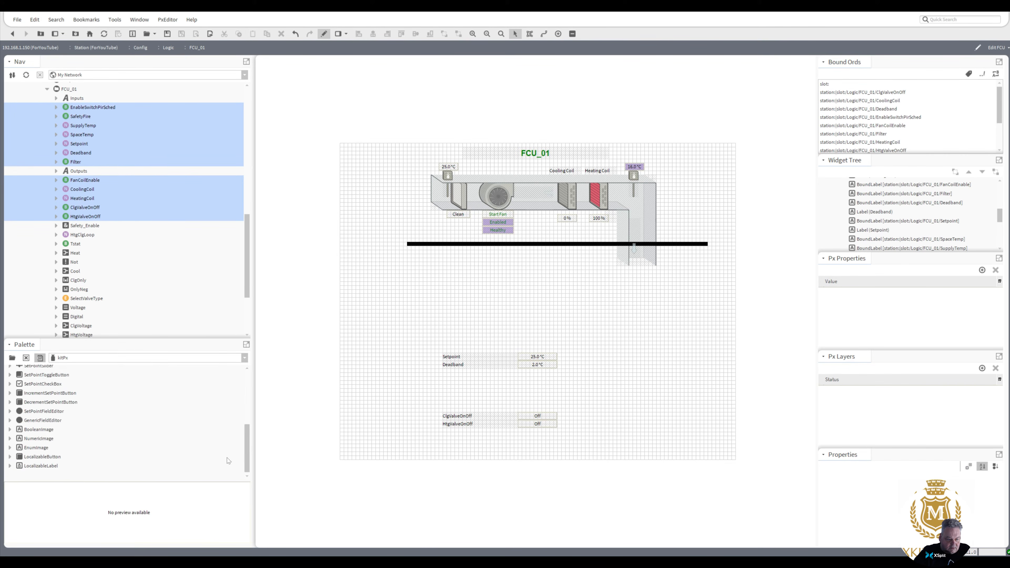
left_click_drag(247, 463, 255, 382)
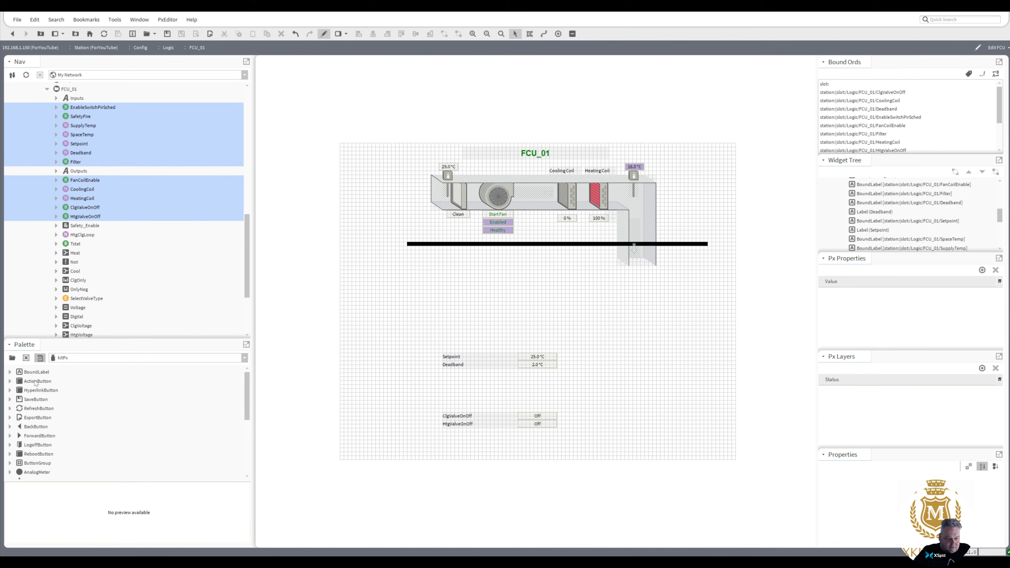
left_click_drag(35, 383, 462, 318)
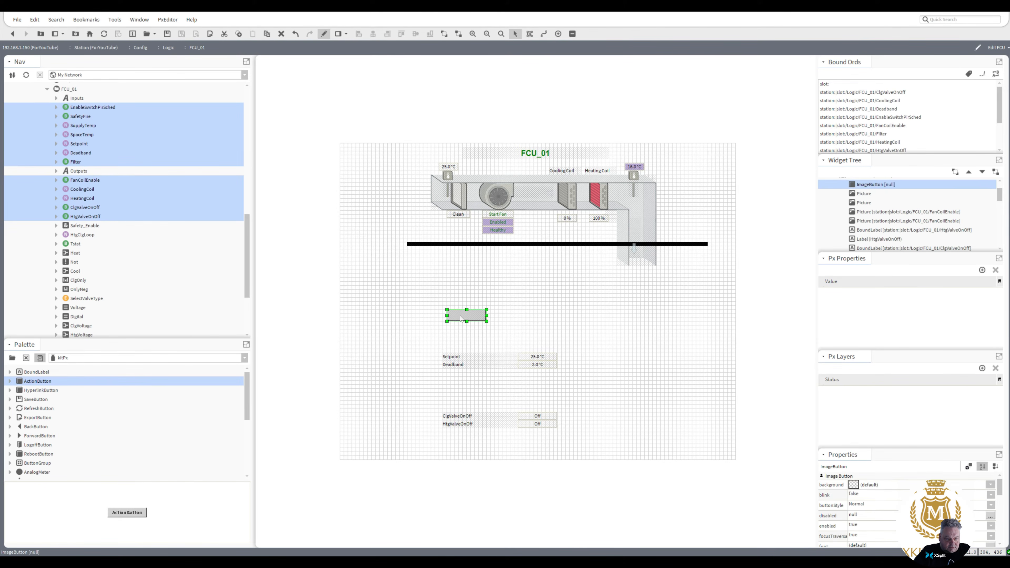
- Copy the binding ord station:|slot:/Logic/FCU_01/Setpoint from the Setpoint value label
double_click(520, 355)
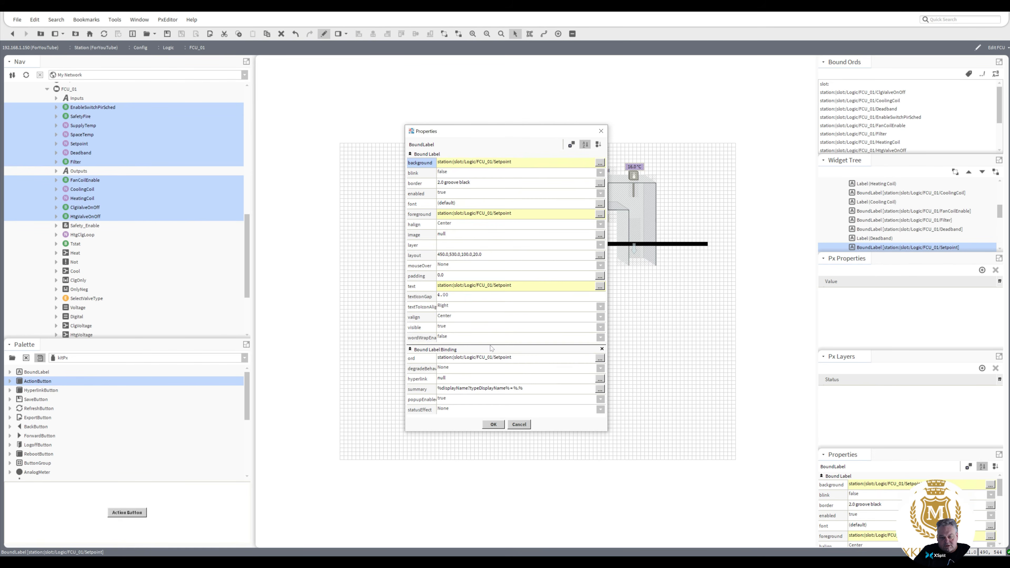
double_click(502, 358)
key("ctrl+c")
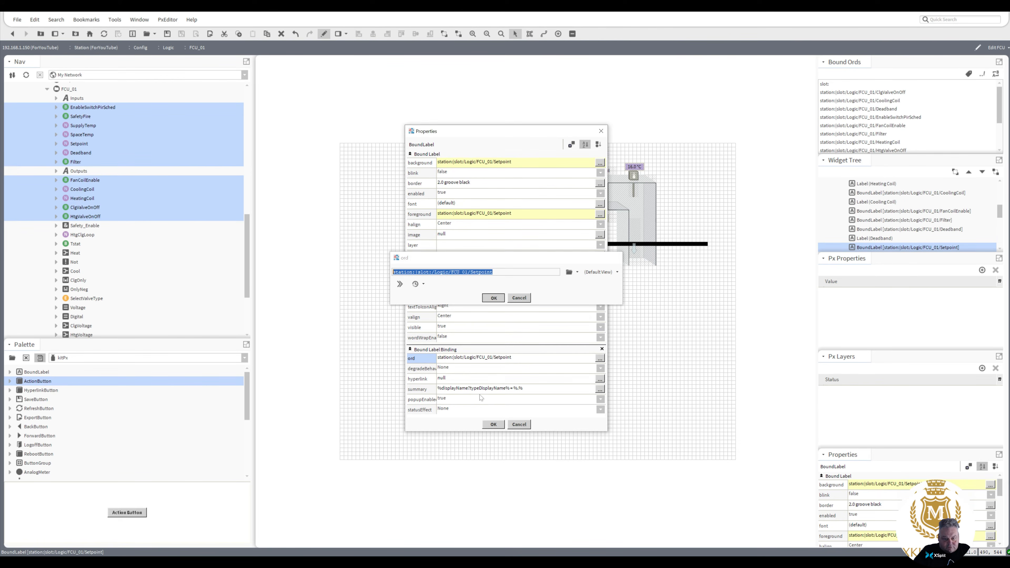
key("Return")
left_click(493, 424)
- Bind the new button's action to the Set action of the setpoint, station:|slot:/Logic/FCU_01/Setpoint/set
double_click(471, 317)
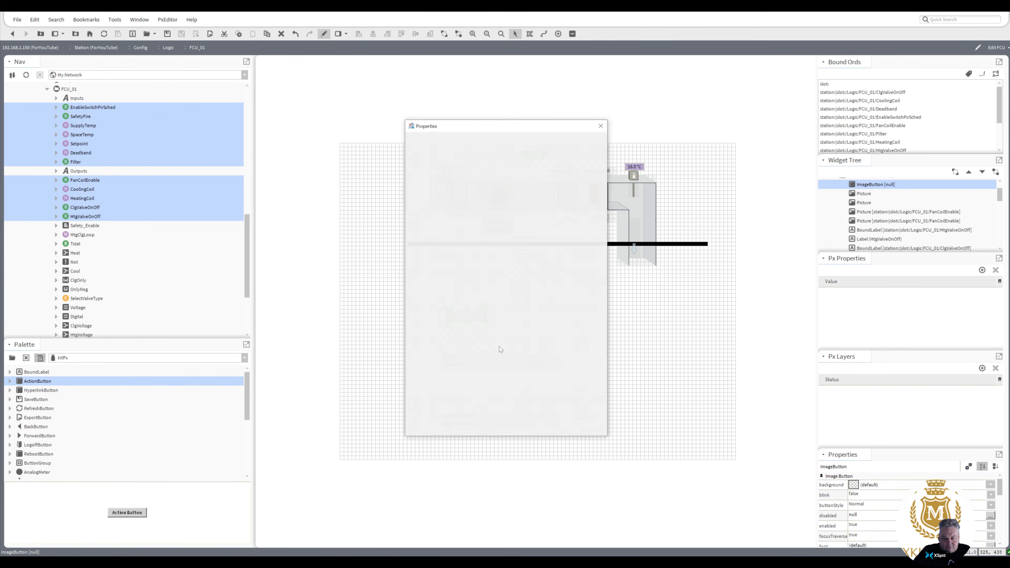
double_click(506, 388)
key("ctrl+v")
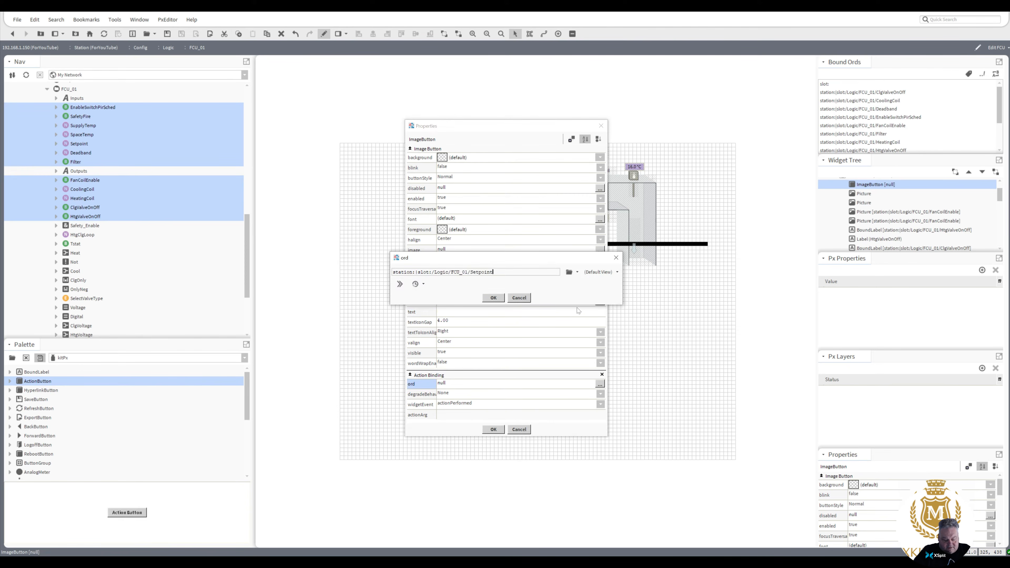
left_click(578, 272)
left_click(581, 293)
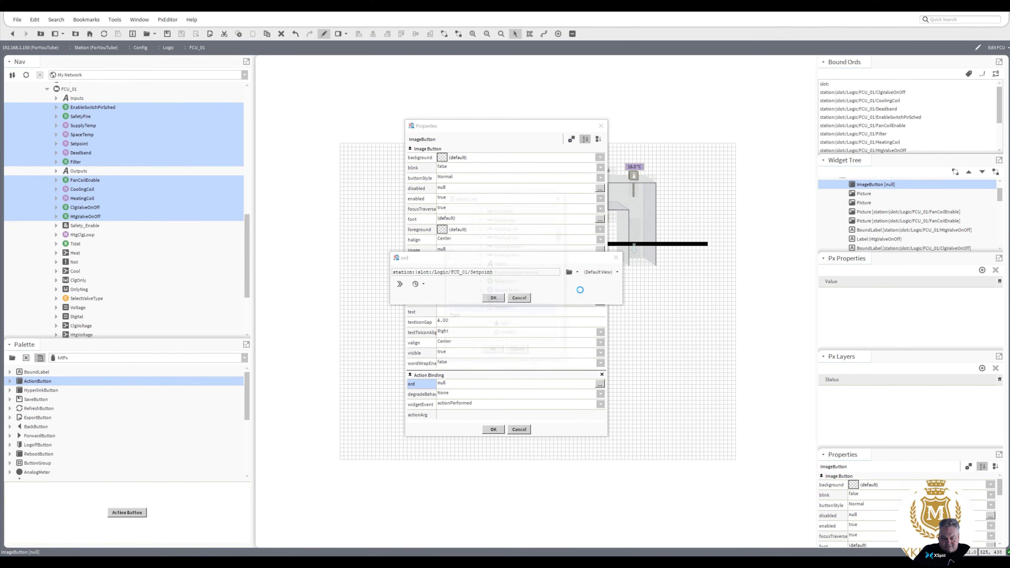
left_click_drag(564, 241, 563, 266)
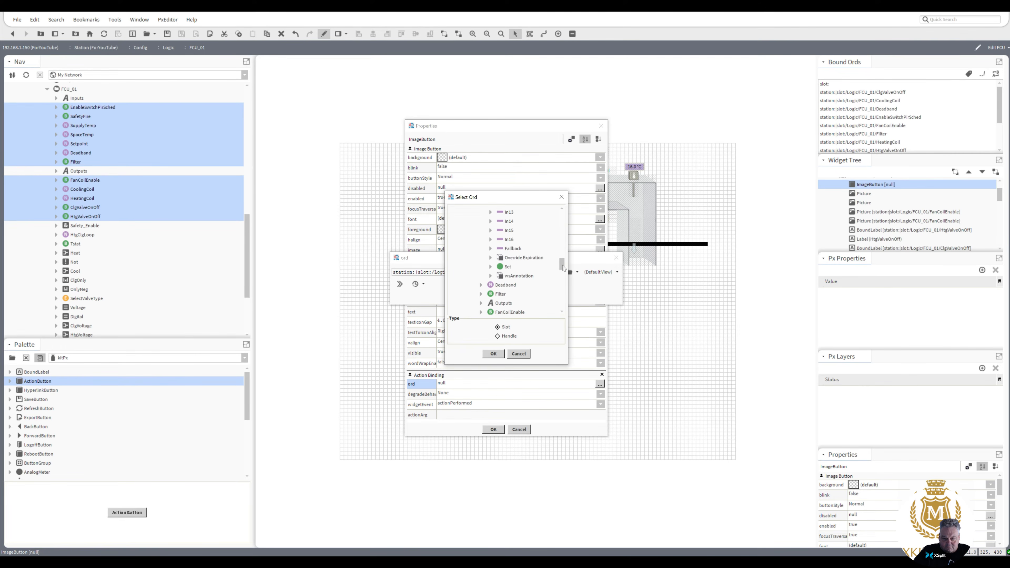
double_click(503, 269)
left_click(503, 298)
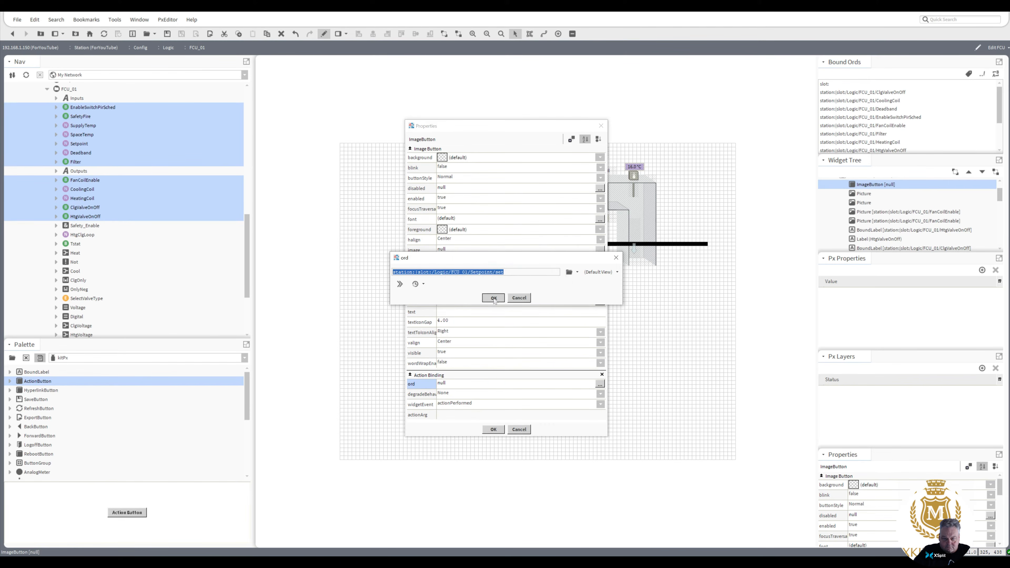
- Add a bajaui Value Binding to the button with the ord station:|slot:/Logic/FCU_01/Setpoint
left_click(569, 142)
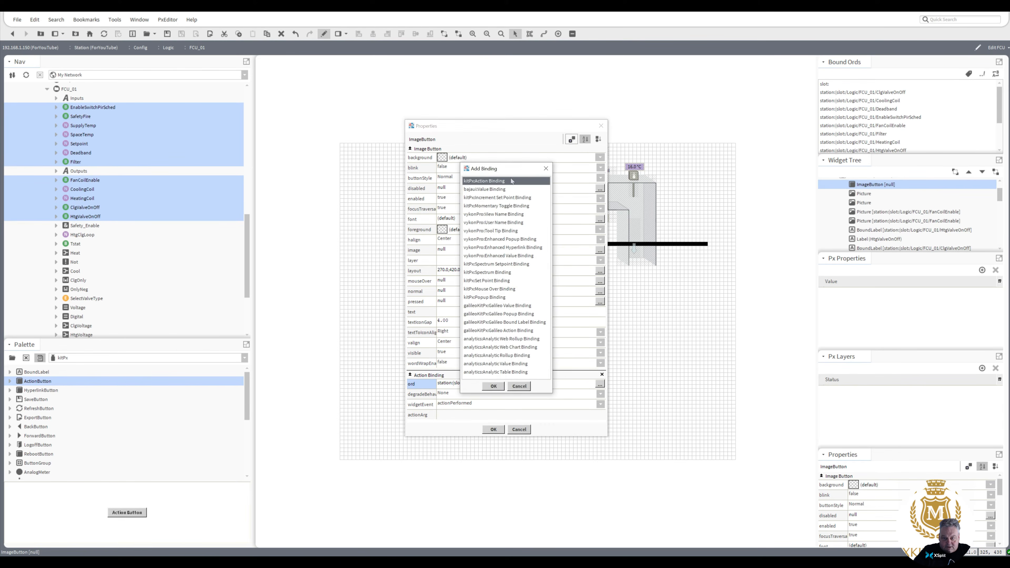
double_click(497, 190)
scroll(592, 285, "down", 3)
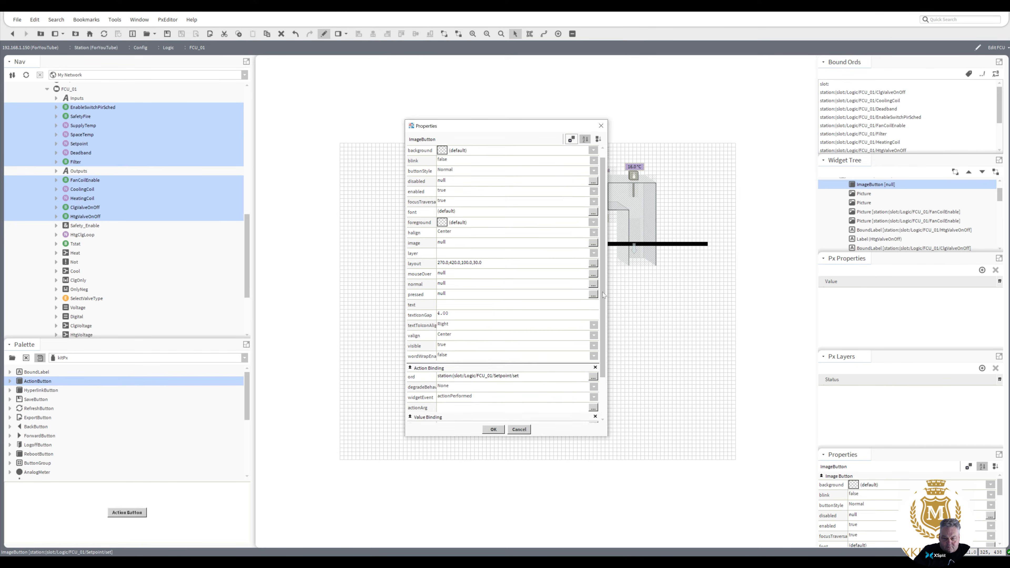
left_click(513, 377)
key("ctrl+v")
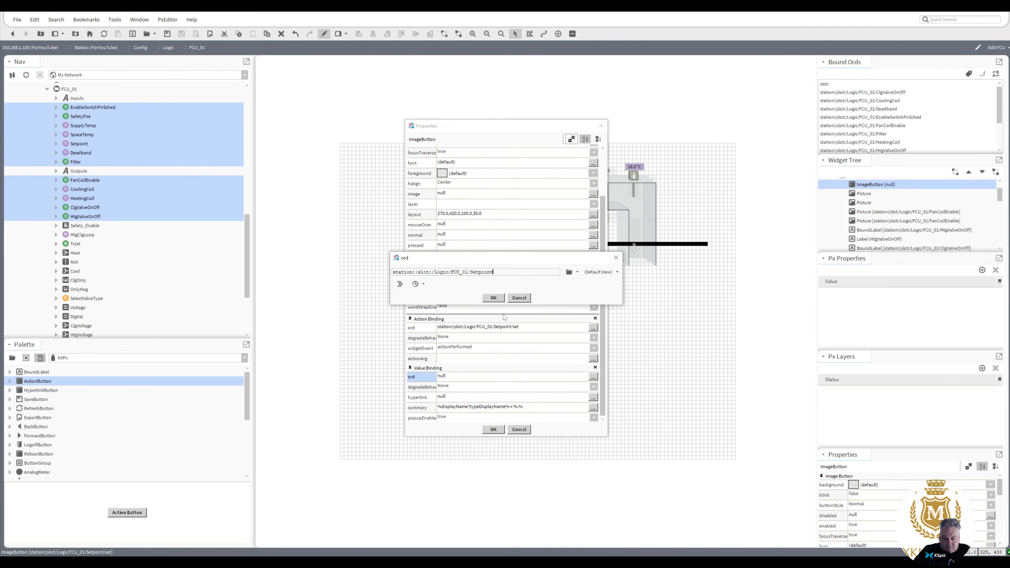
left_click(497, 299)
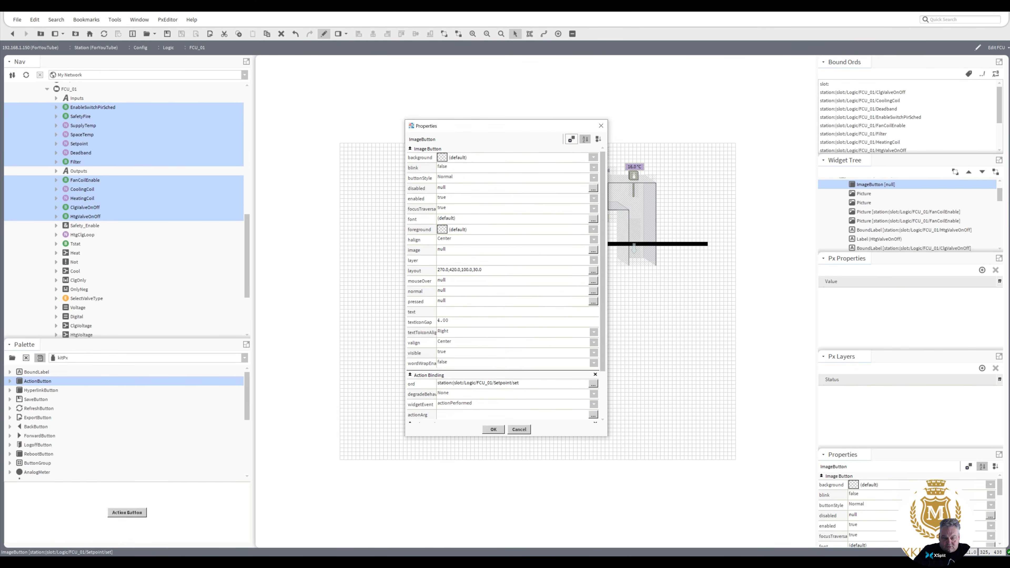
- Animate the button's text from the Setpoint value binding with the Object To String format %out.value%, and apply the properties
right_click(498, 312)
left_click(506, 314)
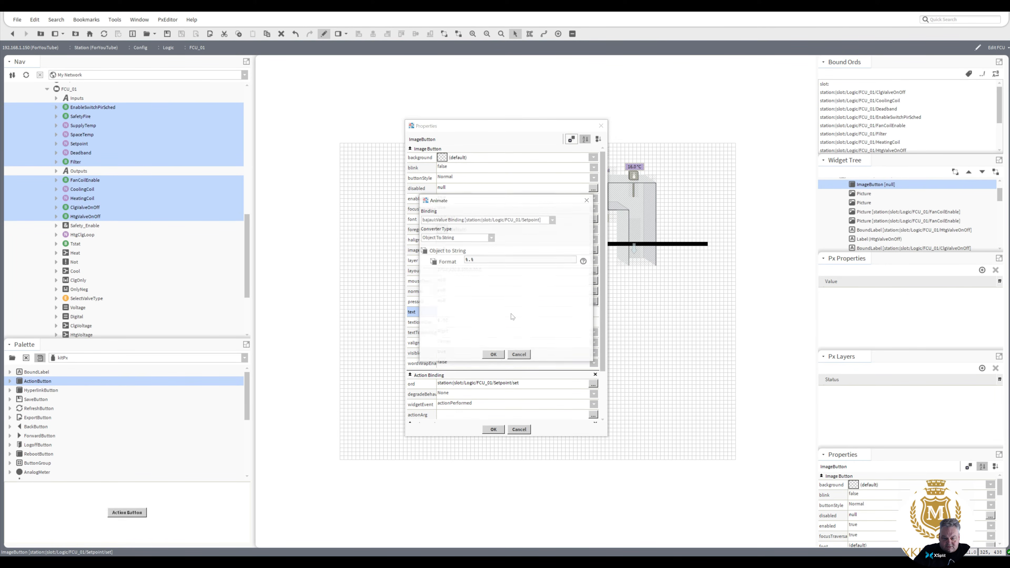
left_click(468, 259)
type("out.")
type("val")
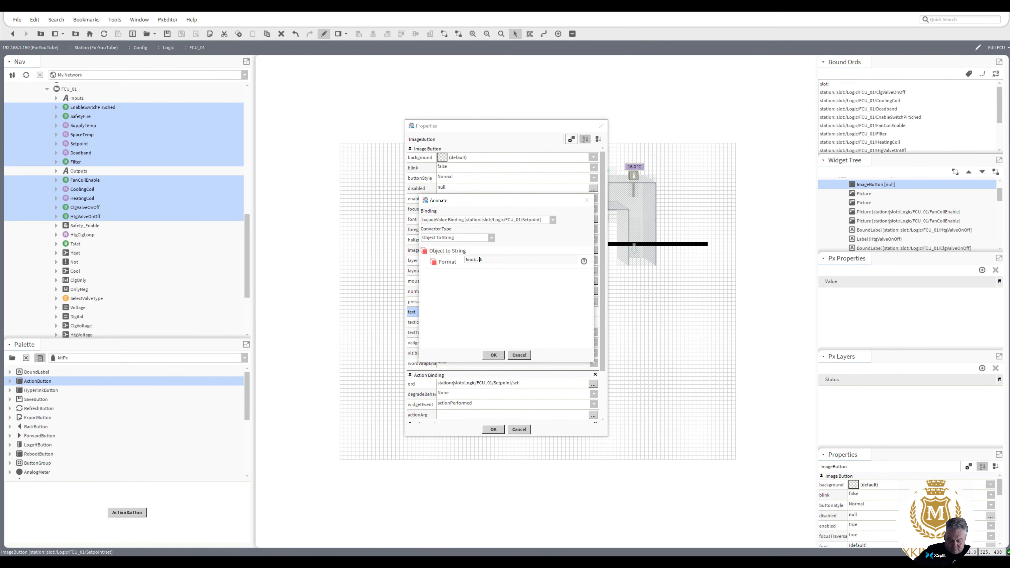
type("ue%")
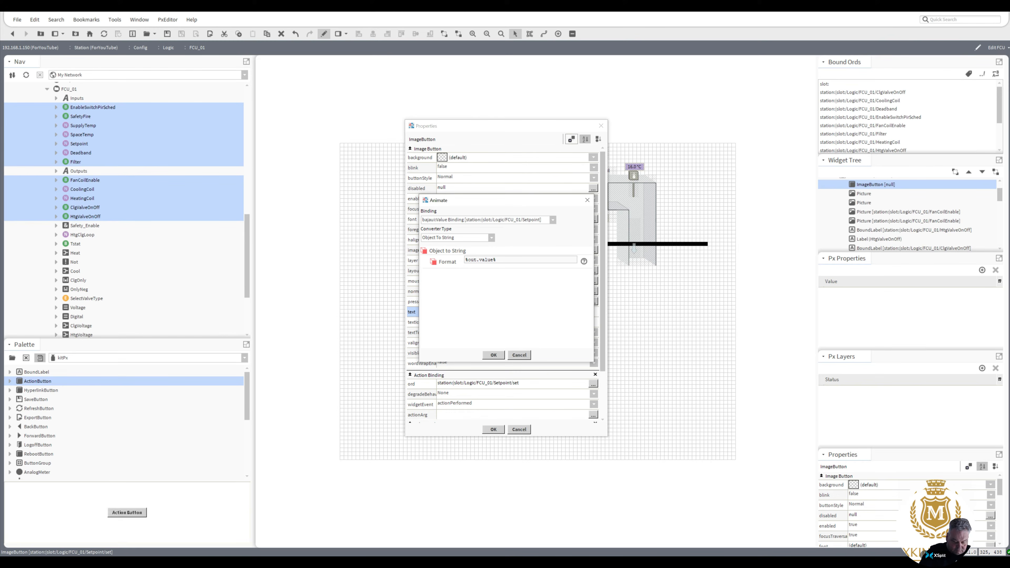
left_click(493, 355)
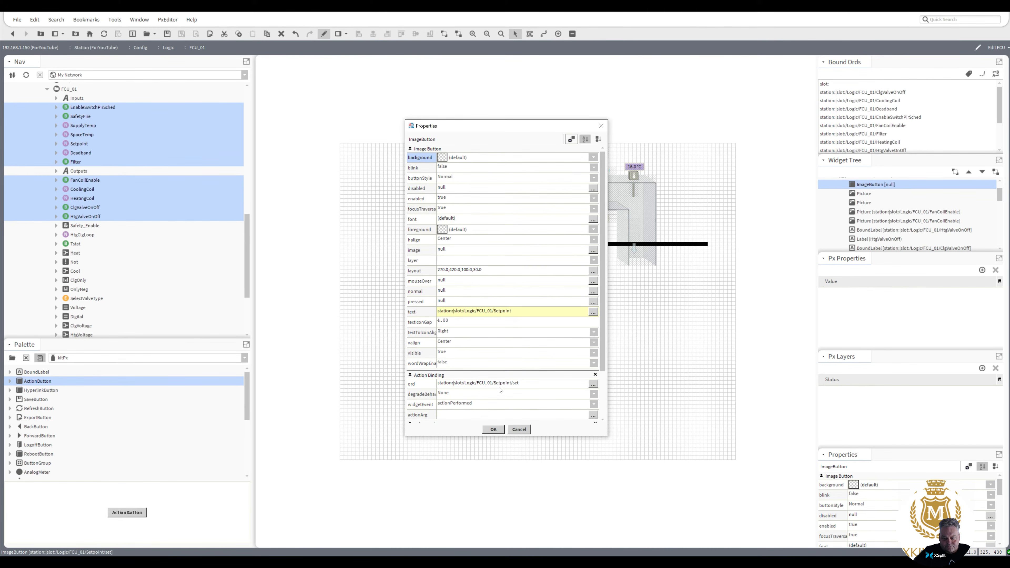
left_click(494, 429)
- Move the setpoint button up closer to the black ceiling line and set its background to white
left_click_drag(467, 318, 467, 289)
double_click(468, 288)
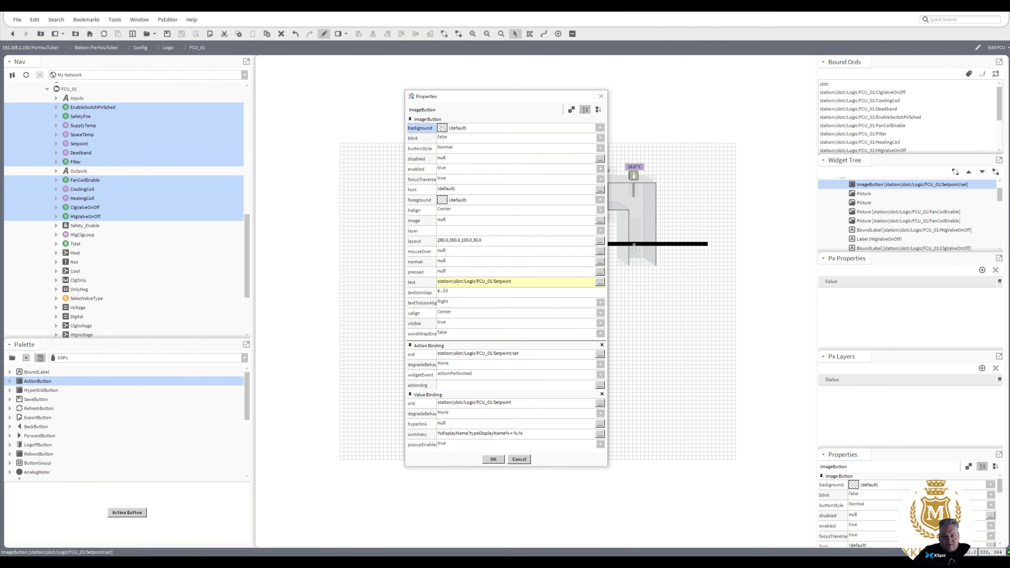
left_click(442, 127)
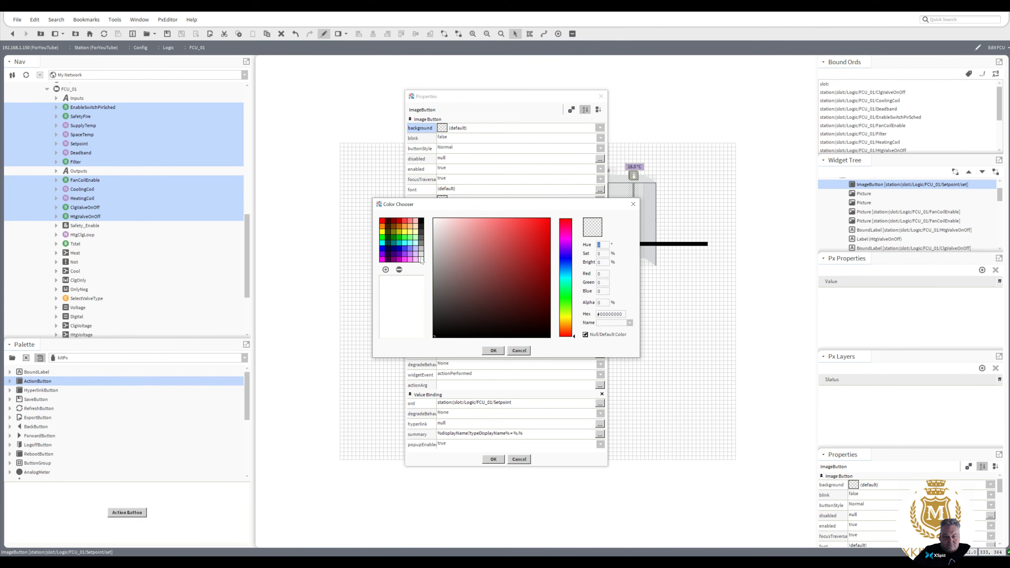
left_click(421, 260)
left_click(494, 350)
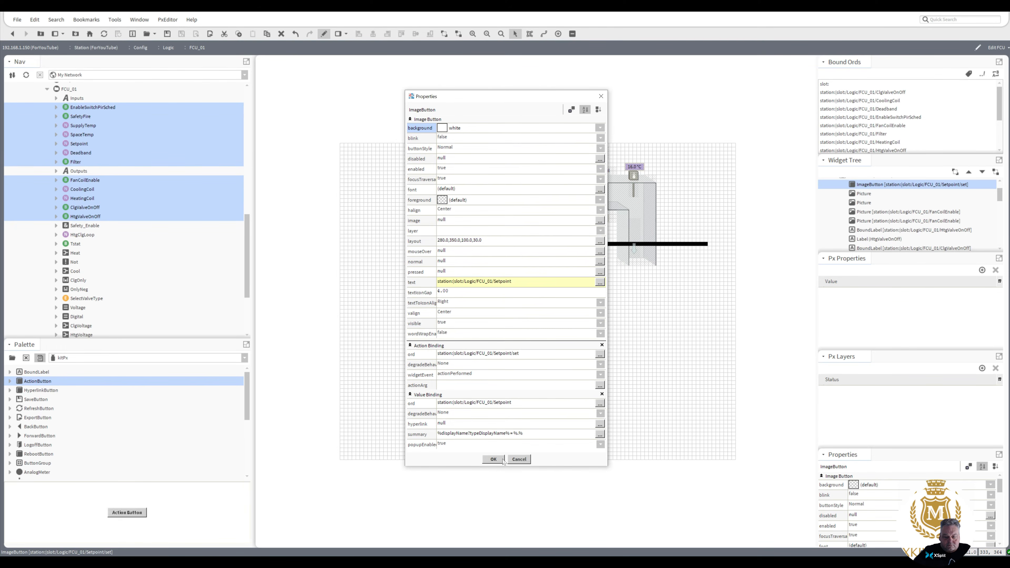
left_click(494, 459)
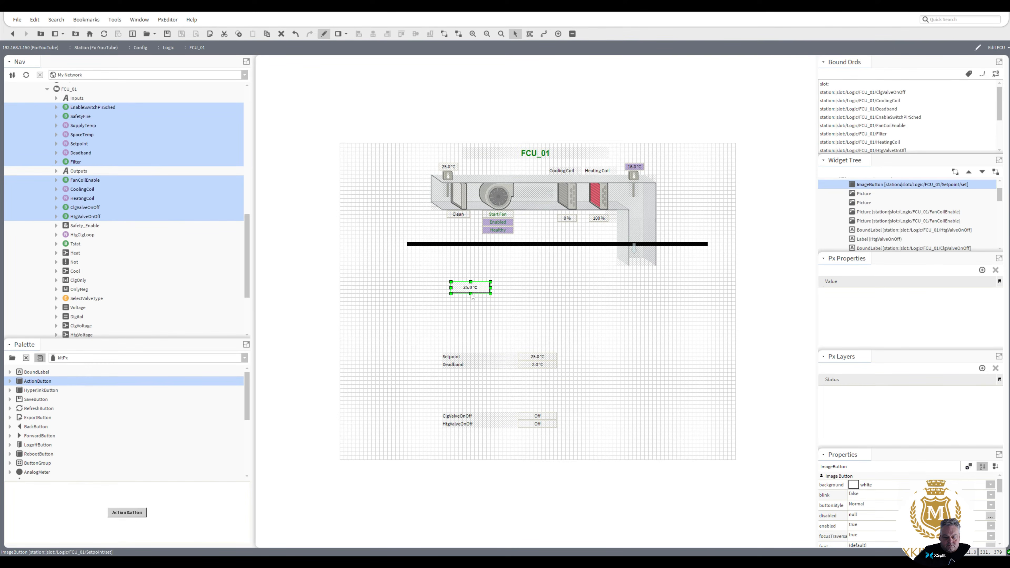
- Resize the setpoint button to a height of 20 and slightly wider, and change its text format to Room SP %out.value%
left_click_drag(470, 292, 470, 289)
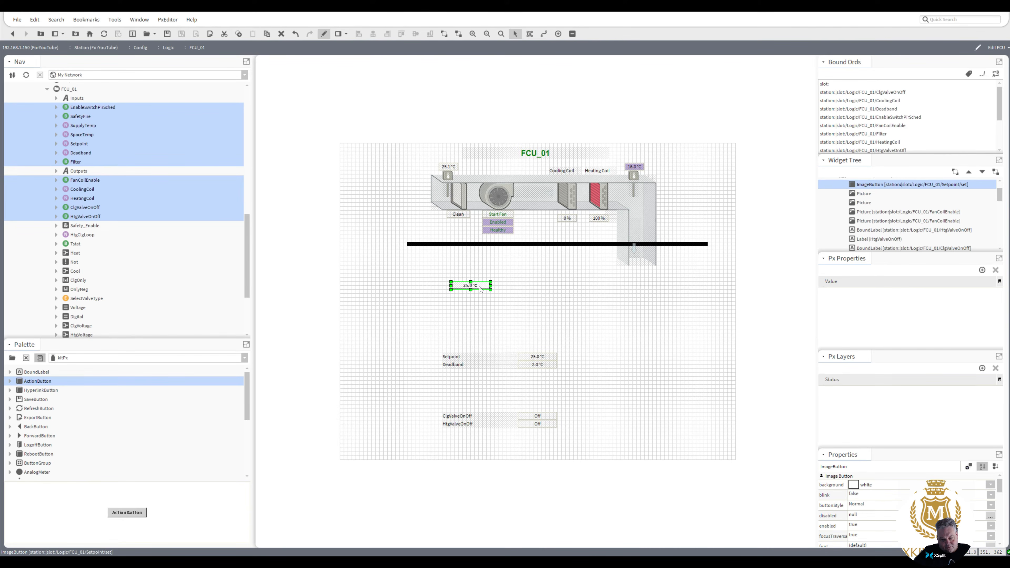
double_click(481, 289)
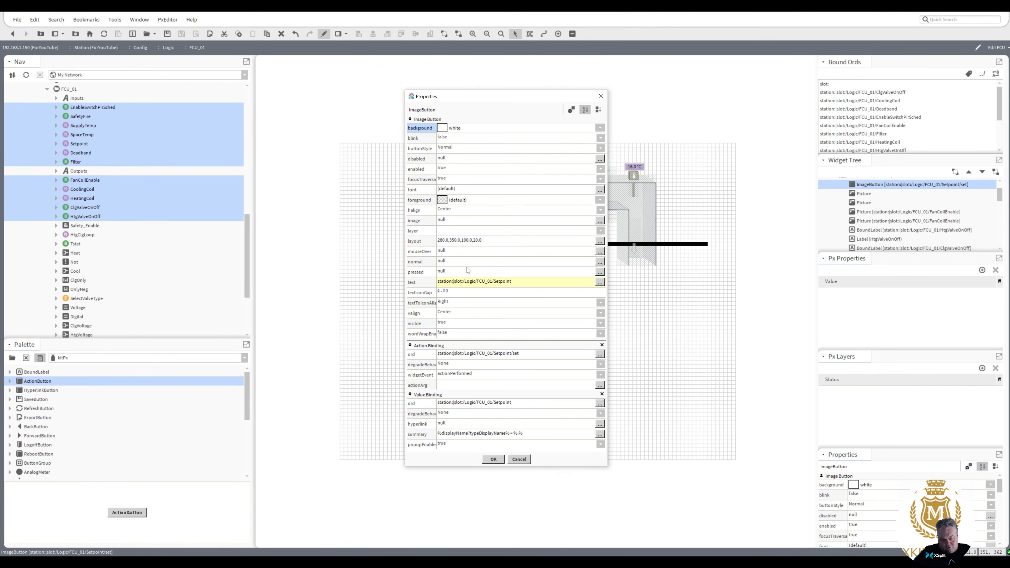
left_click(465, 281)
left_click(466, 279)
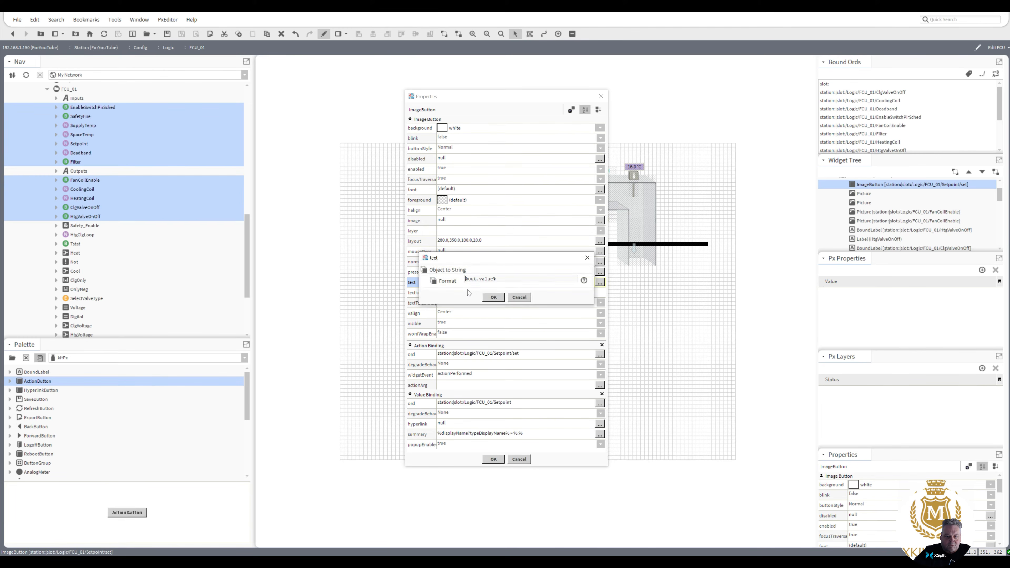
type("Room SP")
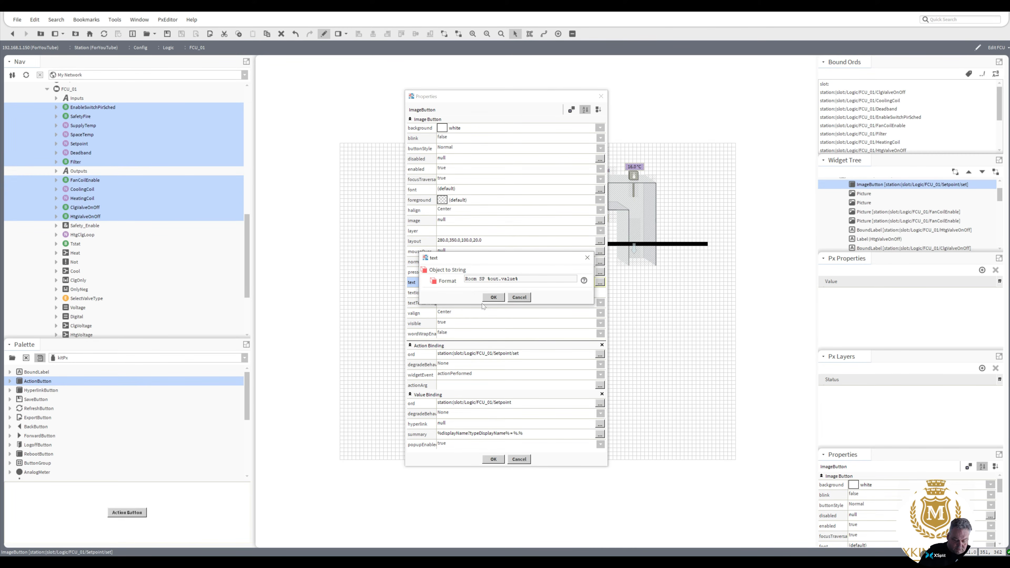
left_click(496, 297)
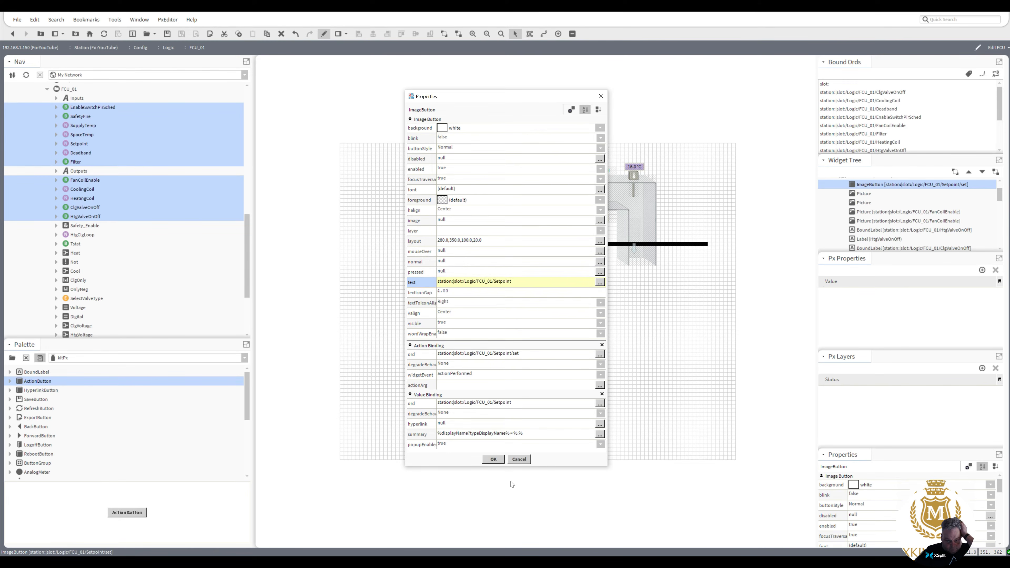
left_click(493, 459)
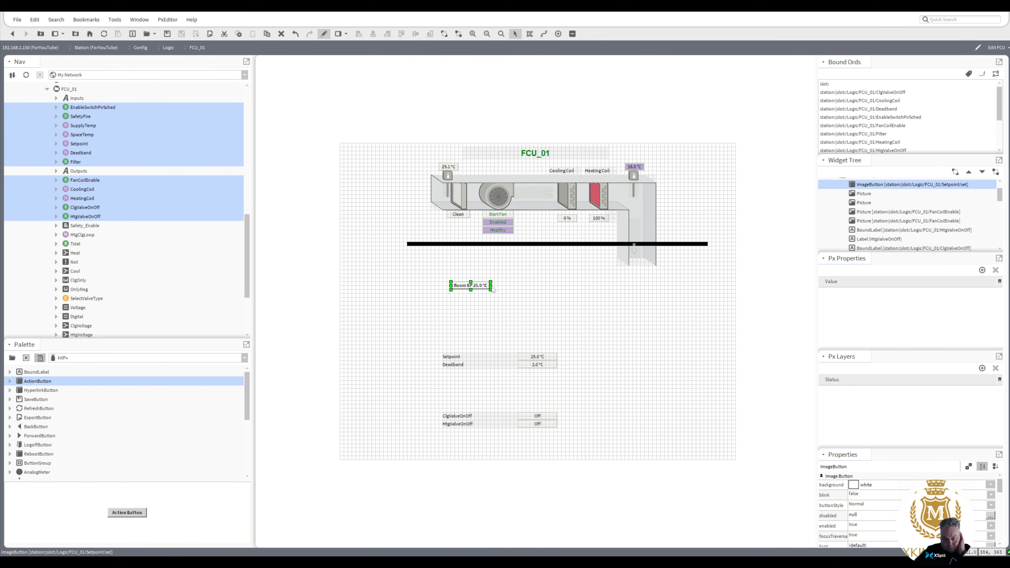
left_click_drag(491, 286, 494, 285)
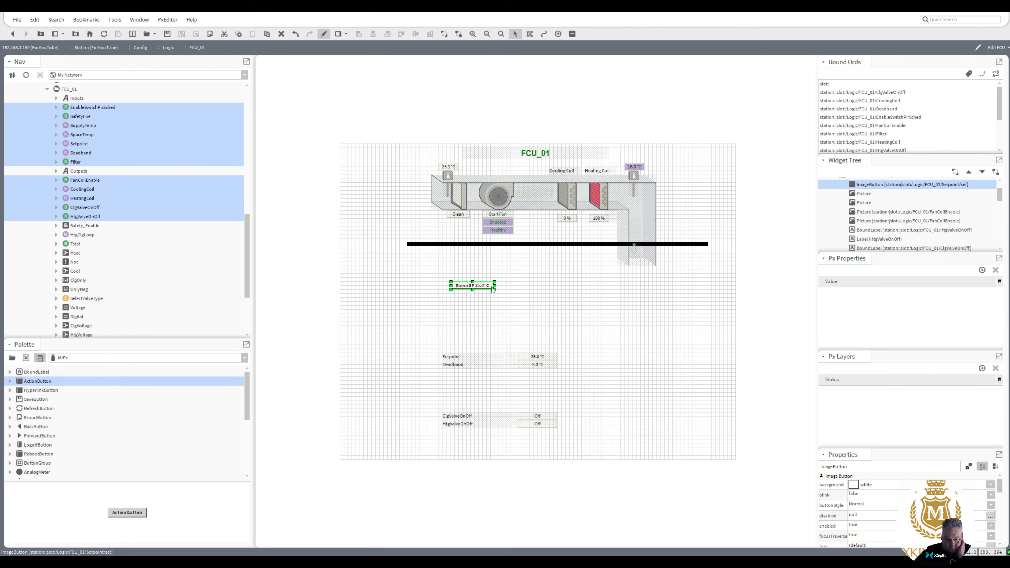
- Duplicate the Room SP setpoint button and place the copy directly beneath the original
right_click(486, 286)
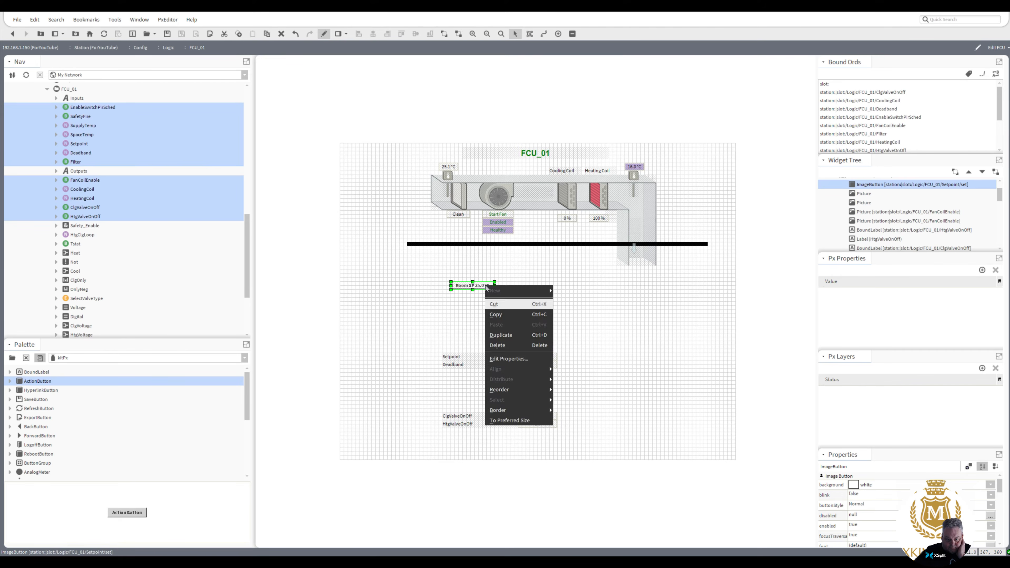
left_click(502, 336)
left_click_drag(473, 291, 469, 294)
- Copy the ord station:|slot:/Logic/FCU_01/Deadband from the Deadband value label's binding
double_click(536, 366)
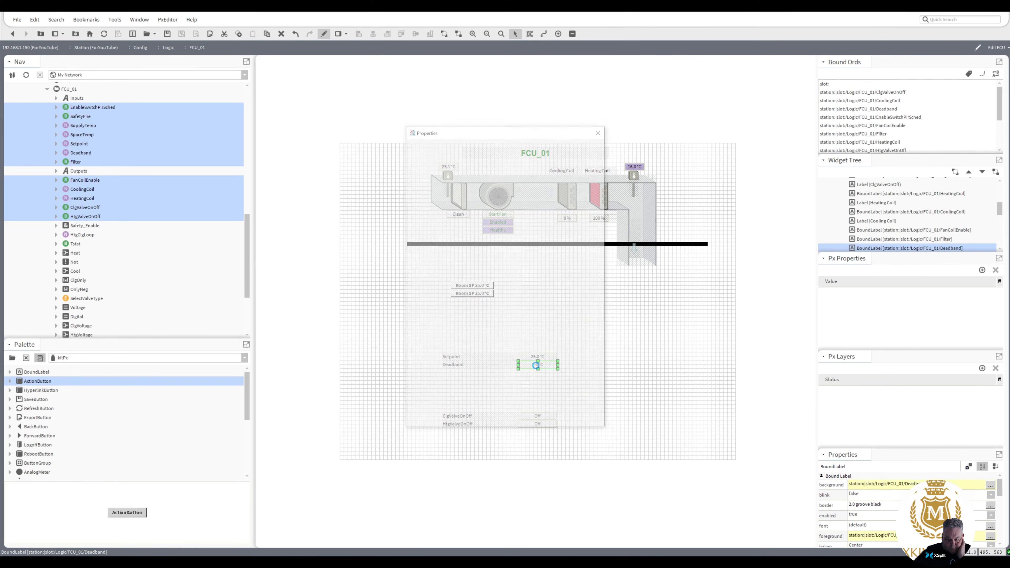
double_click(513, 358)
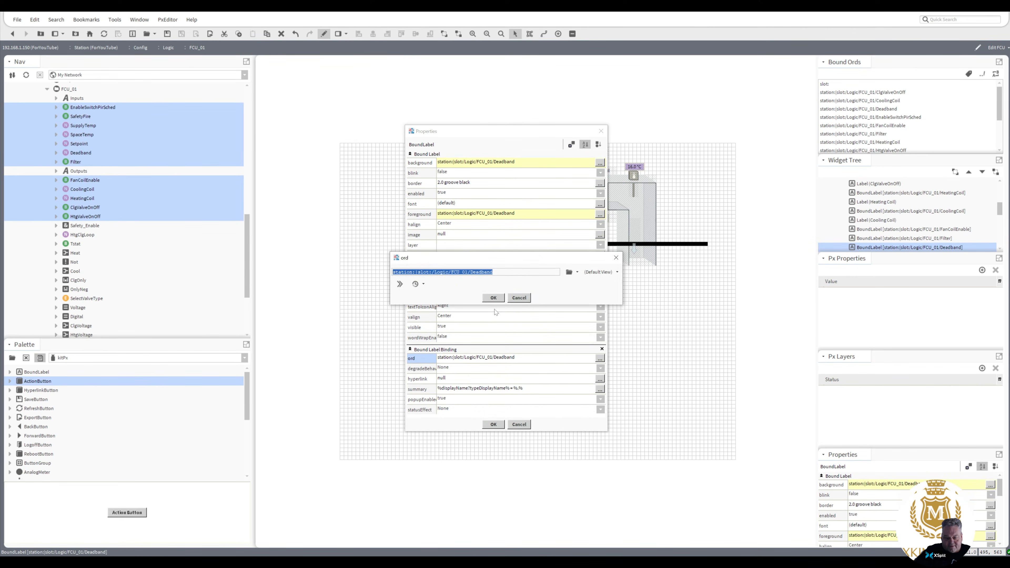
left_click(494, 298)
left_click(494, 424)
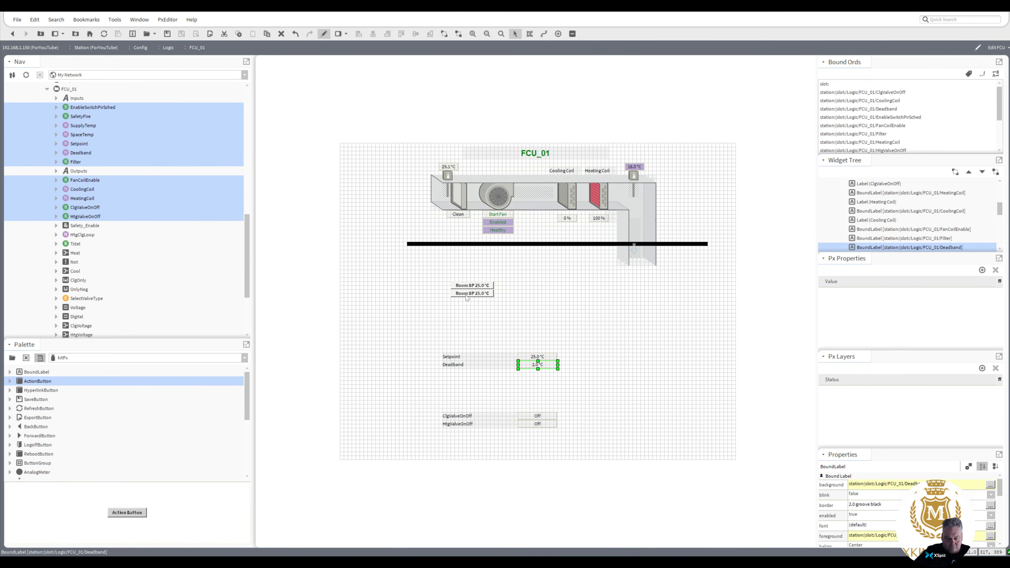
- Rebind the duplicated button's action to station:|slot:/Logic/FCU_01/Deadband/set and its value binding to station:|slot:/Logic/FCU_01/Deadband
double_click(472, 293)
double_click(504, 353)
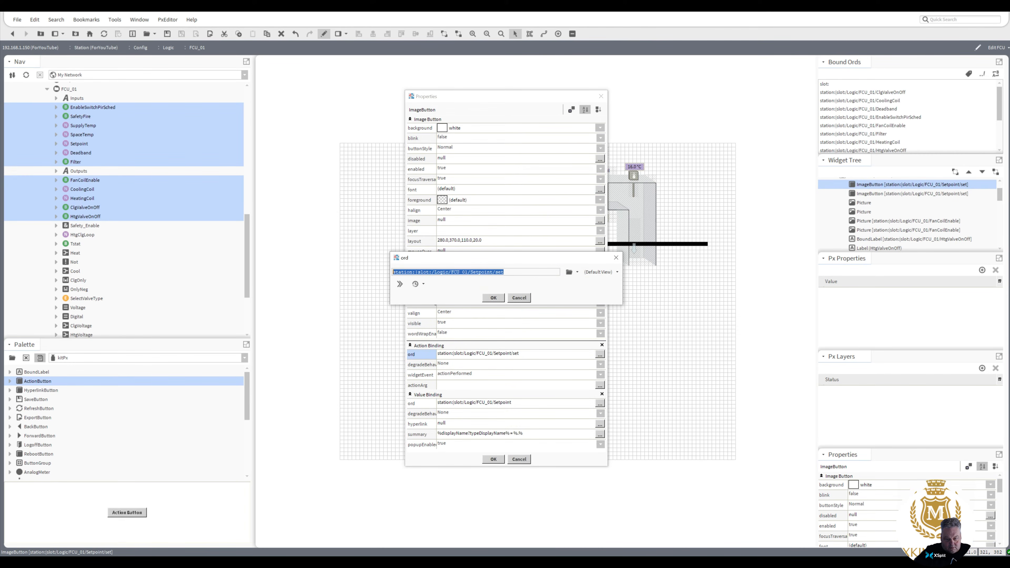
type("station:|slot:/Logic/FCU_01/Deadband/set")
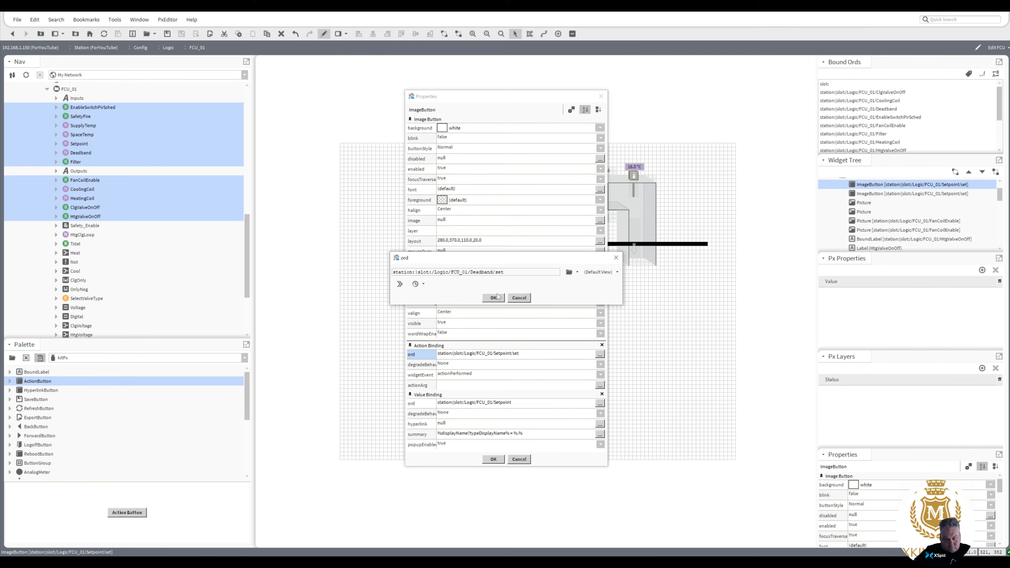
left_click(494, 297)
double_click(510, 404)
type("station:|slot:/Logic/FCU_01/Deadband")
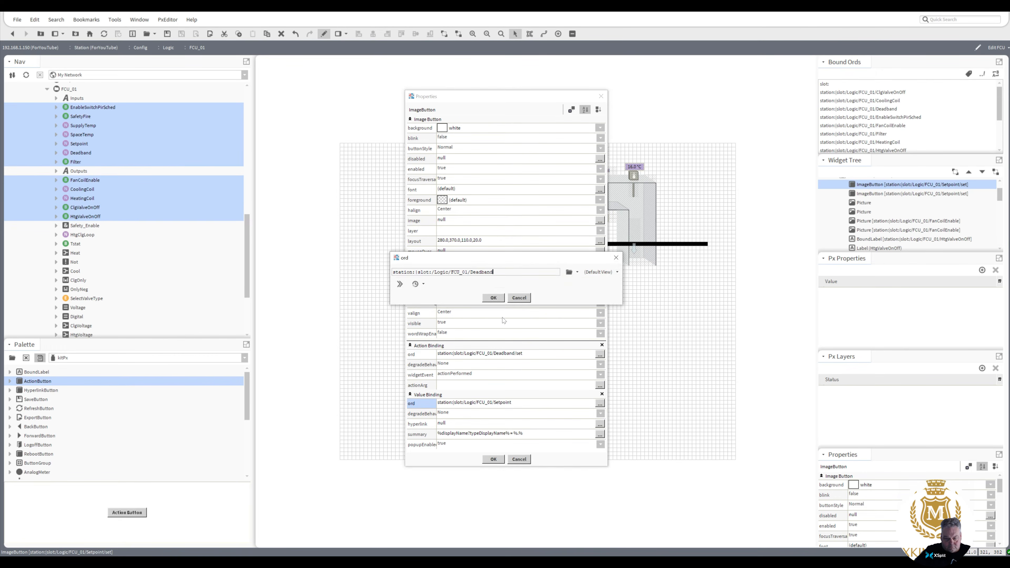
left_click(493, 297)
- Change the duplicated button's text format to Room DB / %out.value% and apply the properties
double_click(483, 285)
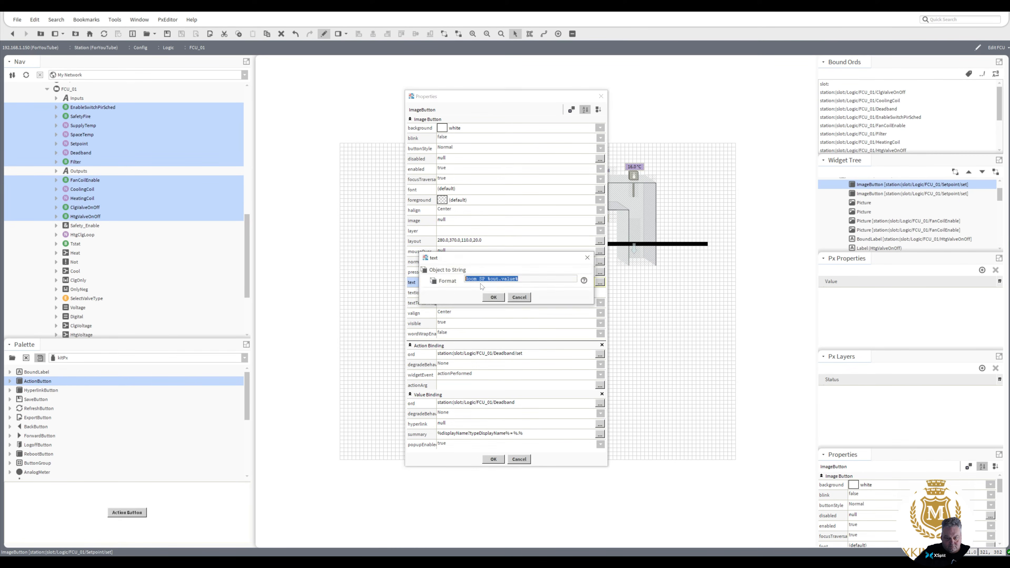
left_click(479, 279)
type("DB")
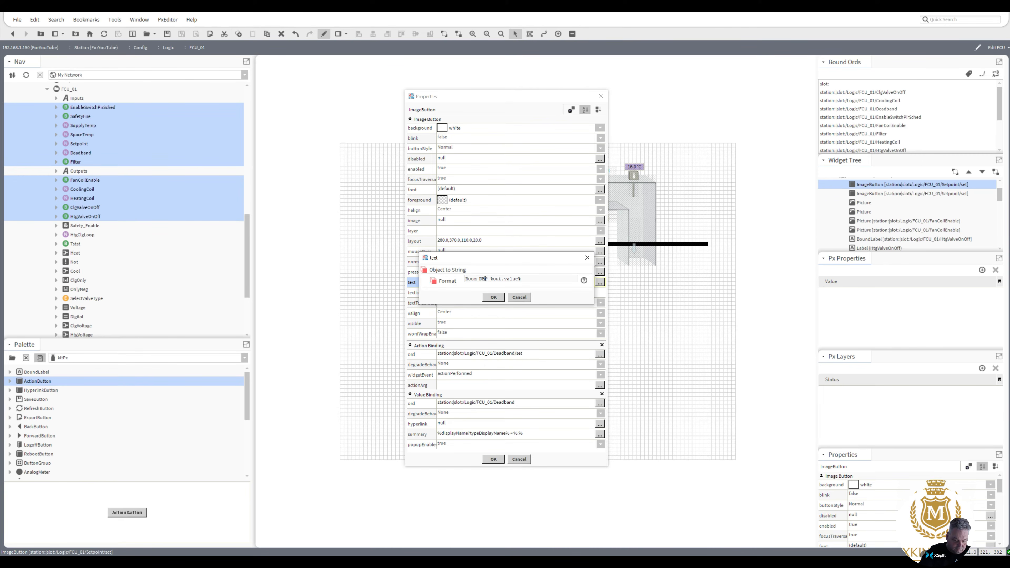
key("Delete")
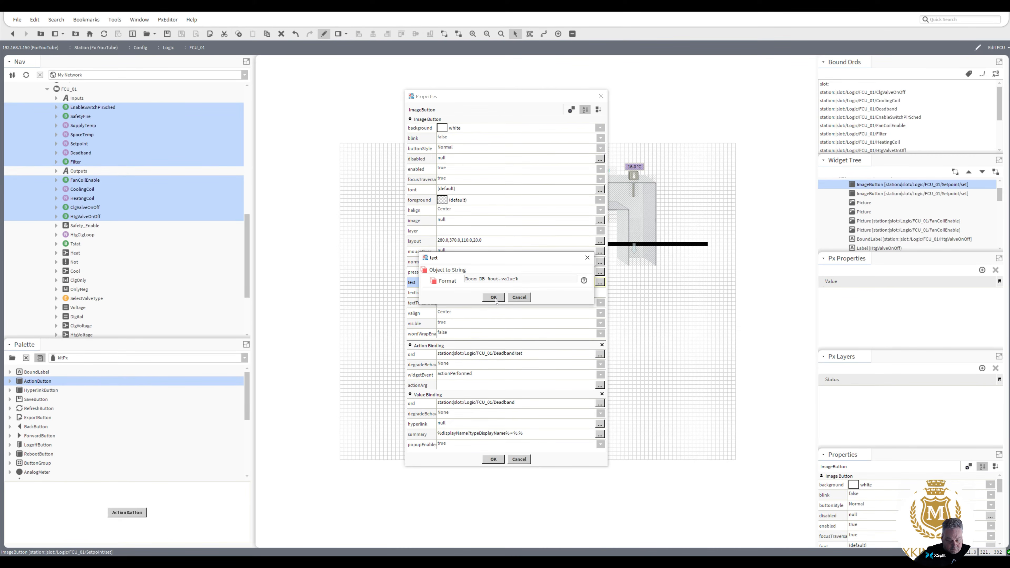
type("/")
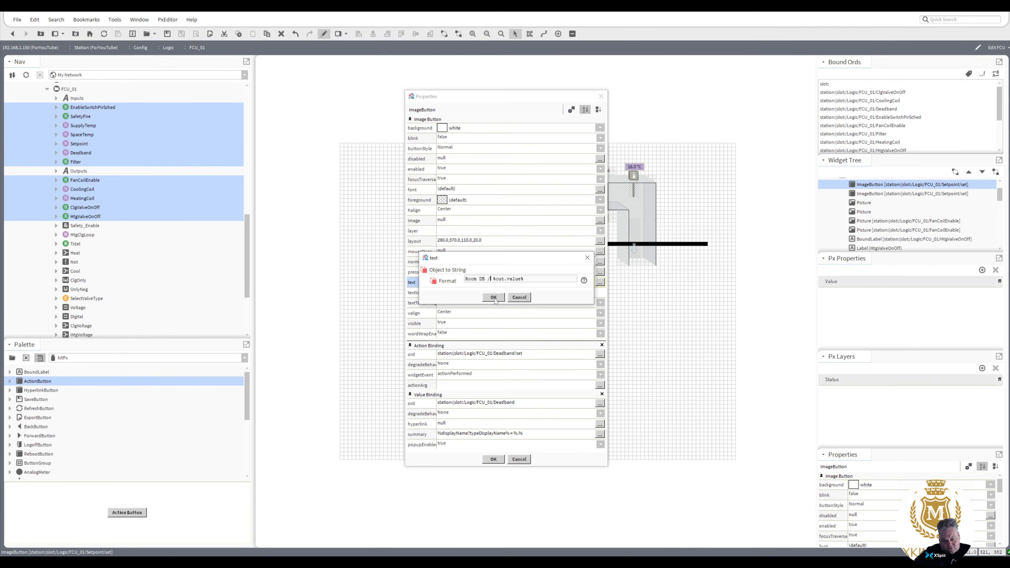
left_click(495, 298)
left_click(494, 459)
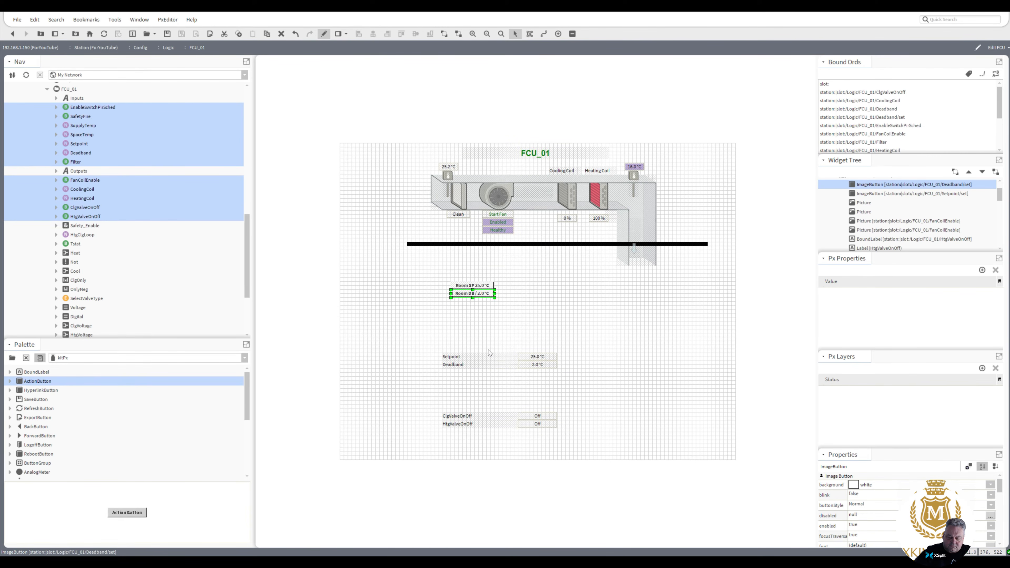
- Change the setpoint button's text format to Room SP / %out.value% and apply the properties
double_click(475, 287)
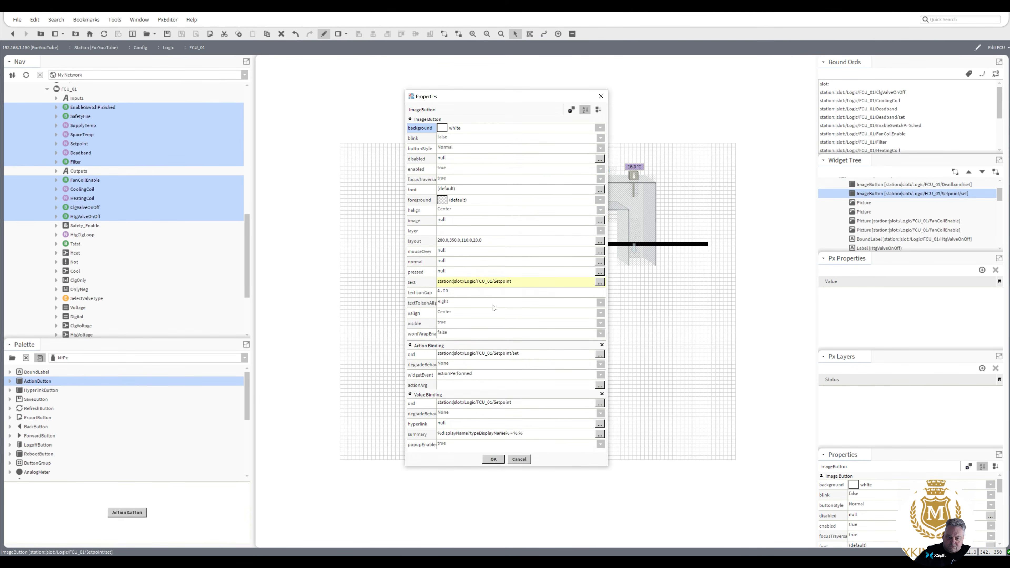
double_click(486, 283)
left_click(486, 279)
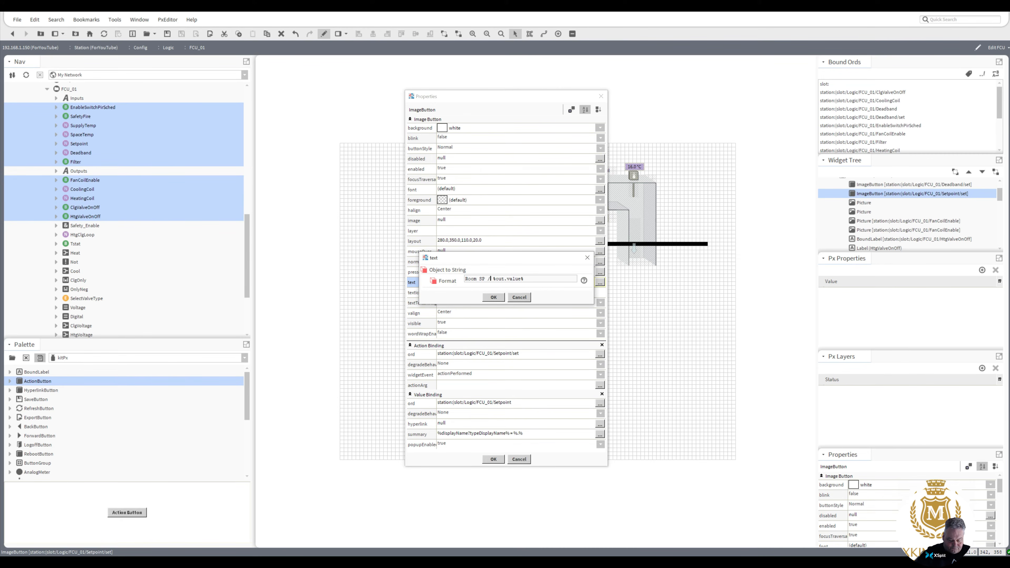
left_click(493, 298)
left_click(495, 459)
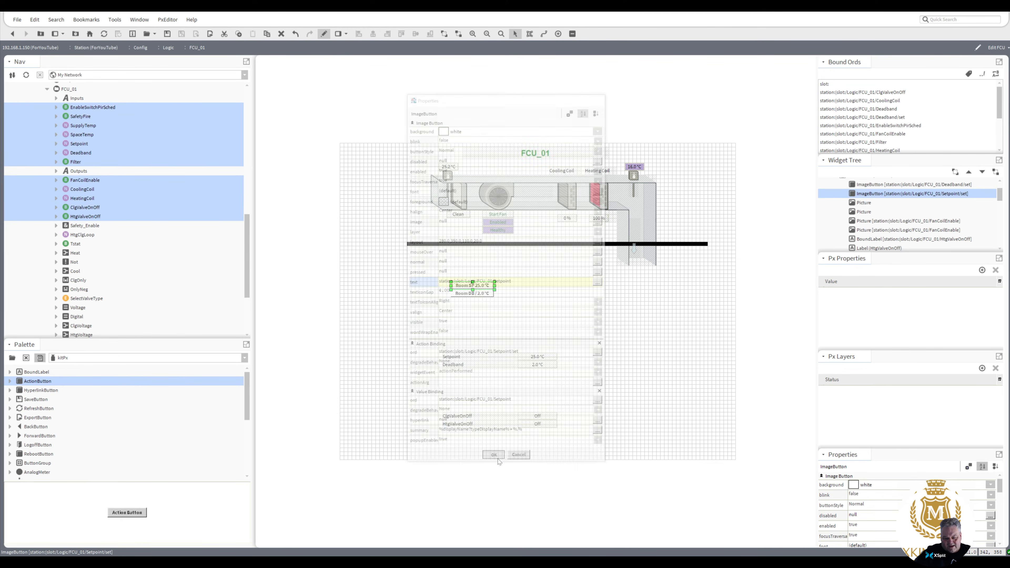
left_click(521, 314)
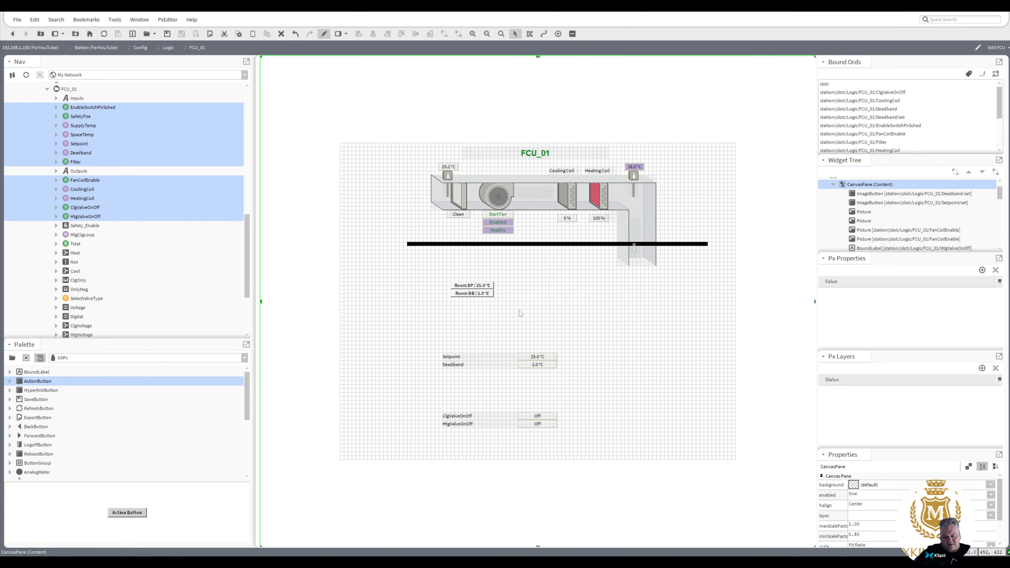
- Move both the Room SP and Room DB buttons above the duct's outlet, beside the supply temperature, with a small gap between them
left_click_drag(512, 310, 439, 276)
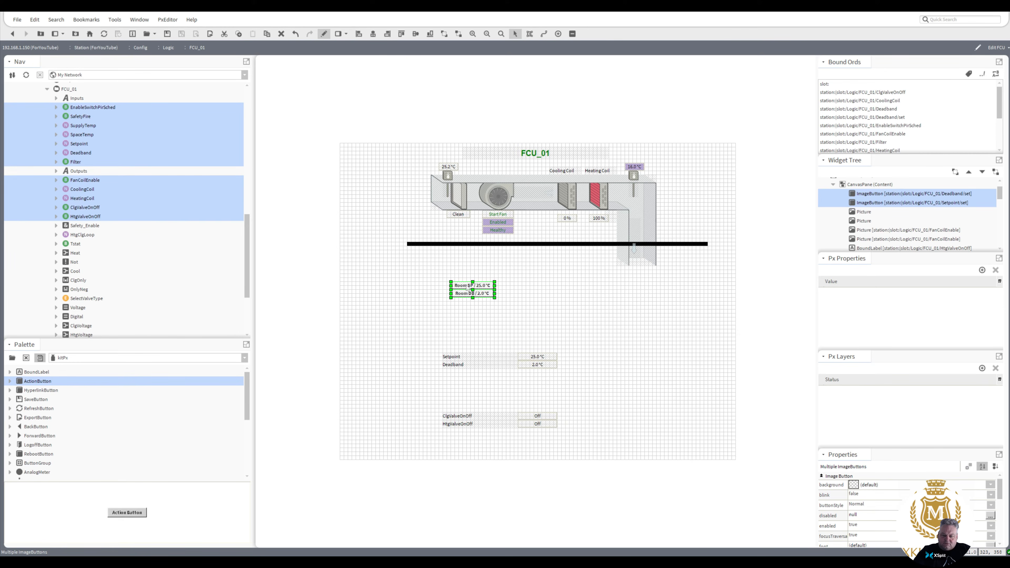
left_click_drag(462, 289, 670, 157)
left_click(683, 194)
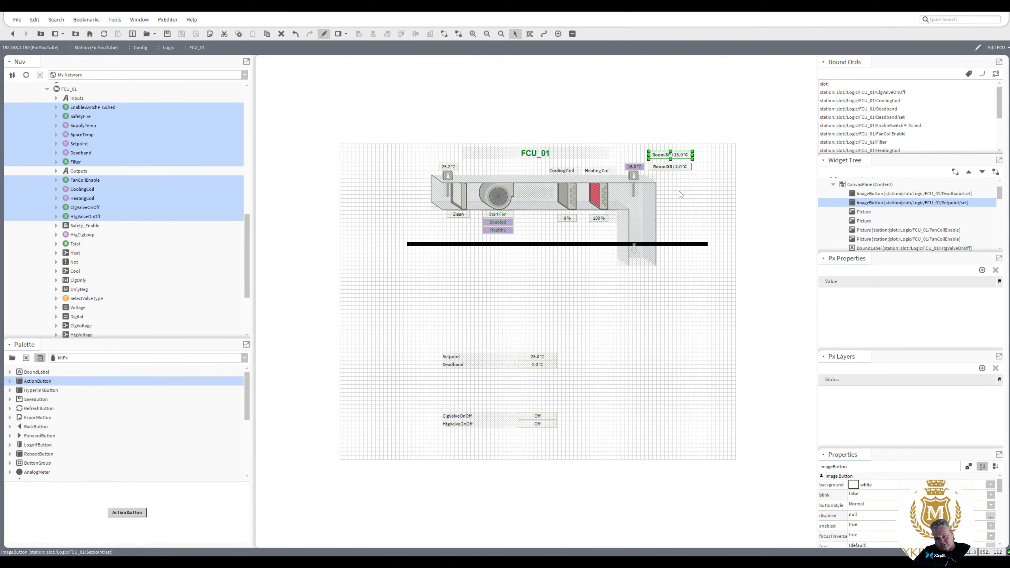
- Delete the old Setpoint and Deadband name and value labels from the lower part of the canvas
left_click(681, 197)
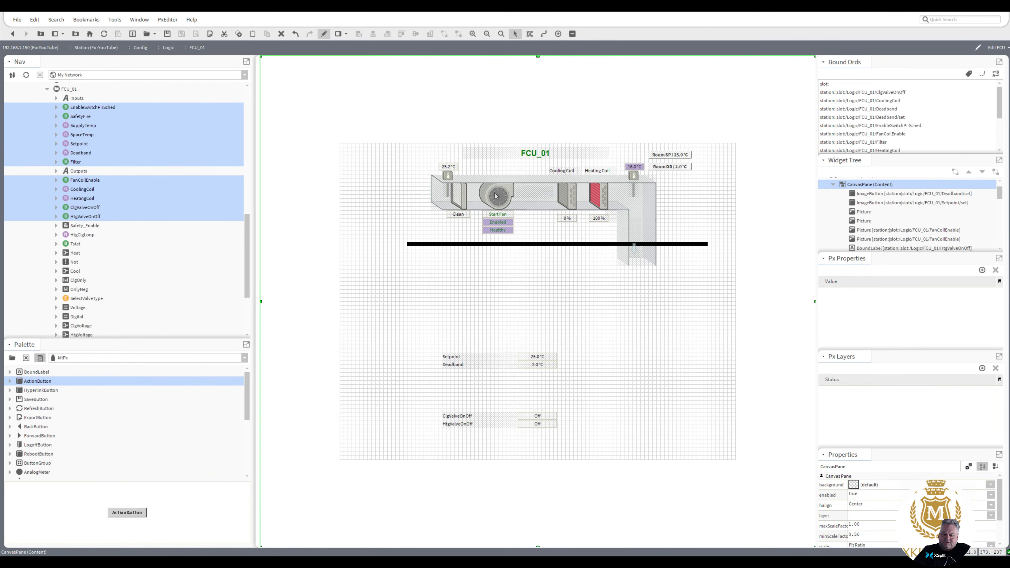
left_click_drag(423, 345, 616, 393)
key("Delete")
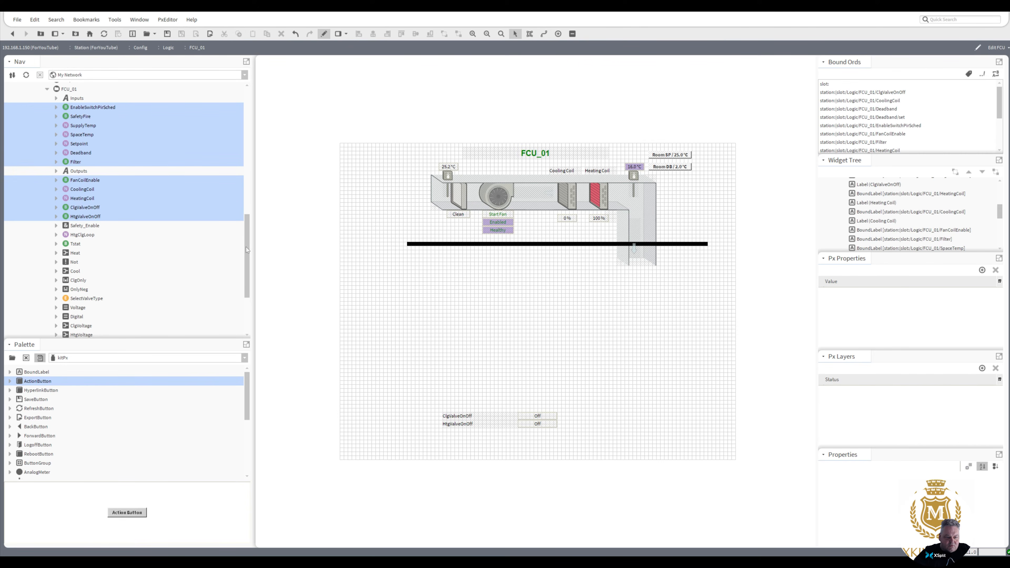
- Add the SelectValveType, DigValveStartSP and DigValveStartDiff points of FCU_01 to the canvas below the black line as new bound widgets
scroll(132, 223, "down", 8)
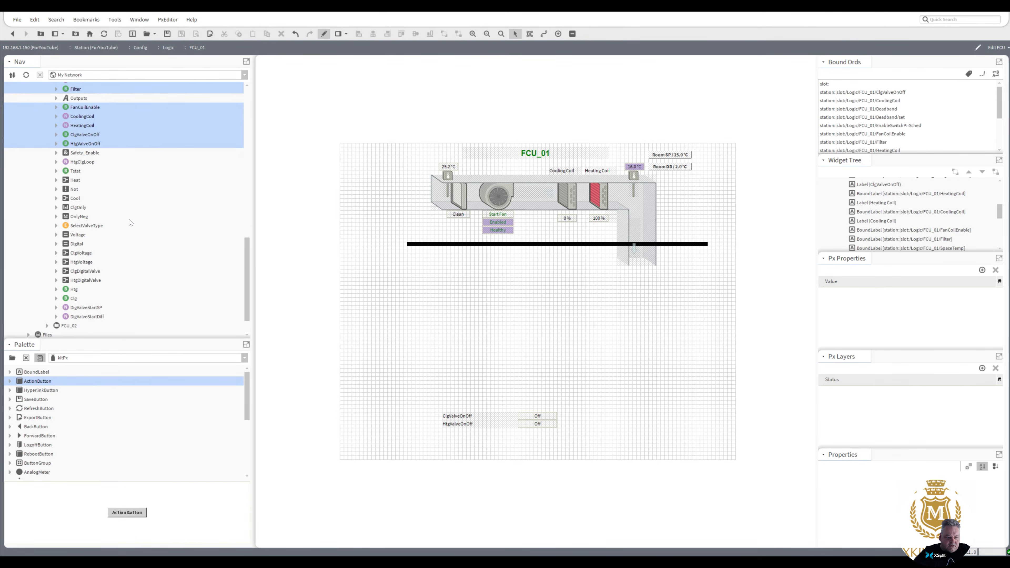
left_click(87, 225)
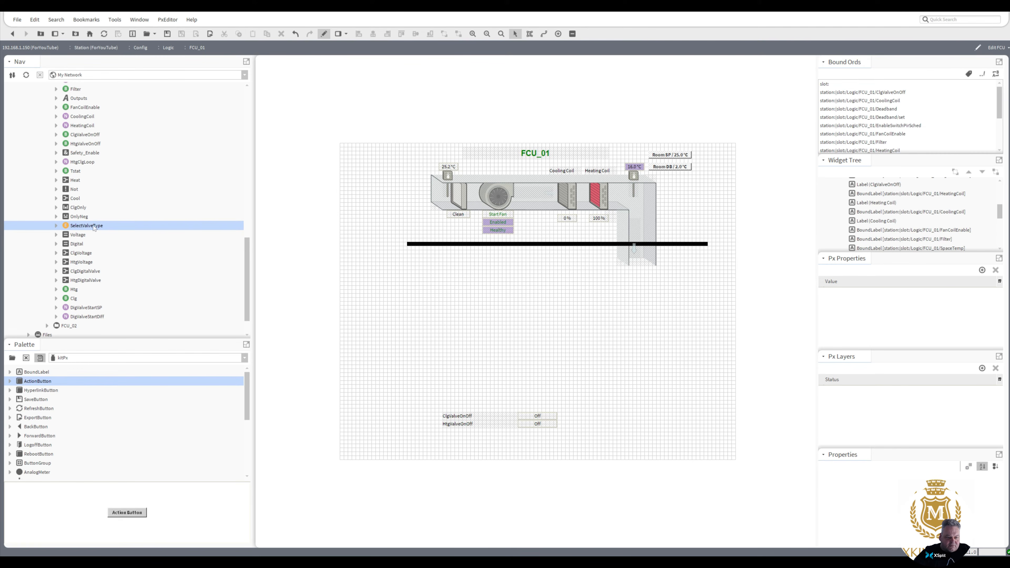
left_click(90, 308, "ctrl")
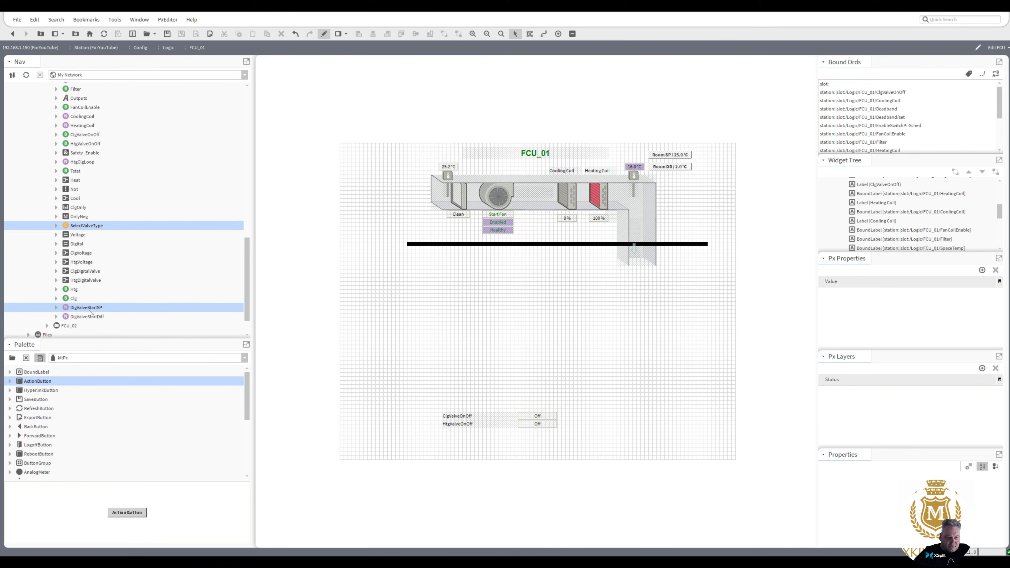
left_click(89, 317, "ctrl")
left_click_drag(87, 309, 427, 288)
- Animate the new bound labels' background with the Status To Simple converter, keeping the default colours
right_click(595, 191)
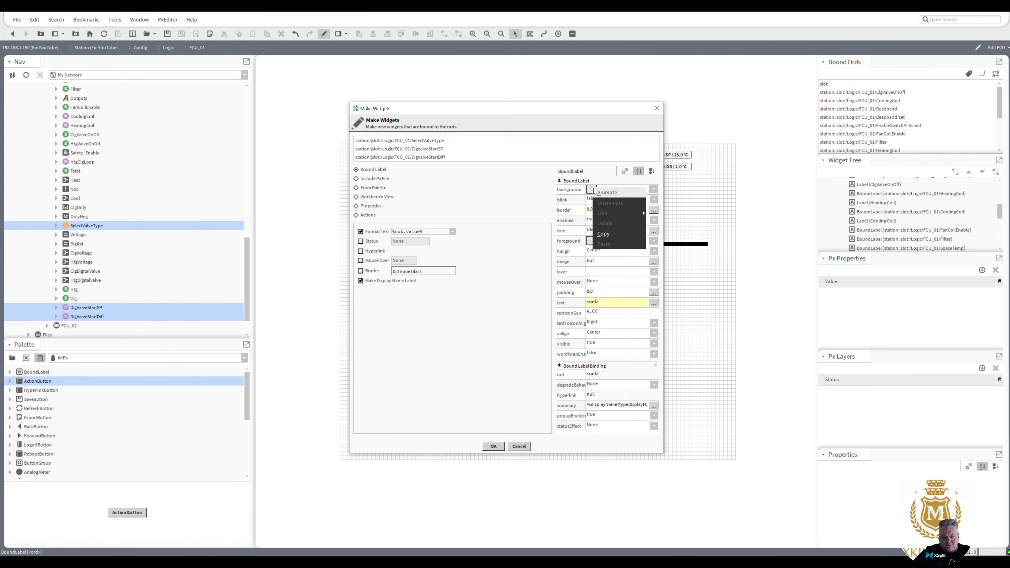
left_click(605, 196)
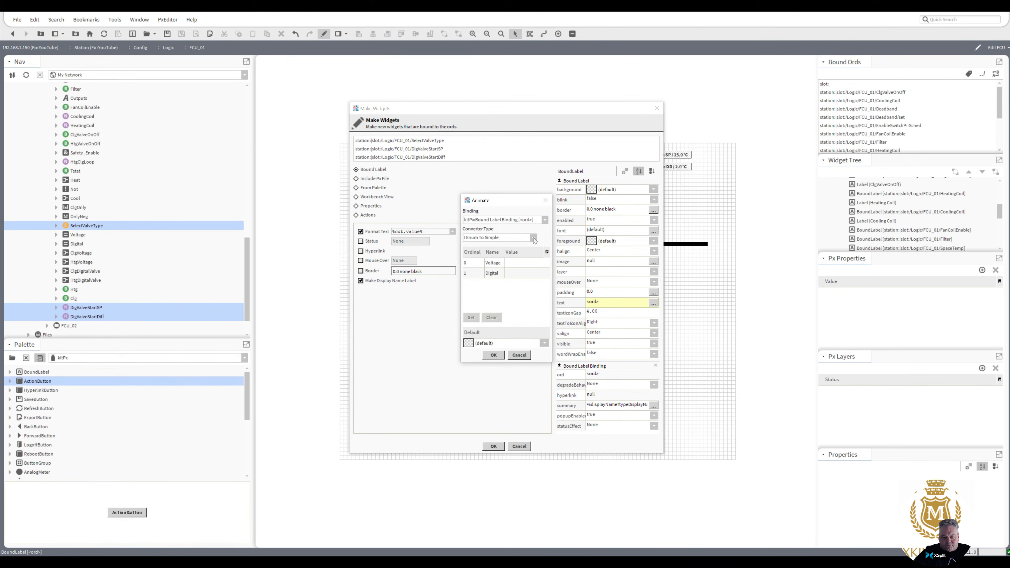
left_click(533, 238)
left_click(525, 255)
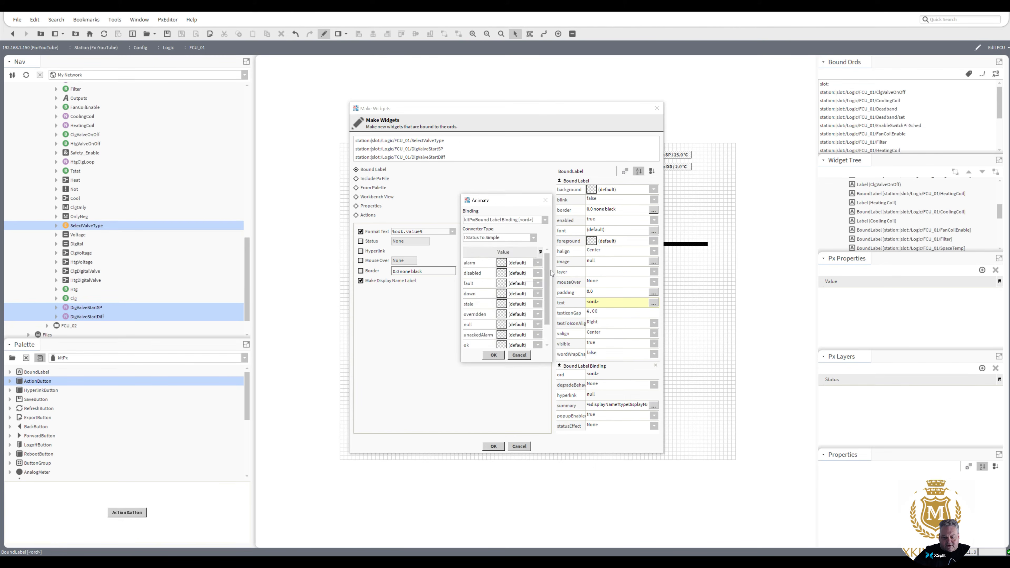
left_click(494, 355)
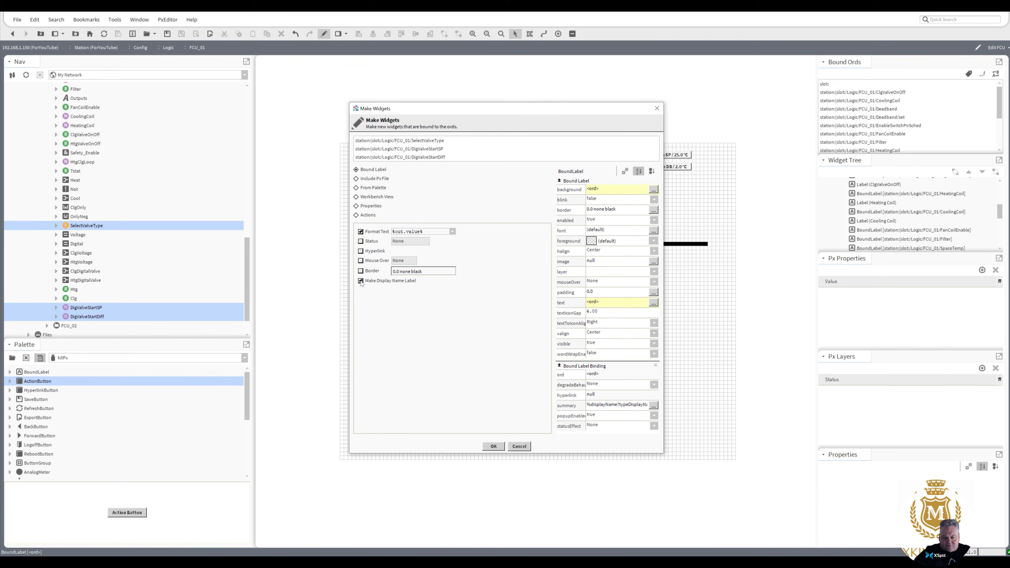
- Give the bound labels a groove border on all sides and create the widgets with display name labels
left_click(591, 210)
left_click(428, 256)
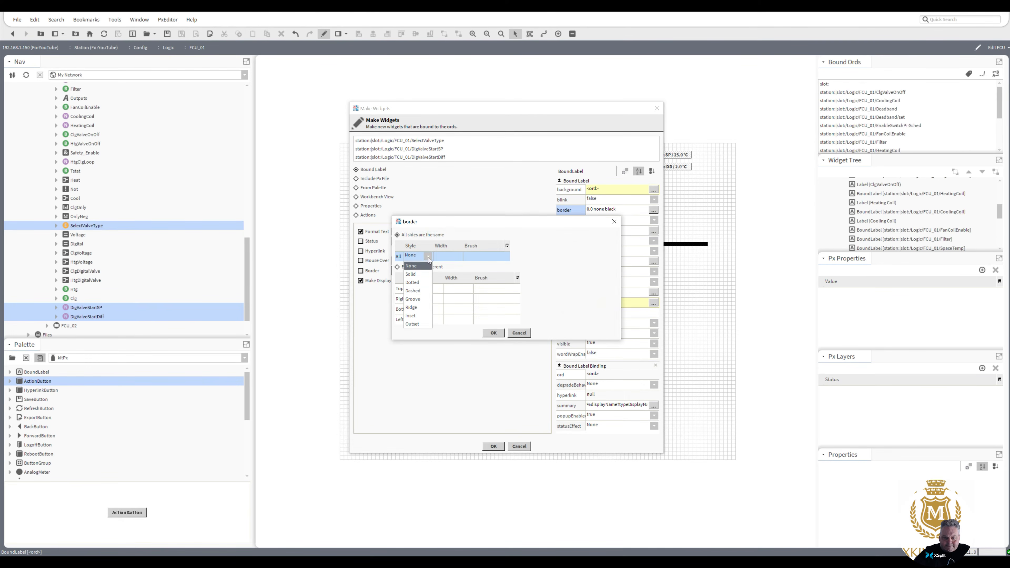
left_click(418, 308)
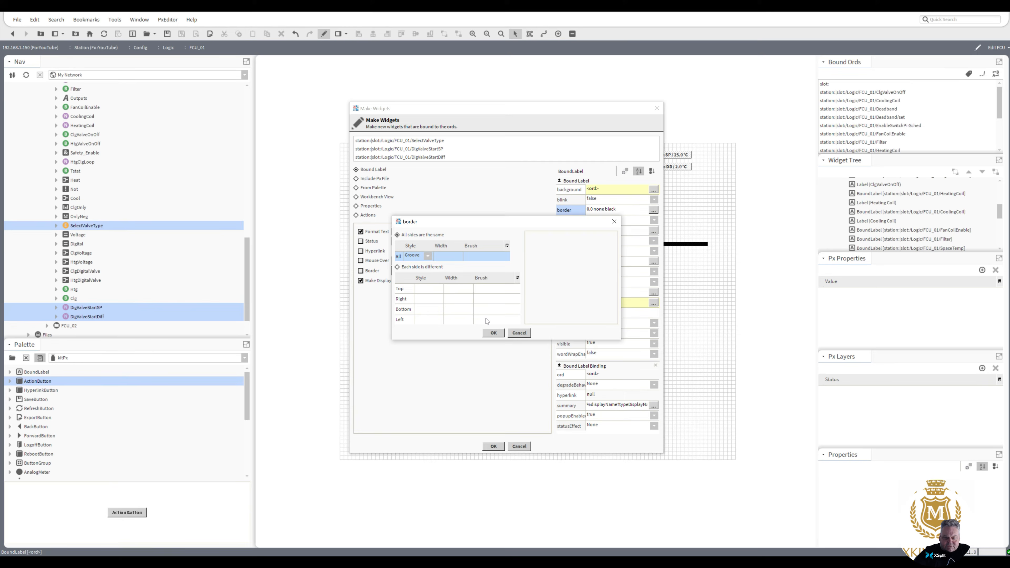
left_click(494, 332)
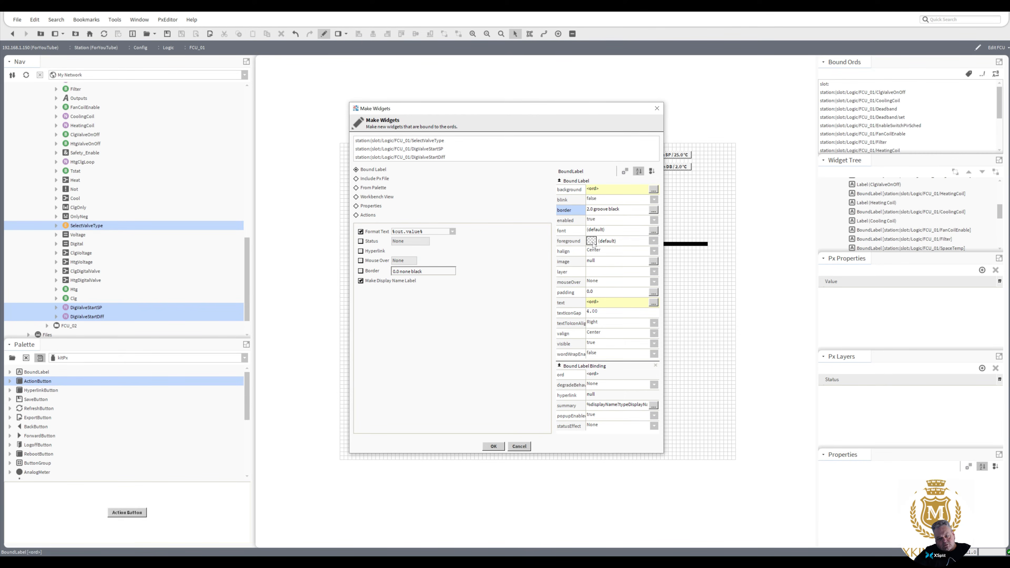
left_click(494, 446)
left_click(500, 356)
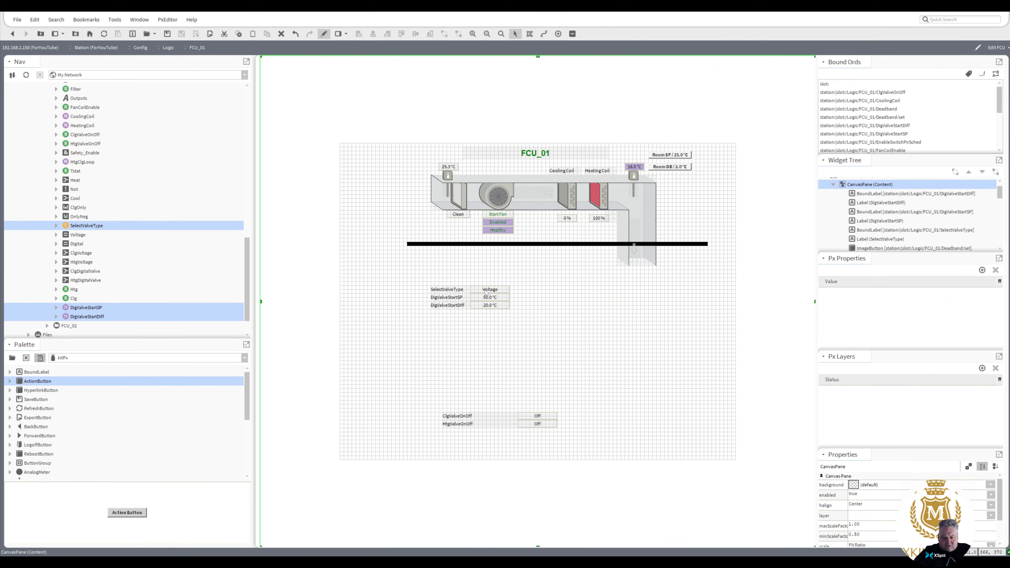
- Duplicate the Room DB button and place the copy beside the SelectValveType value label
right_click(672, 170)
left_click(682, 217)
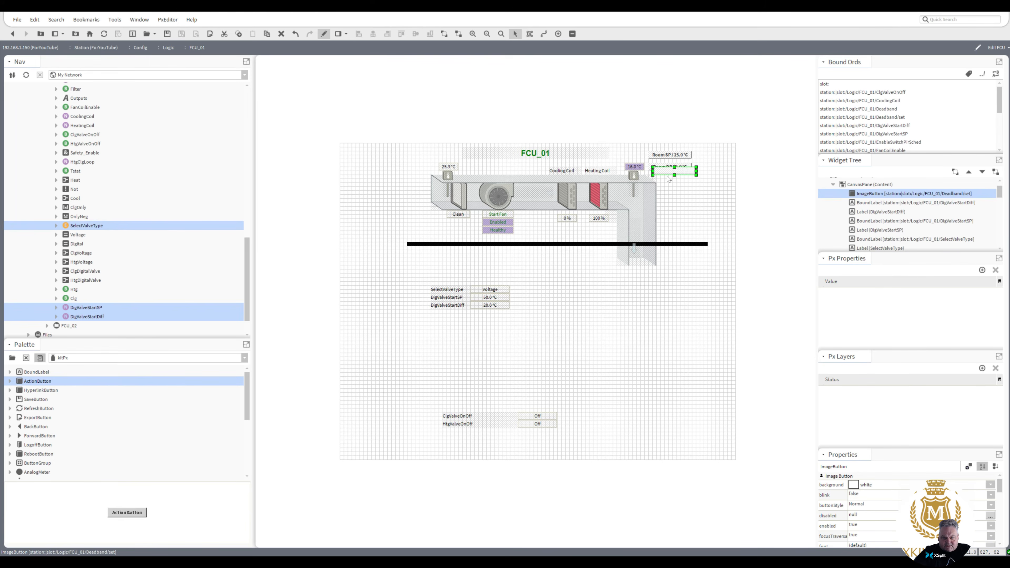
left_click_drag(667, 171, 552, 287)
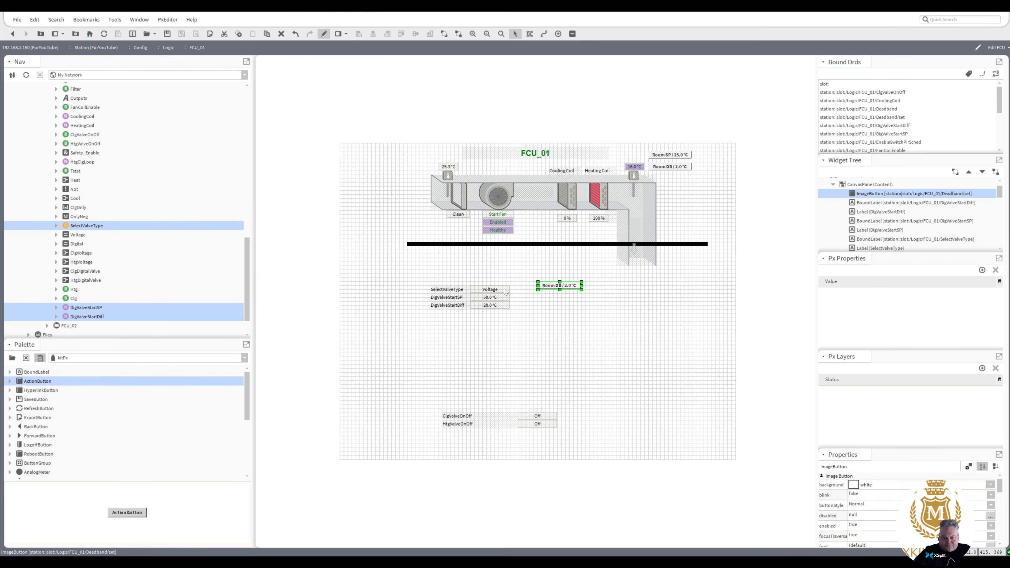
- Copy the ord station:|slot:/Logic/FCU_01/SelectValveType from the SelectValveType value label's binding
double_click(505, 291)
double_click(535, 358)
key("ctrl+c")
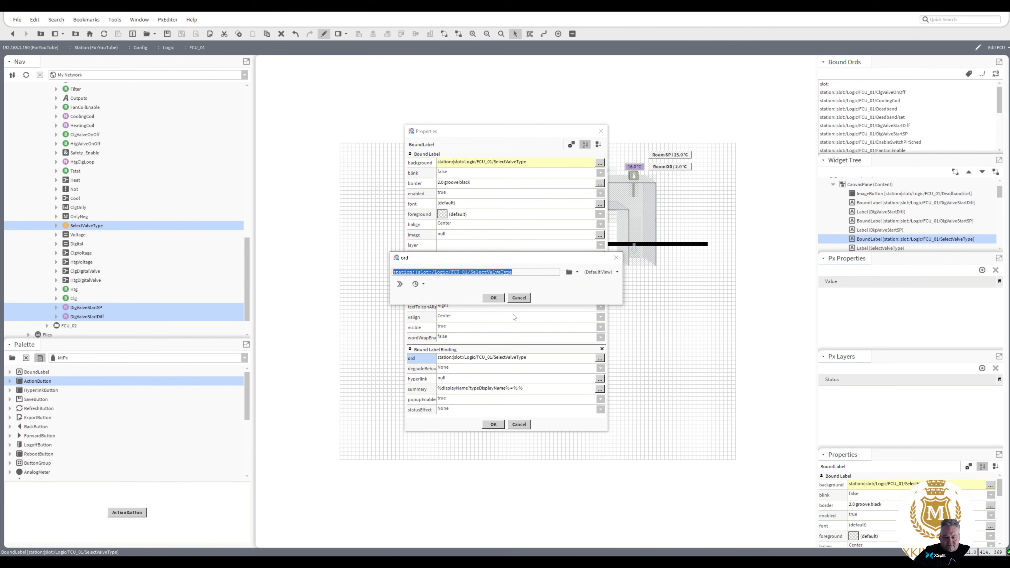
left_click(493, 298)
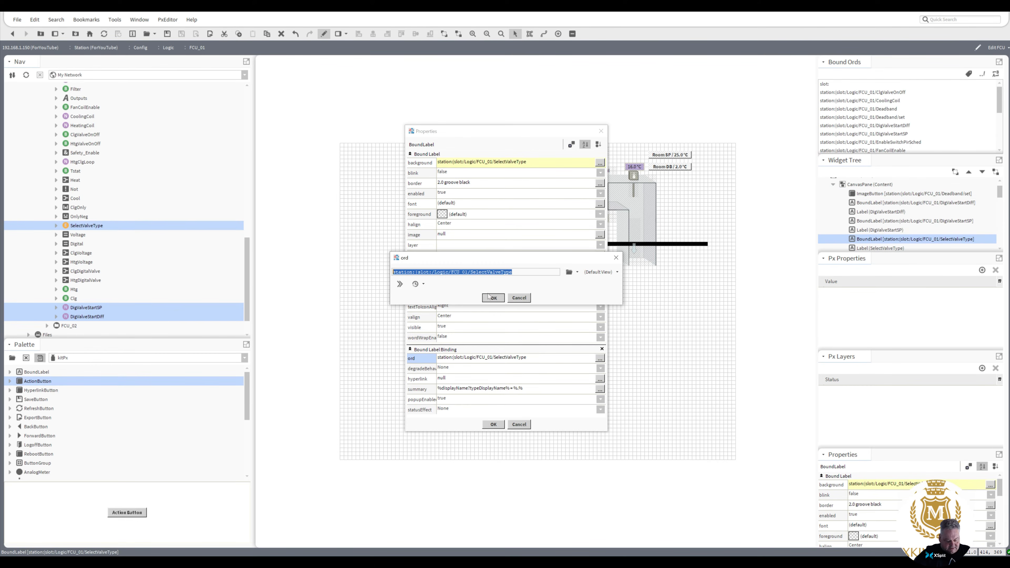
- Bind the copied Room DB button's action to station:|slot:/Logic/FCU_01/SelectValveType/set and its value binding to station:|slot:/Logic/FCU_01/SelectValveType
left_click(493, 424)
double_click(559, 286)
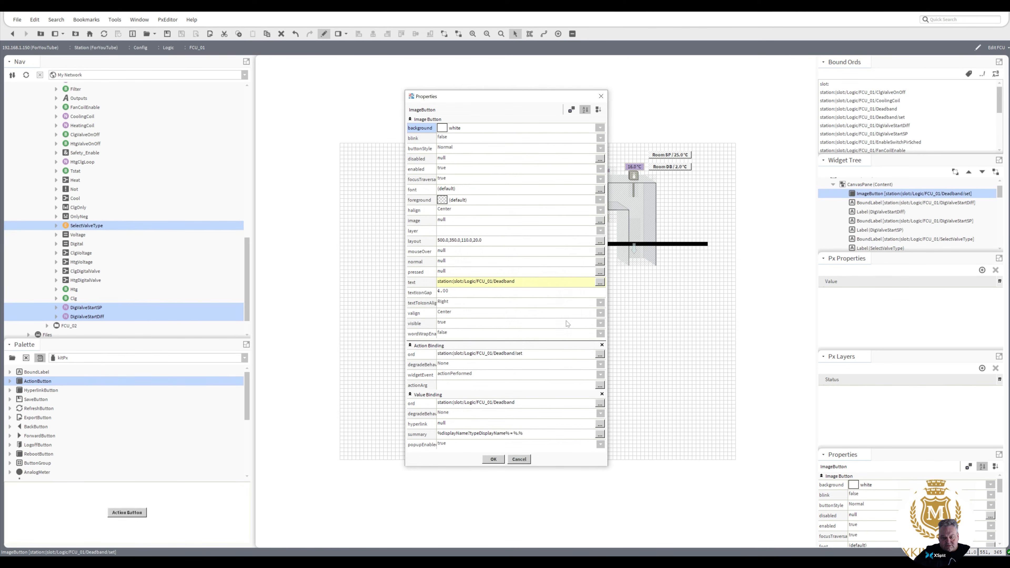
double_click(532, 358)
left_click_drag(493, 273, 328, 282)
key("ctrl+v")
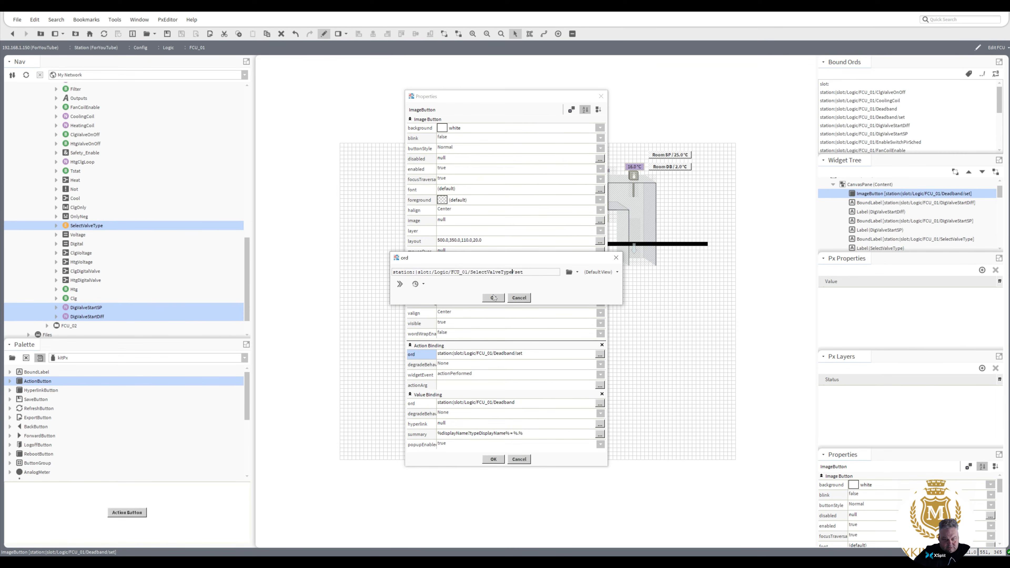
left_click(493, 297)
double_click(489, 403)
key("ctrl+v")
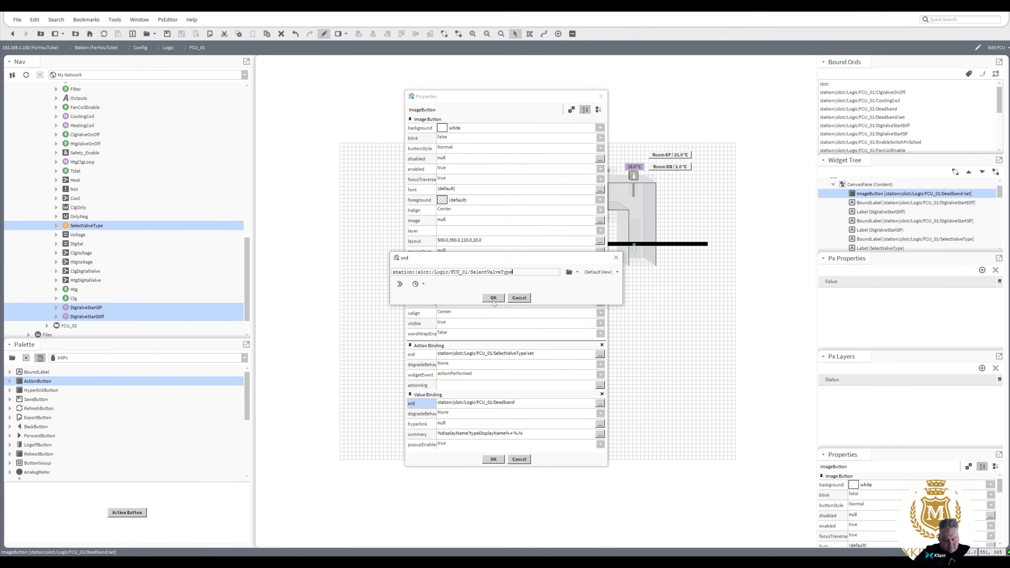
left_click(494, 298)
- Set the copied button's text format to "Actuator Type / %out.value%" and apply its properties
double_click(490, 282)
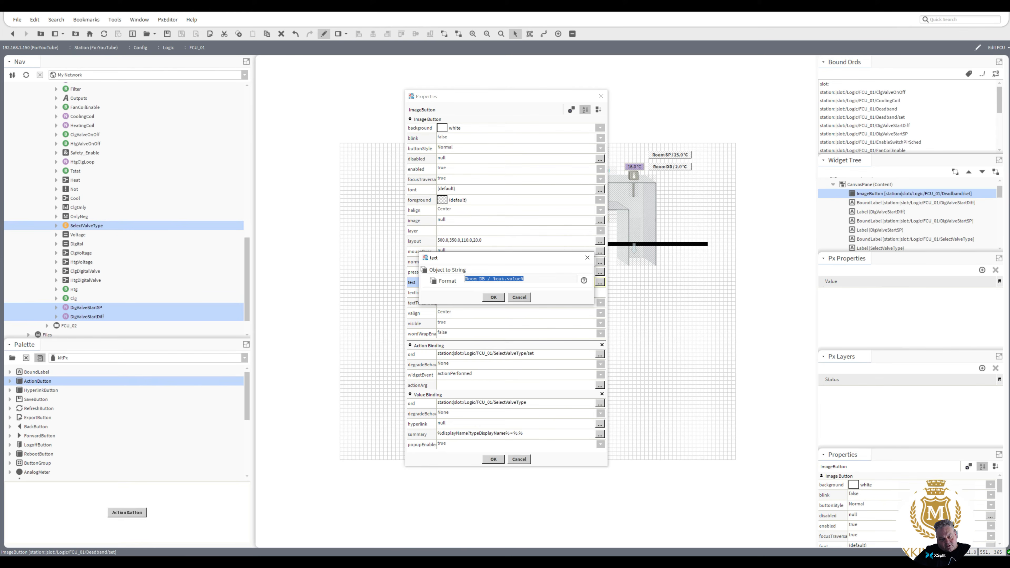
left_click_drag(485, 279, 430, 280)
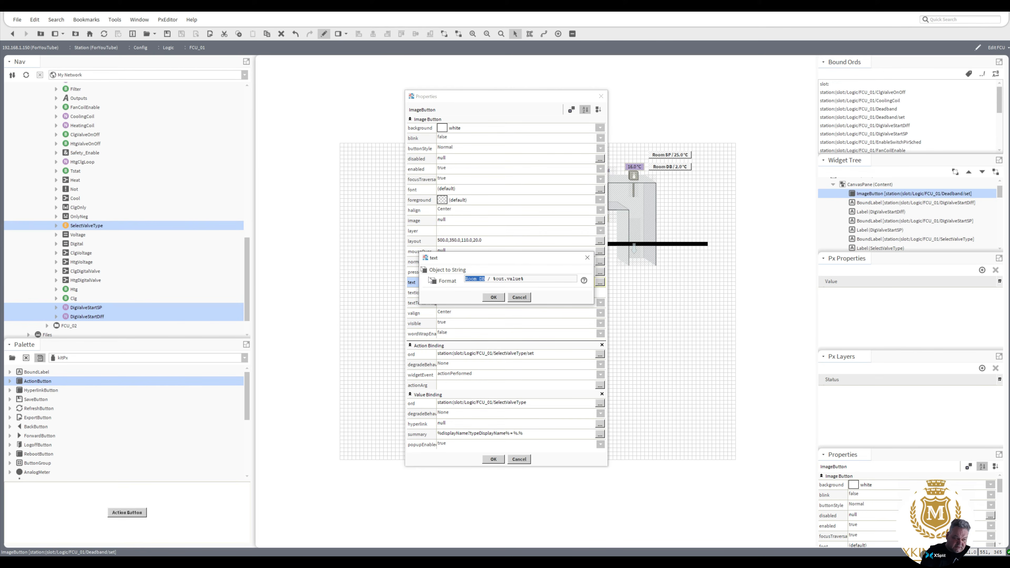
type("Actual")
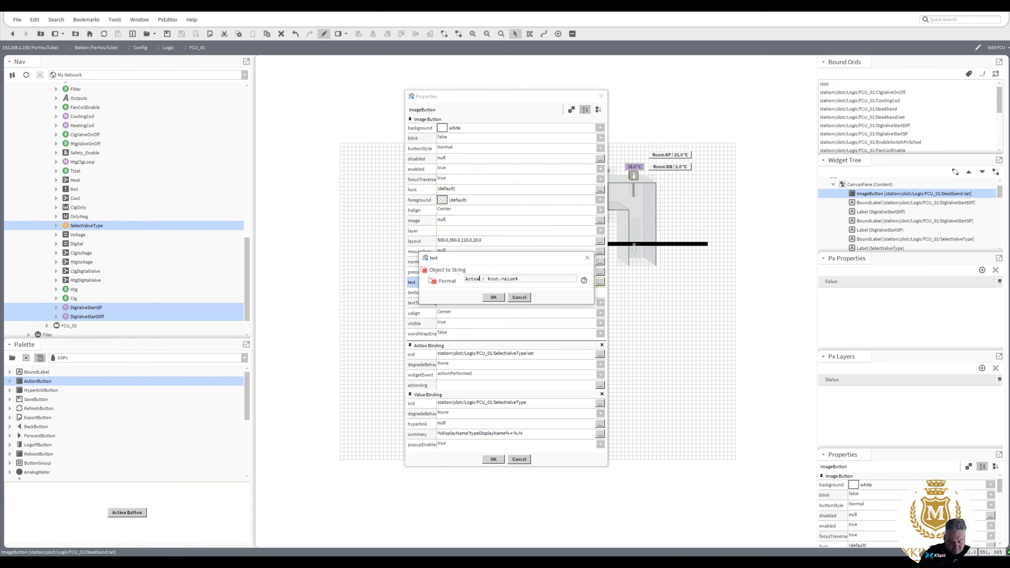
type("tor")
type("Type")
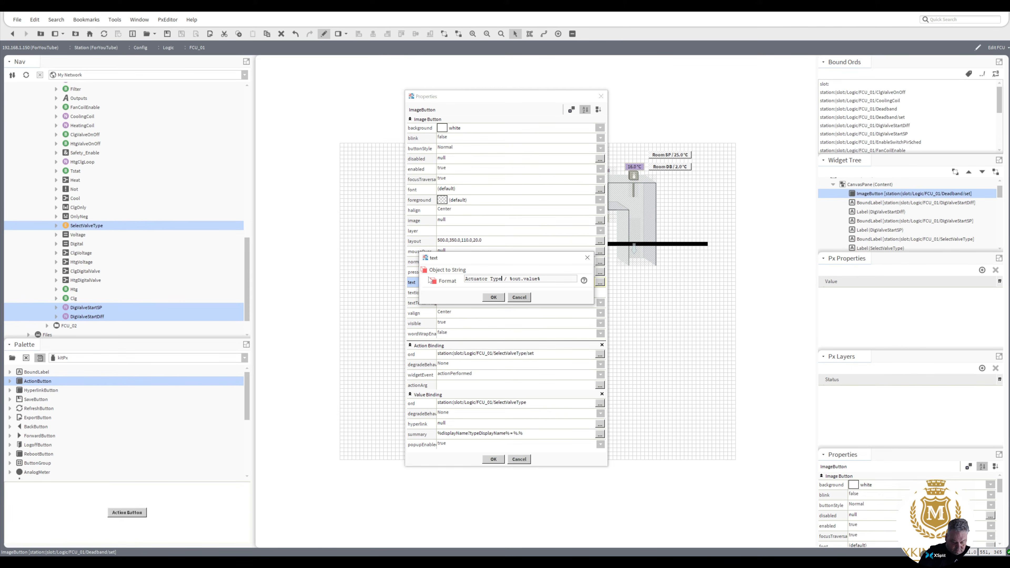
left_click(493, 297)
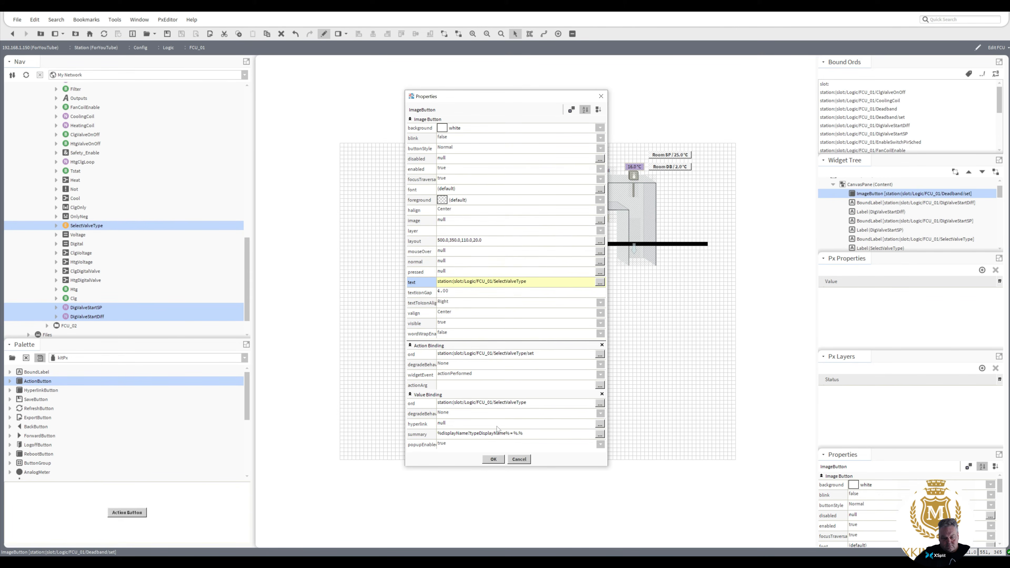
left_click(493, 459)
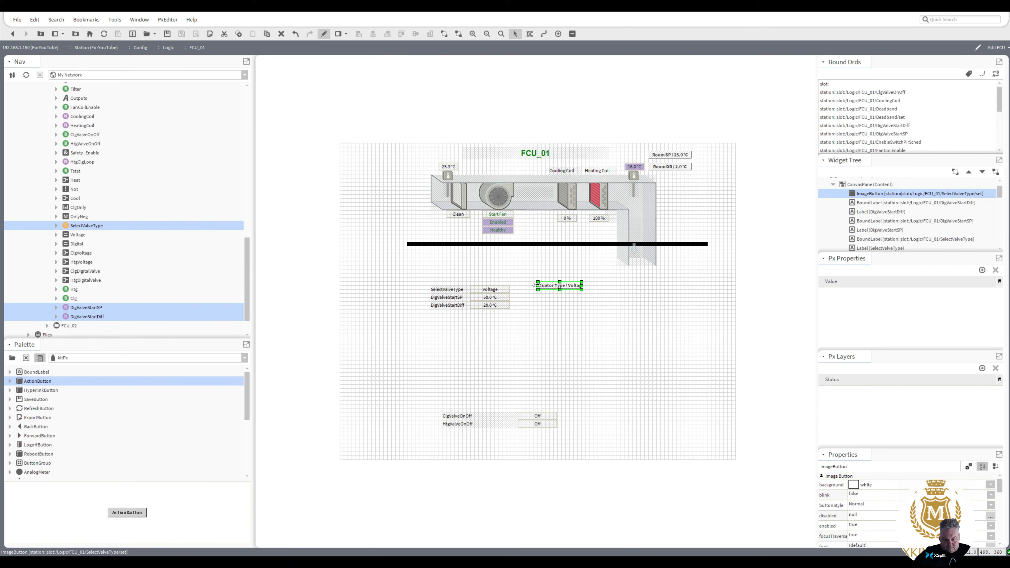
- Place the Actuator Type button below the coil percentage labels and widen it to show its full text, with layout 520,210,170,20
left_click_drag(534, 285, 573, 229)
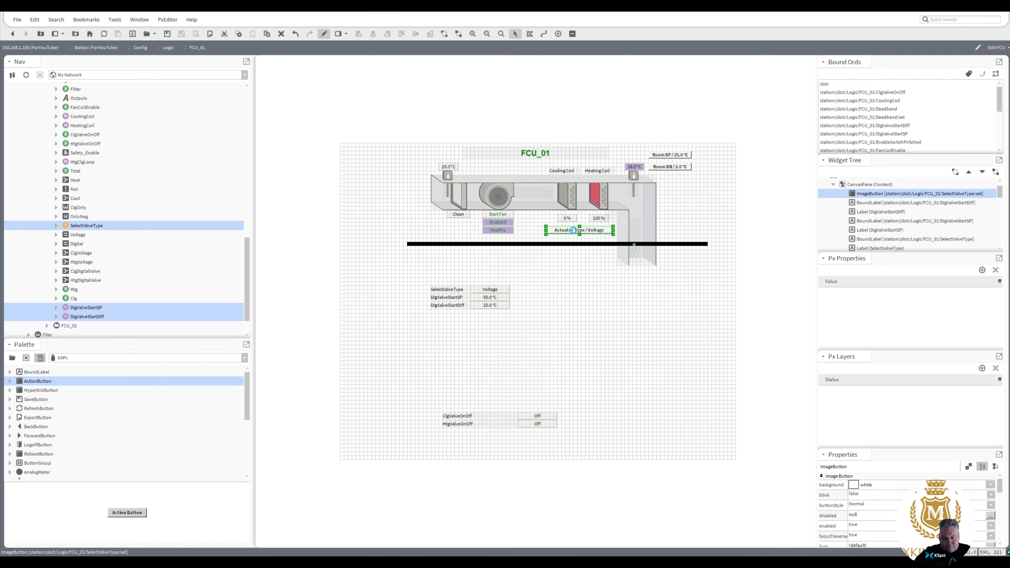
double_click(578, 234)
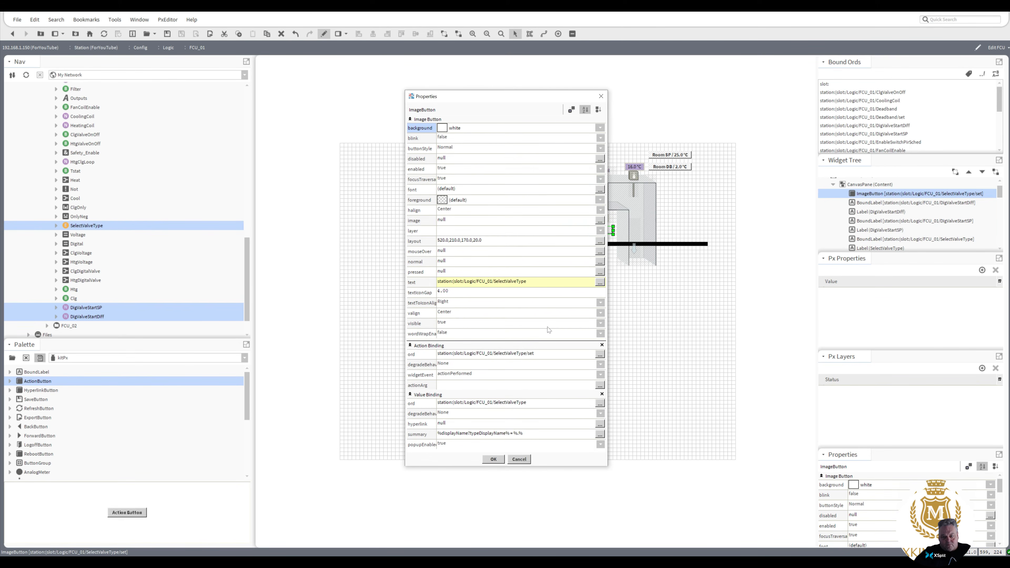
left_click(502, 285)
left_click(493, 298)
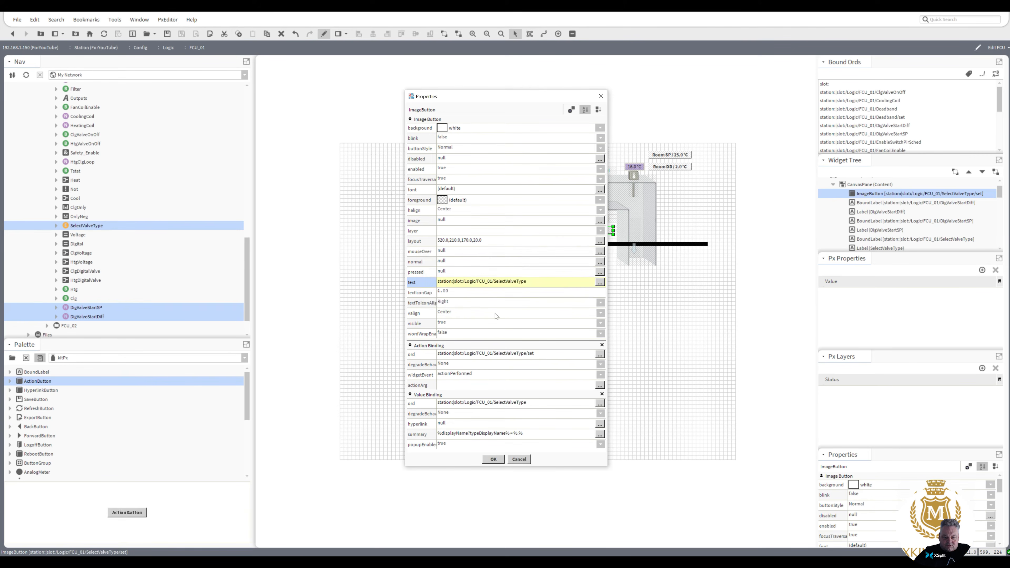
left_click(493, 459)
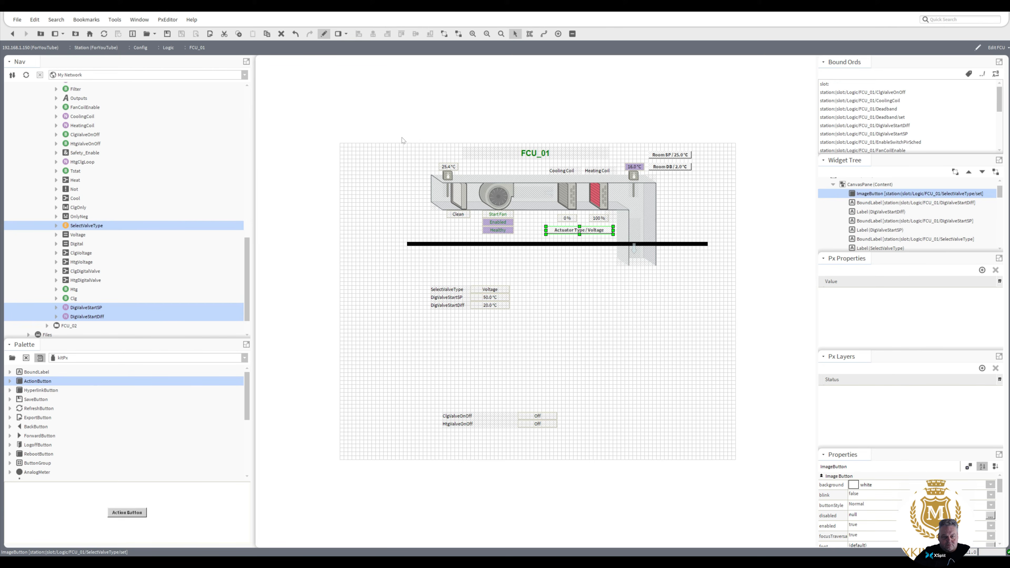
- Copy the ord station:|slot:/Logic/FCU_01/SelectValveType from the Actuator Type button's value binding
double_click(577, 233)
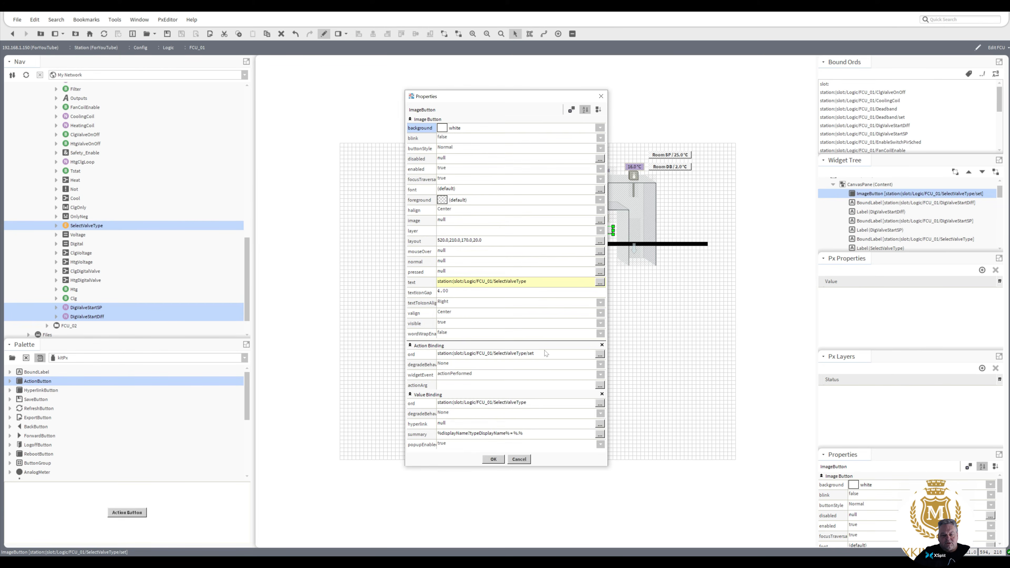
left_click(534, 405)
key("ctrl+c")
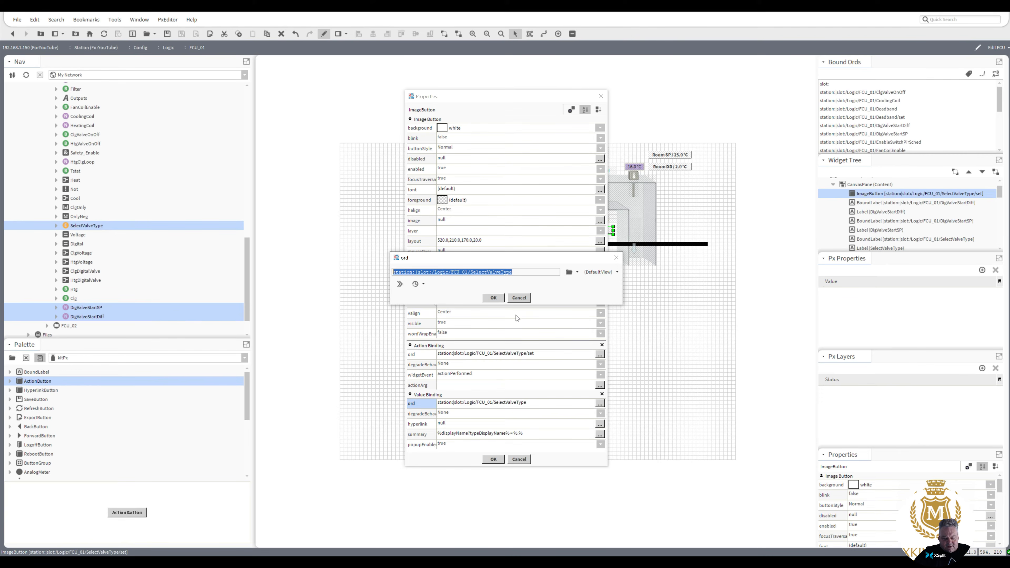
left_click(494, 298)
left_click(493, 459)
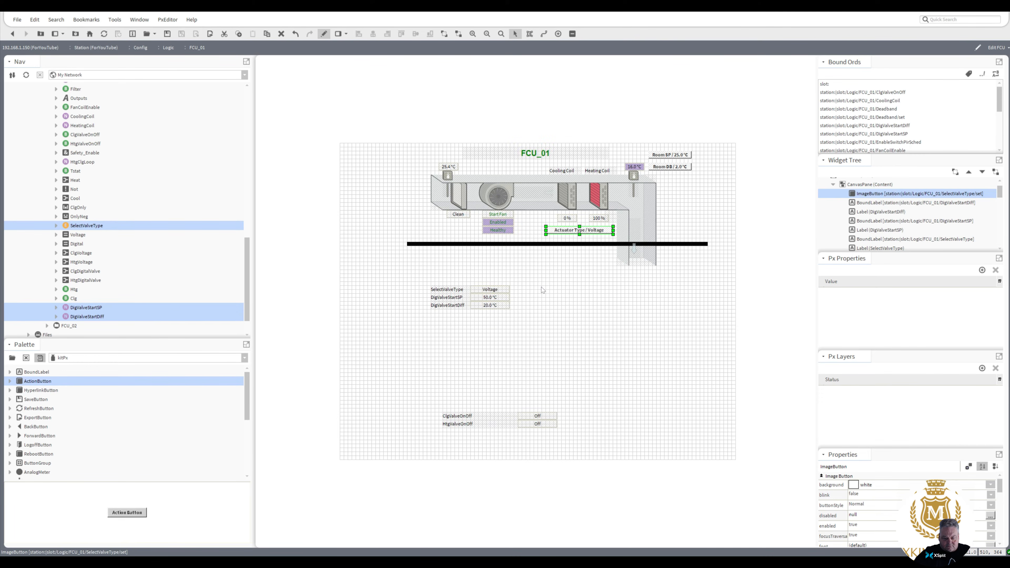
- Add a Value Binding to the cooling coil percentage label with the ord station:|slot:/Logic/FCU_01/SelectValveType
left_click(565, 218)
double_click(564, 218)
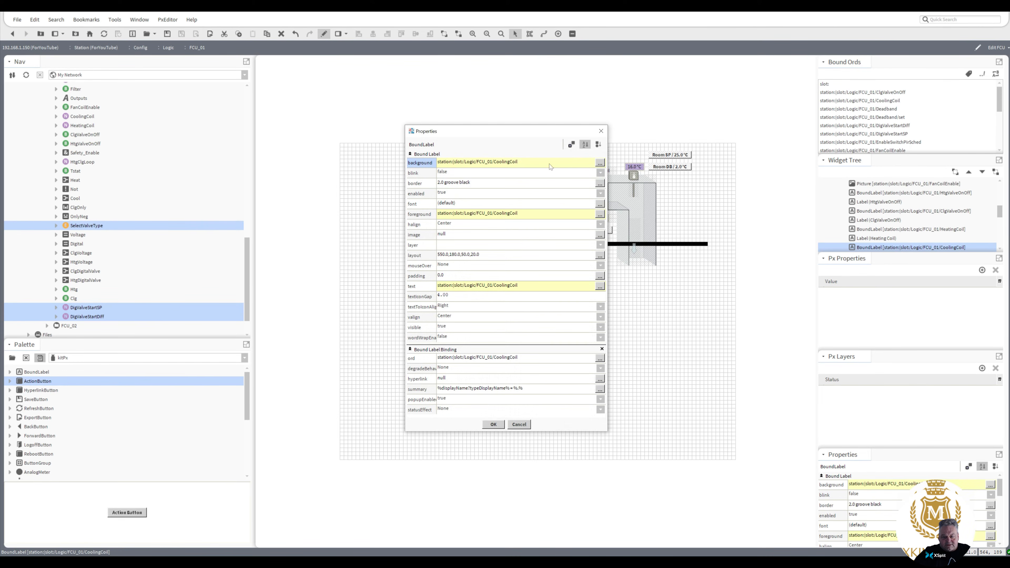
left_click(571, 145)
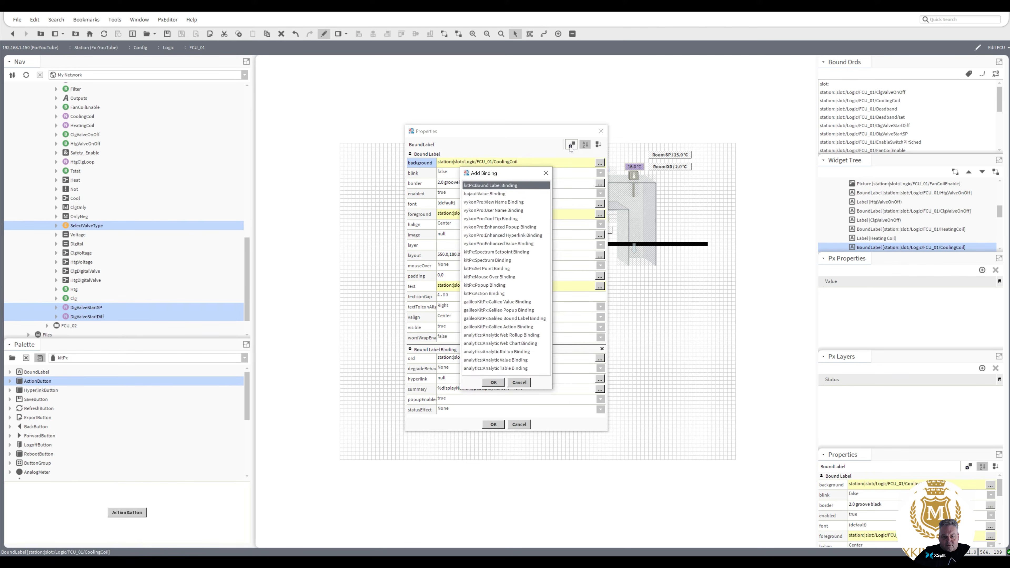
double_click(503, 194)
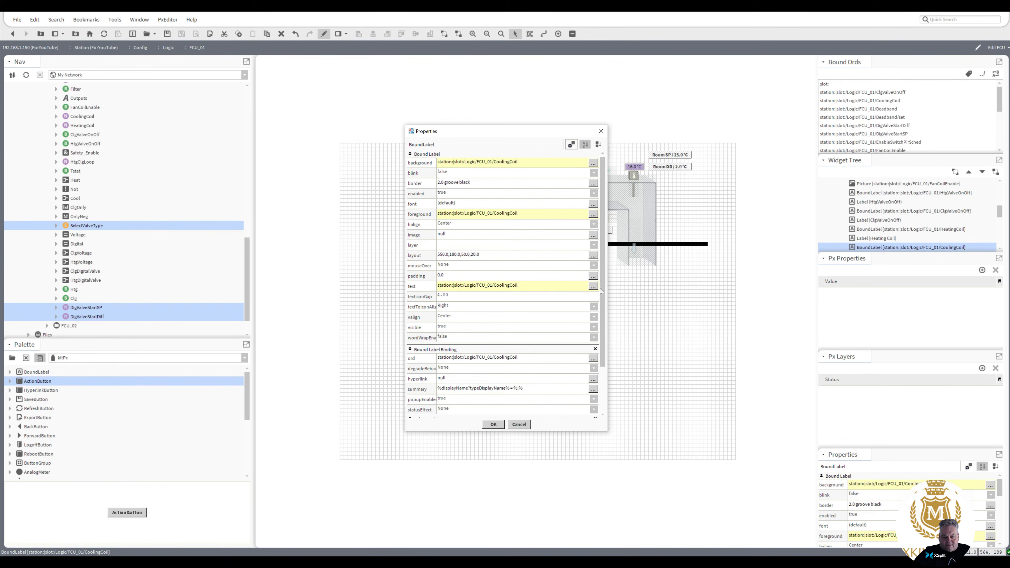
left_click_drag(602, 292, 606, 380)
double_click(519, 372)
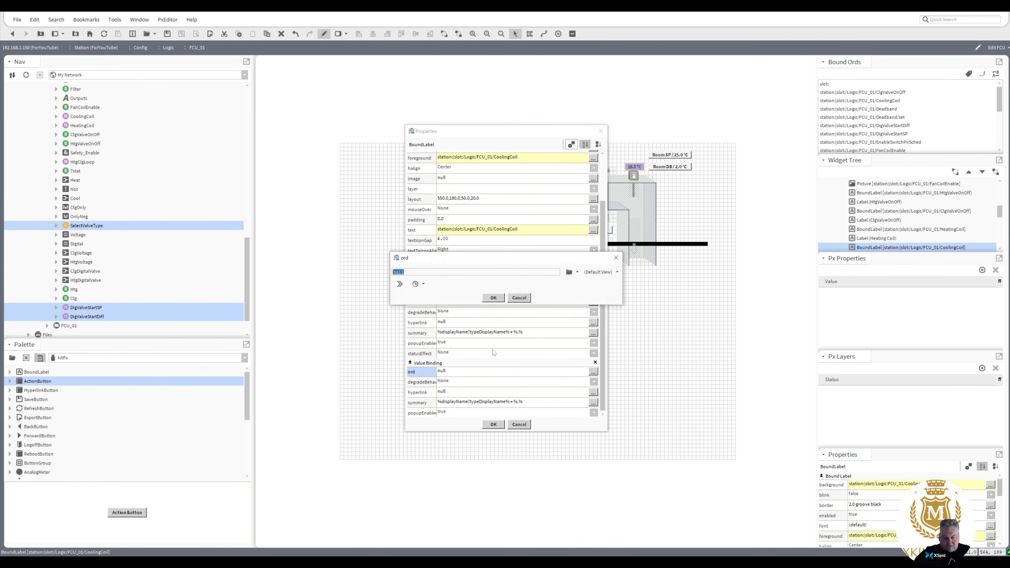
key("ctrl+v")
left_click(493, 297)
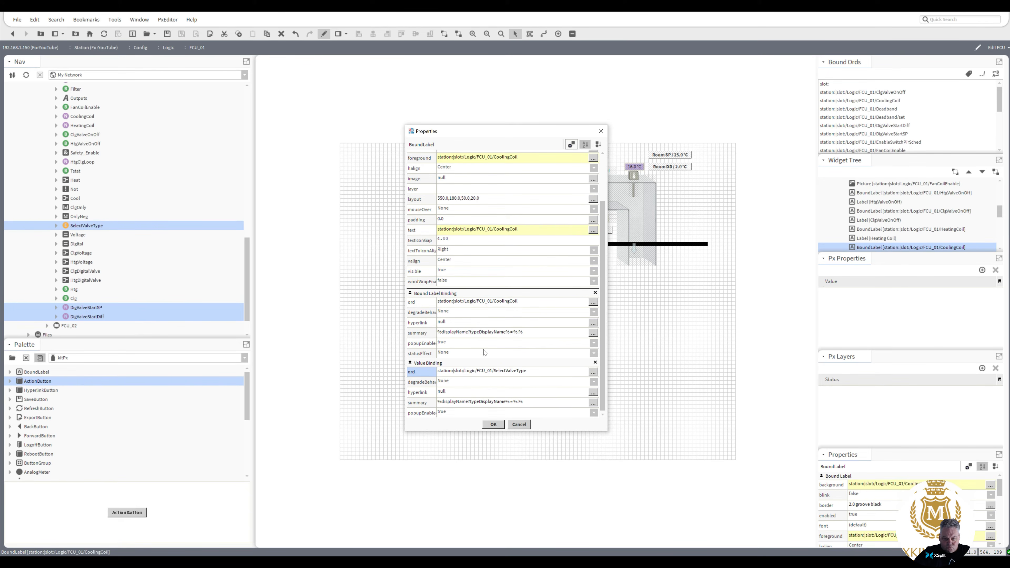
- Animate the cooling coil label's visible property from the SelectValveType value binding, with Voltage set to true
right_click(453, 271)
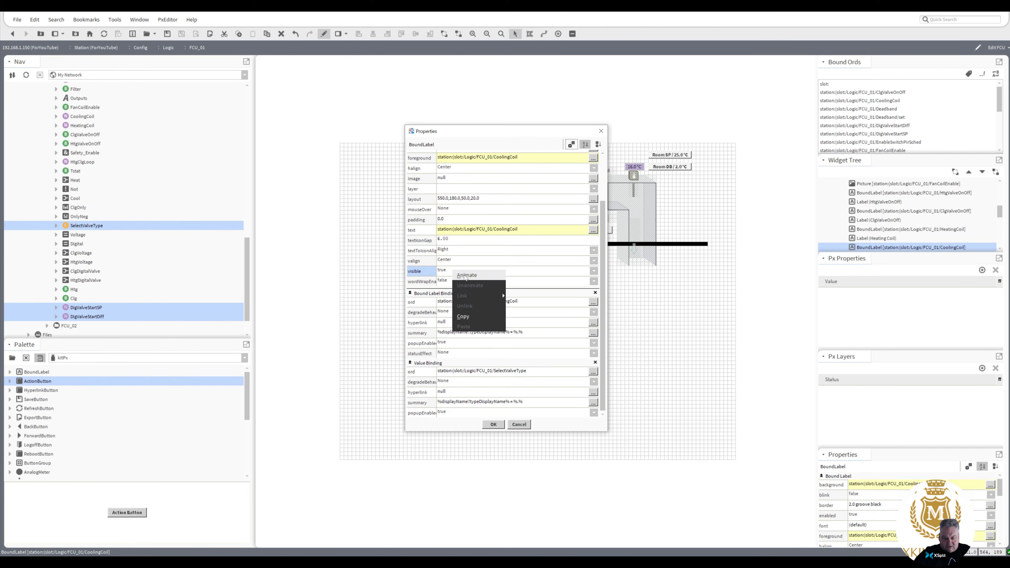
left_click(465, 277)
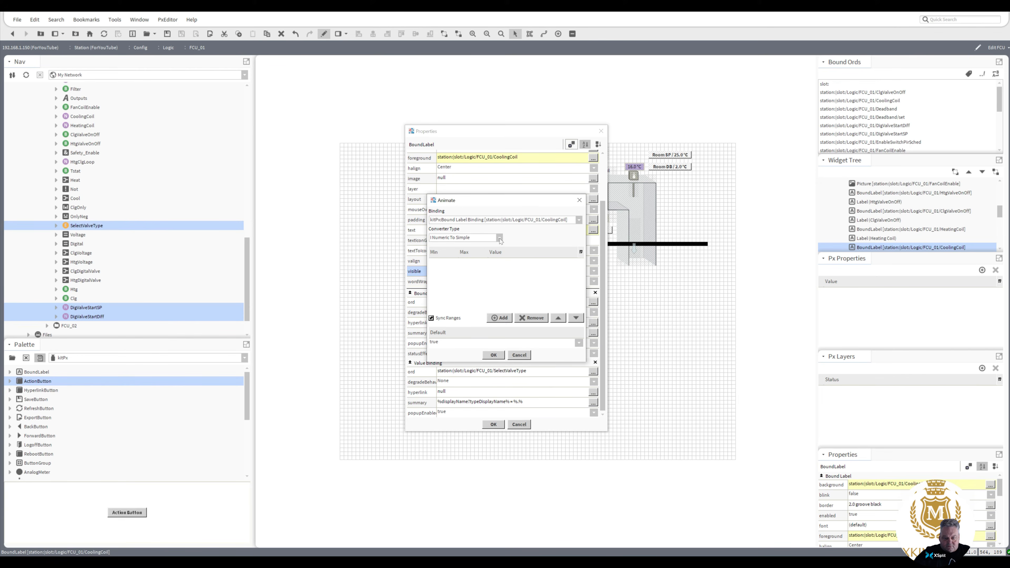
left_click(579, 220)
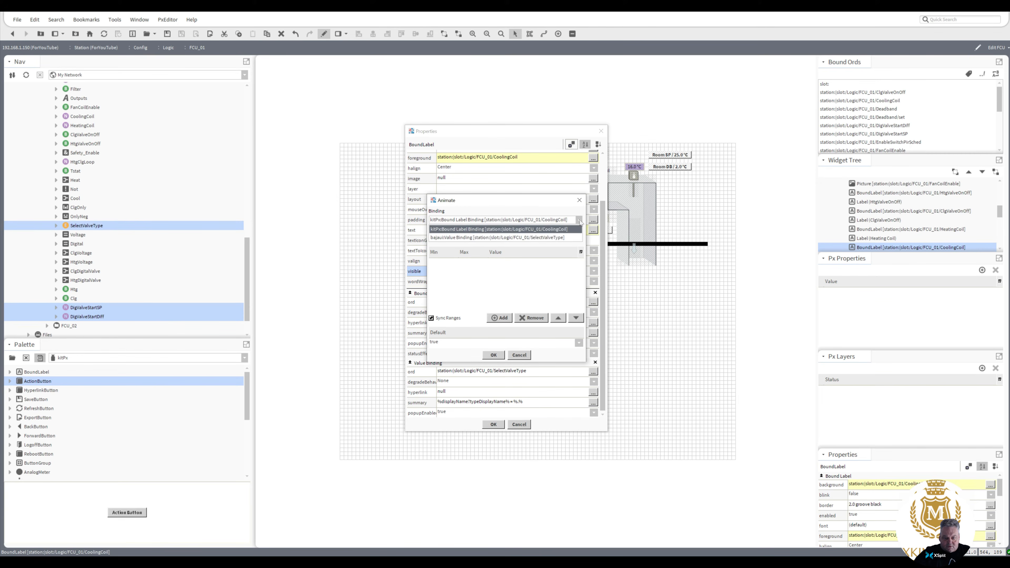
left_click(569, 238)
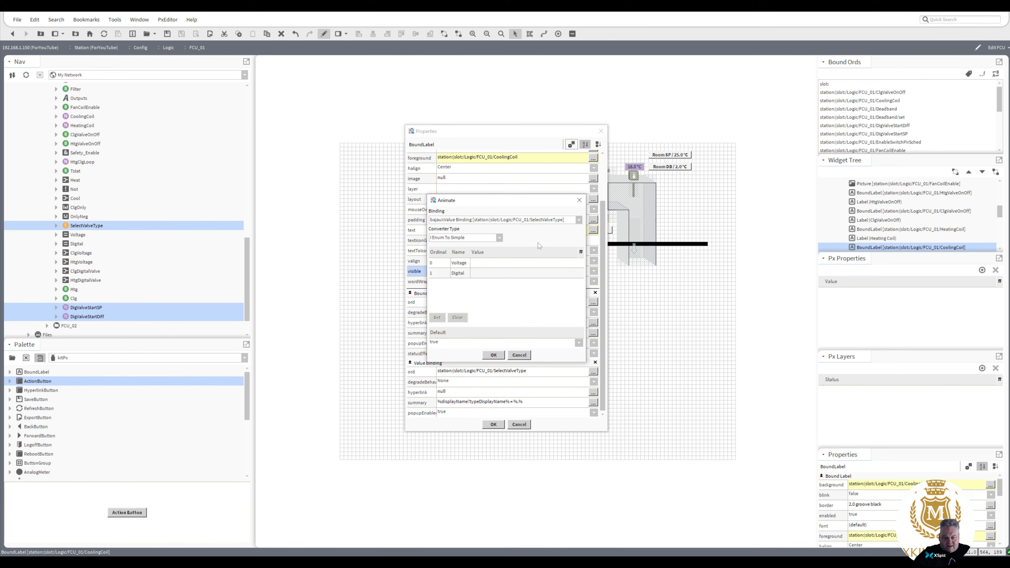
left_click(485, 265)
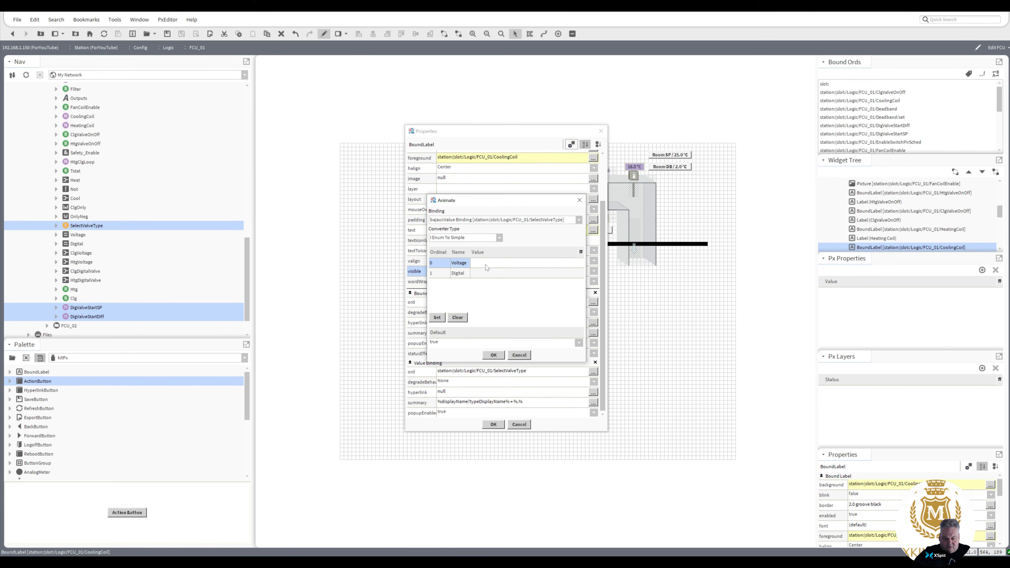
left_click(437, 317)
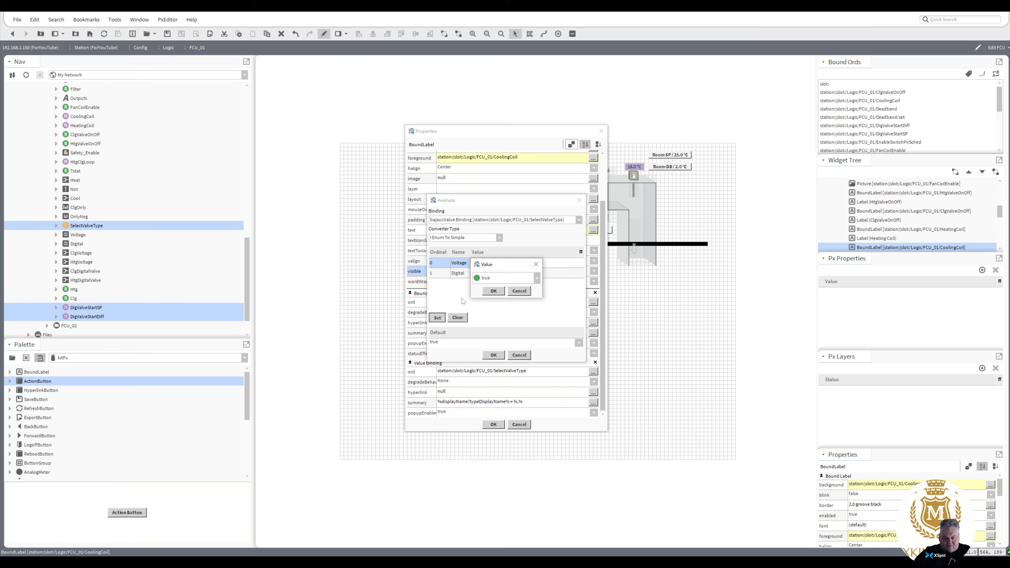
left_click(493, 291)
- Set Digital to false in the cooling coil label's visibility animation and apply the label's properties
left_click(483, 275)
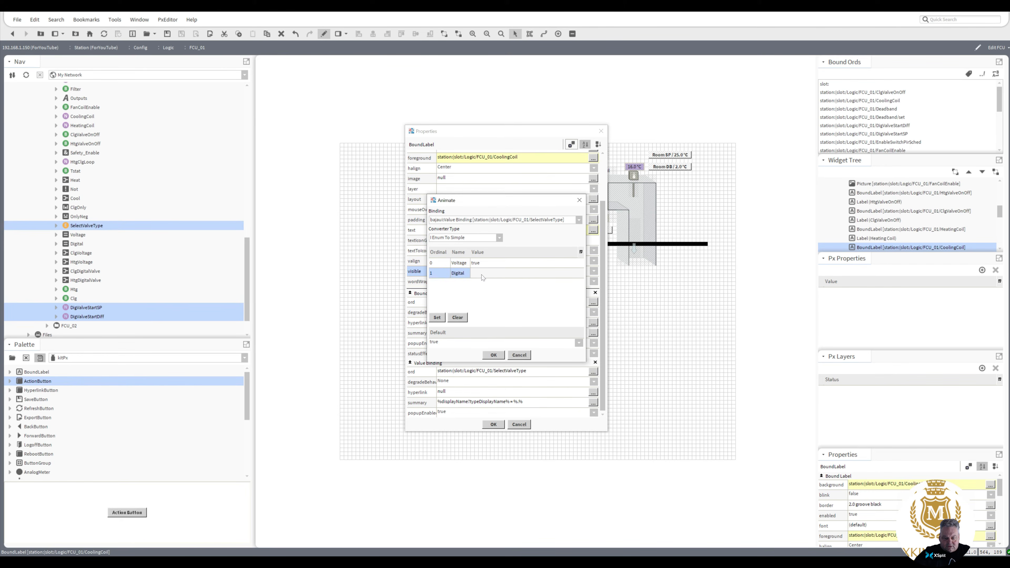
left_click(437, 319)
left_click(537, 279)
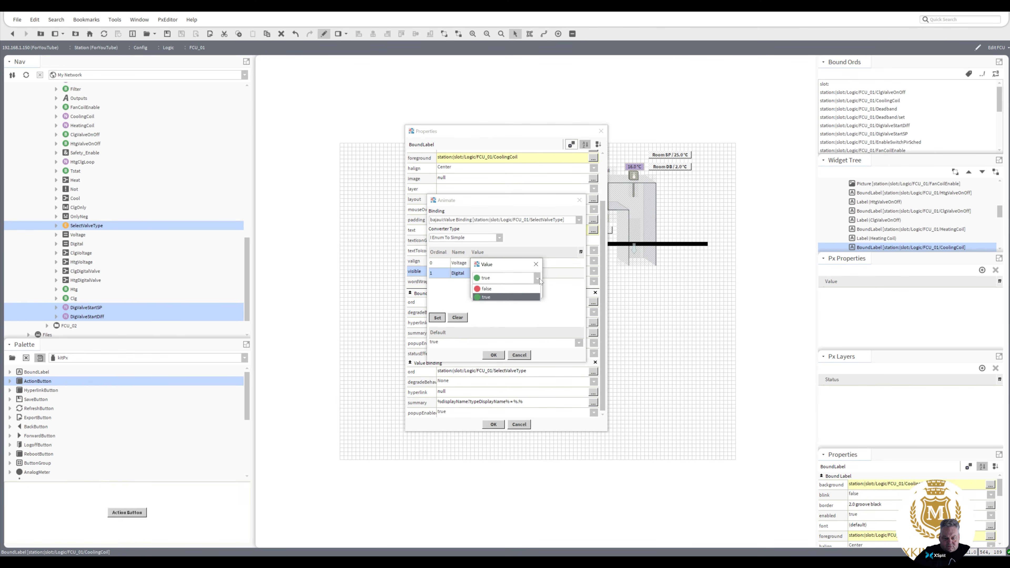
left_click(486, 288)
left_click(494, 291)
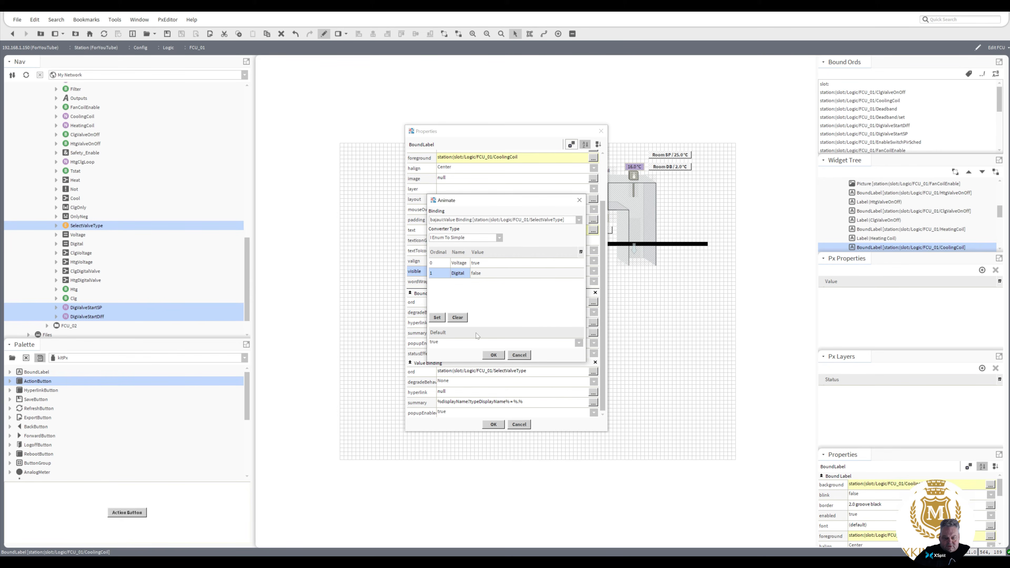
left_click(577, 344)
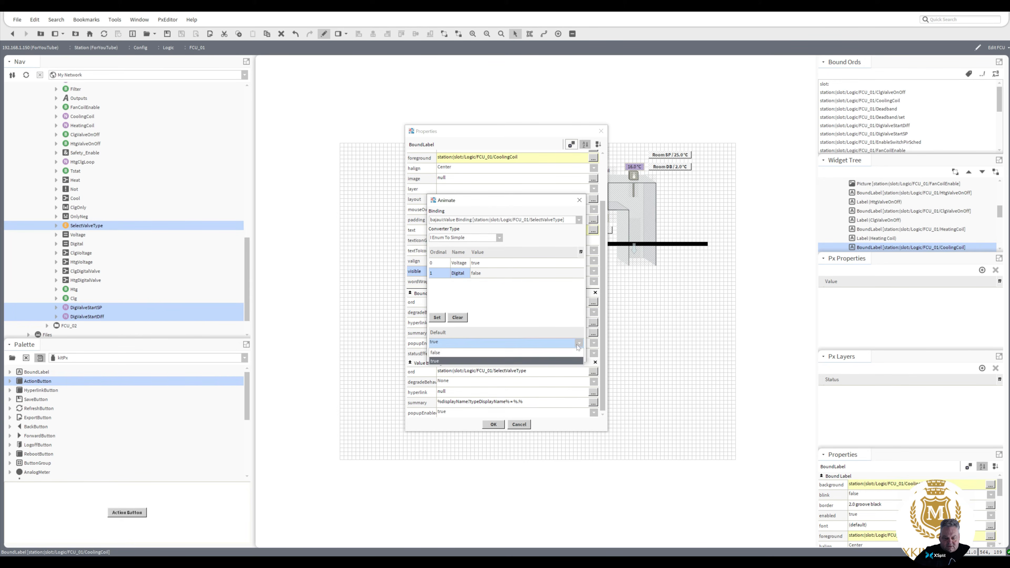
left_click(577, 345)
left_click(443, 342)
left_click(443, 342)
left_click(493, 355)
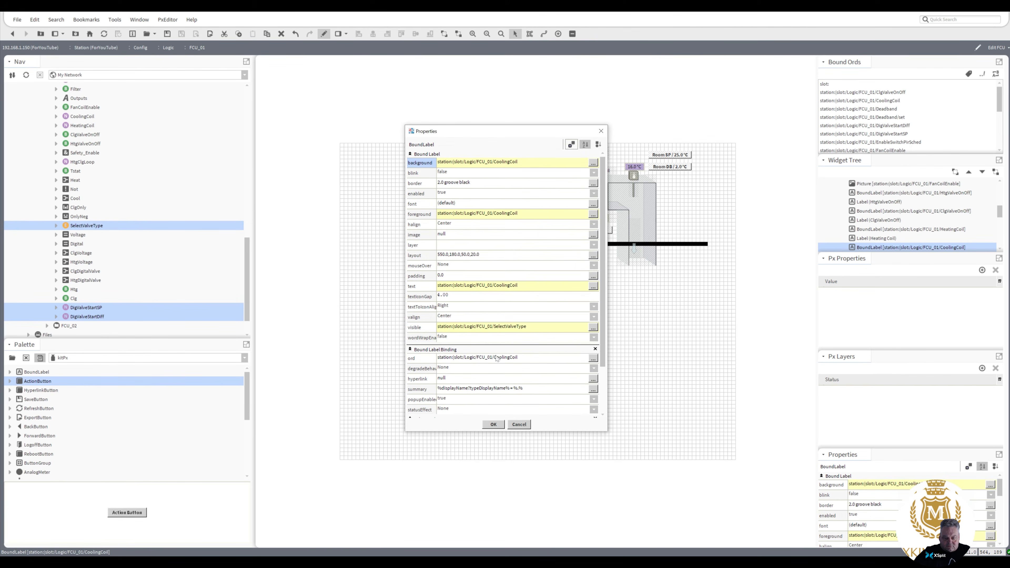
left_click(494, 425)
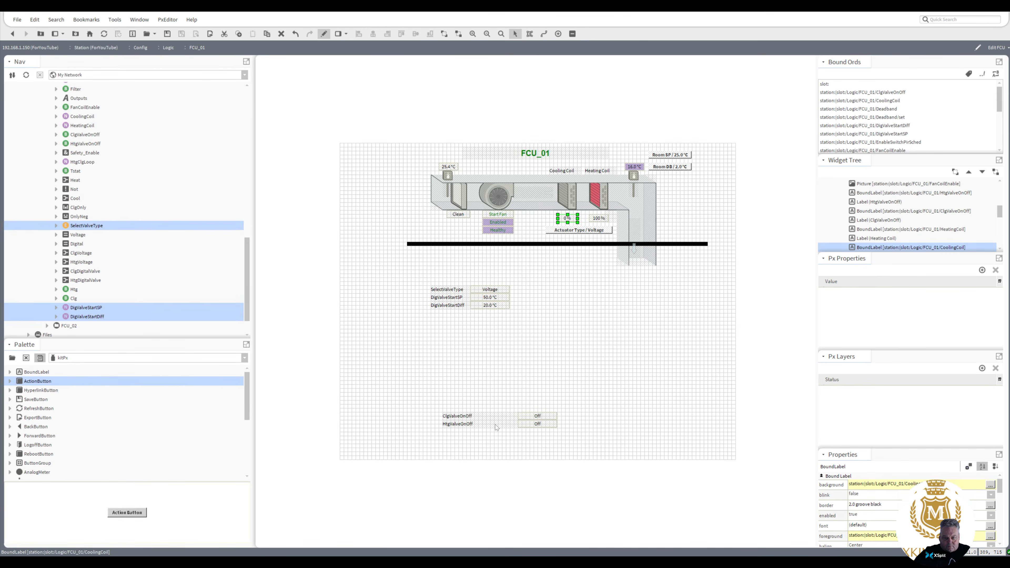
- Add a Value Binding to the heating coil percentage label with the ord station:|slot:/Logic/FCU_01/SelectValveType
double_click(597, 221)
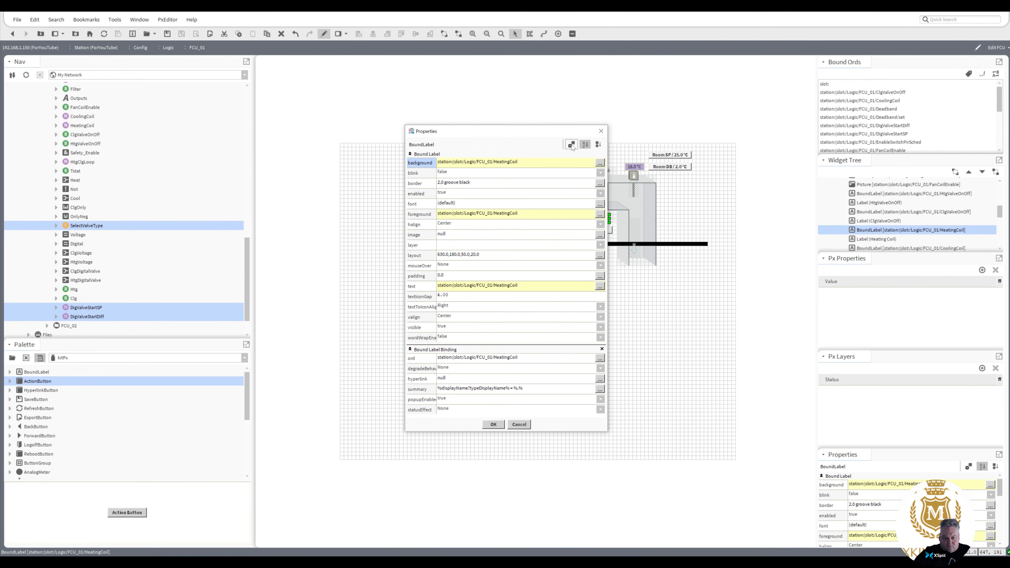
left_click(571, 145)
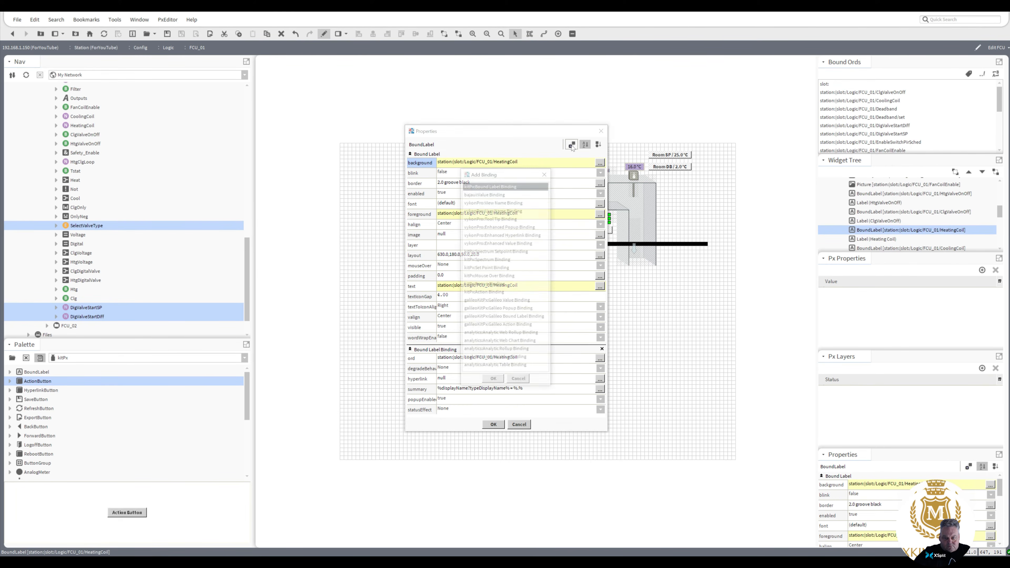
double_click(495, 193)
scroll(604, 270, "down", 3)
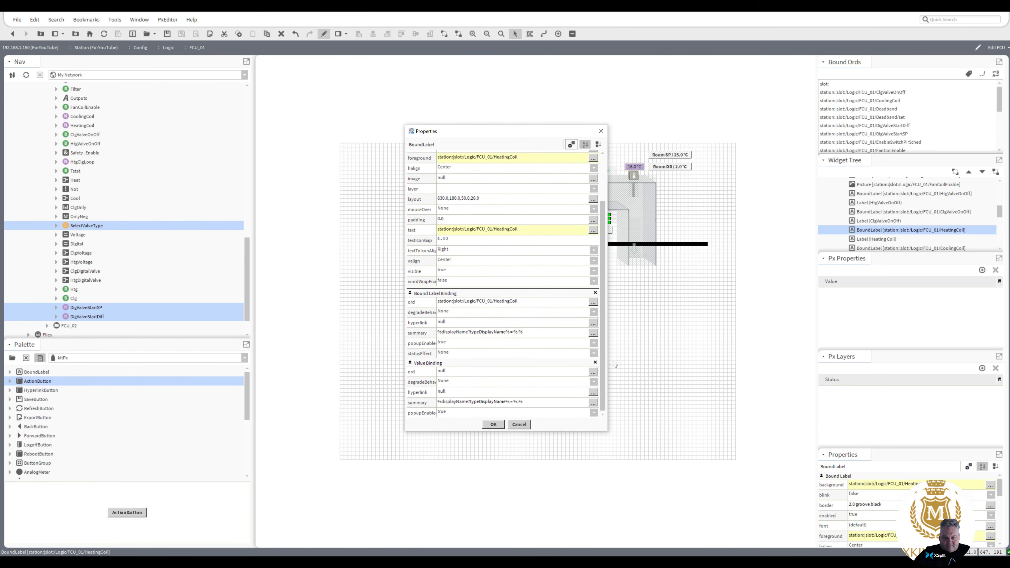
double_click(532, 372)
key("ctrl+v")
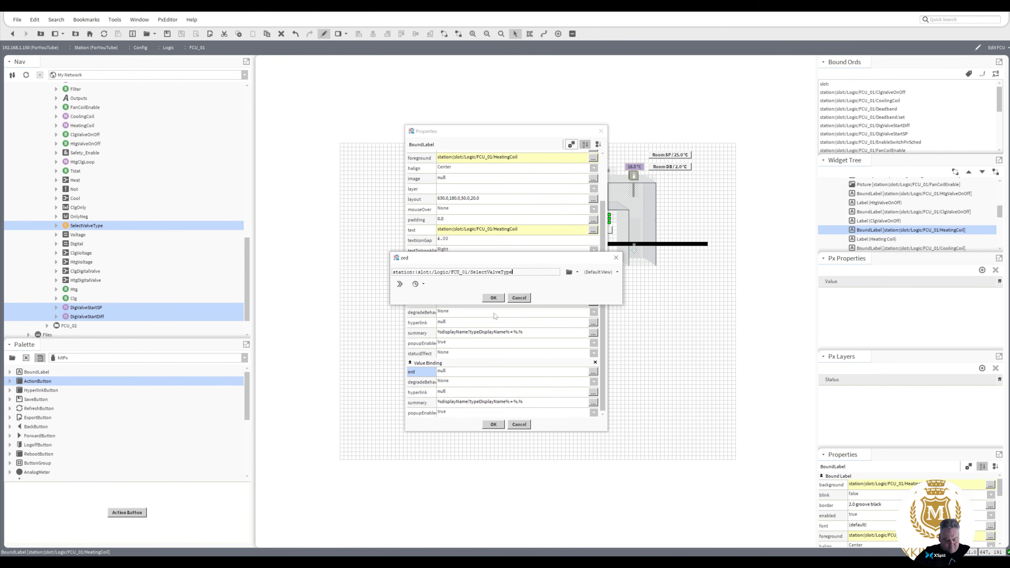
left_click(493, 297)
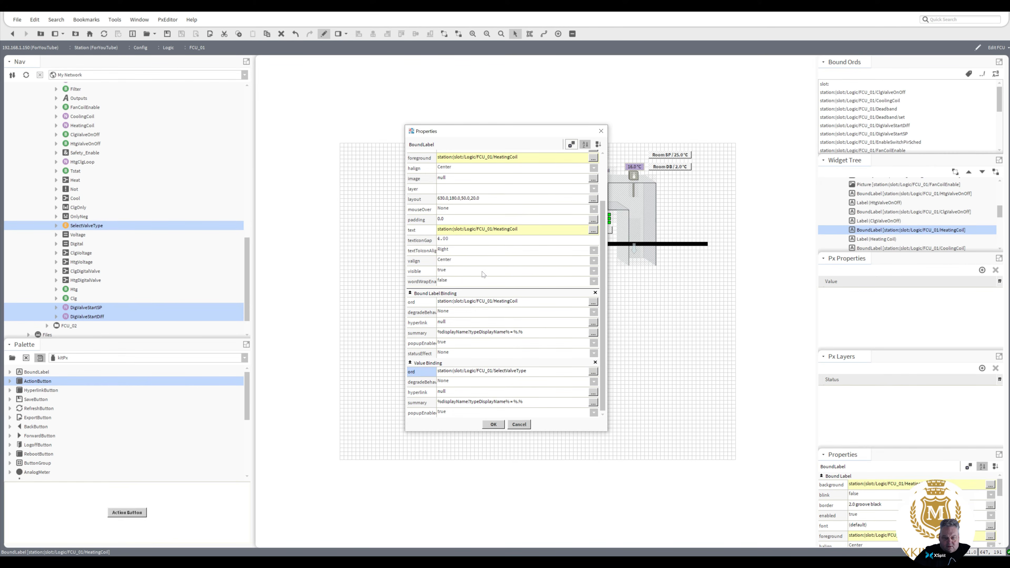
- Animate the heating coil label's visible property from the SelectValveType value binding, with Voltage set to true
right_click(483, 273)
left_click(496, 276)
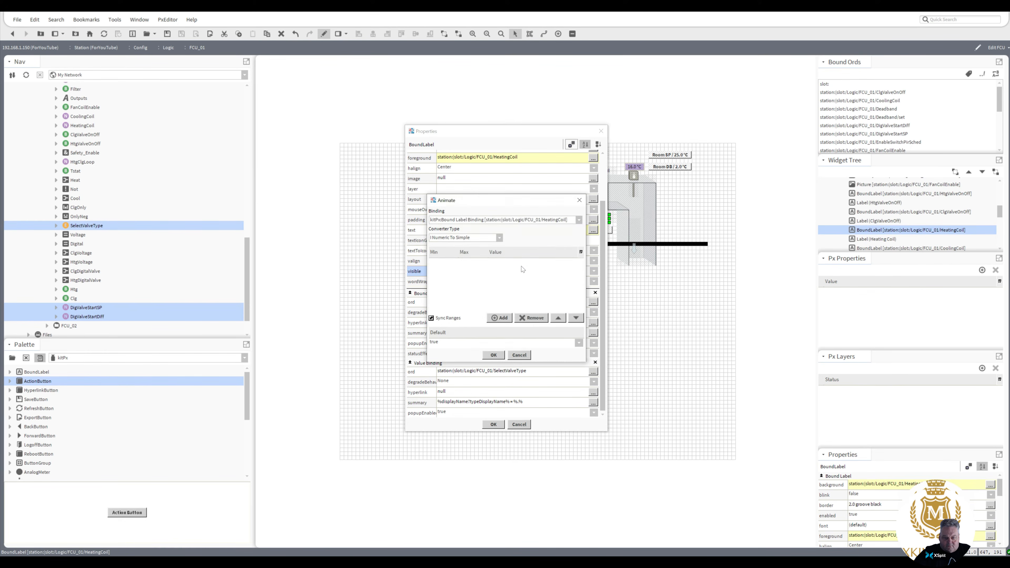
left_click(579, 219)
left_click(529, 237)
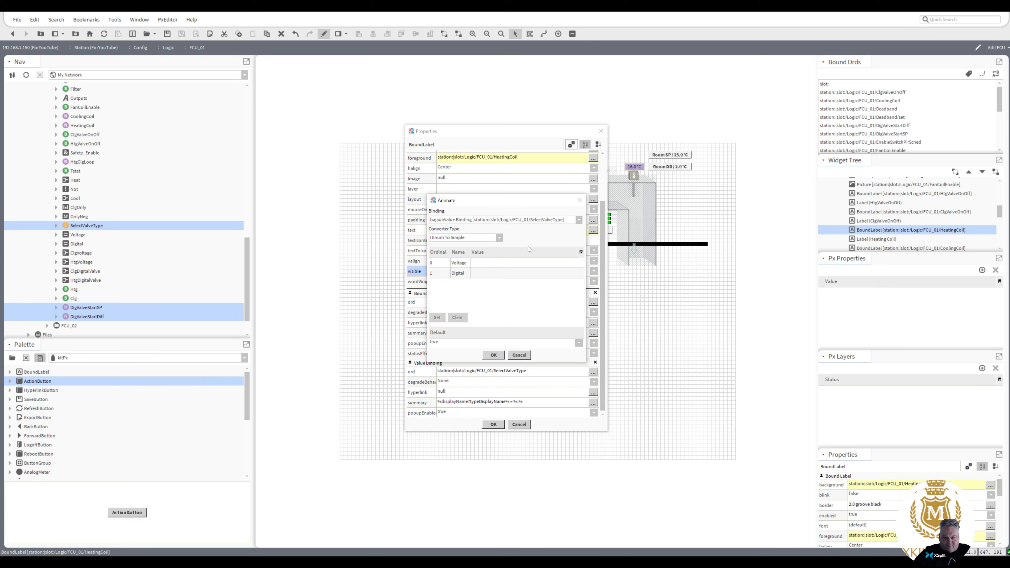
left_click(482, 264)
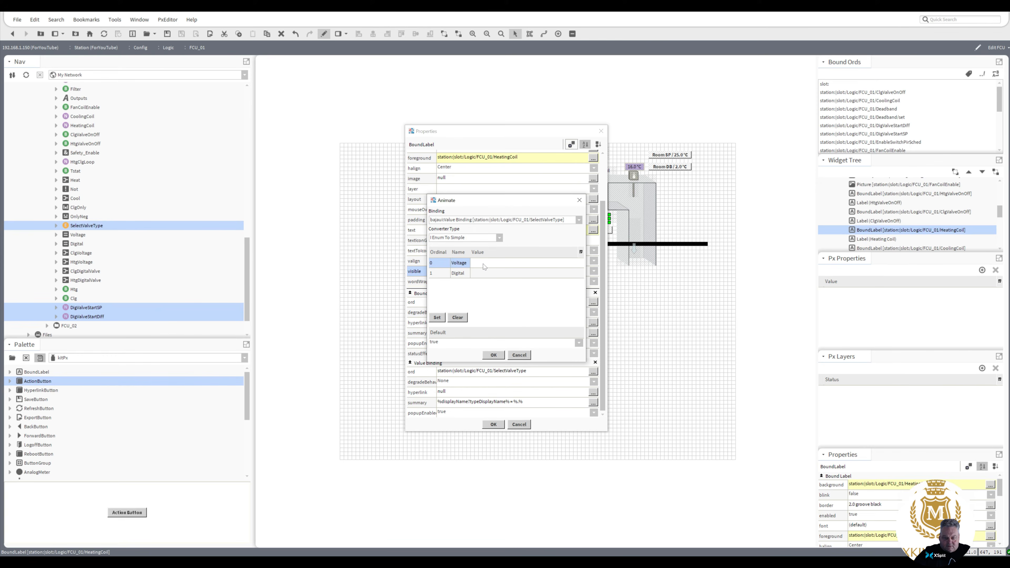
left_click(437, 317)
left_click(494, 291)
- Set Digital to false in the heating coil label's visibility animation and apply the label's properties
left_click(437, 317)
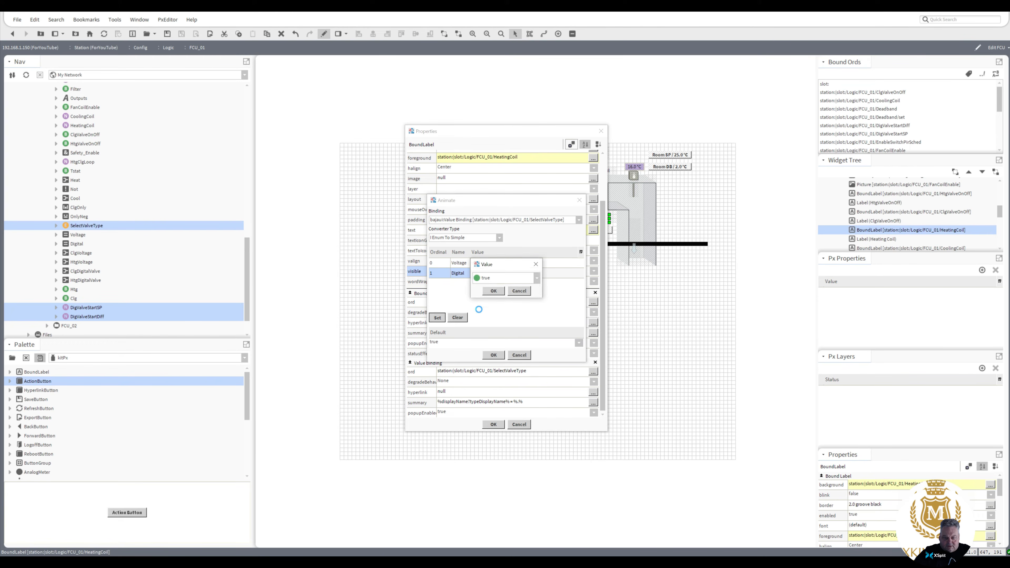
left_click(505, 277)
left_click(517, 288)
left_click(492, 292)
left_click(494, 354)
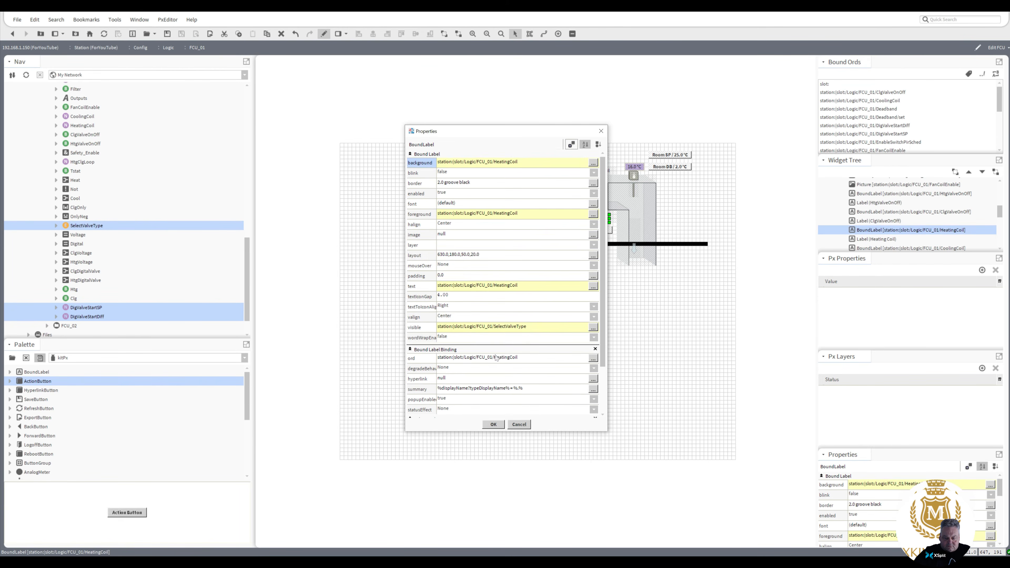
left_click(493, 425)
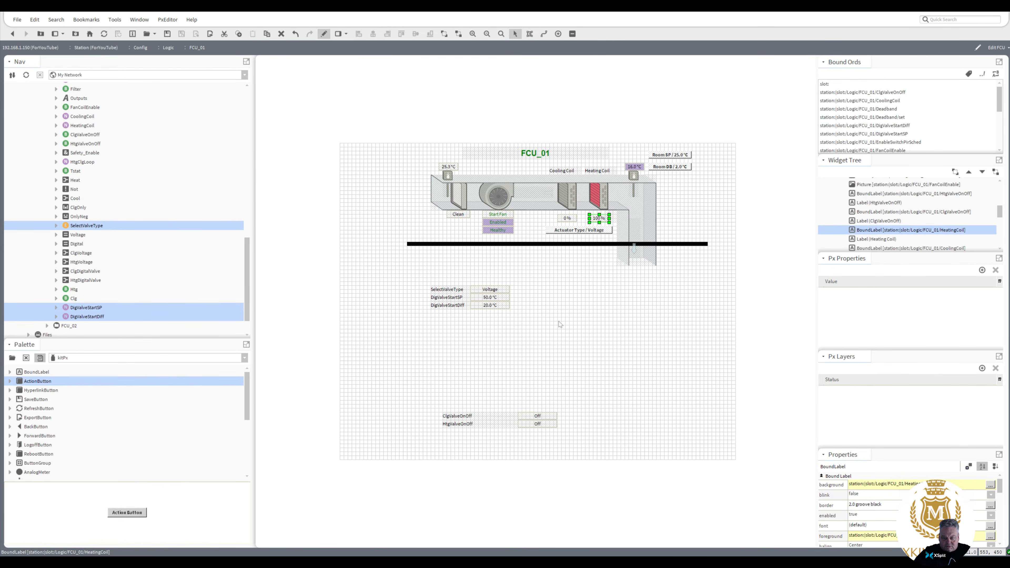
- Narrow the ClgValveOnOff and HtgValveOnOff value labels to about 50 wide and place them beneath the Actuator Type button, under their respective coils
left_click(538, 418)
left_click(540, 424, "ctrl")
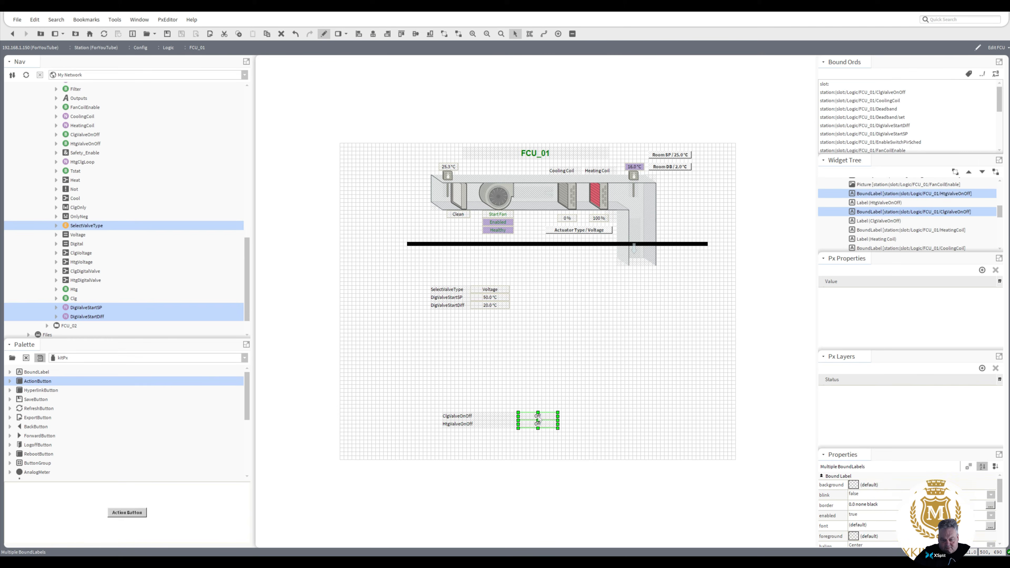
left_click_drag(559, 371, 563, 255)
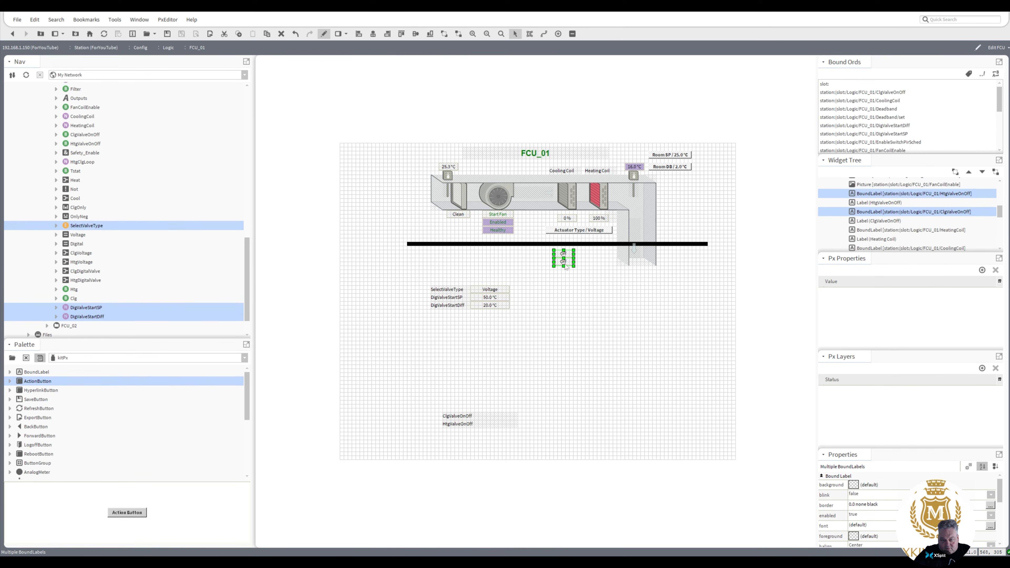
left_click_drag(567, 267, 570, 241)
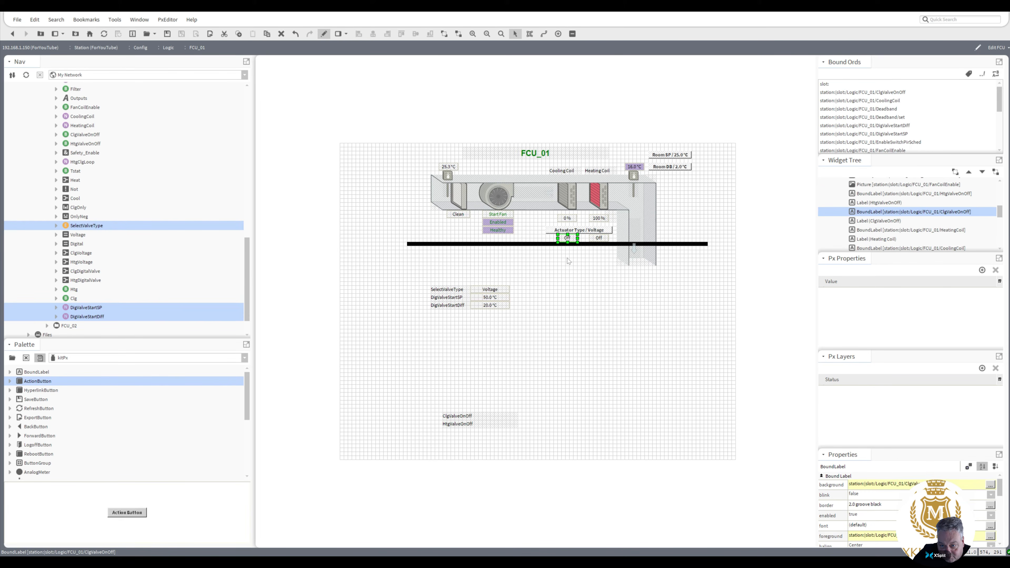
- Add a Value Binding to the ClgValveOnOff value label with the ord station:|slot:/Logic/FCU_01/SelectValveType
double_click(570, 239)
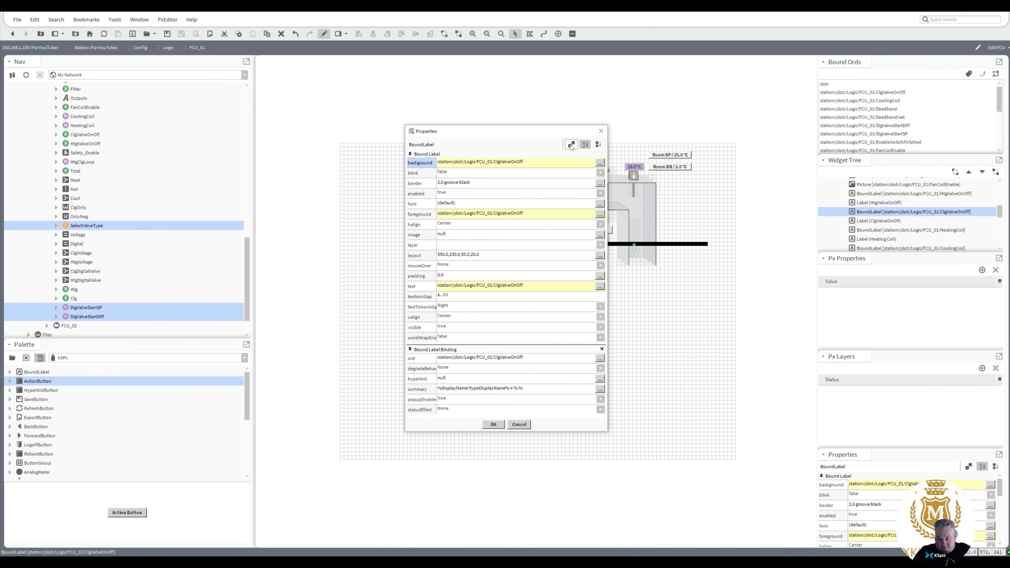
left_click(571, 145)
left_click(497, 194)
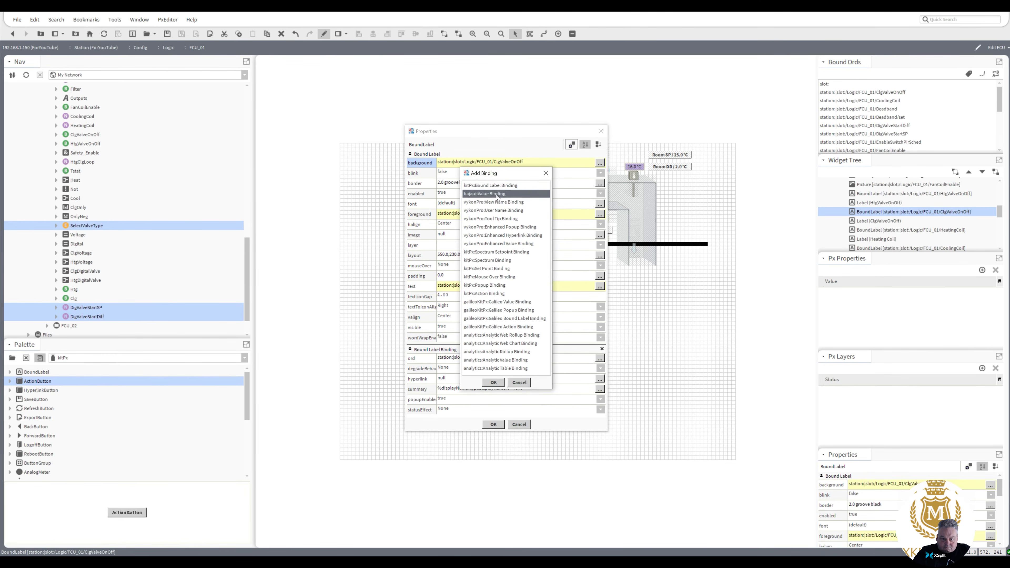
double_click(497, 196)
scroll(603, 288, "down", 3)
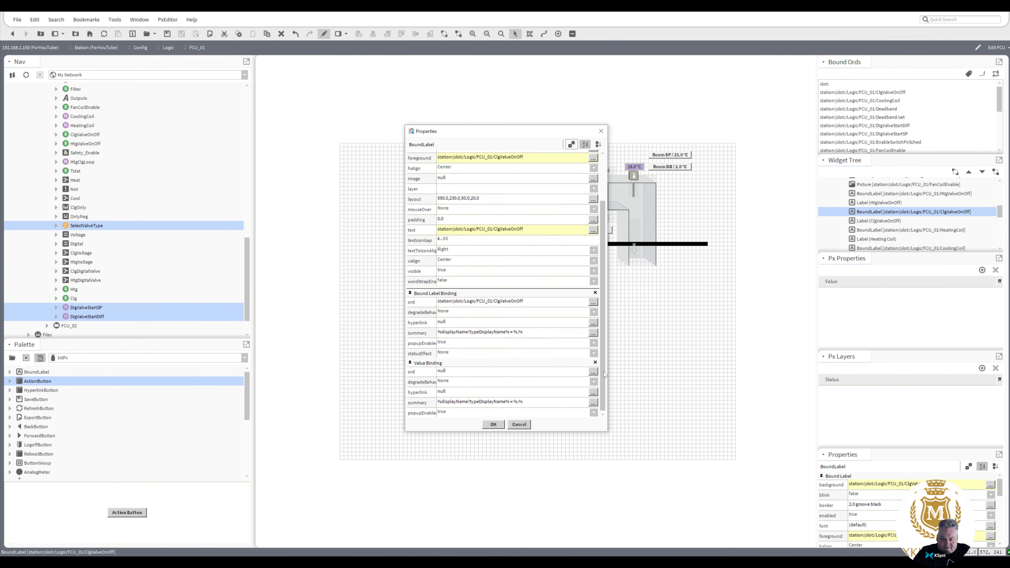
left_click(532, 372)
type("station:|slot:/Logic/FCU_01/SelectValveType")
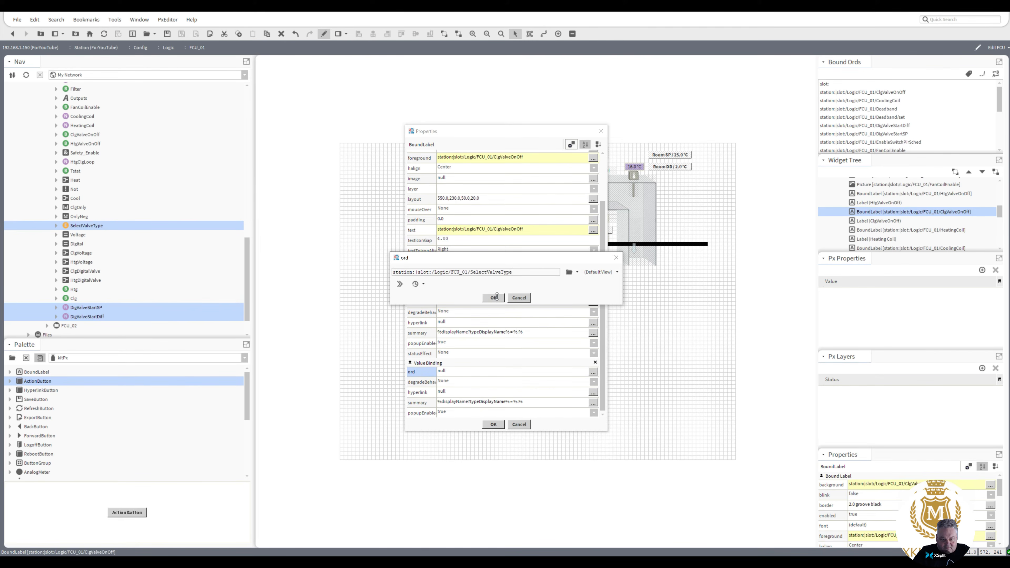
left_click(493, 298)
- Animate the ClgValveOnOff label's visible property from the SelectValveType value binding, with Voltage set to false
right_click(473, 274)
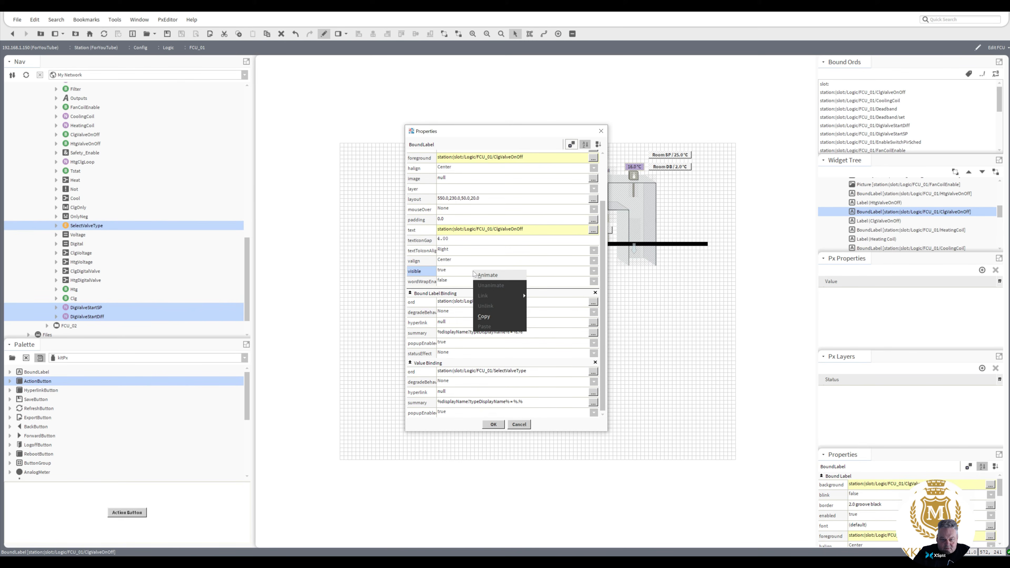
left_click(477, 275)
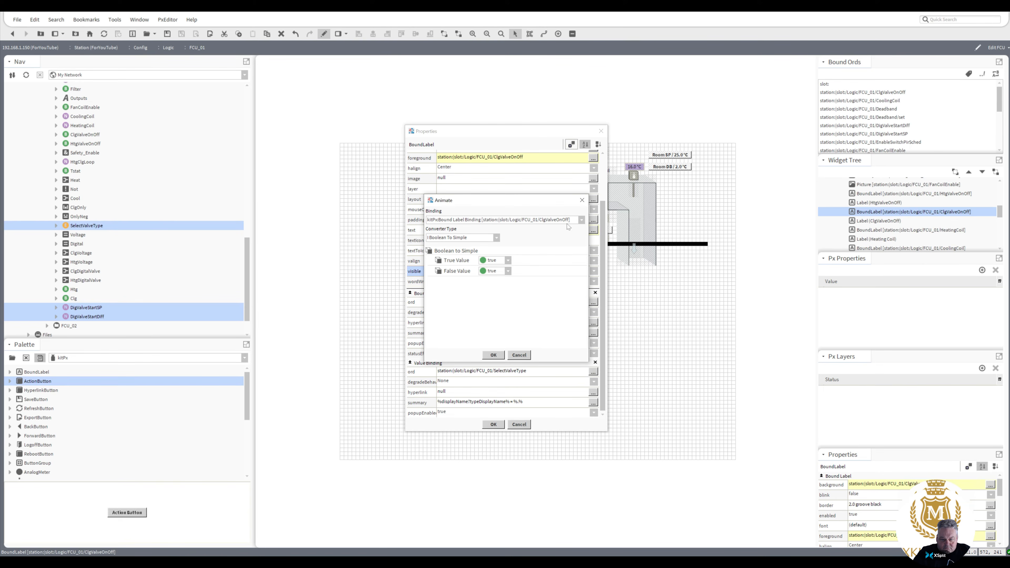
left_click(581, 220)
left_click(568, 237)
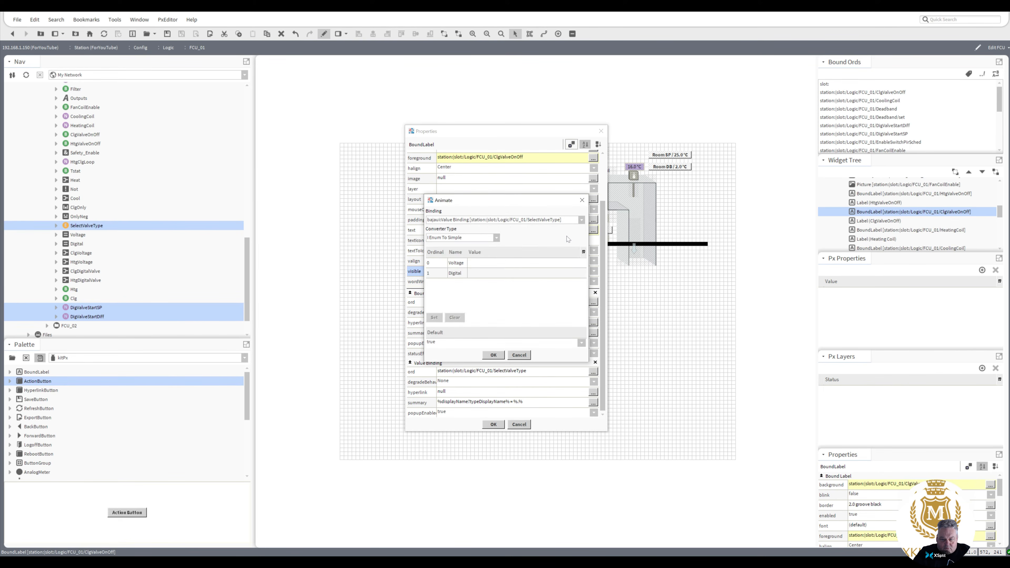
left_click(484, 264)
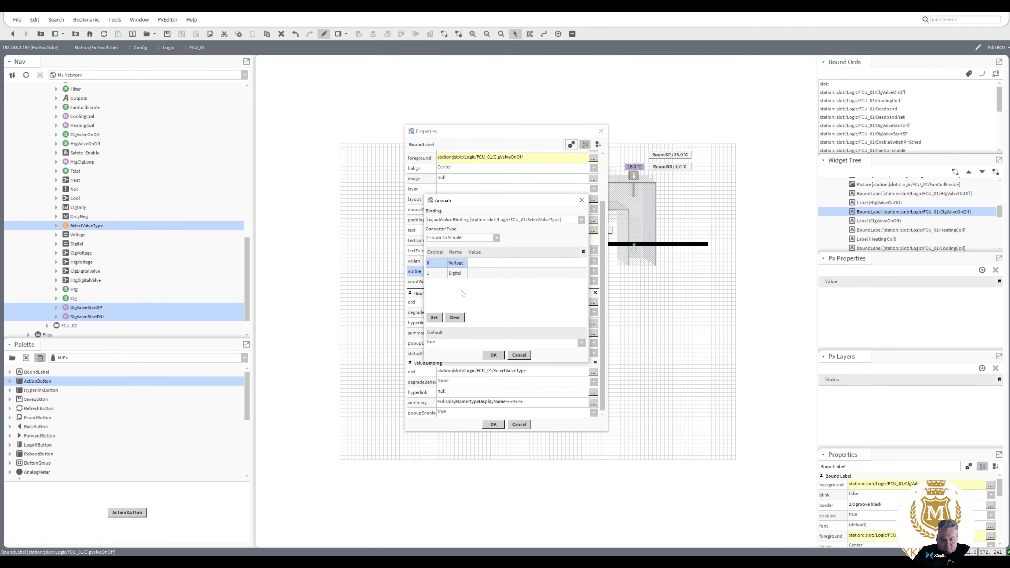
left_click(434, 317)
left_click(537, 278)
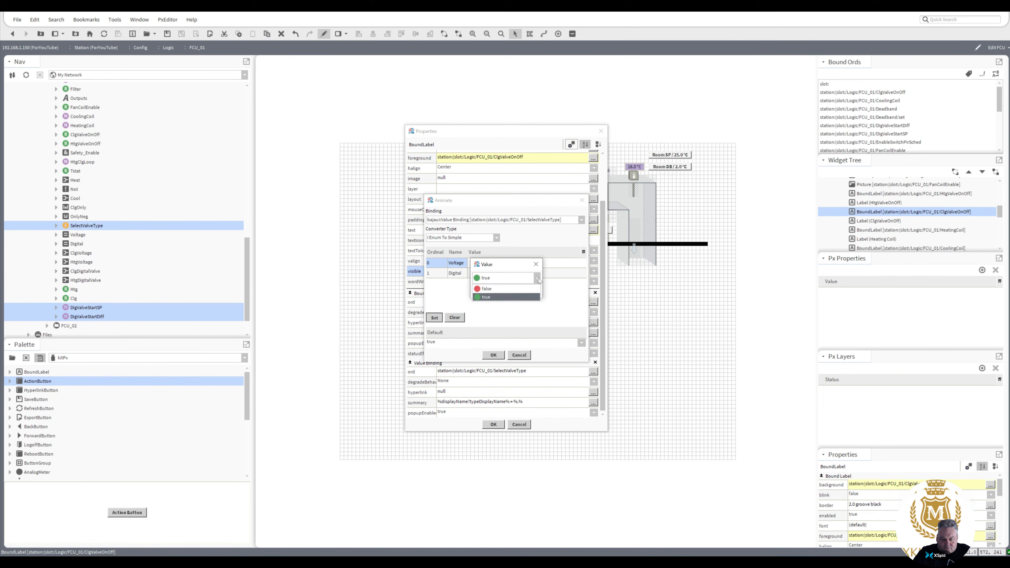
left_click(492, 297)
left_click(493, 291)
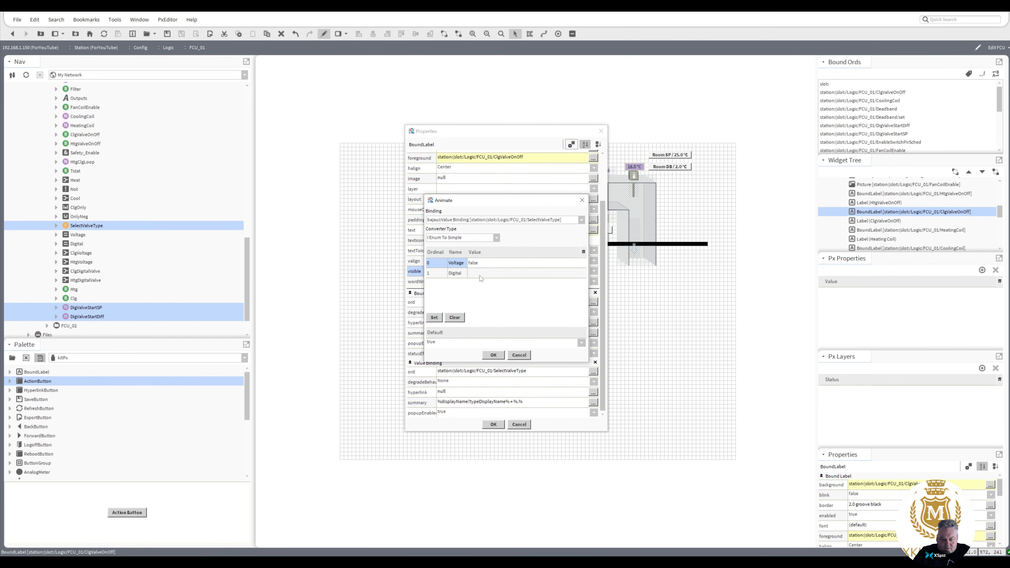
- Set Digital to true in the ClgValveOnOff label's visibility animation and apply the label's properties
left_click(484, 274)
left_click(436, 317)
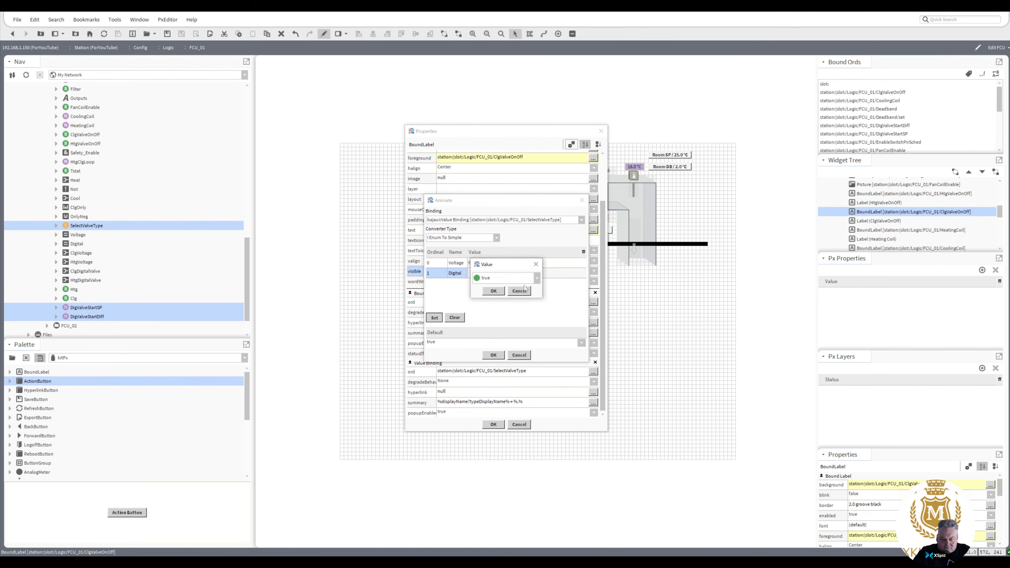
left_click(493, 291)
left_click(493, 355)
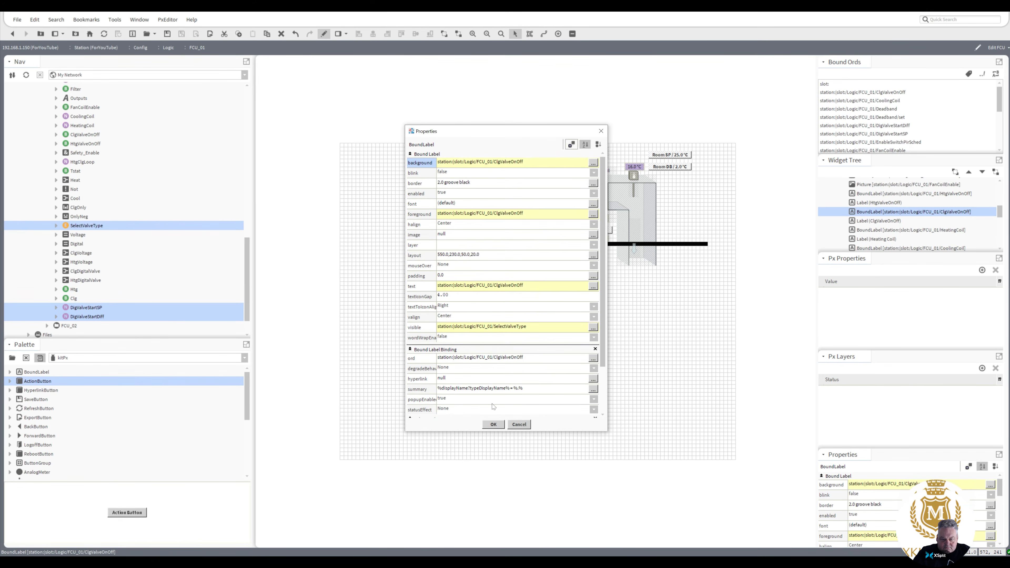
left_click(494, 424)
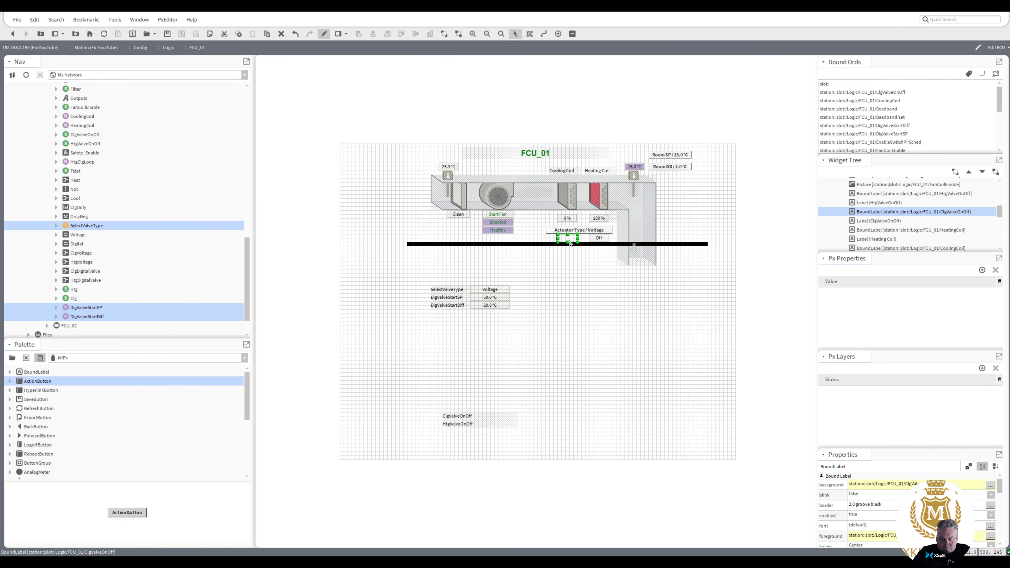
- Add a Value Binding to the HtgValveOnOff value label with the ord station:|slot:/Logic/FCU_01/SelectValveType
double_click(595, 240)
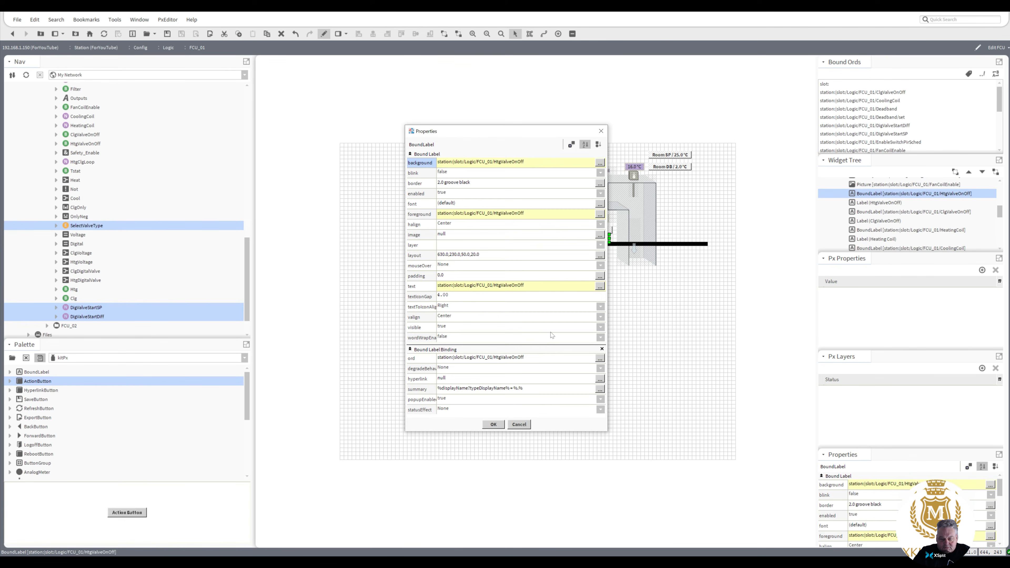
left_click(571, 144)
double_click(508, 194)
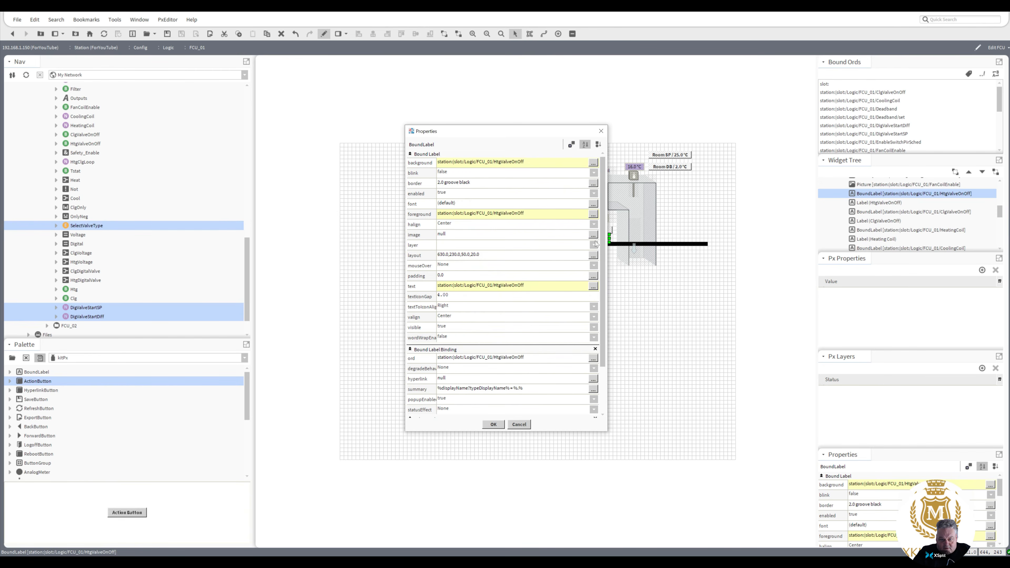
scroll(603, 253, "down", 3)
left_click(547, 376)
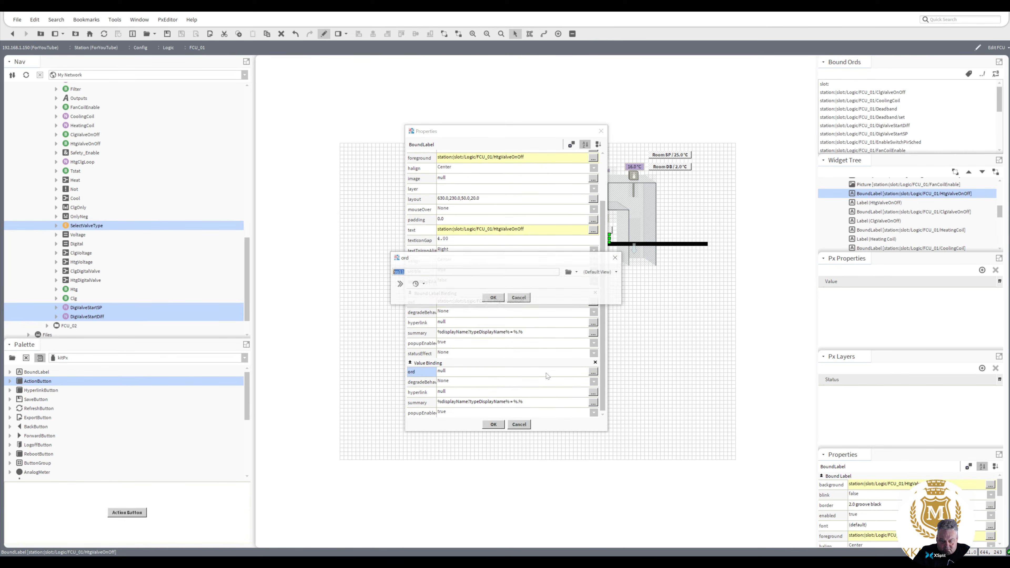
type("station:|slot:/Logic/FCU_01/SelectValveType")
left_click(493, 298)
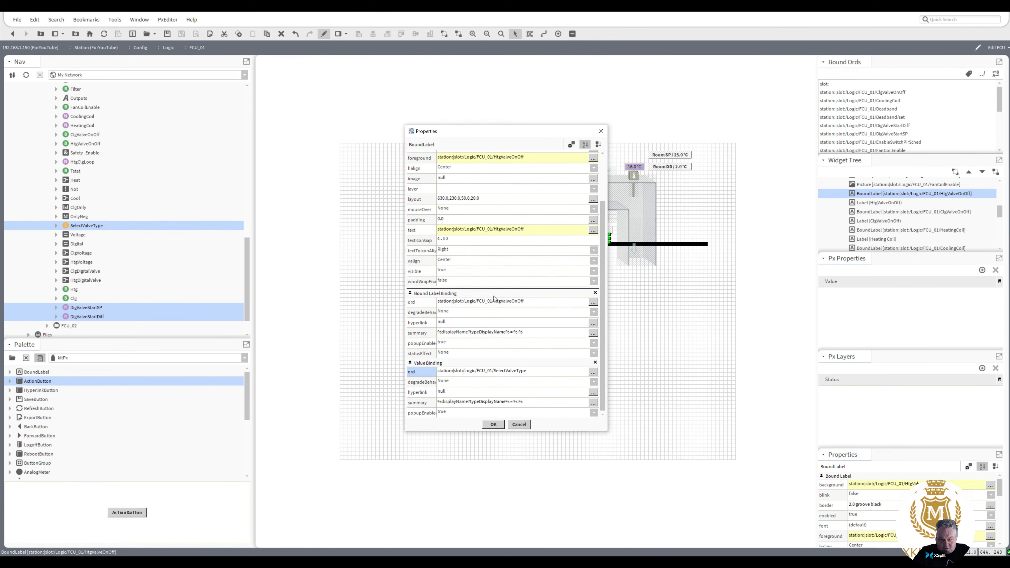
- Animate the HtgValveOnOff value label's visible property from the SelectValveType value binding, with Voltage set to false
right_click(466, 273)
left_click(477, 278)
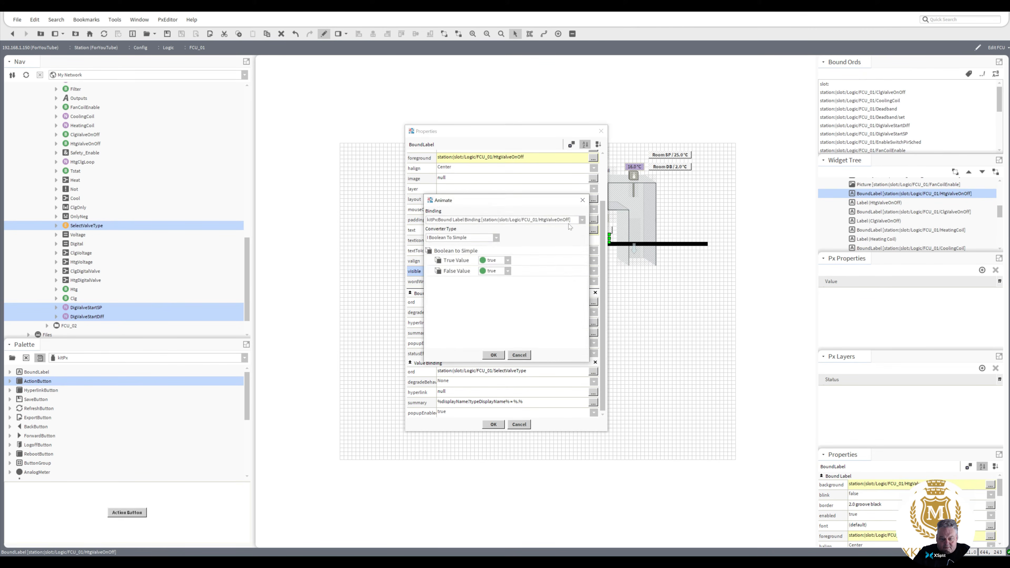
left_click(582, 219)
left_click(501, 237)
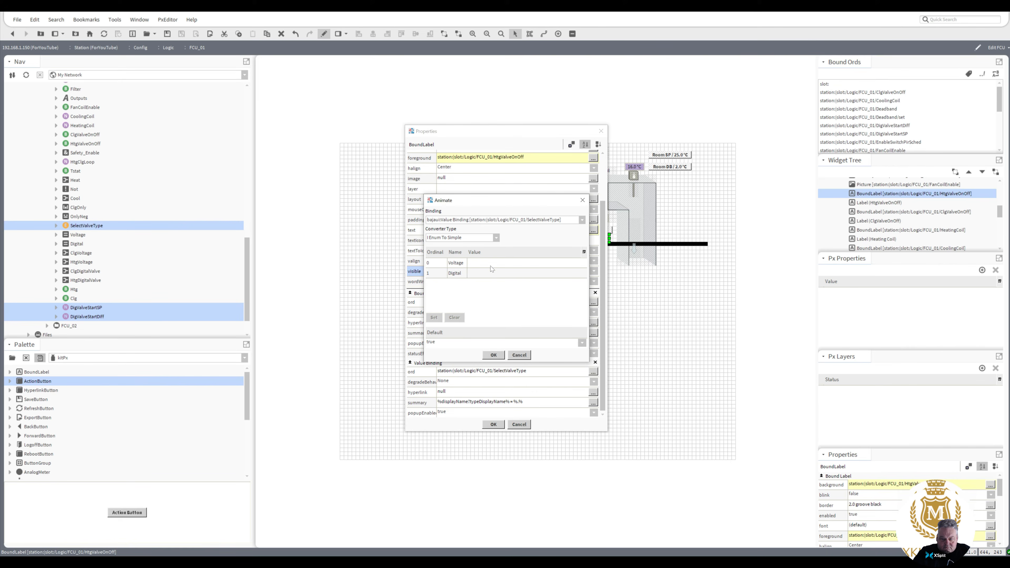
left_click(480, 264)
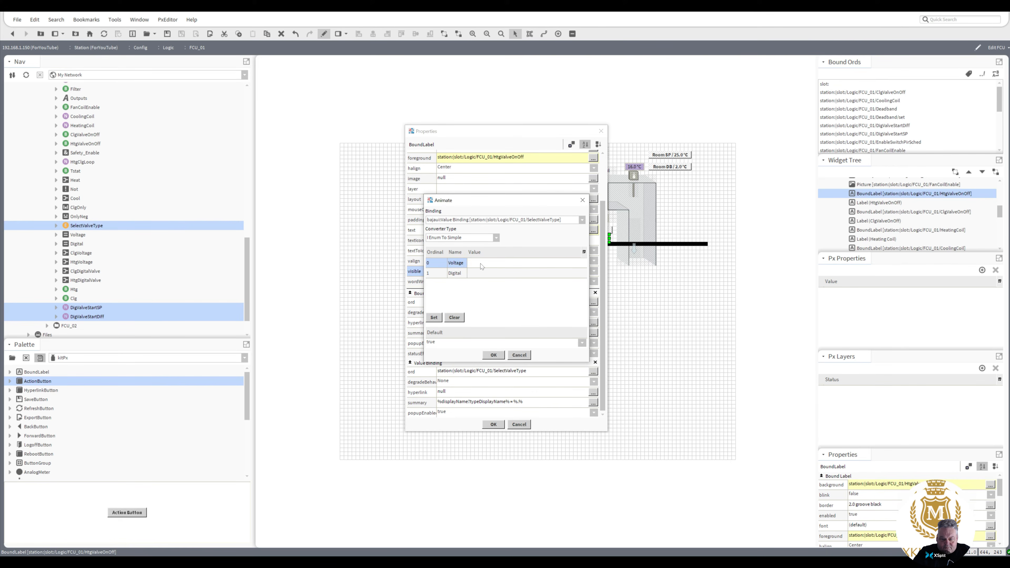
left_click(434, 318)
left_click(535, 278)
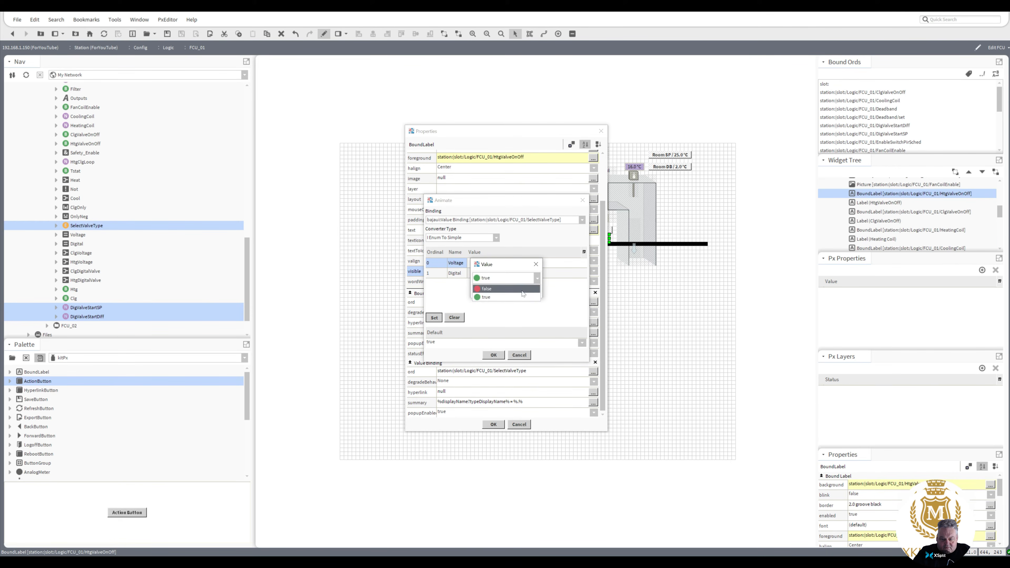
left_click(494, 290)
left_click(494, 292)
- Set Digital to true in the HtgValveOnOff label's visibility animation and apply the label's properties
left_click(482, 274)
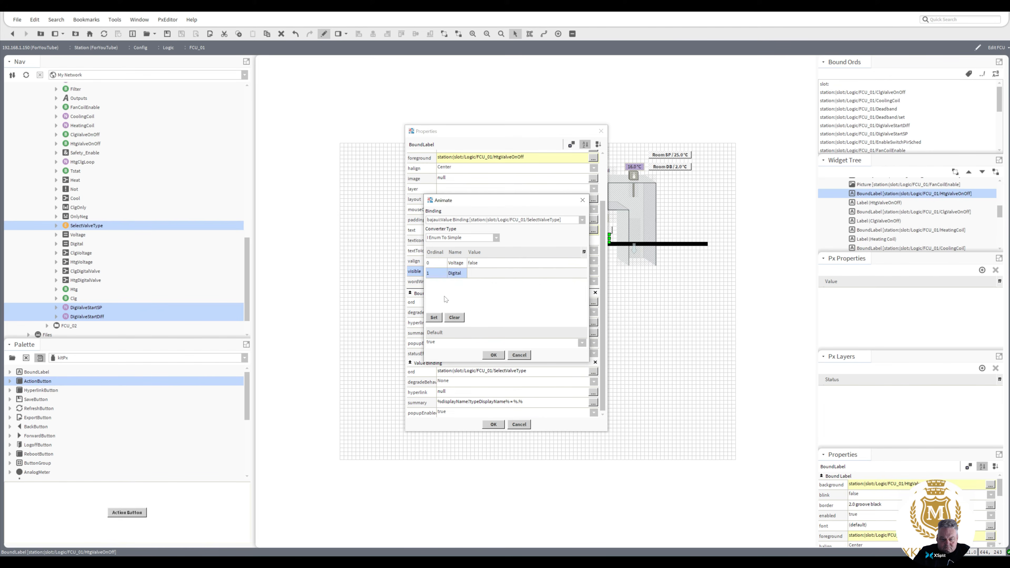
left_click(433, 317)
left_click(493, 291)
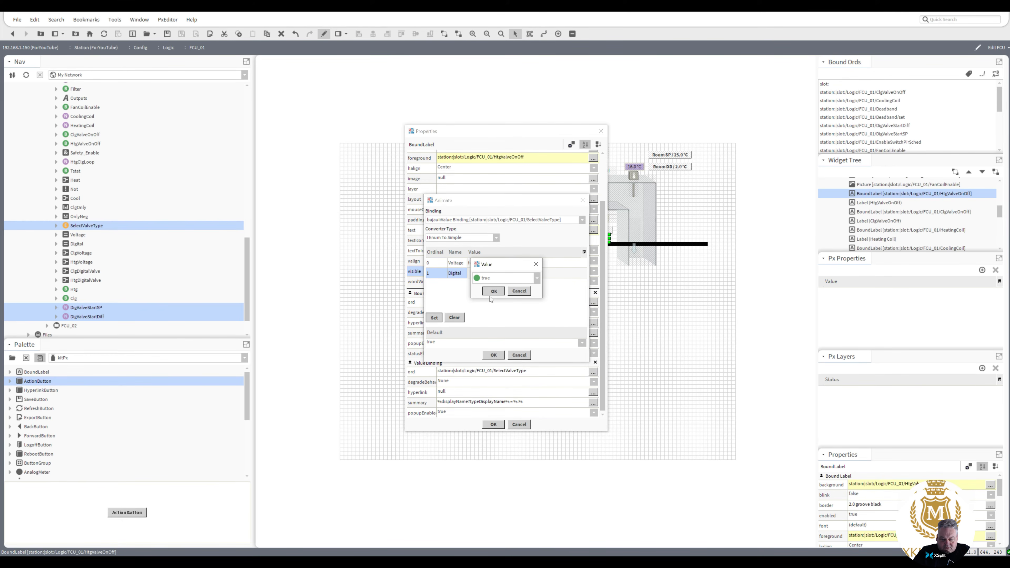
left_click(493, 354)
left_click(494, 425)
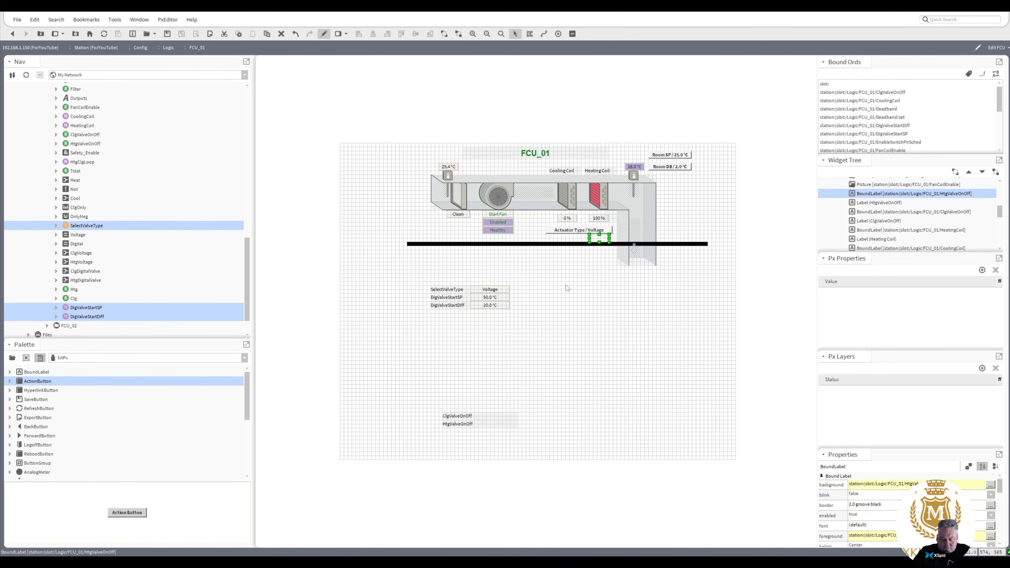
- Leave edit mode and set the Actuator Type to Digital on the live graphic
left_click(325, 34)
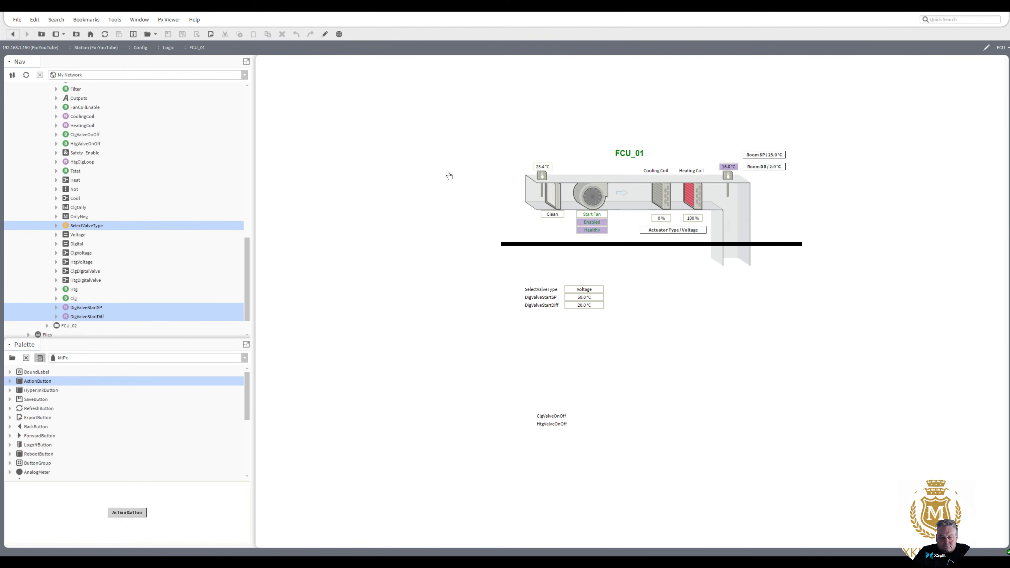
left_click(661, 234)
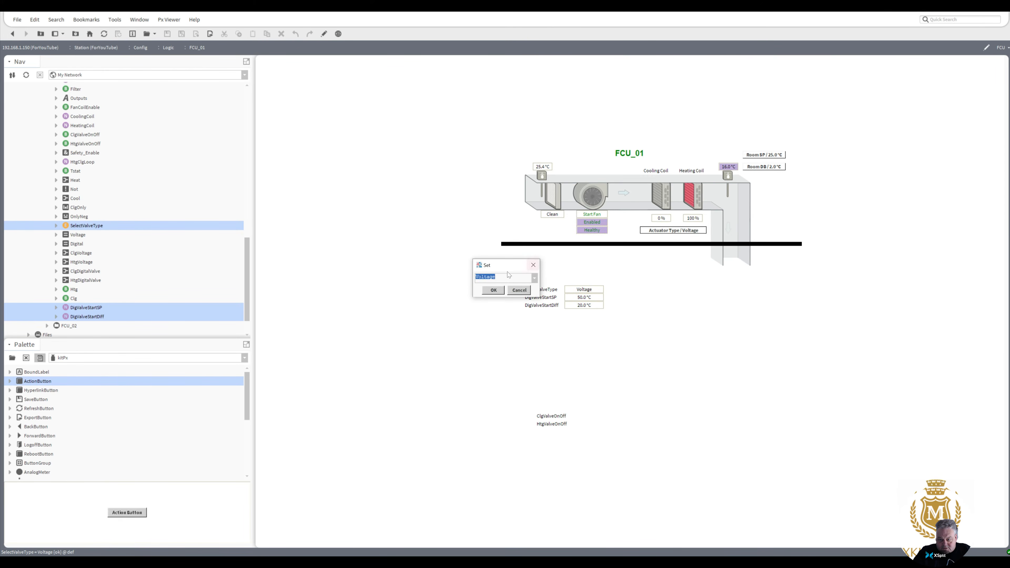
left_click(534, 277)
left_click(525, 296)
left_click(493, 290)
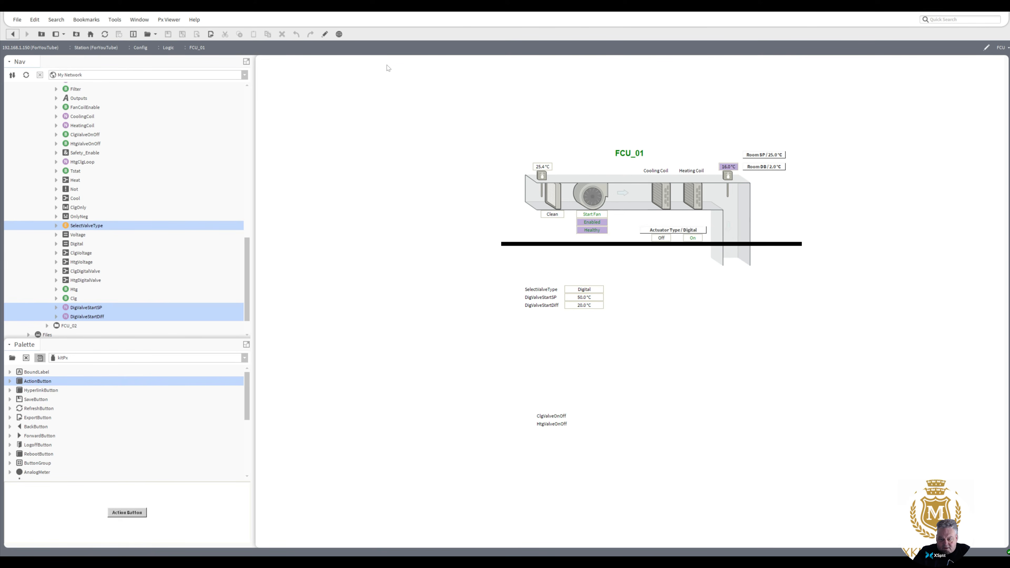
- Return to edit mode and move the cooling and heating valve on/off labels up to y 180, directly beneath the coil pictures
left_click(324, 34)
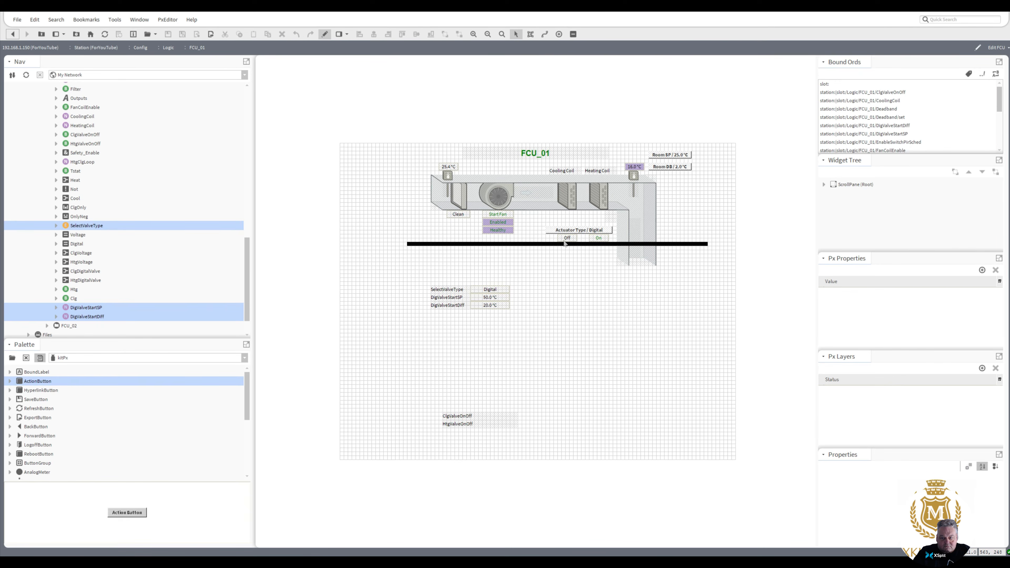
left_click(567, 239)
left_click(597, 239, "shift")
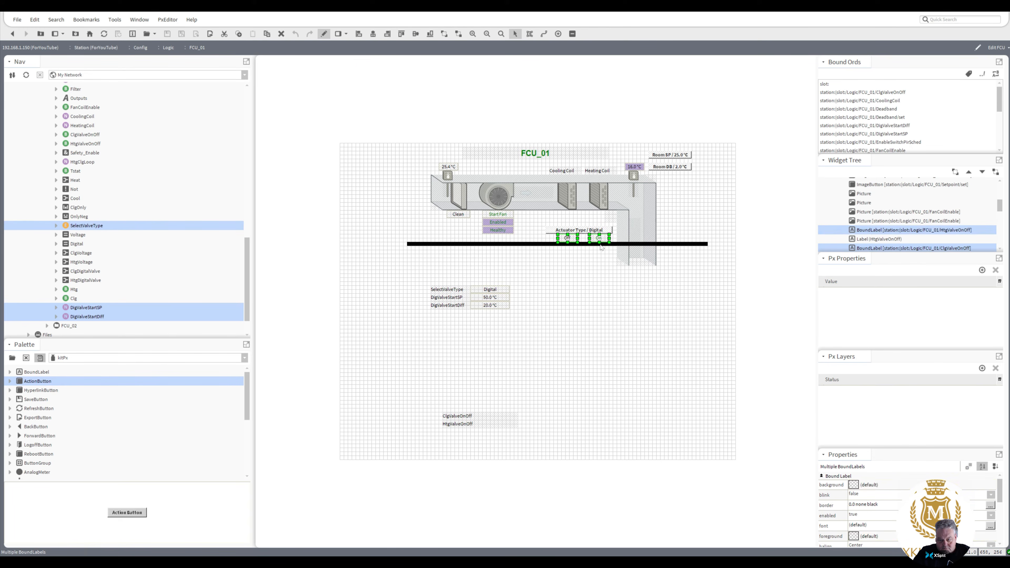
key("Up")
key("Up")
key("Up")
key("Up")
key("Up")
key("Up")
key("Up")
key("Up")
key("Up")
key("Up")
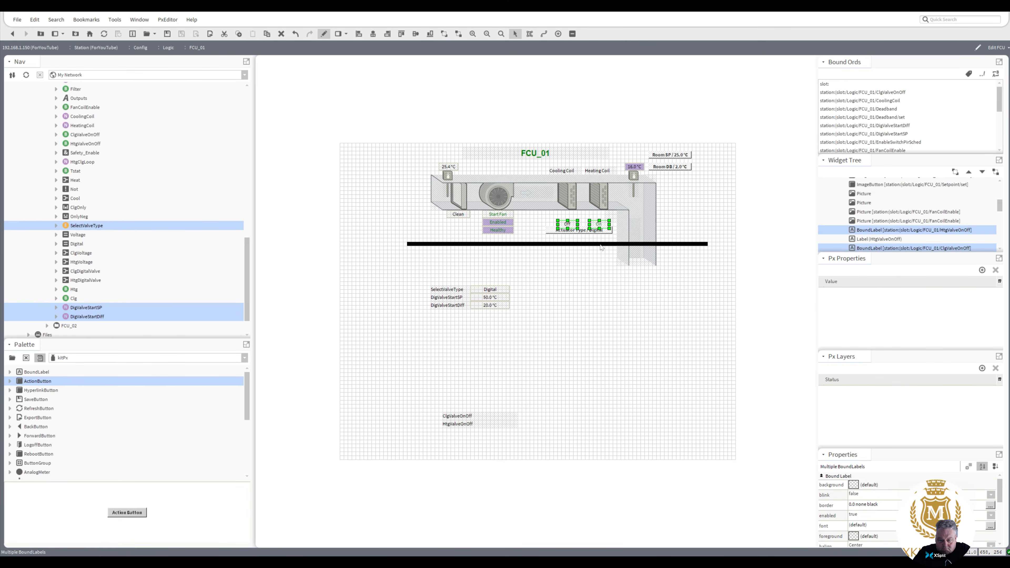
left_click(583, 274)
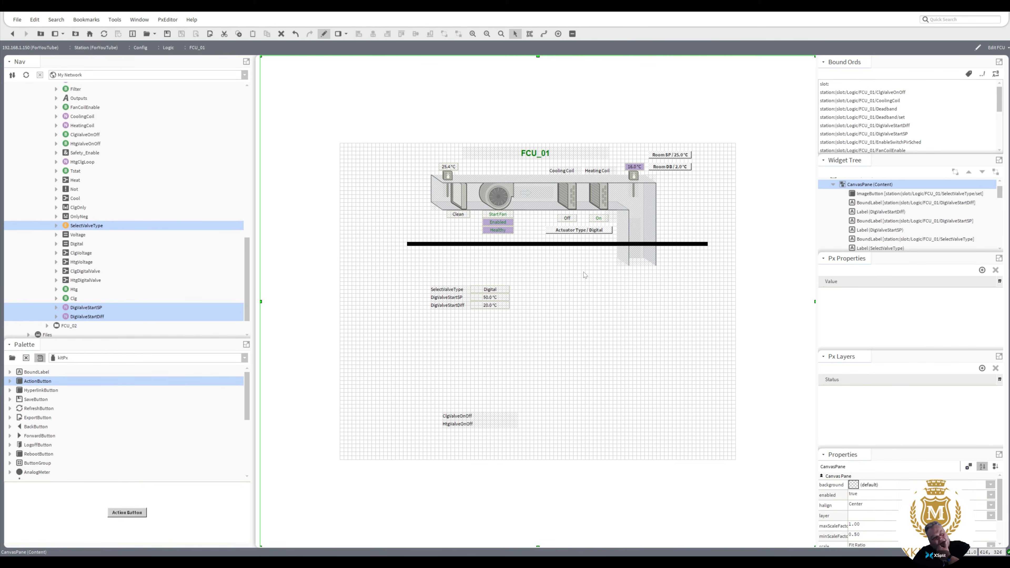
- Duplicate the heating and cooling coil pictures and place the copies below the black line under the actuator type button
left_click(600, 200)
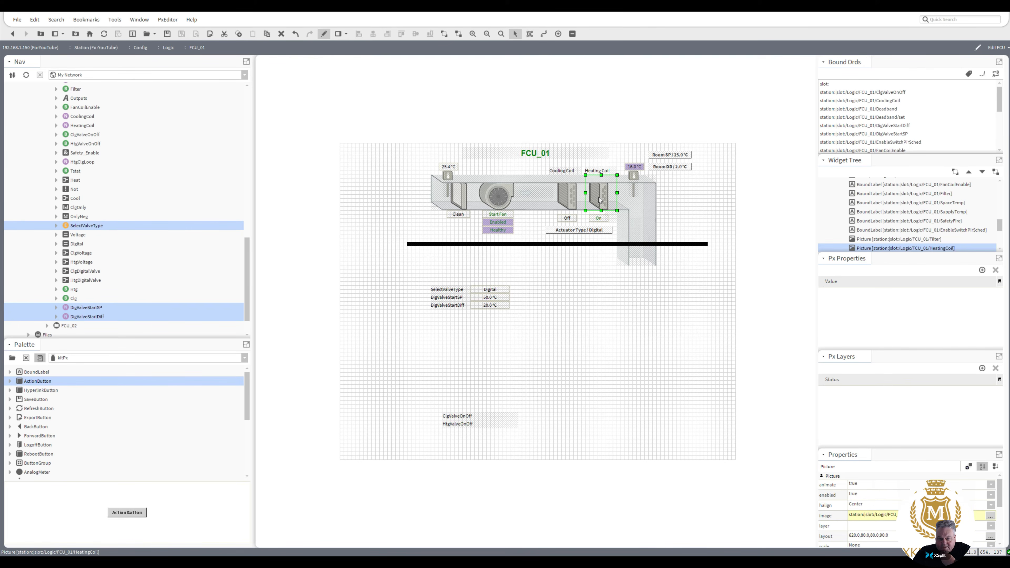
left_click(579, 202, "shift")
right_click(569, 201)
left_click(586, 253)
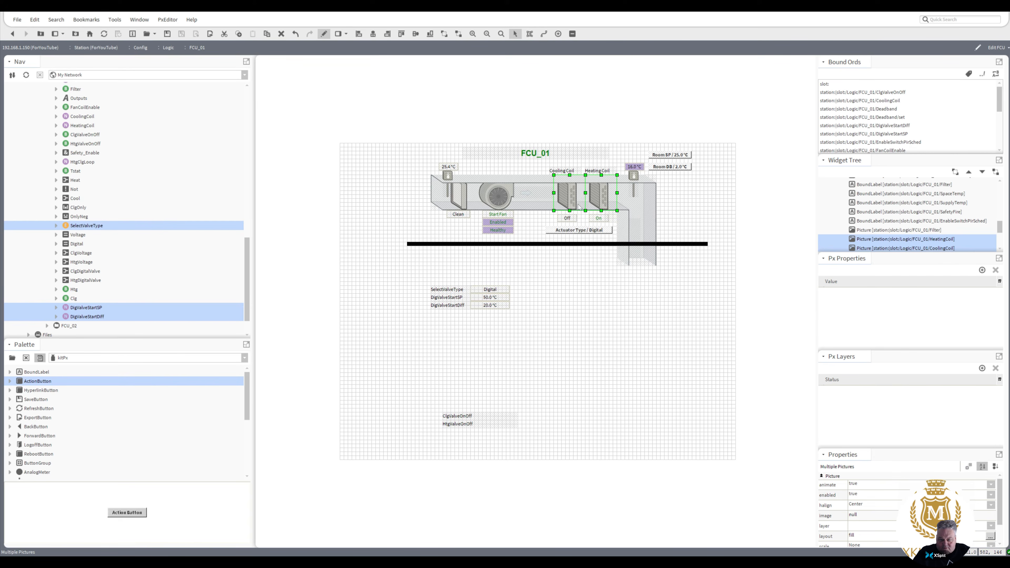
left_click_drag(573, 197, 564, 270)
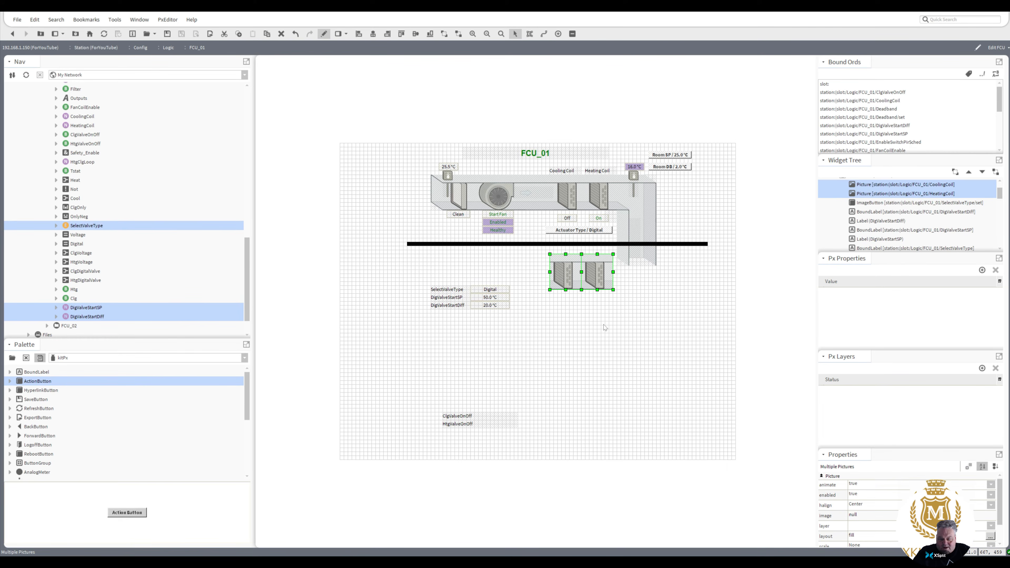
left_click(599, 336)
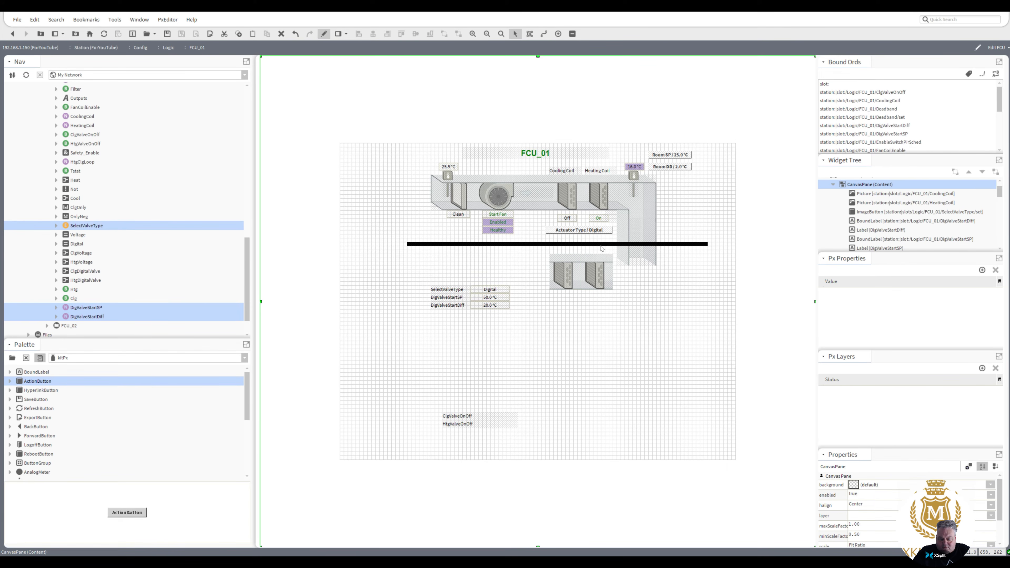
- Copy the HtgValveOnOff label's ord and set the duplicated heating coil picture's Value Binding ord to station:|slot:/Logic/FCU_01/HtgValveOnOff
double_click(597, 220)
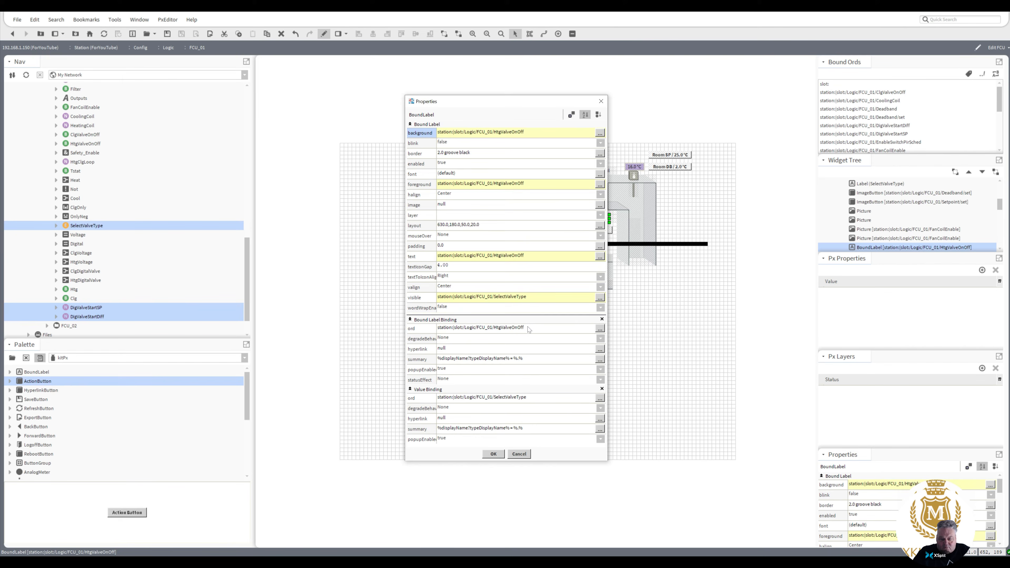
double_click(517, 327)
key("ctrl+c")
left_click(494, 298)
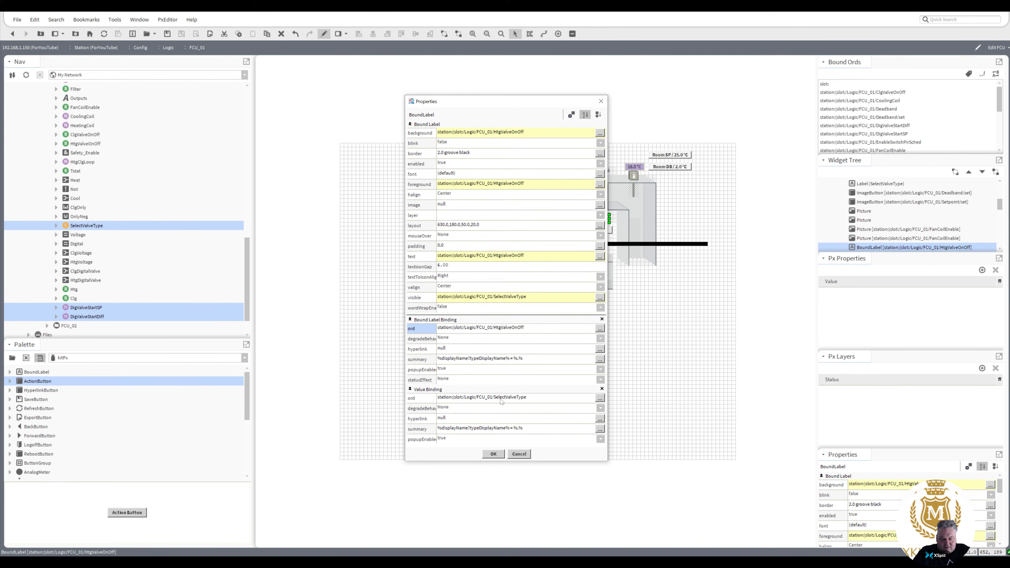
left_click(494, 454)
double_click(597, 279)
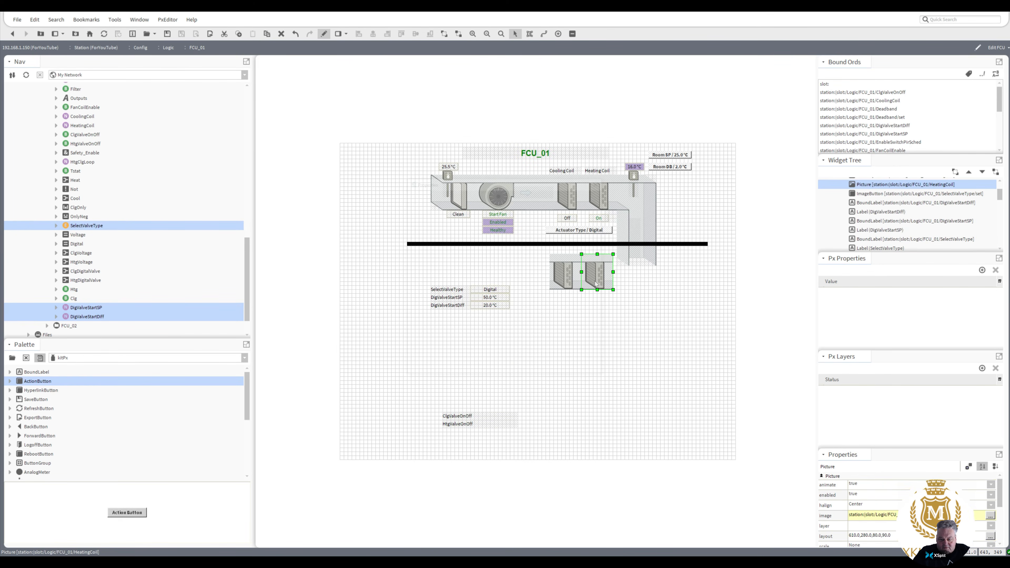
double_click(556, 320)
key("ctrl+v")
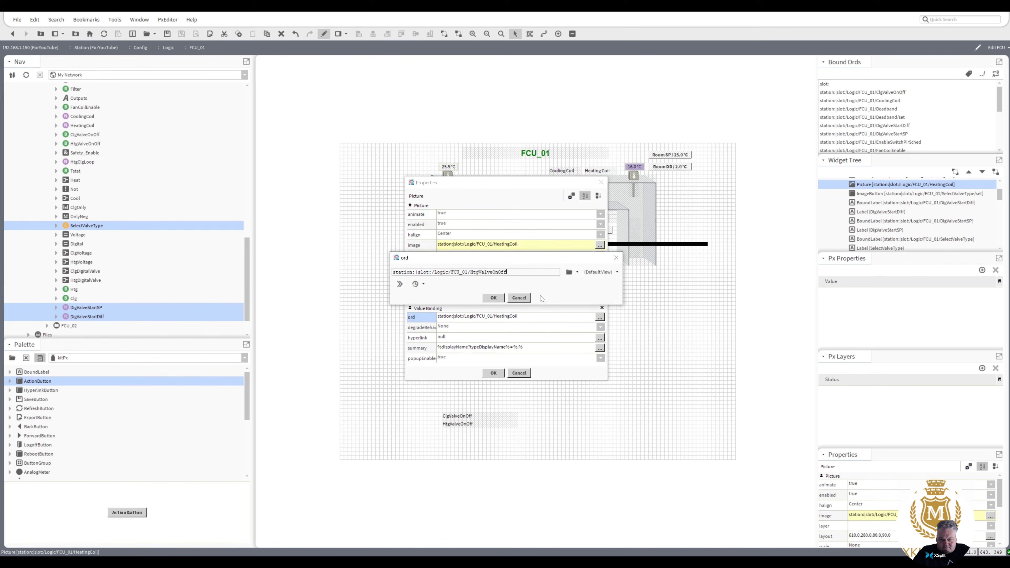
left_click(492, 299)
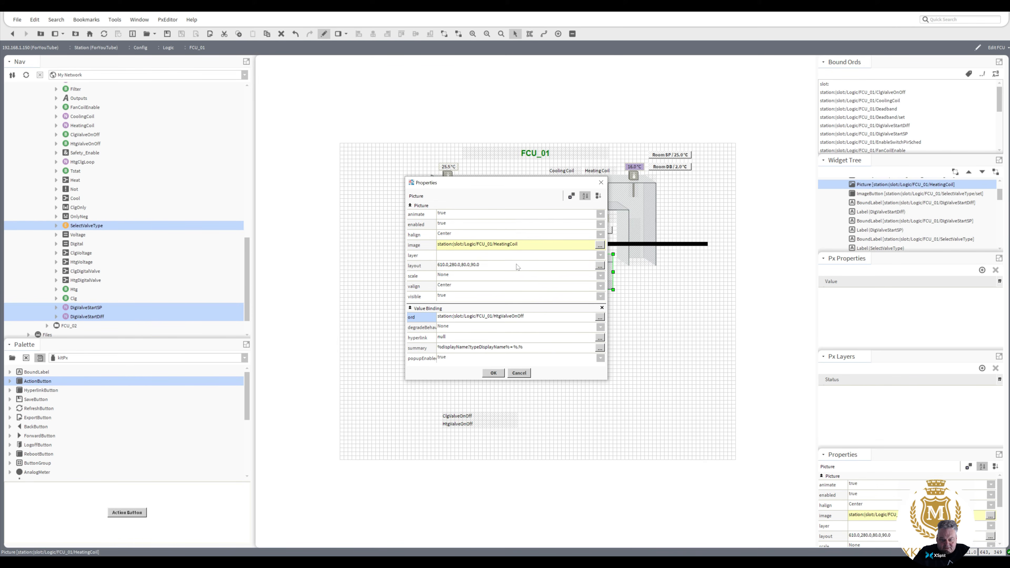
- Copy the Coils_Heating_0.svg path from the lower heating coil picture's lowest image range and check the highest range's image file
double_click(518, 246)
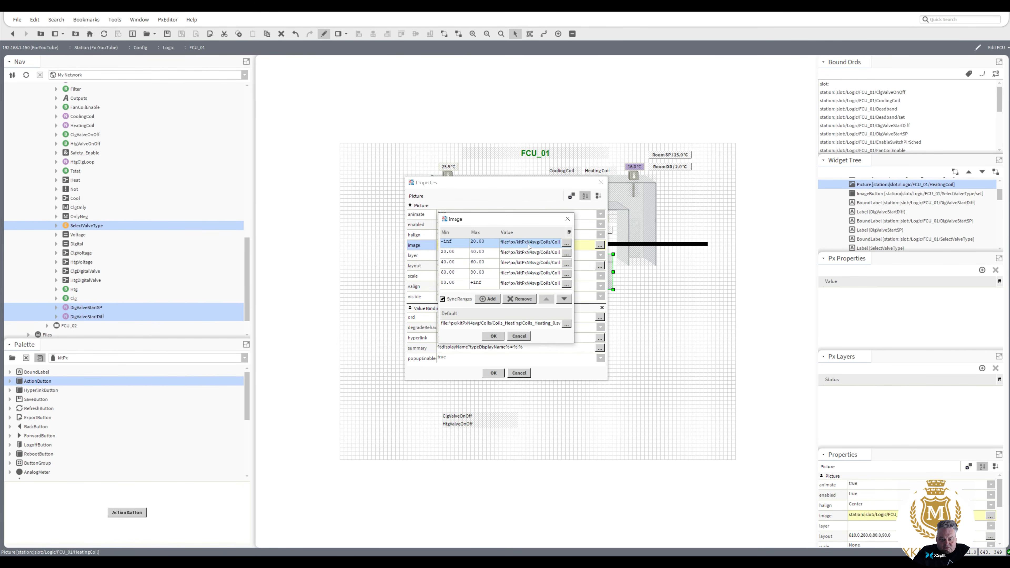
double_click(529, 244)
key("ctrl+c")
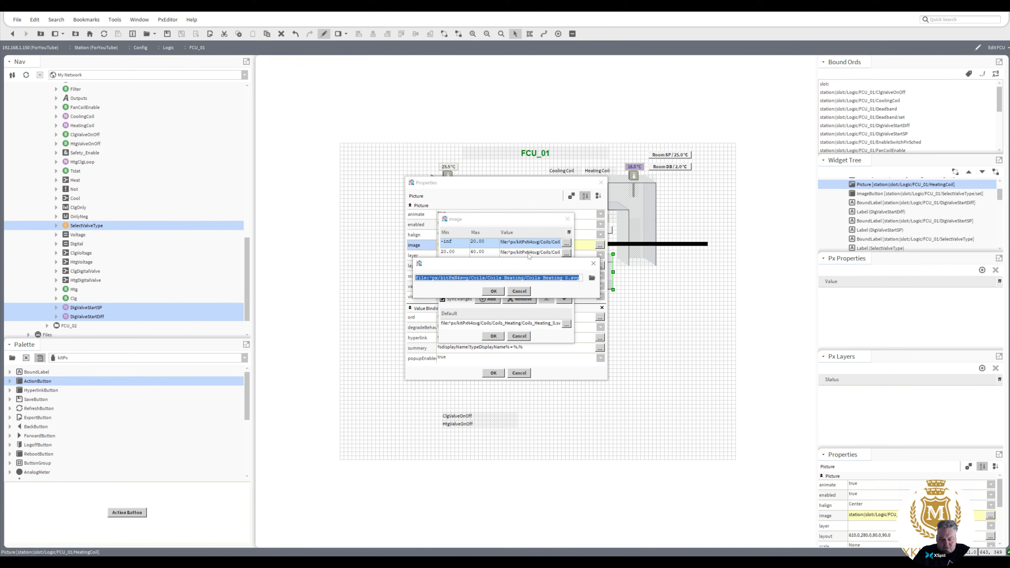
left_click(502, 290)
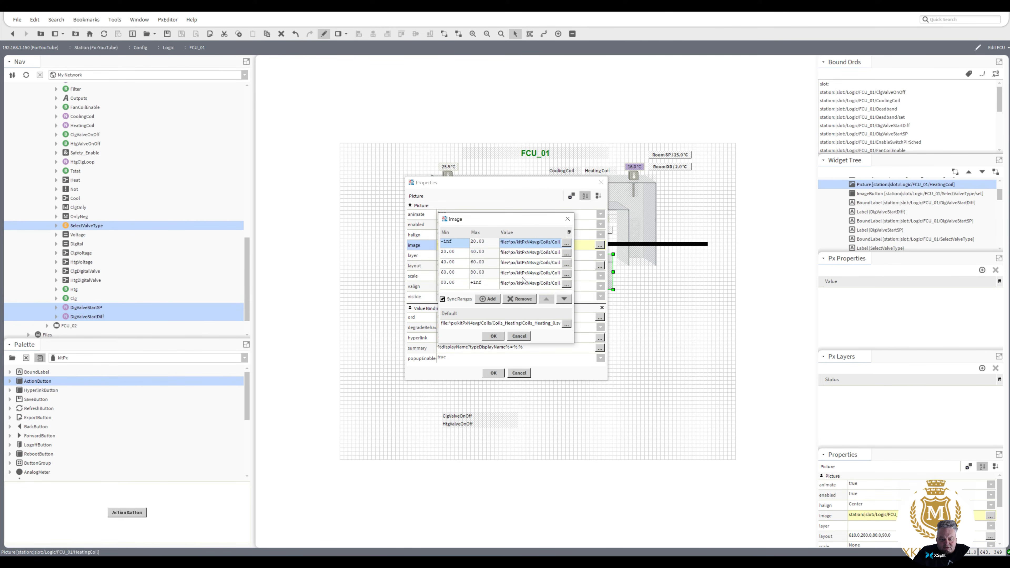
double_click(545, 283)
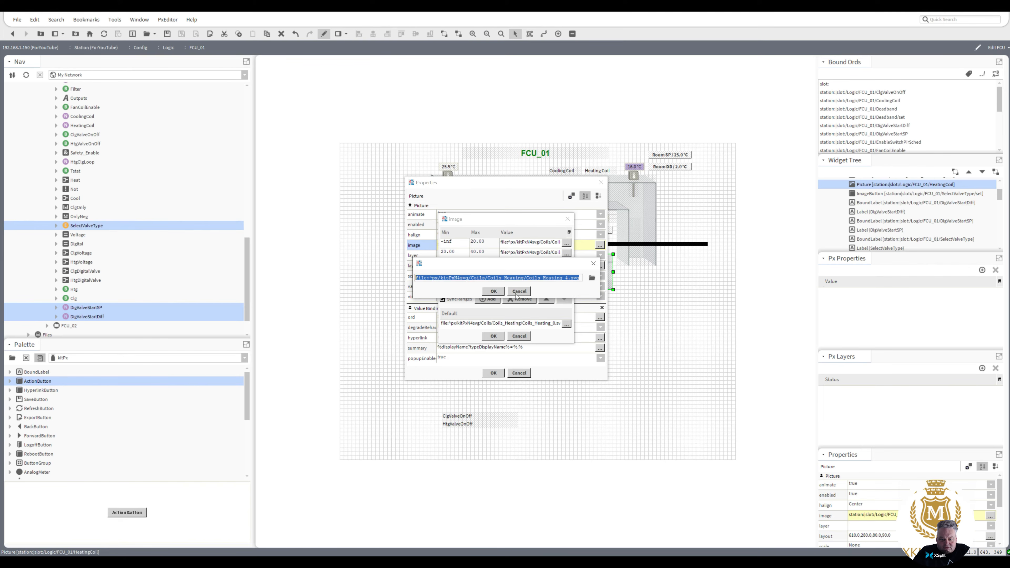
left_click(517, 293)
left_click(500, 337)
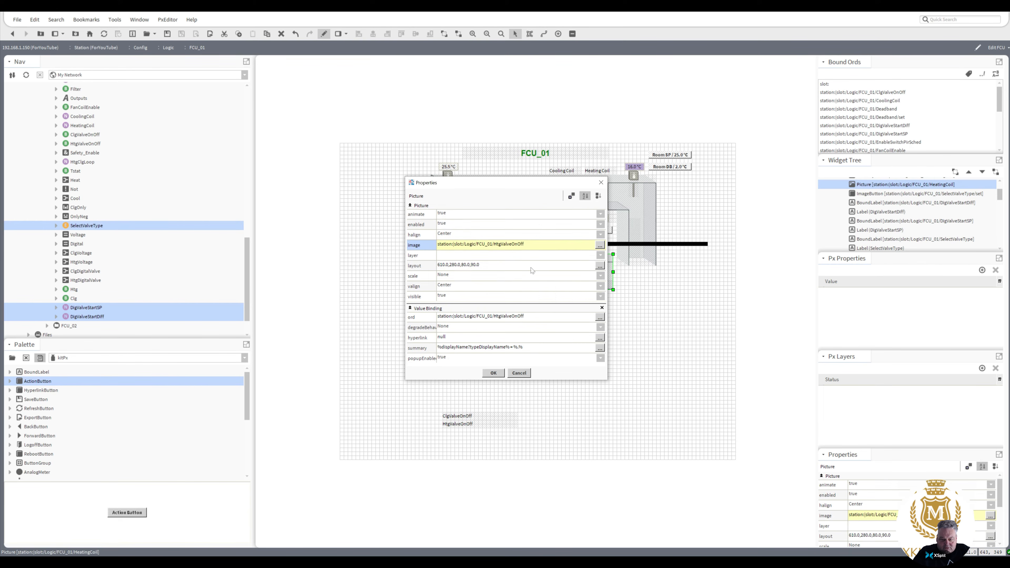
- Replace the lower heating coil's image animation with a Boolean to Simple one: Coils_Heating_4.svg for true and Coils_Heating_0.svg for false
right_click(524, 246)
left_click(538, 261)
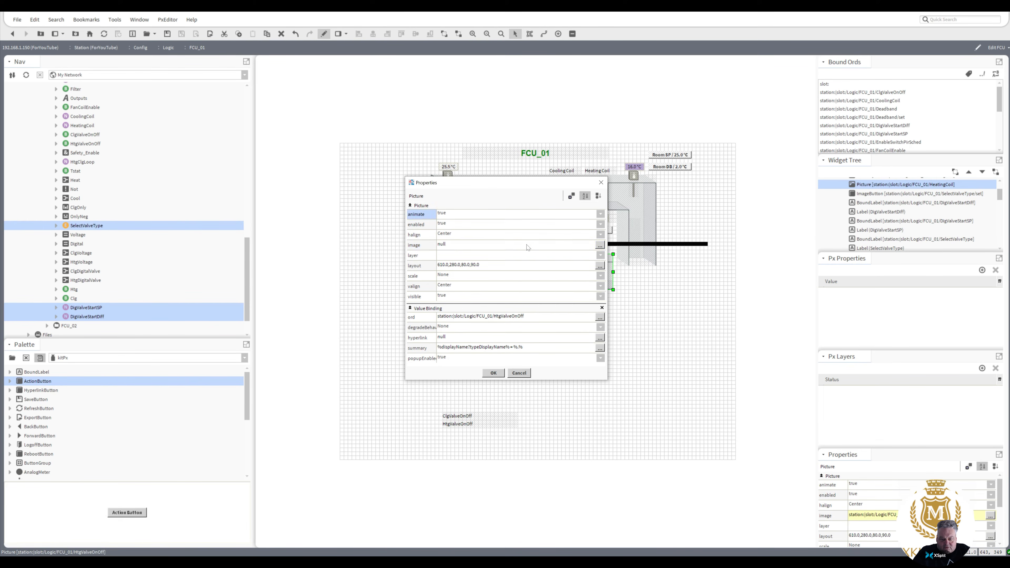
right_click(527, 246)
left_click(539, 251)
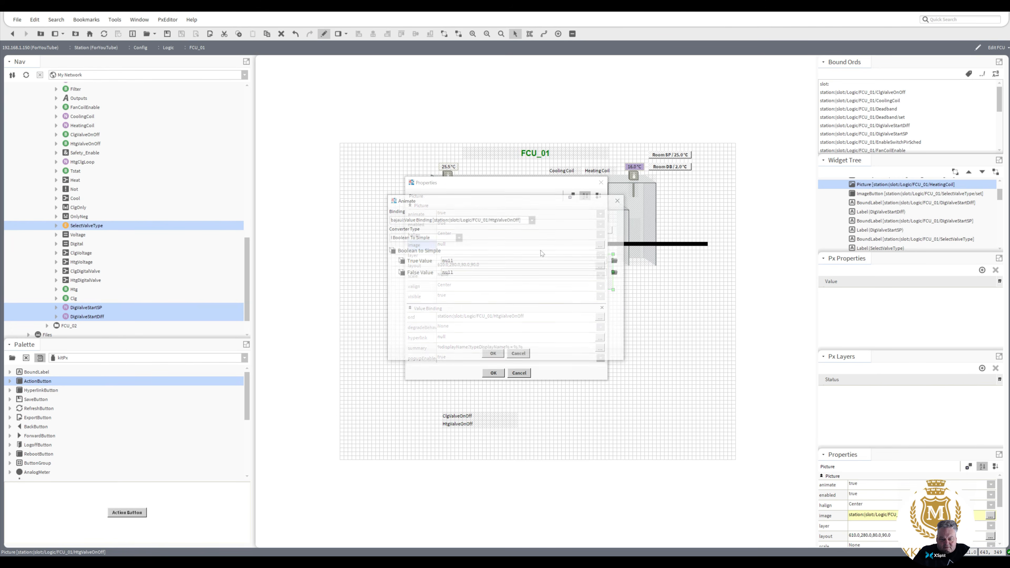
left_click(479, 263)
key("ctrl+v")
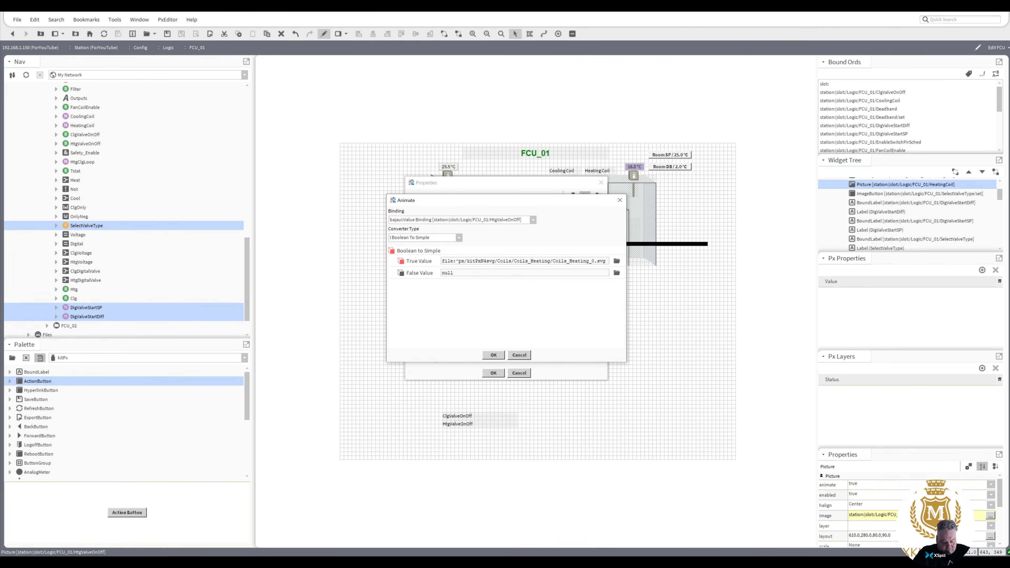
left_click_drag(468, 274, 383, 277)
key("ctrl+v")
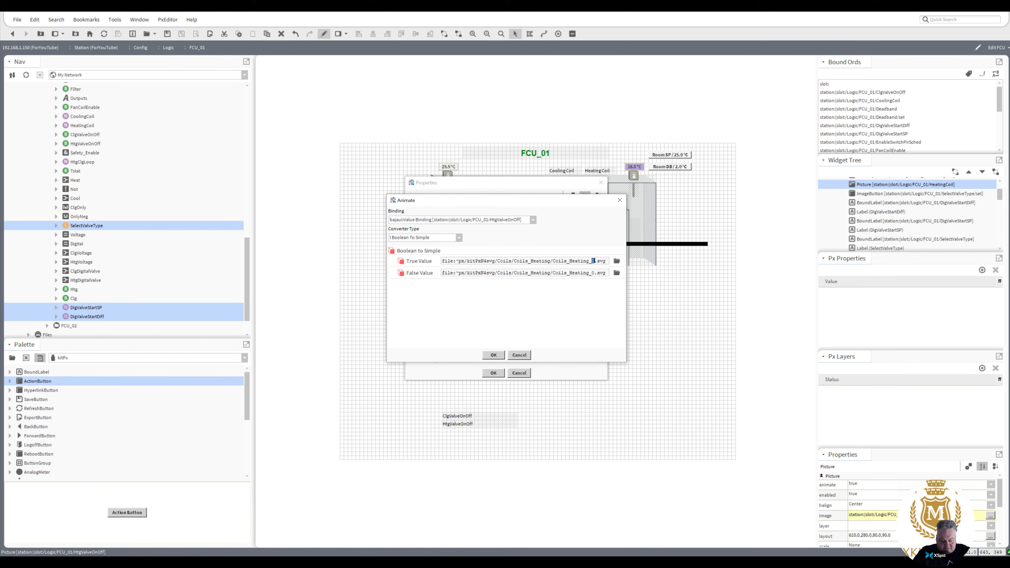
left_click(493, 355)
left_click(493, 373)
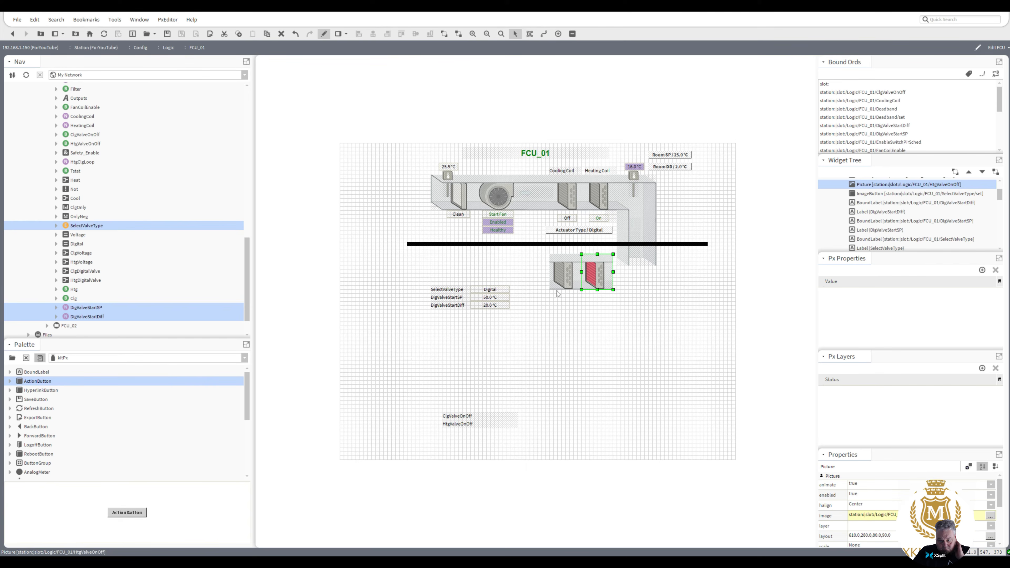
- Bind the lower cooling coil picture to the ClgValveOnOff ord copied from the cooling coil's Off status label
left_click(567, 279)
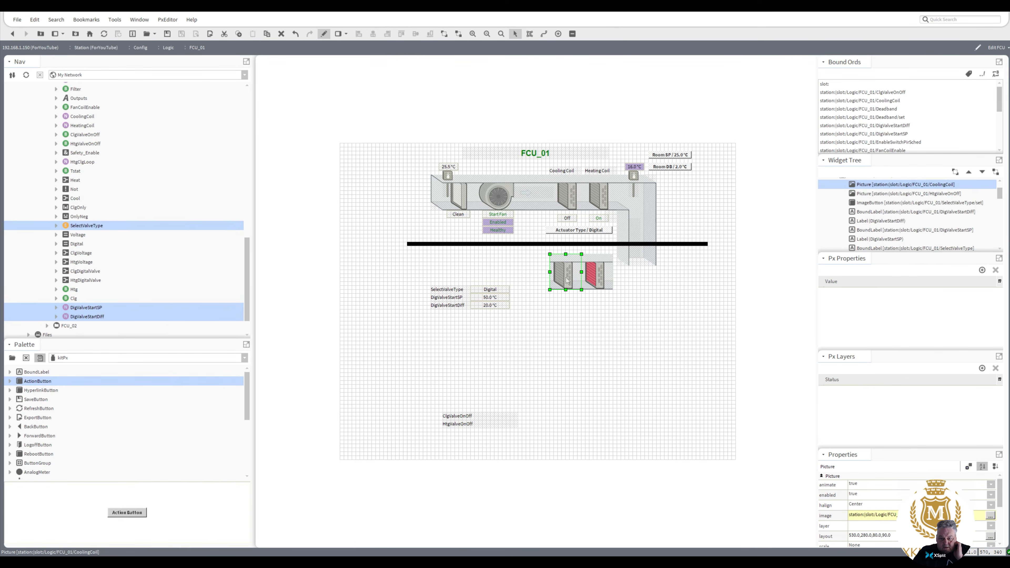
double_click(569, 219)
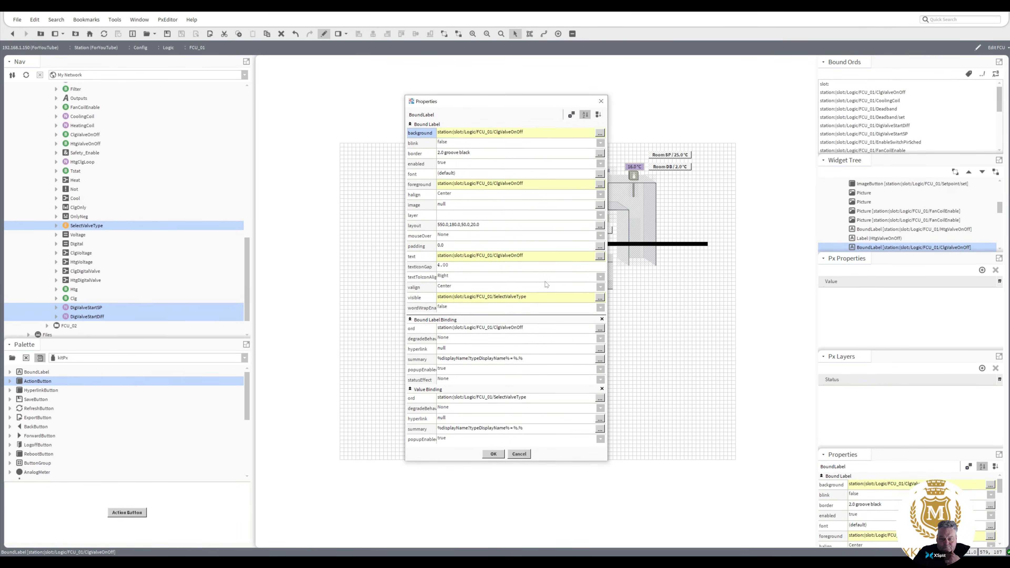
left_click(525, 331)
key("ctrl+c")
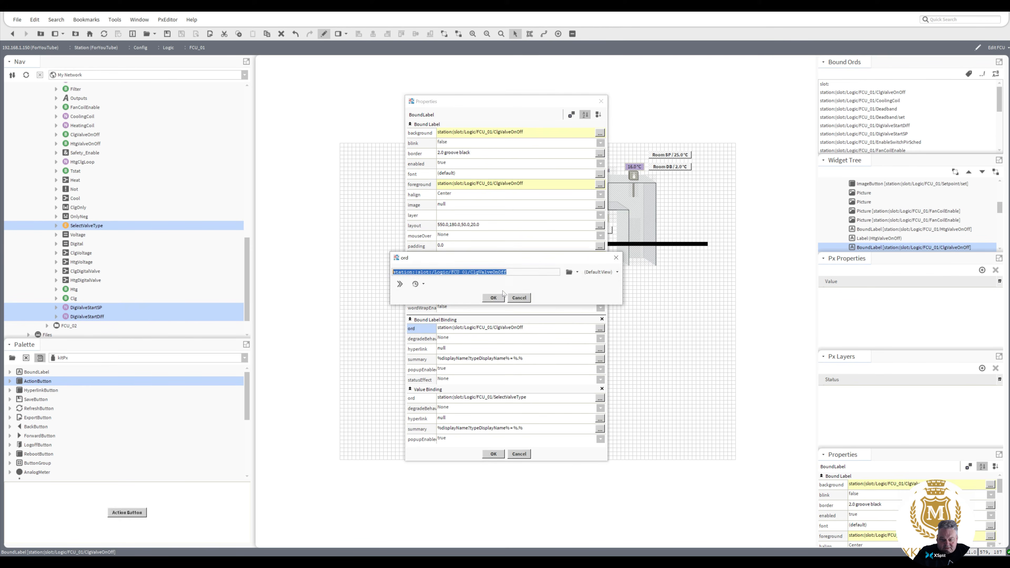
left_click(501, 296)
left_click(493, 454)
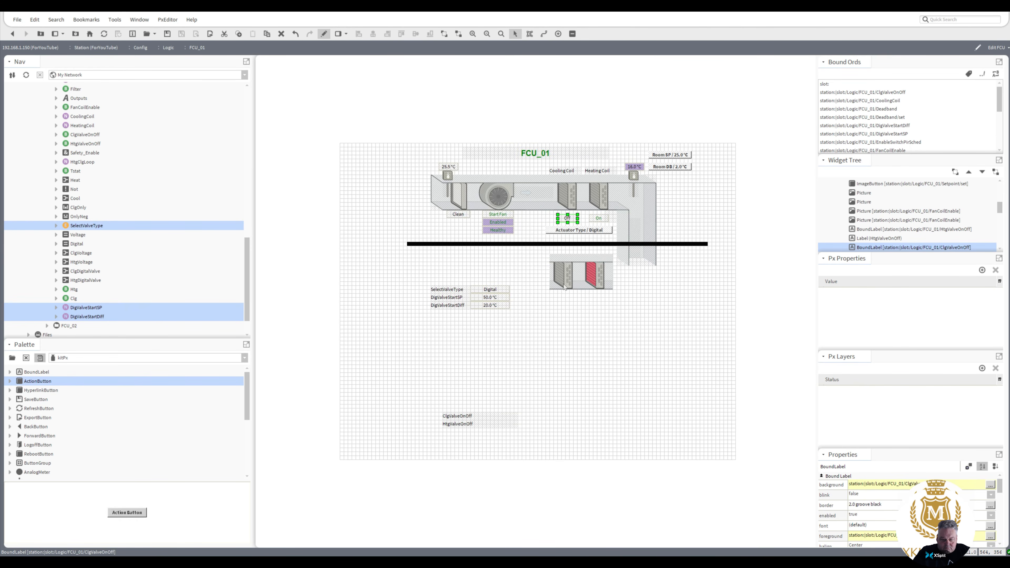
double_click(562, 280)
left_click(530, 318)
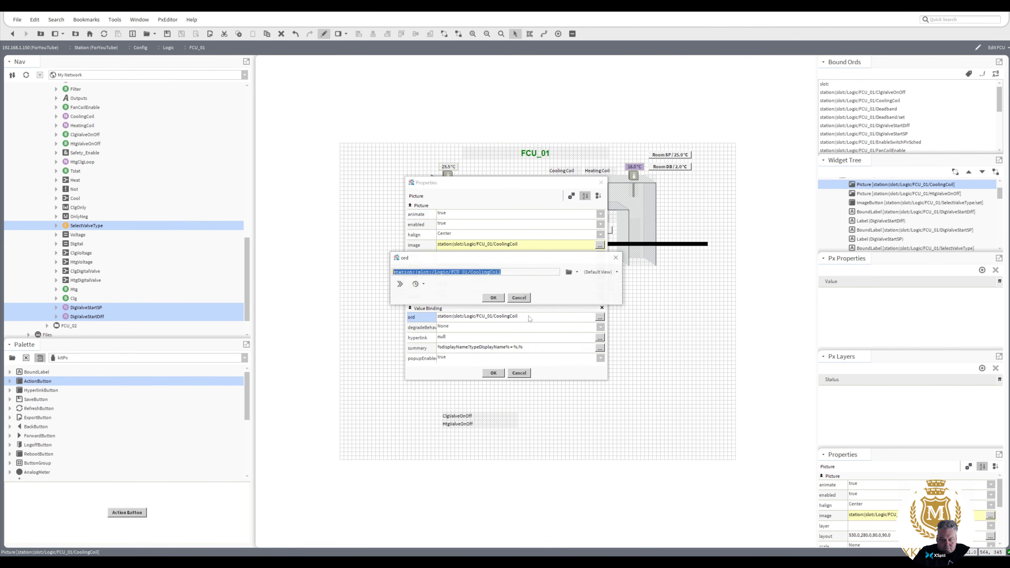
key("ctrl+v")
left_click(493, 298)
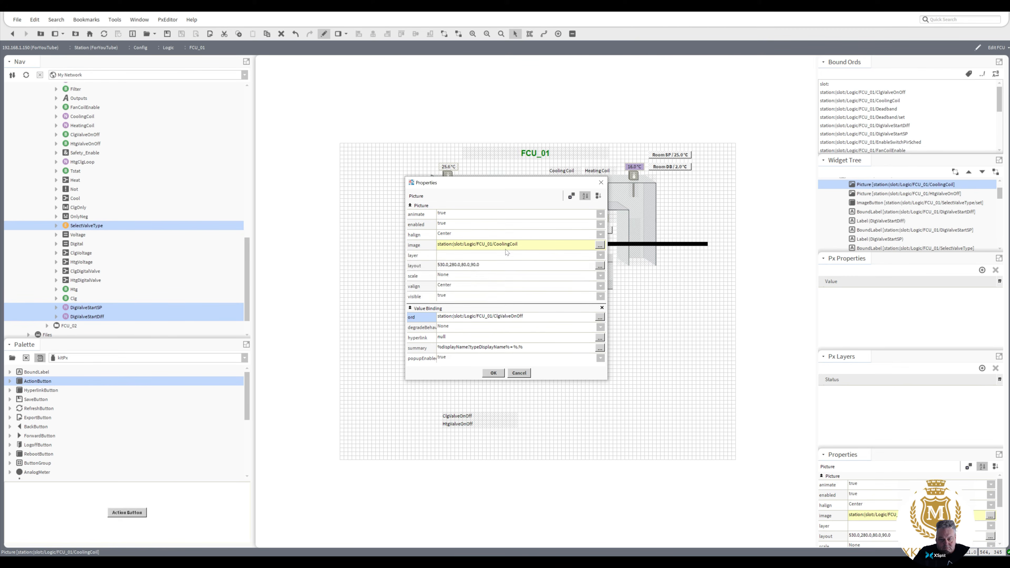
- Copy the Coils_Cooling_0.svg path from the lowest image range of the lower cooling coil picture
left_click(512, 247)
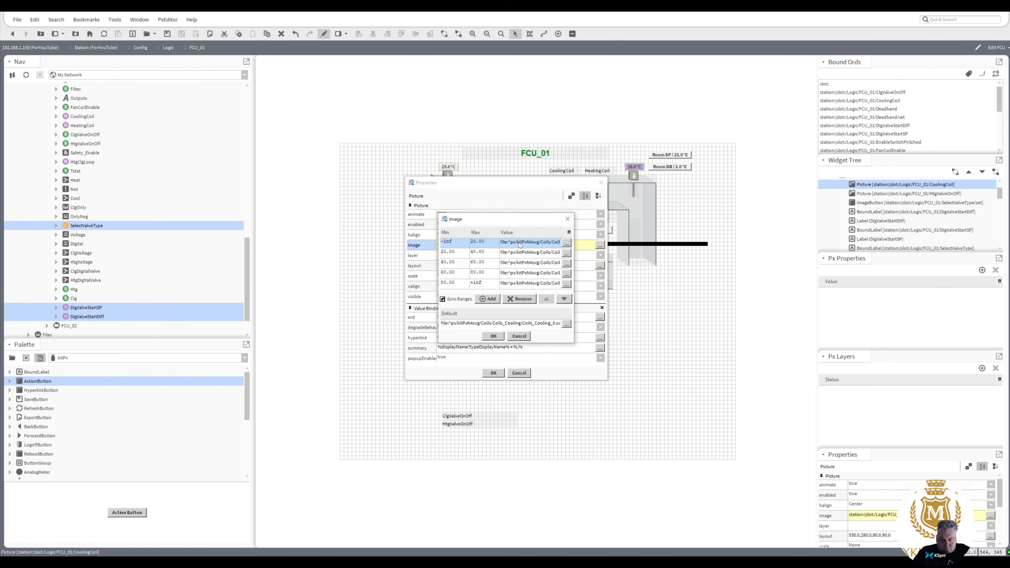
double_click(519, 245)
key("ctrl+c")
left_click(494, 291)
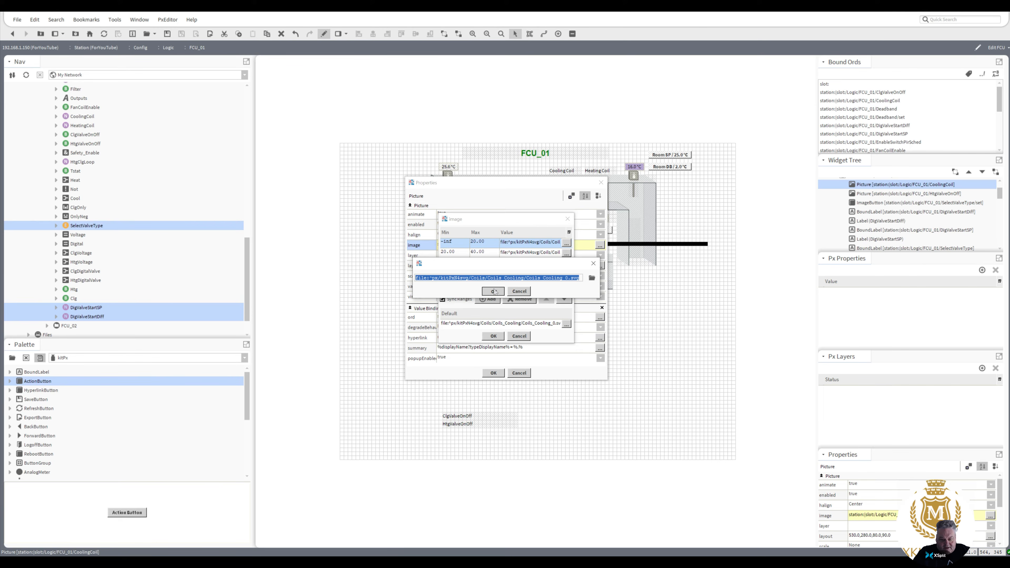
left_click(495, 336)
- Replace the lower cooling coil's image animation with a Boolean to Simple one: Coils_Cooling_4.svg for true and Coils_Cooling_0.svg for false
right_click(514, 247)
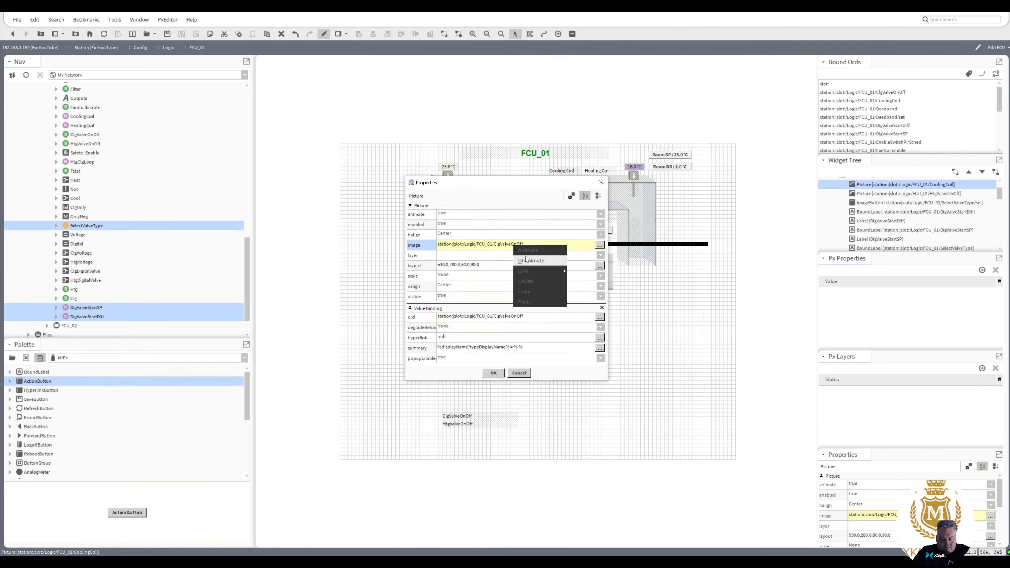
left_click(526, 262)
right_click(521, 248)
left_click(535, 255)
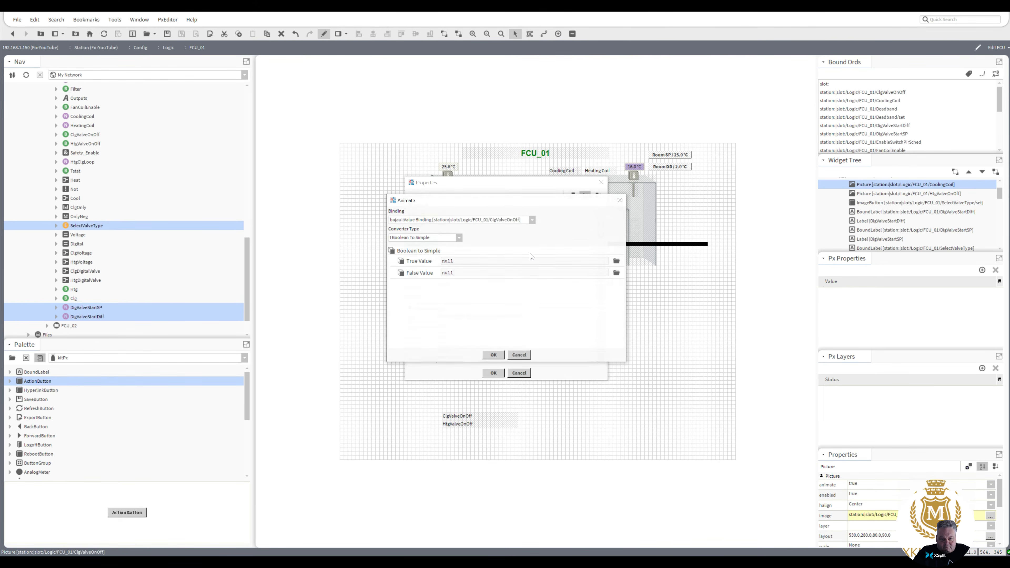
double_click(447, 261)
key("ctrl+v")
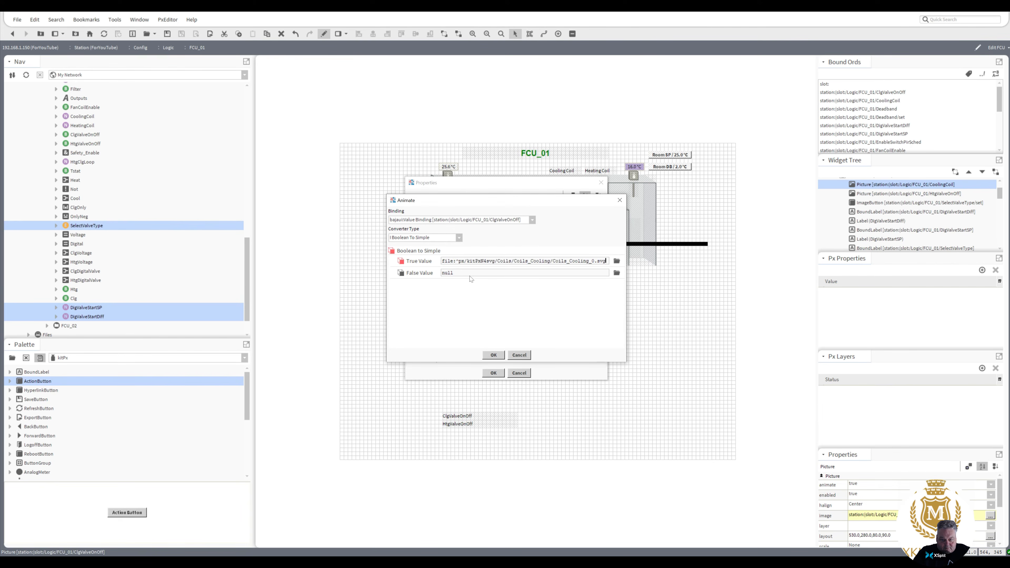
double_click(448, 273)
key("ctrl+v")
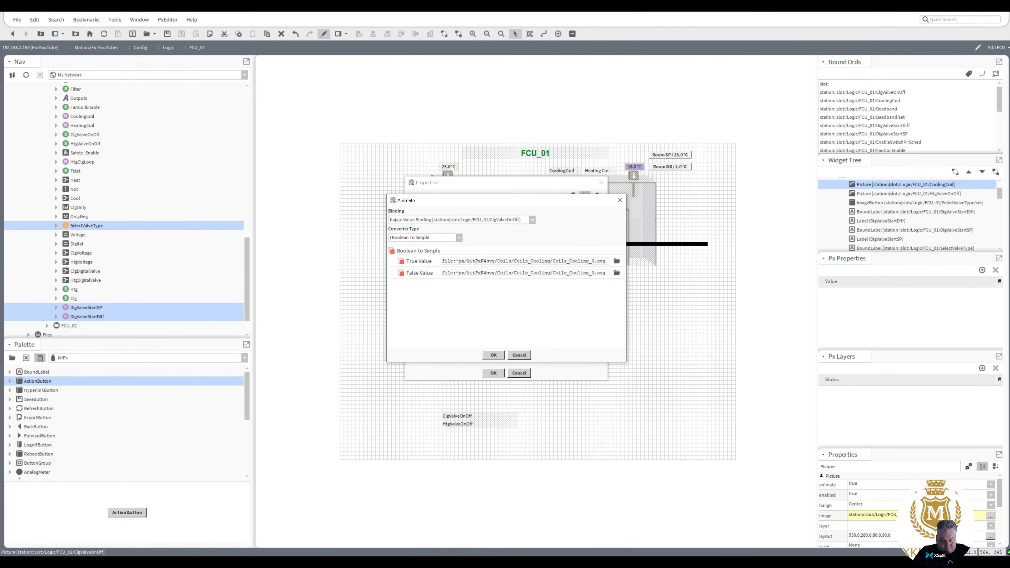
left_click_drag(592, 261, 594, 261)
type("4")
left_click(493, 355)
left_click(493, 373)
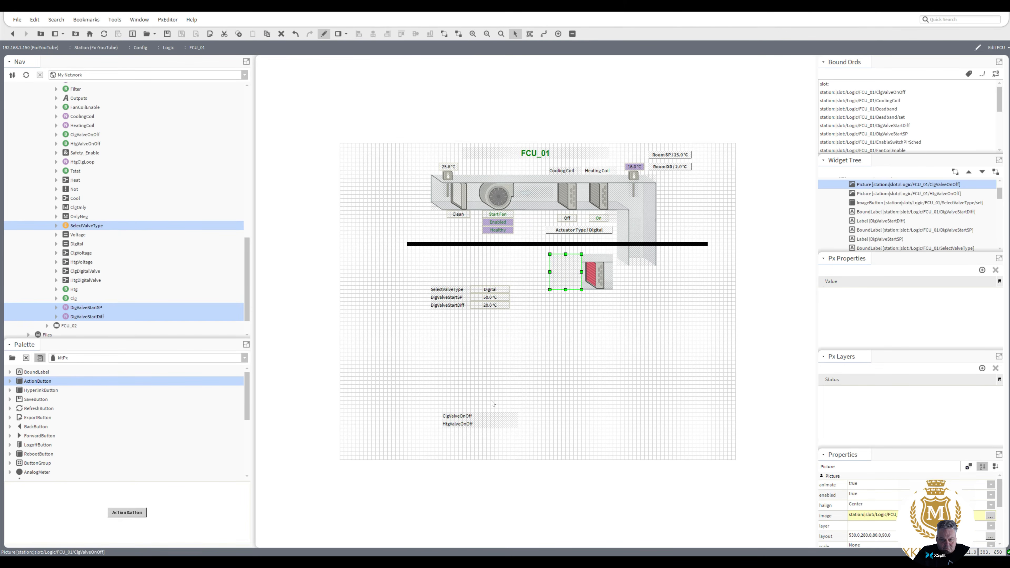
- Delete the loose ClgValveOnOff and HtgValveOnOff text labels from the canvas
left_click(562, 348)
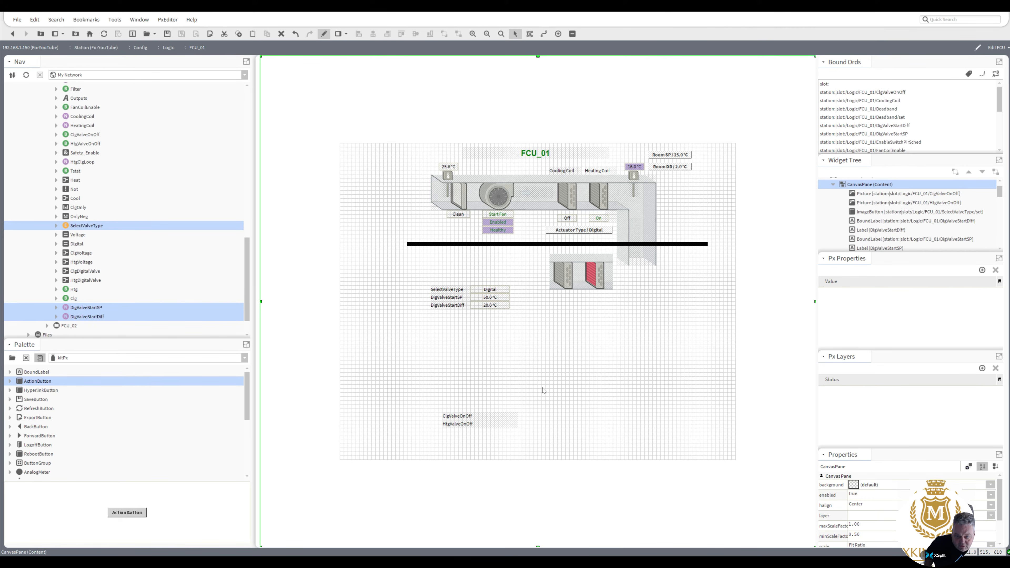
left_click_drag(424, 399, 543, 448)
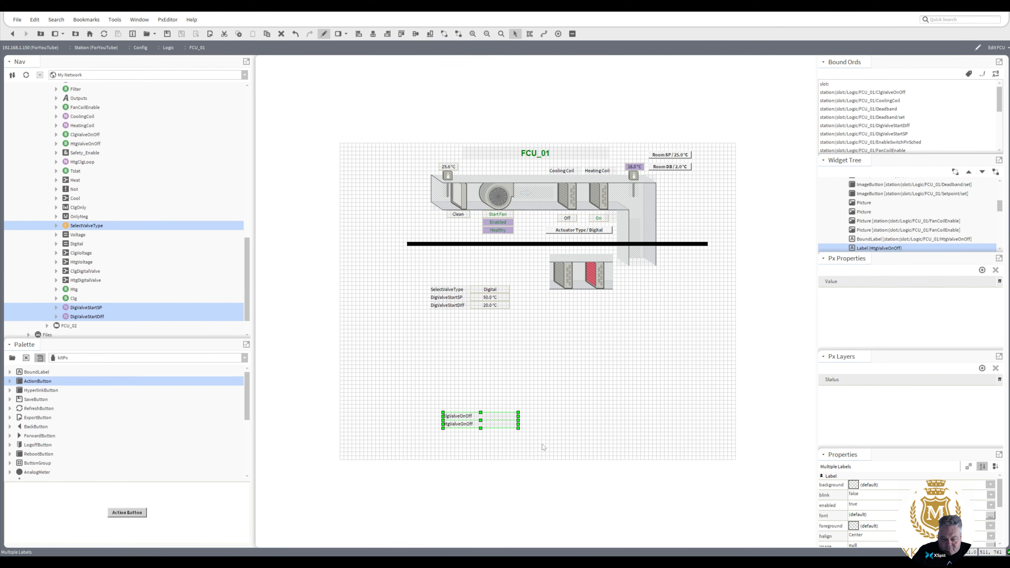
key("Delete")
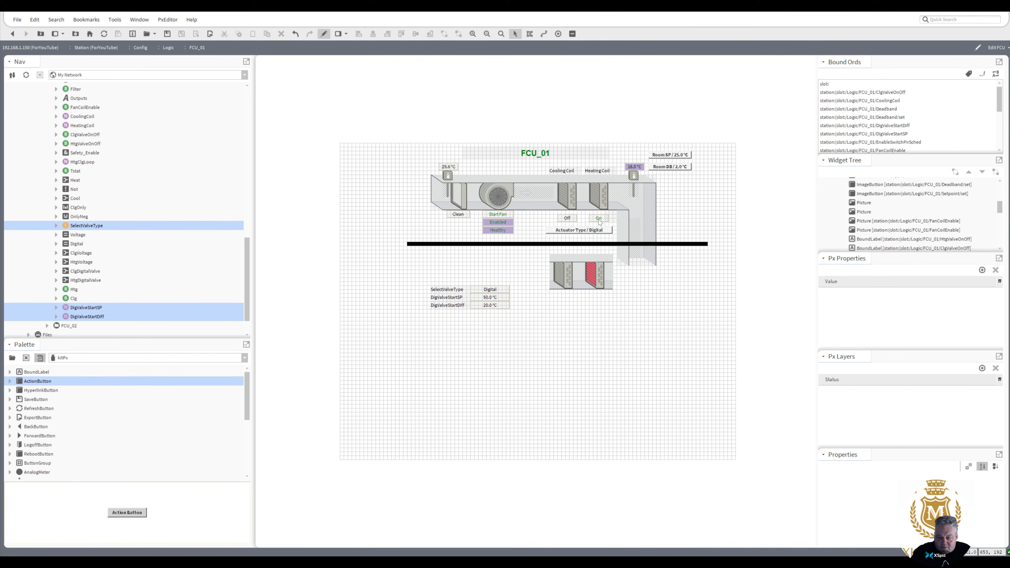
- Copy the SelectValveType ord from the Actuator Type button's value binding and open the properties of the heating coil picture in the duct
double_click(594, 232)
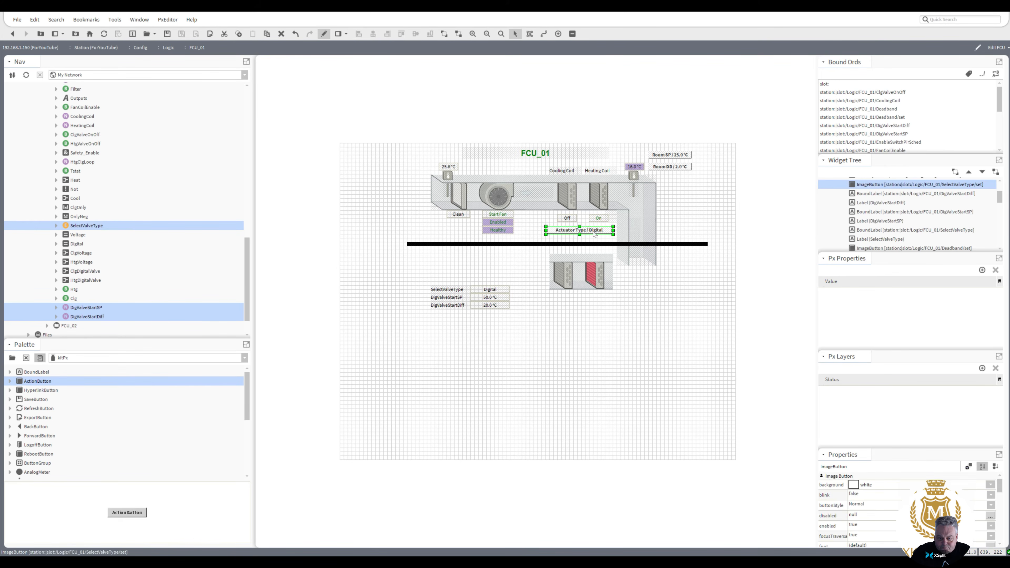
double_click(560, 352)
key("ctrl+c")
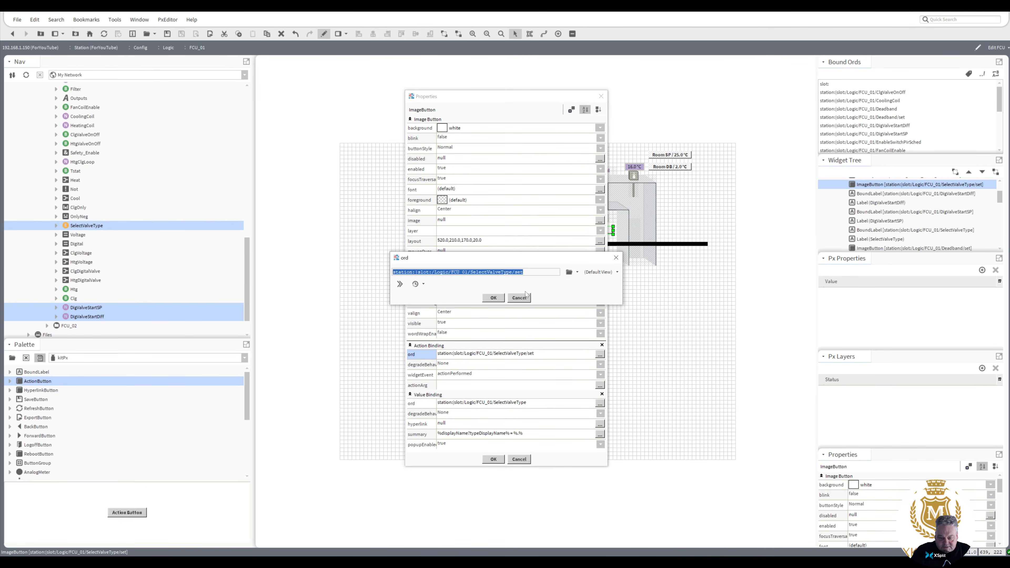
left_click(519, 298)
double_click(536, 403)
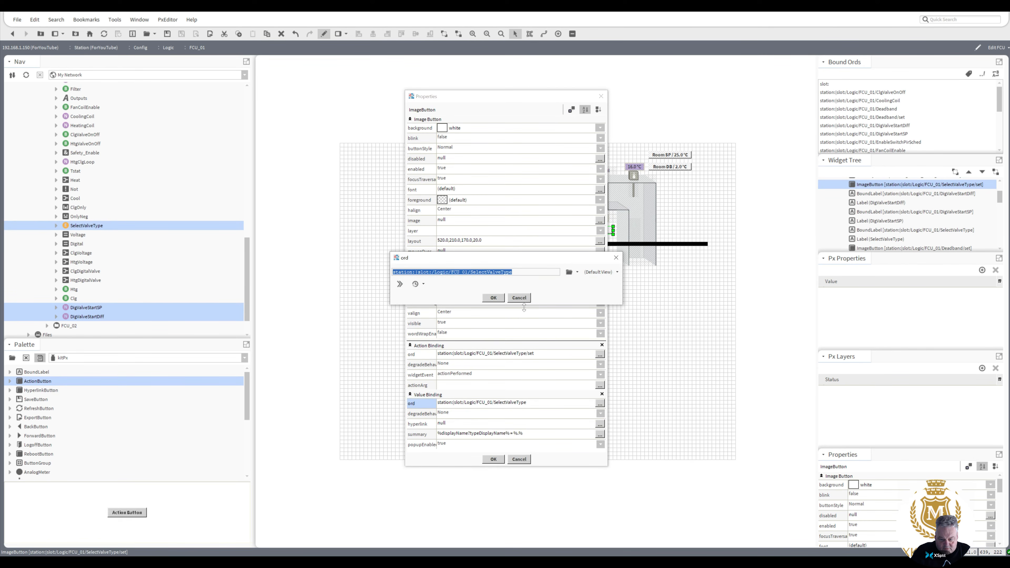
left_click(493, 297)
left_click(494, 459)
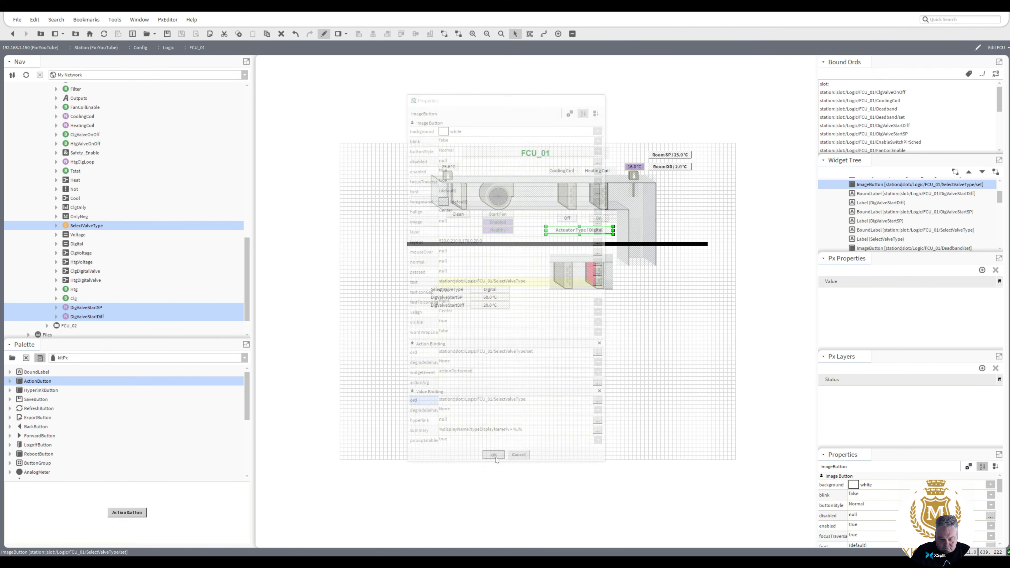
double_click(599, 203)
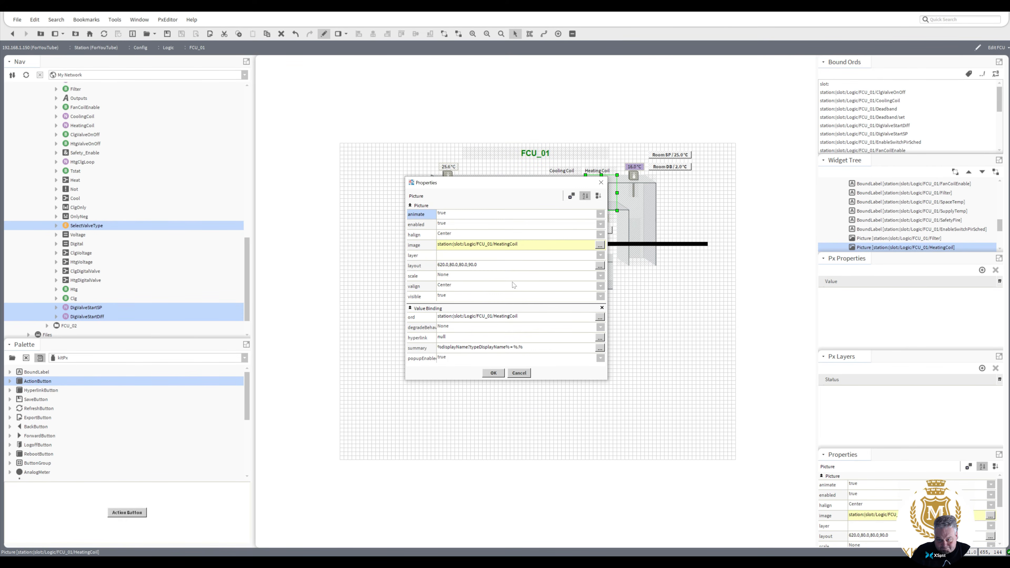
left_click(489, 294)
left_click(502, 302)
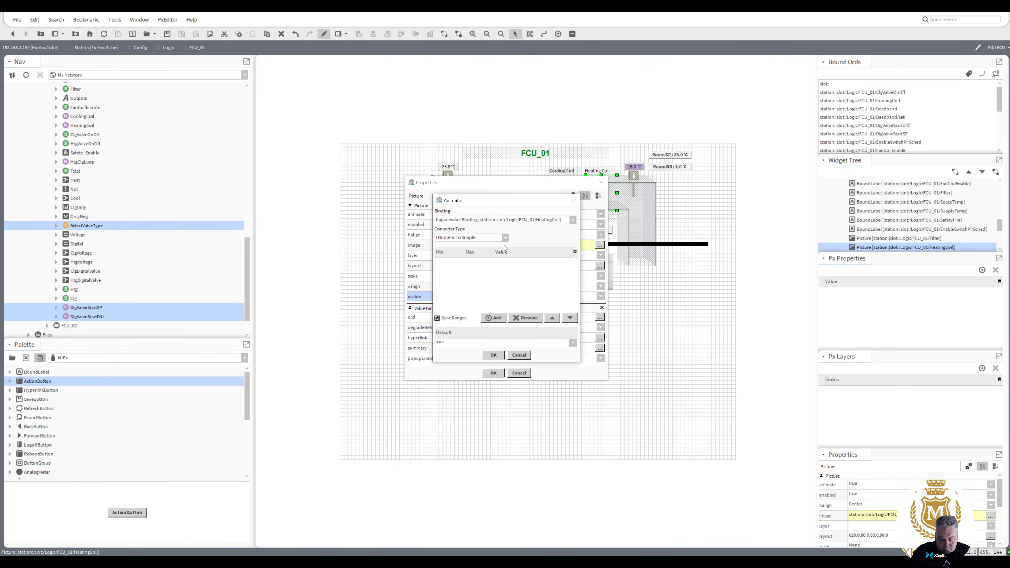
left_click(573, 220)
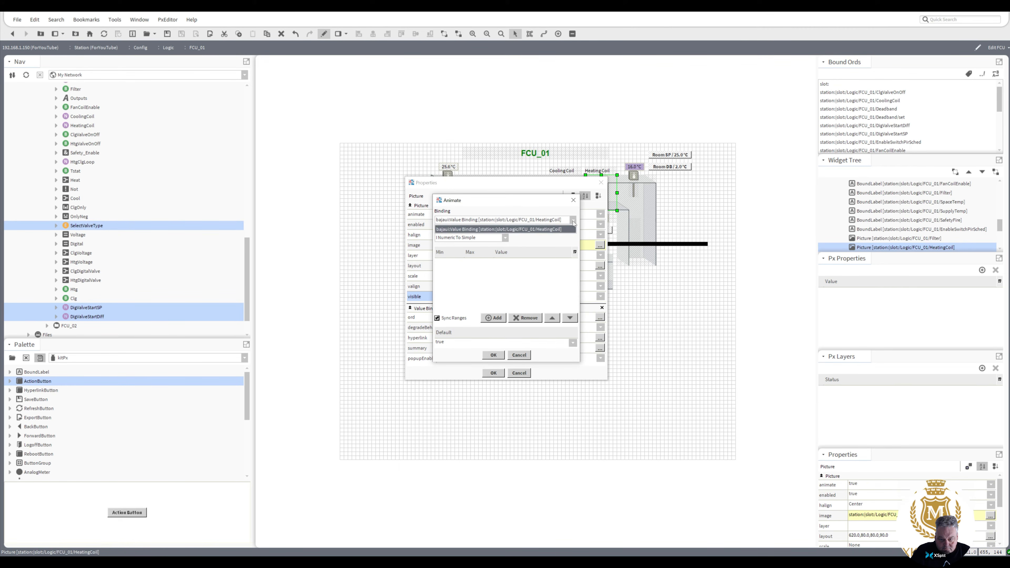
left_click(573, 220)
left_click(519, 355)
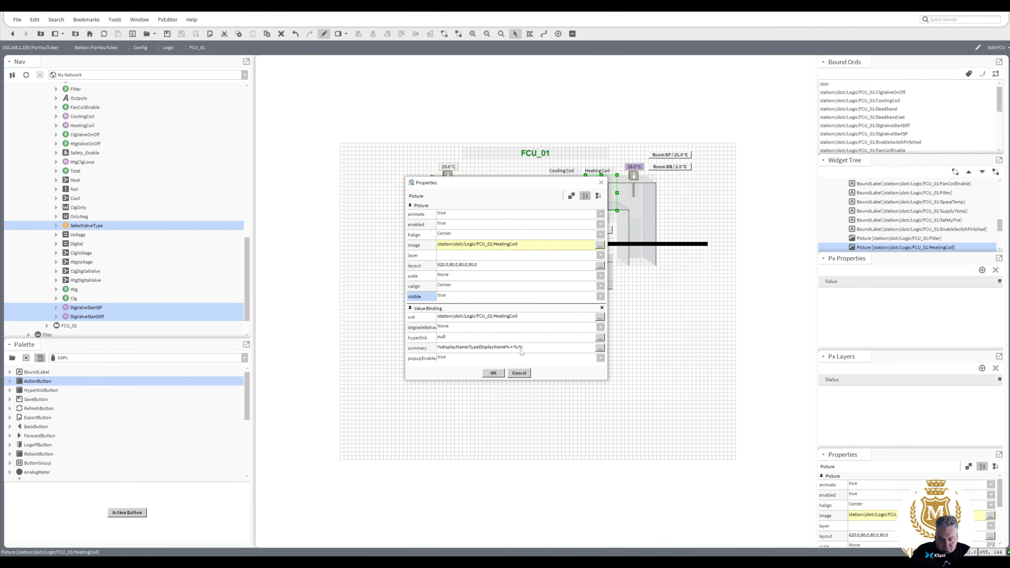
- Add a second value binding to the duct's heating coil picture with the ord station:|slot:/Logic/FCU_01/SelectValveType
left_click(572, 196)
left_click(493, 378)
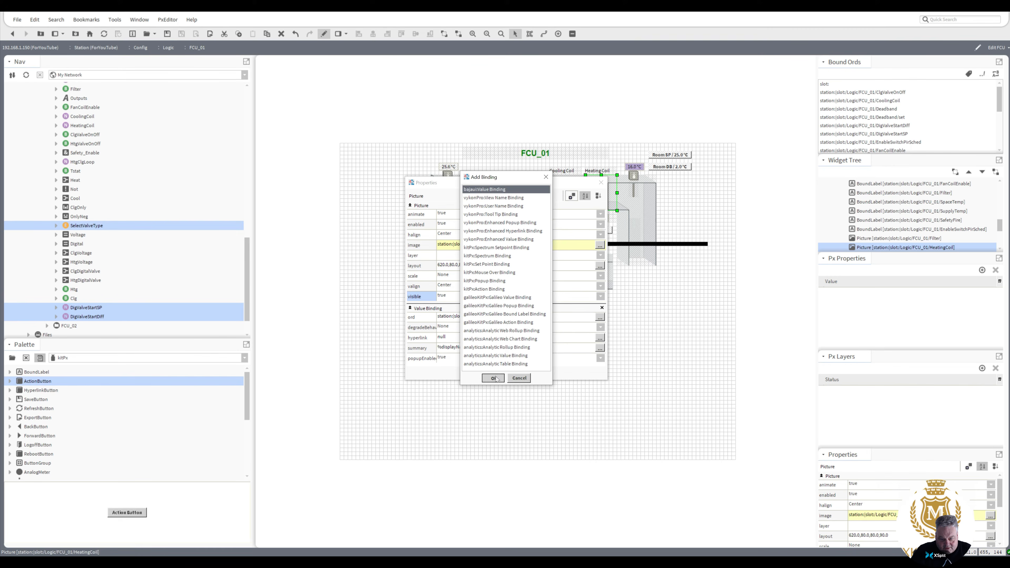
scroll(600, 364, "down", 3)
left_click(593, 320)
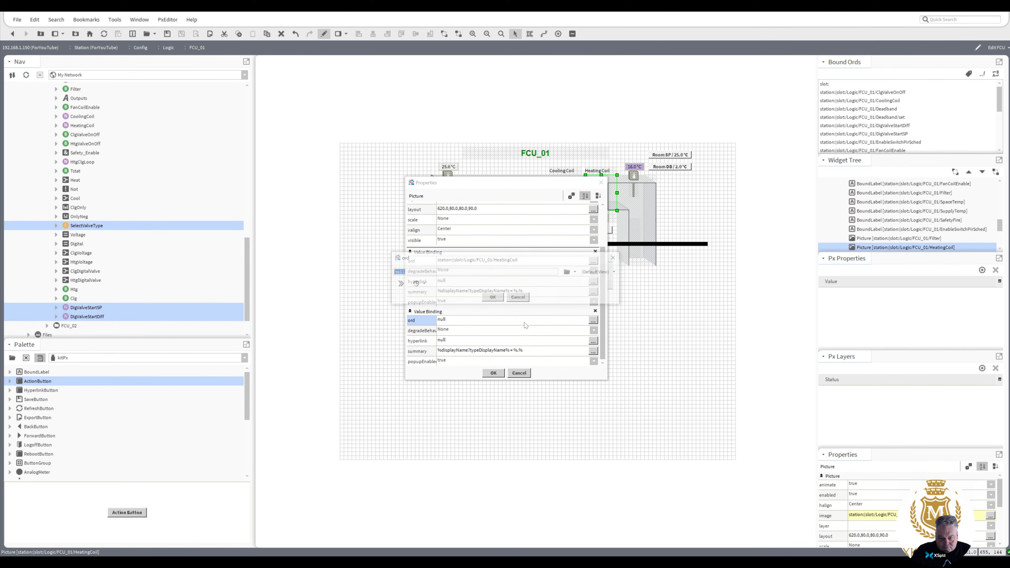
key("ctrl+v")
left_click(493, 297)
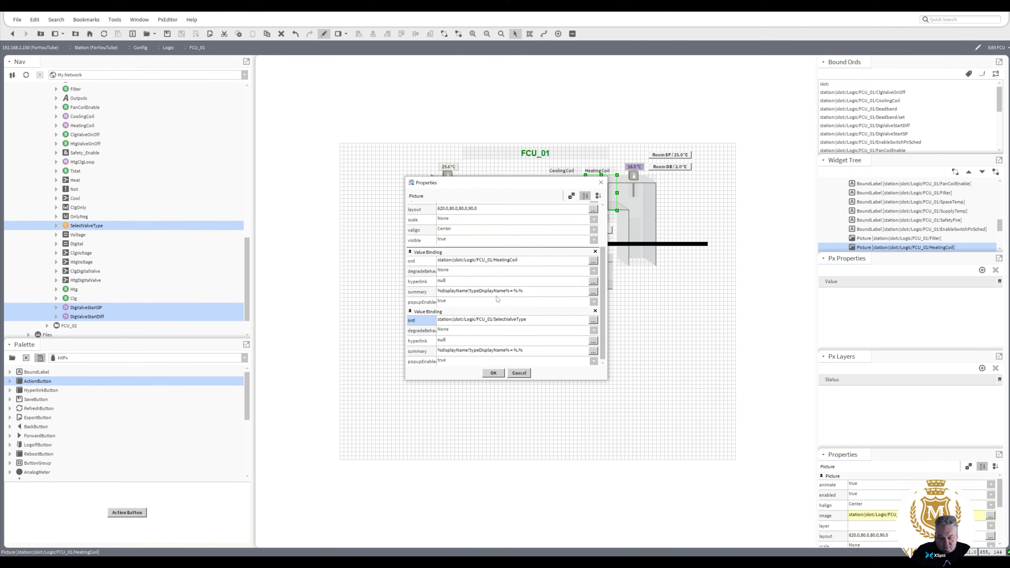
- Animate the heating coil picture's visible property from the SelectValveType binding, using the I Enum To Simple converter
left_click_drag(603, 293, 610, 256)
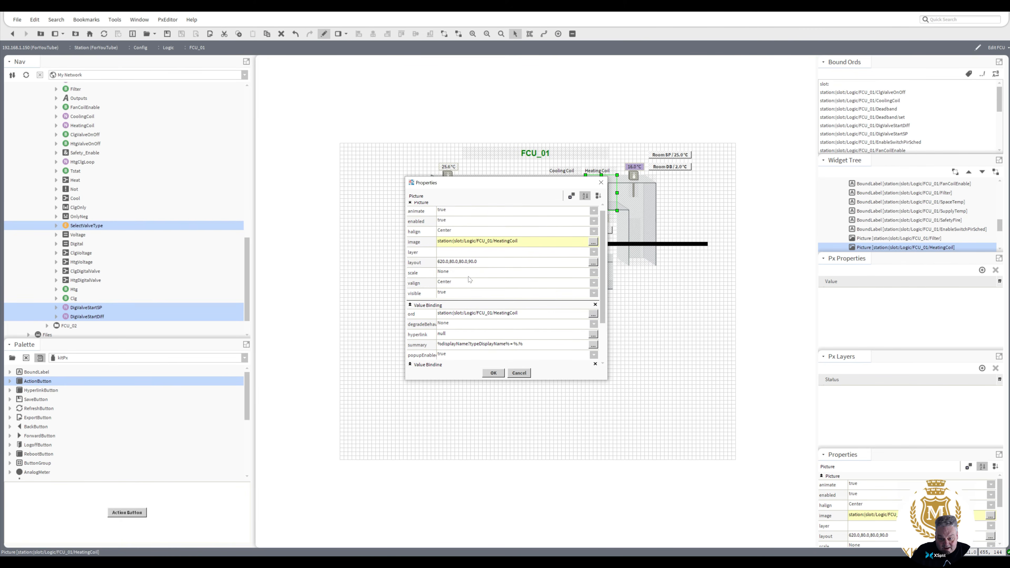
right_click(456, 292)
left_click(470, 296)
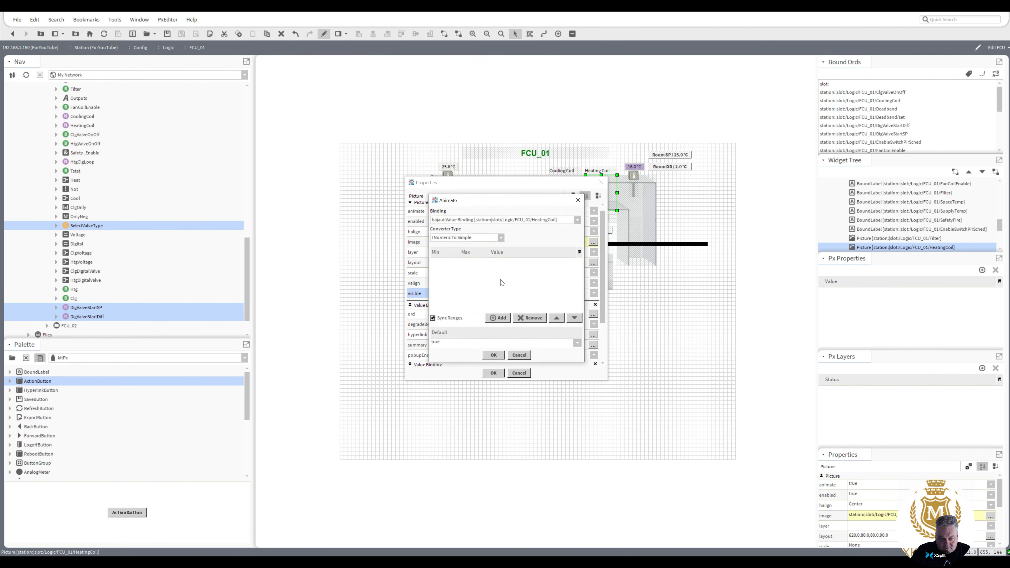
left_click(578, 220)
left_click(499, 238)
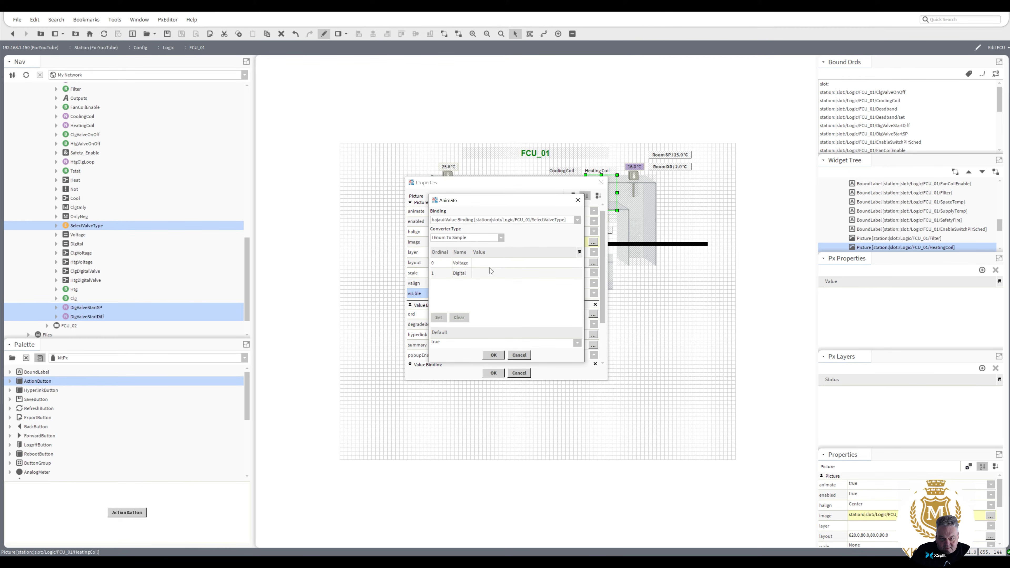
- Set the heating coil picture's visible value to true for the Voltage valve type
left_click(489, 274)
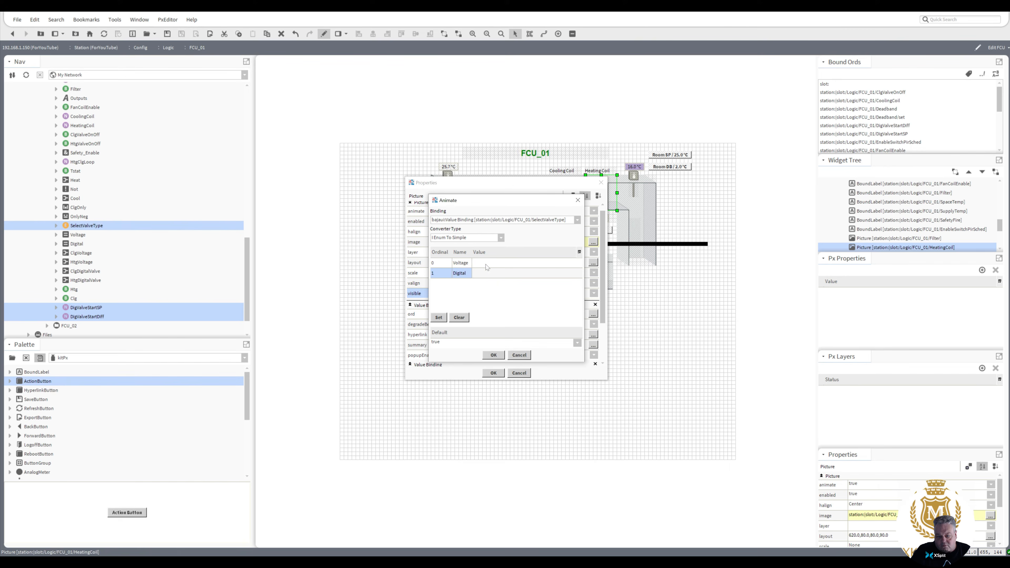
left_click(485, 263)
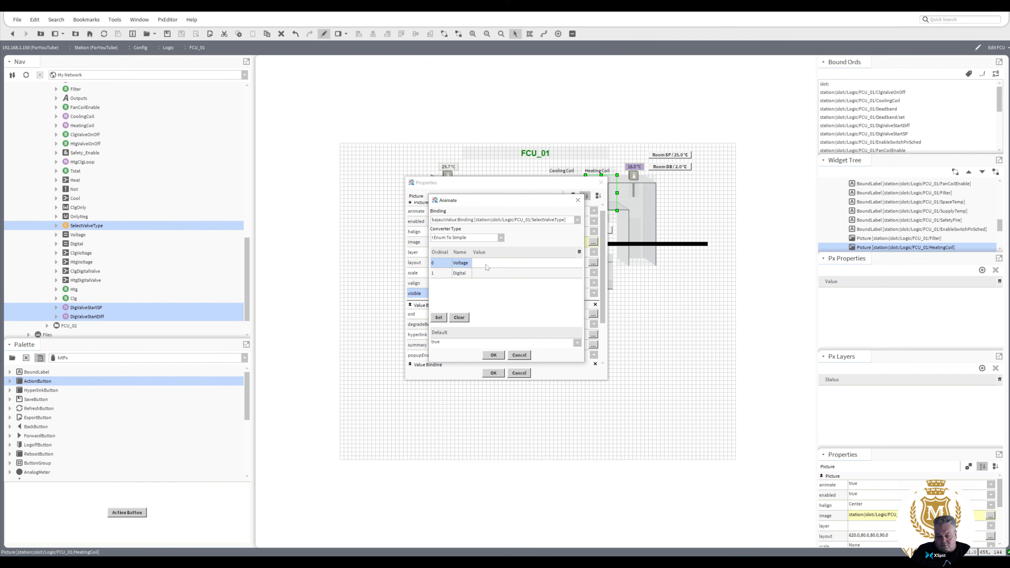
left_click(440, 317)
left_click(537, 281)
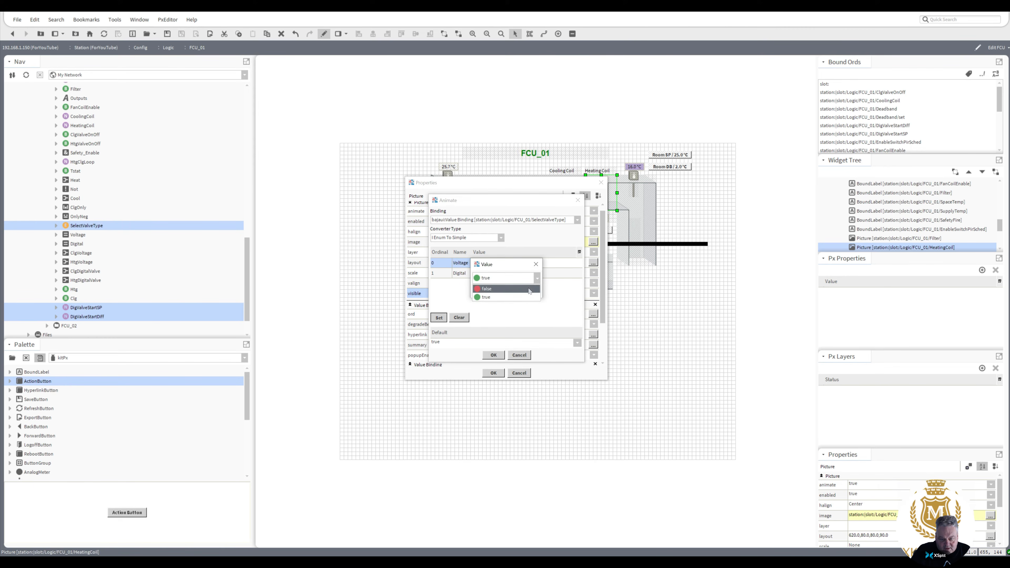
left_click(509, 288)
left_click(494, 291)
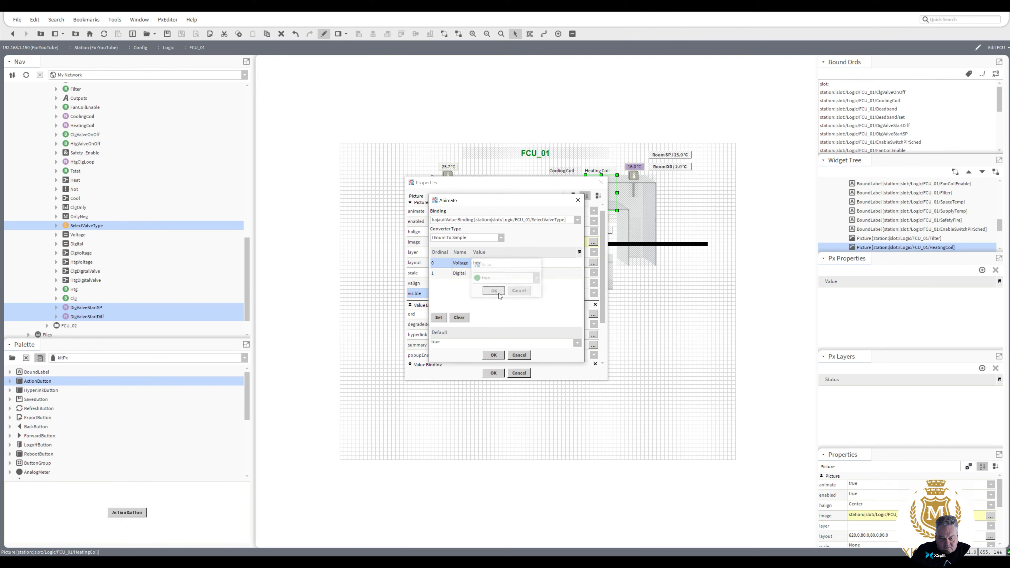
- Set the heating coil picture's visible value to false for the Digital valve type and apply the picture's properties
left_click(481, 275)
left_click(439, 317)
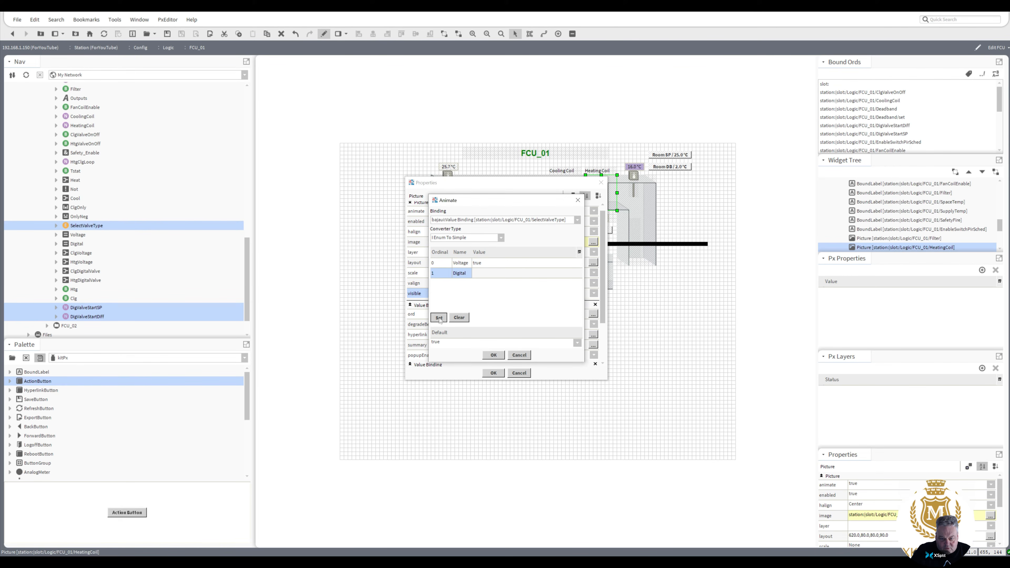
left_click(537, 280)
left_click(488, 295)
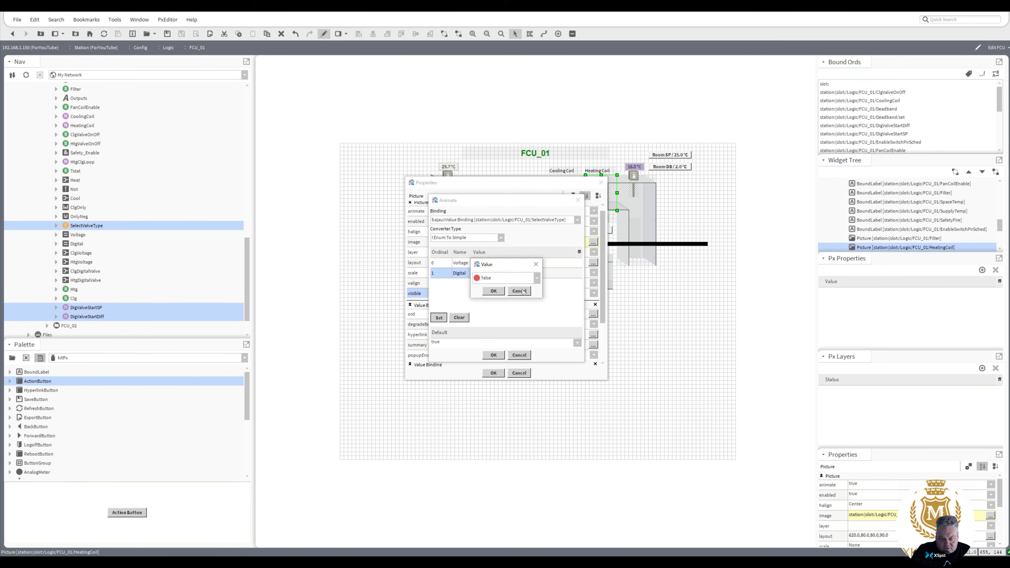
left_click(493, 291)
left_click(494, 355)
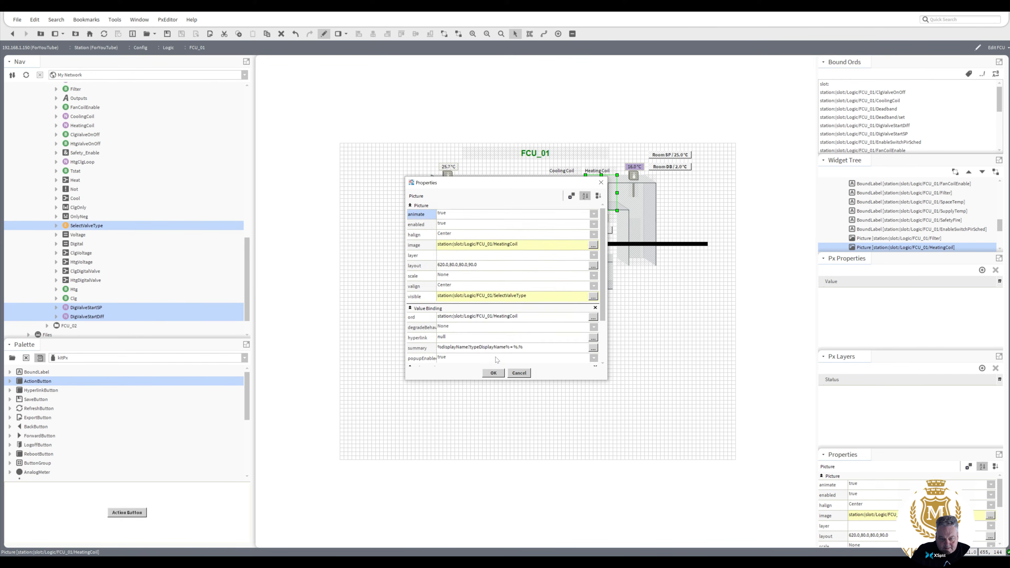
left_click(493, 374)
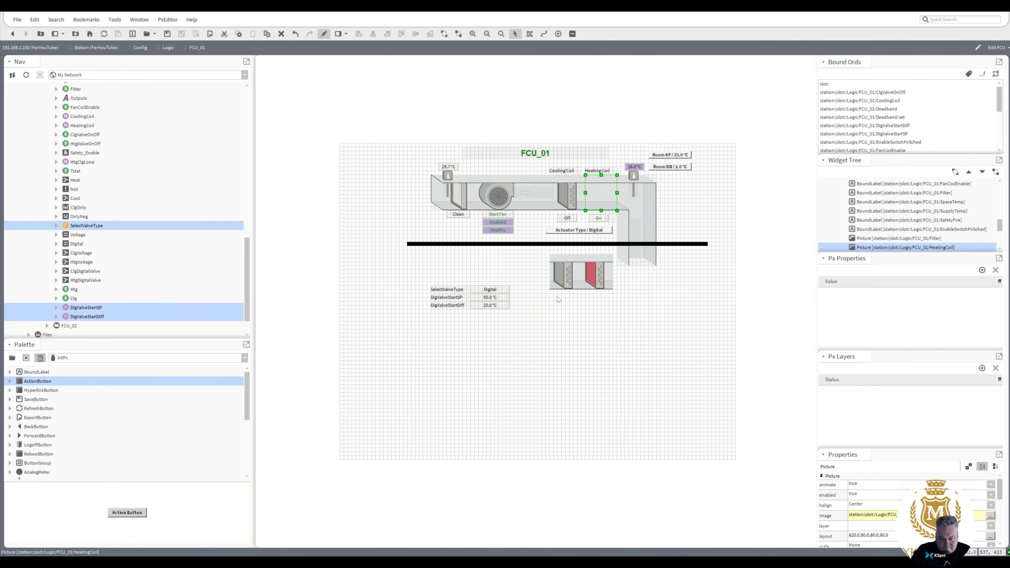
left_click(564, 275)
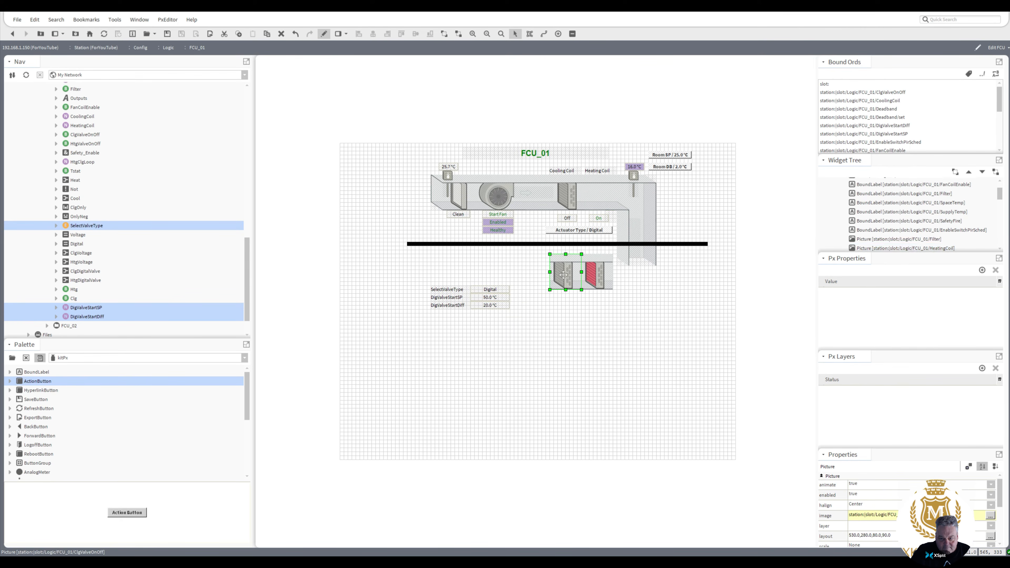
double_click(566, 220)
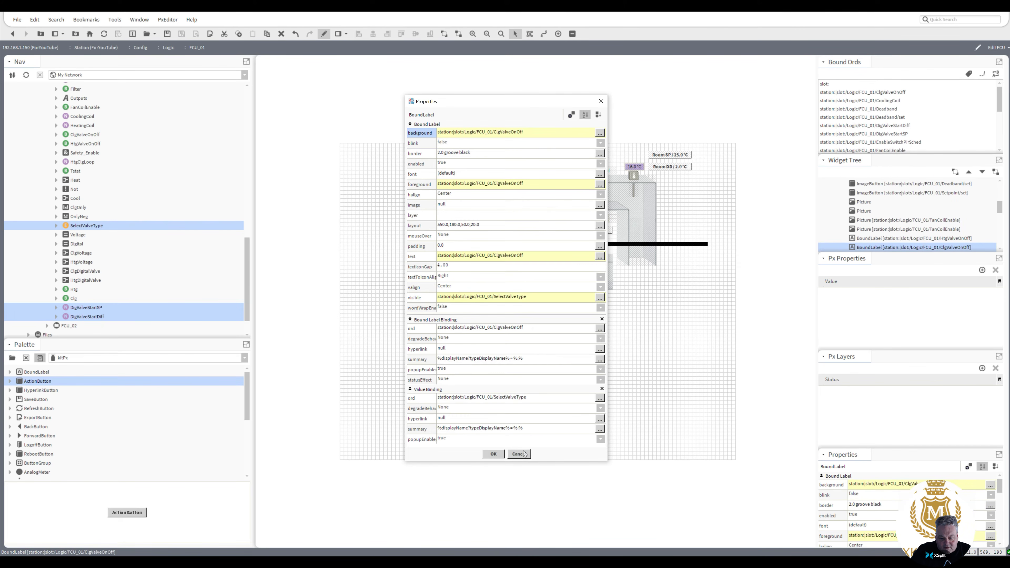
left_click(521, 454)
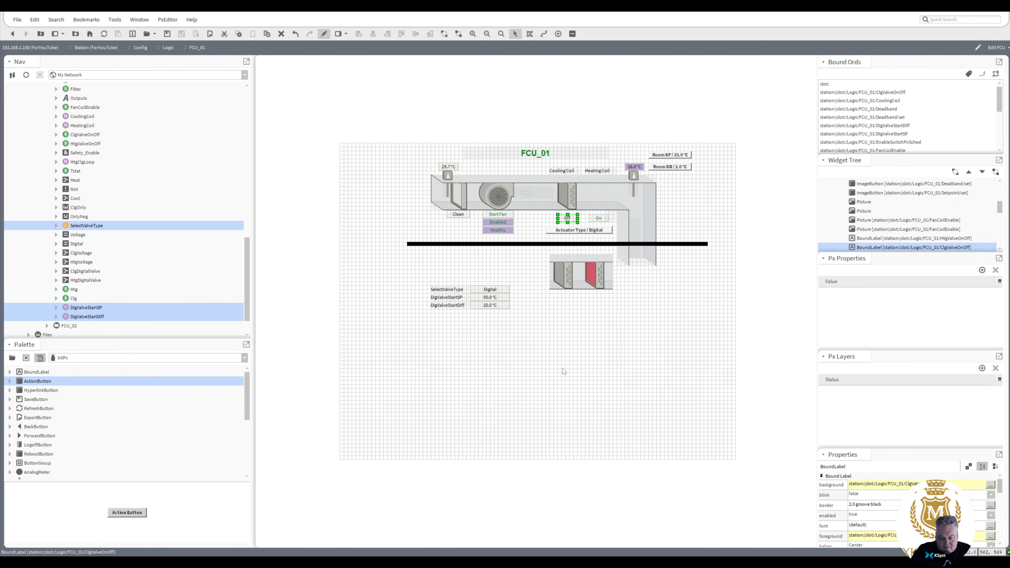
- Copy the SelectValveType ord from the value binding of the Actuator Type button and close its properties
double_click(573, 233)
left_click(541, 406)
key("ctrl+c")
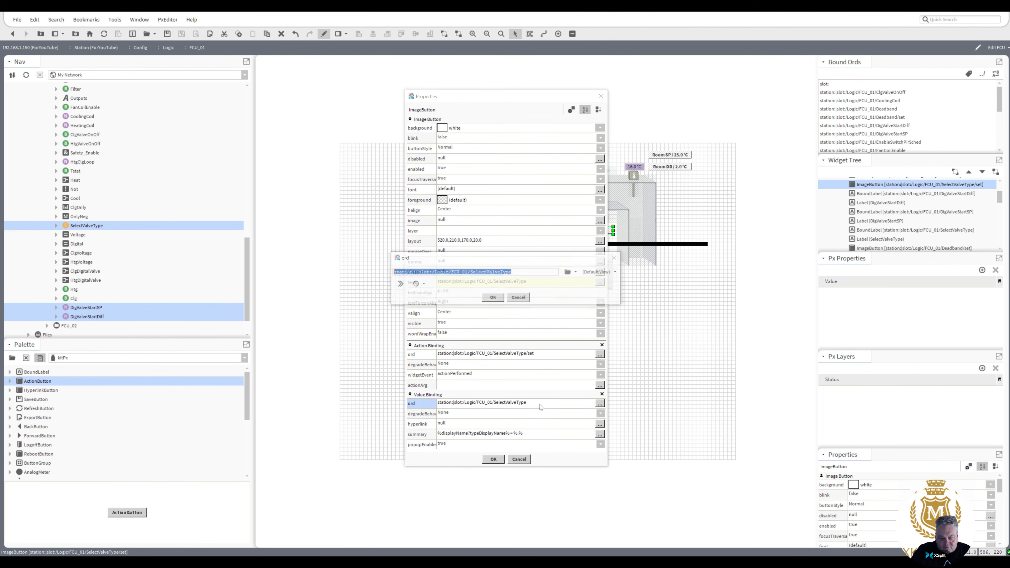
left_click(493, 297)
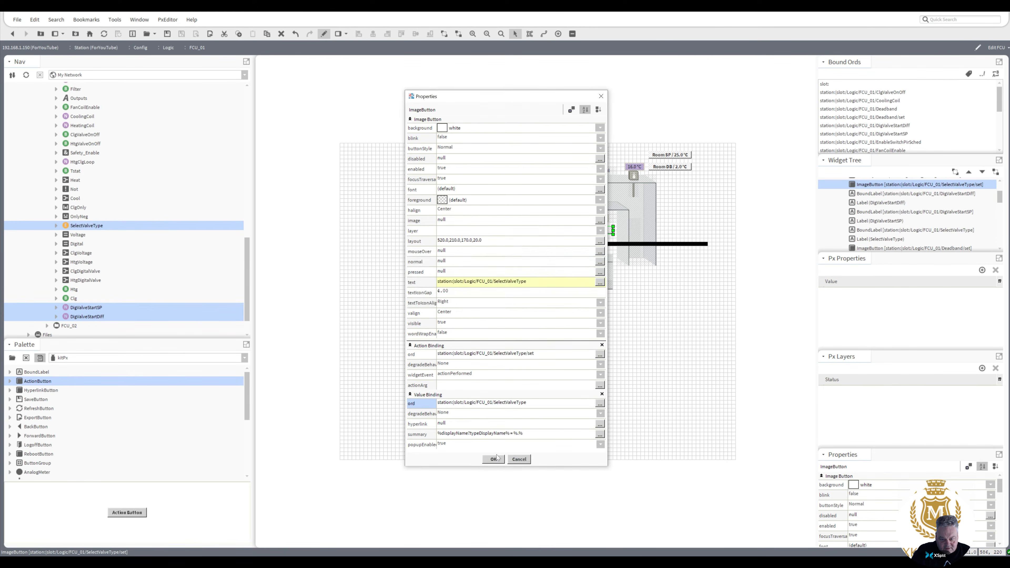
left_click(493, 459)
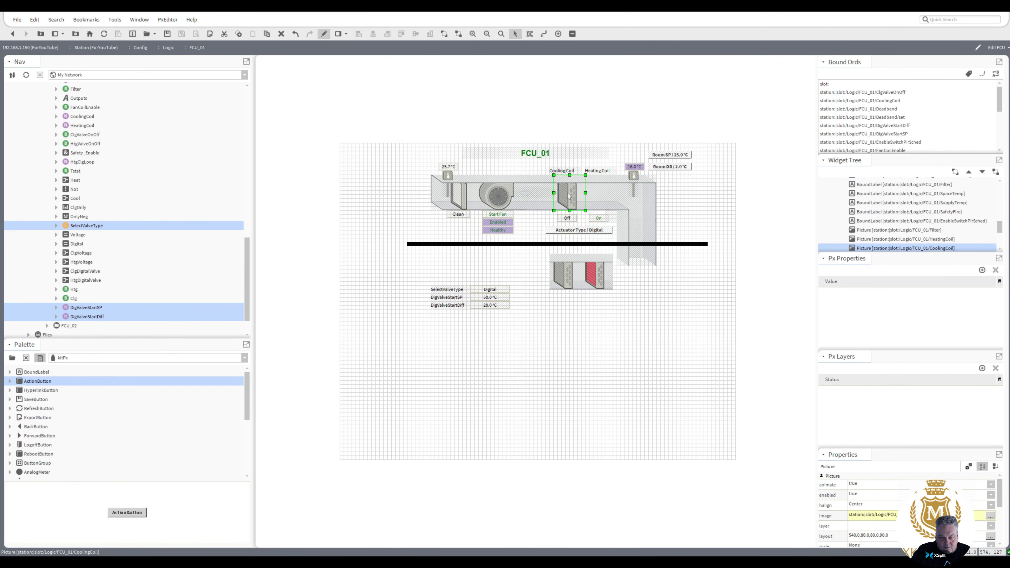
- Add a second value binding to the duct's cooling coil picture with the ord station:|slot:/Logic/FCU_01/SelectValveType
double_click(569, 195)
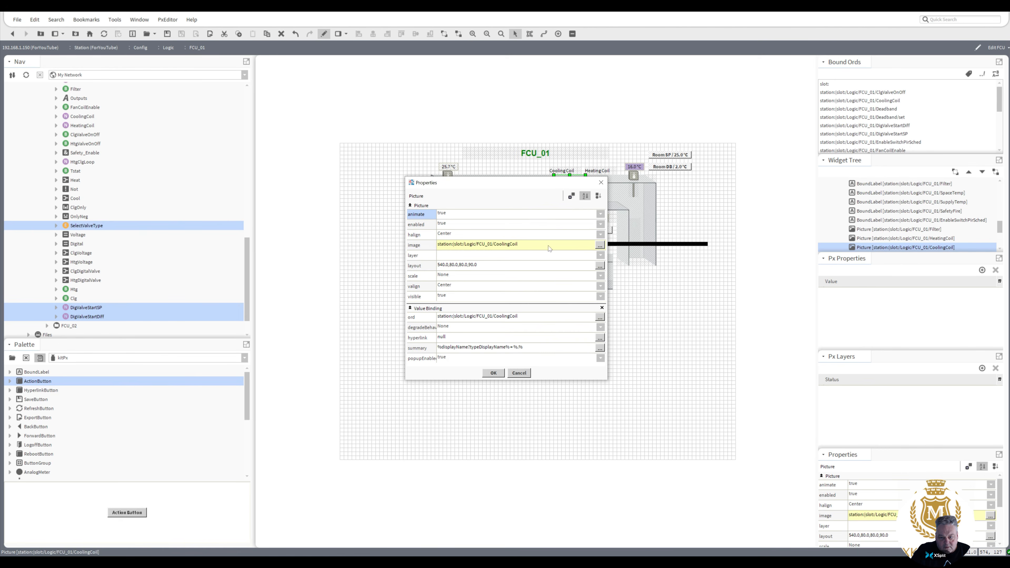
left_click(569, 197)
left_click(496, 382)
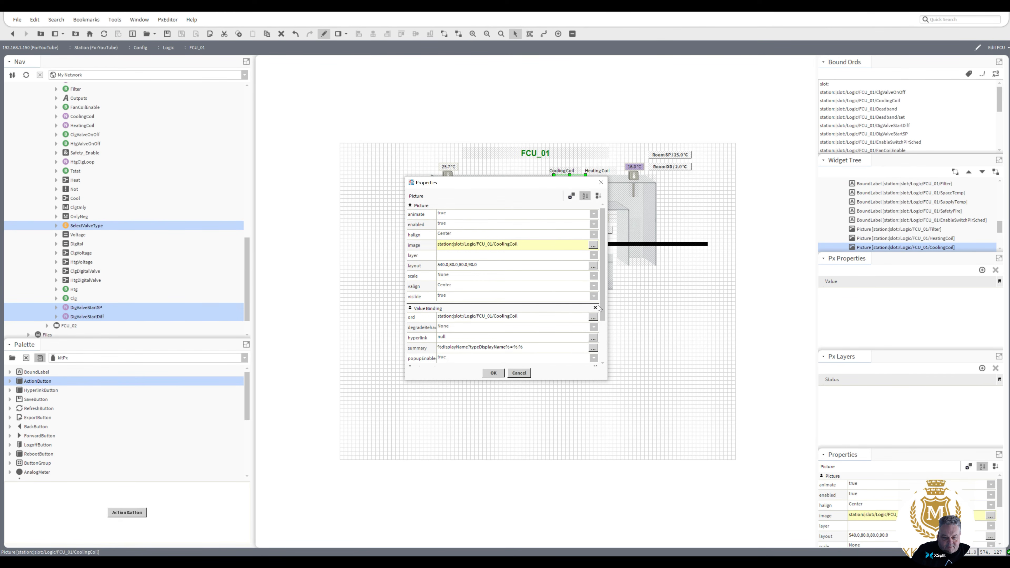
left_click(595, 308)
double_click(512, 324)
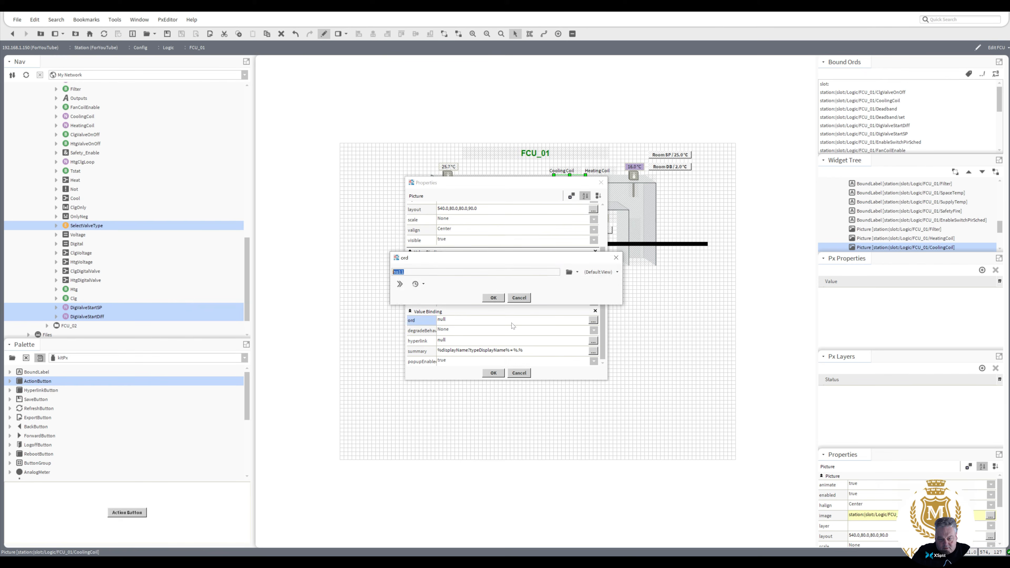
key("ctrl+v")
left_click(494, 298)
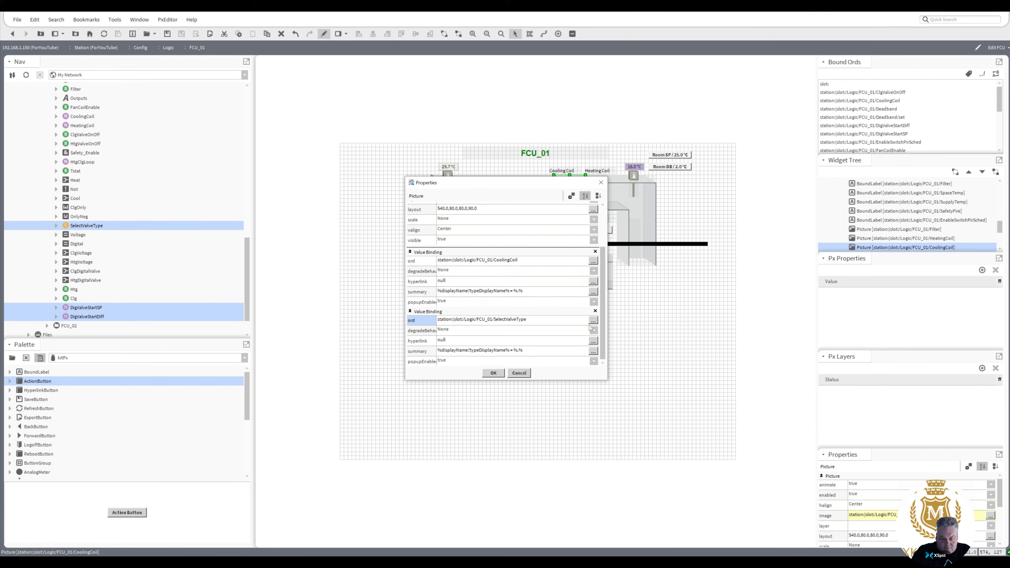
- Animate the duct cooling coil picture's visible property from the SelectValveType binding with the I Enum To Simple converter
scroll(517, 287, "up", 3)
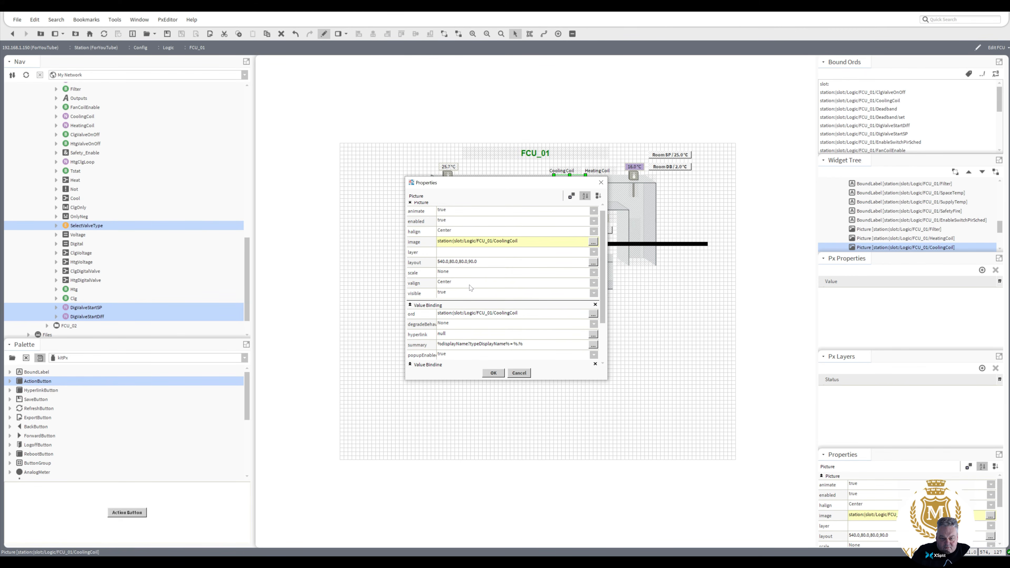
right_click(467, 294)
left_click(481, 296)
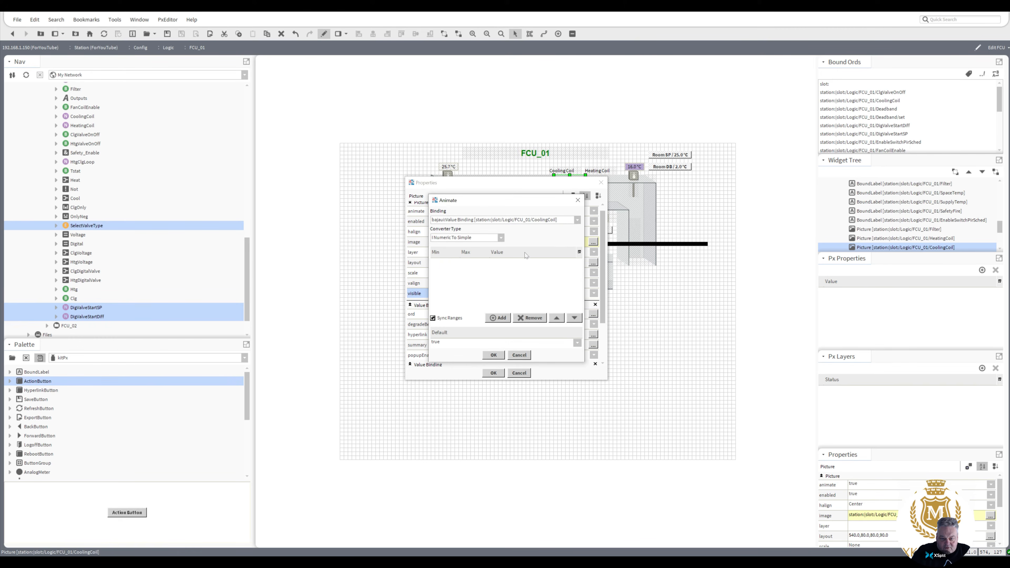
left_click(577, 220)
left_click(513, 238)
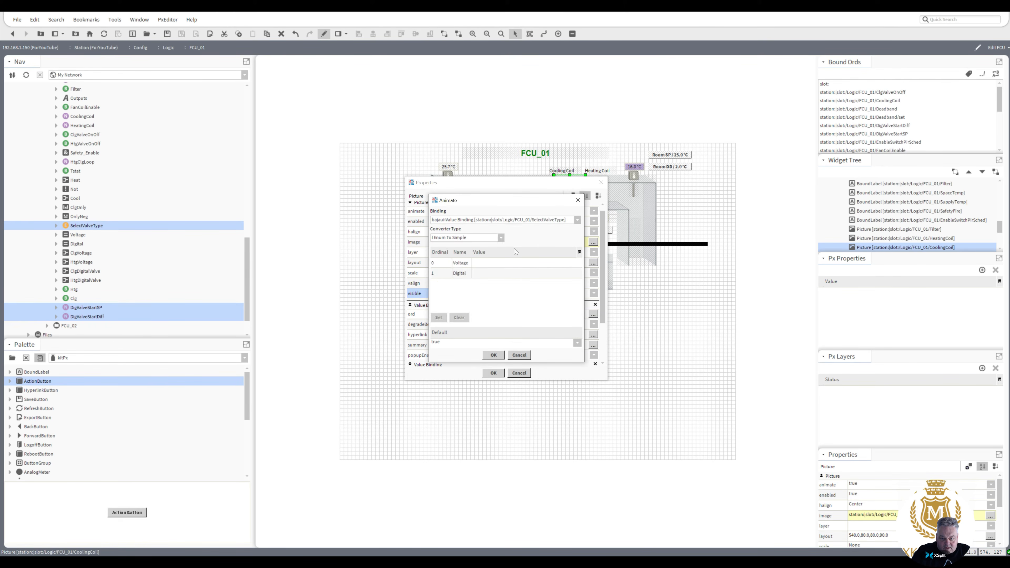
- Set the cooling coil picture's visible value to true for Voltage and false for Digital, and apply its properties
left_click(480, 264)
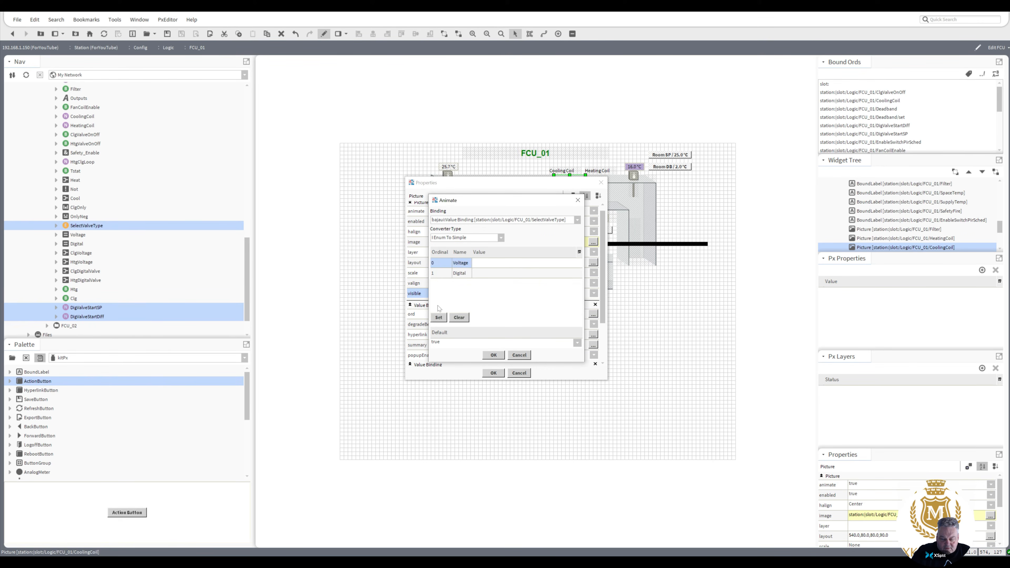
left_click(439, 318)
left_click(491, 299)
left_click(482, 275)
left_click(439, 318)
left_click(536, 278)
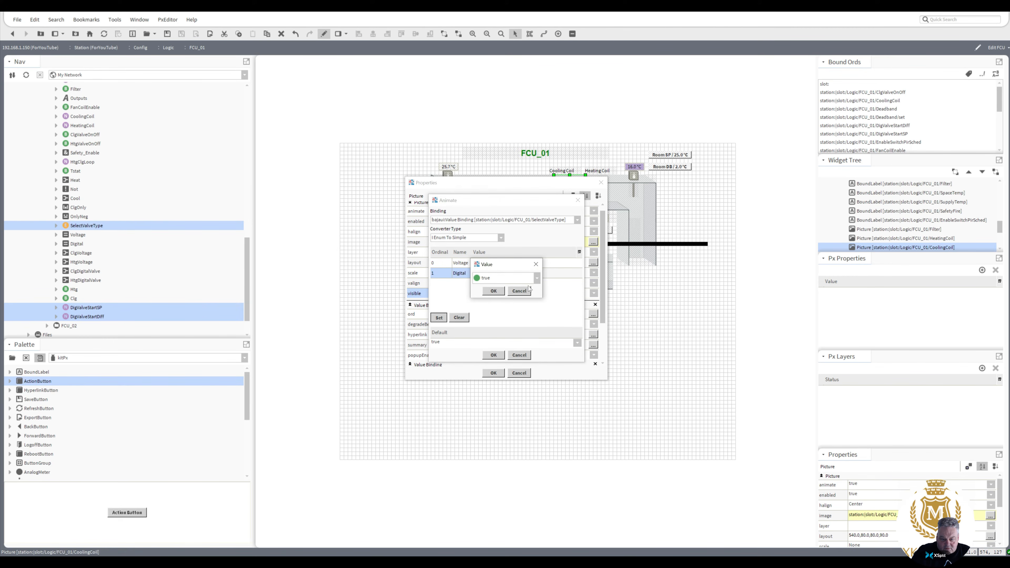
left_click(523, 289)
left_click(493, 295)
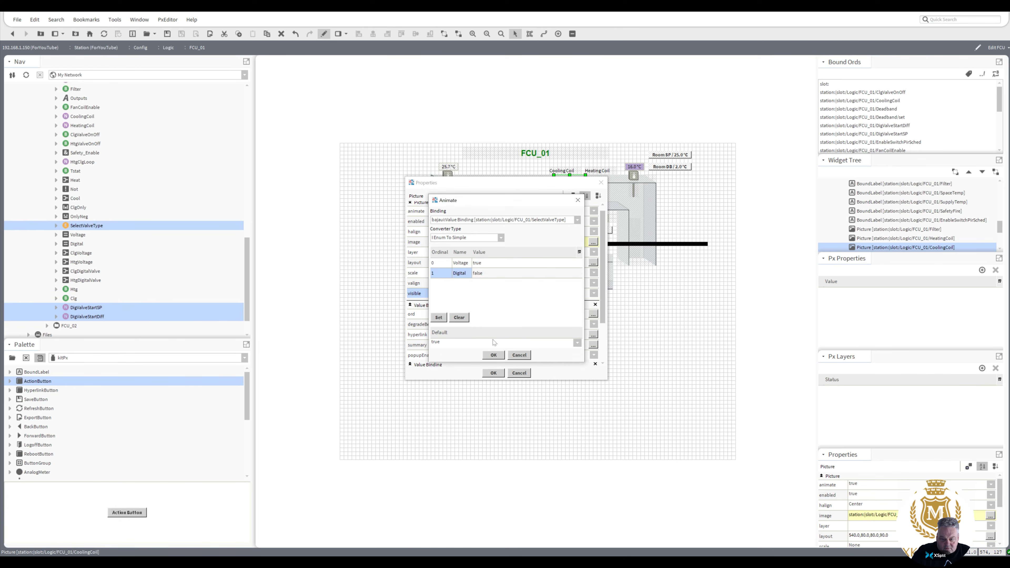
left_click(493, 355)
left_click(493, 374)
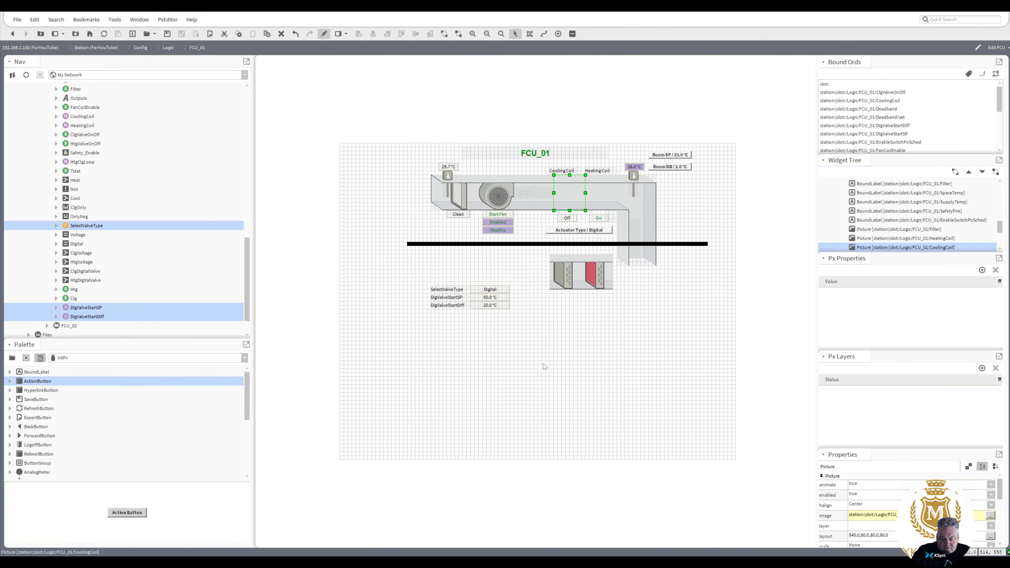
- Add a second value binding to the digital cooling coil picture below the duct with the ord station:|slot:/Logic/FCU_01/SelectValveType
left_click(568, 282)
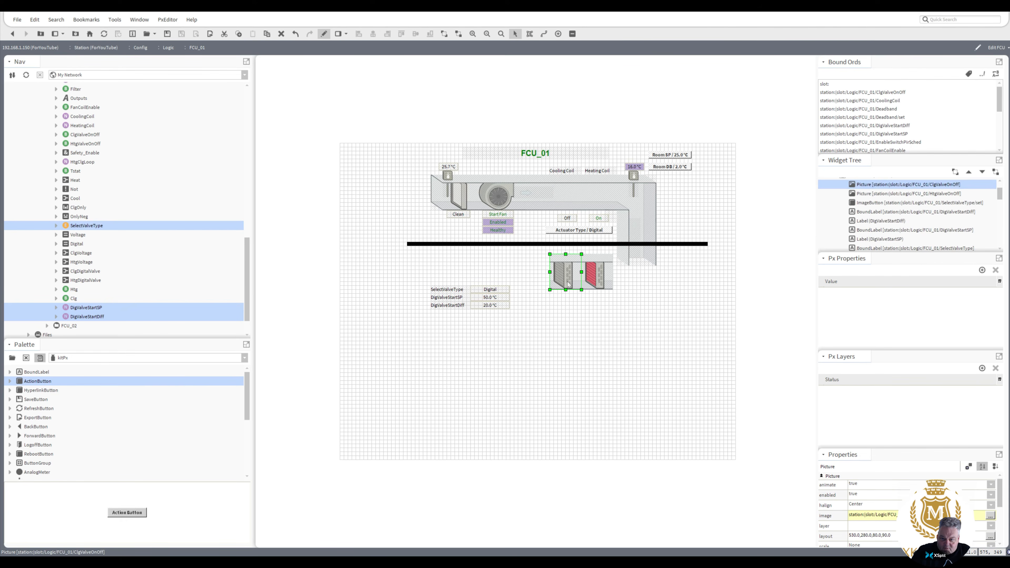
double_click(567, 281)
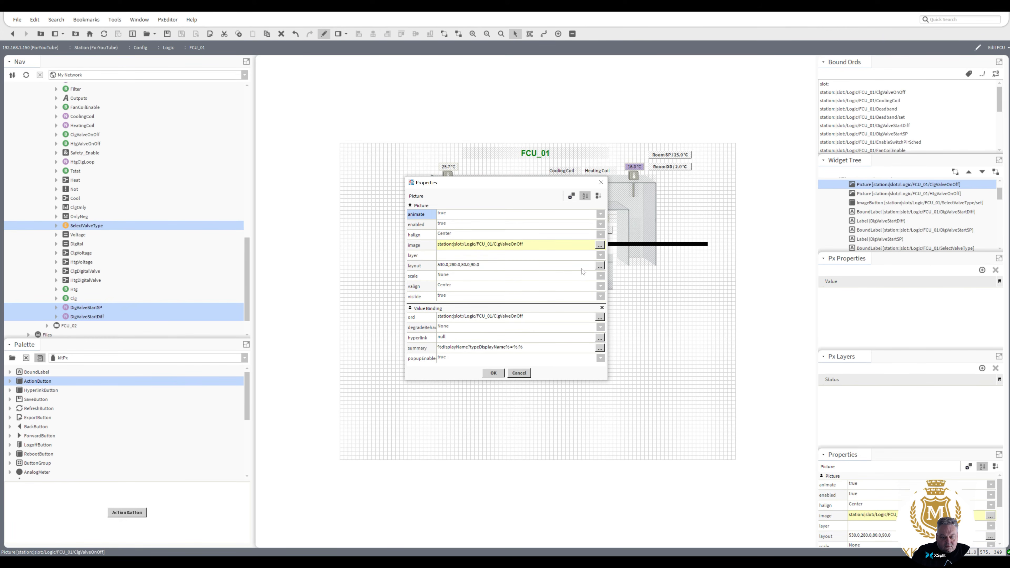
left_click(572, 196)
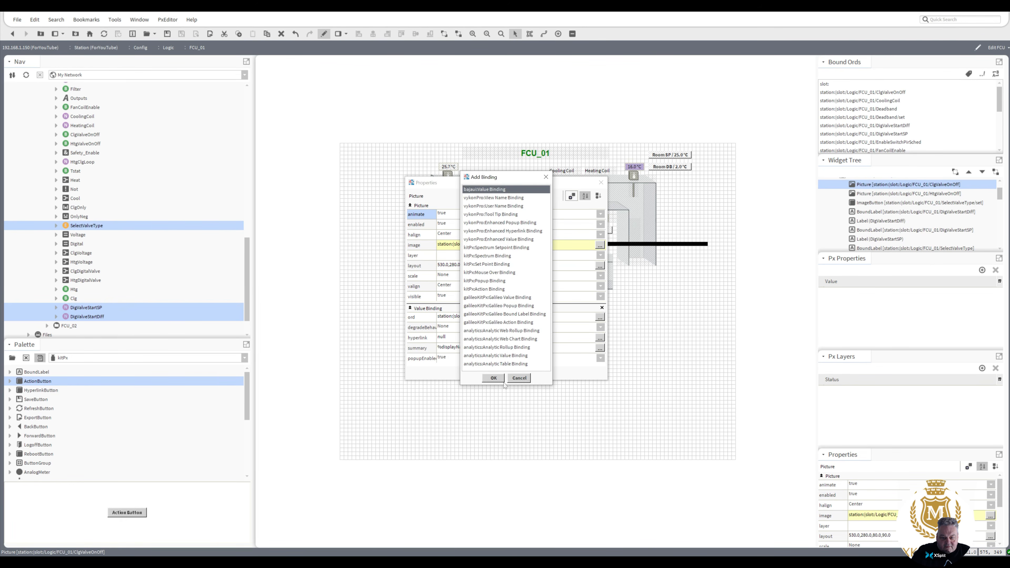
left_click(493, 377)
scroll(603, 366, "down", 3)
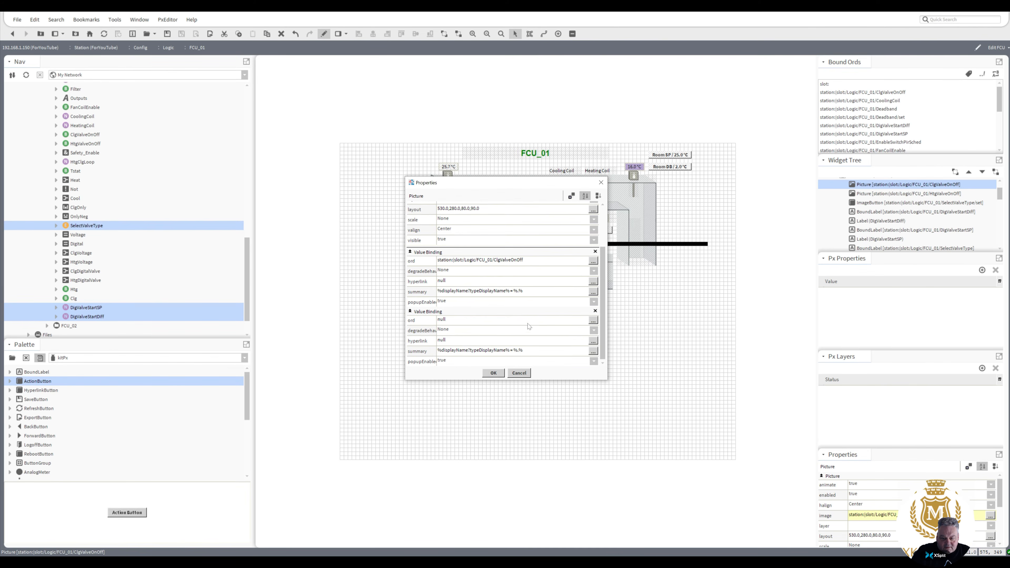
left_click(518, 323)
key("ctrl+v")
left_click(492, 299)
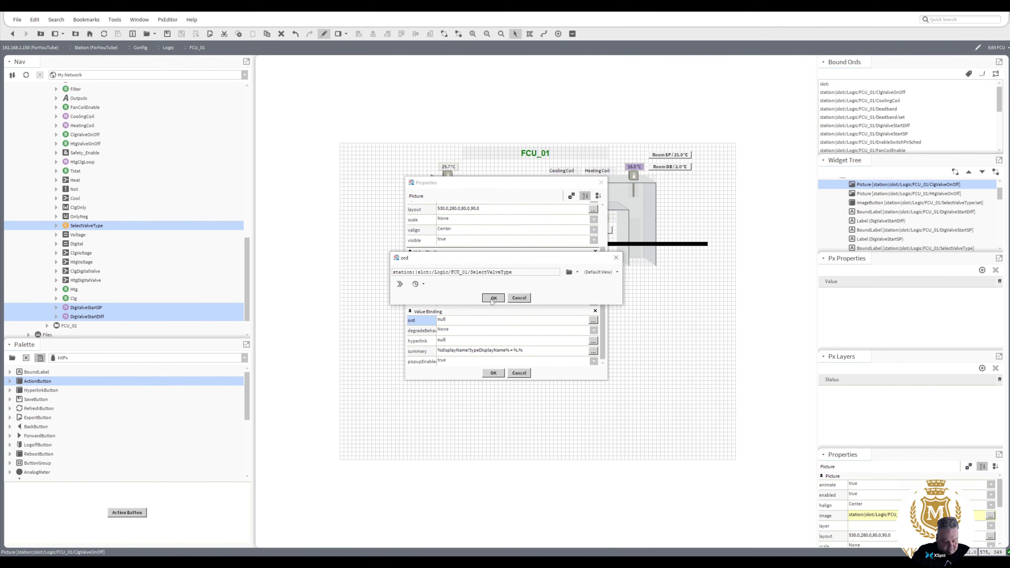
- Animate the digital cooling coil picture's visible property from the SelectValveType binding with the I Enum To Simple converter
right_click(459, 244)
left_click(471, 248)
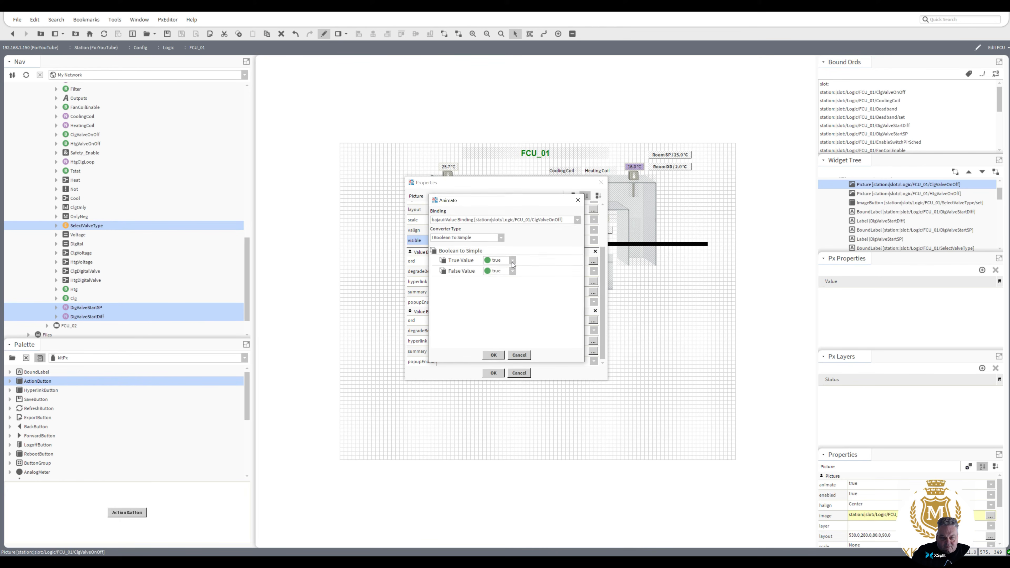
left_click(577, 220)
left_click(566, 237)
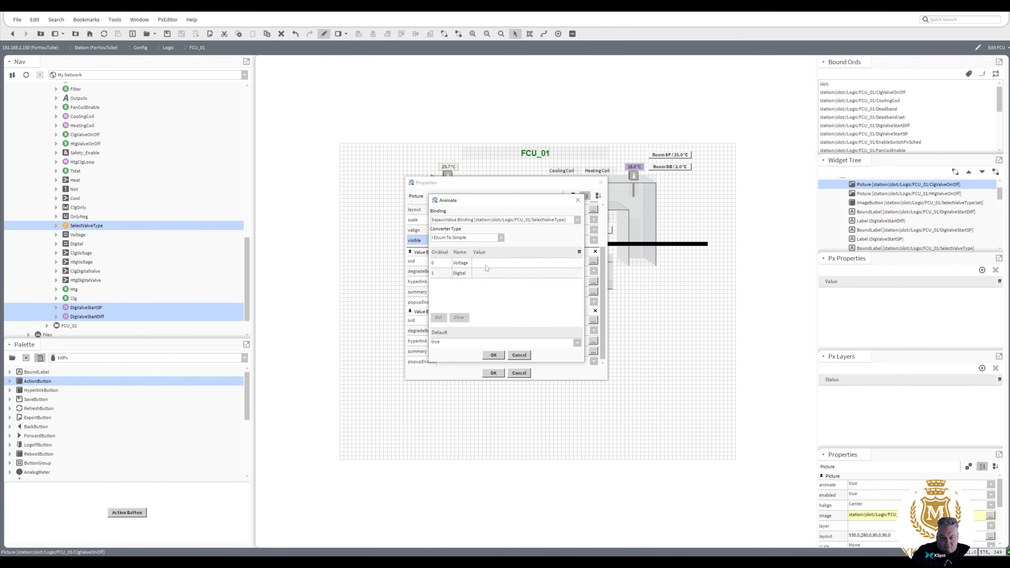
- Set the digital cooling coil picture's visible value to false for Voltage and true for Digital, and apply its properties
left_click(485, 265)
left_click(440, 317)
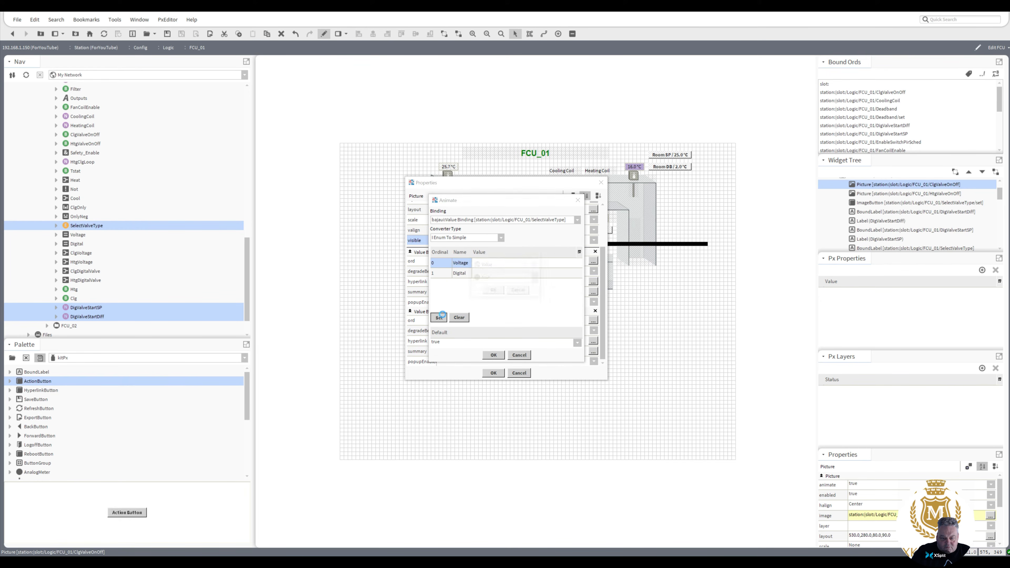
left_click(520, 278)
left_click(493, 297)
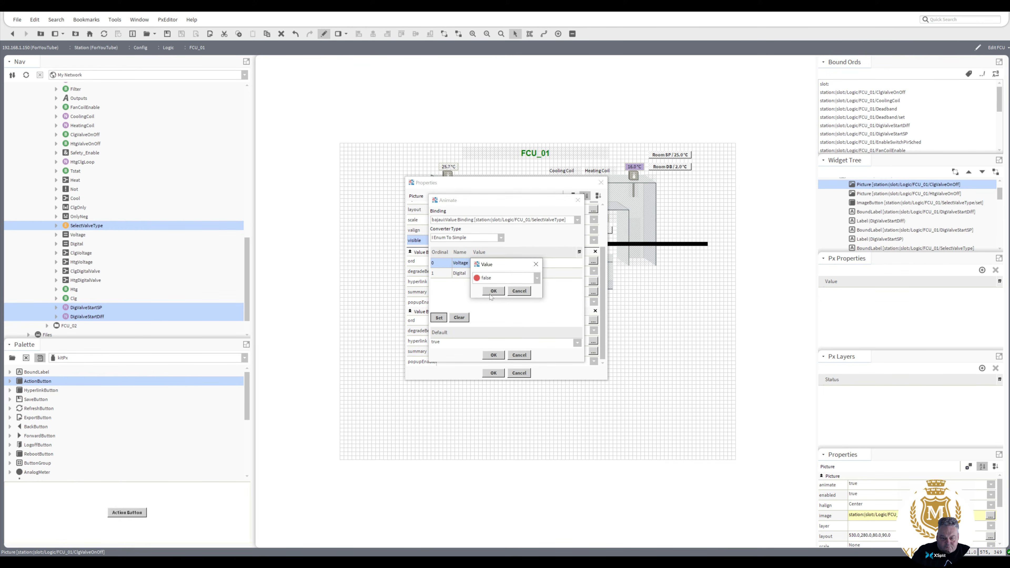
left_click(494, 291)
left_click(492, 275)
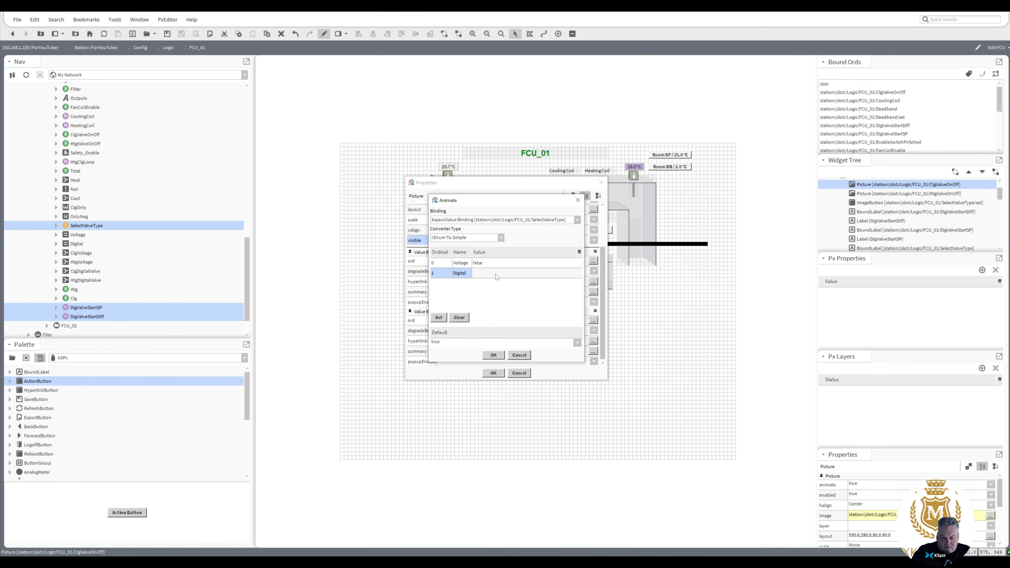
left_click(440, 316)
left_click(494, 291)
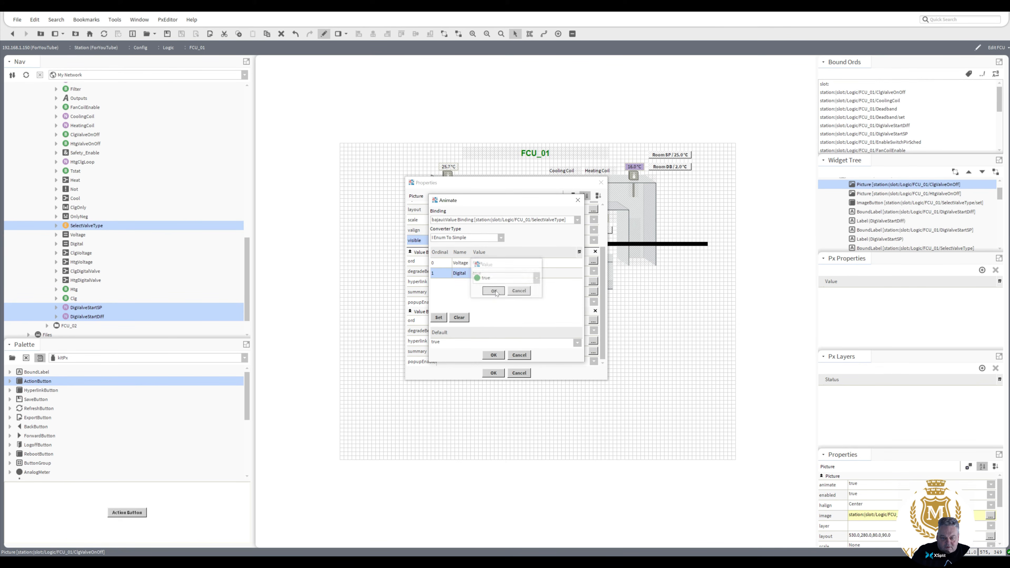
left_click(494, 356)
left_click(493, 374)
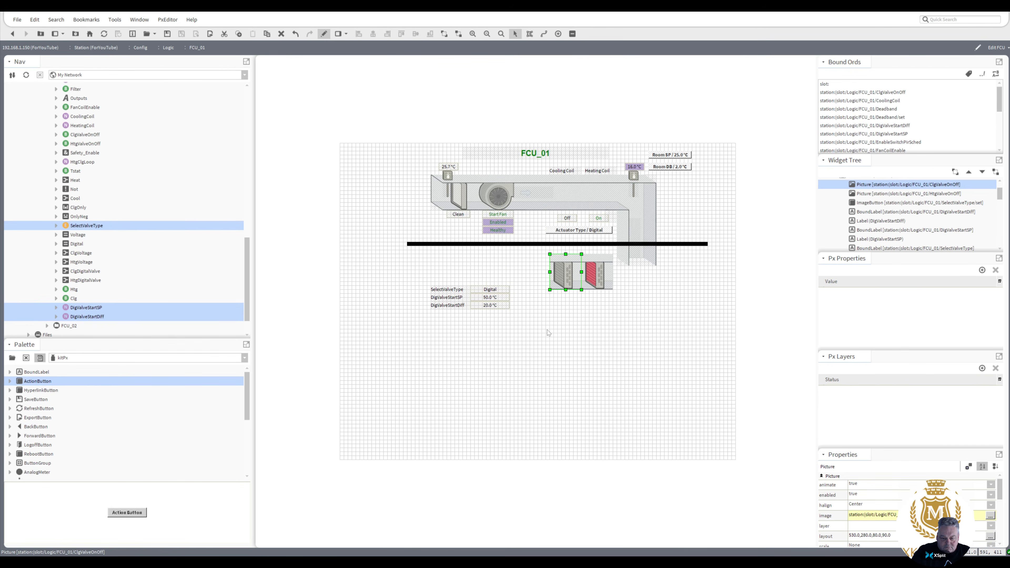
- Add a second value binding to the digital heating coil picture below the duct with the ord station:|slot:/Logic/FCU_01/SelectValveType
double_click(596, 283)
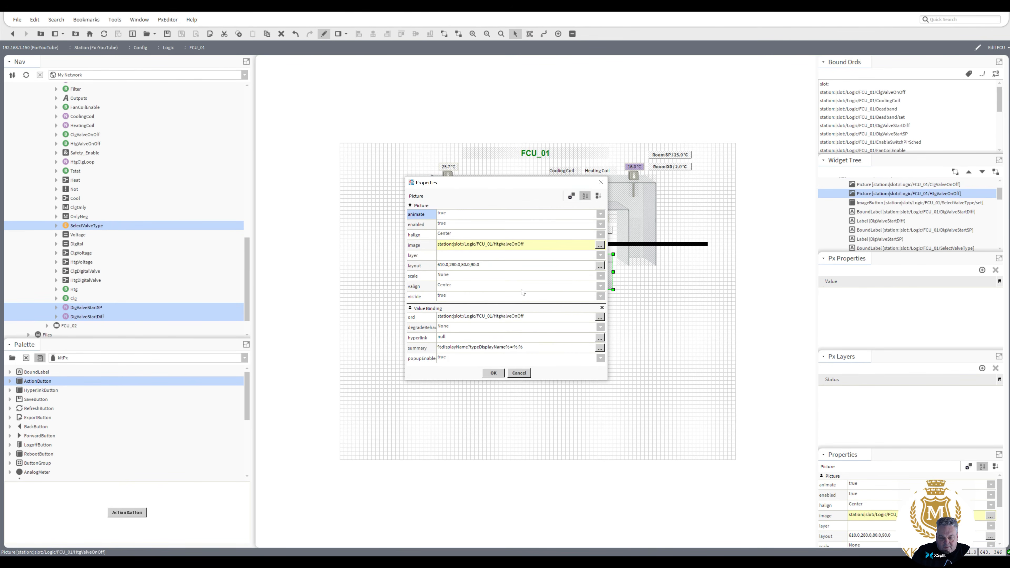
left_click(570, 197)
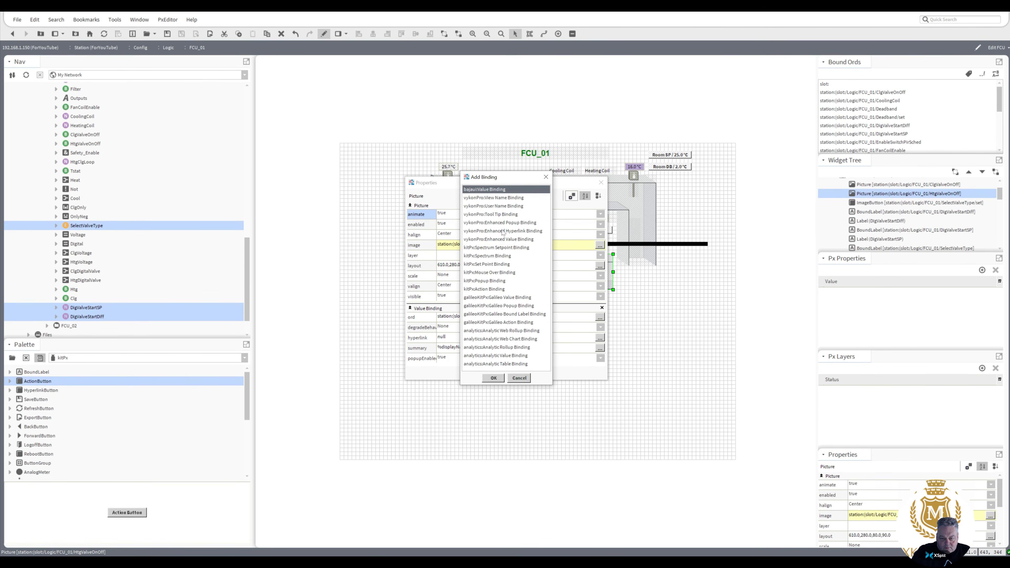
double_click(497, 191)
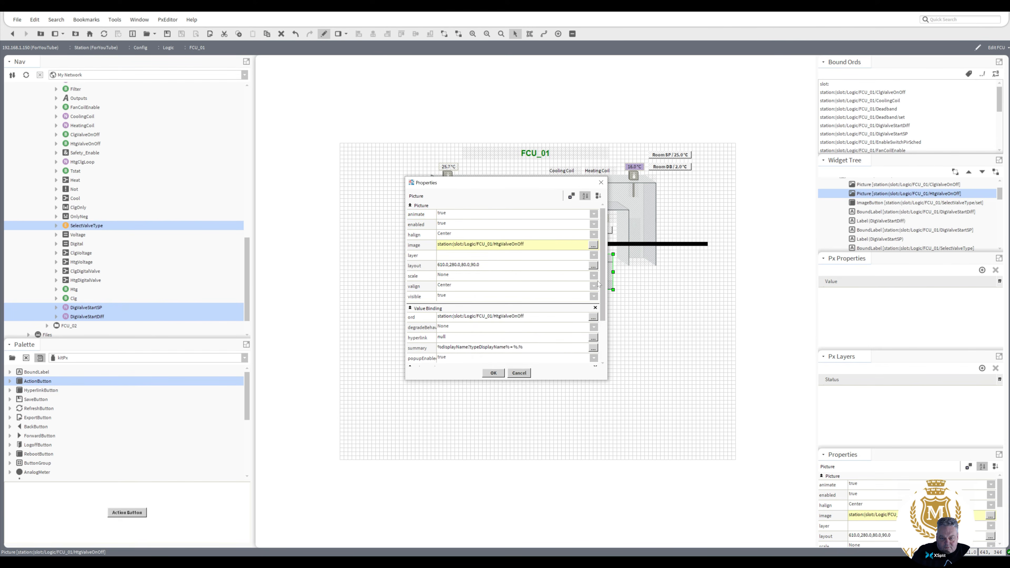
scroll(601, 344, "down", 3)
left_click(512, 323)
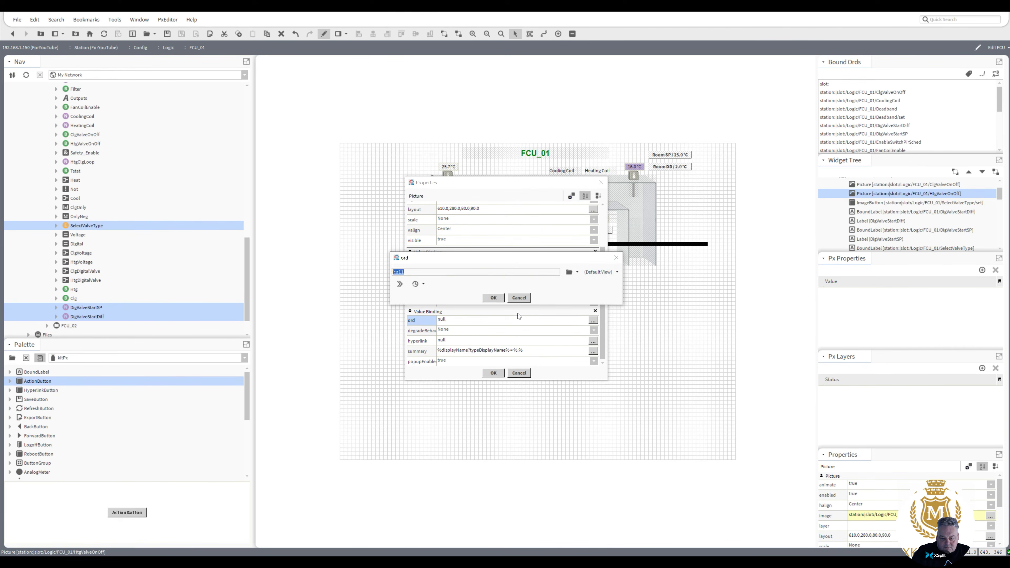
type("station:|slot:/Logic/FCU_01/SelectValveType")
left_click(495, 298)
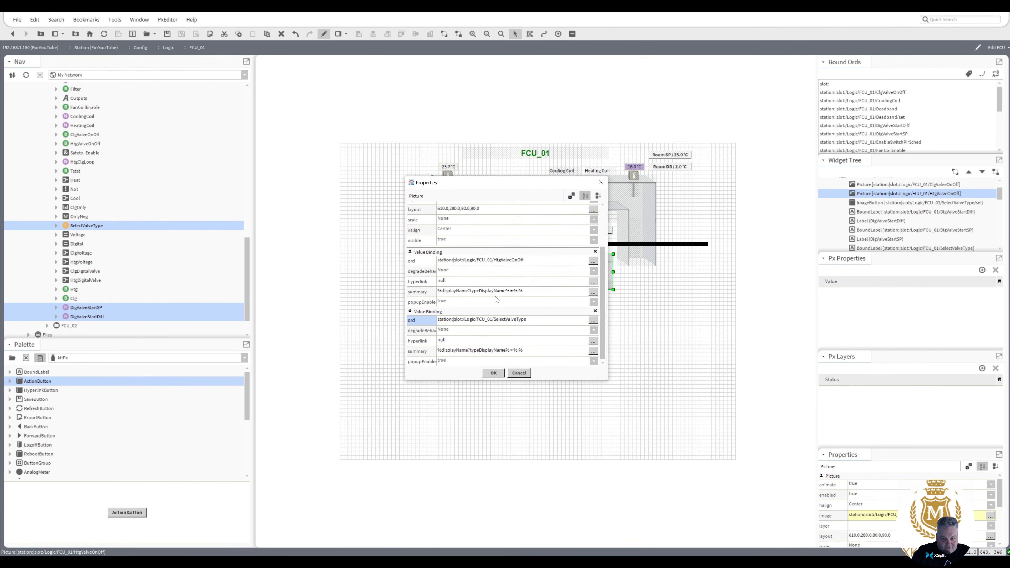
- Animate the digital heating coil picture's visible property from the SelectValveType binding with the I Enum To Simple converter
right_click(490, 244)
left_click(502, 249)
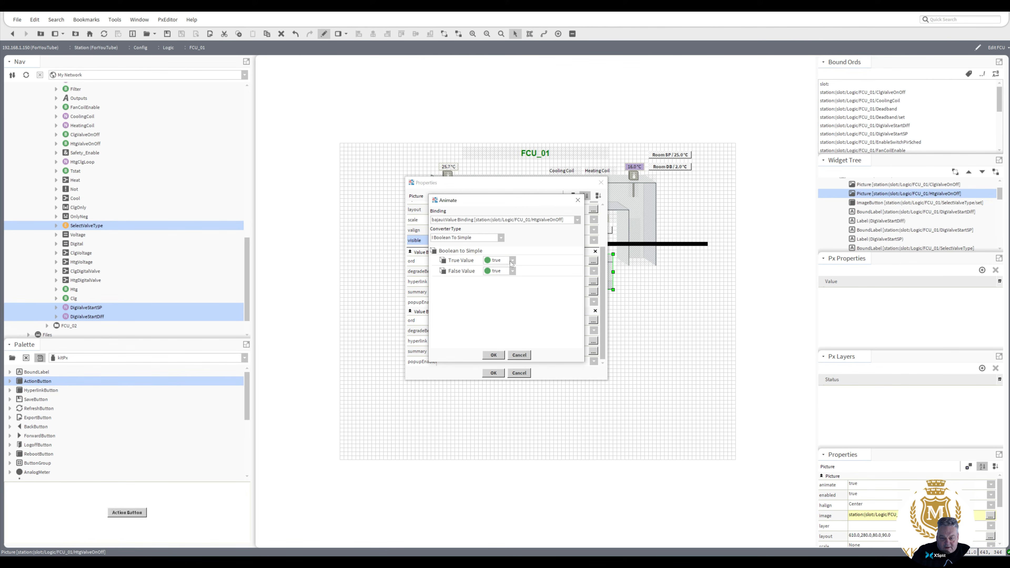
left_click(577, 220)
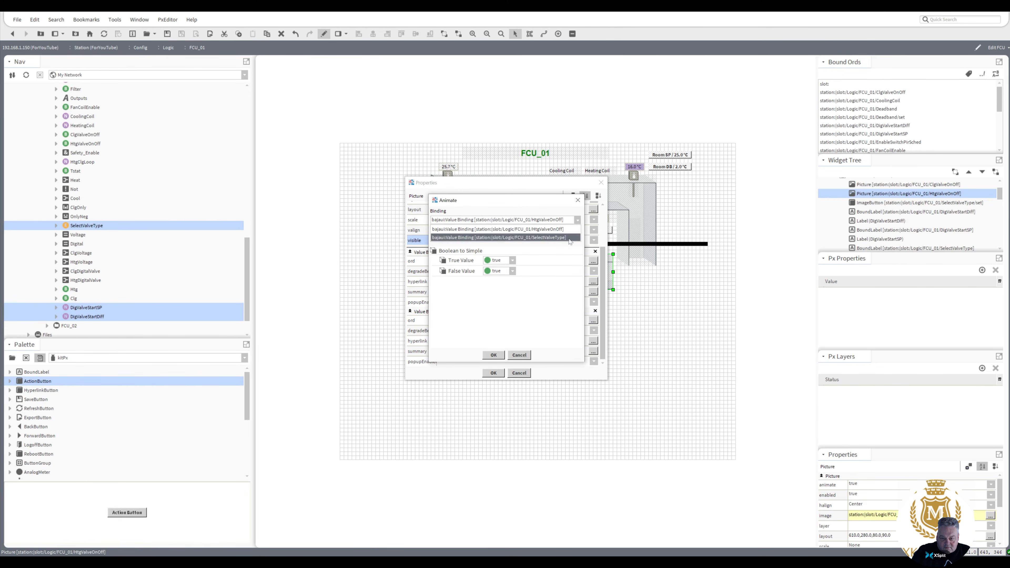
left_click(508, 253)
- Set the digital heating coil picture's visible value to false for Voltage and true for Digital, and apply its properties
left_click(485, 263)
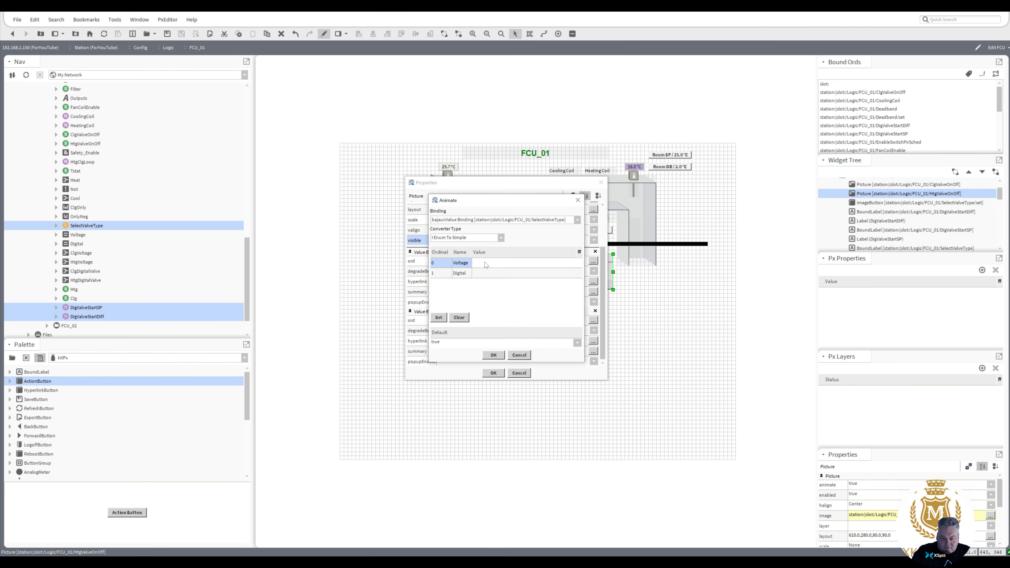
left_click(439, 317)
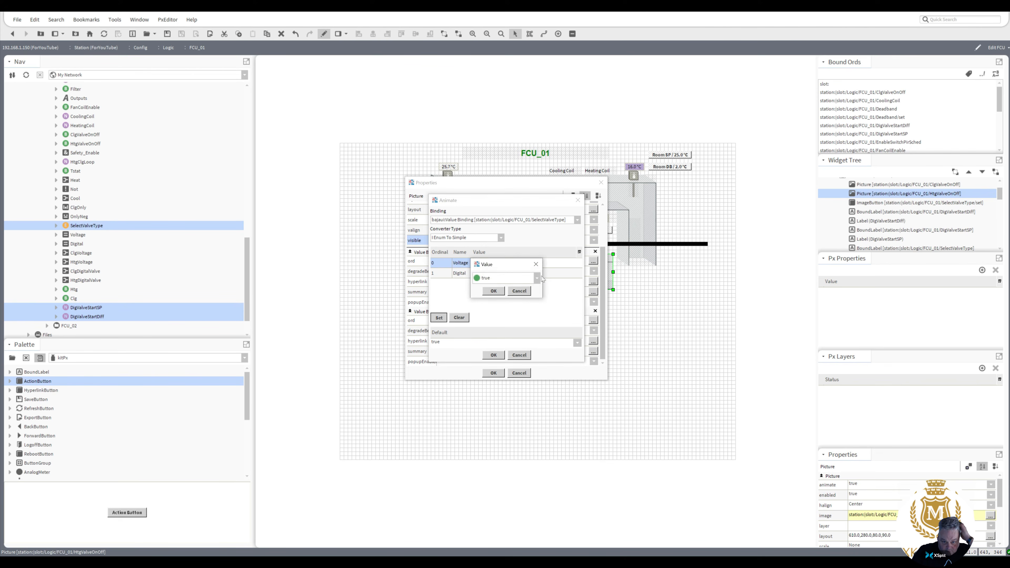
left_click(537, 278)
left_click(489, 295)
left_click(494, 291)
left_click(485, 275)
left_click(439, 317)
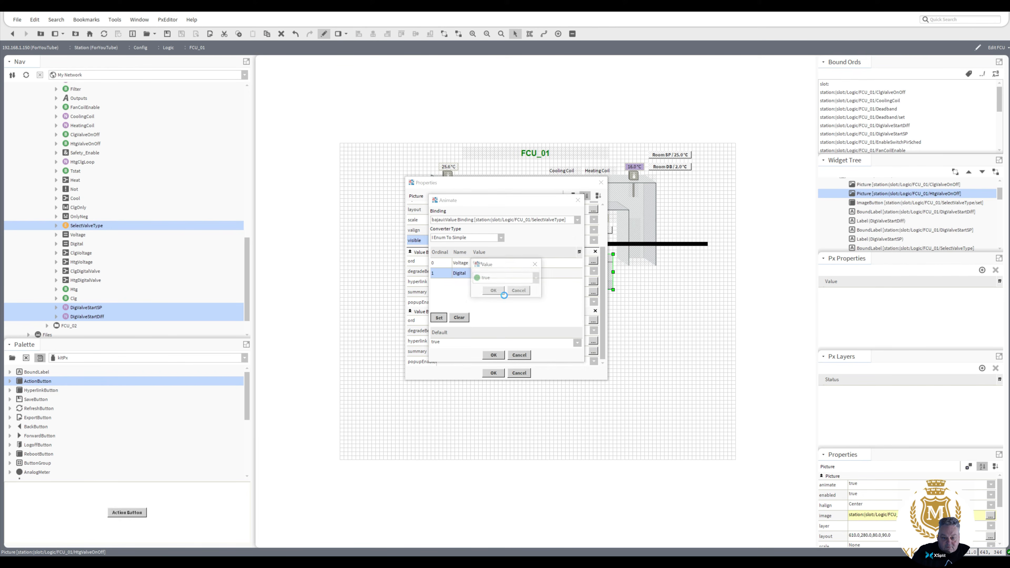
left_click(494, 291)
left_click(493, 355)
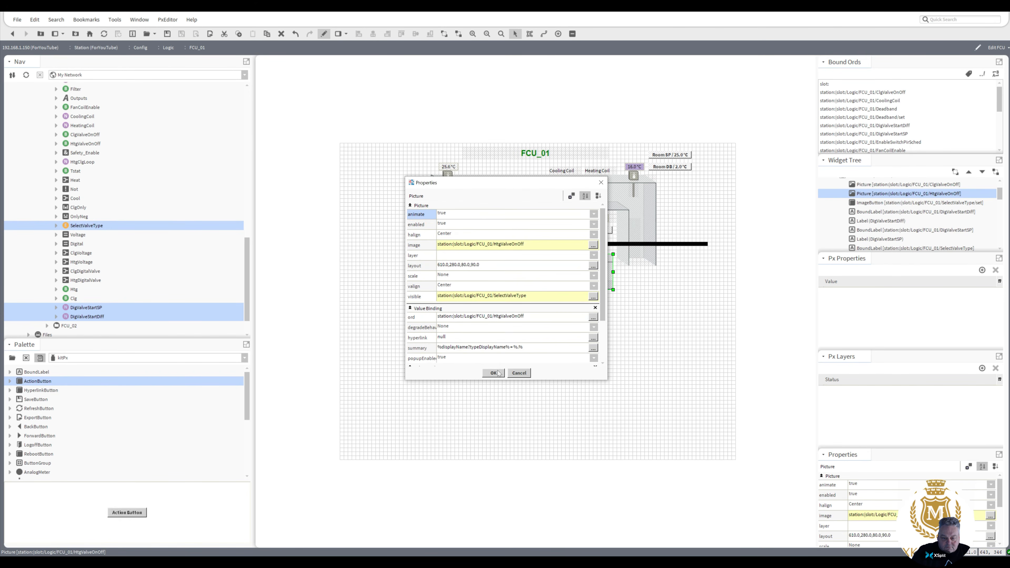
left_click(494, 373)
- Move both digital coil pictures straight up into the duct, beneath the Cooling Coil and Heating Coil labels, and deselect them
left_click_drag(631, 316, 523, 247)
key("Up")
key("Up")
key("Up")
key("Up")
key("Up")
key("Up")
key("Up")
key("Up")
key("Up")
key("Up")
key("Up")
key("Up")
key("Up")
key("Up")
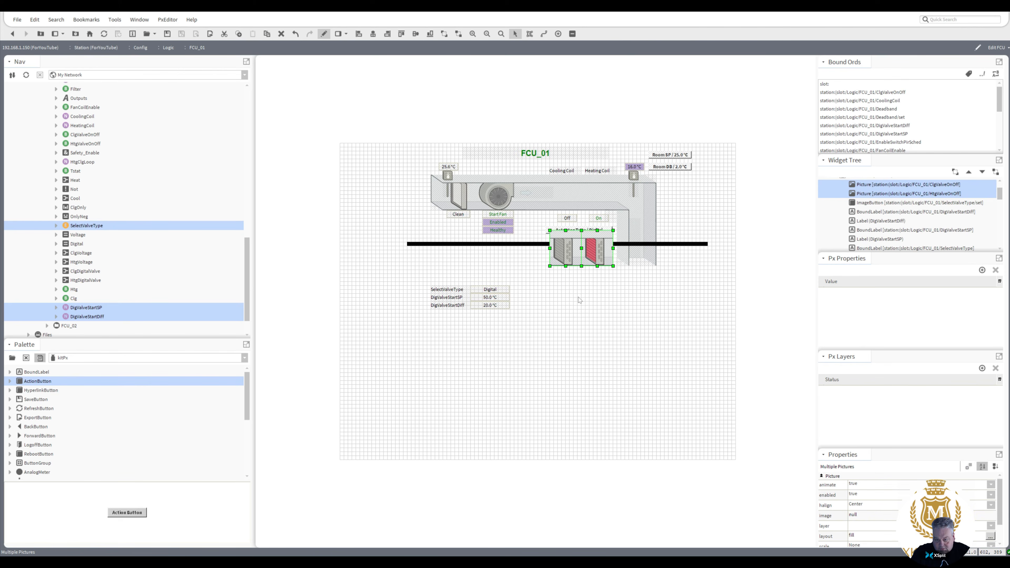
key("Up")
key("Up")
key("Up")
key("Up")
key("Up")
key("Up")
key("Up")
key("Up")
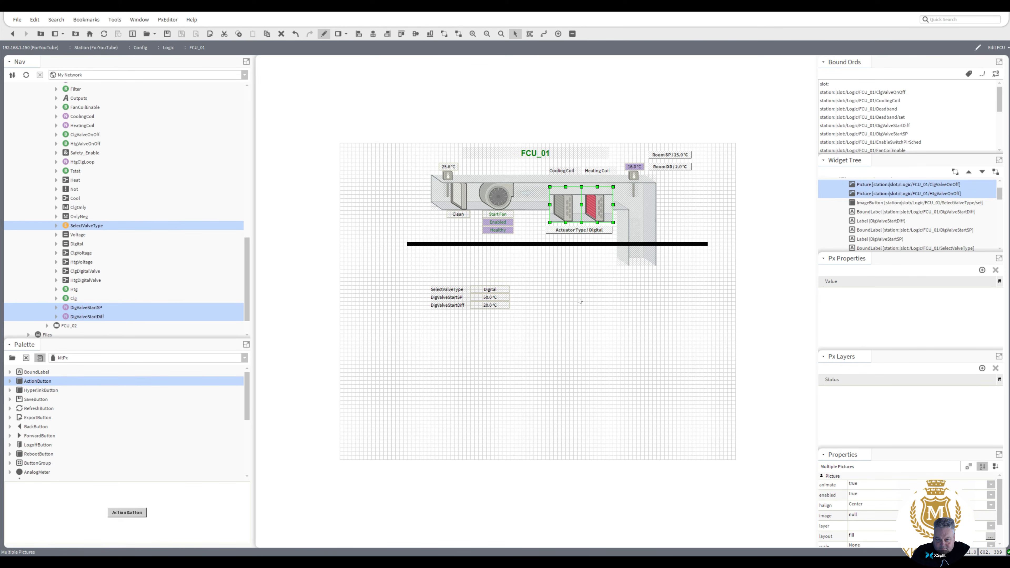
key("Up")
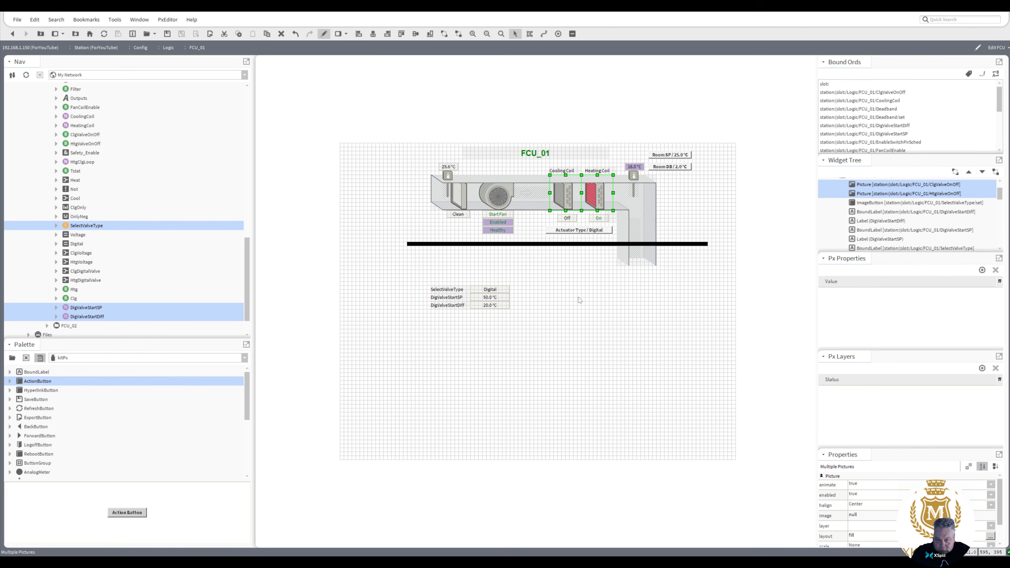
left_click(573, 300)
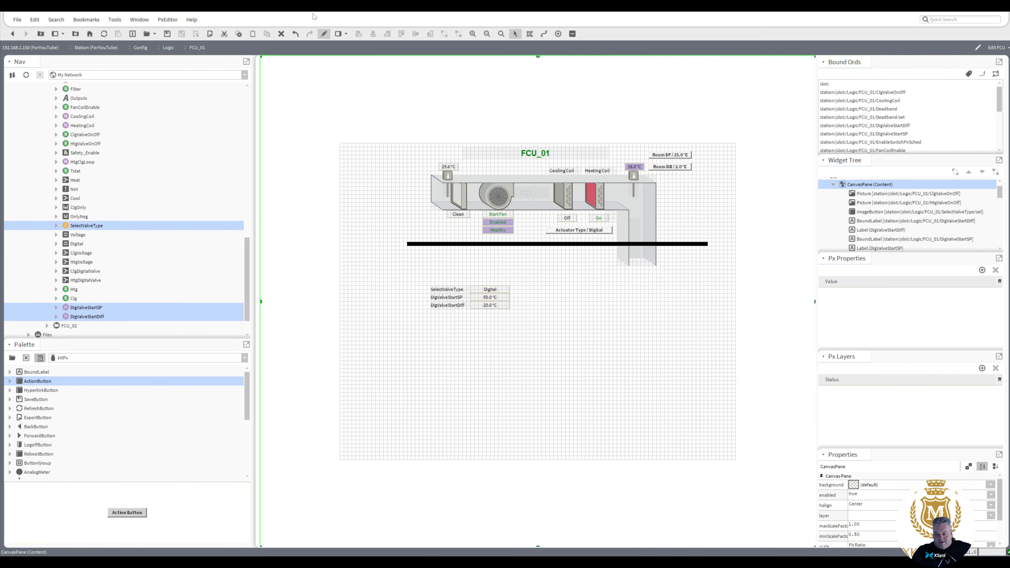
- Switch the graphic to view mode and set the actuator type to Voltage to test the coil pictures
left_click(324, 34)
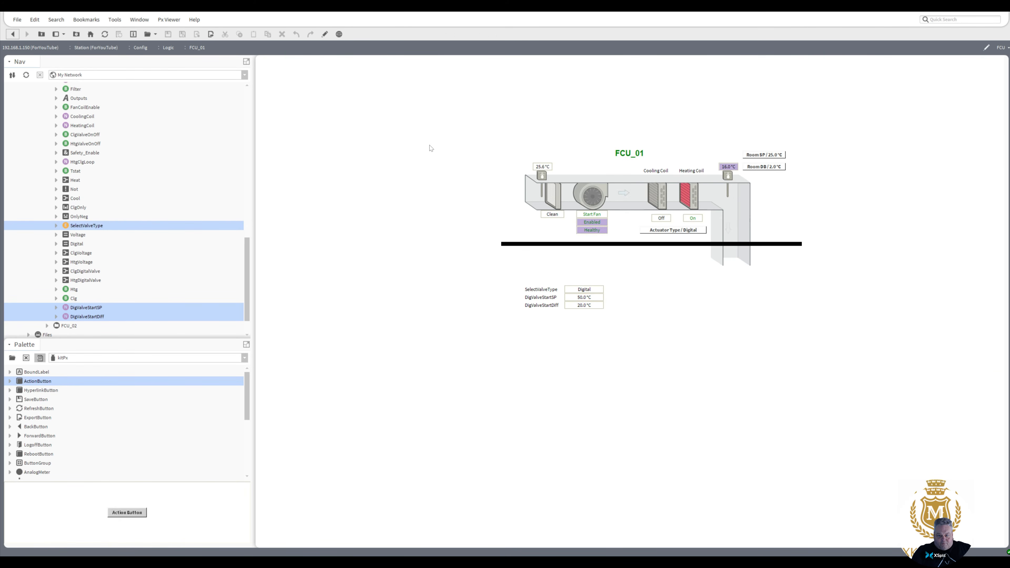
left_click(673, 230)
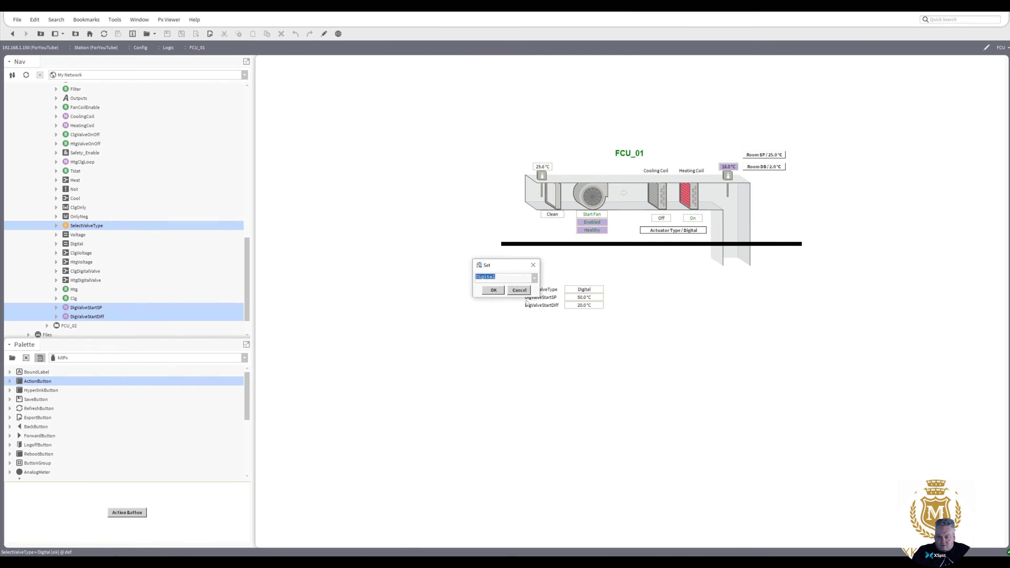
left_click(535, 277)
left_click(511, 288)
left_click(493, 290)
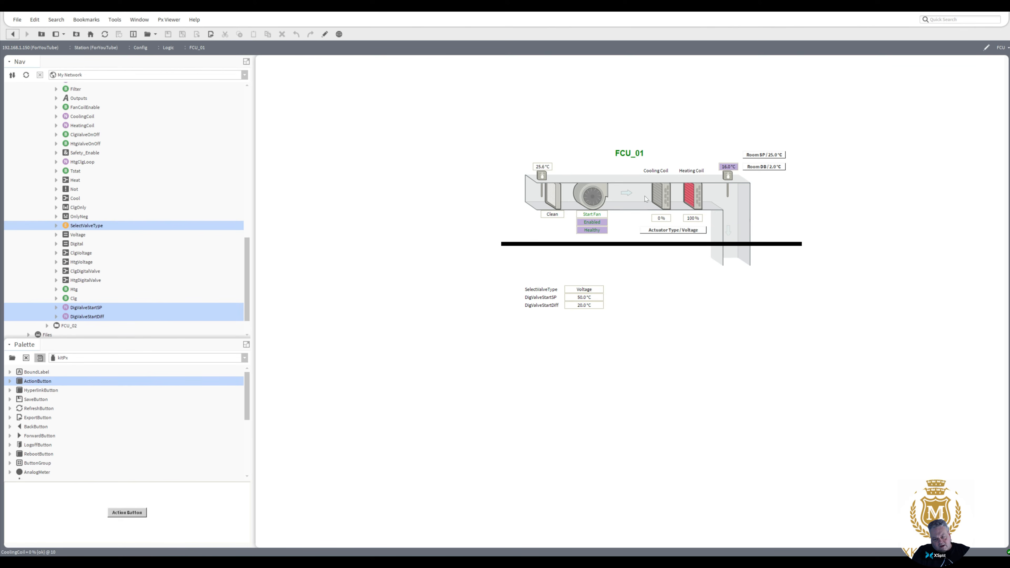
- Set the actuator type to Digital to test the digital coil pictures in the duct
left_click(670, 230)
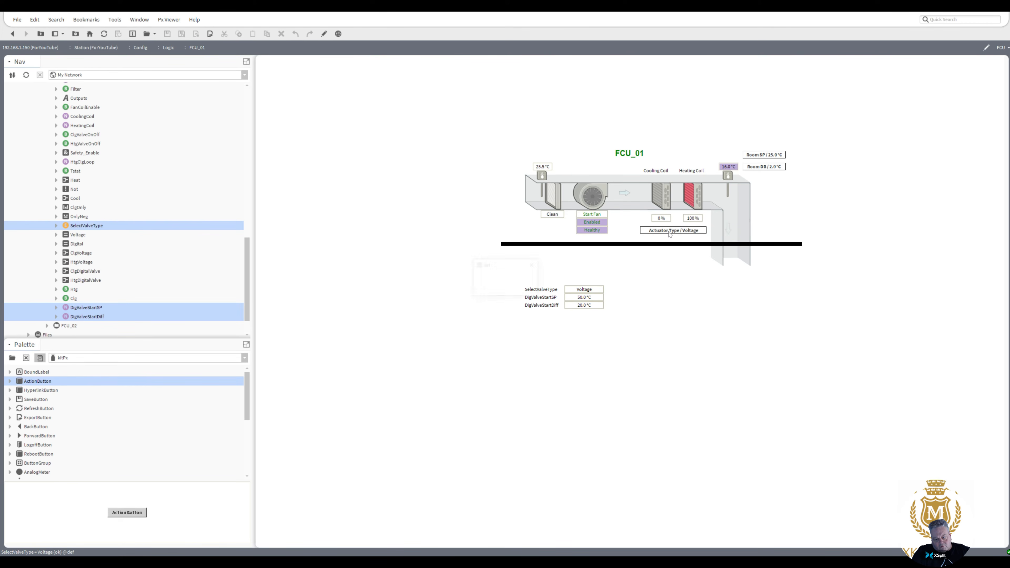
left_click(535, 278)
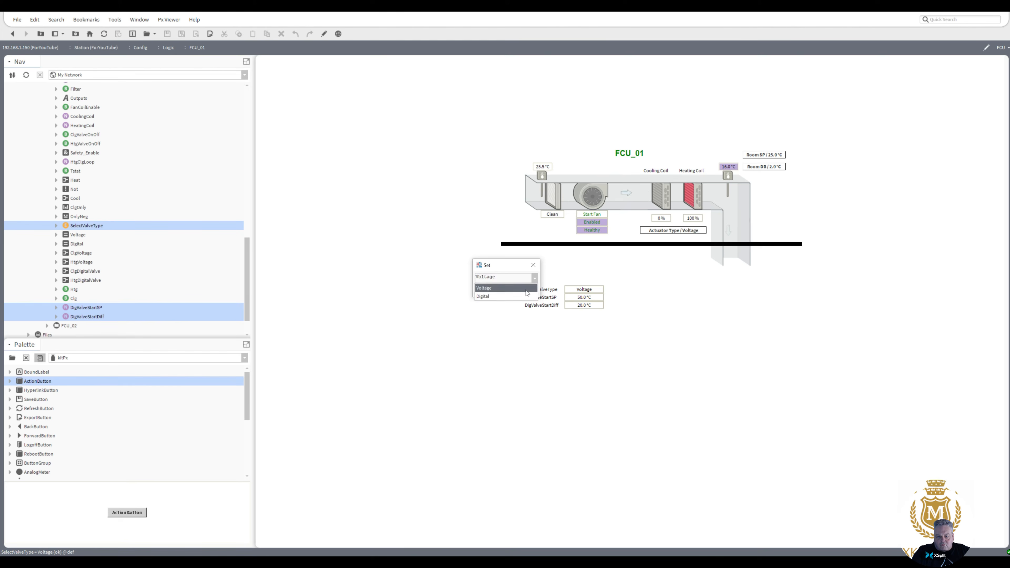
left_click(496, 296)
left_click(495, 290)
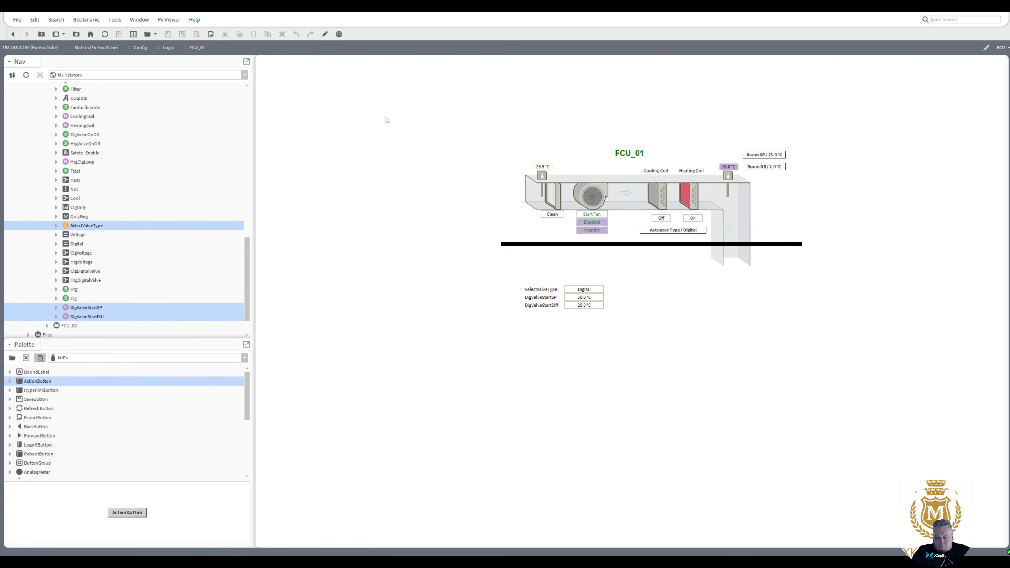
- Reopen the graphic for editing and nudge the digital cooling and heating coil pictures together slightly to the right in the duct
left_click(325, 35)
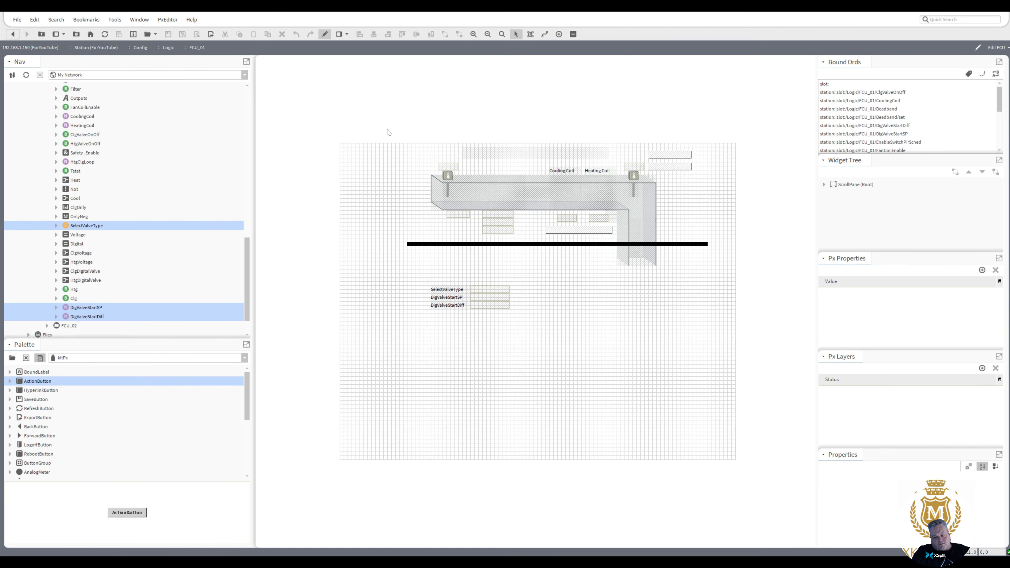
left_click(563, 191)
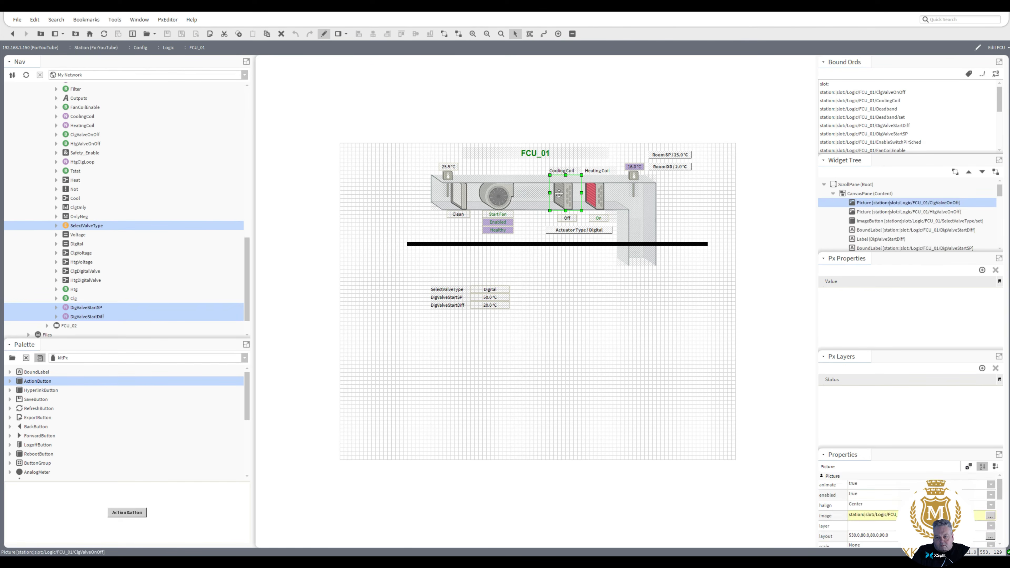
left_click(594, 197, "shift")
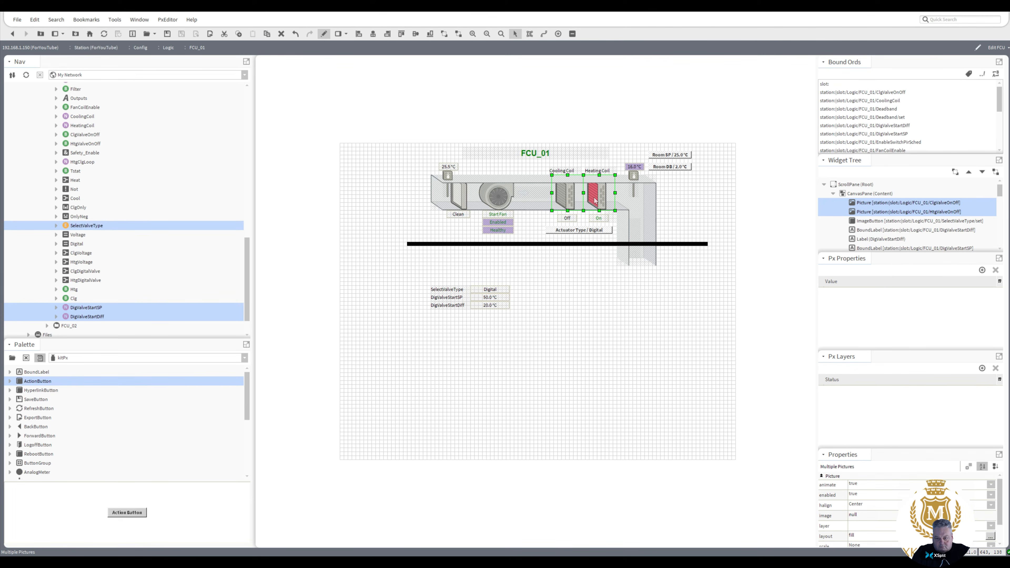
left_click_drag(595, 199, 598, 199)
- Test the realigned coil pictures in view mode by switching the actuator type to Voltage and back to Digital
left_click(327, 34)
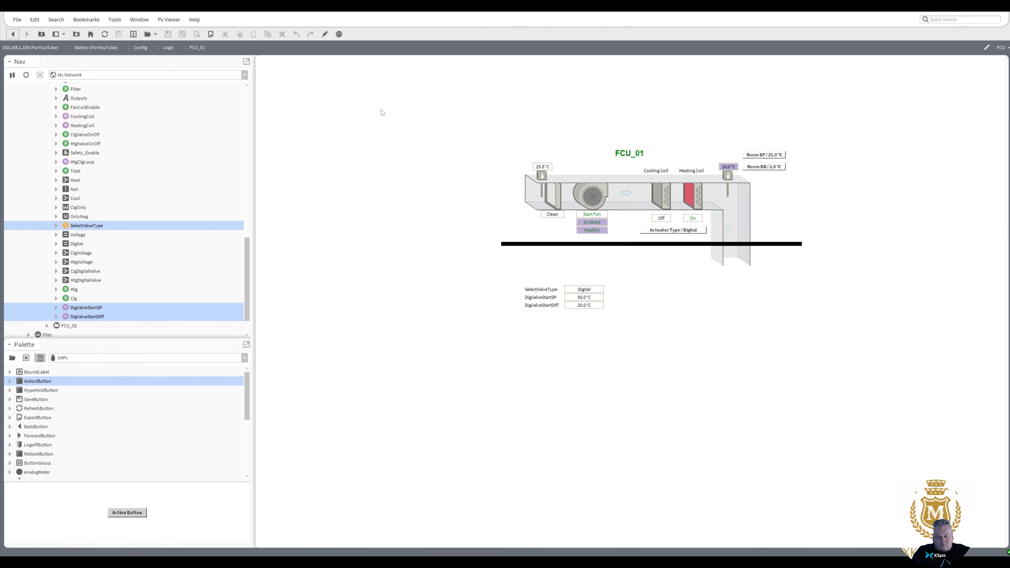
left_click(663, 232)
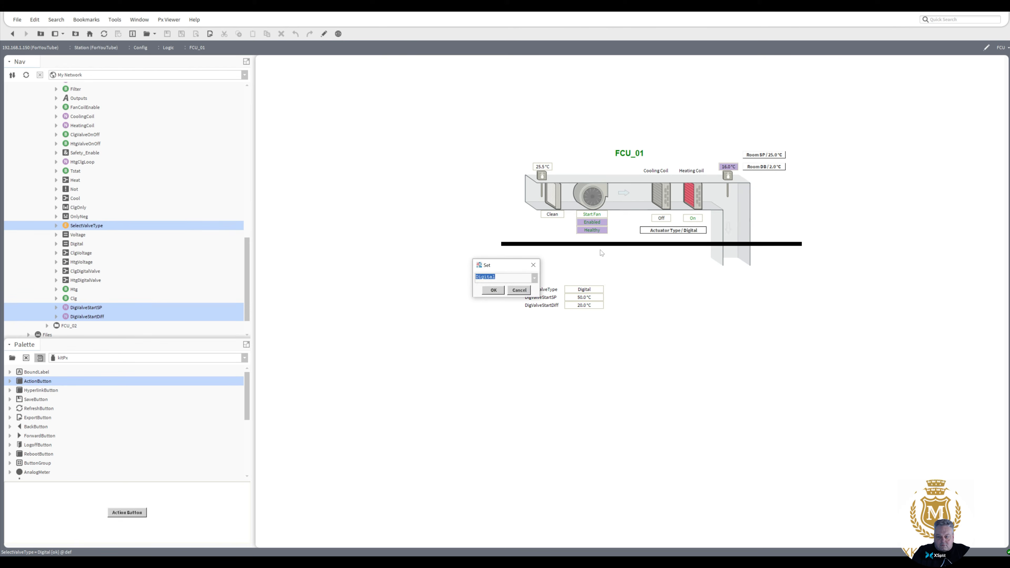
left_click(536, 278)
left_click(516, 294)
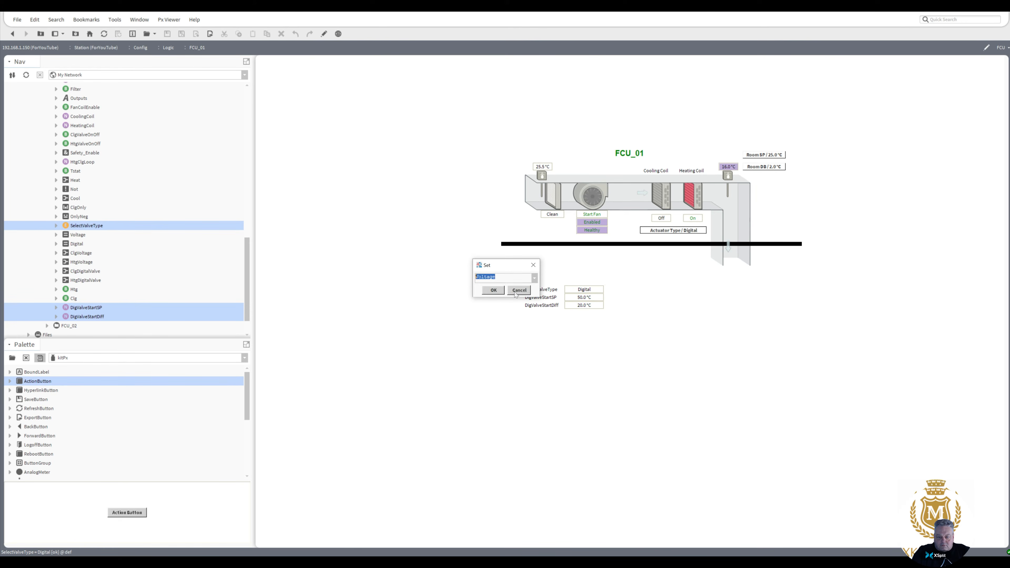
left_click(499, 292)
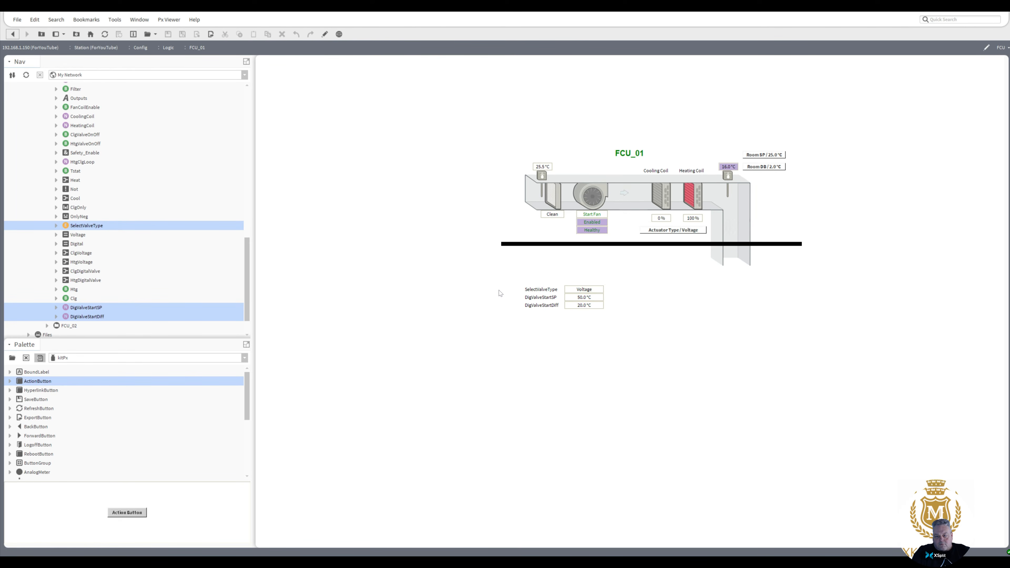
left_click(689, 234)
left_click(529, 277)
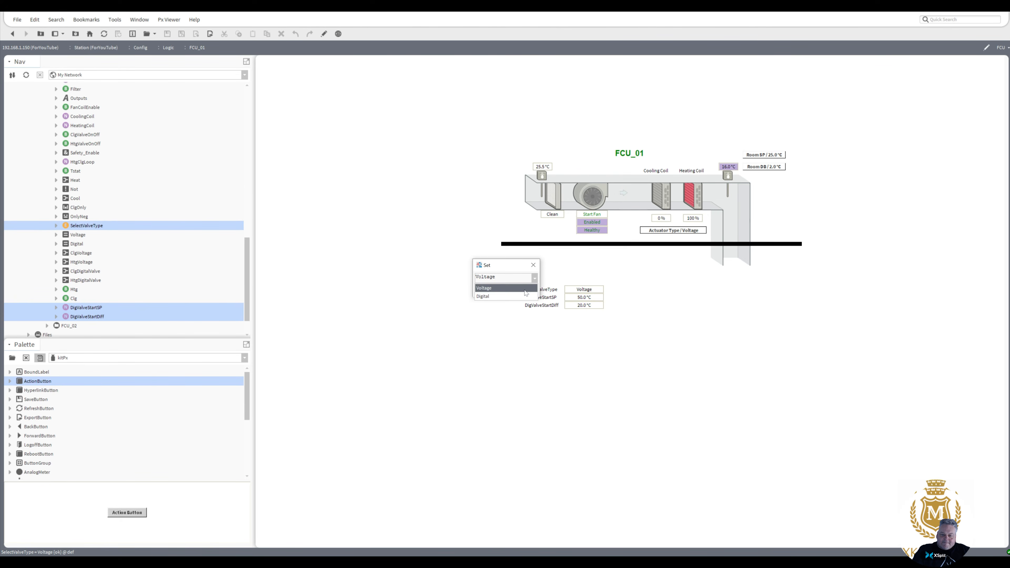
left_click(501, 296)
left_click(499, 292)
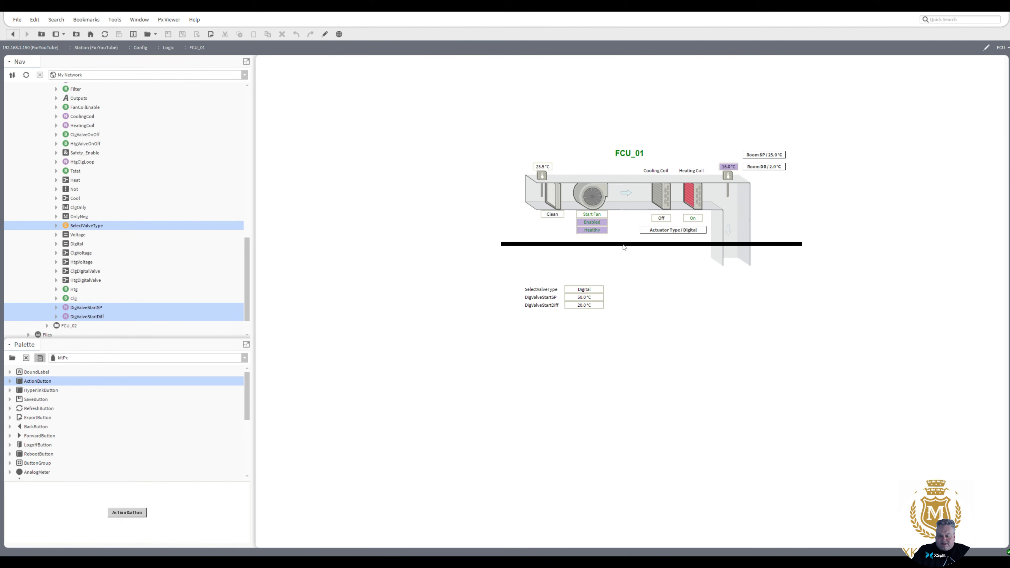
- Reorder the thick black horizontal line so it sits behind the duct, and check the graphic in view mode
left_click(325, 34)
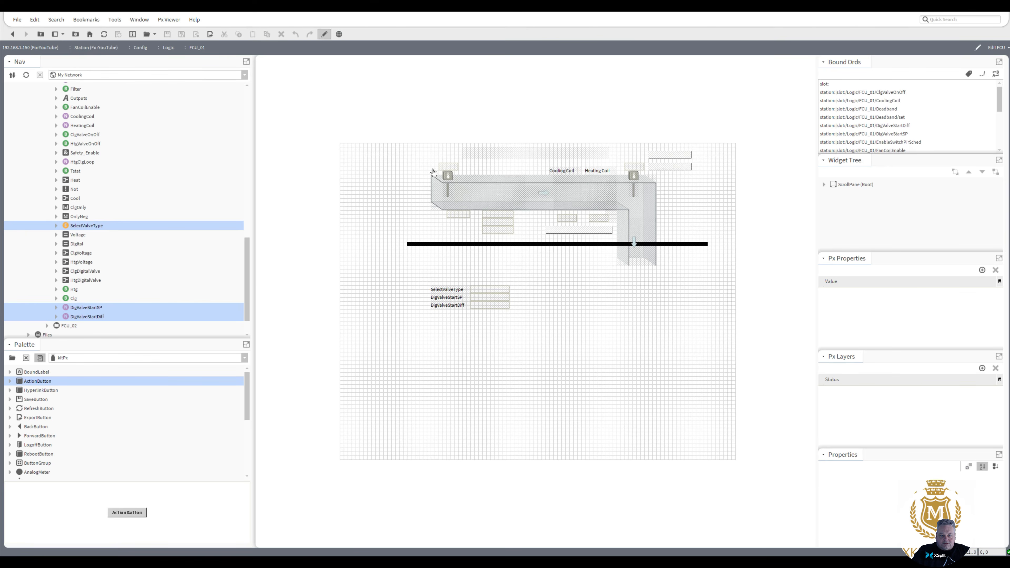
right_click(560, 249)
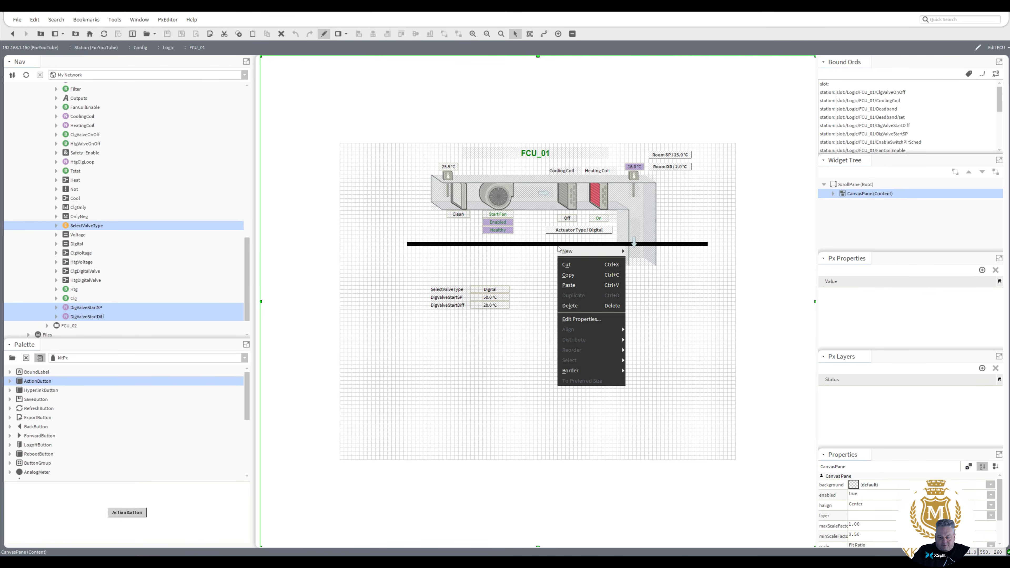
left_click(534, 256)
left_click(534, 245)
right_click(535, 244)
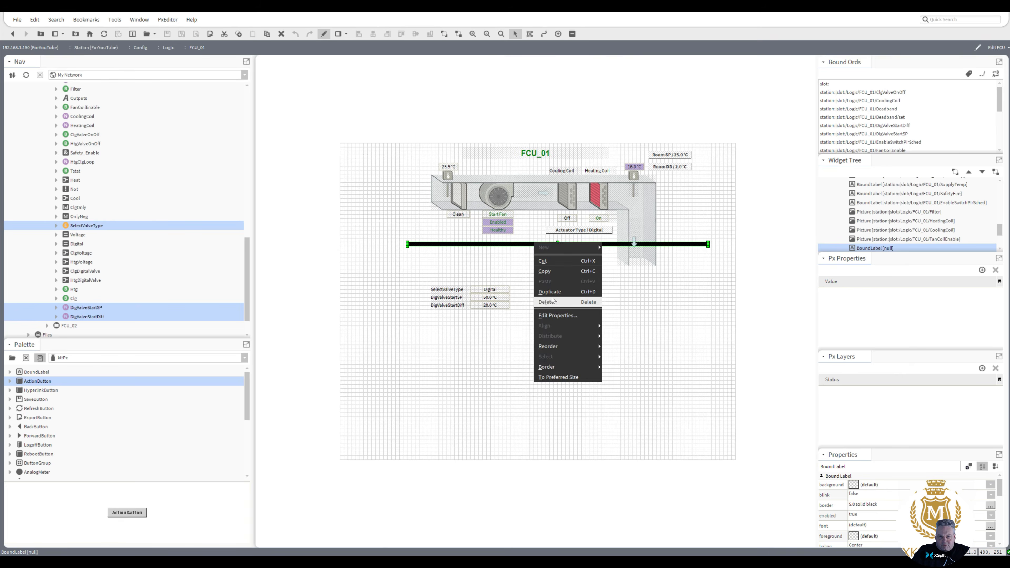
mouse_move(557, 346)
left_click(616, 368)
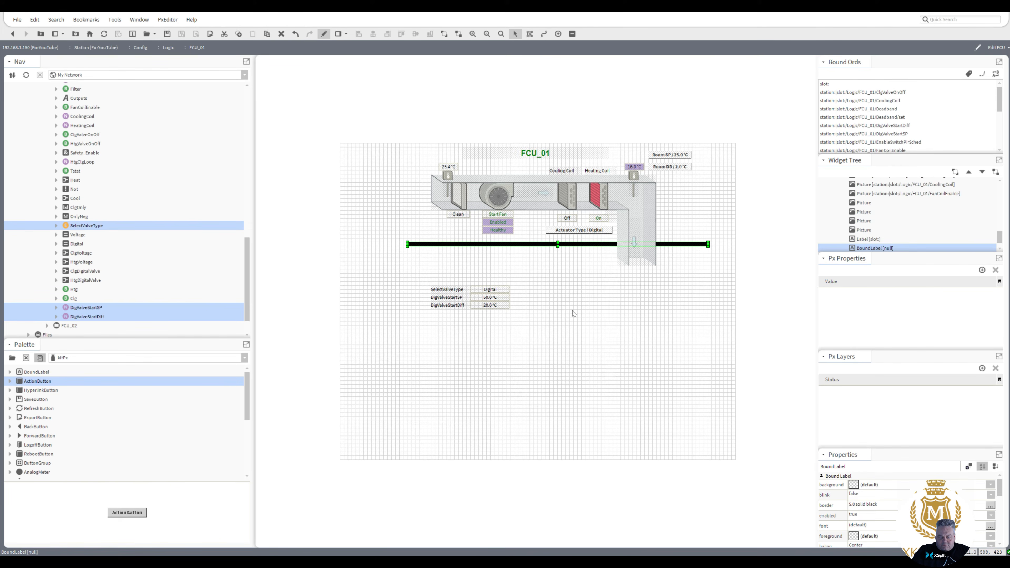
left_click(573, 313)
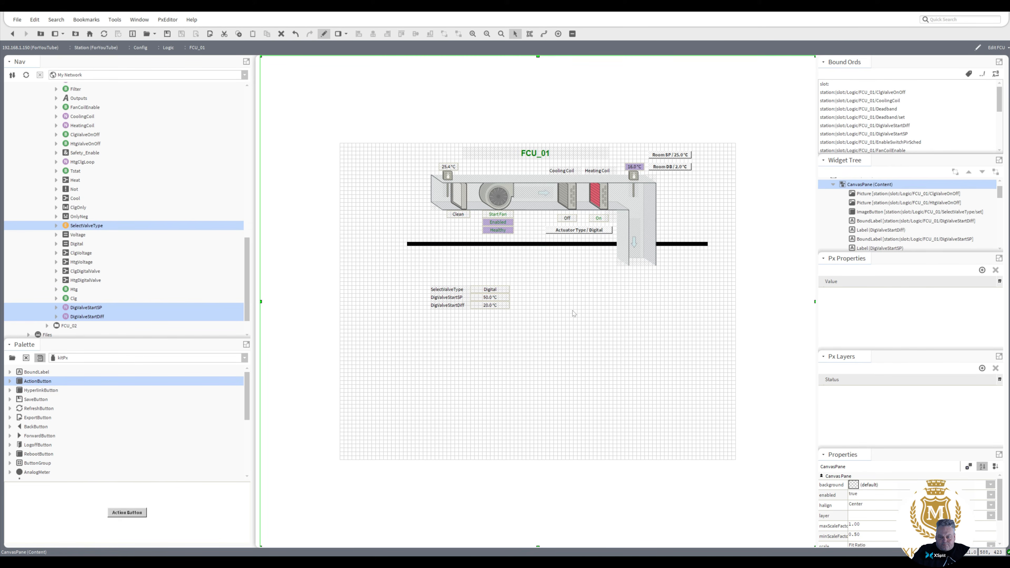
left_click(324, 34)
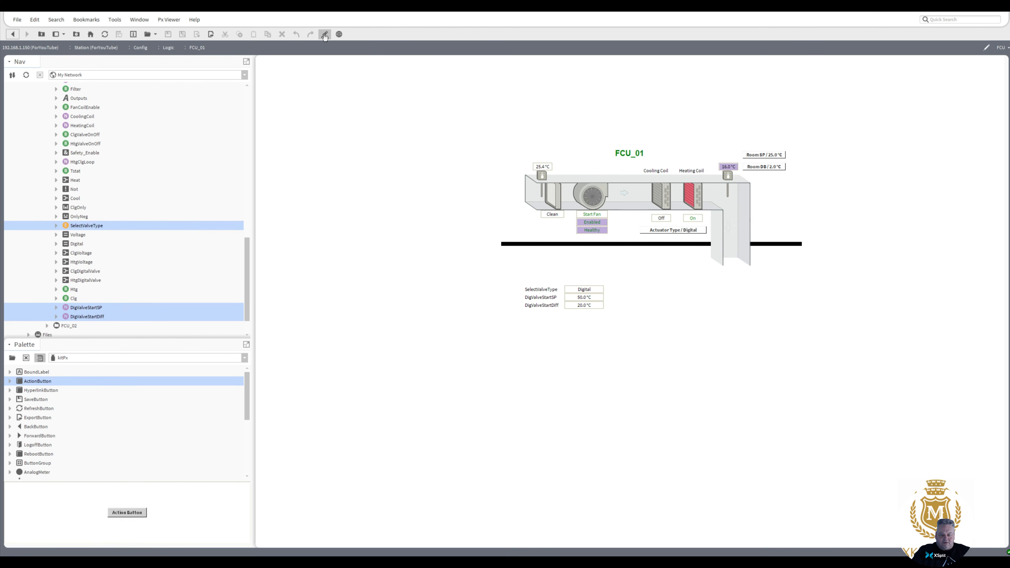
- Return to edit mode and delete the SelectValveType label and its value field below the black line
left_click(324, 35)
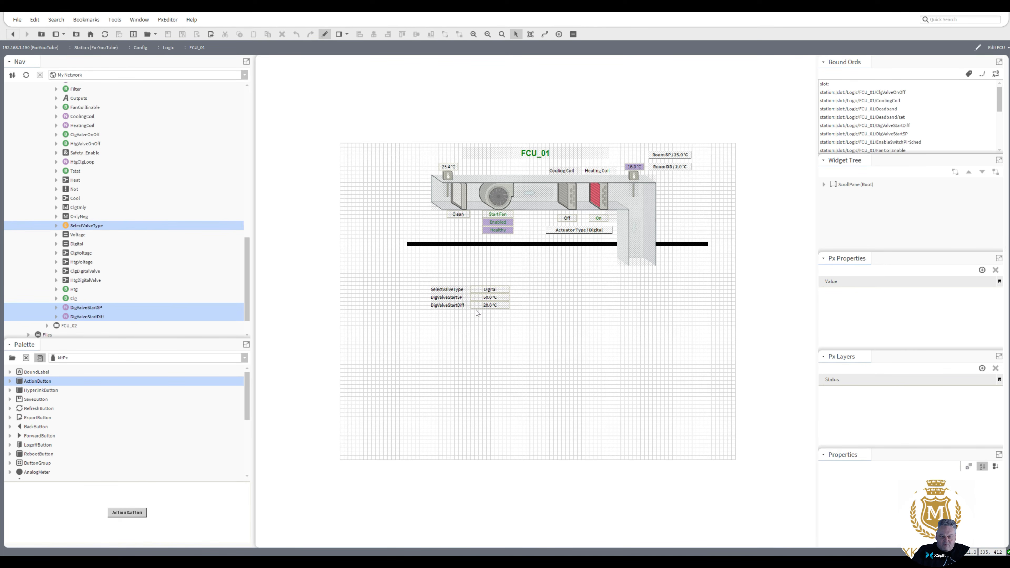
left_click(487, 293)
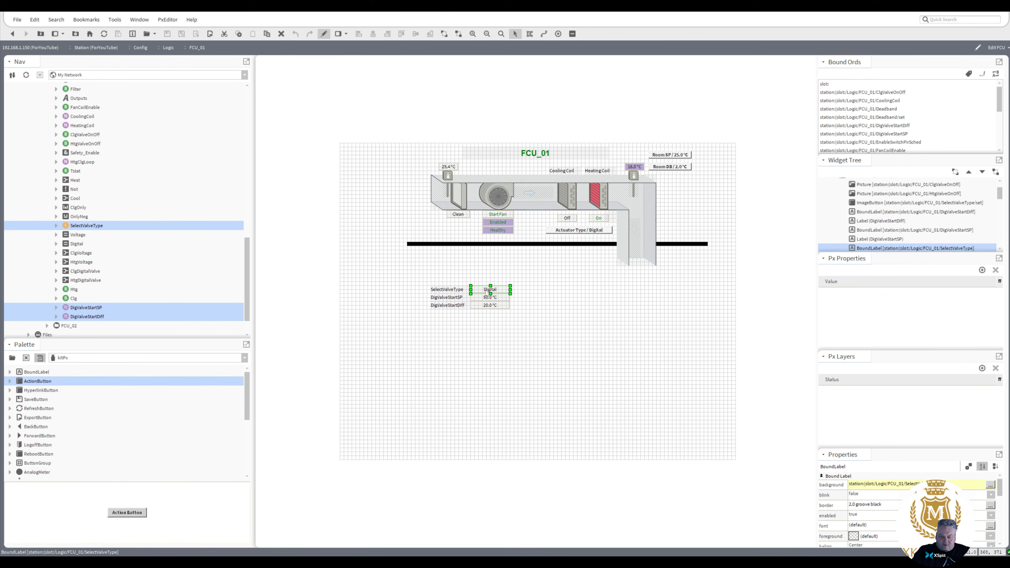
key("Delete")
left_click(451, 291)
key("Delete")
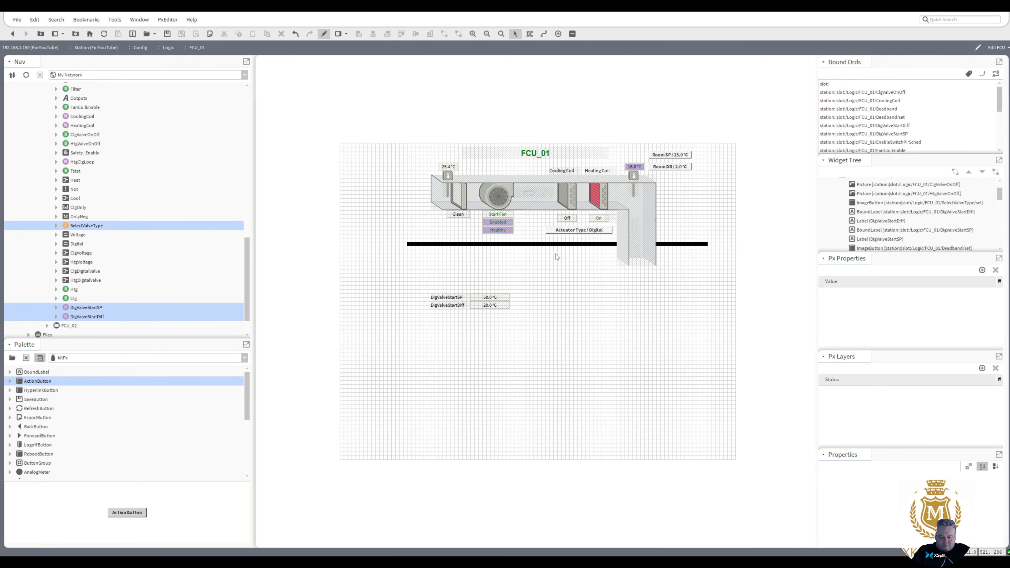
- Shift the black horizontal line straight down to make room beneath the Actuator Type button, and deselect it
left_click(567, 245)
key("Down")
key("Down")
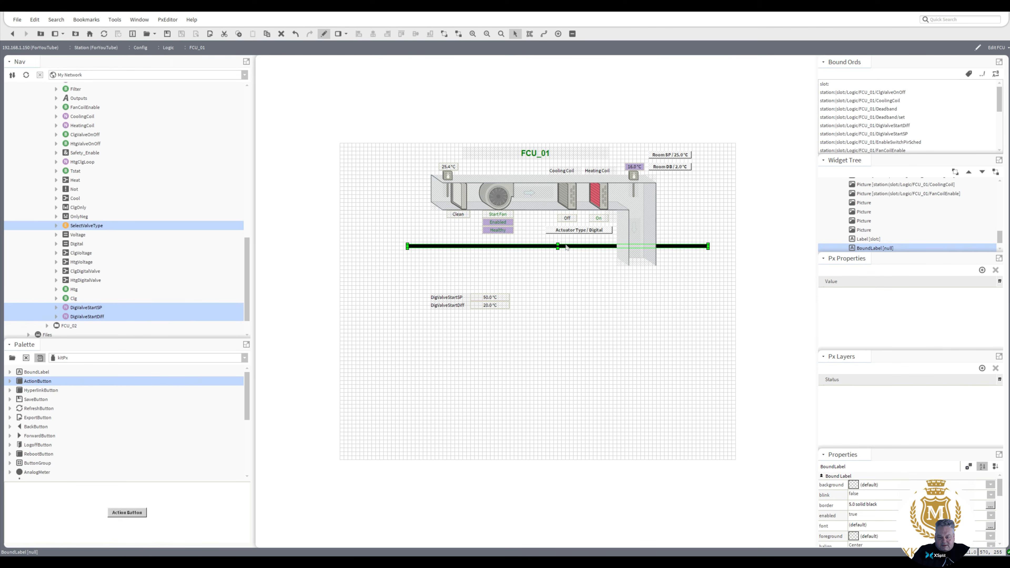
key("Down")
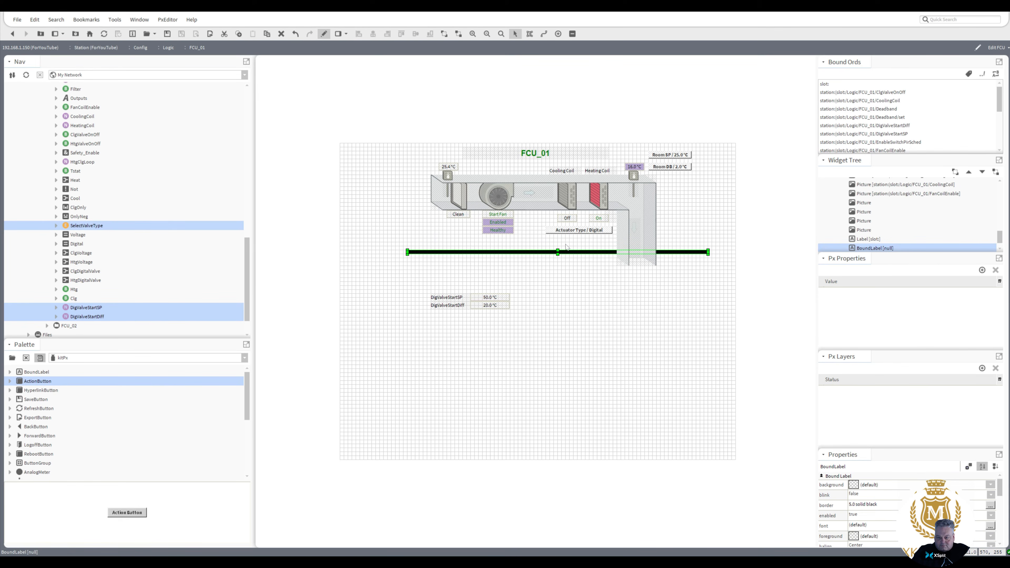
key("Down")
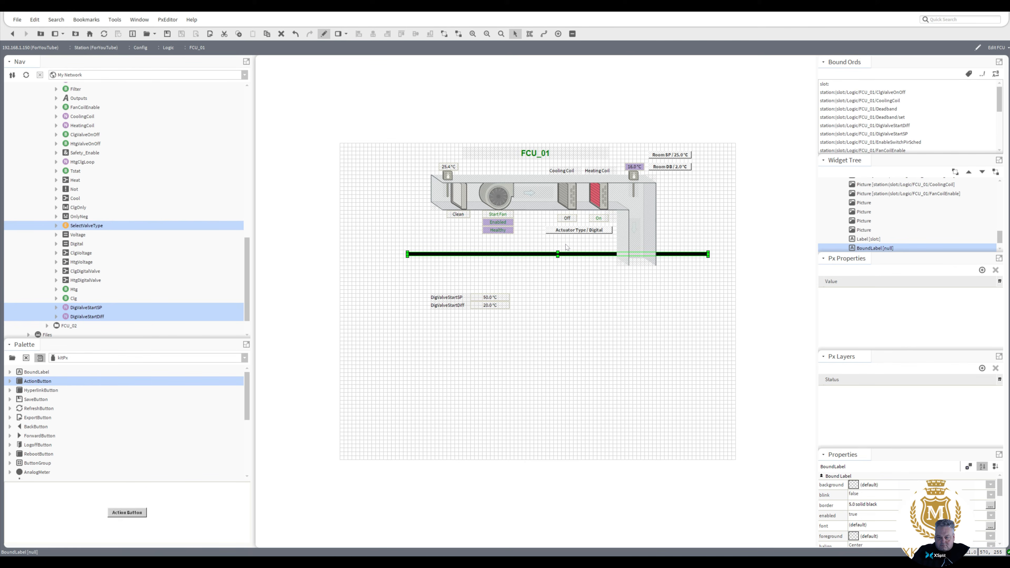
key("Down")
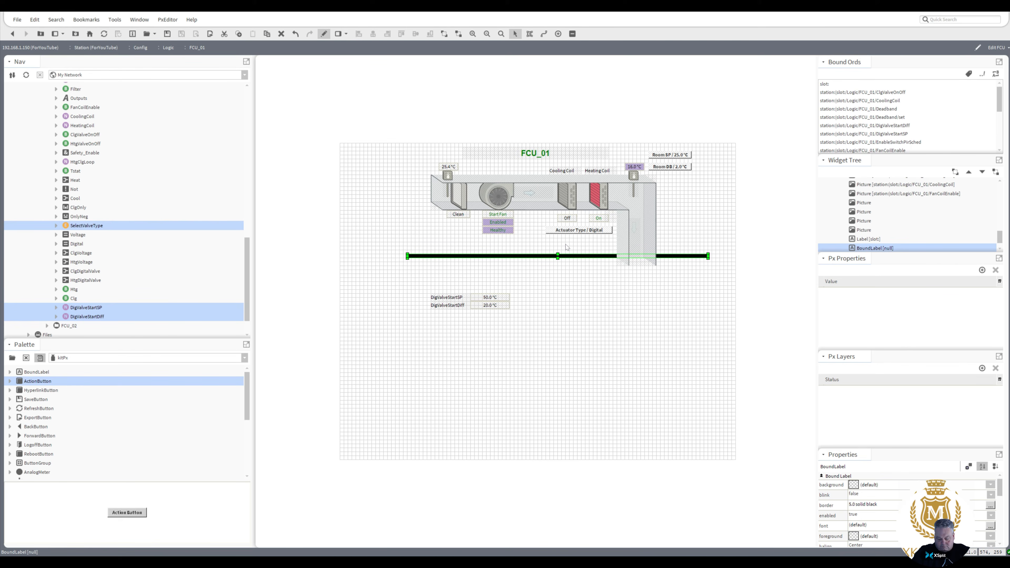
left_click(584, 265)
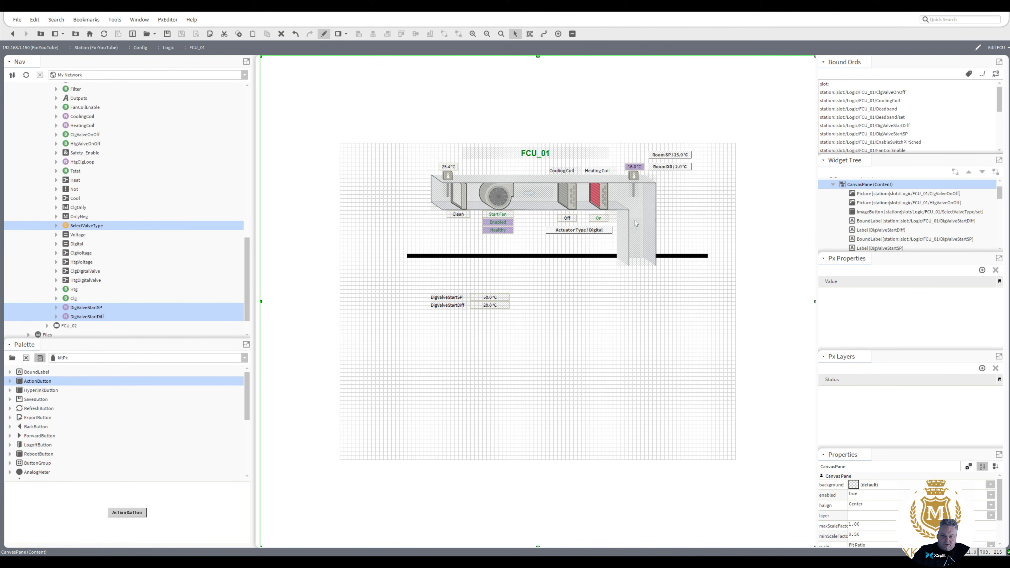
- Duplicate the Room SP button and place the copy directly beneath the Actuator Type button
left_click(668, 167)
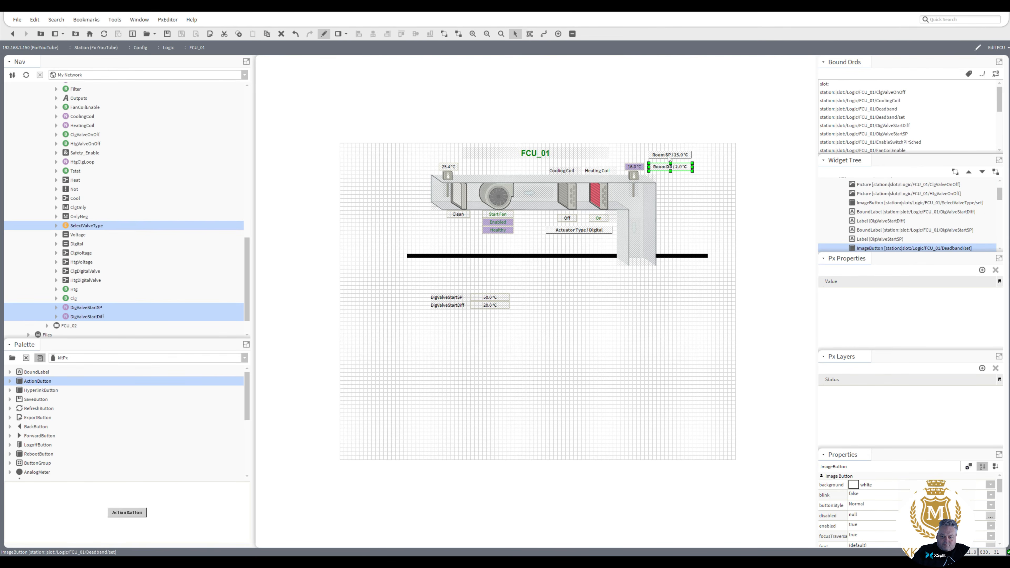
right_click(669, 158)
left_click(672, 163)
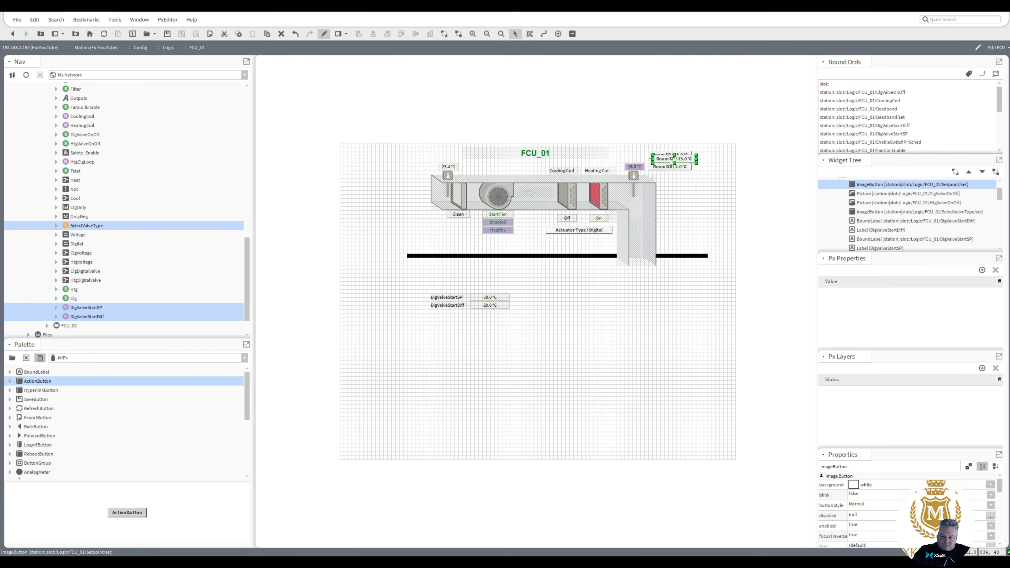
left_click_drag(672, 161, 571, 240)
- Copy the binding ord from the DigValveStartSP value label's properties
double_click(498, 299)
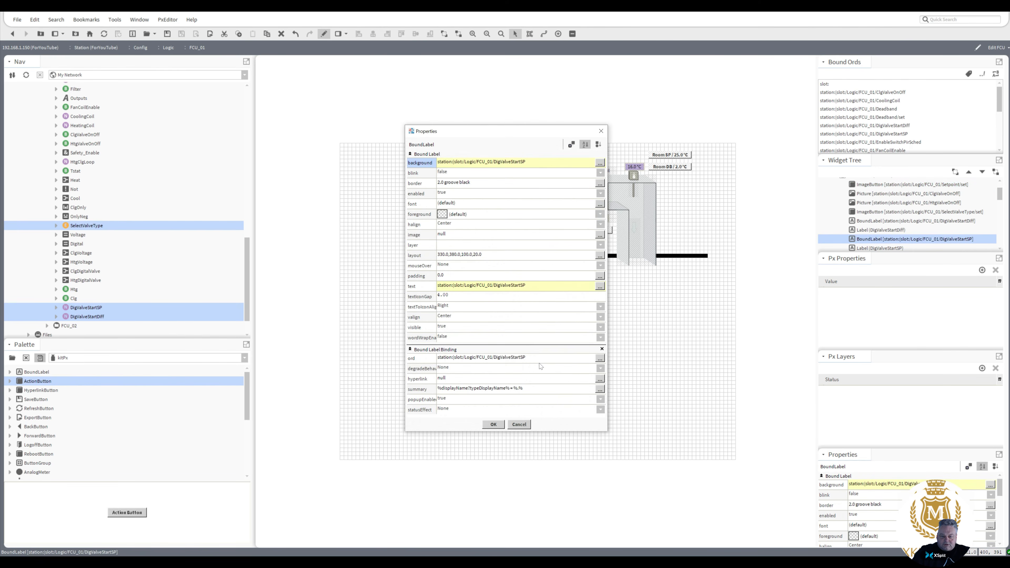
left_click(535, 358)
key("ctrl+c")
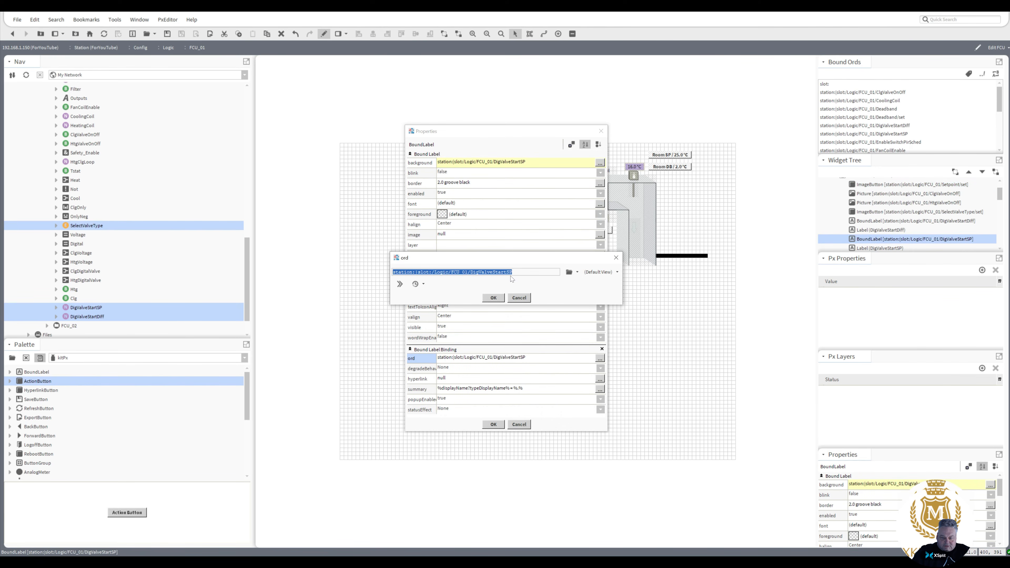
left_click(494, 298)
left_click(494, 424)
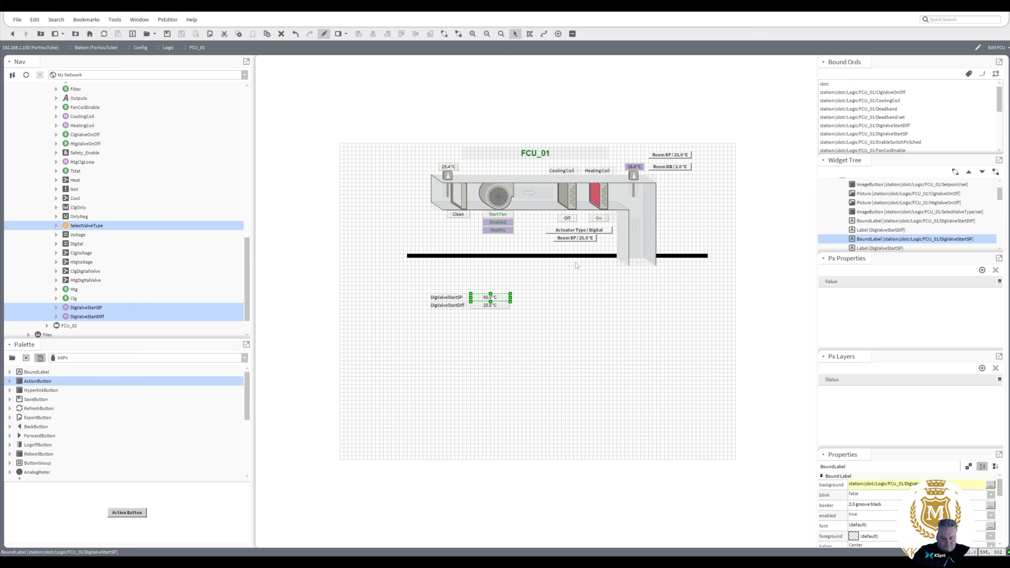
- Point the duplicated Room SP button's action binding at station:|slot:/Logic/FCU_01/DigValveStartSP/set
double_click(574, 239)
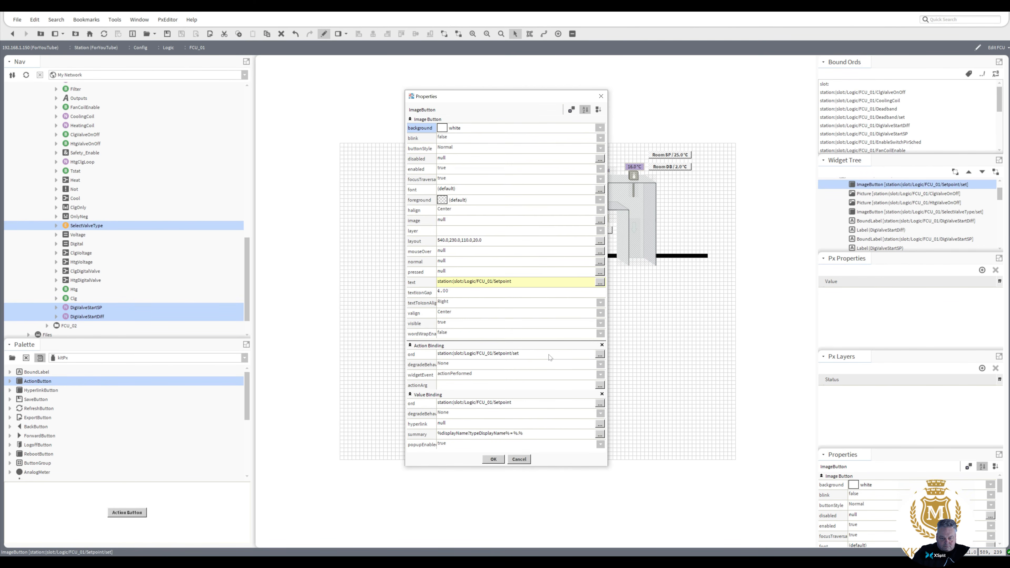
left_click(599, 354)
left_click_drag(494, 273, 330, 282)
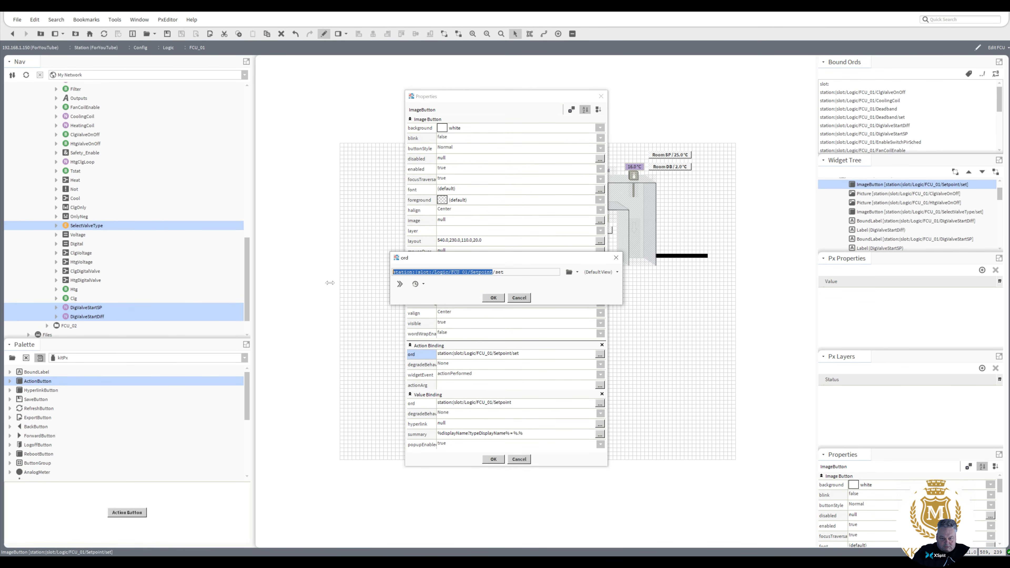
key("ctrl+v")
left_click(493, 298)
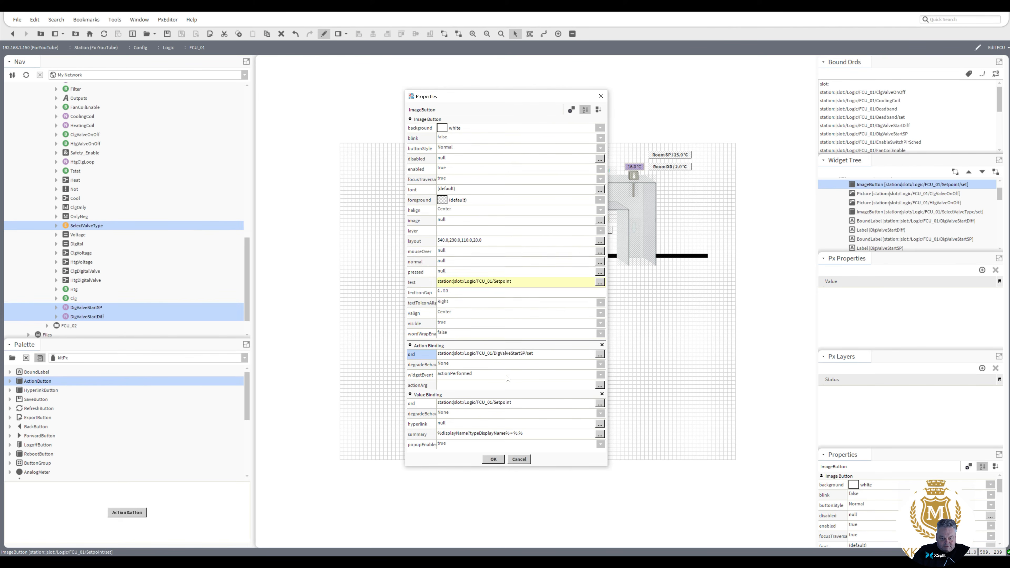
- Set the duplicated button's value binding to station:|slot:/Logic/FCU_01/DigValveStartSP, keep its text format, and apply the properties
left_click(600, 403)
key("ctrl+v")
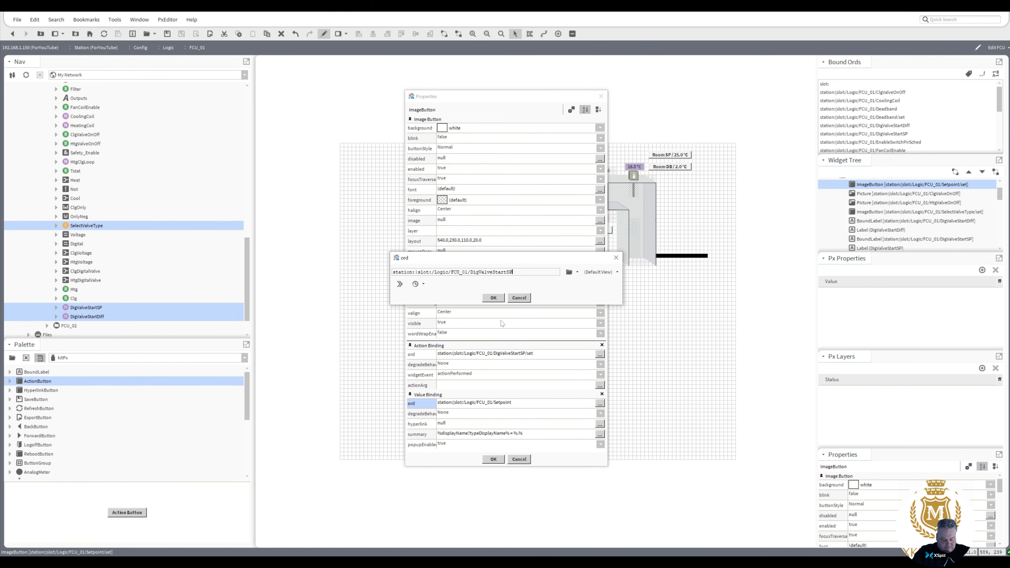
left_click(494, 298)
left_click(599, 282)
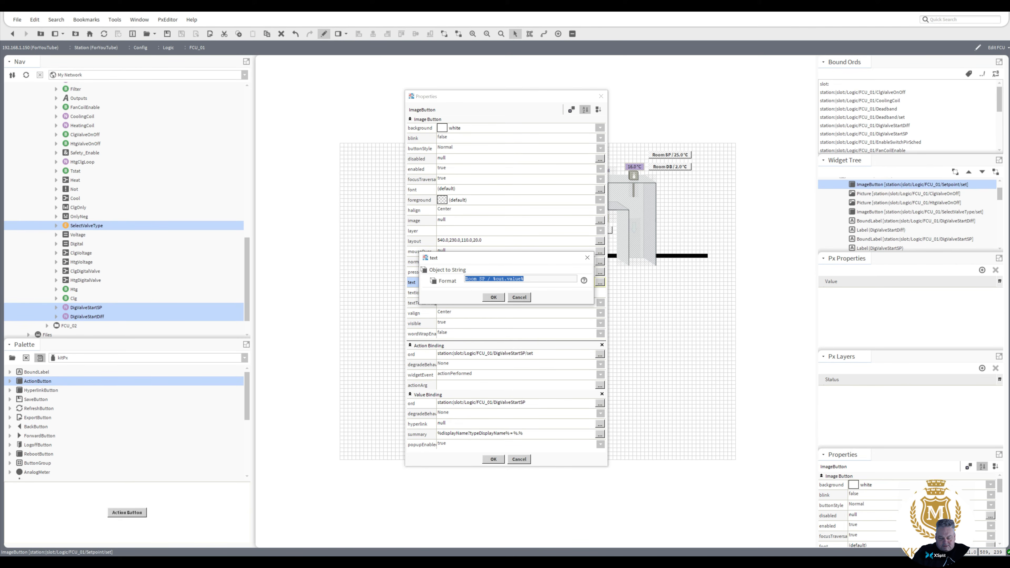
left_click(493, 297)
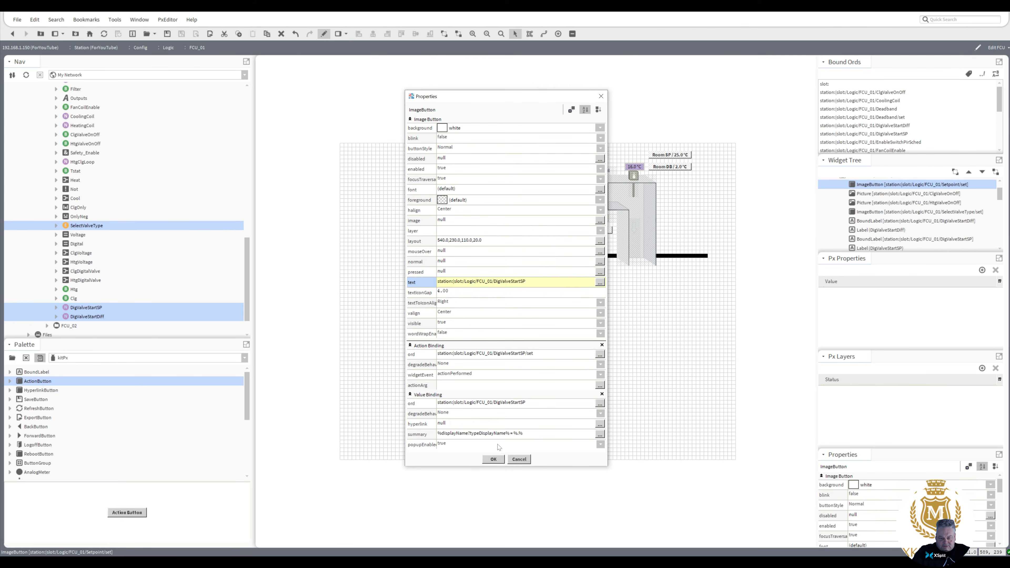
left_click(494, 459)
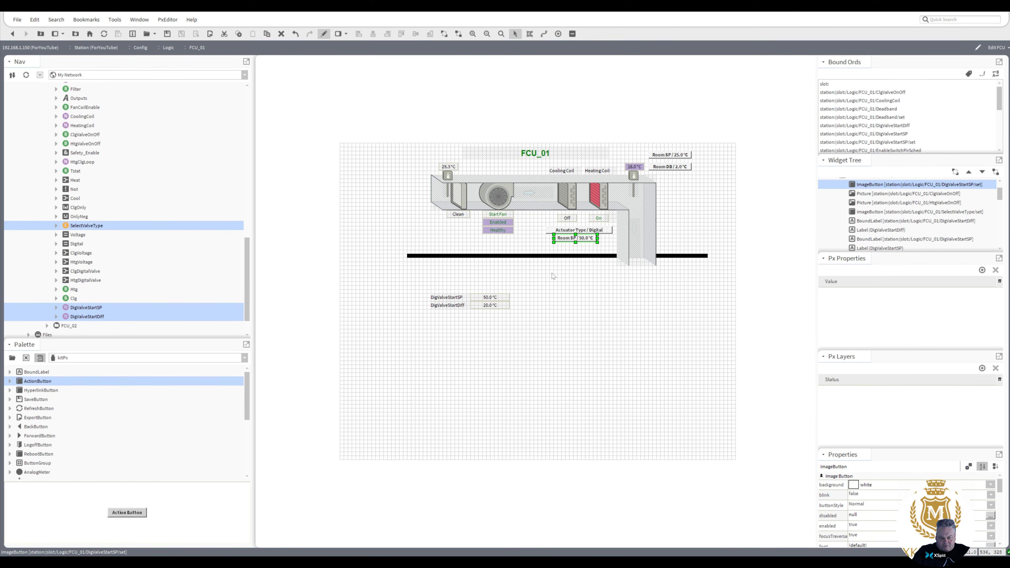
- Set the duplicated button's text format to "Actuator Enable SP / %out.value%" and widen the button to match the Actuator Type button
double_click(567, 241)
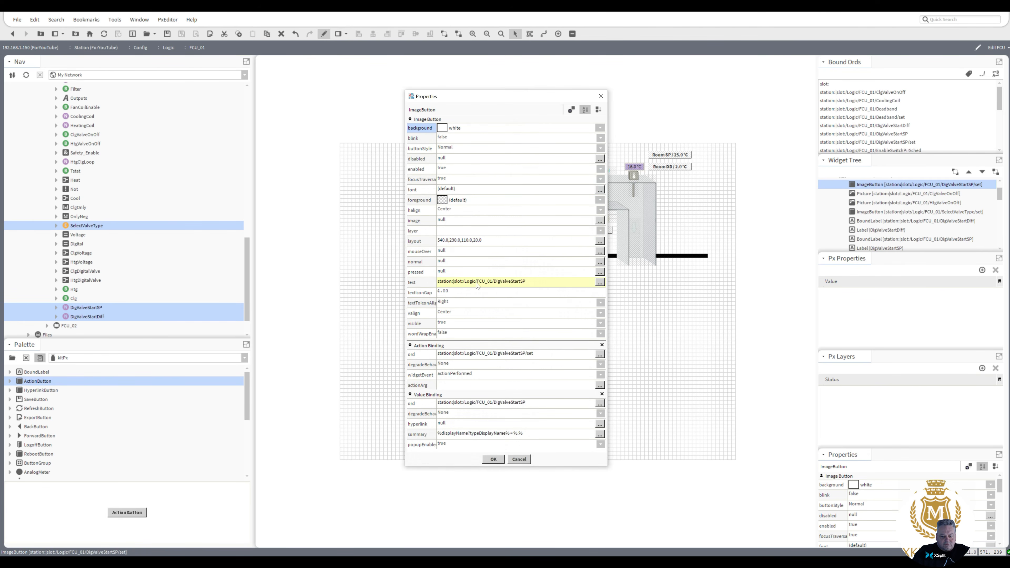
left_click(478, 284)
left_click_drag(480, 279, 465, 279)
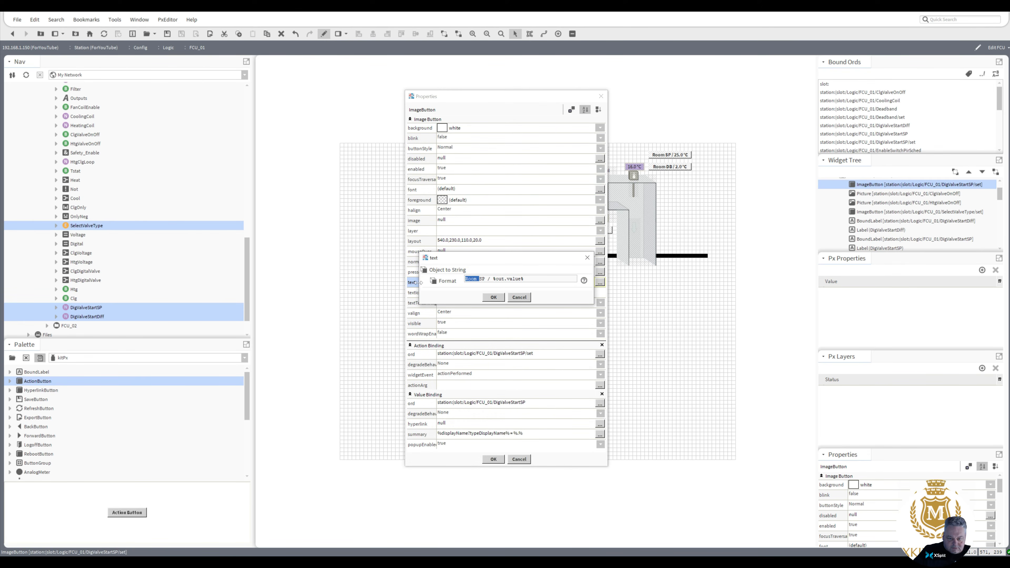
type("Act")
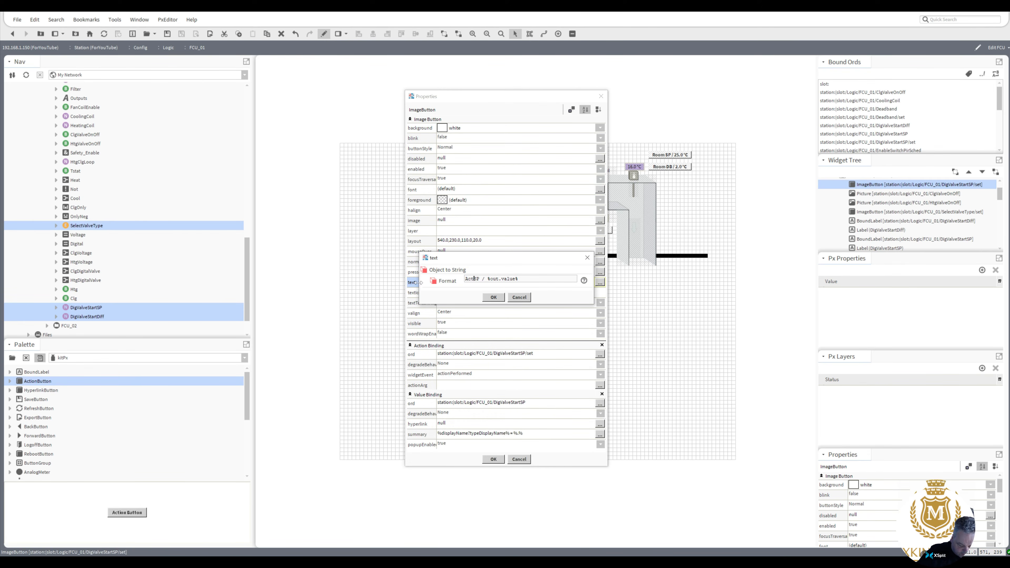
type("uator ")
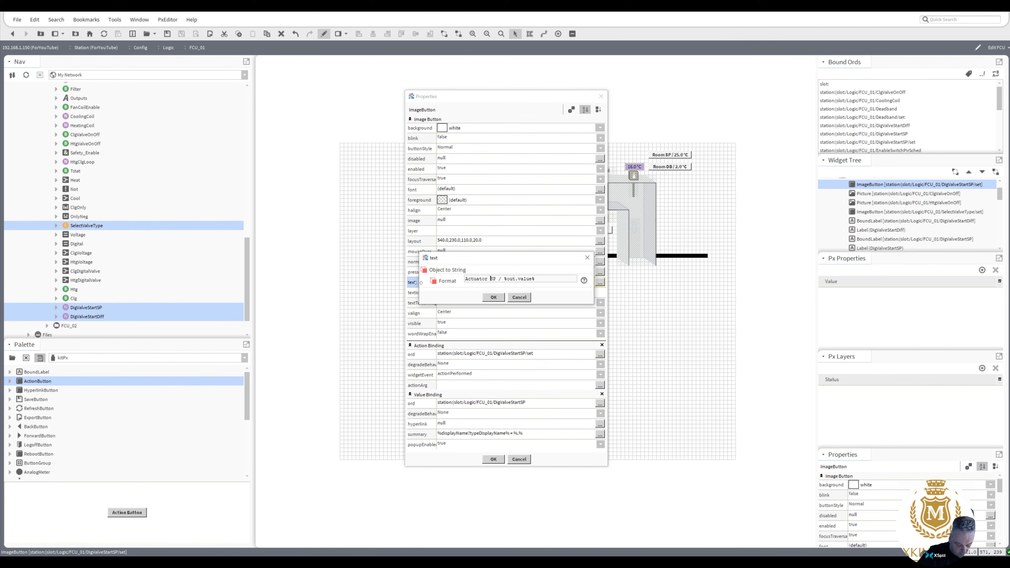
type("Start")
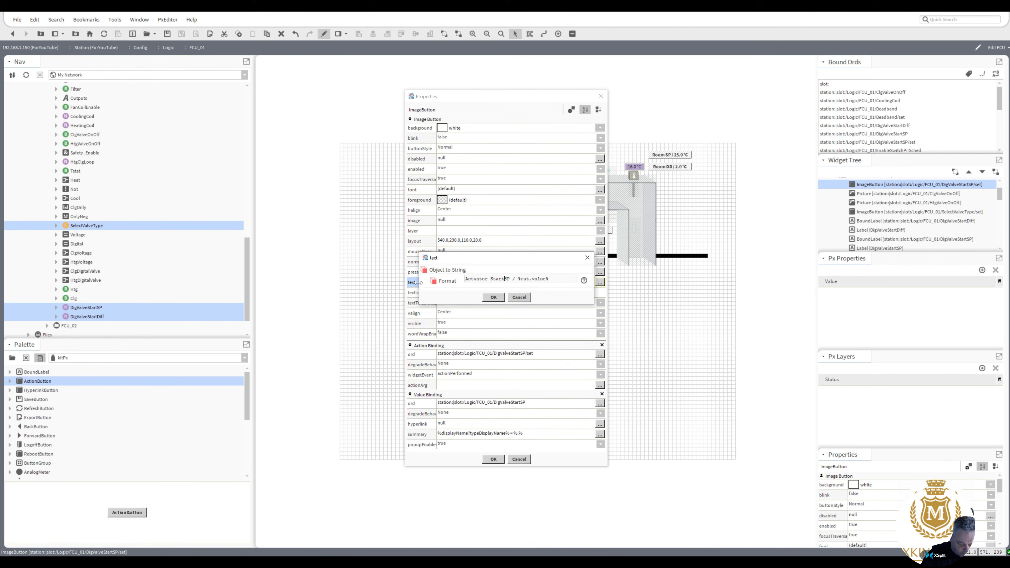
key("BackSpace")
key("BackSpace")
key("BackSpace")
key("BackSpace")
key("BackSpace")
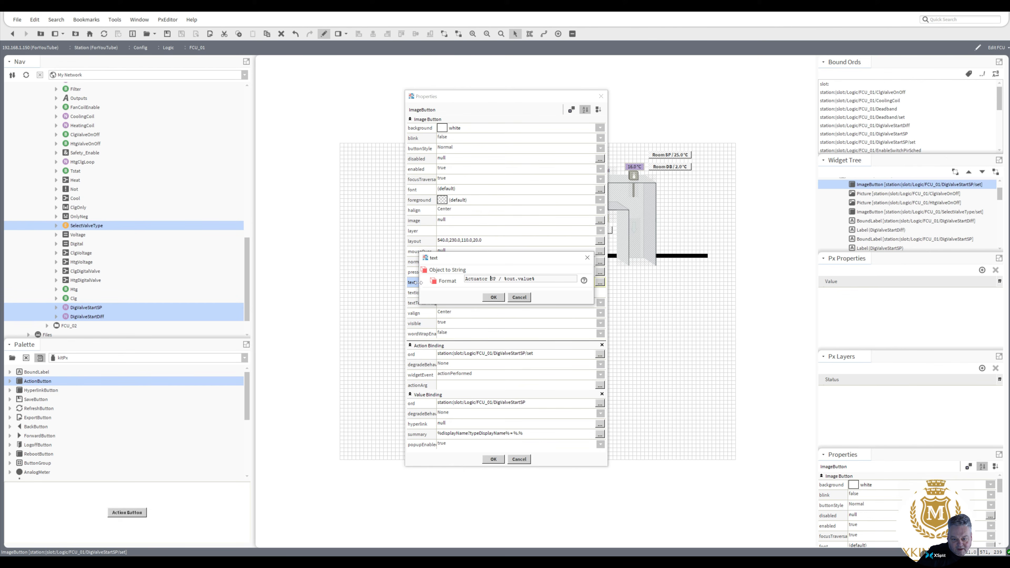
type("Enable")
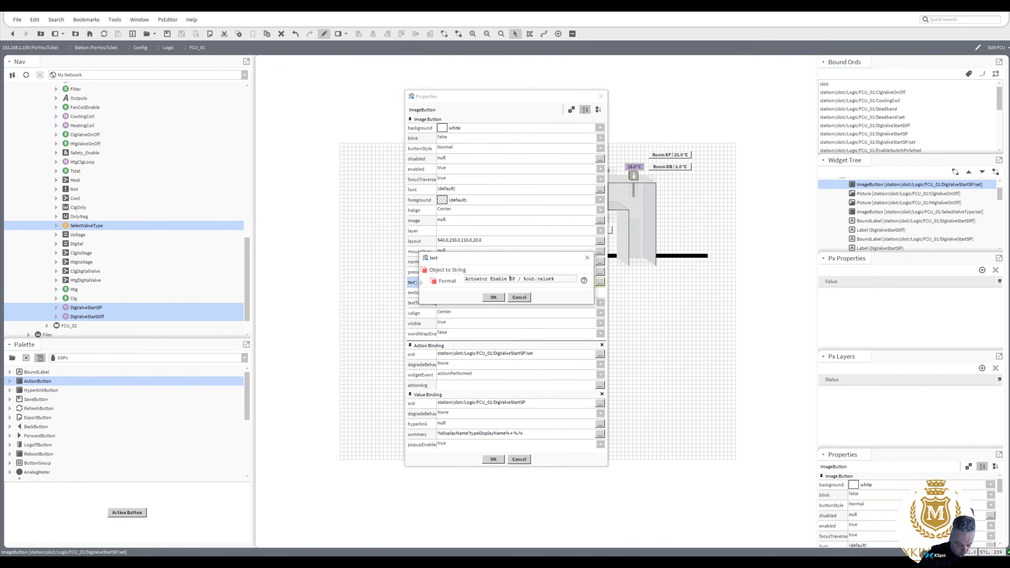
left_click(493, 297)
left_click(494, 459)
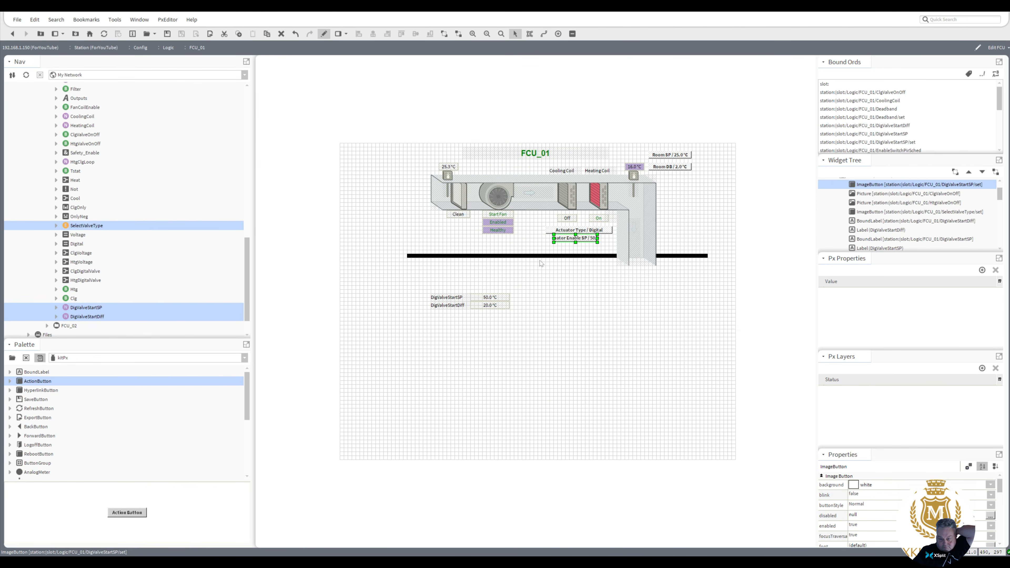
left_click_drag(551, 243, 613, 238)
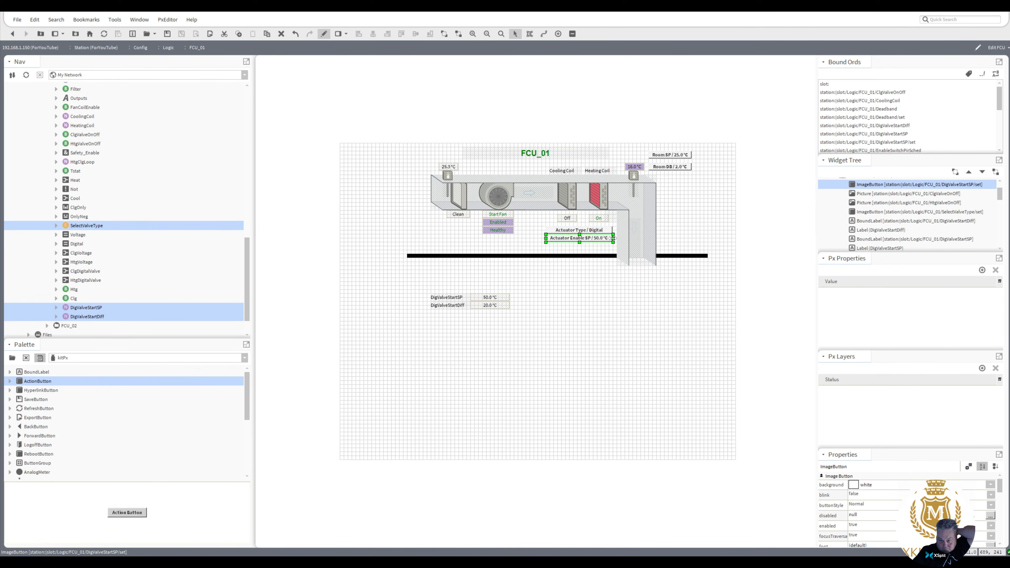
left_click(557, 298)
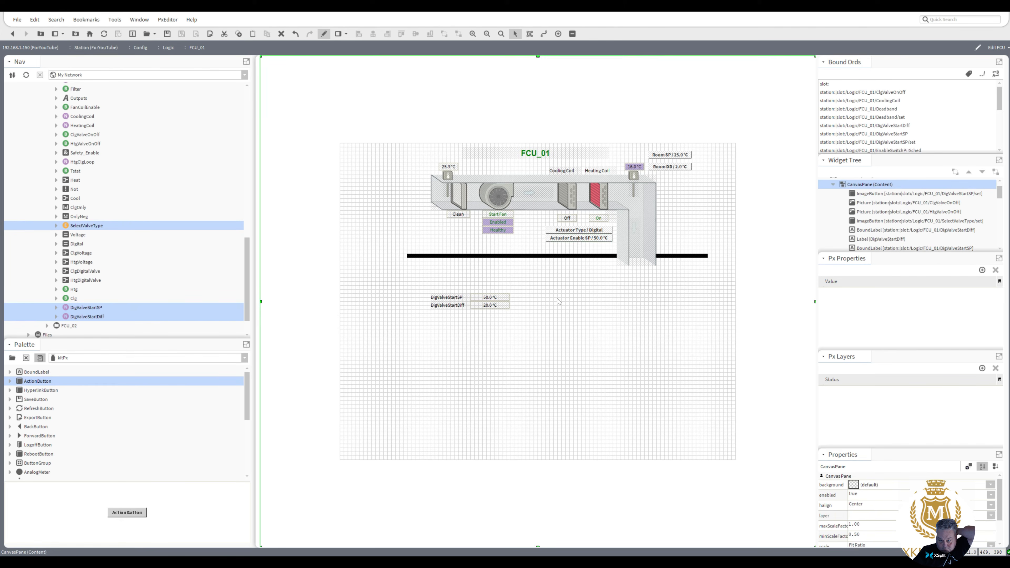
right_click(673, 169)
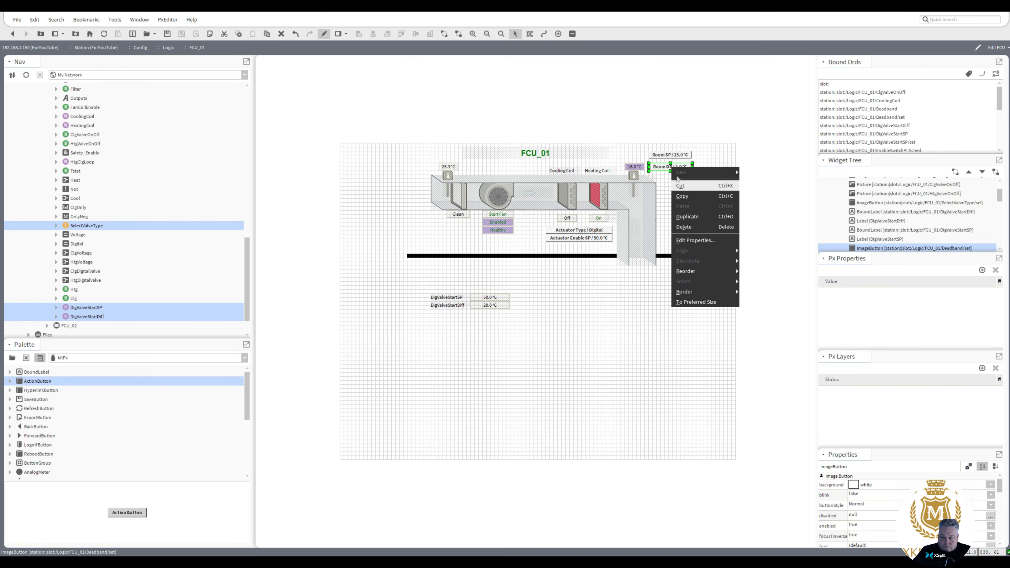
left_click(676, 216)
left_click_drag(671, 176, 561, 247)
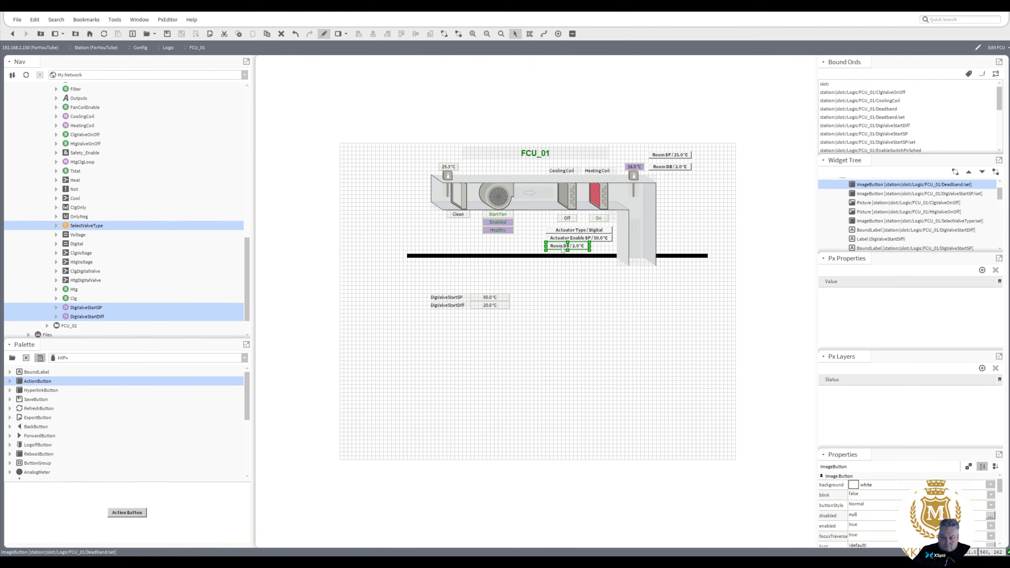
- Duplicate the Actuator Enable SP button and place the copy directly beneath it
right_click(570, 240)
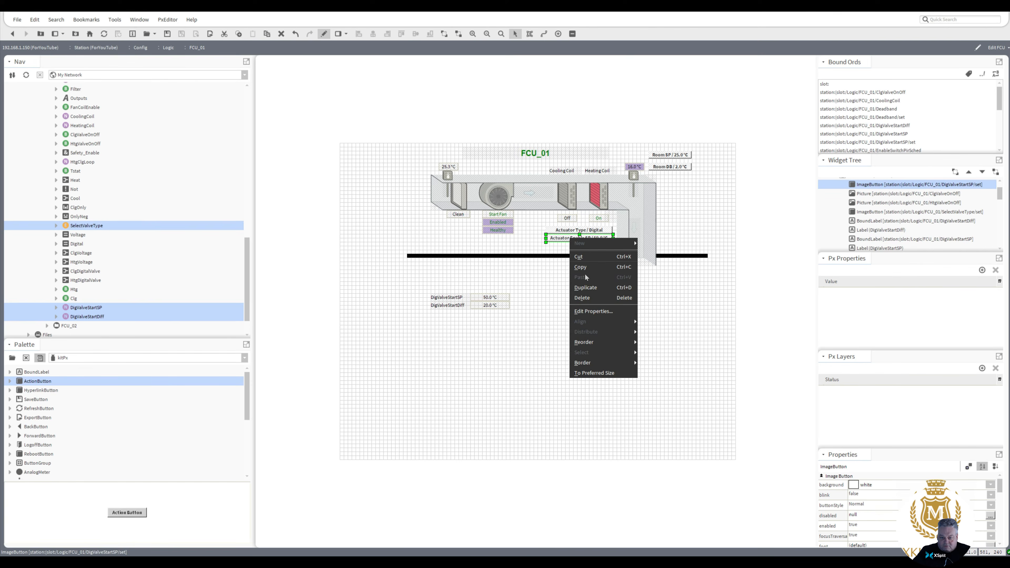
left_click(585, 287)
left_click_drag(571, 246, 567, 250)
- Copy the binding ord from the DigValveStartDiff value label's properties
double_click(491, 305)
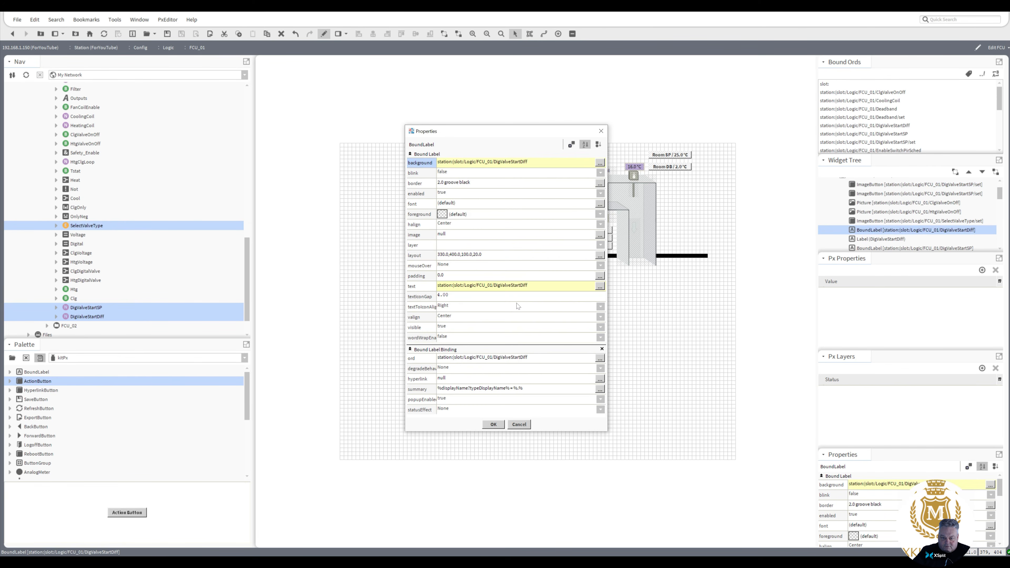
double_click(524, 357)
key("ctrl+c")
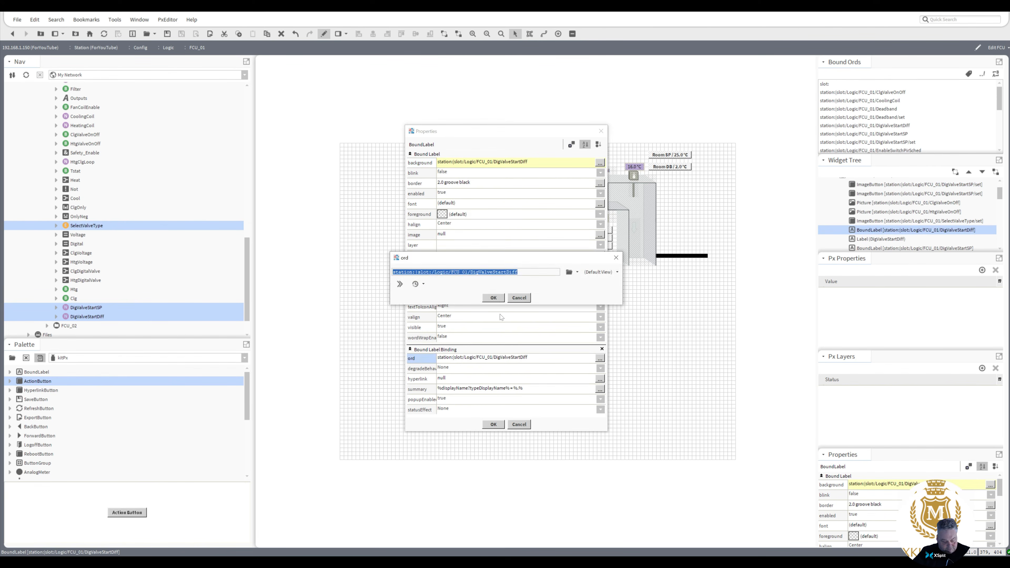
left_click(493, 298)
left_click(493, 425)
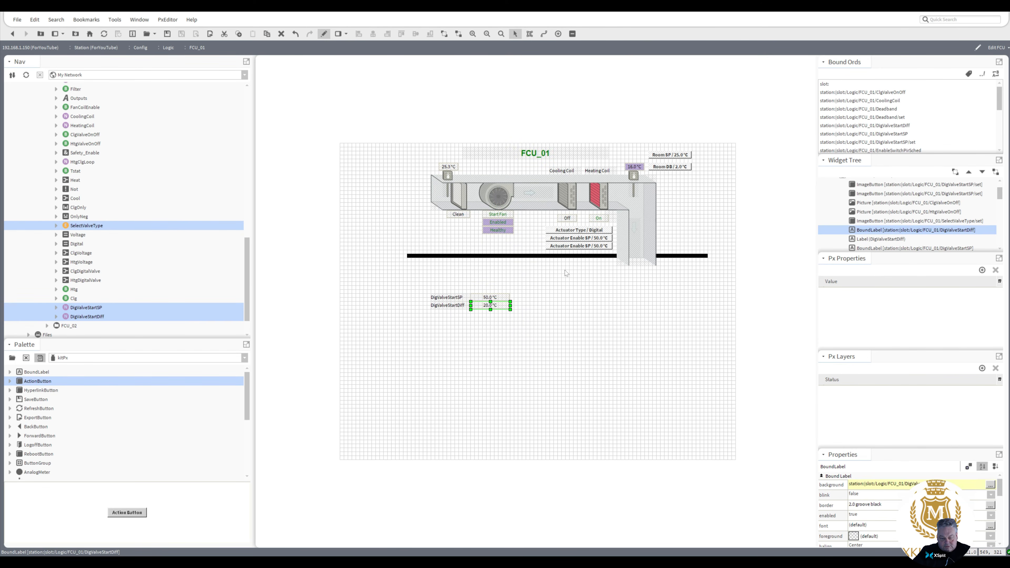
- Point the lower duplicated button's action binding at station:|slot:/Logic/FCU_01/DigValveStartDiff/set
double_click(569, 248)
double_click(530, 353)
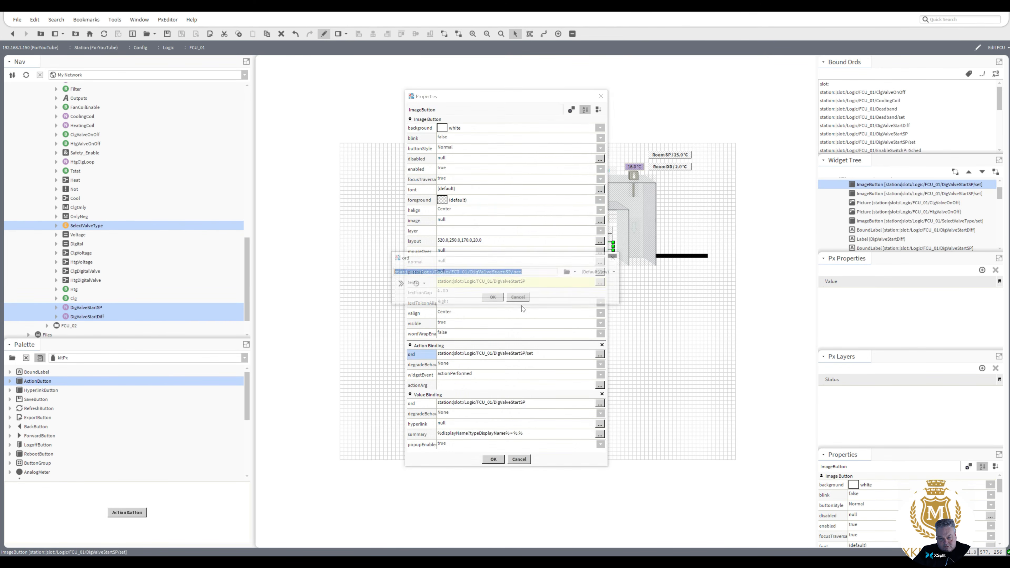
left_click_drag(512, 273, 344, 275)
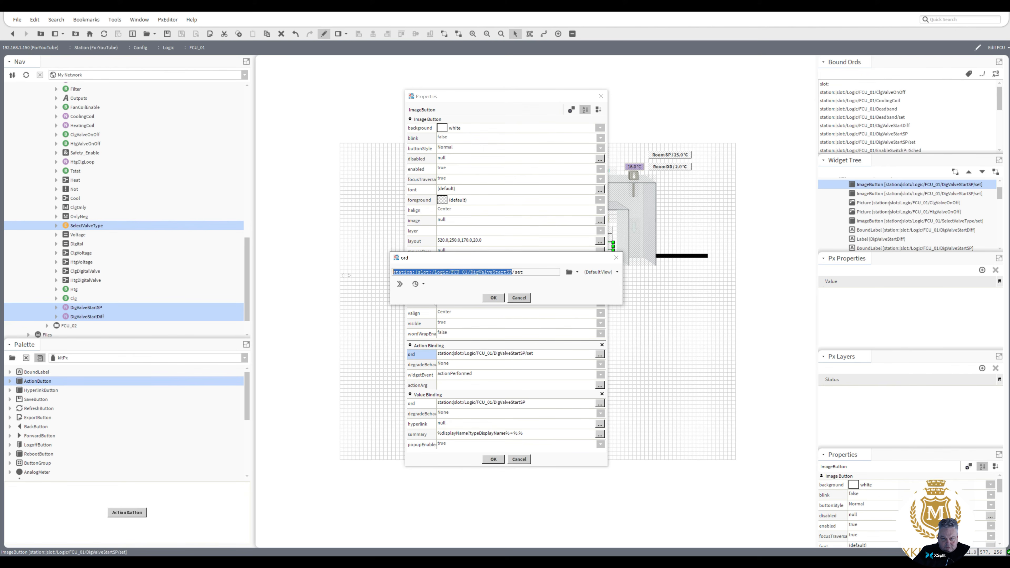
key("ctrl+v")
left_click(501, 297)
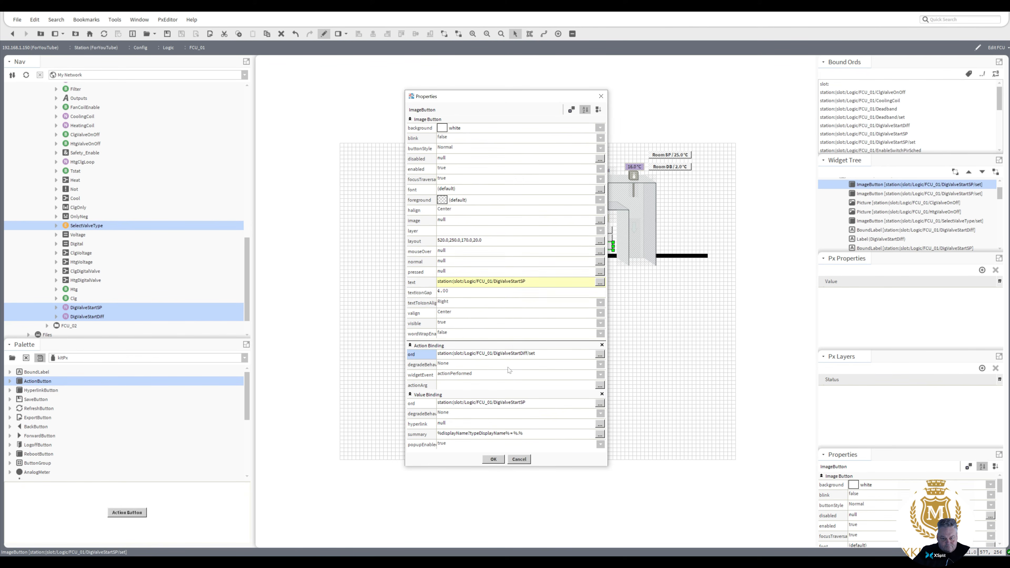
- Set the same button's value binding ord to station:|slot:/Logic/FCU_01/DigValveStartDiff
double_click(509, 403)
key("ctrl+v")
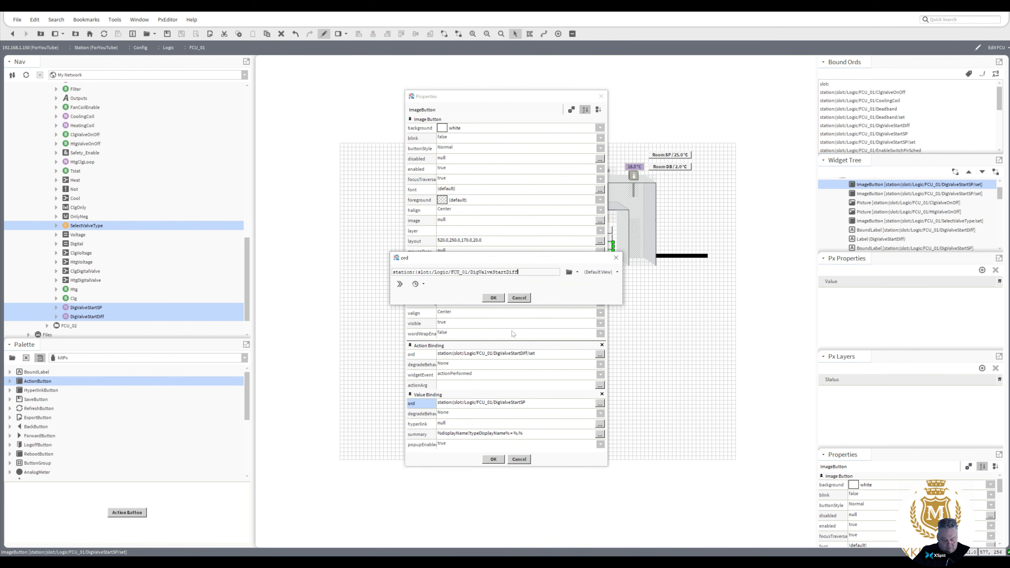
left_click(497, 299)
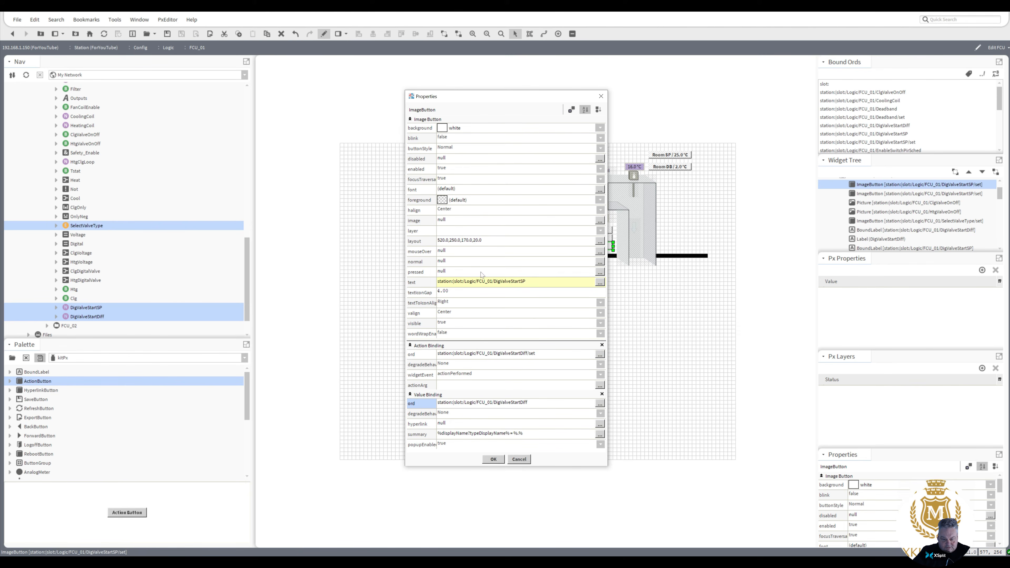
- Change the button's text format to "Actuator Diff SP / %out.value%" and apply the properties
double_click(481, 283)
left_click_drag(490, 278, 505, 279)
type("Diffe SP / %out.value%")
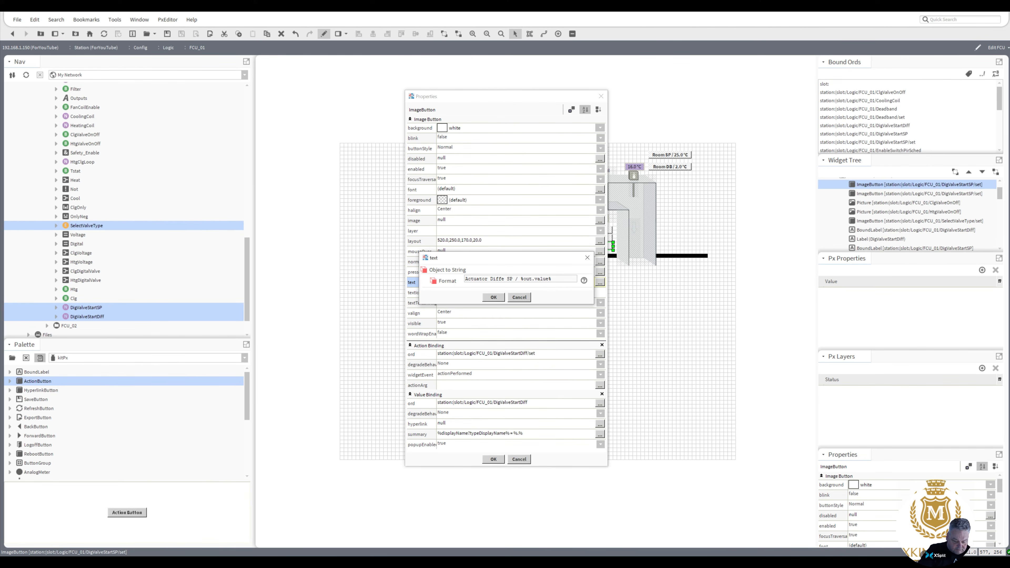
key("Delete")
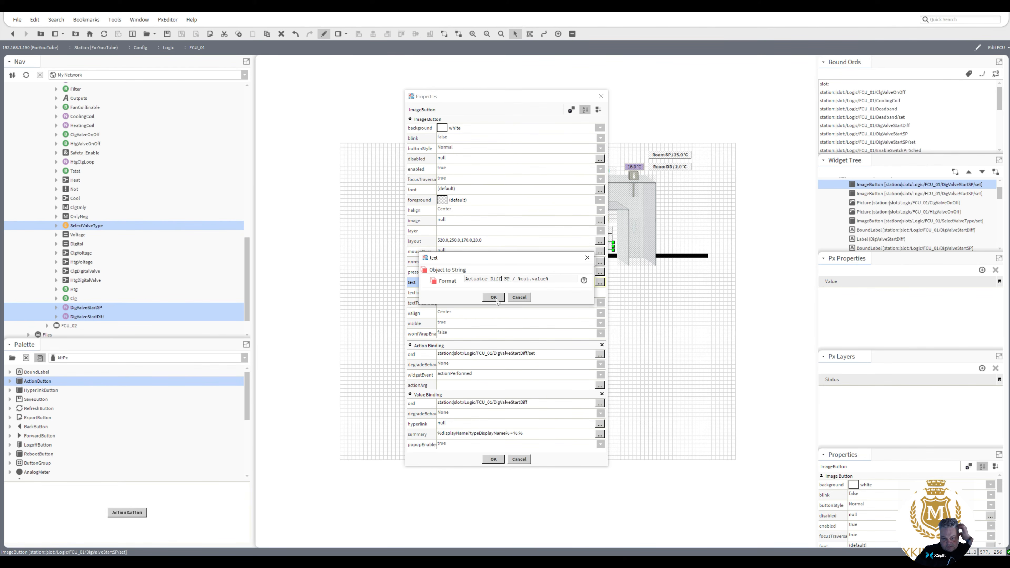
left_click(493, 297)
left_click(494, 458)
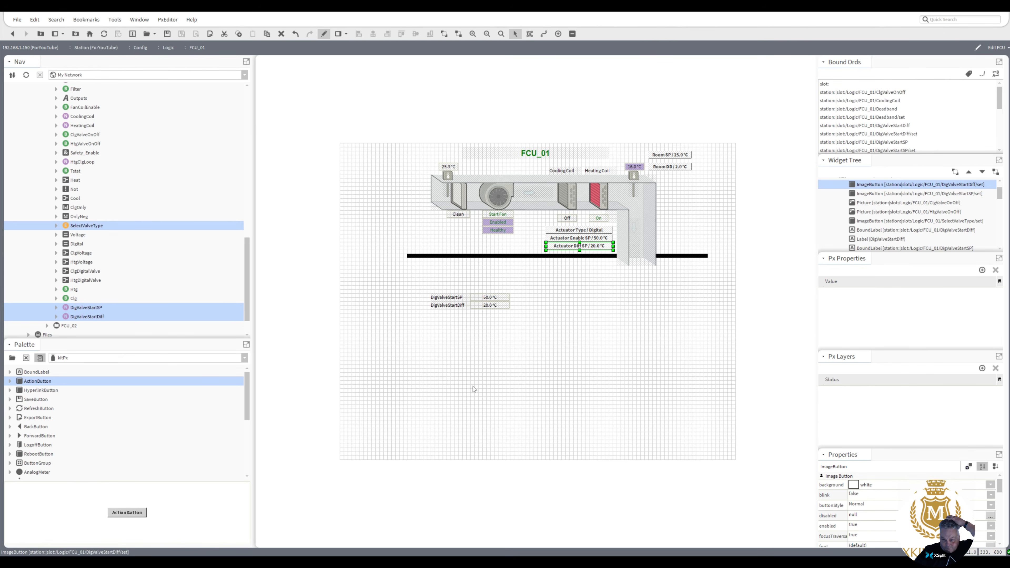
- Delete the plain DigValveStartSP and DigValveStartDiff name and value labels beneath the black line
left_click_drag(524, 327, 396, 281)
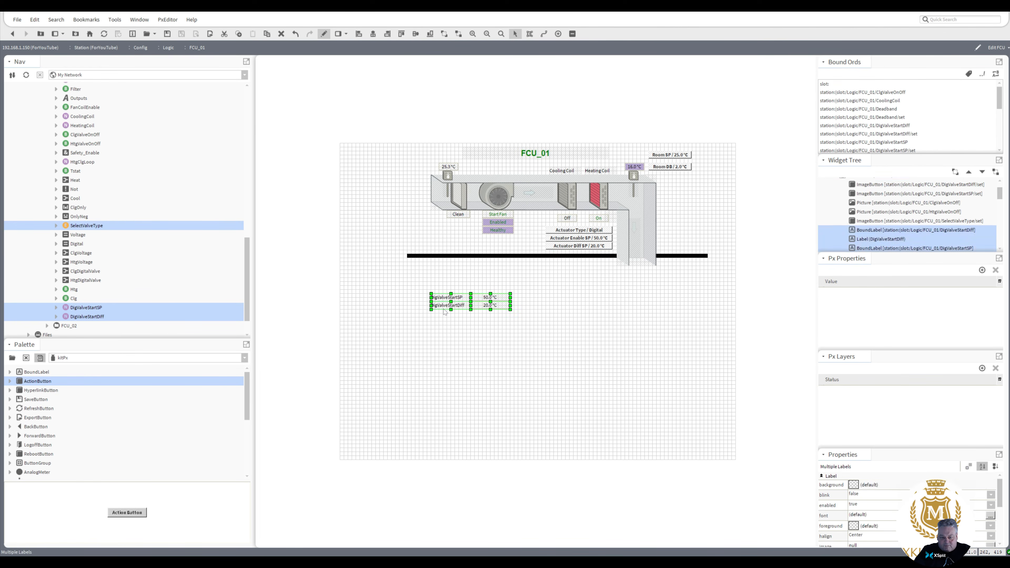
key("Delete")
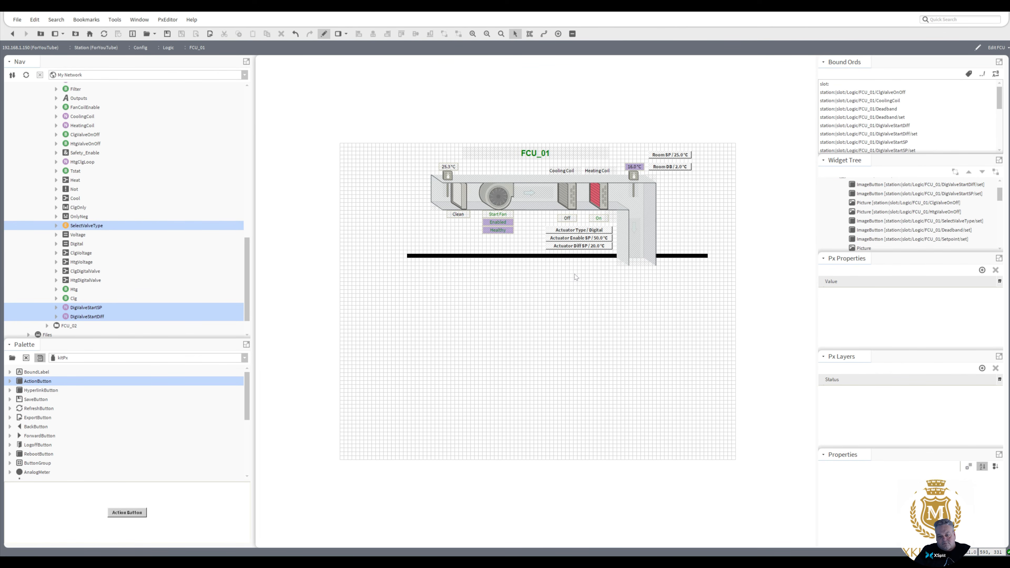
left_click(576, 278)
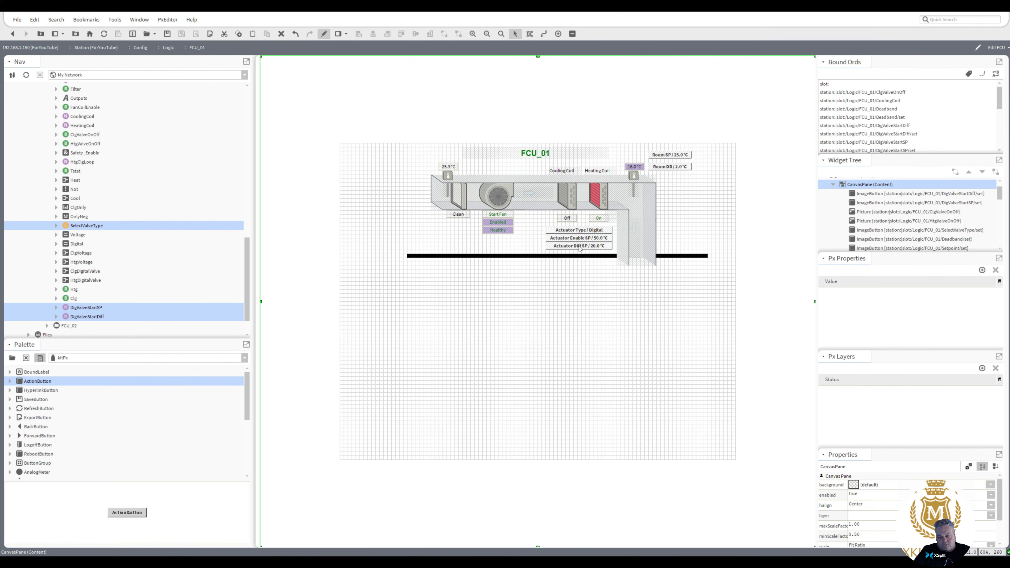
left_click(669, 167)
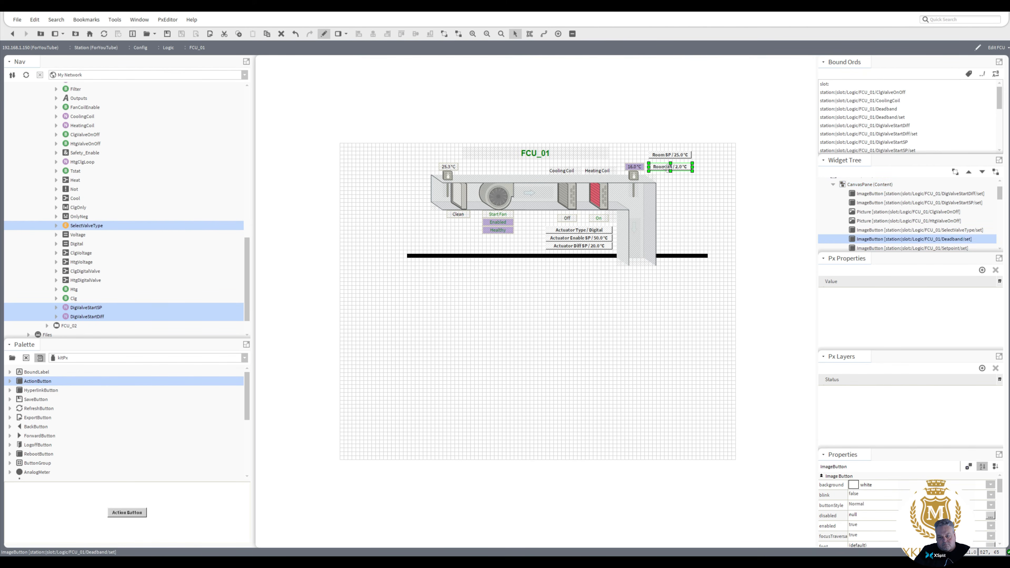
left_click(667, 155)
left_click(666, 166)
left_click(596, 240)
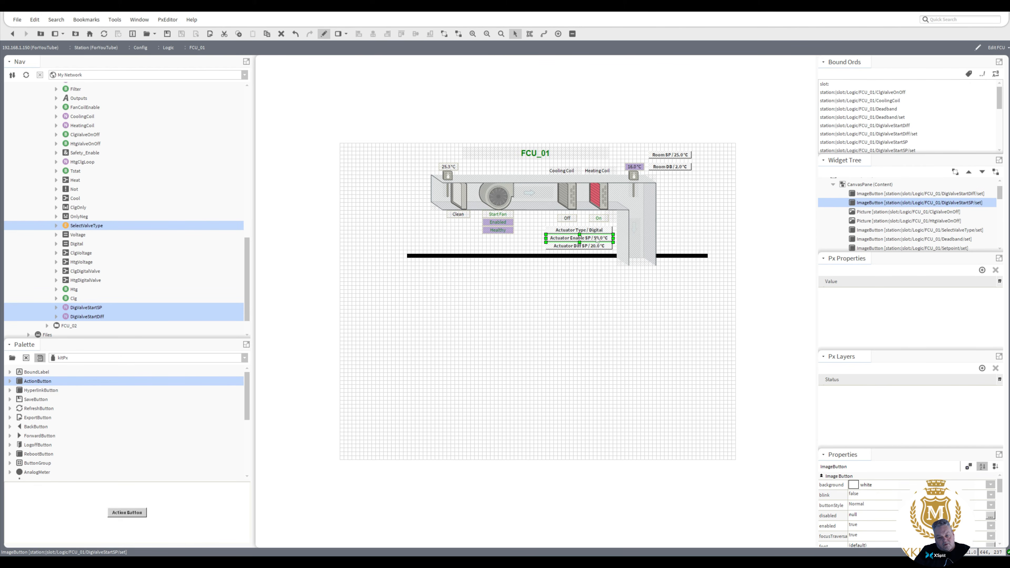
- Copy the SelectValveType value binding ord from the Actuator Type button's properties
double_click(596, 230)
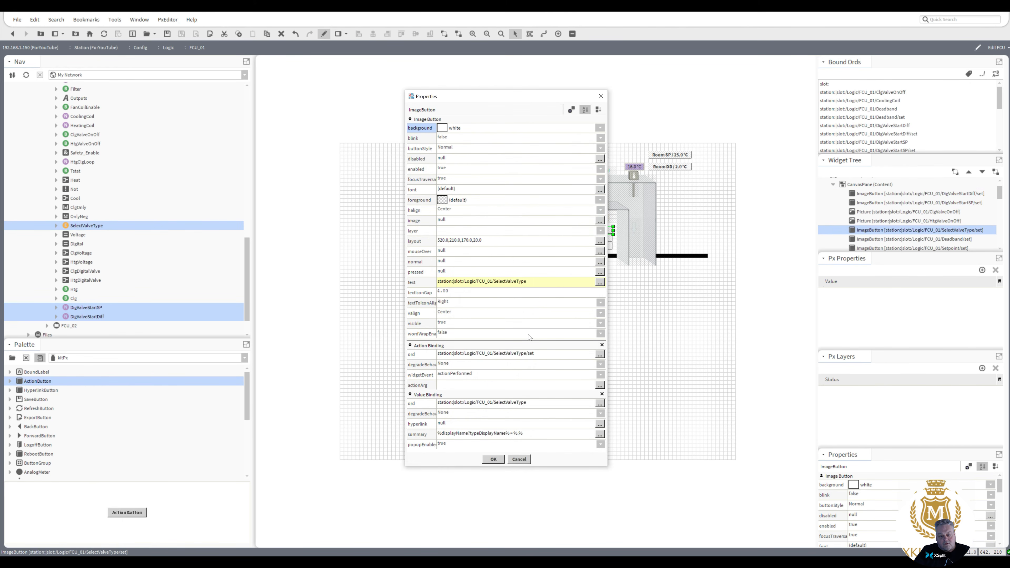
double_click(525, 403)
key("ctrl+c")
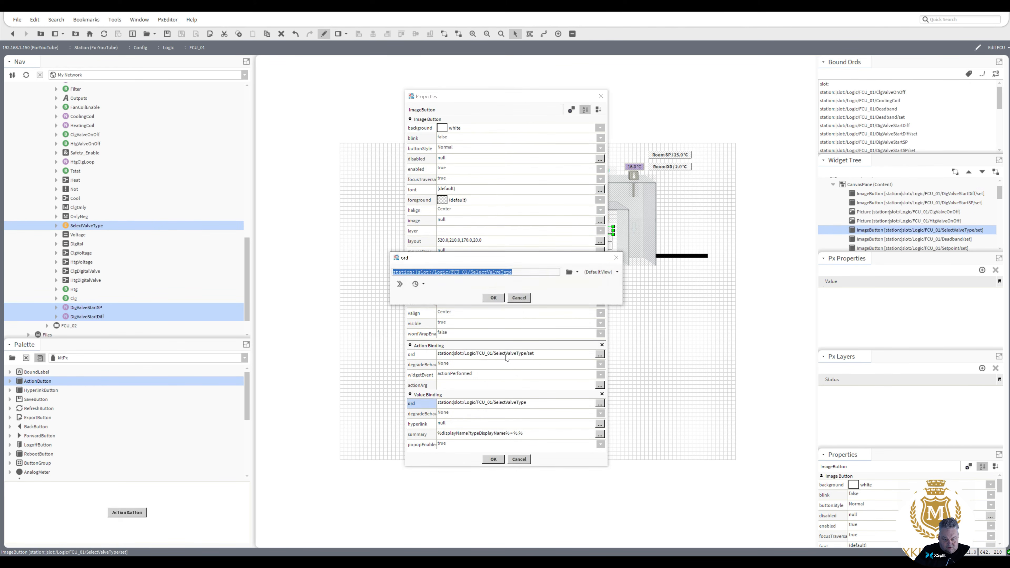
left_click(493, 297)
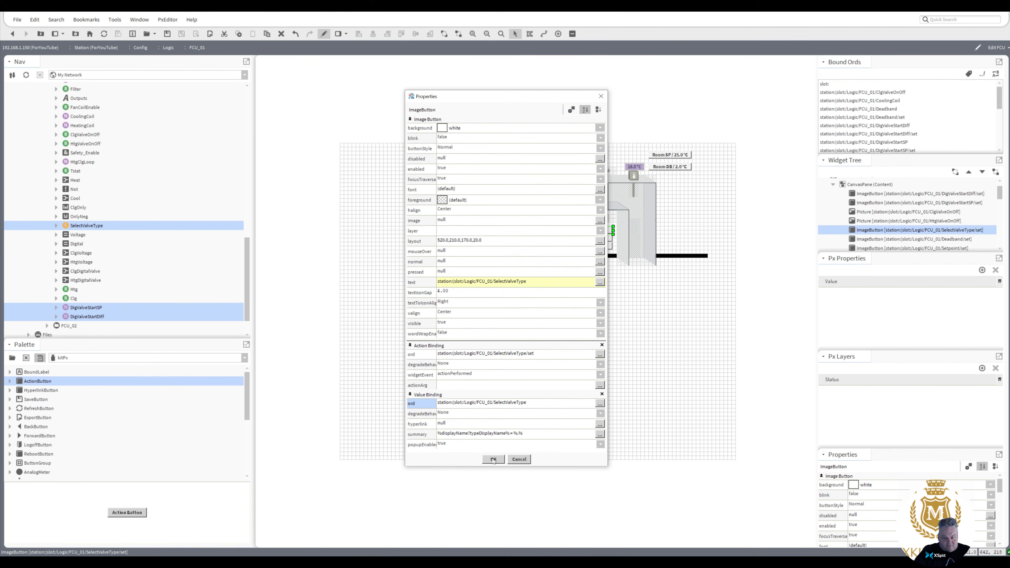
left_click(494, 459)
- Add a second bajaui Value Binding to the Actuator Enable SP button
double_click(589, 238)
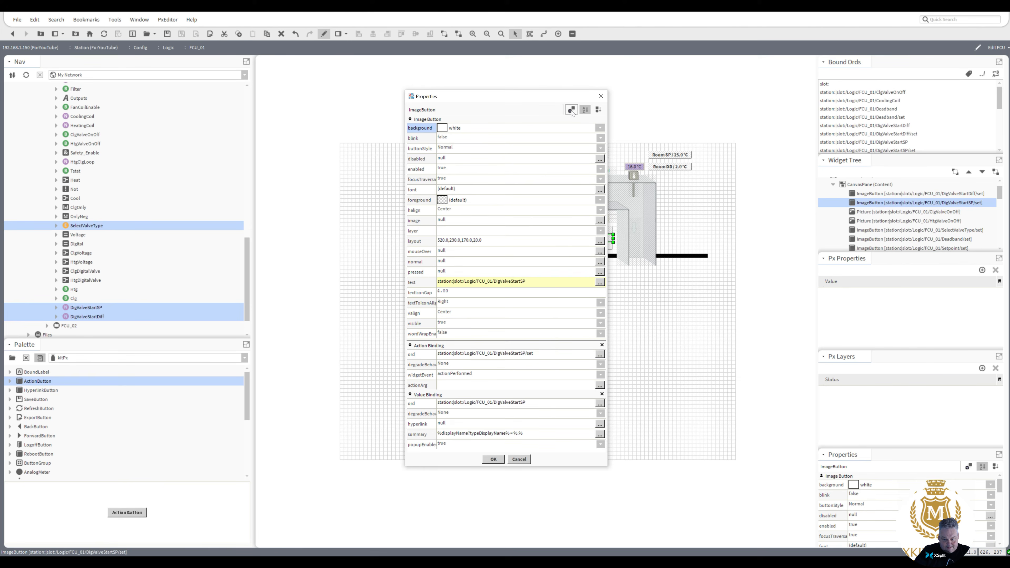
left_click(571, 109)
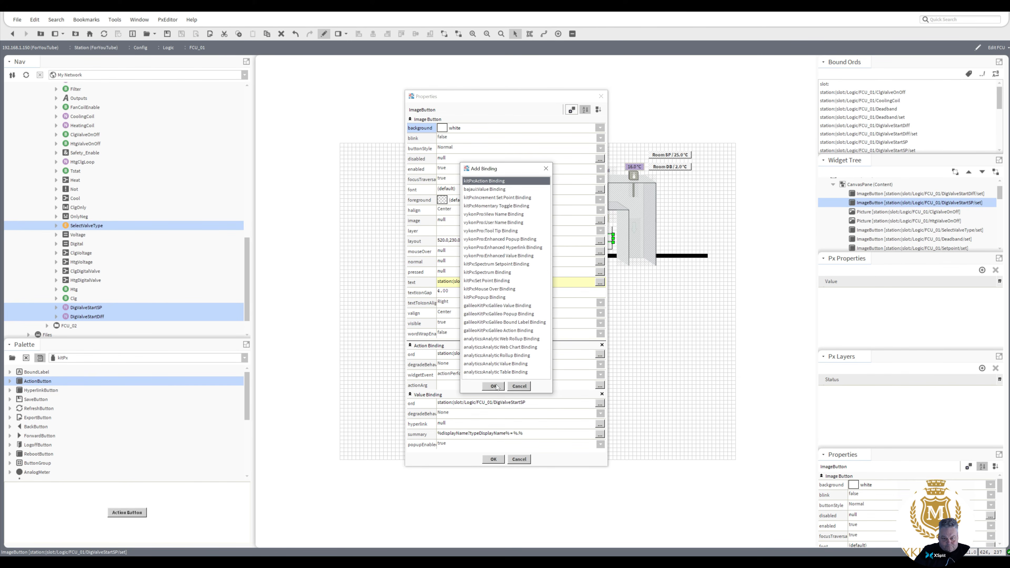
double_click(497, 189)
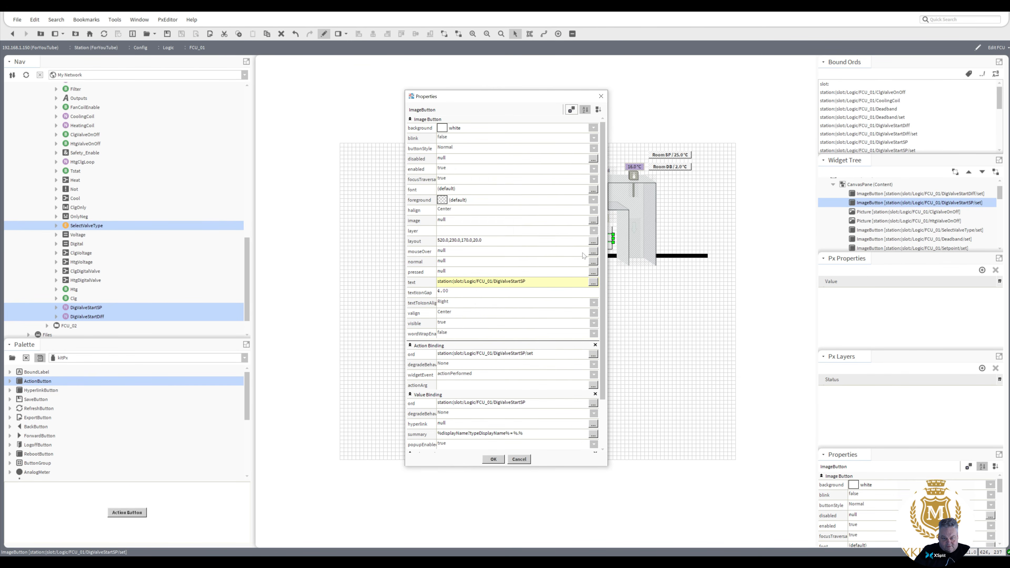
- Set the ord of the Actuator Enable SP button's new value binding to the copied station:|slot:/Logic/FCU_01/SelectValveType
scroll(604, 270, "down", 3)
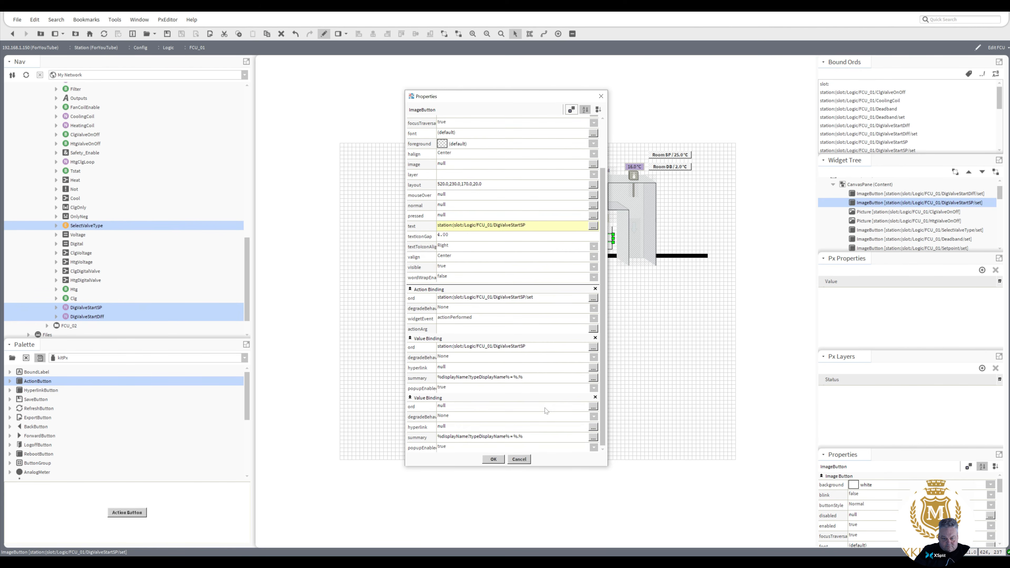
left_click(545, 408)
key("ctrl+v")
left_click(495, 299)
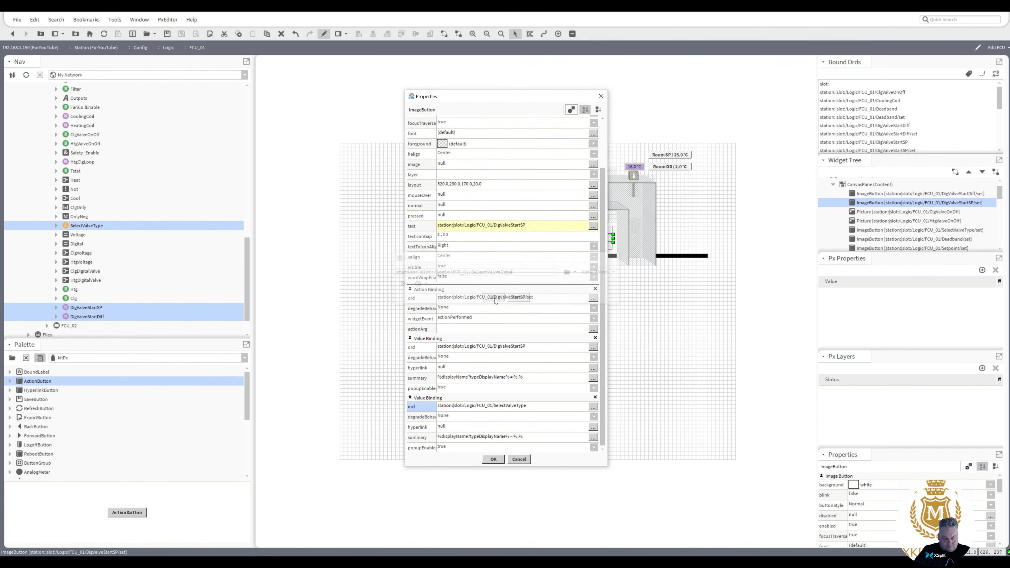
- Animate the Actuator Enable SP button's visible property with the SelectValveType binding and set the Voltage state to false
right_click(478, 270)
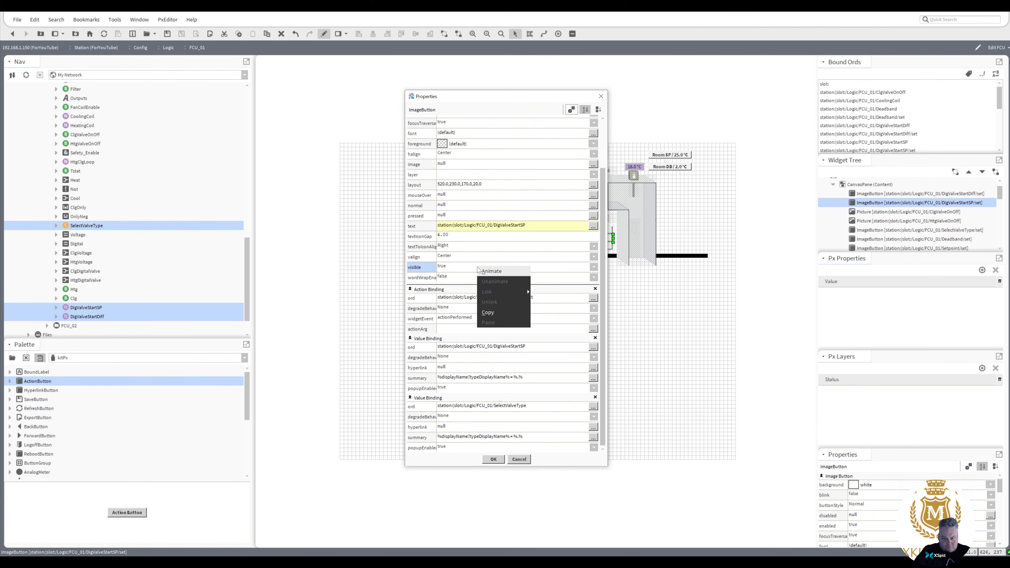
left_click(491, 272)
left_click(577, 219)
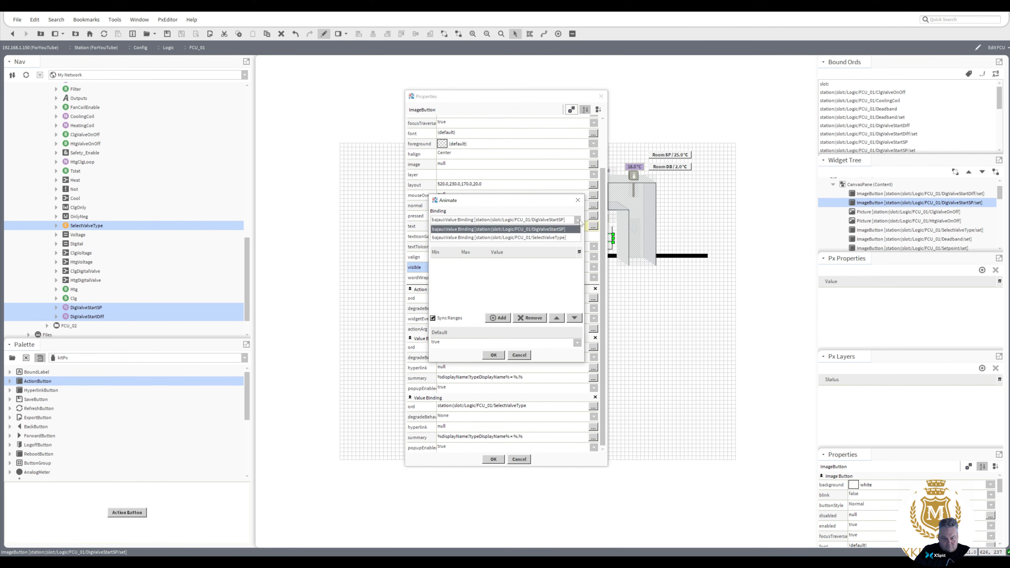
left_click(519, 238)
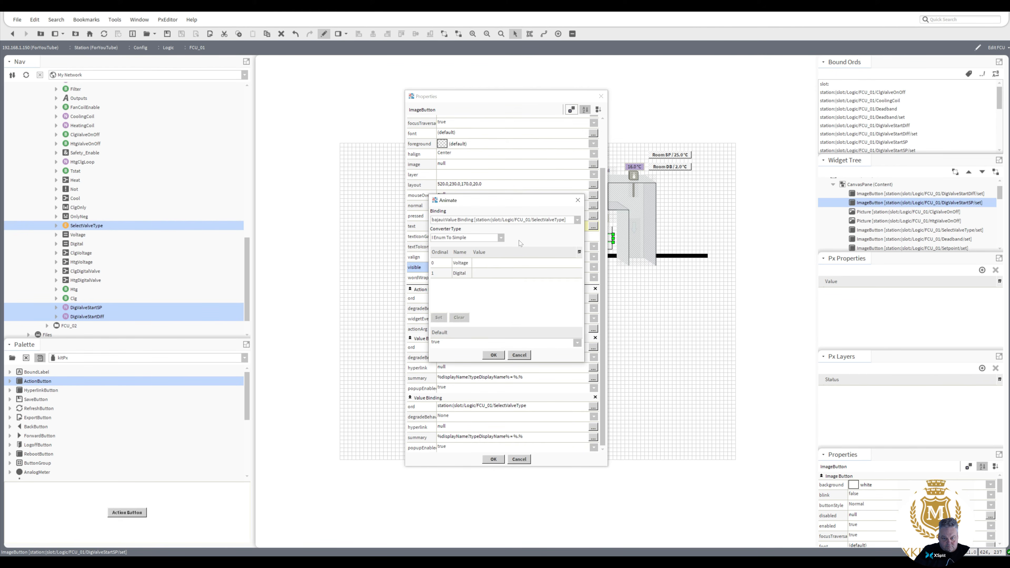
left_click(485, 264)
left_click(440, 318)
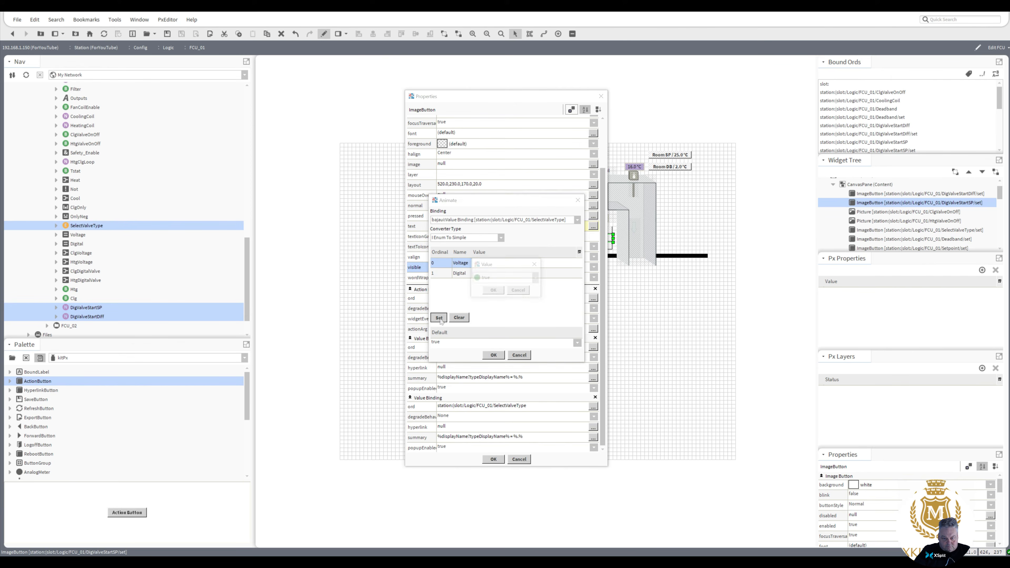
left_click(537, 278)
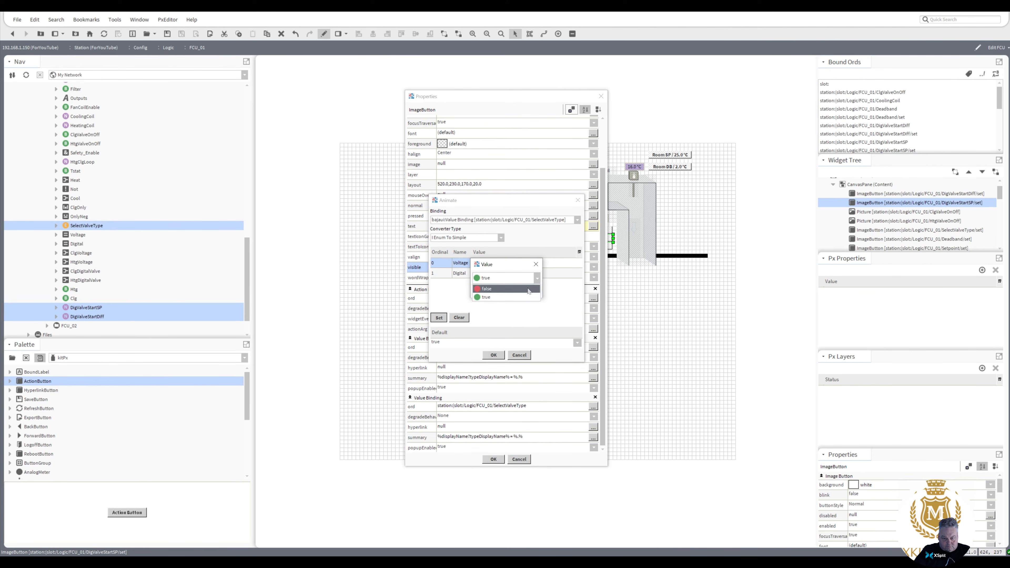
left_click(517, 293)
left_click(493, 291)
- Set the Digital state to true in the visibility animation and apply the Actuator Enable SP button's properties
left_click(488, 272)
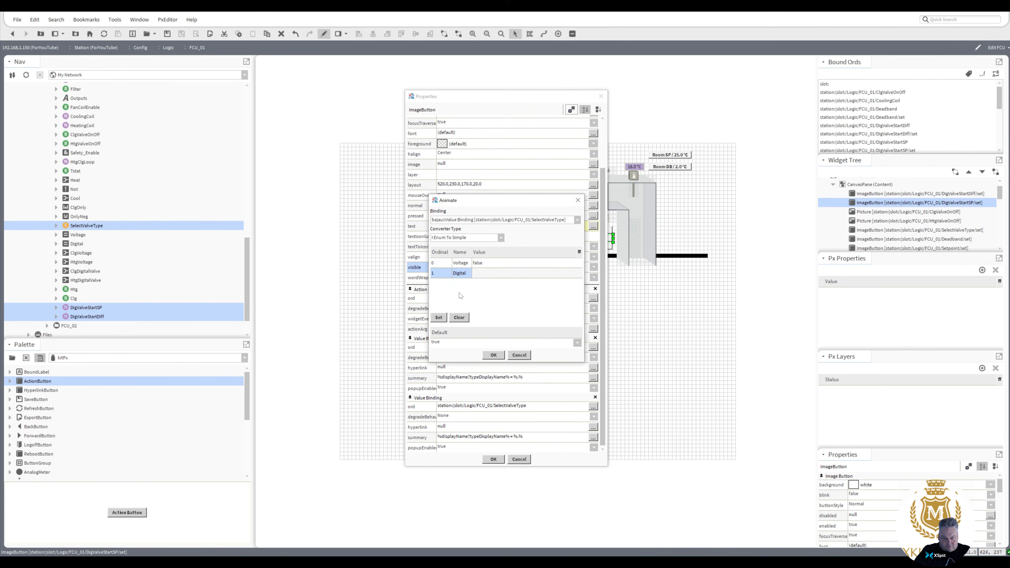
left_click(438, 317)
left_click(492, 291)
left_click(493, 355)
left_click(492, 460)
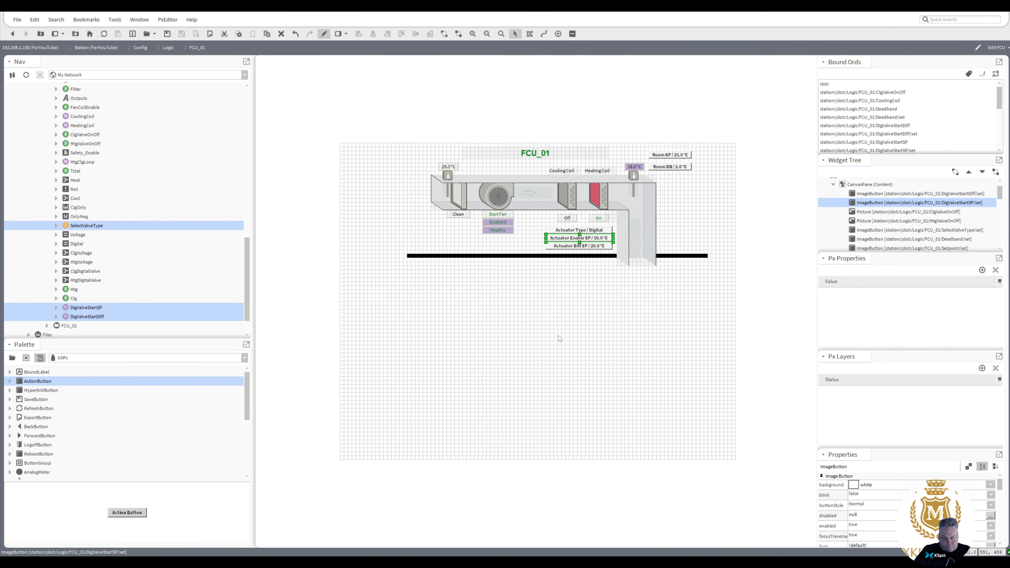
- Add a second bajaui Value Binding to the Actuator Diff SP button, using the copied SelectValveType ord
double_click(581, 246)
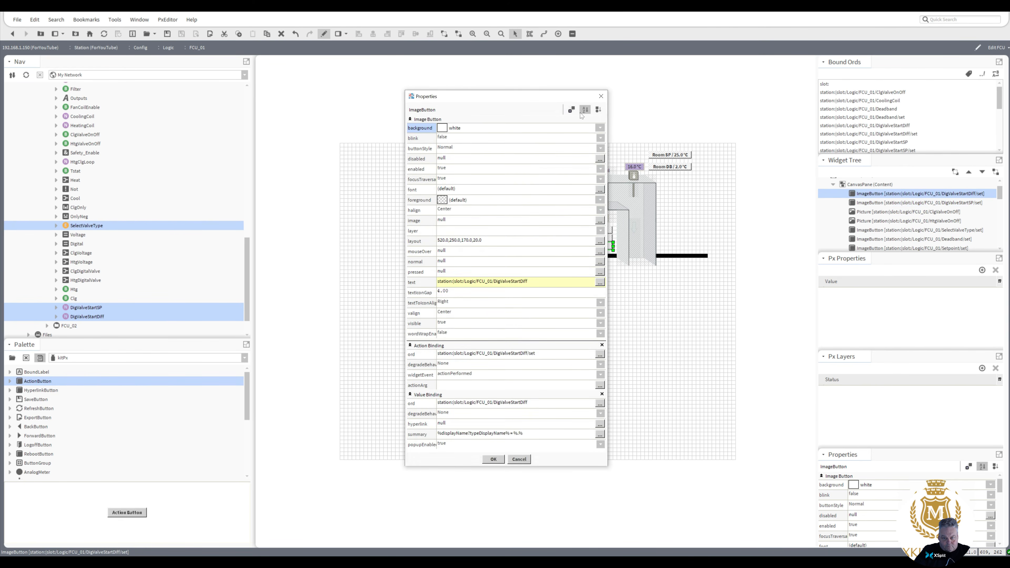
left_click(571, 111)
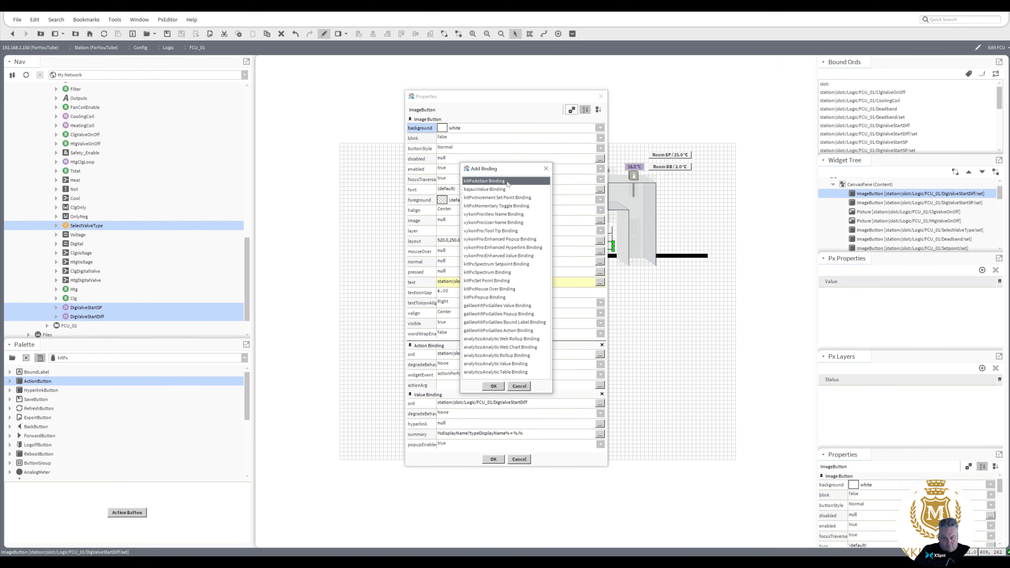
double_click(501, 190)
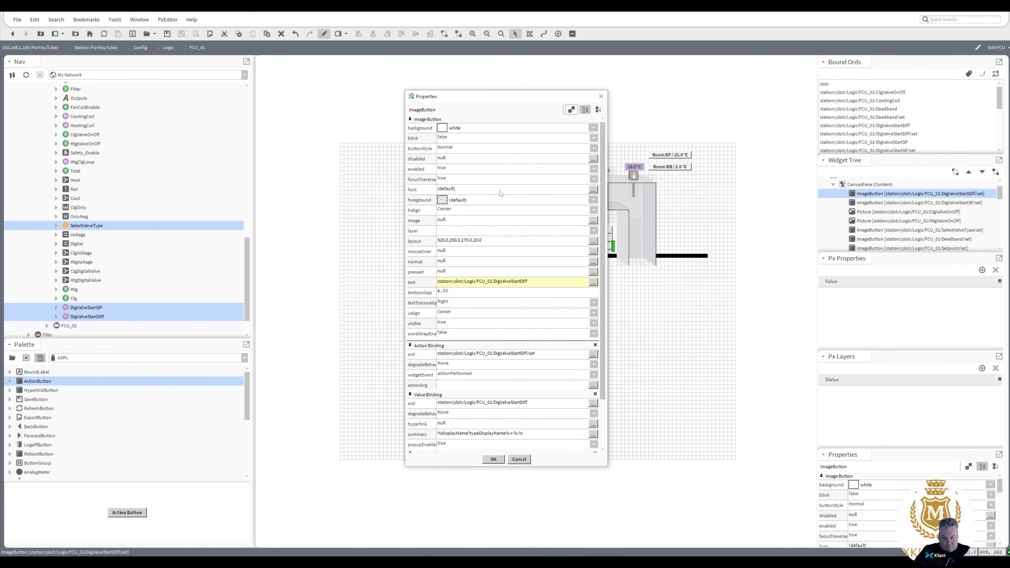
left_click_drag(604, 231, 609, 285)
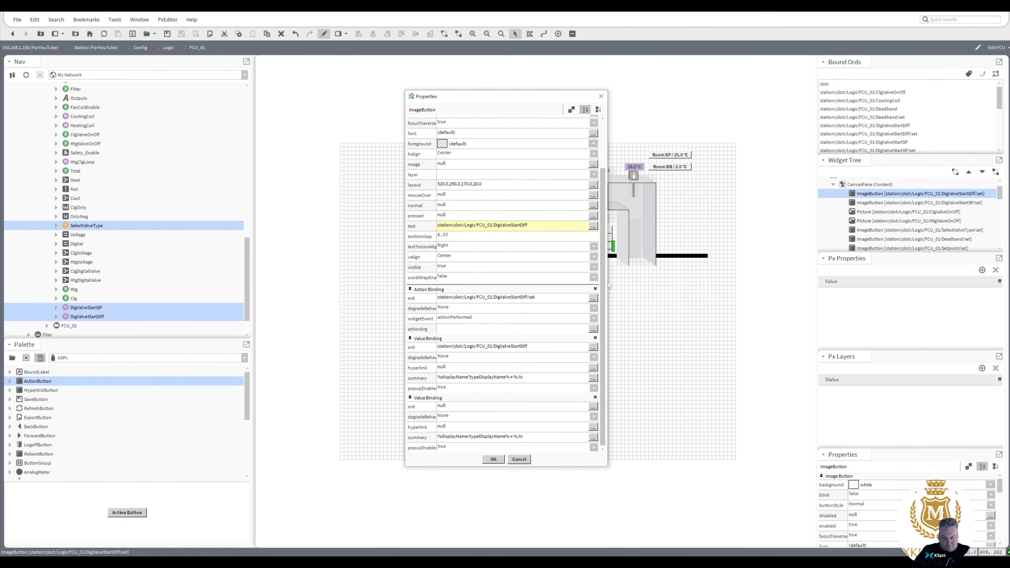
double_click(514, 407)
key("ctrl+v")
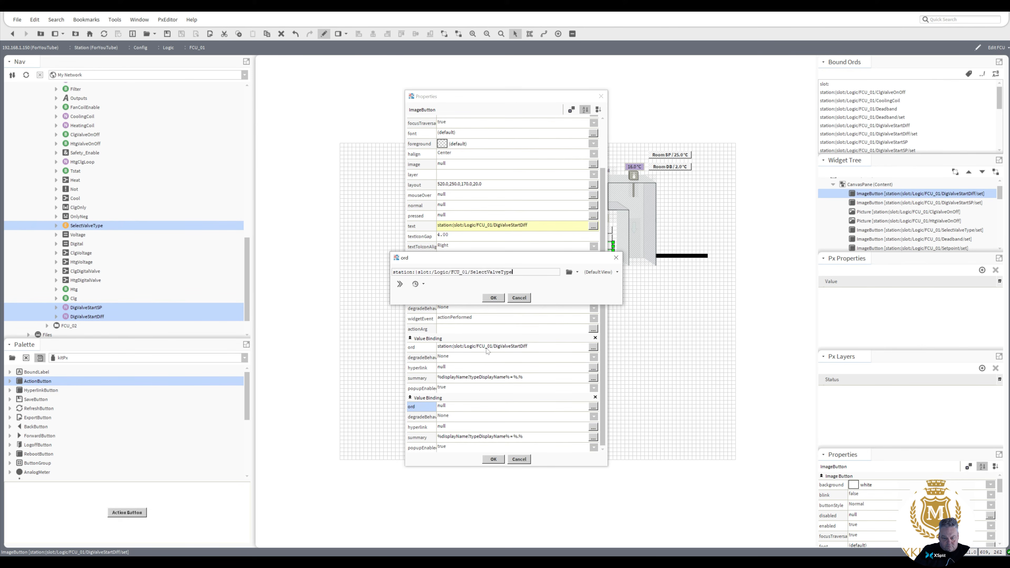
left_click(493, 298)
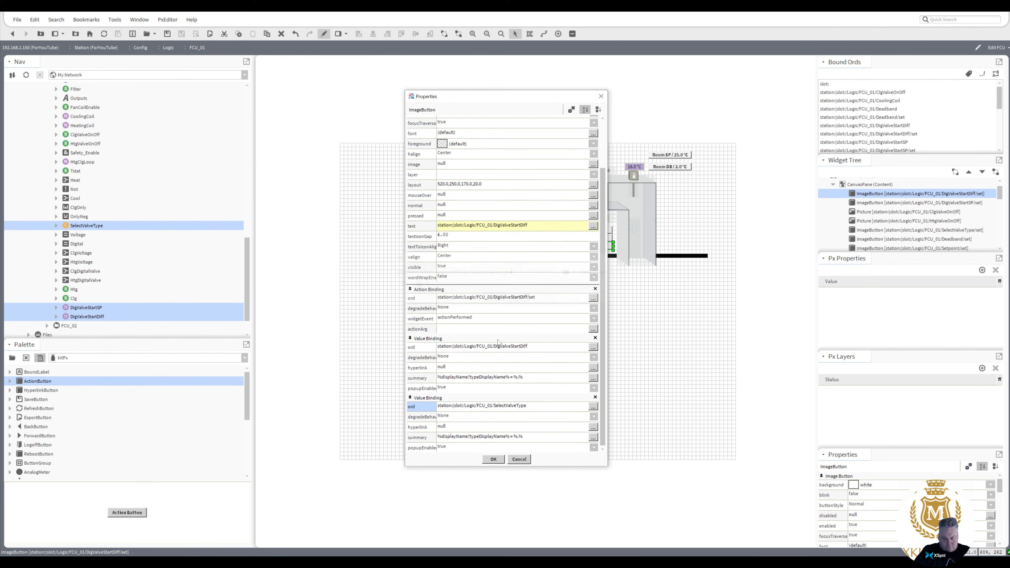
- Animate the Actuator Diff SP button's visible property with the SelectValveType binding and set the Voltage state to false
right_click(478, 267)
left_click(492, 273)
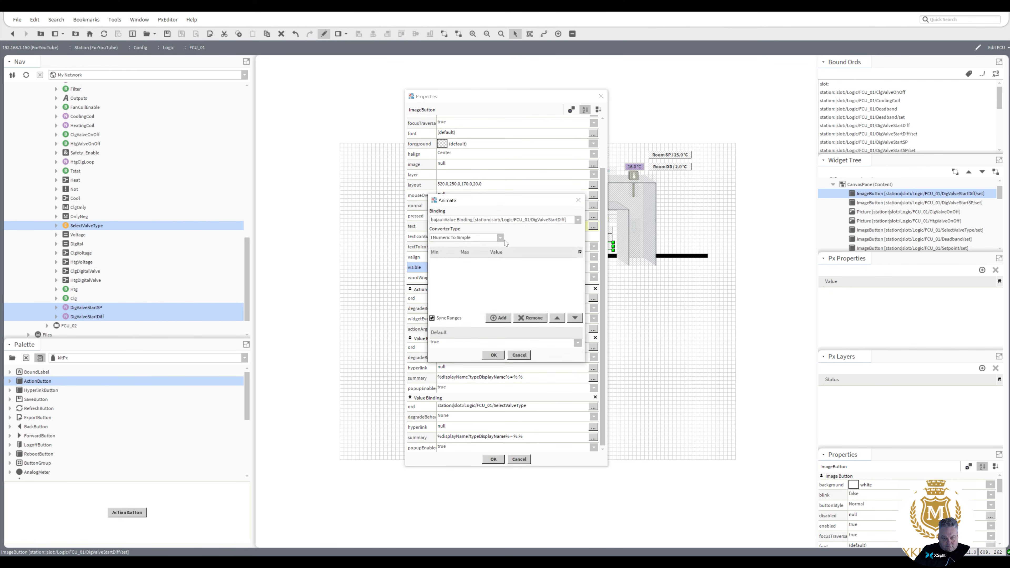
left_click(578, 220)
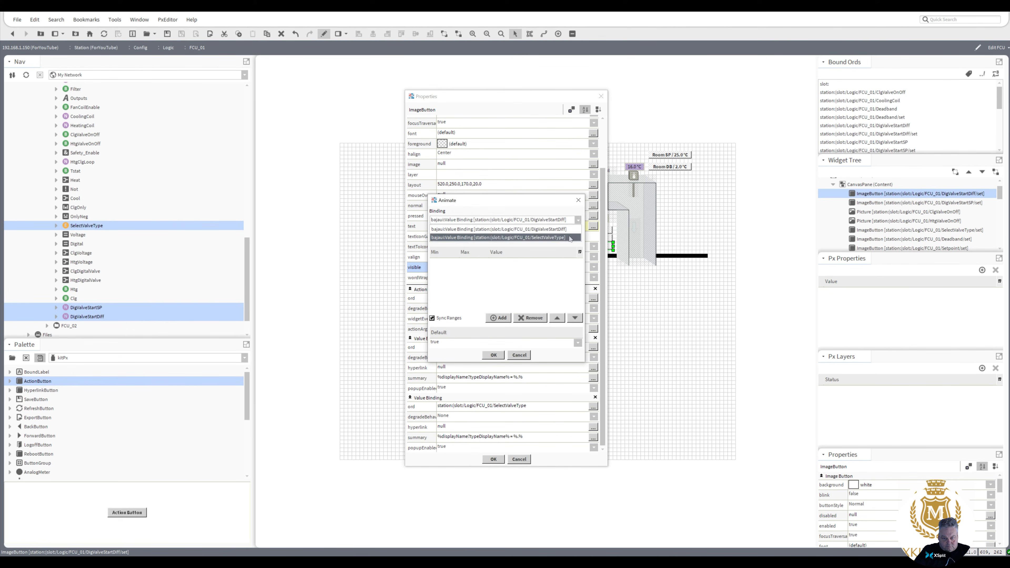
left_click(520, 238)
left_click(492, 265)
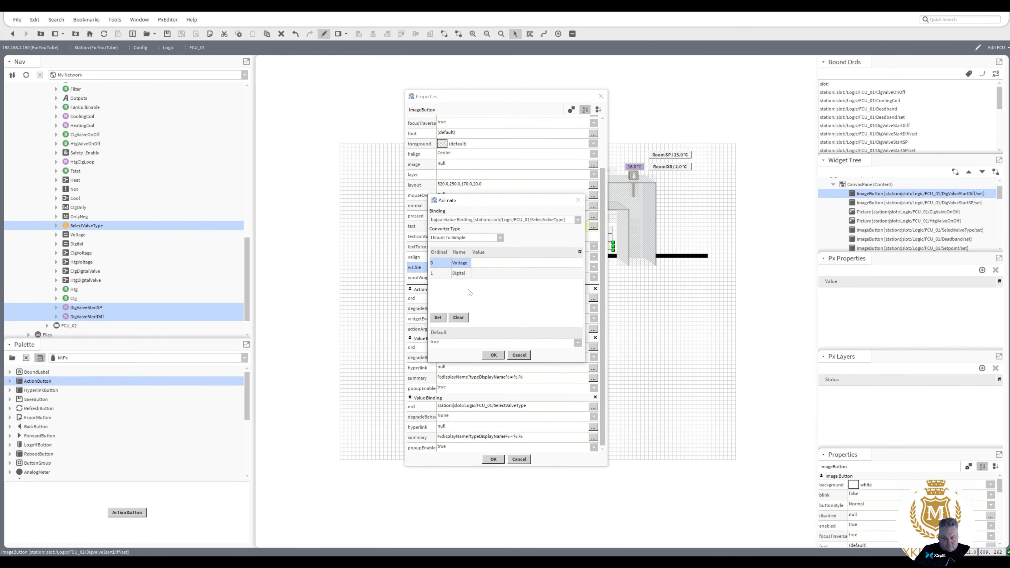
left_click(439, 317)
left_click(537, 279)
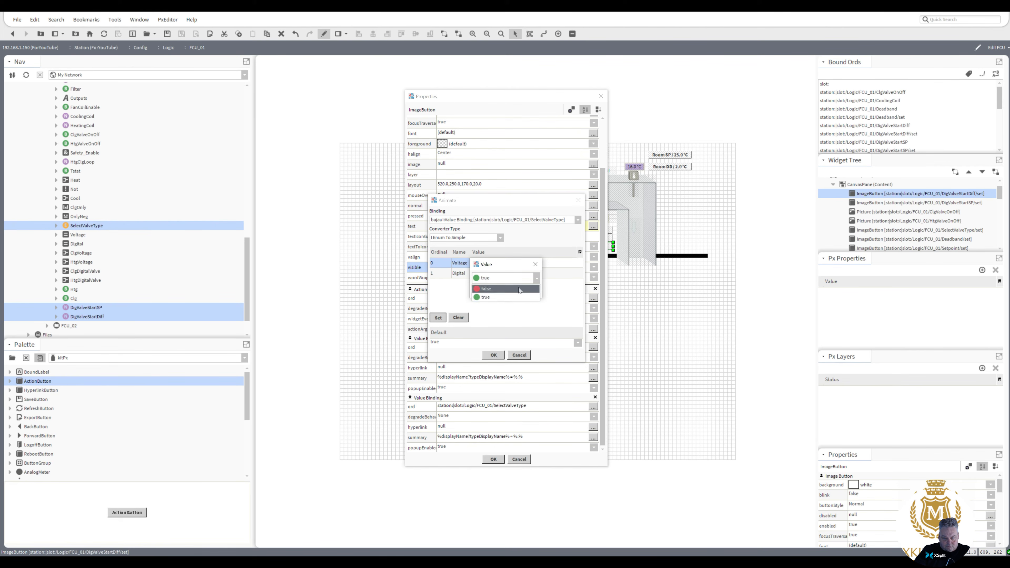
left_click(497, 295)
left_click(493, 291)
- Set the Digital state to true in the visibility animation and apply the Actuator Diff SP button's properties
left_click(490, 274)
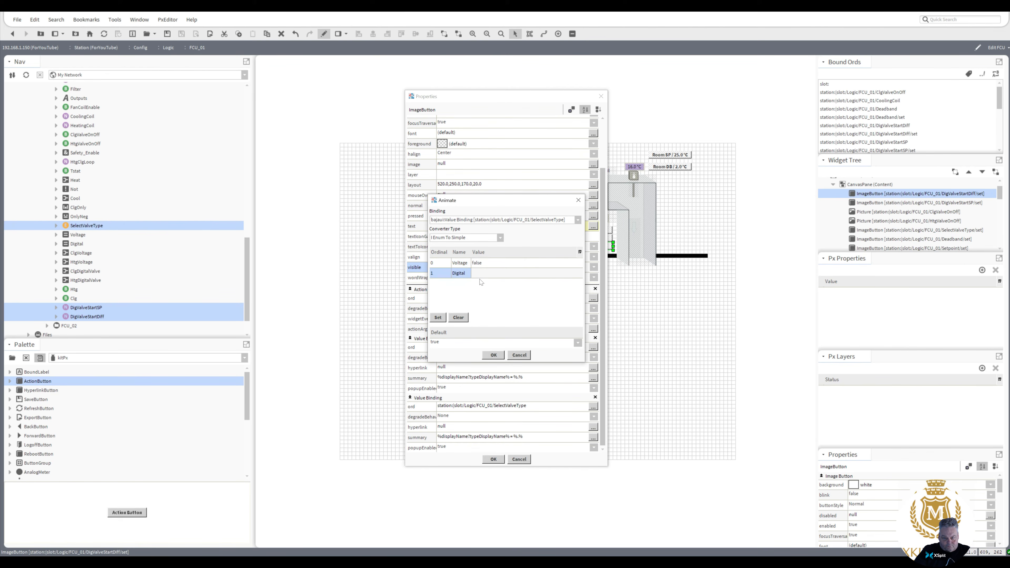
left_click(438, 318)
left_click(493, 291)
left_click(493, 355)
left_click(494, 459)
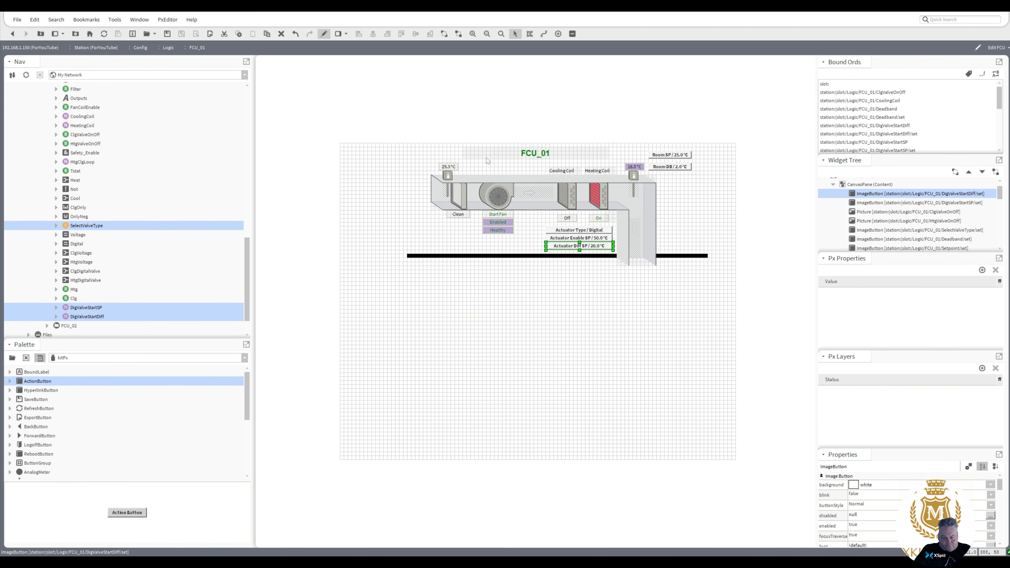
- Leave edit mode for the FCU_01 graphic and set the Actuator Type to Voltage
left_click(326, 37)
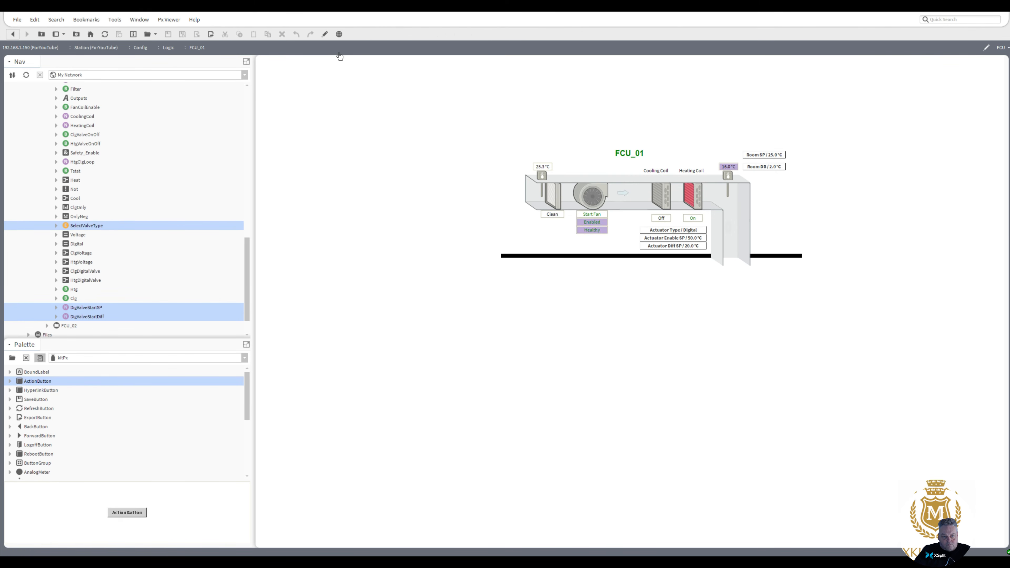
left_click(678, 231)
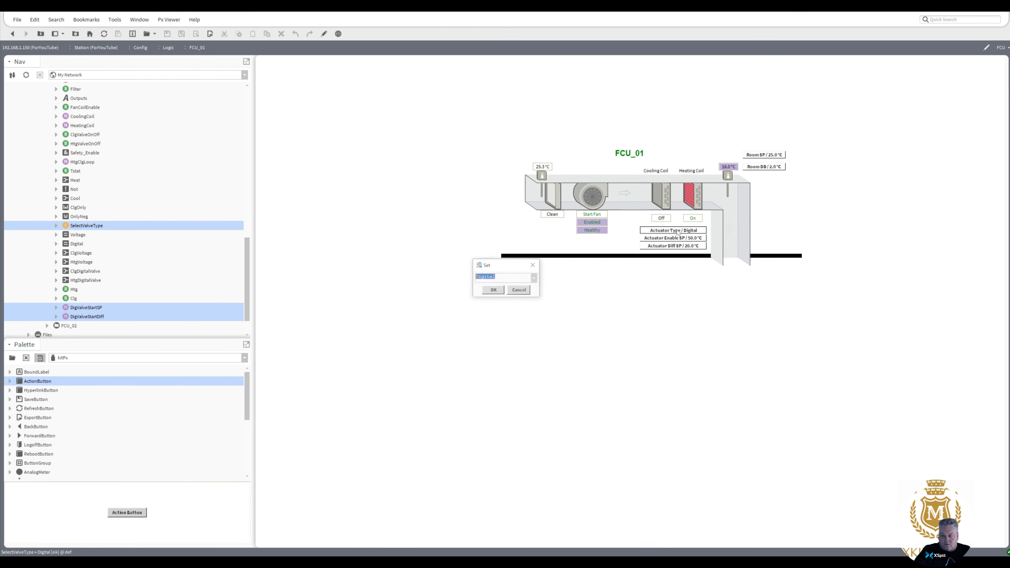
left_click(534, 278)
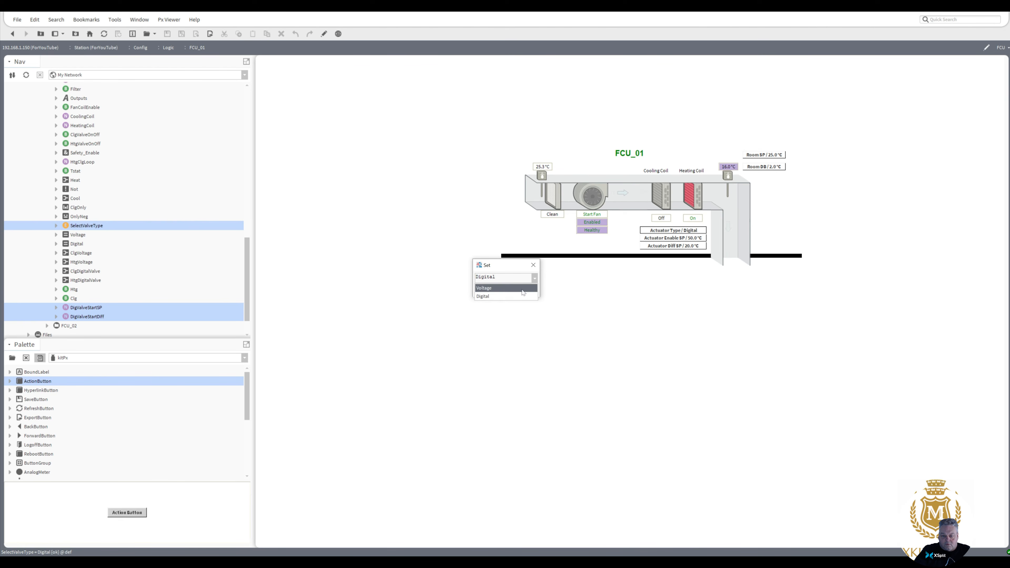
left_click(497, 288)
left_click(496, 290)
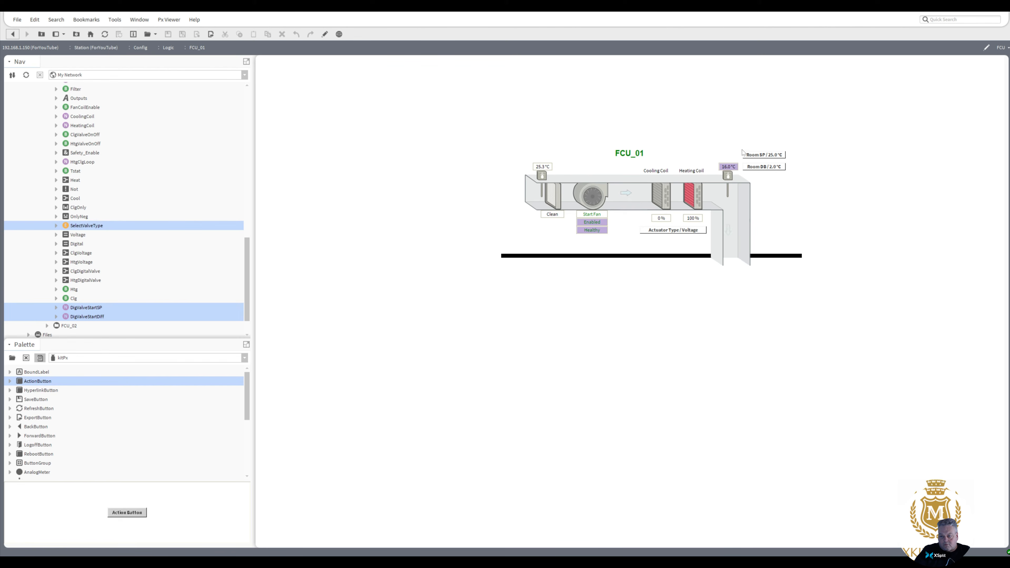
- Set the Actuator Type back to Digital on the FCU_01 graphic
left_click(688, 232)
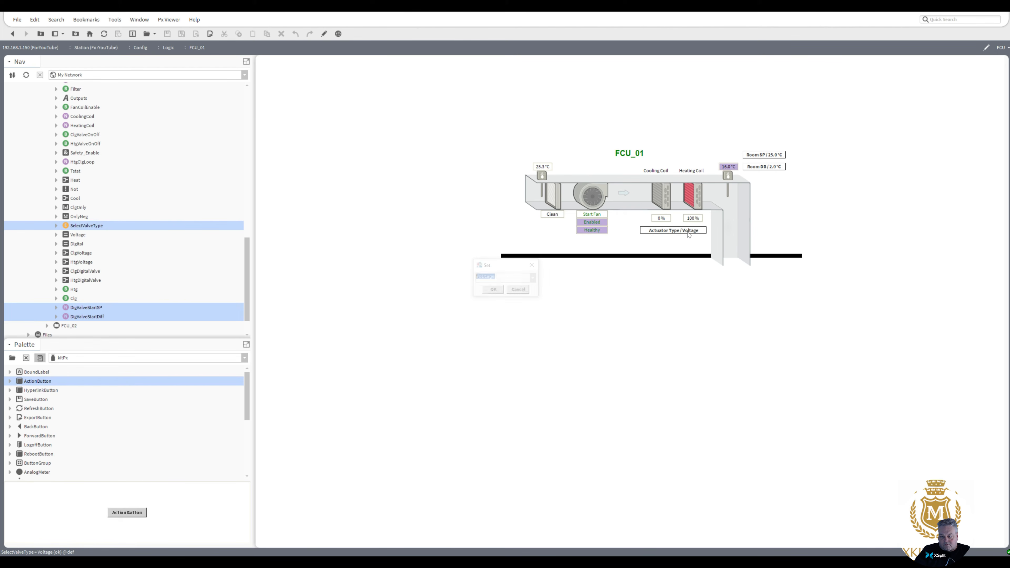
left_click(534, 278)
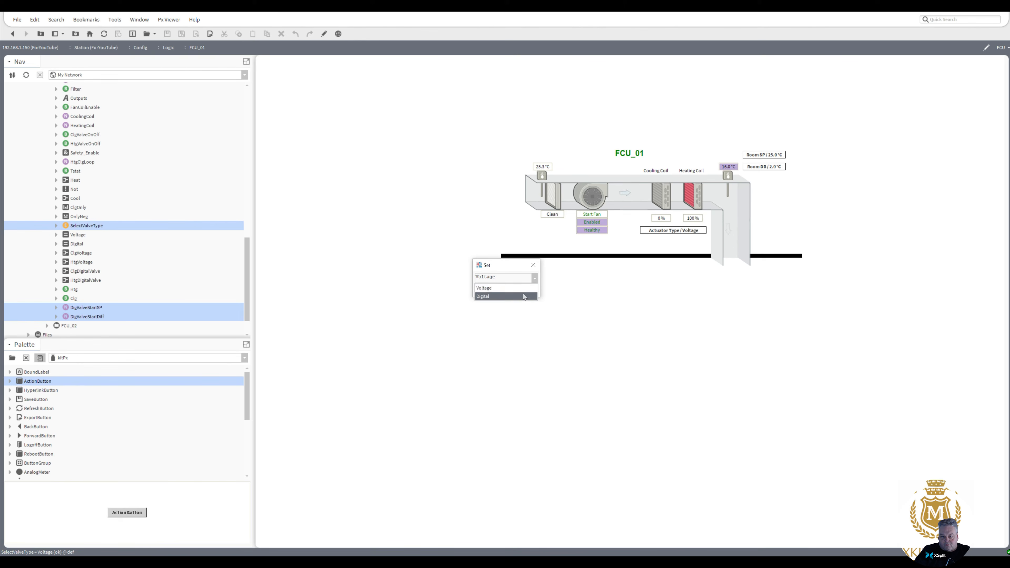
left_click(524, 294)
left_click(493, 290)
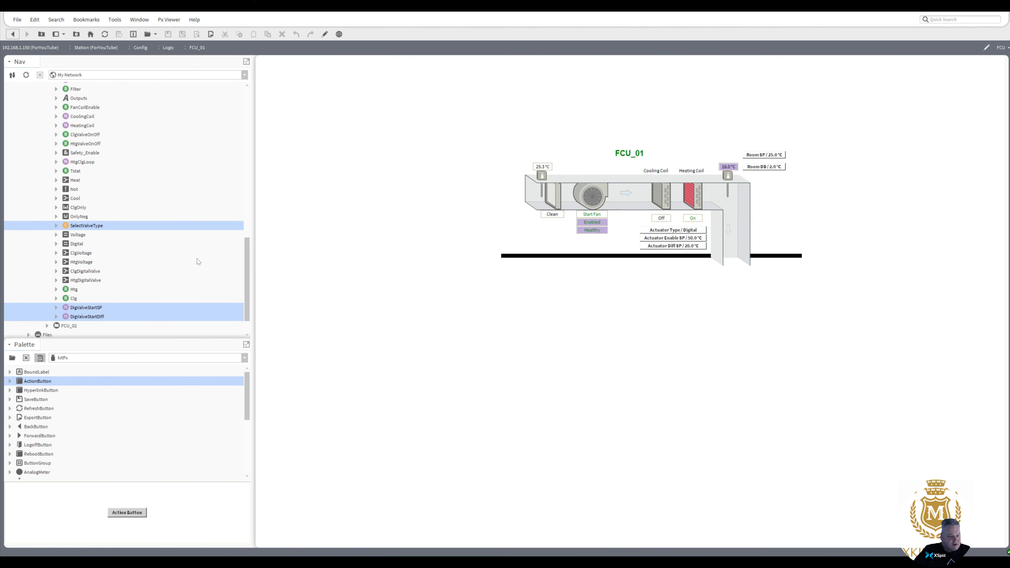
- Open the DigValveStartSP point and set its units facet to the misc percent unit (%)
double_click(89, 308)
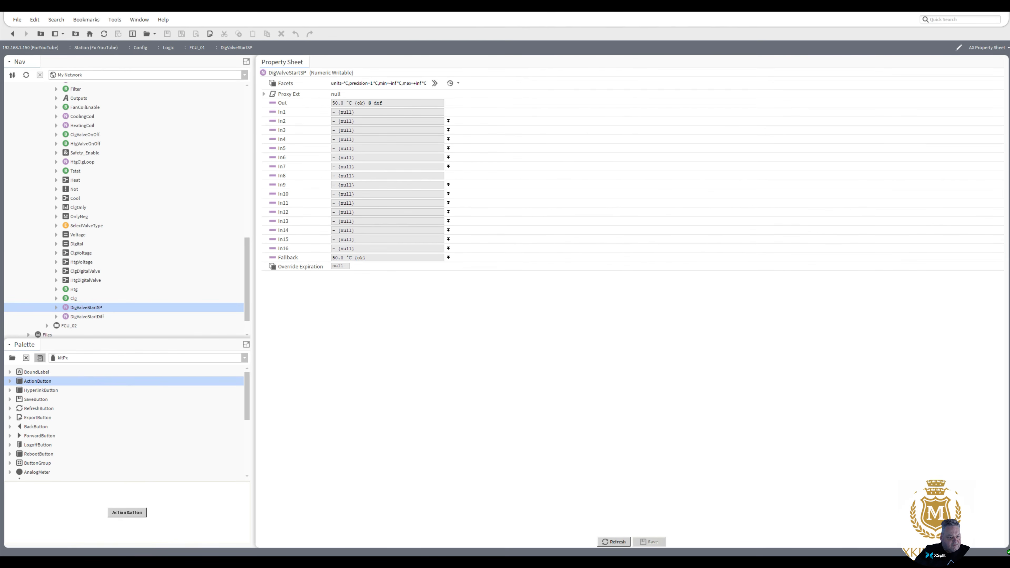
left_click(458, 84)
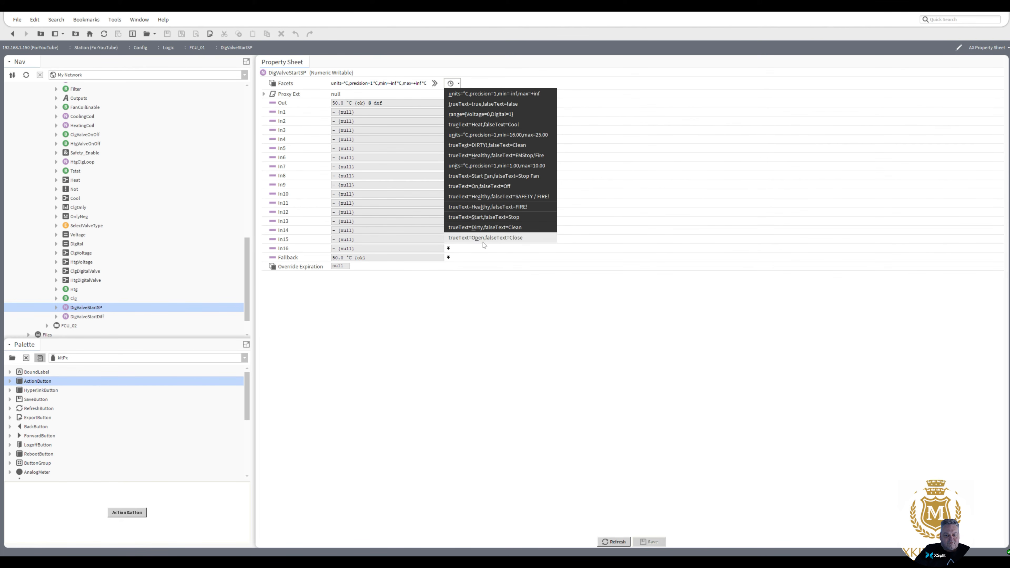
left_click(435, 84)
left_click(435, 83)
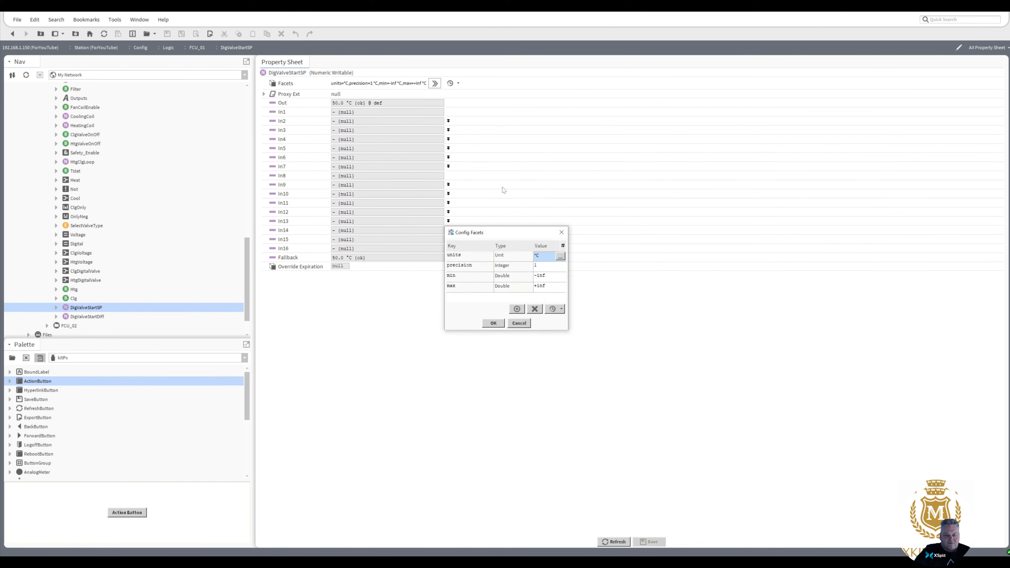
left_click(560, 256)
left_click(515, 278)
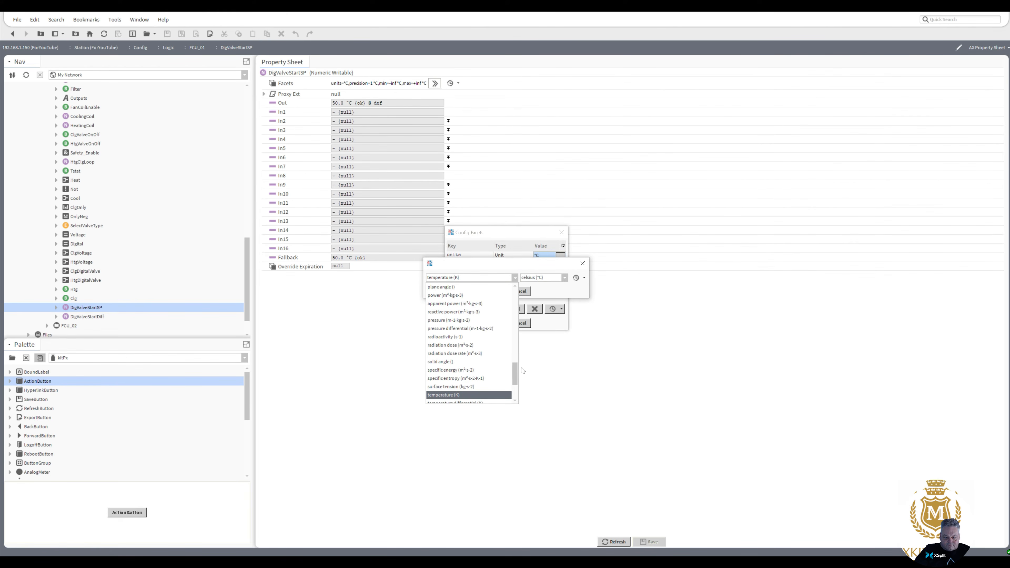
left_click_drag(516, 374, 517, 292)
left_click(485, 288)
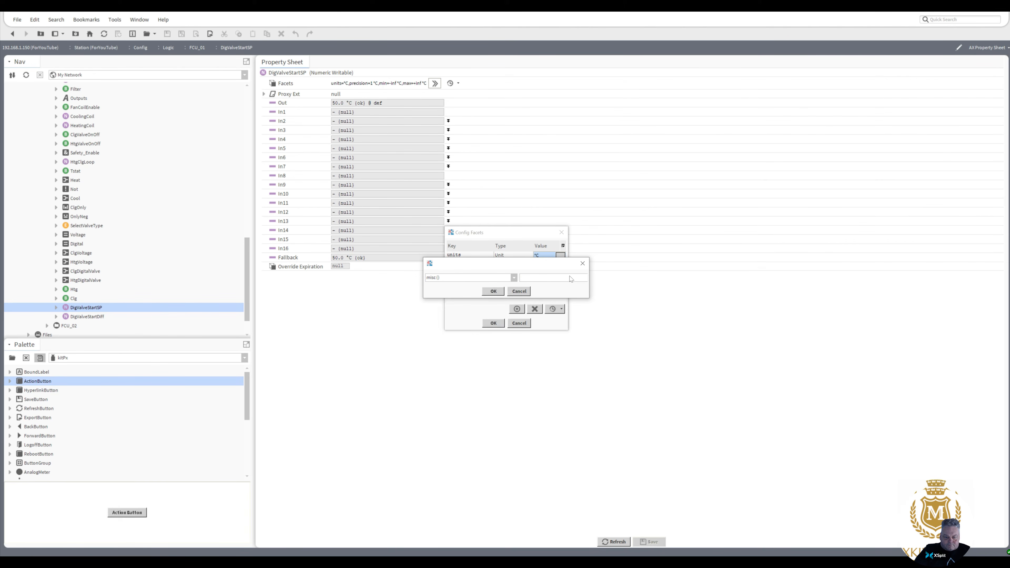
left_click(568, 281)
left_click(533, 295)
left_click(493, 292)
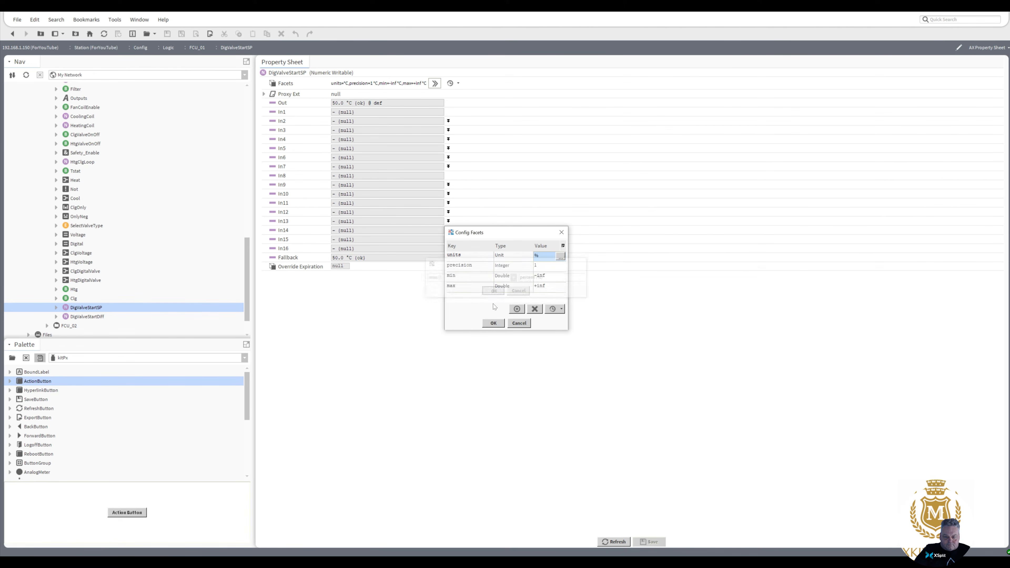
- Set the precision facet of DigValveStartSP to 0 and save the point
left_click(548, 265)
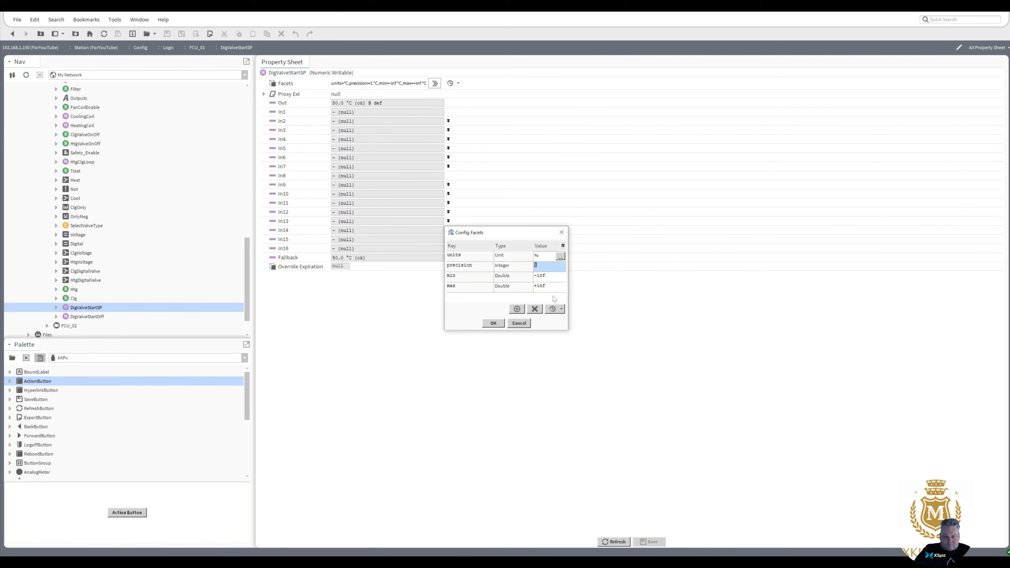
type("0")
left_click(493, 323)
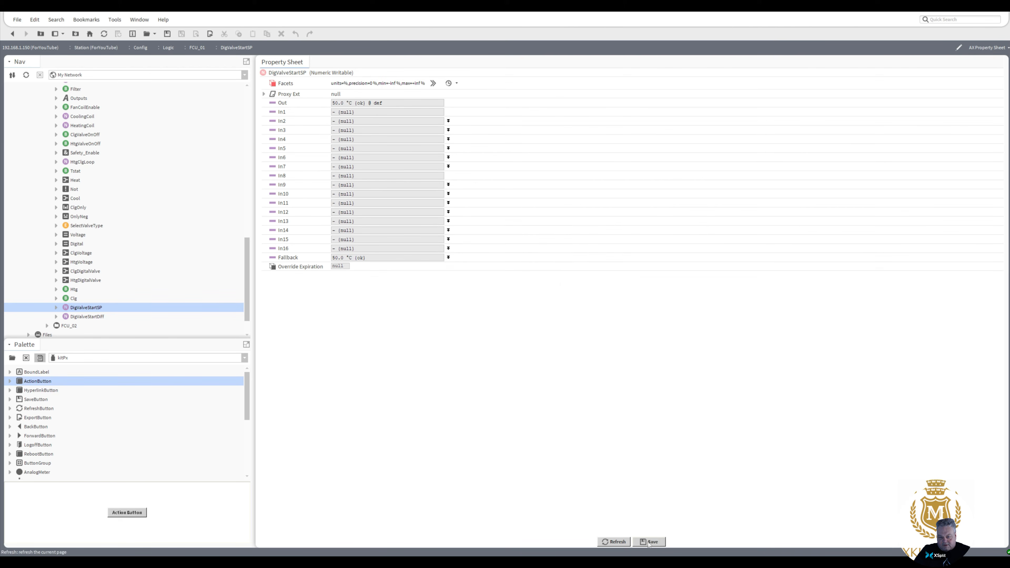
- Apply the recently used percent facets with precision 0 to DigValveStartDiff, save the point and return to the FCU_01 graphic
double_click(98, 317)
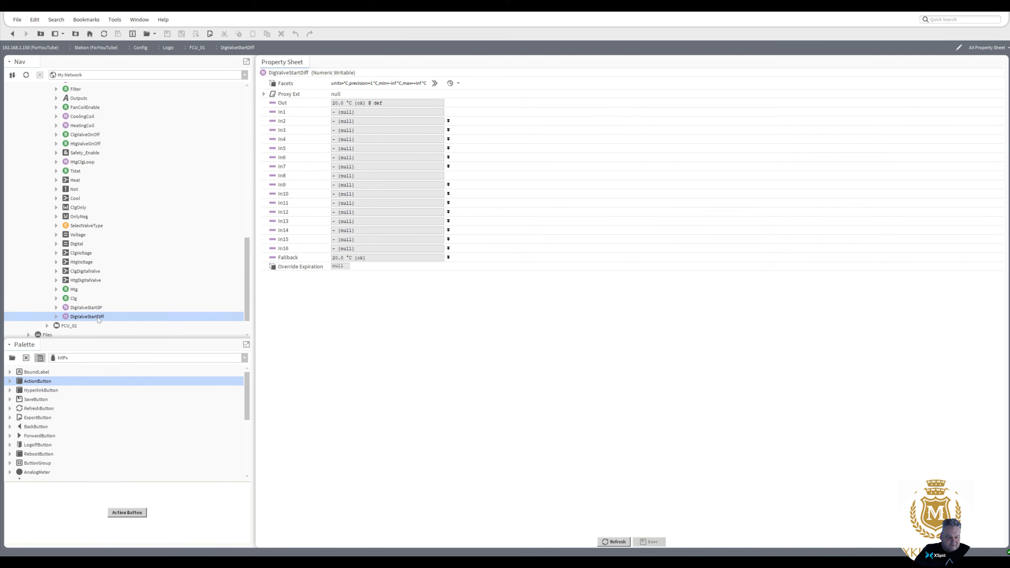
left_click(458, 83)
left_click(469, 93)
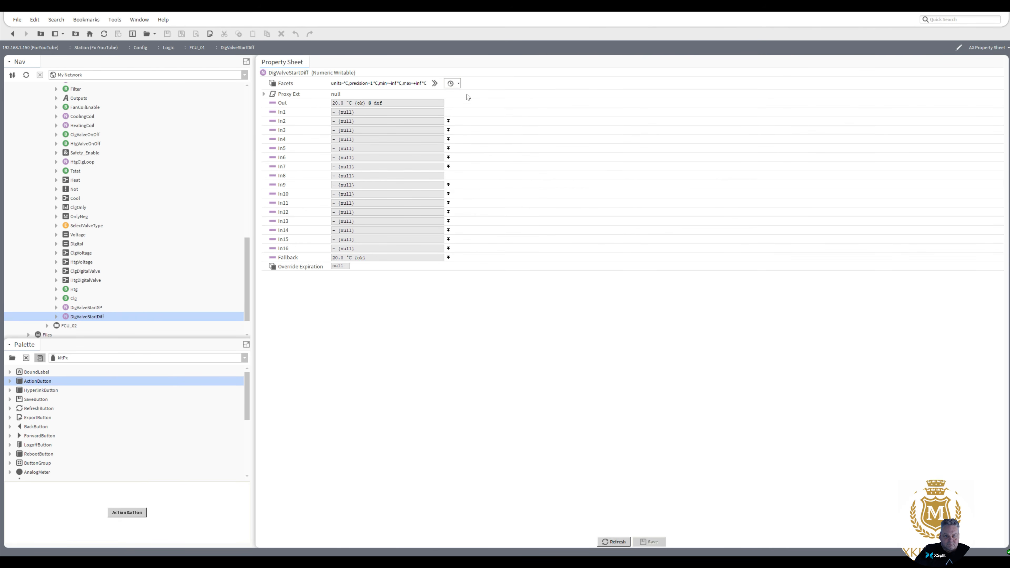
left_click(643, 541)
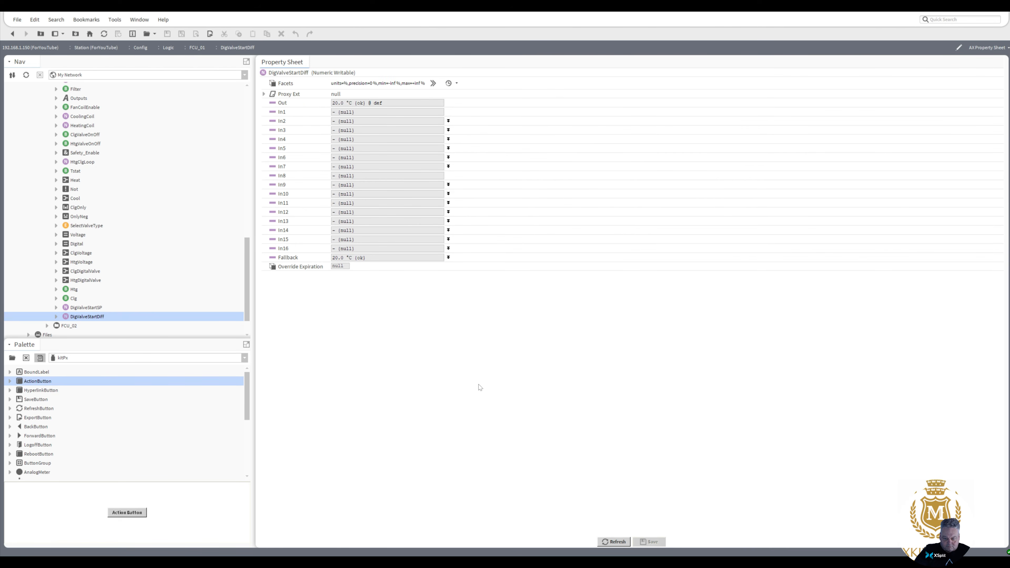
left_click(12, 33)
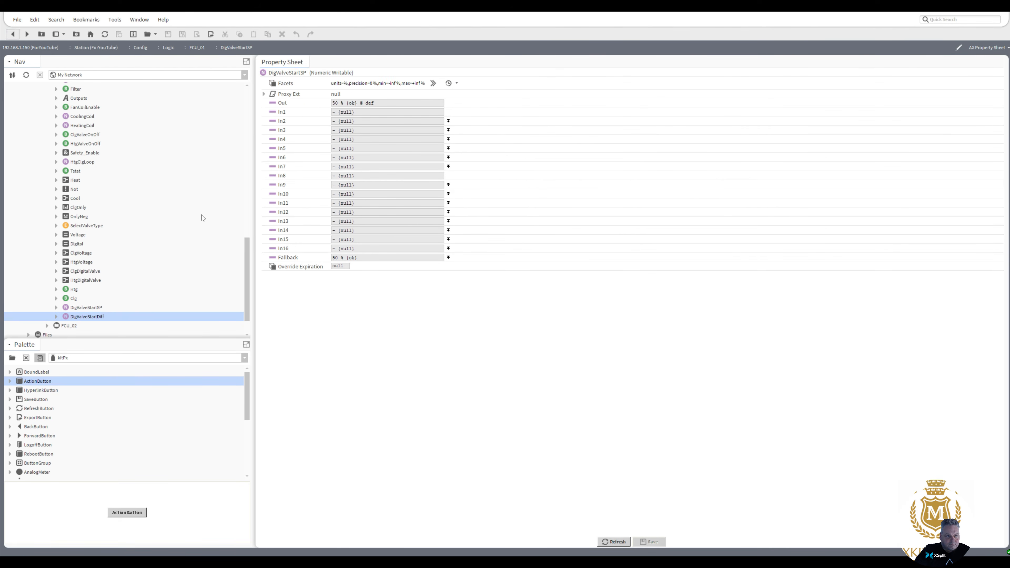
left_click(13, 33)
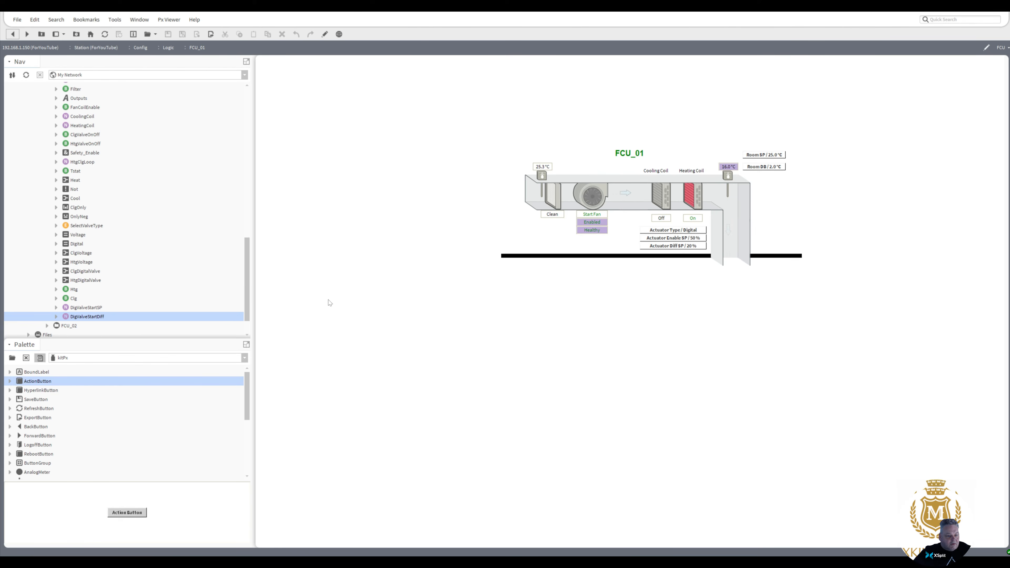
- Examine the ClgOnly and HtgClgLoop links on FCU_01's wire sheet and return to the graphic
left_click_drag(248, 300, 250, 269)
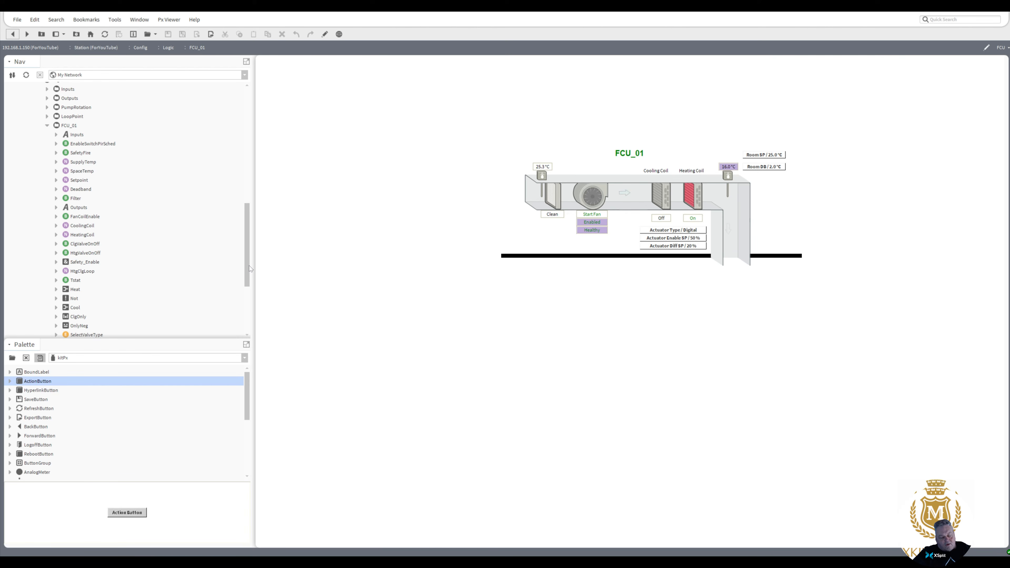
double_click(70, 126)
right_click(70, 126)
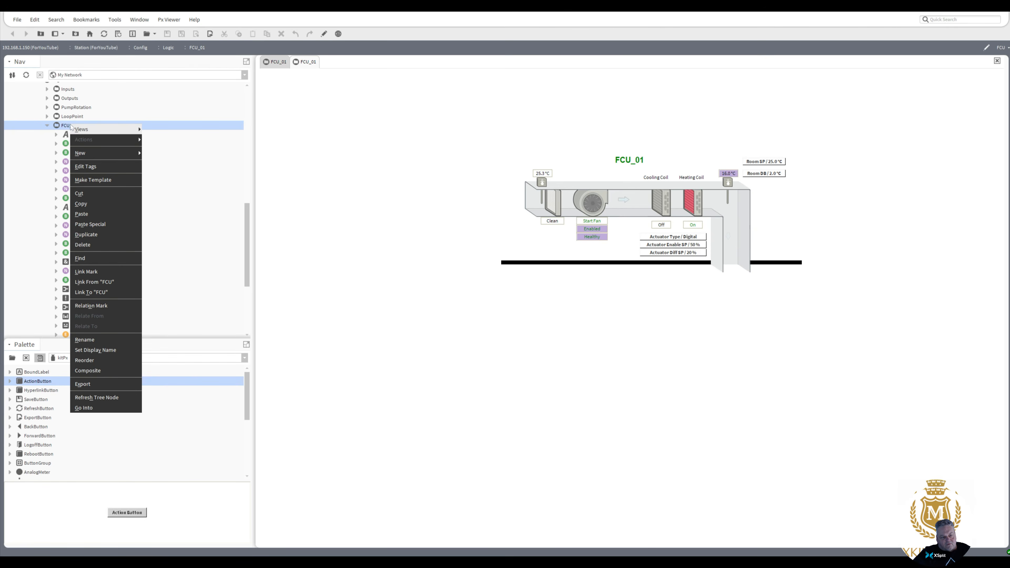
mouse_move(92, 129)
left_click(159, 140)
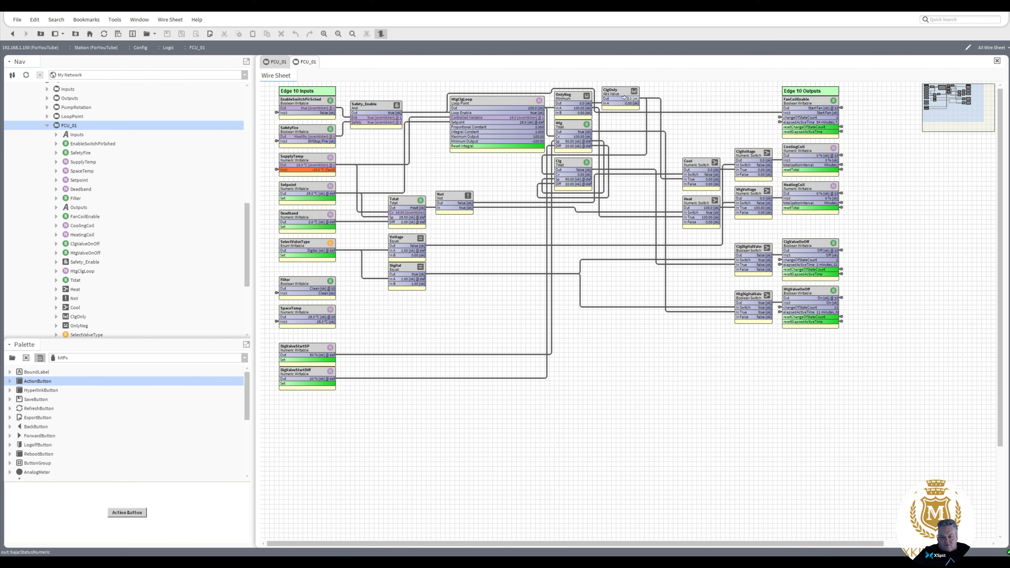
left_click(633, 102)
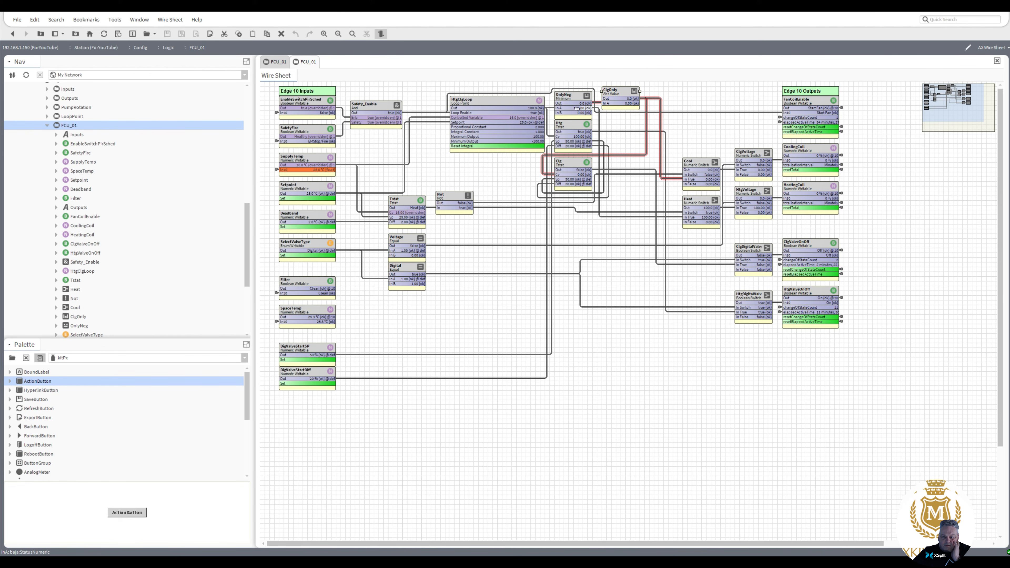
left_click(515, 107)
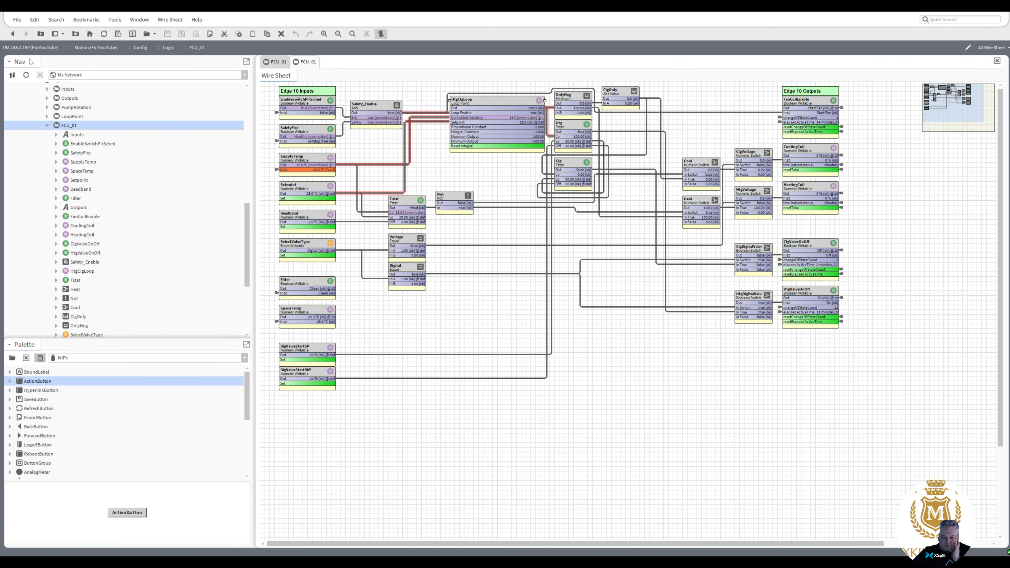
left_click(13, 37)
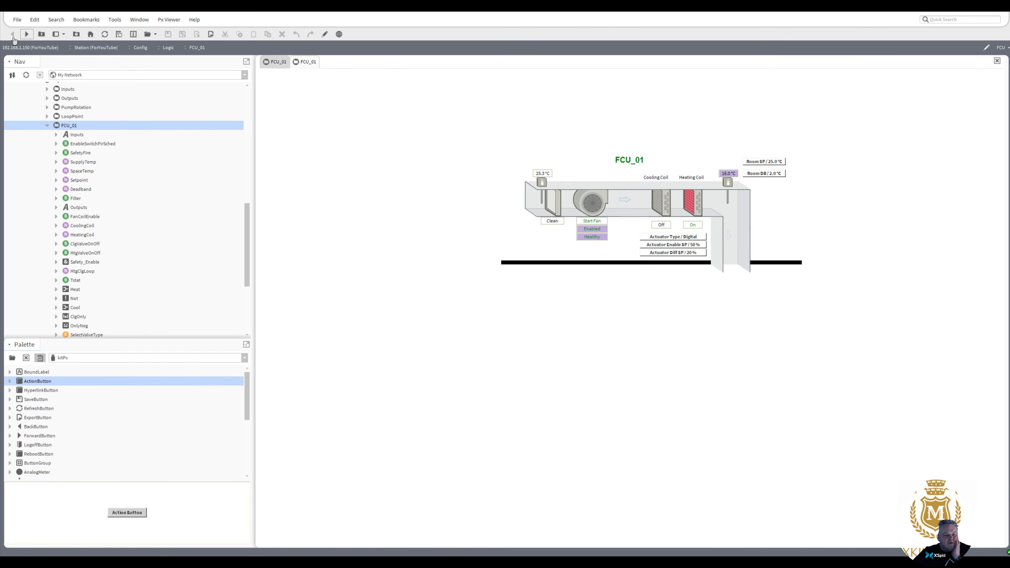
- Put the FCU_01 graphic in edit mode and place HtgClgLoop below the floor line as a new bound label
left_click(325, 34)
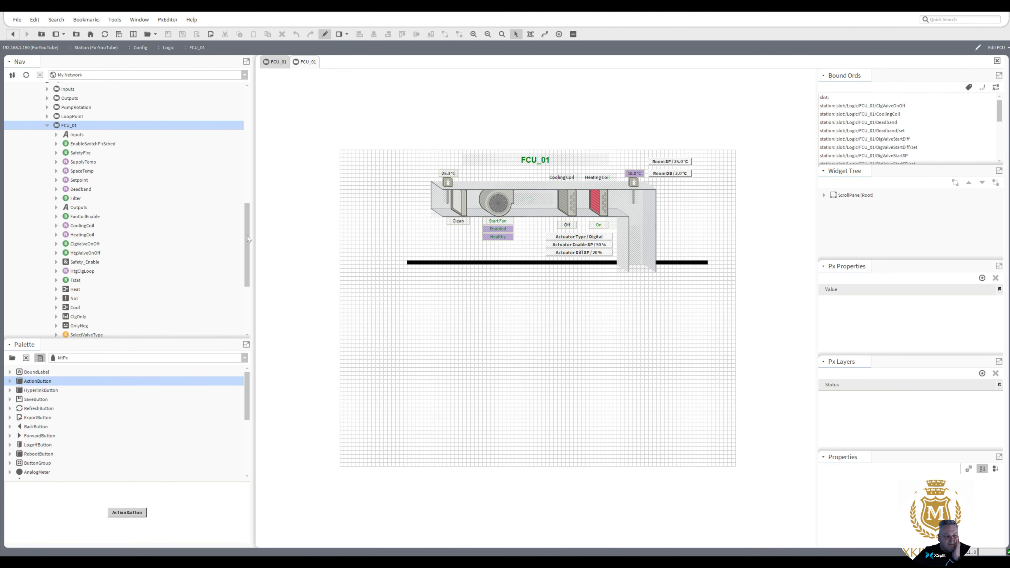
left_click_drag(247, 239, 247, 272)
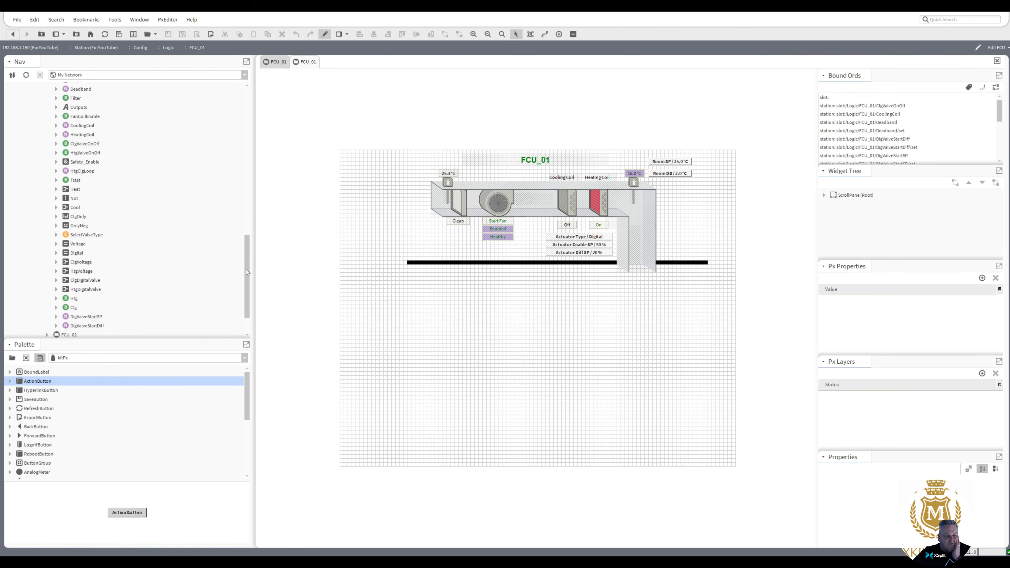
left_click_drag(246, 272, 246, 268)
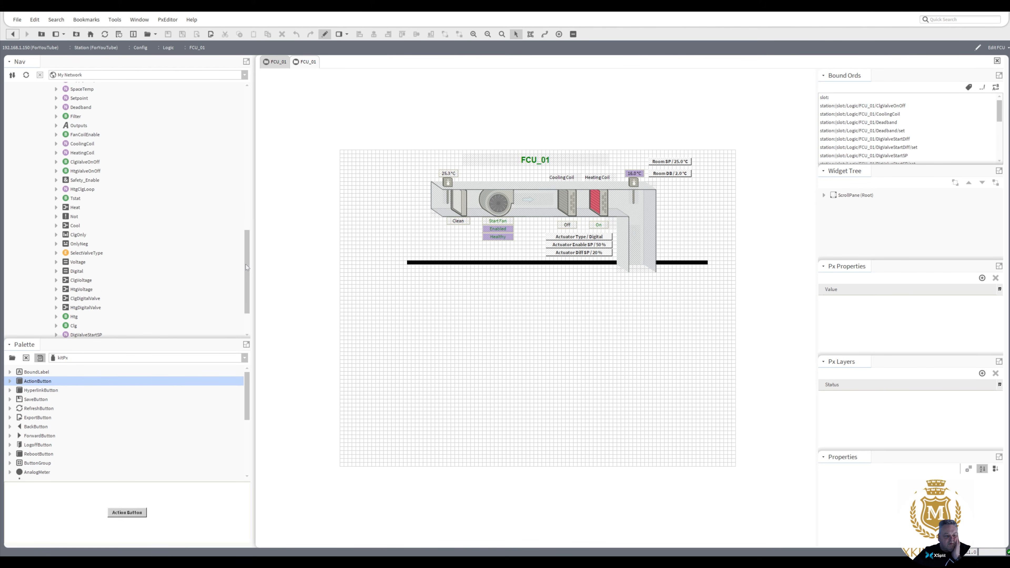
left_click_drag(76, 190, 414, 303)
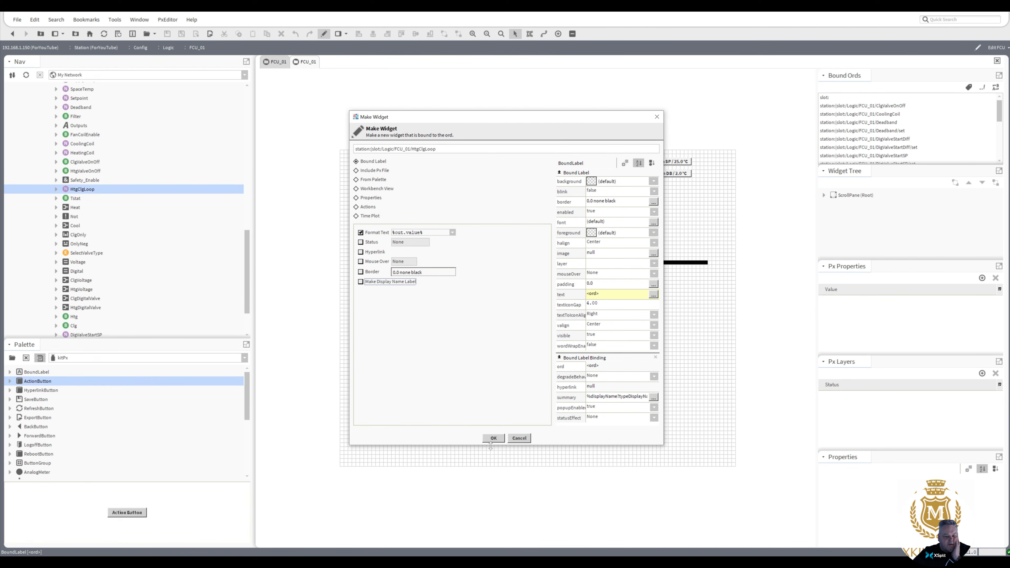
- Animate the HtgClgLoop label's background with the I Status To Simple converter and apply the background status colors
right_click(592, 183)
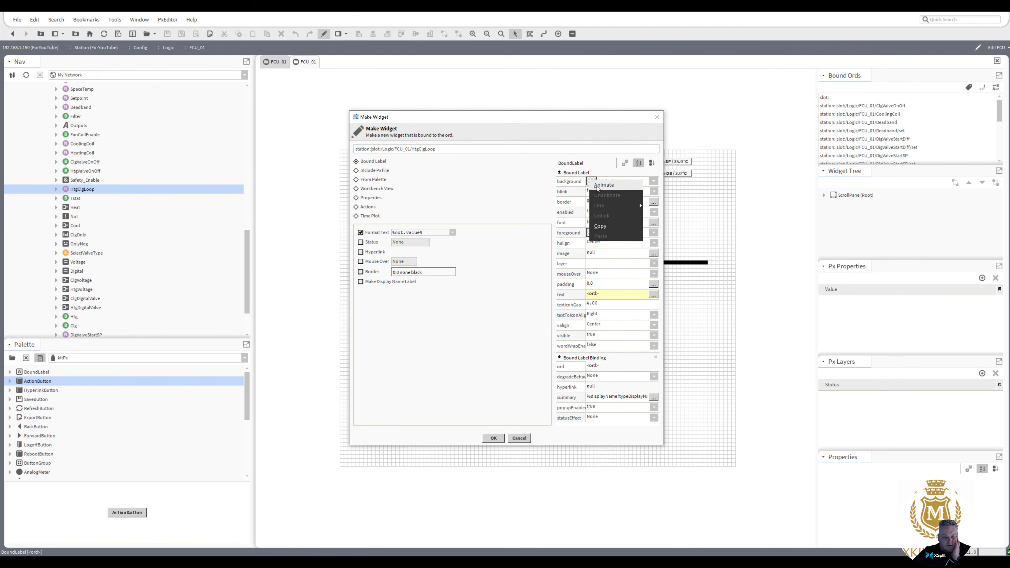
left_click(597, 186)
left_click(511, 238)
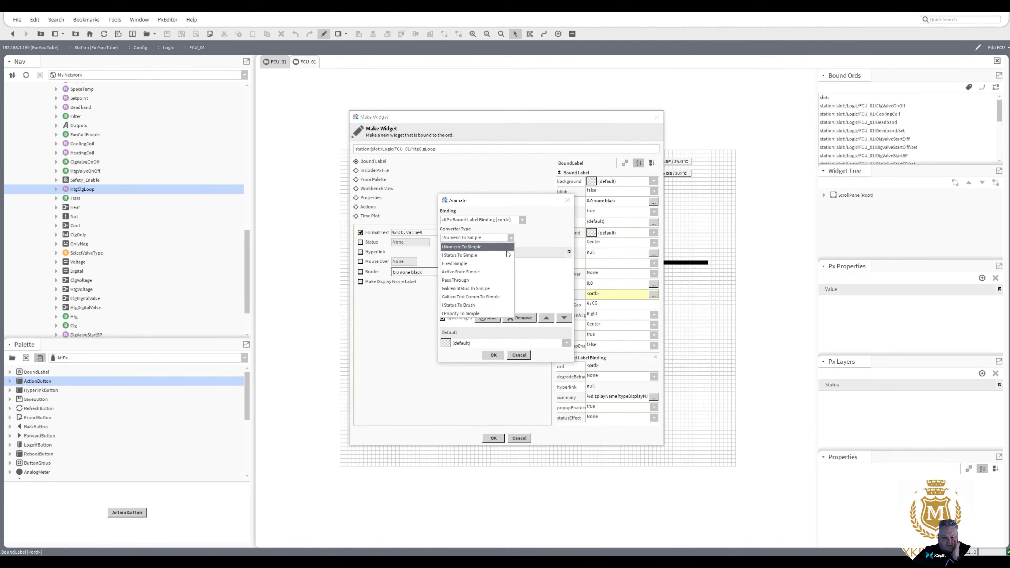
left_click(509, 255)
left_click_drag(571, 284, 568, 346)
left_click(531, 340)
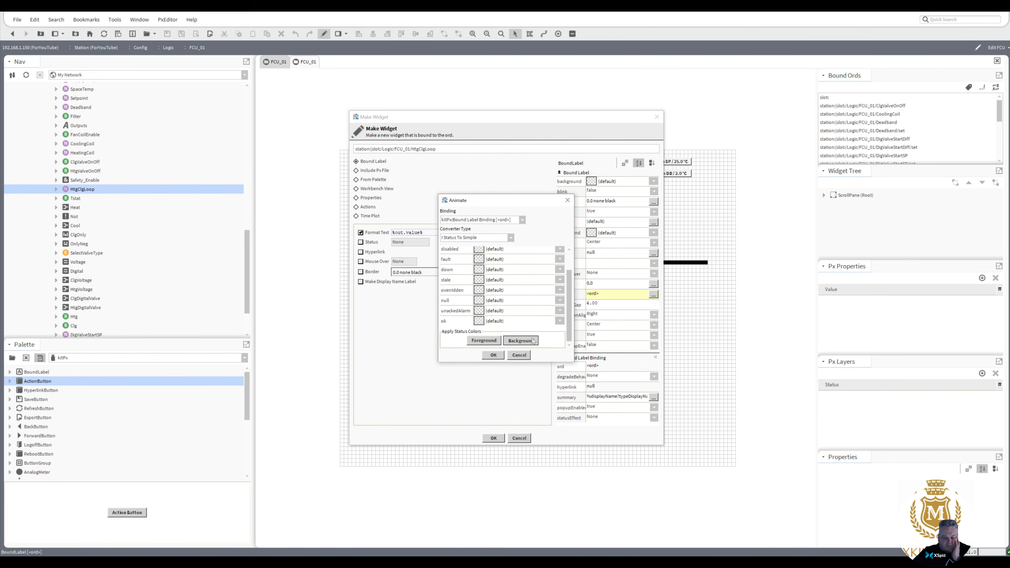
left_click(493, 355)
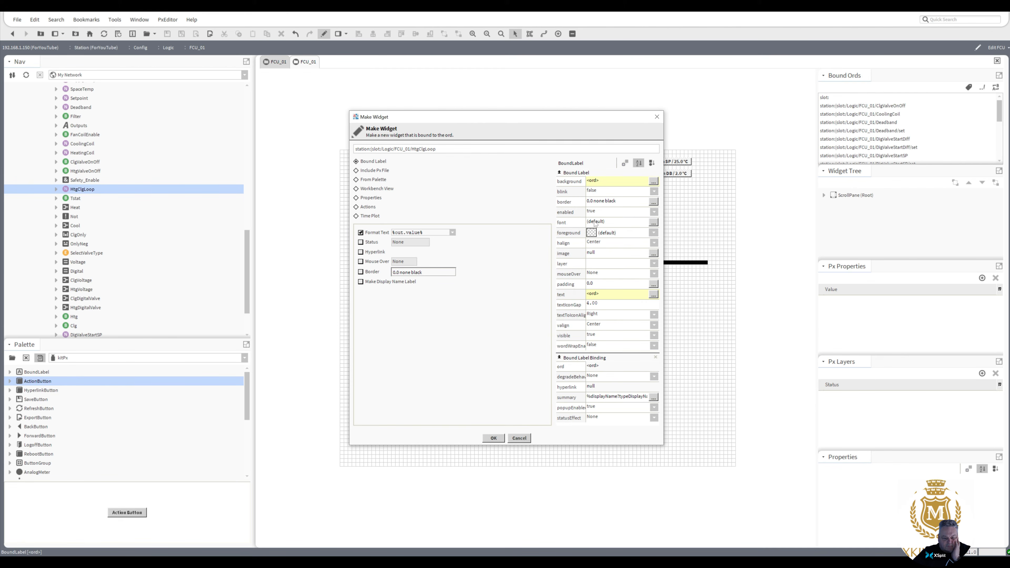
- Give the HtgClgLoop label a Groove border on all sides and create the label on the graphic
left_click(591, 203)
left_click(431, 257)
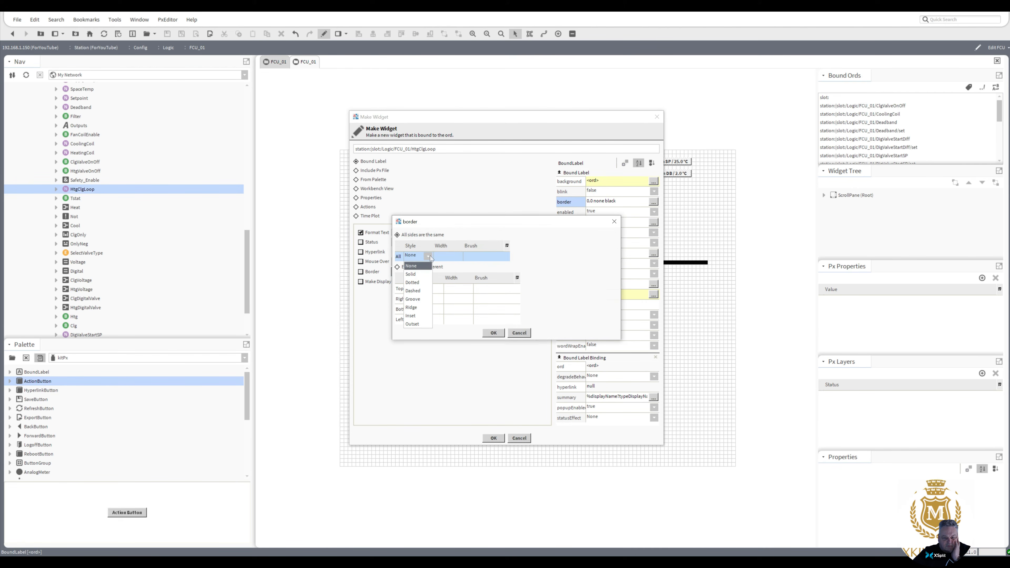
left_click(413, 299)
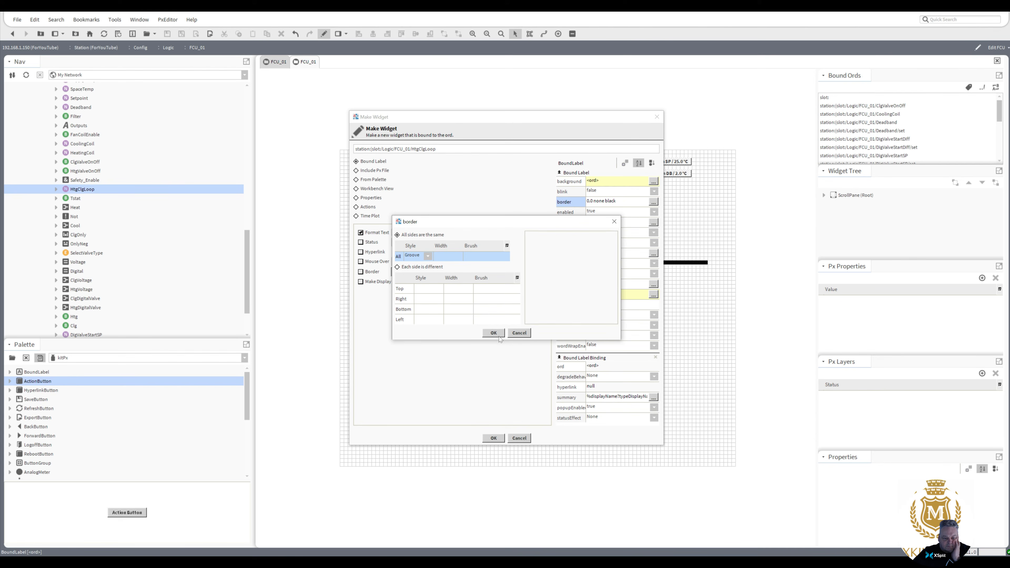
left_click(497, 333)
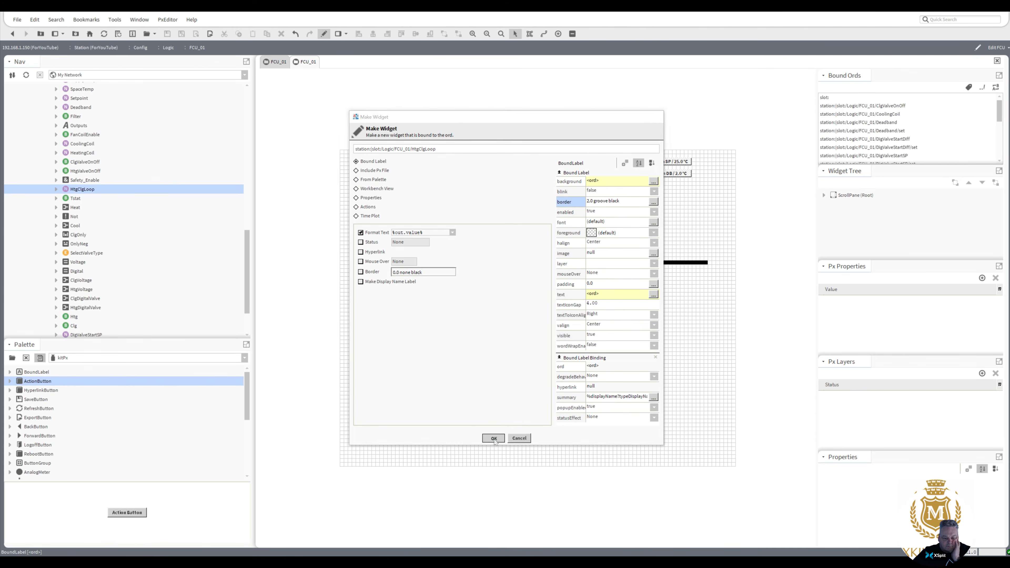
left_click(493, 438)
left_click(465, 313)
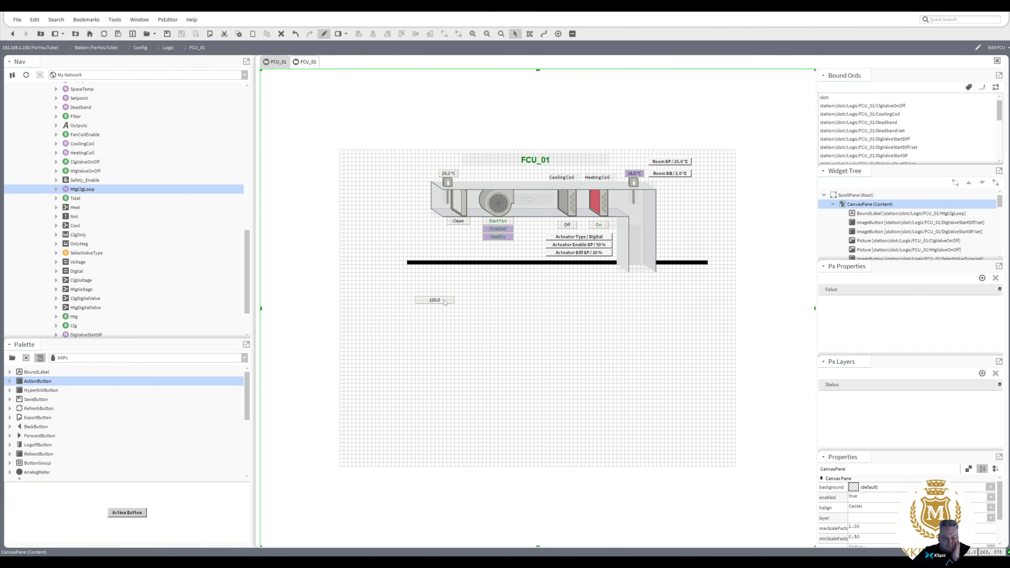
- Apply the recent facets with units % and precision 0 to the HtgClgLoop point, save it and return to the graphic
double_click(88, 191)
left_click(481, 292)
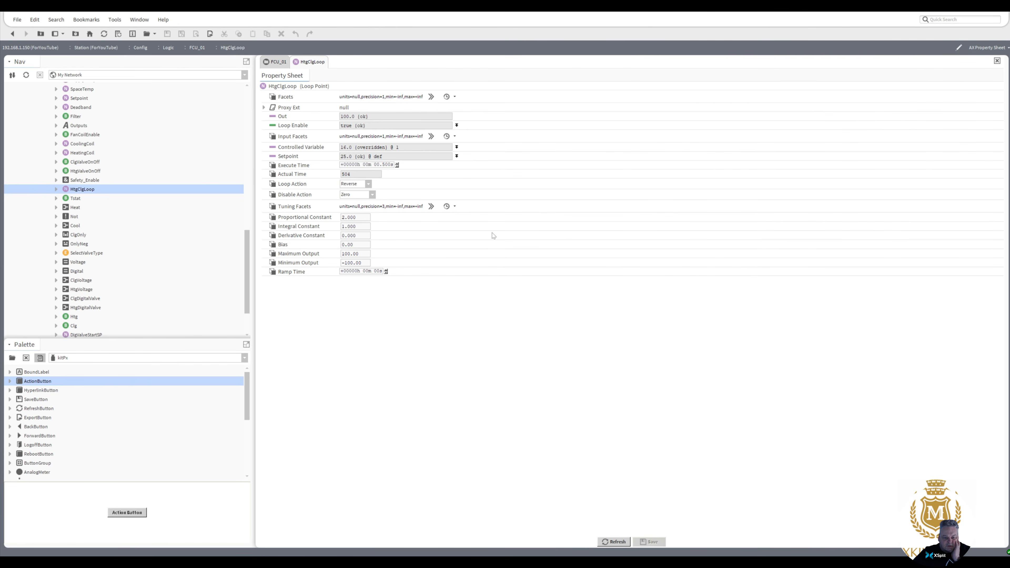
left_click(454, 98)
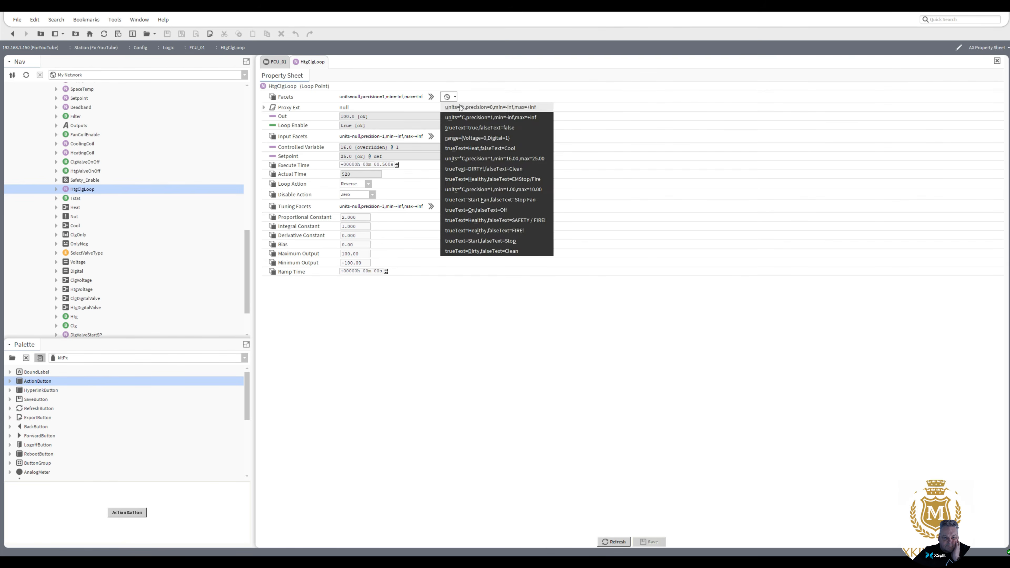
left_click(461, 108)
left_click(652, 542)
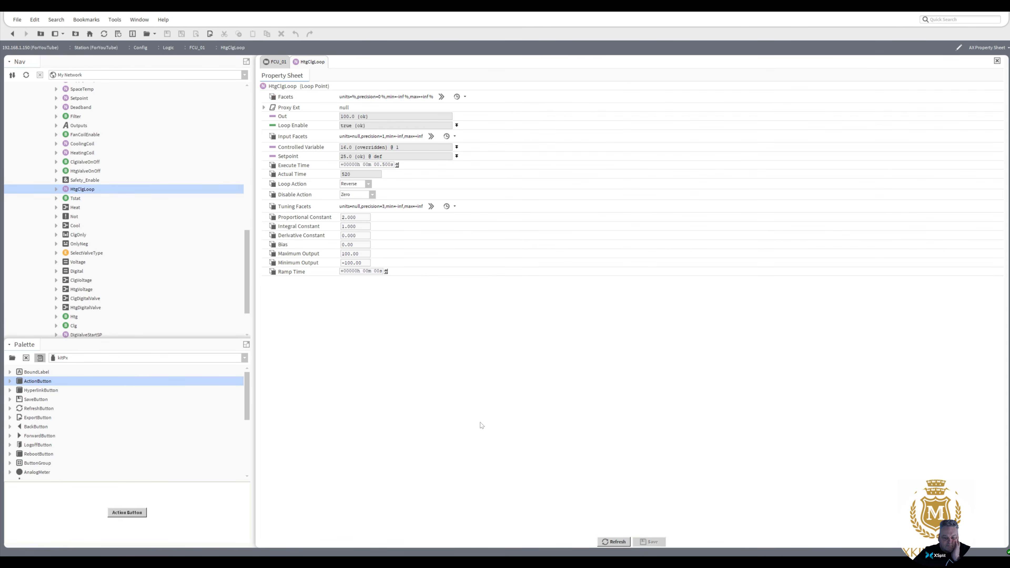
left_click(12, 34)
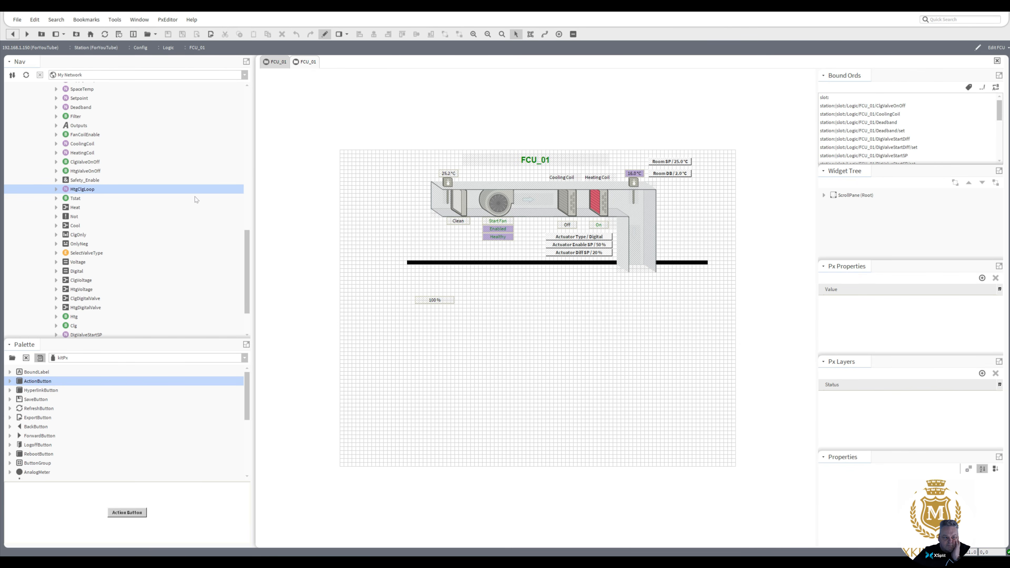
- Narrow the HtgClgLoop label and move it just below the middle of the floor line
left_click(429, 302)
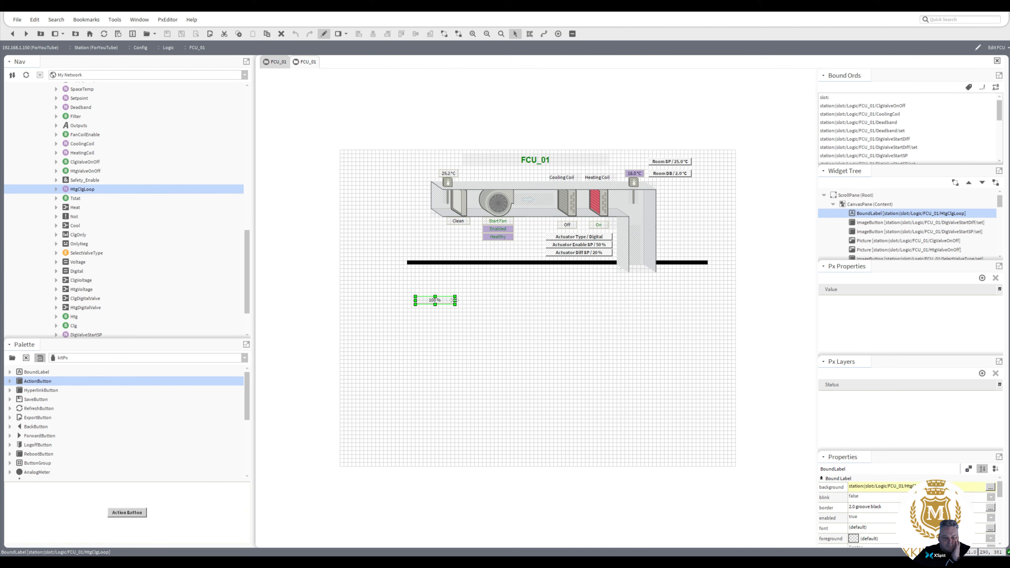
left_click_drag(454, 301, 440, 302)
mouse_move(431, 302)
left_mouse_down()
mouse_move(495, 277)
mouse_move(512, 197)
mouse_move(563, 180)
mouse_move(556, 214)
mouse_move(496, 279)
mouse_move(500, 288)
left_mouse_up()
- Change the HtgClgLoop label's text format to "Percentage Htg+/Clg- %out.value%" and apply the label properties
double_click(499, 288)
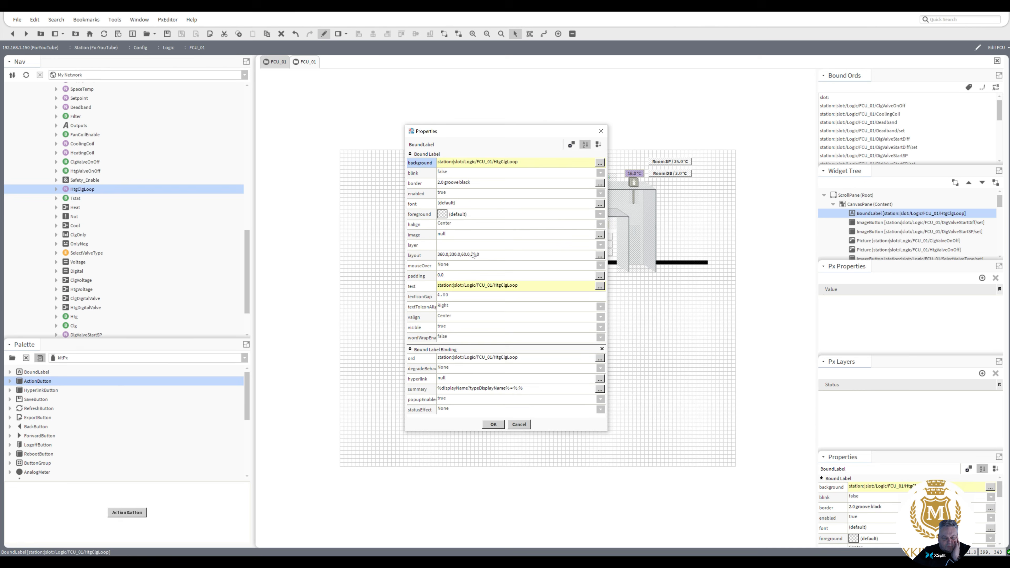
left_click(472, 287)
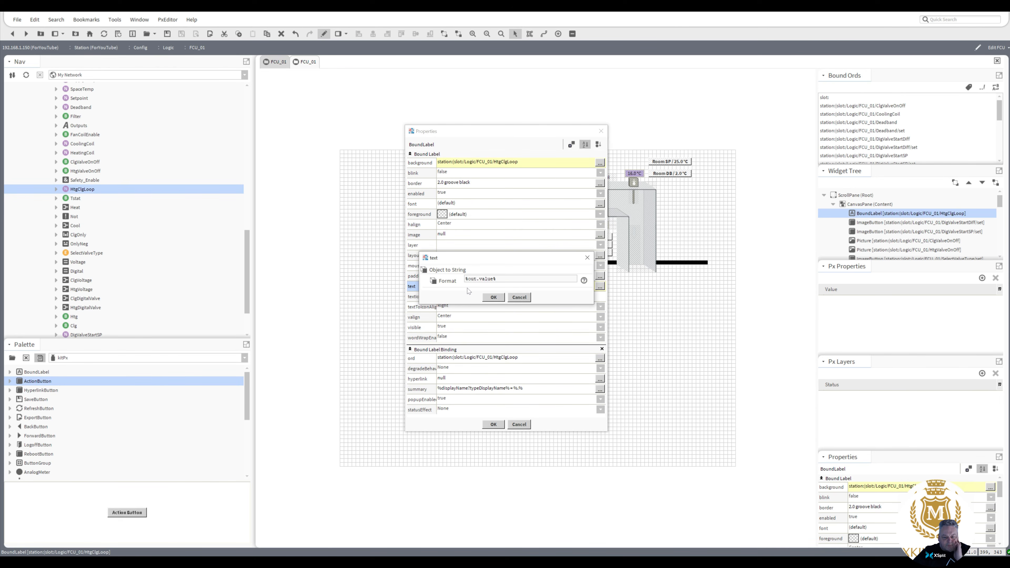
type("PI Loo")
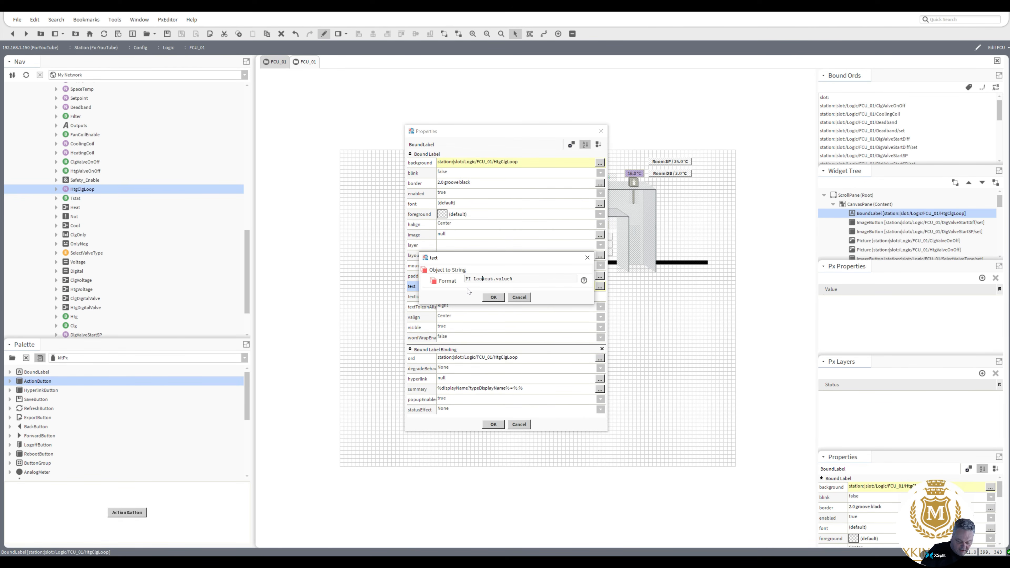
type("p")
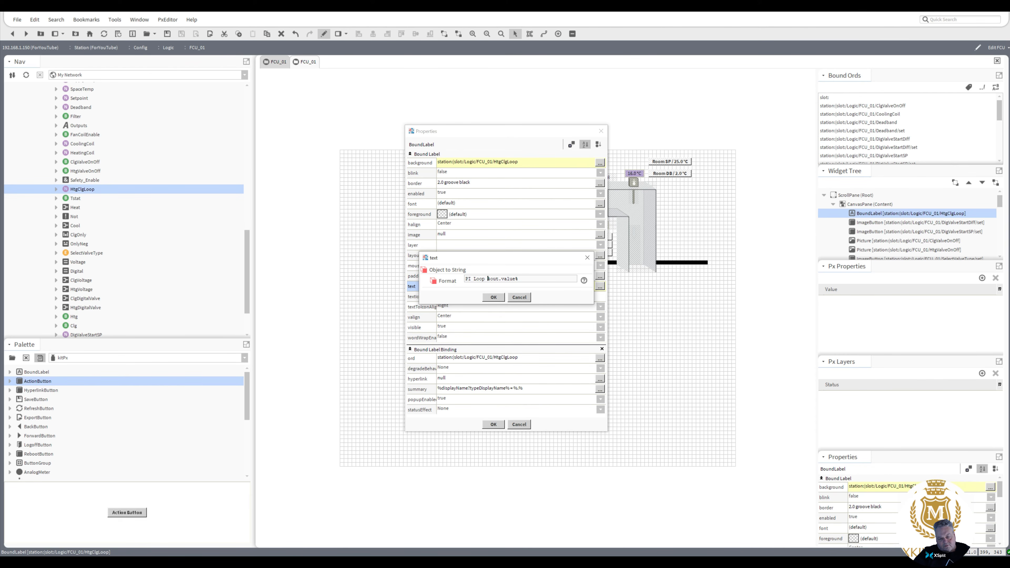
left_click_drag(485, 279, 466, 279)
type("Percenta")
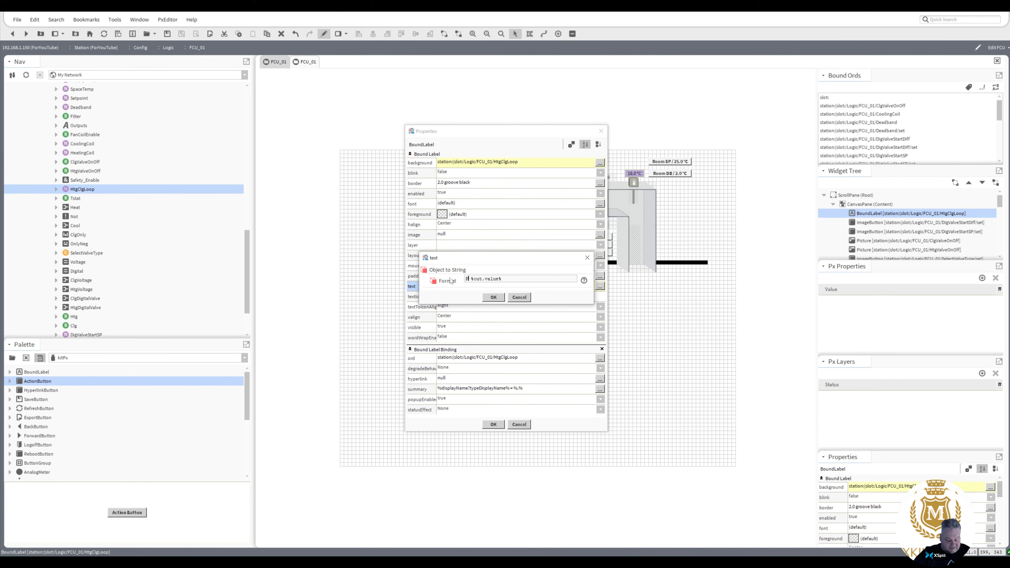
type("ge ")
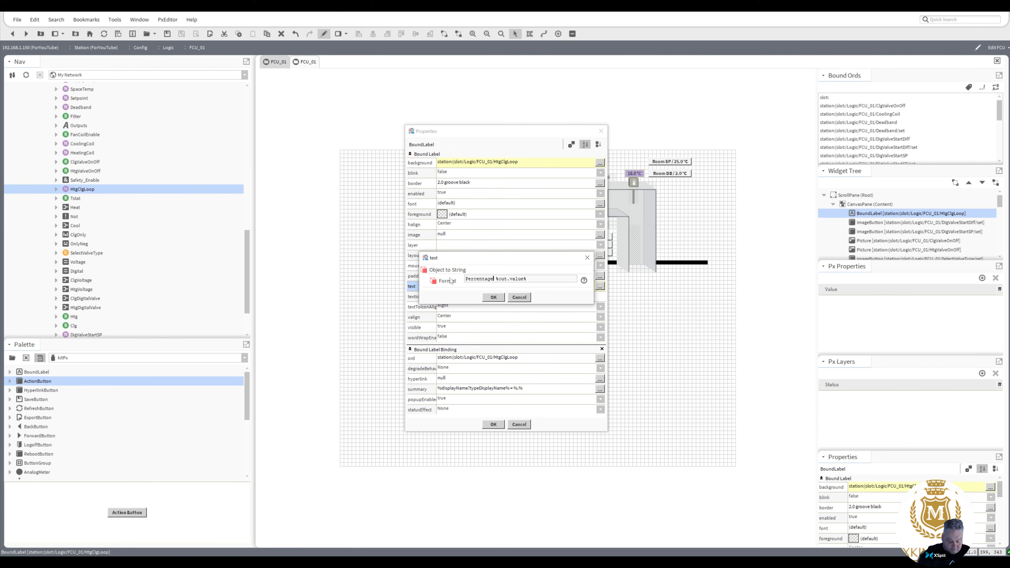
type("Htg/V")
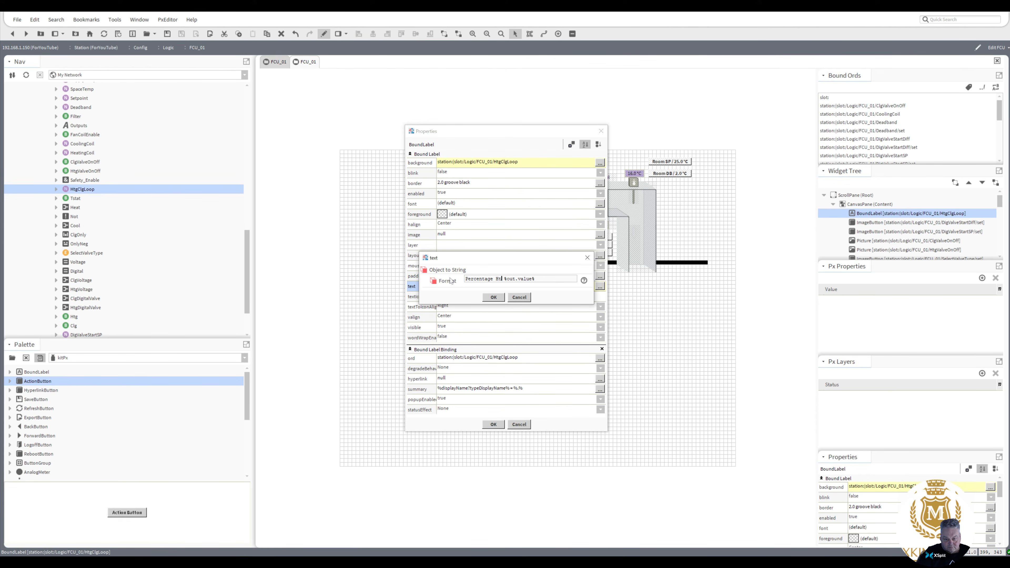
key("BackSpace")
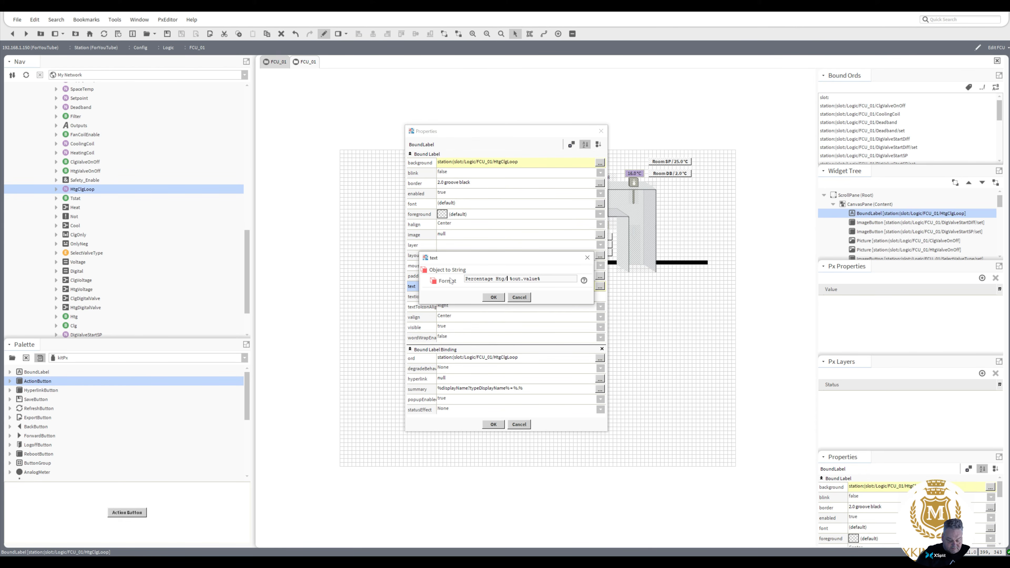
type("Clg")
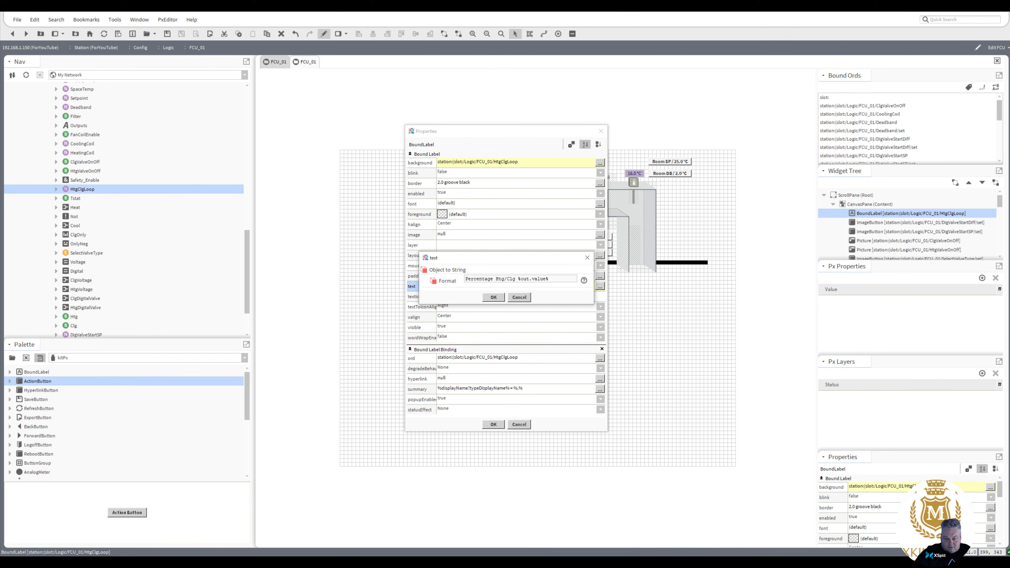
type("+")
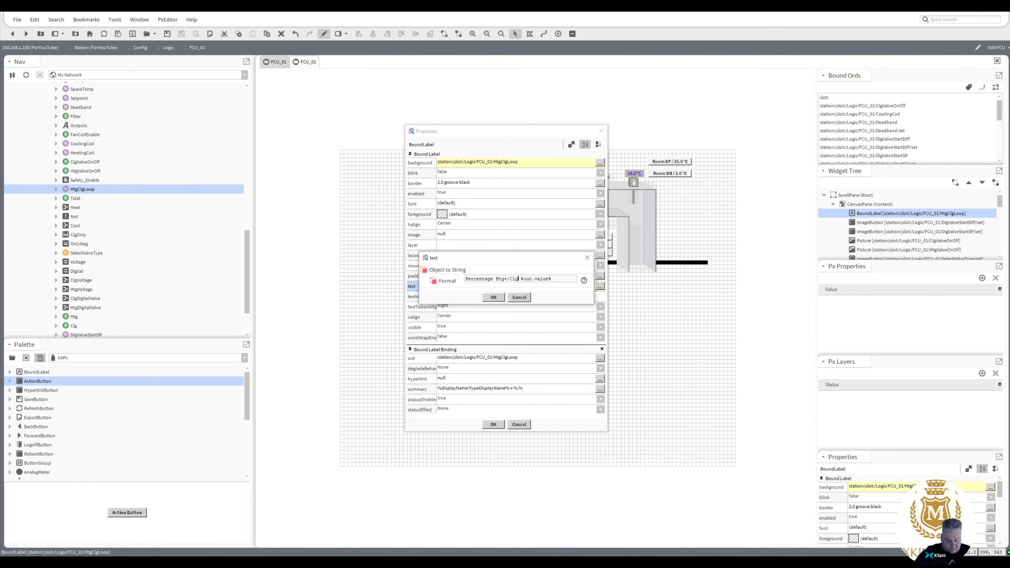
type("-")
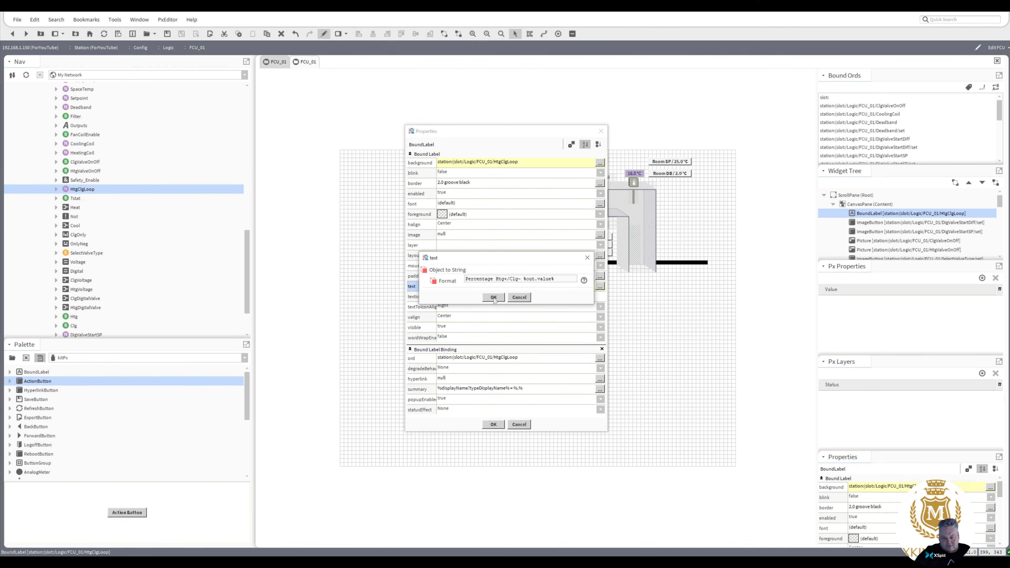
left_click(493, 298)
left_click(493, 424)
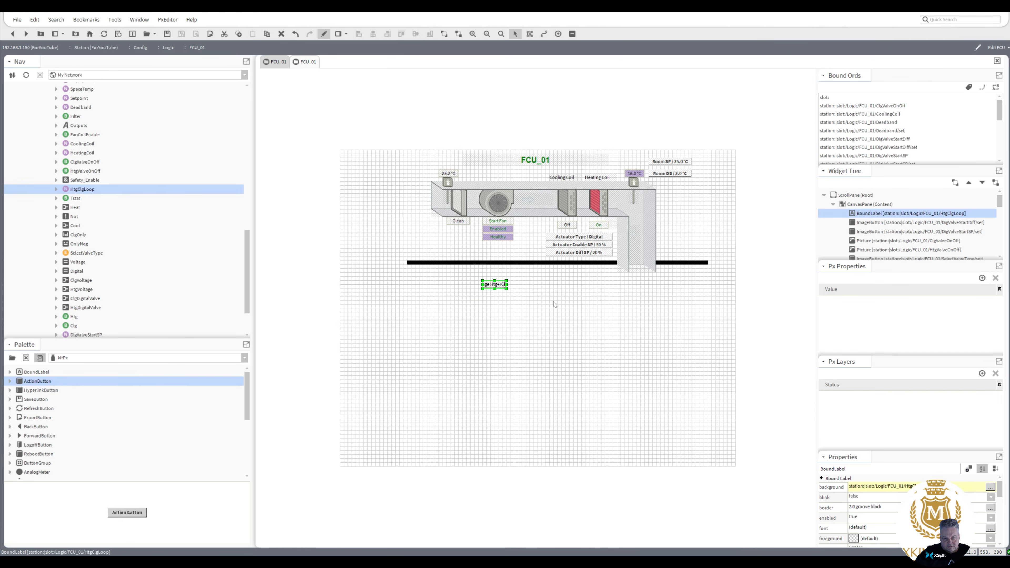
- Widen and move the HtgClgLoop label to sit above the Cooling Coil and Heating Coil captions, and nudge the FCU_01 title up
left_click_drag(506, 284, 591, 168)
left_click(585, 348)
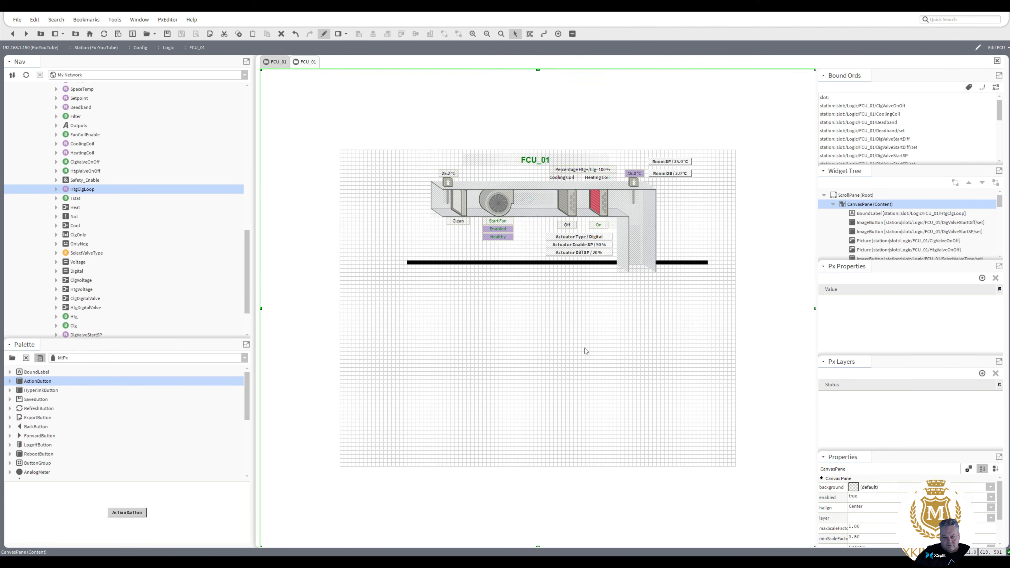
left_click(544, 160)
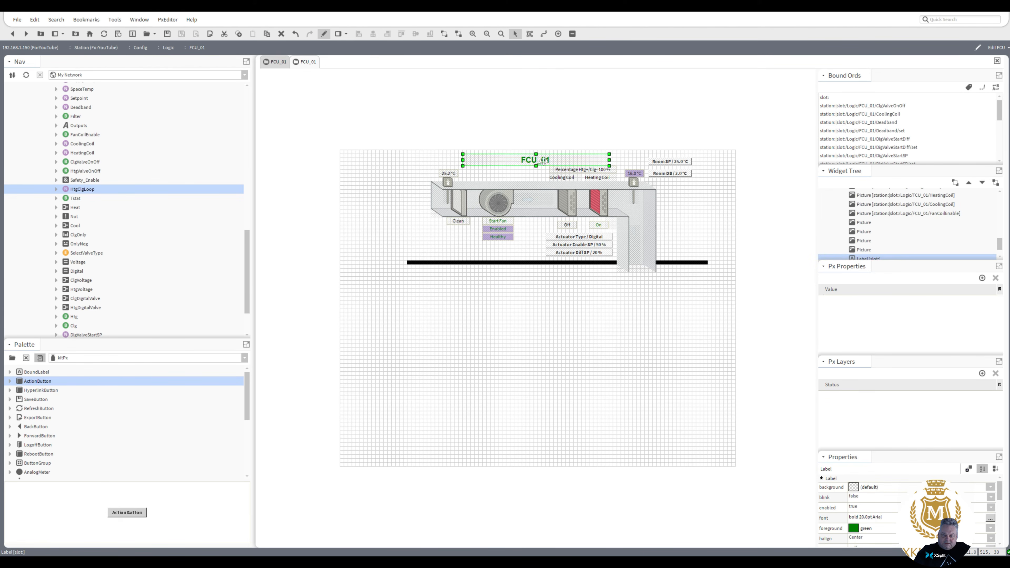
- Try a width of 500 for the canvas pane's view size
right_click(548, 312)
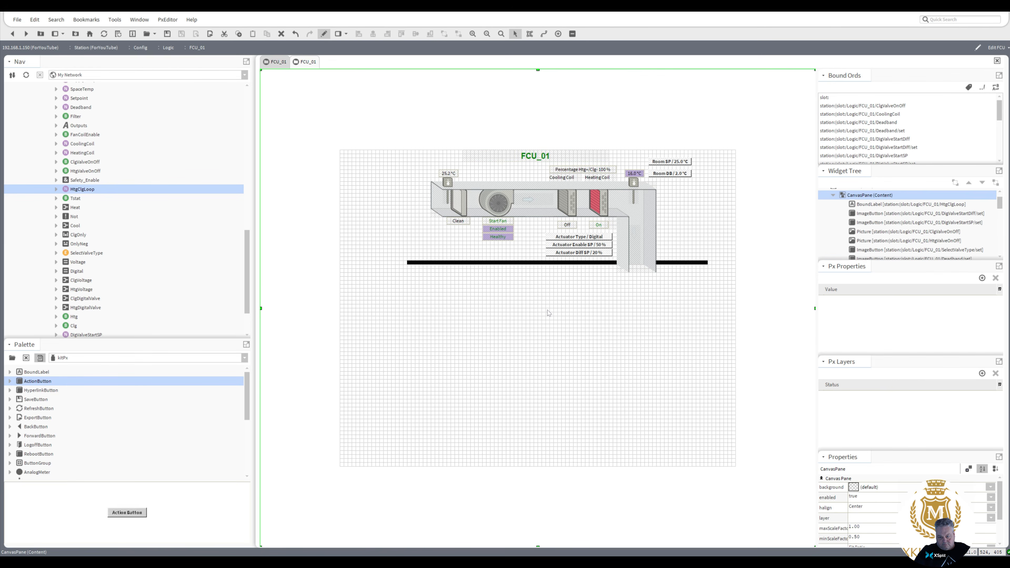
left_click(571, 383)
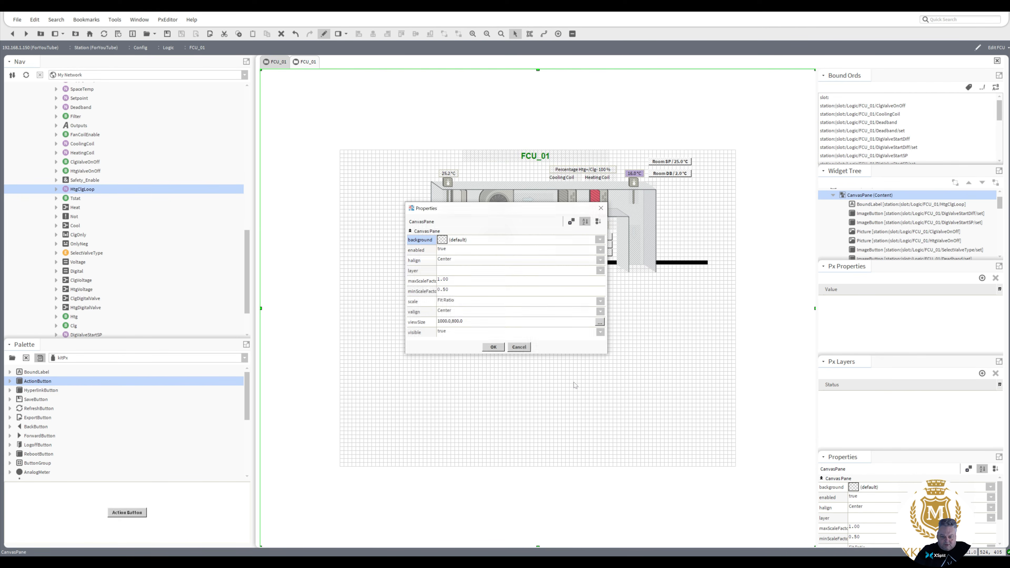
double_click(459, 323)
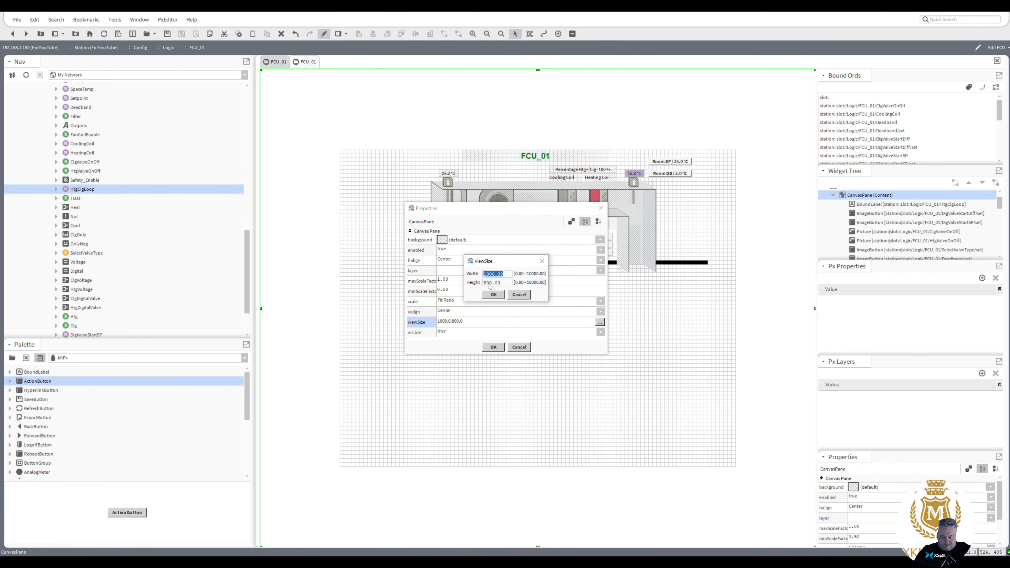
left_click_drag(489, 274, 483, 274)
type("5")
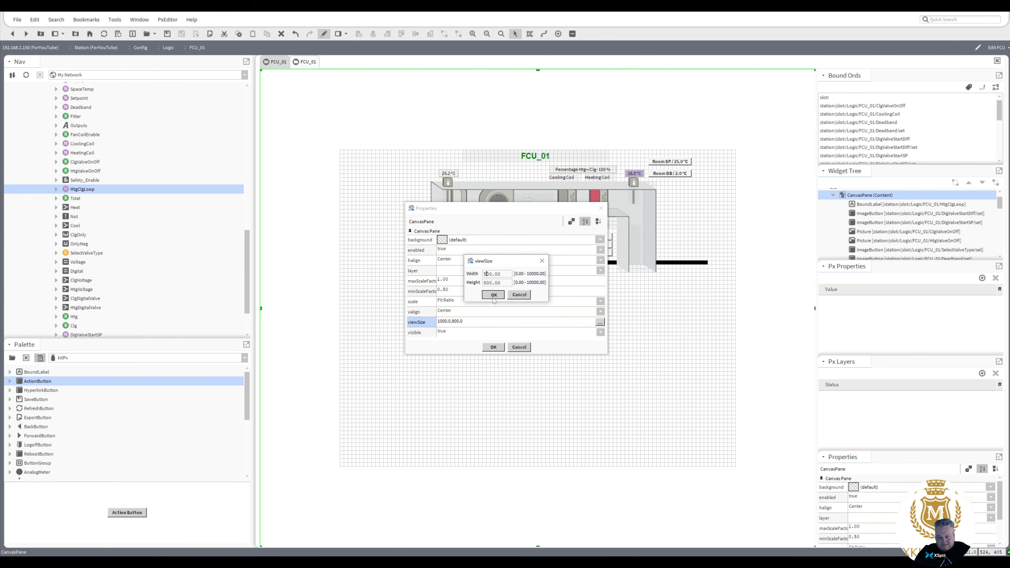
left_click(494, 295)
left_click(493, 347)
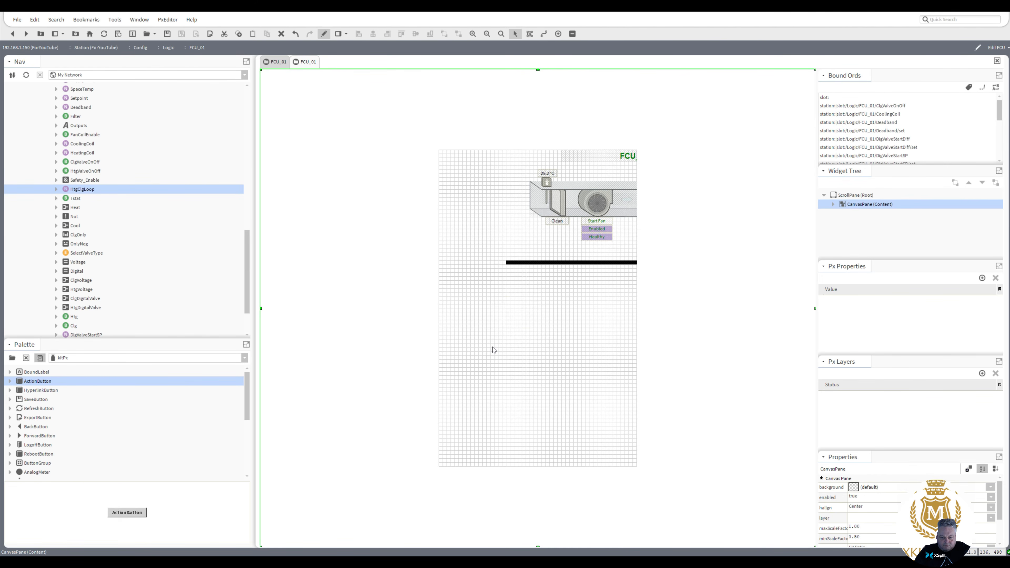
- Restore the canvas width and set the canvas pane's view size height to 400
right_click(511, 341)
left_click(535, 413)
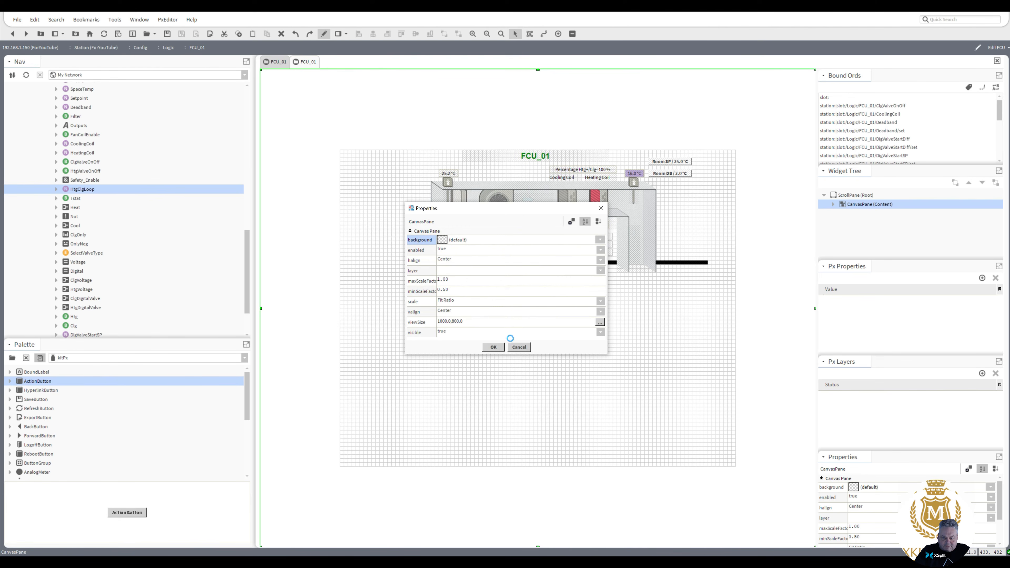
left_click(478, 322)
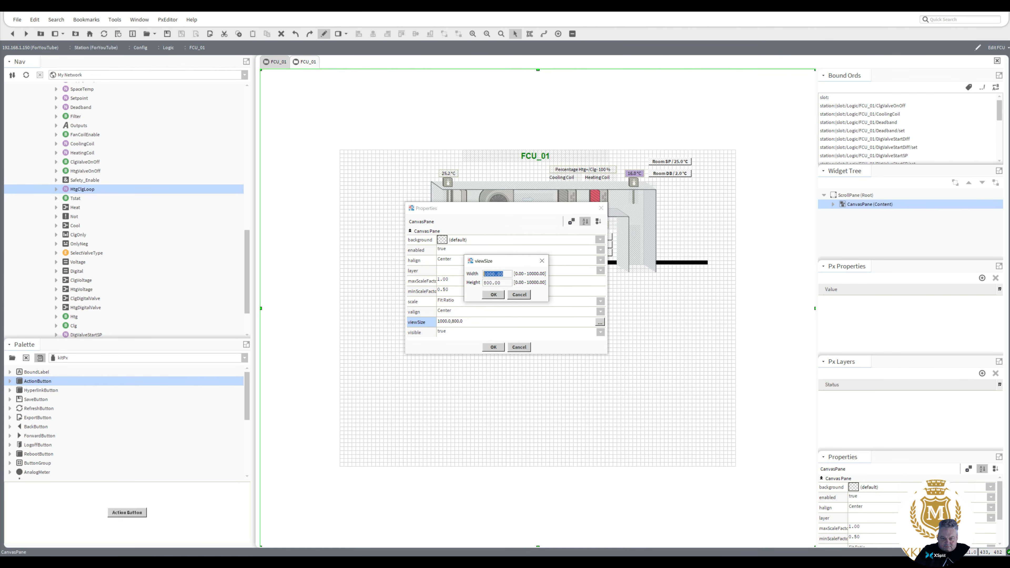
left_click_drag(487, 283, 483, 283)
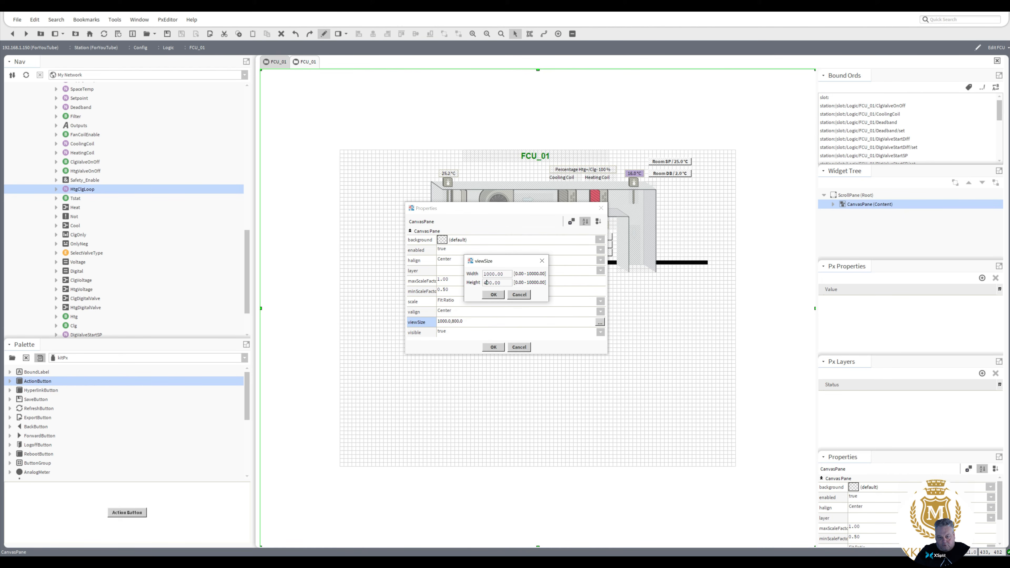
type("4")
left_click(493, 294)
left_click(493, 347)
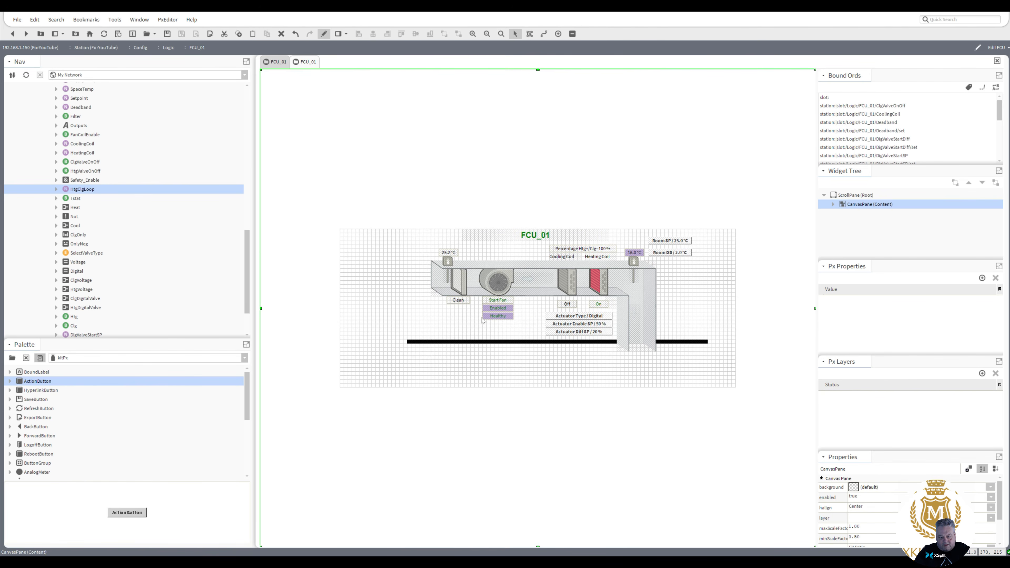
- Select all the widgets and move them left until the floor line starts at the canvas's left edge
left_click(451, 356)
left_click_drag(389, 361, 763, 219)
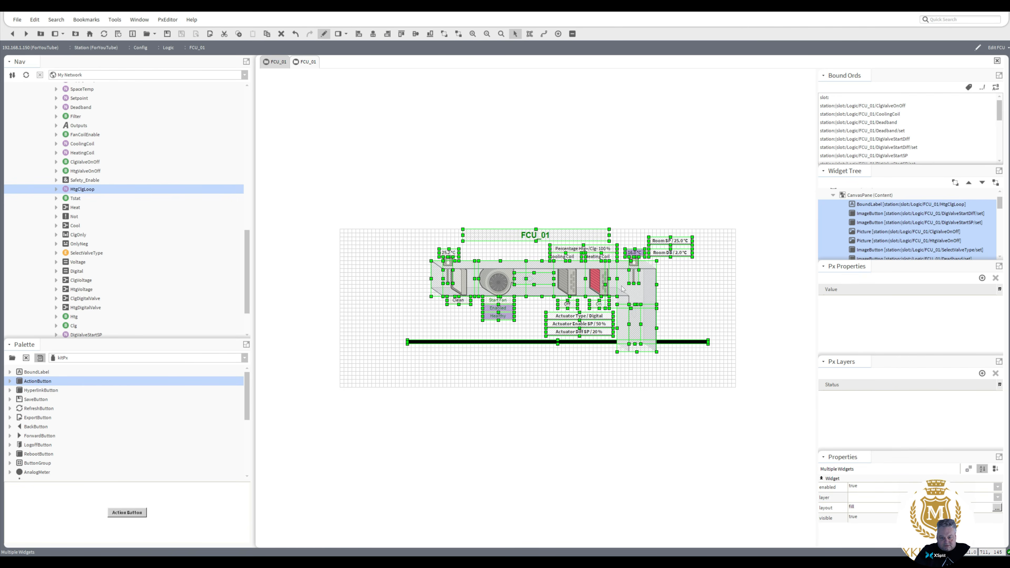
left_click_drag(550, 286, 484, 286)
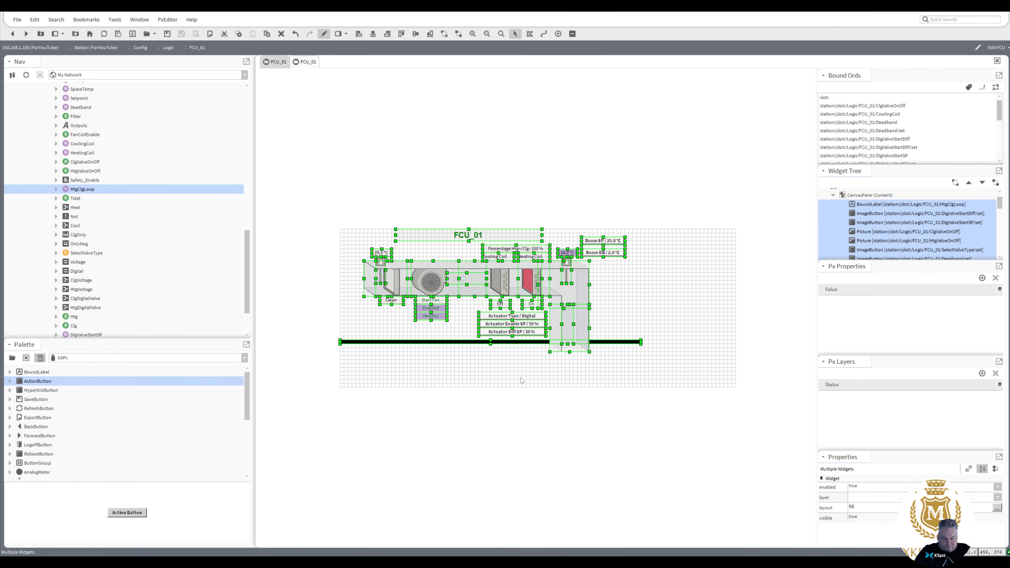
- Shorten the floor line so it runs from the duct's left end to the right edge of the room setpoint buttons
left_click(503, 350)
left_click(500, 343)
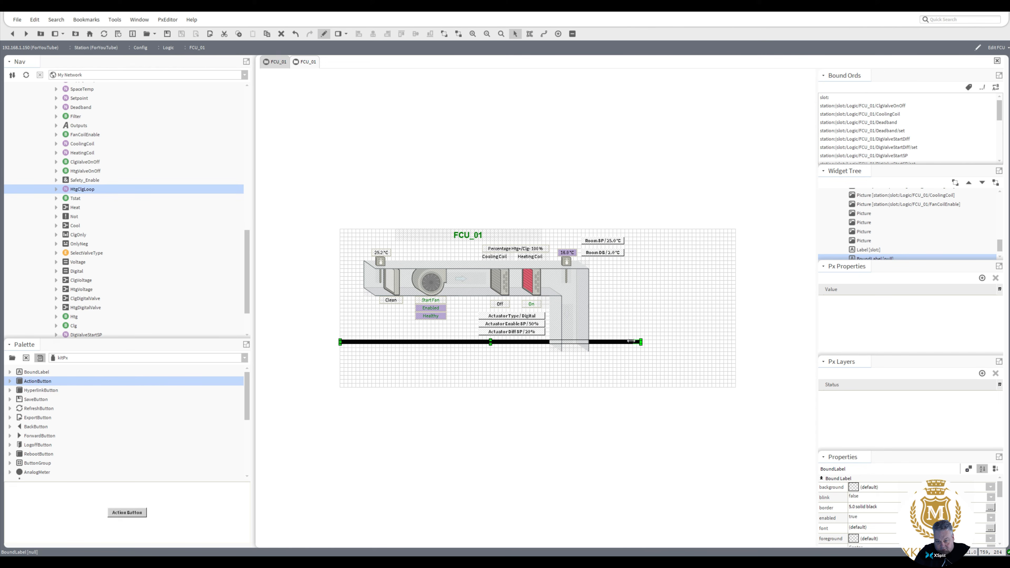
left_click_drag(623, 340, 608, 341)
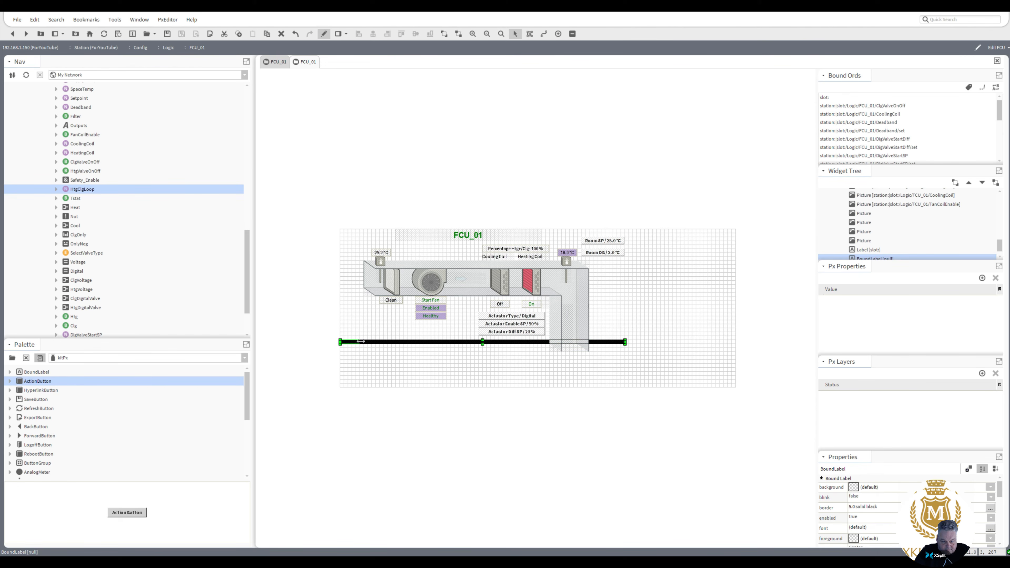
left_click_drag(362, 341, 363, 342)
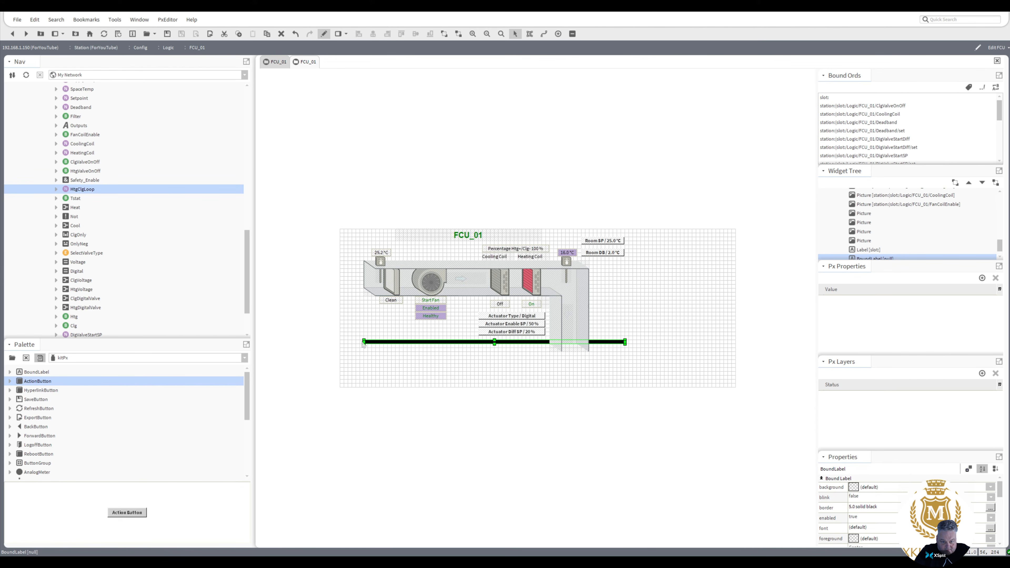
- Move all widgets close to the canvas's left edge and stretch the FCU_01 title from the duct's left end to the room setpoint buttons
left_click_drag(669, 368, 333, 213)
left_click_drag(420, 236, 344, 236)
left_click(409, 237)
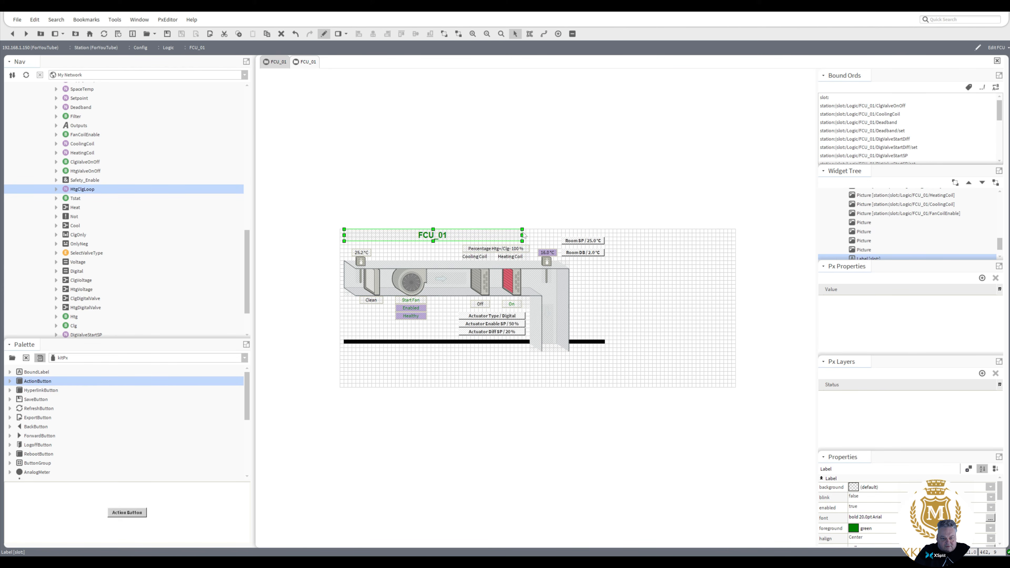
left_click_drag(522, 238, 558, 235)
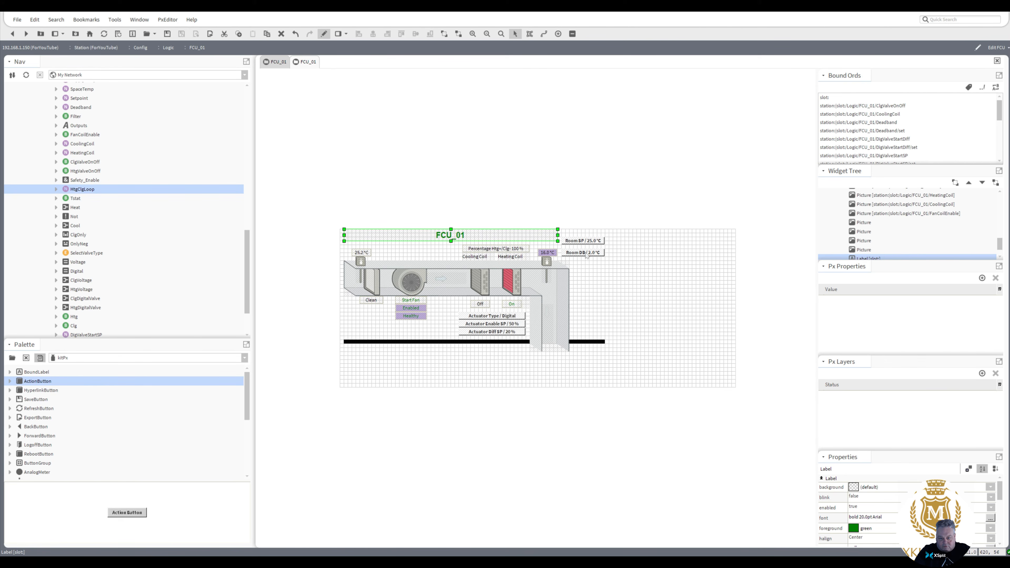
- Set the canvas pane's view size width to 800
left_click(646, 330)
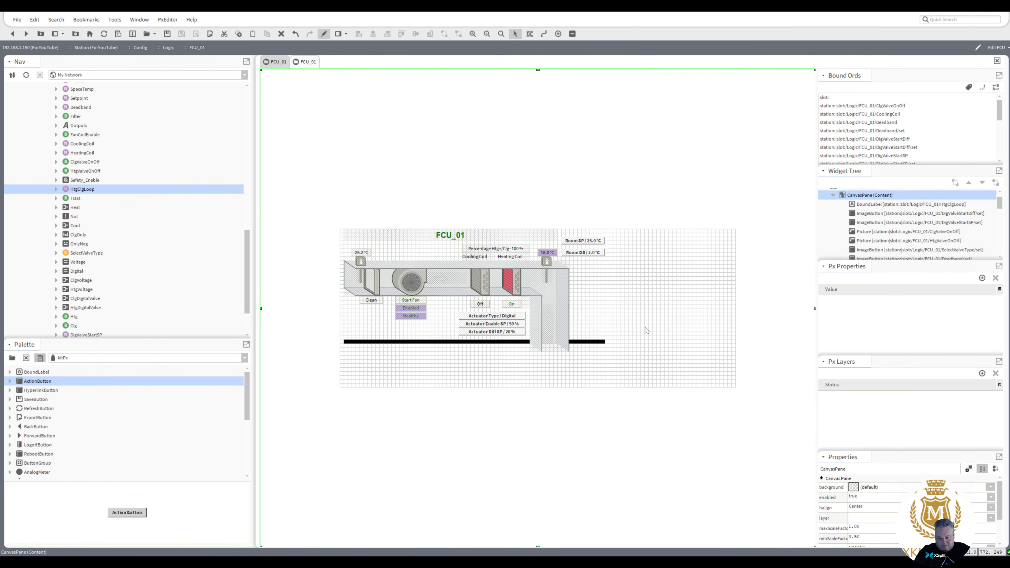
right_click(645, 330)
left_click(669, 401)
left_click(463, 323)
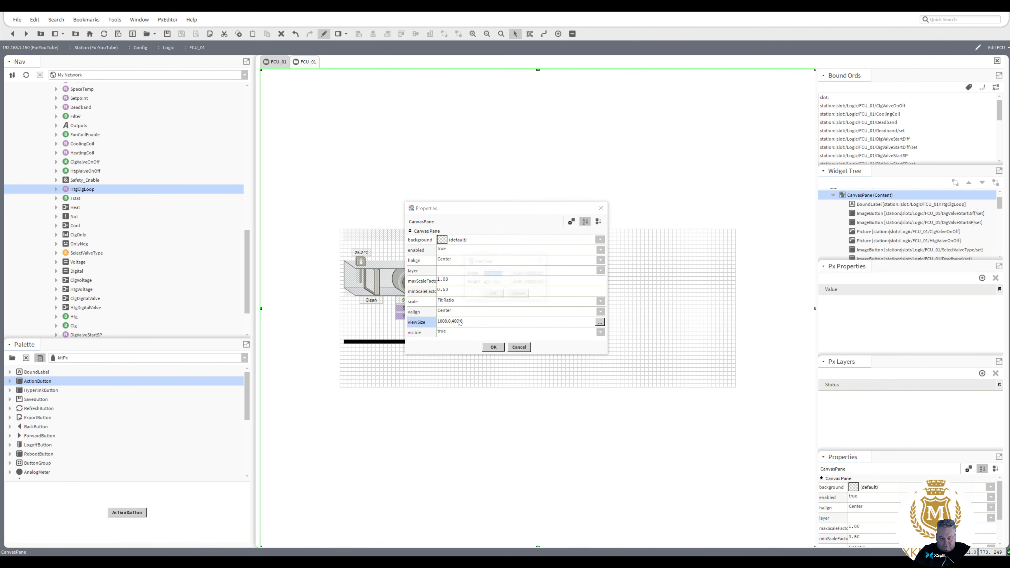
left_click_drag(483, 275, 489, 274)
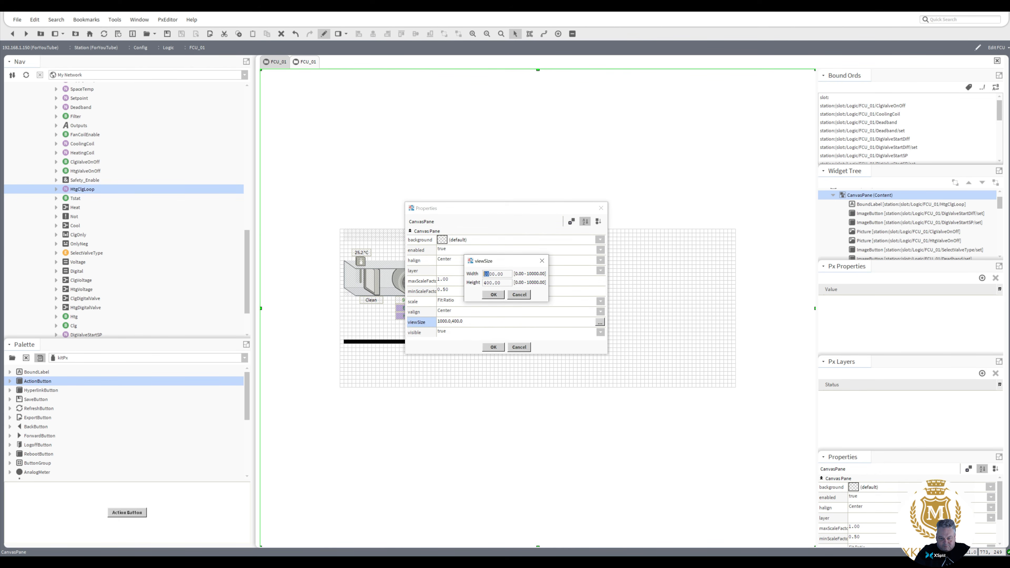
type("8")
left_click(494, 294)
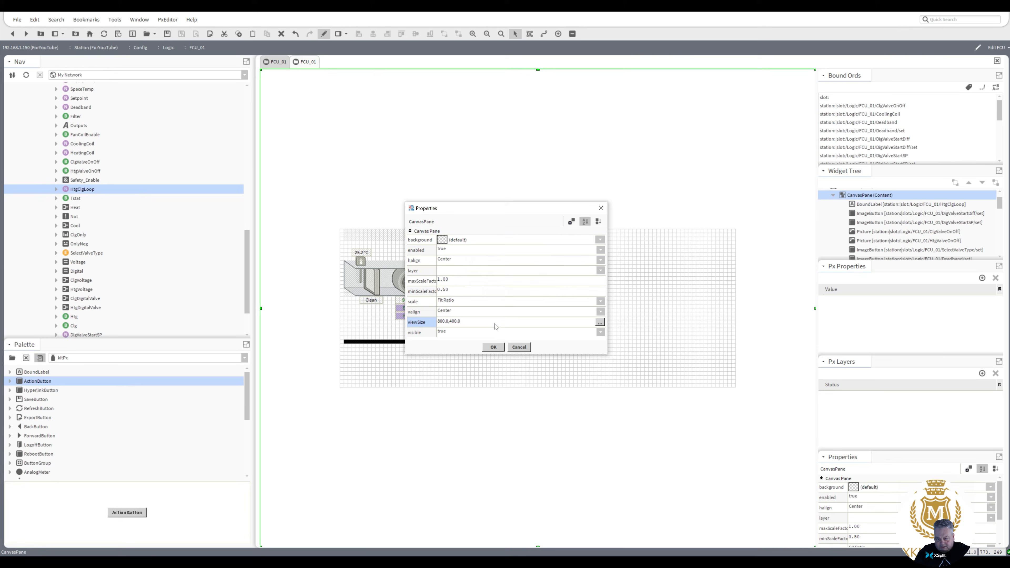
left_click(494, 347)
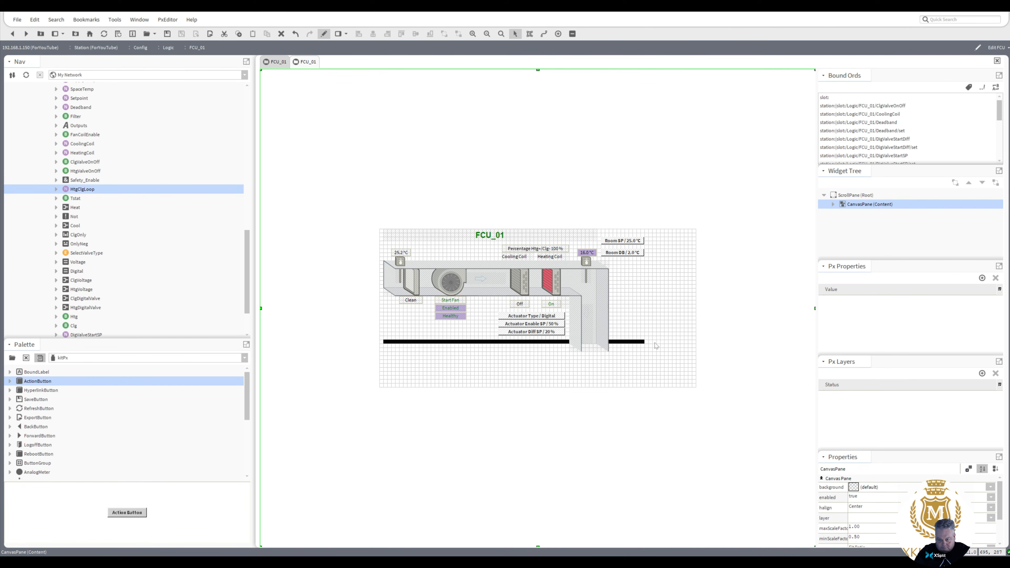
- Reduce the canvas pane's view size width further to 700
right_click(680, 341)
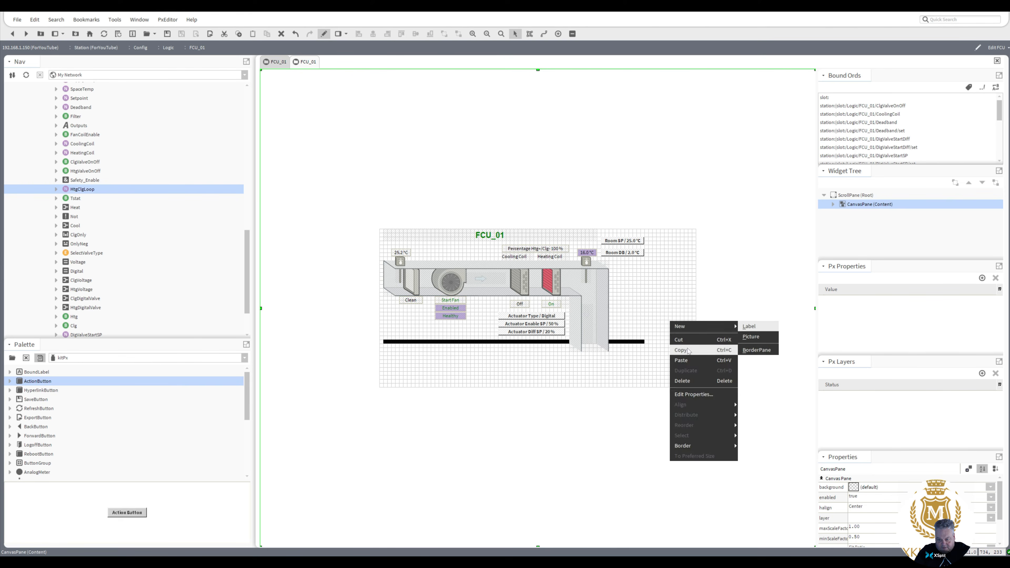
left_click(689, 395)
left_click(473, 323)
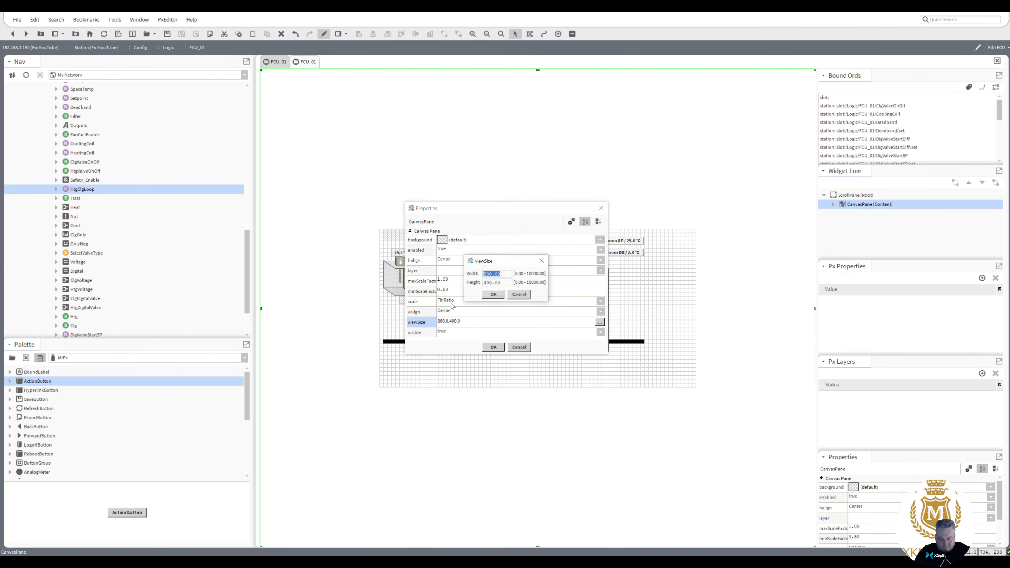
left_click_drag(487, 274, 484, 274)
type("7")
left_click(493, 295)
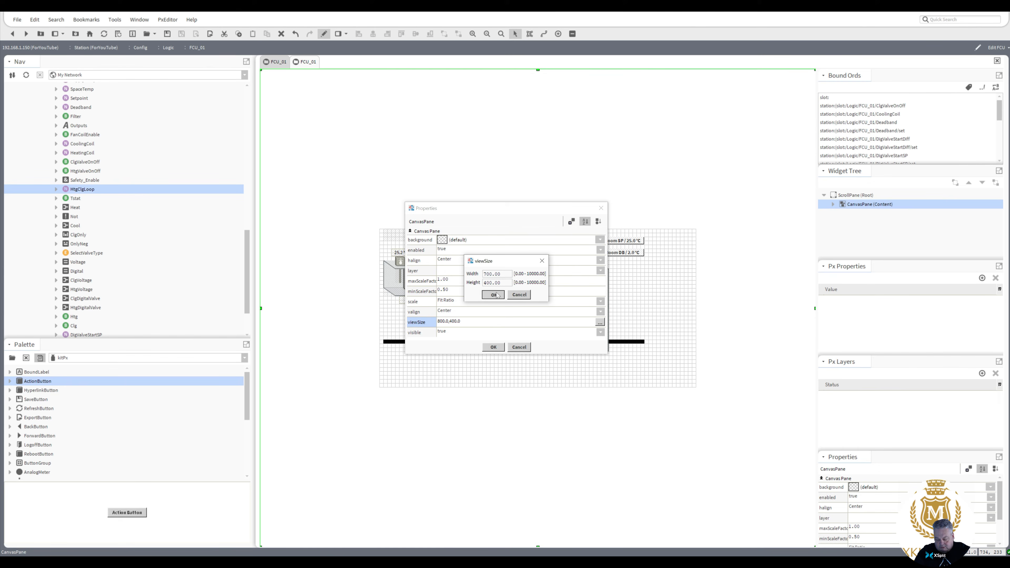
left_click(493, 347)
left_click(545, 372)
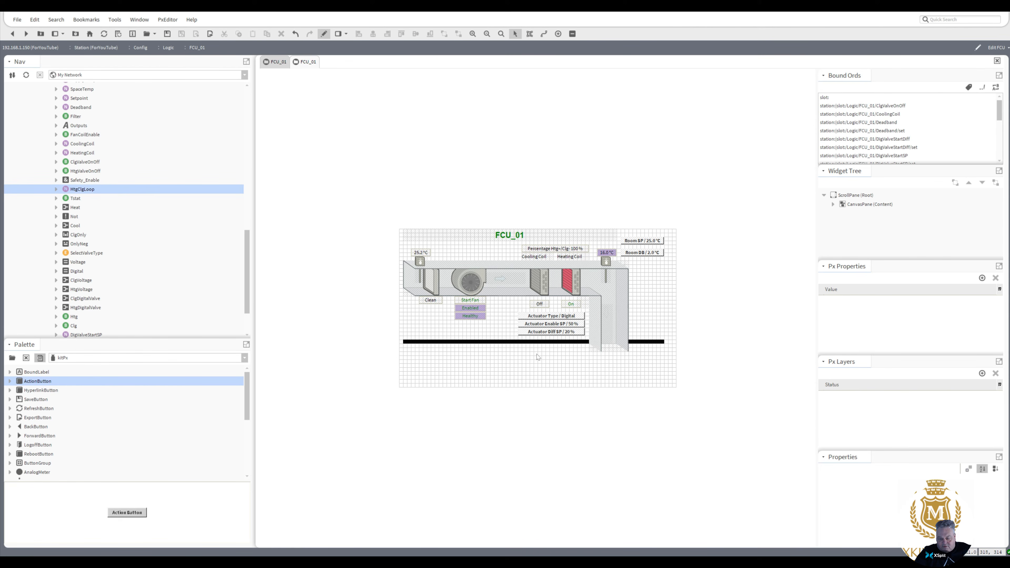
- Set the canvas pane's view size height to 310
double_click(523, 357)
double_click(455, 323)
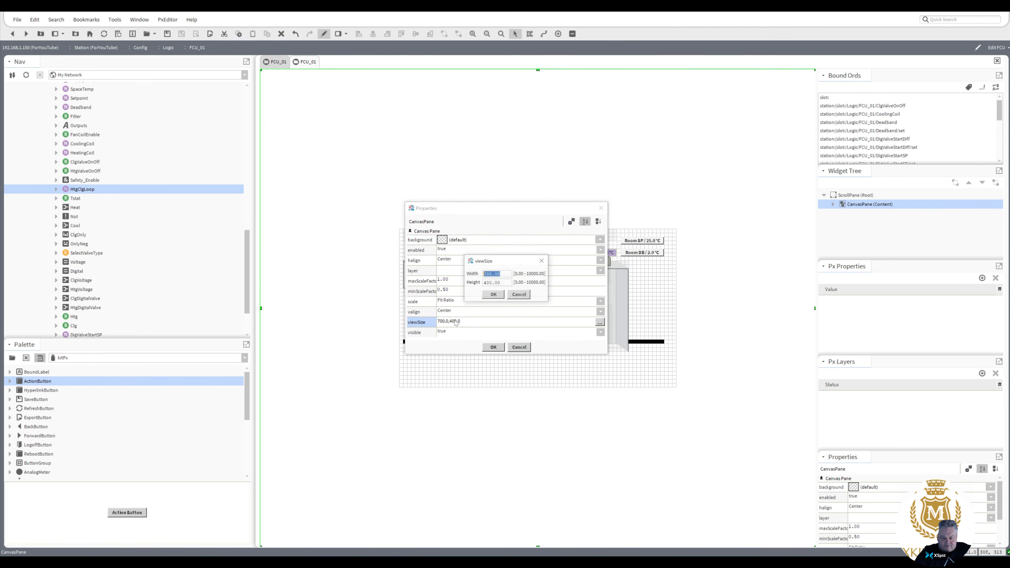
left_click_drag(490, 282, 485, 282)
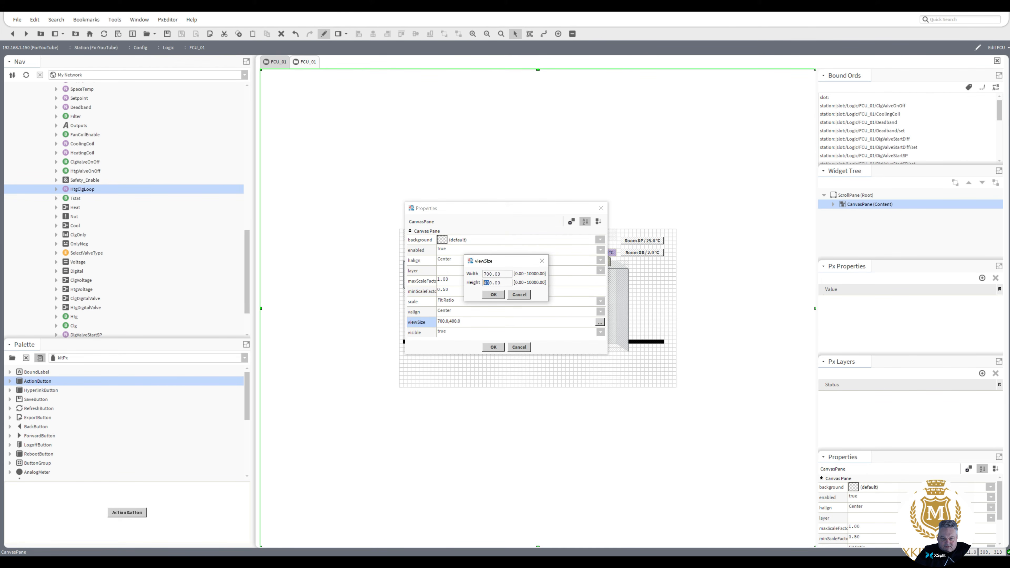
type("310")
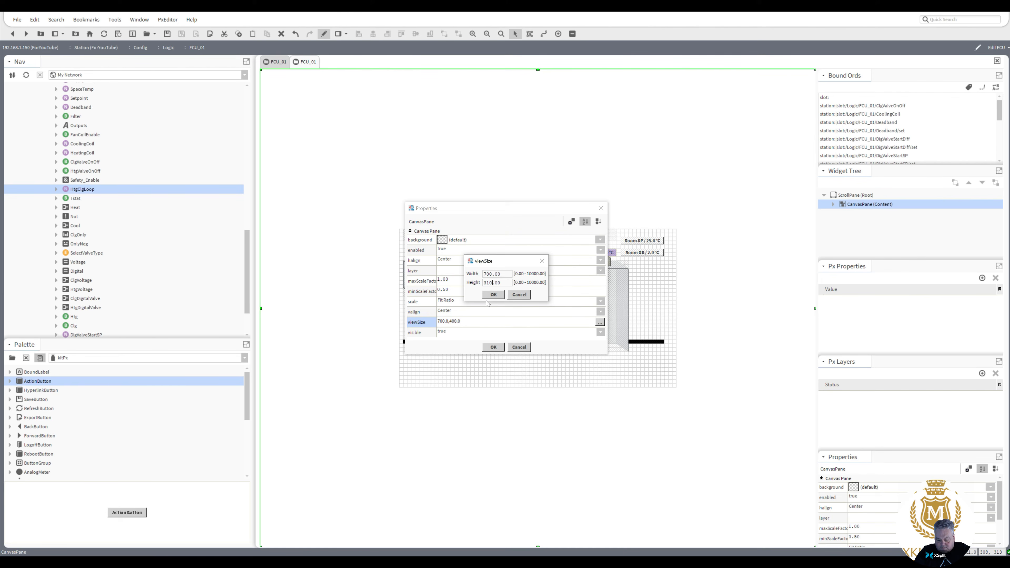
left_click(494, 295)
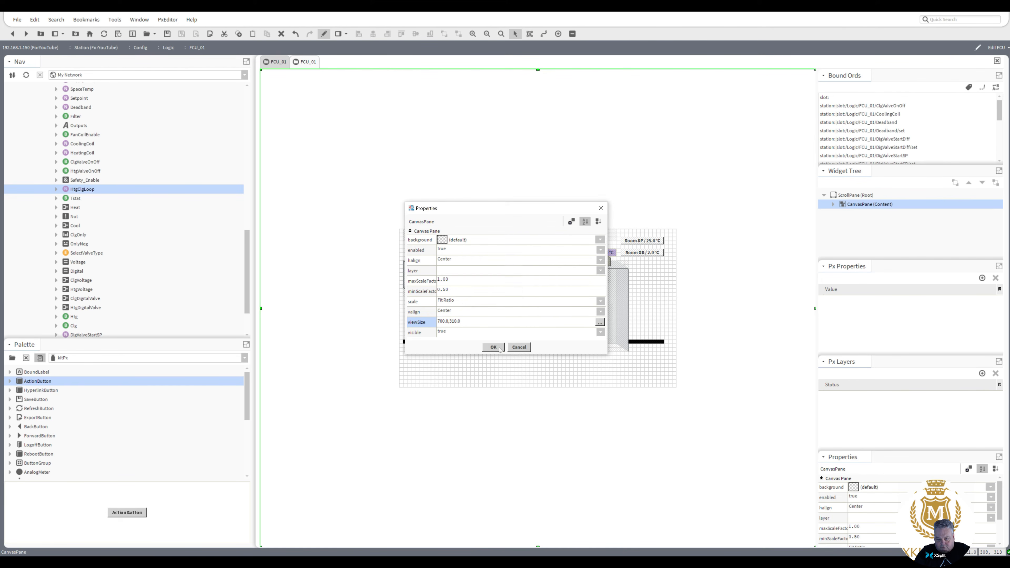
left_click(493, 348)
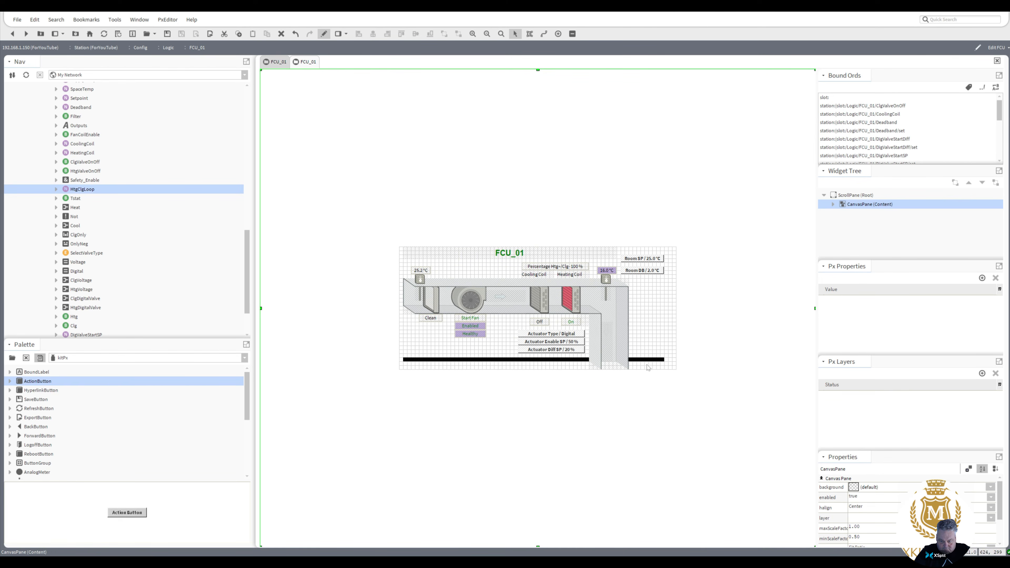
left_click(662, 330)
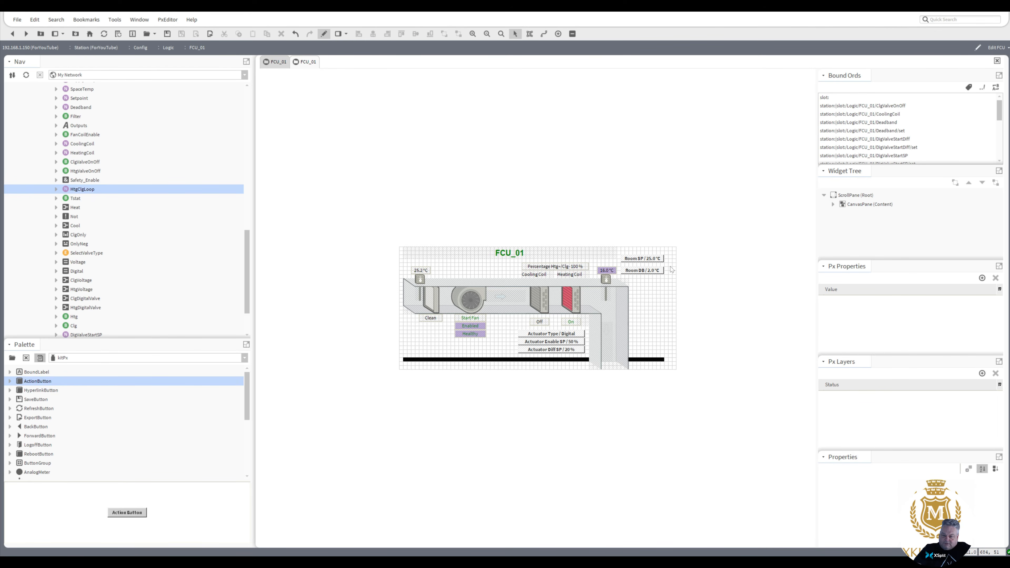
- Narrow the canvas pane's view size width to 680
double_click(647, 305)
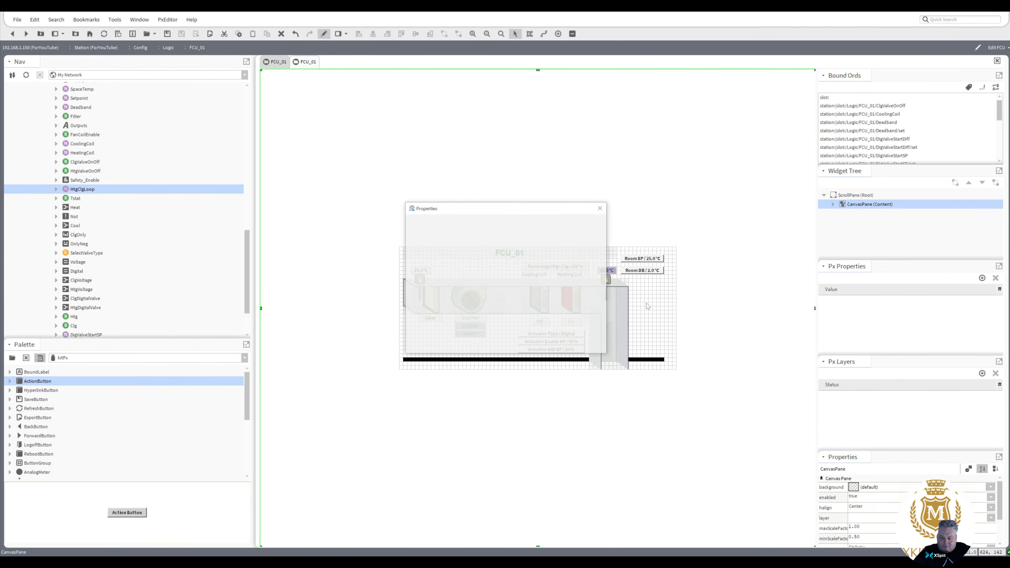
double_click(454, 323)
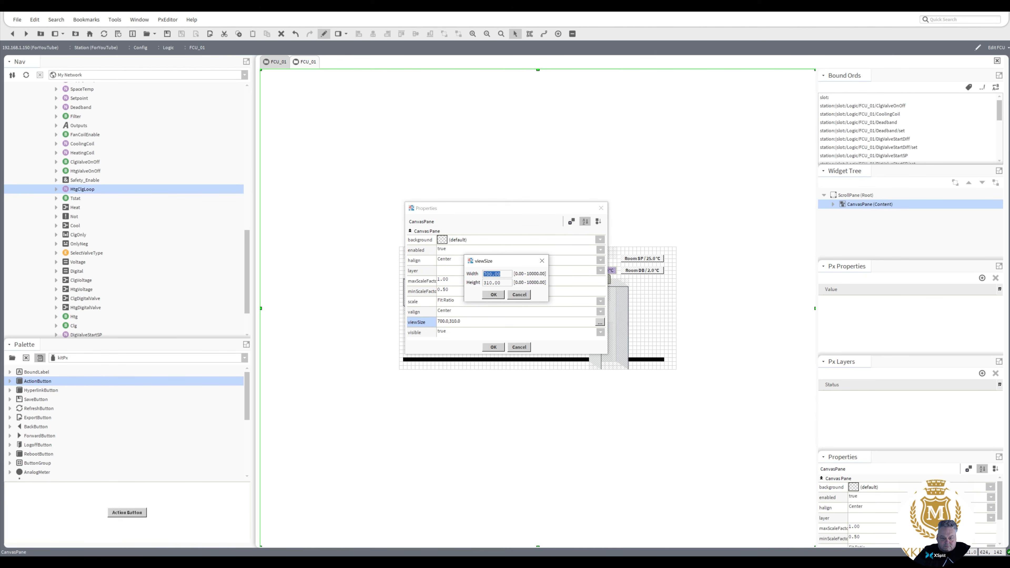
double_click(488, 274)
type("680")
left_click(493, 294)
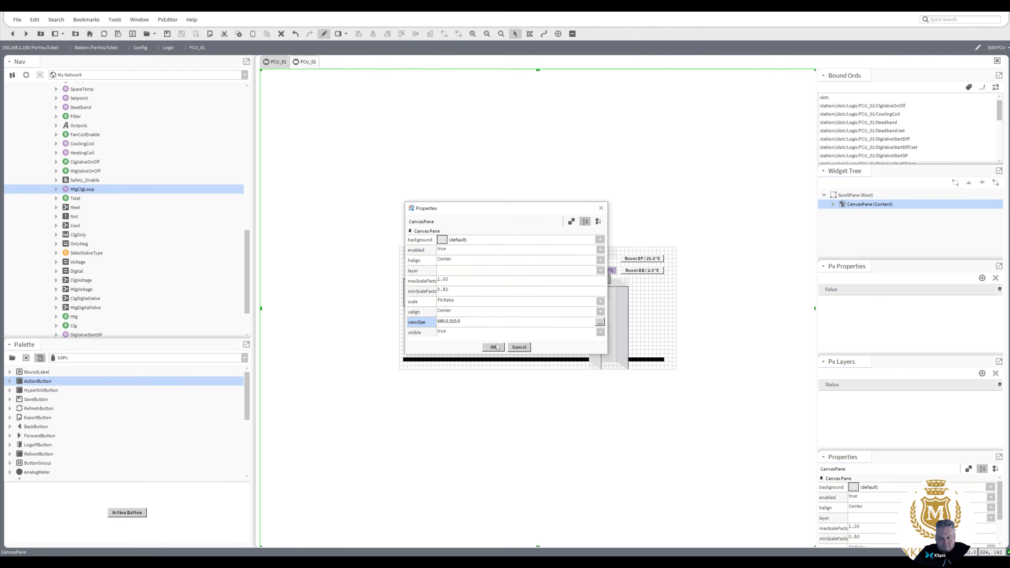
left_click(493, 346)
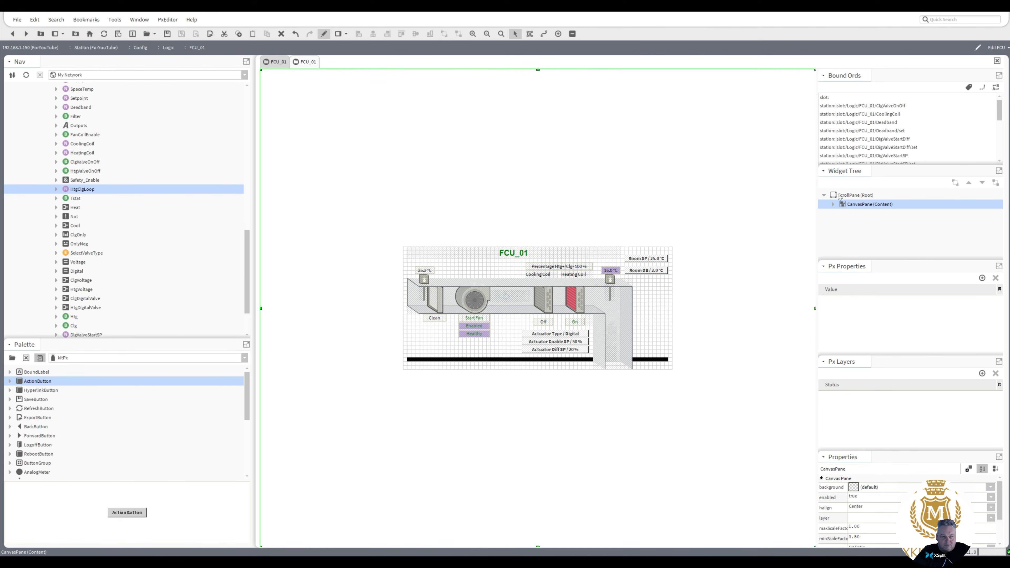
- Relativize all the absolute bound ords of the FCU_01 graphic and switch it from edit to view mode
left_click(983, 88)
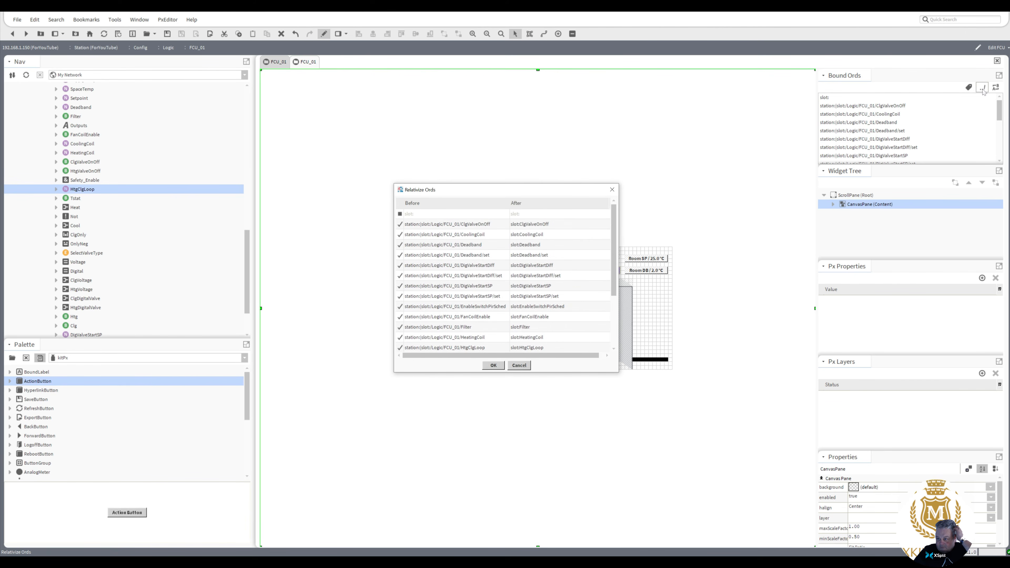
left_click(492, 365)
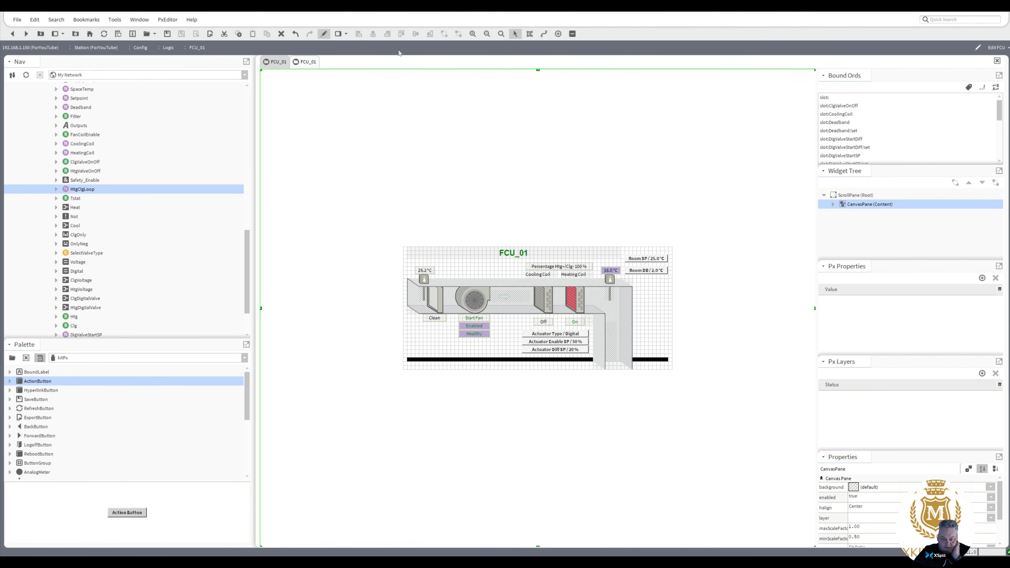
left_click(324, 34)
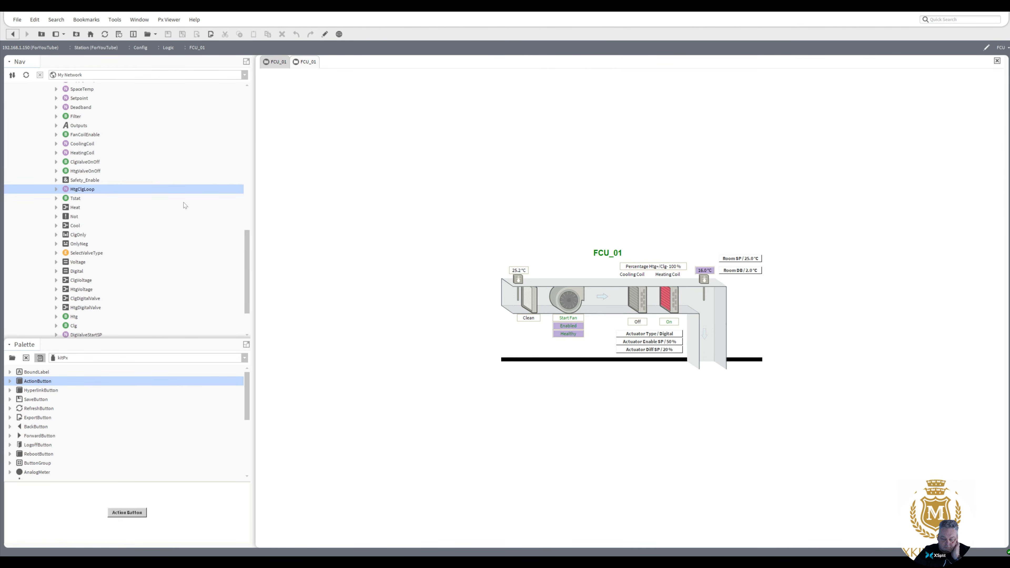
- Set the room setpoint on the FCU_01 graphic to 21 °C
scroll(246, 266, "up", 6)
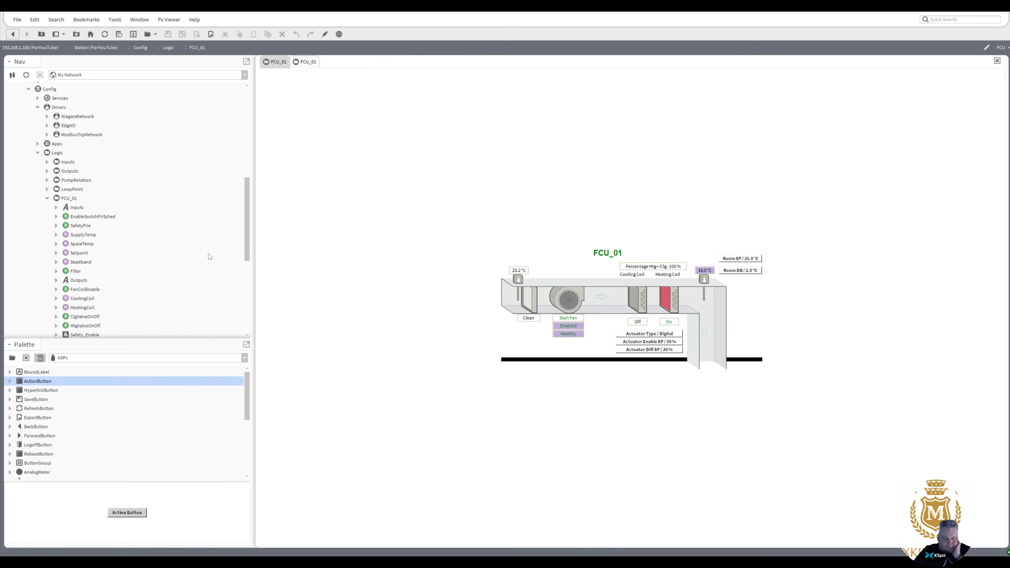
left_click(742, 259)
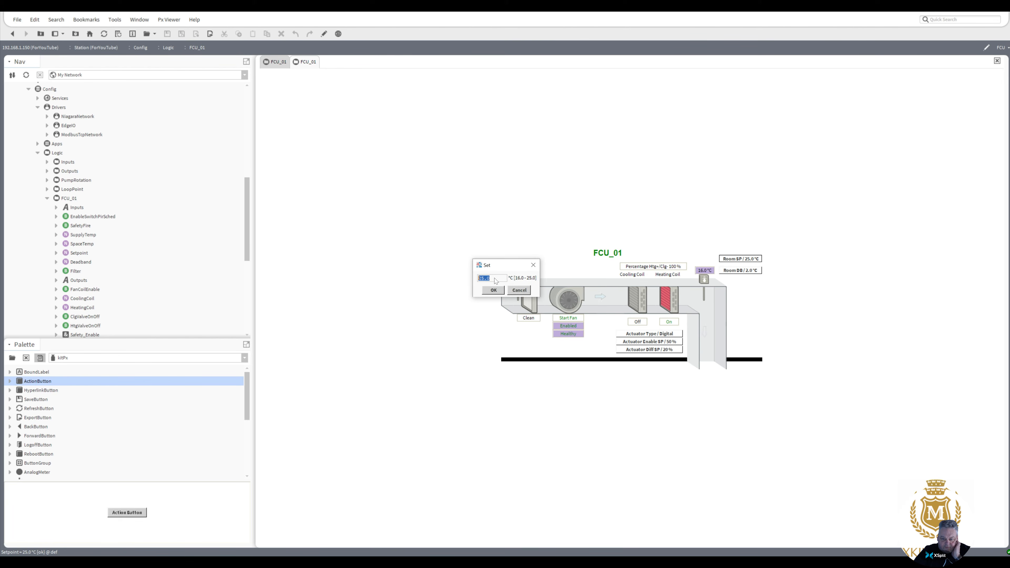
type("21")
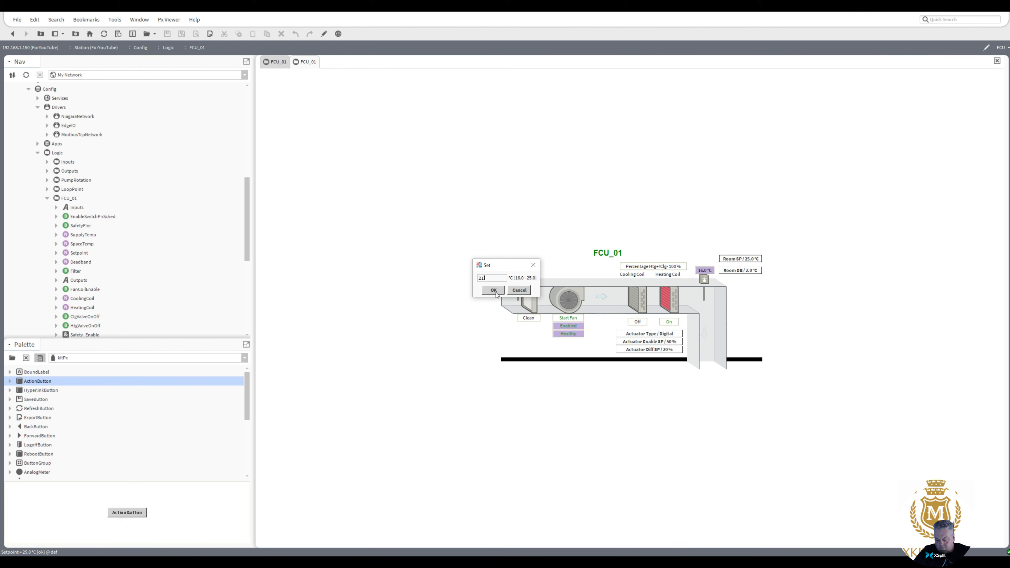
left_click(494, 290)
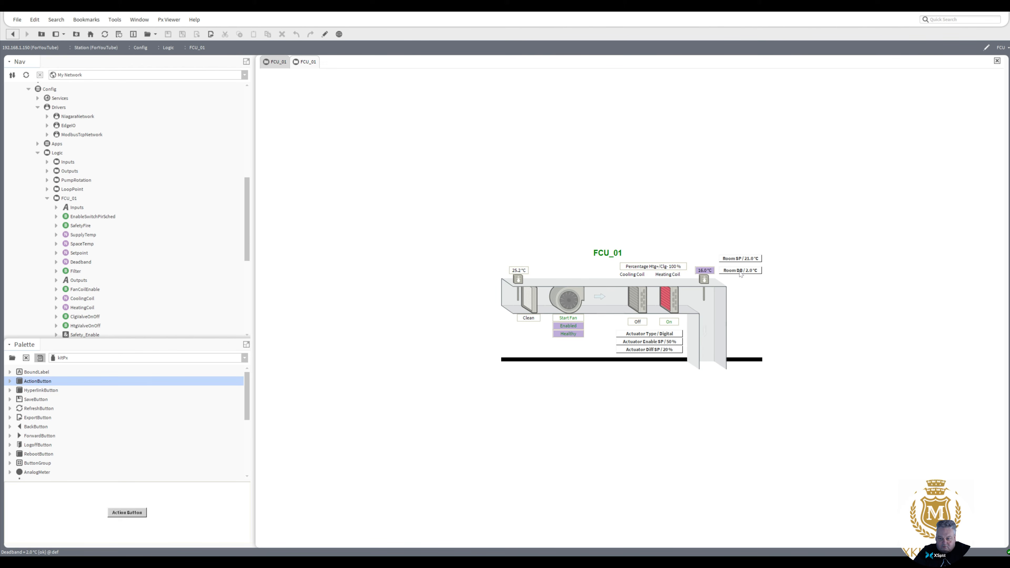
- Set the Actuator Enable SP to 40 % and the Actuator Diff SP to 10 %
left_click(663, 344)
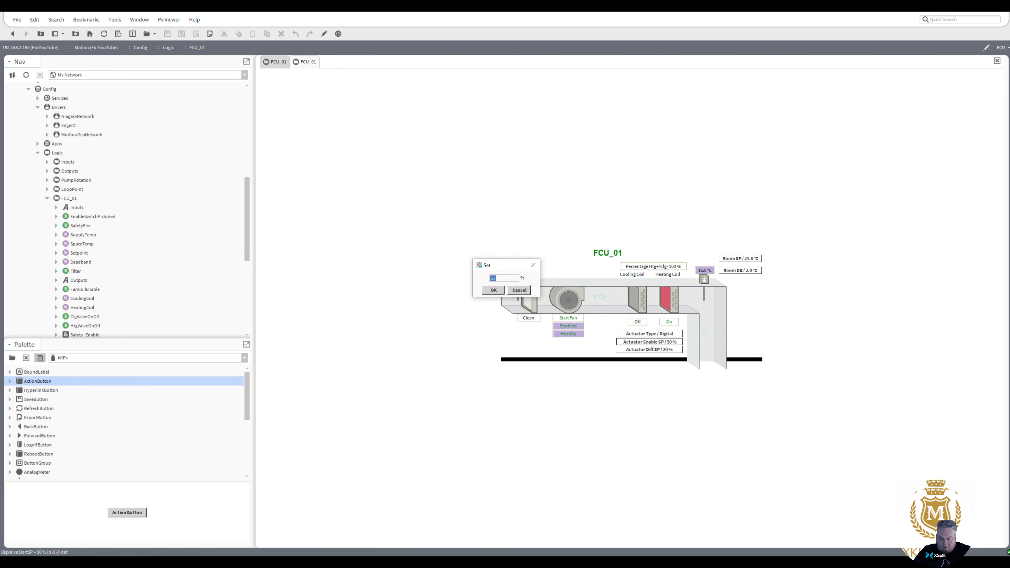
type("40")
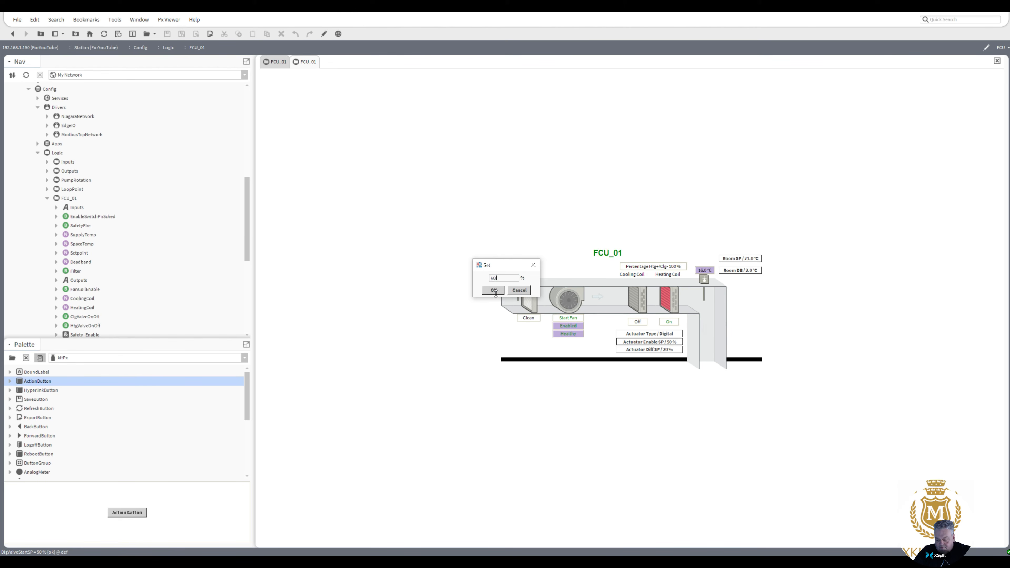
left_click(494, 290)
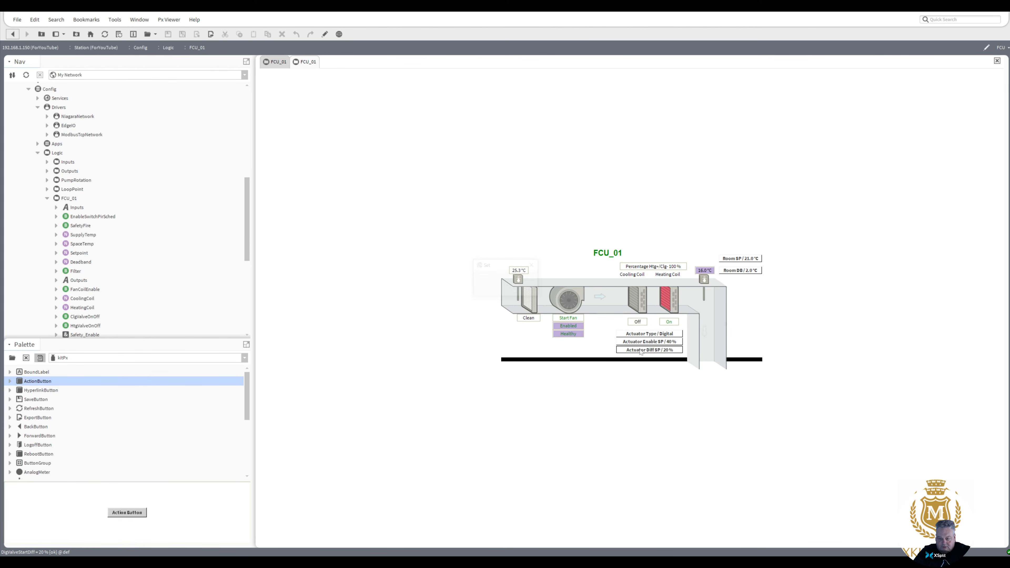
left_click(649, 350)
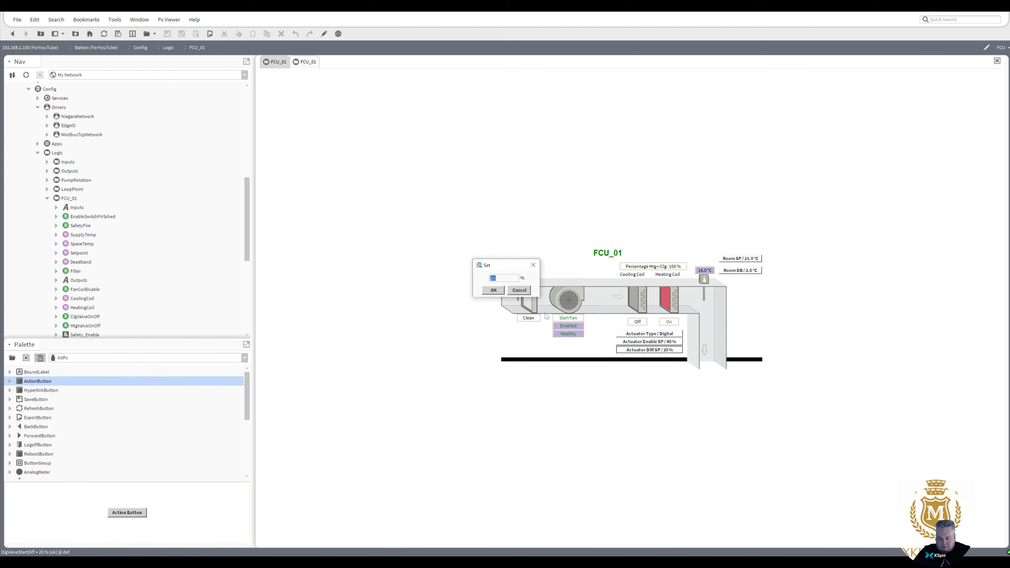
type("10")
left_click(498, 291)
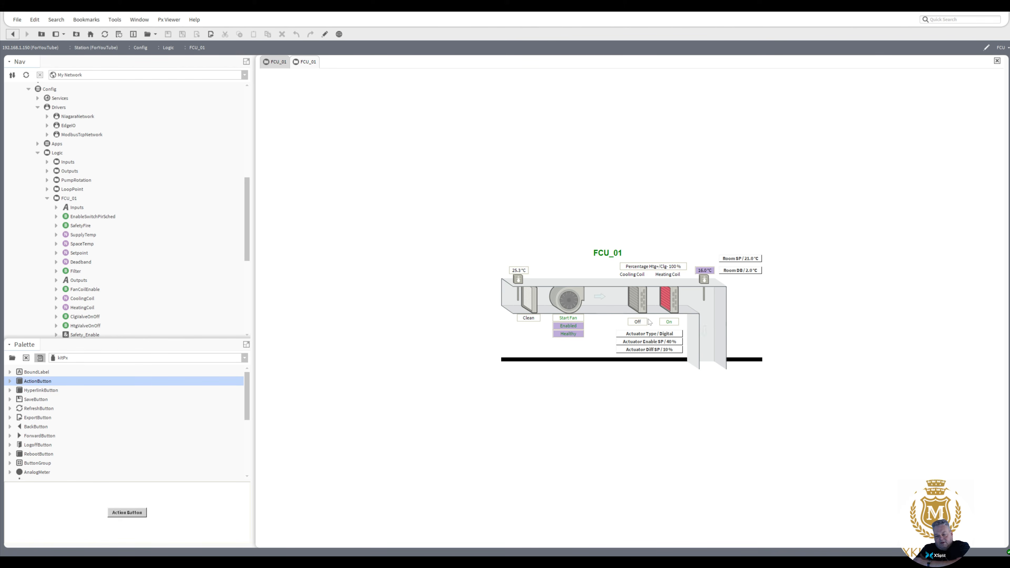
- Change the actuator type on the FCU_01 graphic to Voltage
left_click(649, 334)
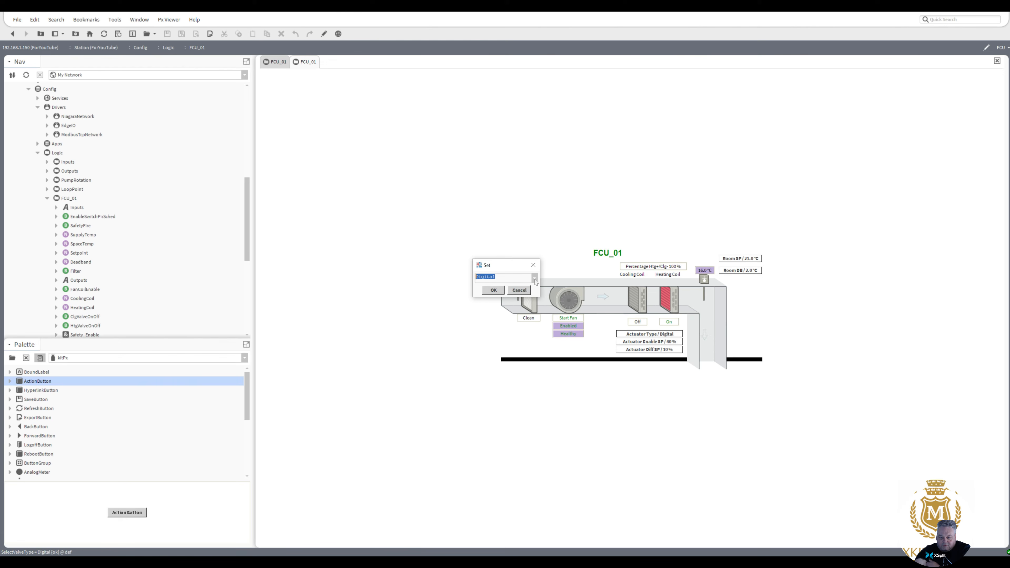
left_click(535, 282)
left_click(525, 299)
left_click(495, 291)
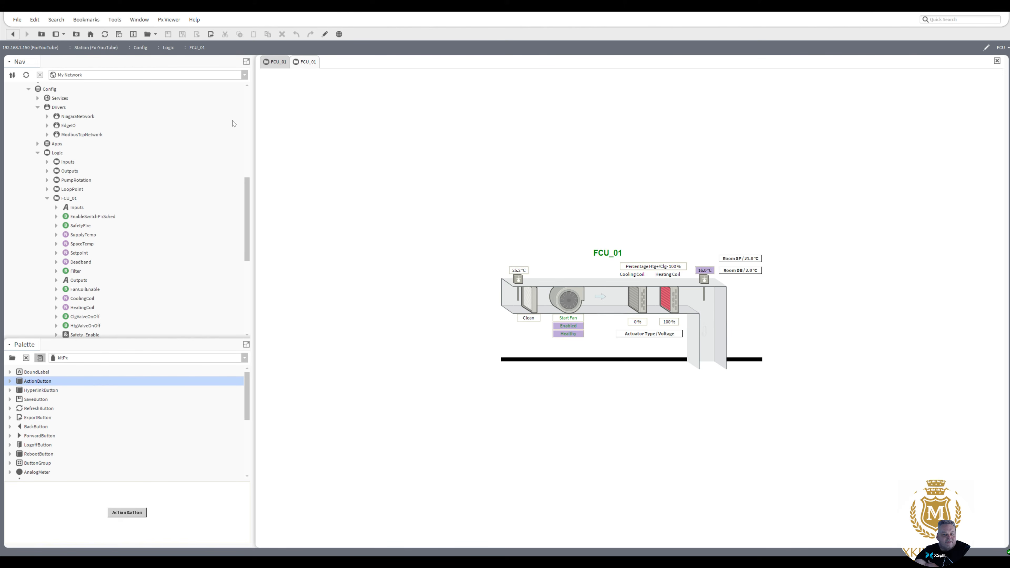
- Collapse the FCU_01 folder, view the FCU_02 graphic, and reopen FCU_01 to compare the two
left_click(47, 199)
double_click(68, 299)
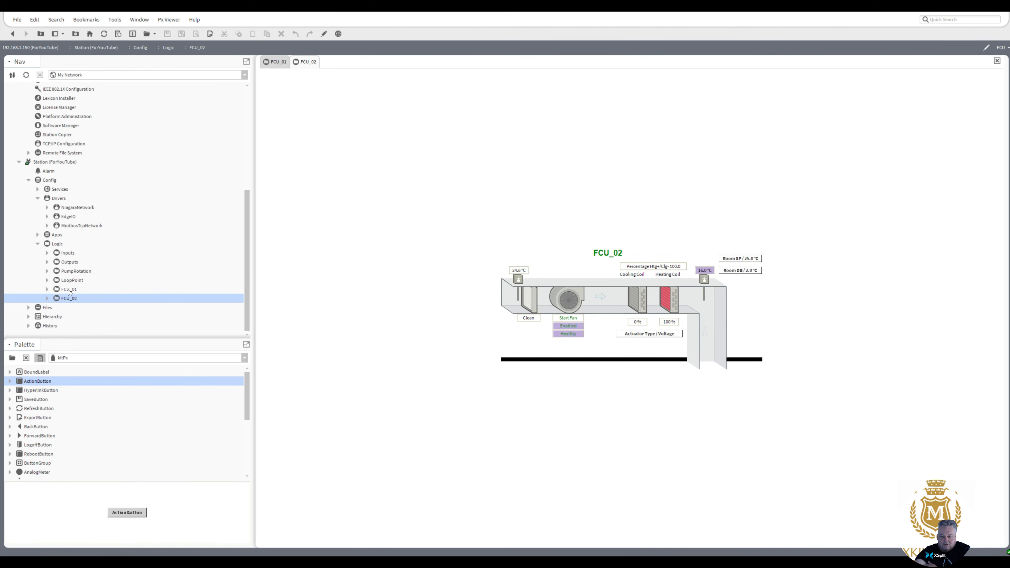
double_click(68, 290)
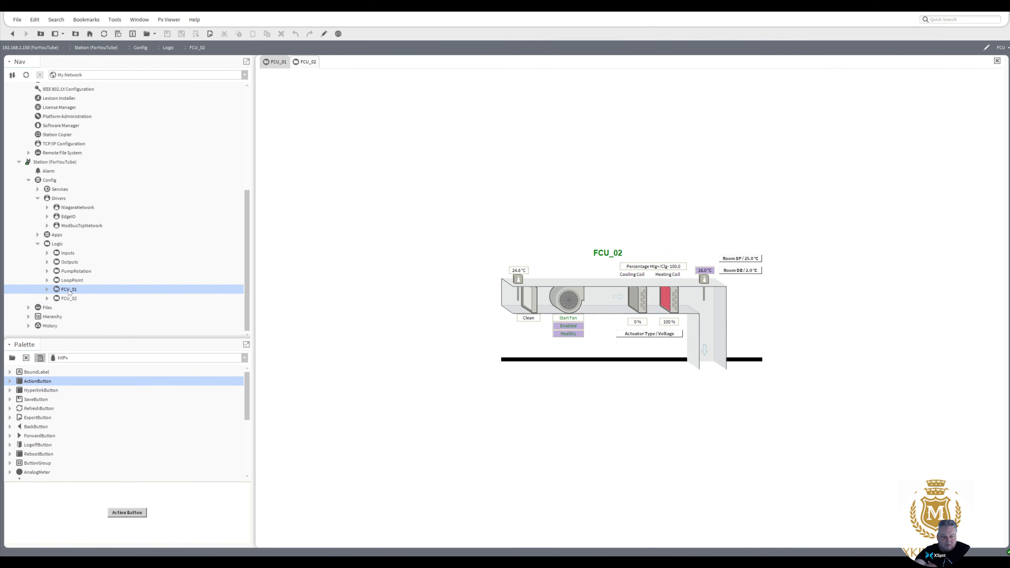
- Alternate between the FCU_02 and FCU_01 graphics to compare their values, ending on FCU_02
double_click(68, 299)
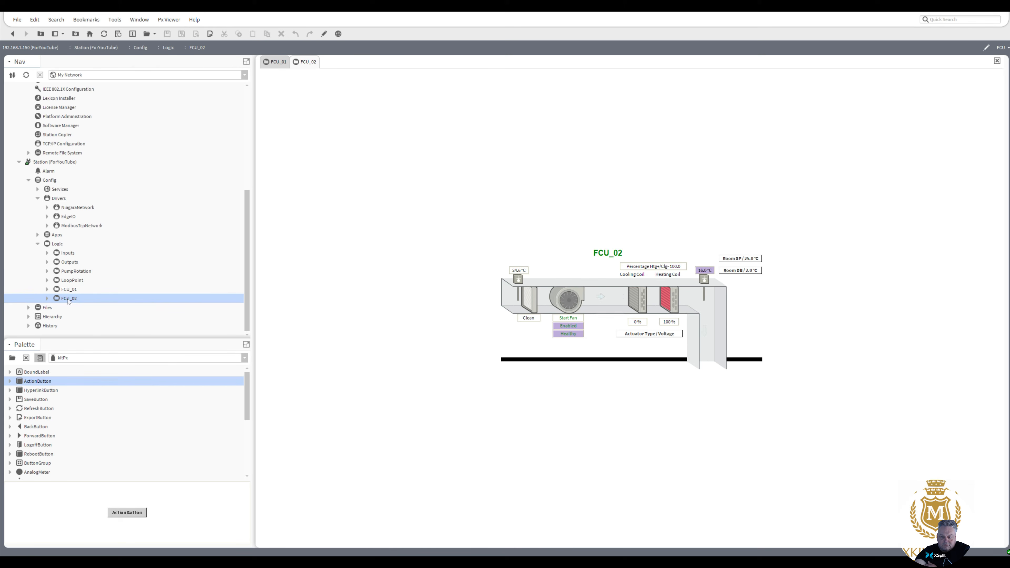
double_click(70, 292)
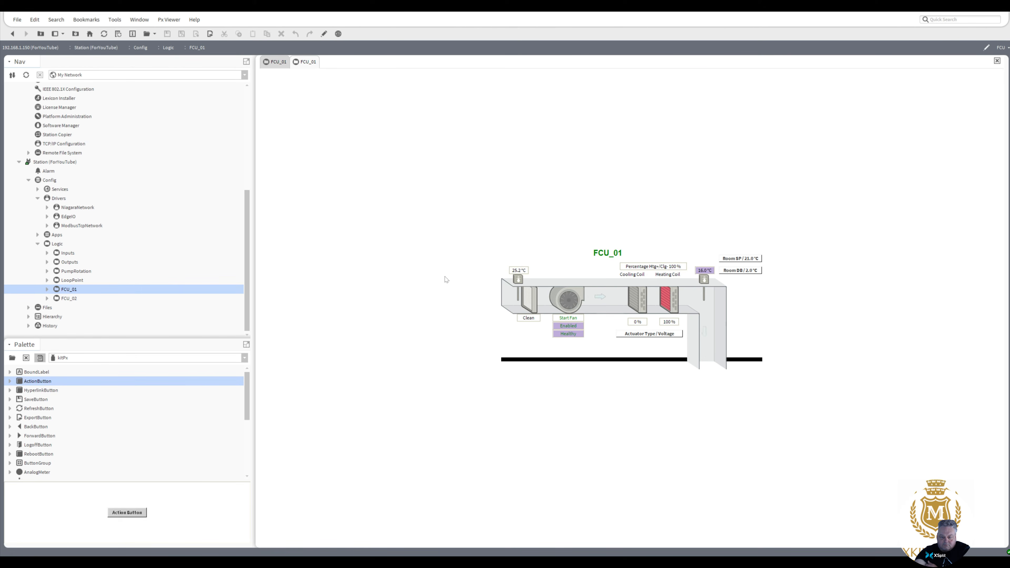
double_click(69, 298)
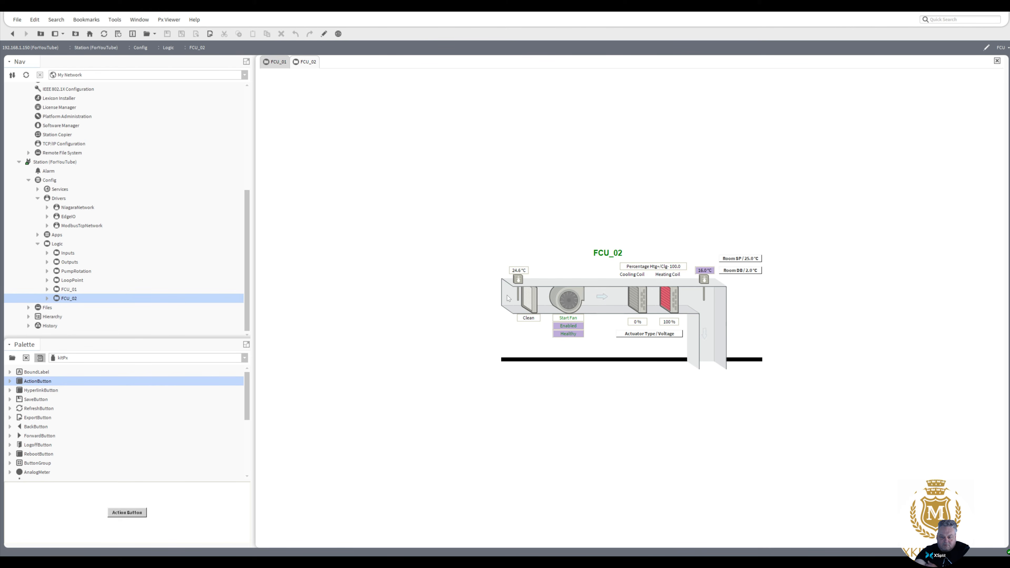
- Change the actuator type on the FCU_02 graphic to Digital
left_click(651, 336)
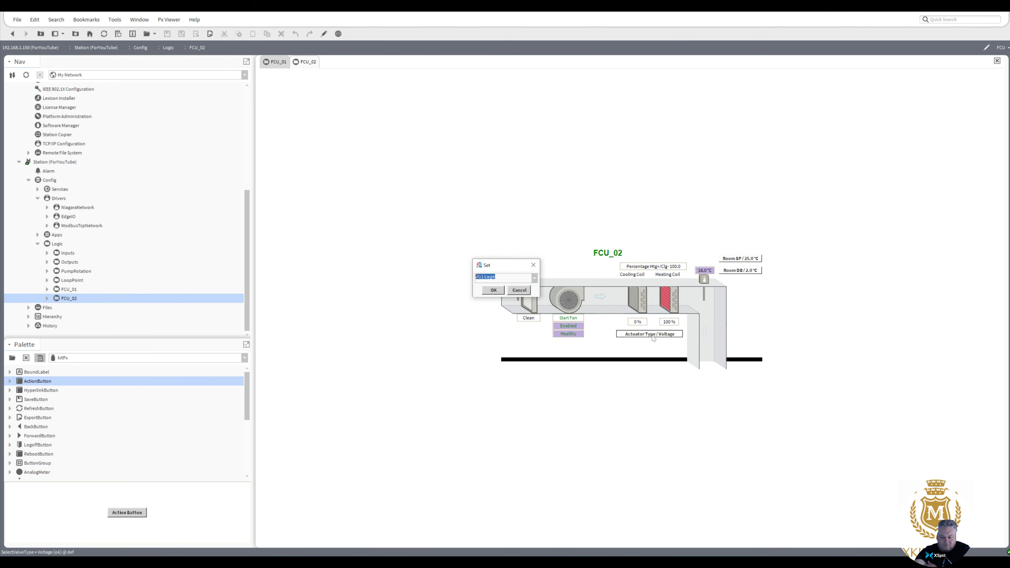
left_click(535, 278)
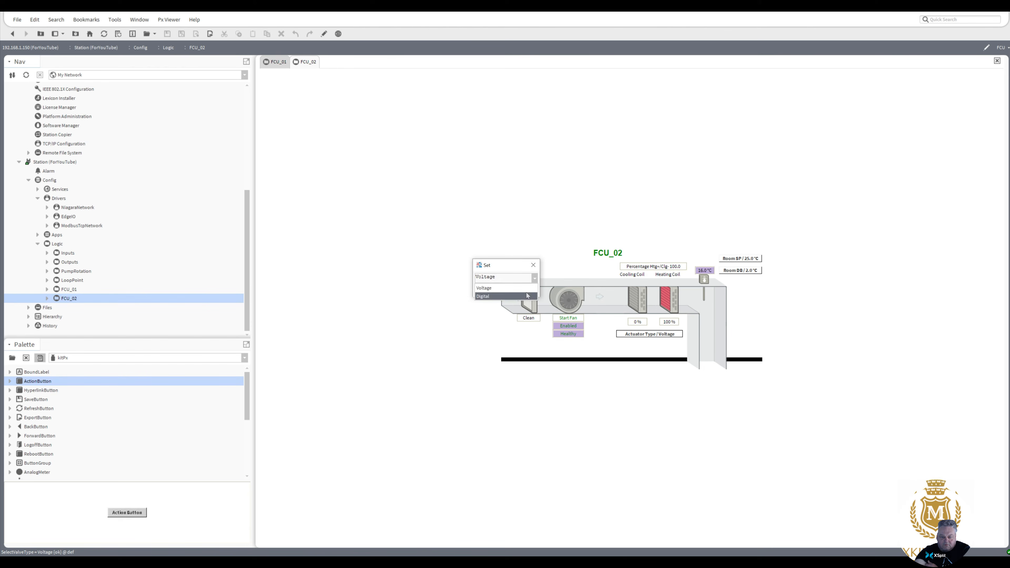
left_click(503, 292)
left_click(498, 290)
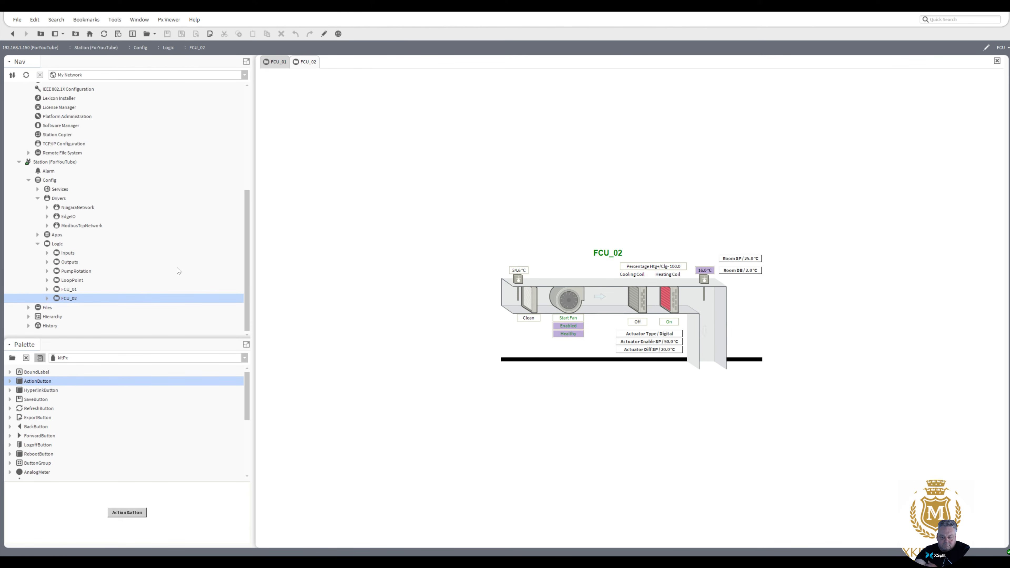
- View the FCU_01 graphic, return to FCU_02, and reopen FCU_01 to compare their actuator controls
double_click(65, 291)
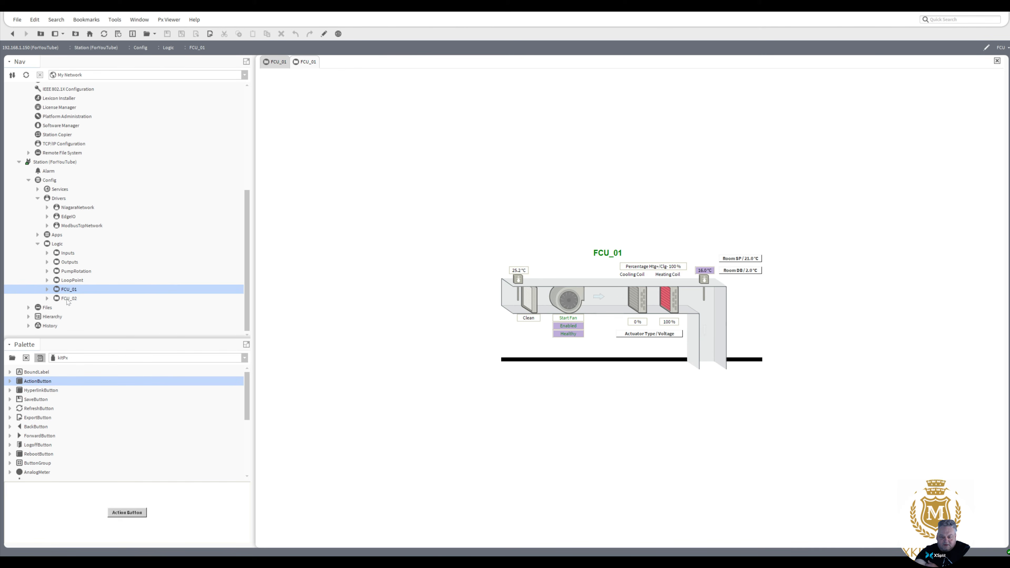
double_click(67, 300)
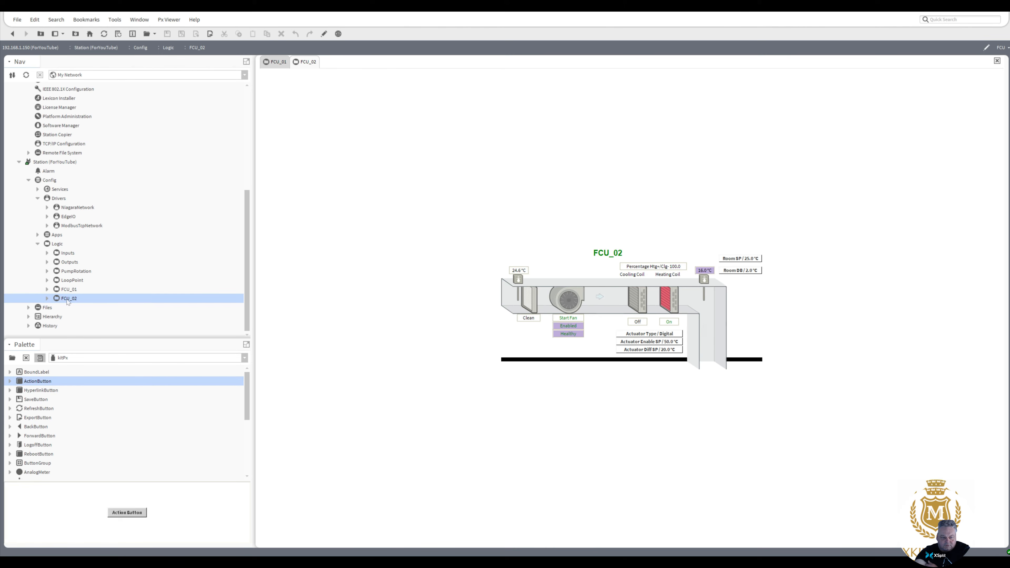
double_click(71, 293)
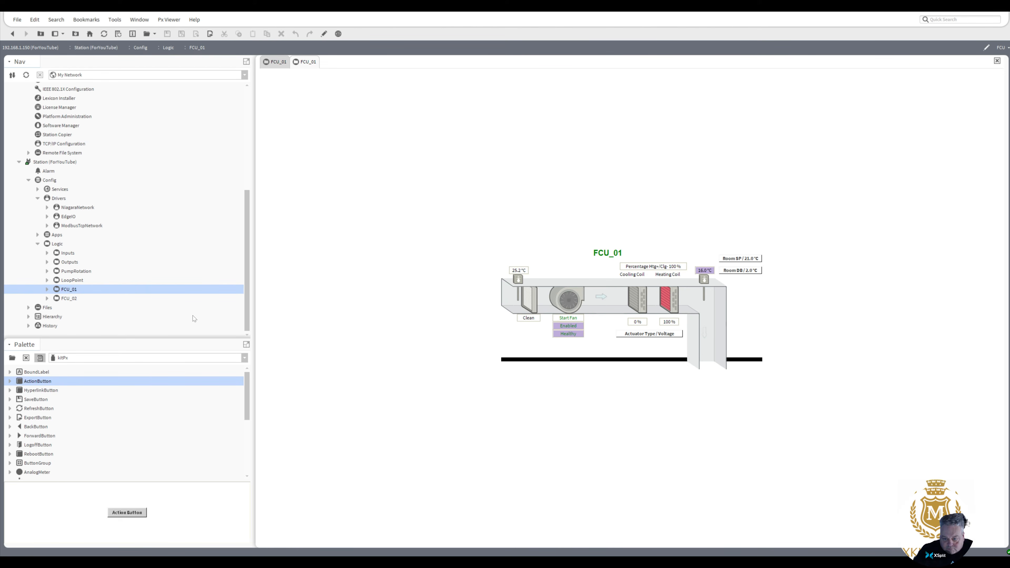
- Open the AX Wire Sheet of FCU_01 and set its SupplyTemp point to Emergency Auto
right_click(72, 292)
mouse_move(105, 273)
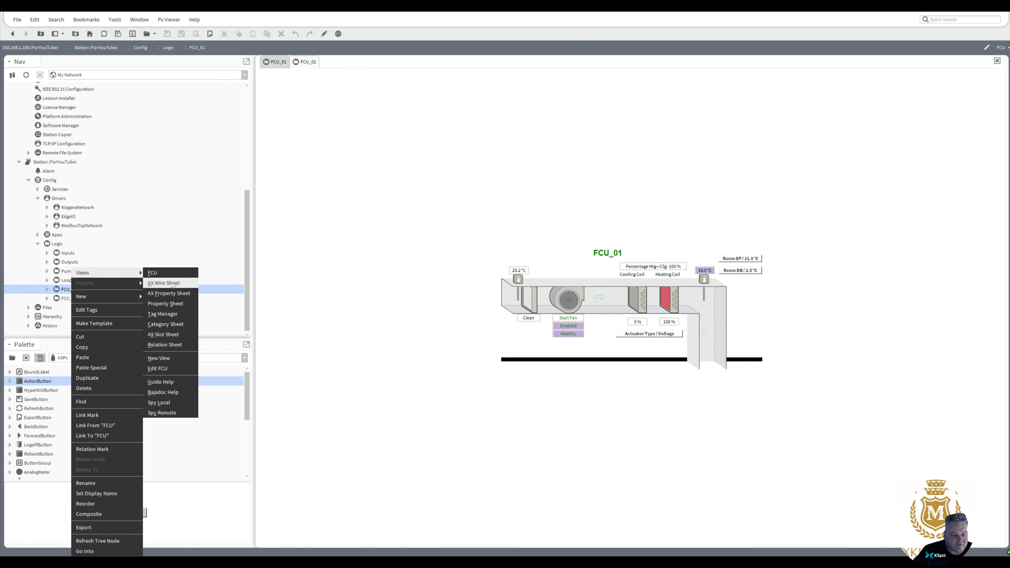
left_click(171, 273)
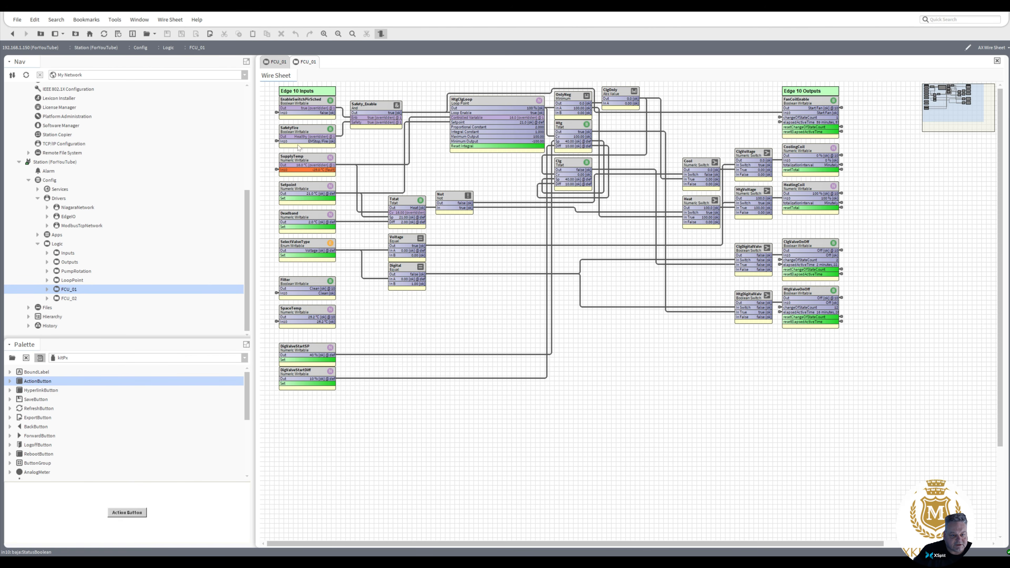
right_click(298, 158)
mouse_move(319, 171)
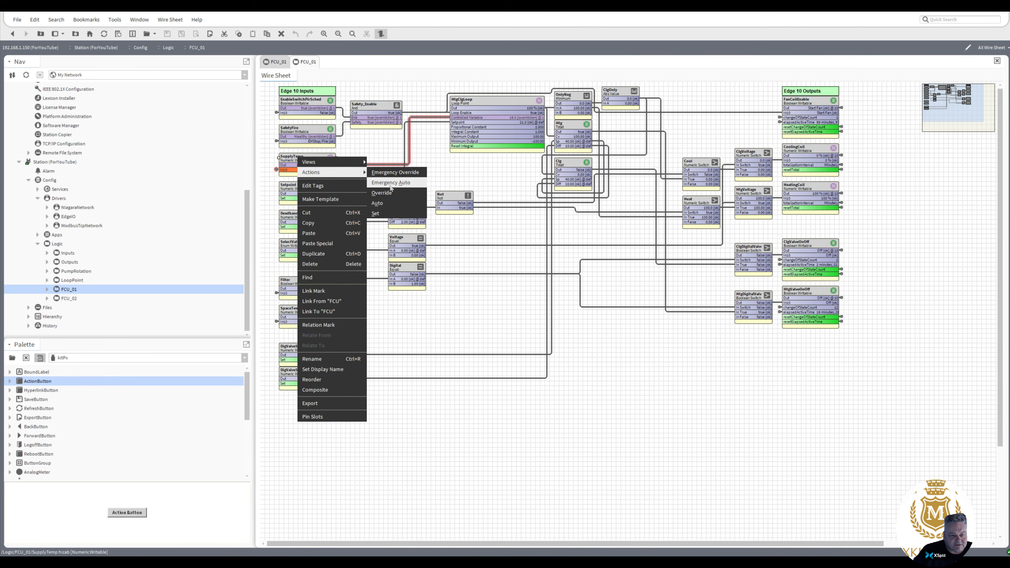
left_click(386, 183)
- Set the SafetyFire and EnableSwitchPirSched points of FCU_01 to Emergency Auto
right_click(309, 129)
mouse_move(350, 145)
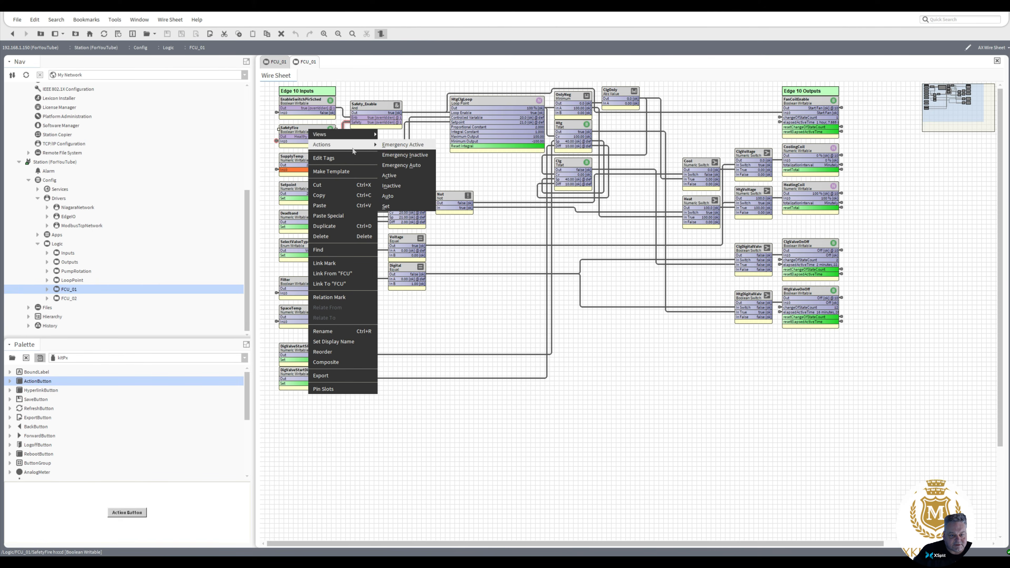
left_click(396, 166)
right_click(308, 101)
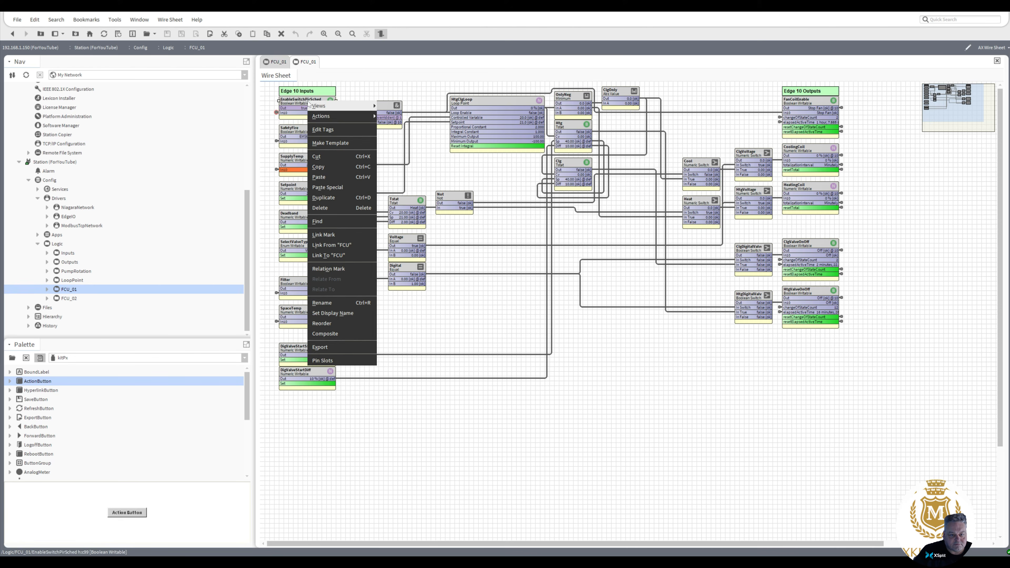
mouse_move(327, 116)
left_click(400, 137)
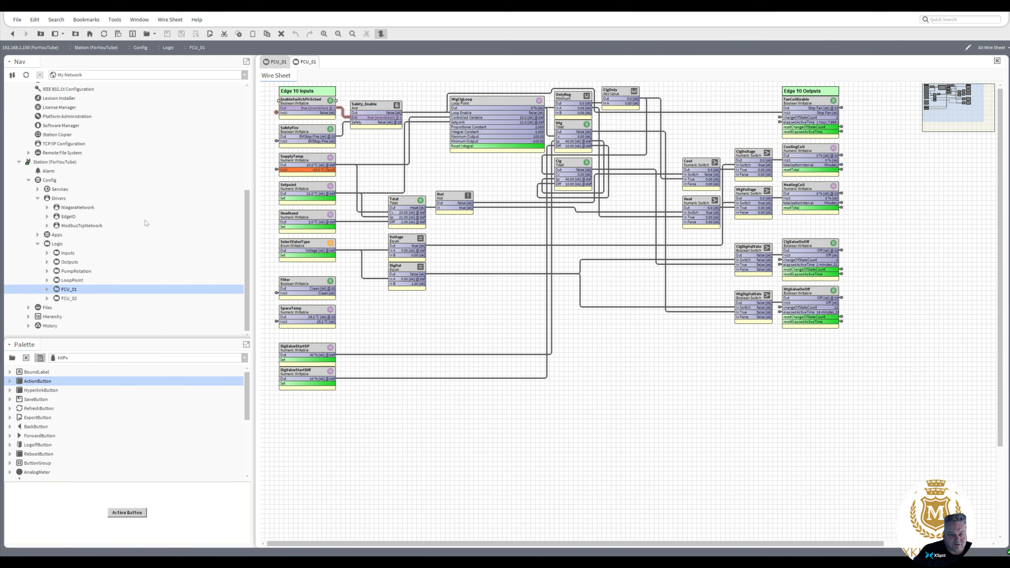
- Open the AX Wire Sheet of FCU_02 and set its SupplyTemp point to Emergency Auto
double_click(68, 299)
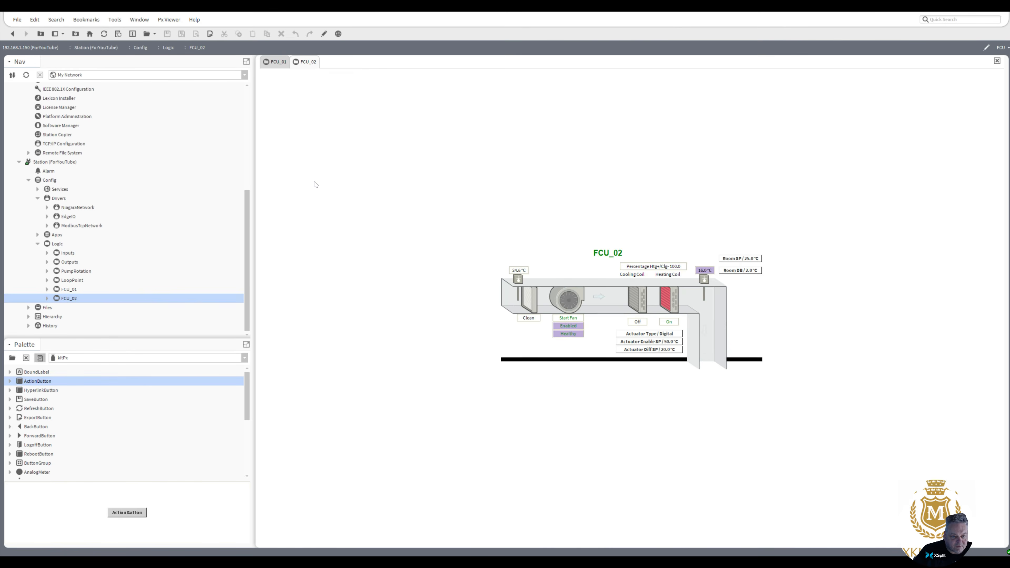
right_click(70, 301)
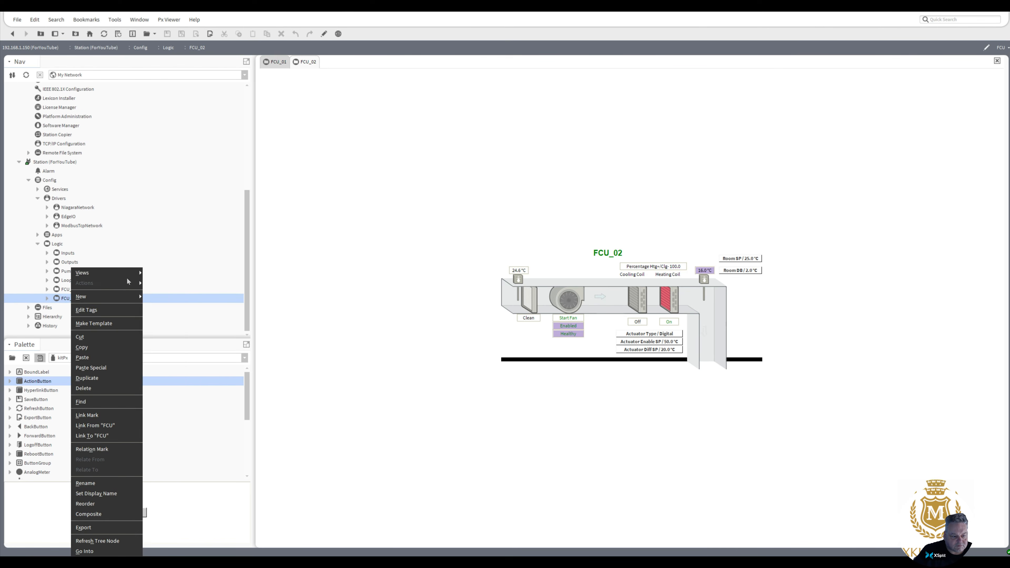
mouse_move(136, 275)
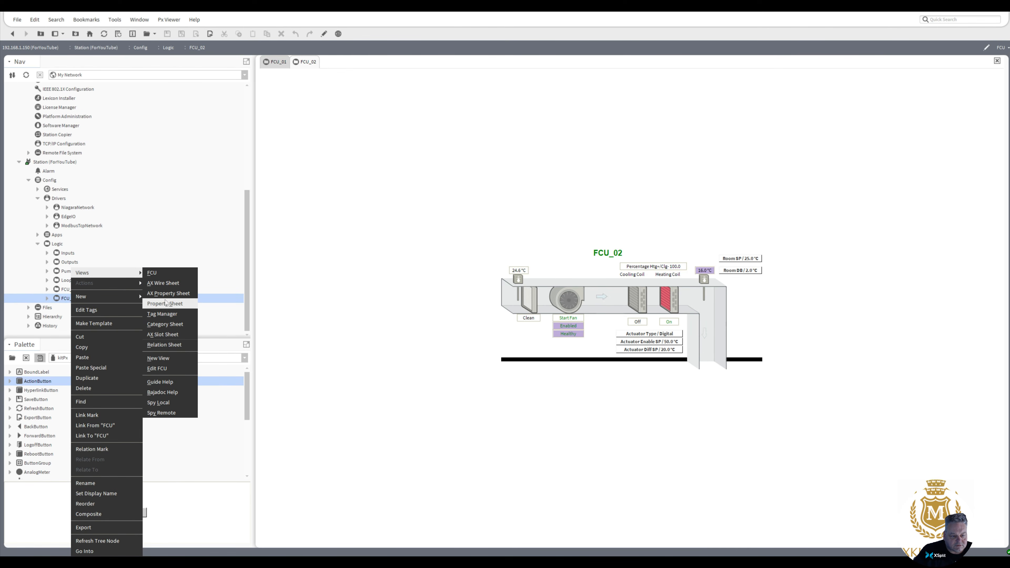
left_click(172, 287)
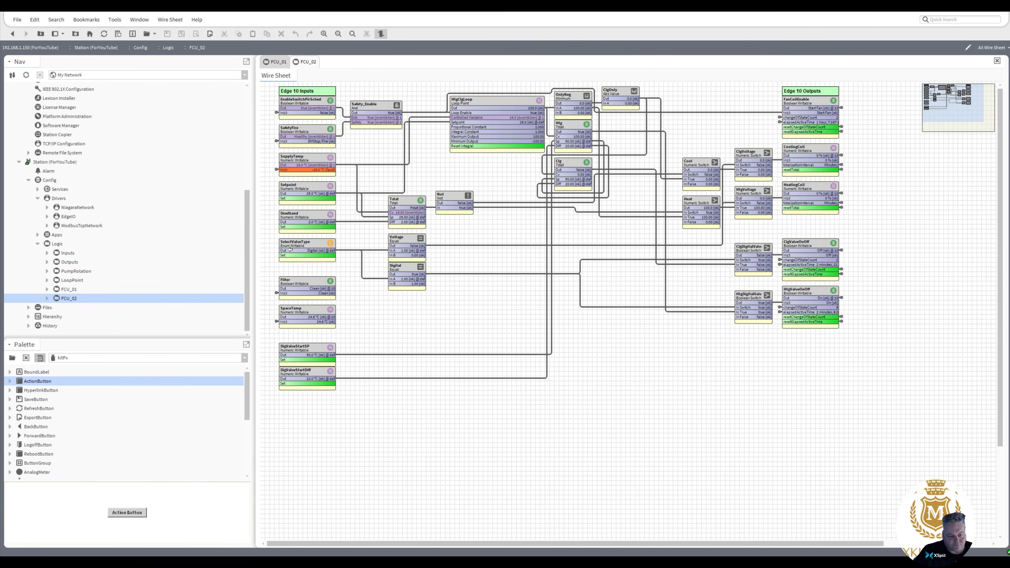
right_click(312, 160)
mouse_move(335, 180)
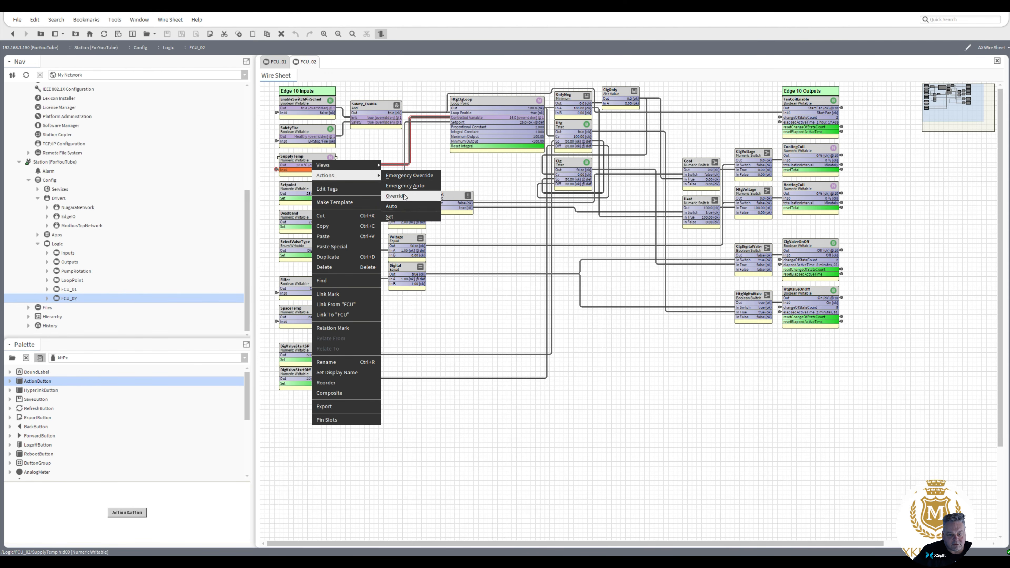
left_click(403, 186)
- Set the SafetyFire and EnableSwitchPirSched points of FCU_02 to Emergency Auto
right_click(309, 132)
mouse_move(335, 148)
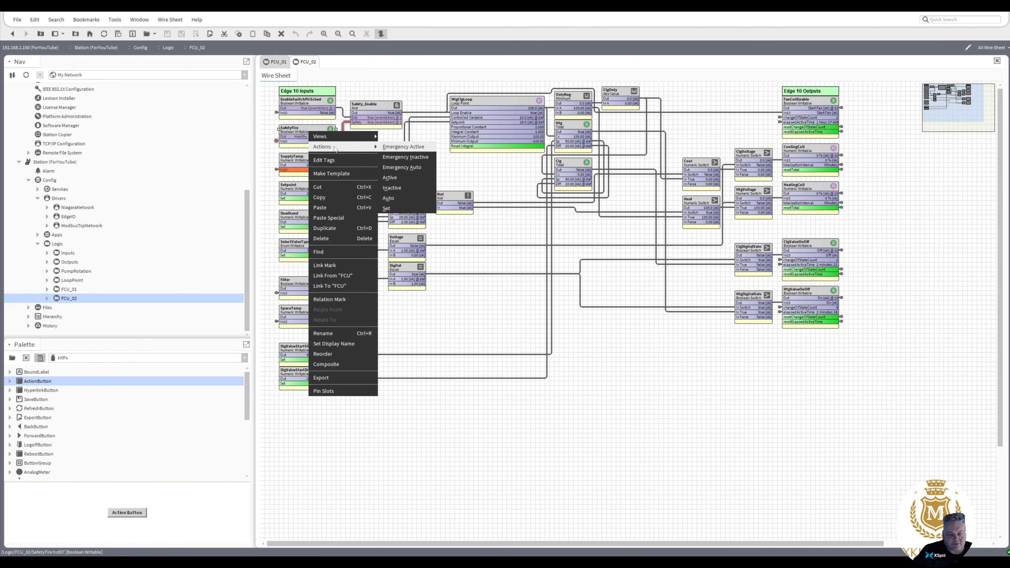
left_click(403, 167)
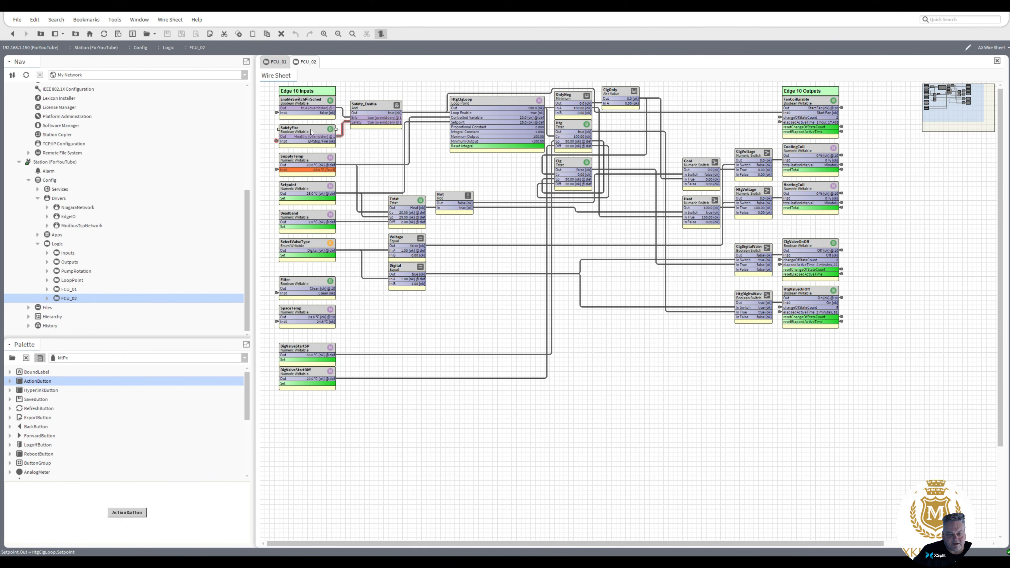
right_click(305, 102)
mouse_move(323, 120)
left_click(386, 136)
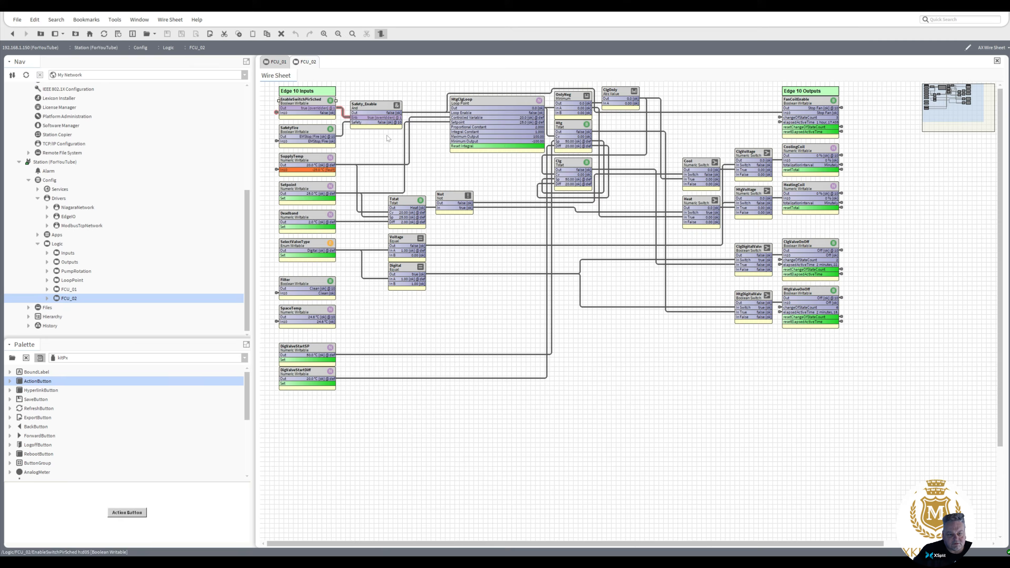